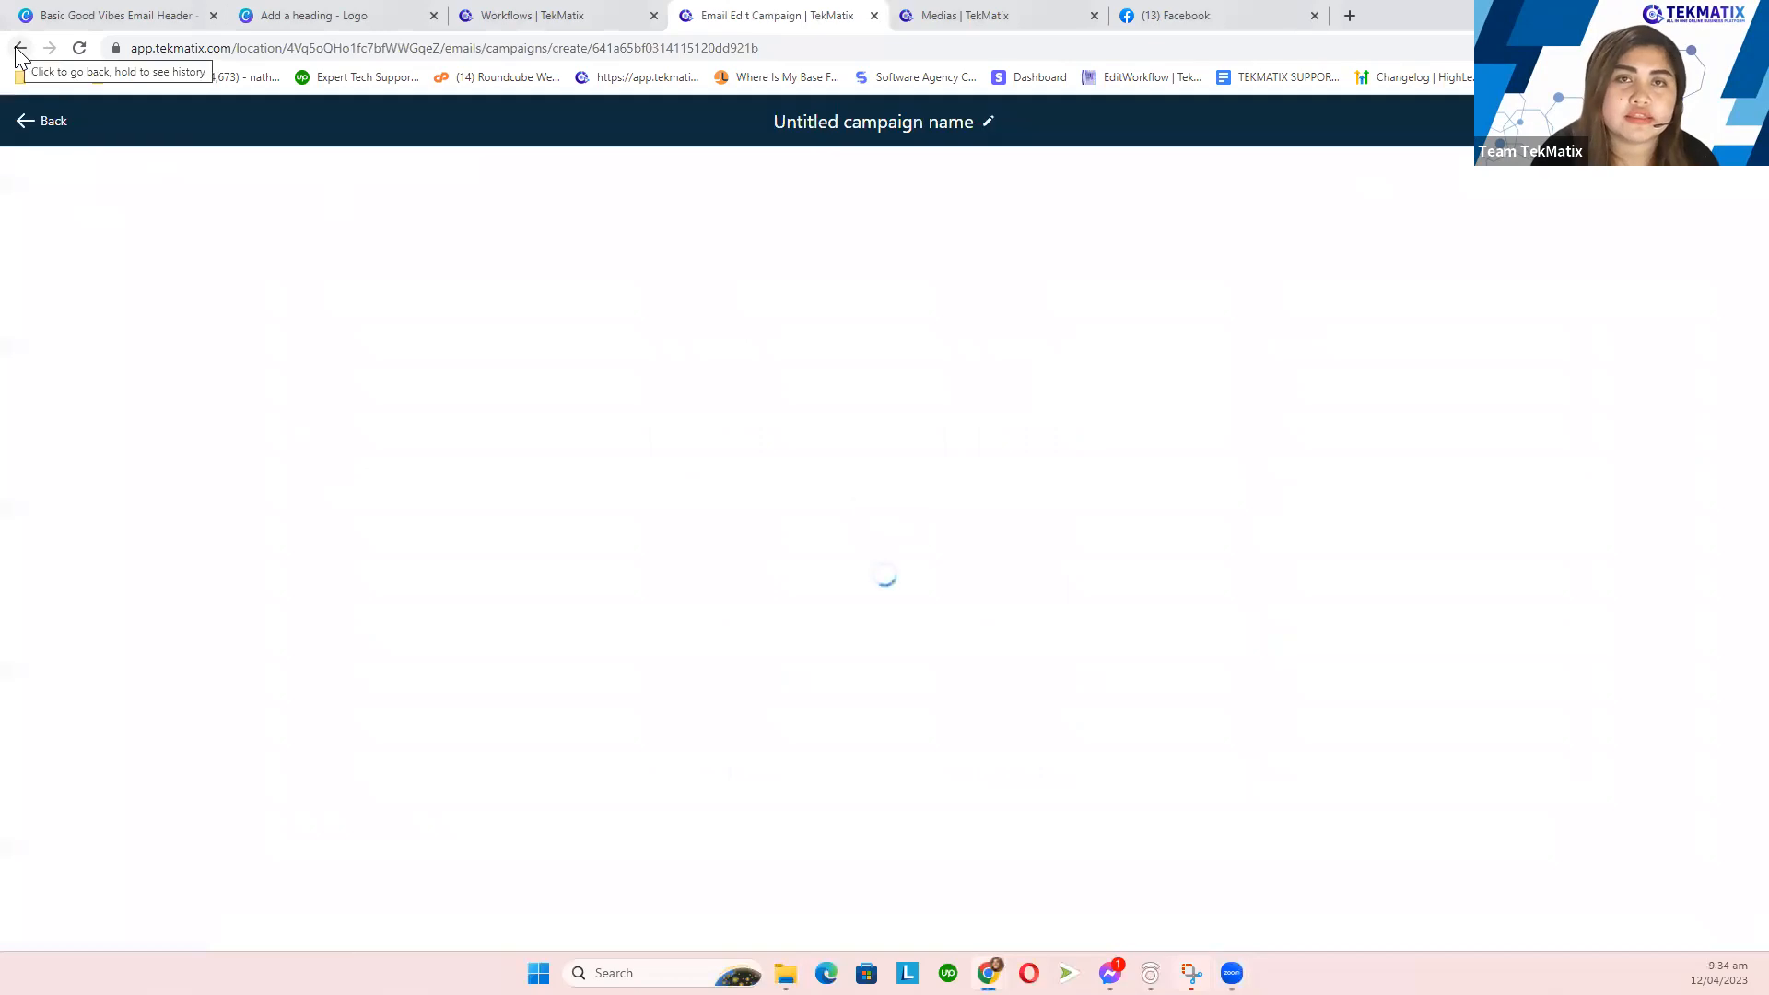
# - Go back to Email Campaigns and open the draft 'weekly yout' campaign in the email builder
pyautogui.click(48, 121)
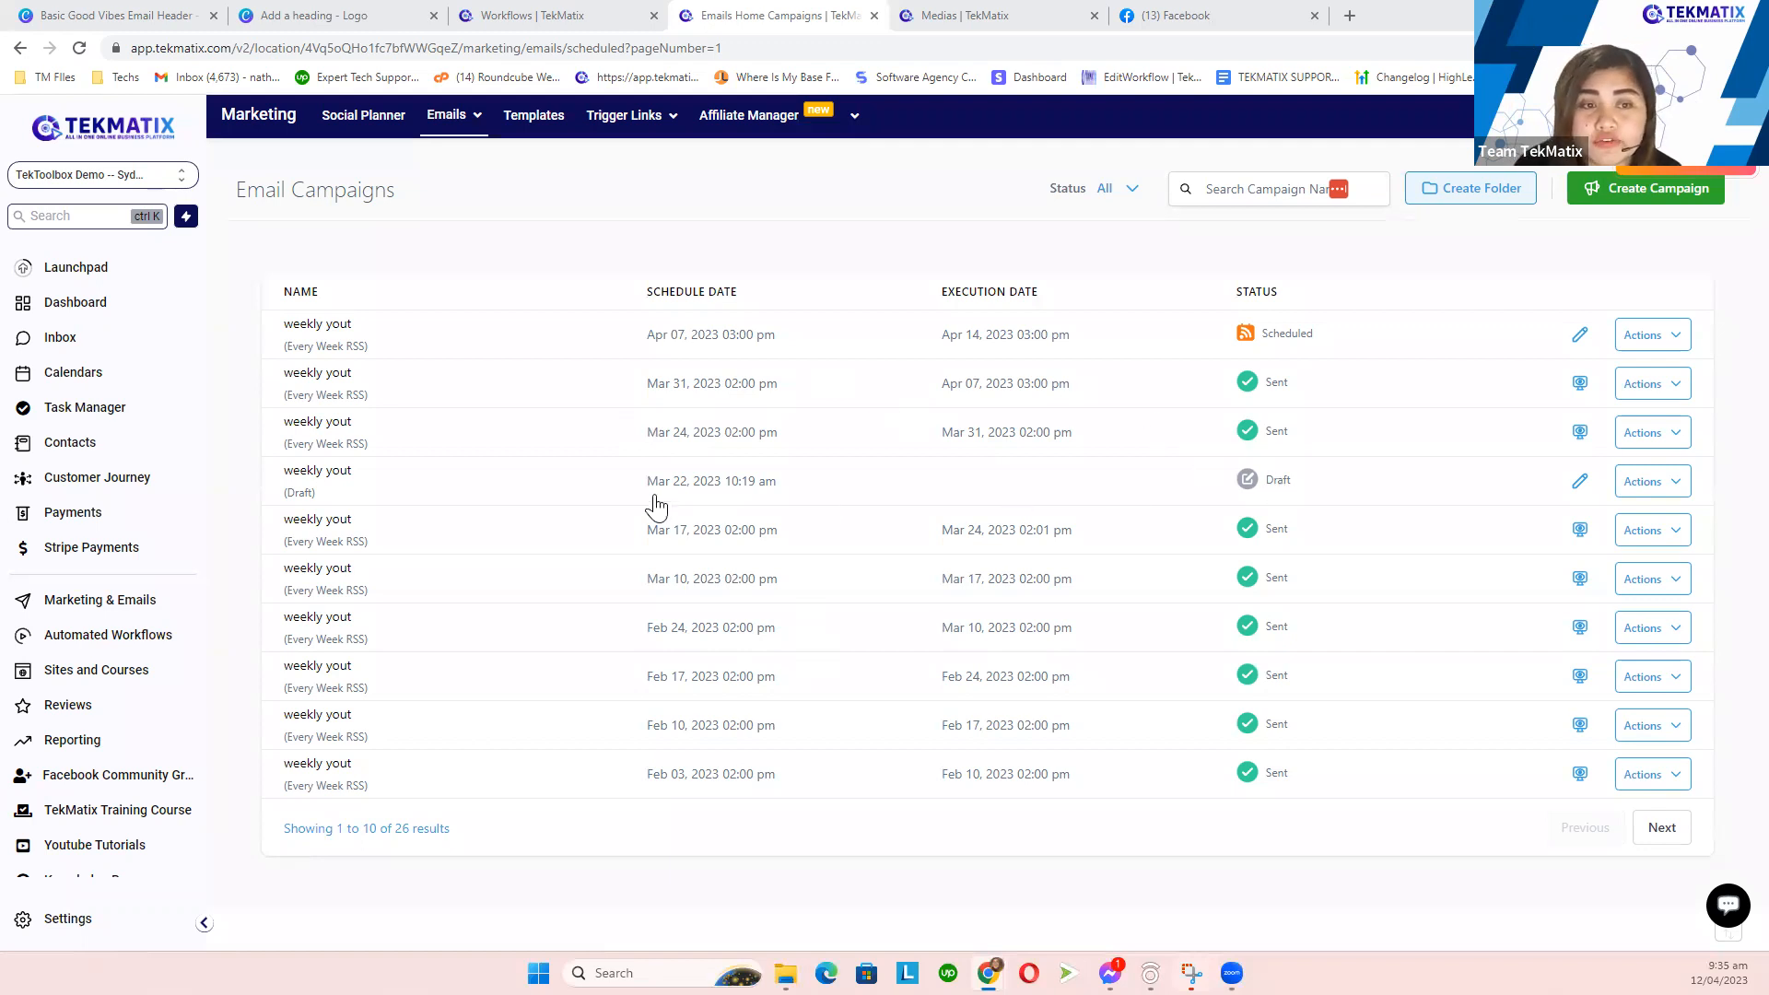
pyautogui.click(369, 481)
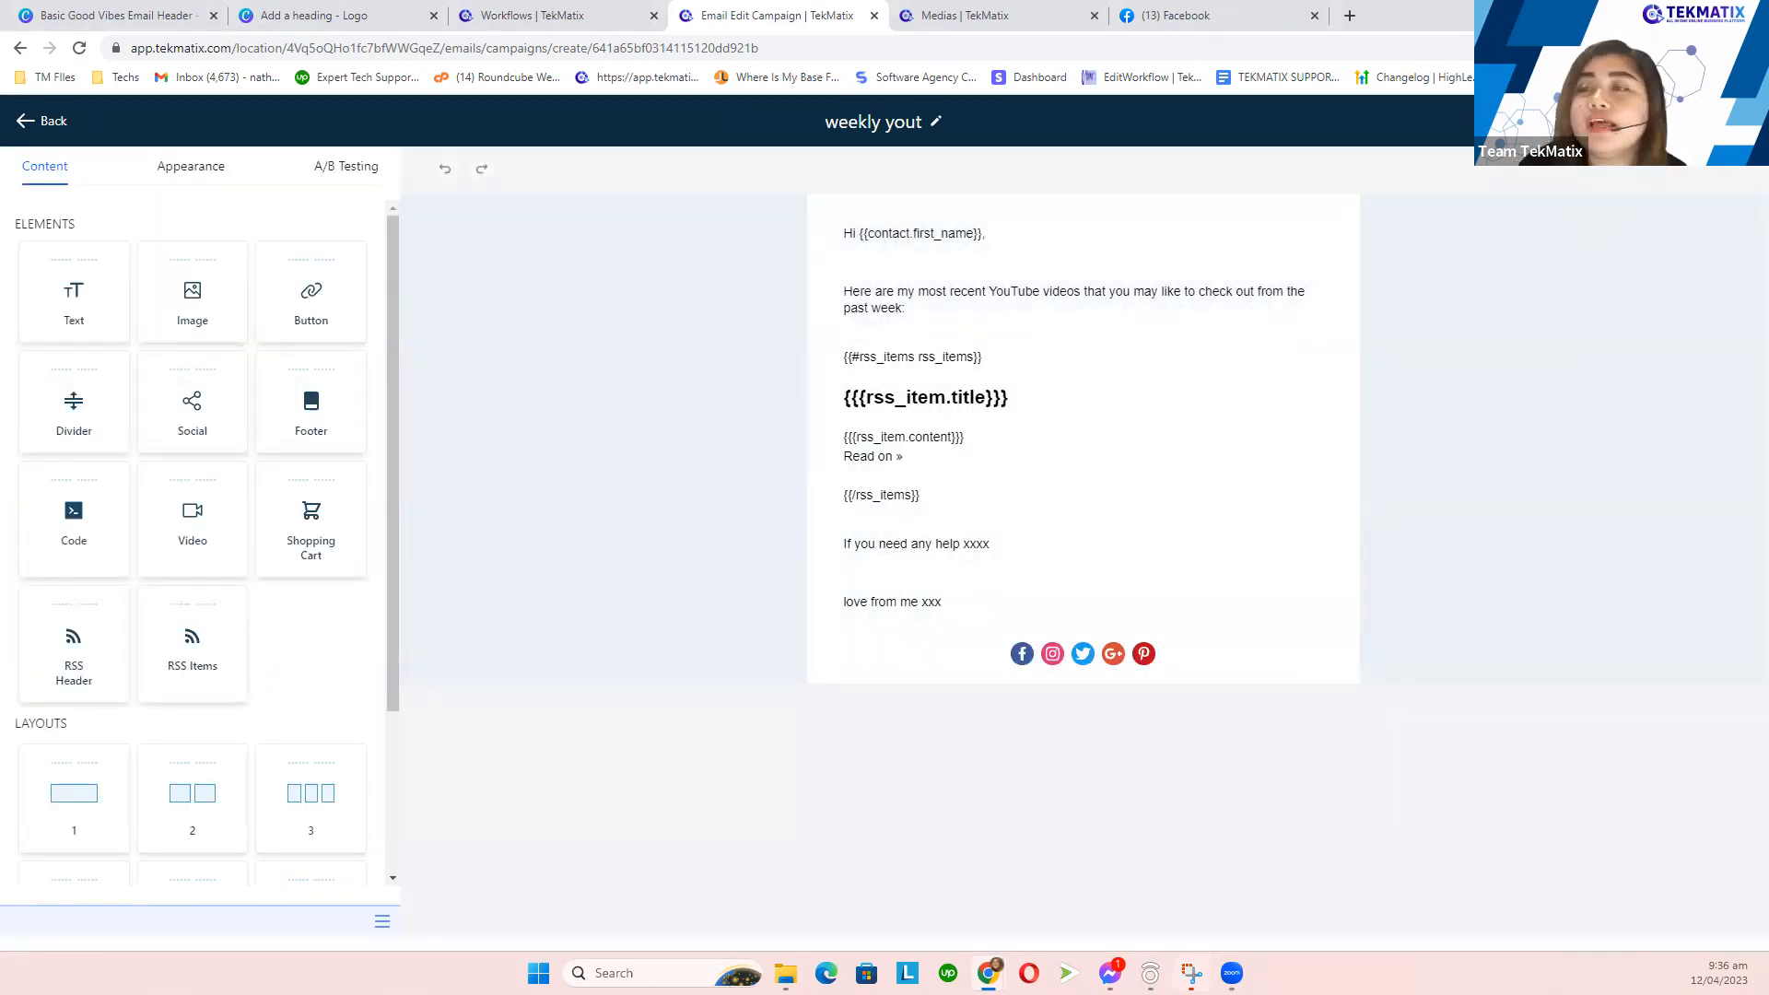
# - Choose the Schedule option on Send or Schedule and expand the 'Weekly Tek Tips Wrap-Up' subject section
pyautogui.click(1692, 121)
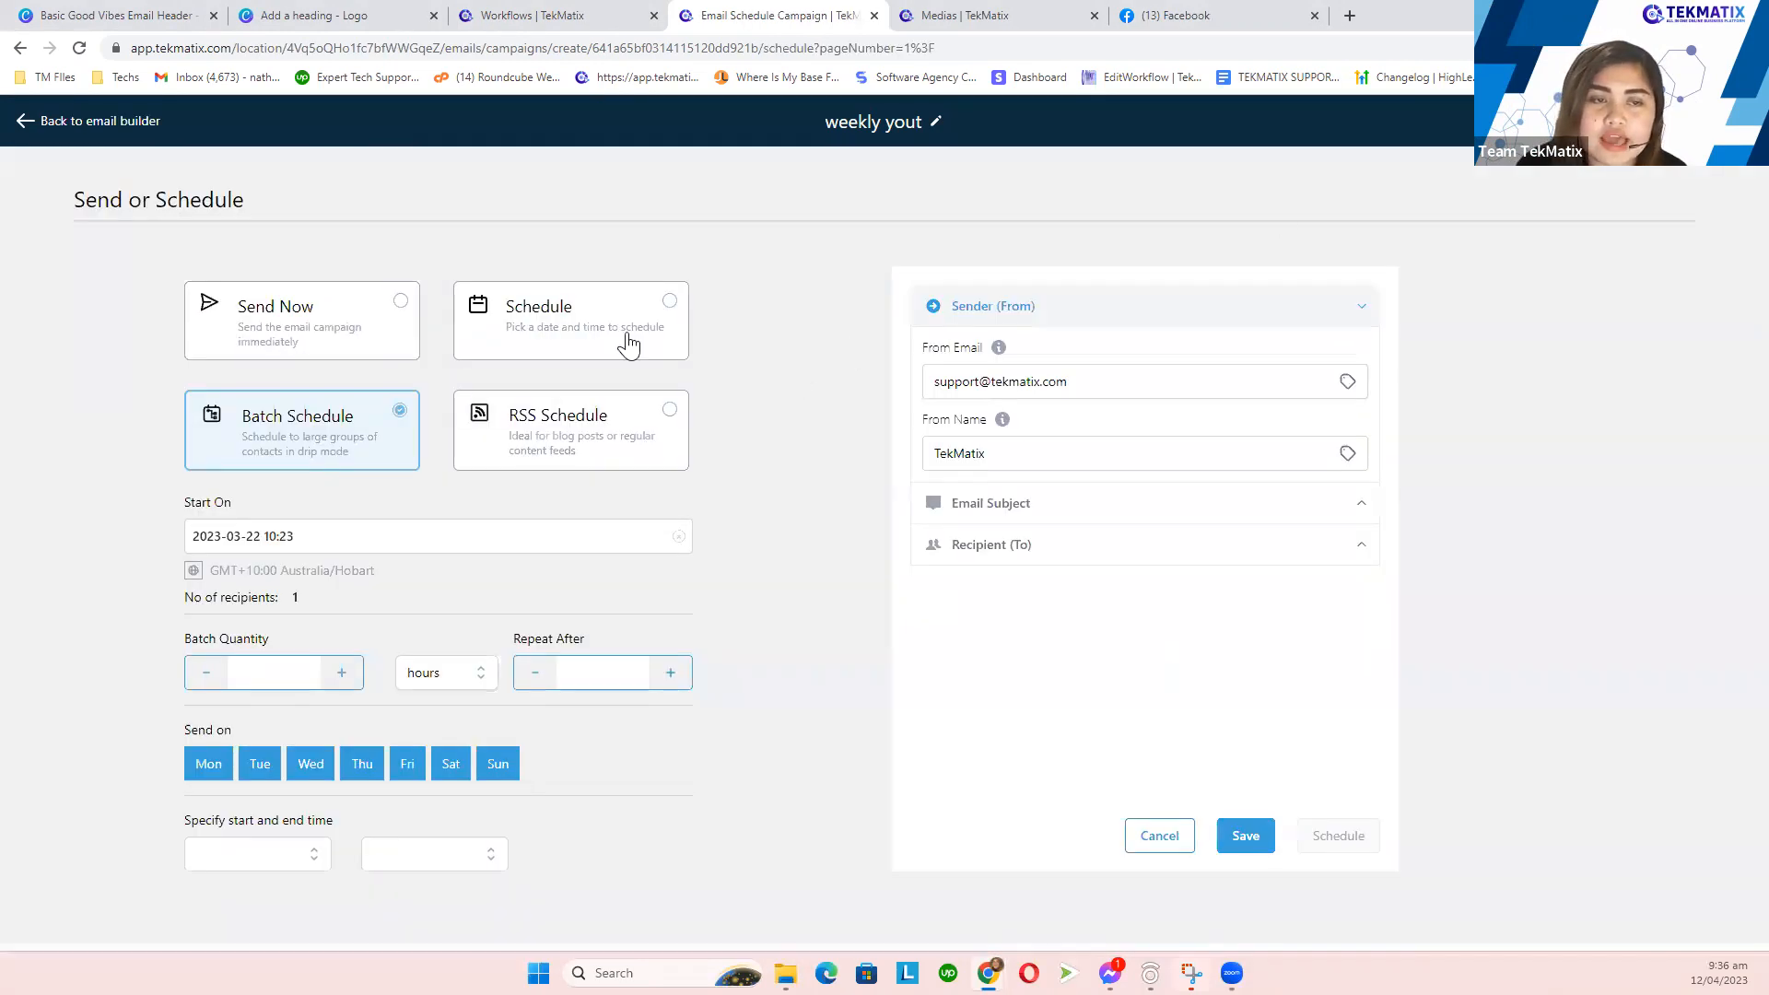
pyautogui.click(371, 346)
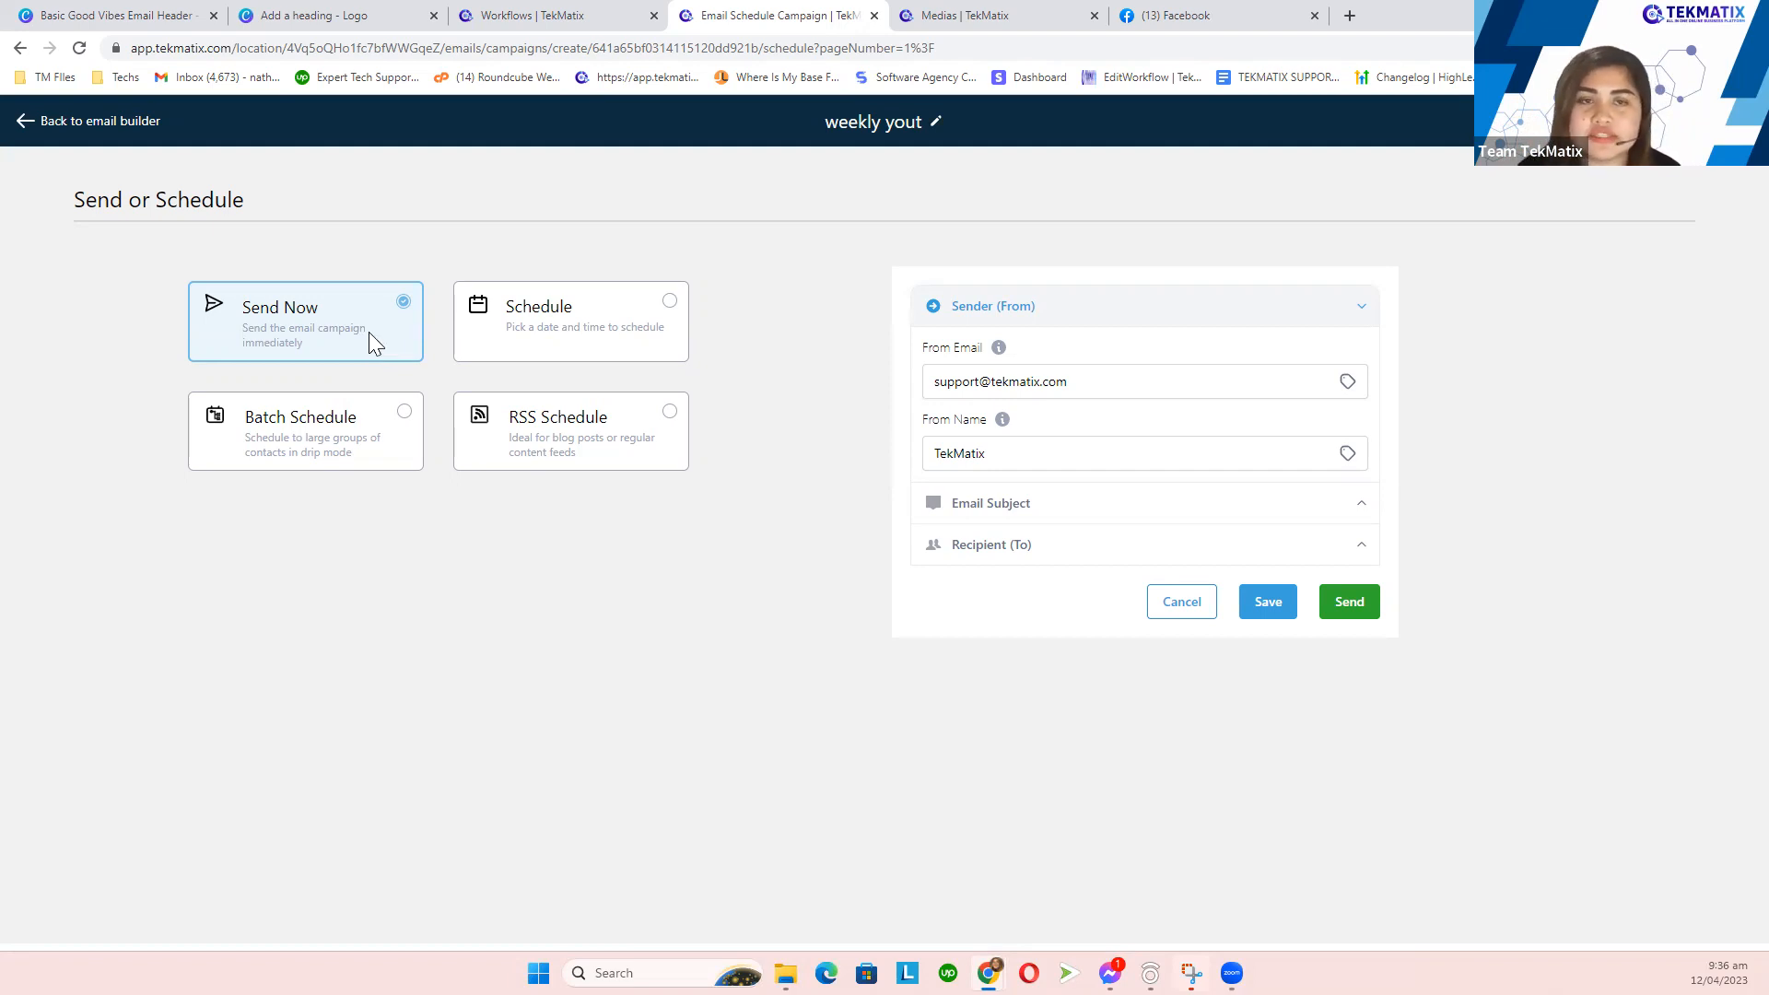
pyautogui.click(552, 348)
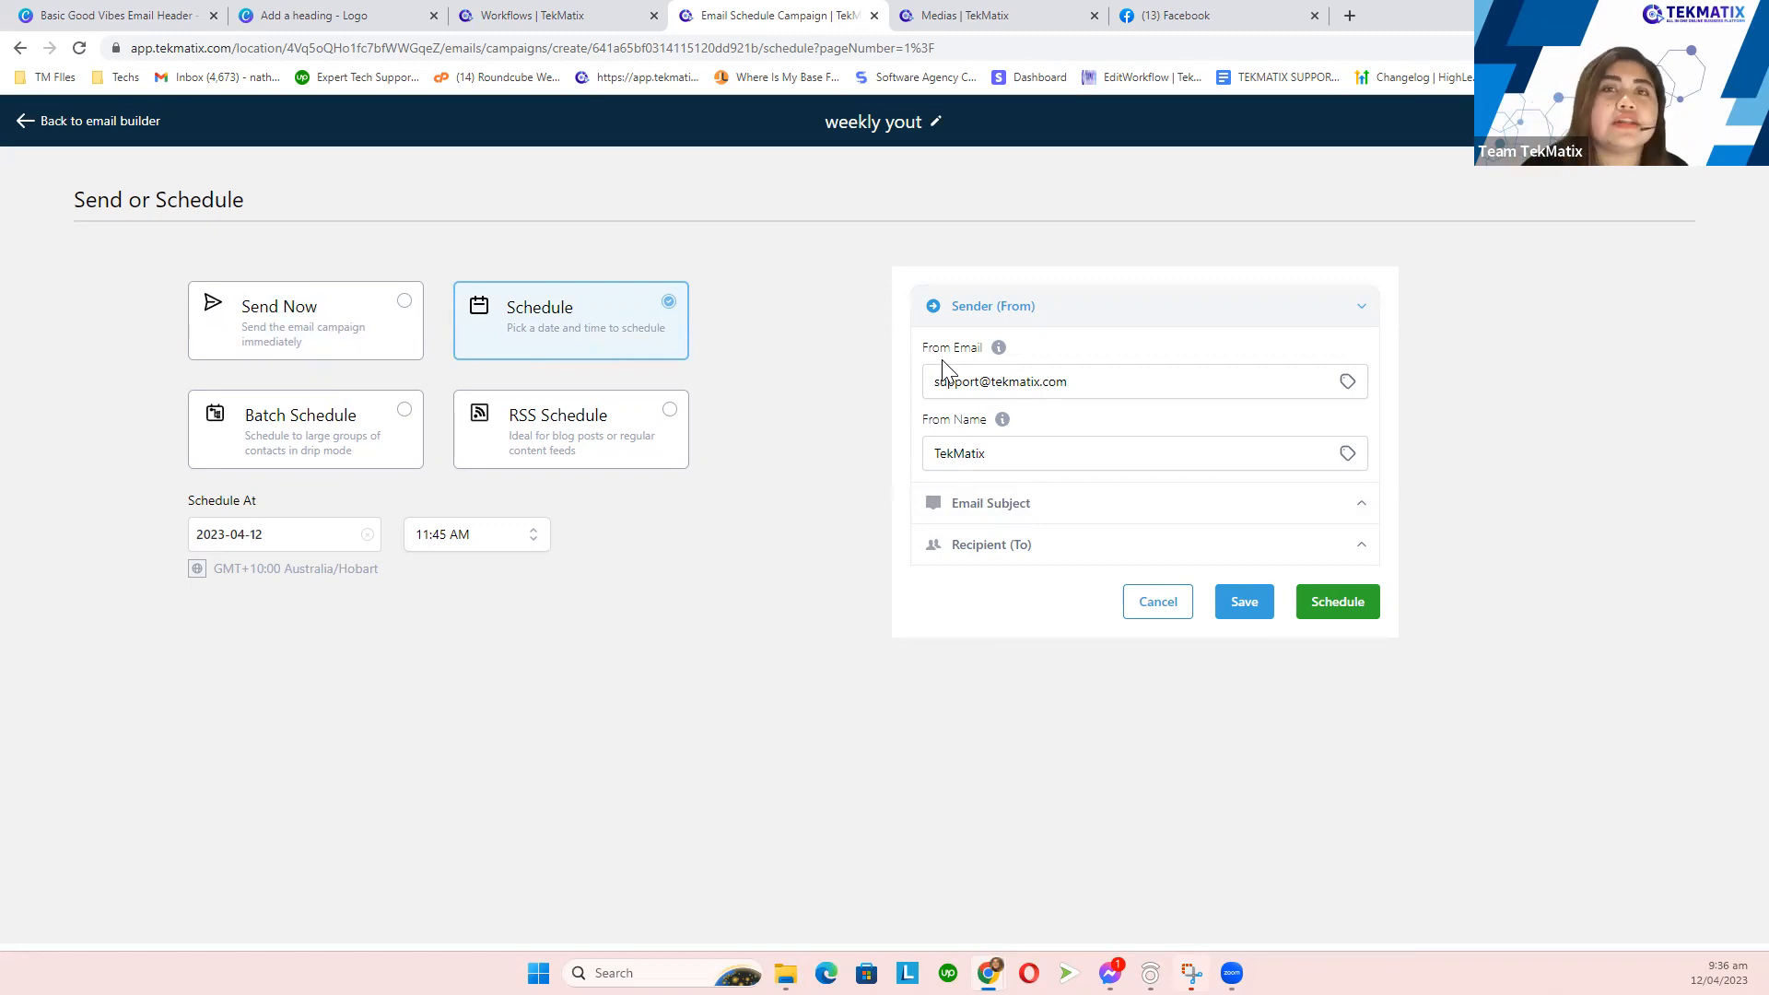
pyautogui.click(1034, 512)
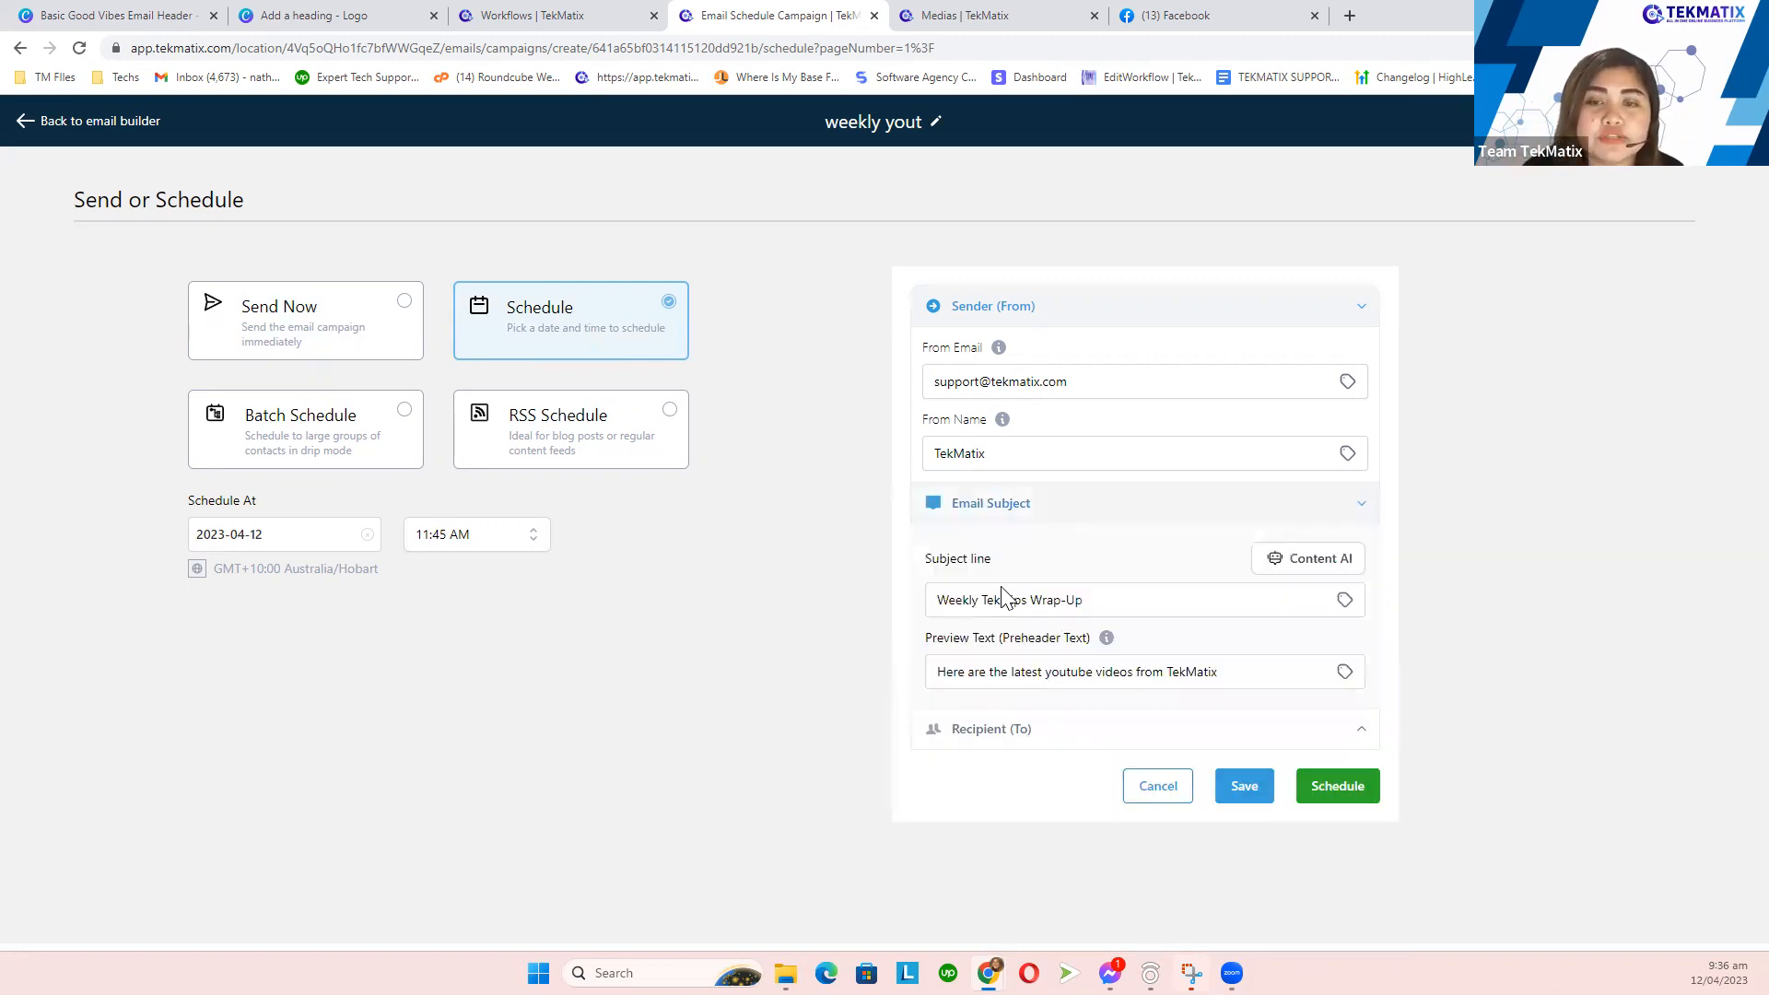
# - Expand Recipient (To) and switch from Choose Contacts from Tags to Choose Contacts
pyautogui.click(1034, 732)
pyautogui.scroll(-2, 1074, 636)
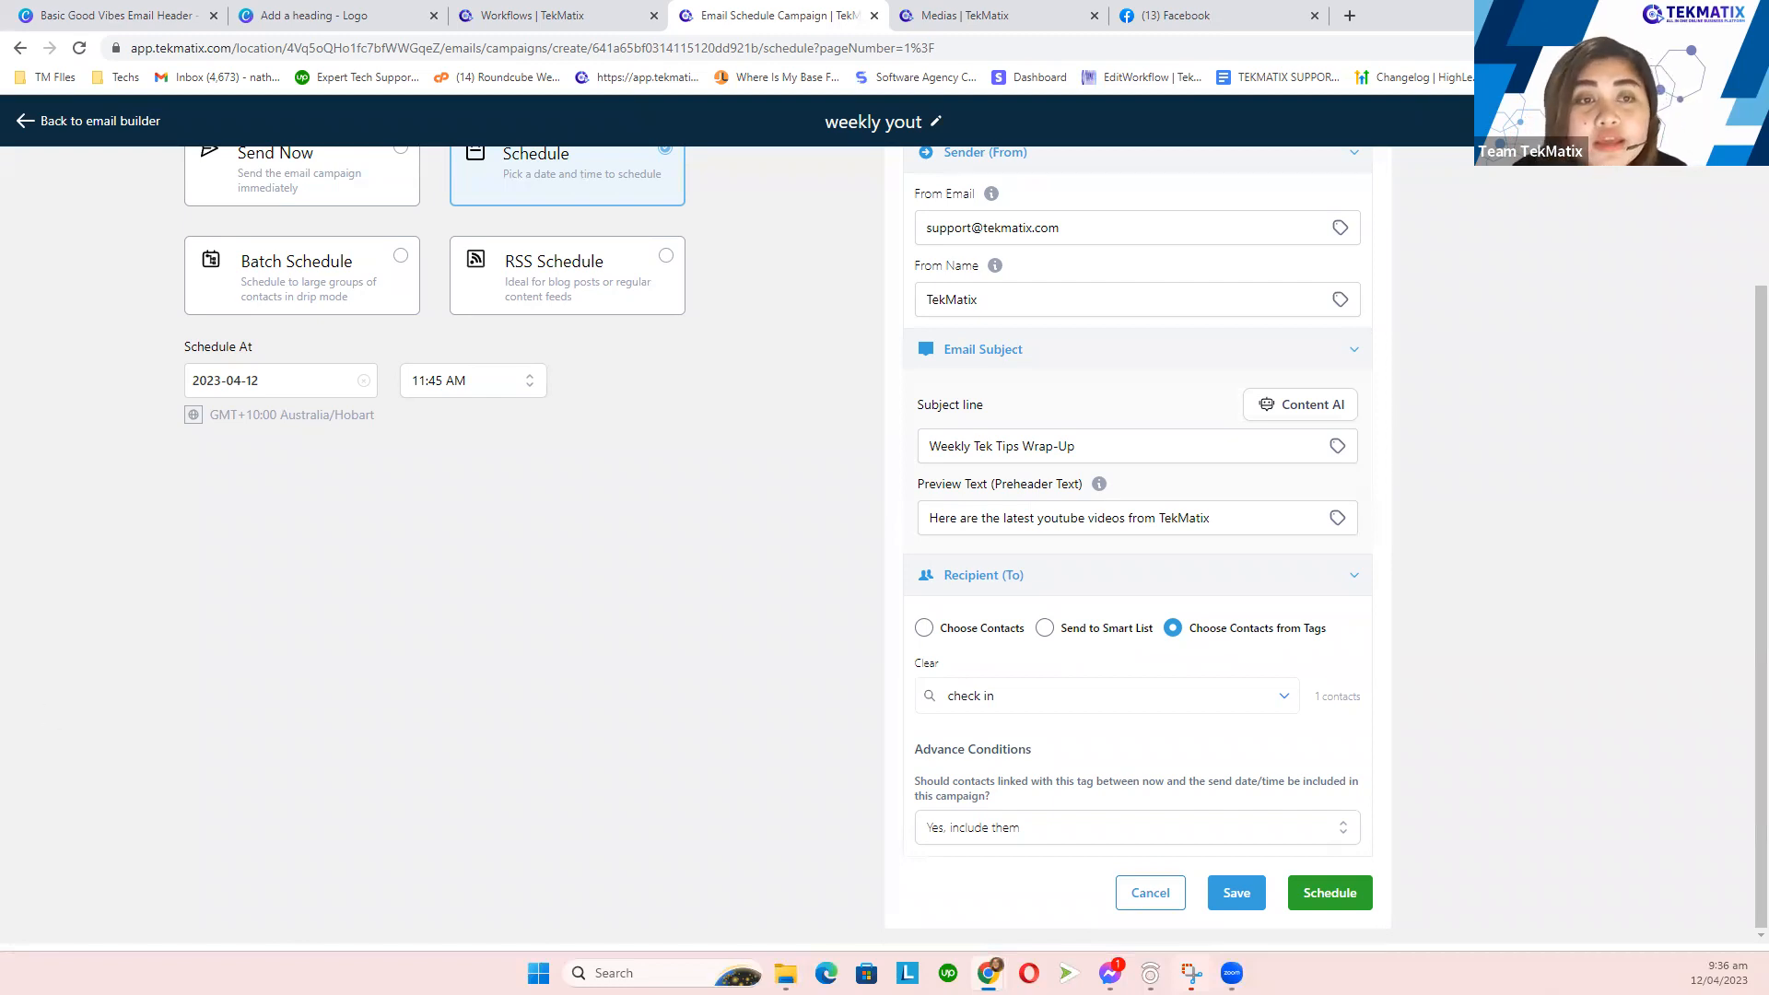
pyautogui.scroll(2, 596, 572)
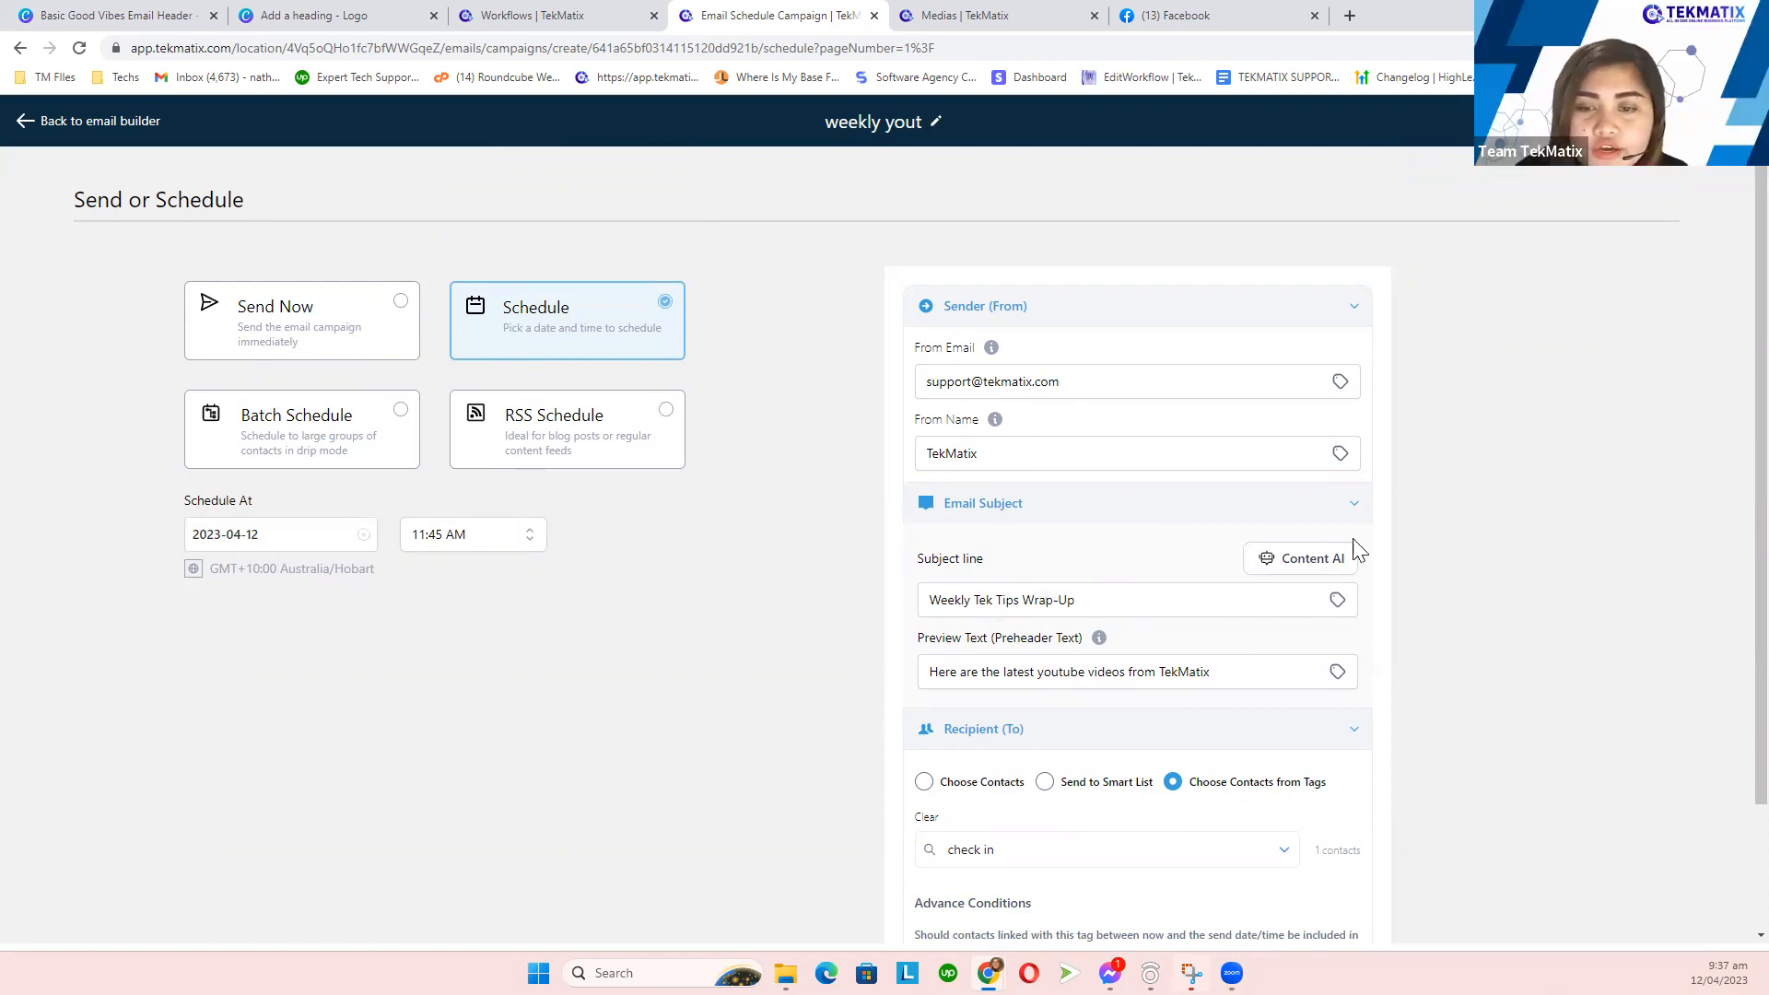
pyautogui.scroll(-2, 1207, 673)
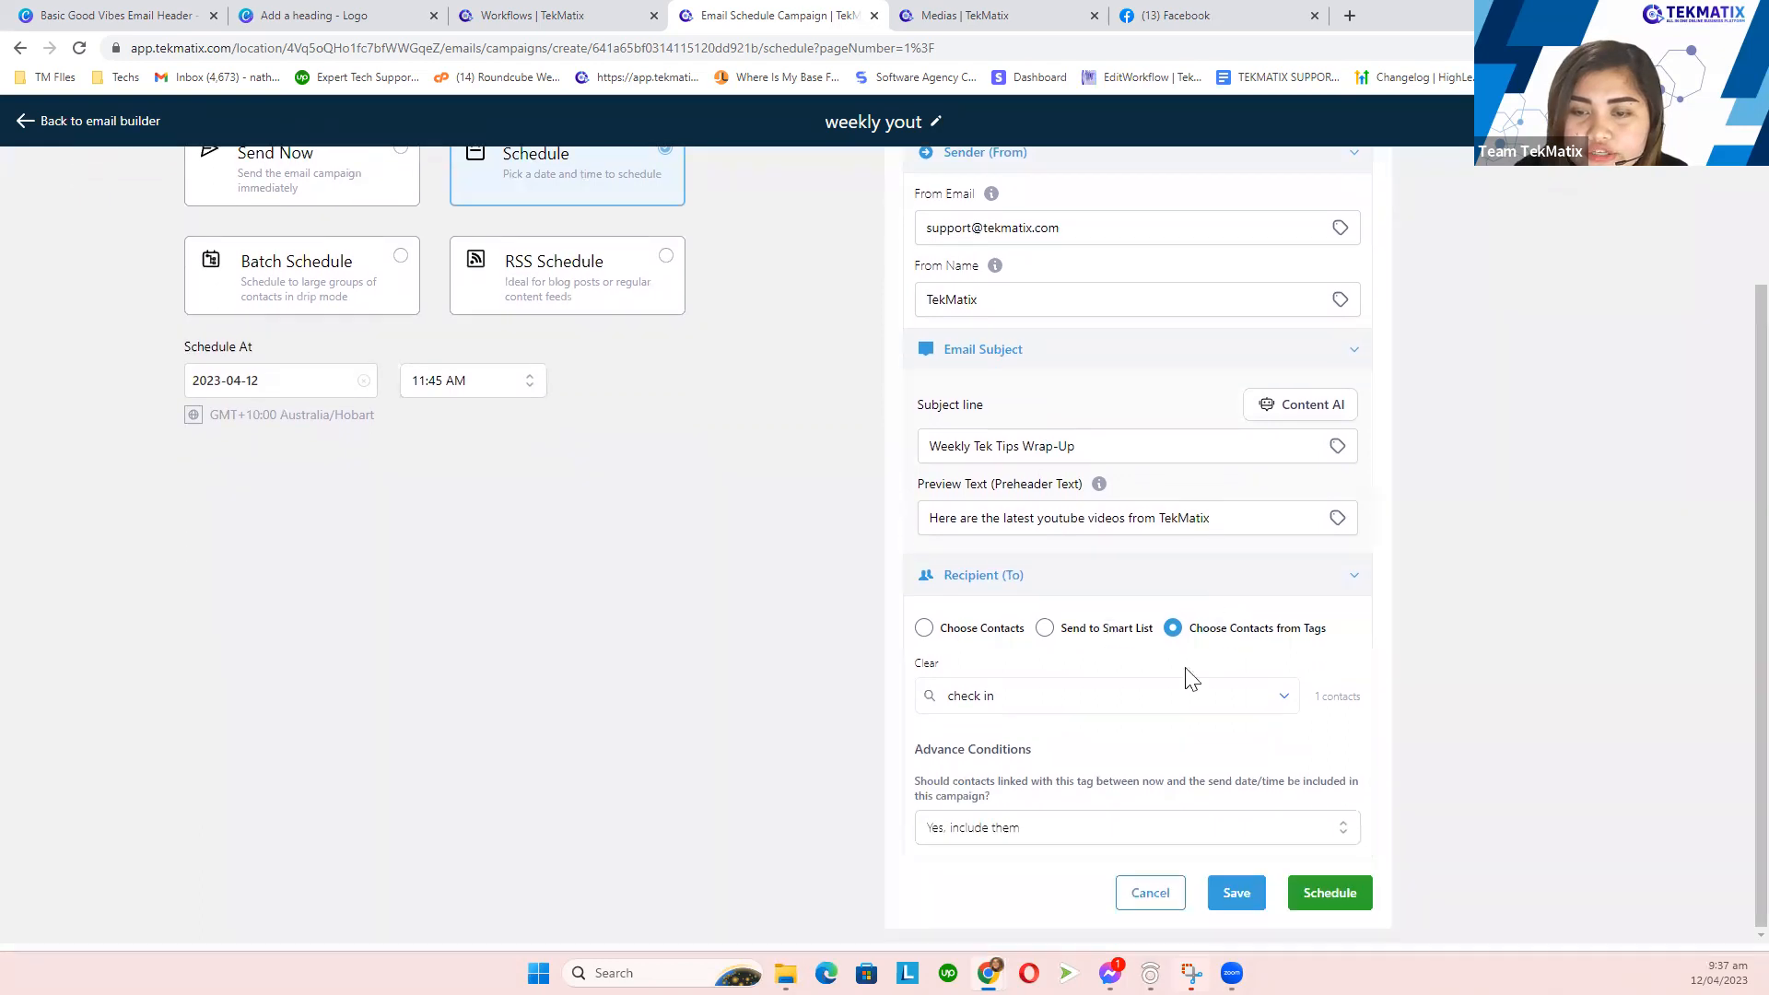
pyautogui.click(923, 627)
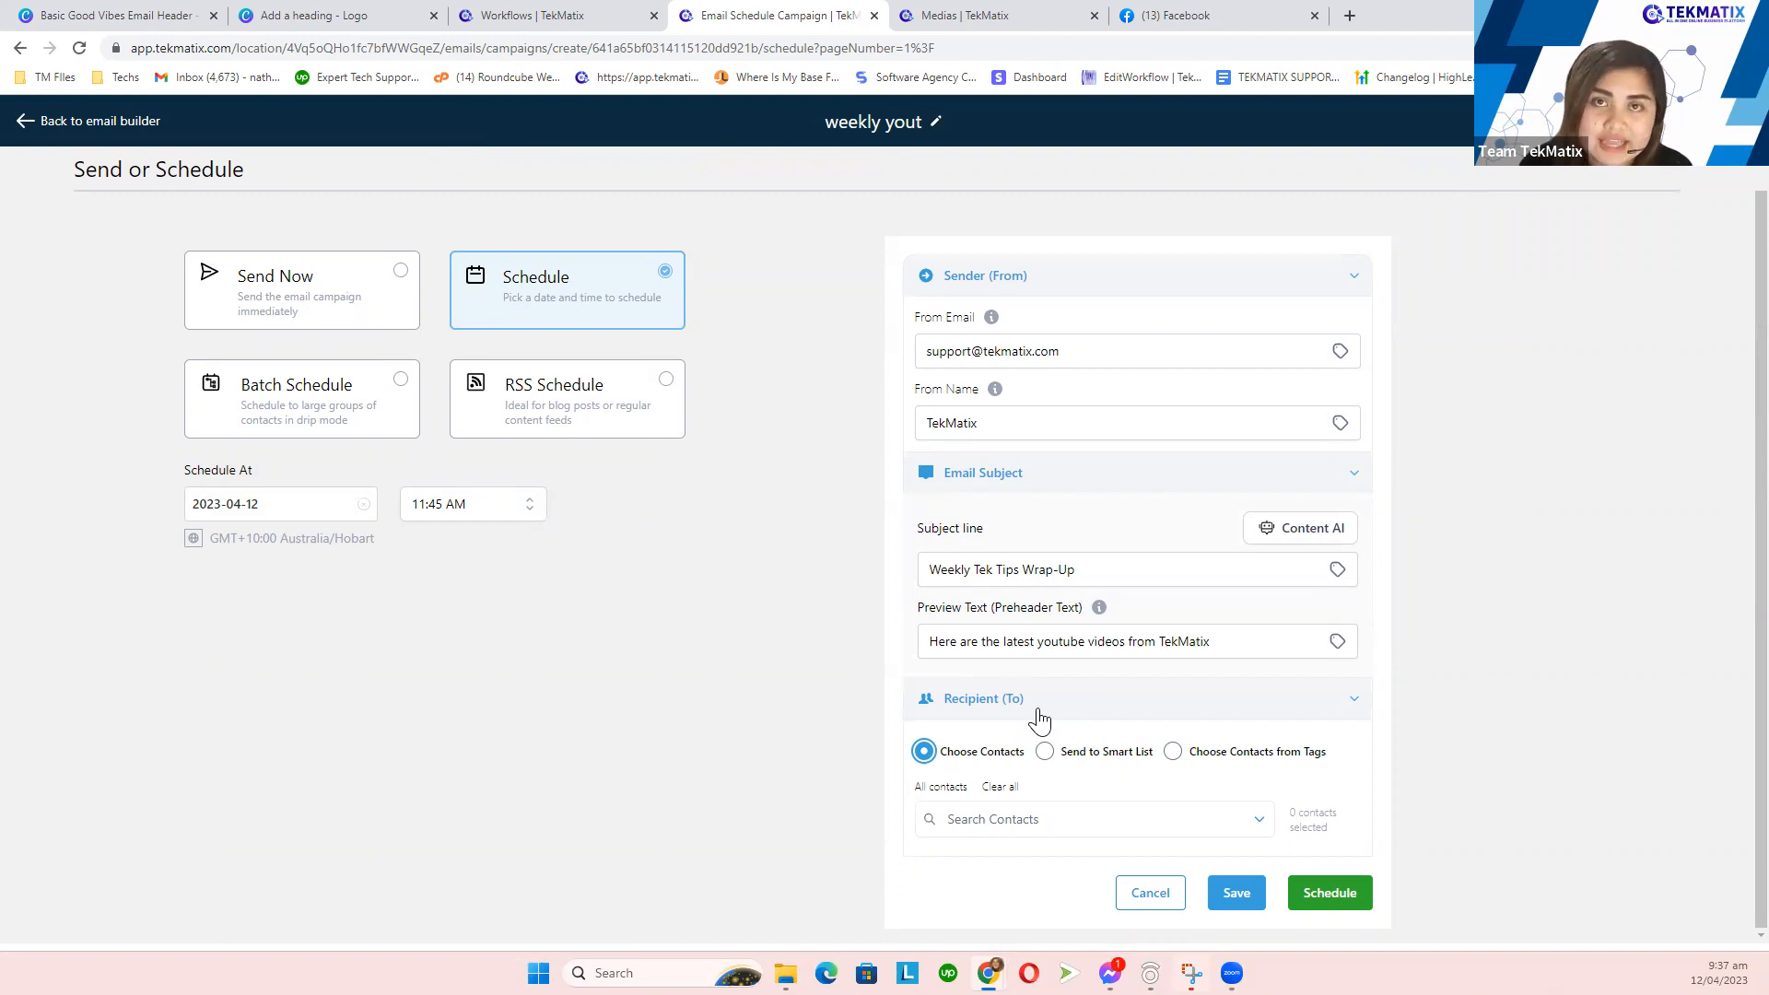
# - Search the contacts list and select the single test contact as the recipient
pyautogui.click(1048, 820)
pyautogui.write('Nat')
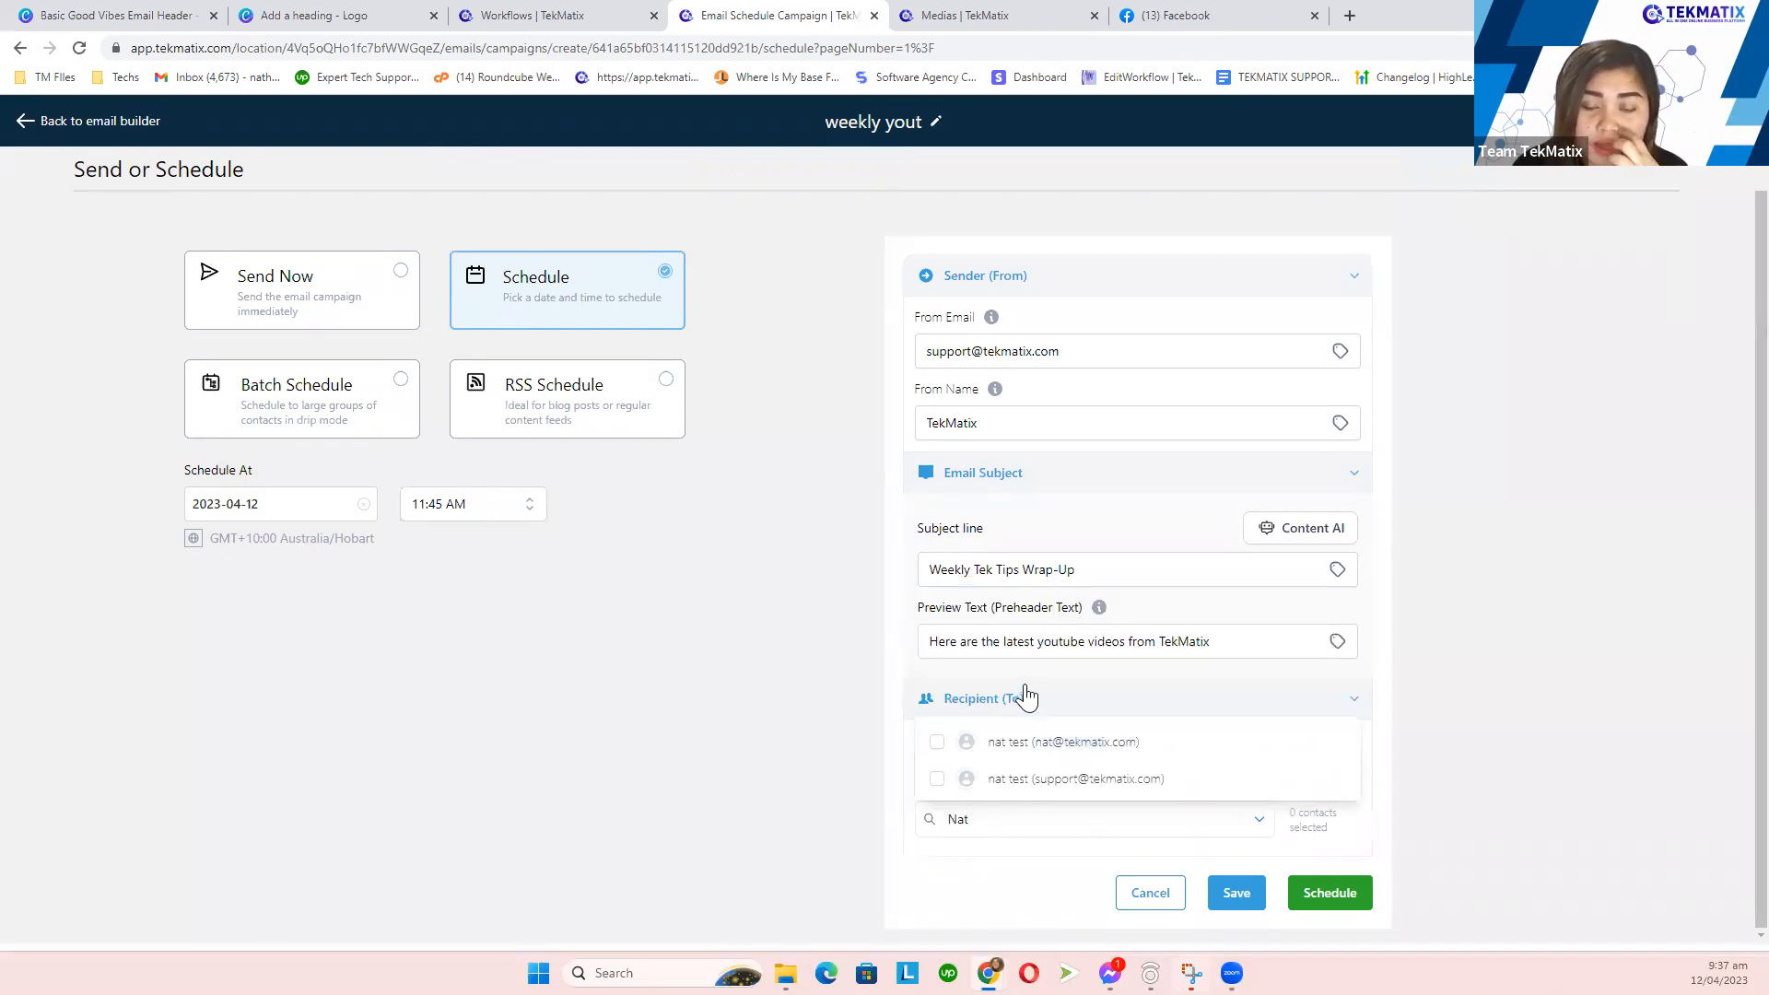
pyautogui.click(1090, 739)
pyautogui.click(1433, 684)
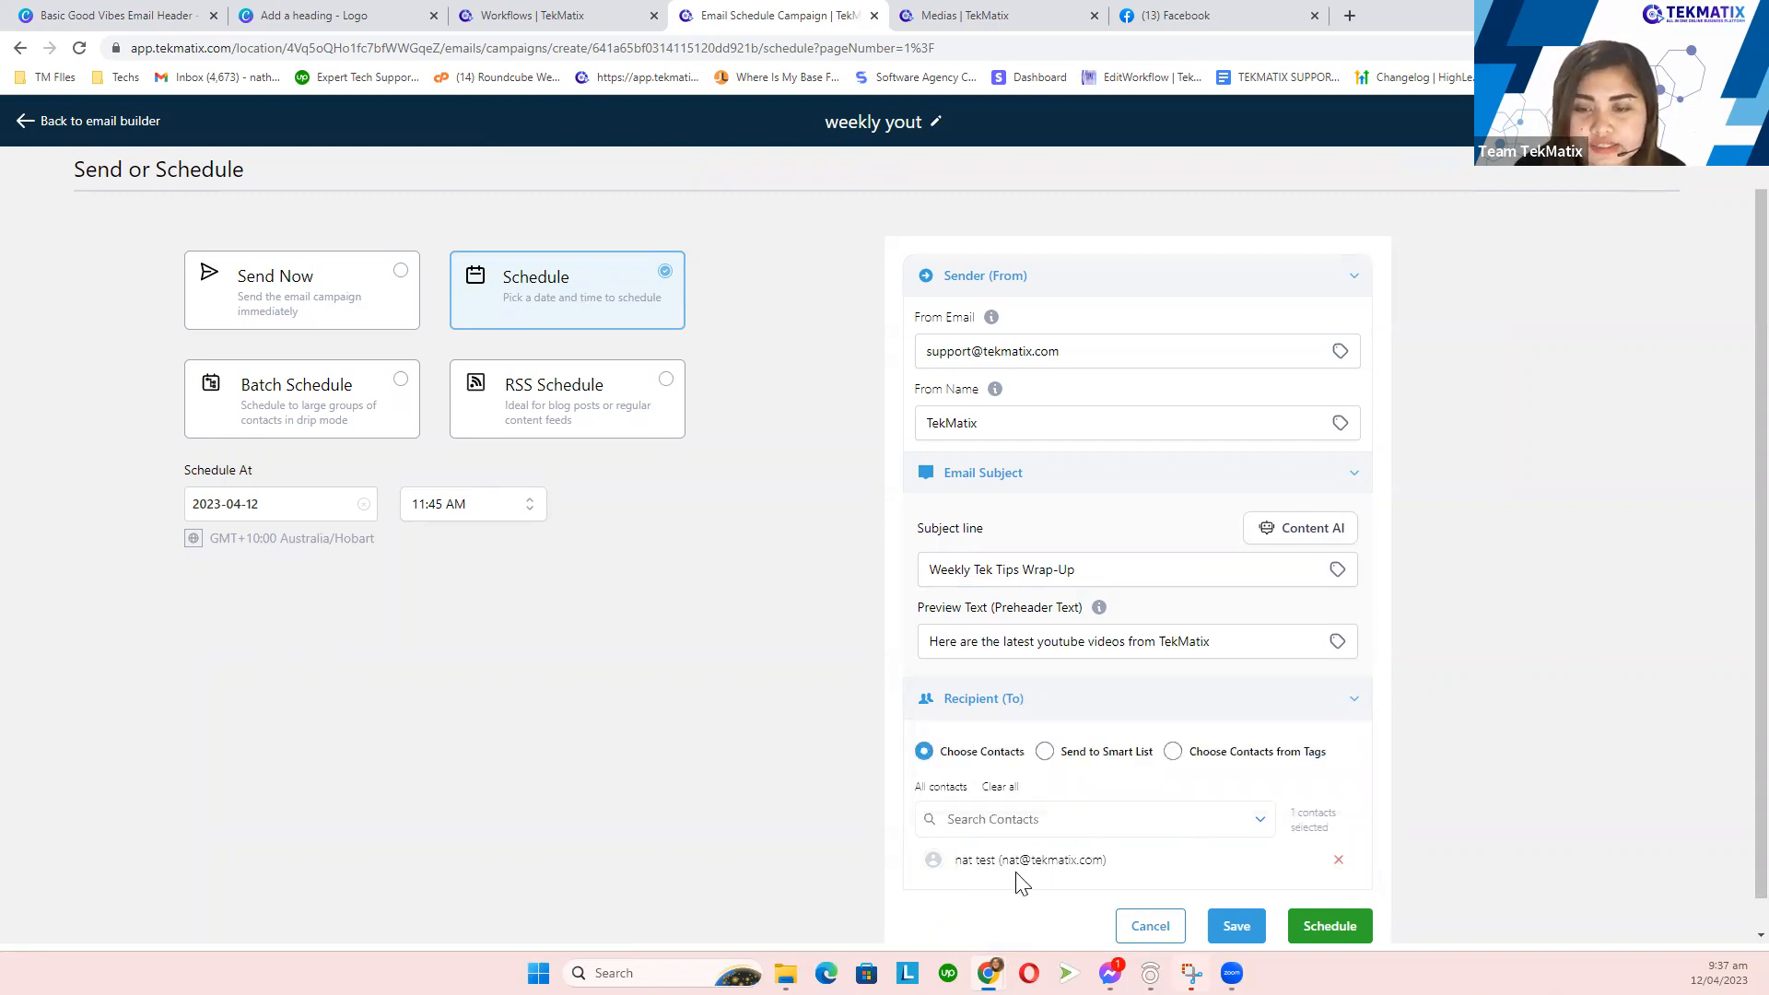
pyautogui.scroll(-1, 1007, 877)
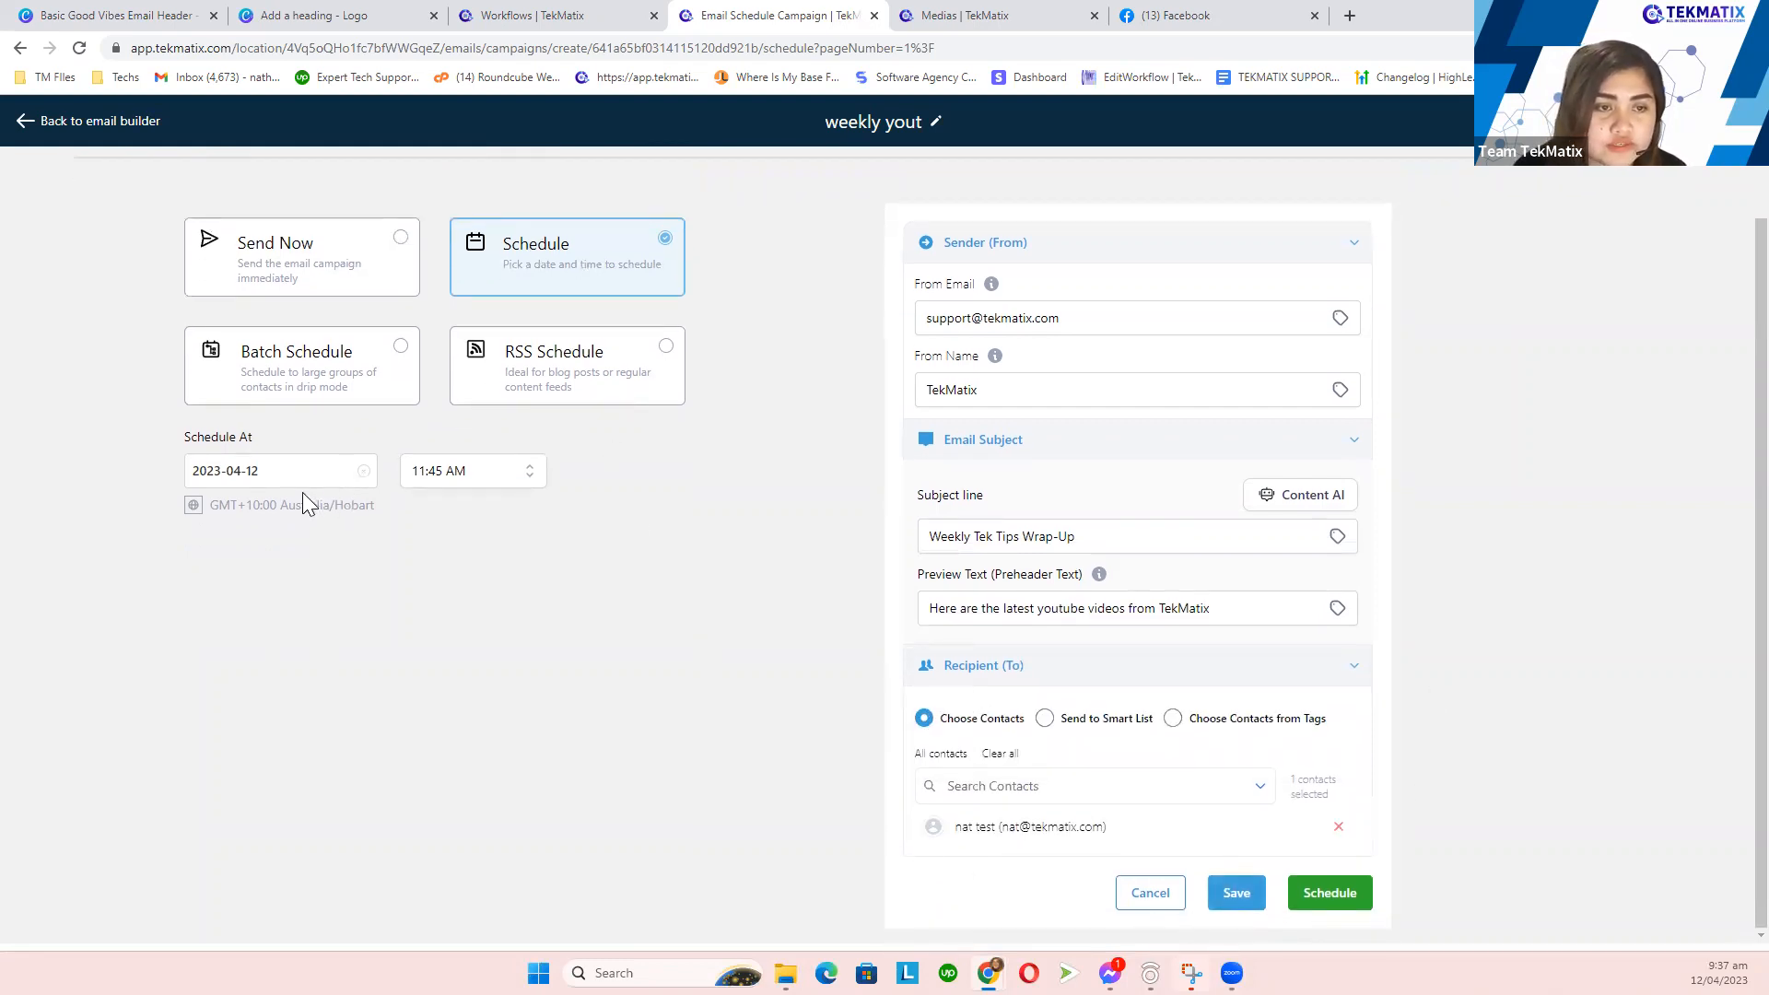
# - Set the send date to 13 April 2023 and the send time to 06:00 AM
pyautogui.click(275, 480)
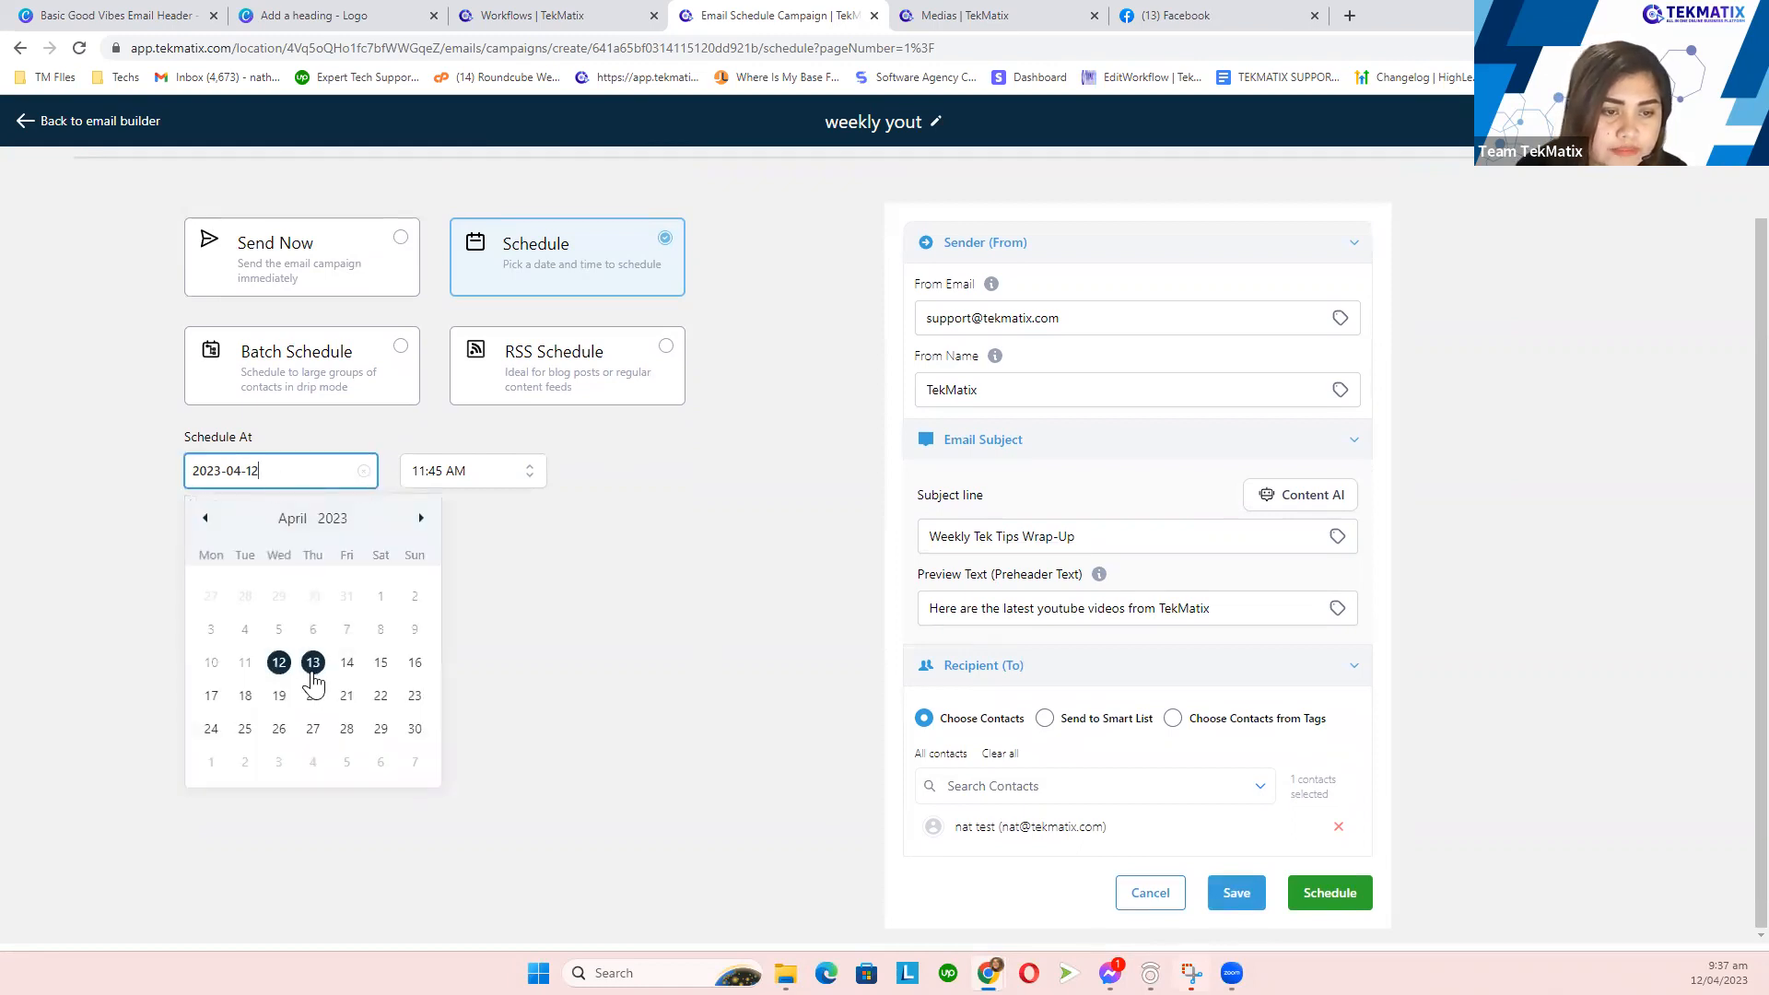
pyautogui.click(314, 677)
pyautogui.click(433, 469)
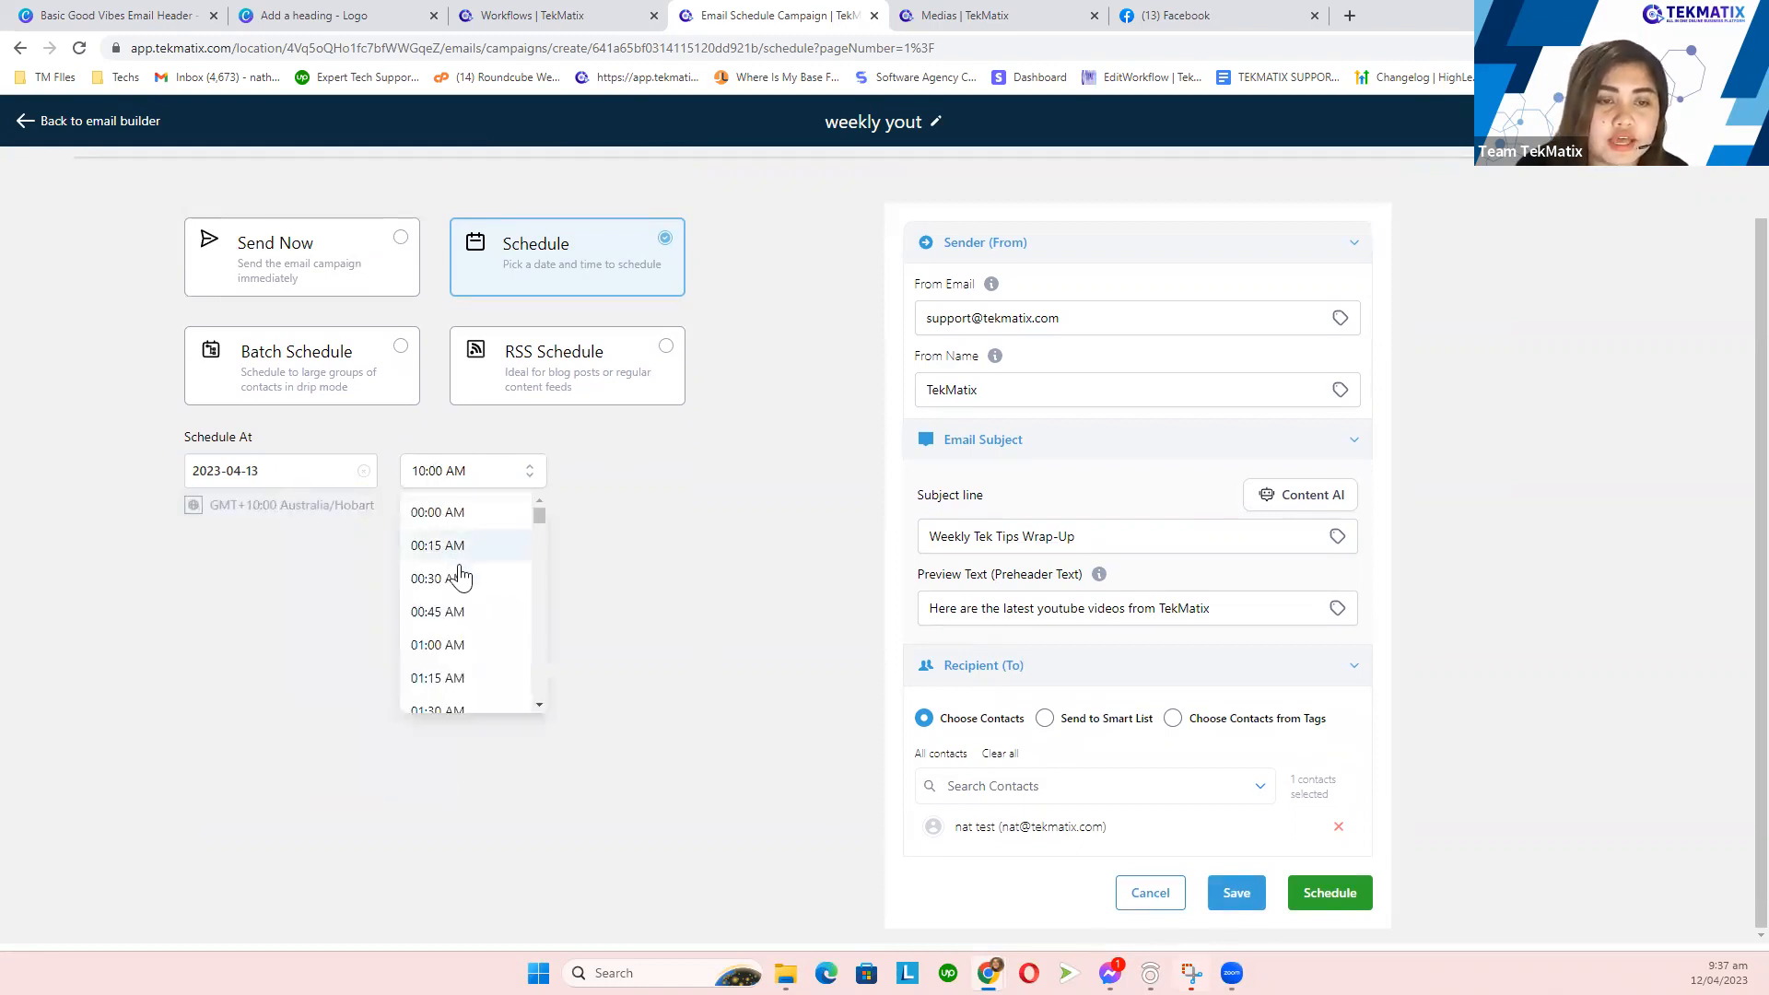
pyautogui.scroll(-6, 461, 656)
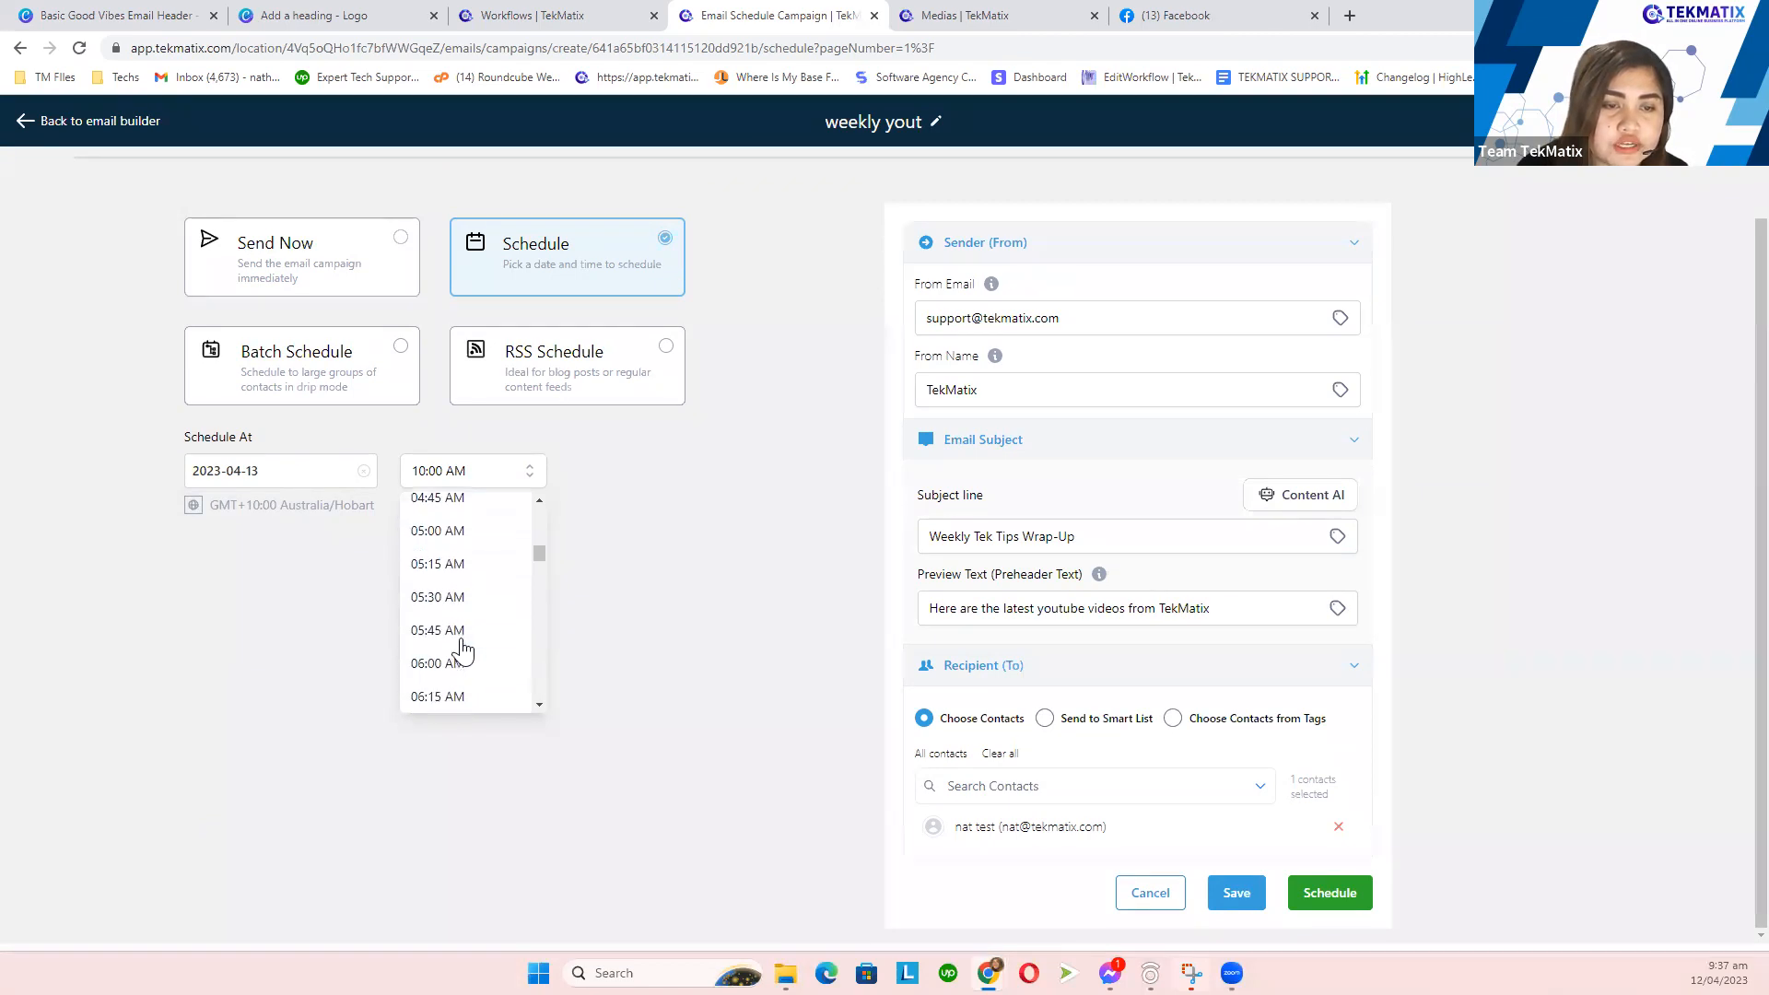
pyautogui.click(462, 665)
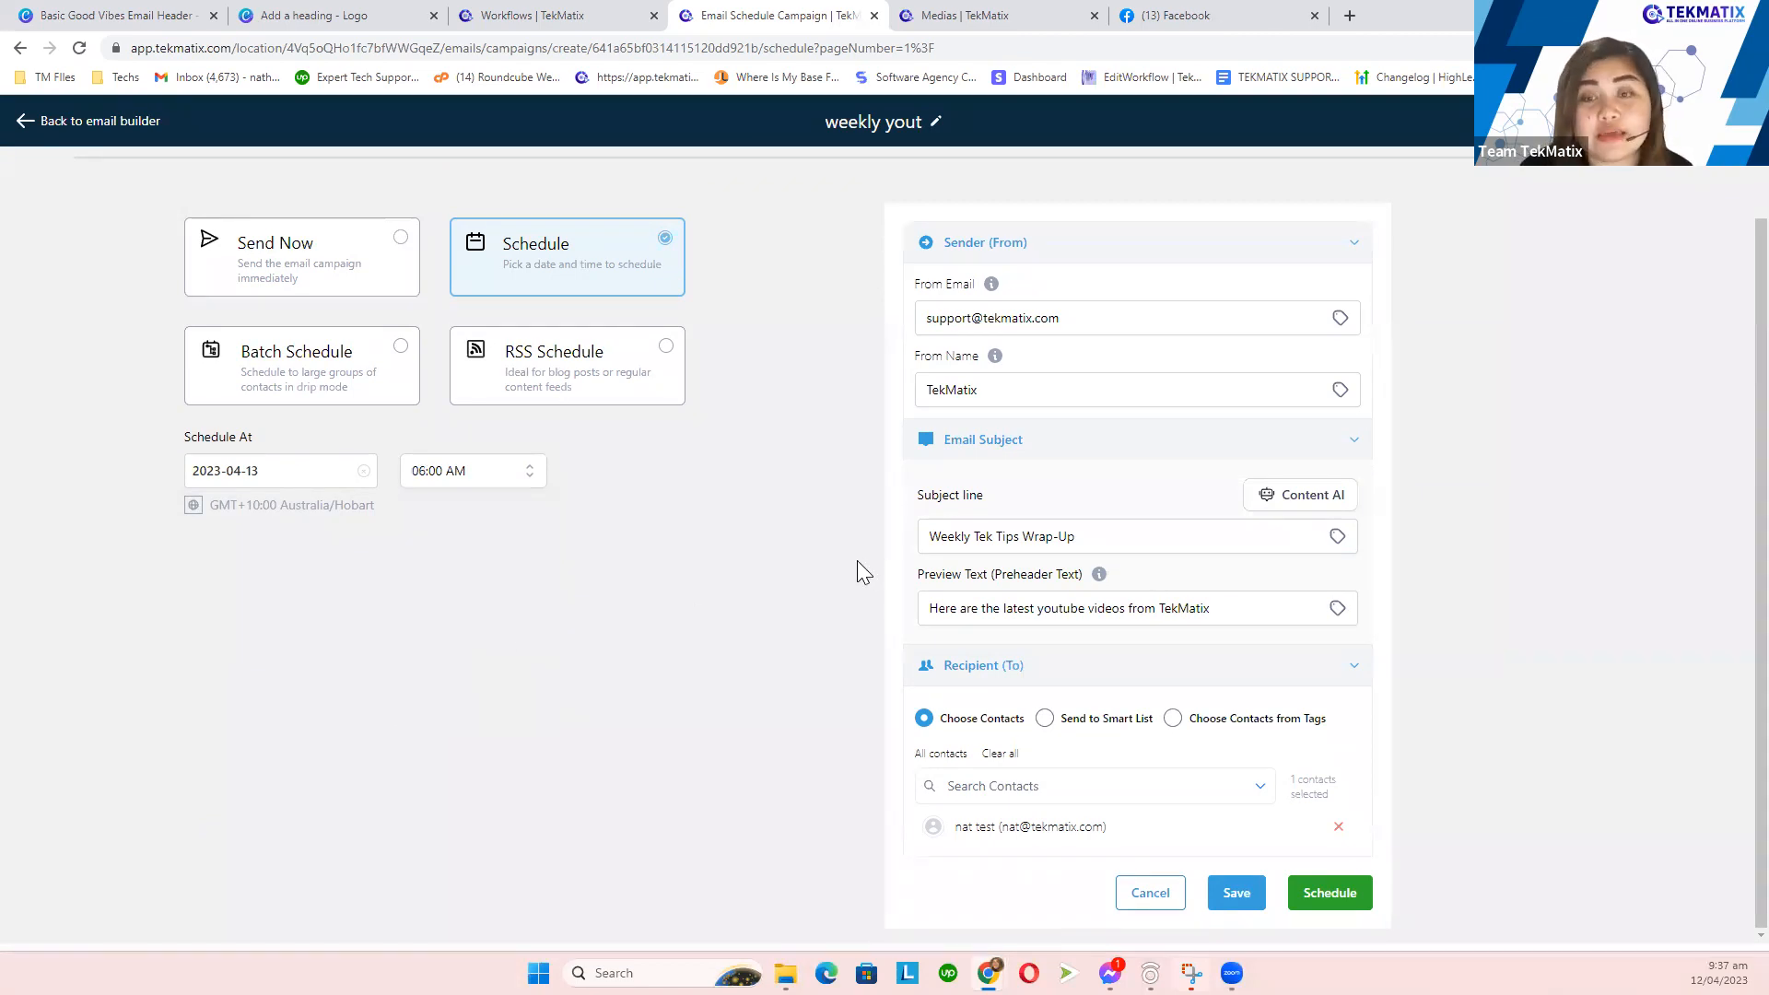
# - Schedule the campaign, check its Scheduled row in Email Campaigns, then switch to the Canva header tab
pyautogui.click(1349, 906)
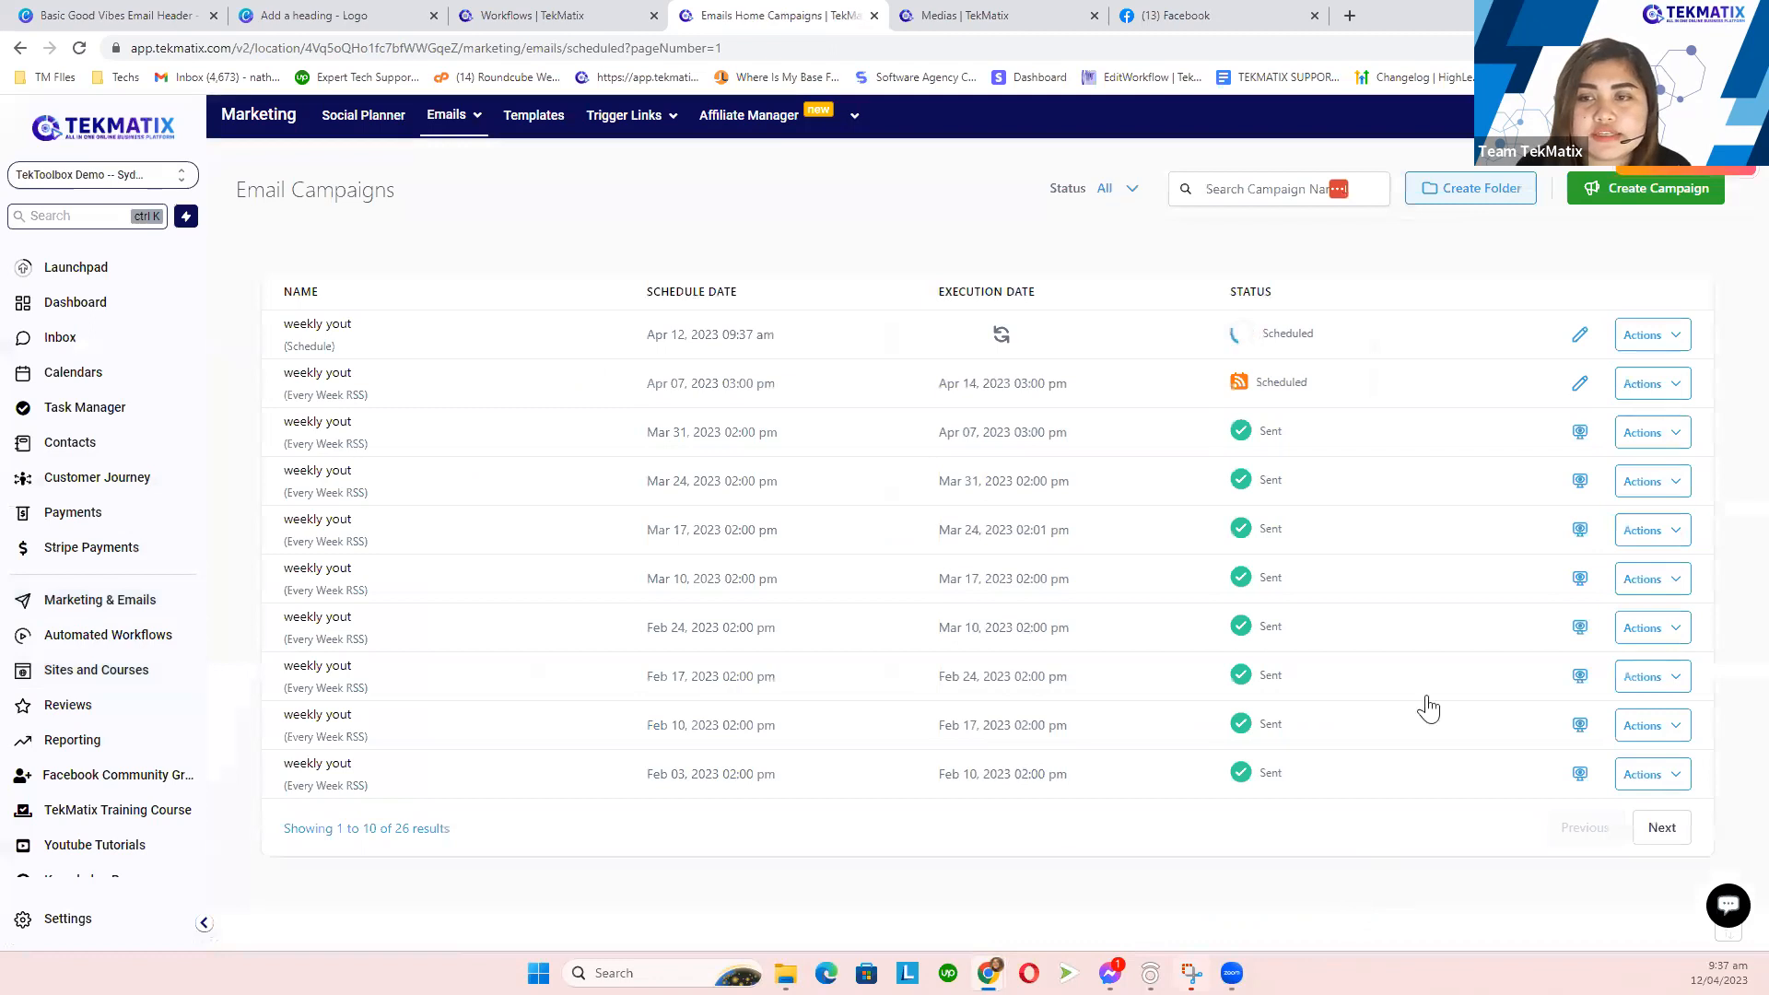
pyautogui.moveTo(1333, 332); pyautogui.dragTo(1262, 339)
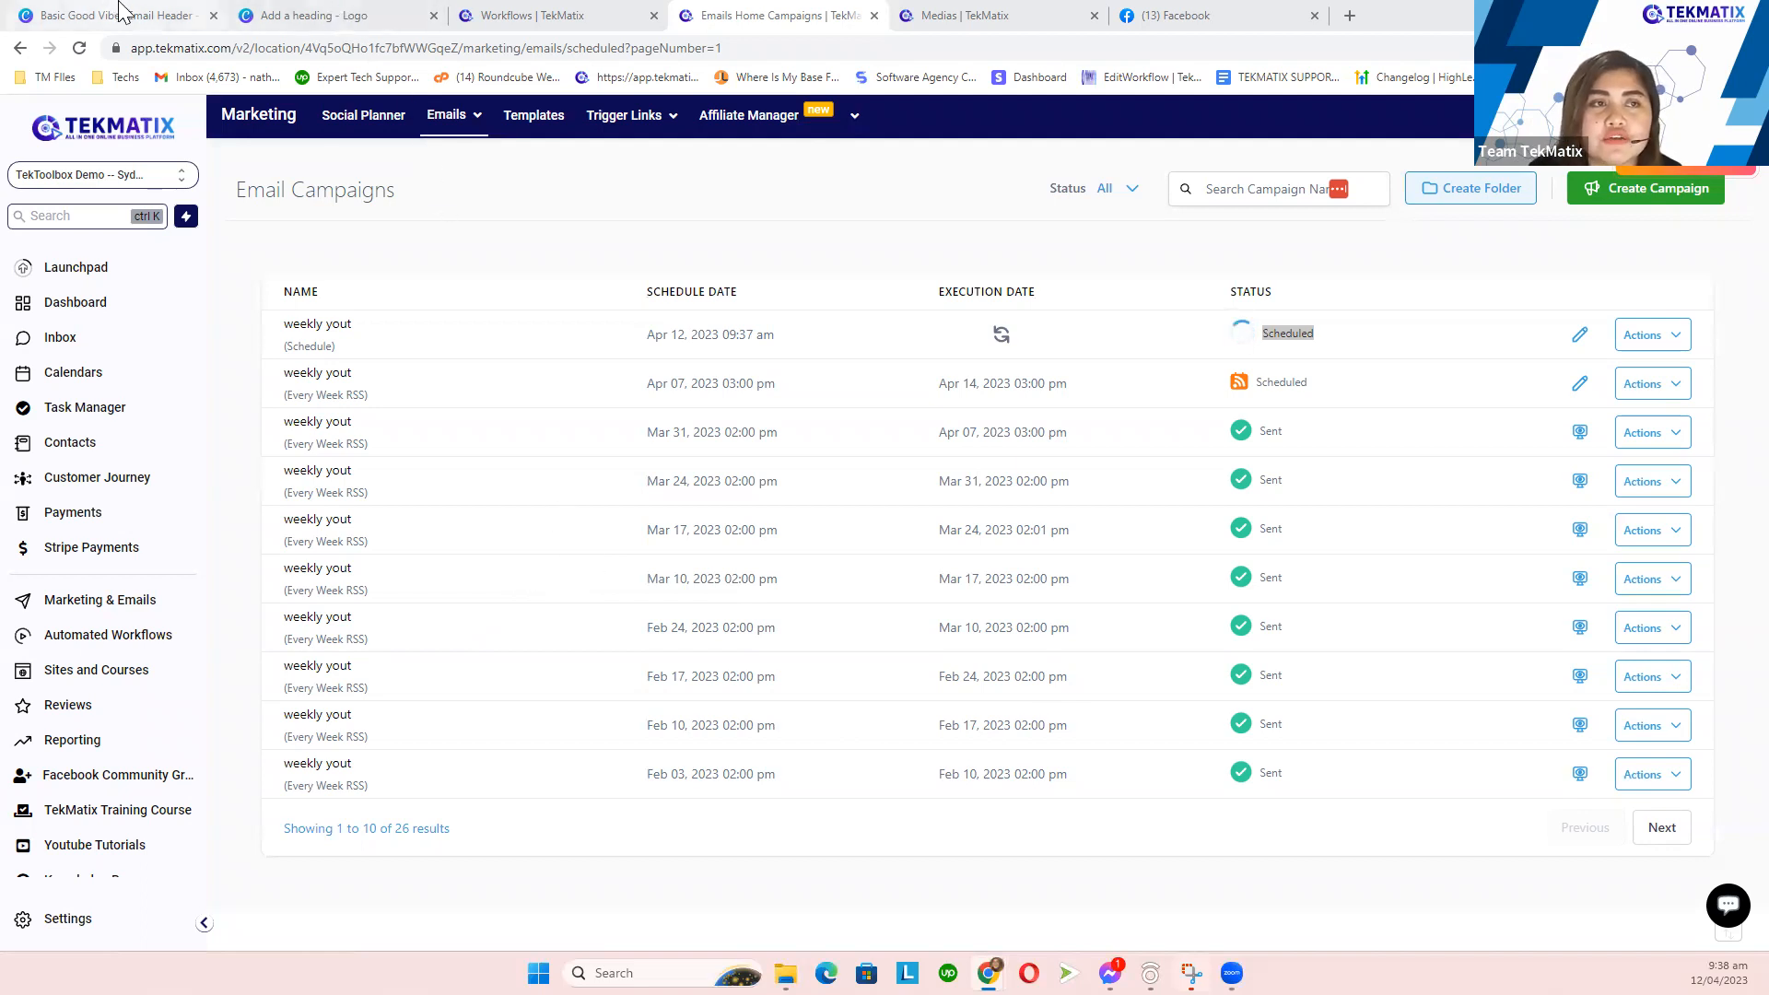
pyautogui.moveTo(120, 11); pyautogui.dragTo(309, 11)
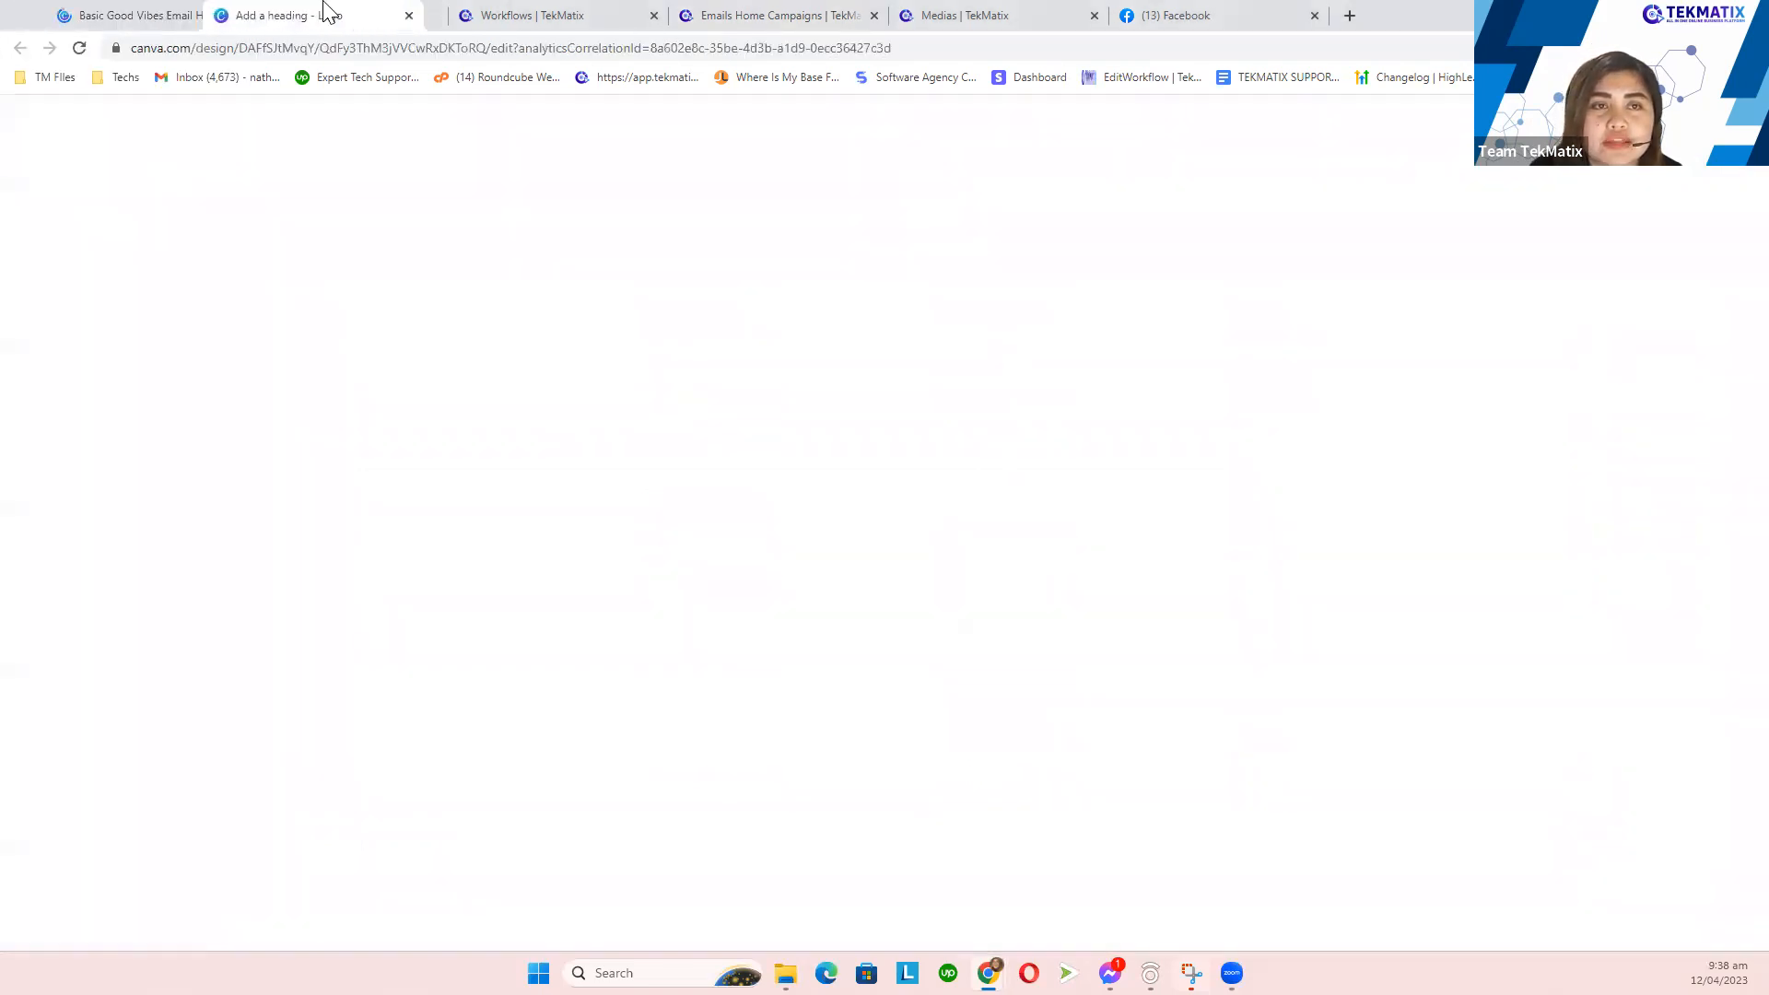
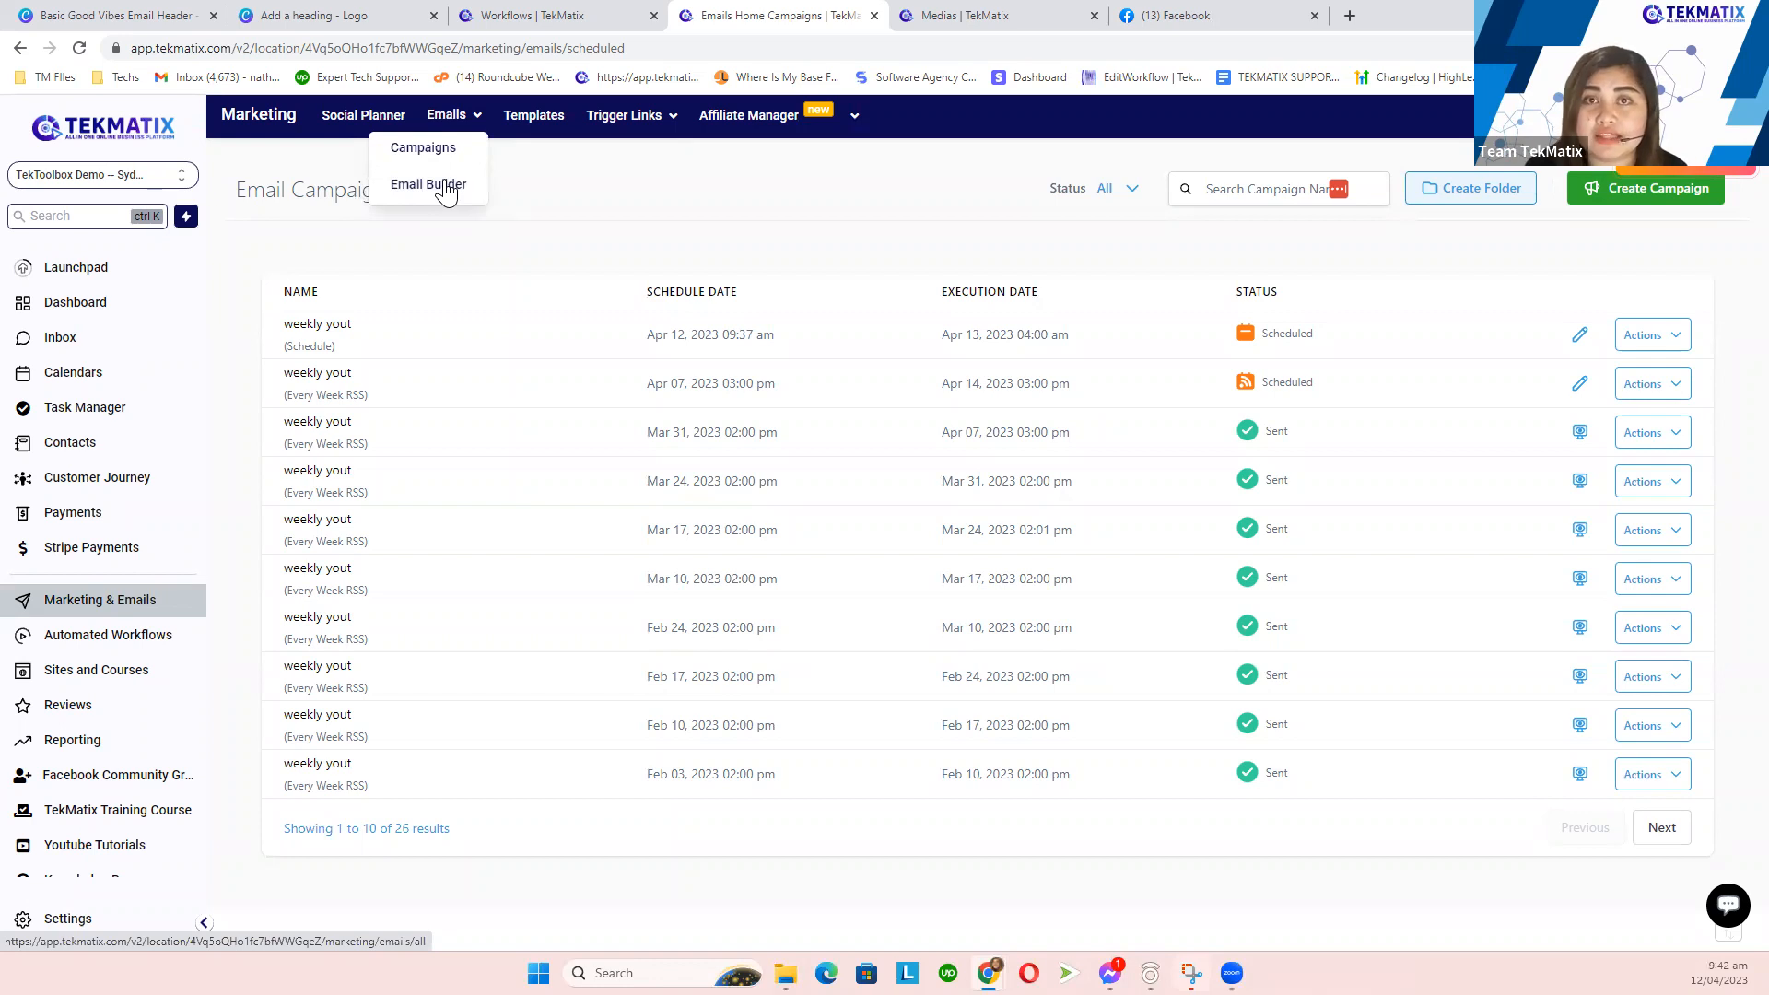
# - Go to Marketing's Email Builder and press New to reach the Email Templates list
pyautogui.click(447, 191)
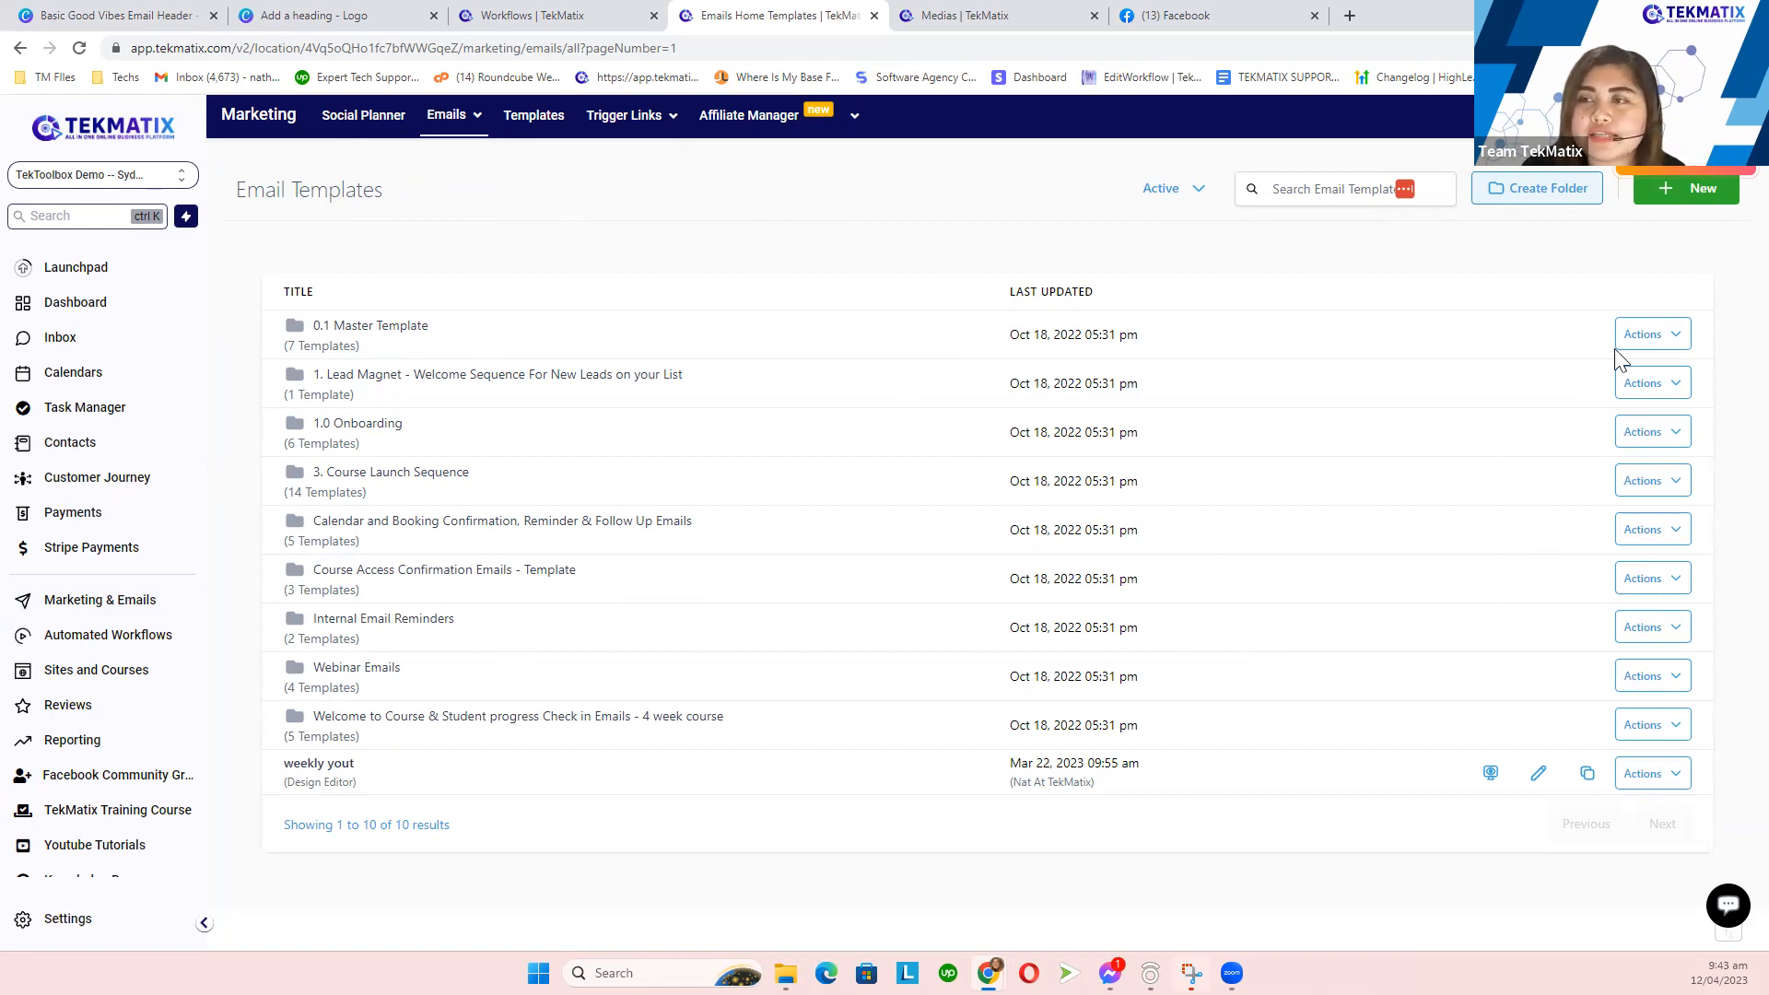
pyautogui.click(1673, 195)
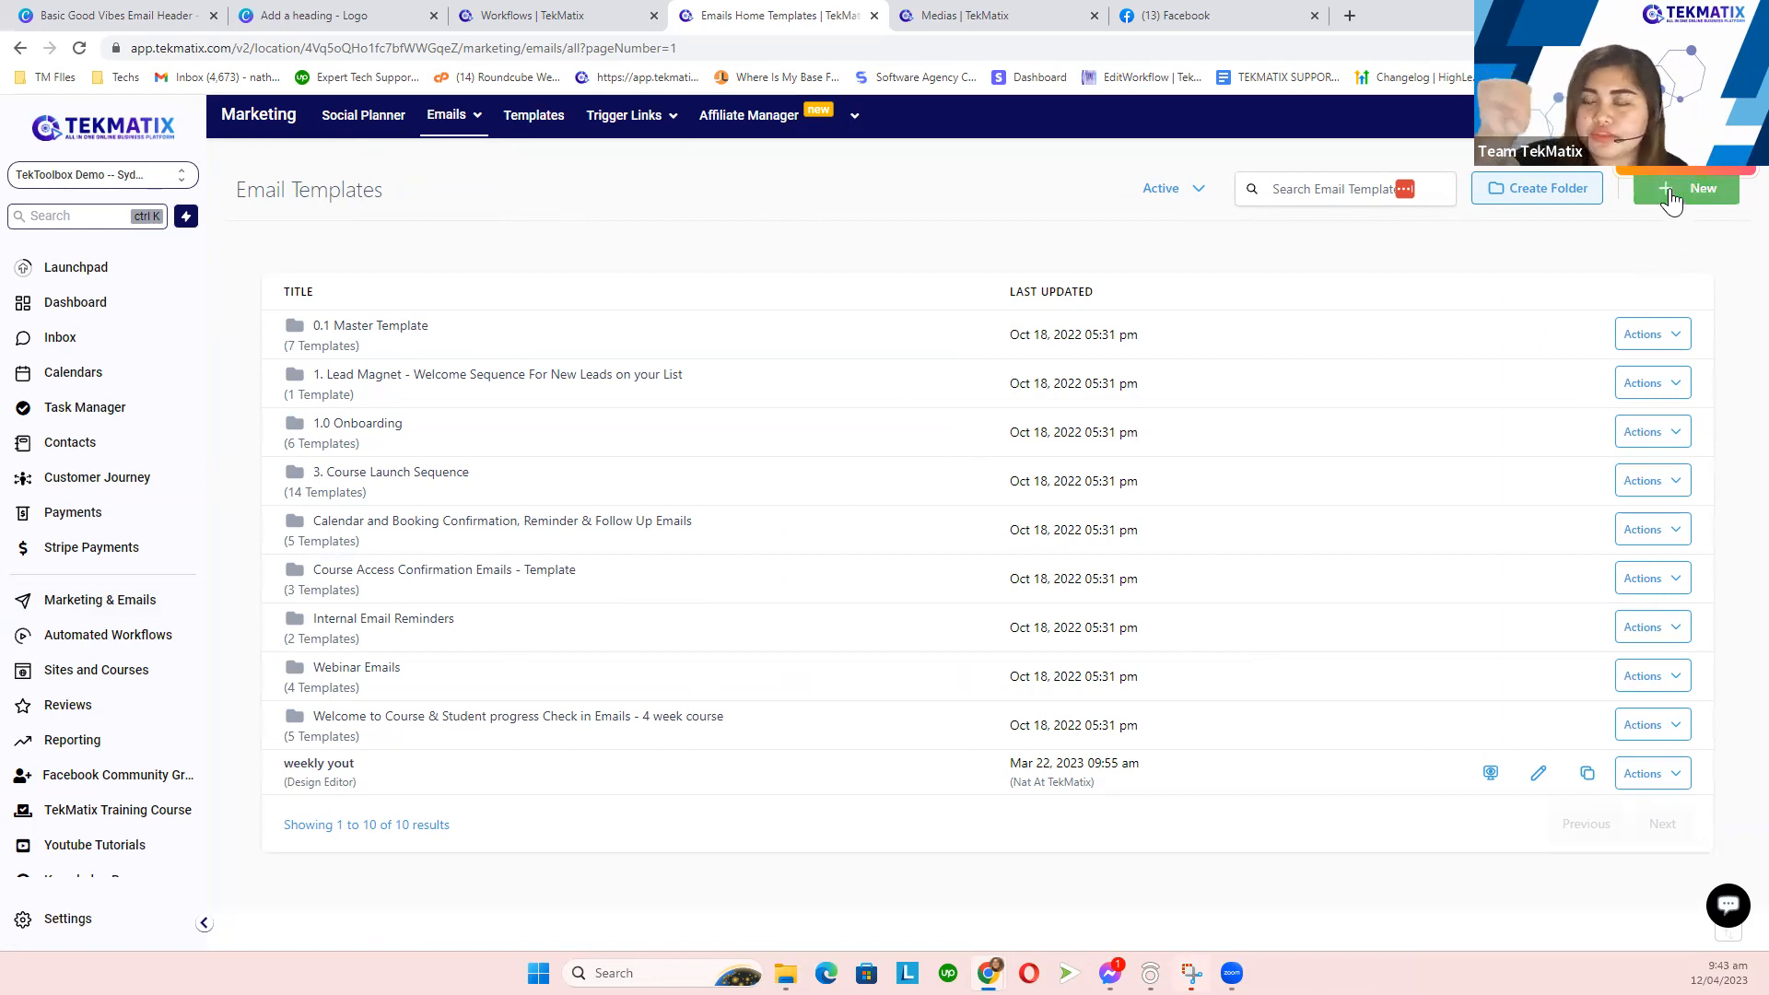
pyautogui.click(1673, 199)
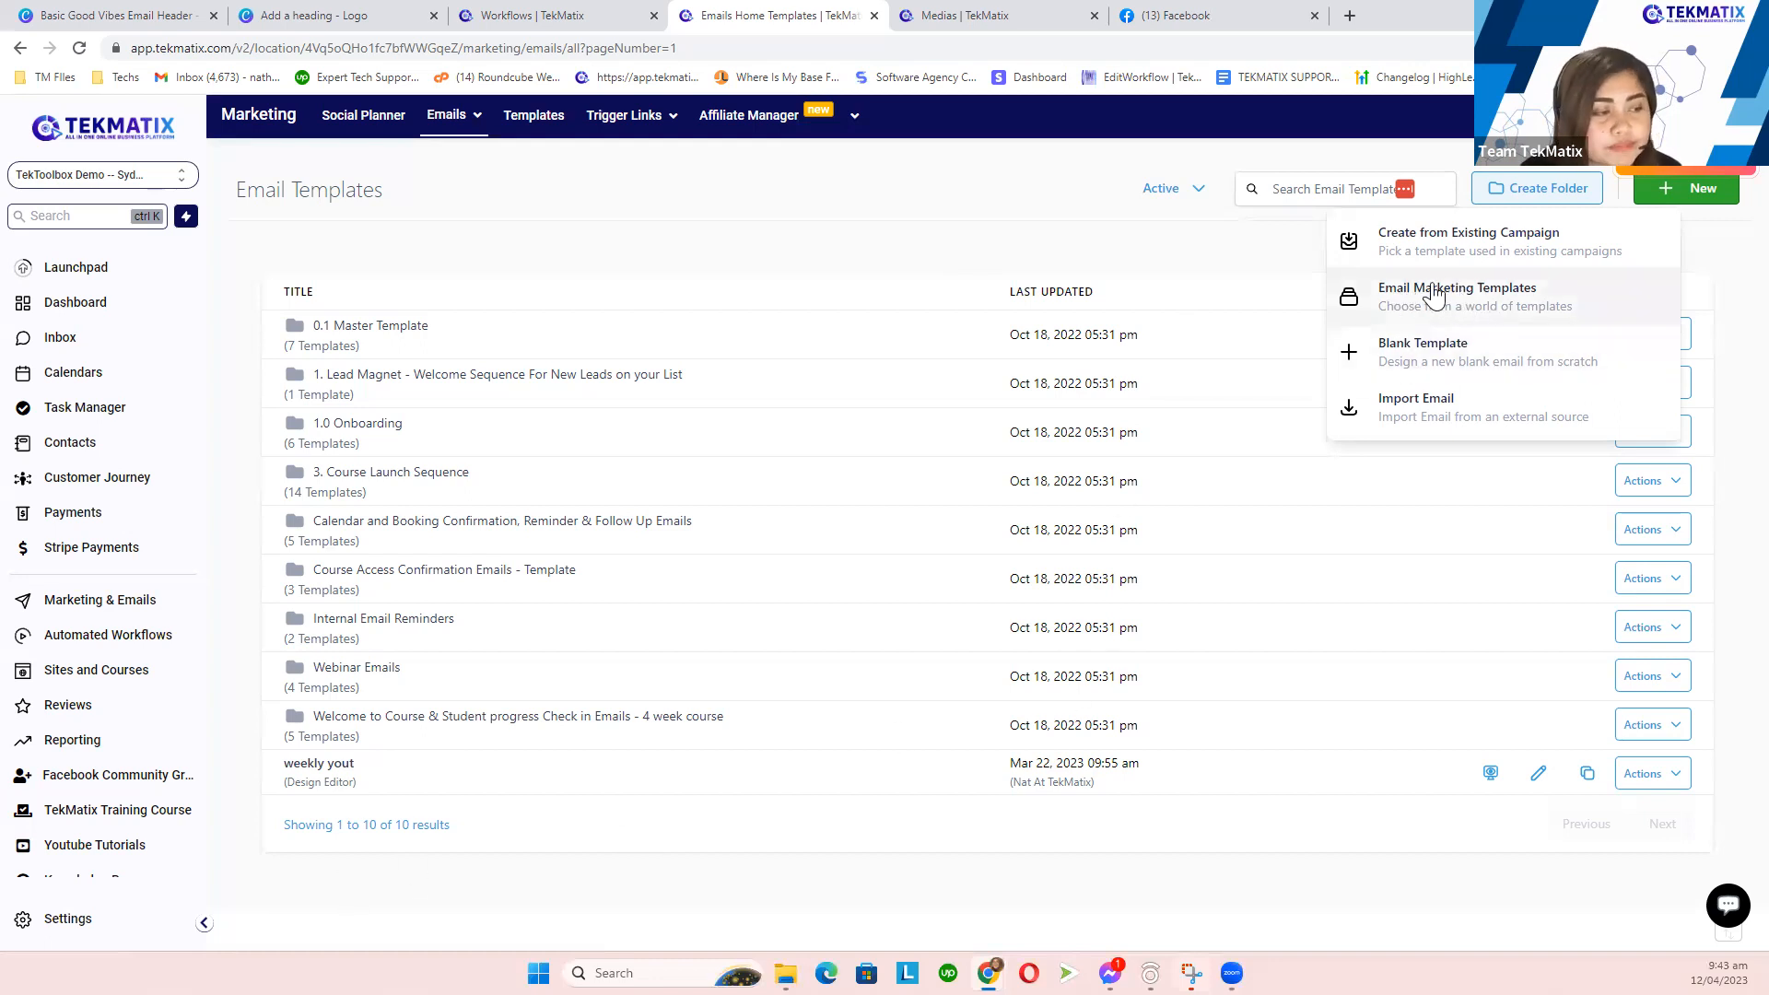
pyautogui.click(1390, 310)
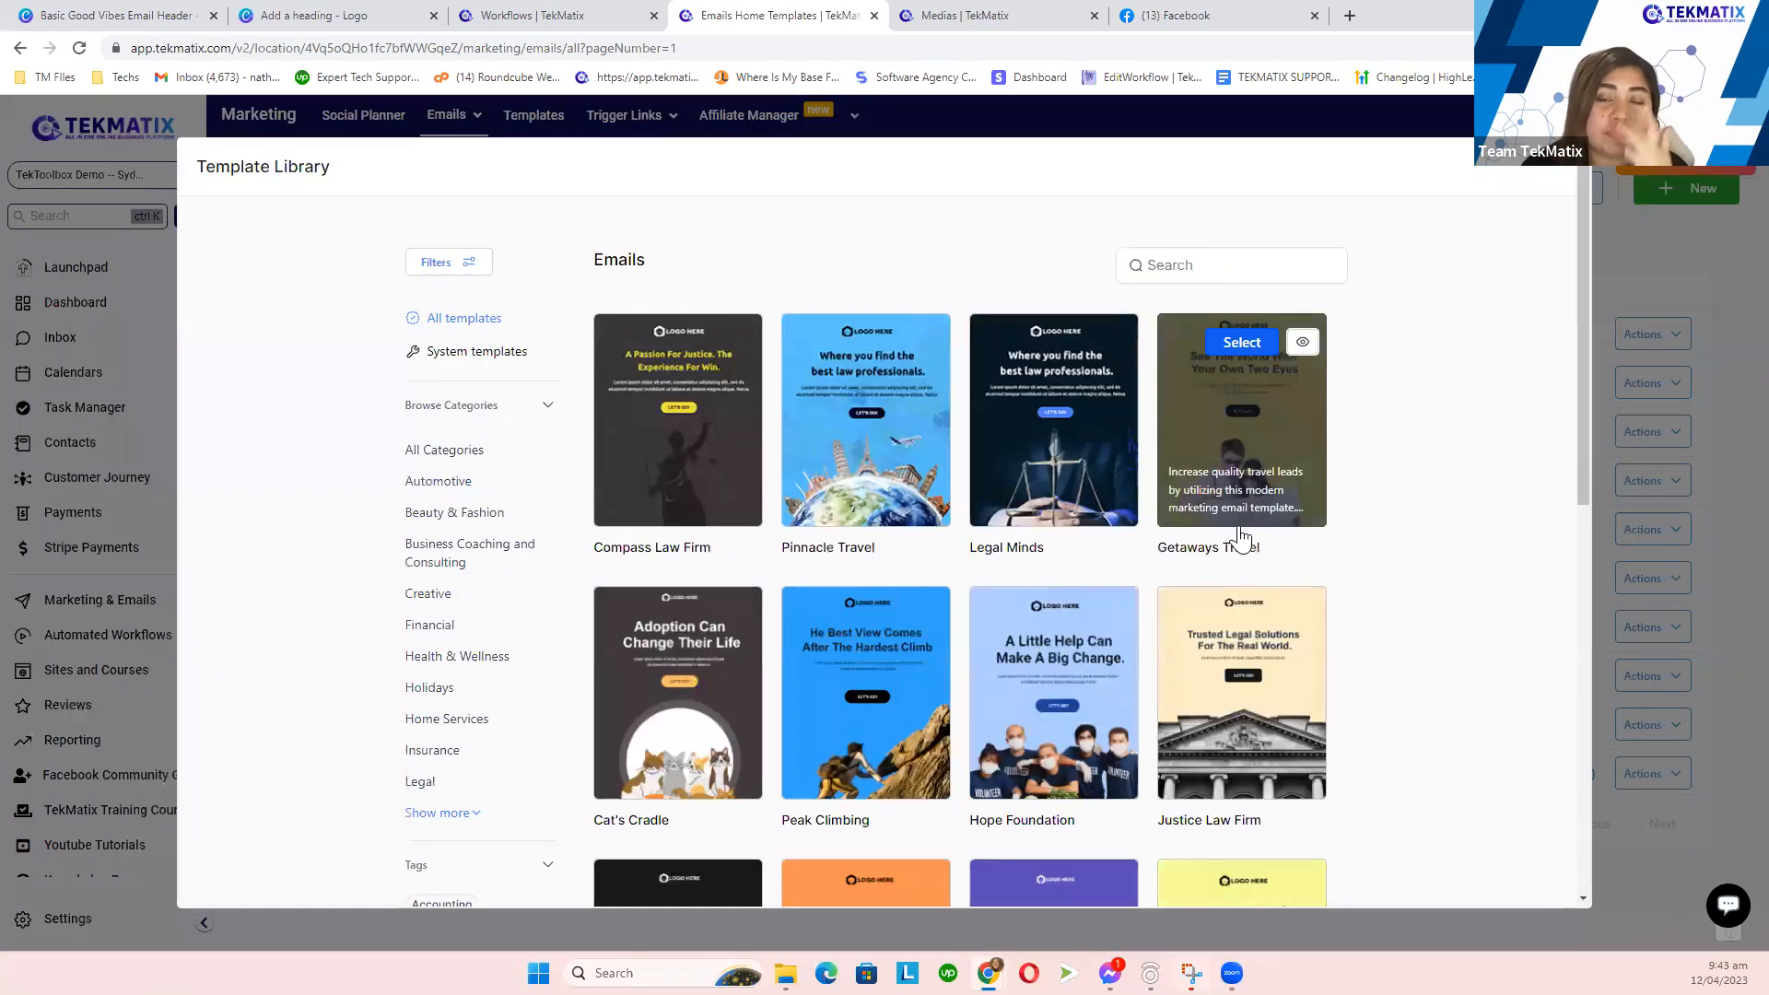
pyautogui.scroll(-2, 1044, 508)
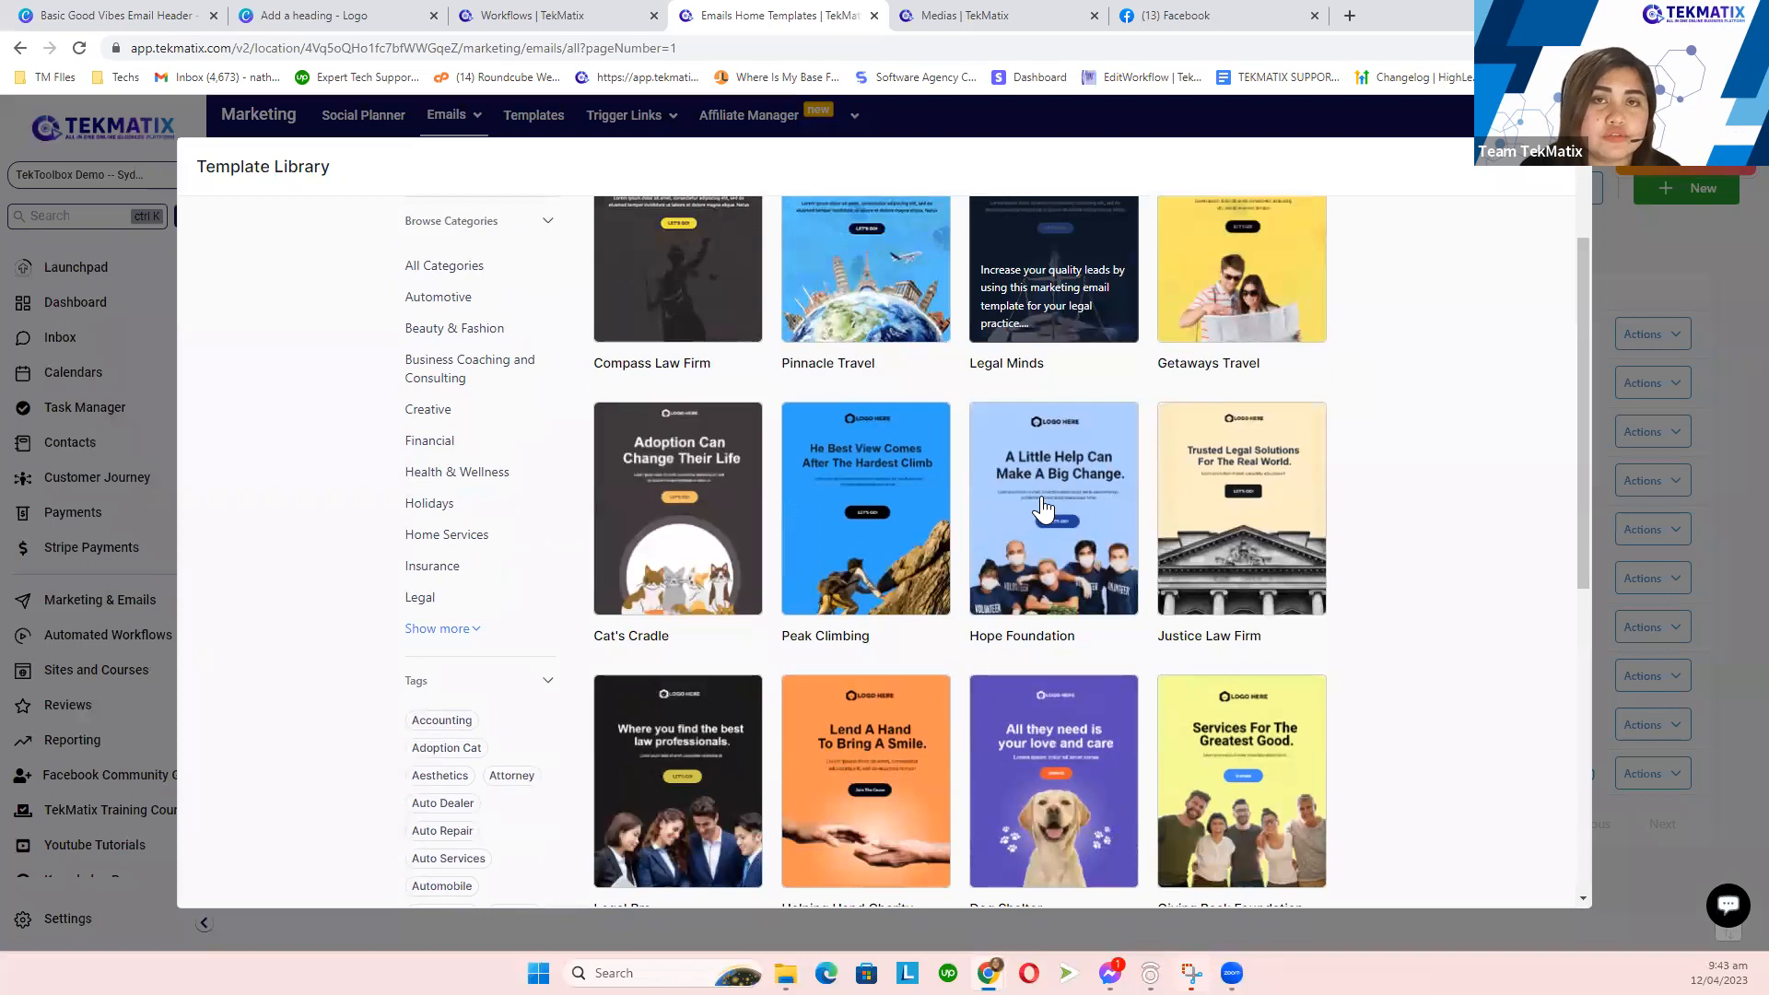
pyautogui.scroll(-1, 1044, 508)
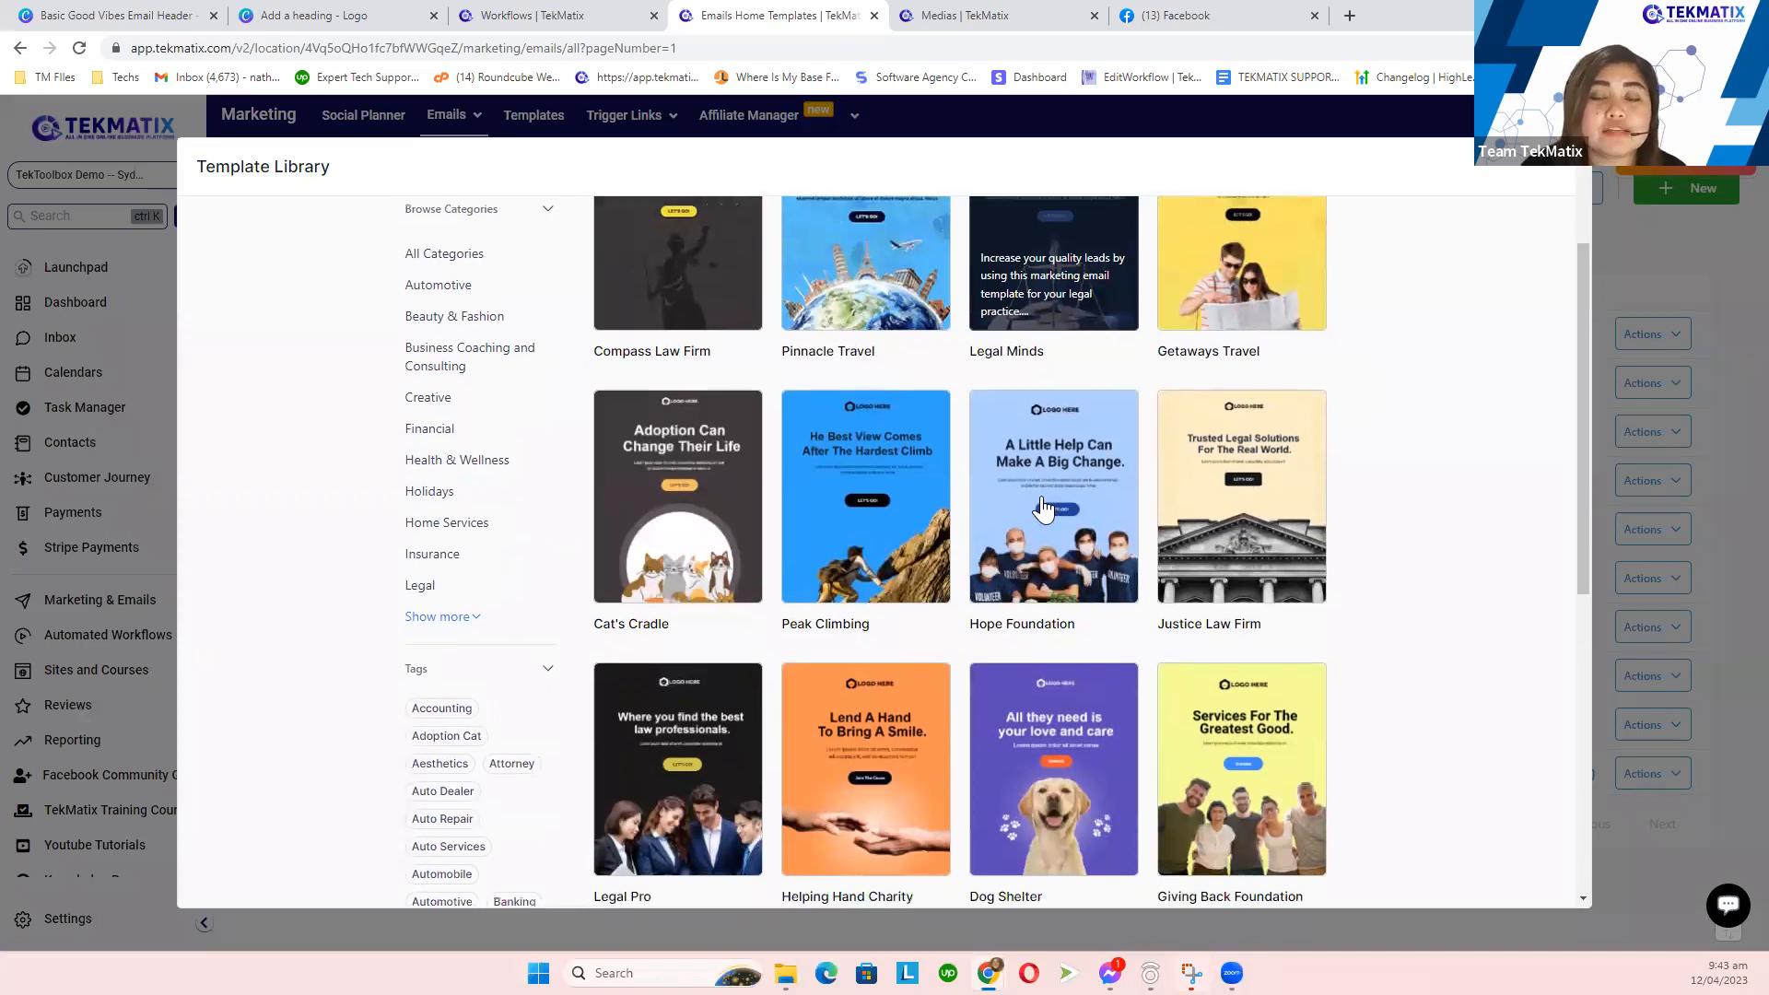
pyautogui.scroll(-2, 1044, 508)
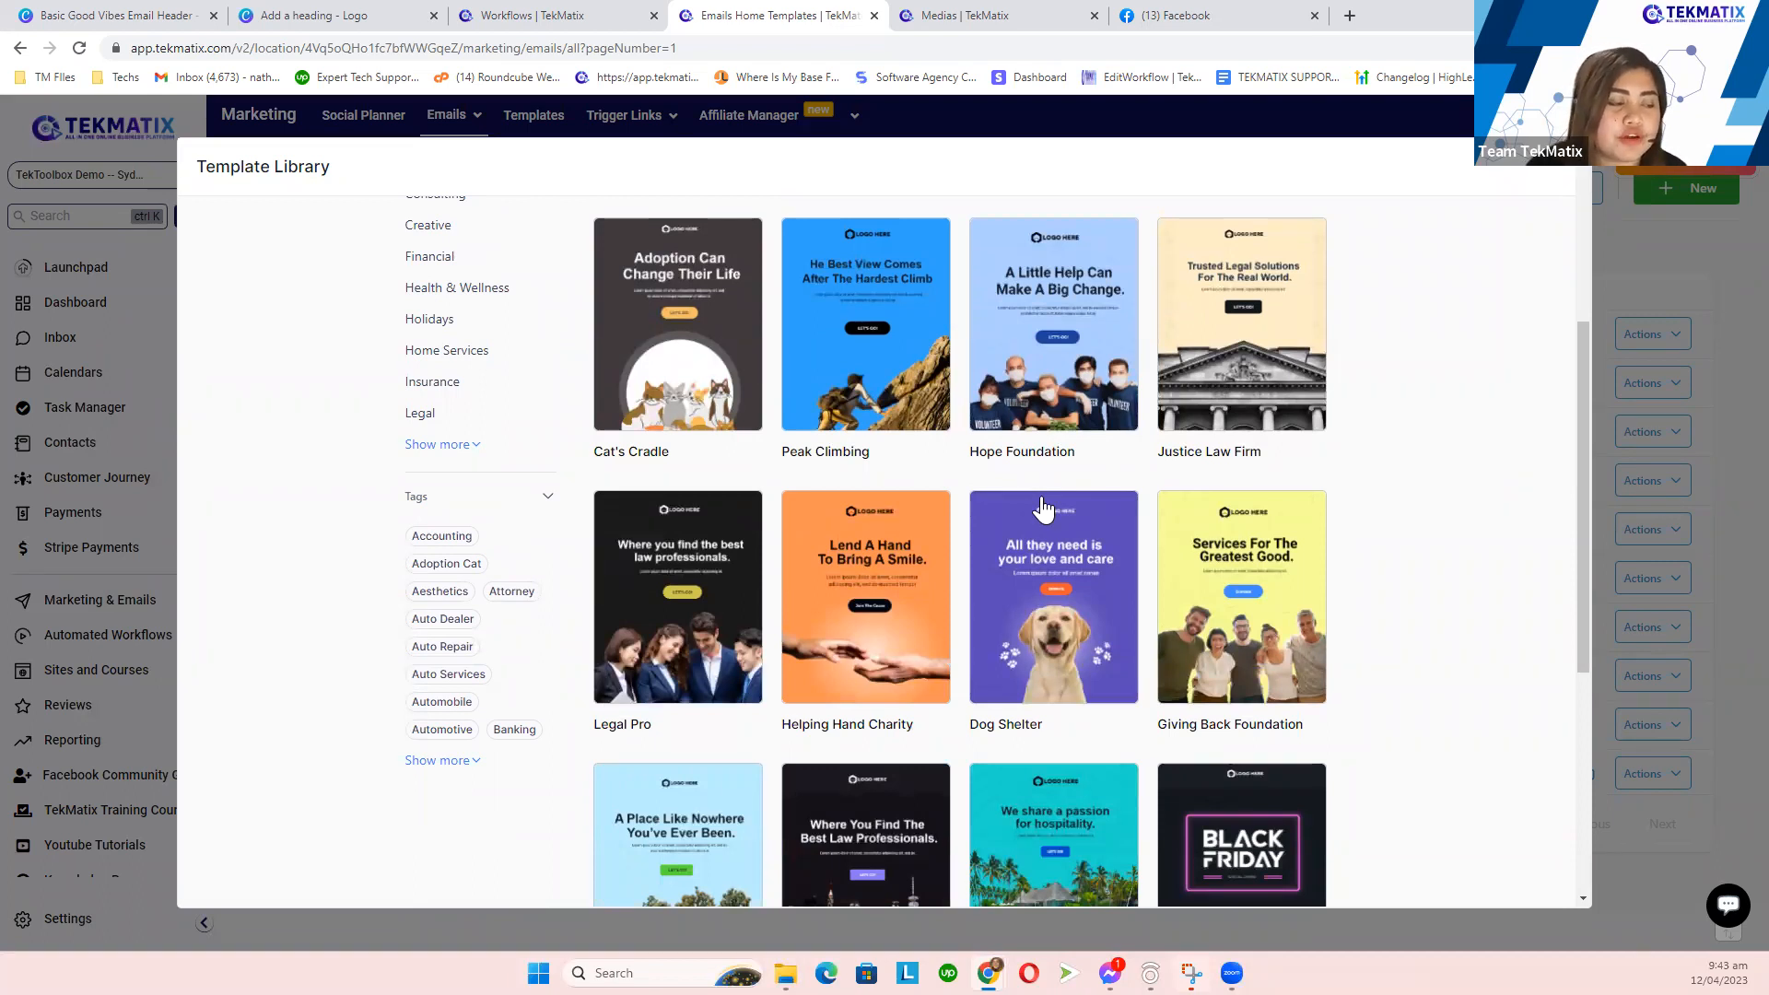
pyautogui.scroll(-3, 1094, 534)
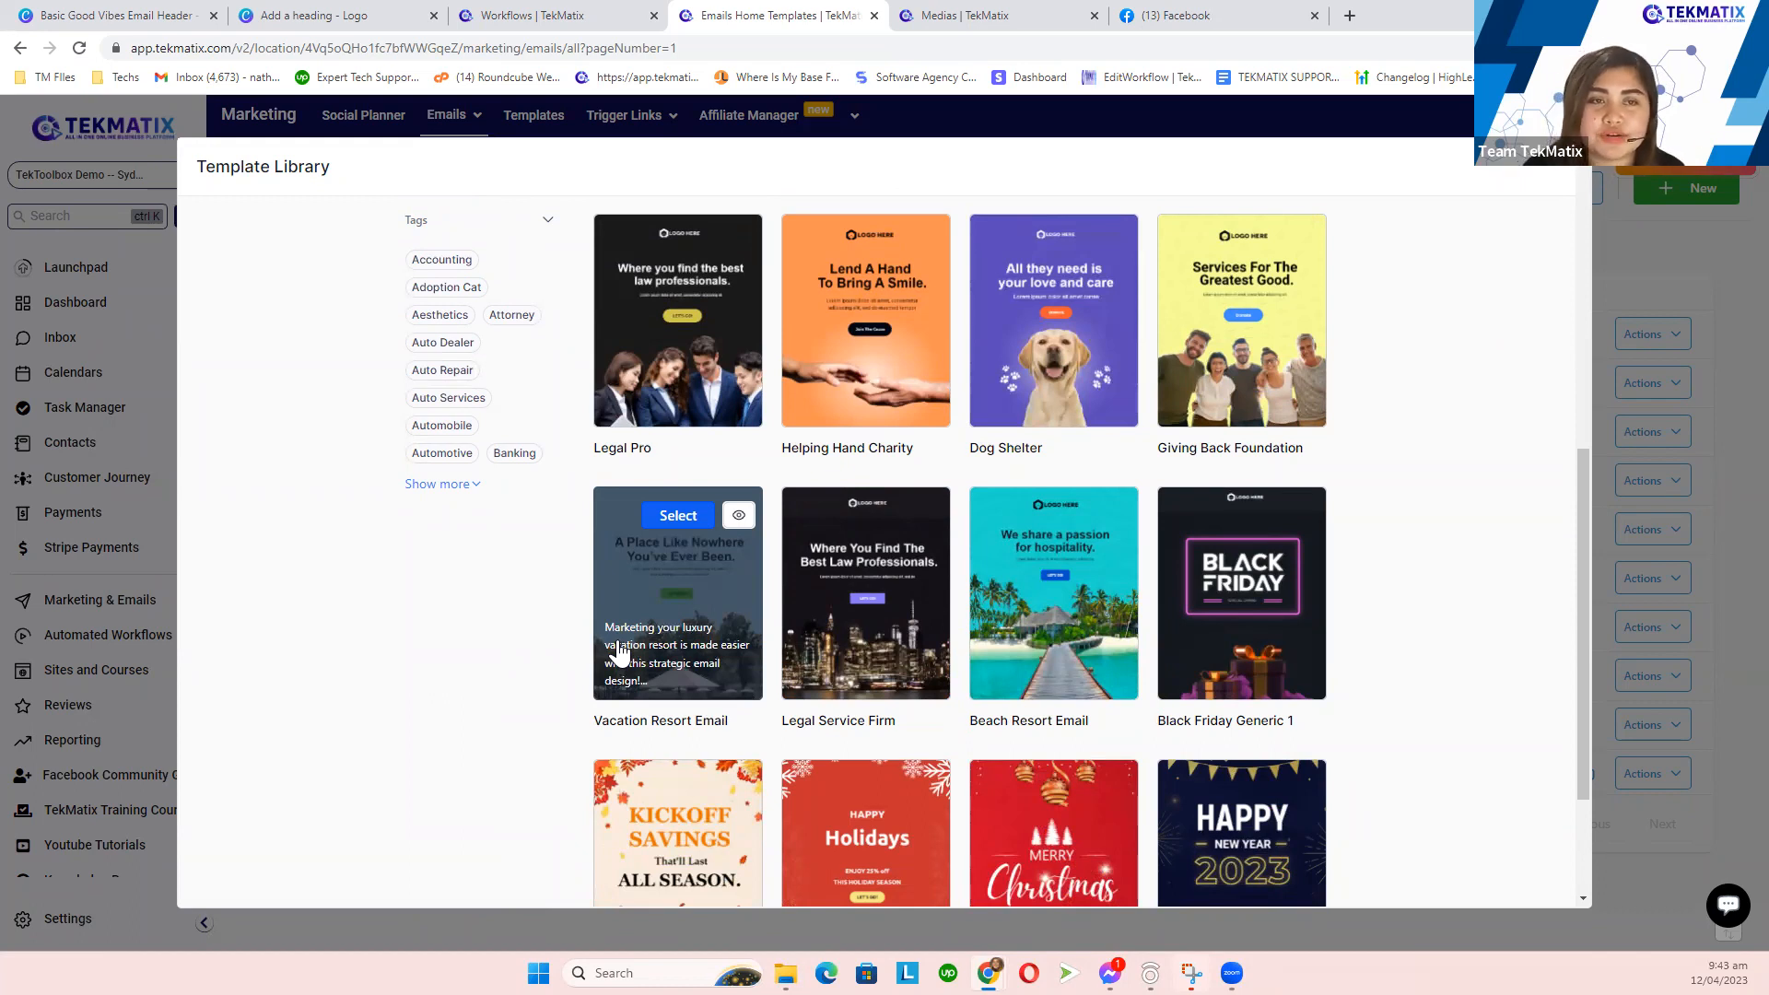
pyautogui.scroll(-2, 867, 626)
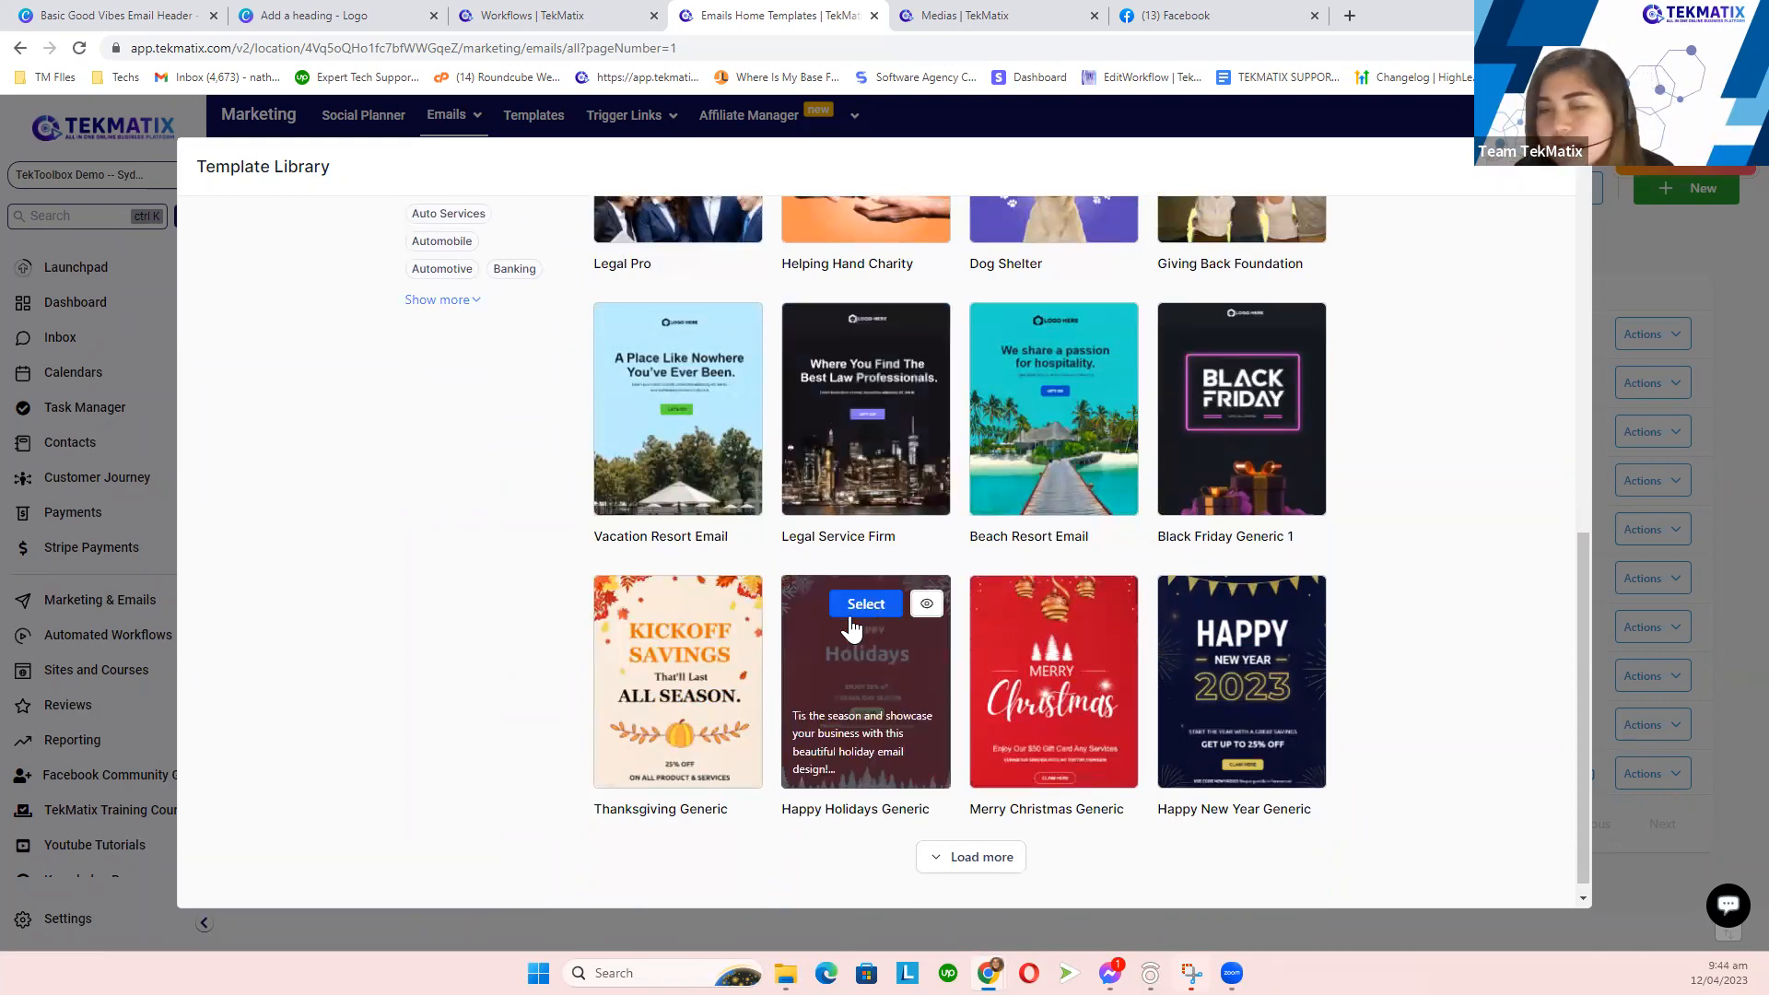
pyautogui.scroll(1, 1141, 645)
pyautogui.scroll(8, 1141, 662)
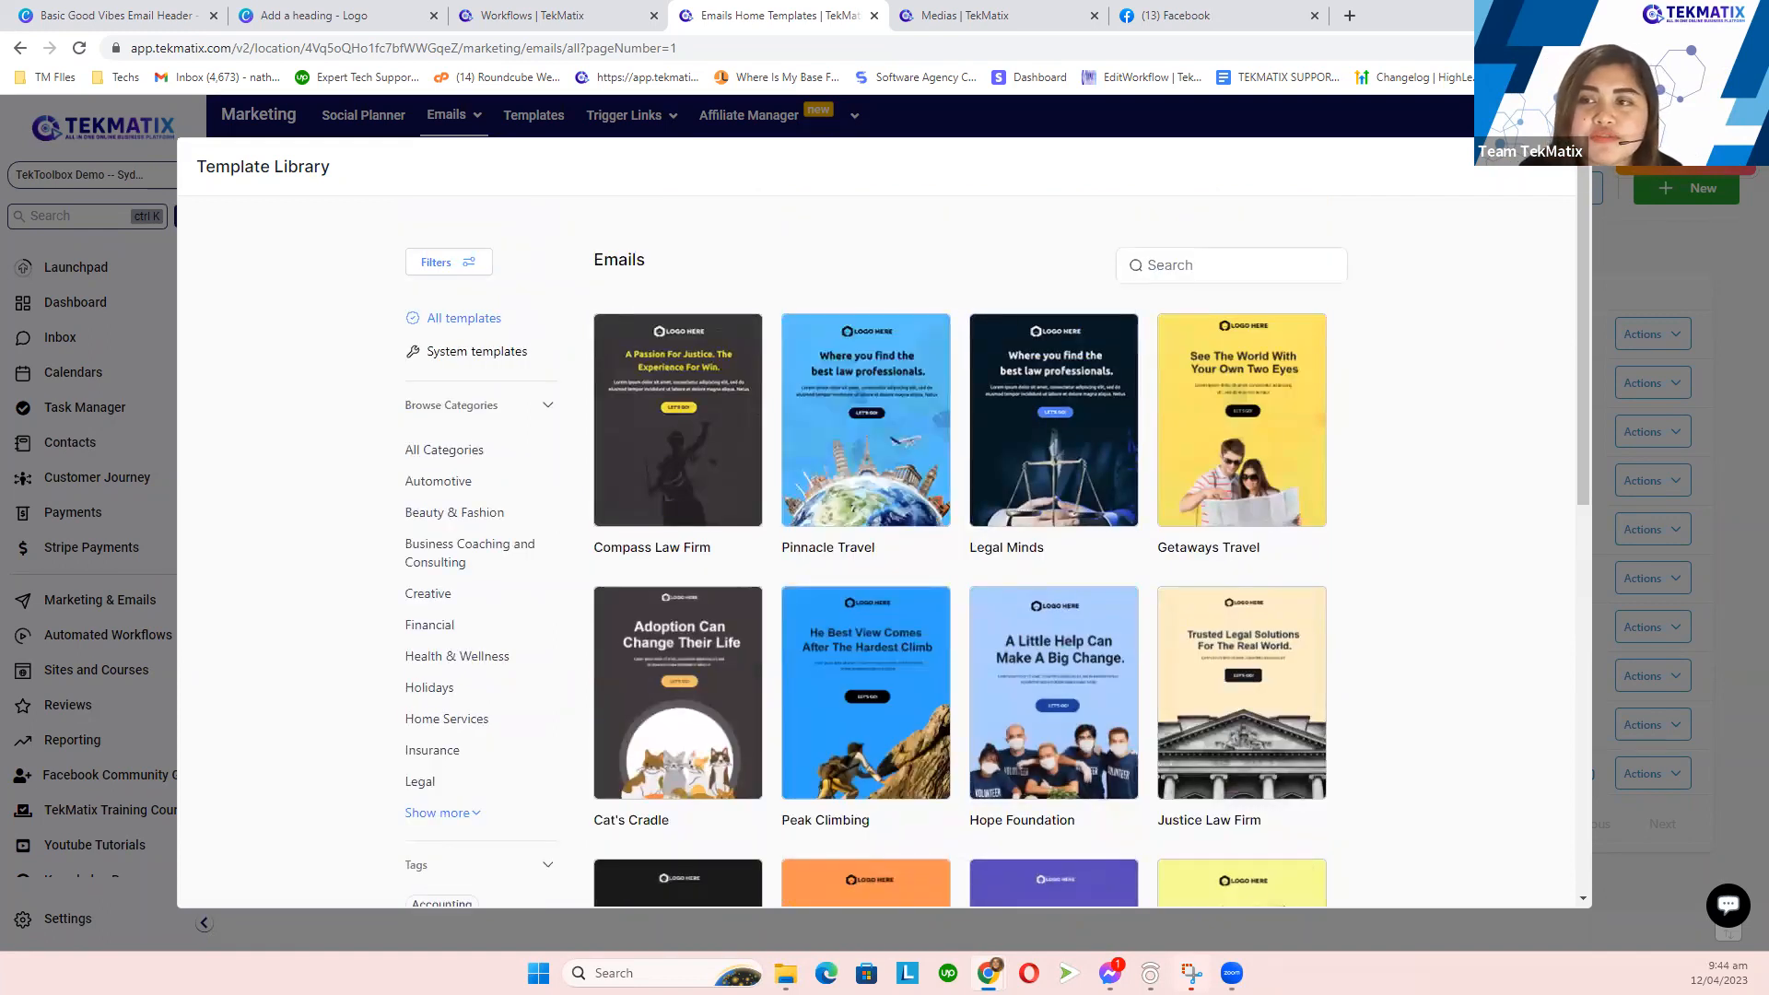
pyautogui.press('Escape')
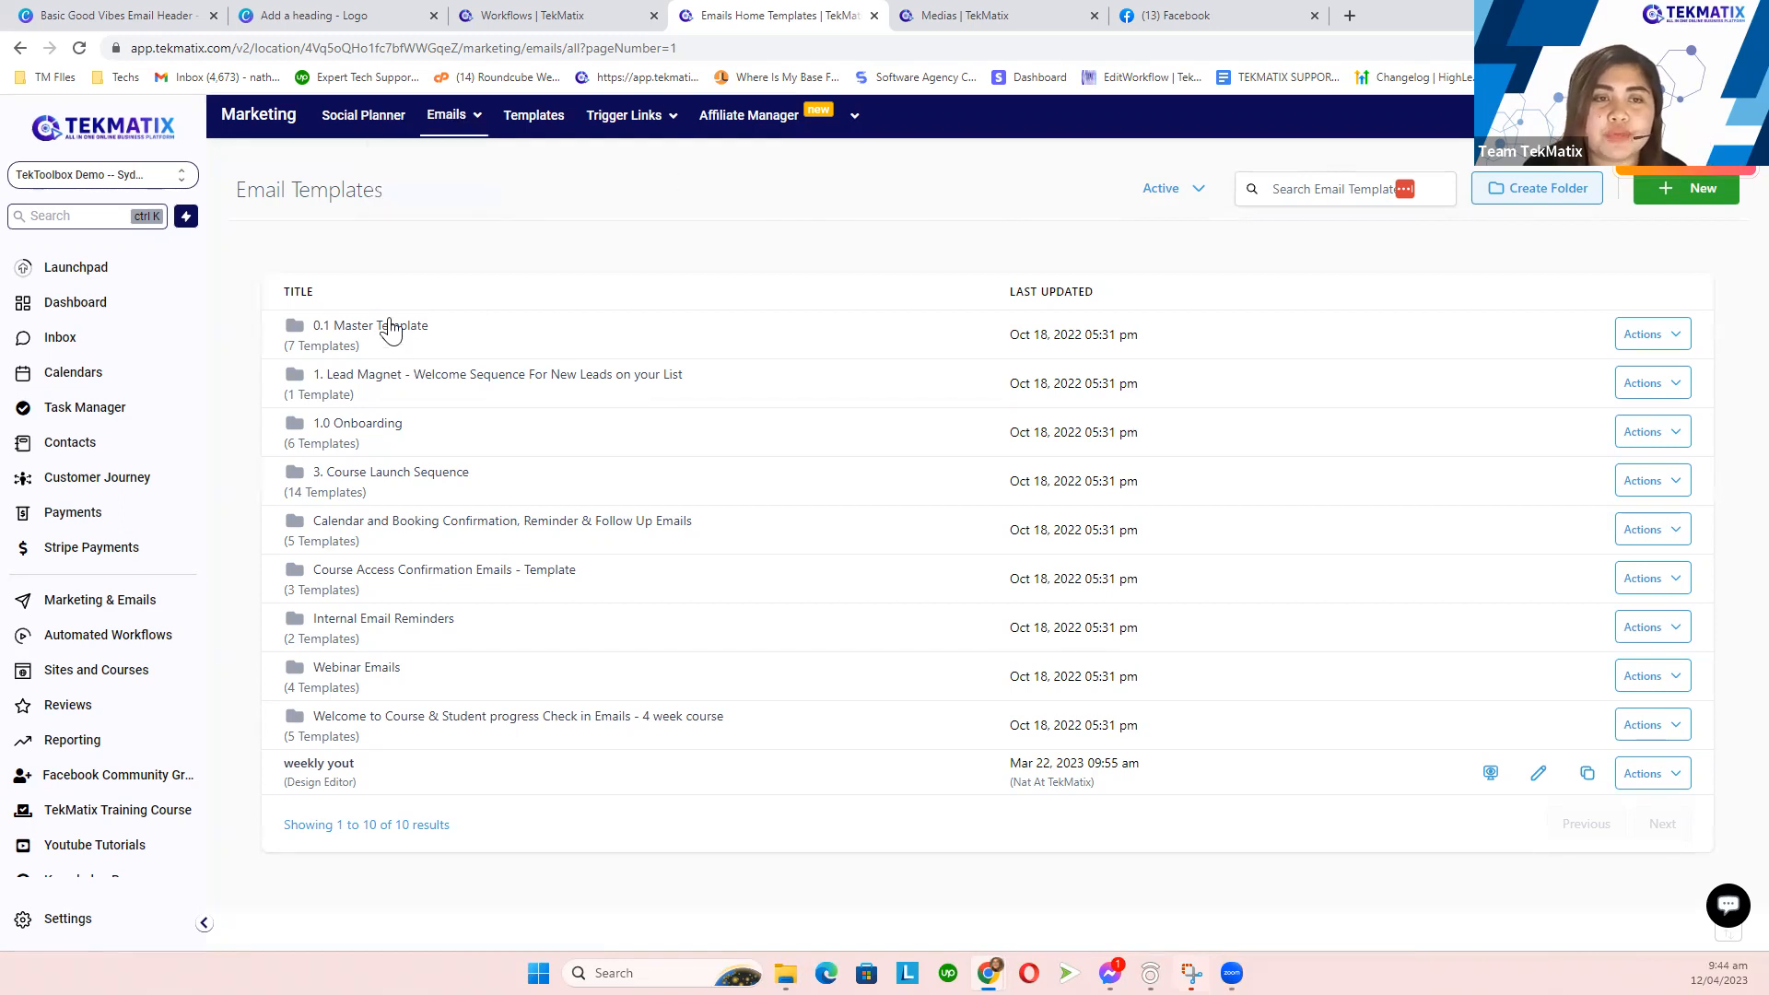
# - Clone the first 0.1 Master Template design under the name 'Member Welcome Emails'
pyautogui.click(334, 349)
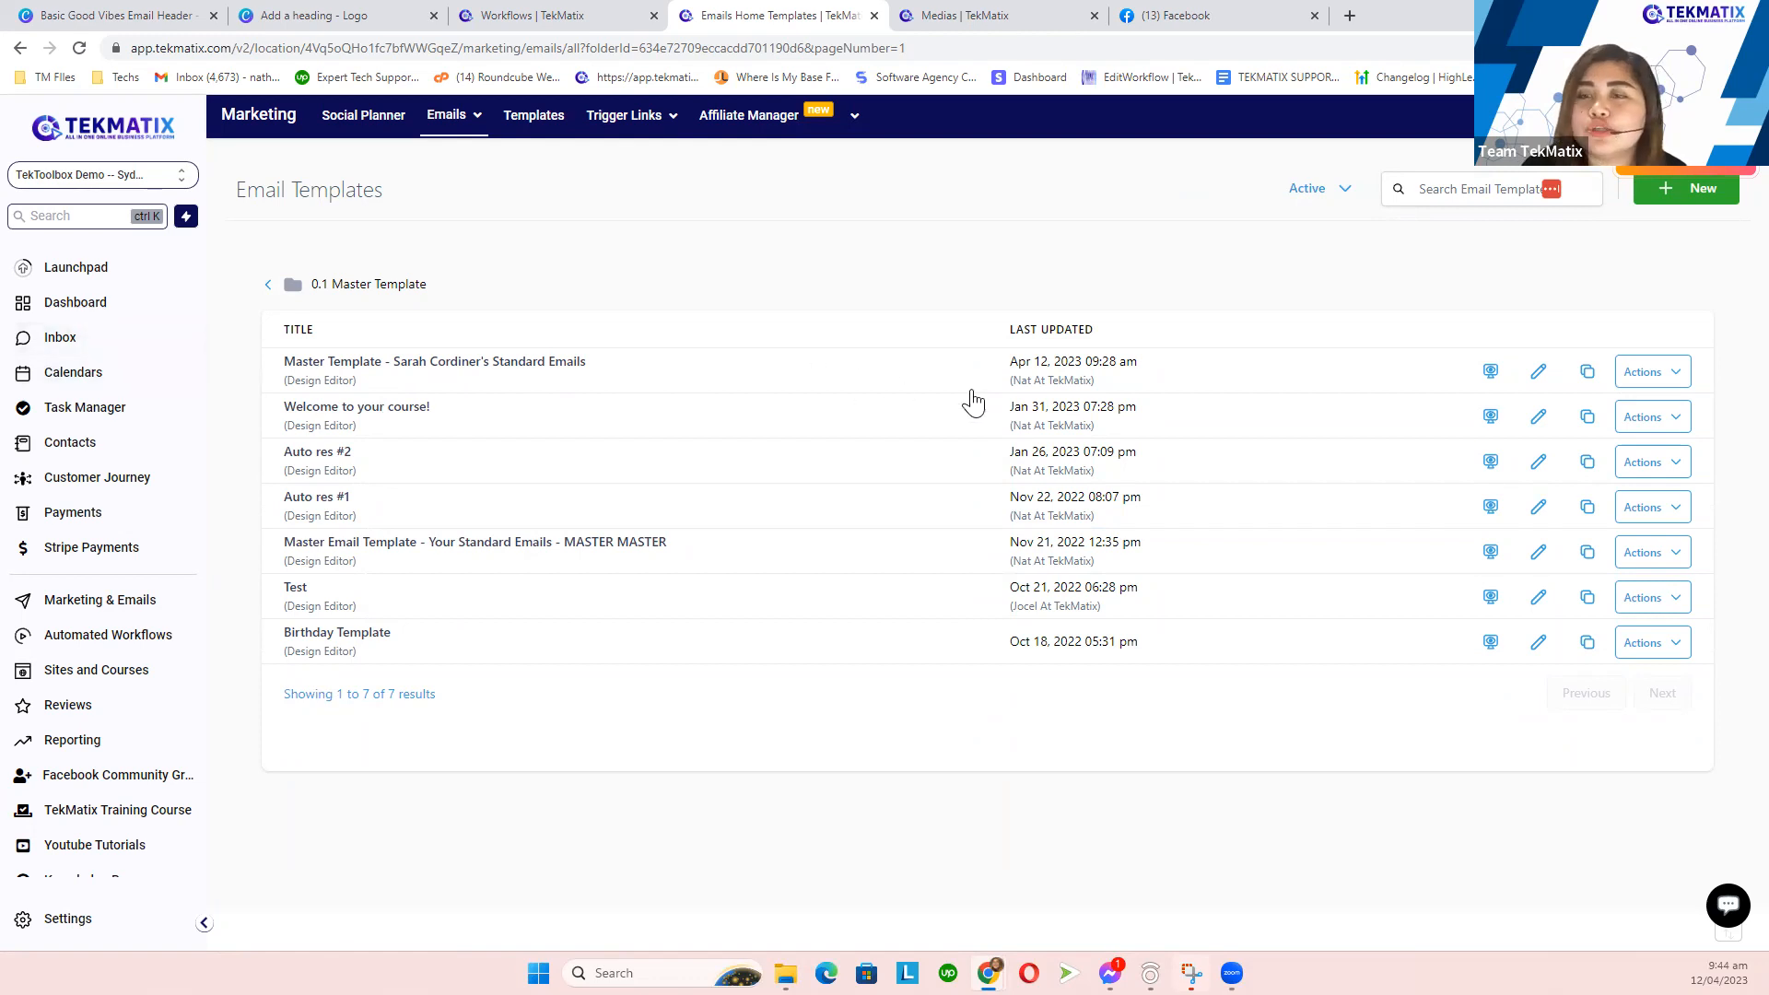
pyautogui.click(1587, 373)
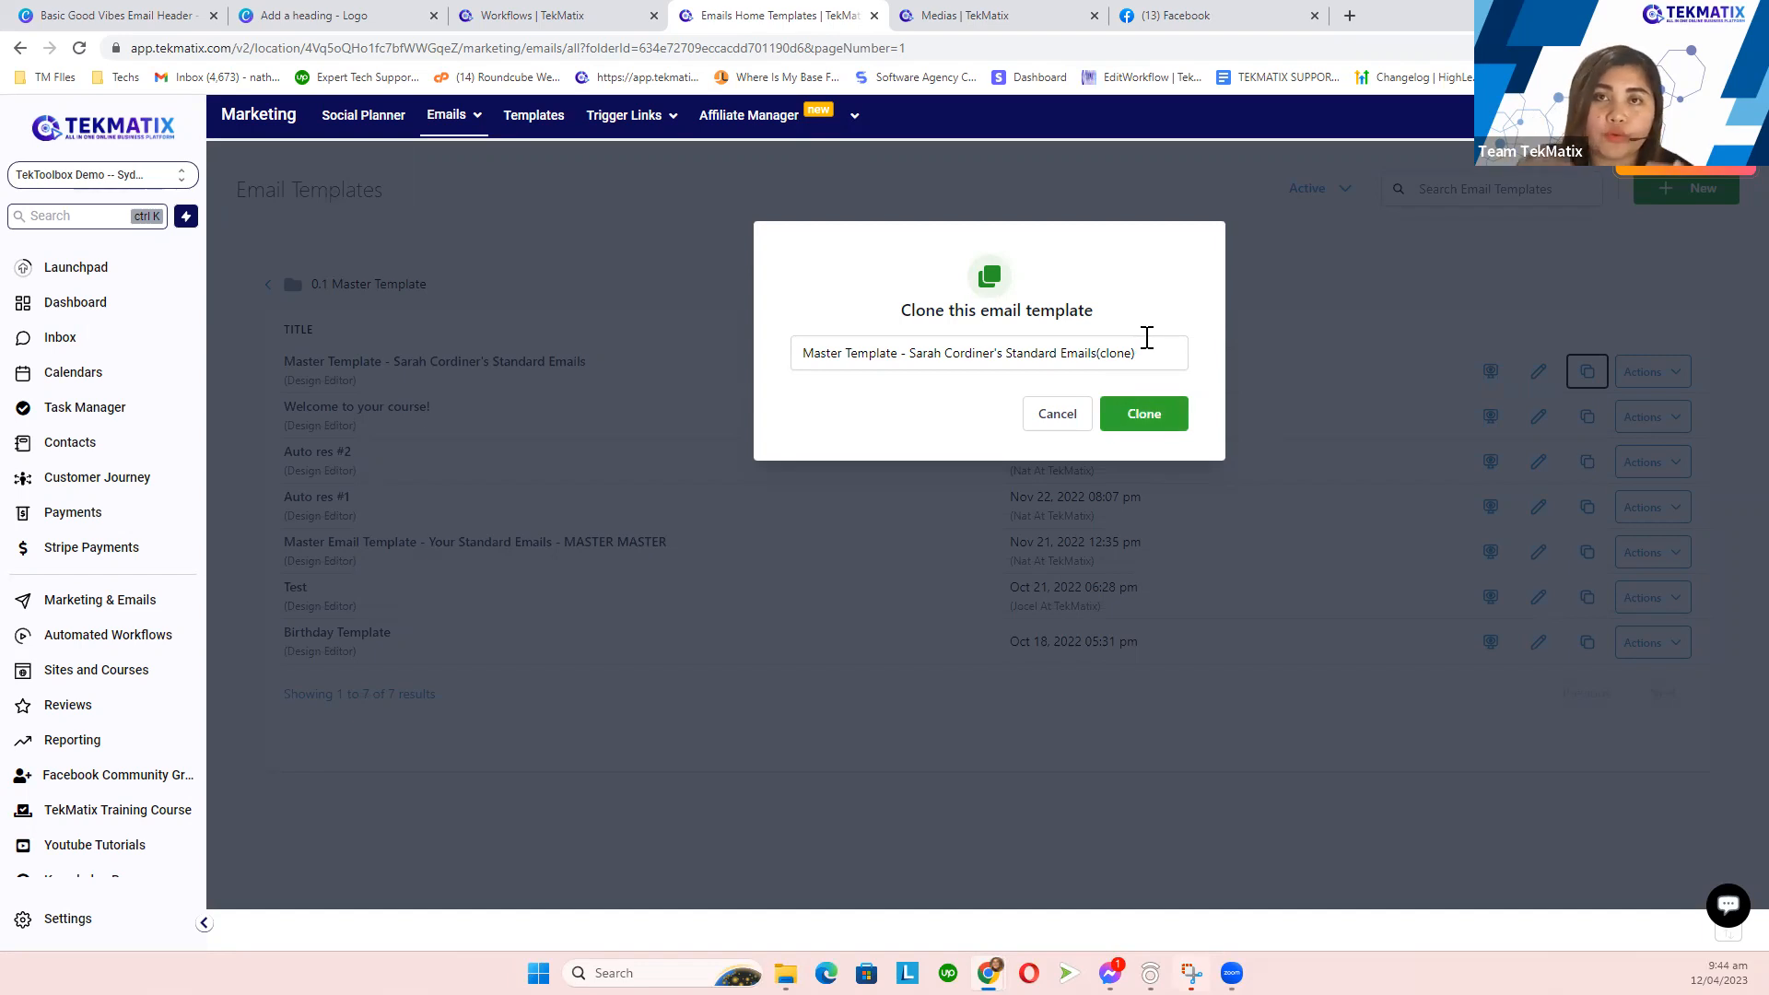
pyautogui.moveTo(1147, 349); pyautogui.dragTo(764, 355)
pyautogui.write('Membe')
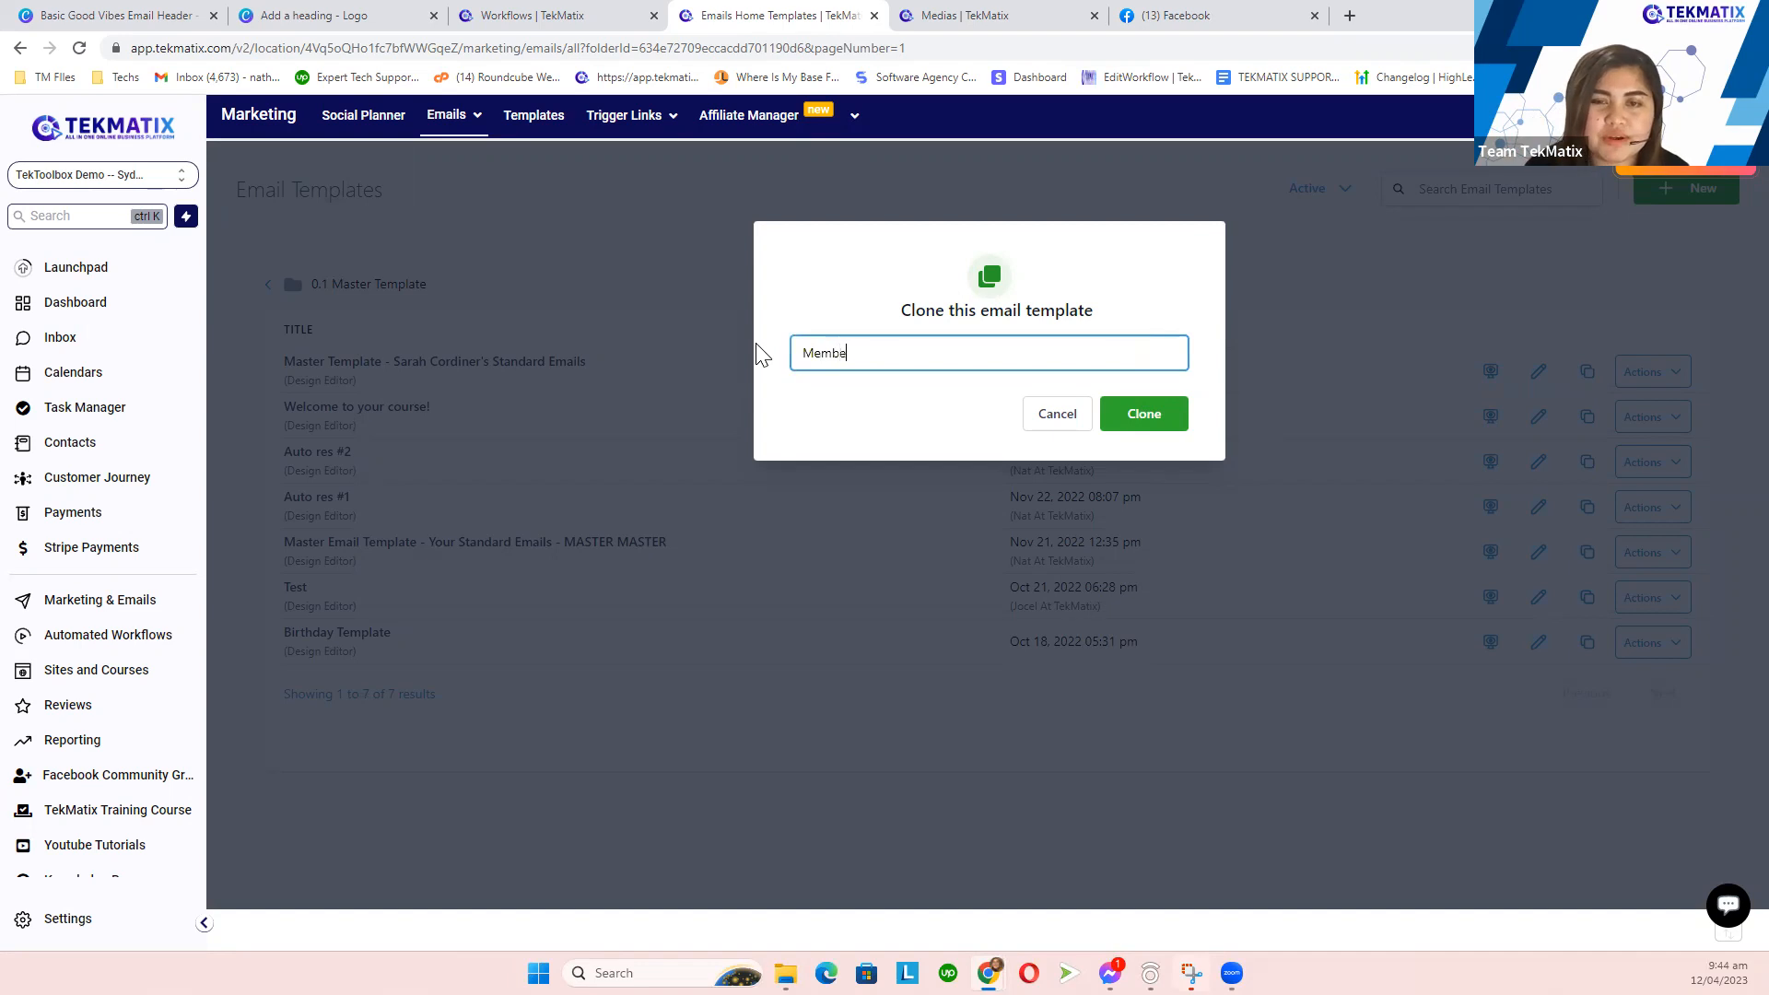
pyautogui.write('r Wel')
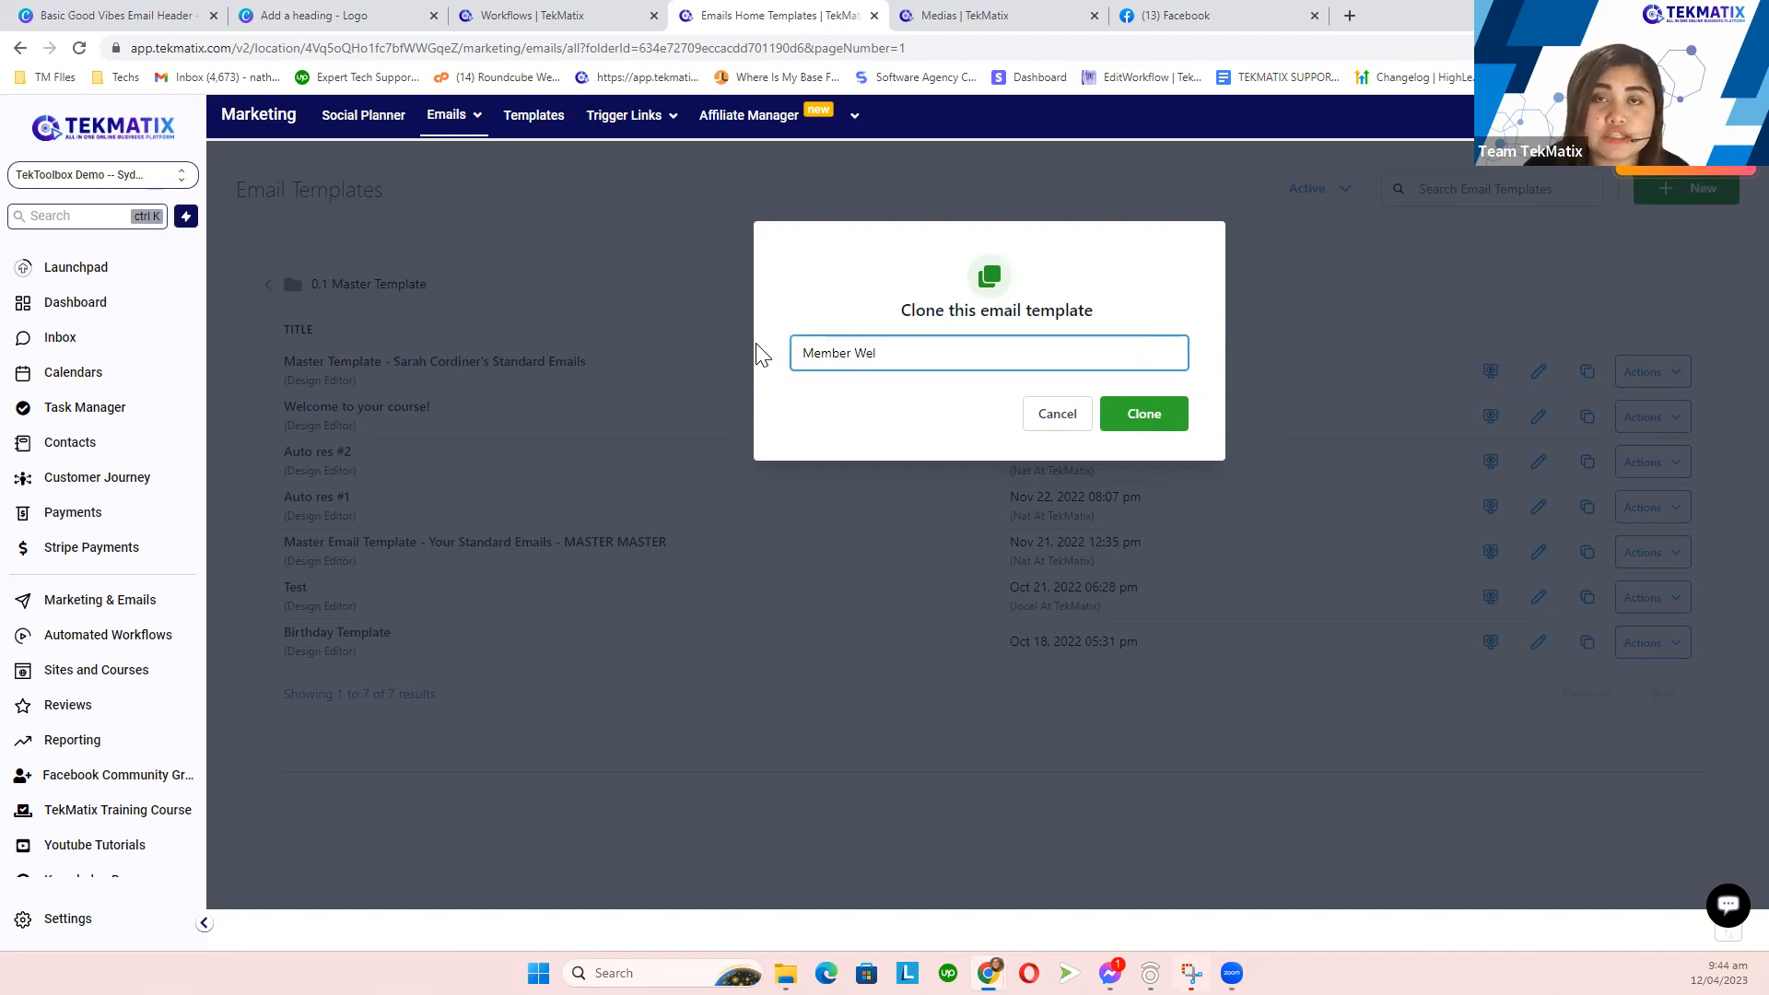
pyautogui.write('come Emails')
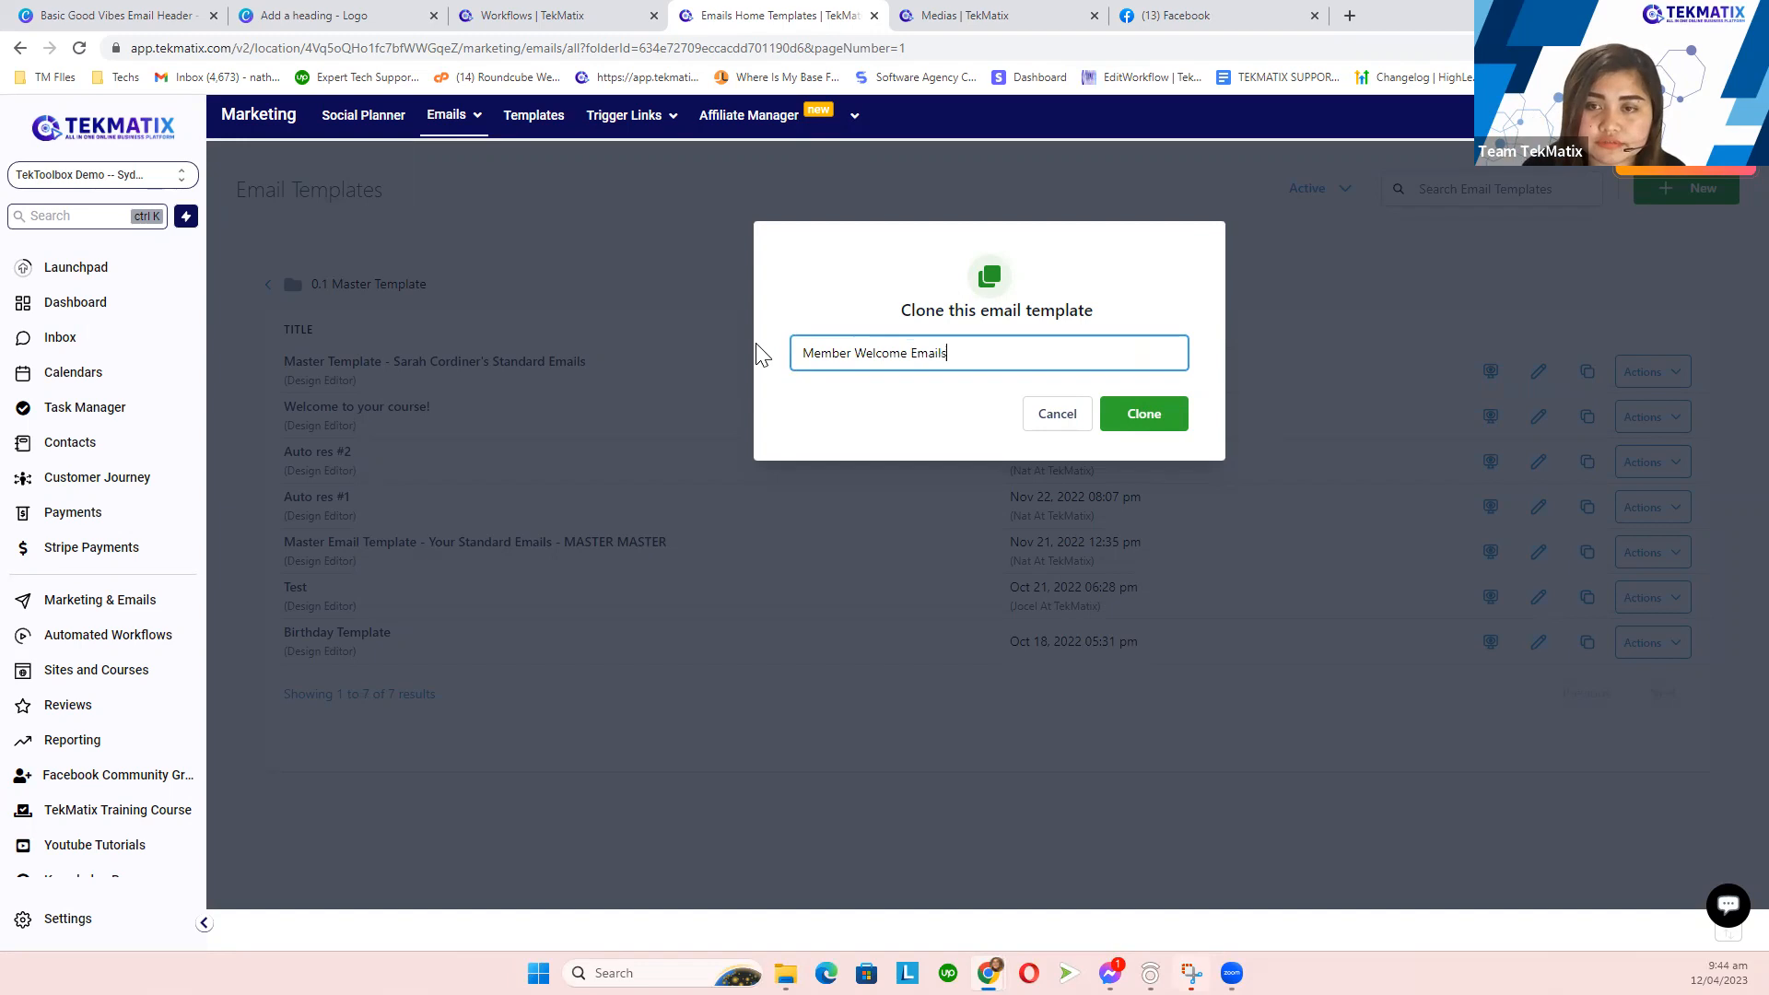
pyautogui.click(1159, 427)
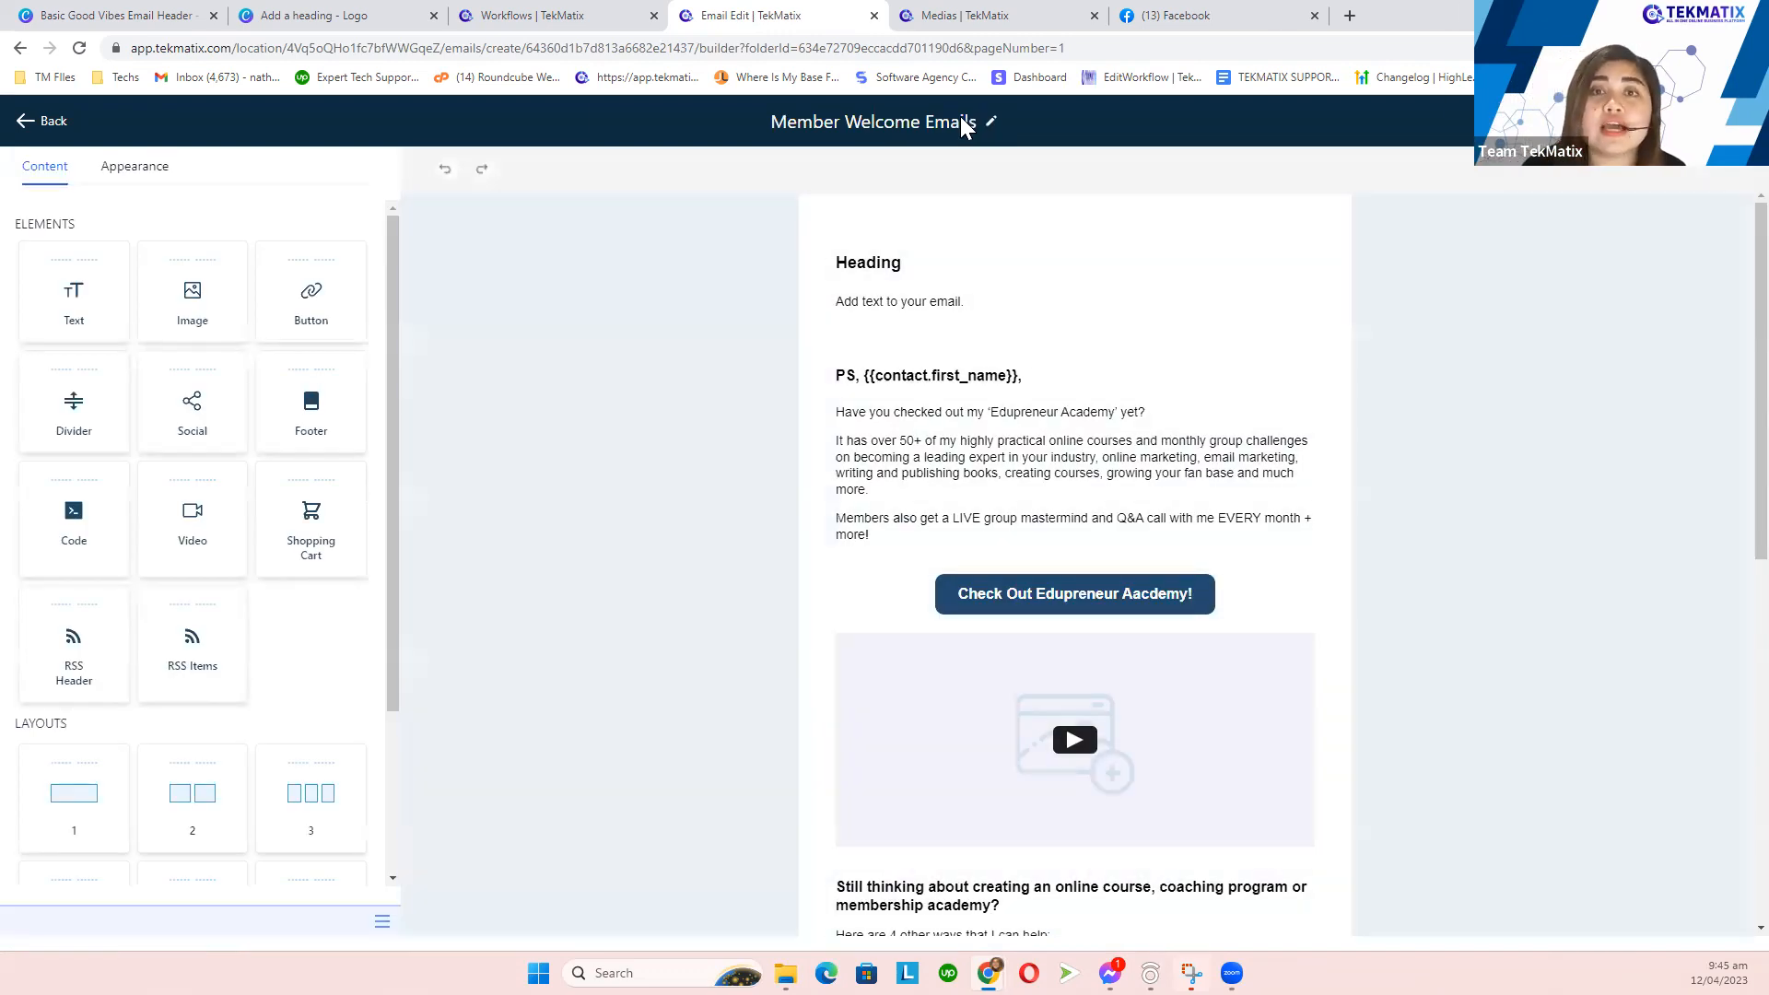
pyautogui.click(821, 126)
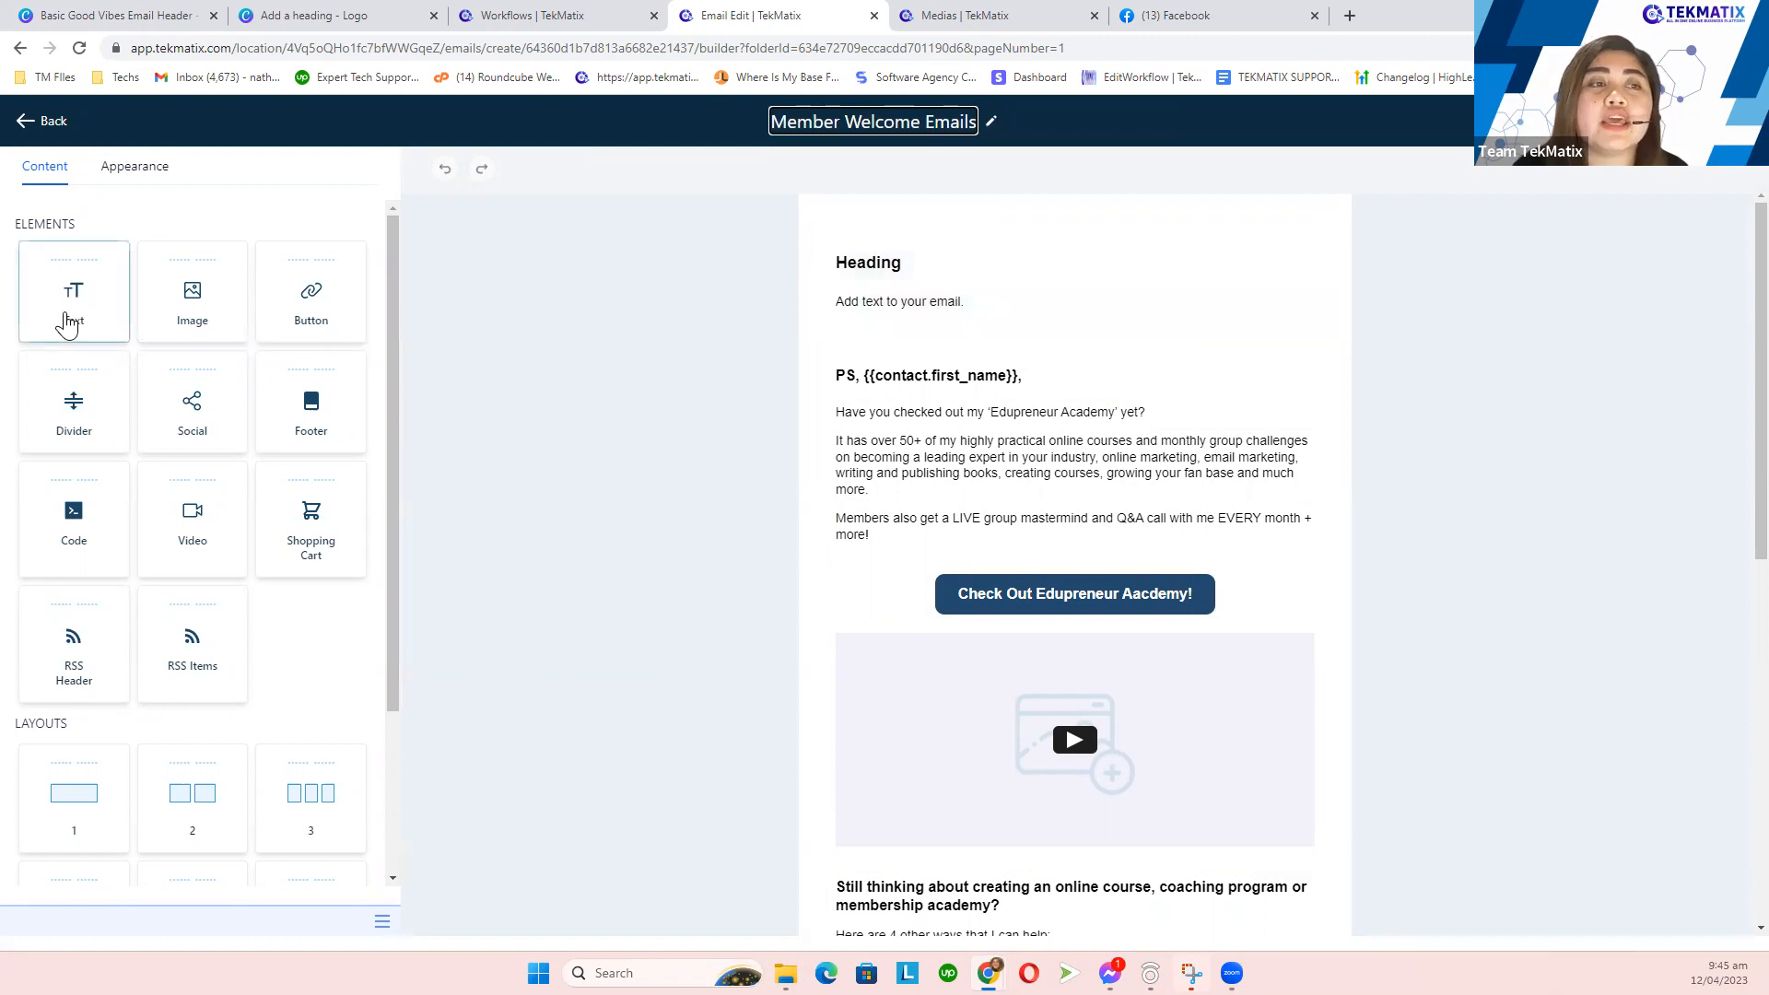
pyautogui.moveTo(90, 223); pyautogui.dragTo(19, 224)
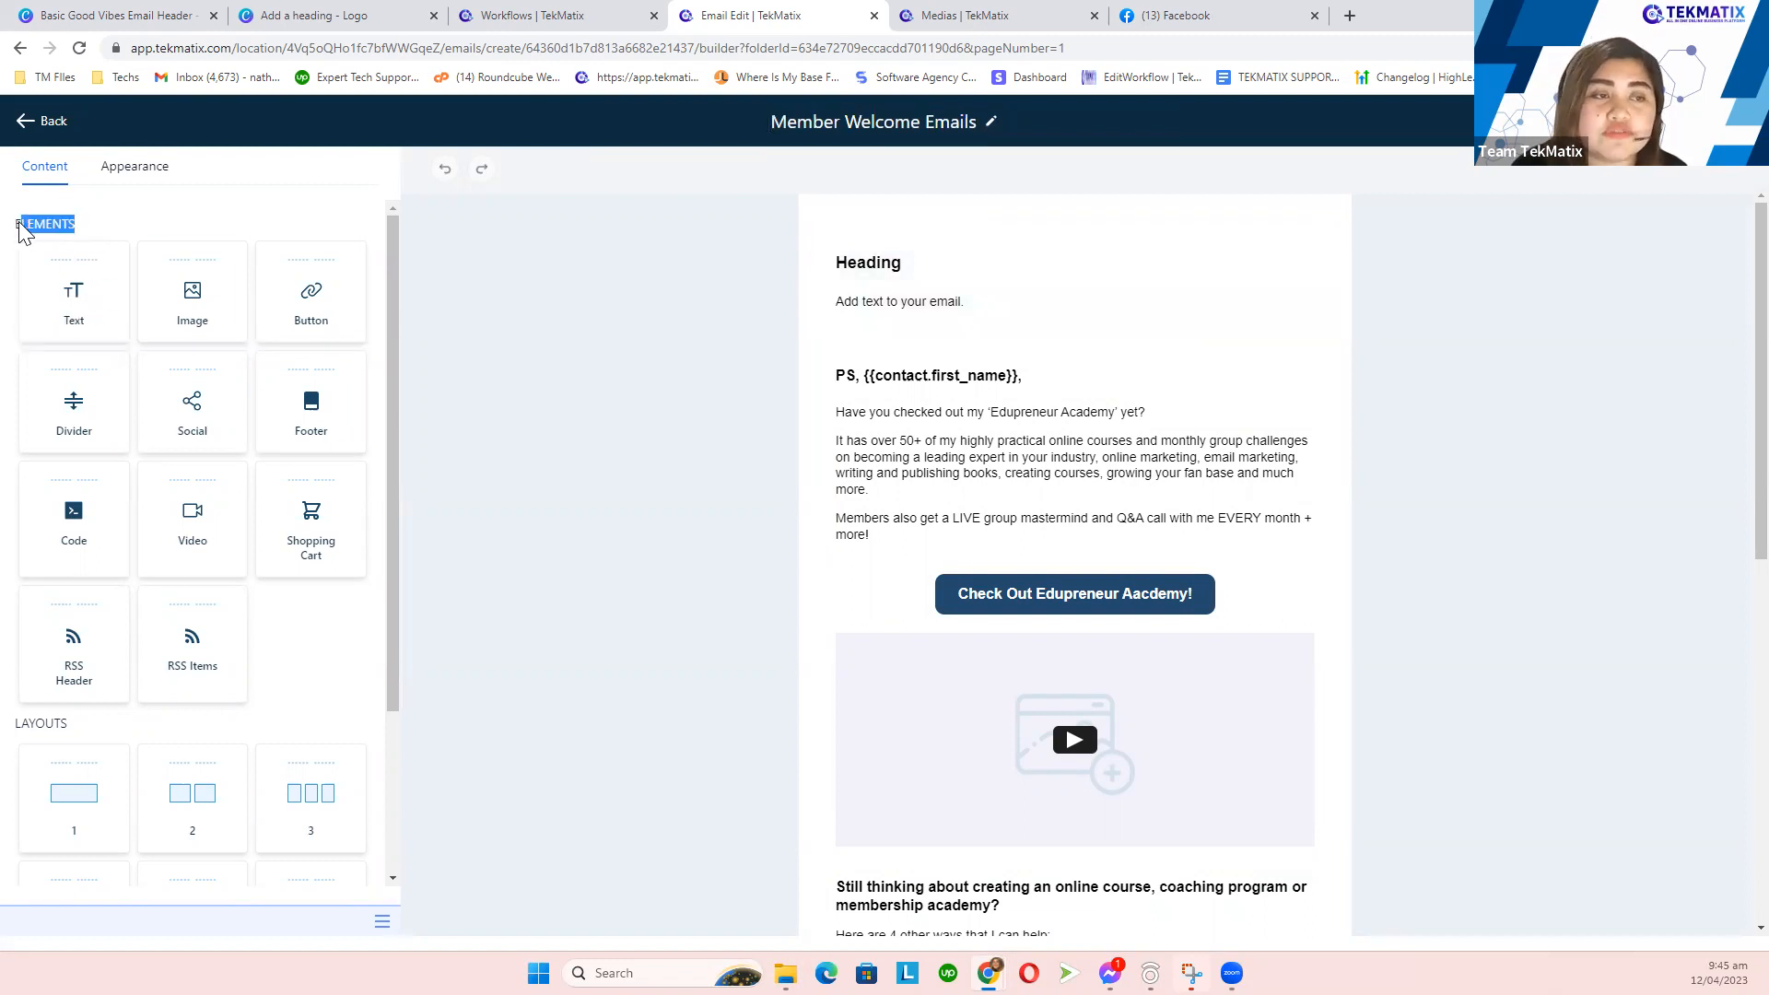
pyautogui.click(90, 223)
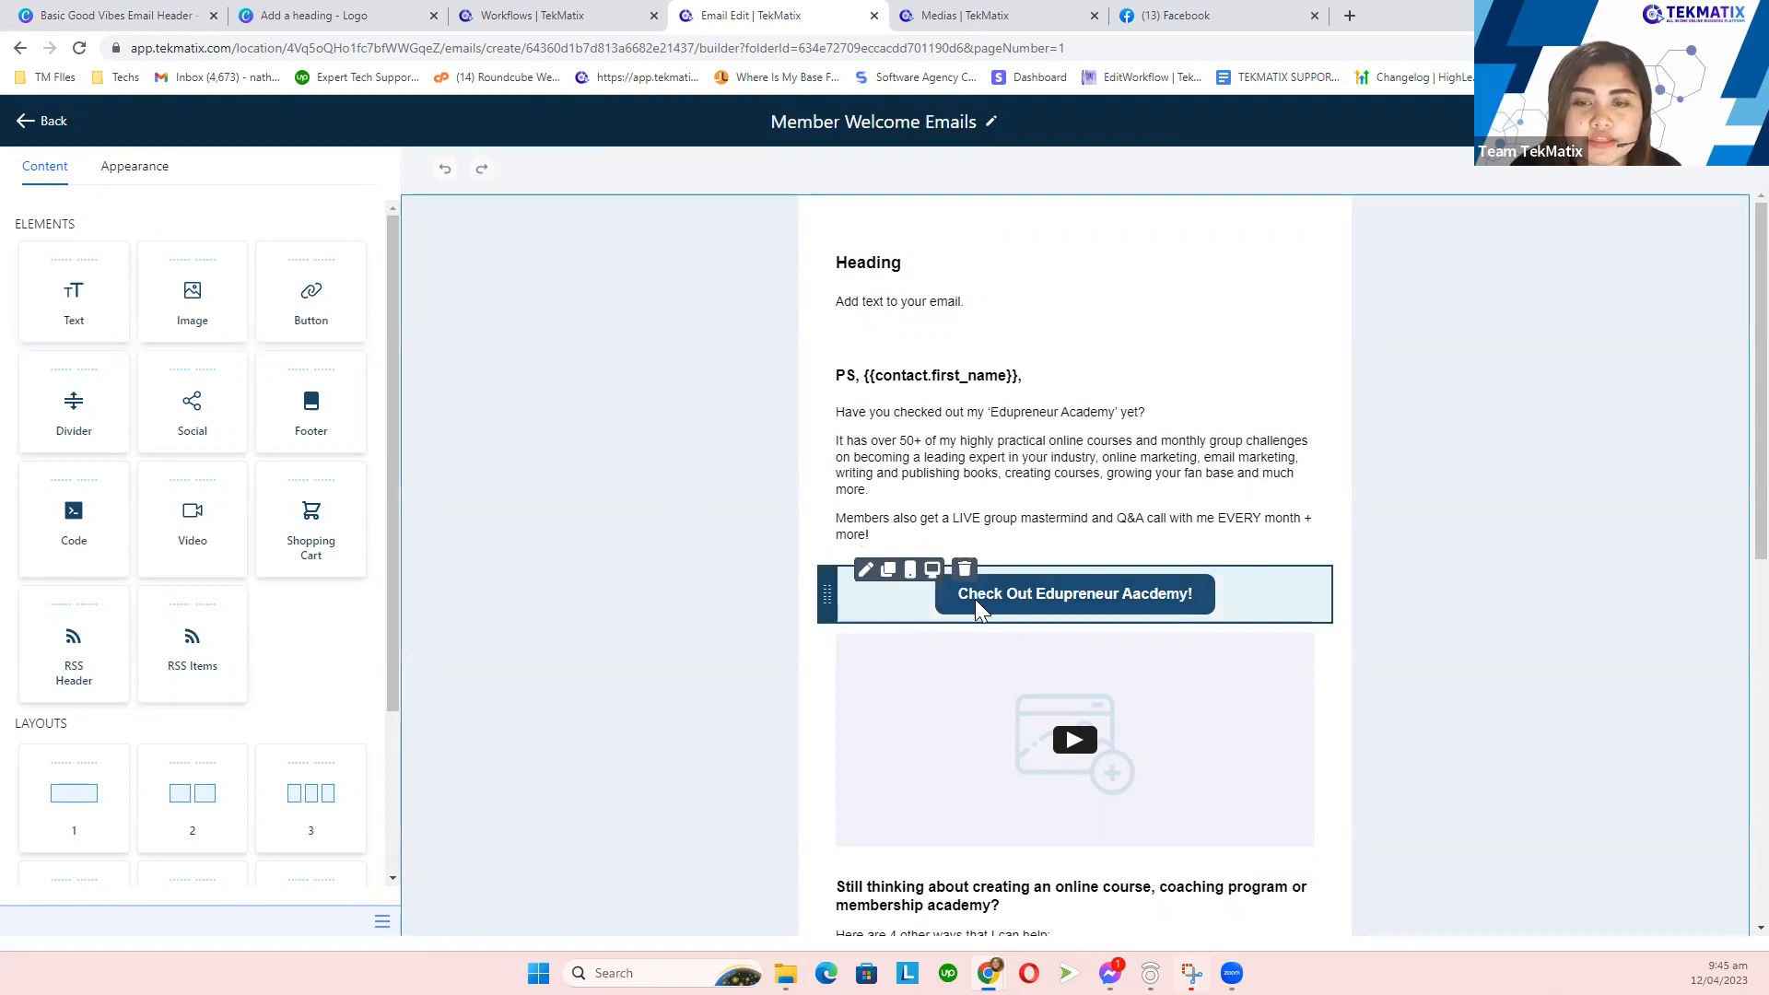
pyautogui.click(975, 600)
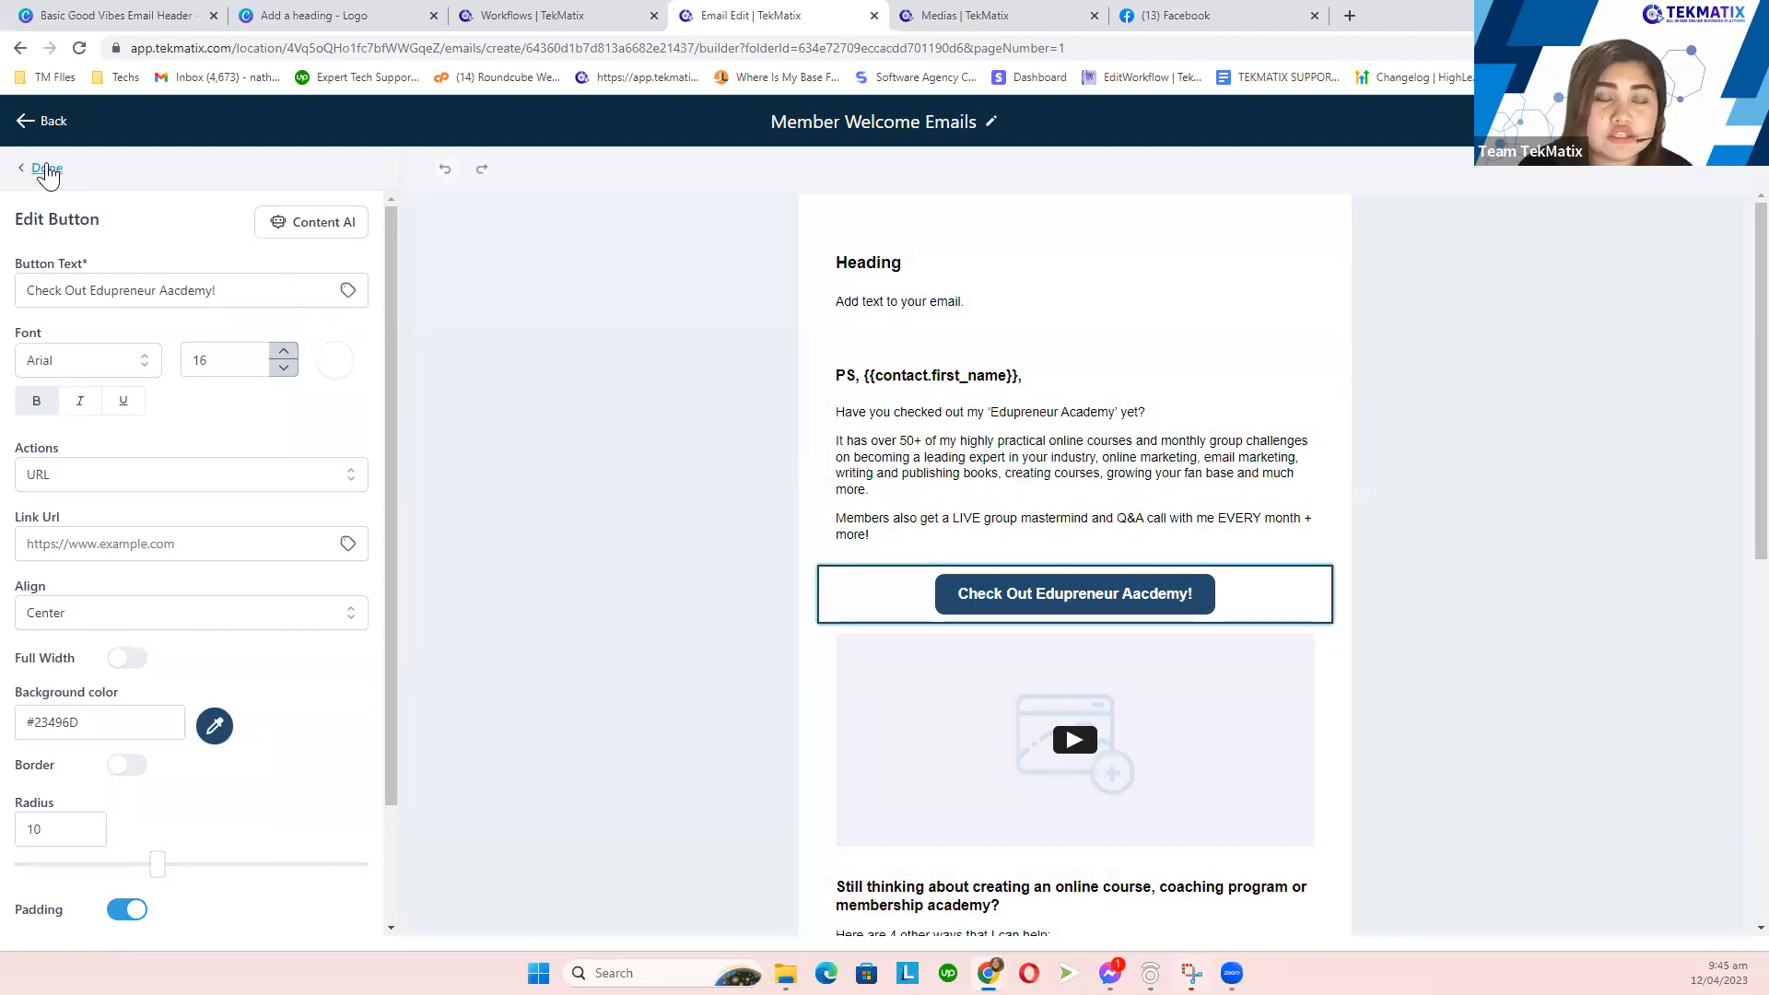
pyautogui.click(46, 171)
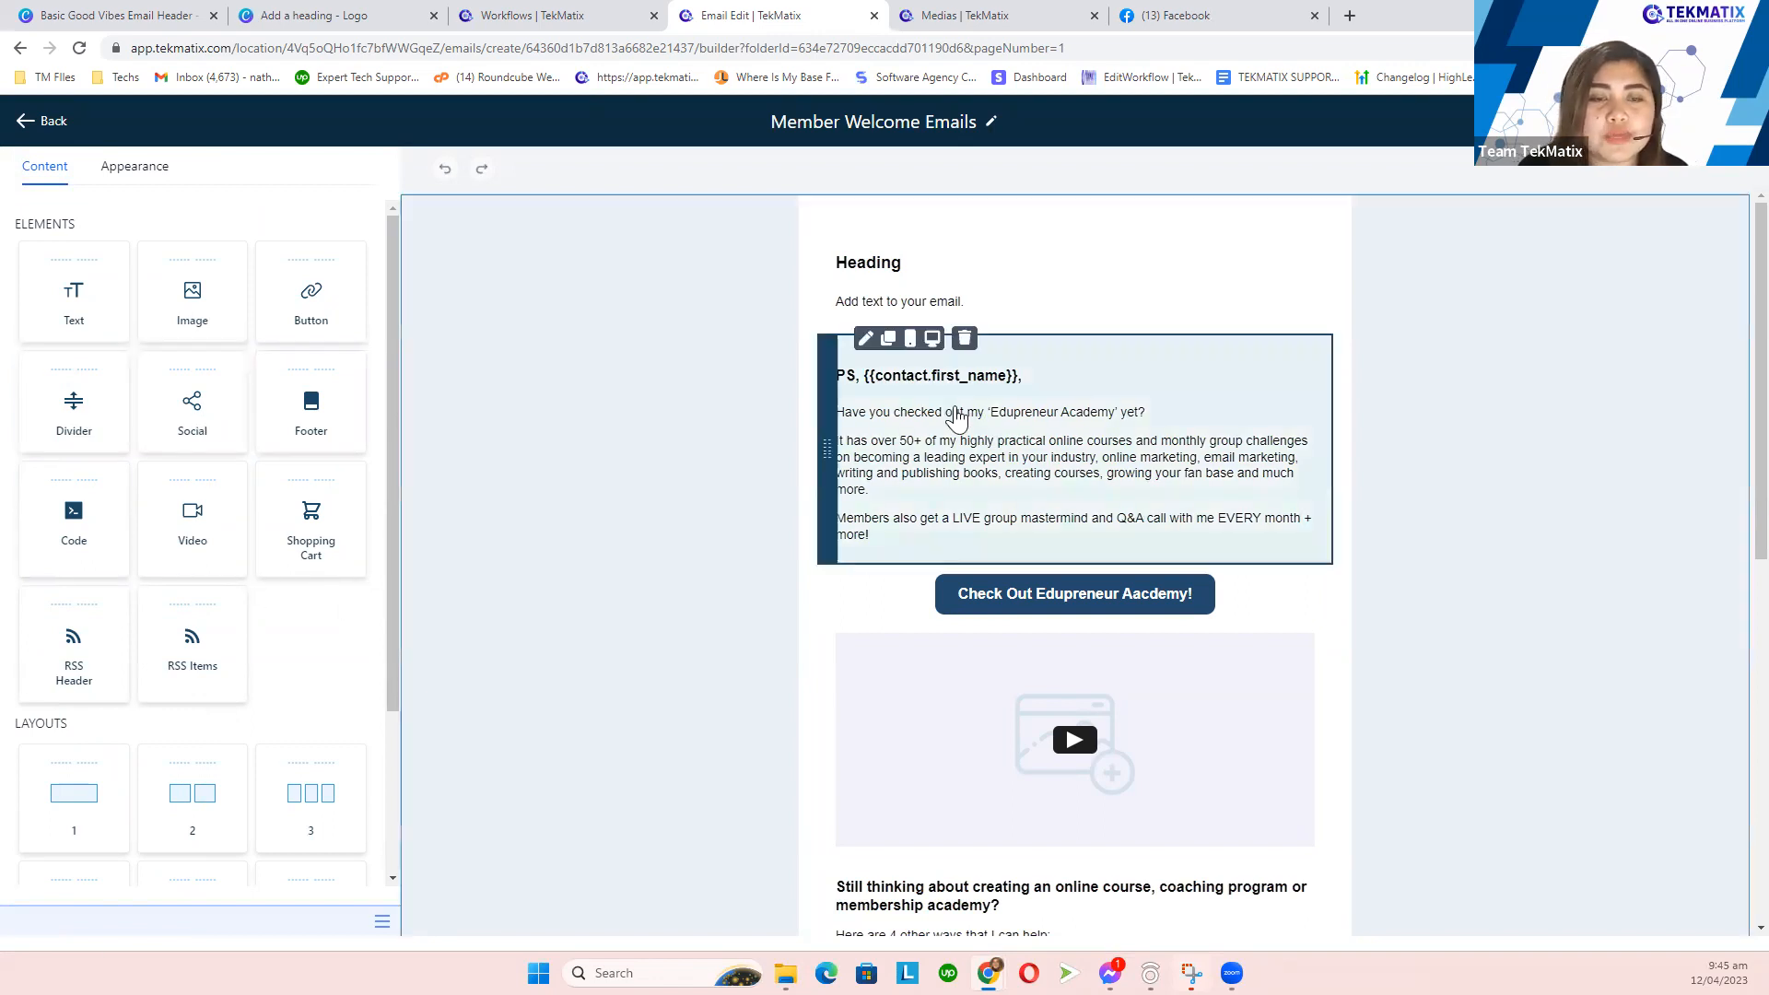
pyautogui.scroll(-2, 1060, 553)
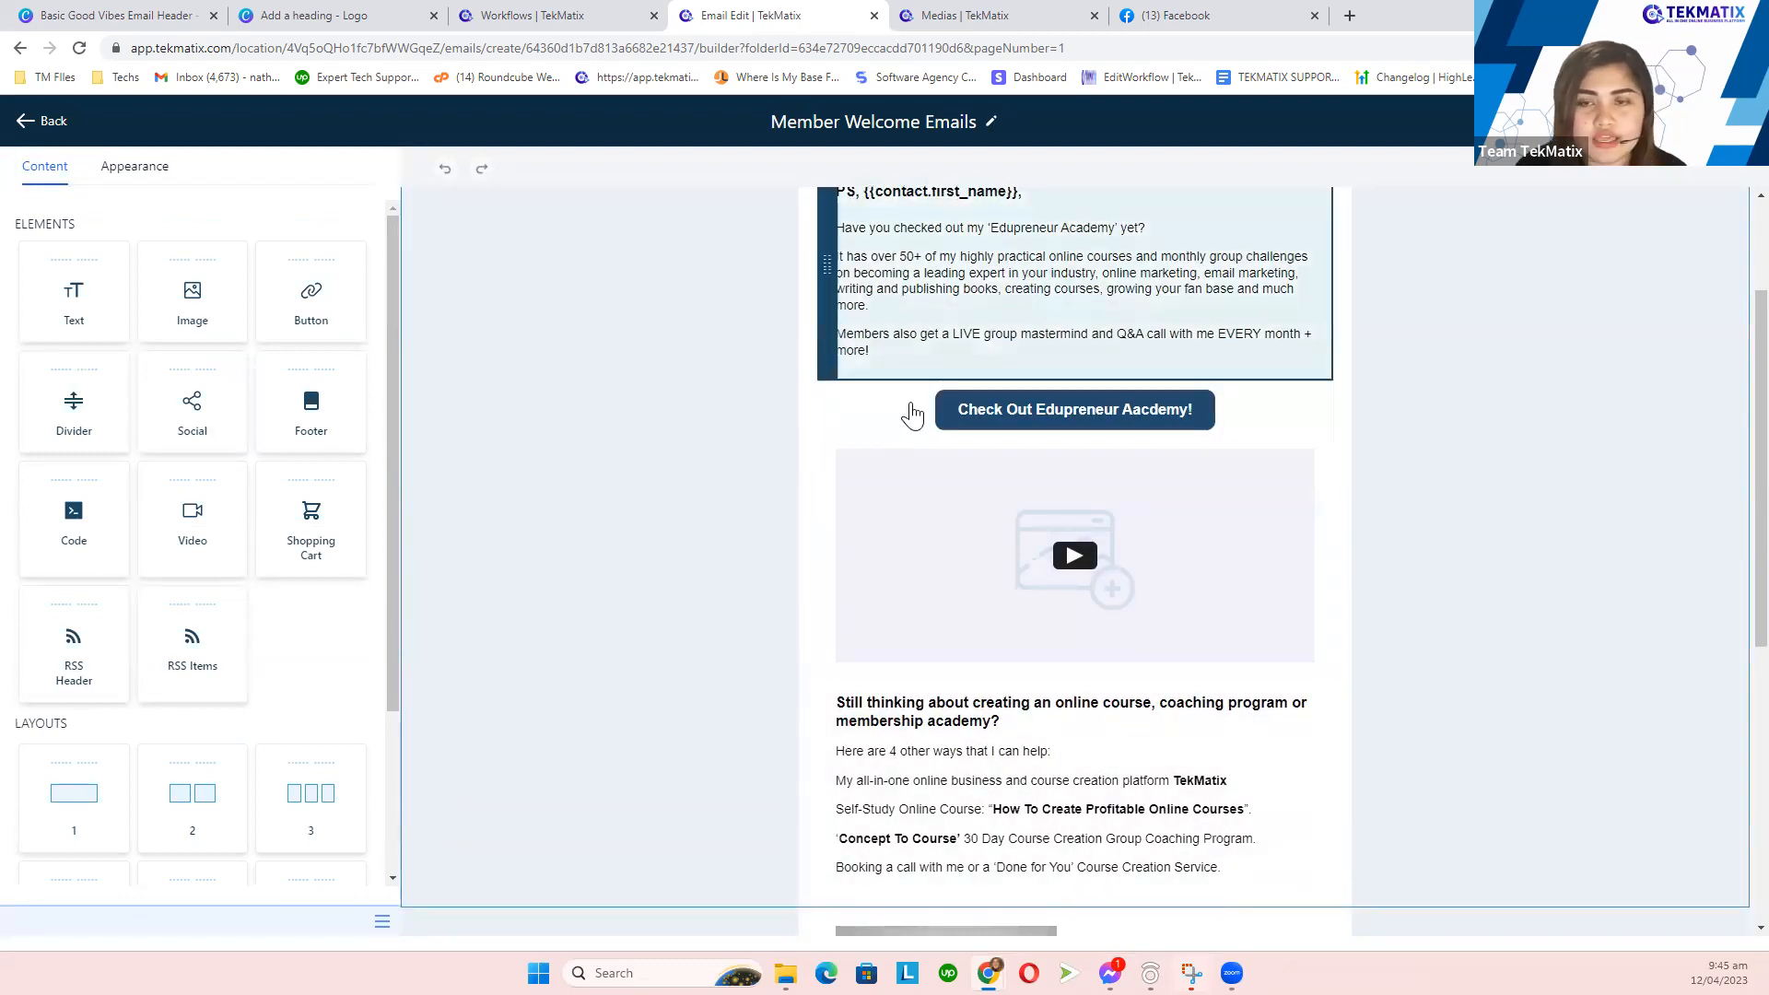
# - Keep the video block's type as HTML 5, then bring up the Medias library
pyautogui.click(1072, 560)
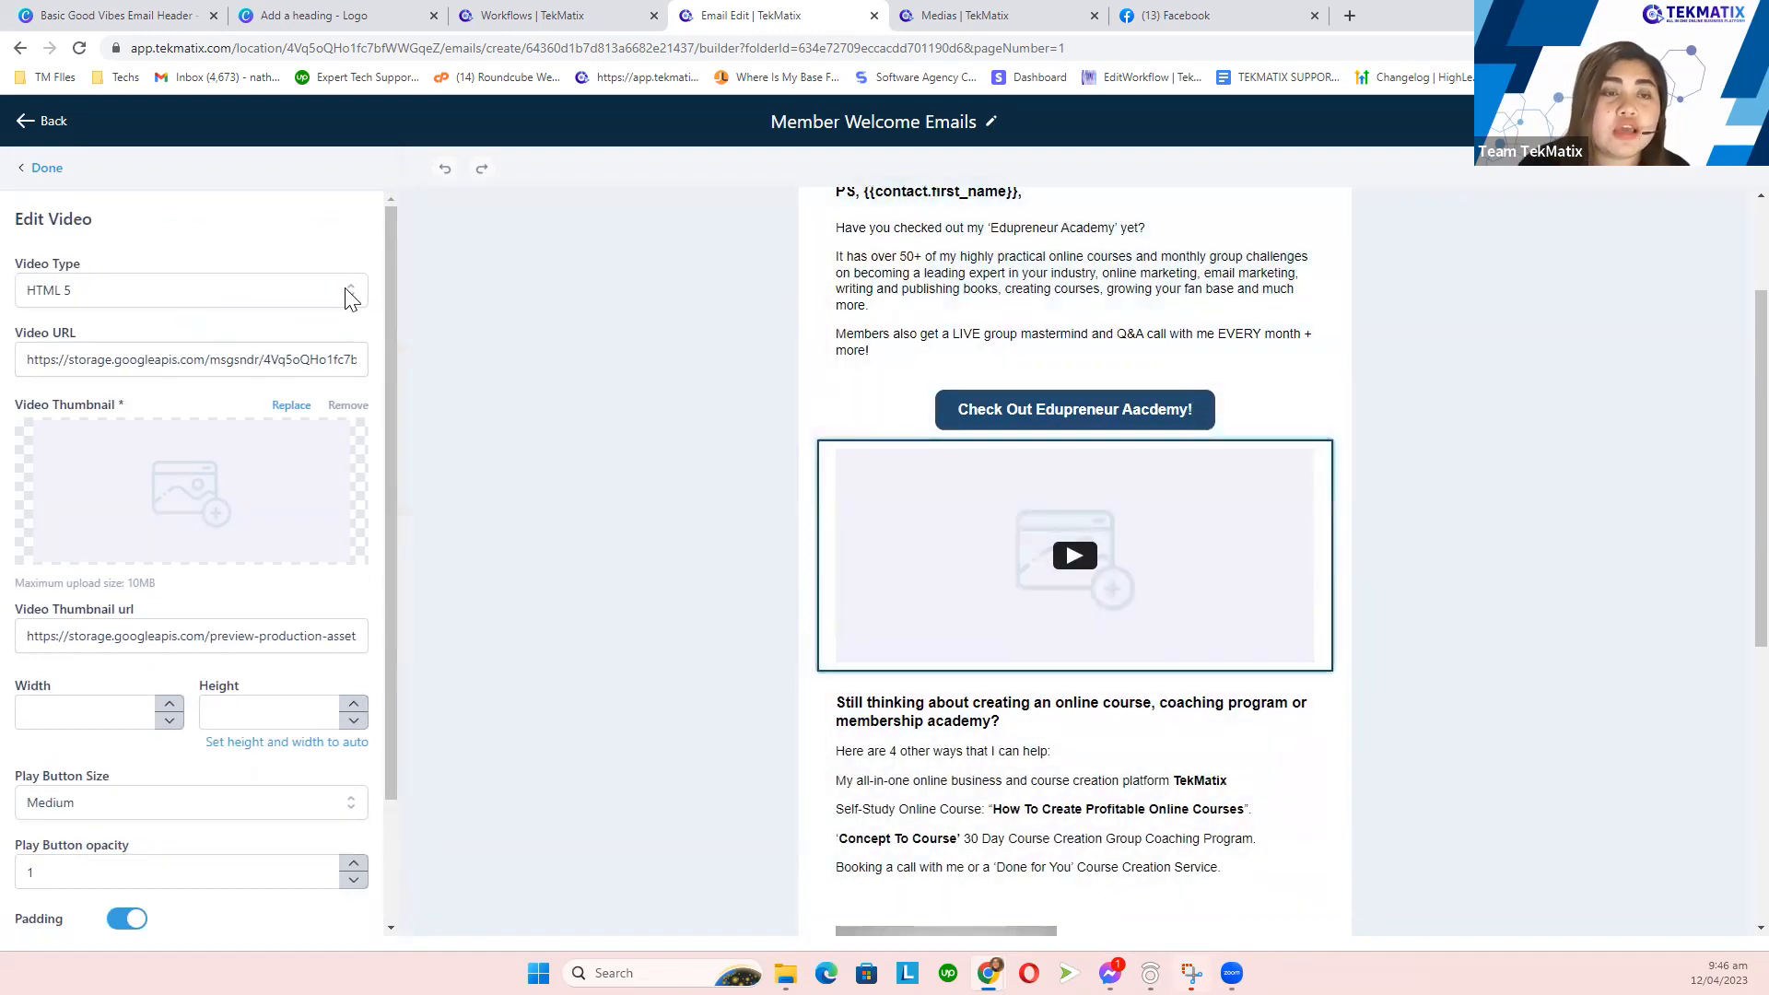
pyautogui.click(350, 295)
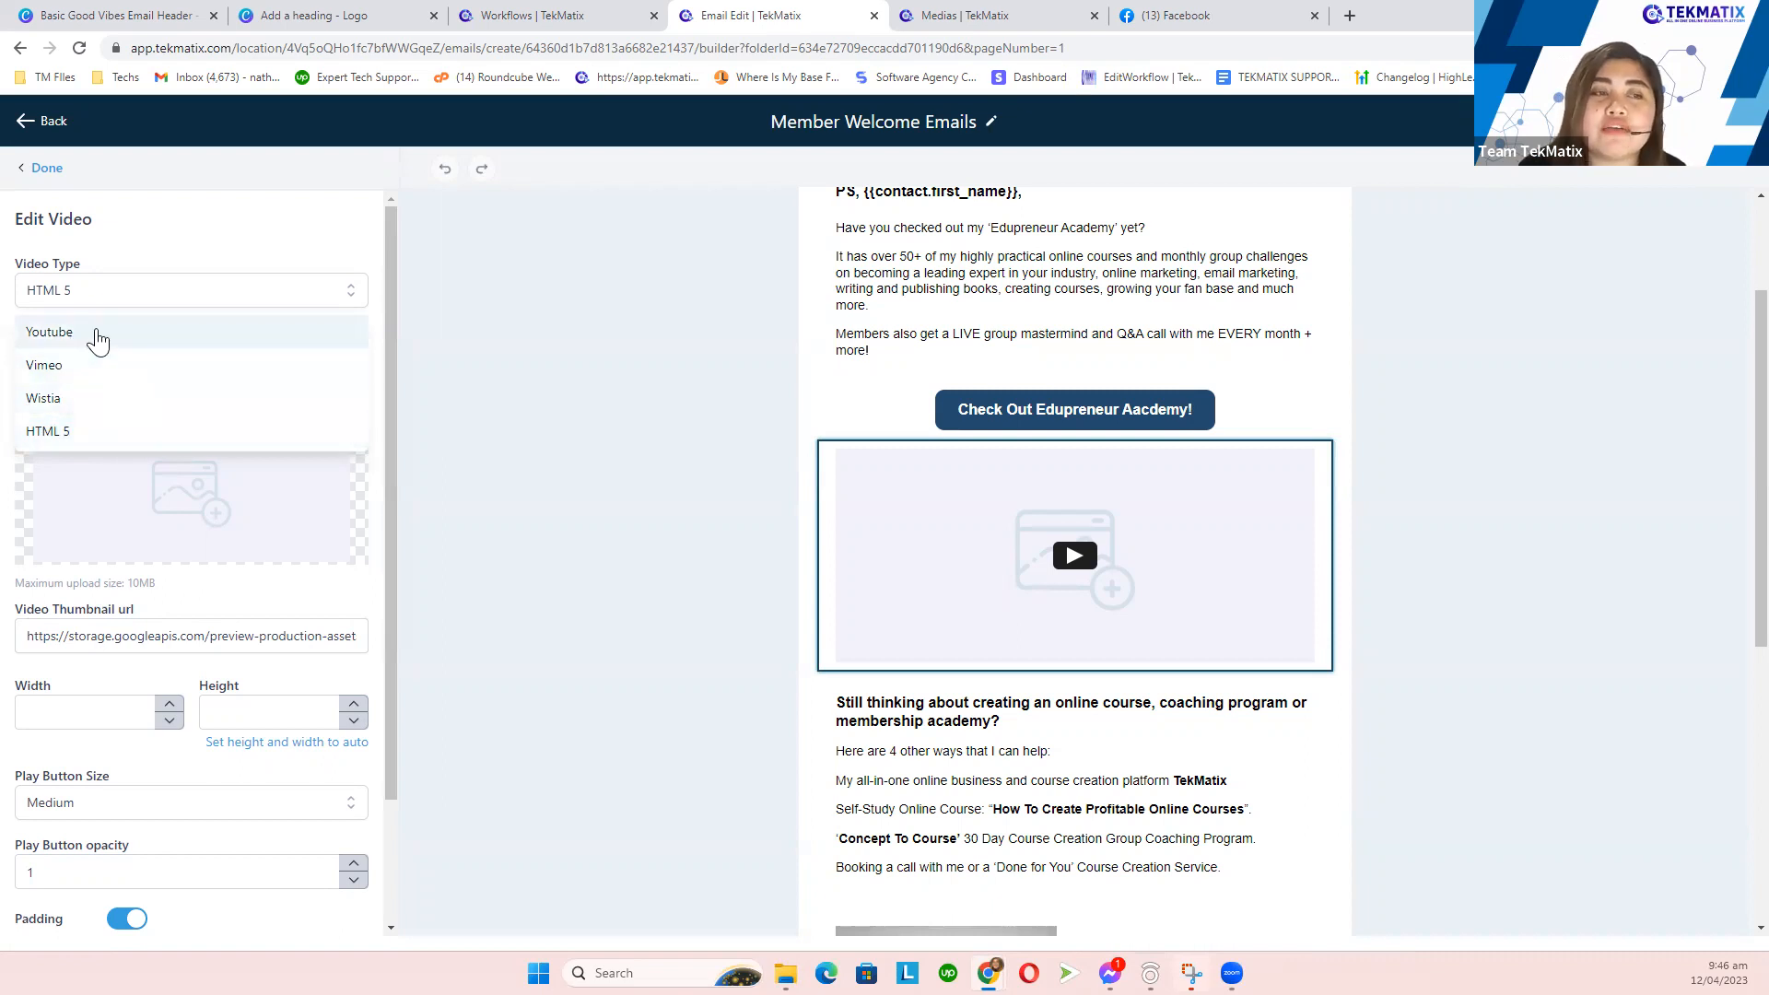
pyautogui.click(249, 225)
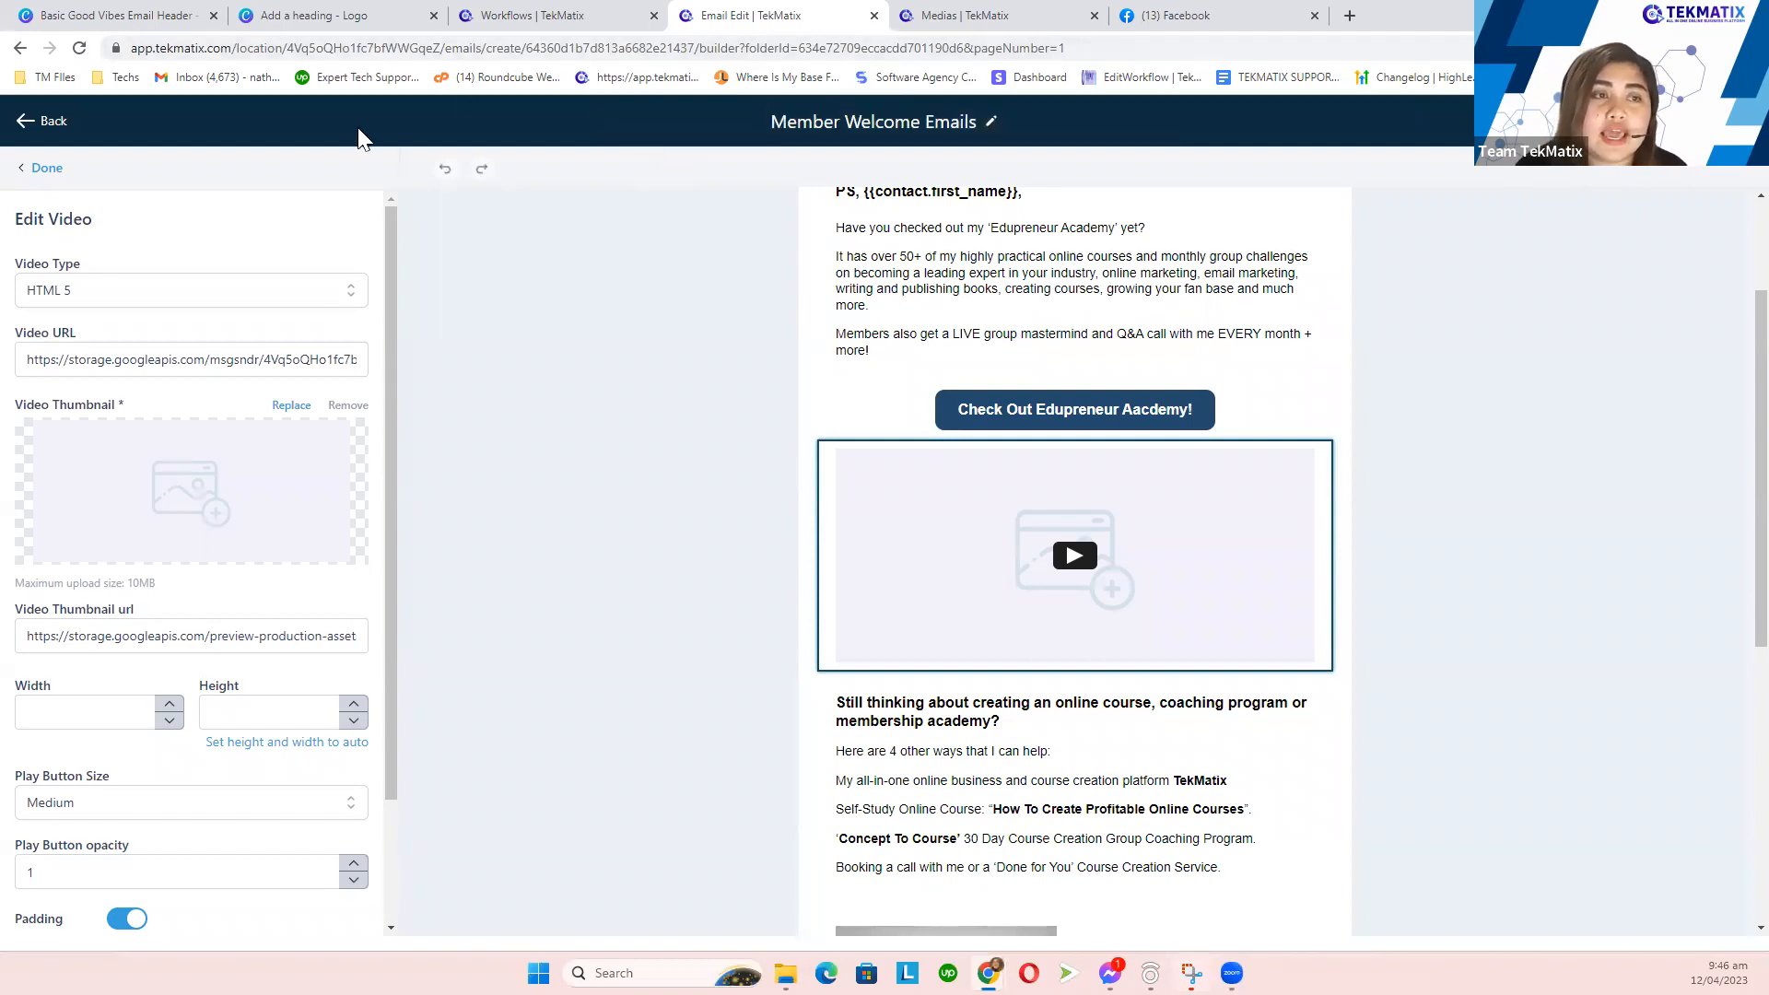
pyautogui.click(214, 293)
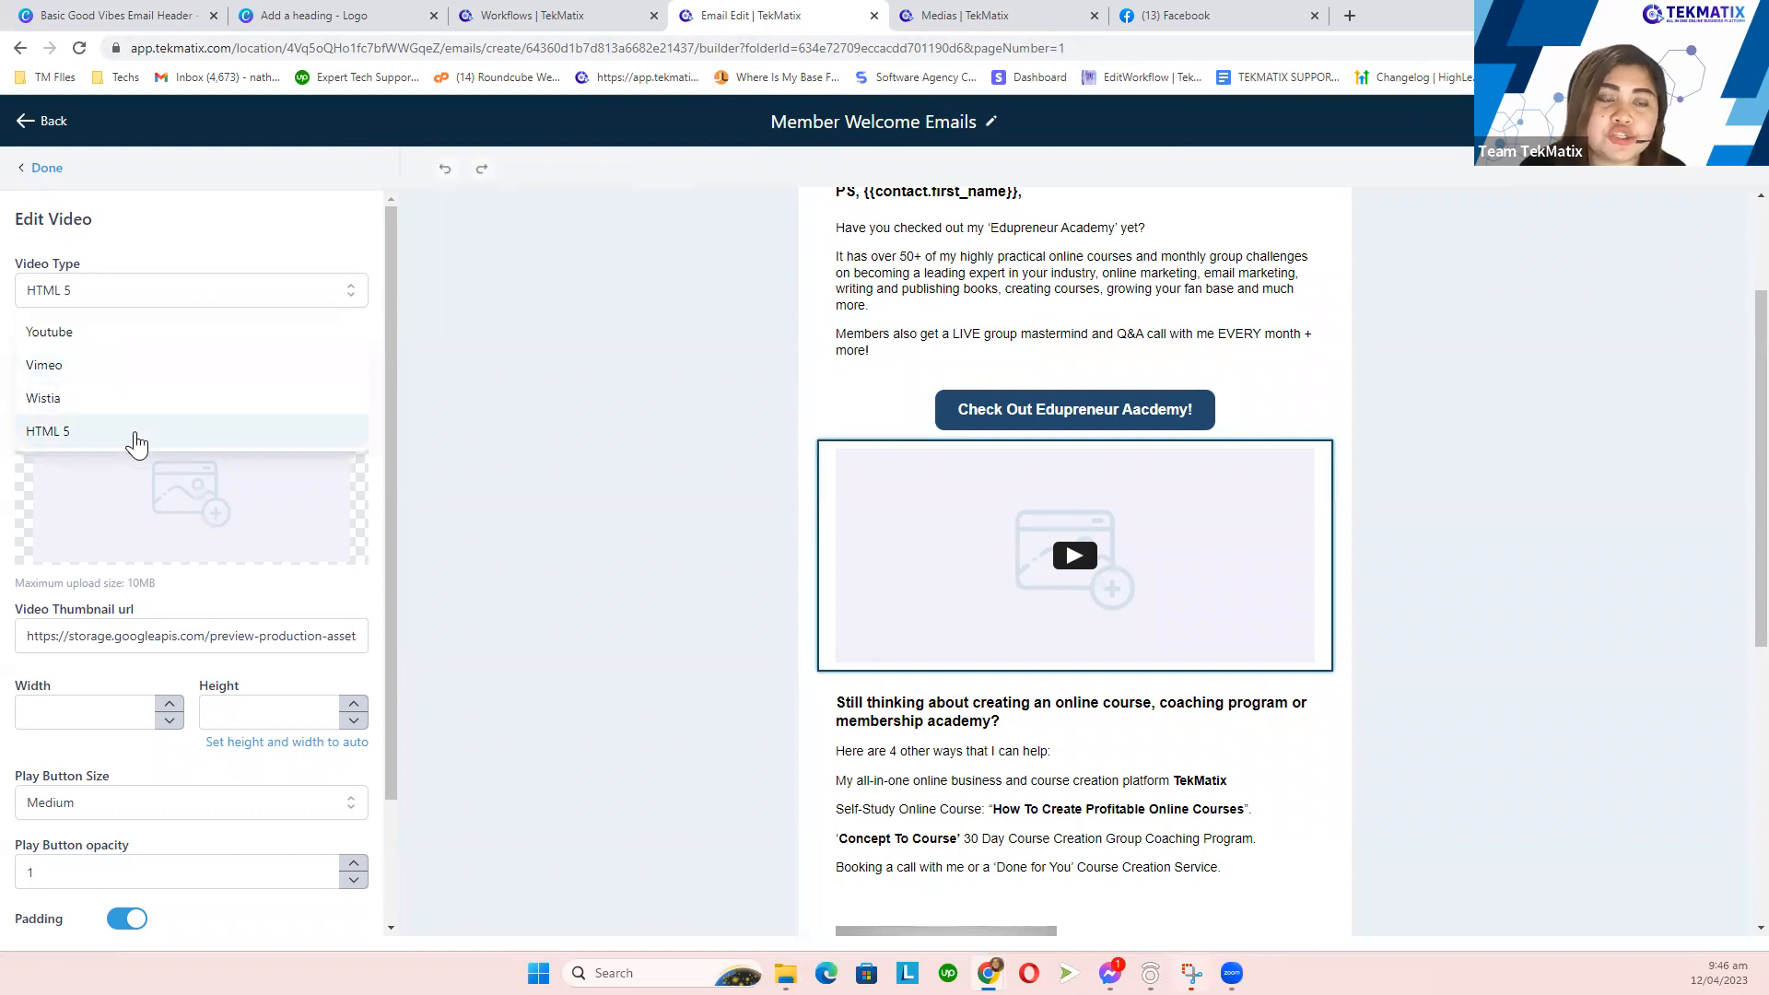
pyautogui.click(137, 433)
pyautogui.click(153, 355)
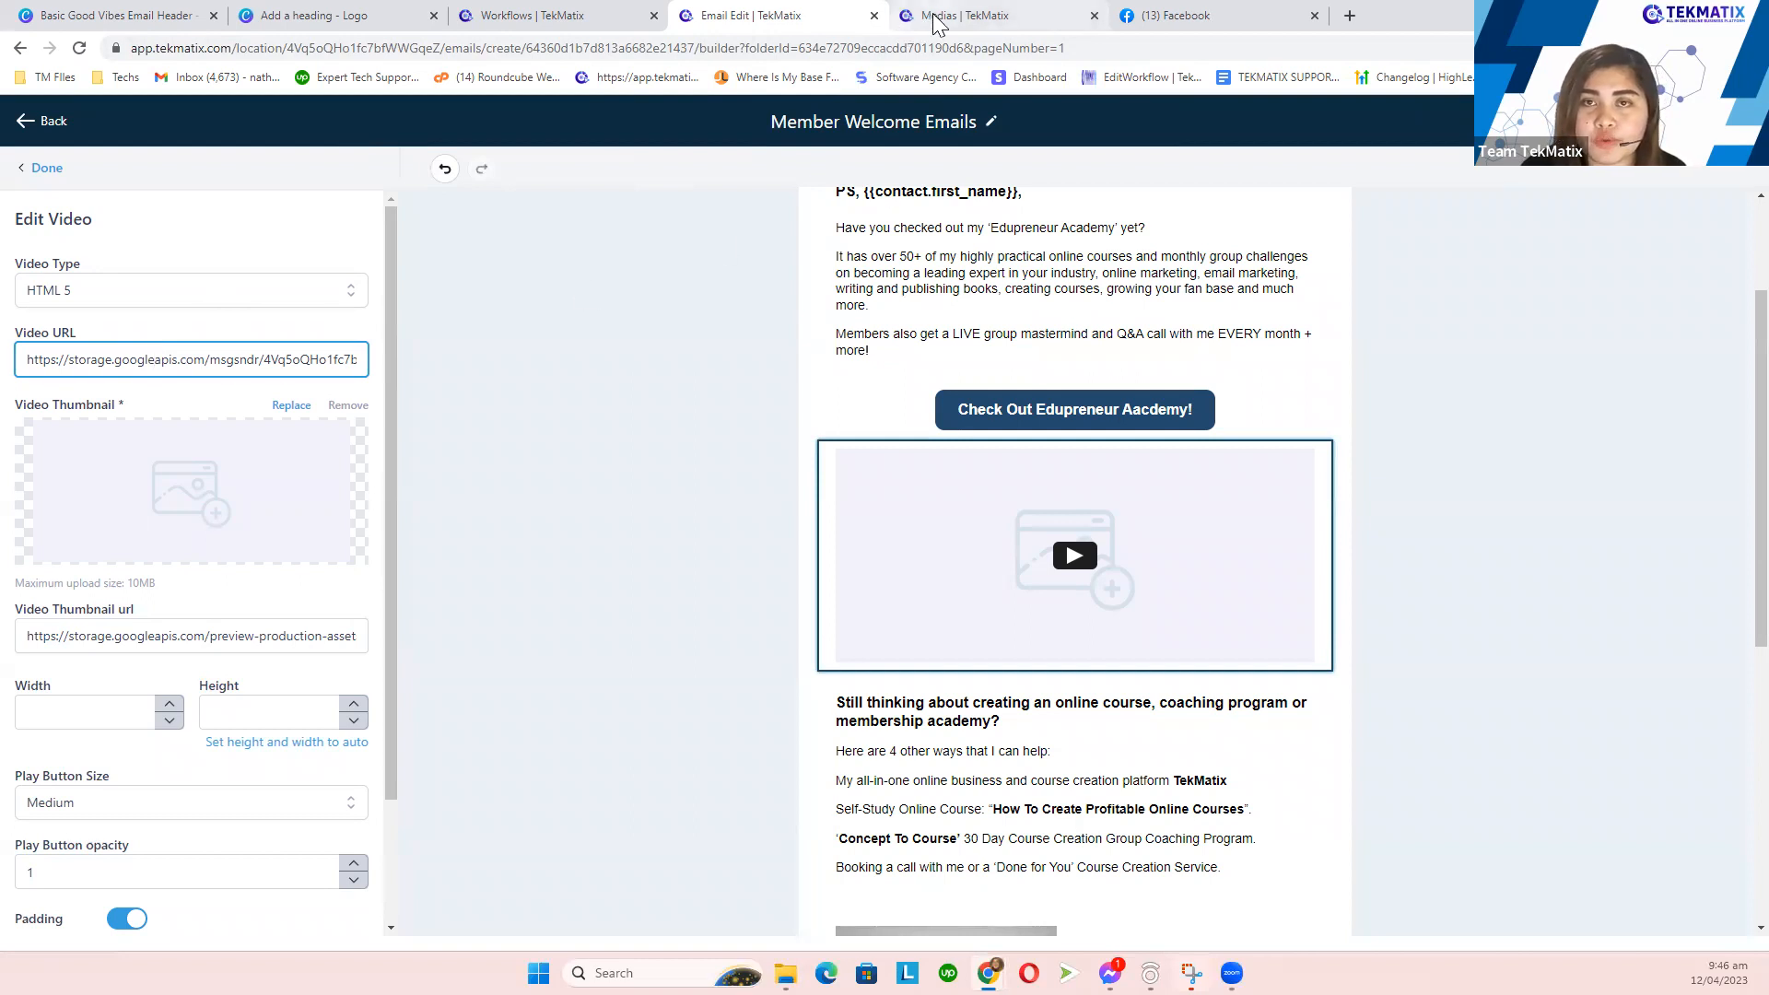
pyautogui.click(937, 21)
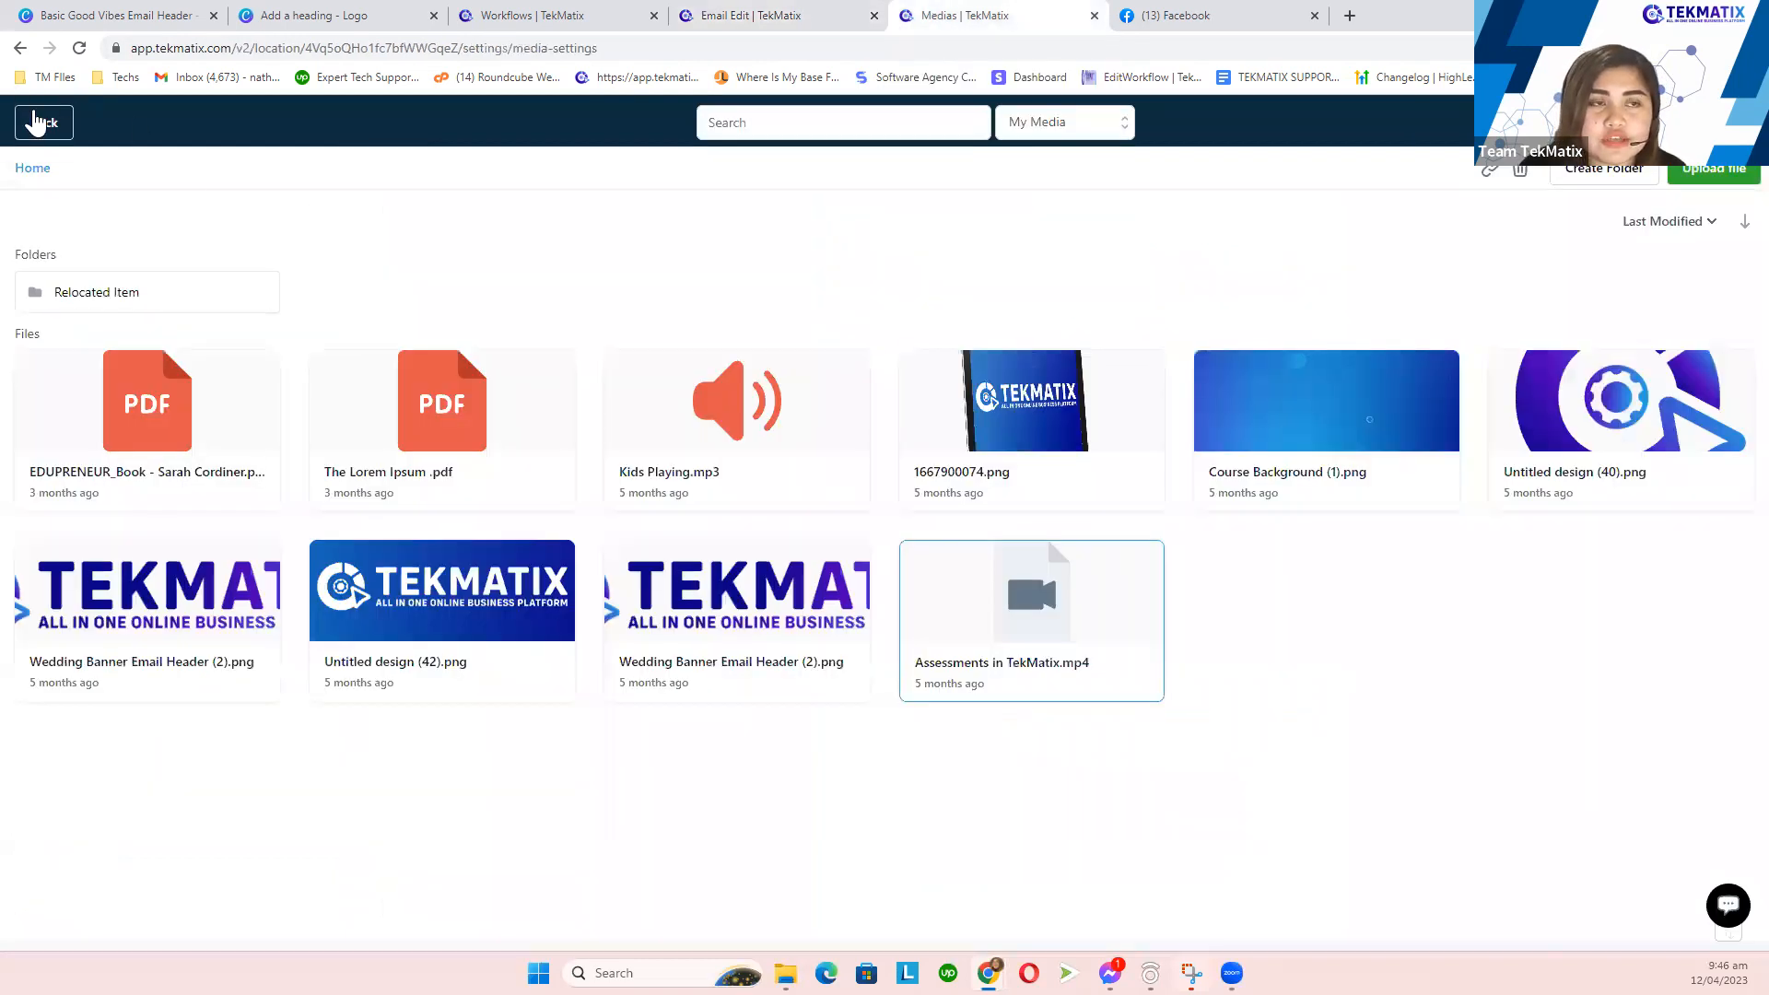
# - Reach the media library via Settings > Media and select 'Assessments in TekMatix.mp4'
pyautogui.click(35, 120)
pyautogui.click(31, 264)
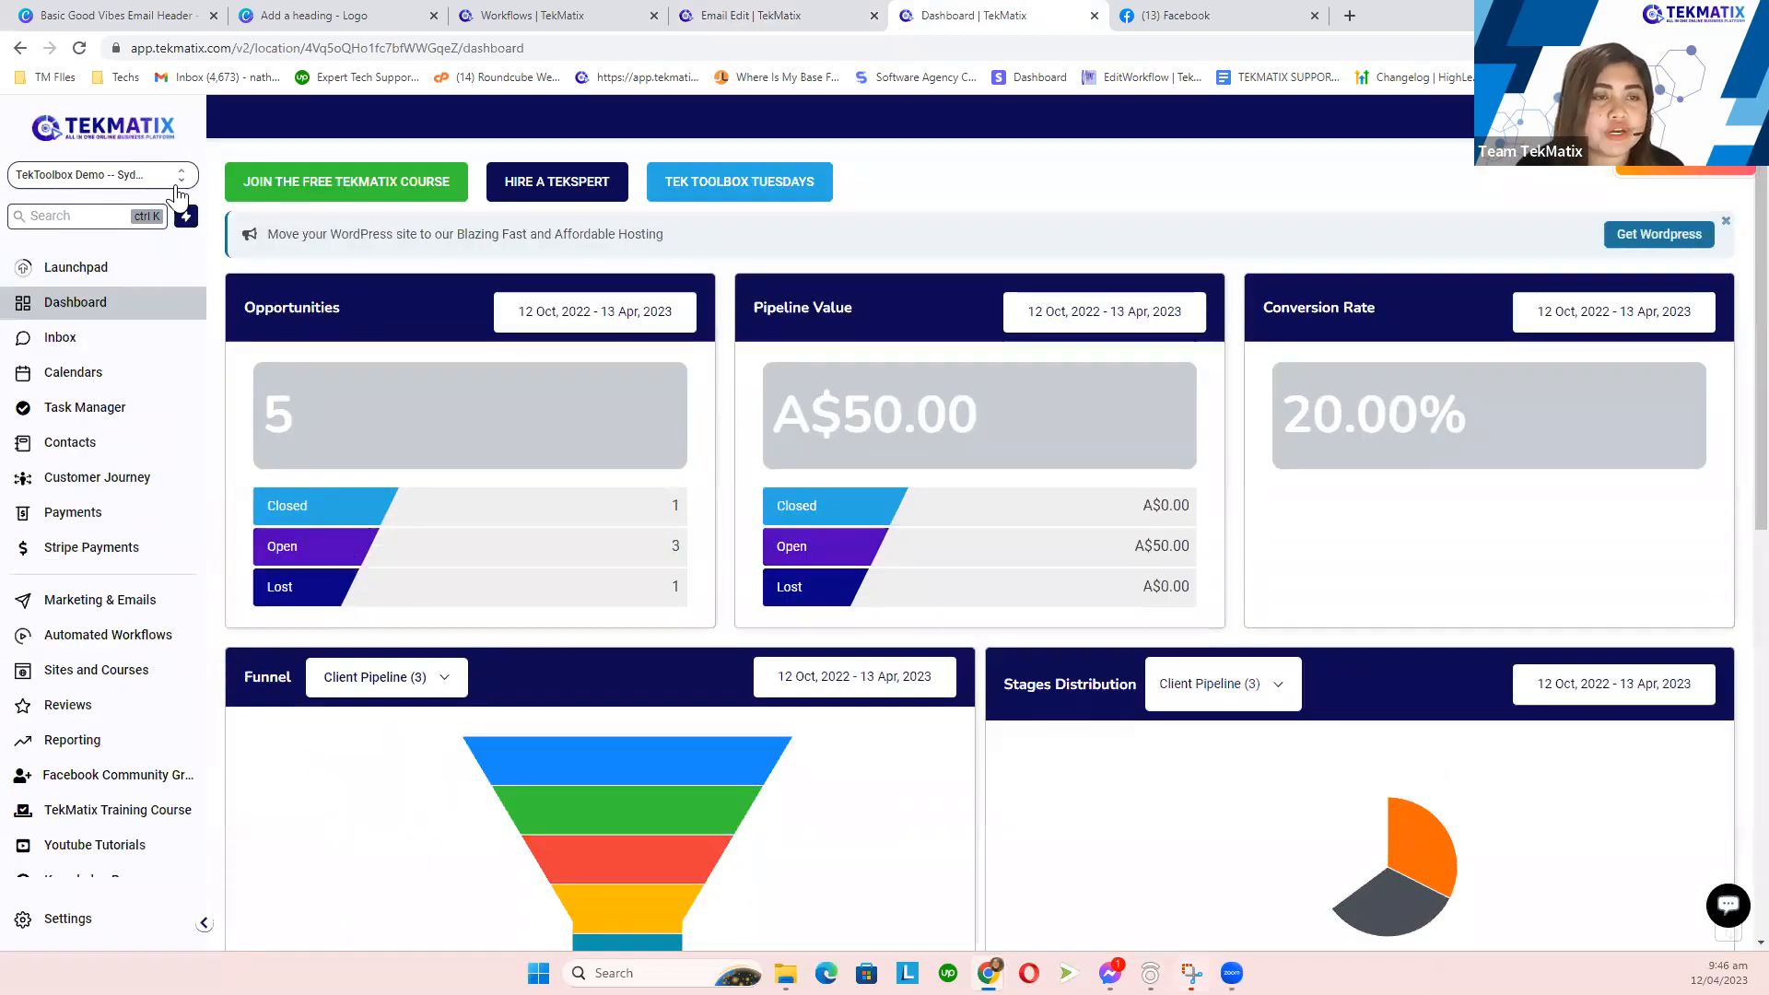
pyautogui.click(73, 922)
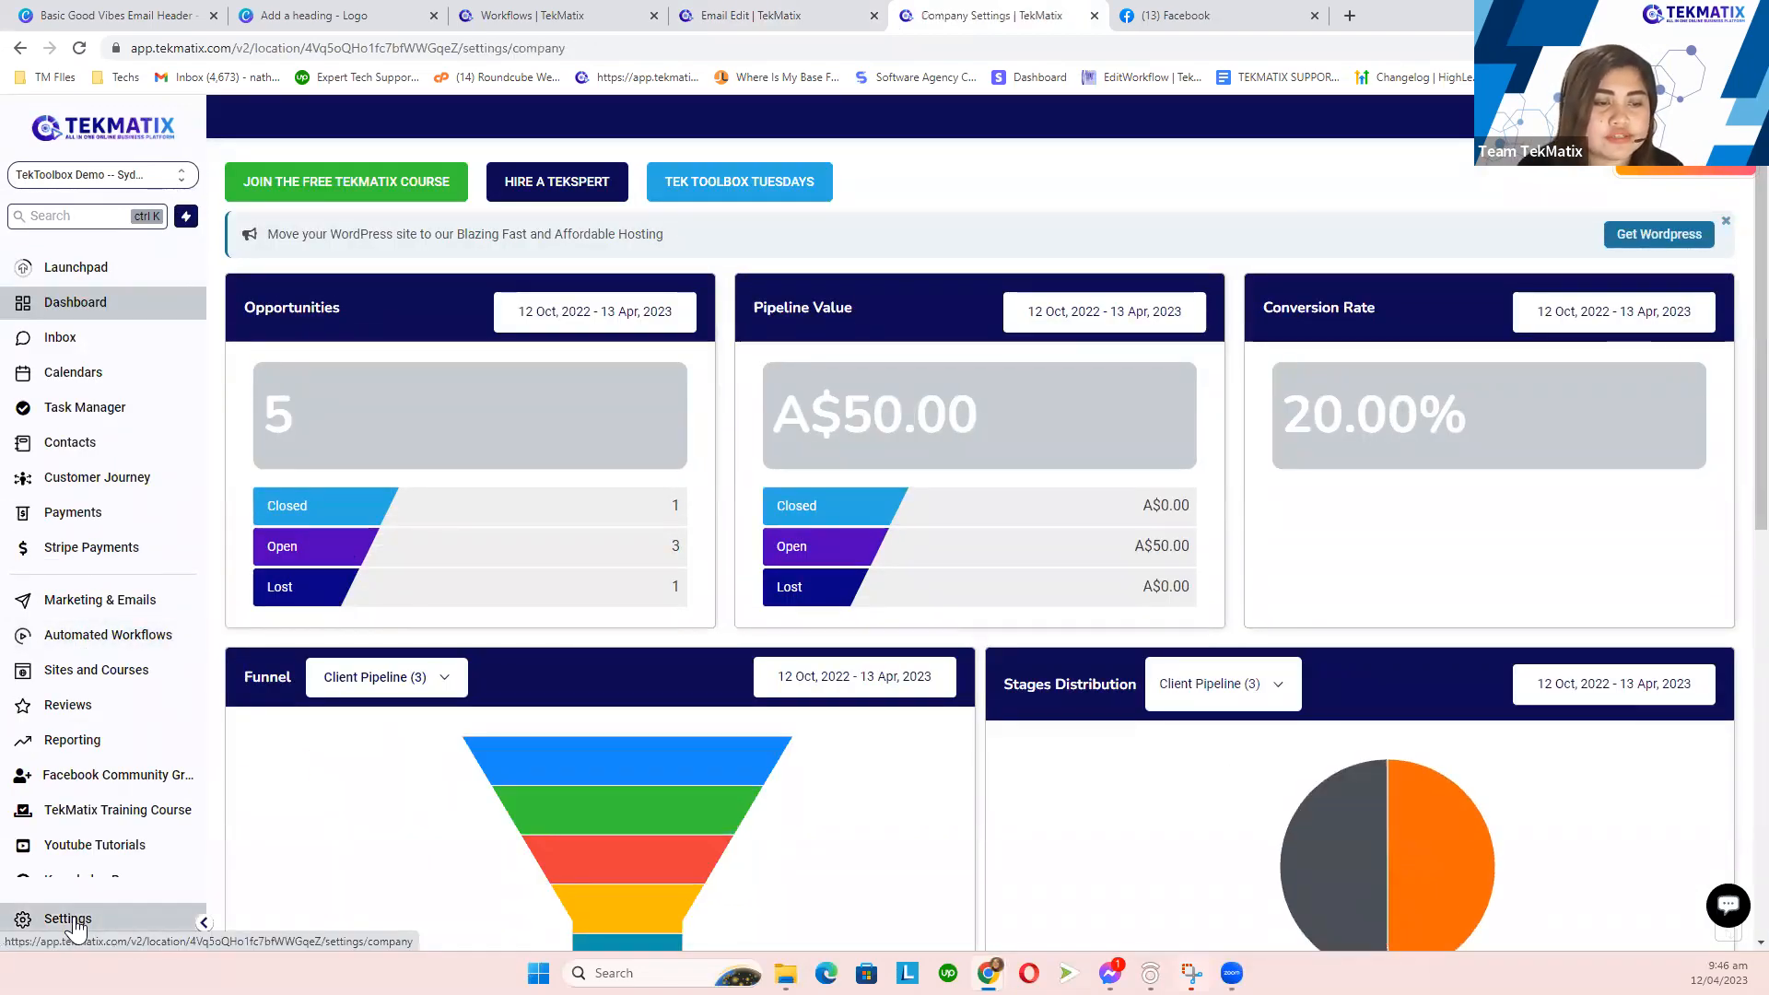
pyautogui.scroll(-2, 83, 728)
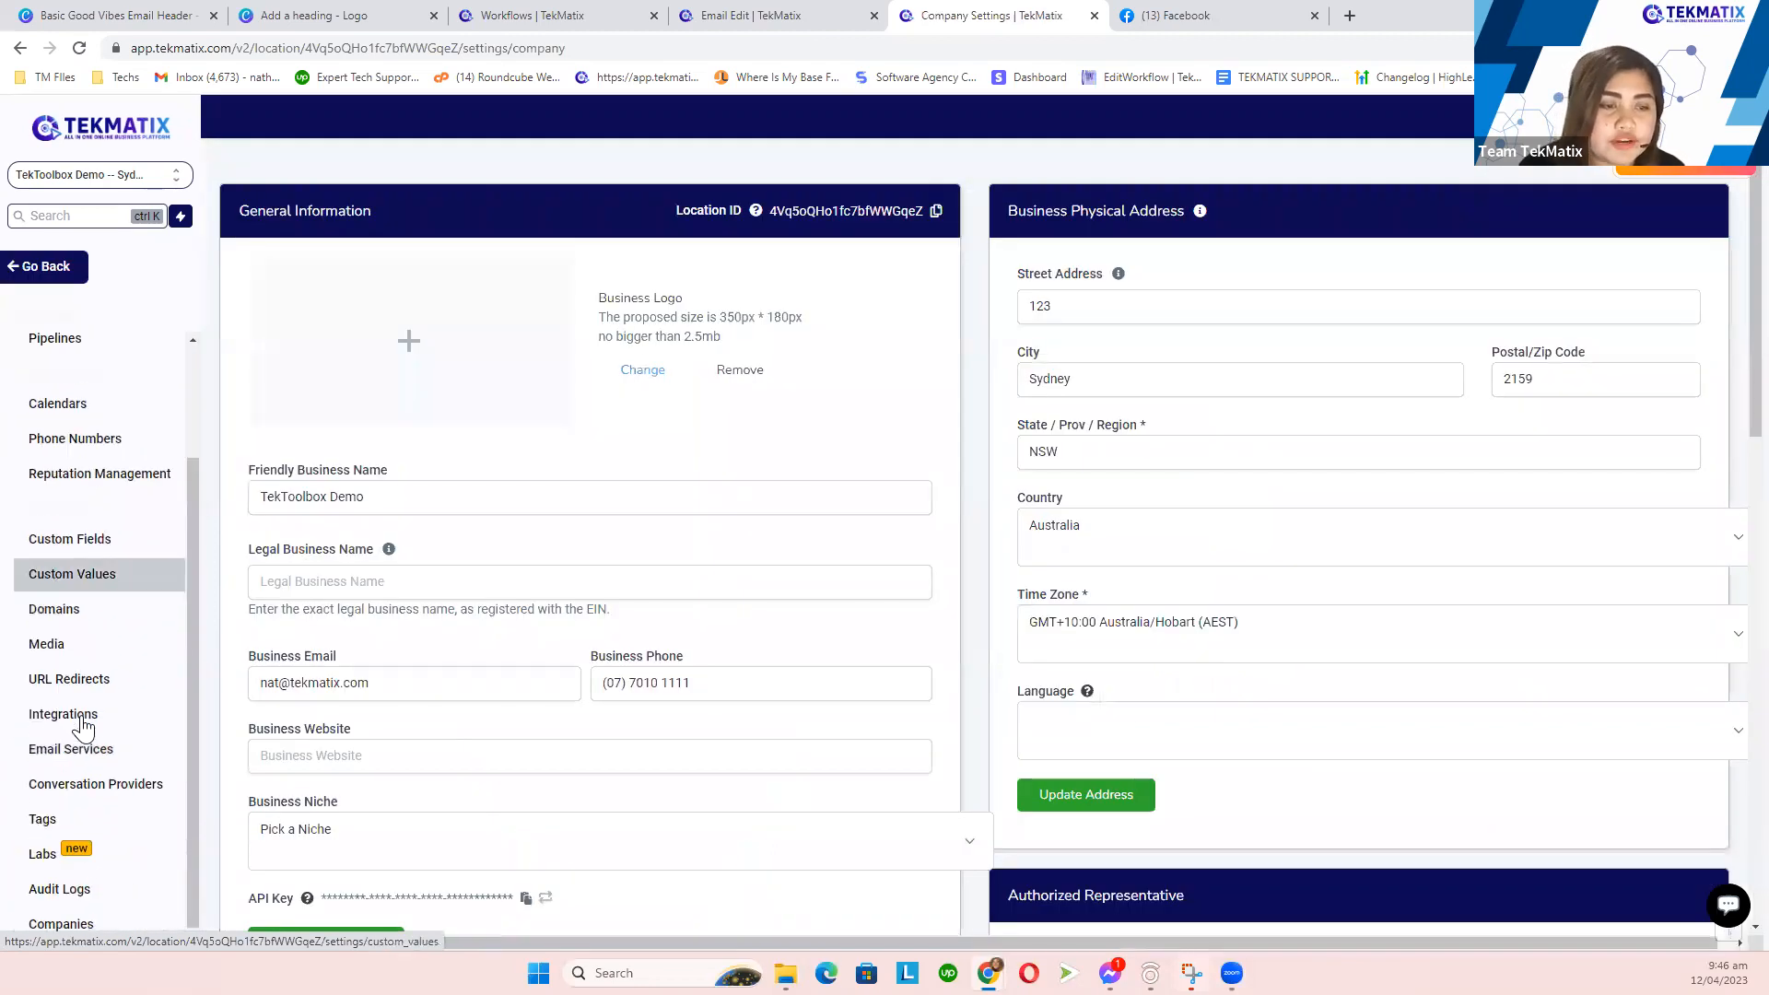
pyautogui.click(60, 656)
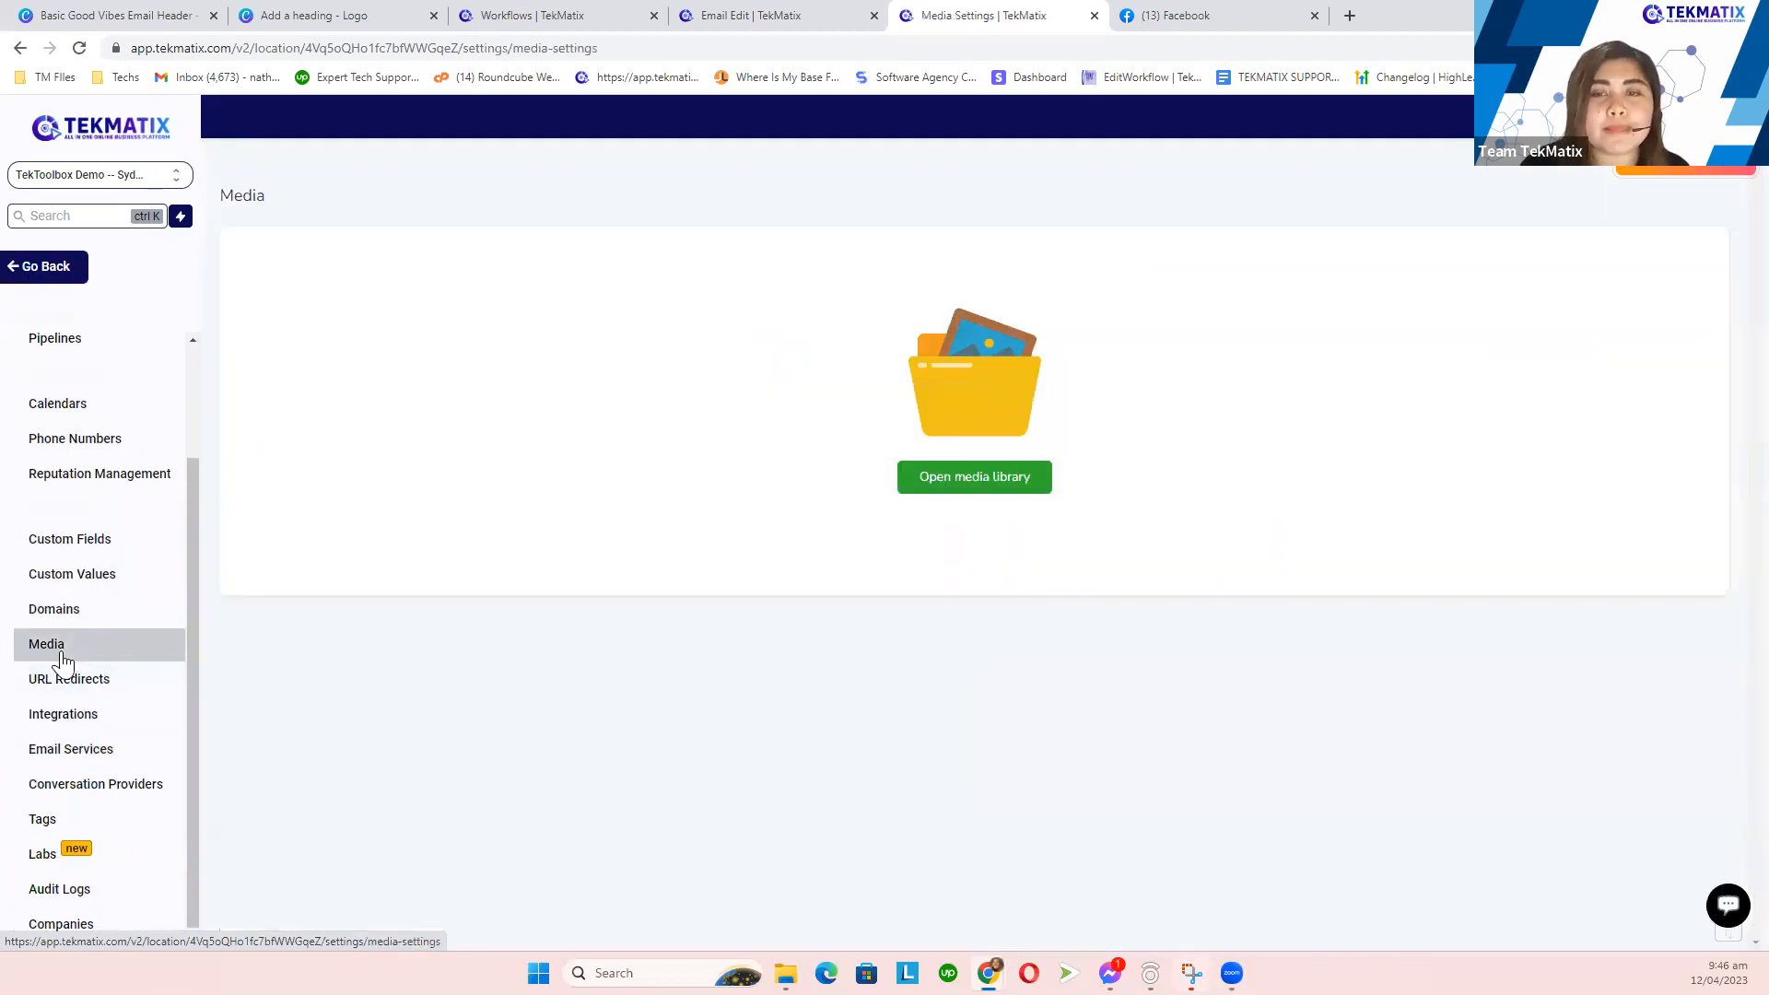
pyautogui.click(956, 481)
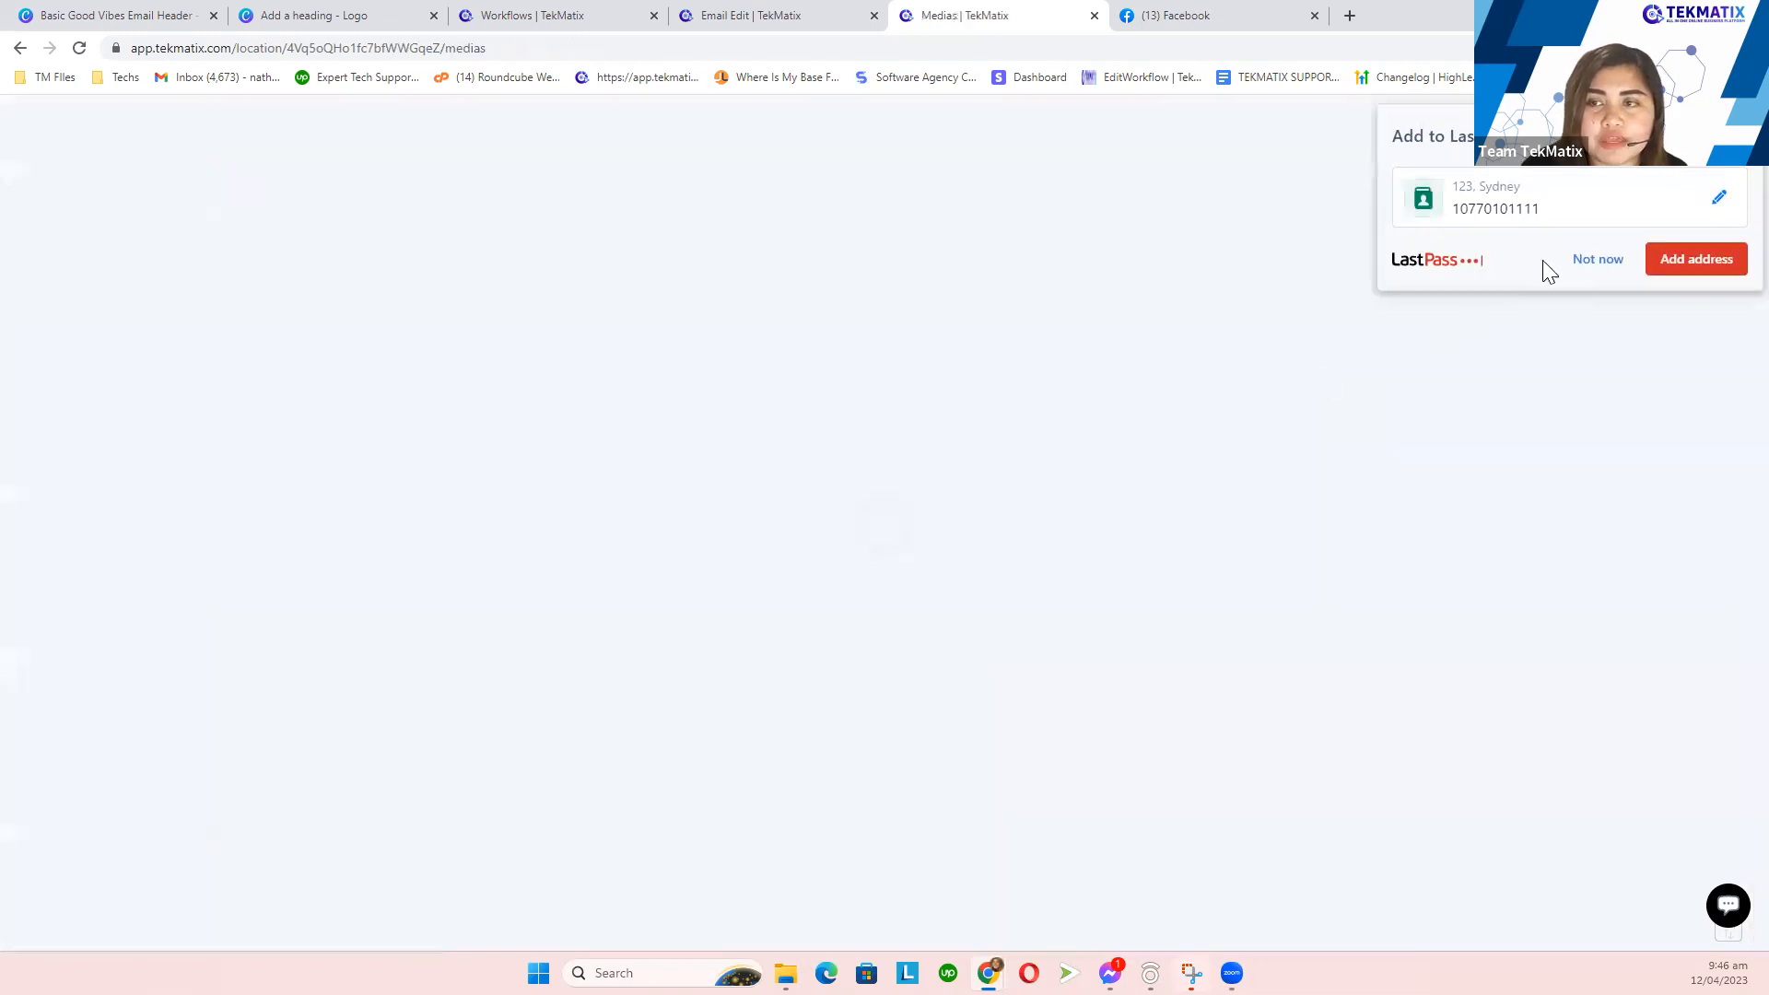
pyautogui.click(1590, 261)
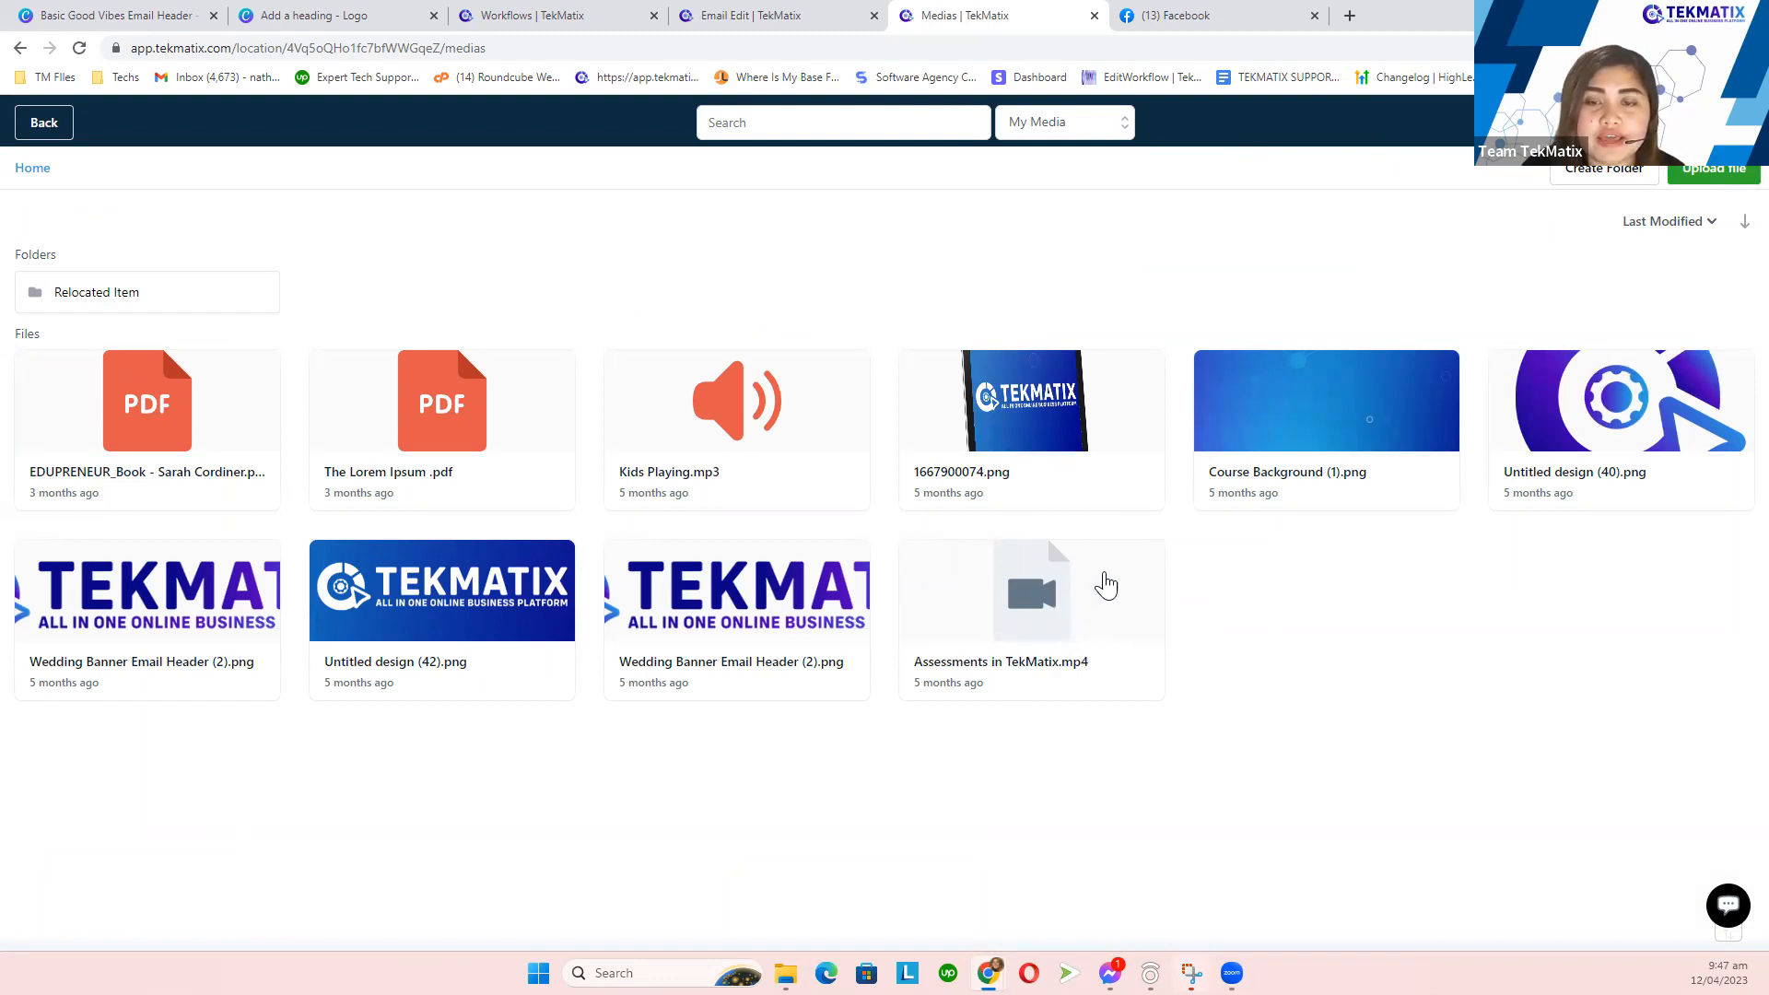
pyautogui.click(1016, 611)
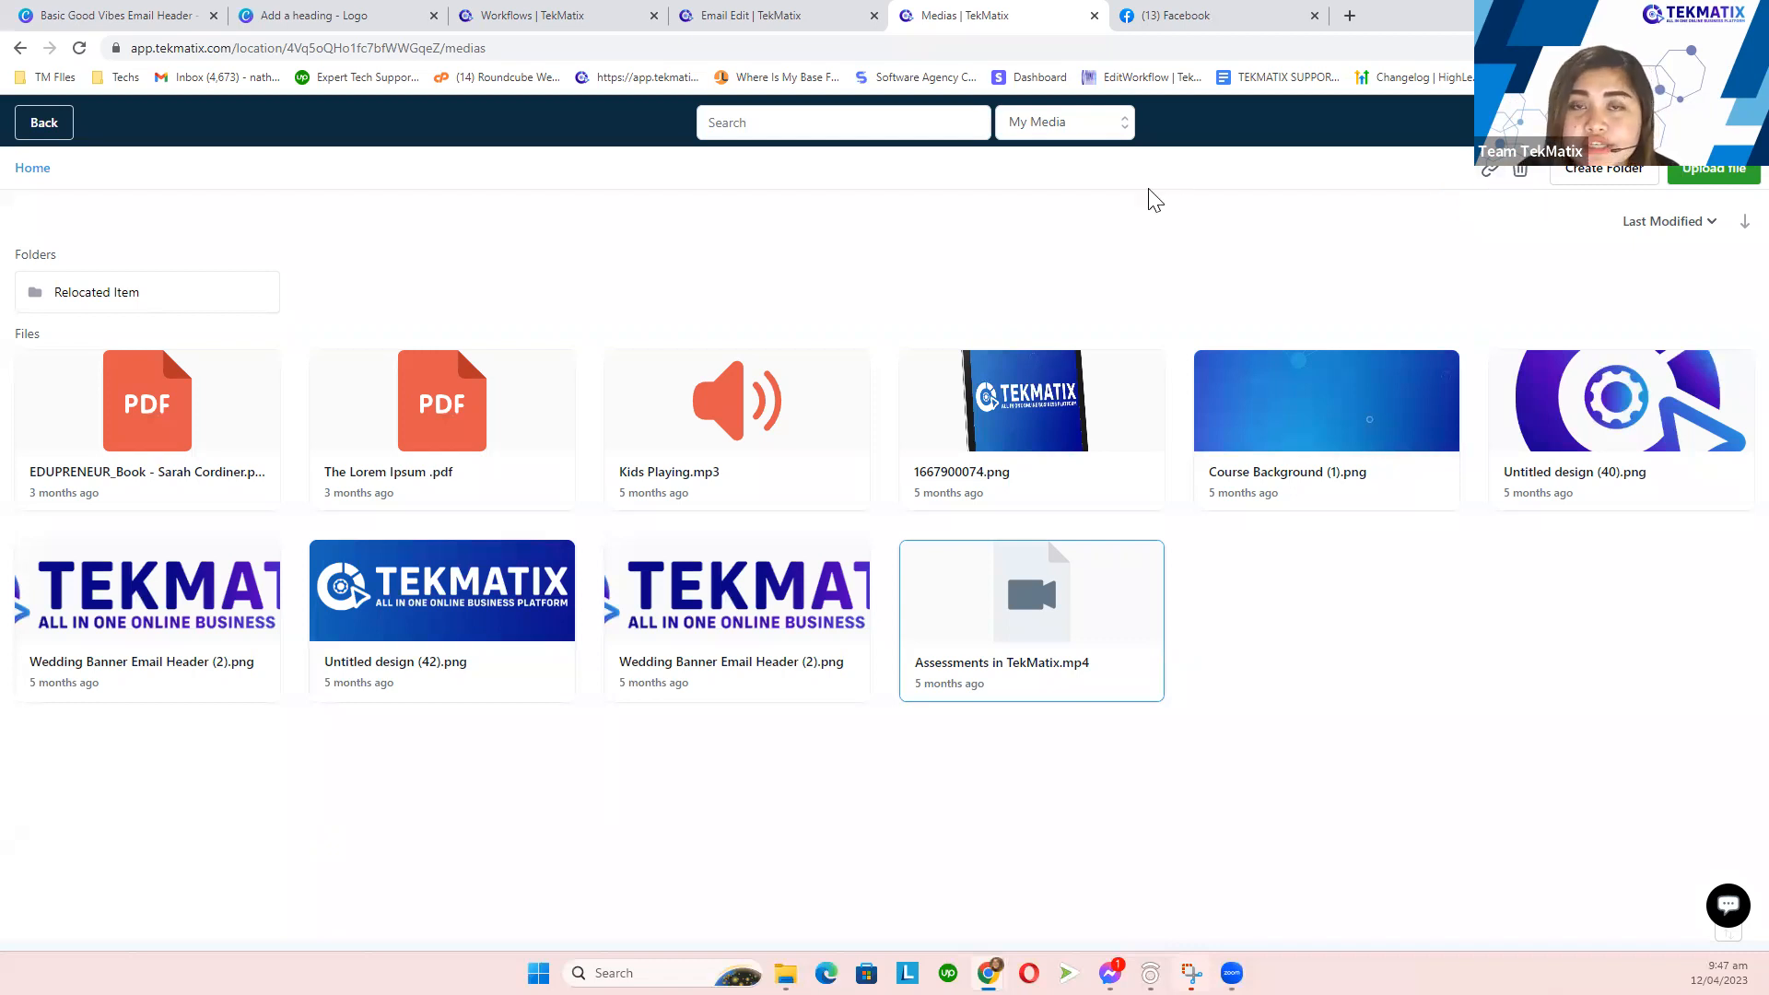
pyautogui.click(735, 15)
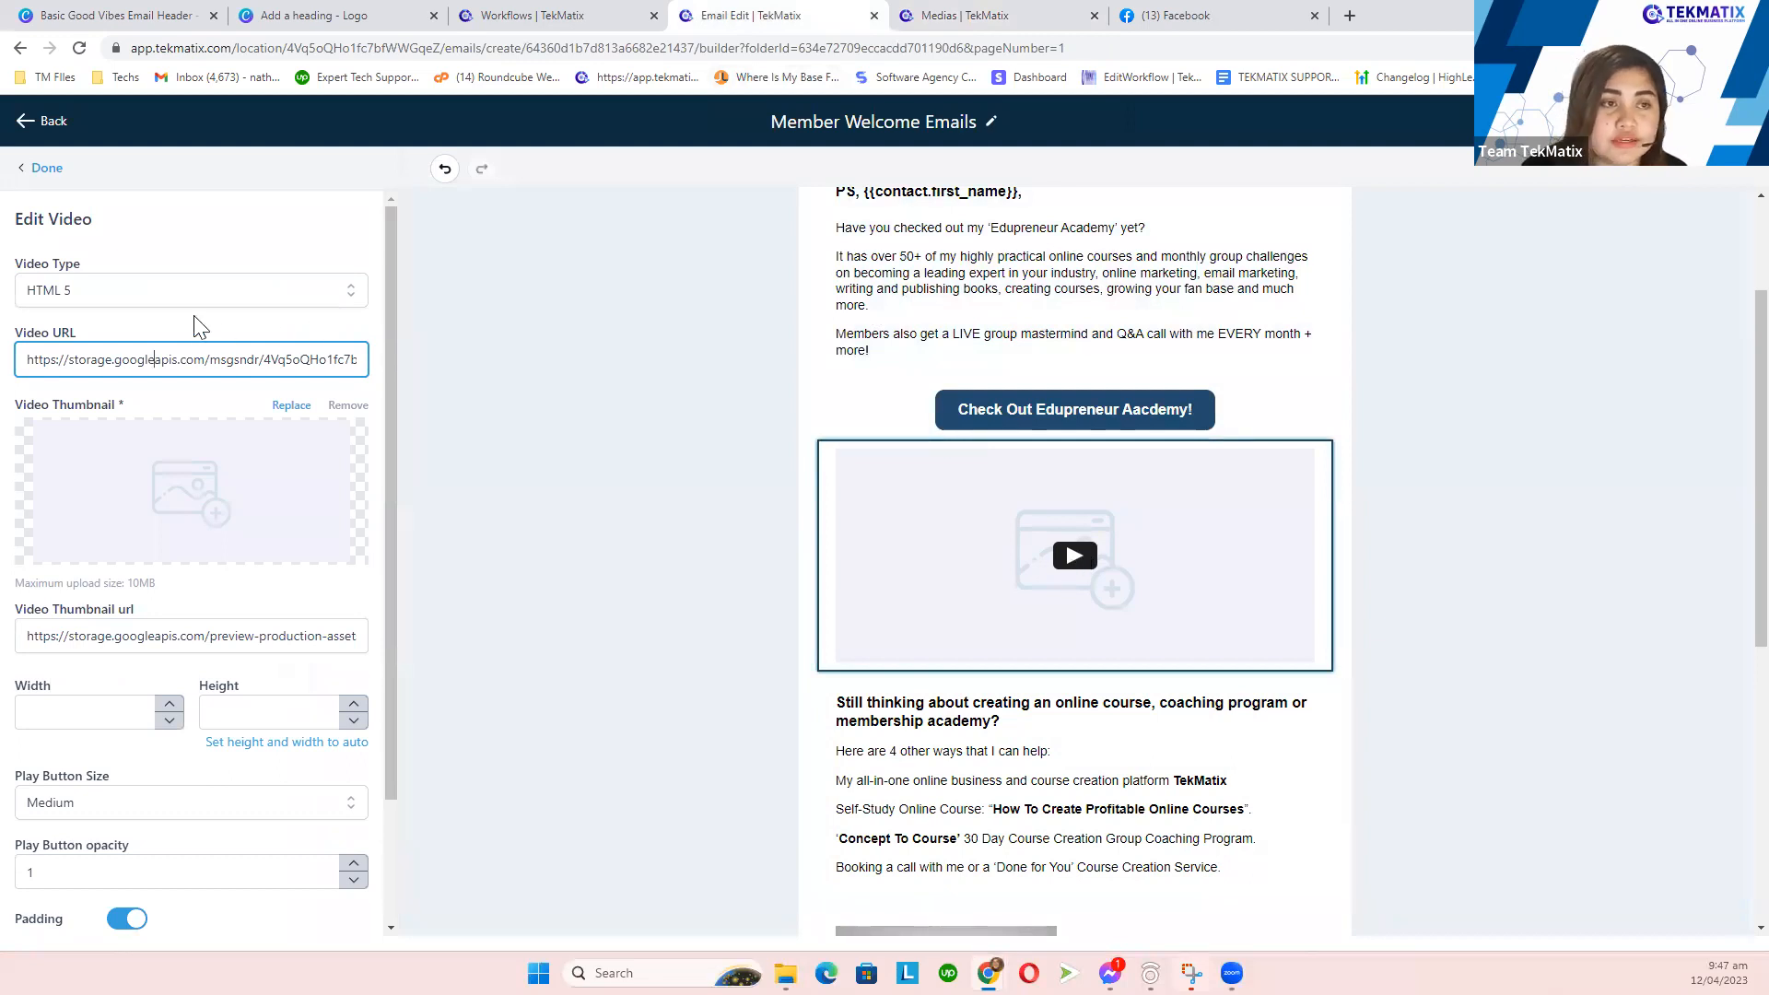
# - Keep Video Type HTML 5 and paste the library's mp4 link as the Video URL
pyautogui.click(153, 293)
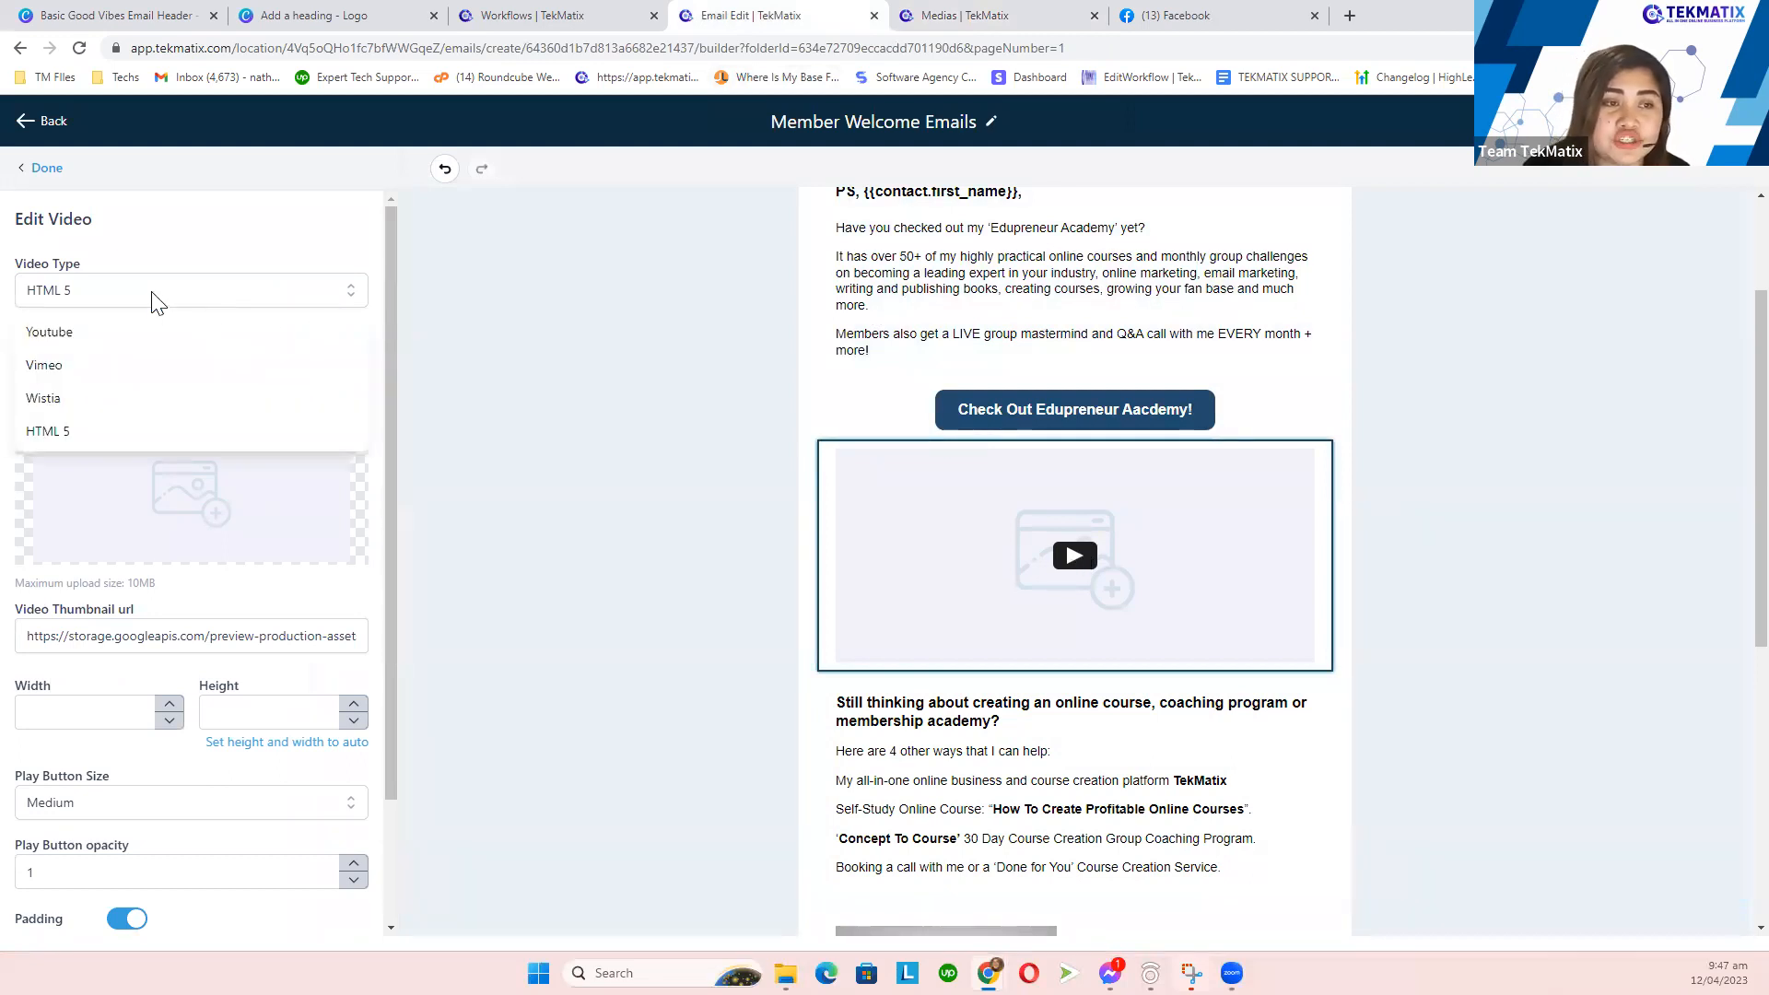
pyautogui.click(114, 443)
pyautogui.click(122, 359)
pyautogui.hotkey('ctrl', 'a')
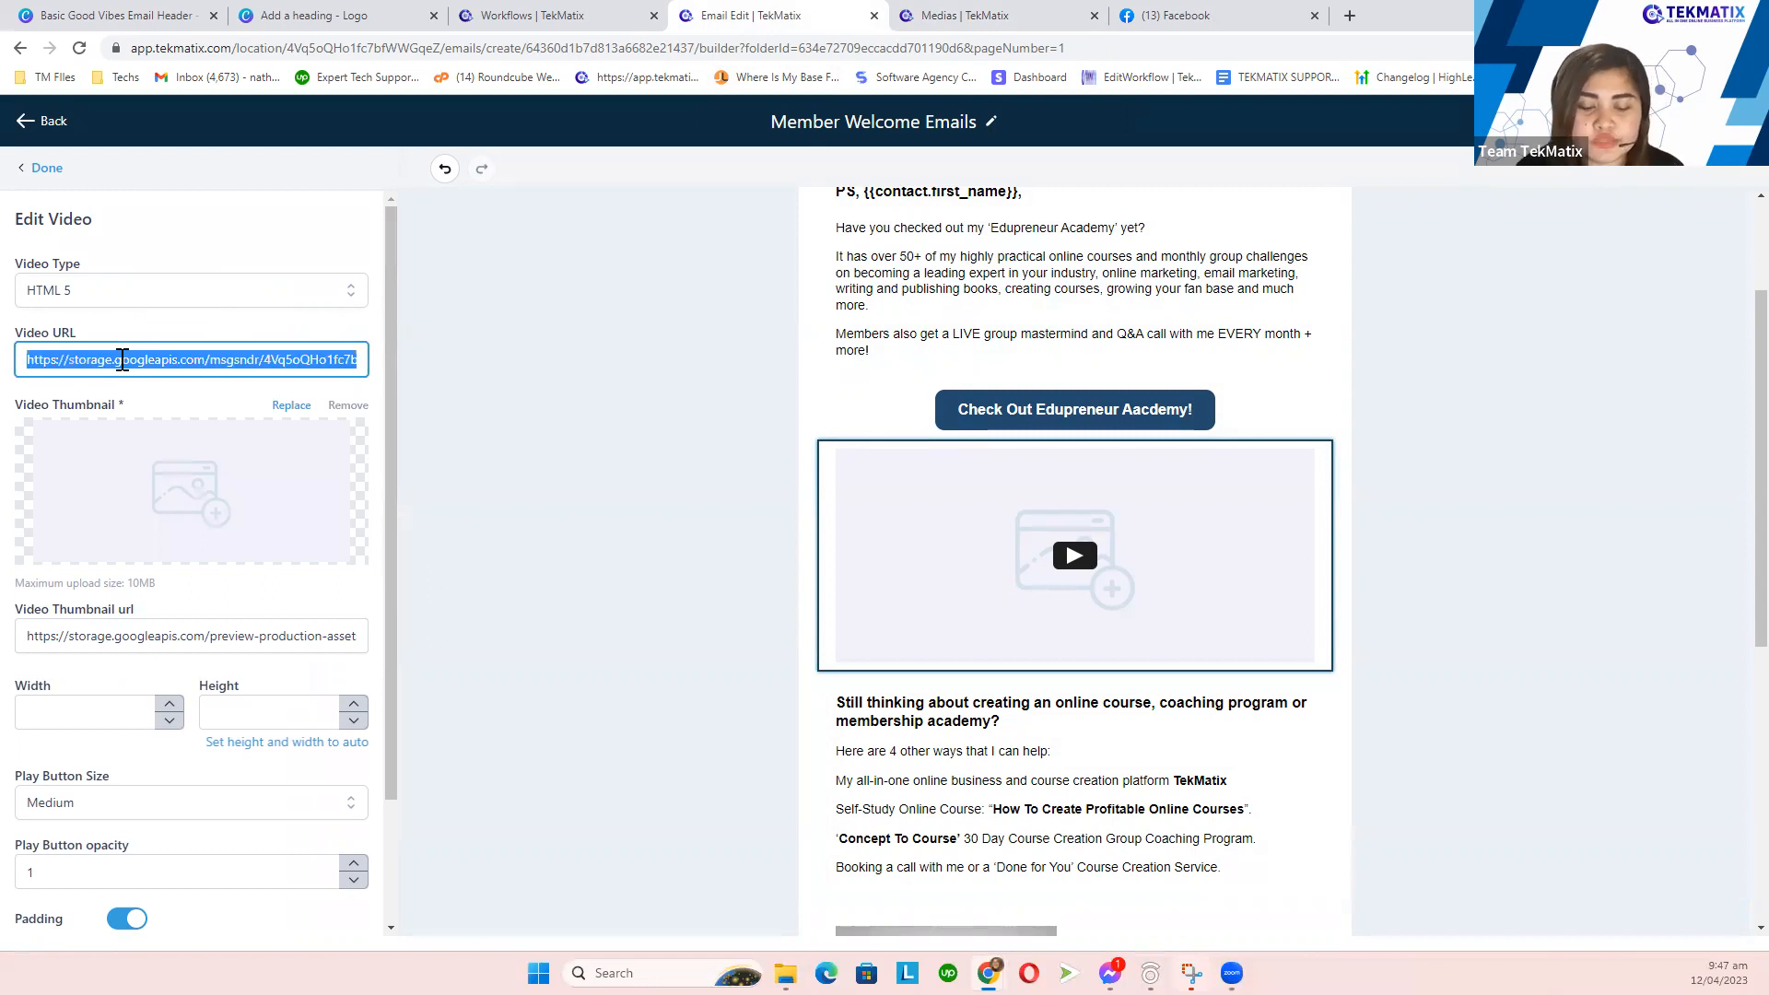
pyautogui.hotkey('ctrl', 'v')
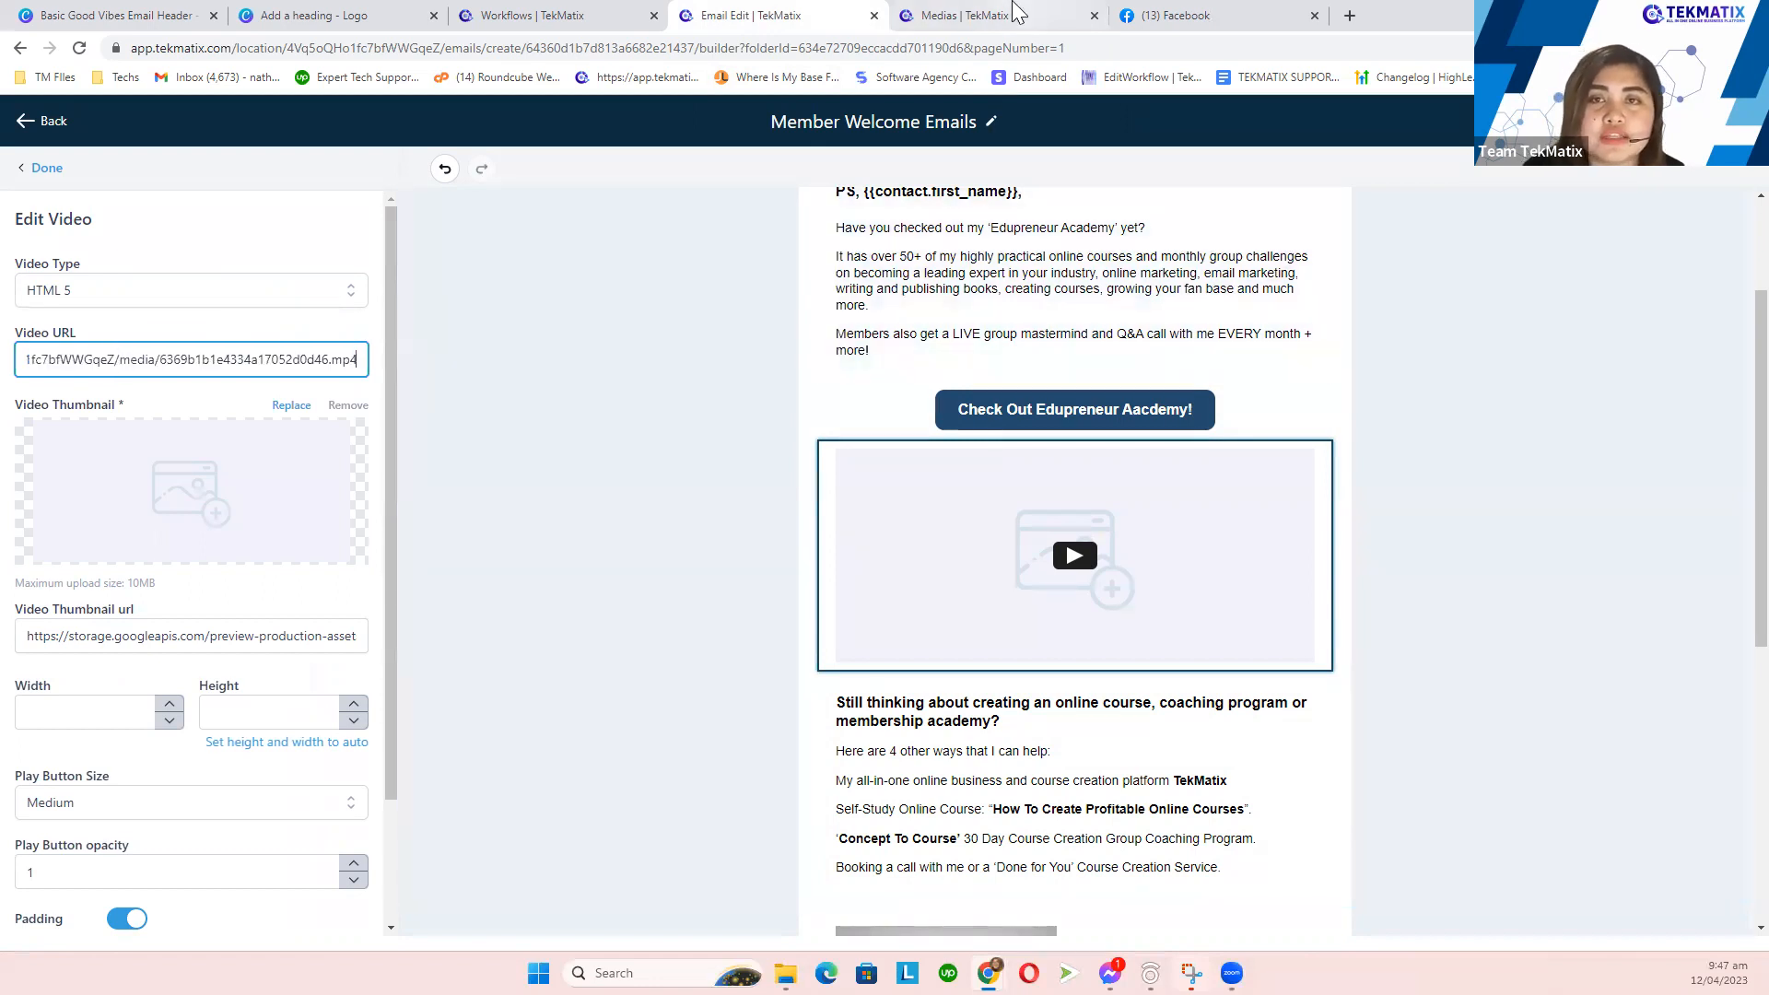
pyautogui.click(1017, 13)
pyautogui.click(783, 15)
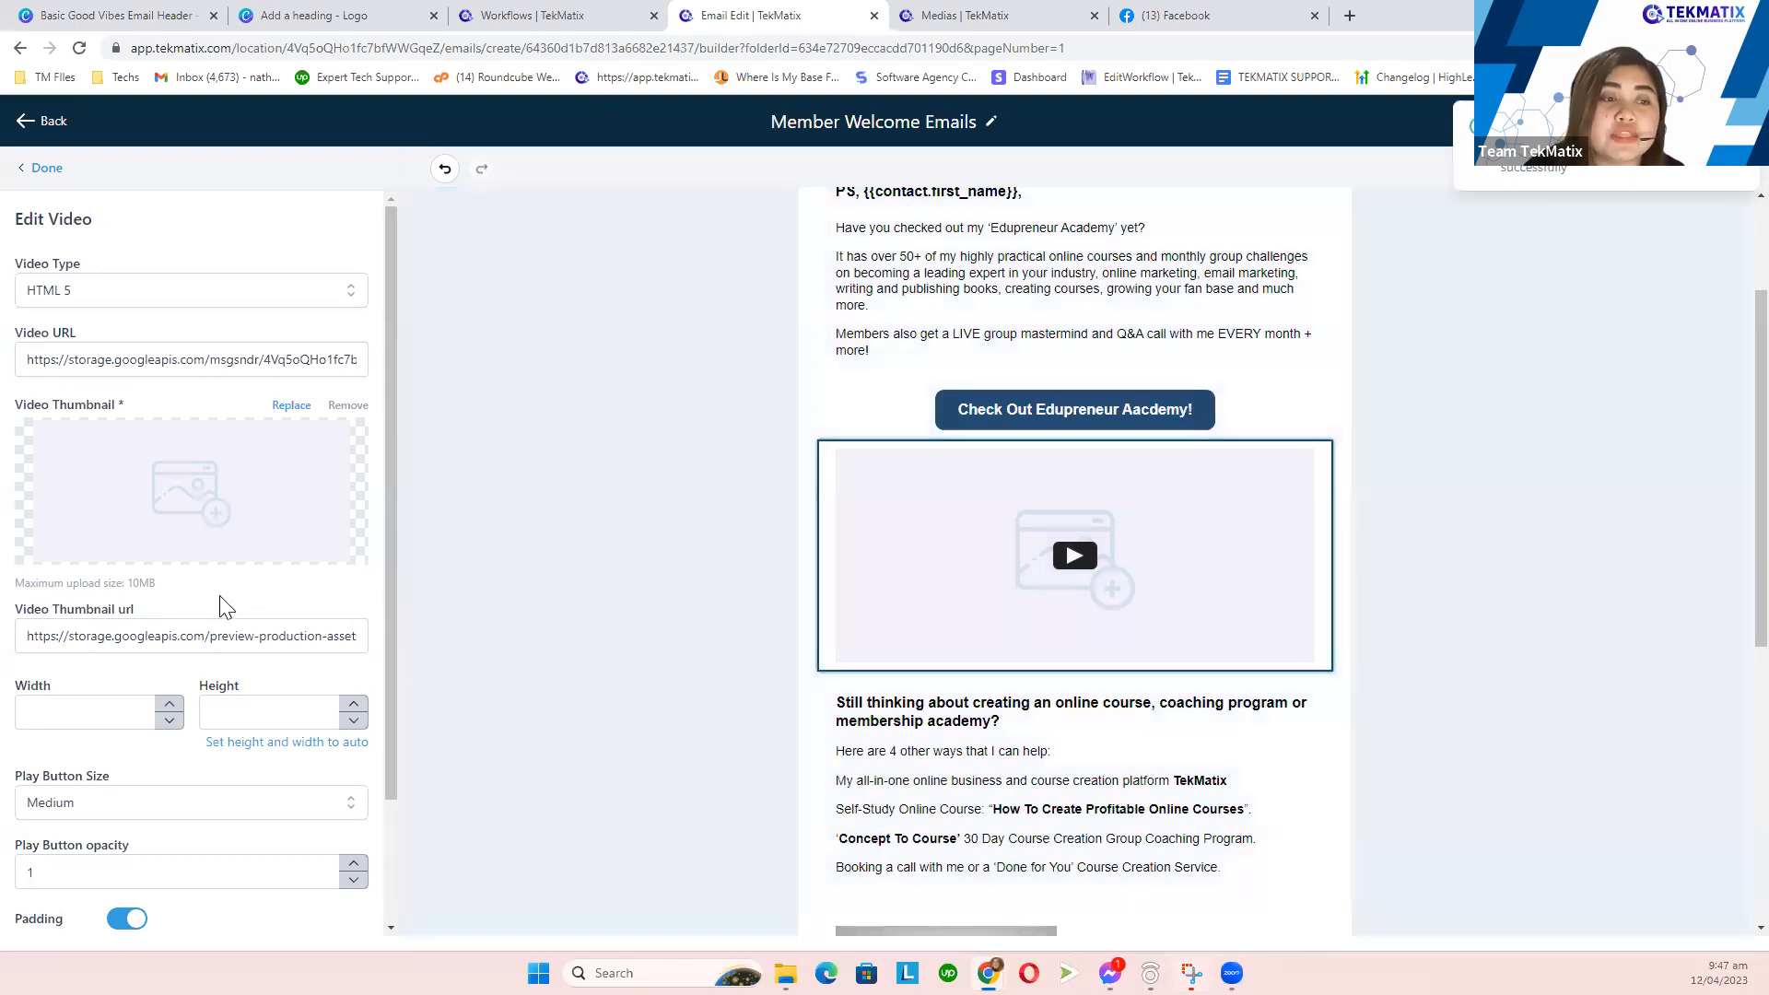
# - Paste the TekMatix tablet .png link as the Video Thumbnail url
pyautogui.click(145, 636)
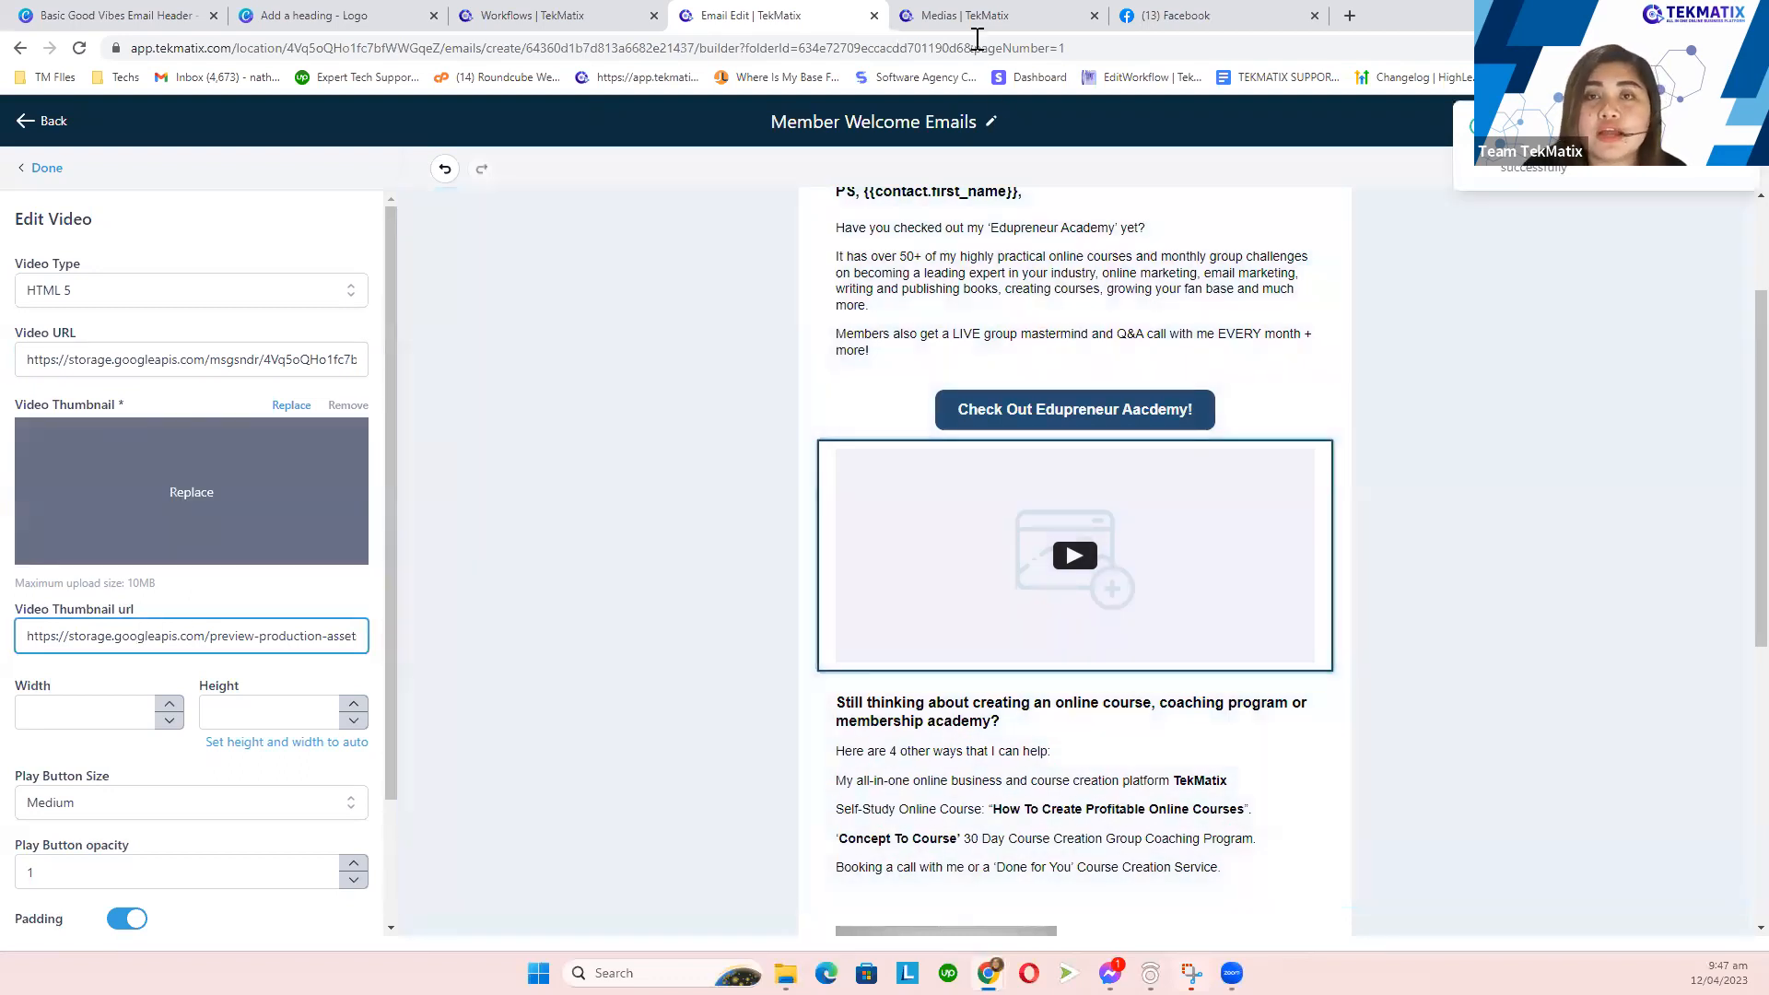
pyautogui.click(964, 16)
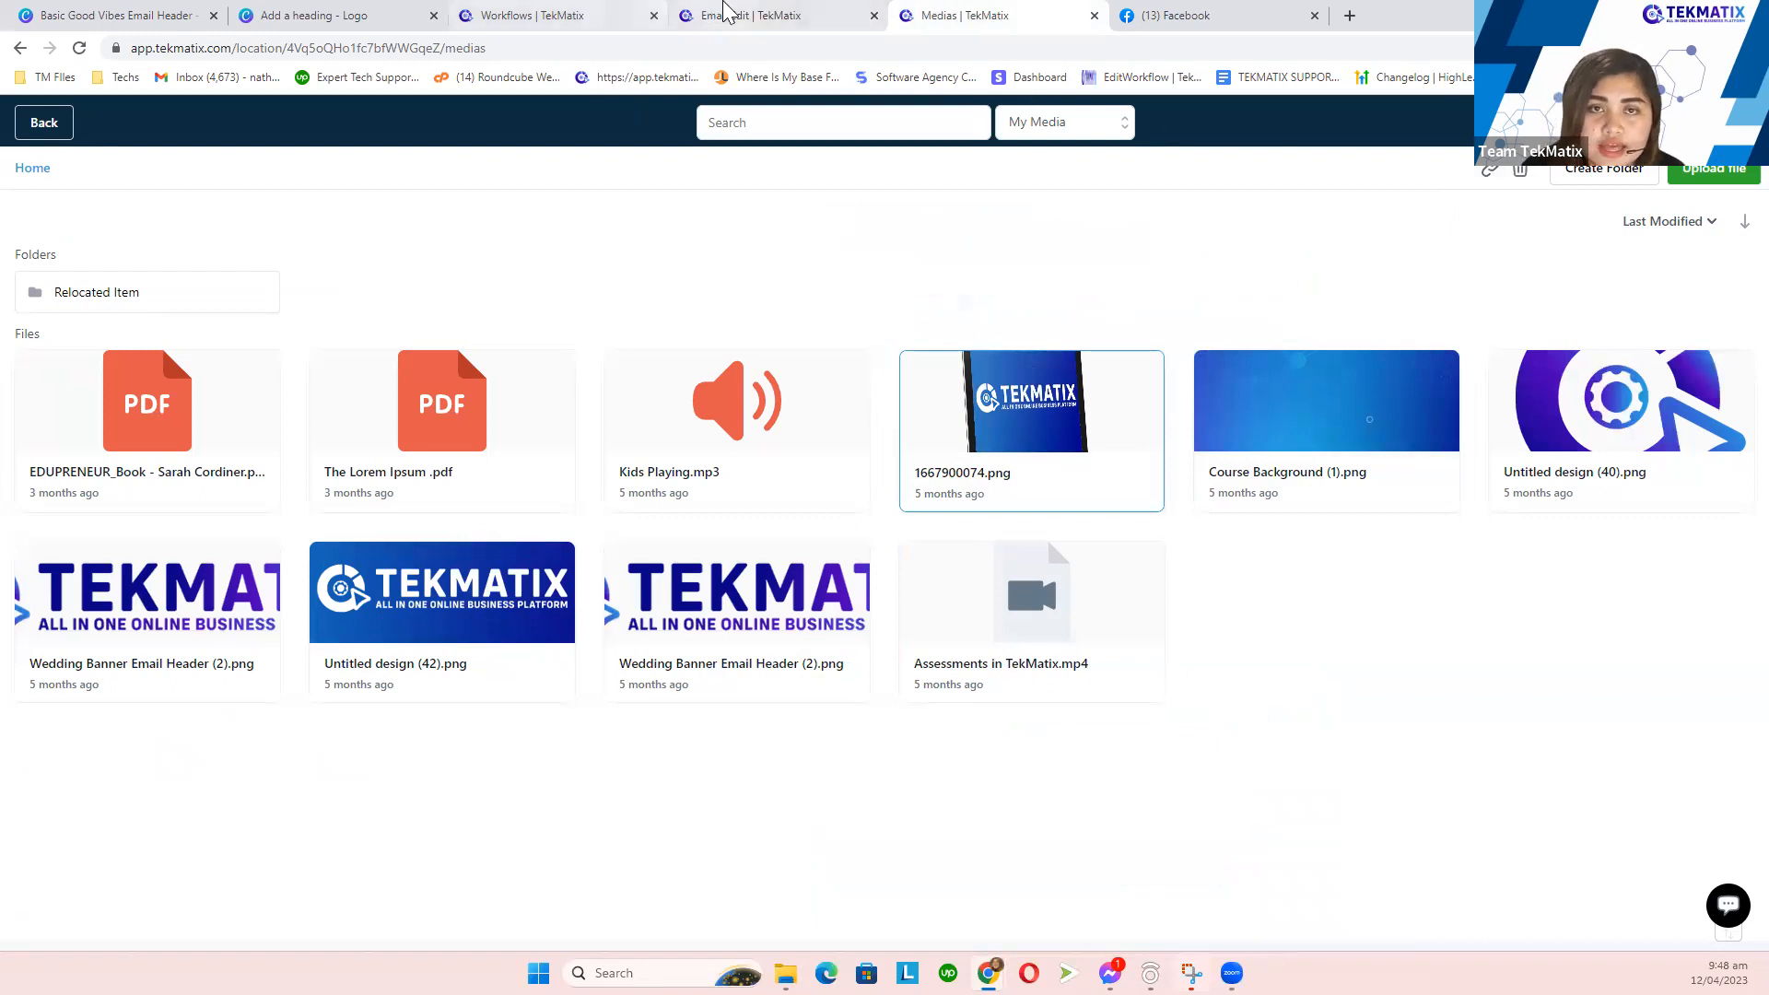
pyautogui.click(723, 15)
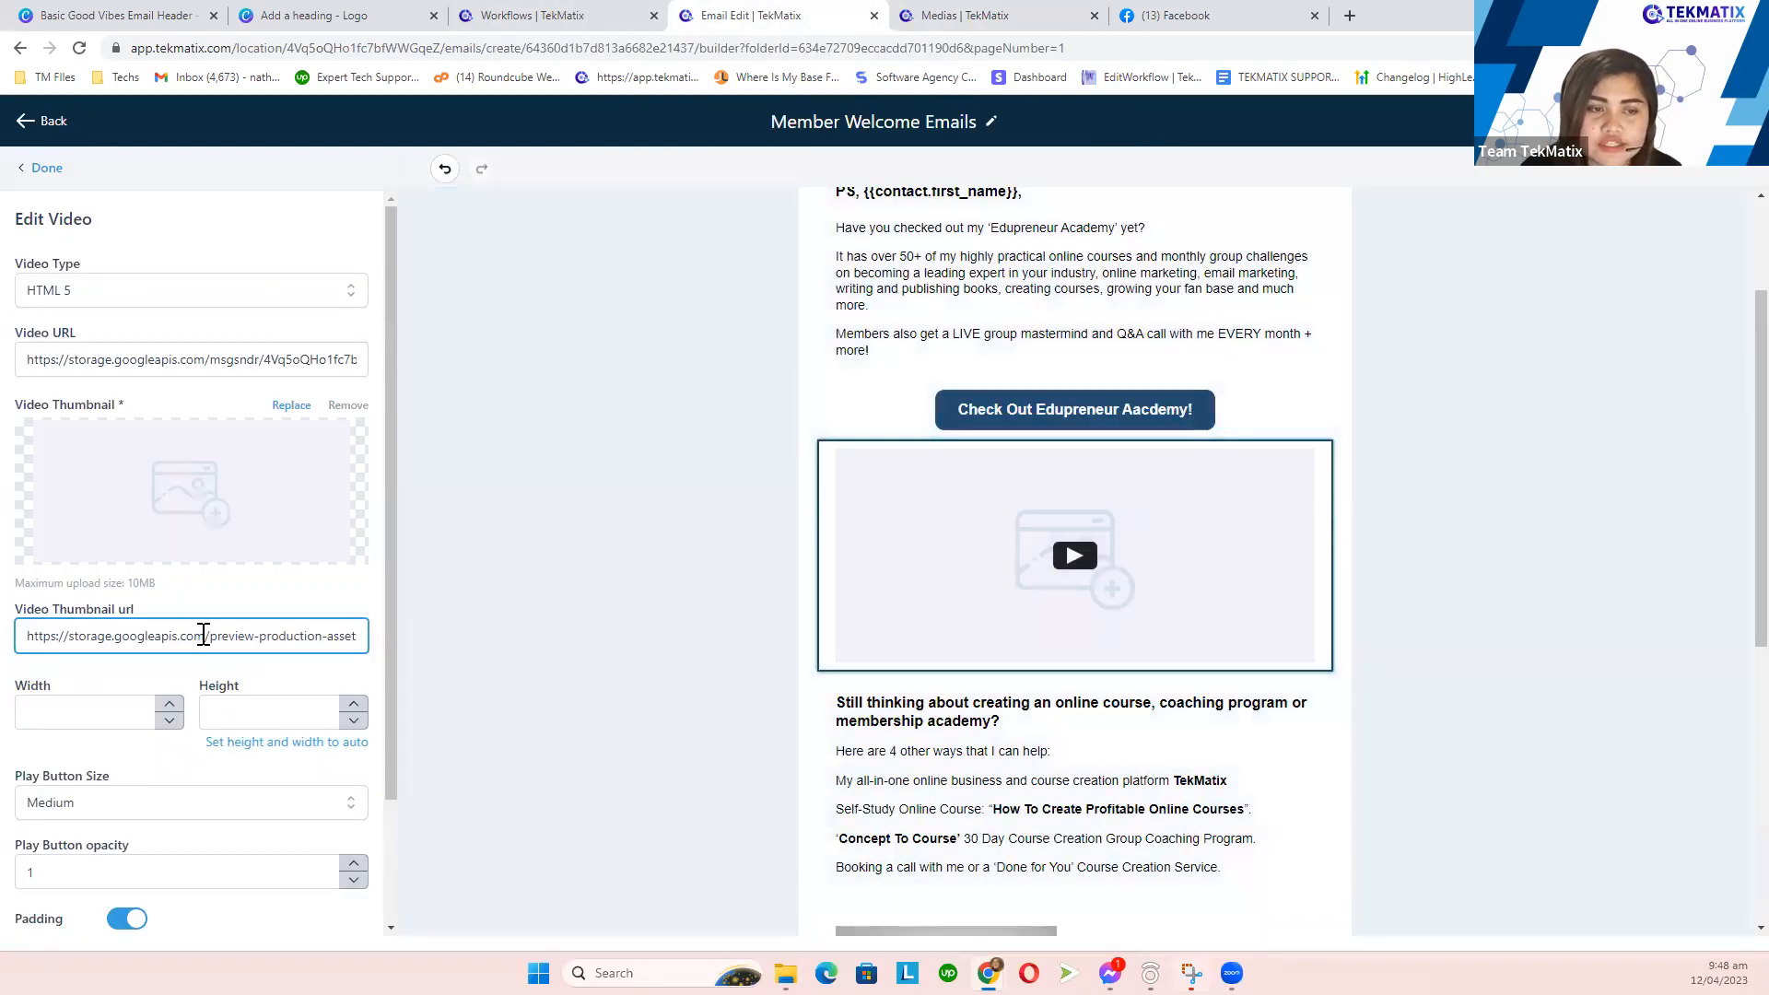
pyautogui.tripleClick(204, 635)
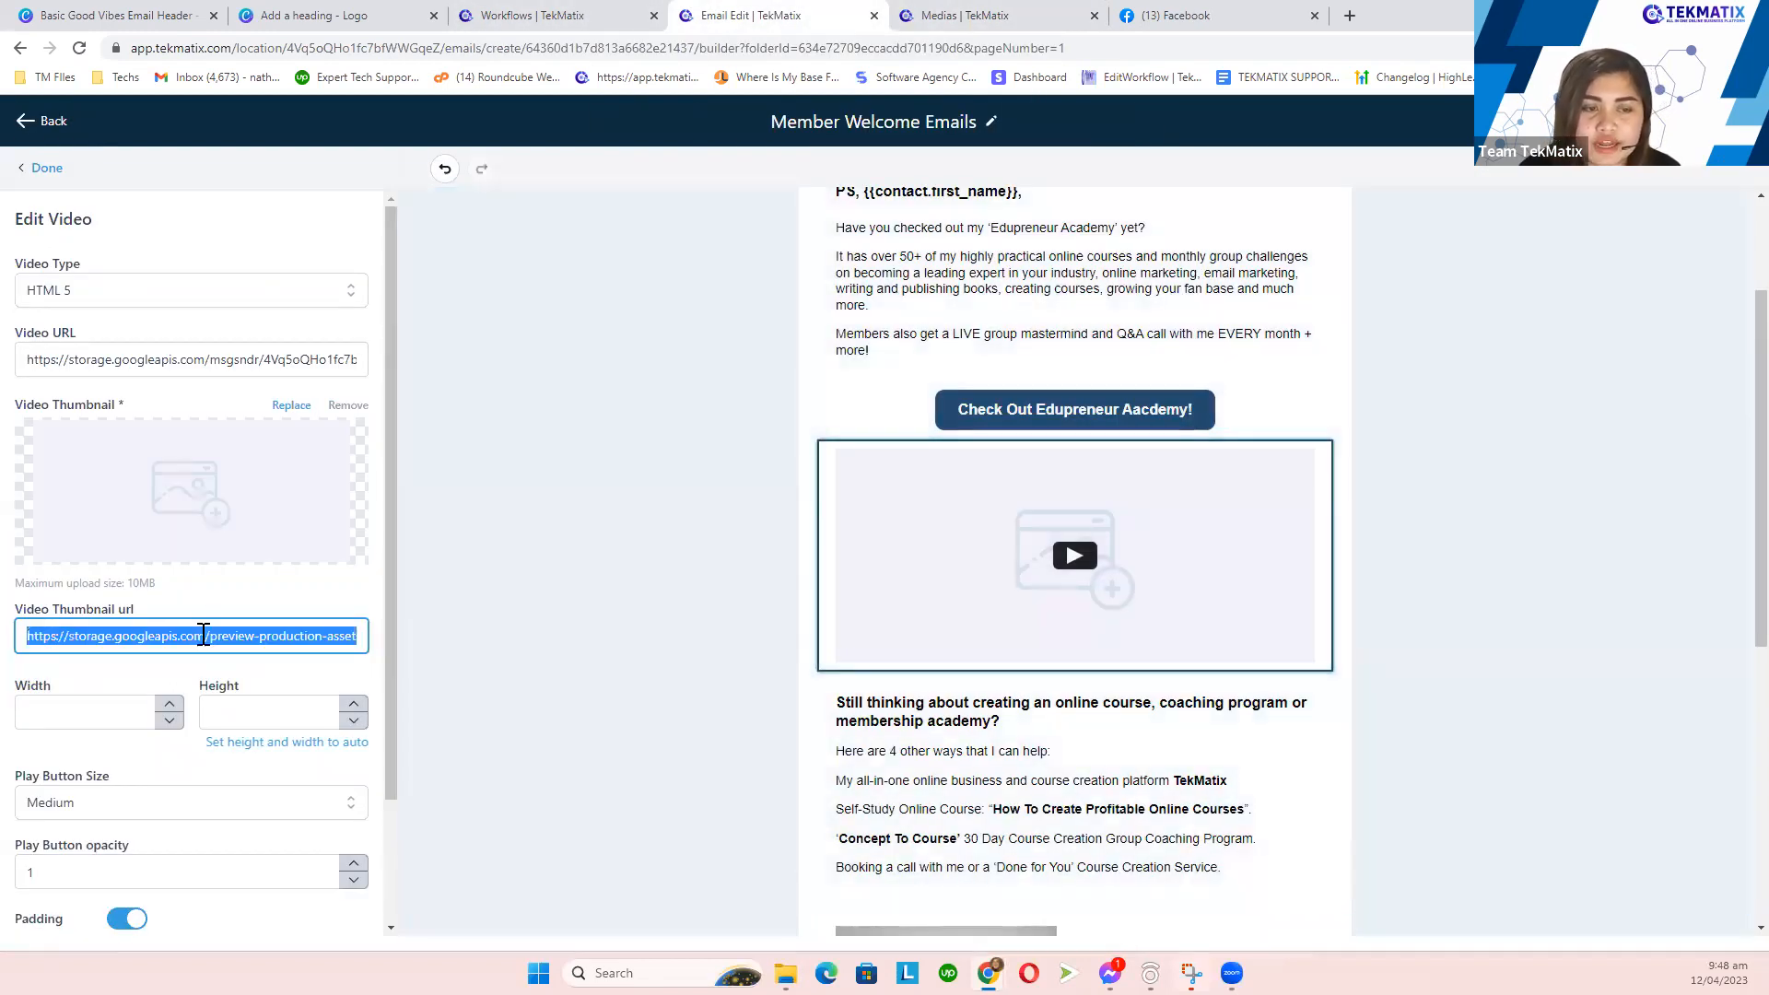
pyautogui.write('https://storage.googleapis.com/msgsndr/4Vq5oQHo1fc7bfWWGqeZ/media/636a255fd23218fe89b90a16.png')
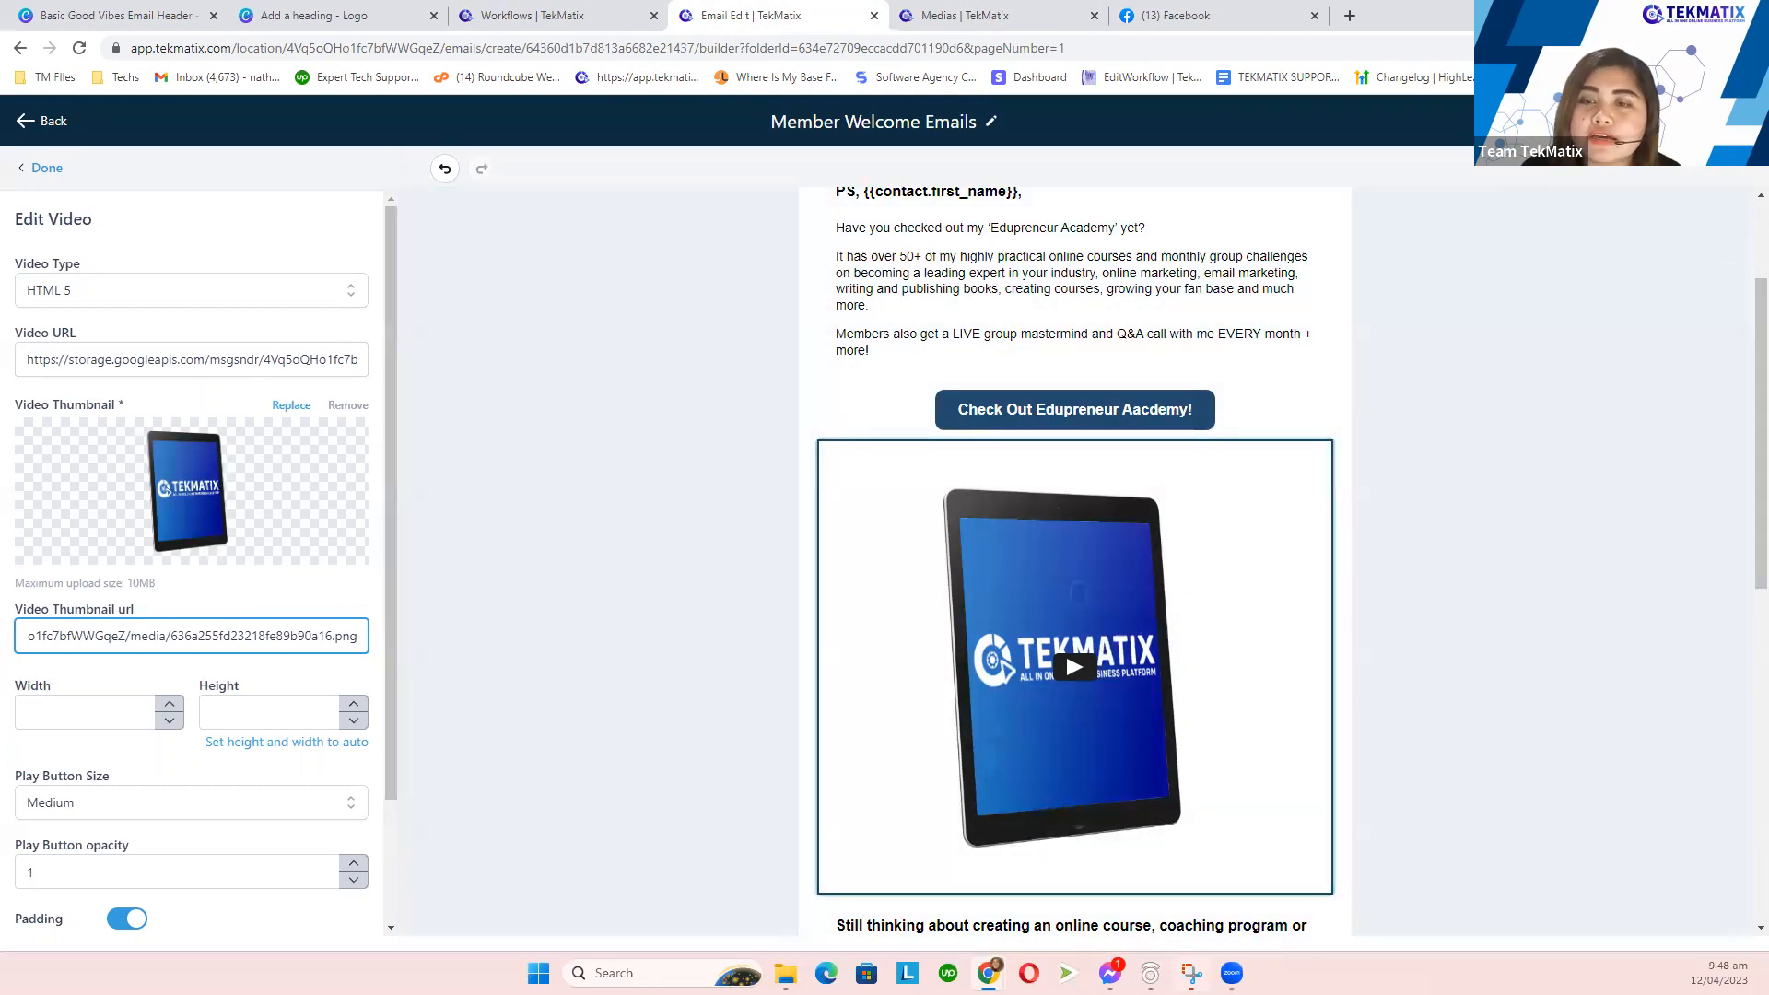
pyautogui.click(1715, 122)
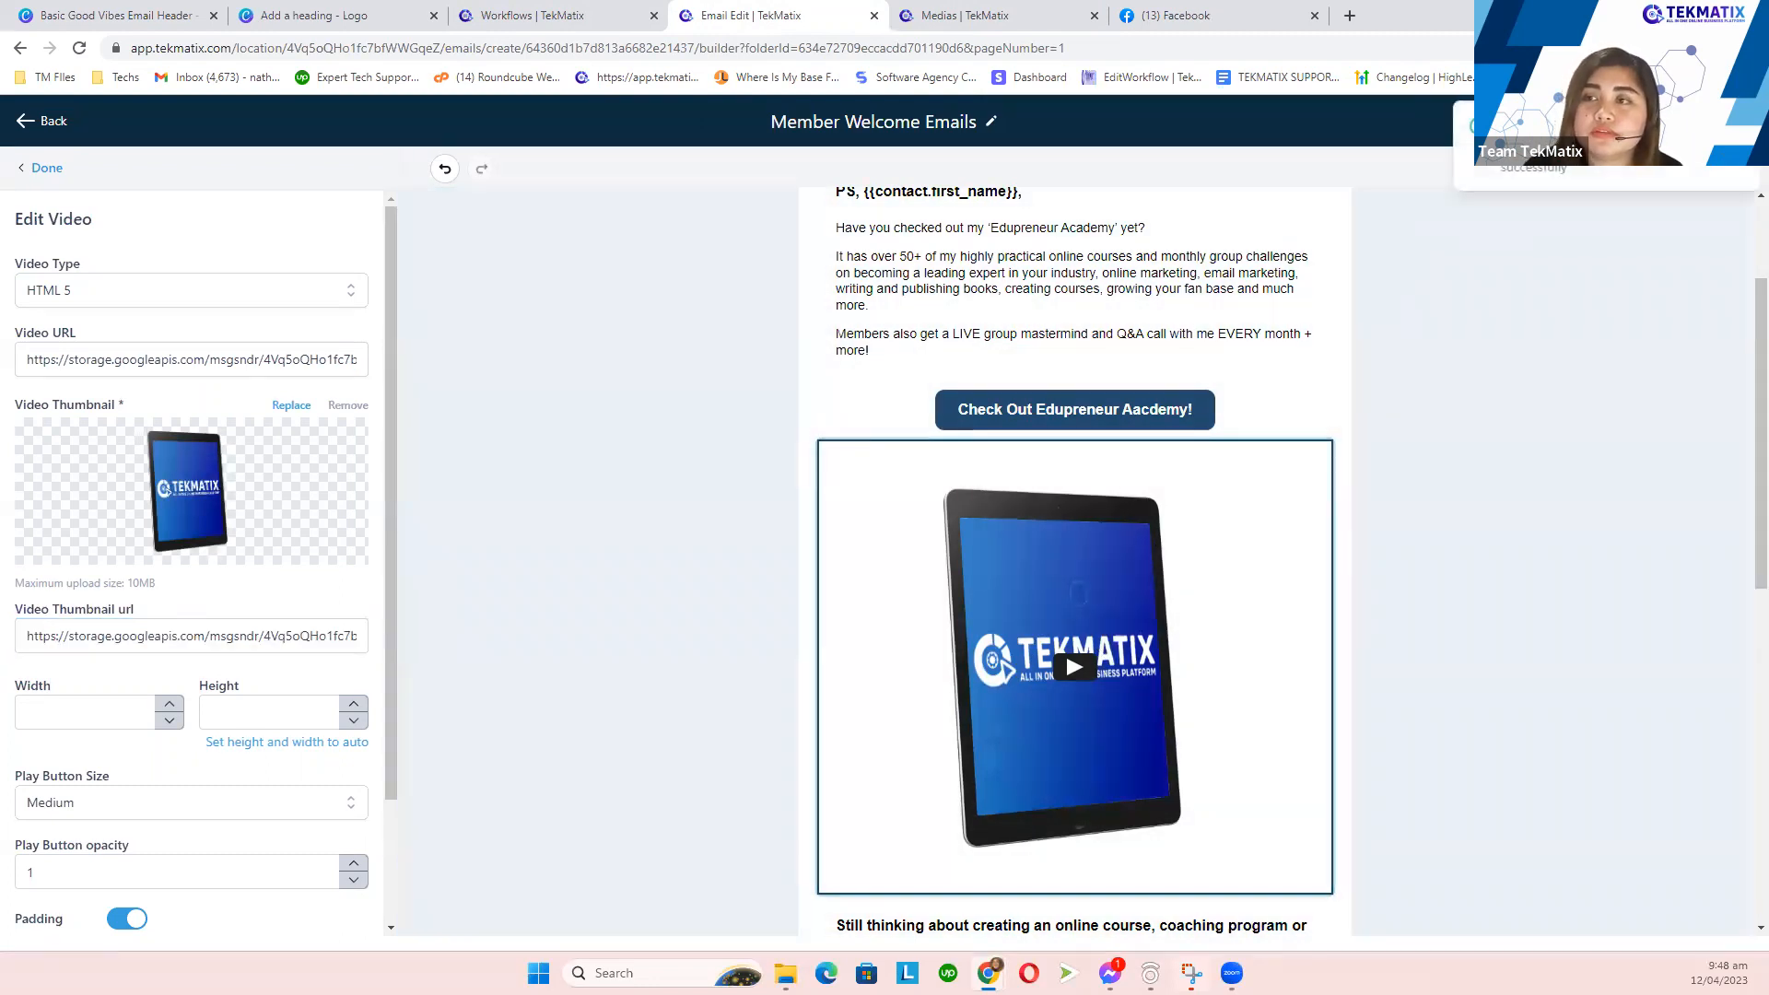
pyautogui.click(1663, 122)
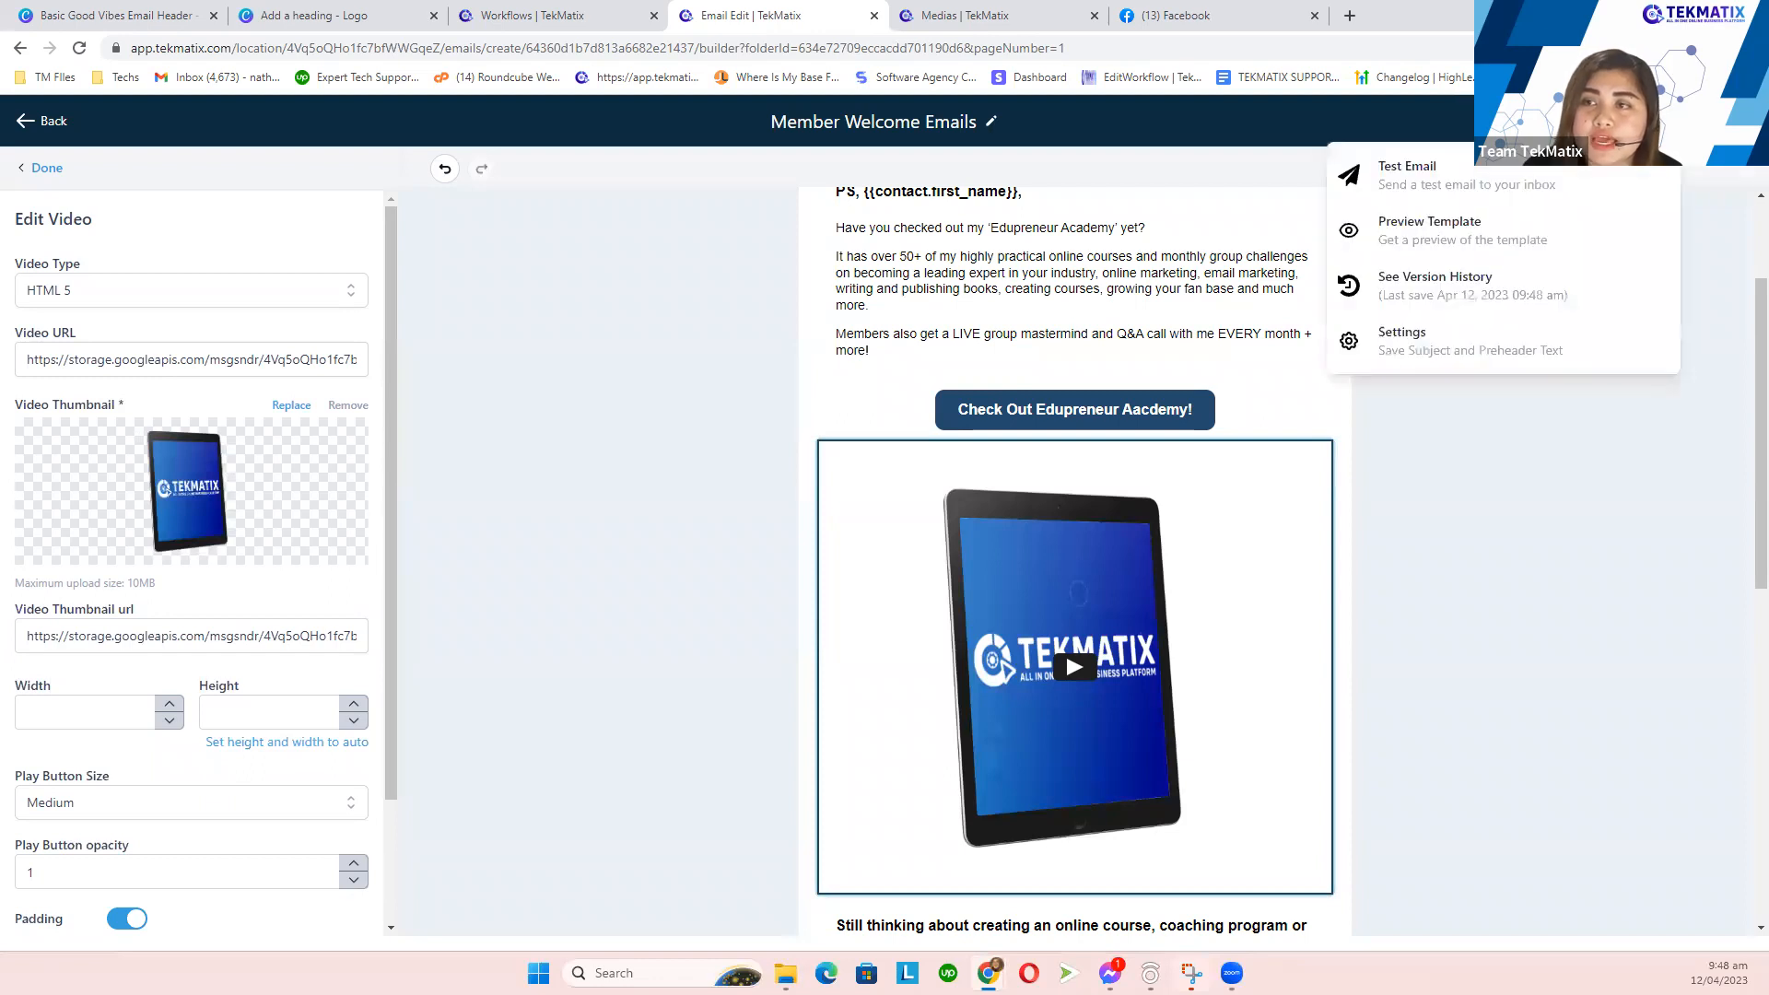
# - Preview the template and confirm the tablet thumbnail plays the 6:58 mp4 video
pyautogui.click(1491, 223)
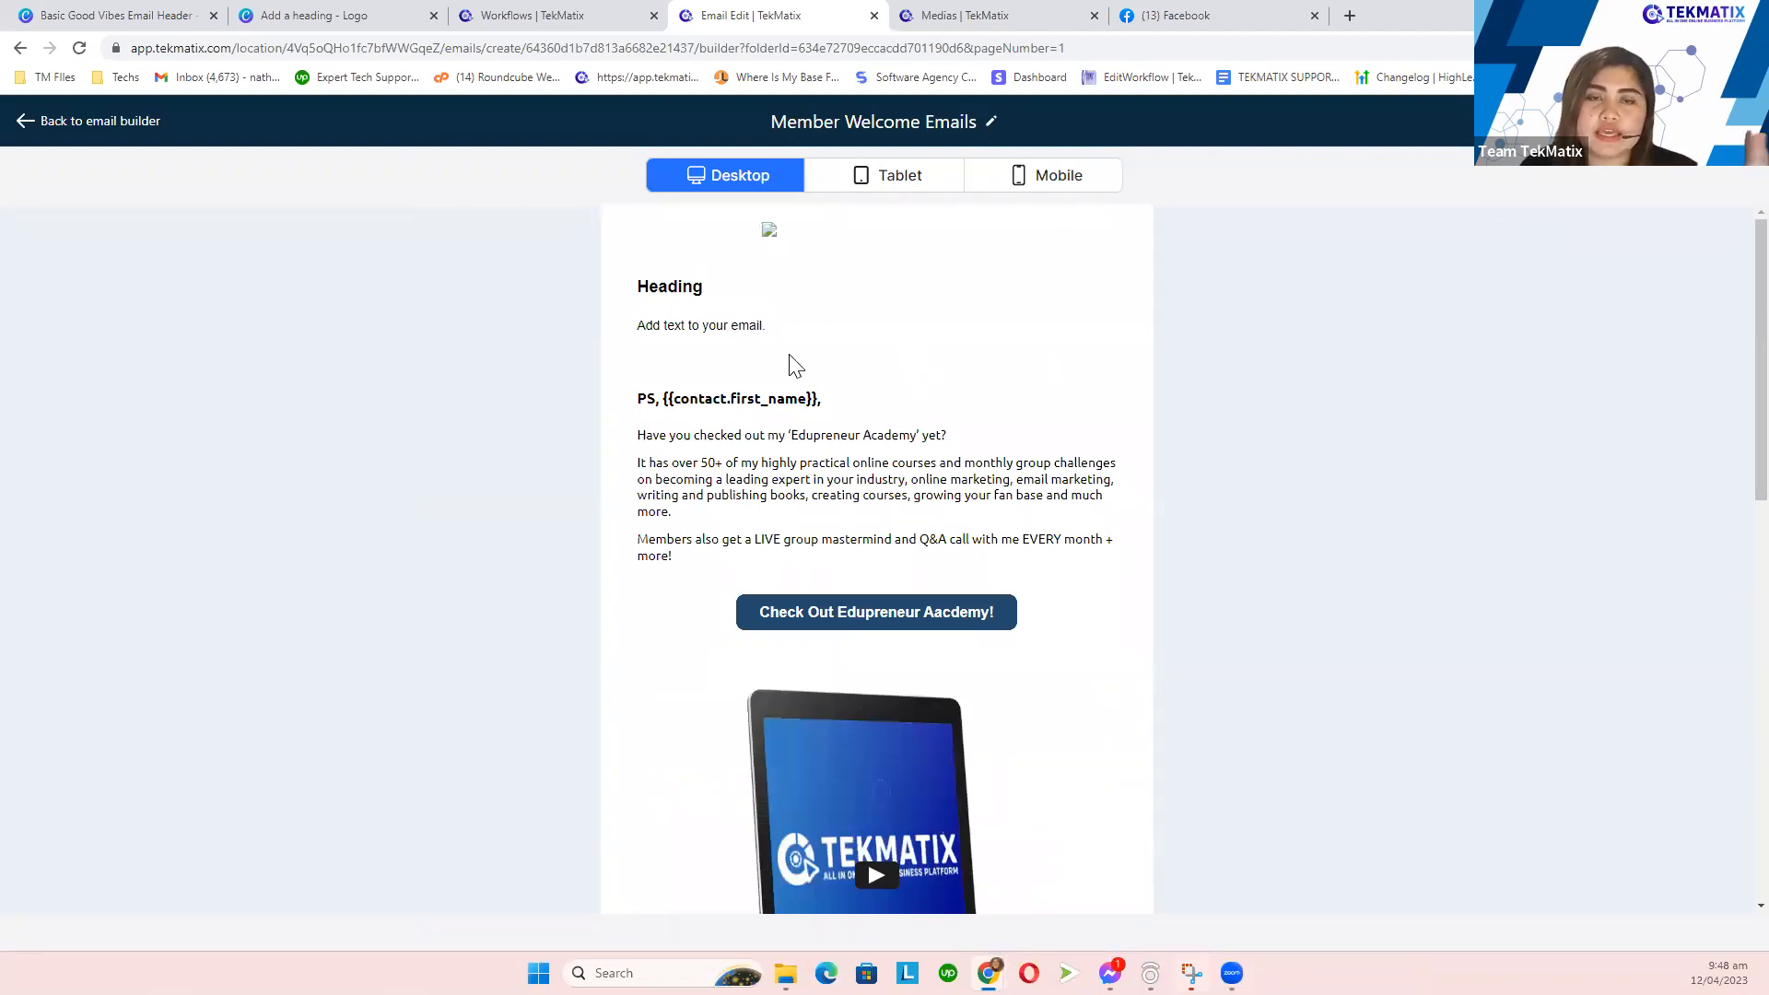
pyautogui.scroll(-4, 827, 373)
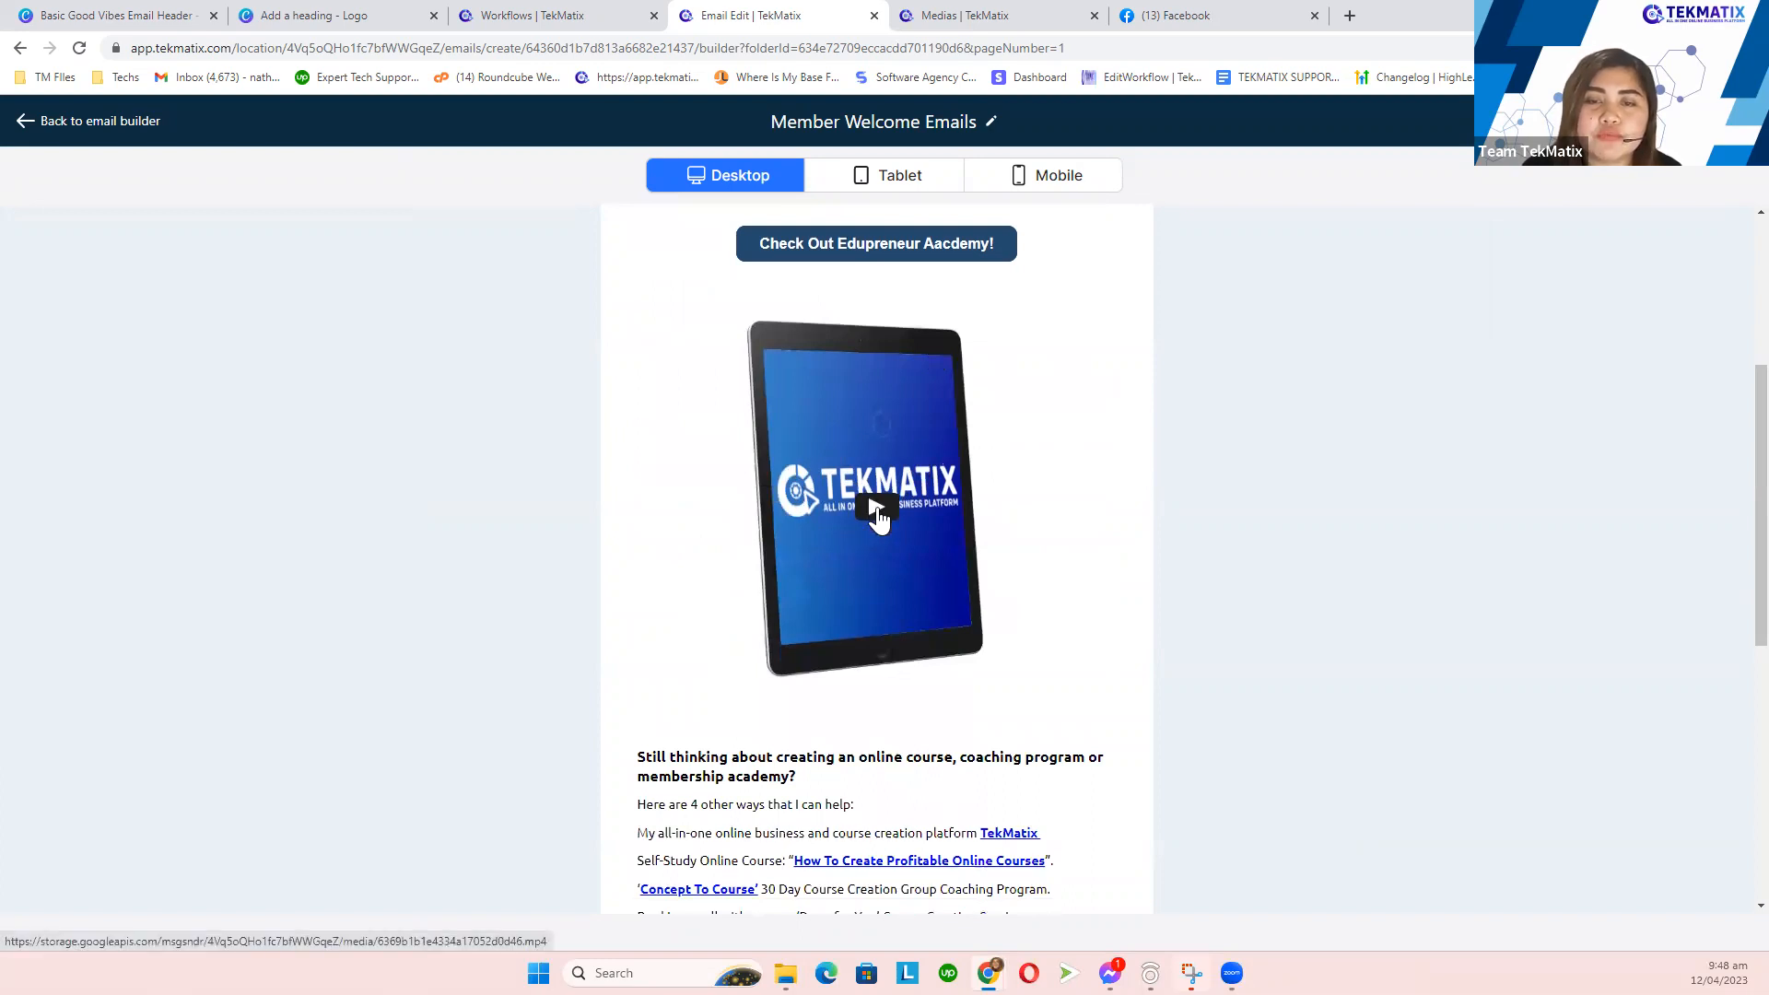
pyautogui.click(877, 514)
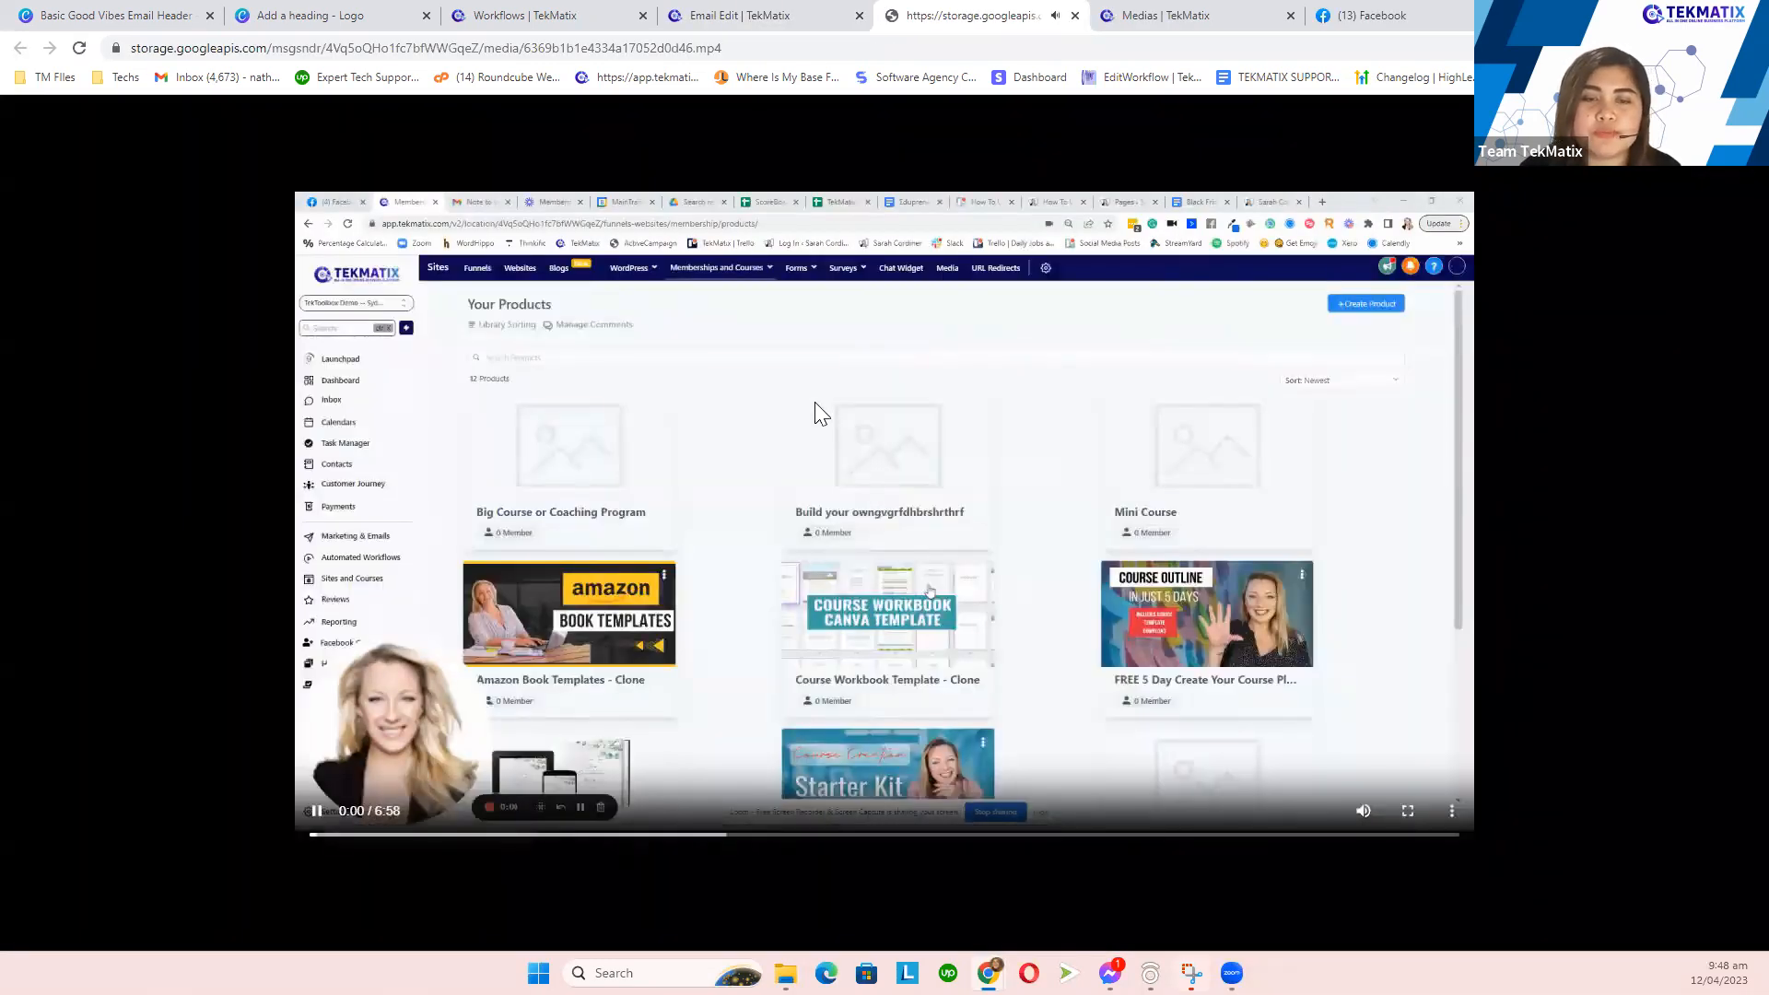
pyautogui.click(814, 402)
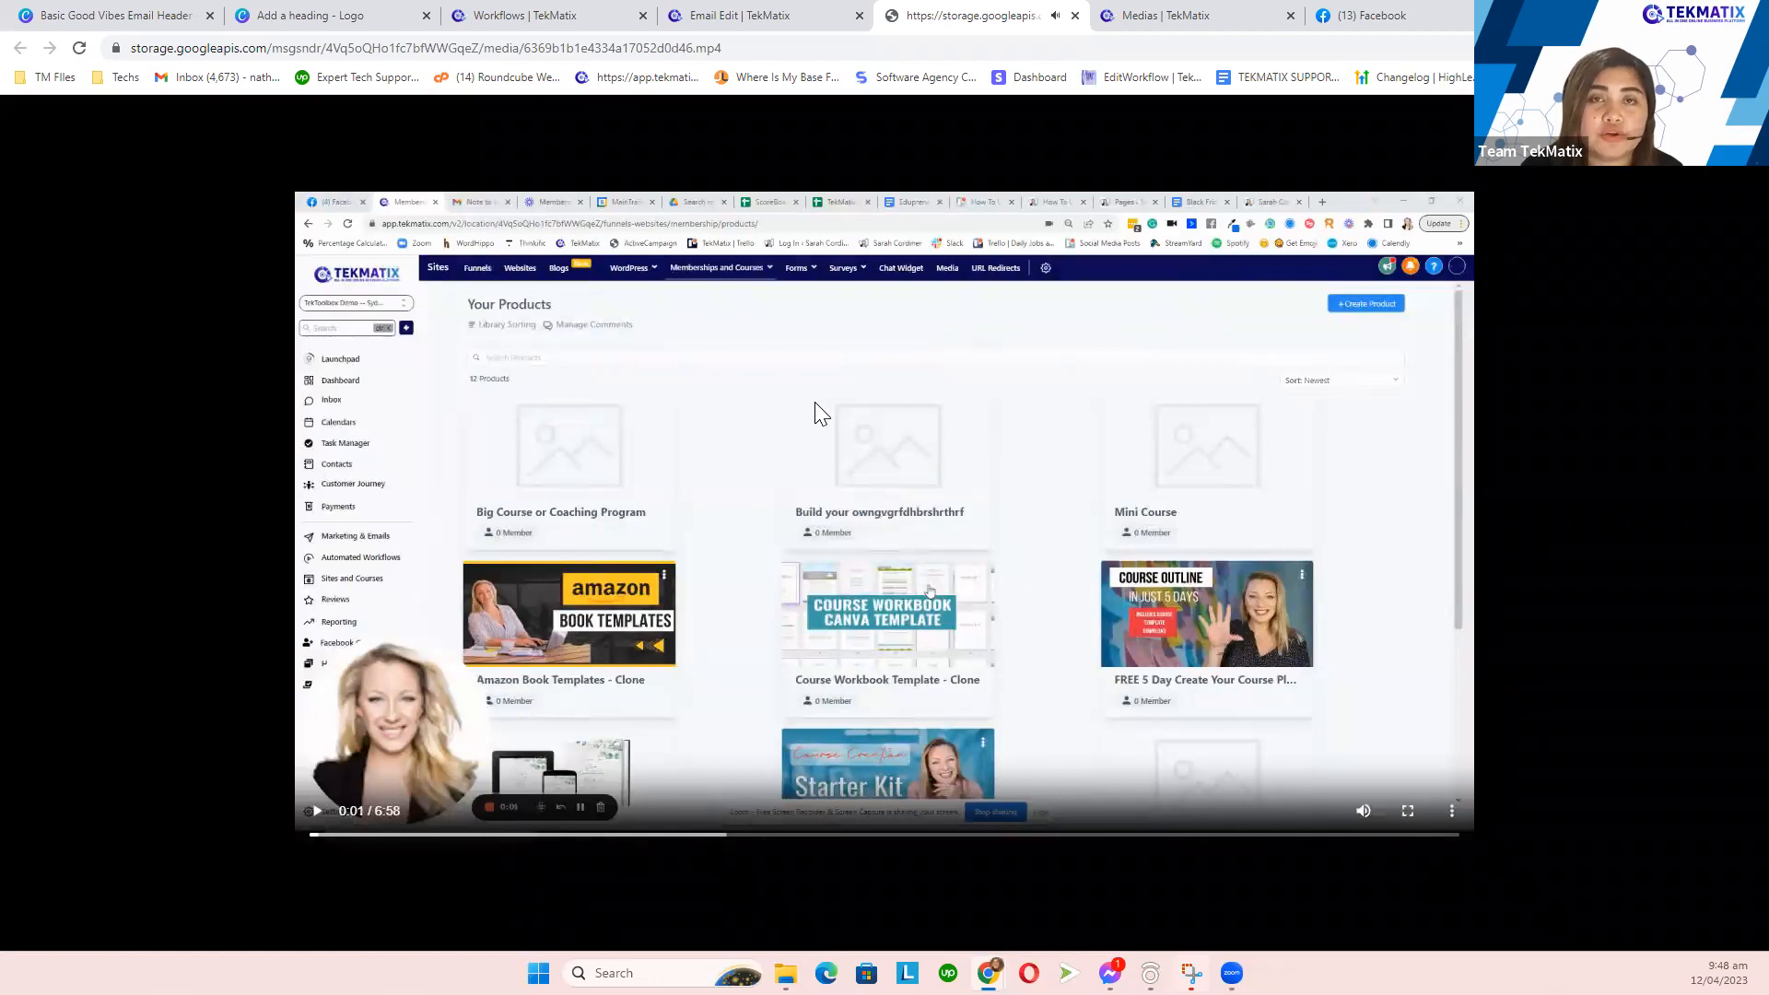
pyautogui.click(1075, 17)
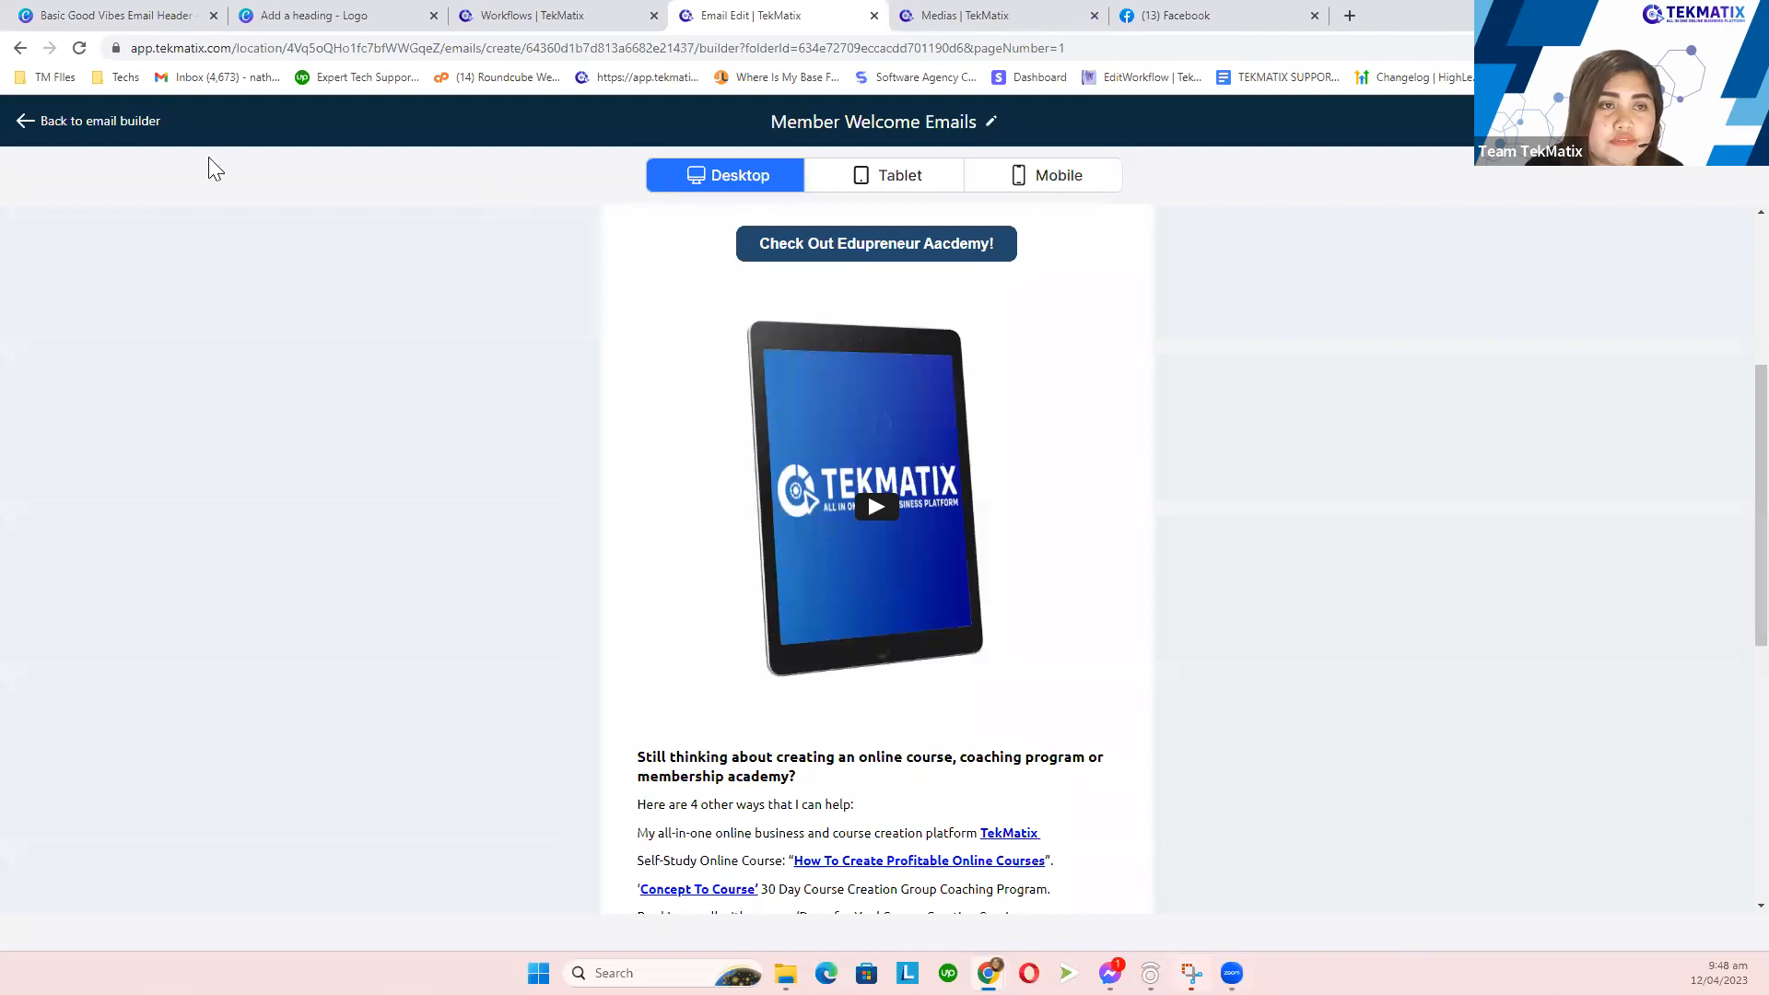
pyautogui.click(127, 124)
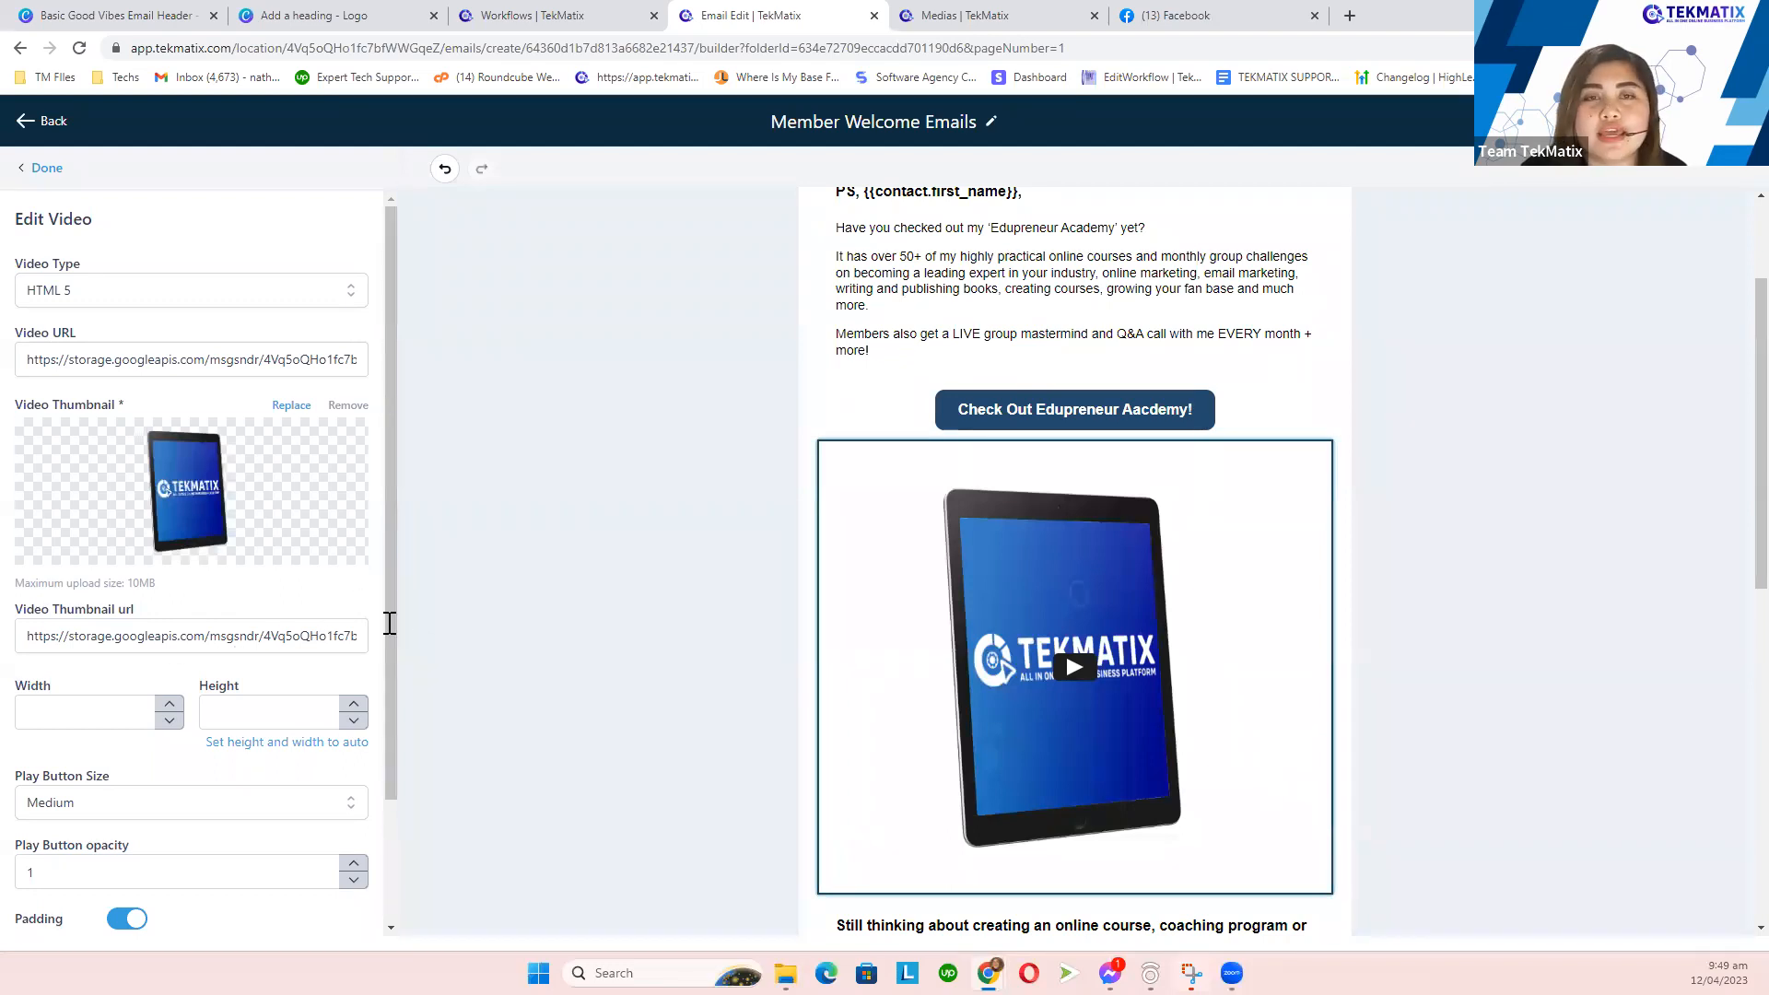
pyautogui.scroll(2, 612, 462)
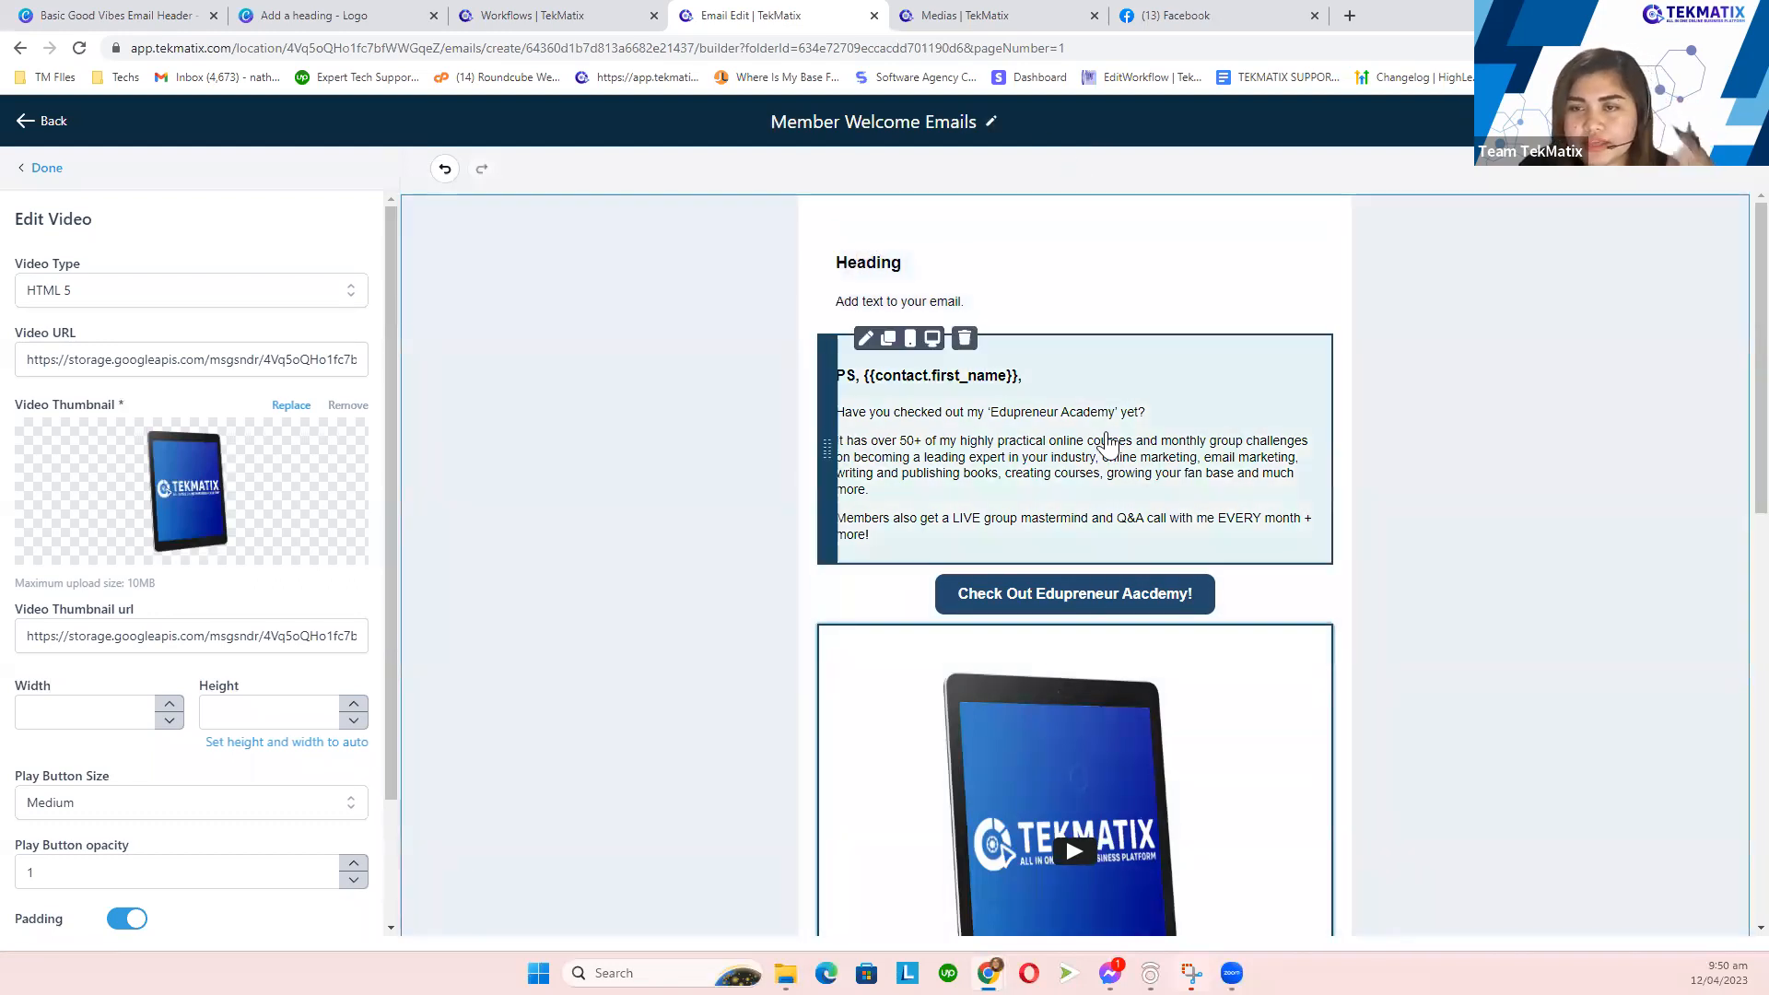
# - Select the footer's social icons row and open the Facebook icon's URL settings
pyautogui.scroll(-15, 1106, 446)
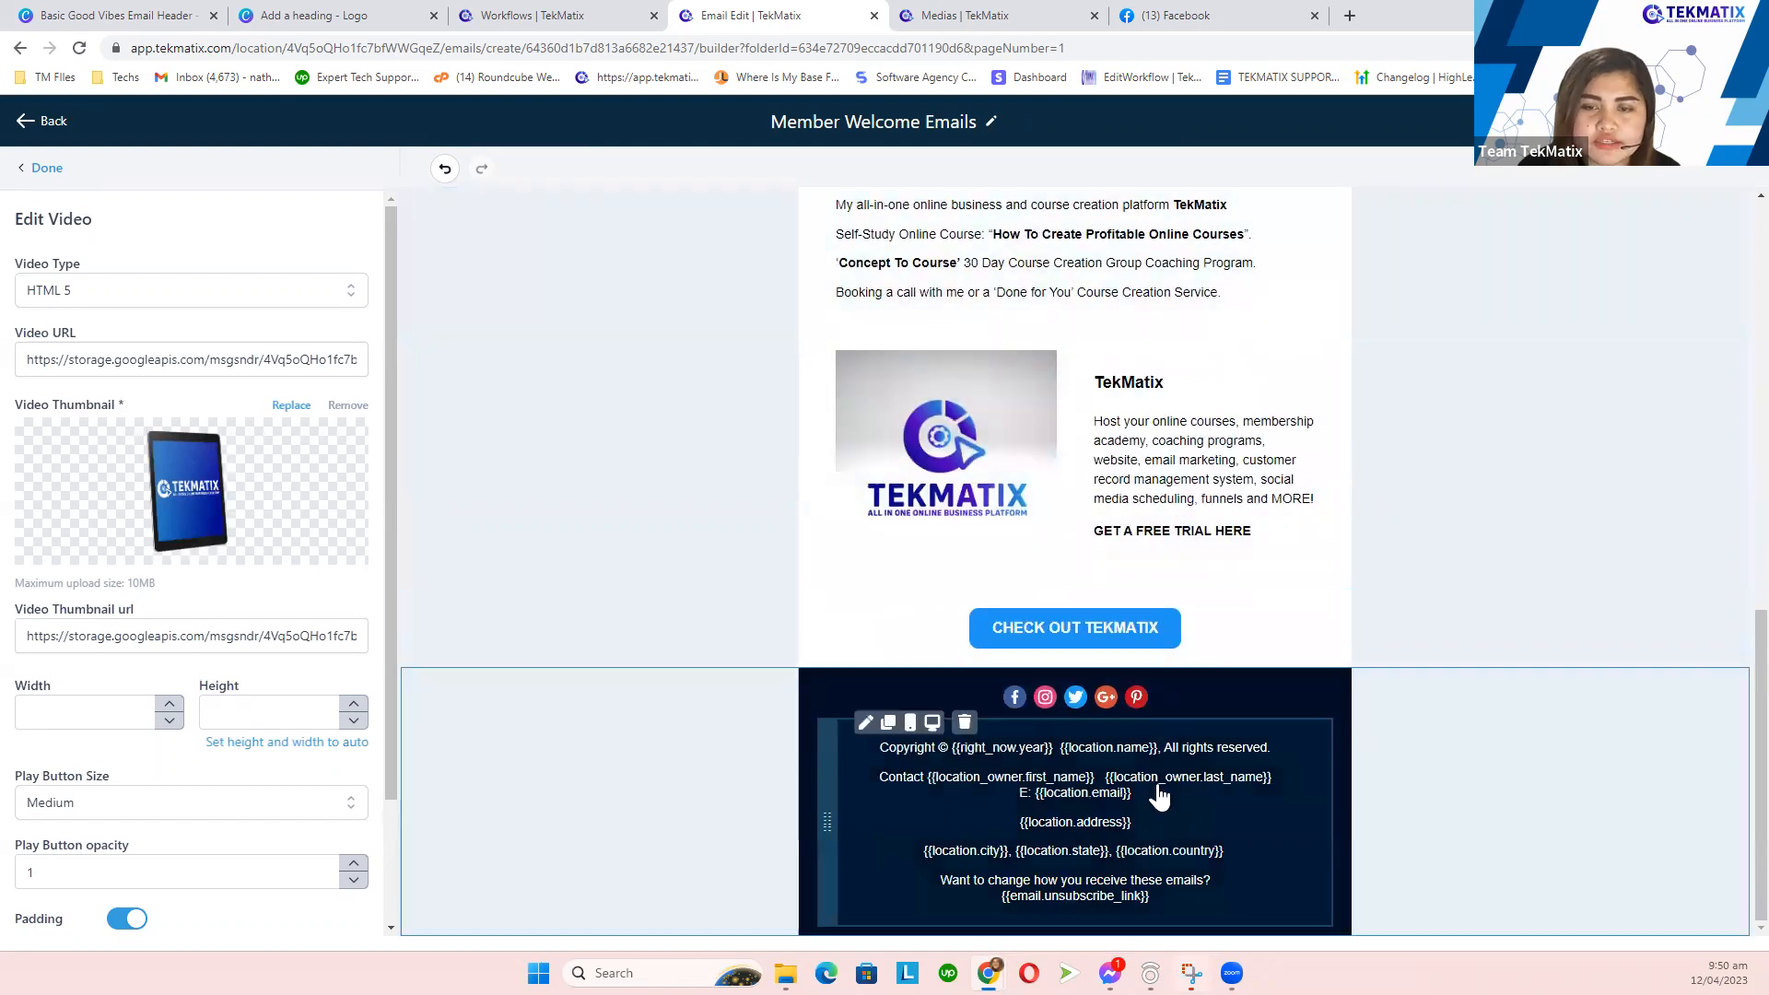
pyautogui.click(1114, 711)
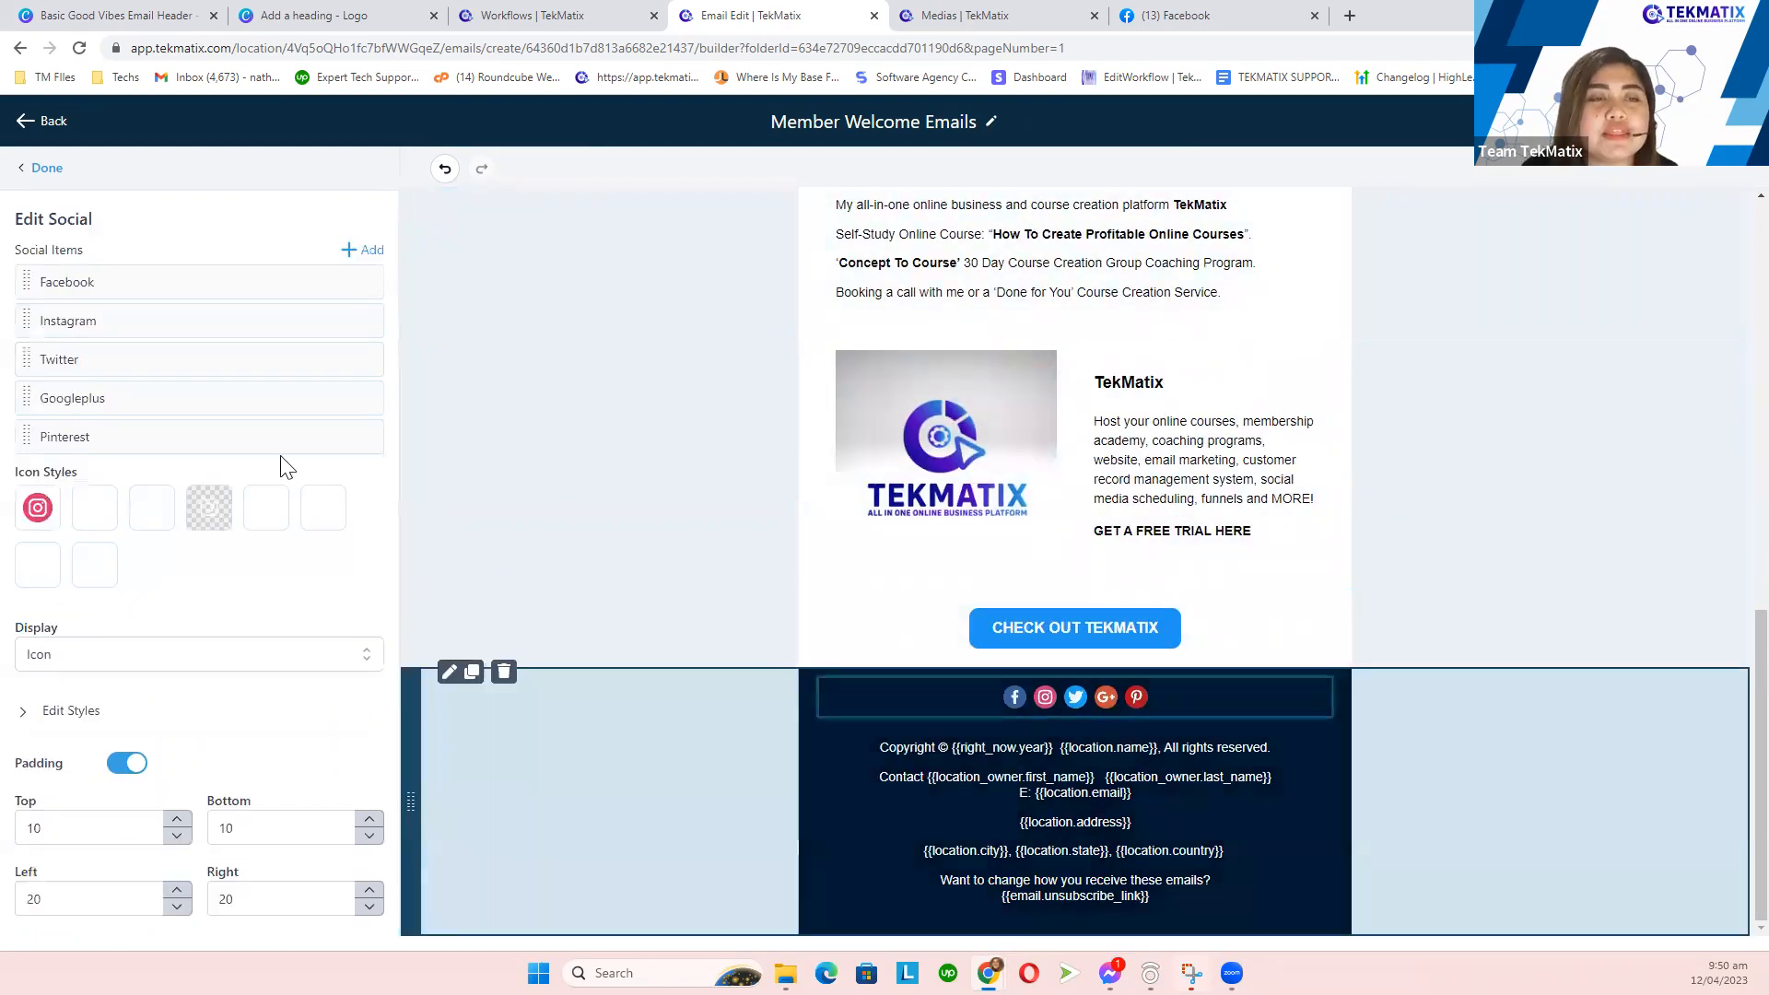
pyautogui.click(1040, 709)
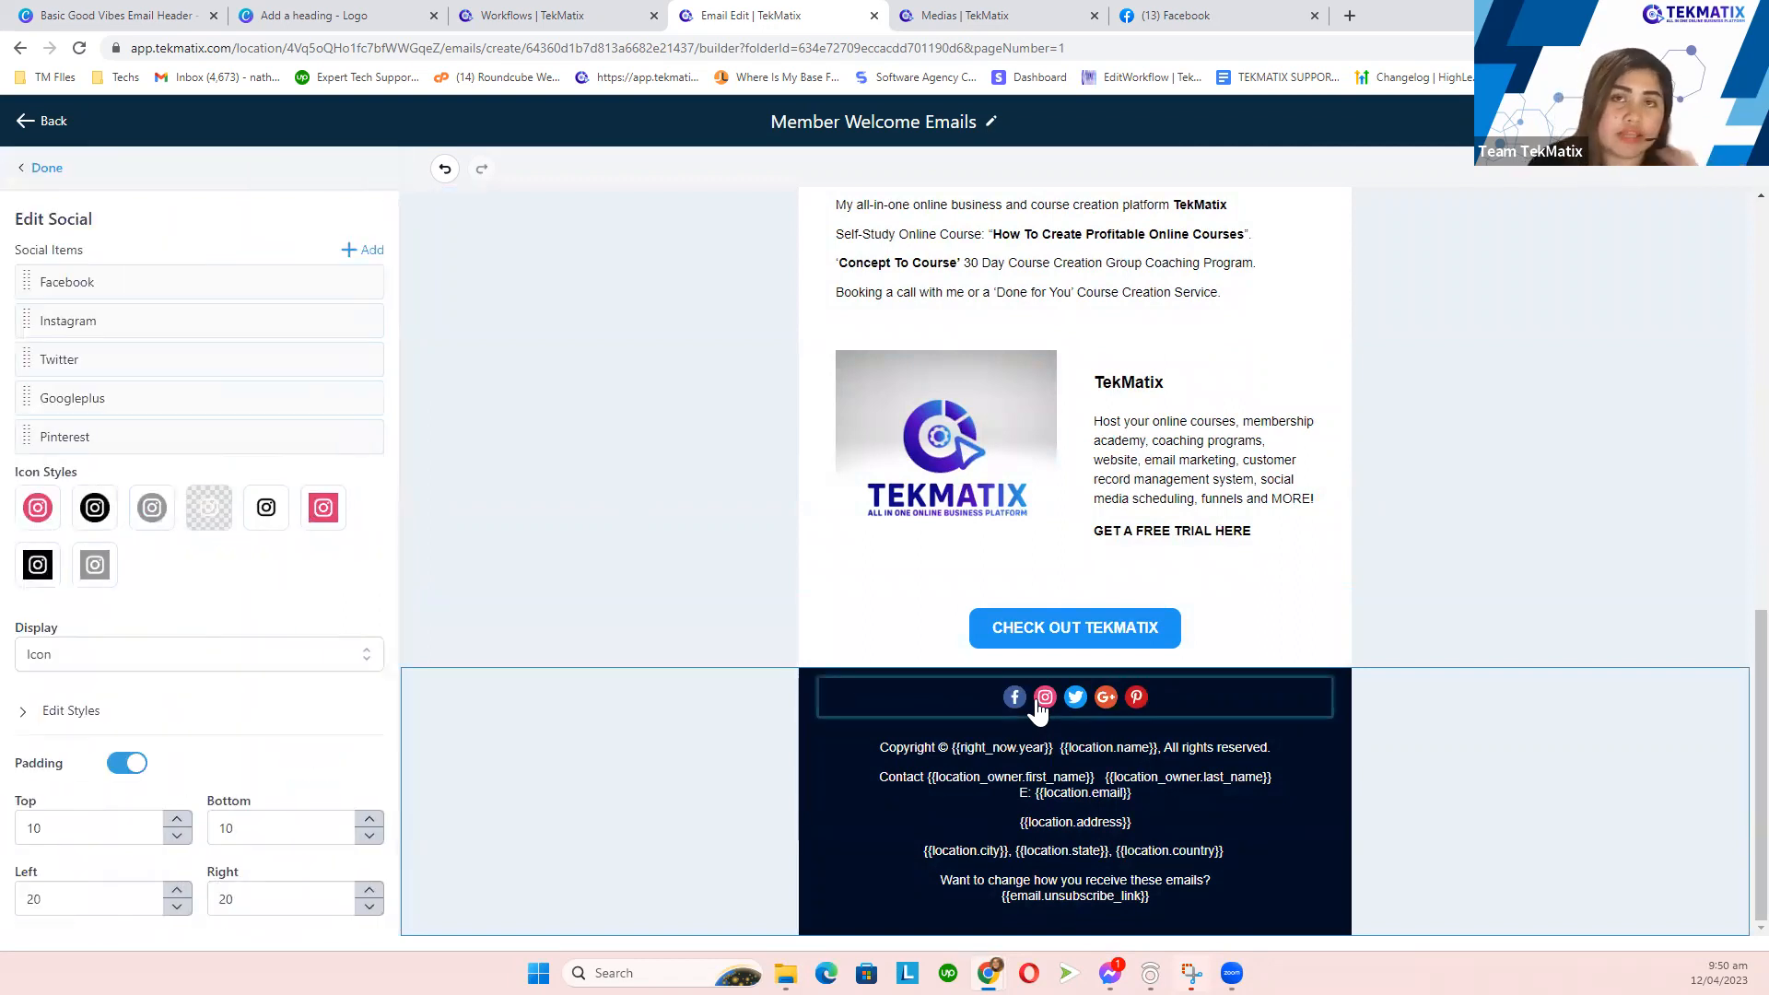
pyautogui.click(1051, 706)
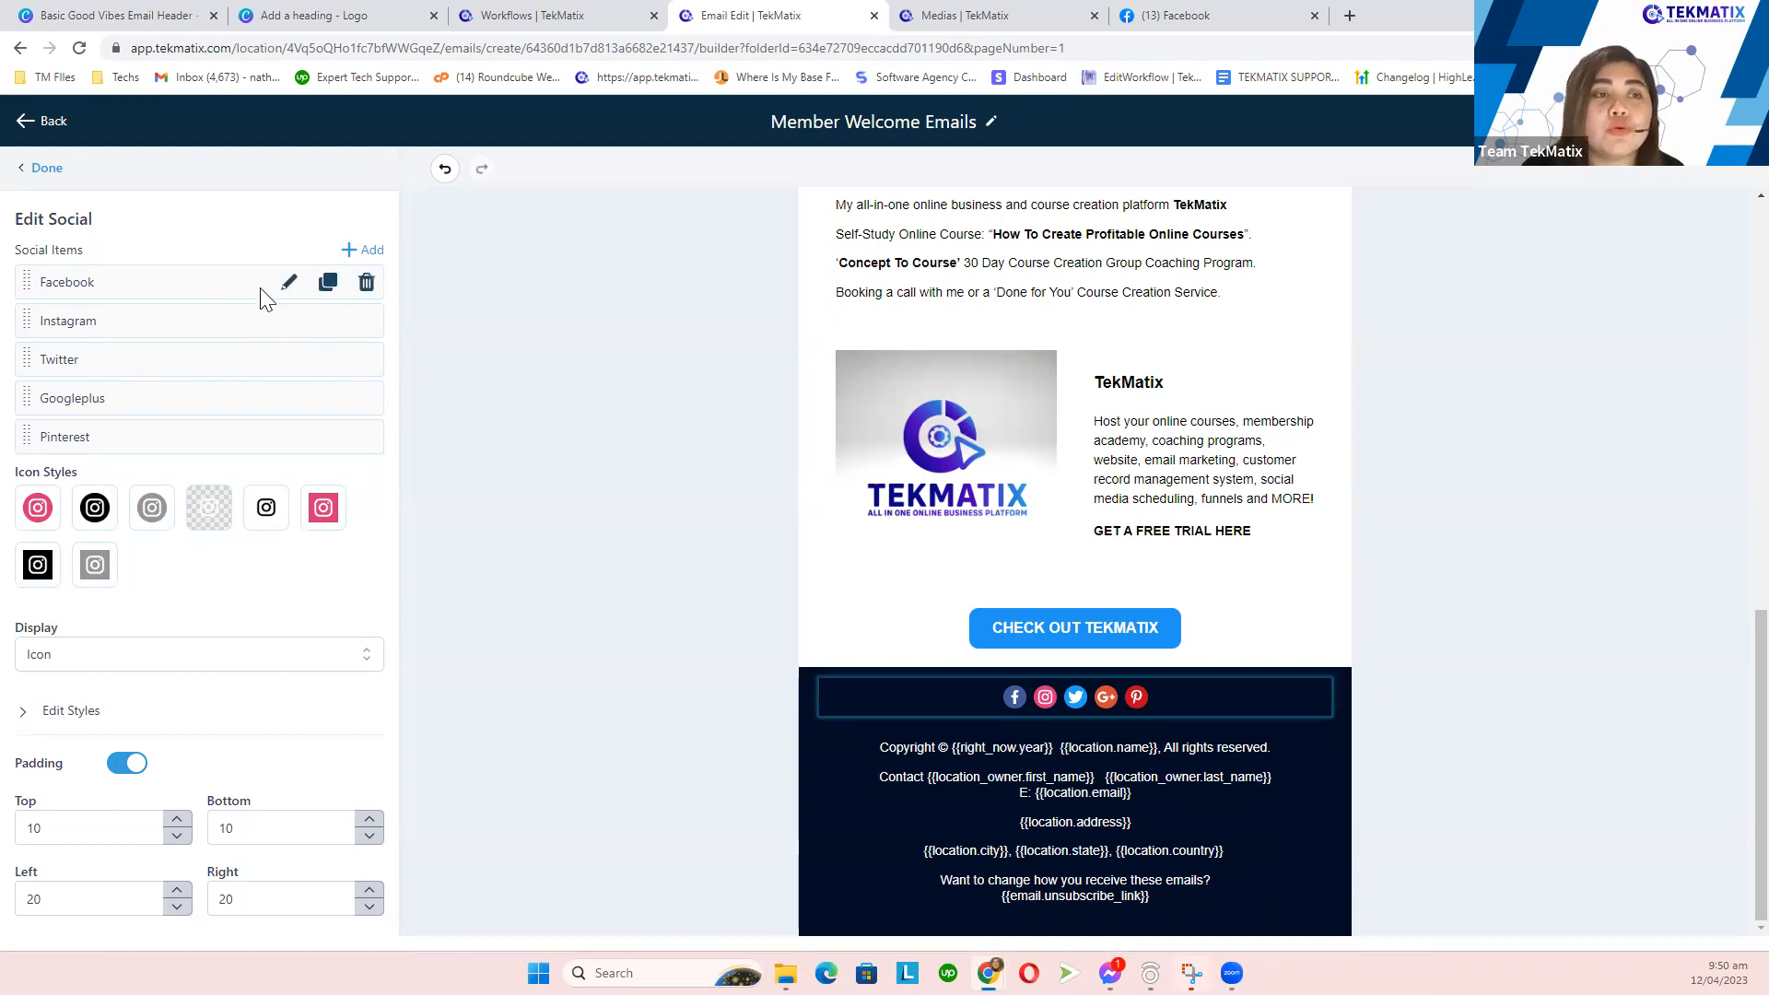
pyautogui.click(288, 290)
pyautogui.click(106, 364)
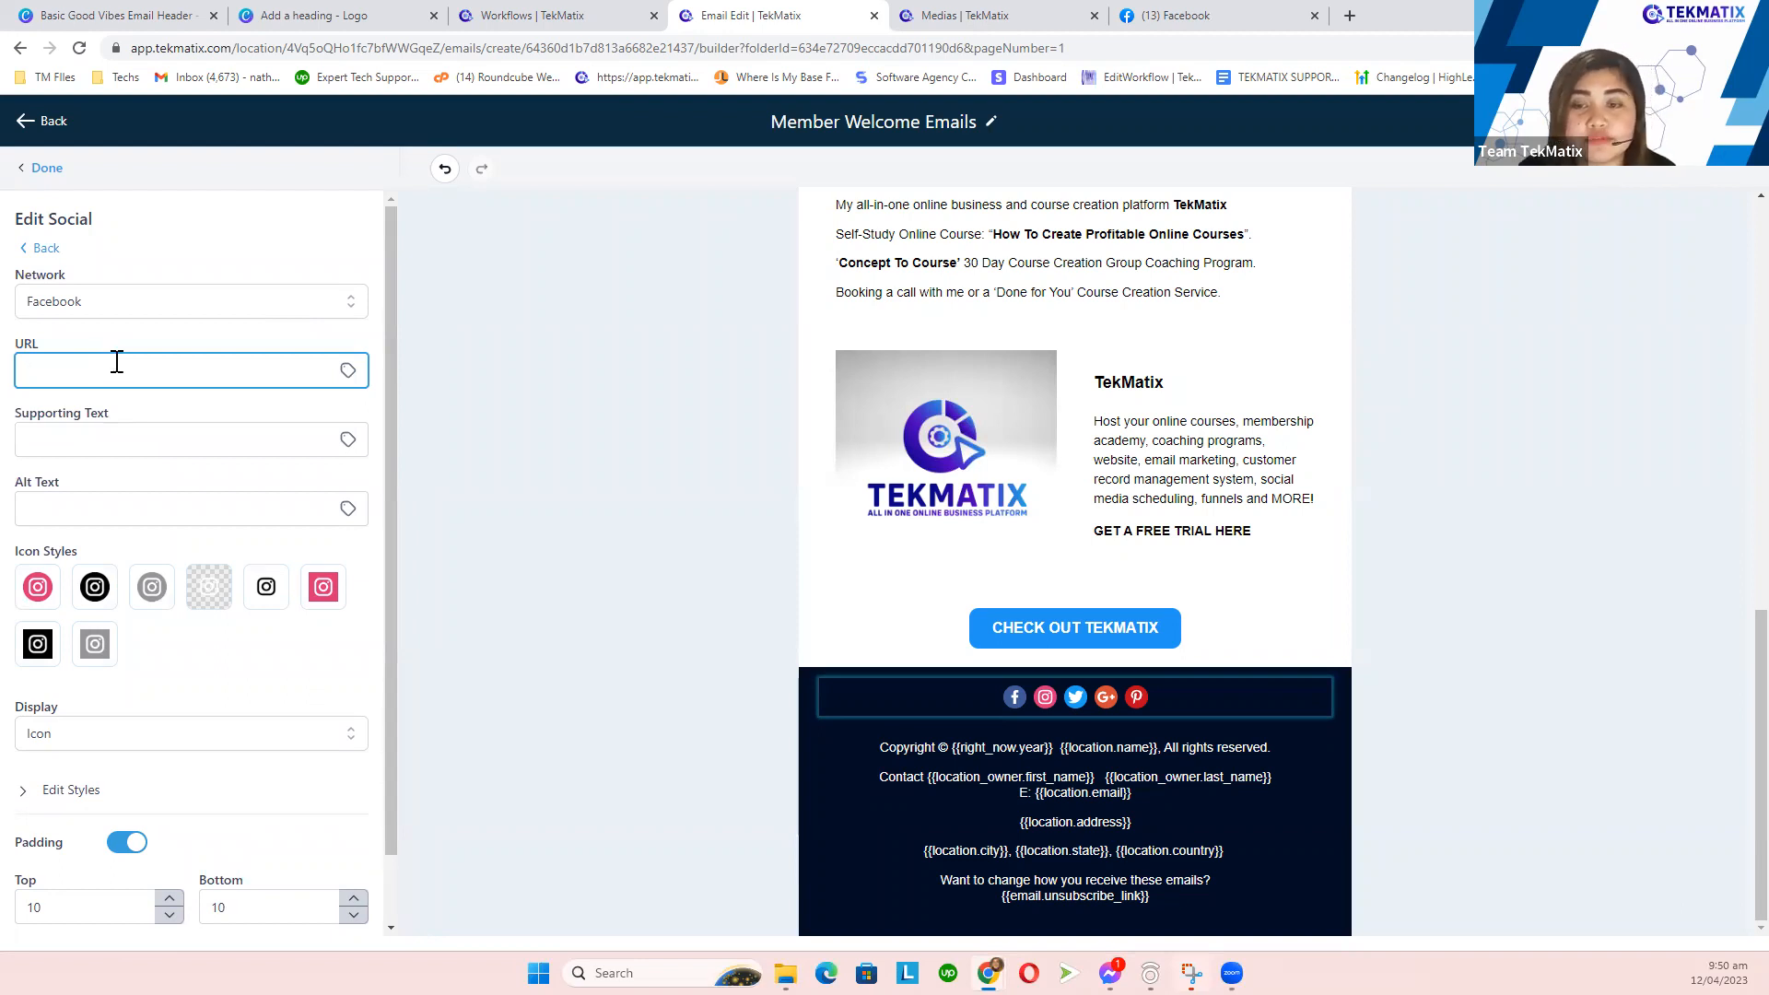
# - Add then delete a three-column row, and delete the blank row above the Heading
pyautogui.click(43, 171)
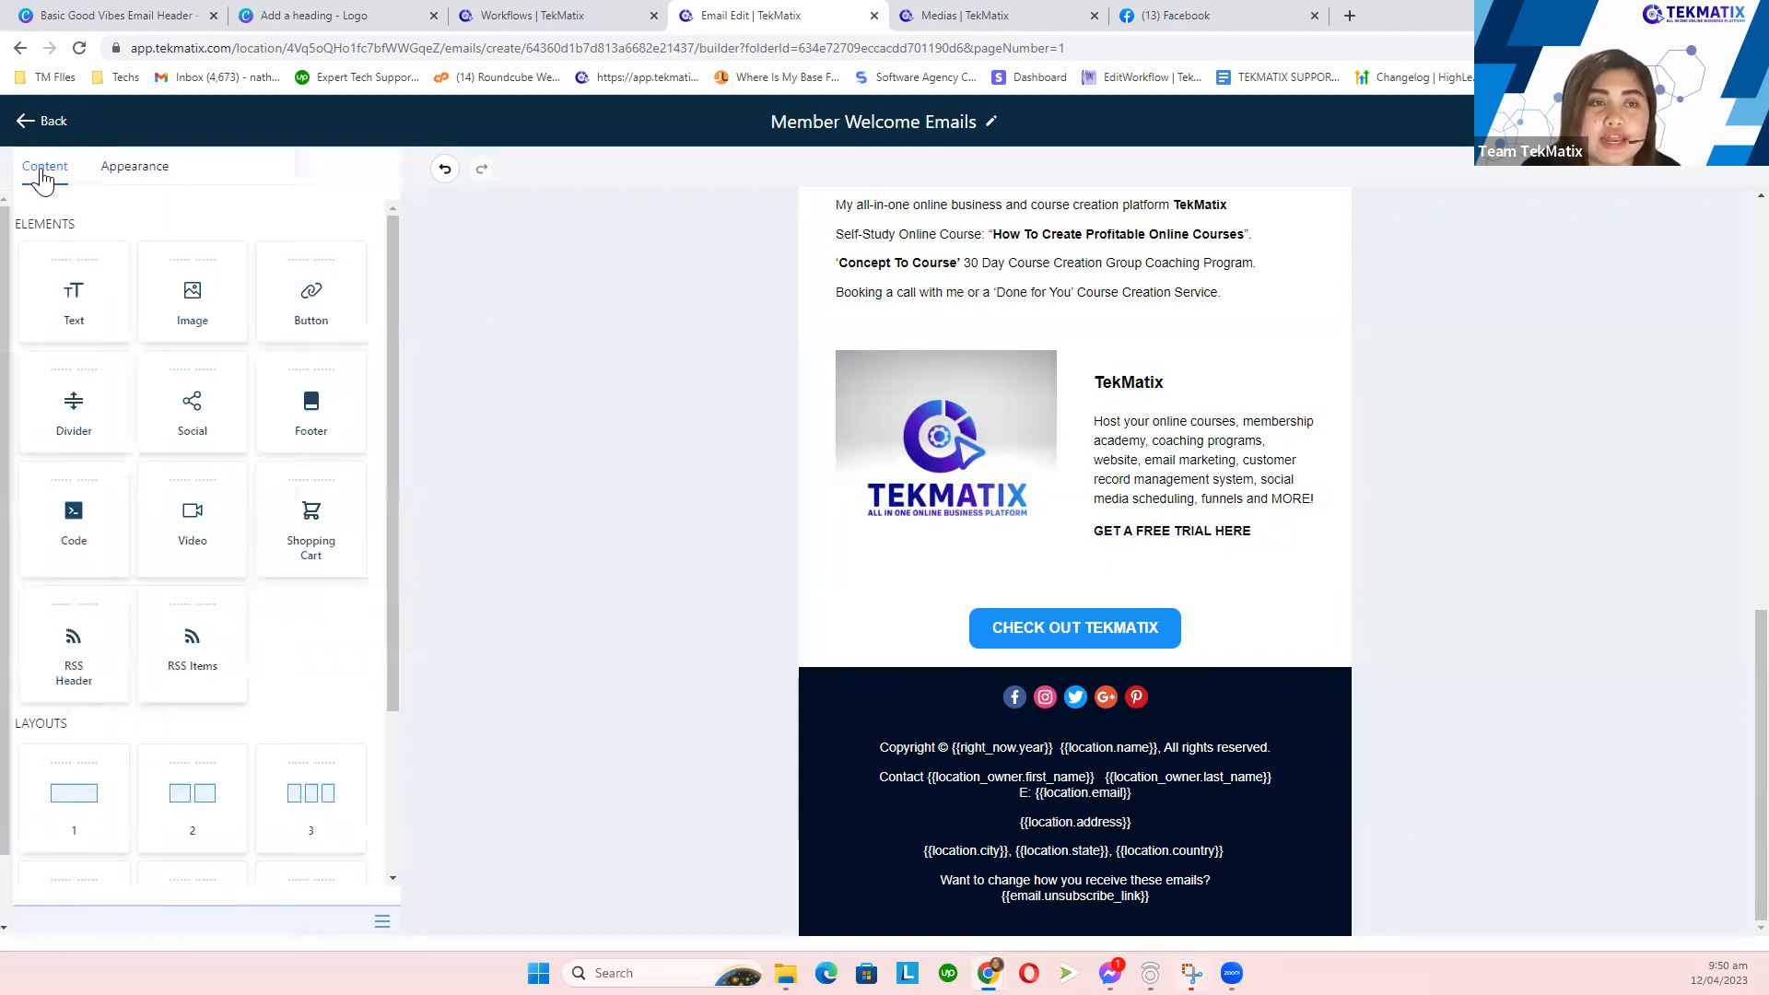
pyautogui.scroll(-3, 267, 580)
pyautogui.moveTo(89, 512); pyautogui.dragTo(13, 509)
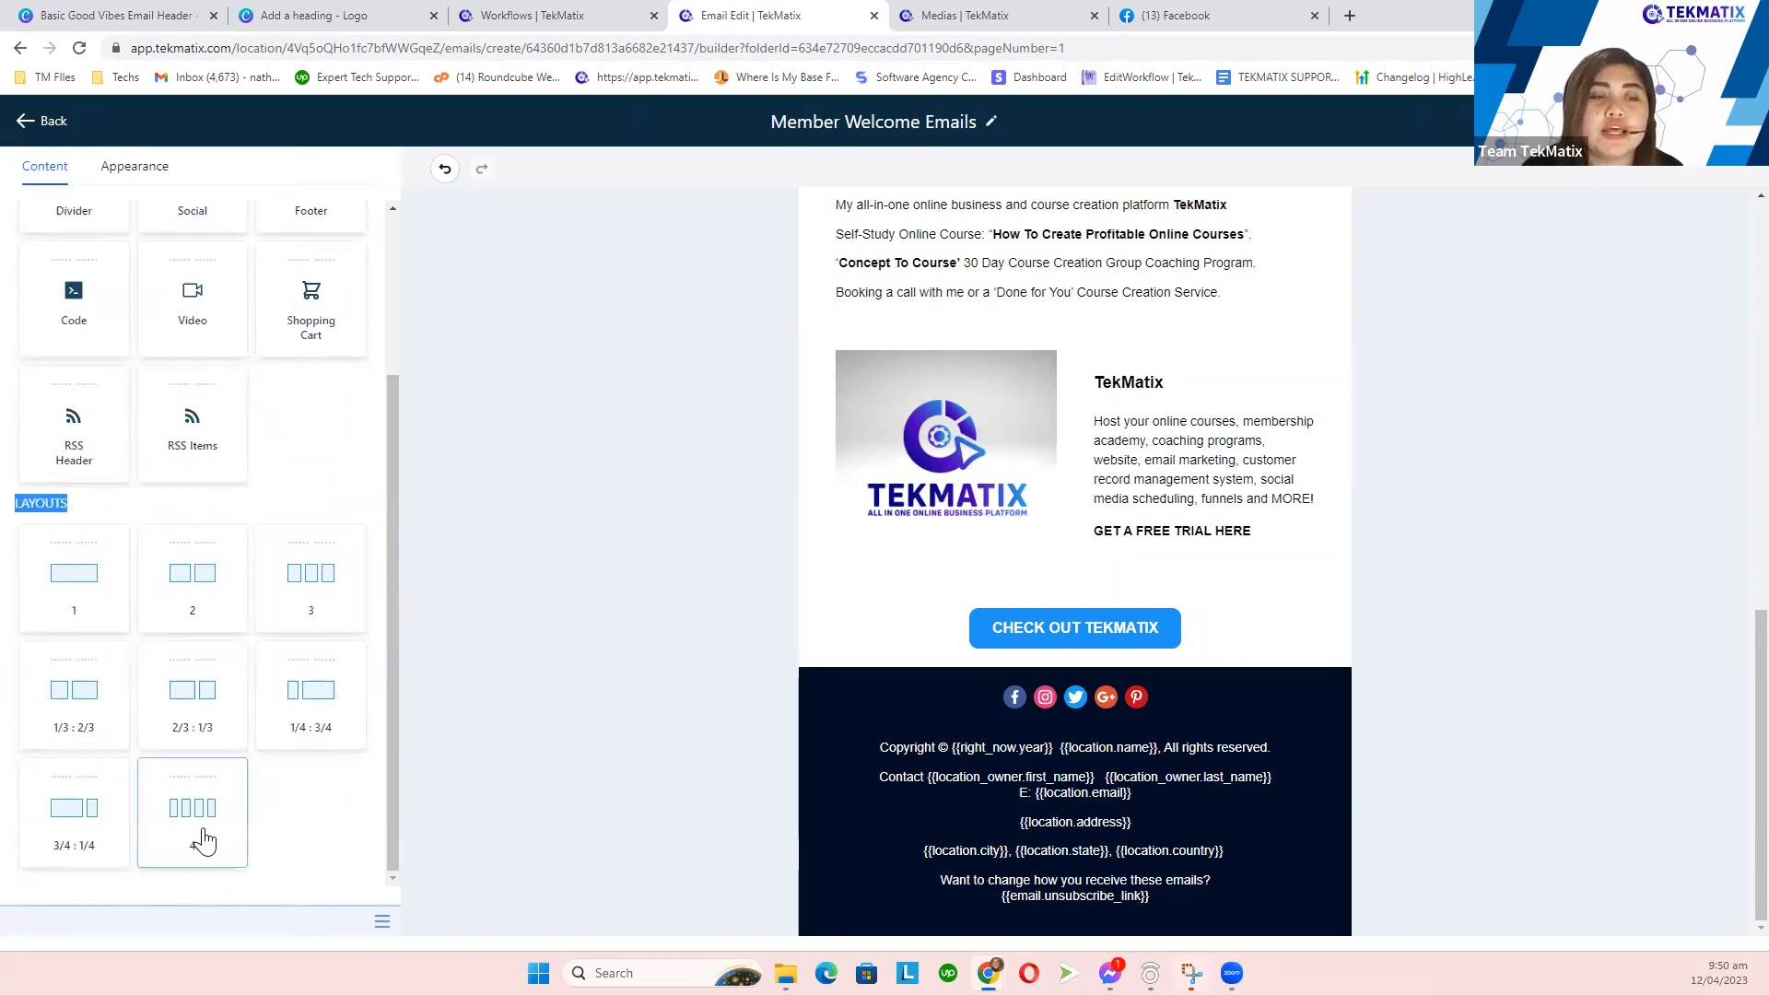
pyautogui.moveTo(297, 616); pyautogui.dragTo(913, 592)
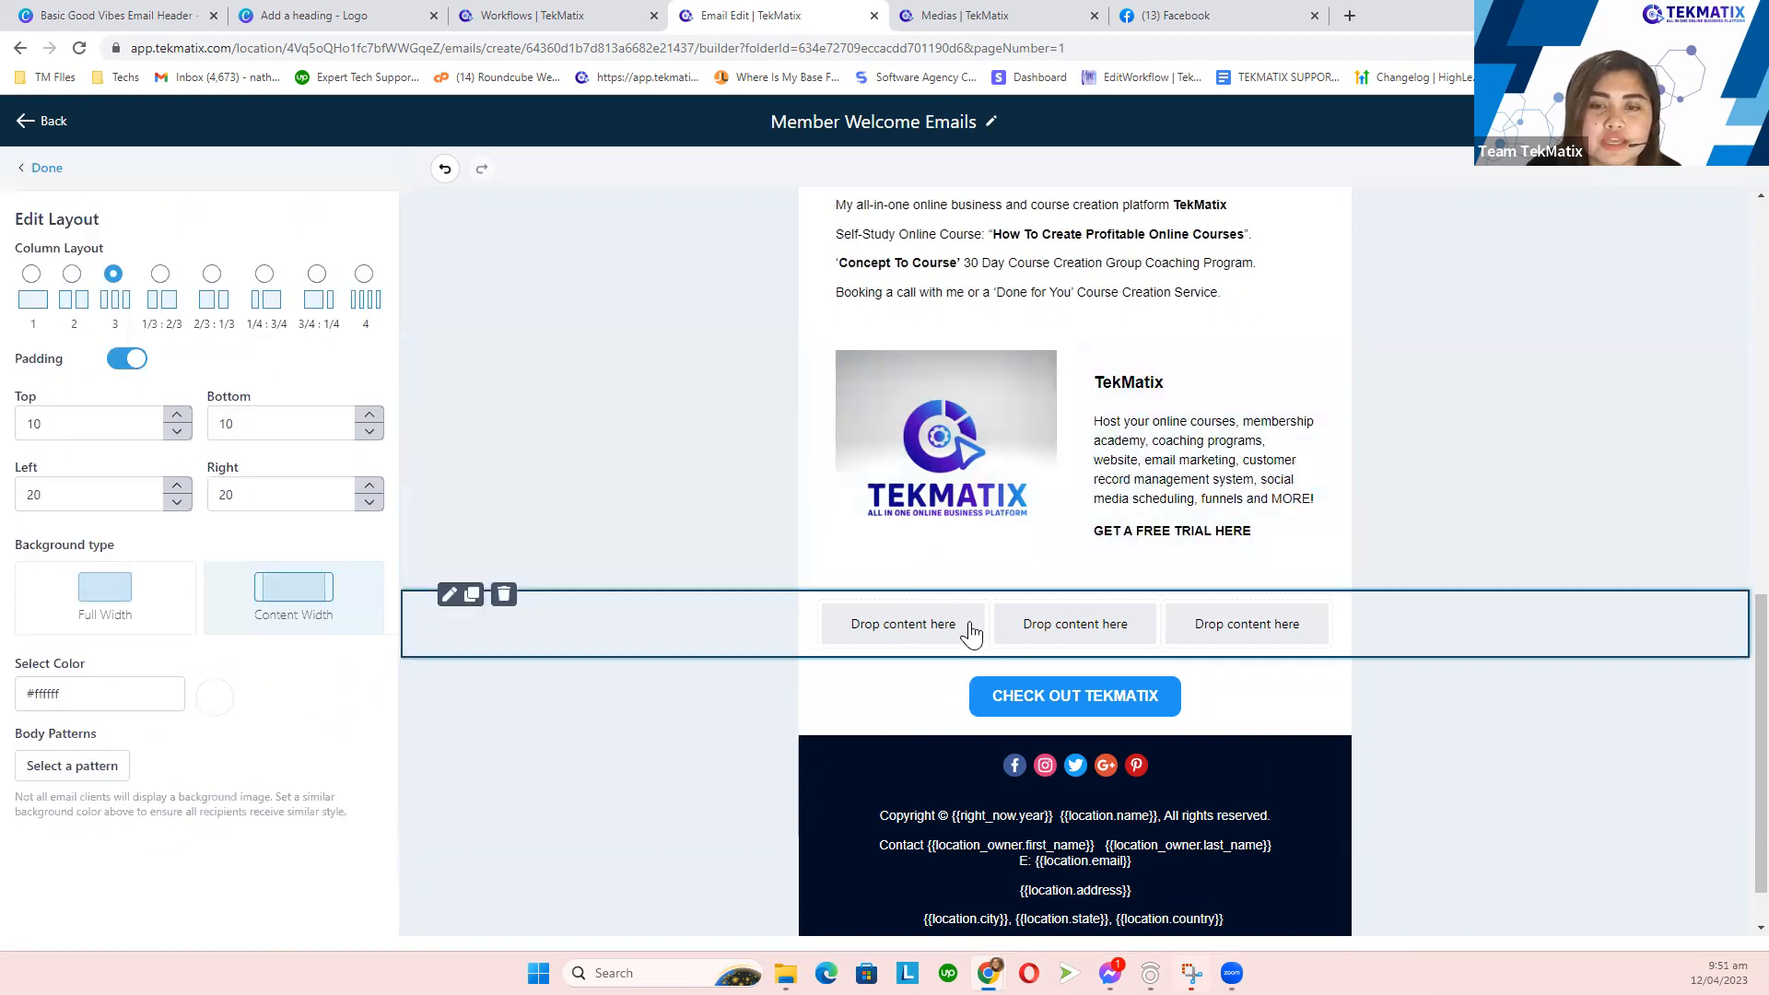
pyautogui.click(505, 597)
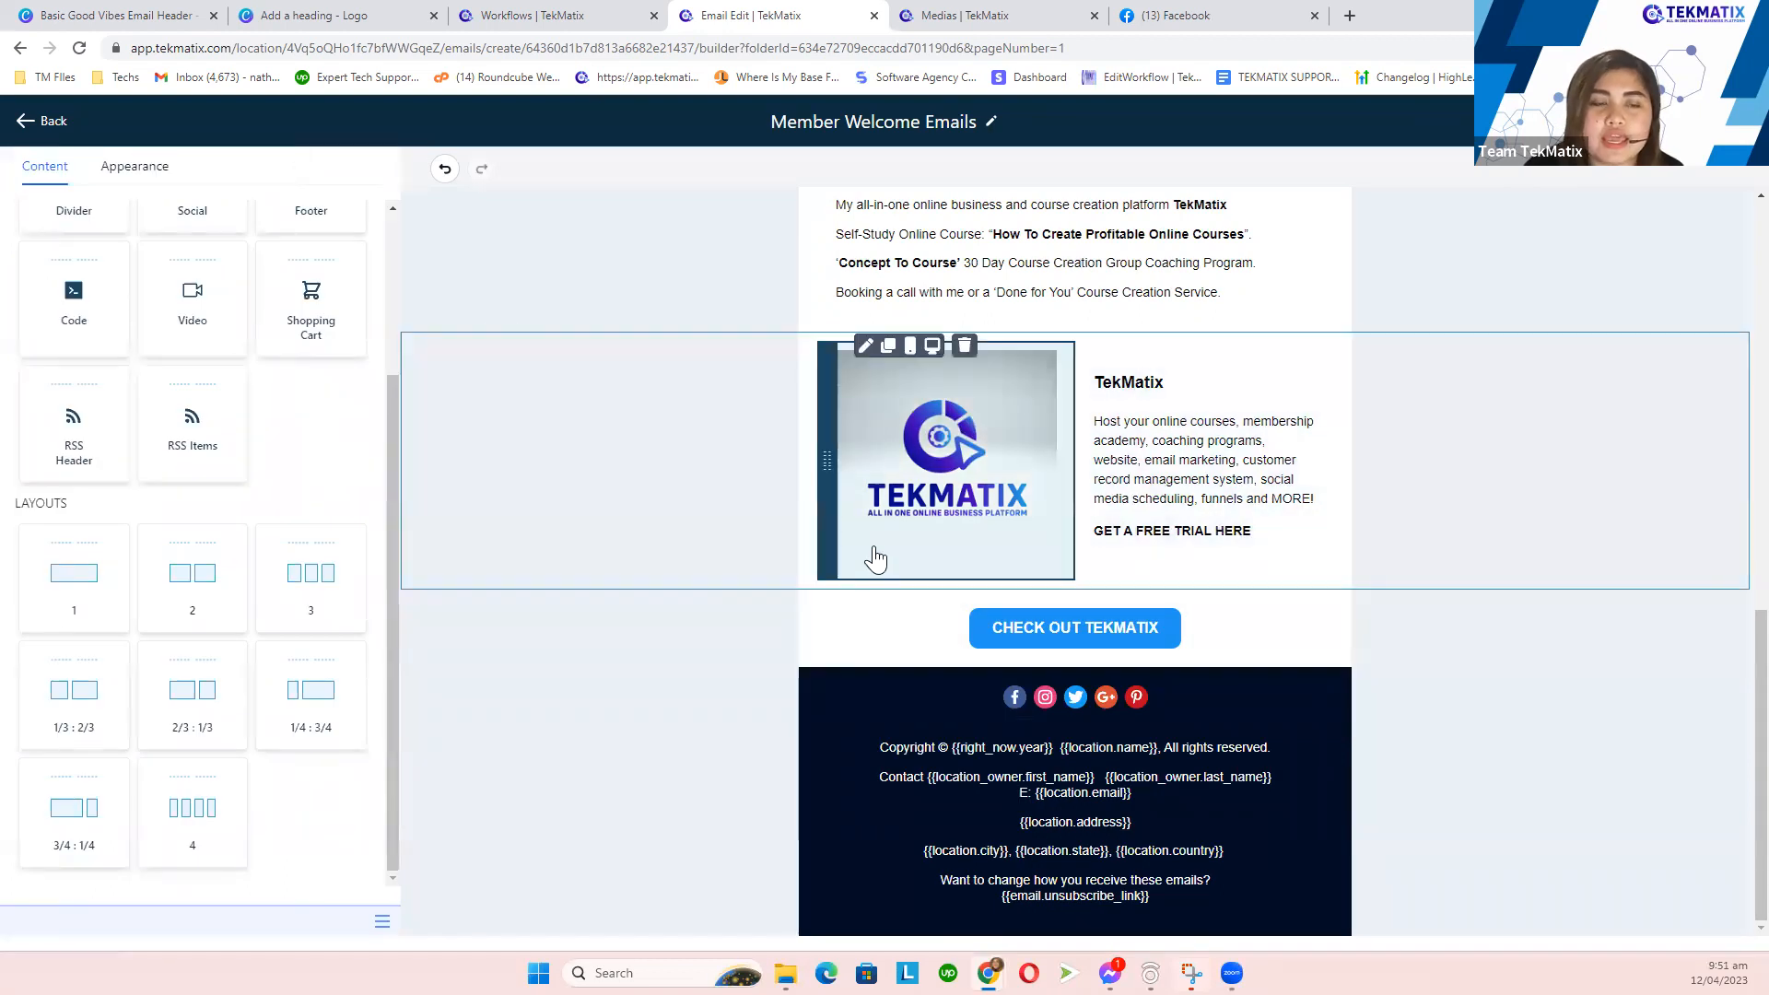
pyautogui.scroll(10, 880, 557)
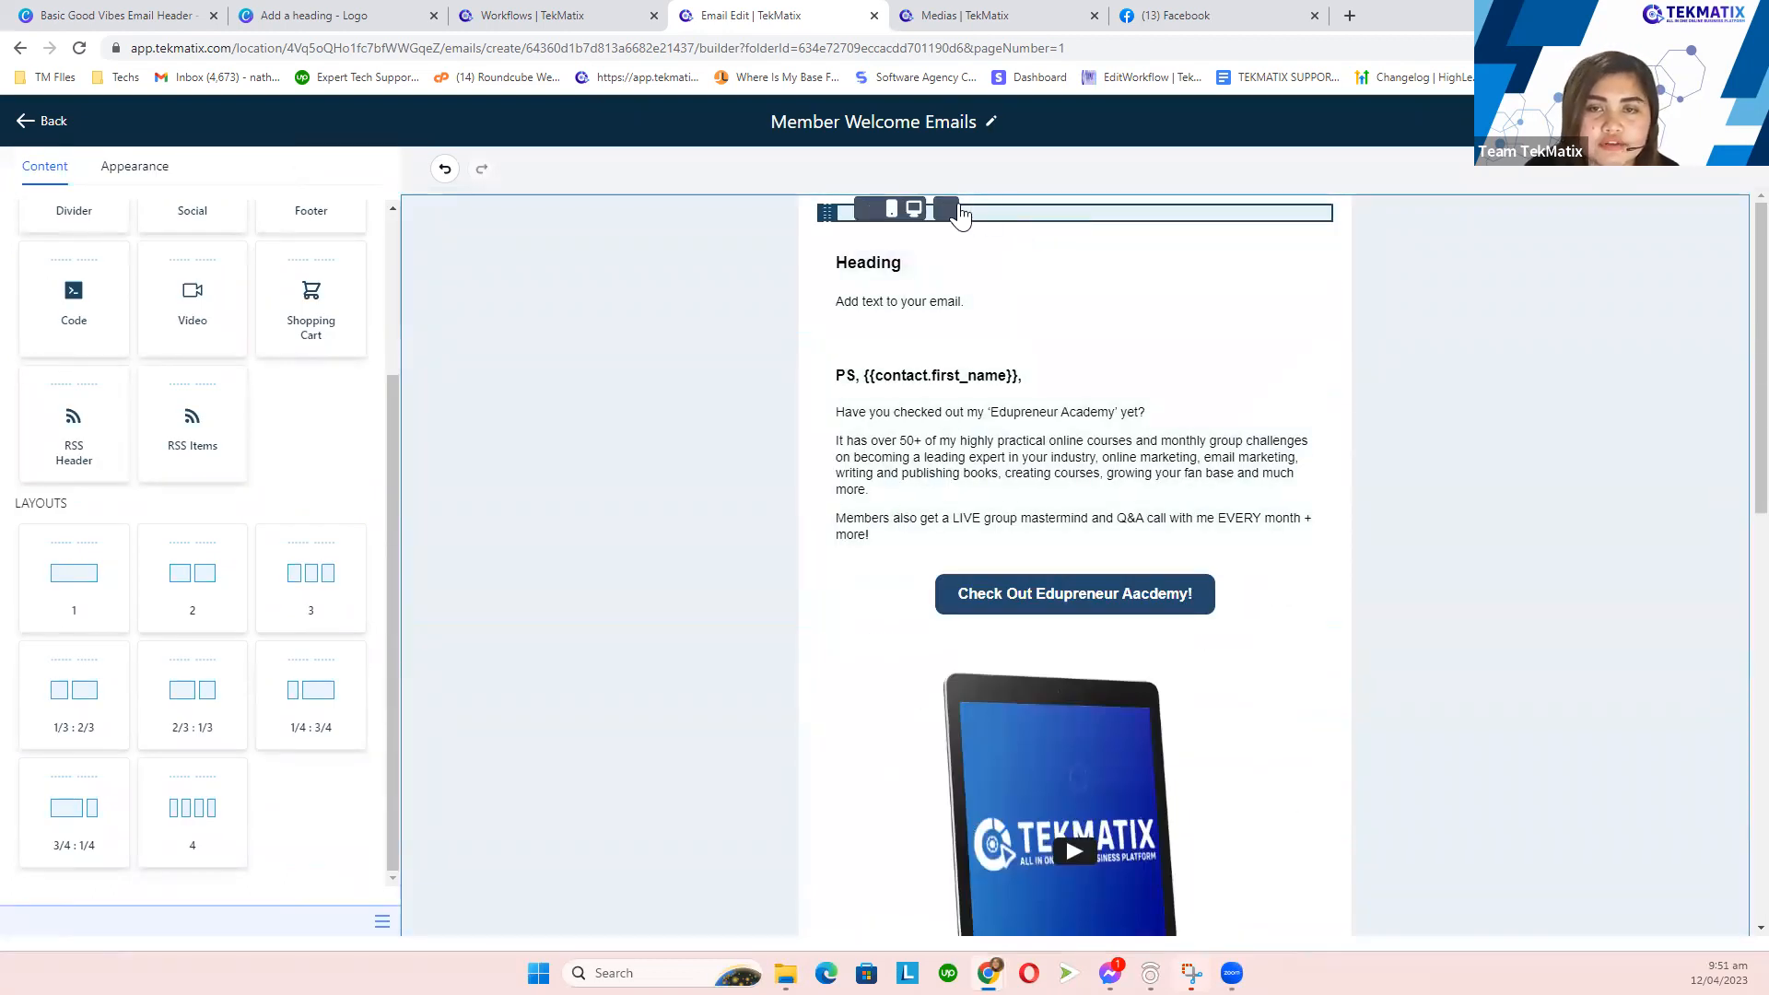
pyautogui.click(964, 208)
pyautogui.scroll(3, 230, 461)
# - Place an Image block above the Heading and switch to Canva's 'Basic Good Vibes Email Header'
pyautogui.moveTo(190, 322); pyautogui.dragTo(910, 265)
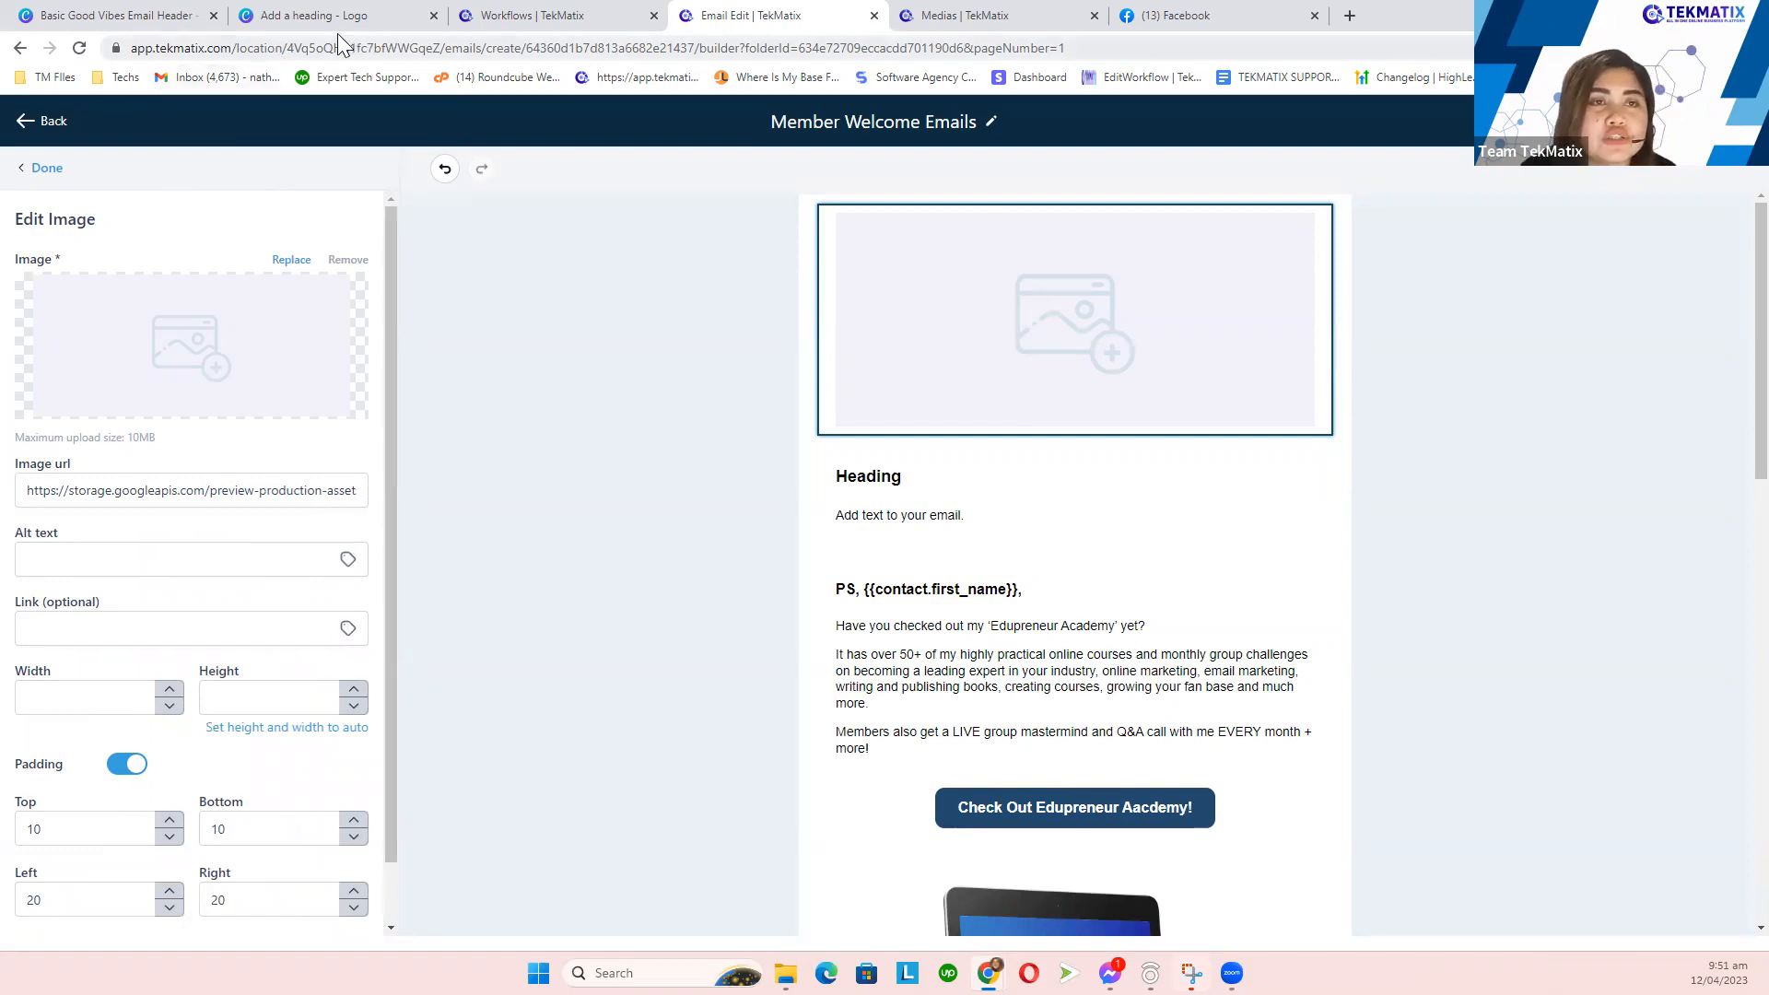
pyautogui.click(155, 23)
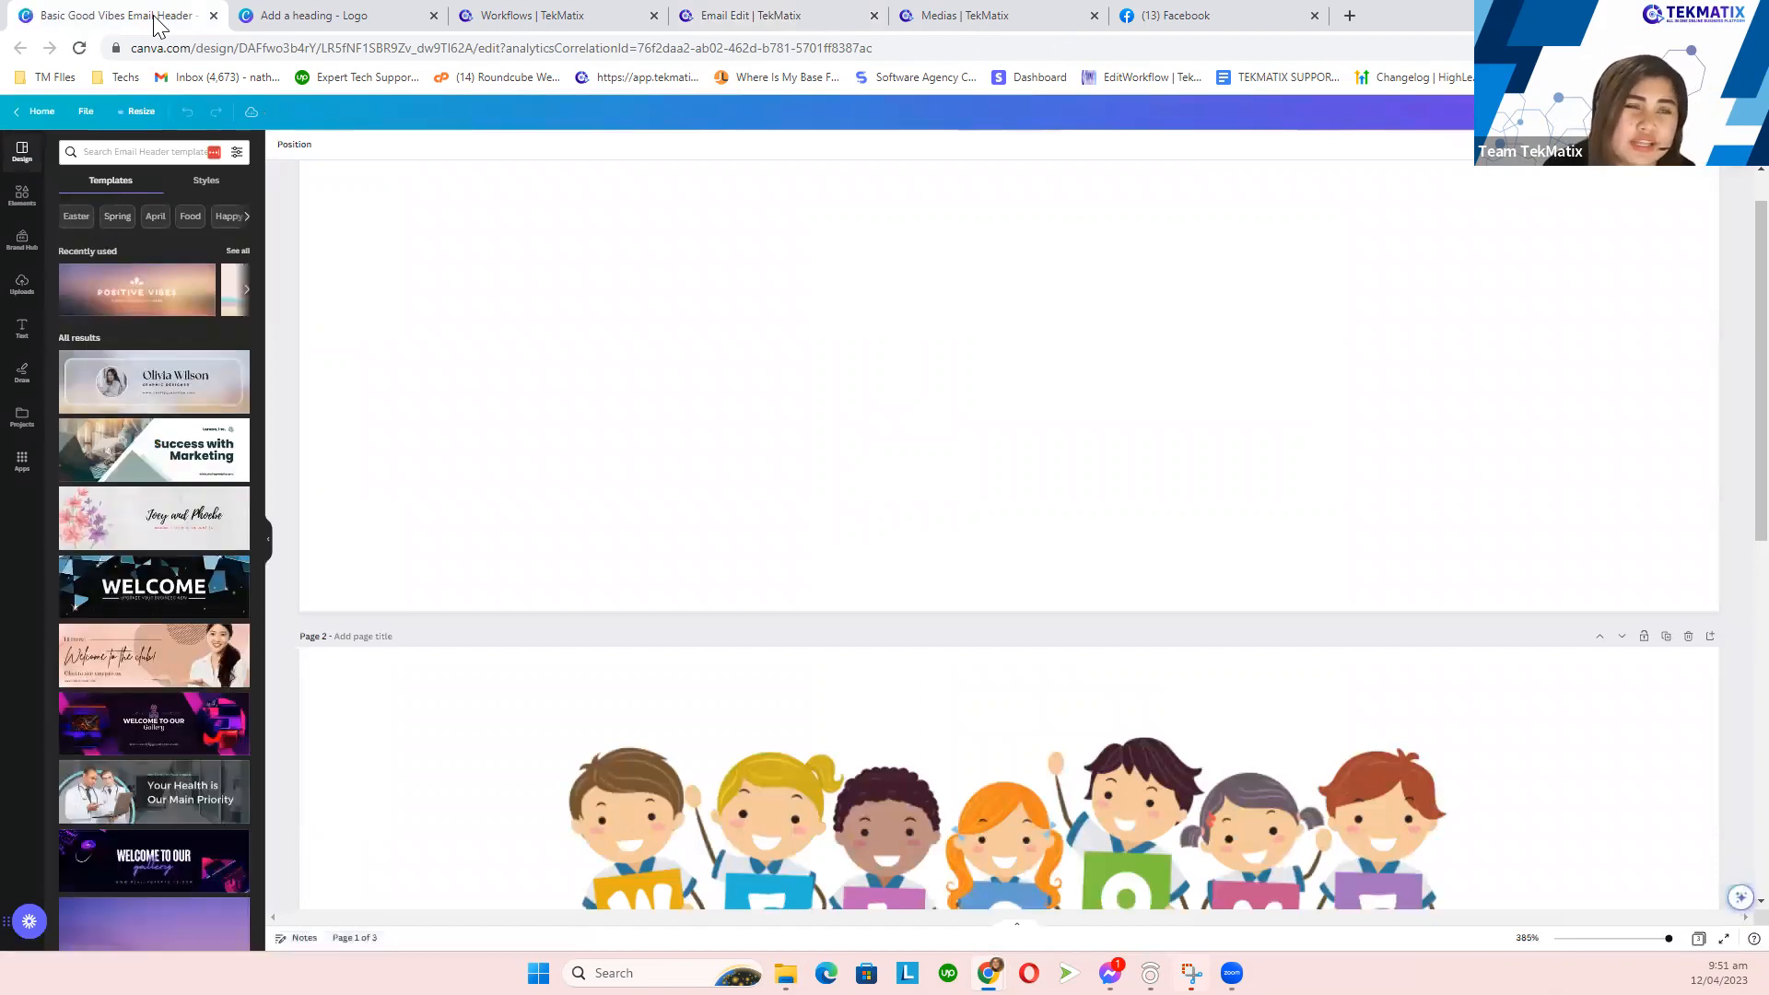
# - Look over the Canva design's pages and its Resize size options
pyautogui.scroll(1, 444, 322)
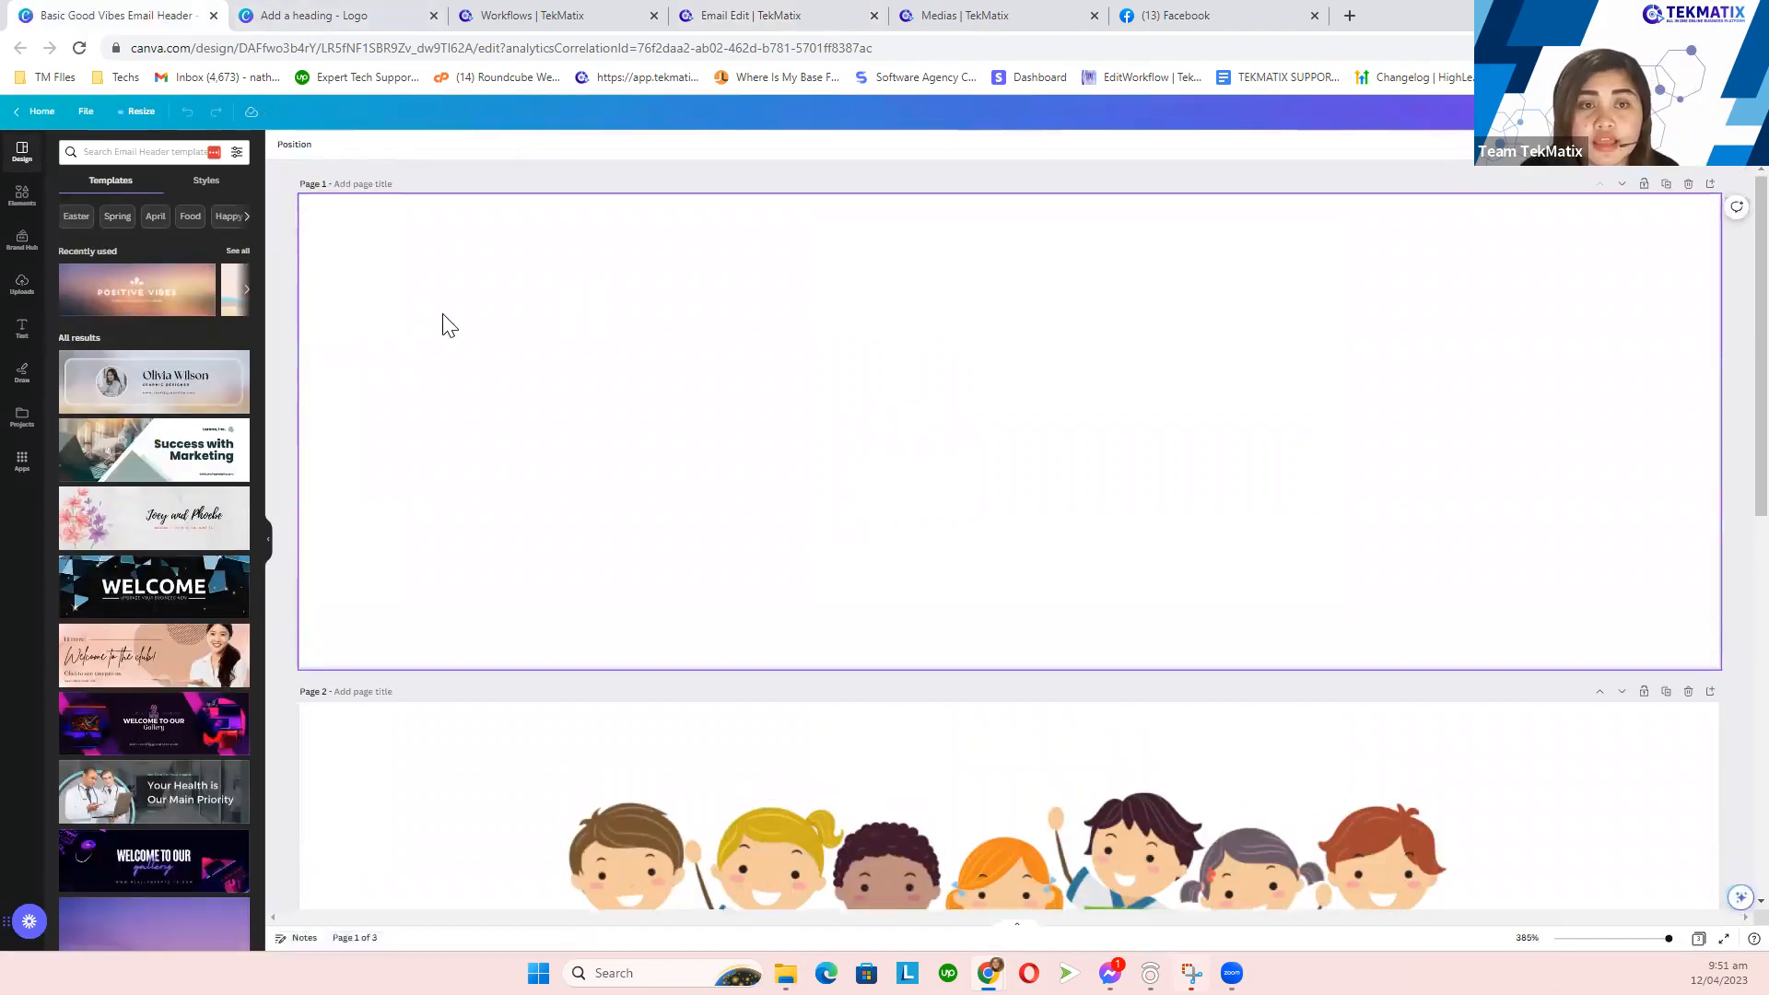
pyautogui.scroll(-9, 783, 594)
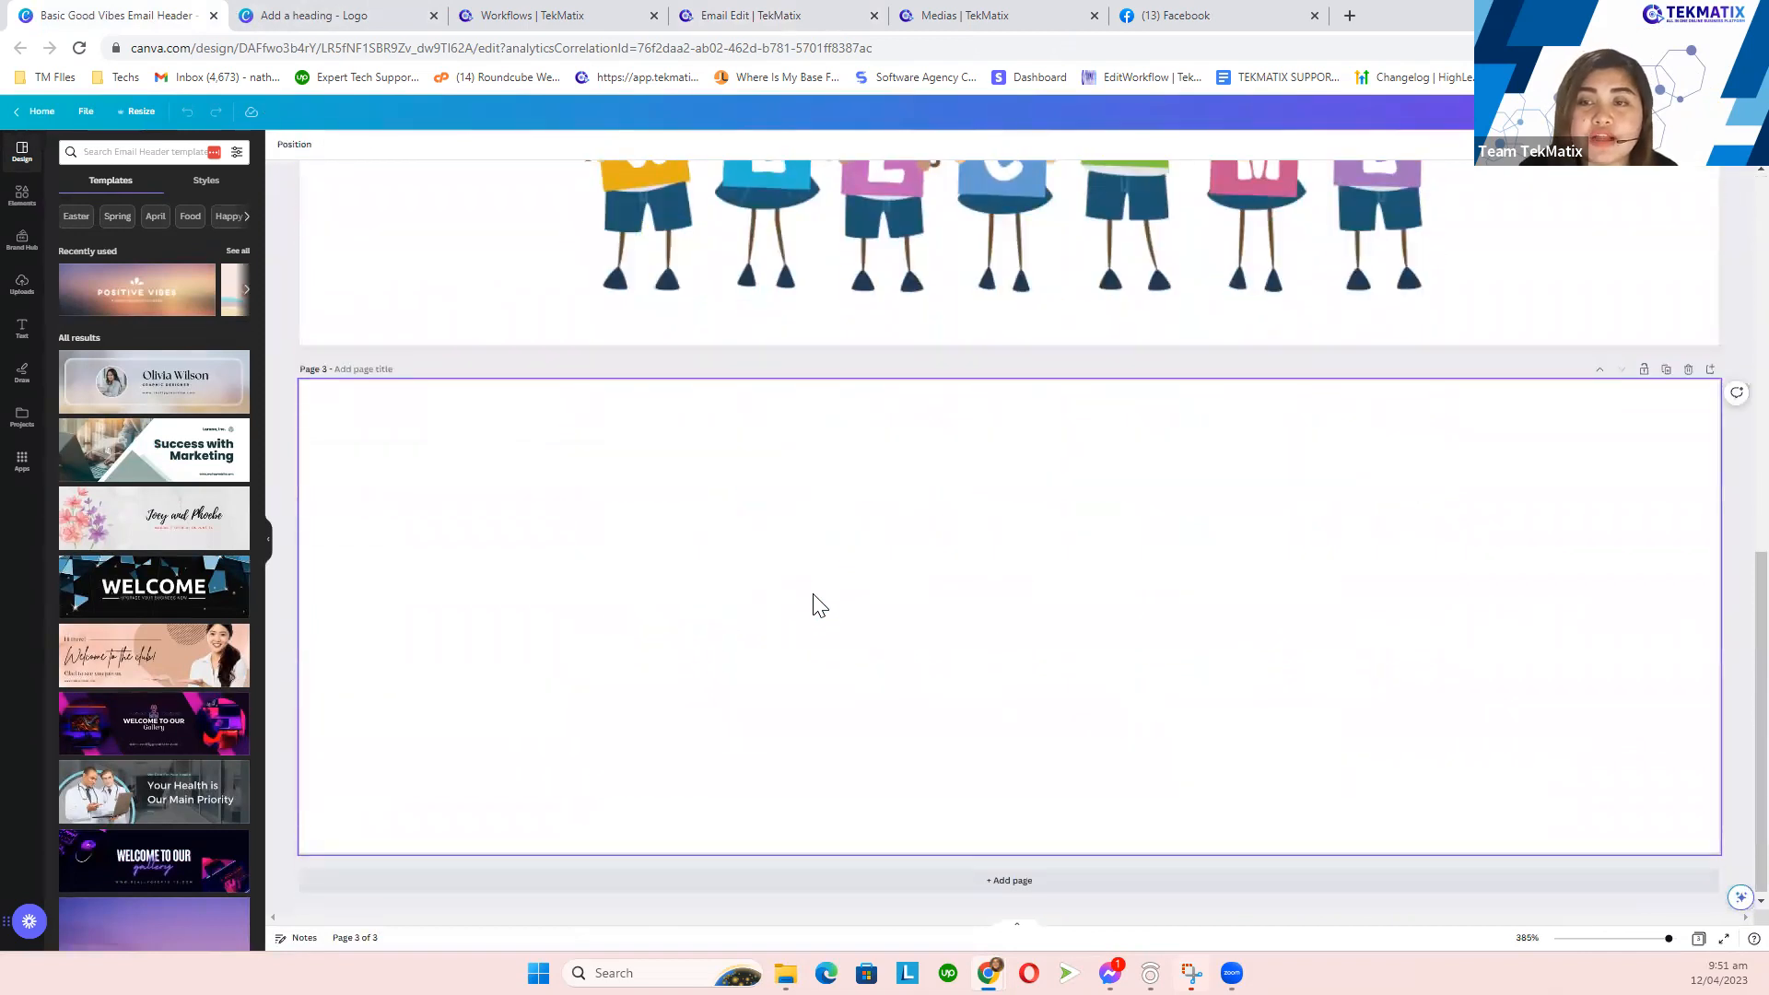
pyautogui.scroll(6, 815, 600)
pyautogui.scroll(3, 813, 599)
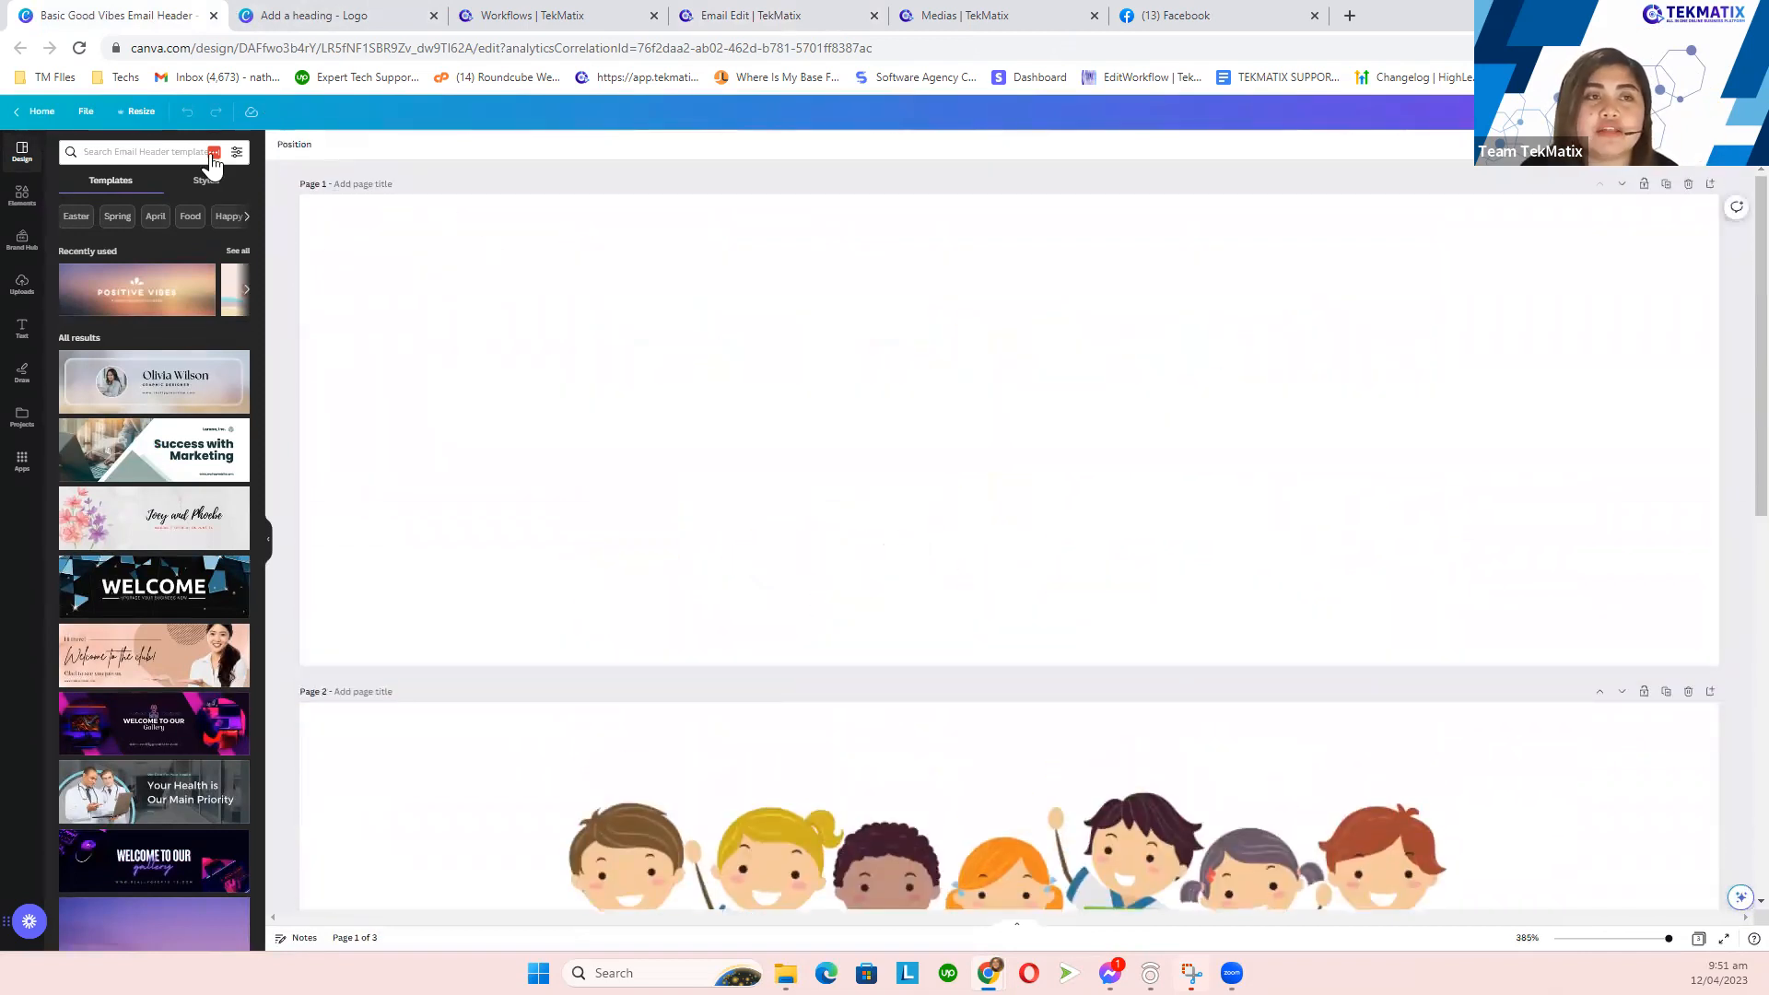
pyautogui.click(141, 112)
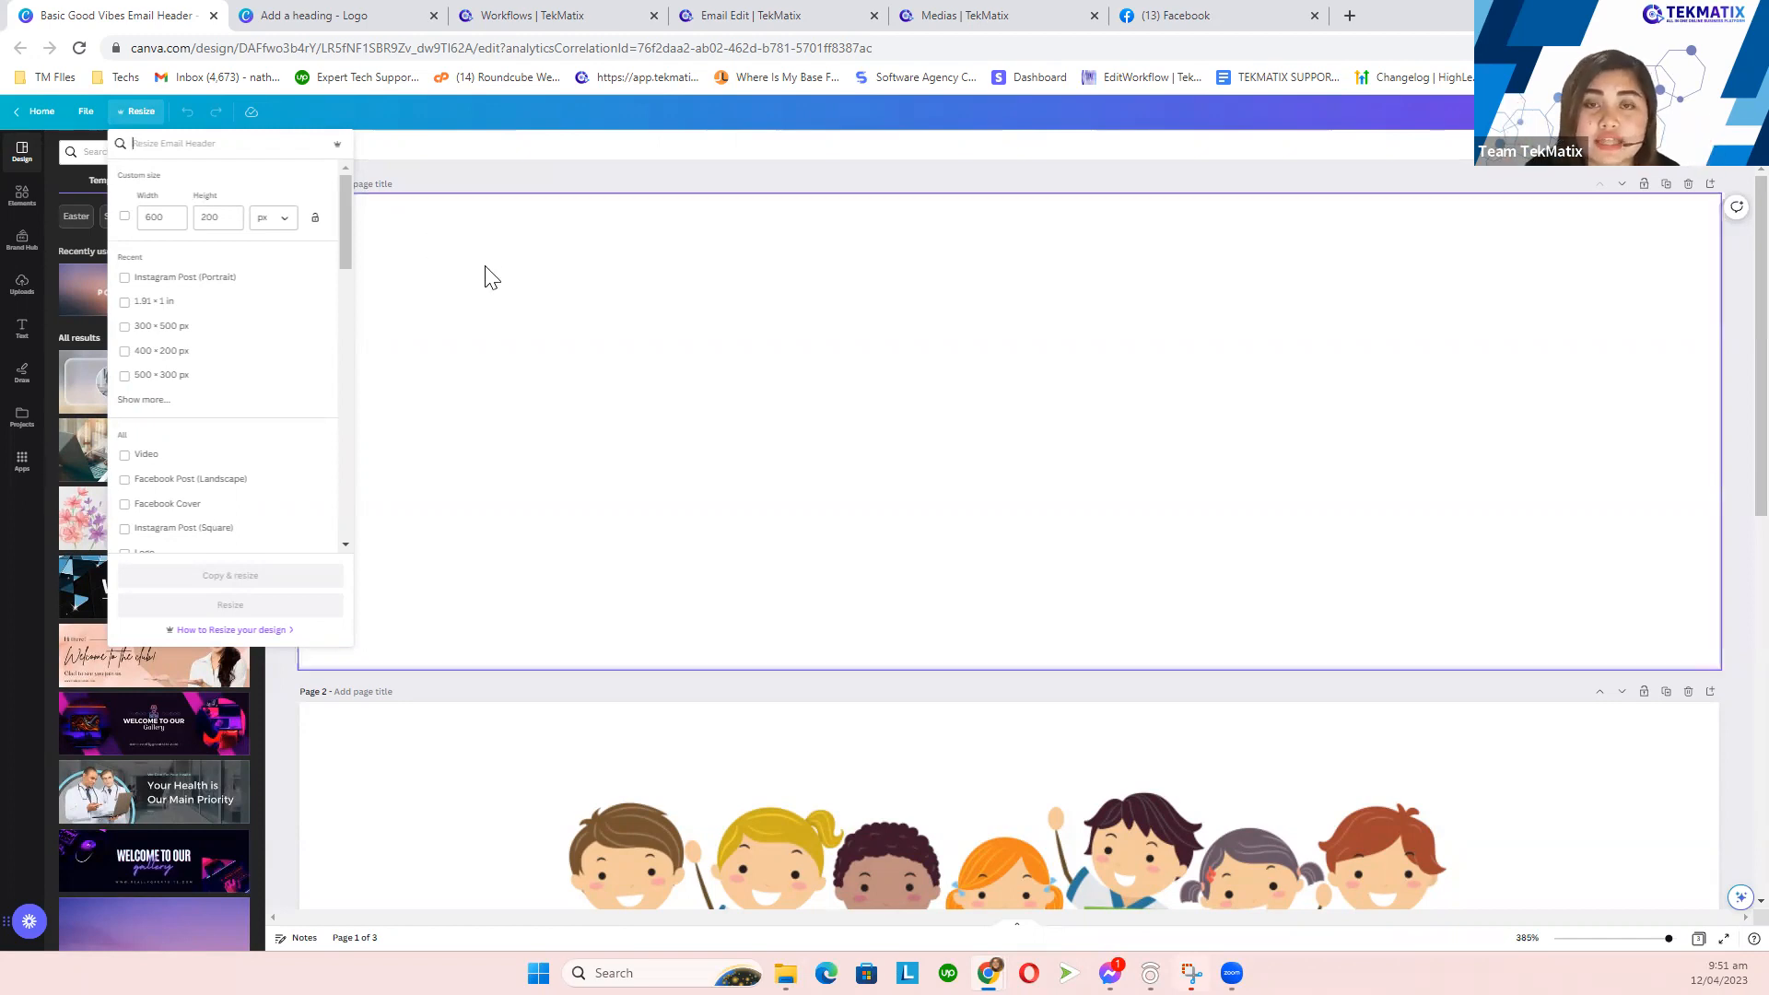
pyautogui.click(717, 287)
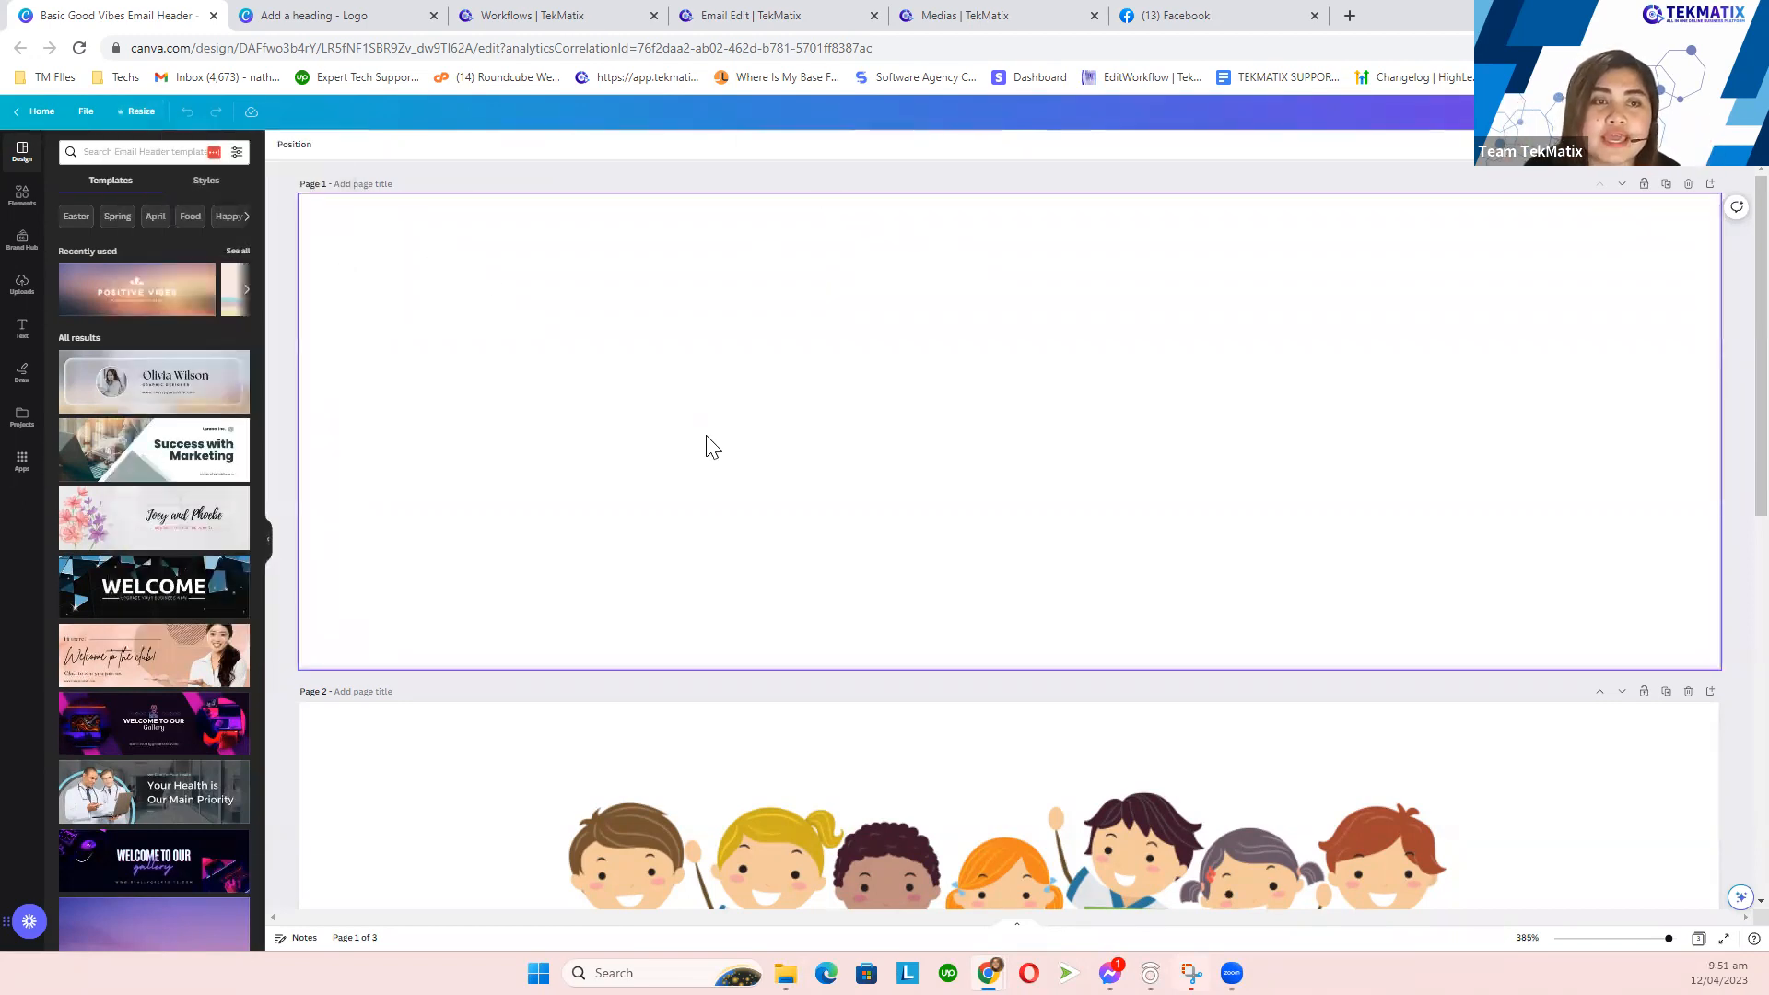
pyautogui.scroll(-4, 707, 442)
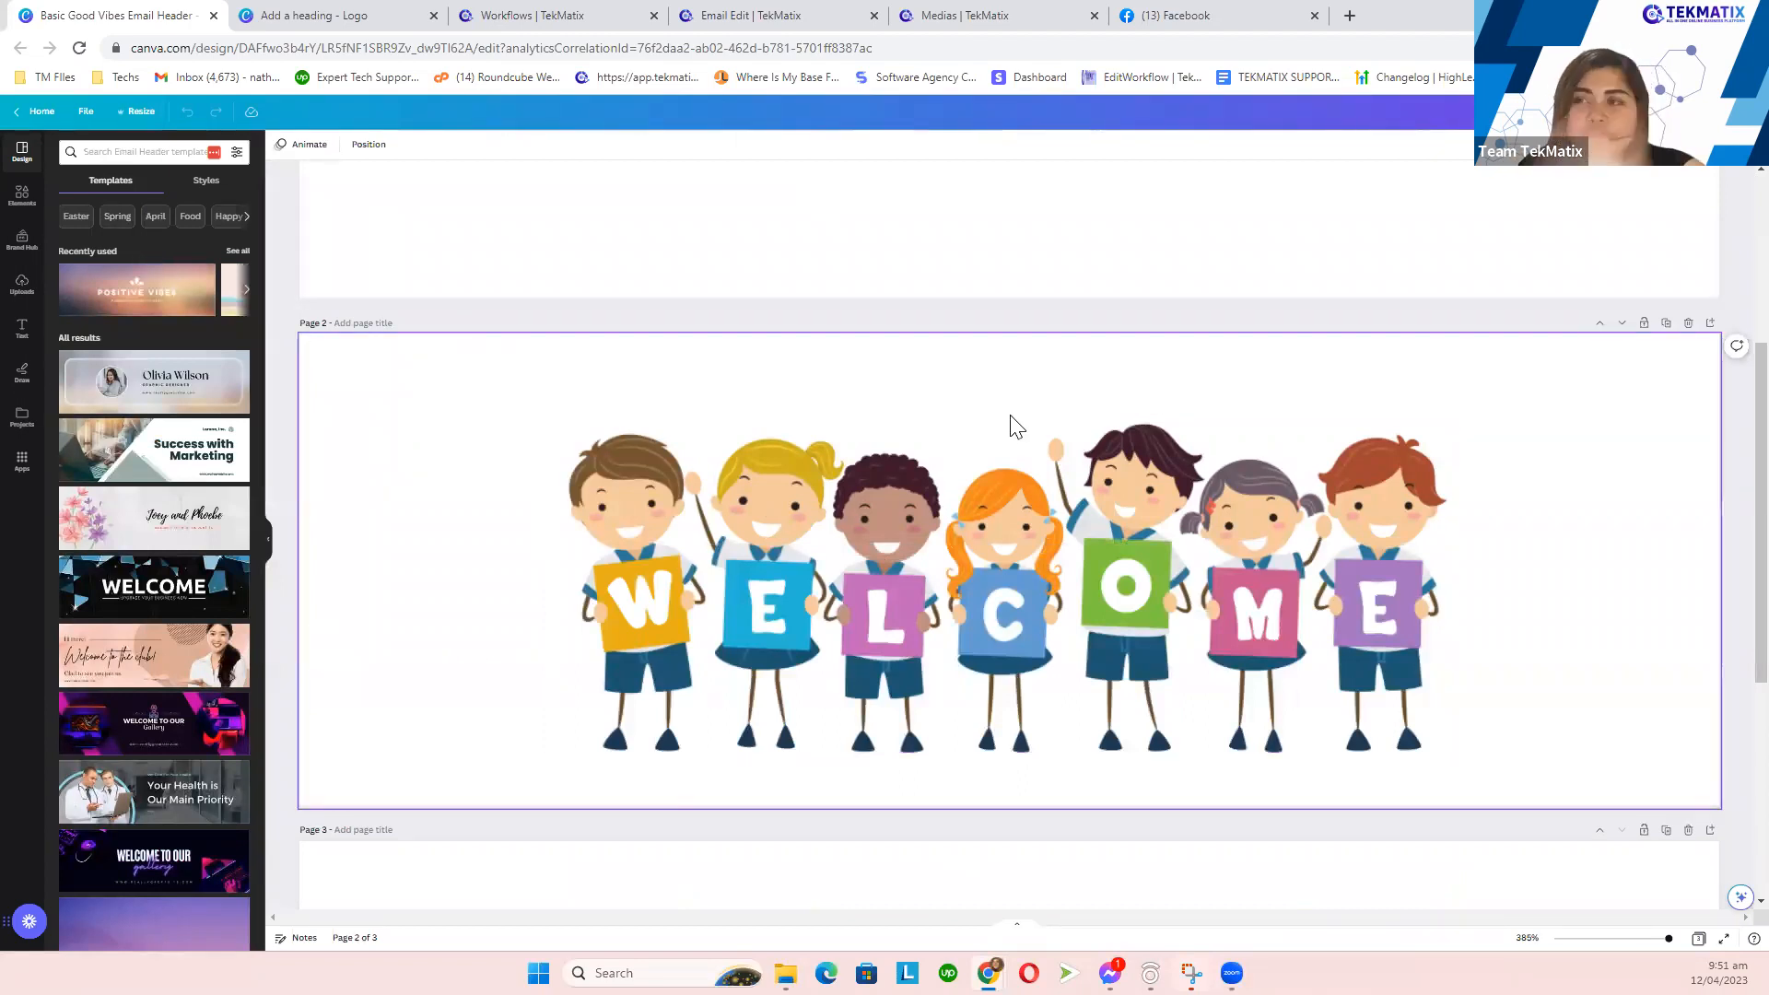
# - Download only Page 2, the WELCOME illustration, as a PNG and return to TekMatix
pyautogui.click(1723, 112)
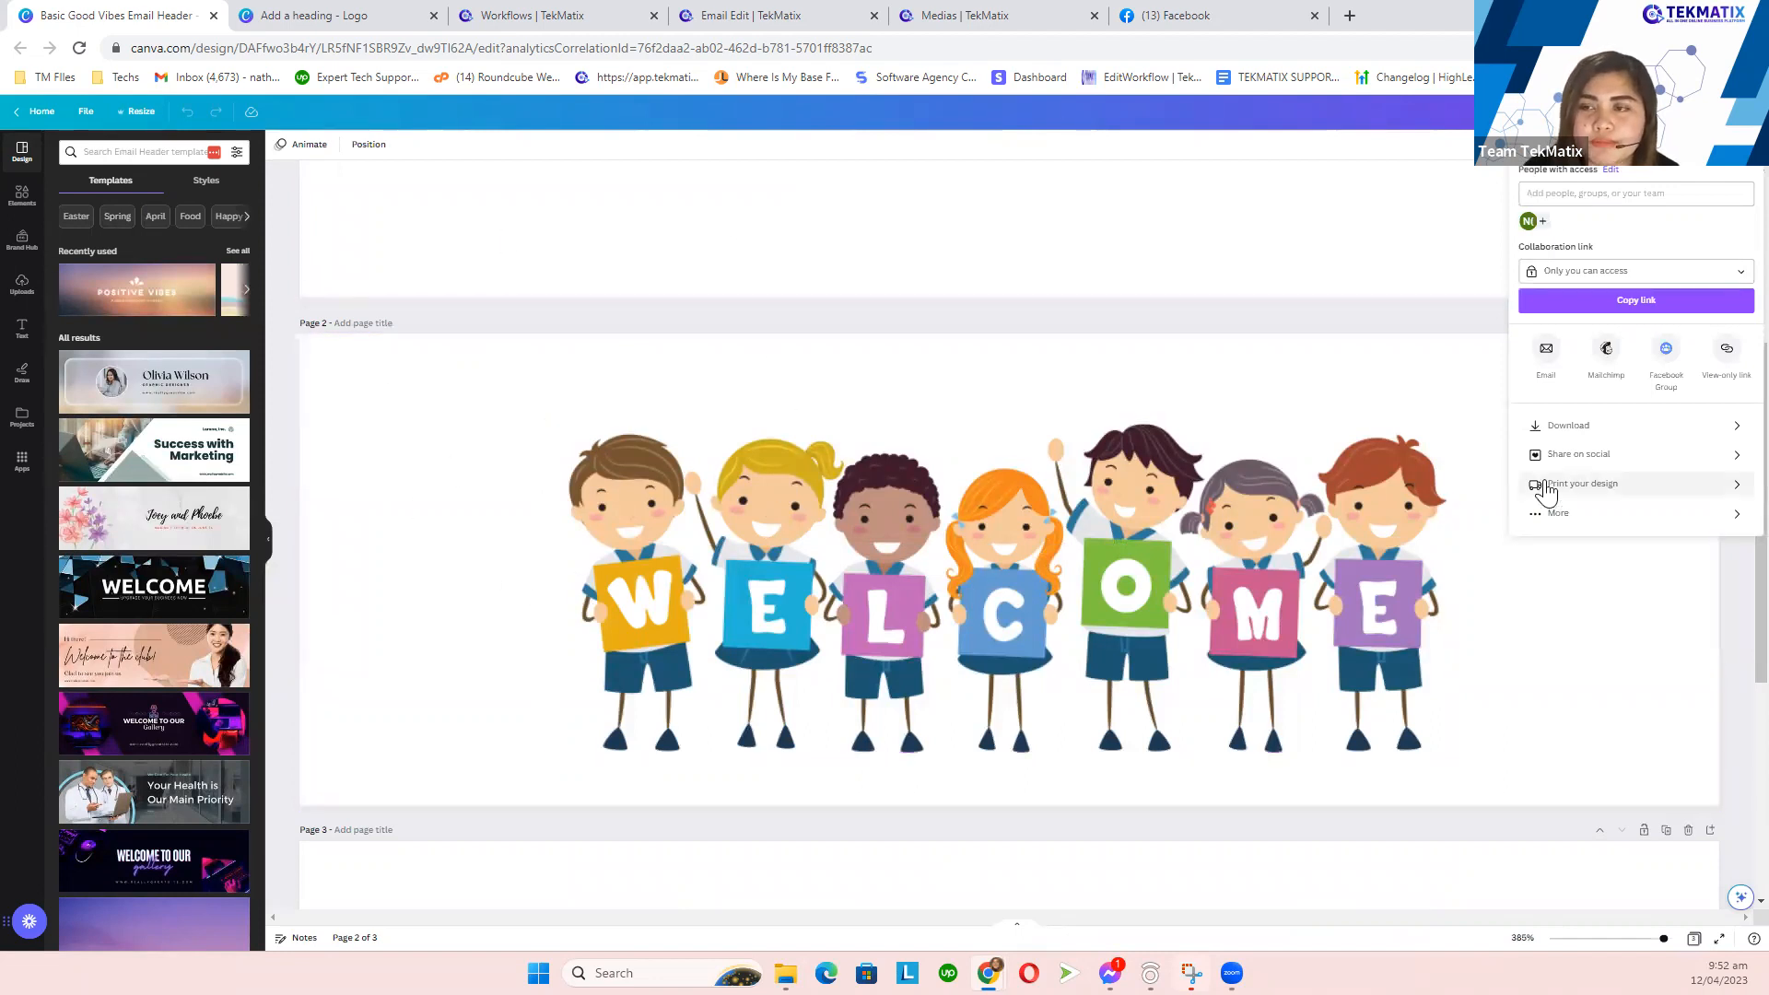
pyautogui.click(1571, 433)
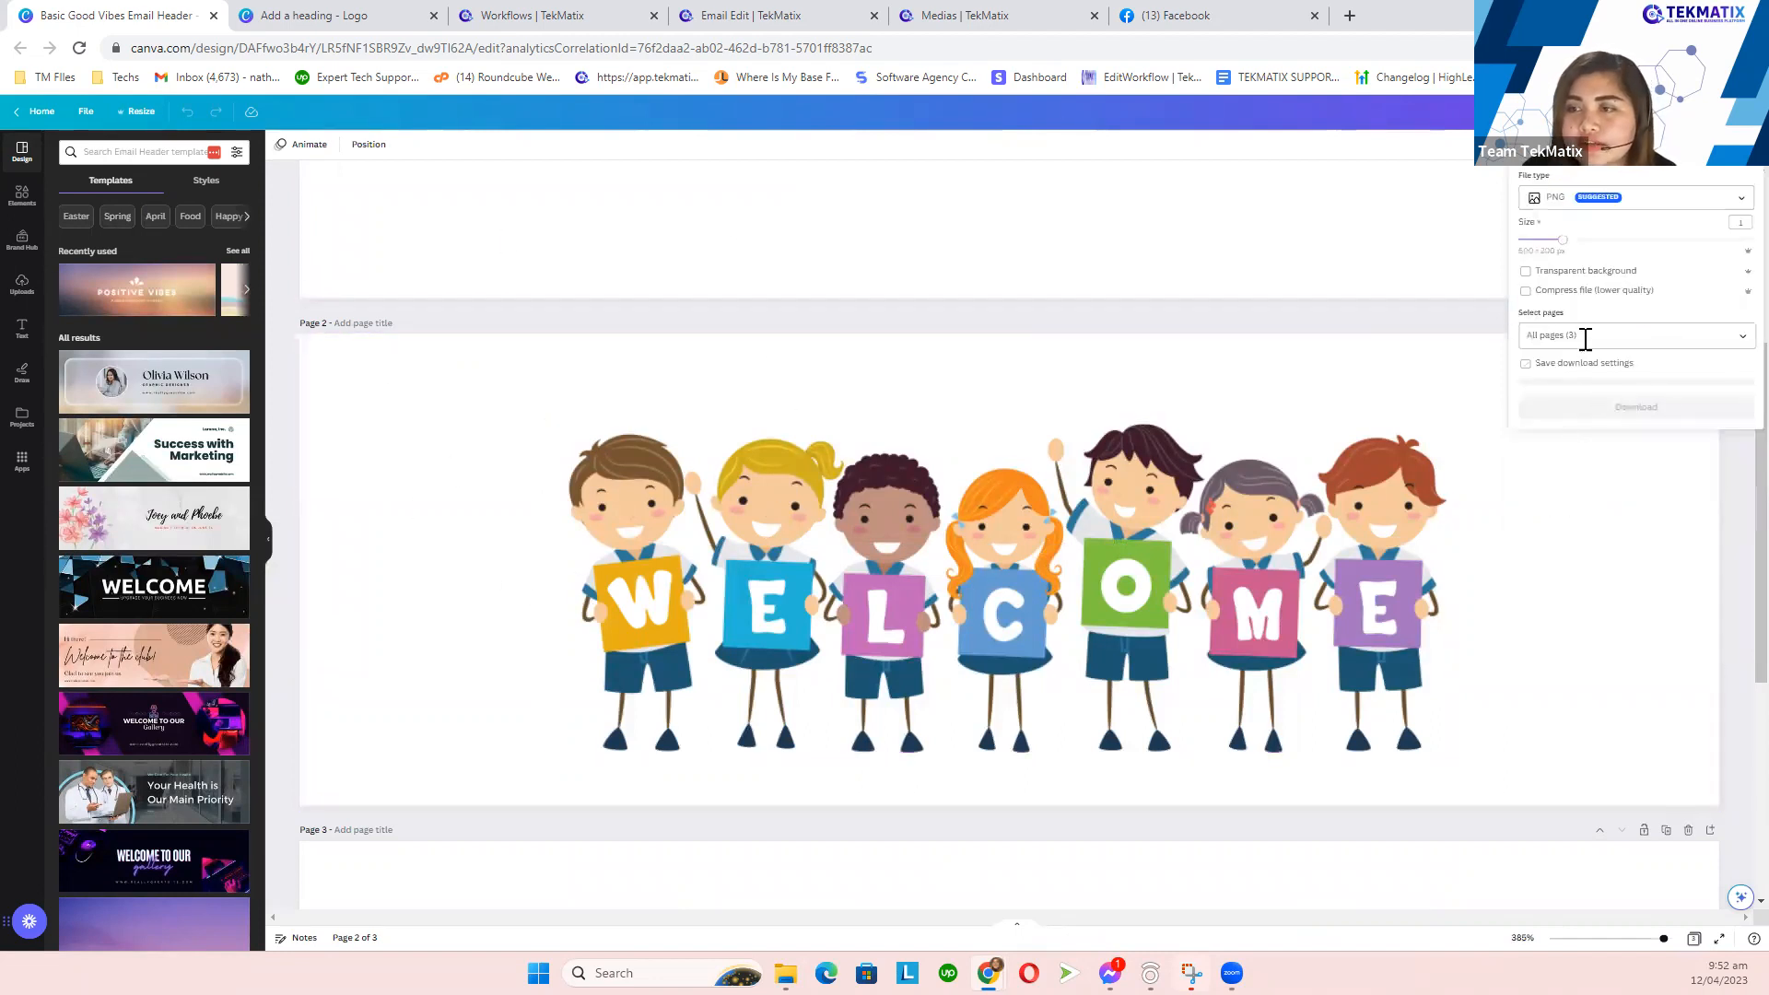
pyautogui.click(1587, 335)
pyautogui.click(1618, 379)
pyautogui.click(1624, 475)
pyautogui.click(1637, 531)
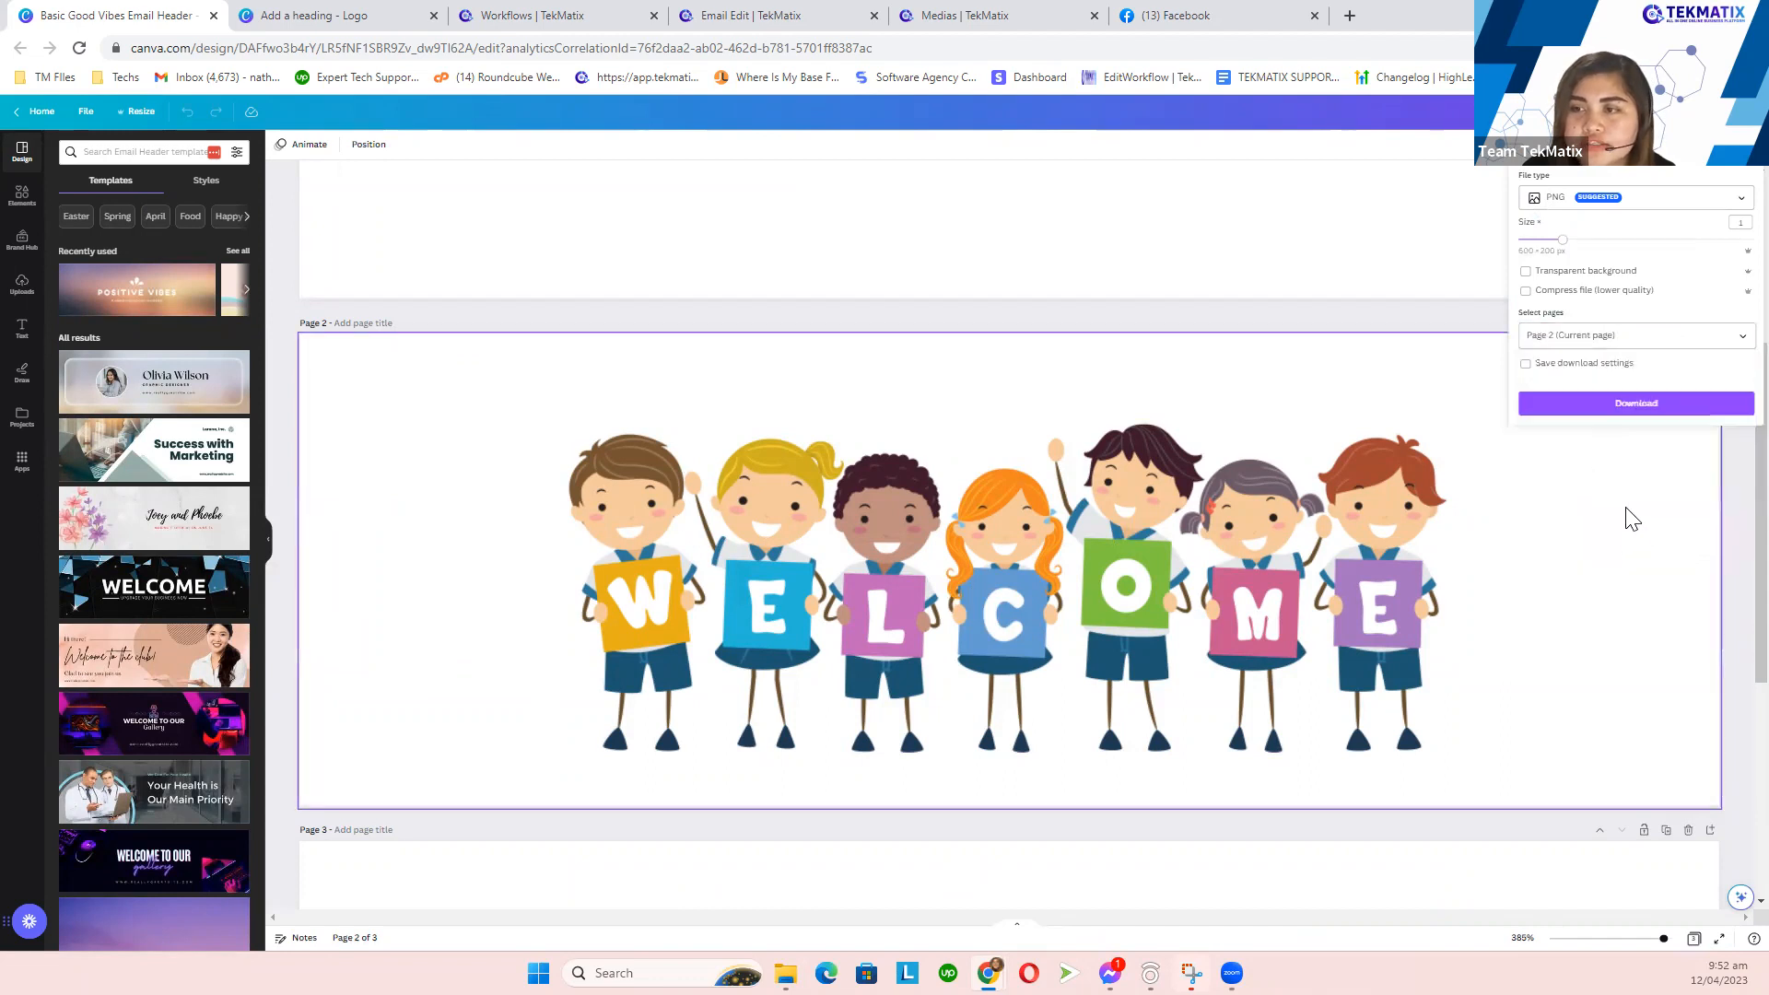
pyautogui.click(1614, 407)
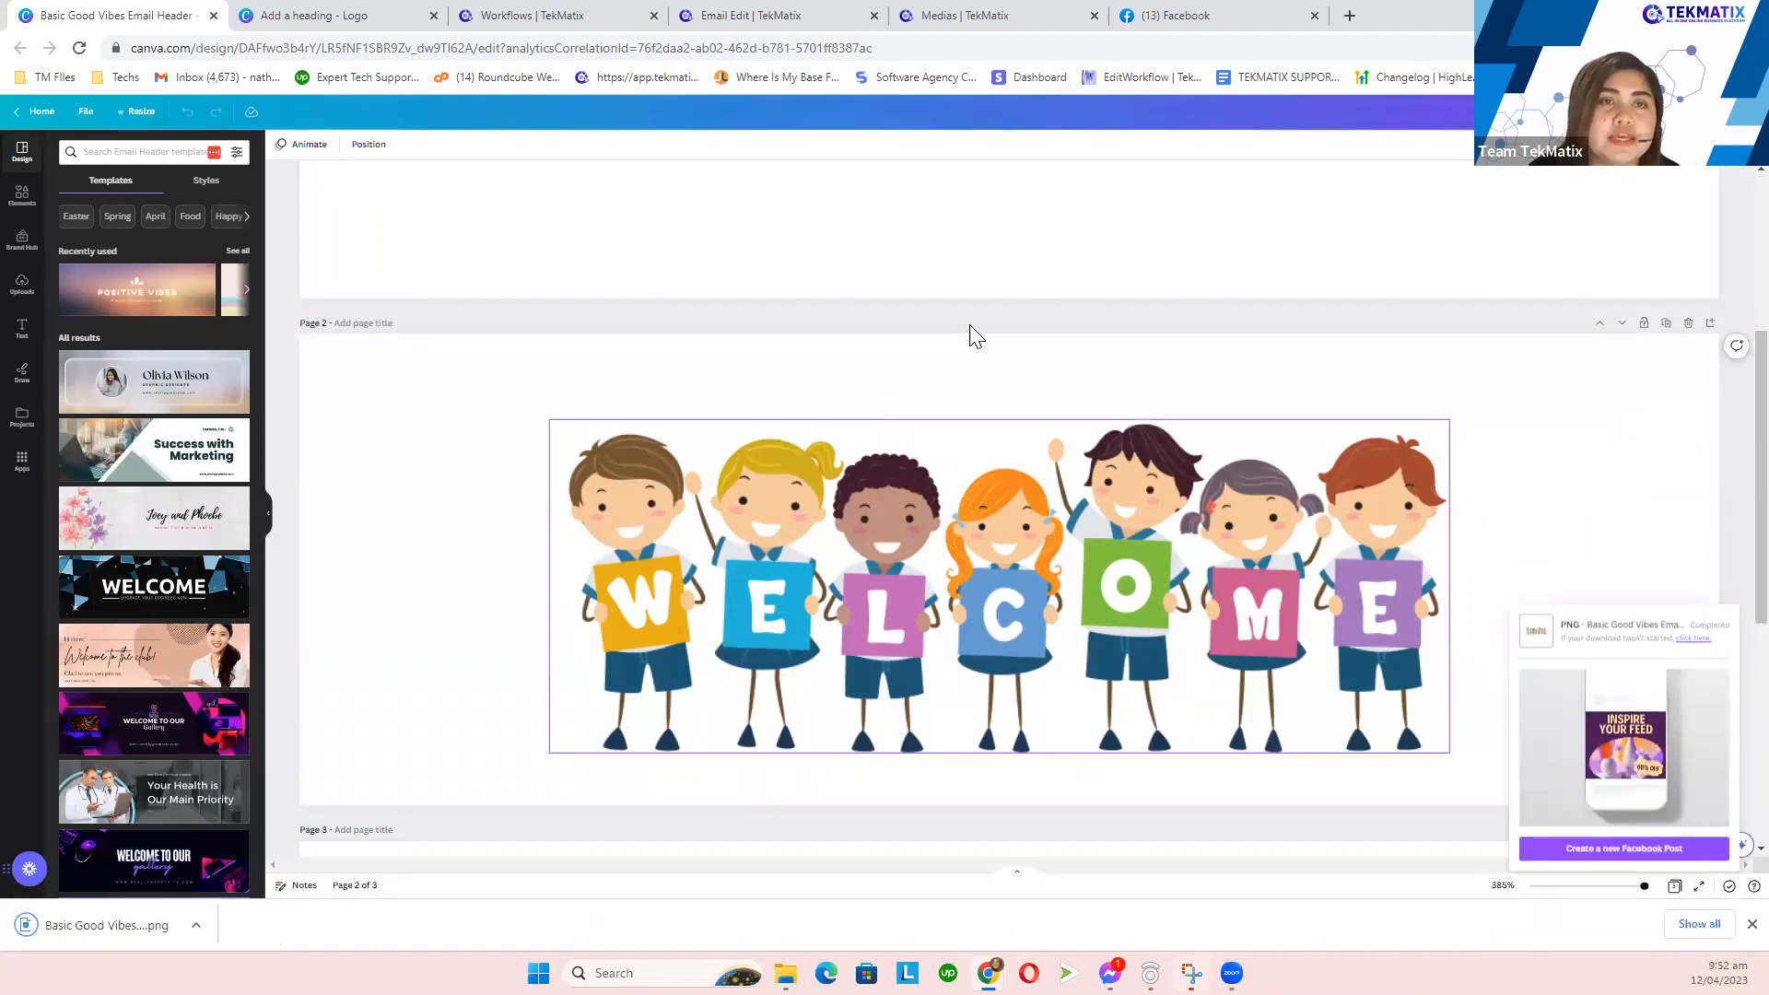
pyautogui.click(737, 21)
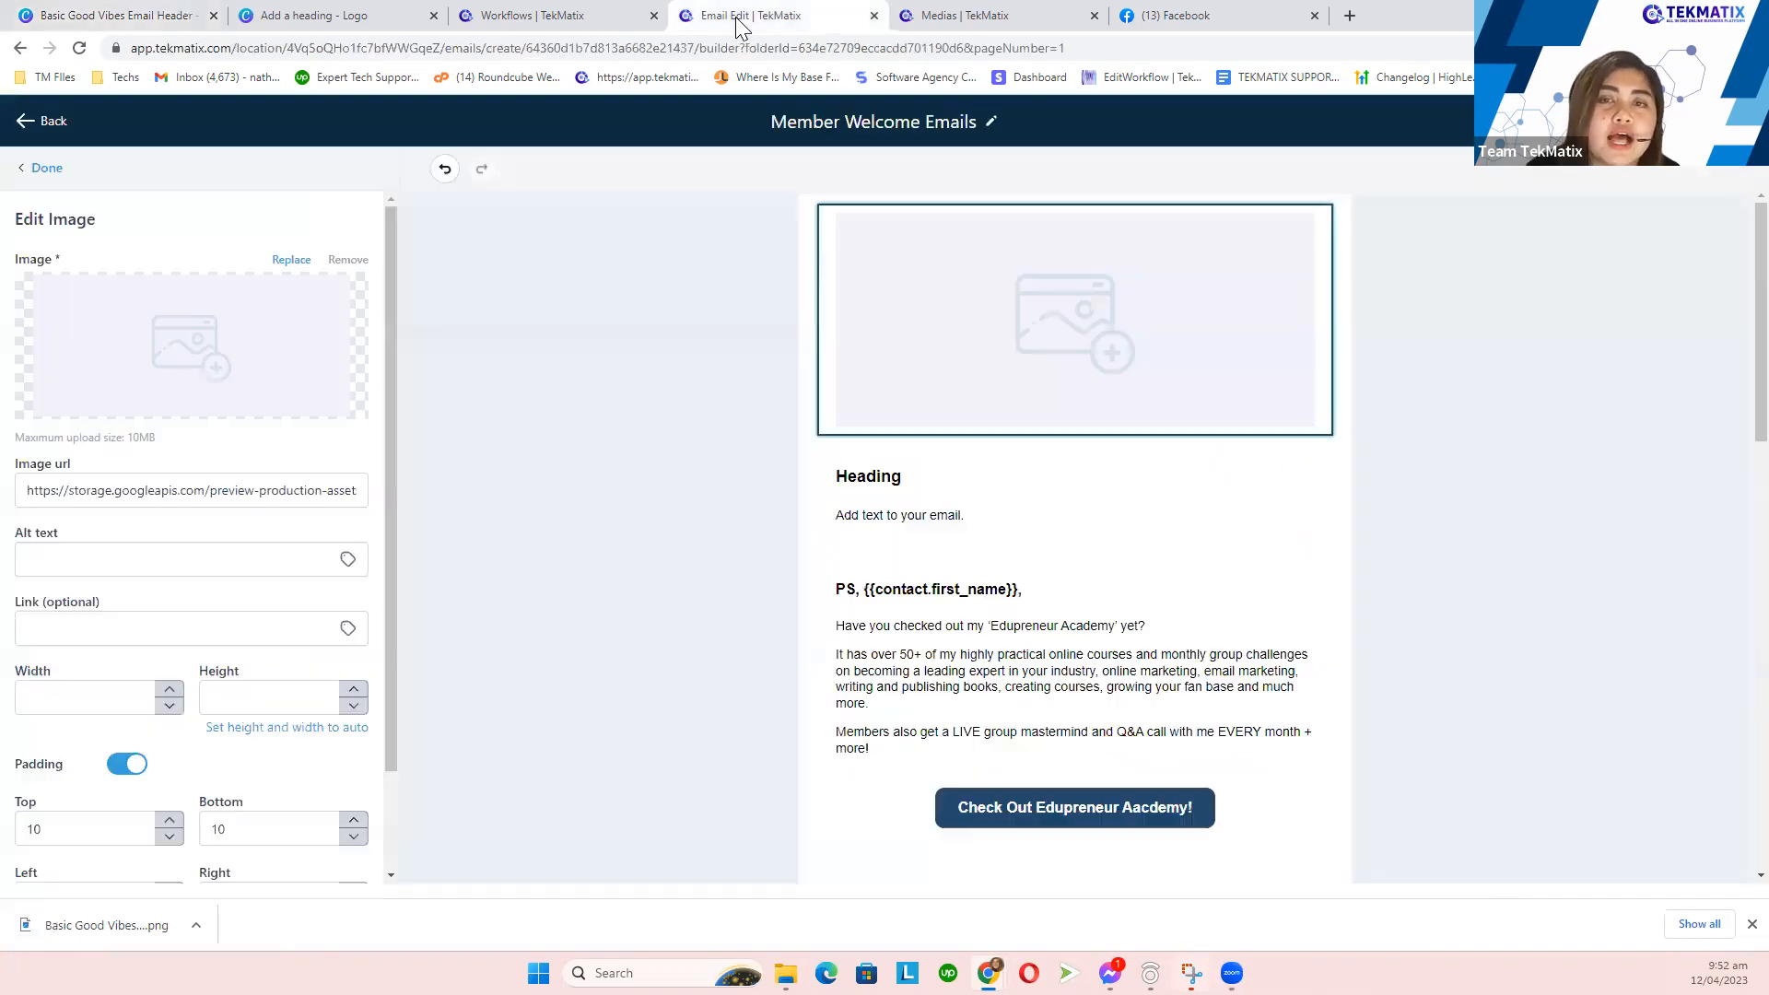
# - Upload 'Basic Good Vibes Email Header.png' and insert it into the email's top image block
pyautogui.click(1053, 305)
pyautogui.click(1051, 296)
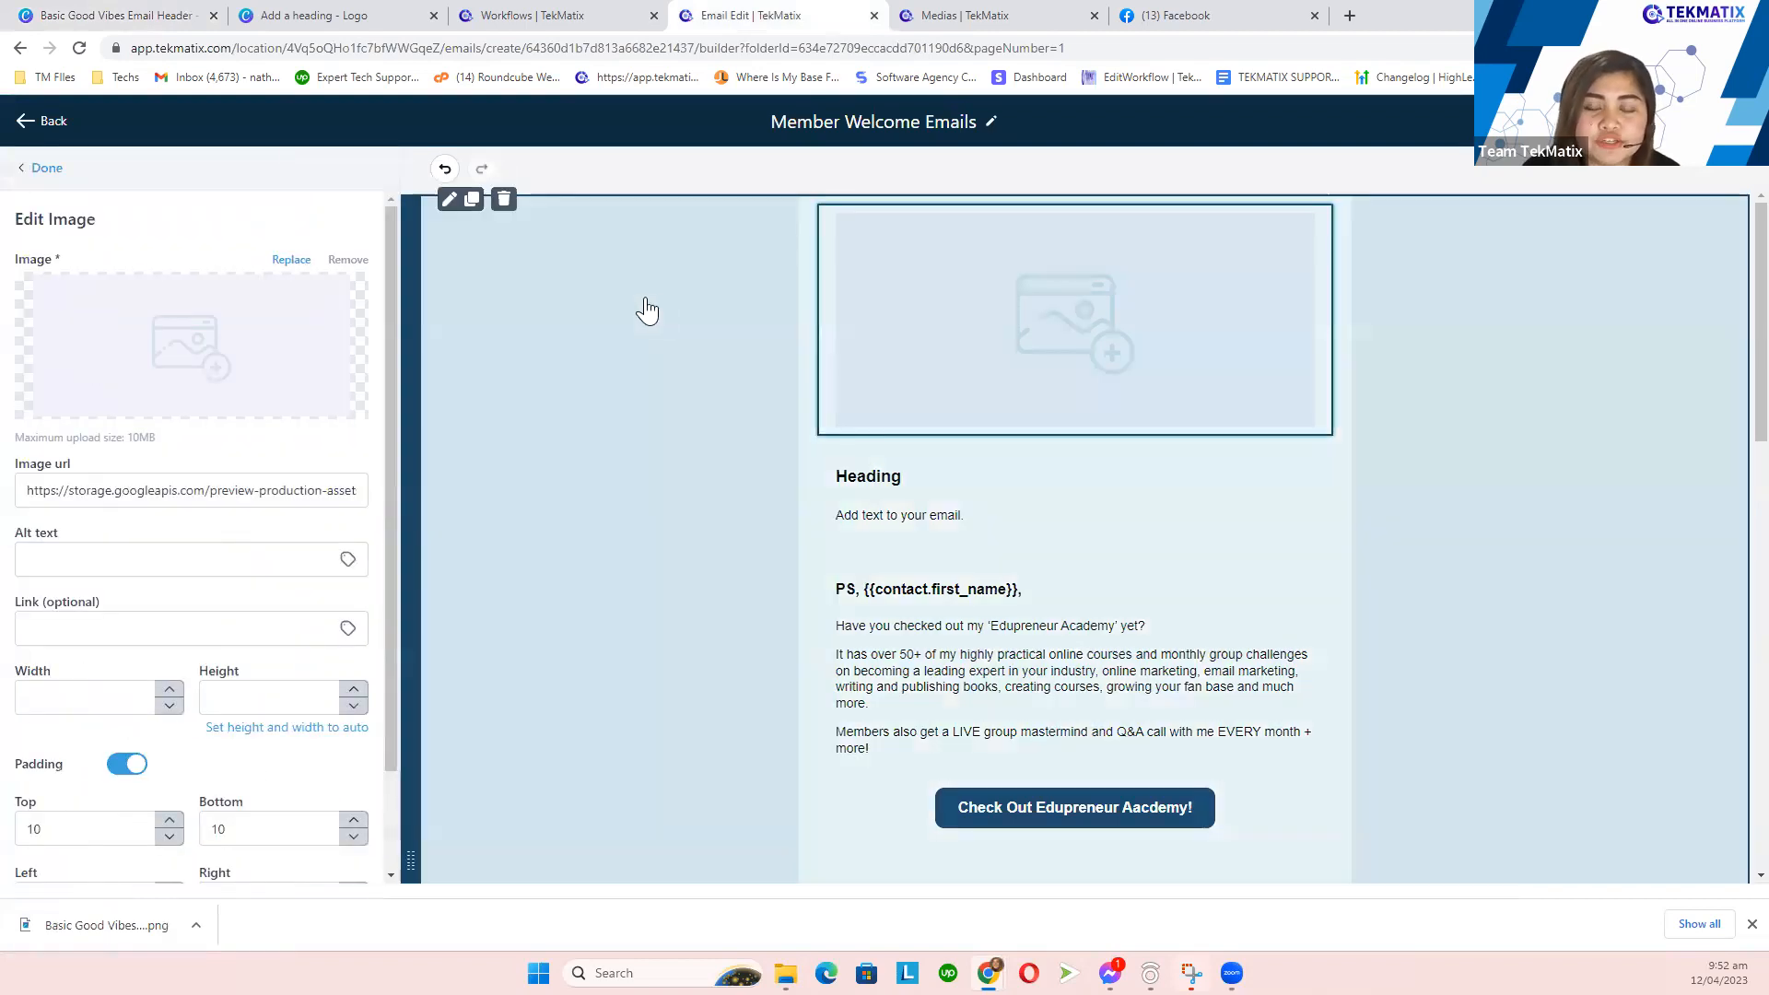
pyautogui.click(293, 262)
pyautogui.click(1706, 225)
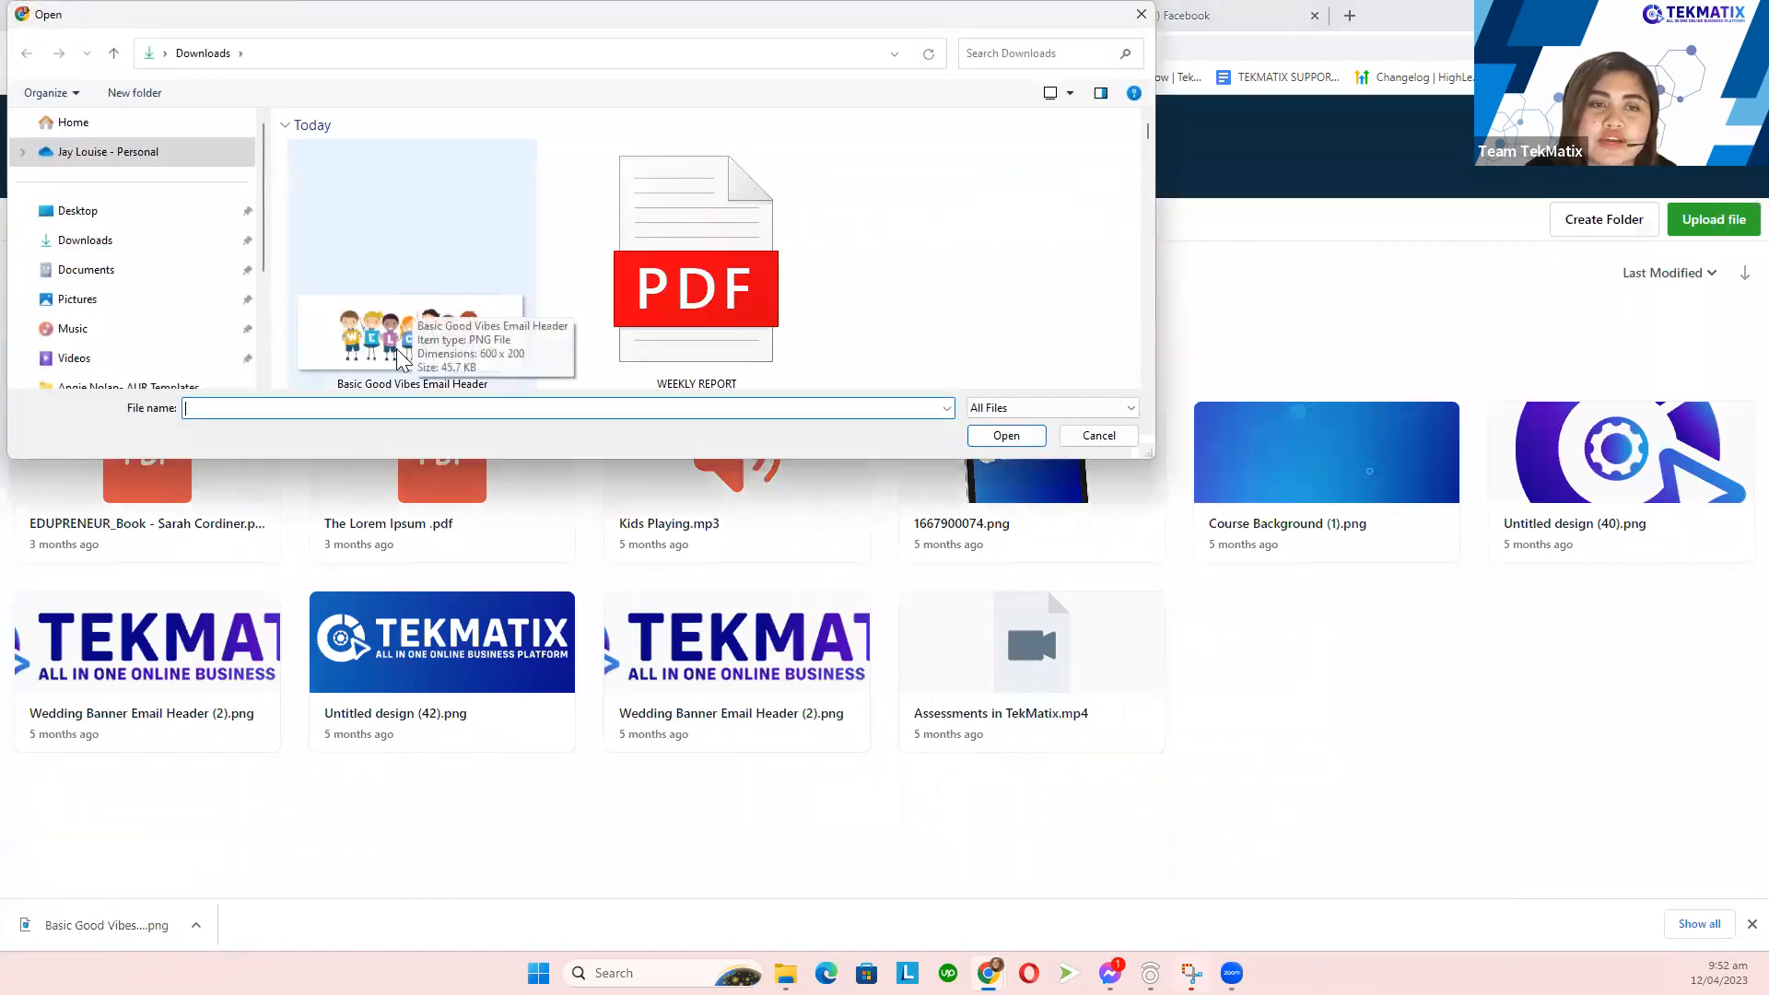
pyautogui.doubleClick(415, 297)
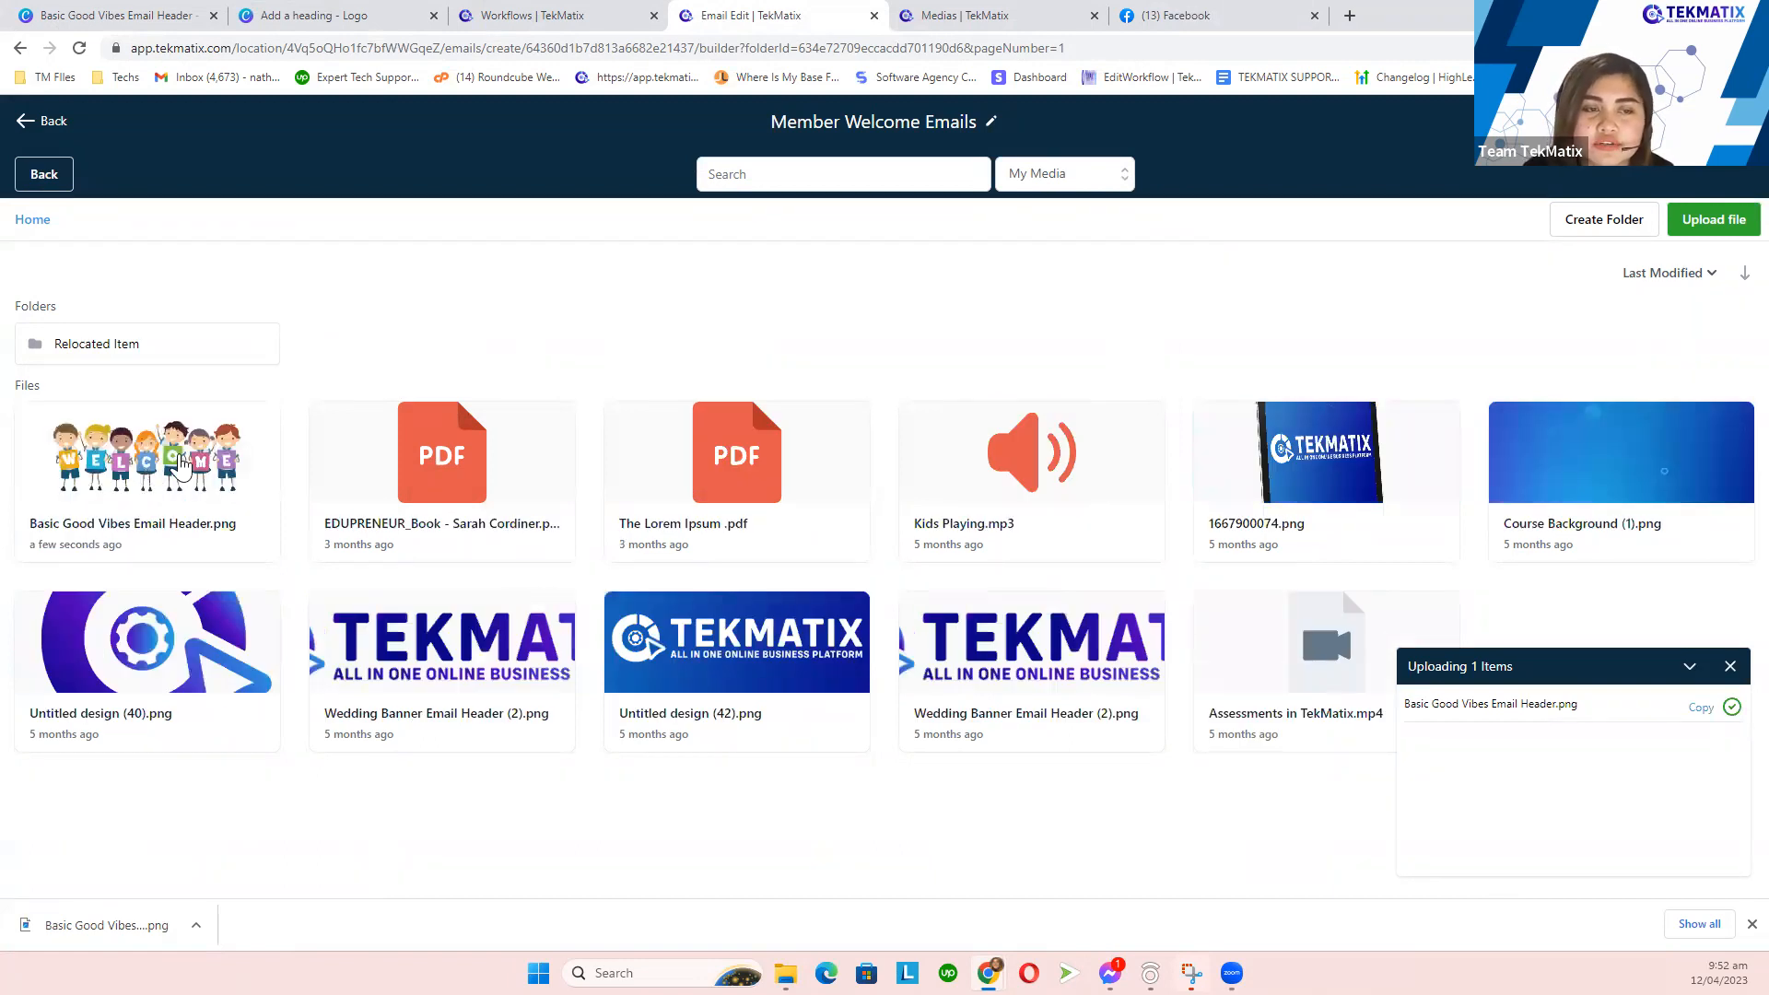
pyautogui.click(181, 467)
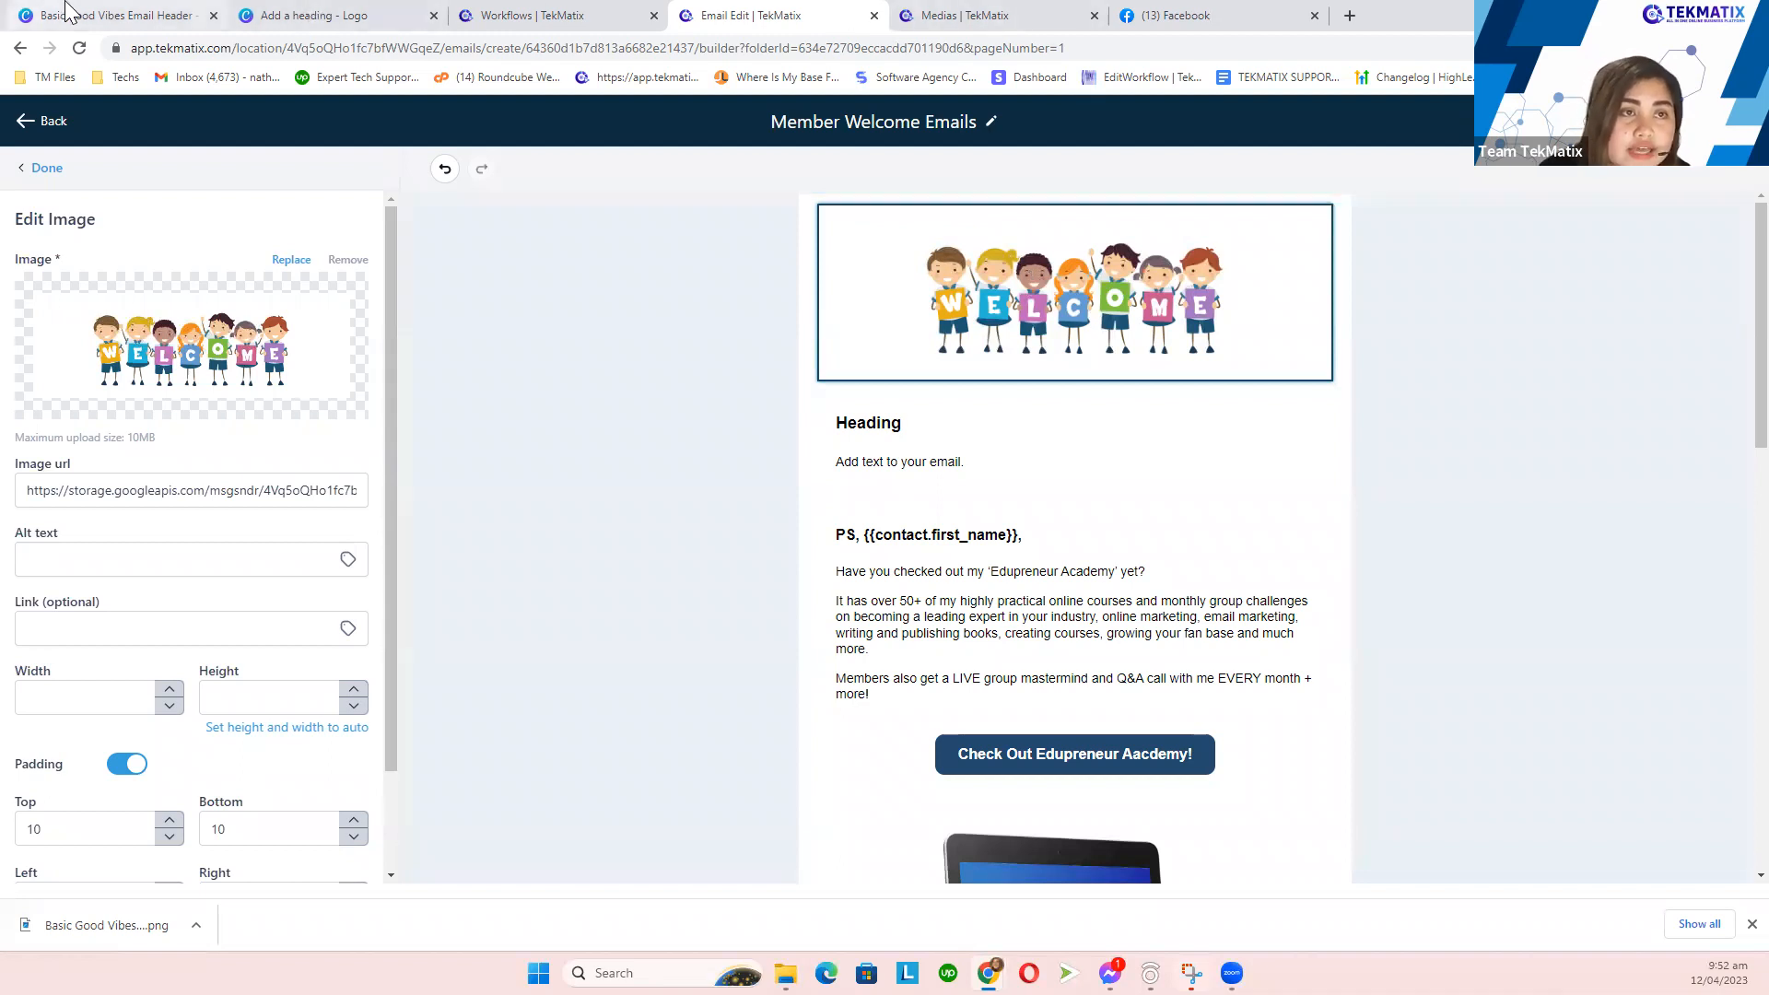
pyautogui.click(120, 16)
pyautogui.click(139, 110)
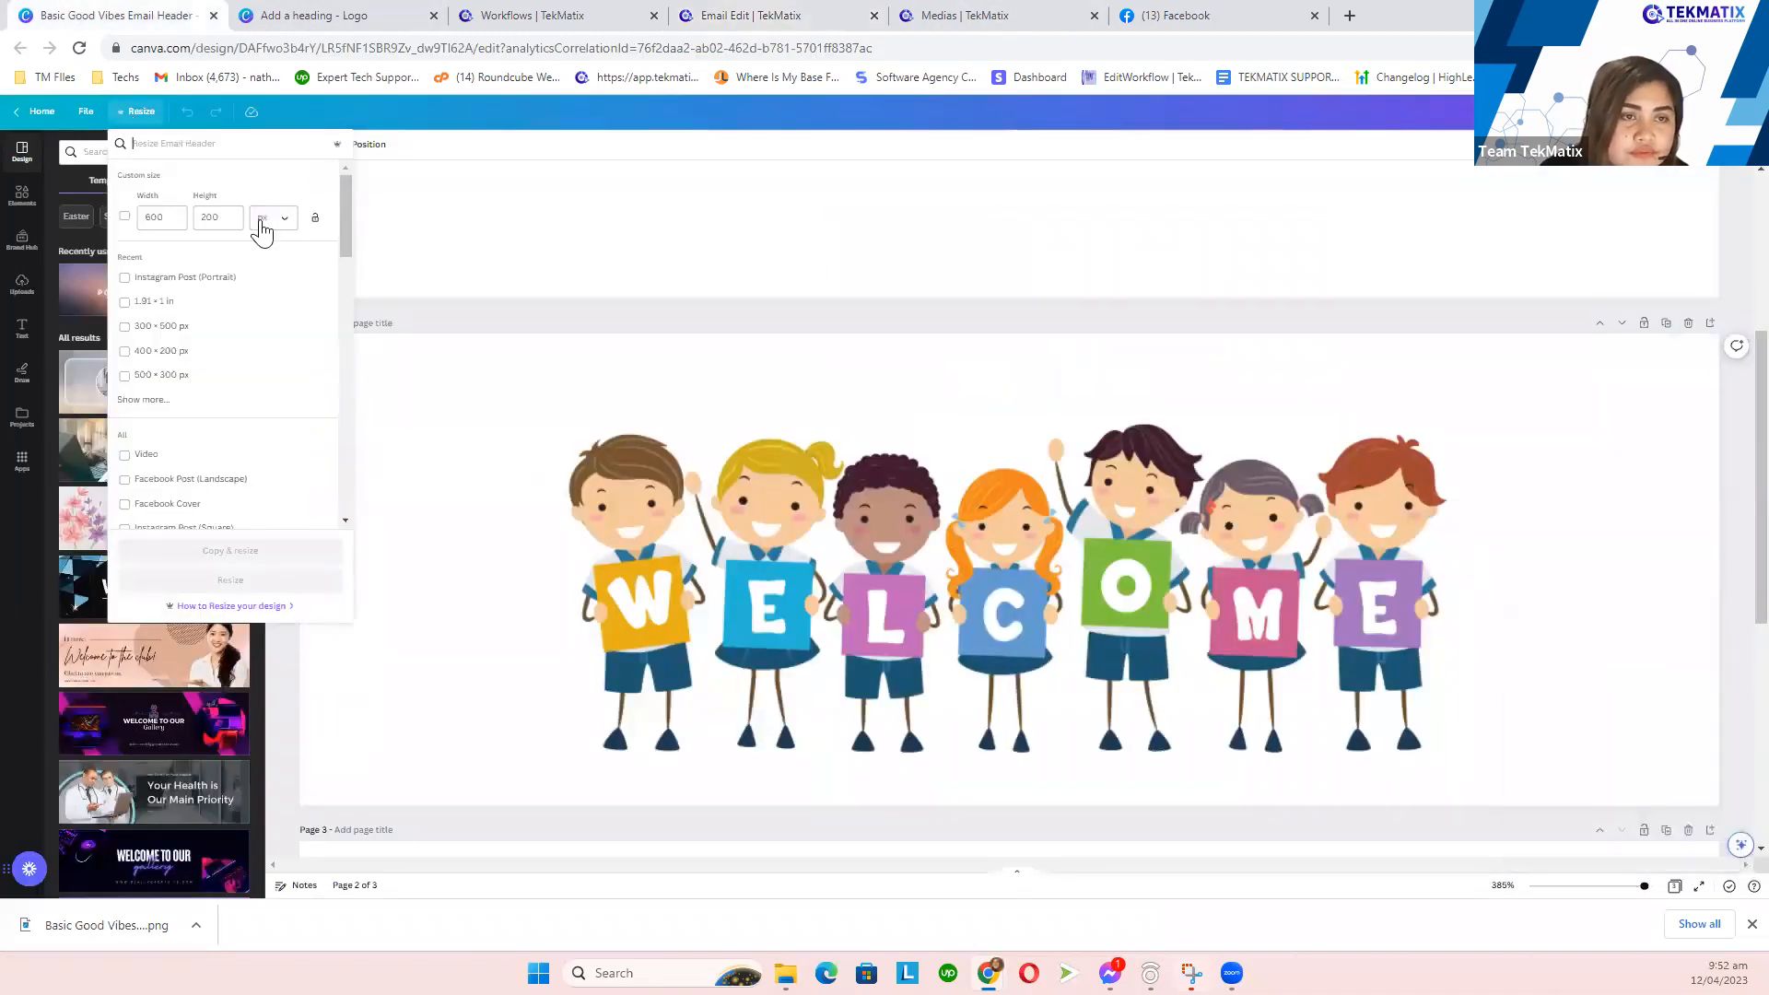
pyautogui.click(764, 13)
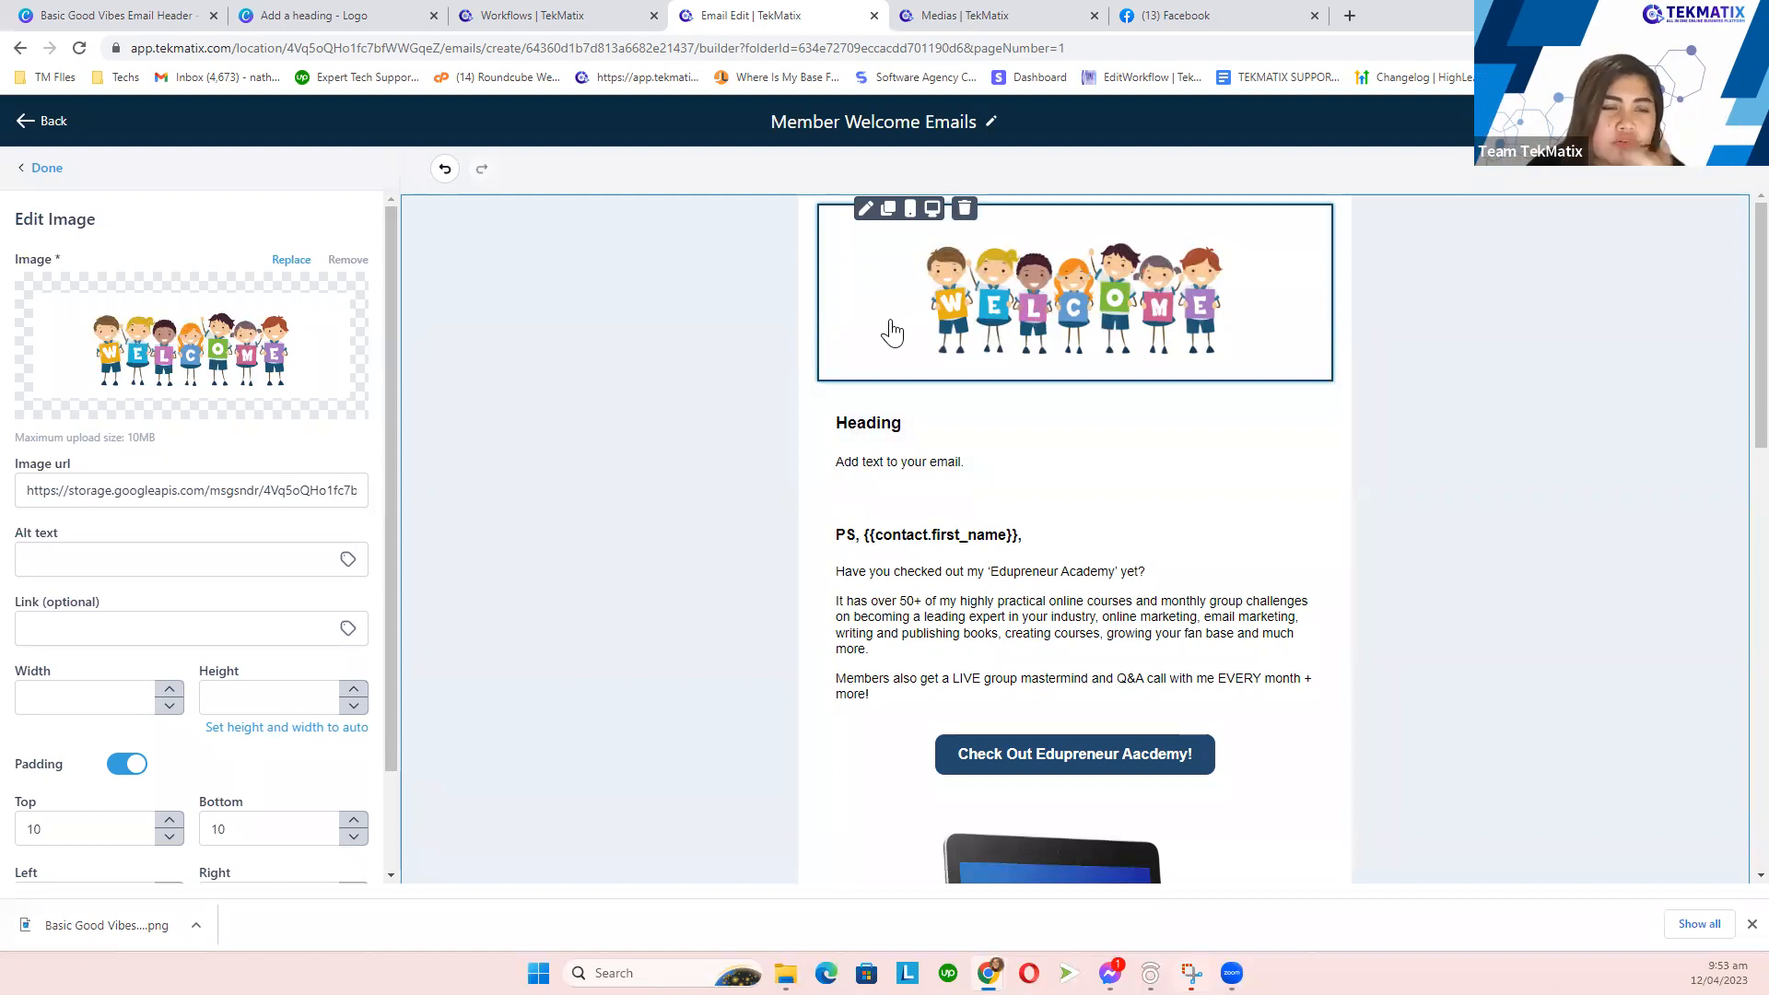
# - Adjust the header image's width setting and review the email layout
pyautogui.moveTo(47, 669); pyautogui.dragTo(19, 673)
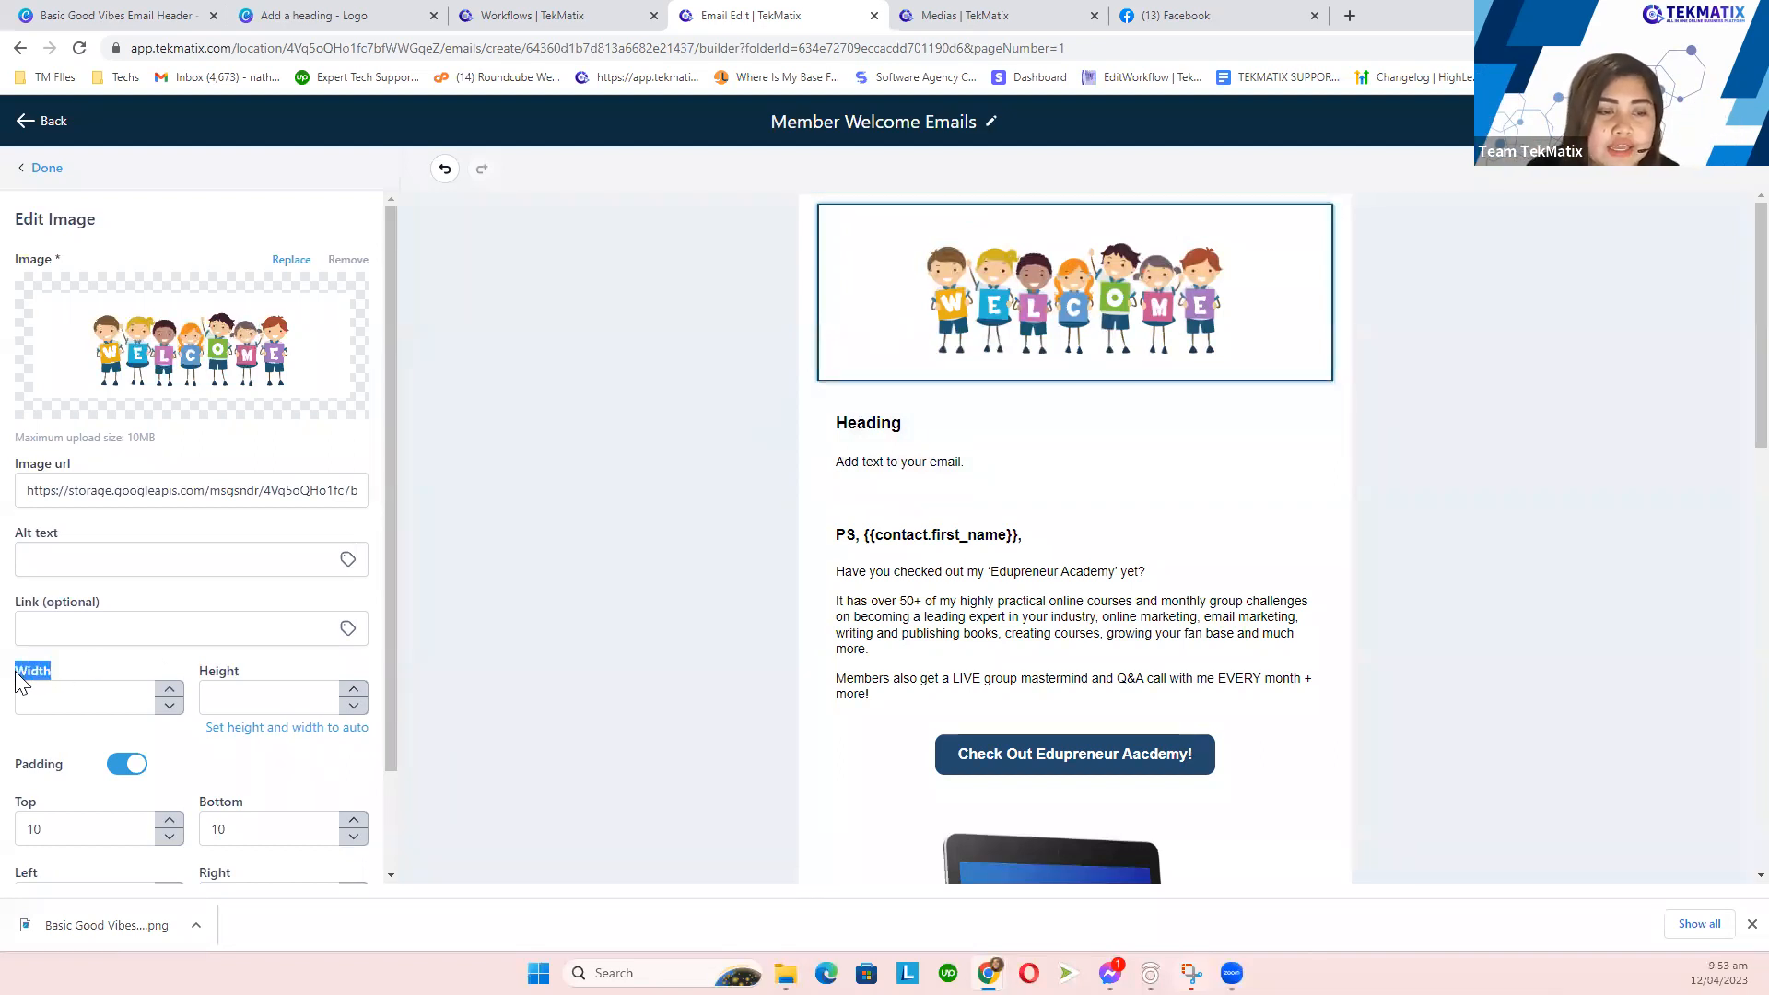
pyautogui.moveTo(242, 672); pyautogui.dragTo(200, 673)
pyautogui.click(101, 688)
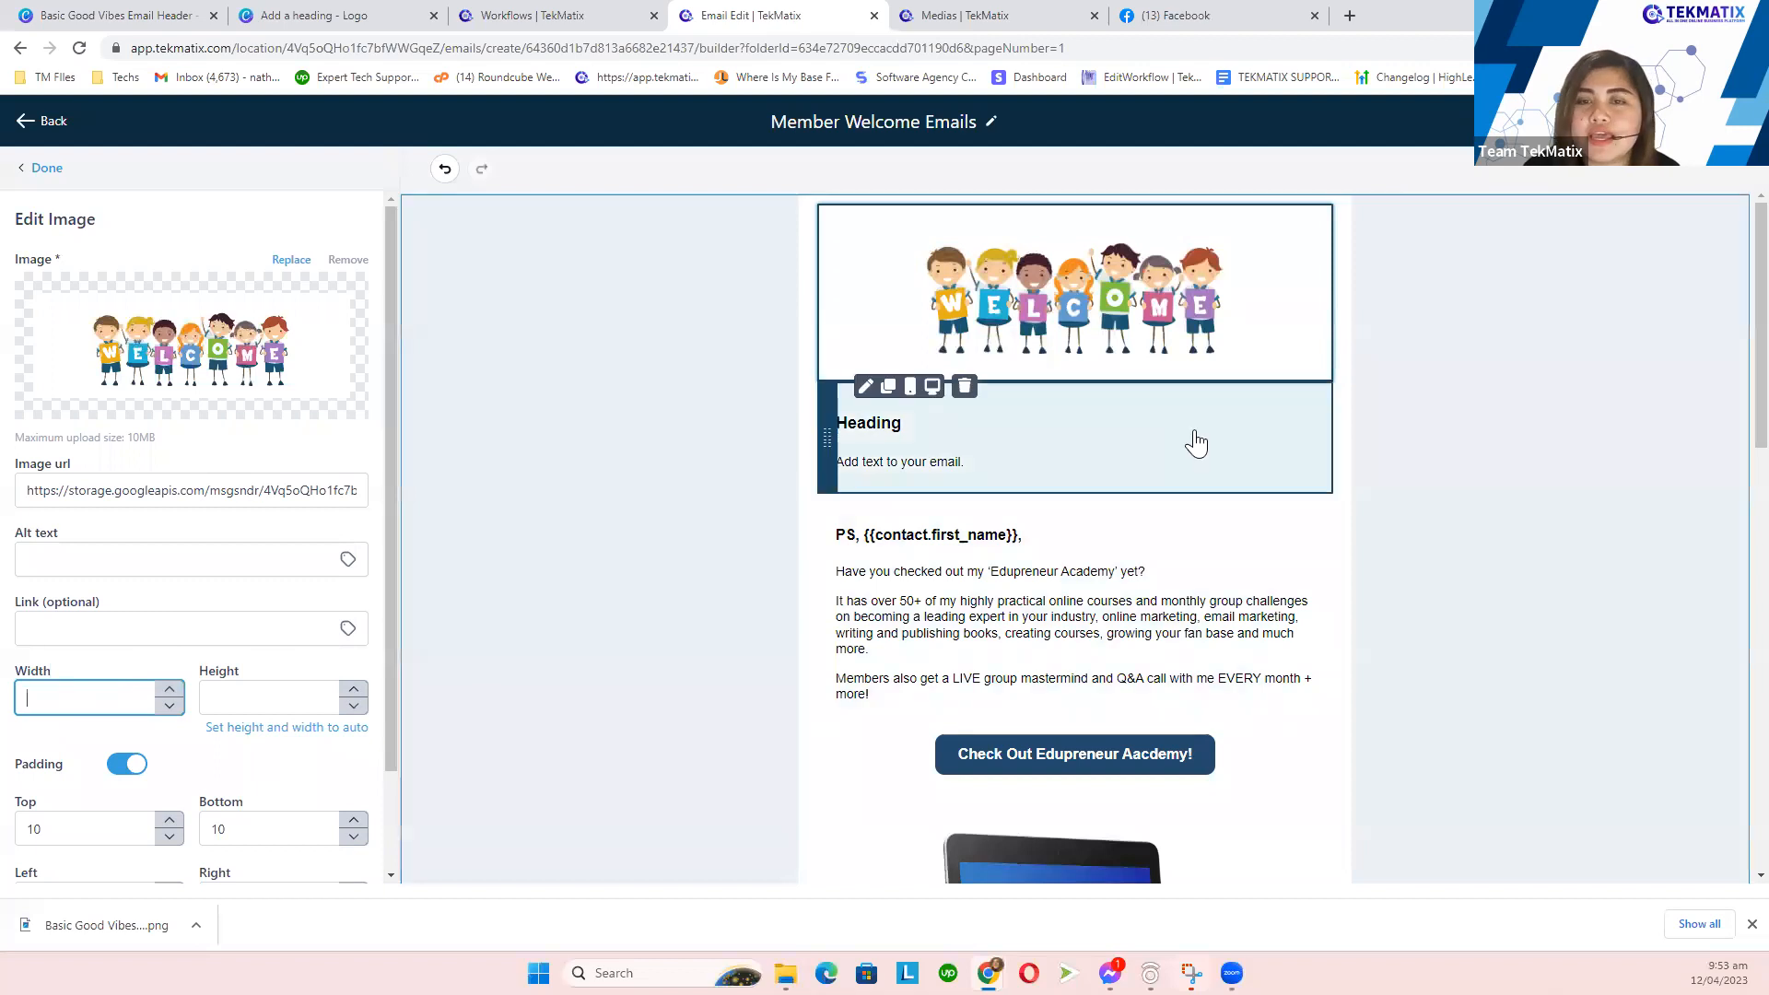
pyautogui.scroll(-10, 1173, 513)
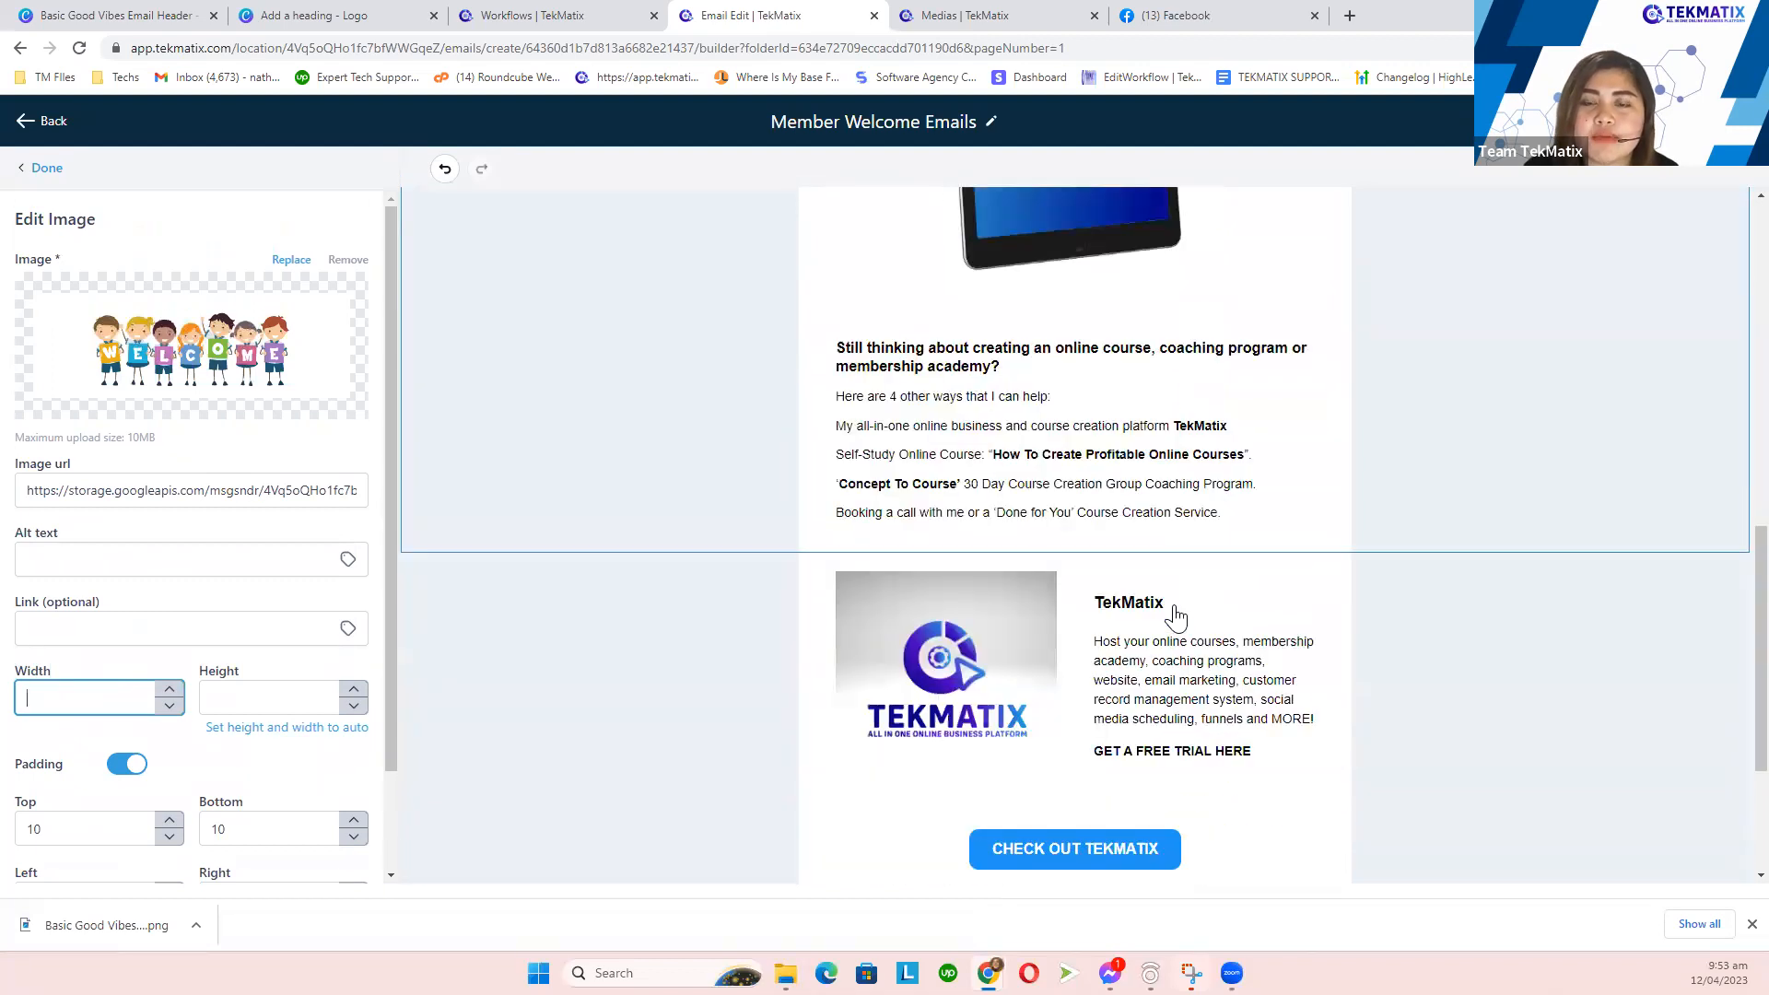
pyautogui.scroll(-3, 1176, 616)
pyautogui.scroll(2, 1383, 295)
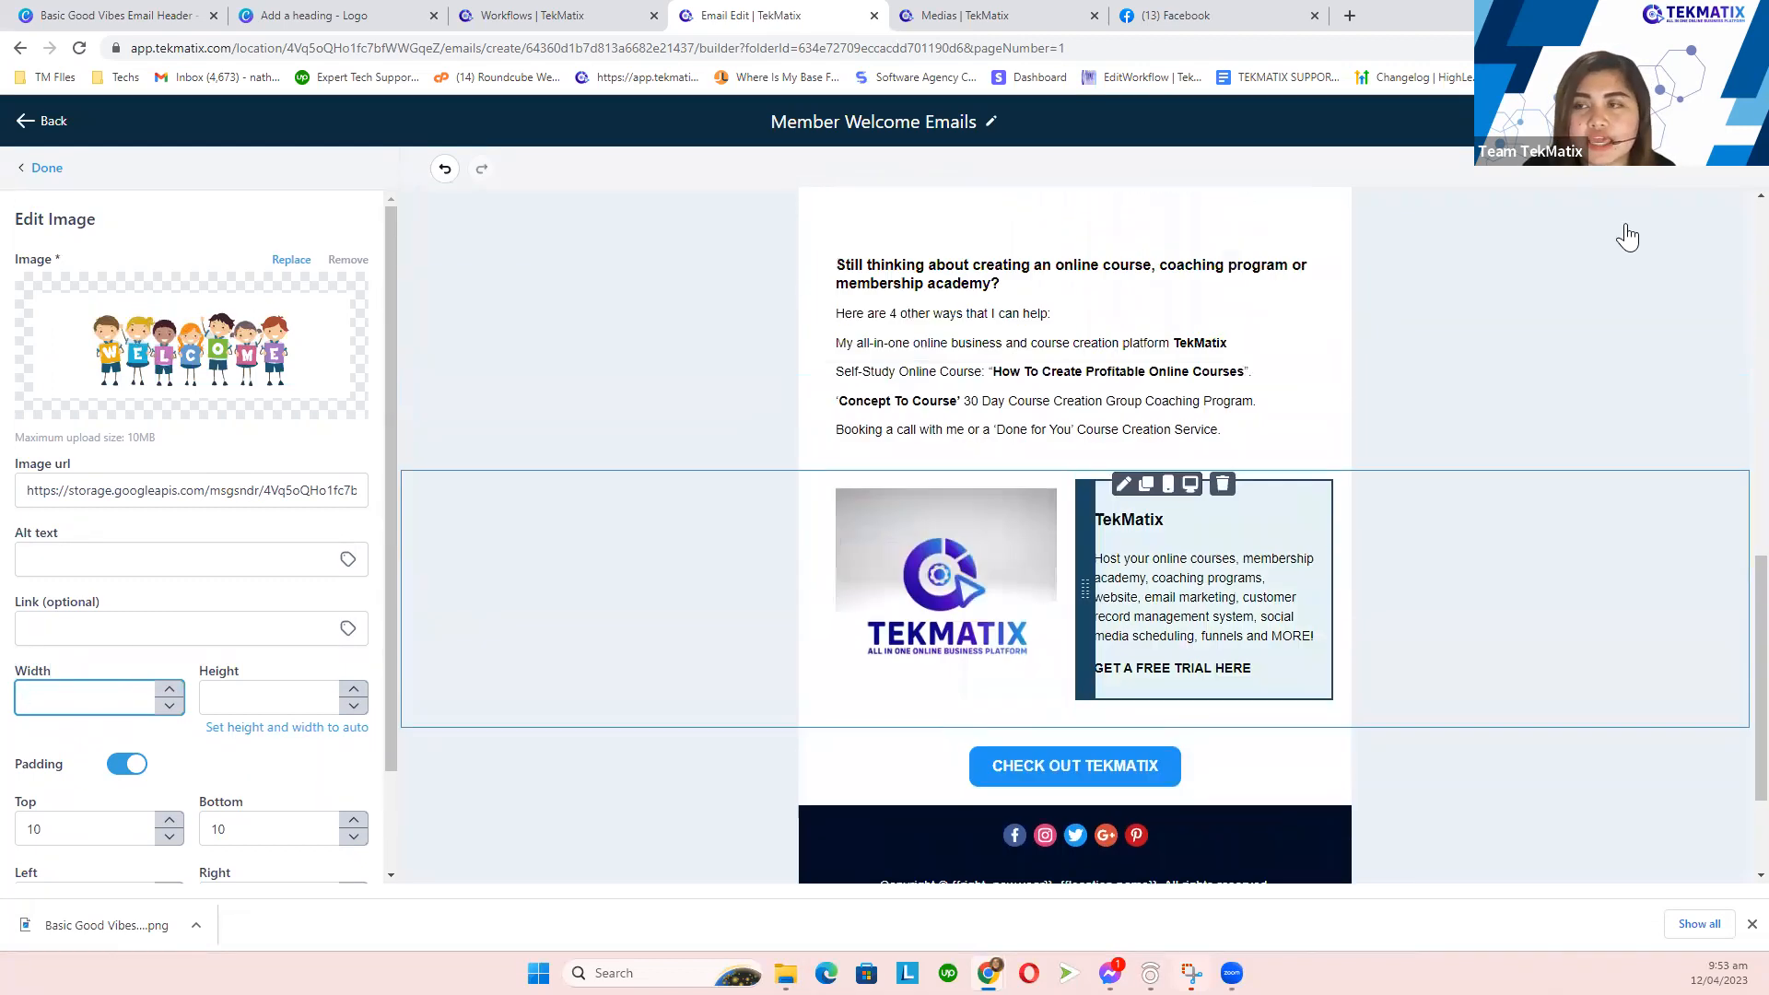
pyautogui.scroll(1, 1627, 237)
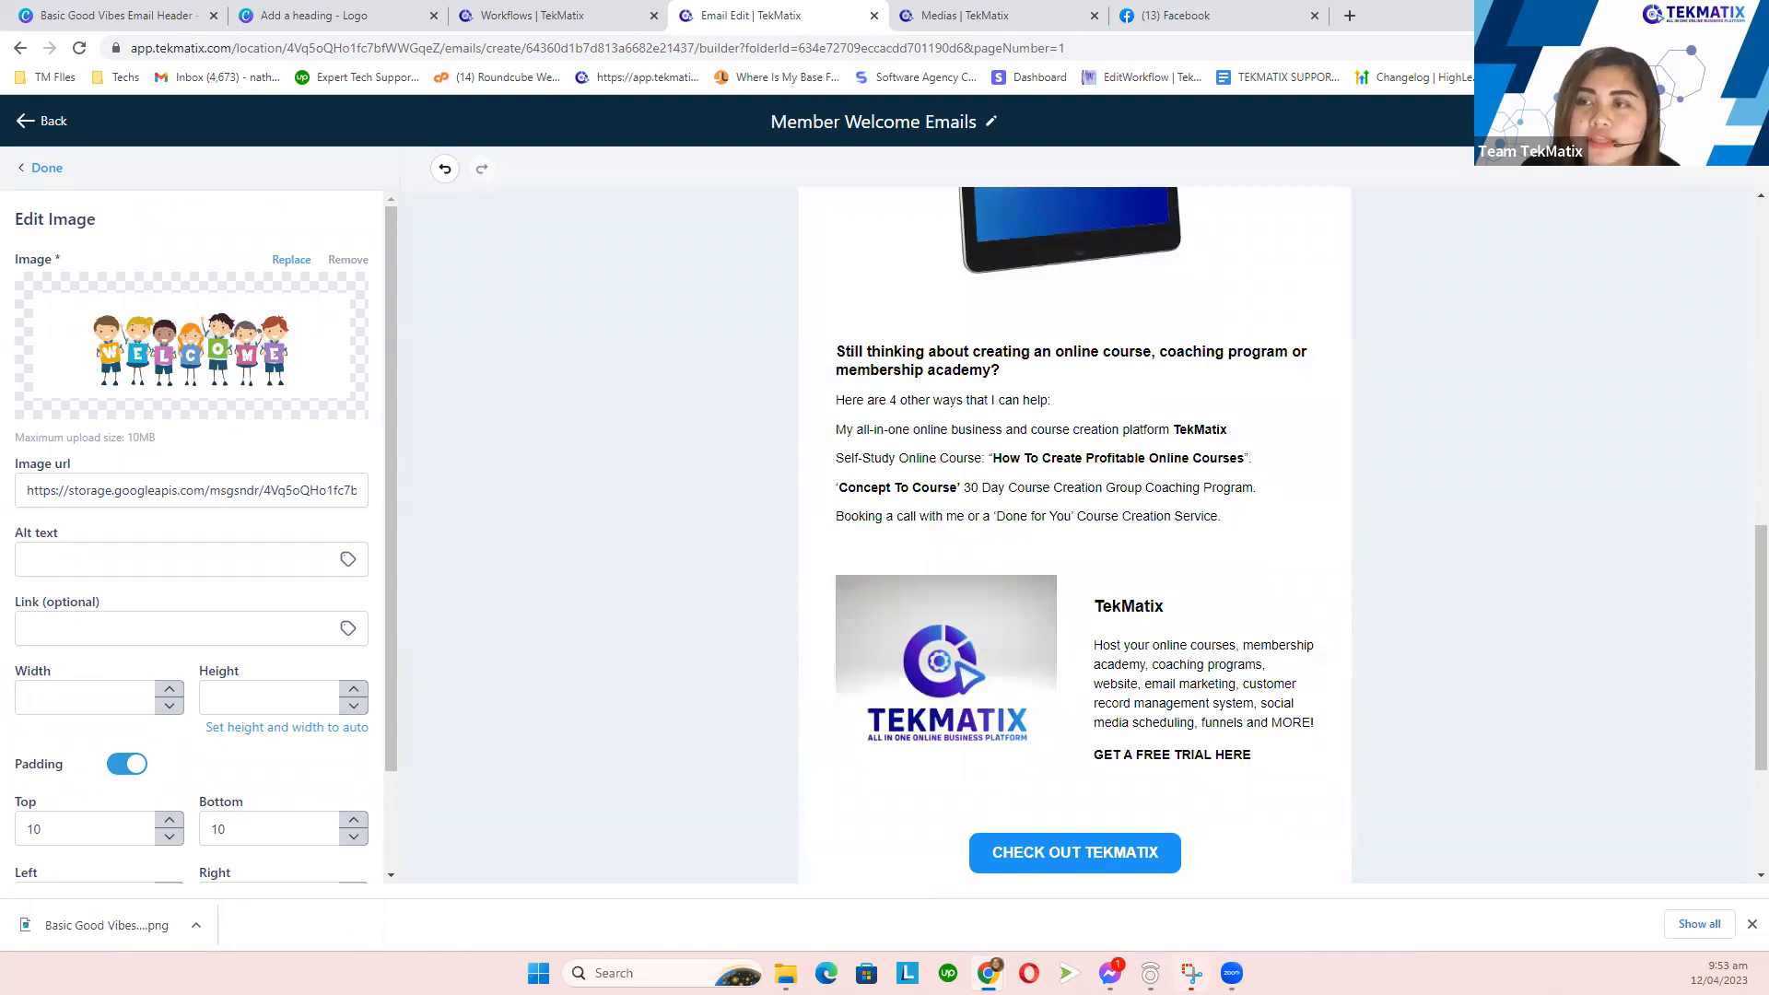
pyautogui.scroll(1, 1390, 399)
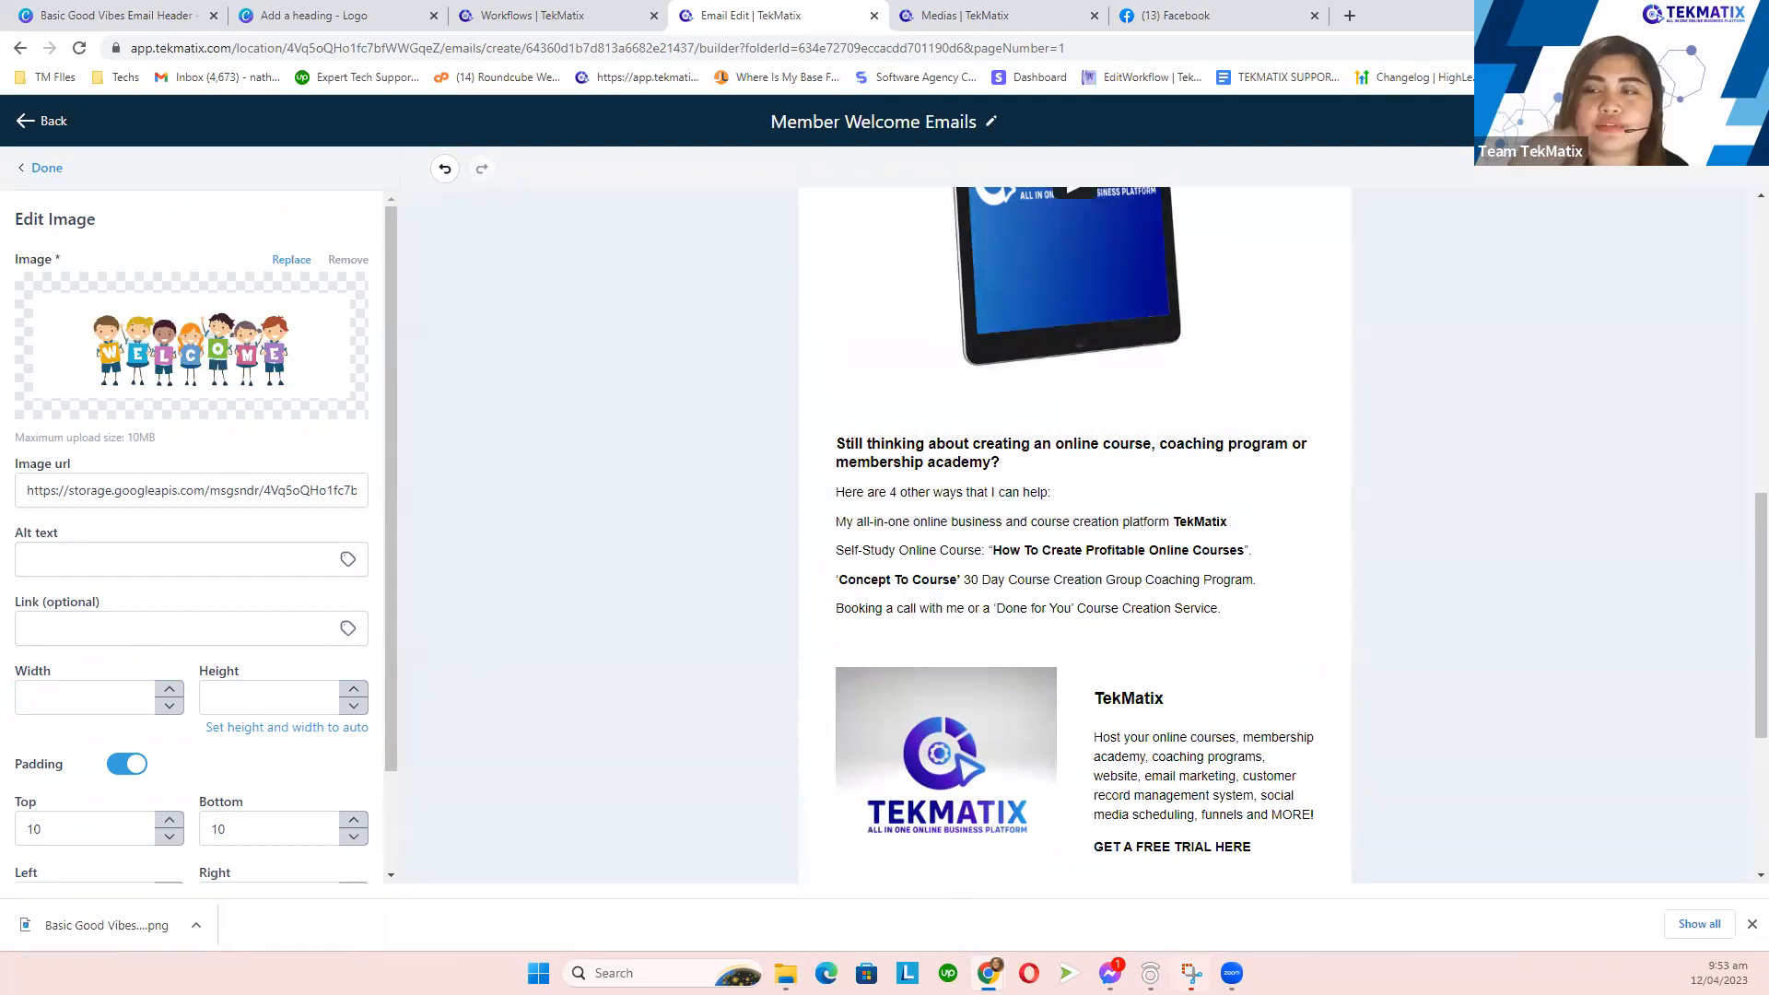
# - Open the template's Settings from the actions menu and focus the From Name field
pyautogui.click(1661, 122)
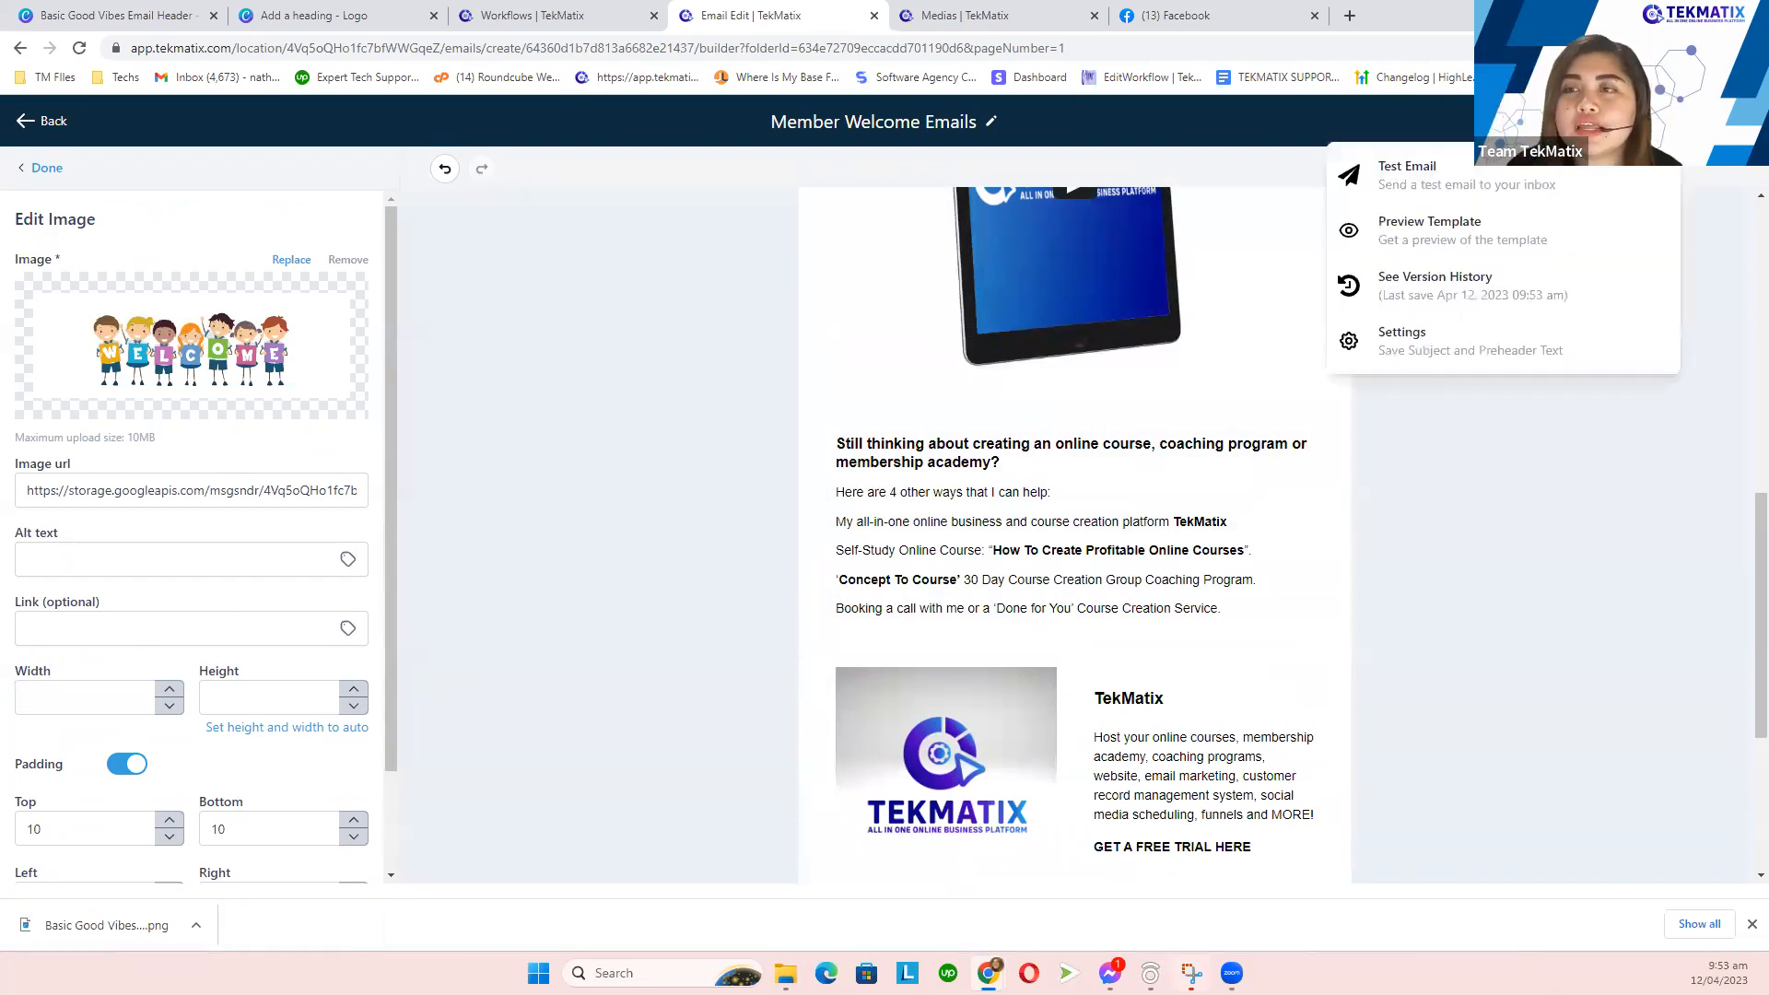
pyautogui.click(1445, 360)
pyautogui.click(1380, 259)
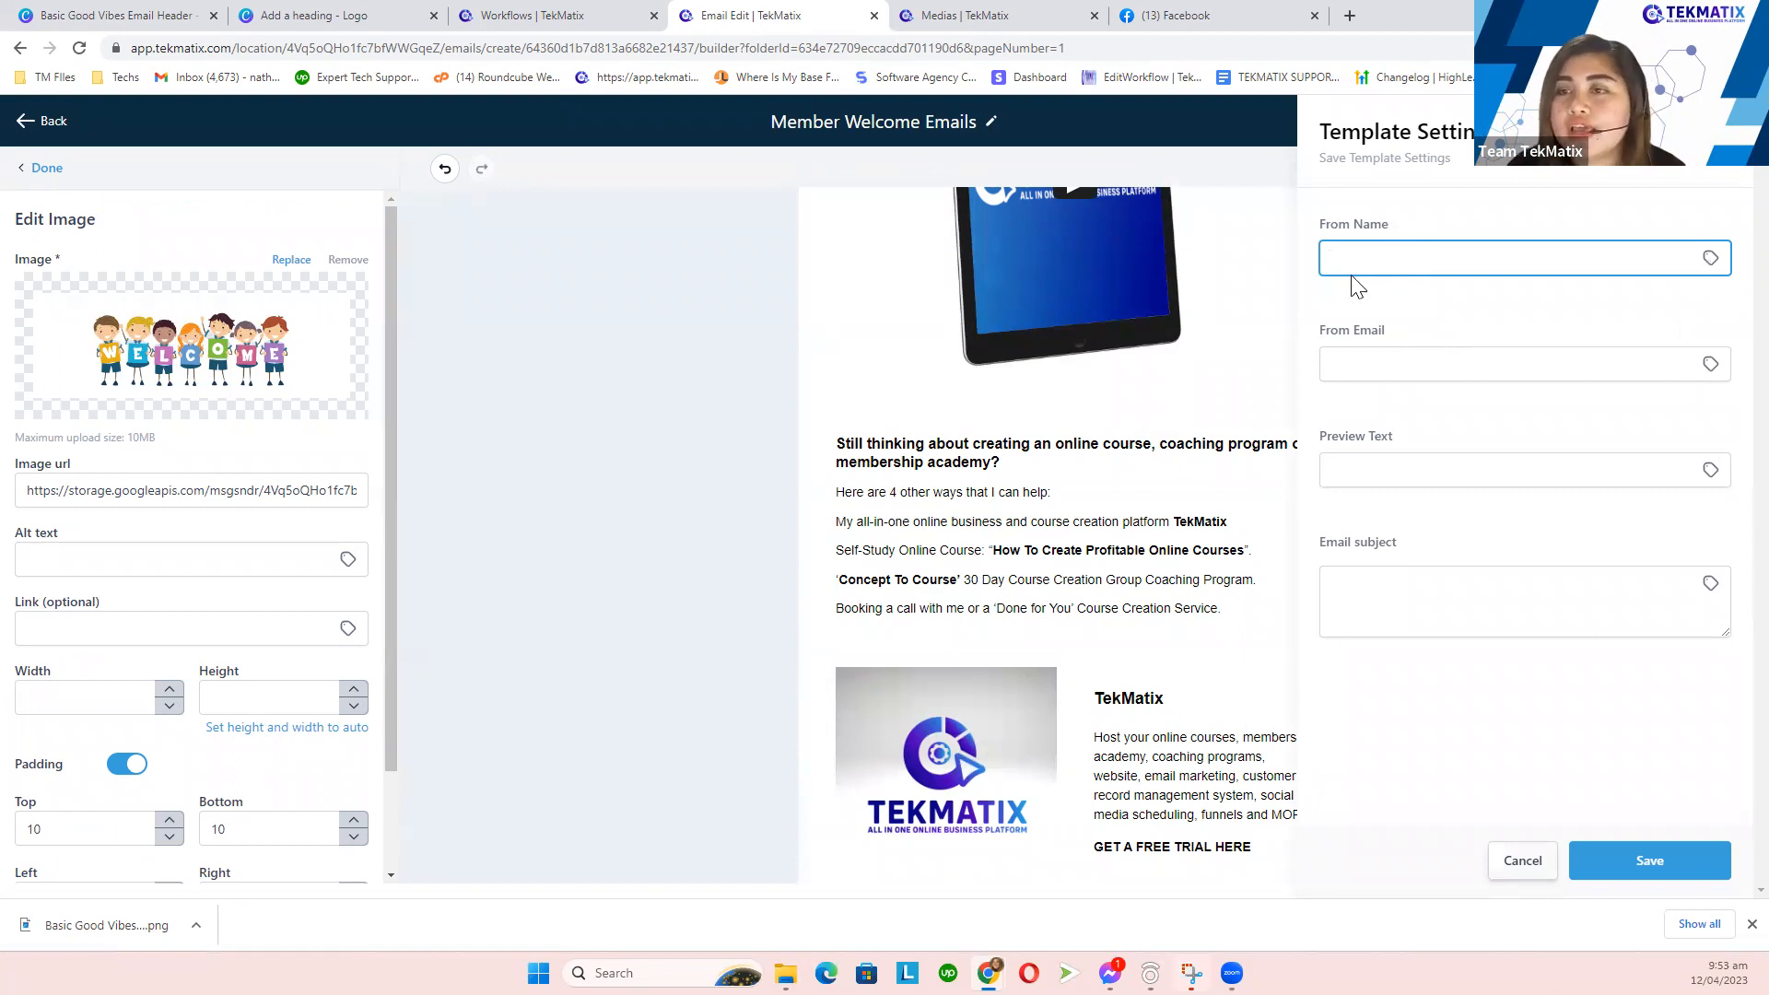
# - Fill From Name with the Account > Name custom value for the business name
pyautogui.moveTo(1407, 218); pyautogui.dragTo(1312, 229)
pyautogui.click(1398, 259)
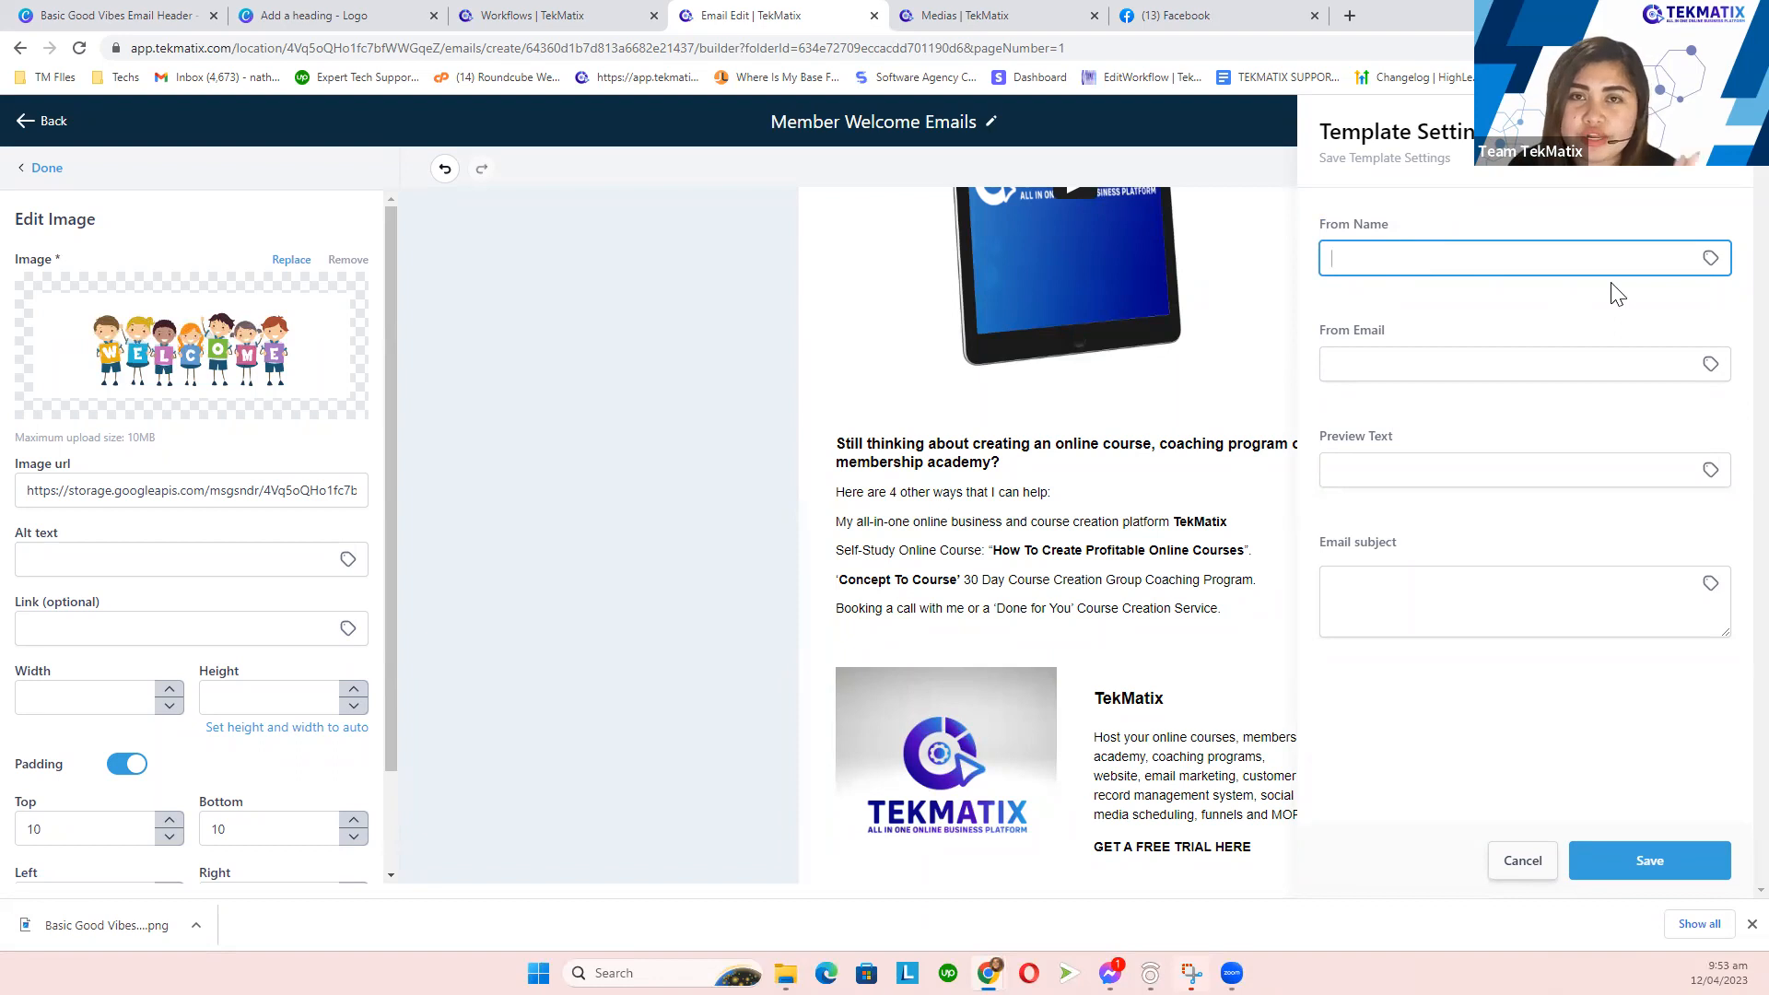
pyautogui.click(1709, 261)
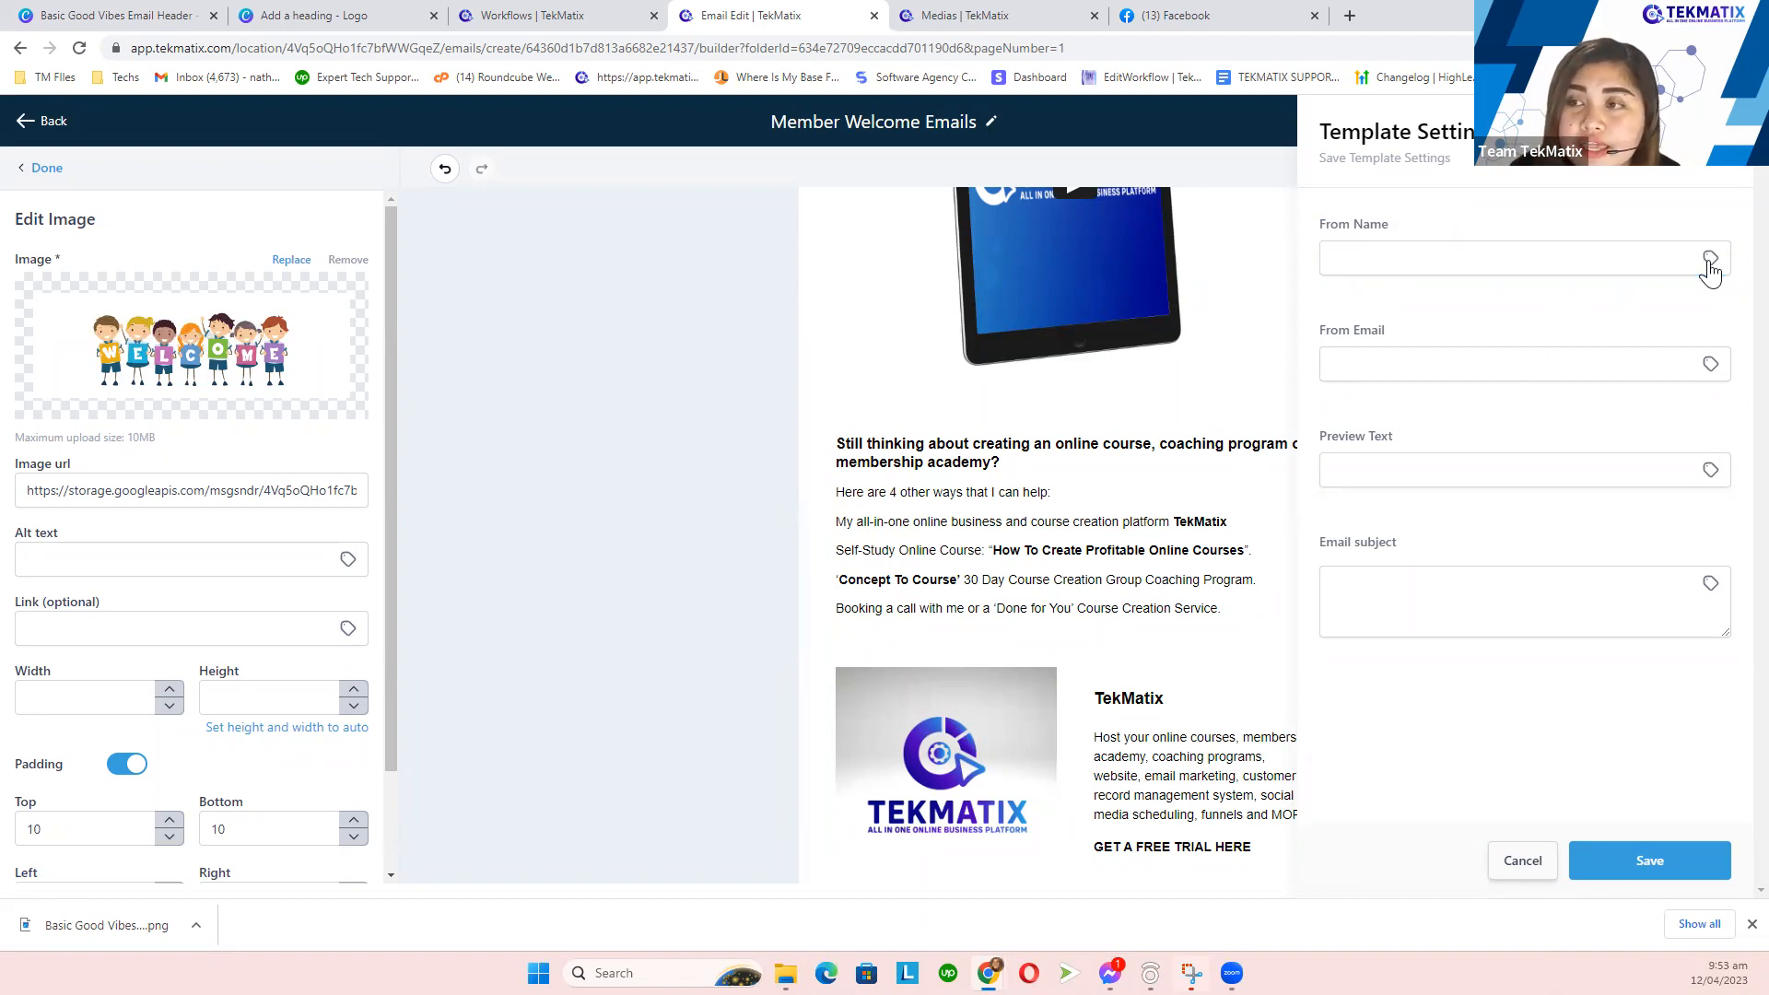
pyautogui.scroll(-1, 1641, 437)
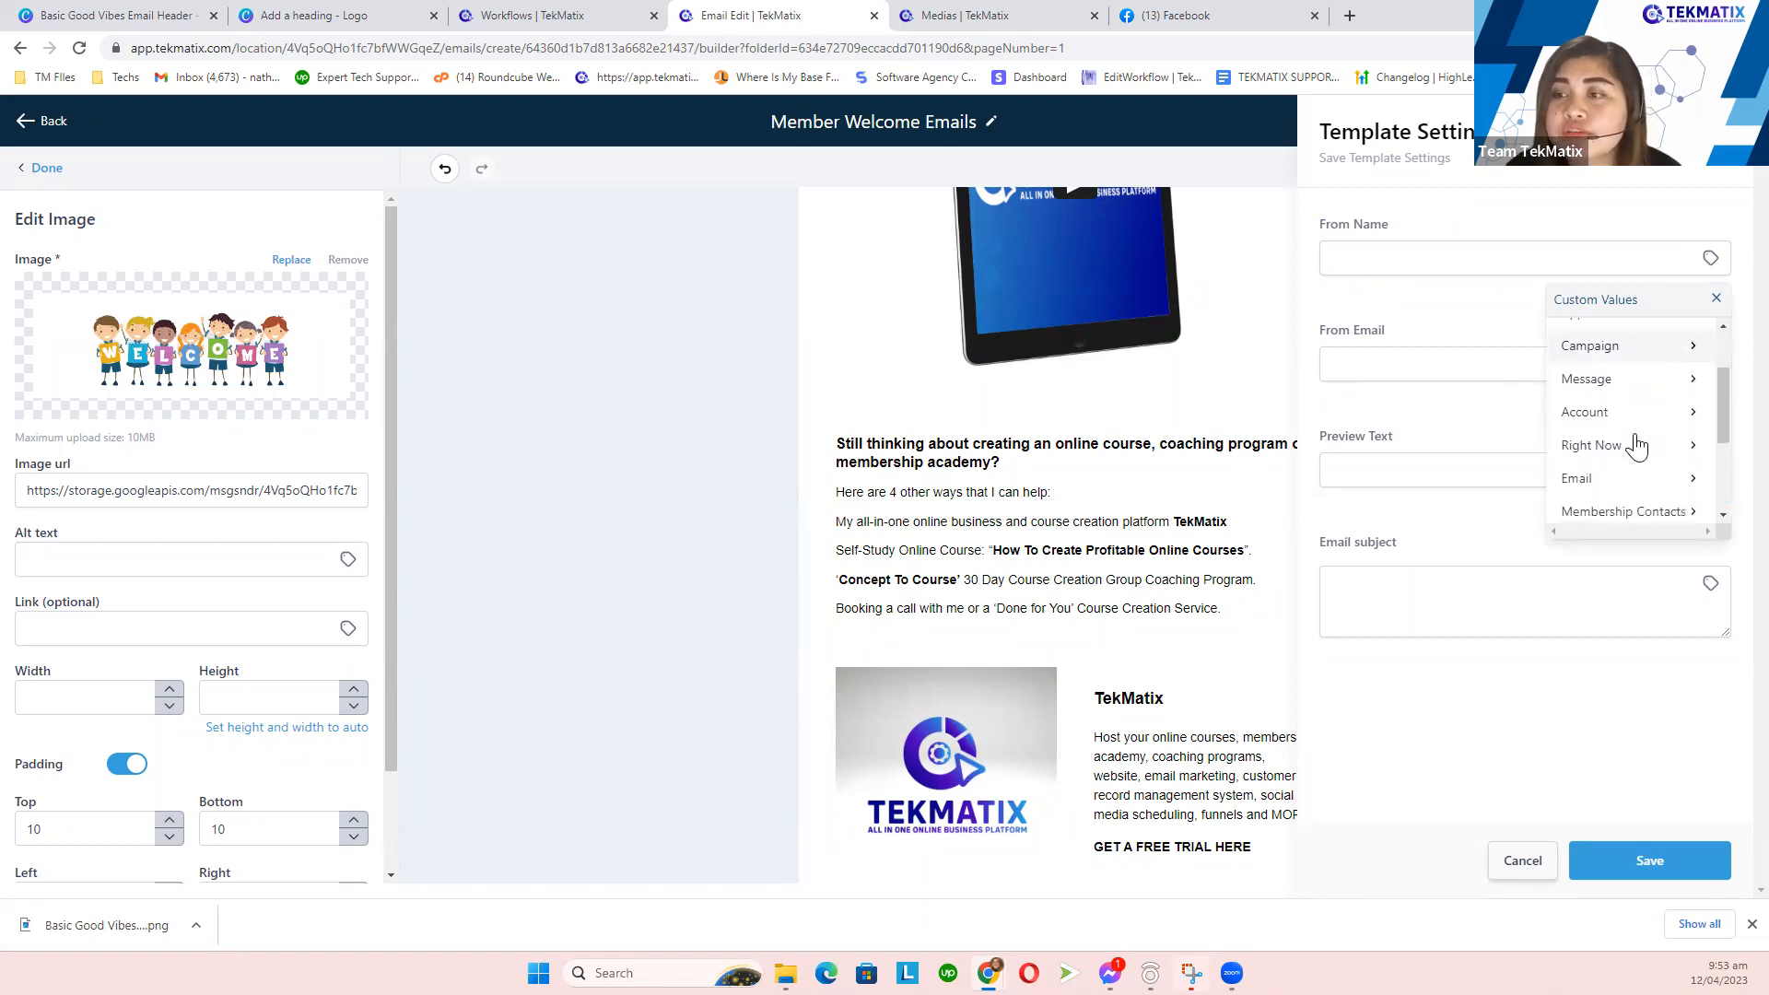
pyautogui.click(1620, 413)
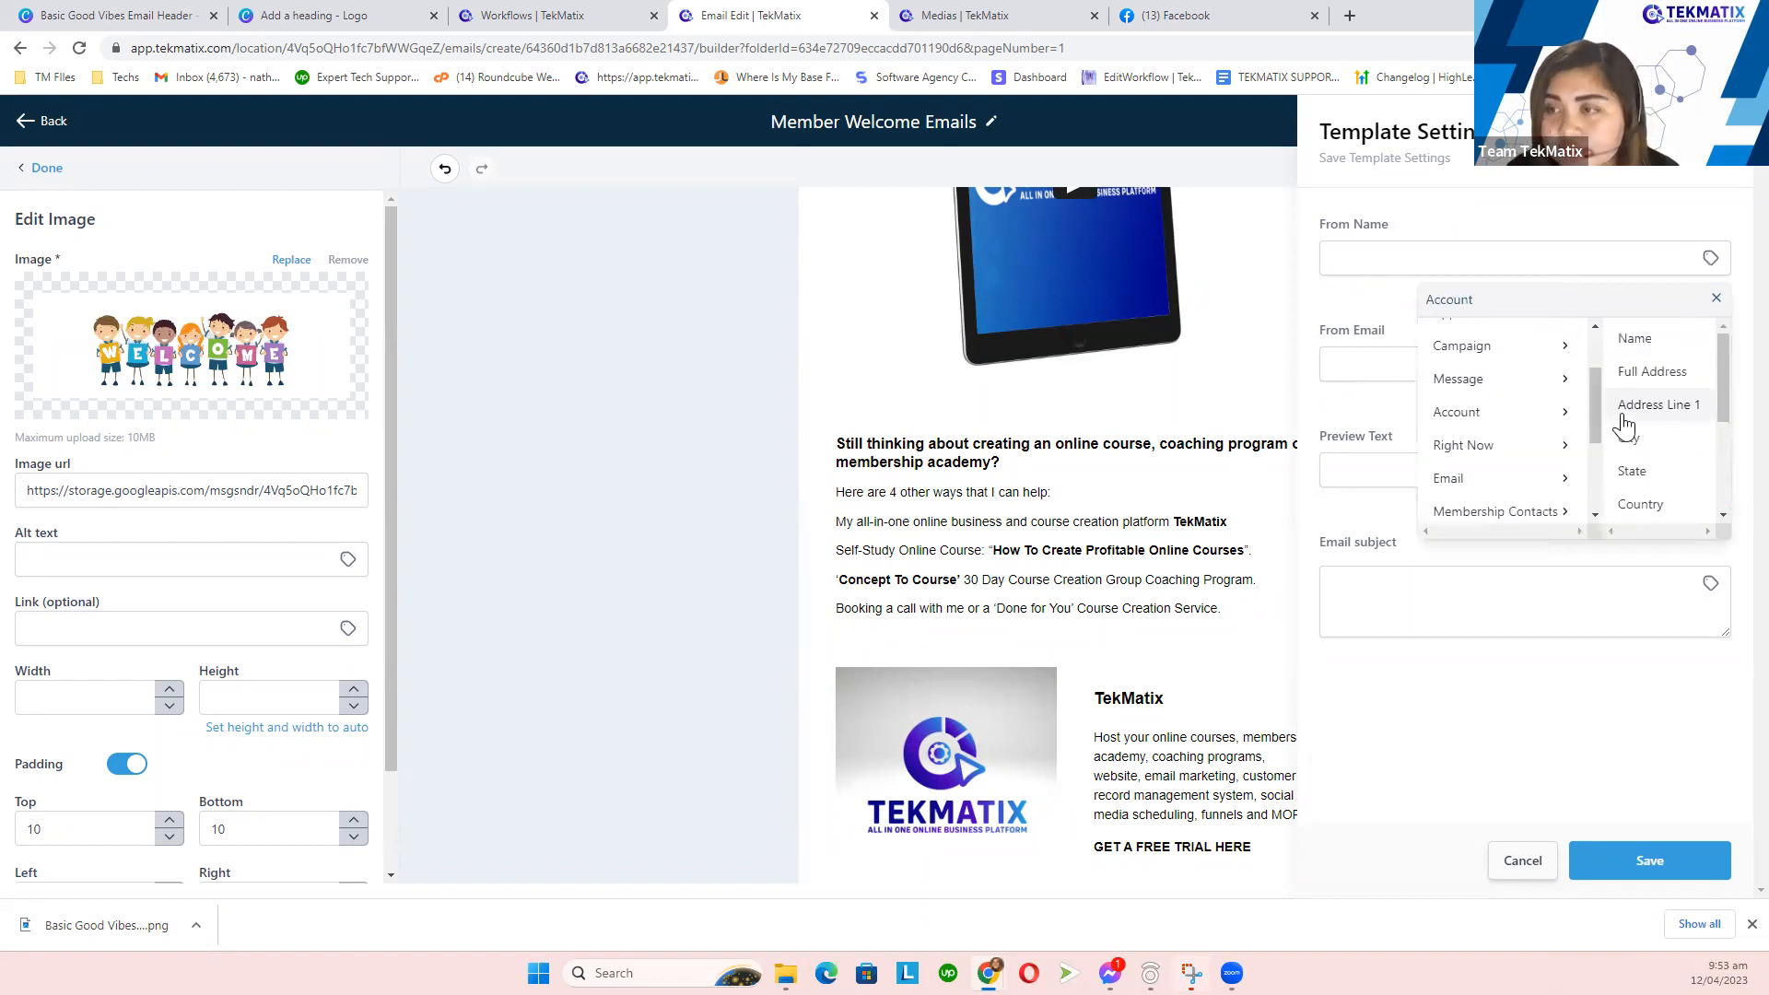
pyautogui.click(1624, 340)
pyautogui.moveTo(1446, 259); pyautogui.dragTo(1315, 276)
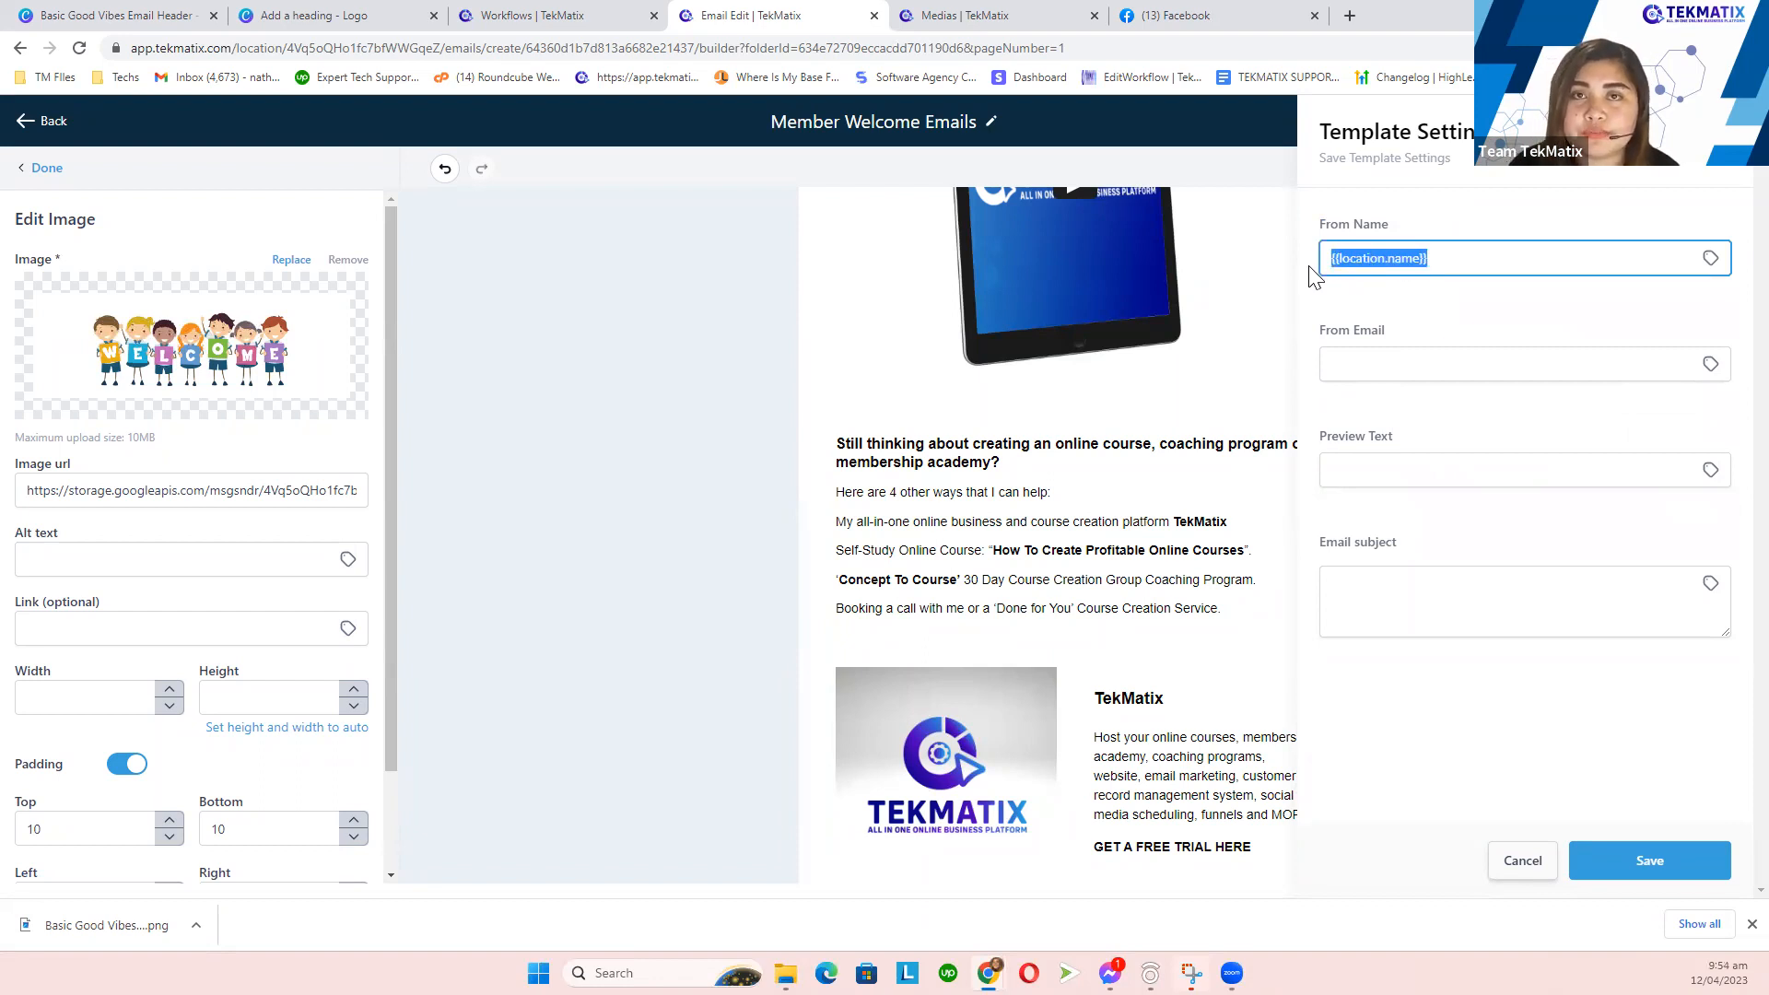
# - Check the Friendly Business Name on the Company Settings business profile page
pyautogui.click(978, 19)
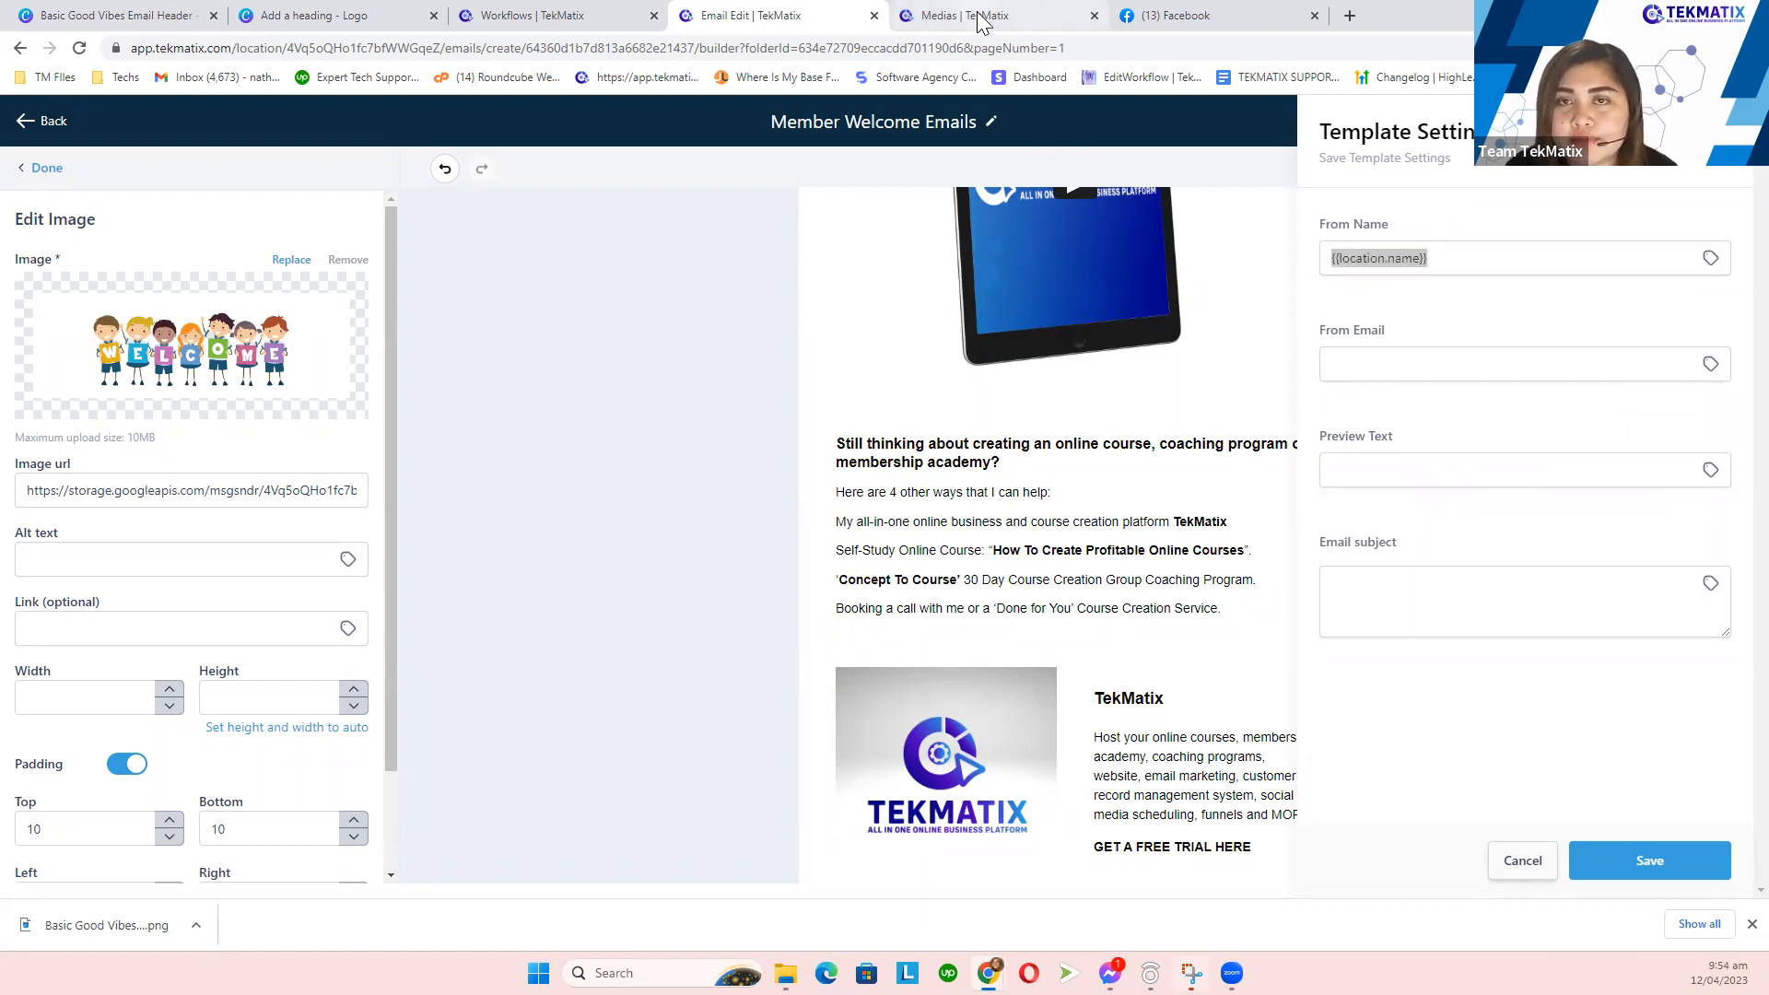
pyautogui.click(46, 126)
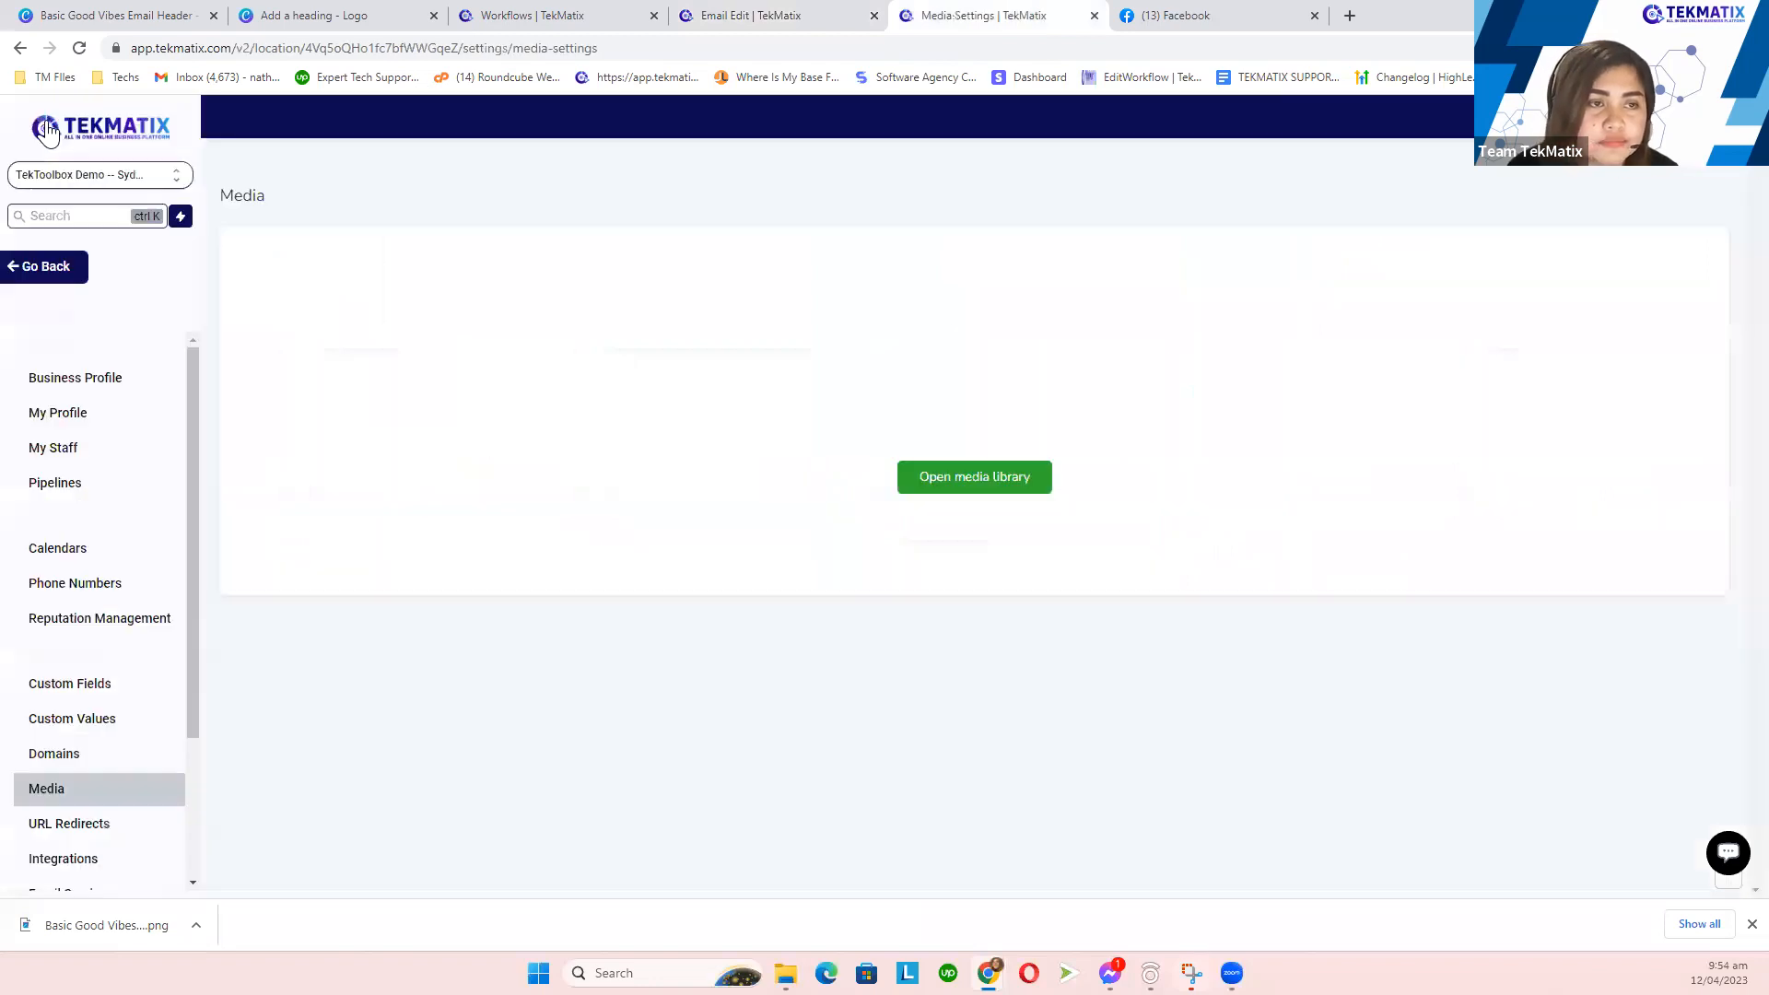
pyautogui.click(82, 383)
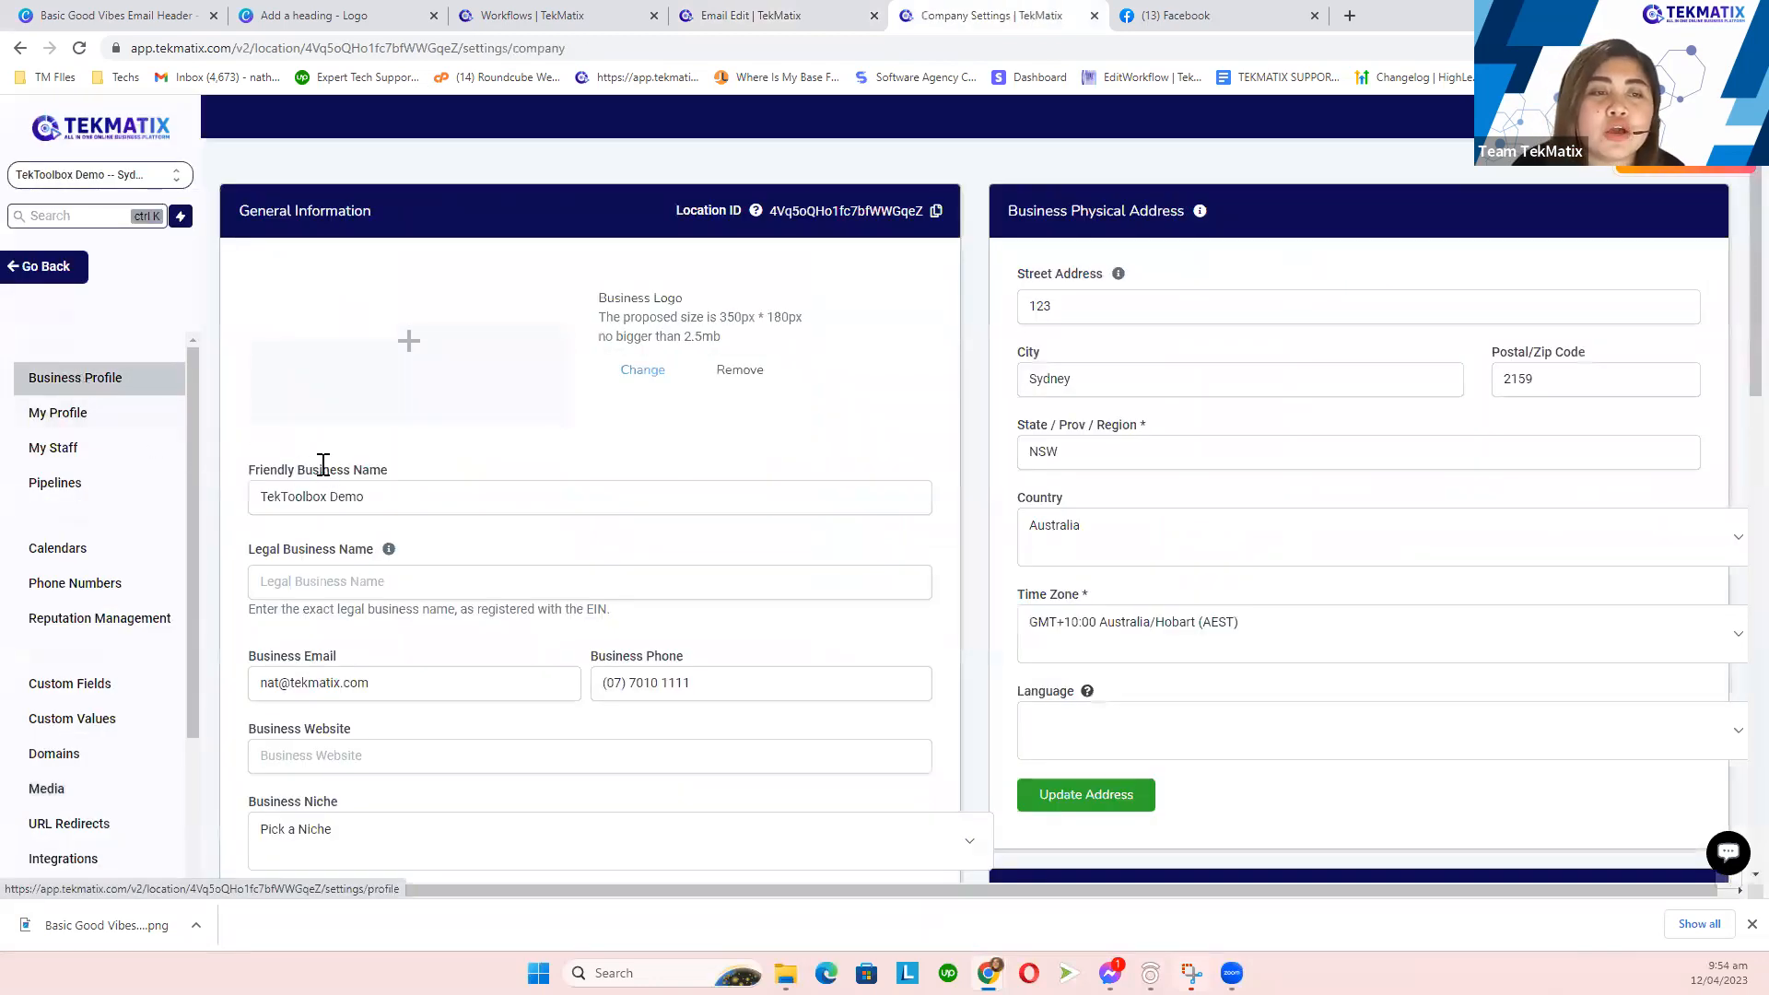
pyautogui.moveTo(250, 474)
pyautogui.mouseDown()
pyautogui.moveTo(395, 494)
pyautogui.moveTo(242, 506)
pyautogui.mouseUp()
pyautogui.click(753, 13)
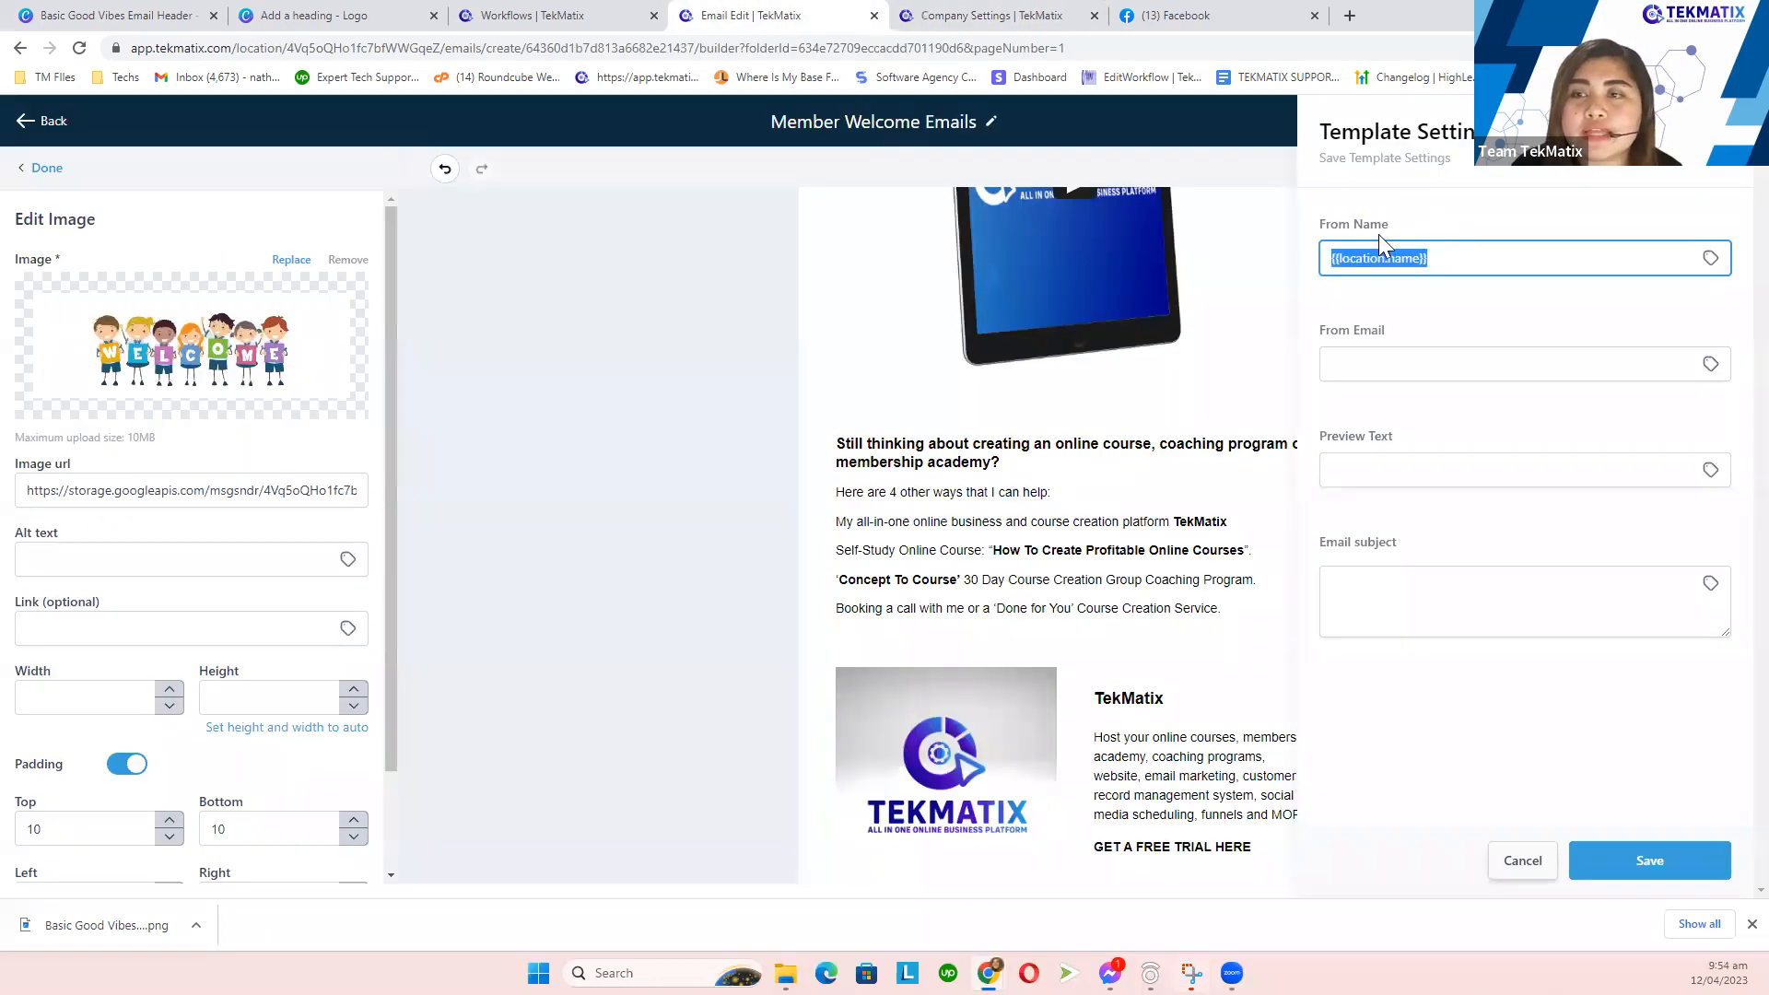
# - Clear the From Name field and browse the Account custom values again without choosing
pyautogui.press('BackSpace')
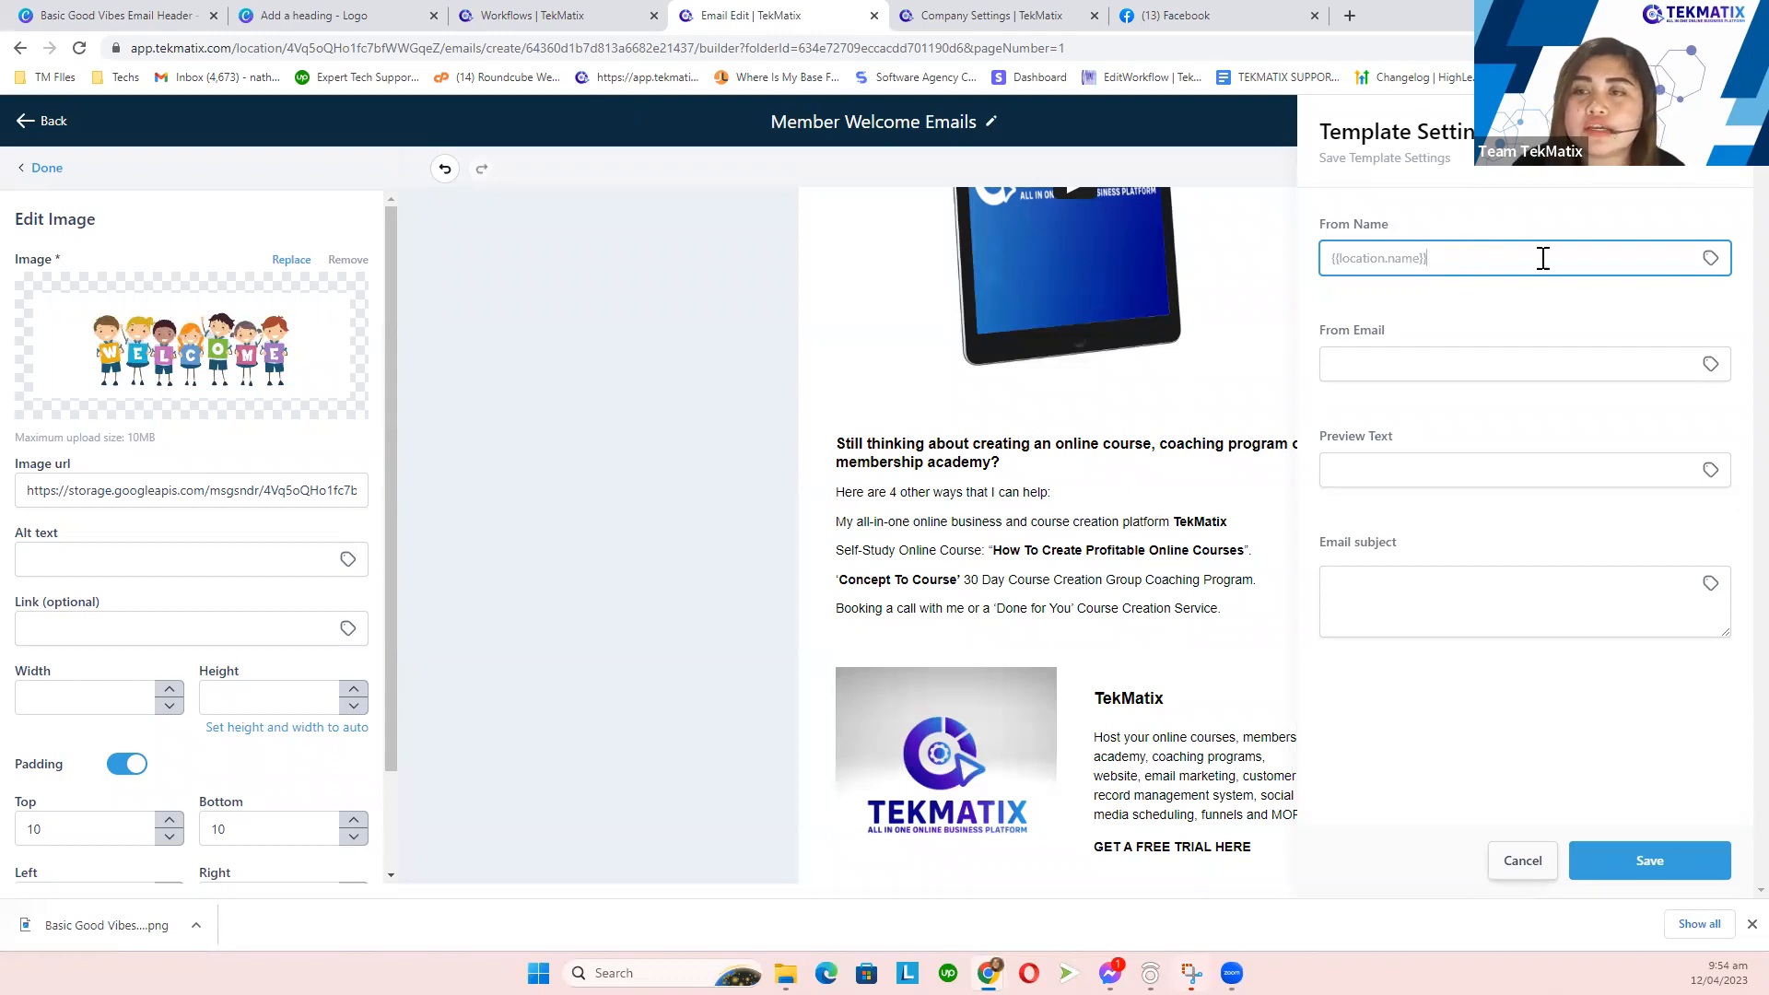
pyautogui.click(1710, 258)
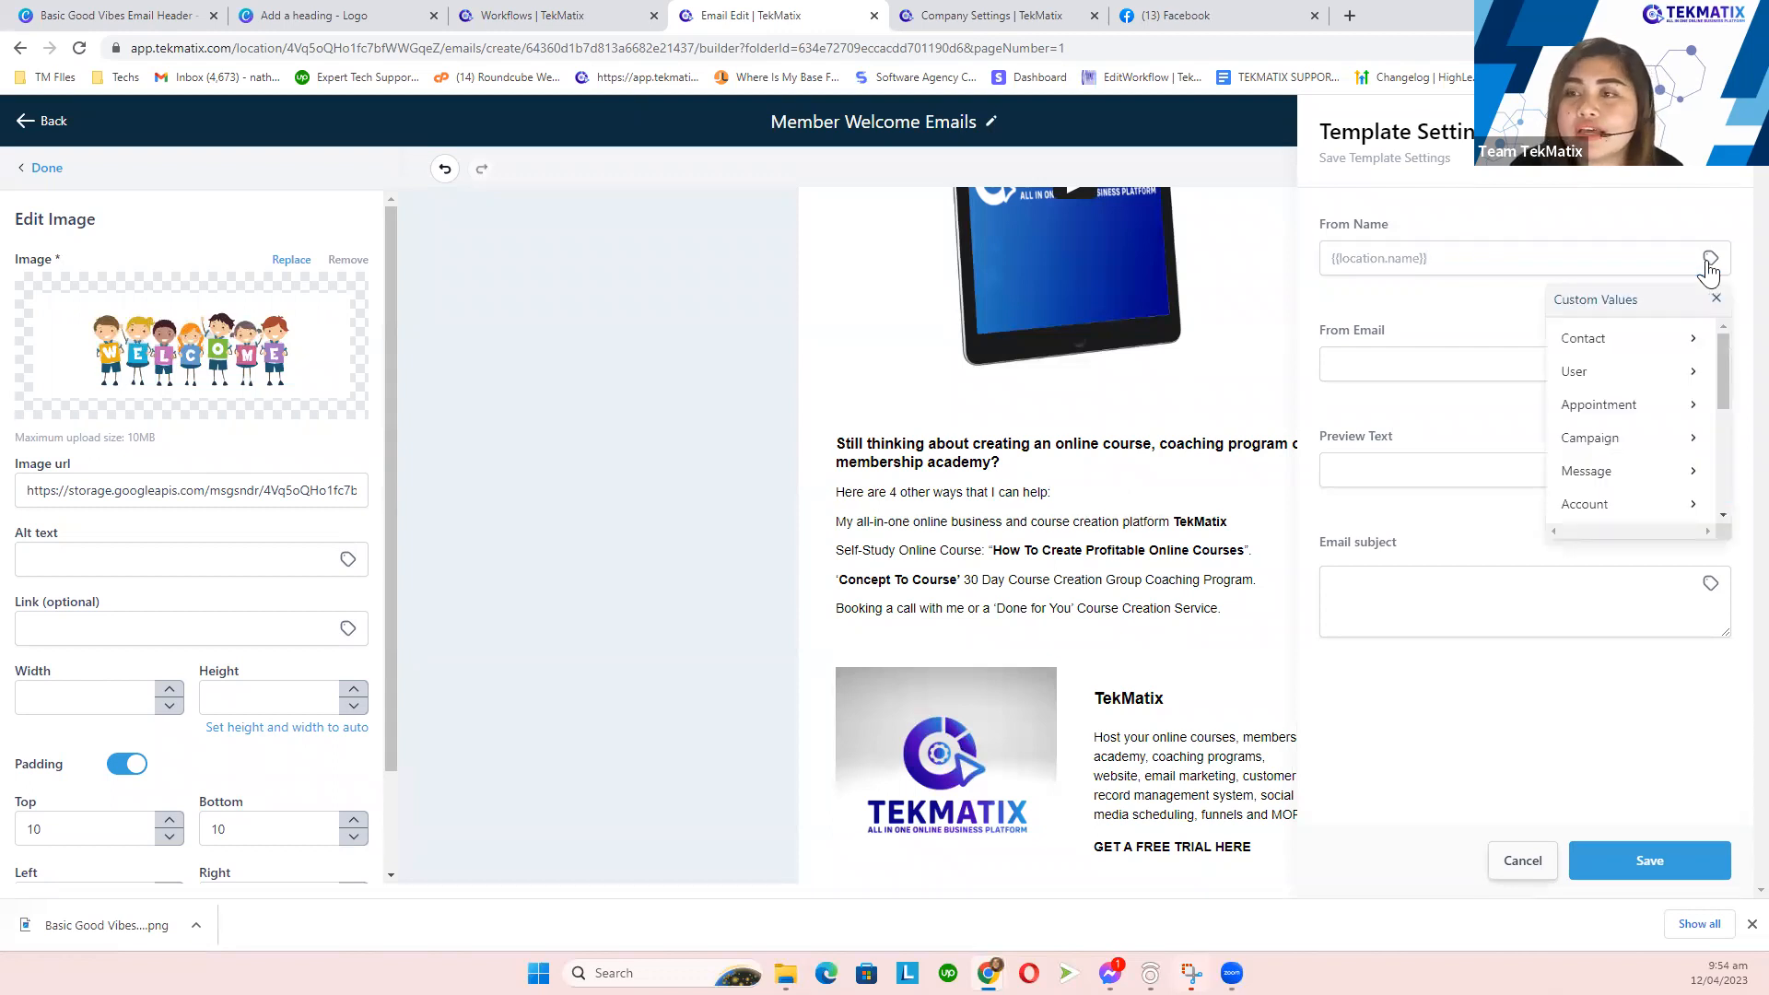
pyautogui.click(1629, 506)
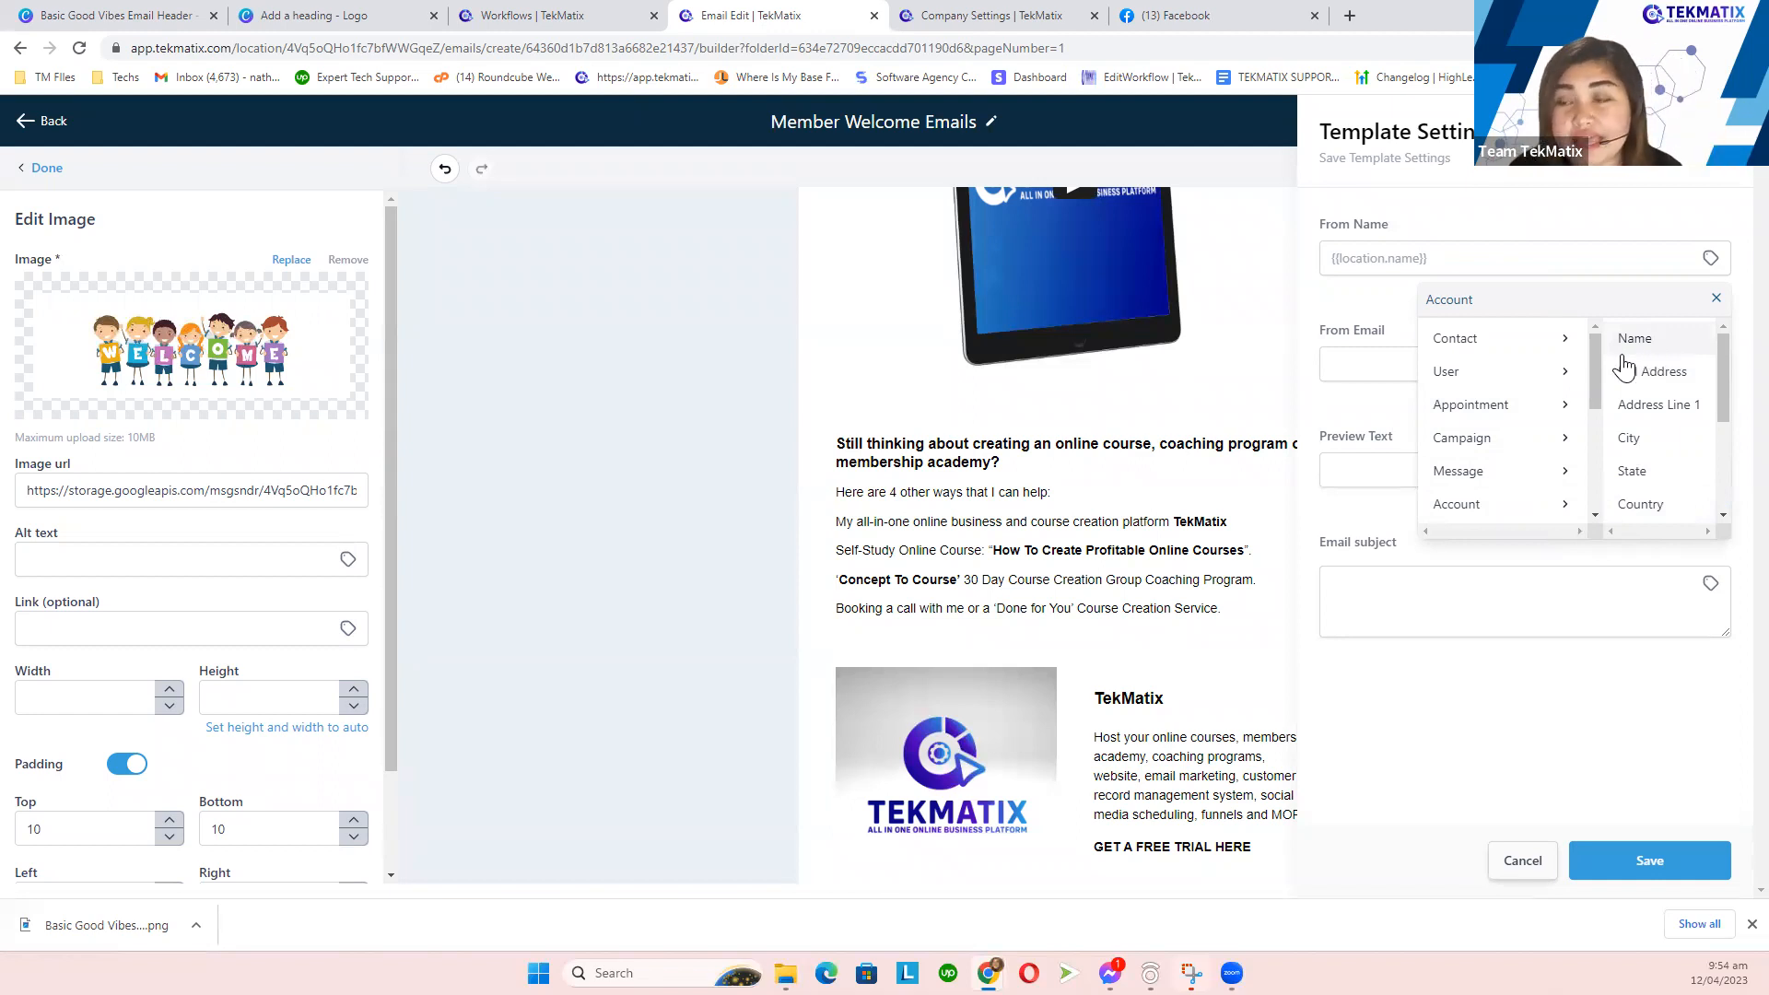
pyautogui.click(1560, 224)
# - Fill From Email with the Account > Email custom value, then view the business profile
pyautogui.moveTo(1398, 344); pyautogui.dragTo(1317, 333)
pyautogui.click(1422, 361)
pyautogui.click(1712, 362)
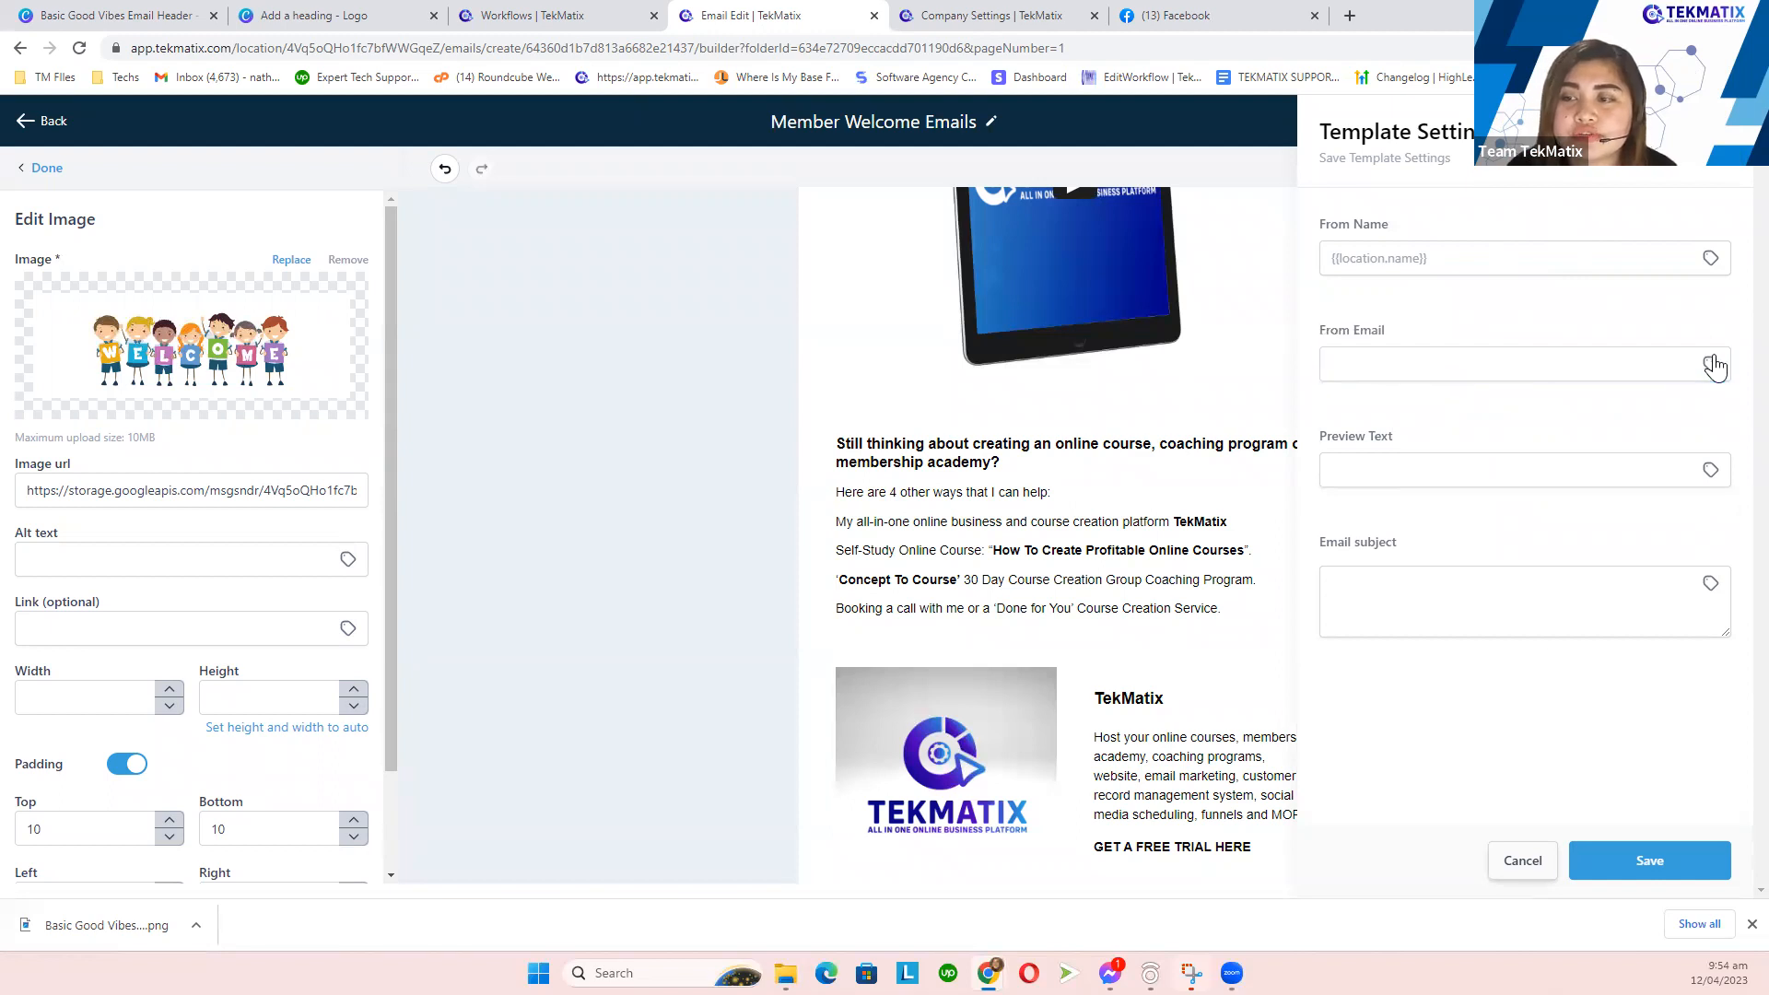
pyautogui.click(1619, 610)
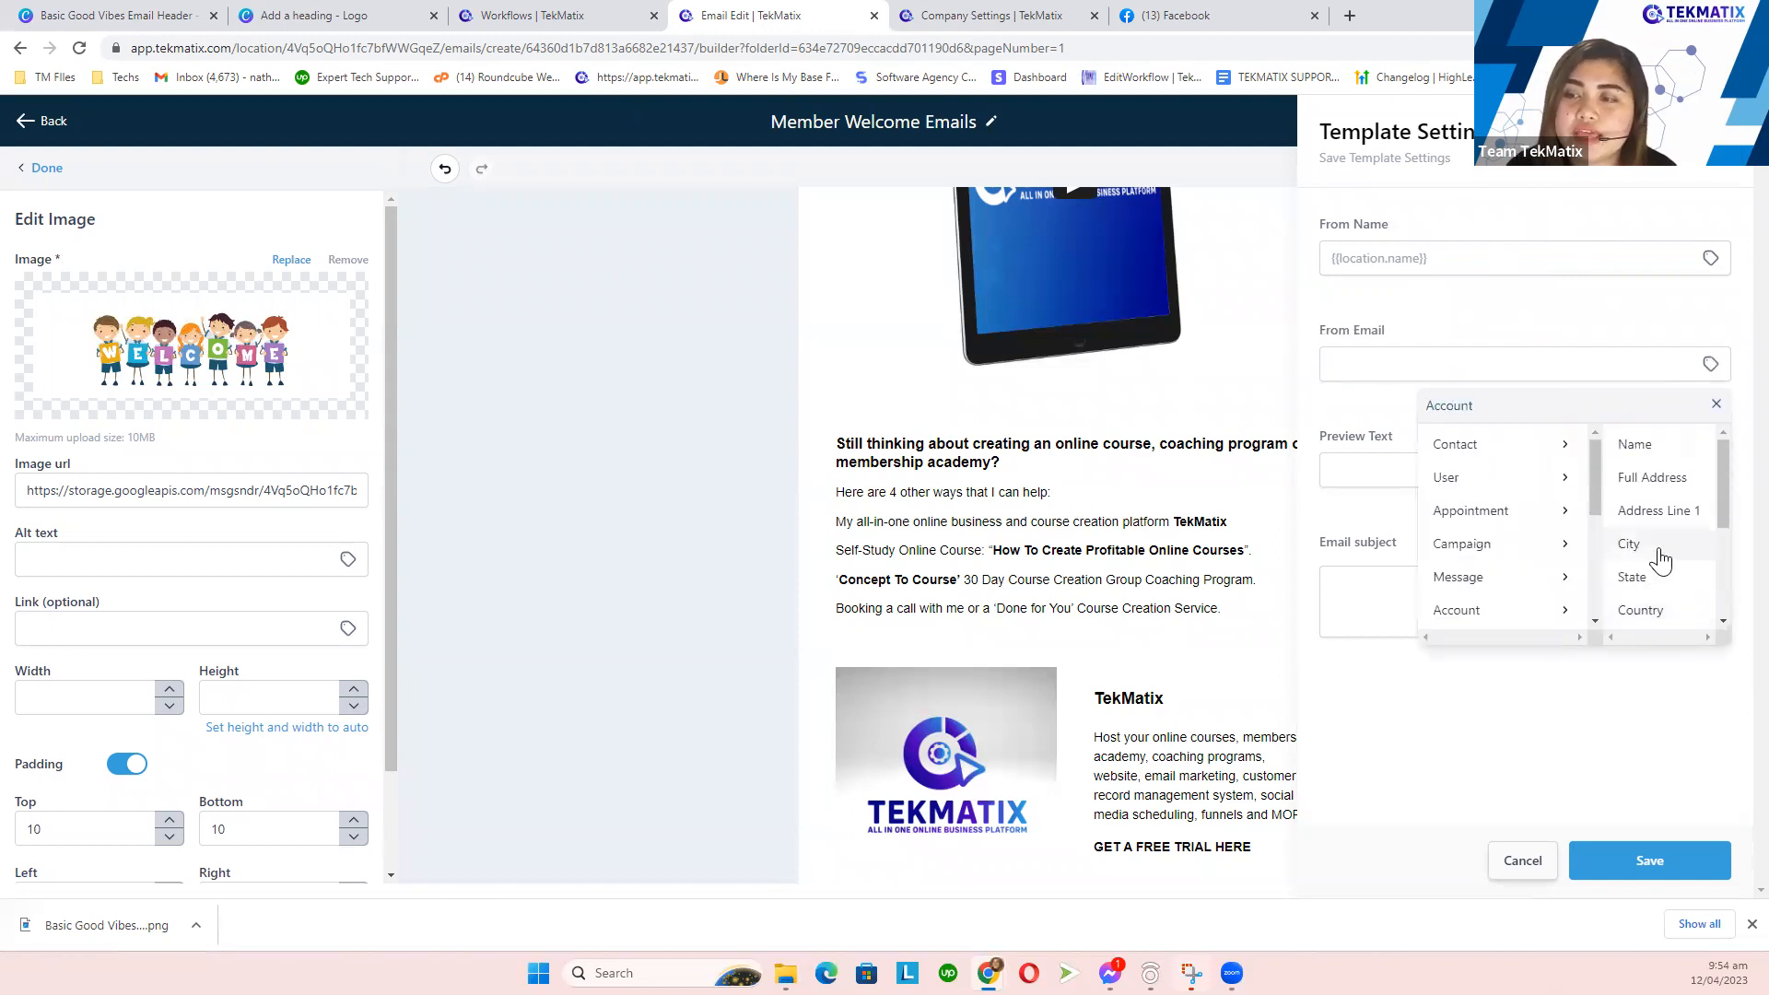
pyautogui.scroll(-1, 1659, 572)
pyautogui.click(1659, 582)
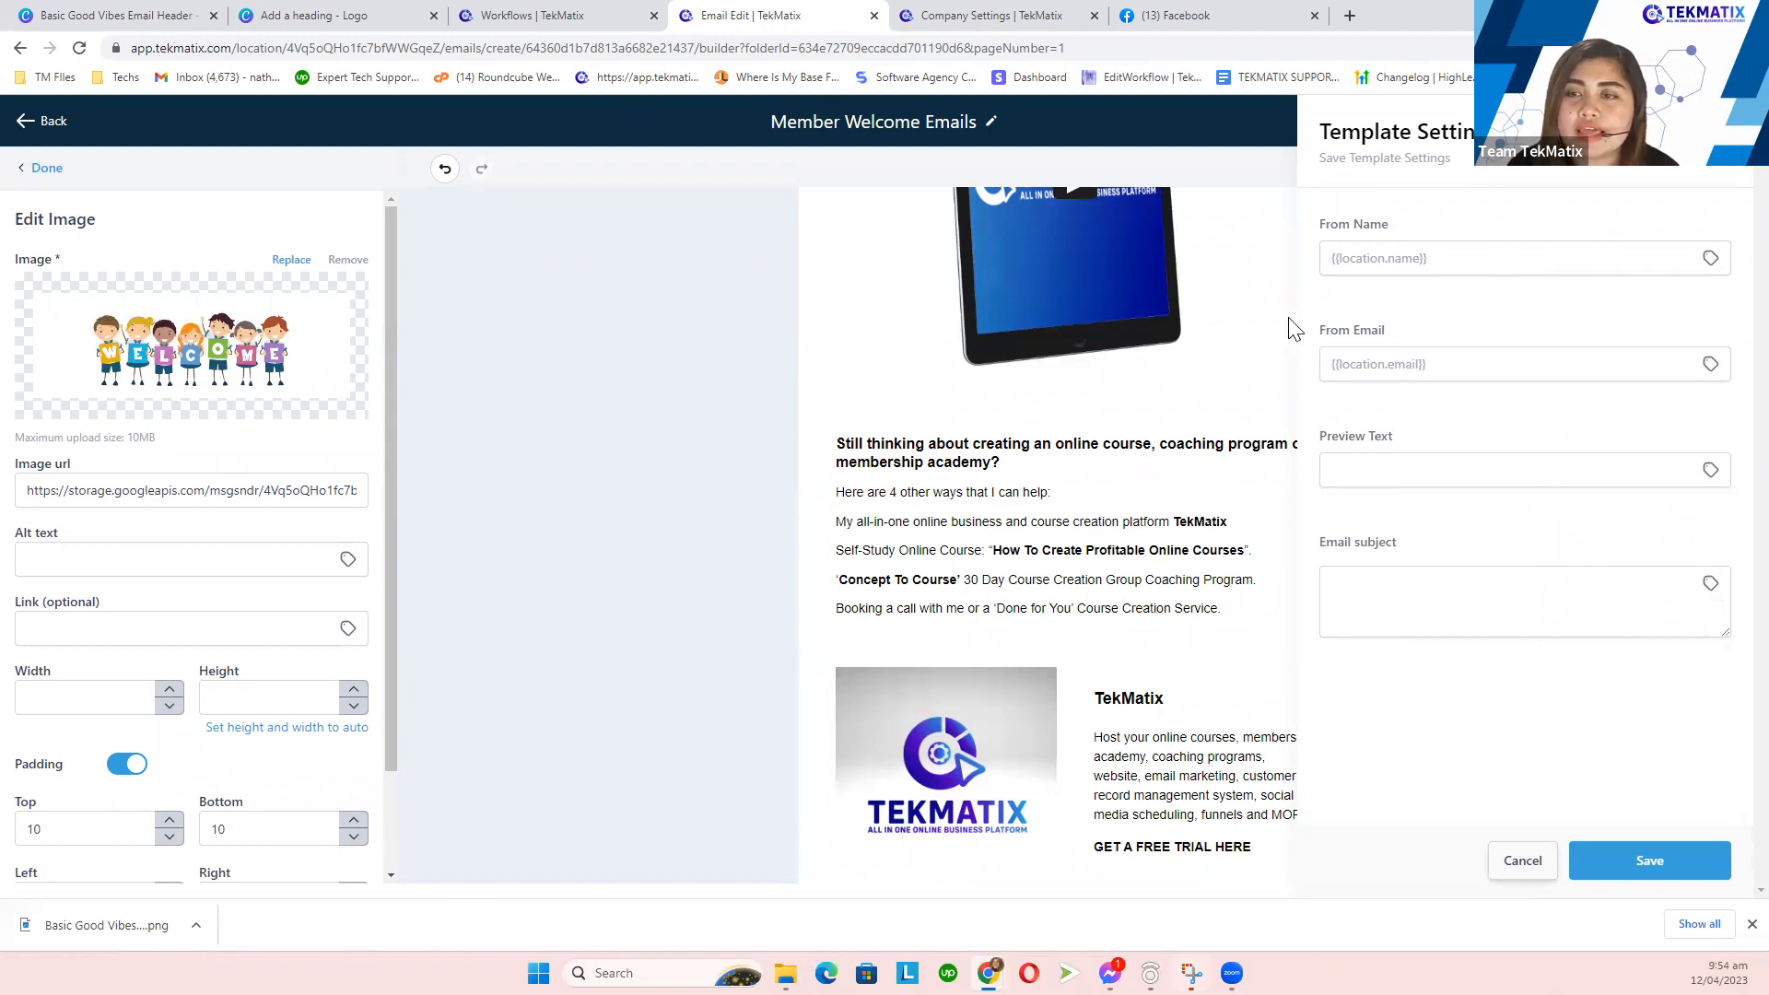
pyautogui.click(931, 16)
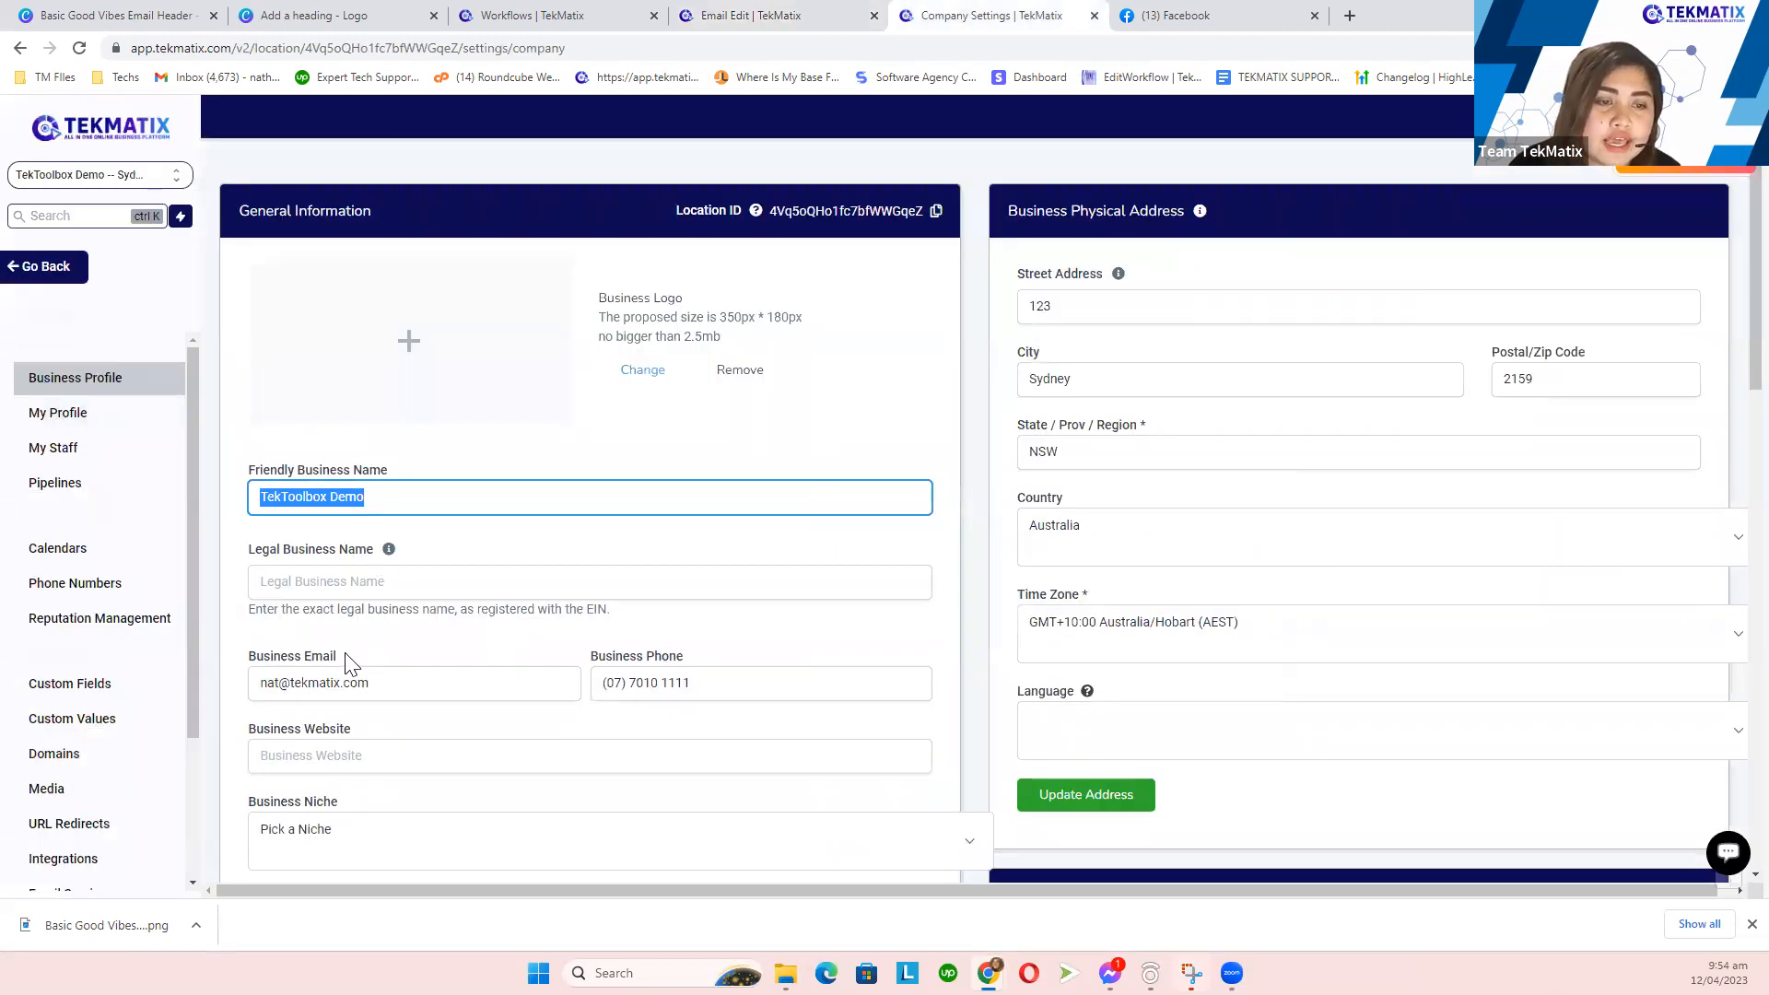
# - Check the Business Email on the profile page, then return to the email's Template Settings
pyautogui.moveTo(326, 658); pyautogui.dragTo(245, 656)
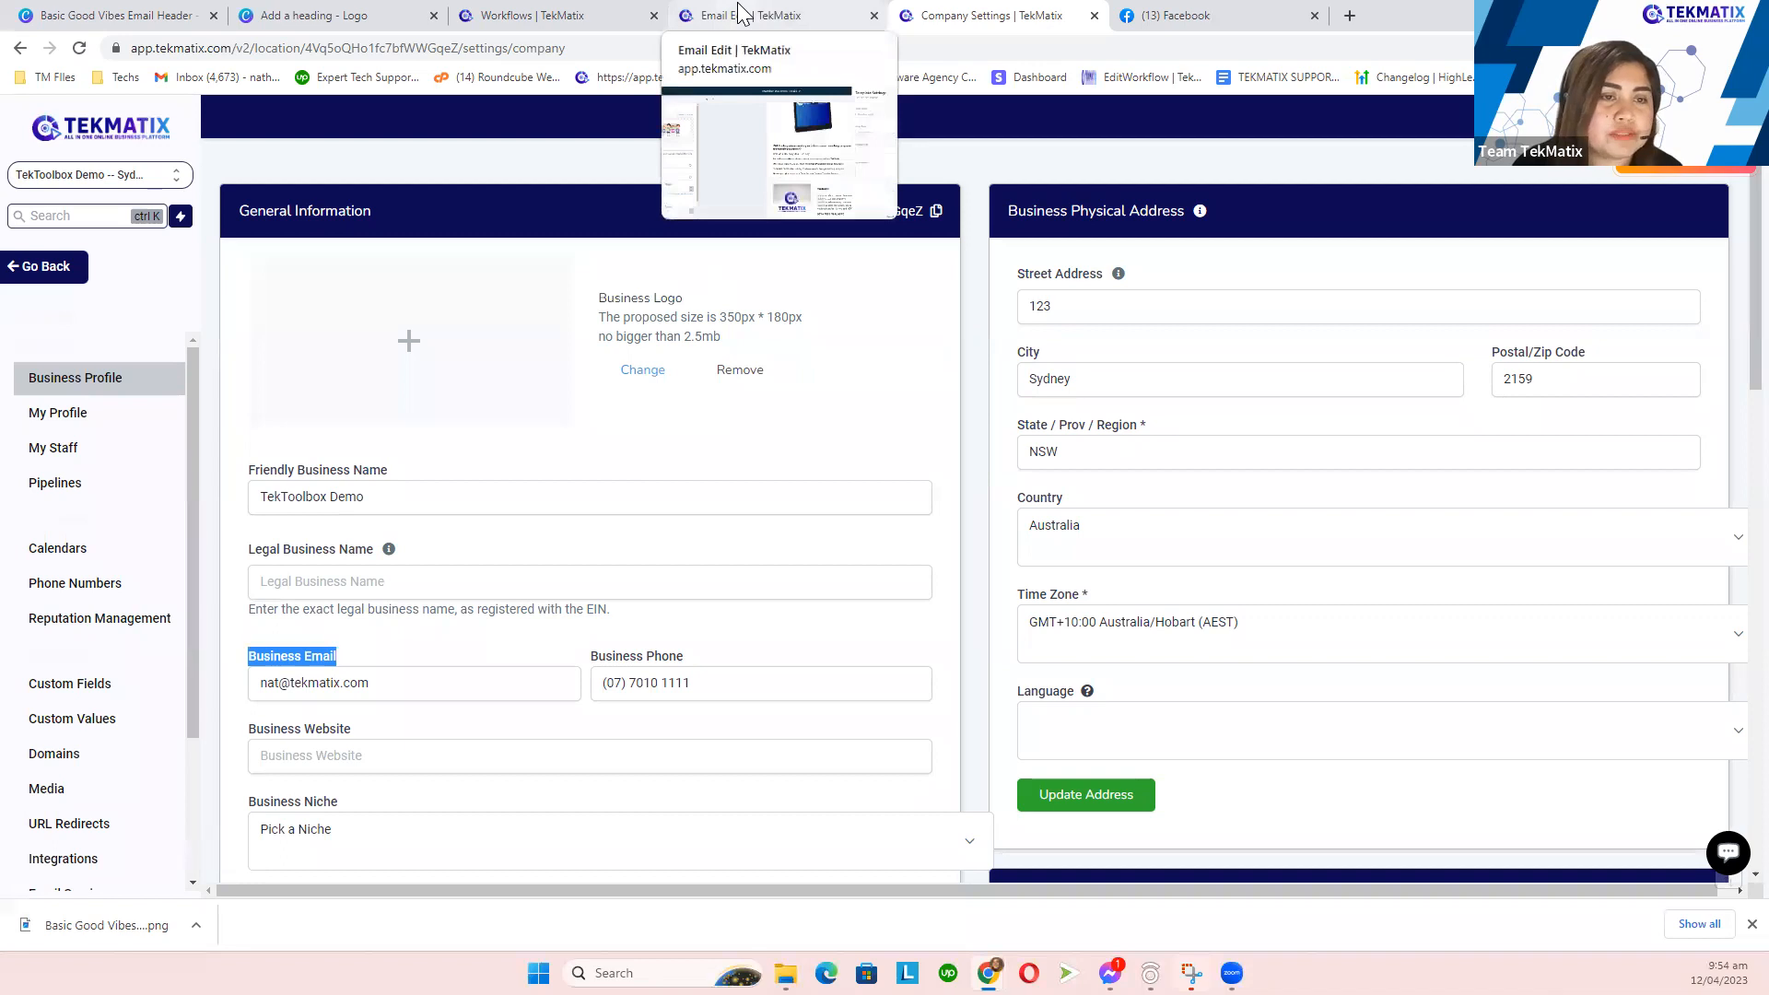
pyautogui.click(743, 15)
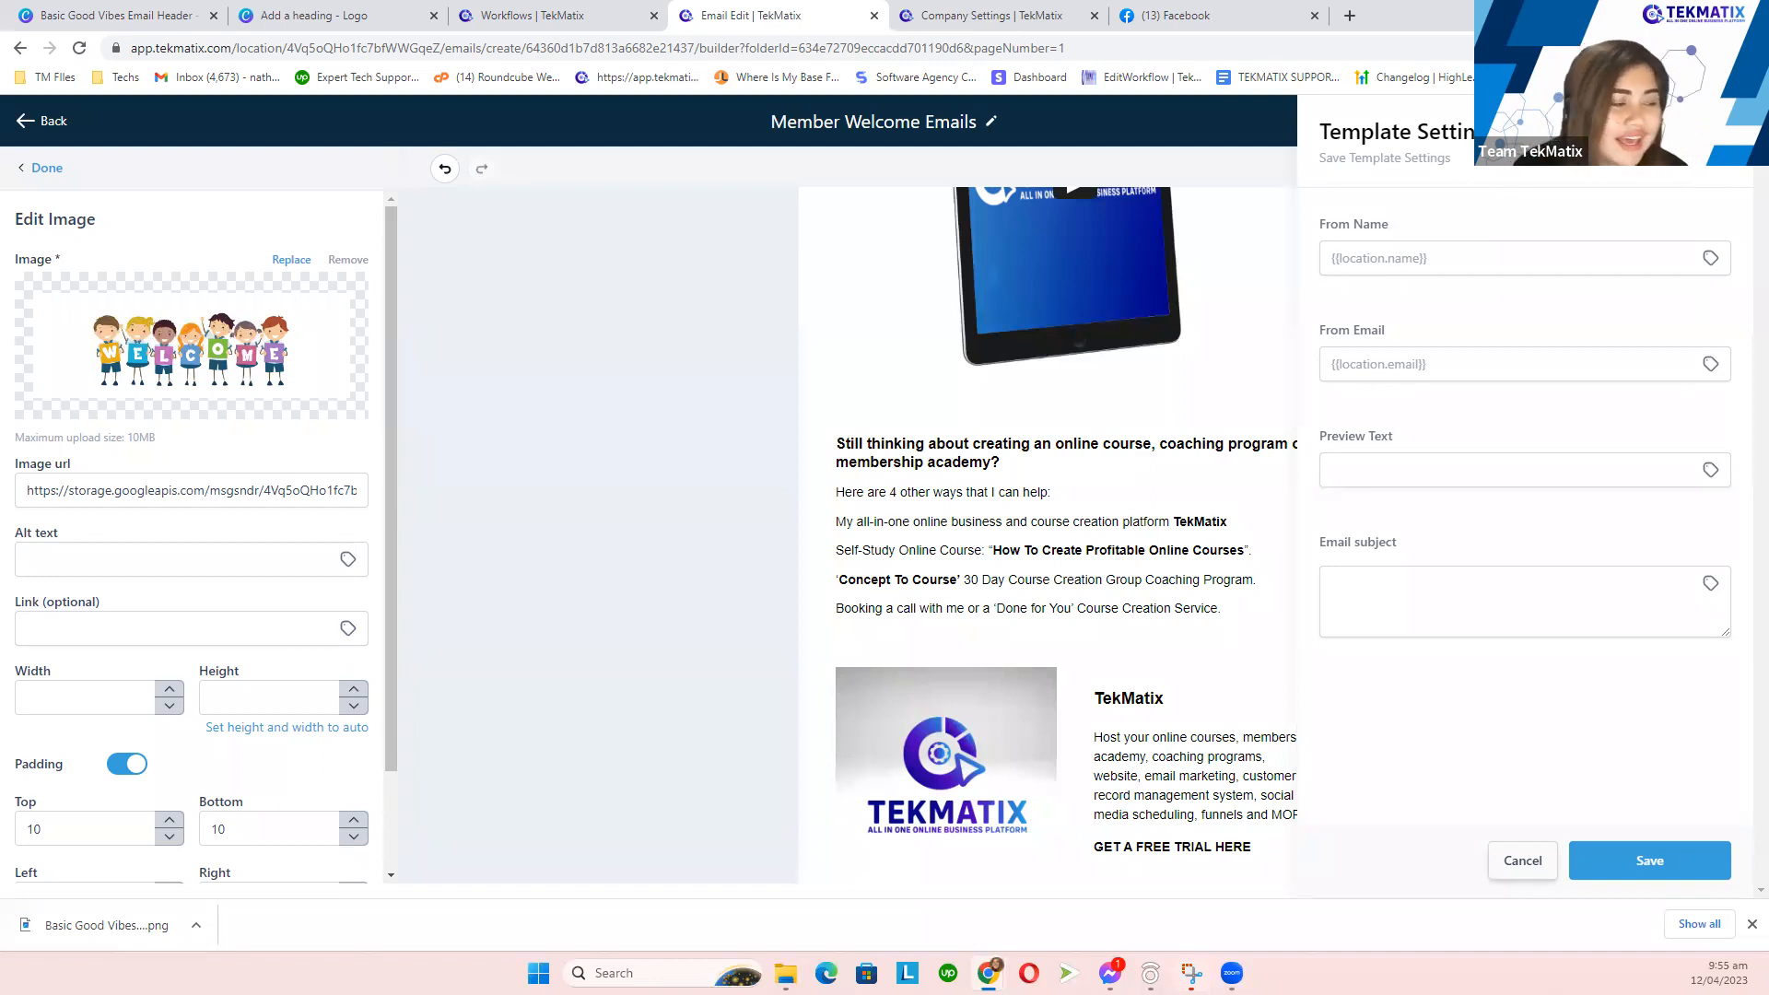
# - Enter 'Welcome to TekMatix!' as the email subject and save the Template Settings
pyautogui.click(1369, 464)
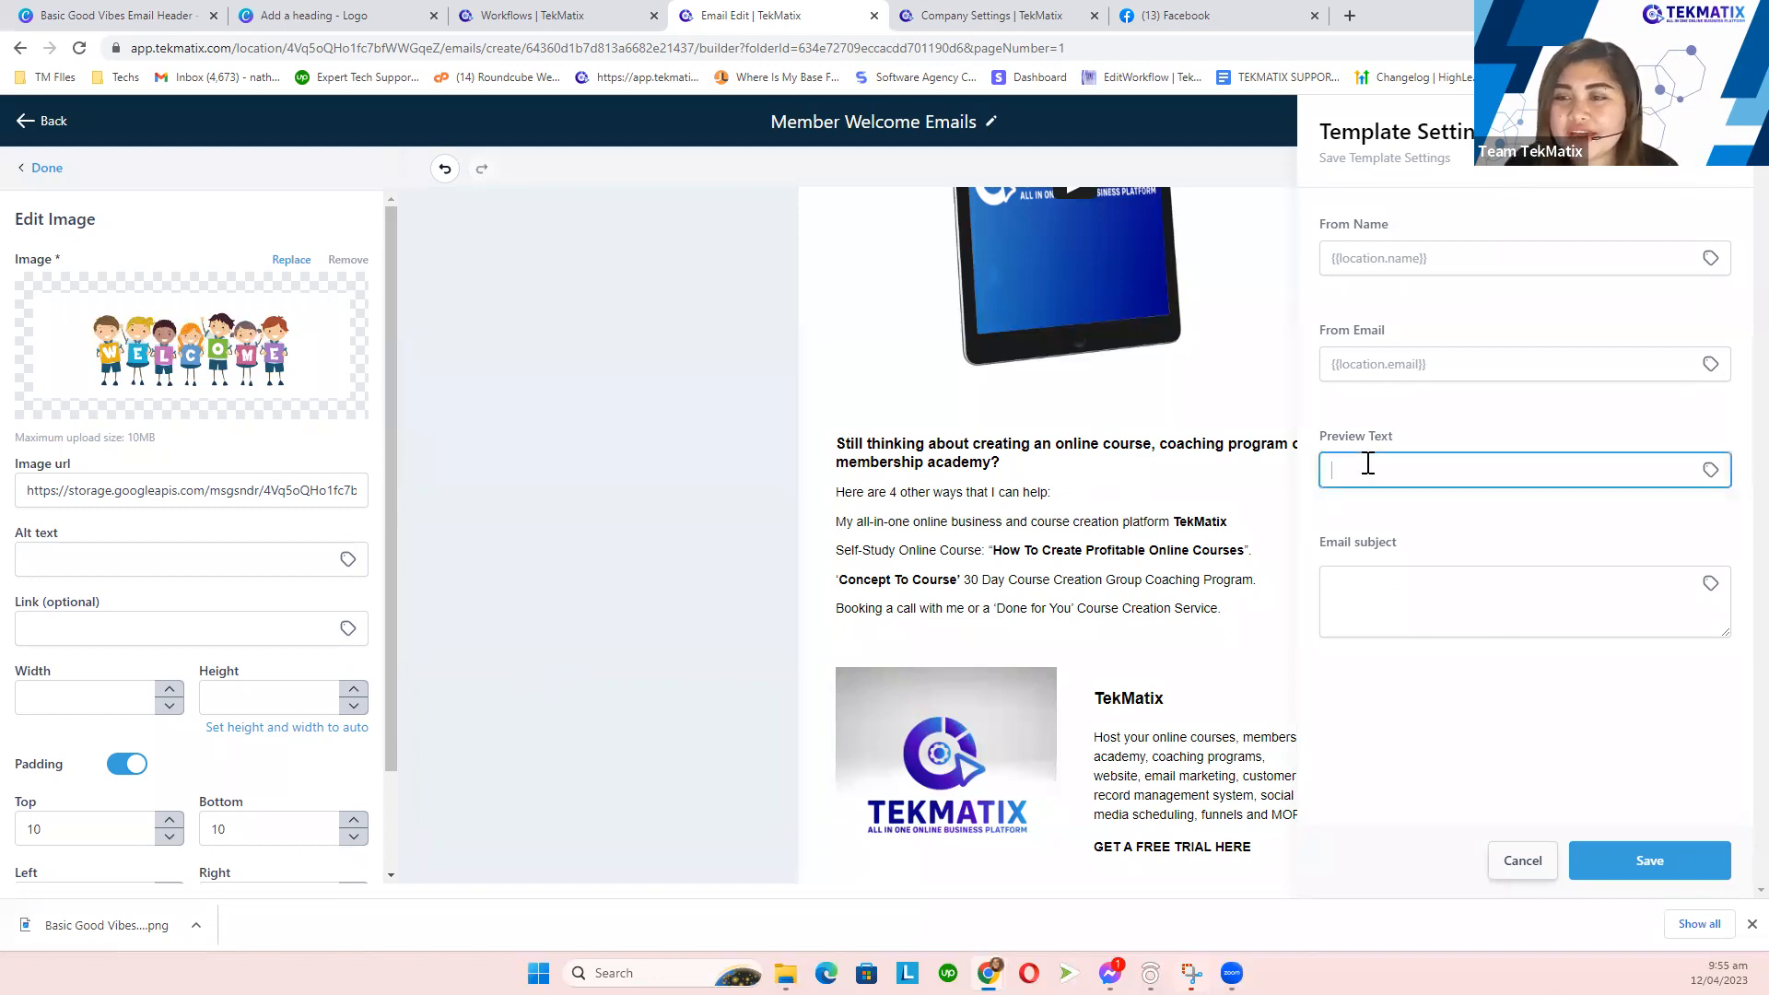
pyautogui.click(1426, 575)
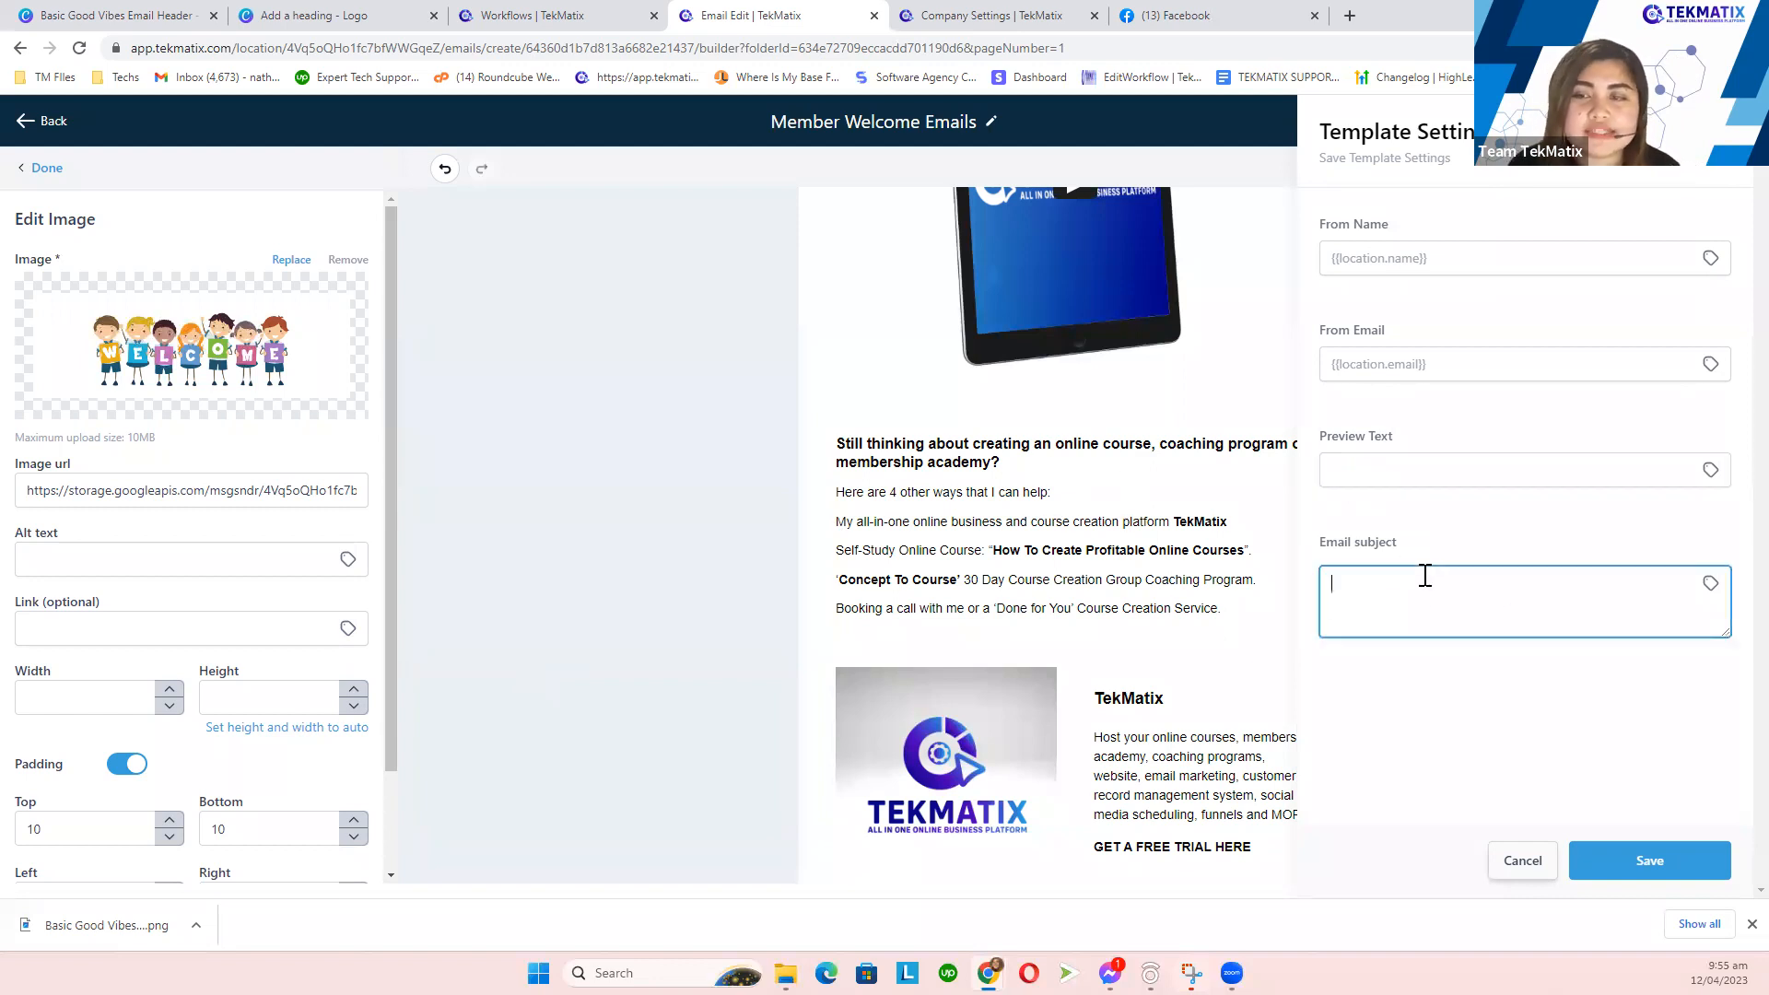
pyautogui.write('Welcome to')
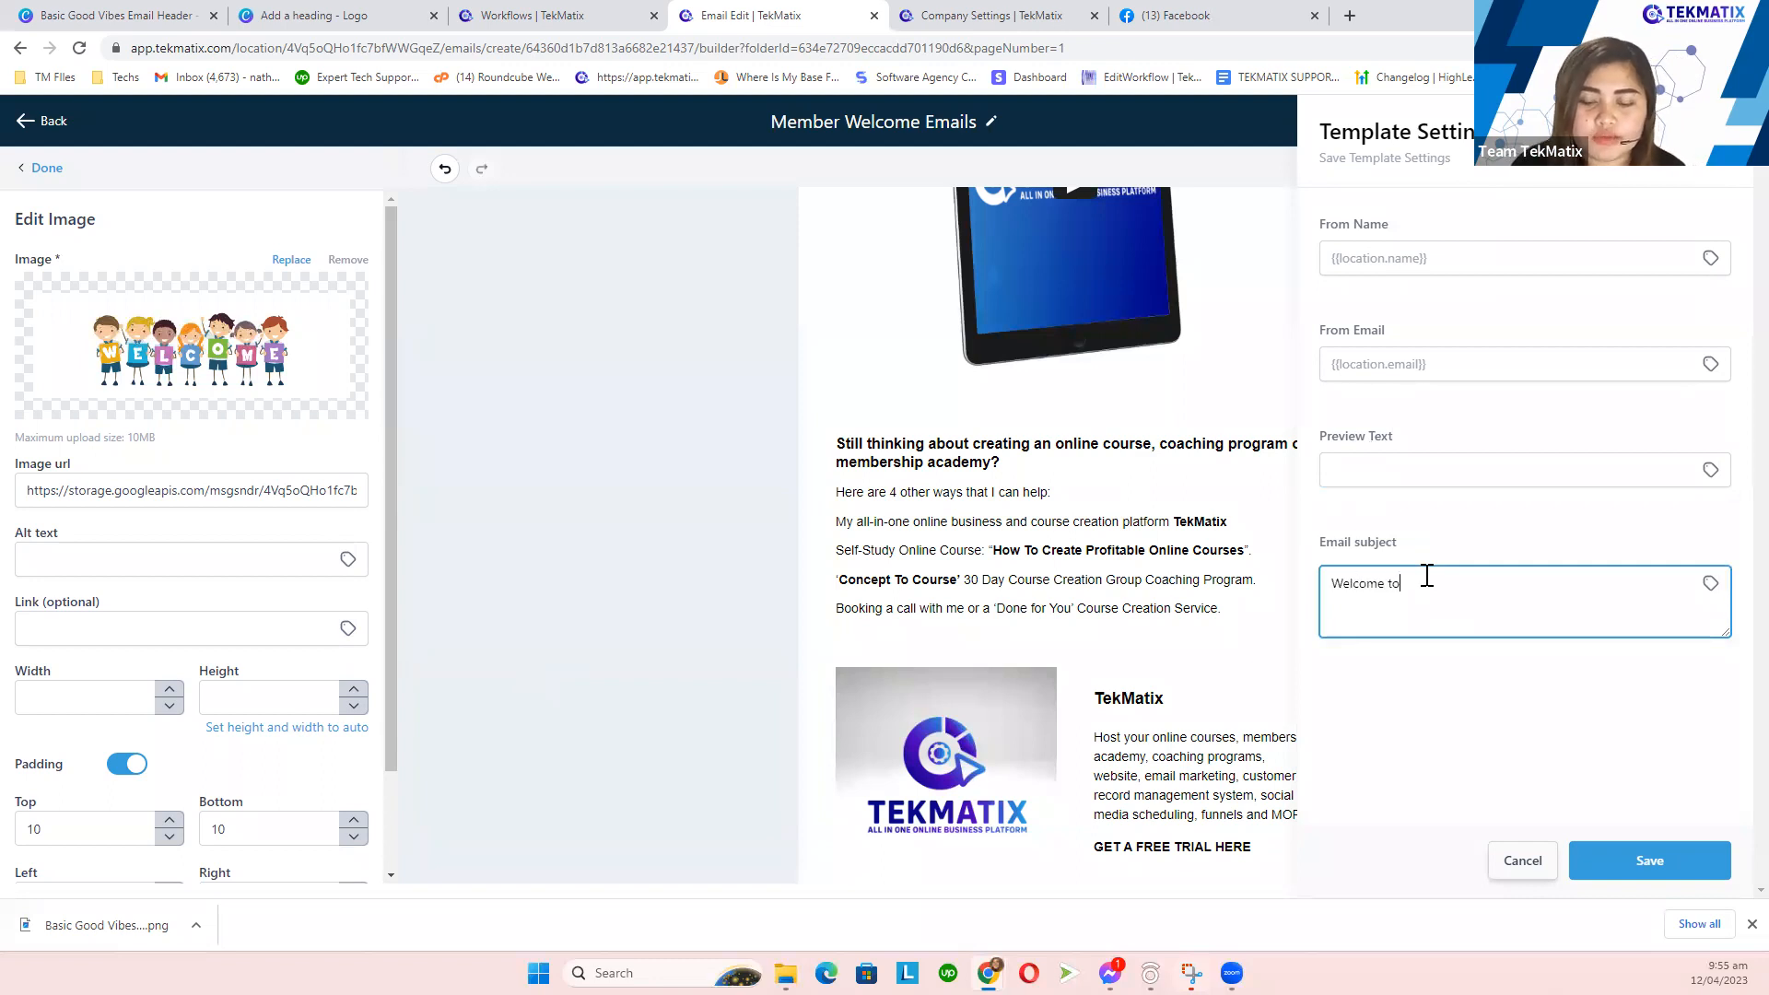
pyautogui.write(' TekMatix!')
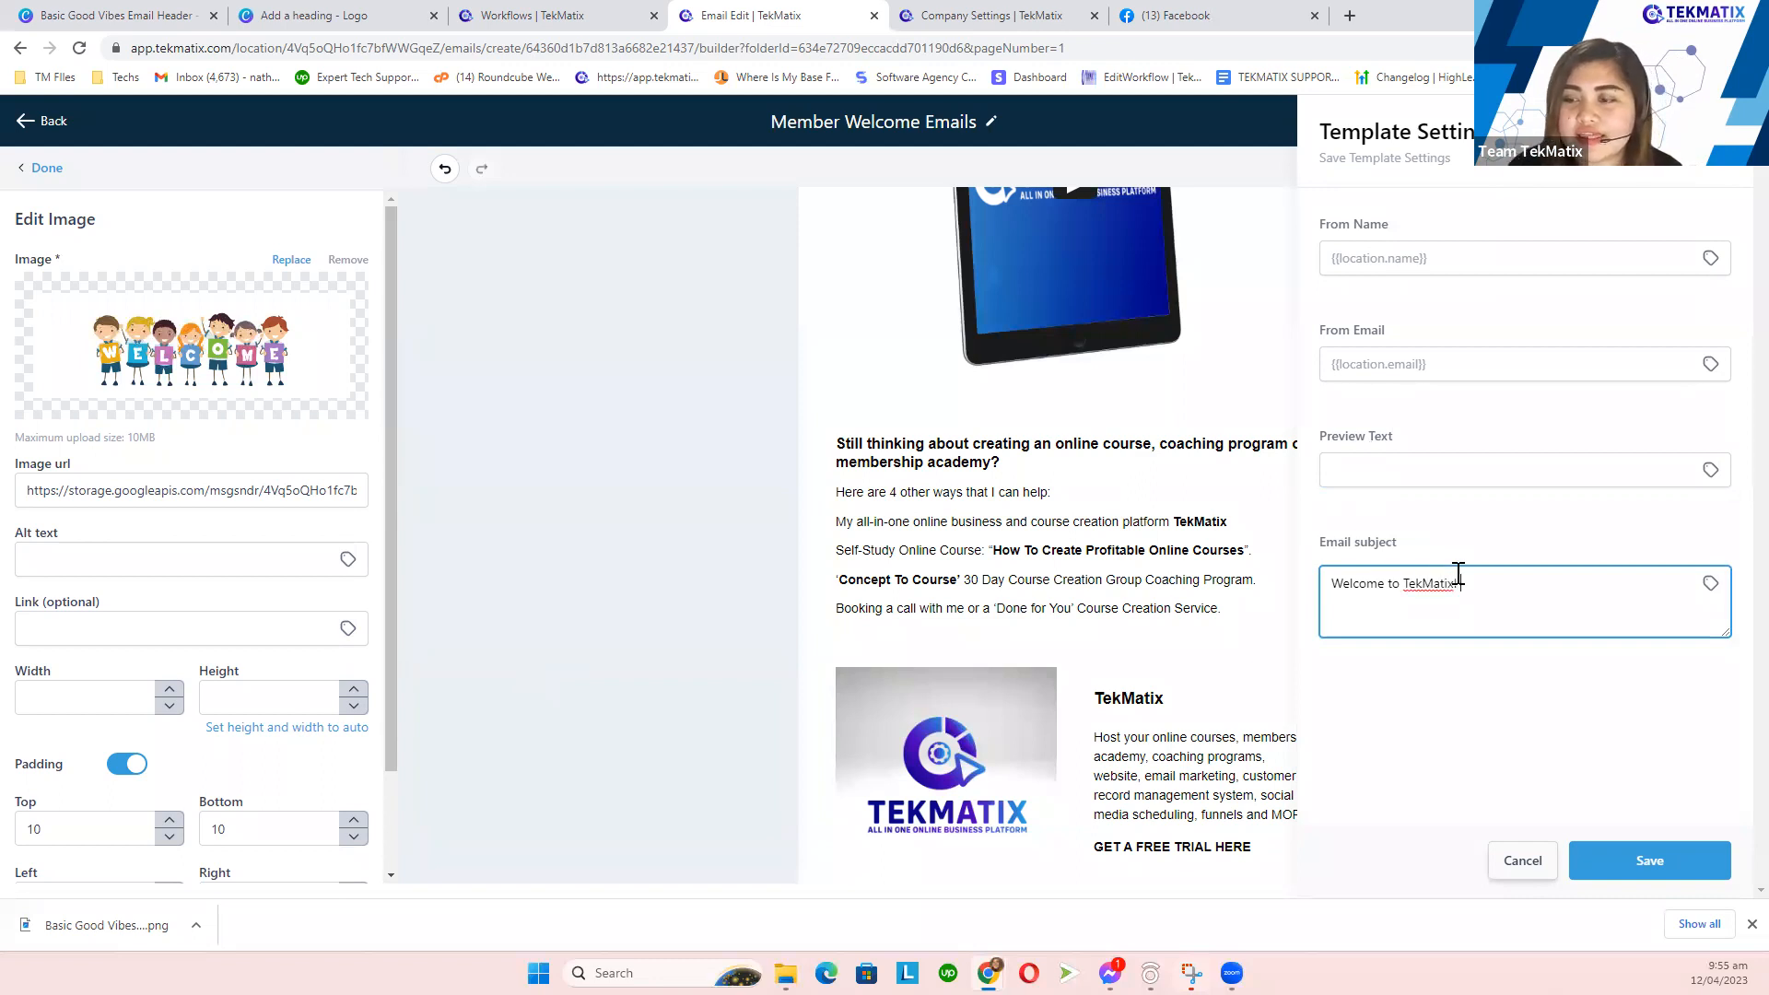
pyautogui.click(1645, 848)
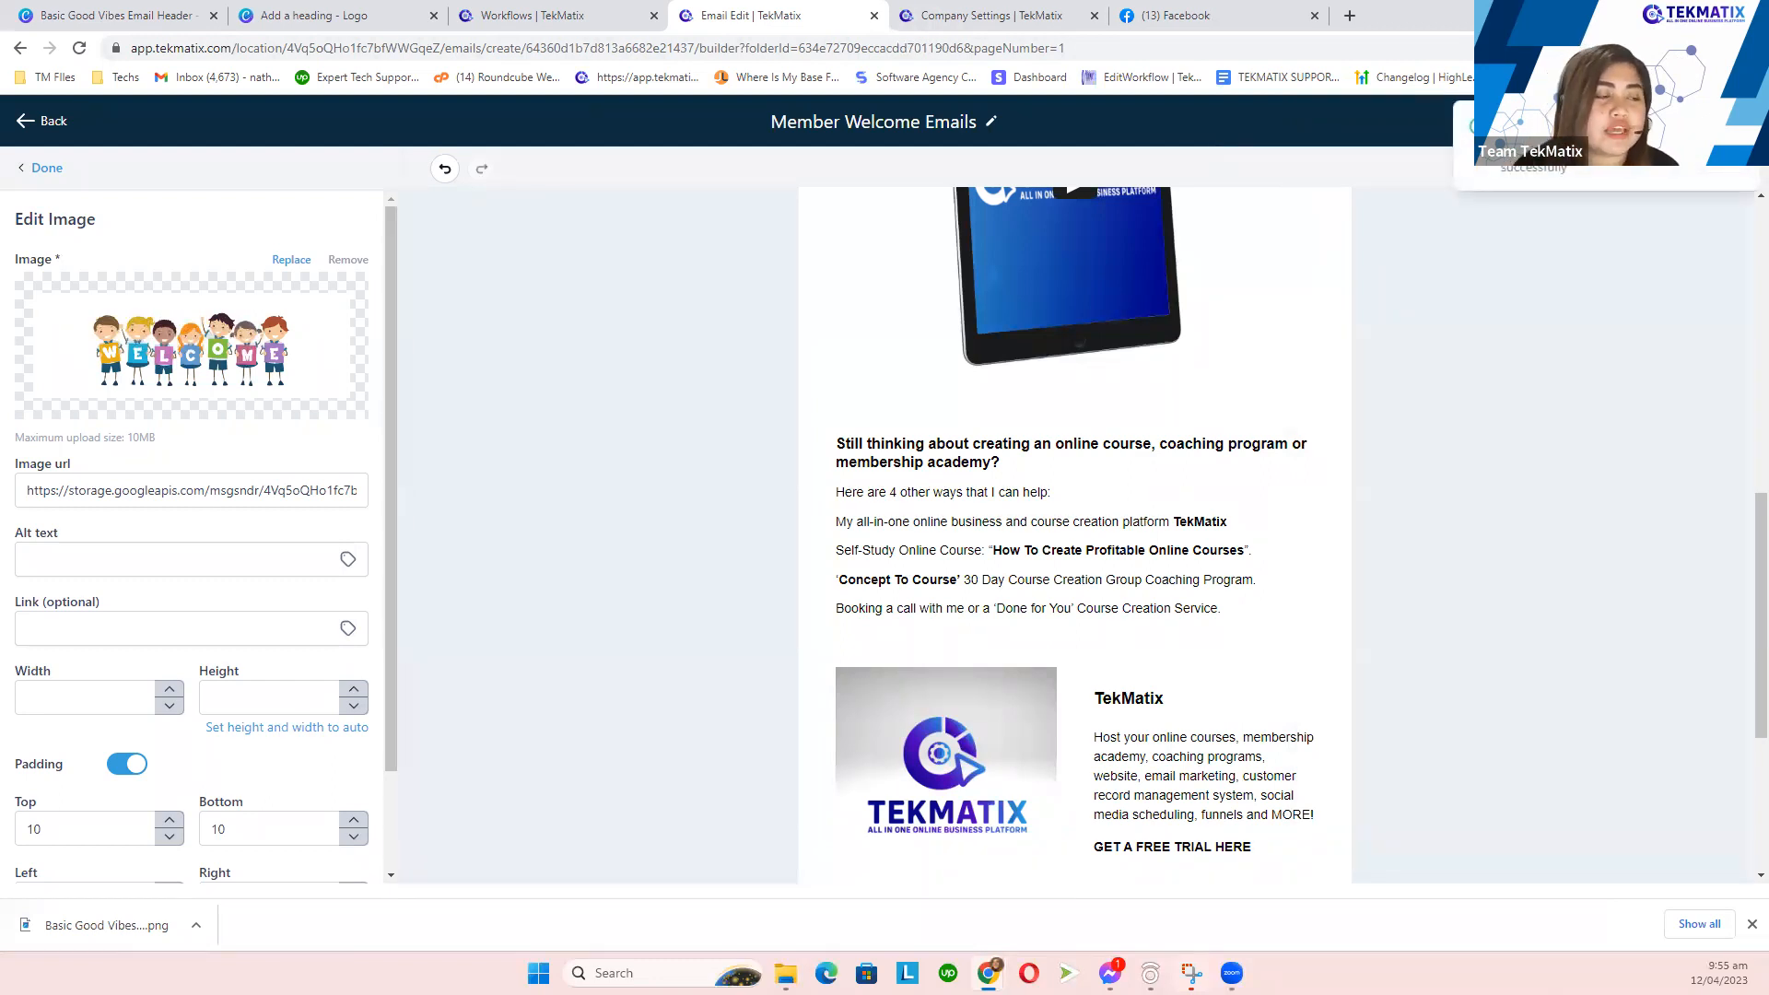
# - Exit the email editor to the Email Templates list and locate Member Welcome Emails
pyautogui.click(51, 127)
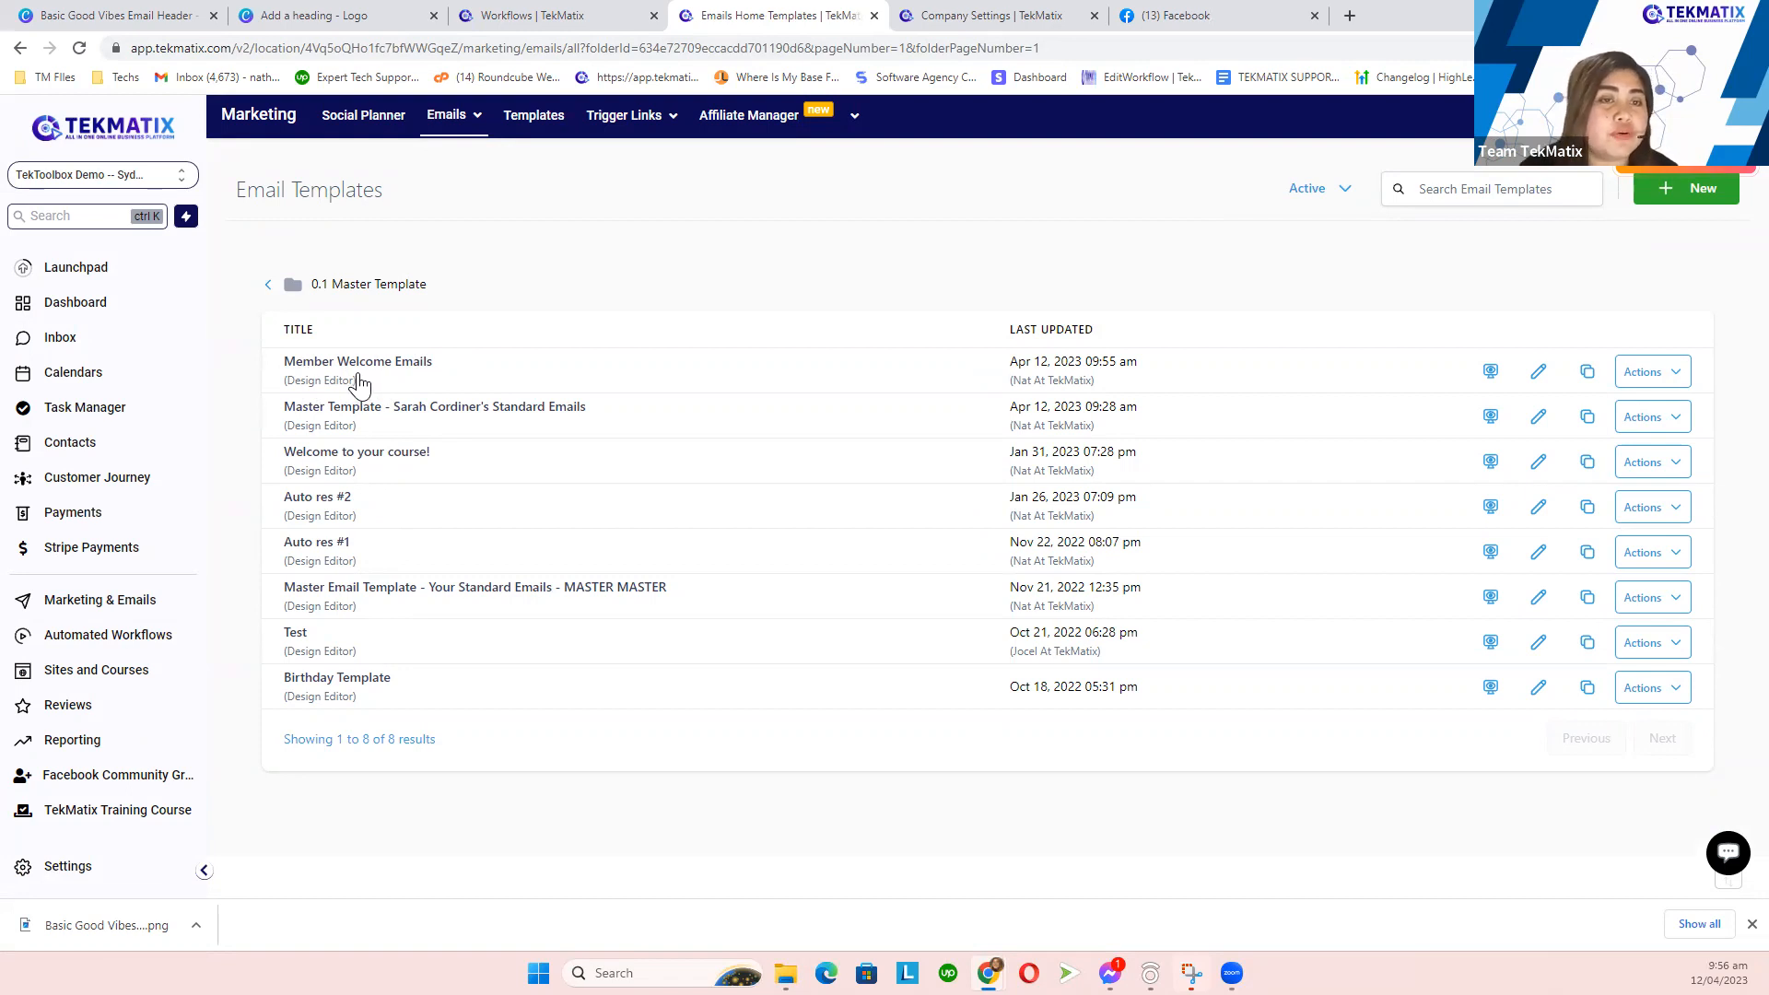
pyautogui.moveTo(301, 371); pyautogui.dragTo(451, 374)
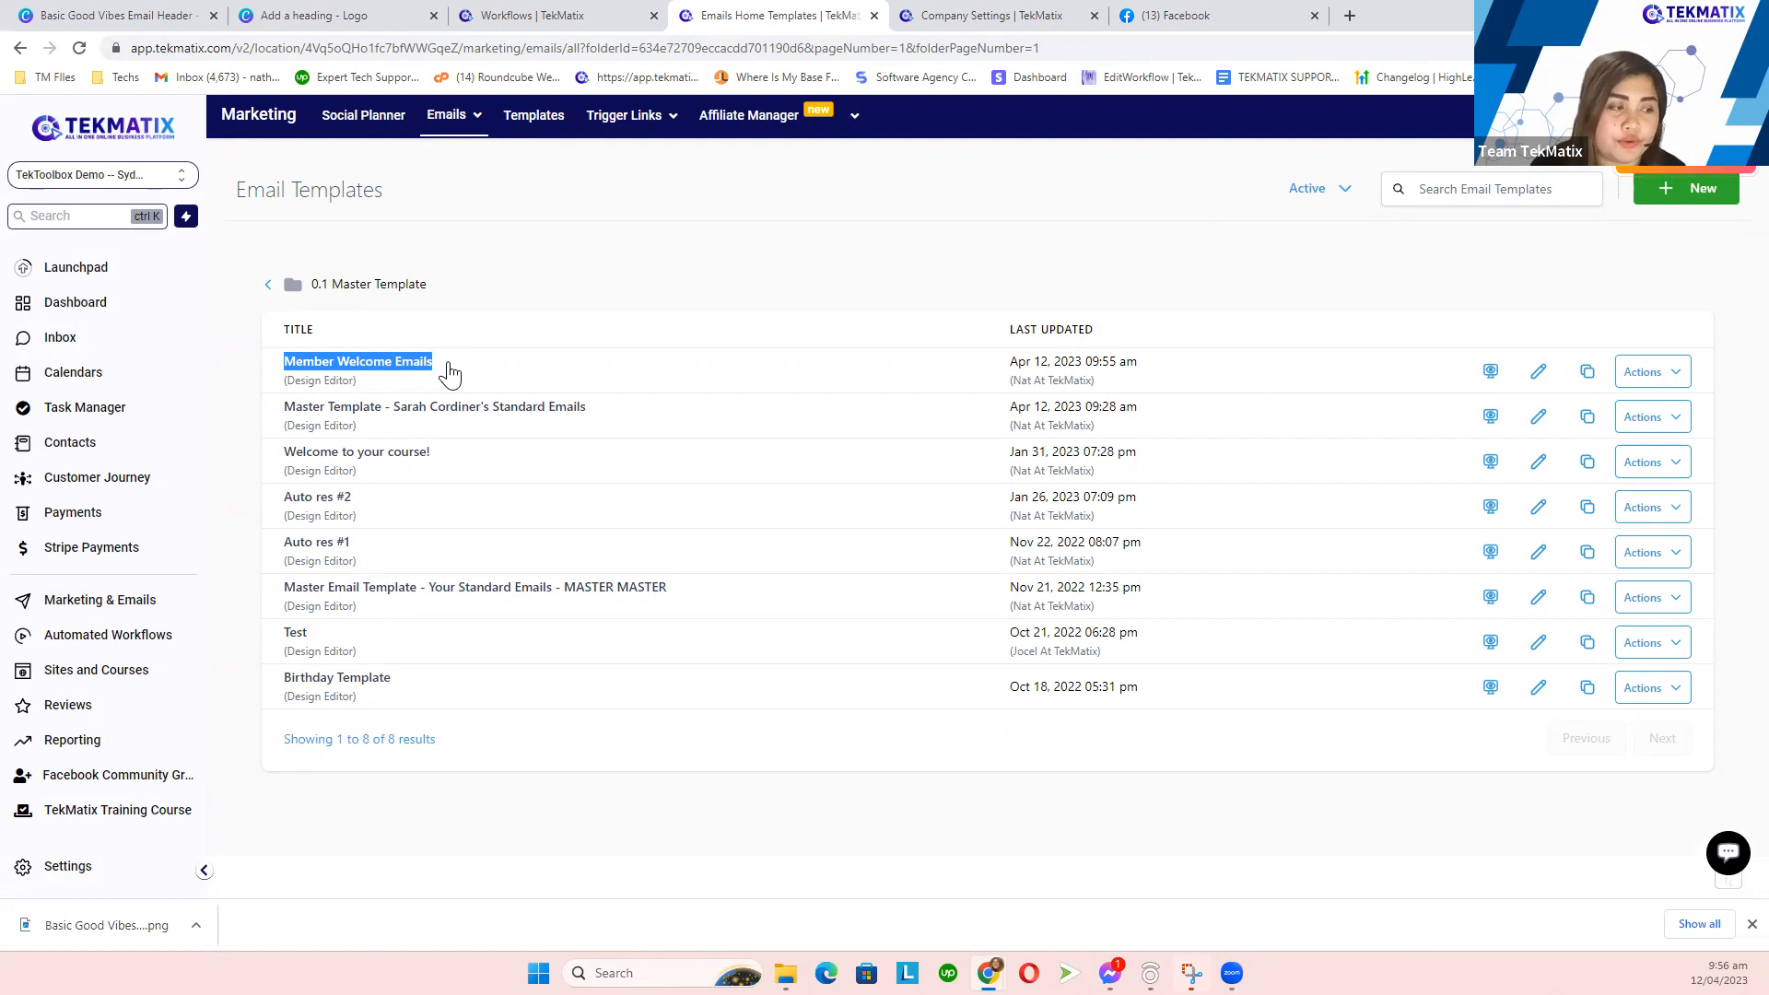
pyautogui.click(569, 285)
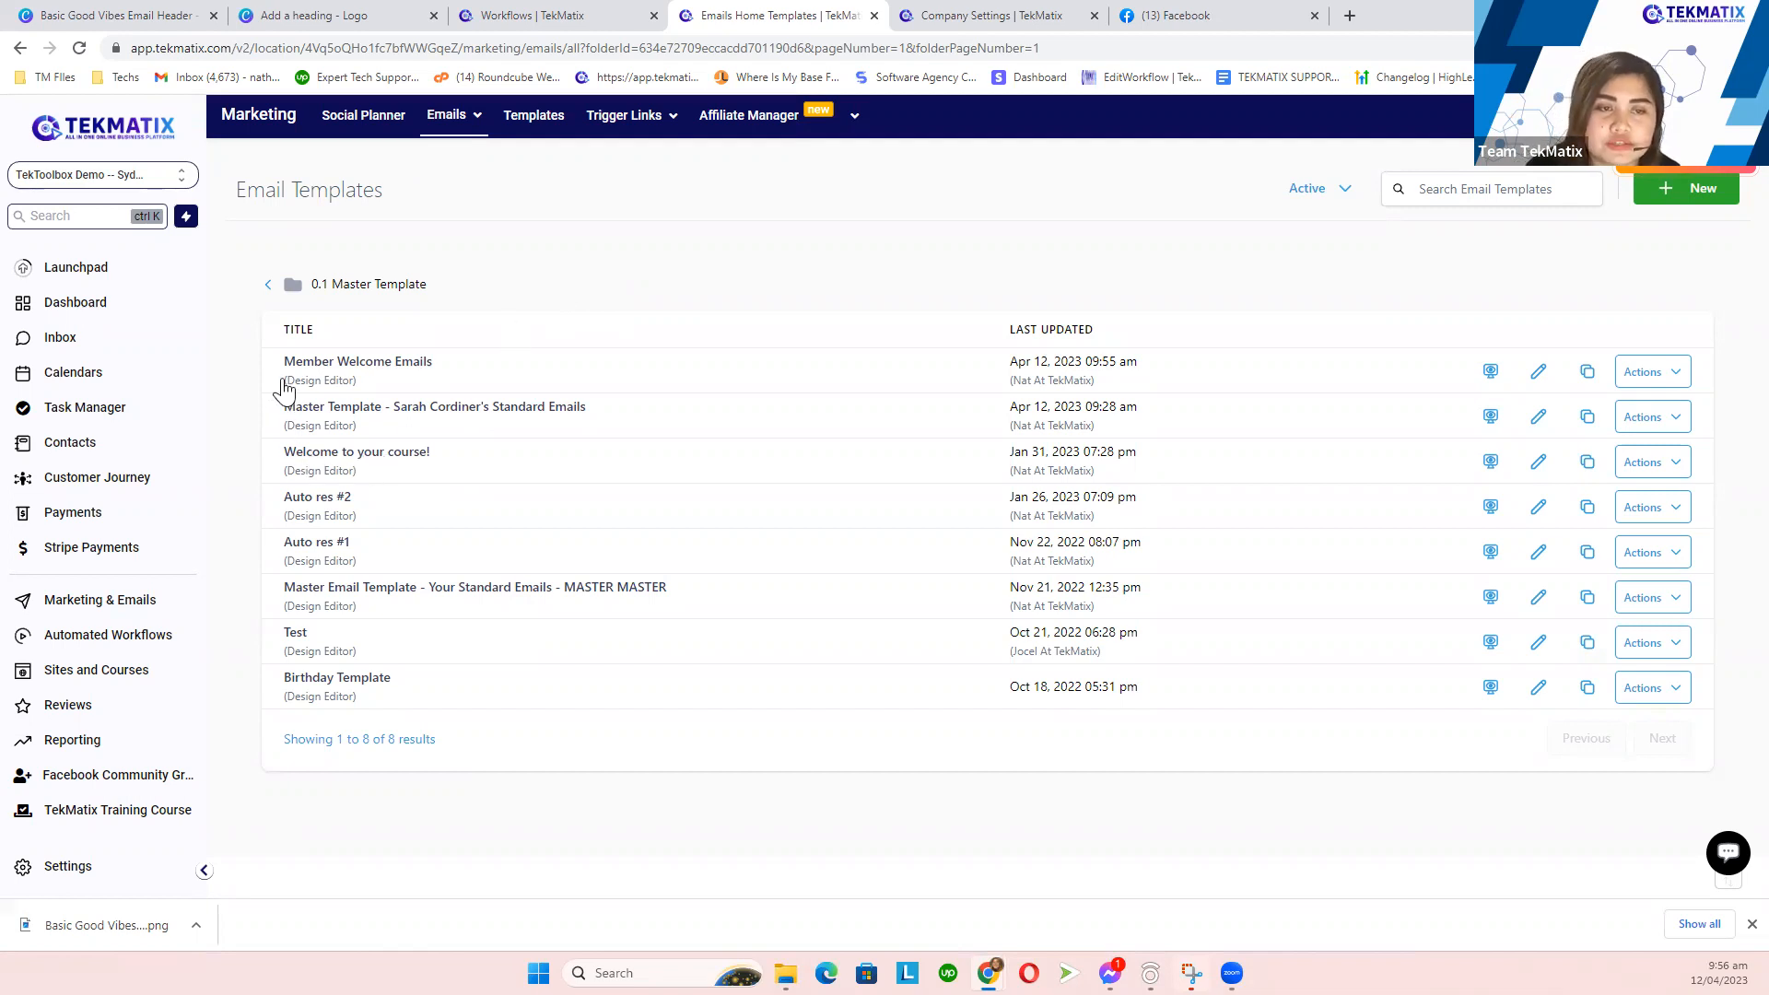
pyautogui.moveTo(281, 369); pyautogui.dragTo(466, 356)
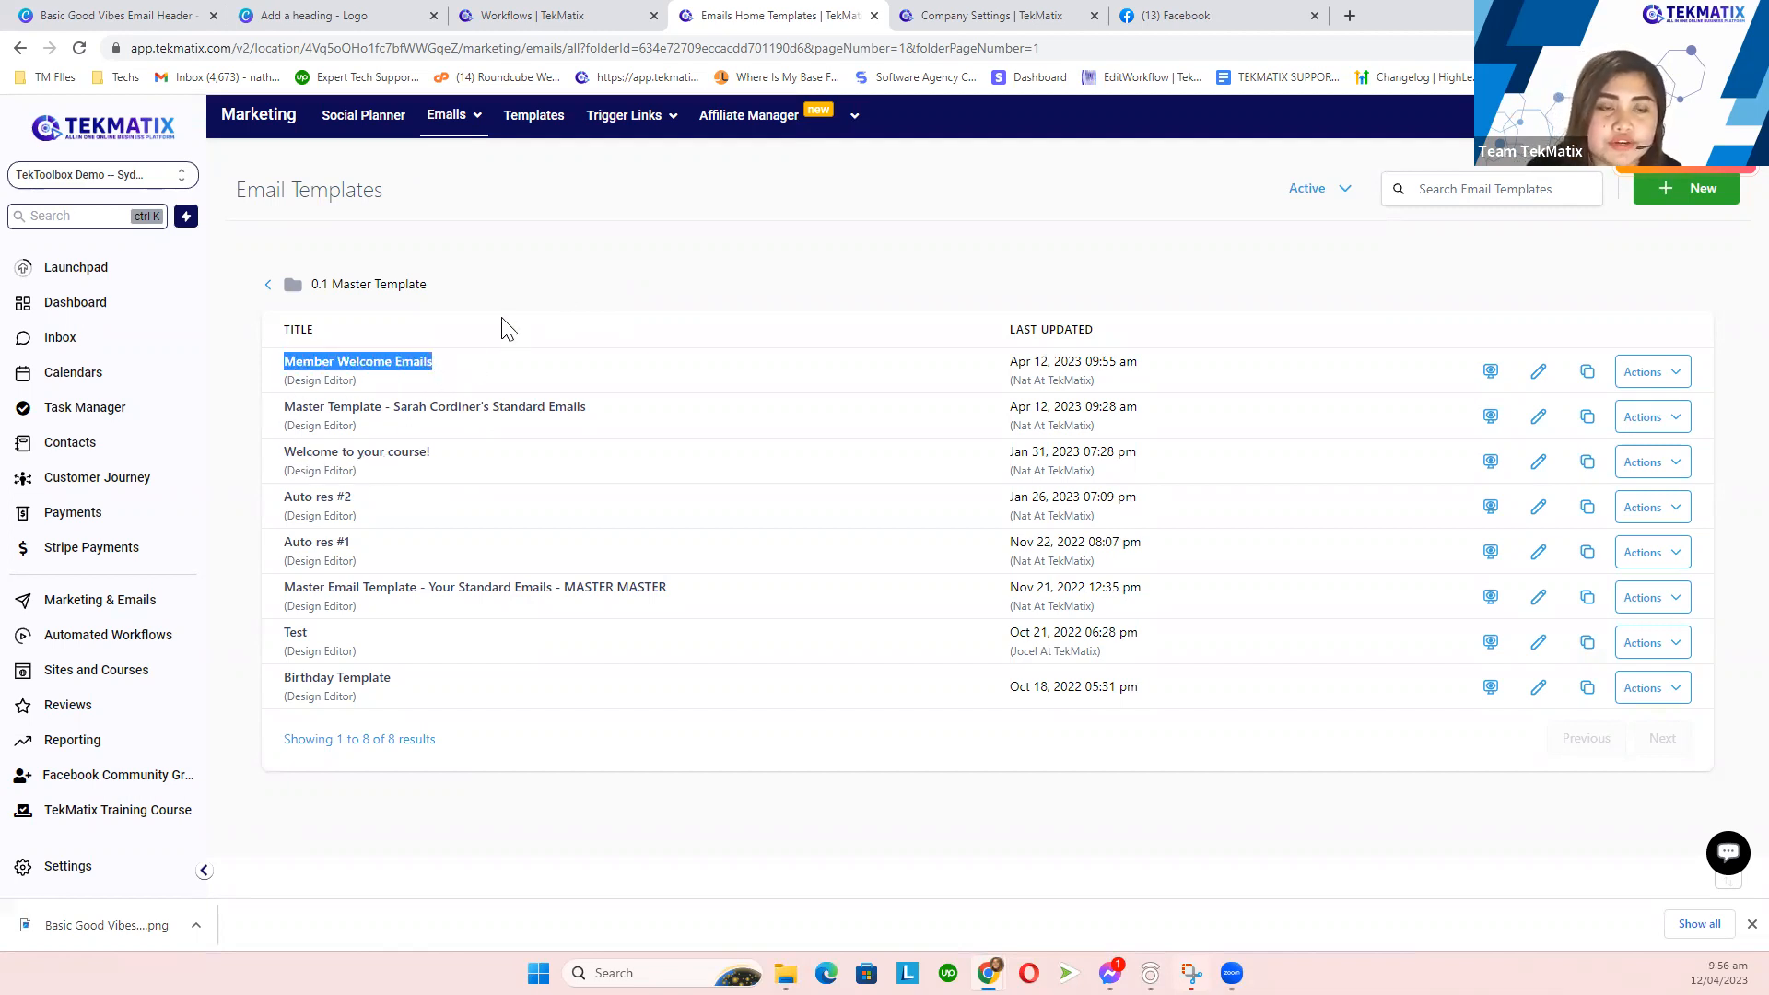
pyautogui.click(505, 327)
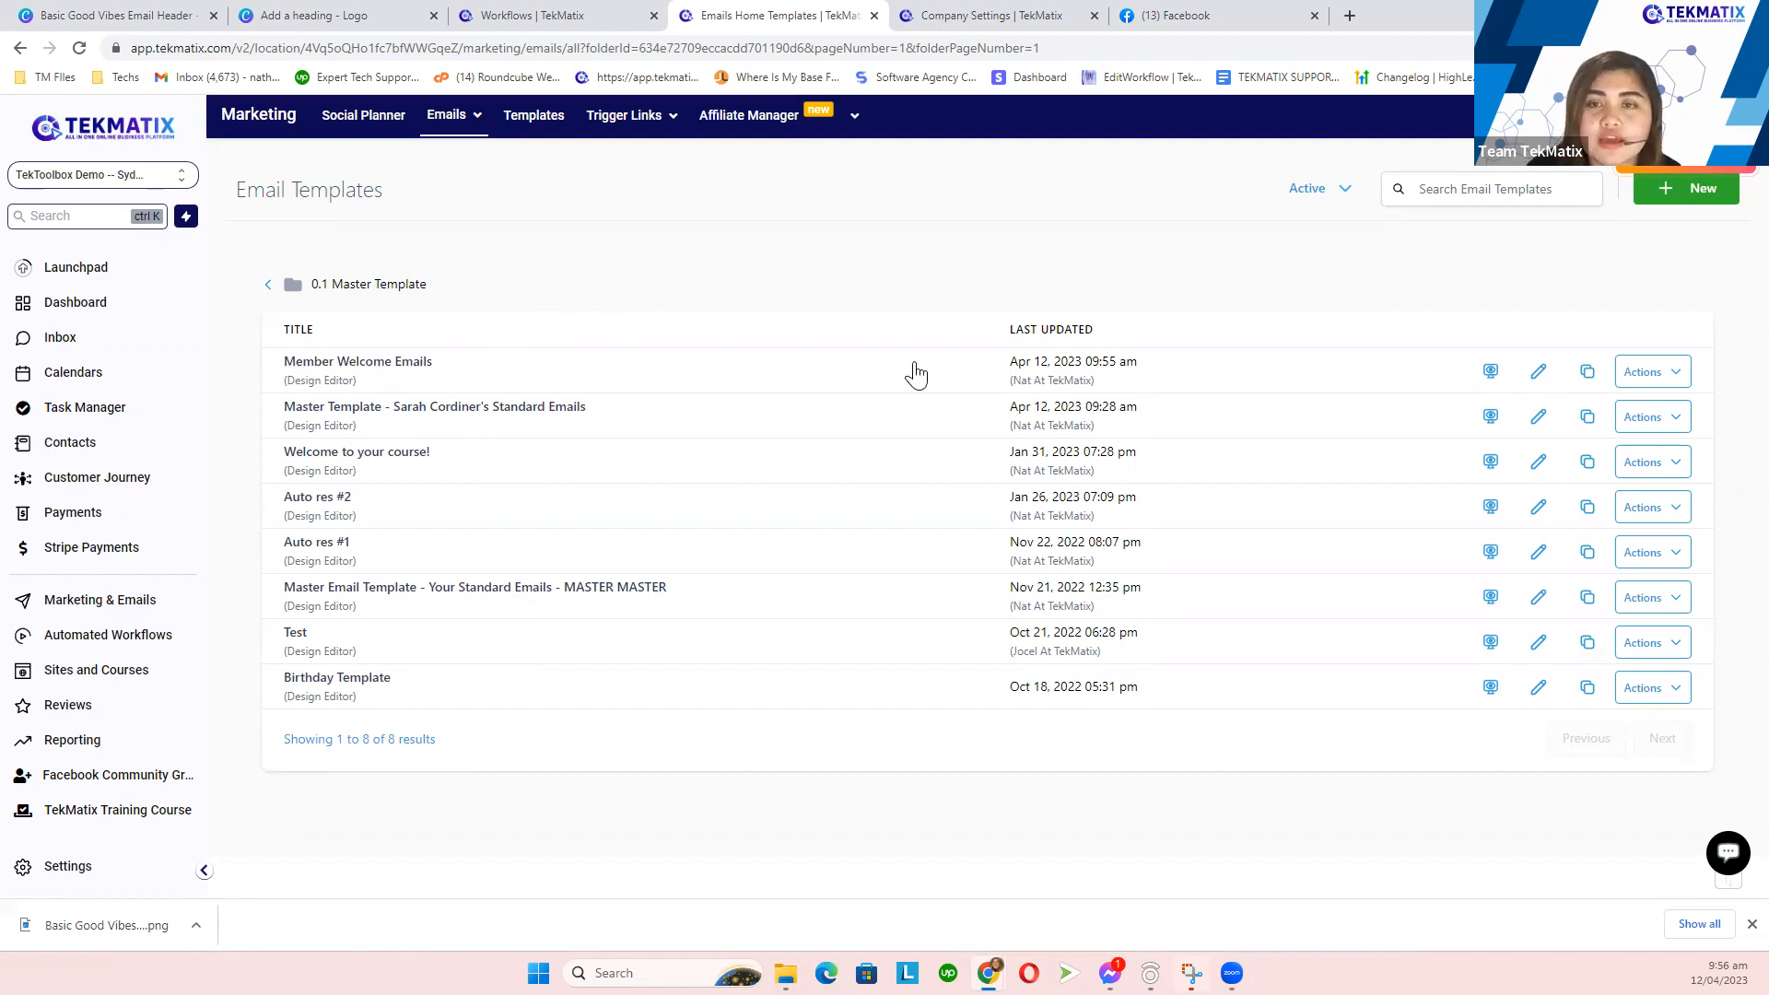
# - Choose Create Campaign for Member Welcome Emails, then view the business profile settings
pyautogui.click(1649, 382)
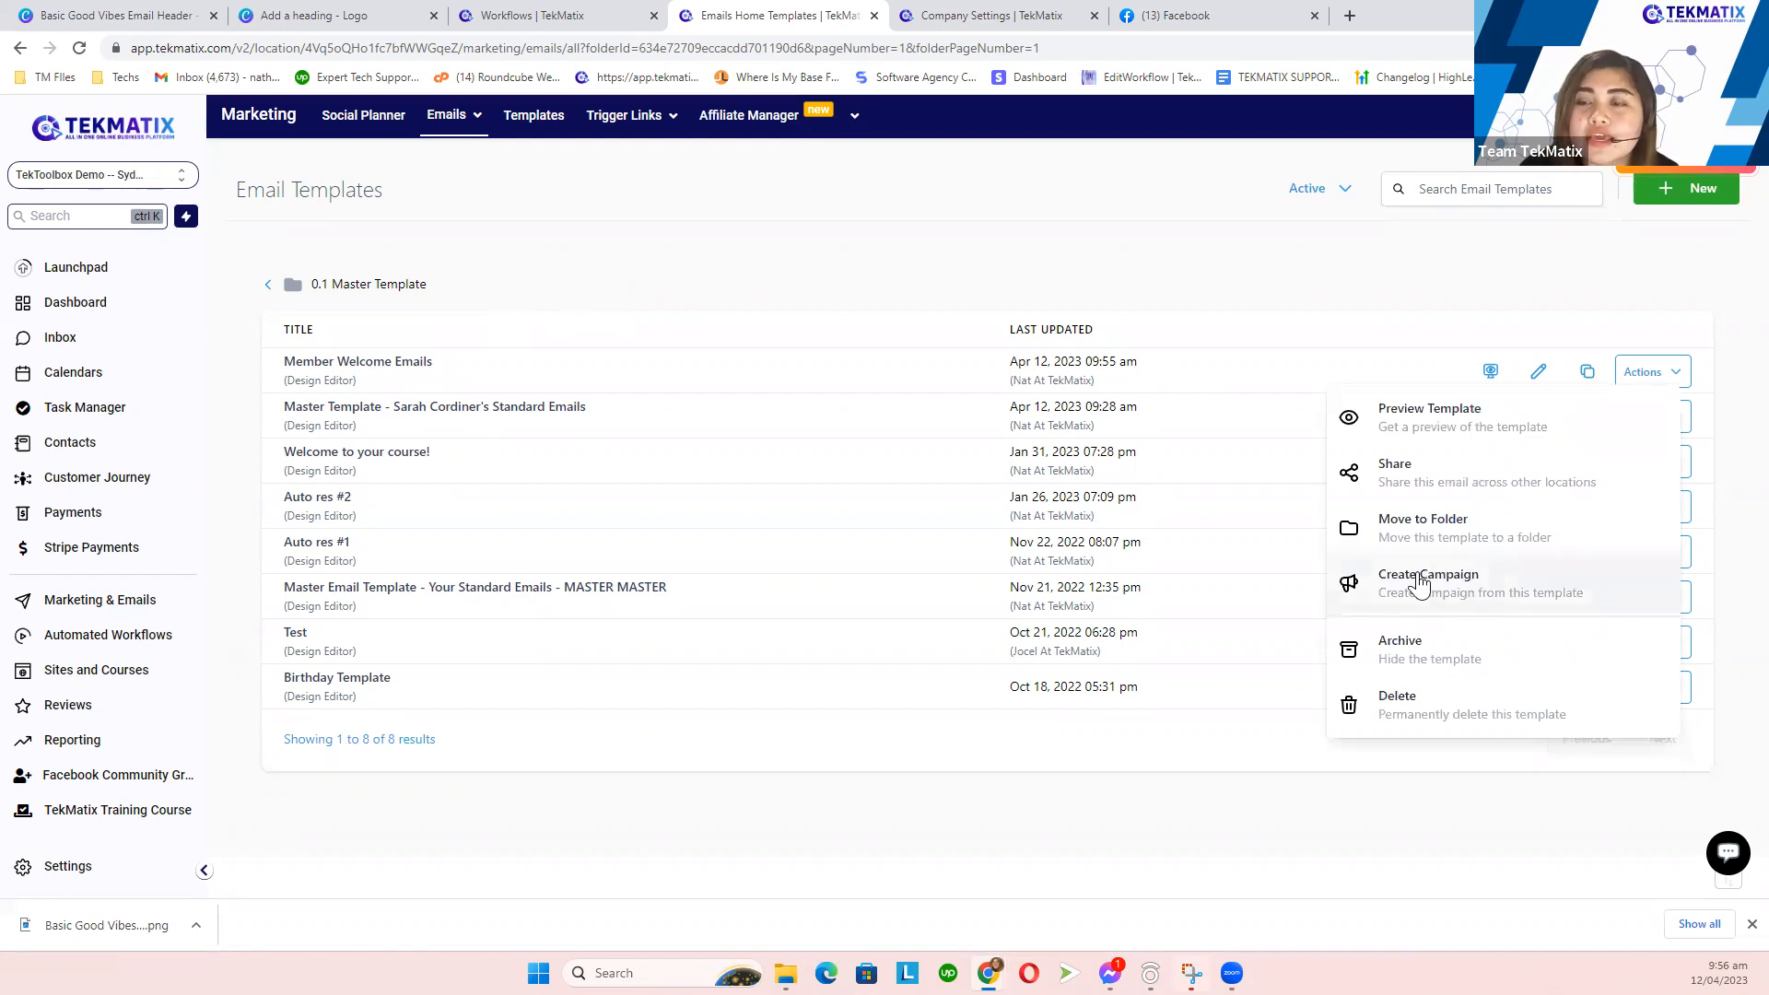
pyautogui.click(1375, 599)
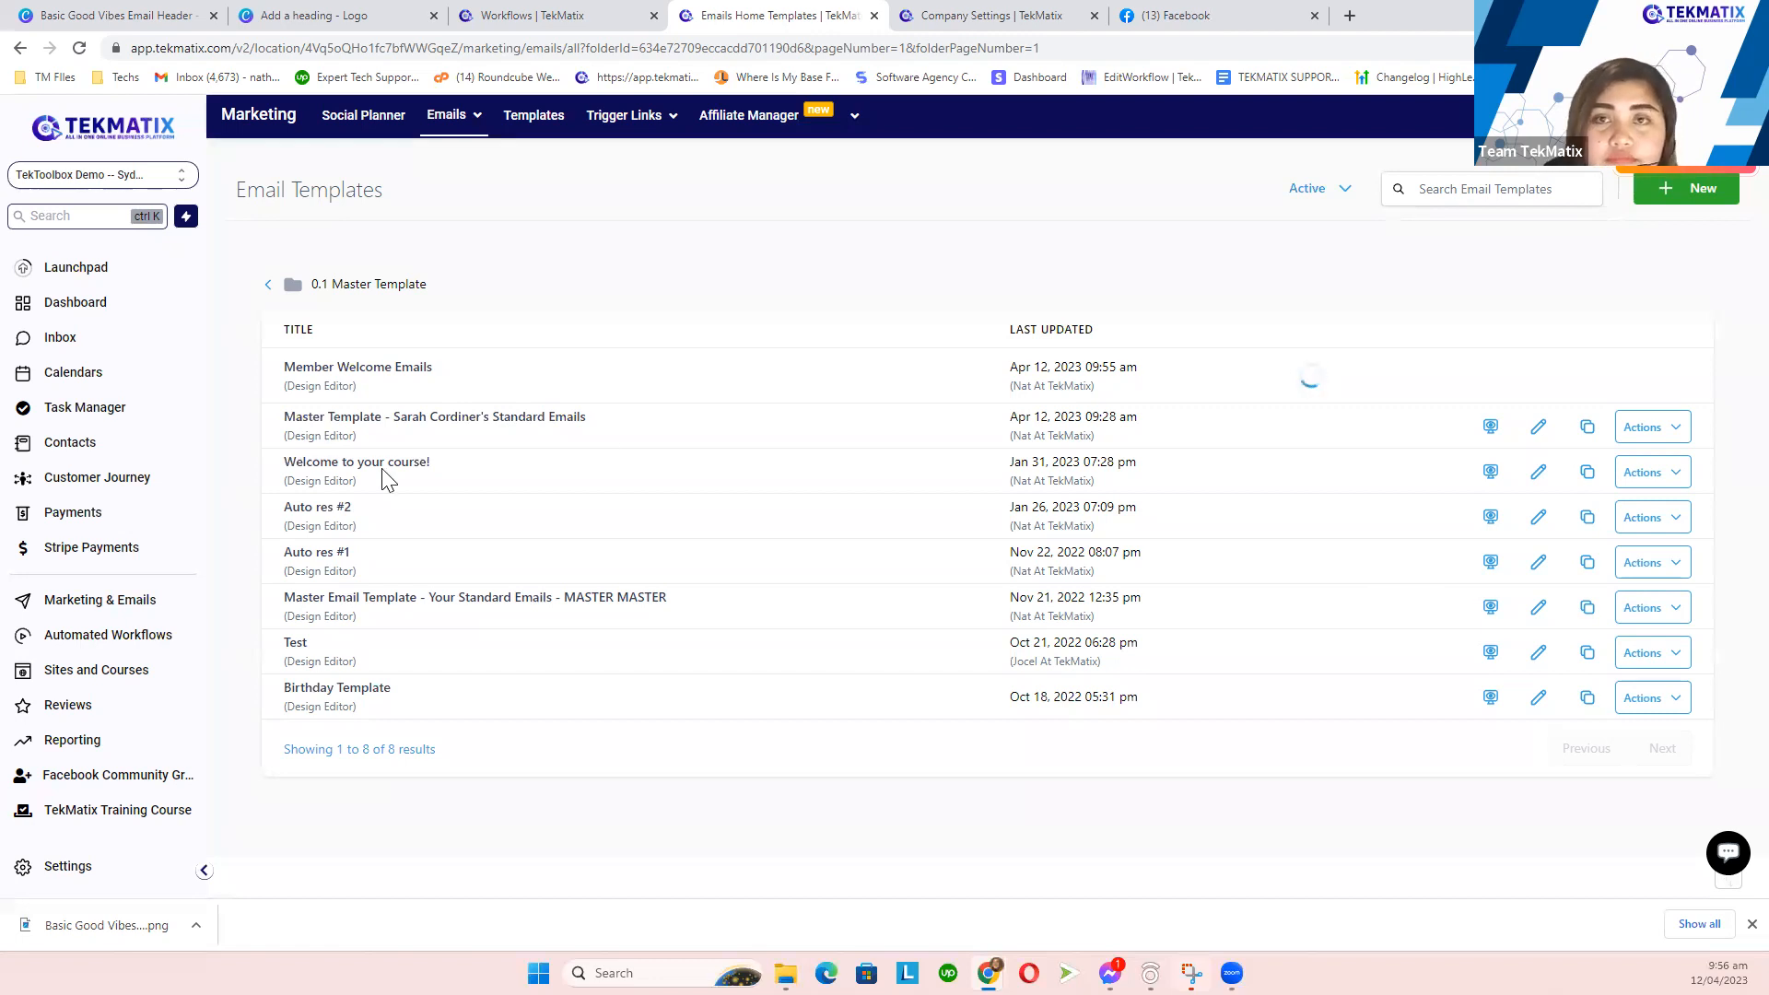
pyautogui.click(921, 16)
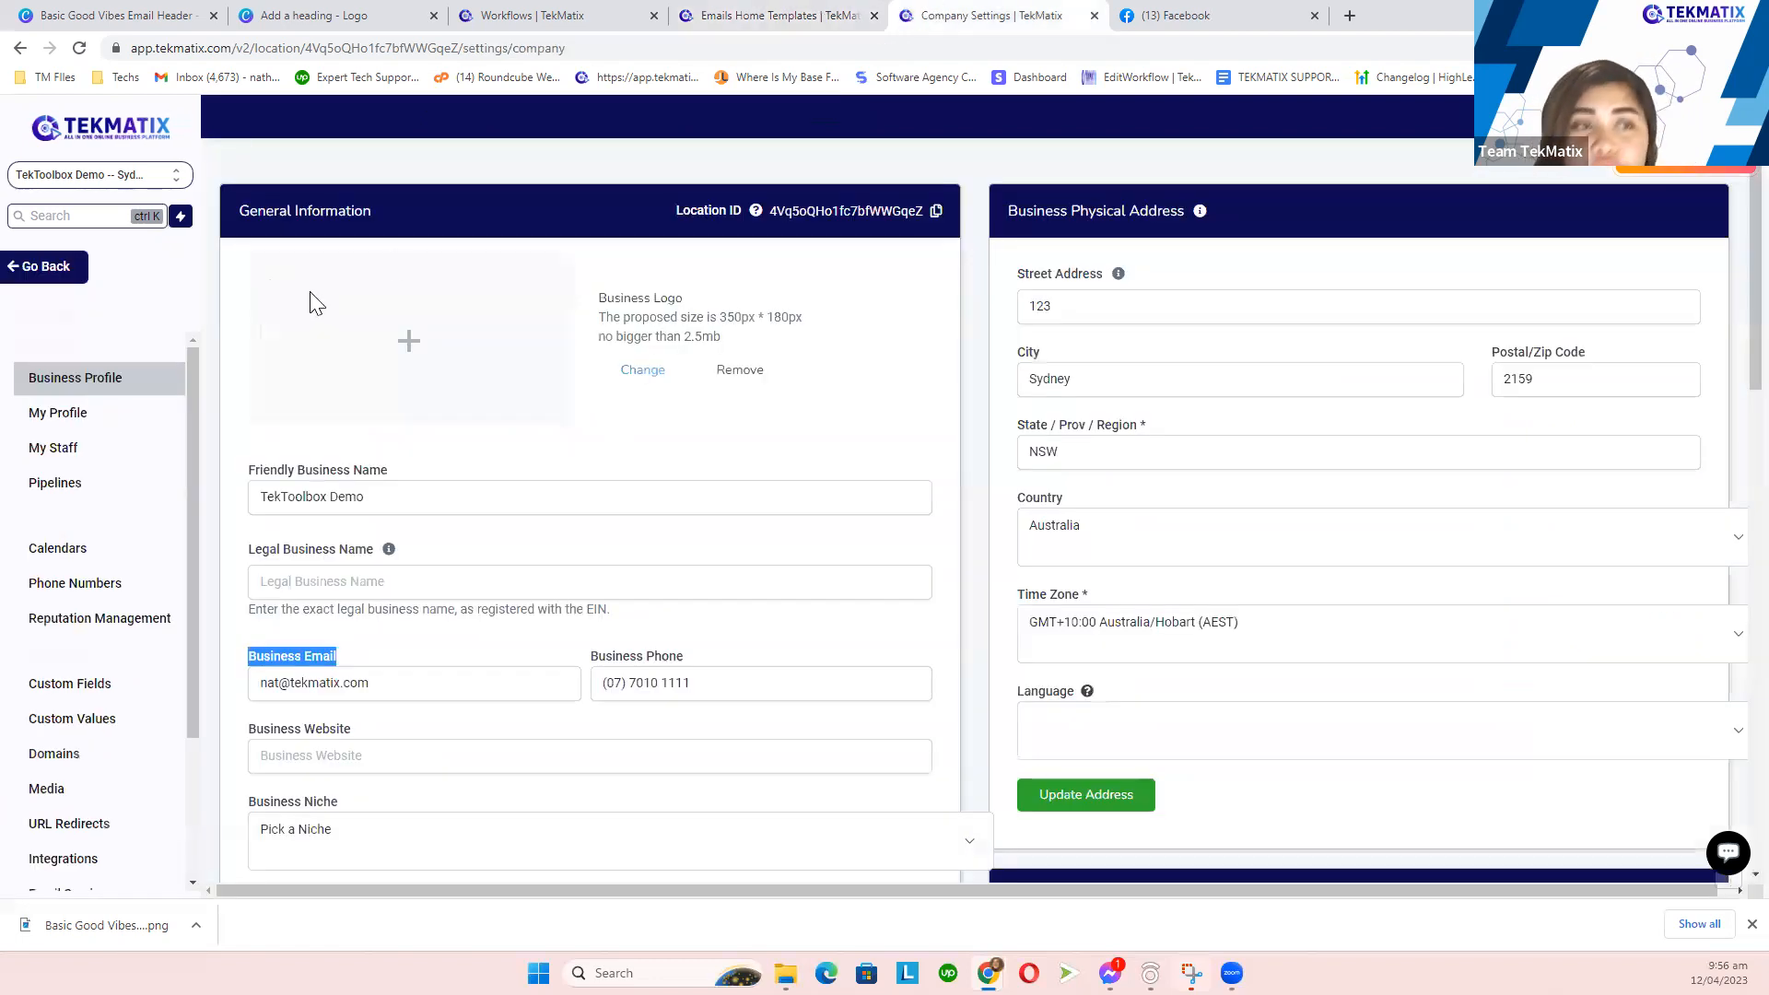
# - Dismiss the password manager prompt and open the Emails > Campaigns list
pyautogui.click(56, 268)
pyautogui.click(92, 600)
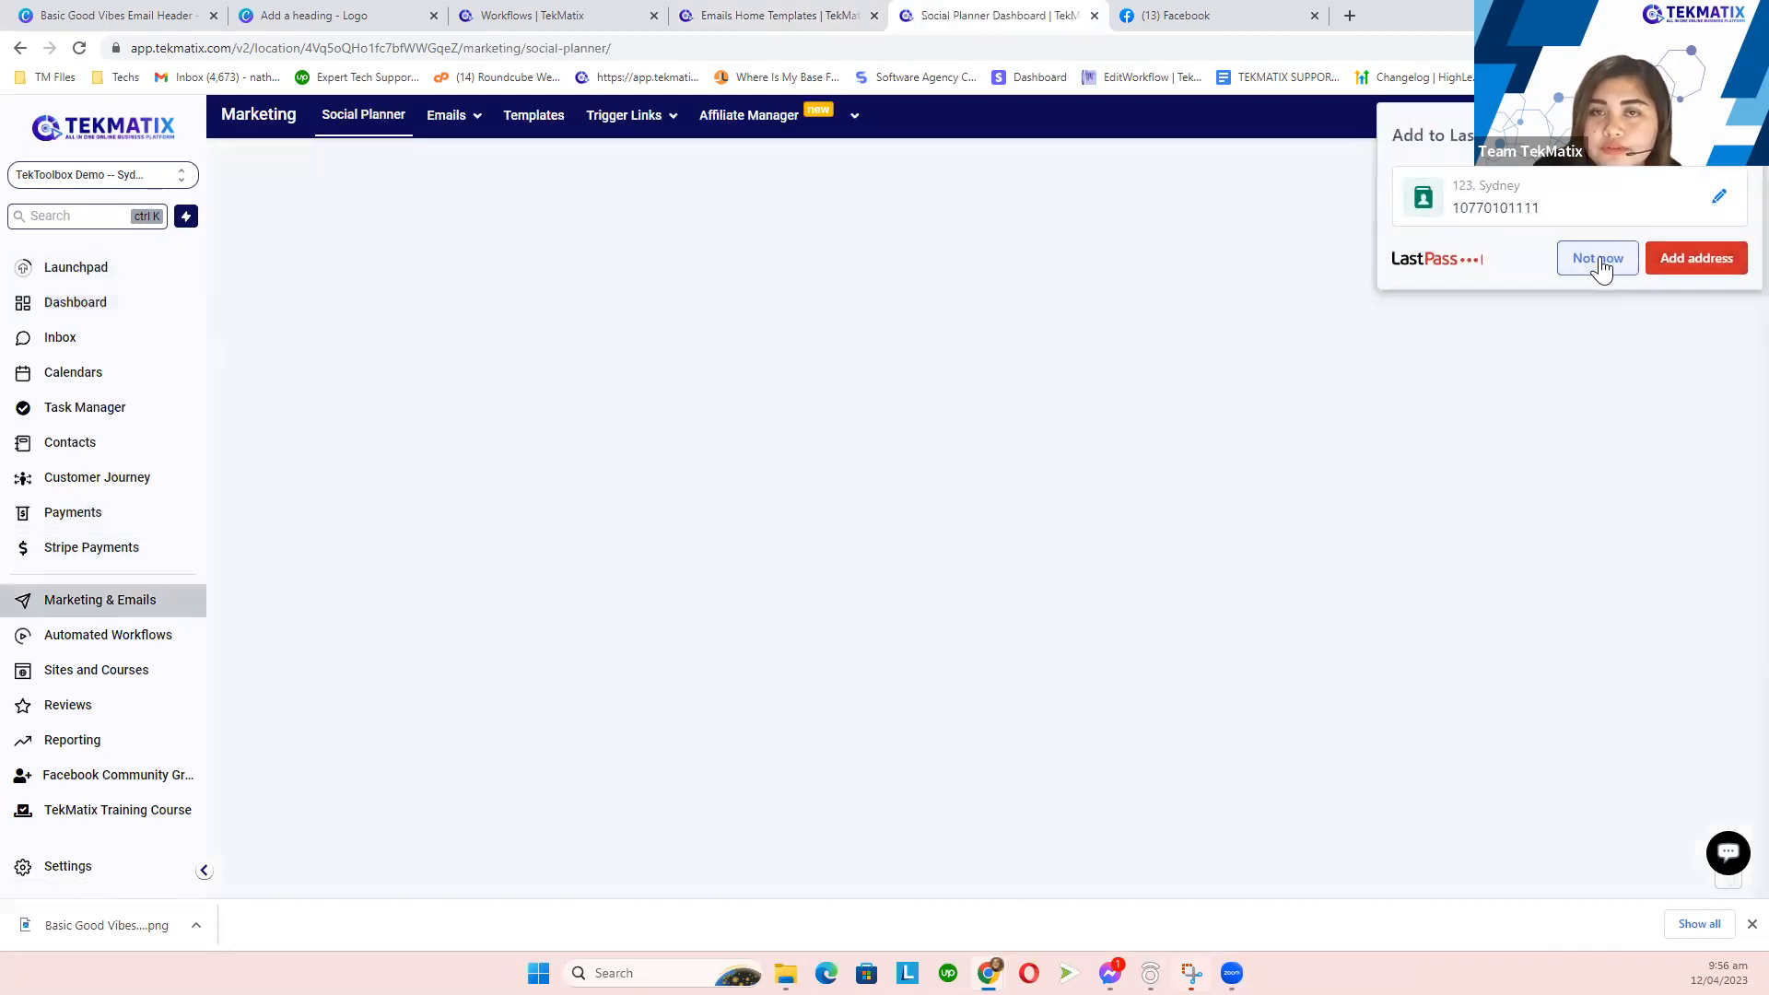
pyautogui.click(1599, 259)
pyautogui.click(747, 13)
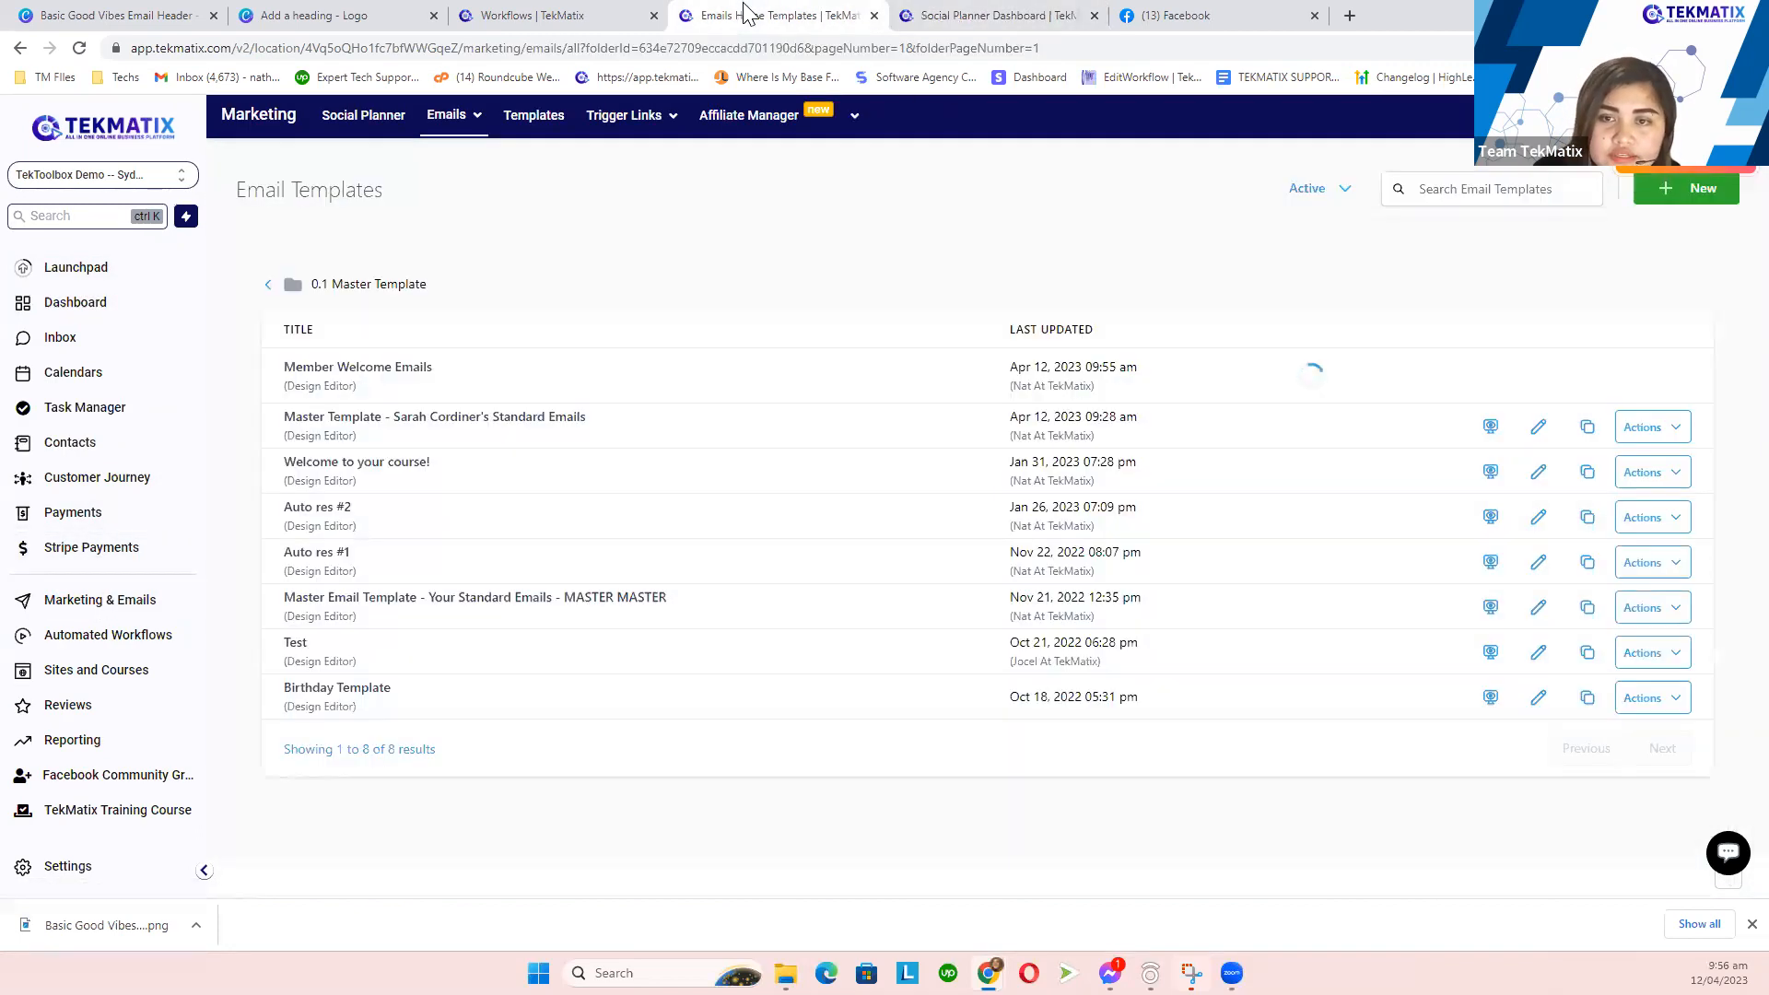
pyautogui.click(970, 12)
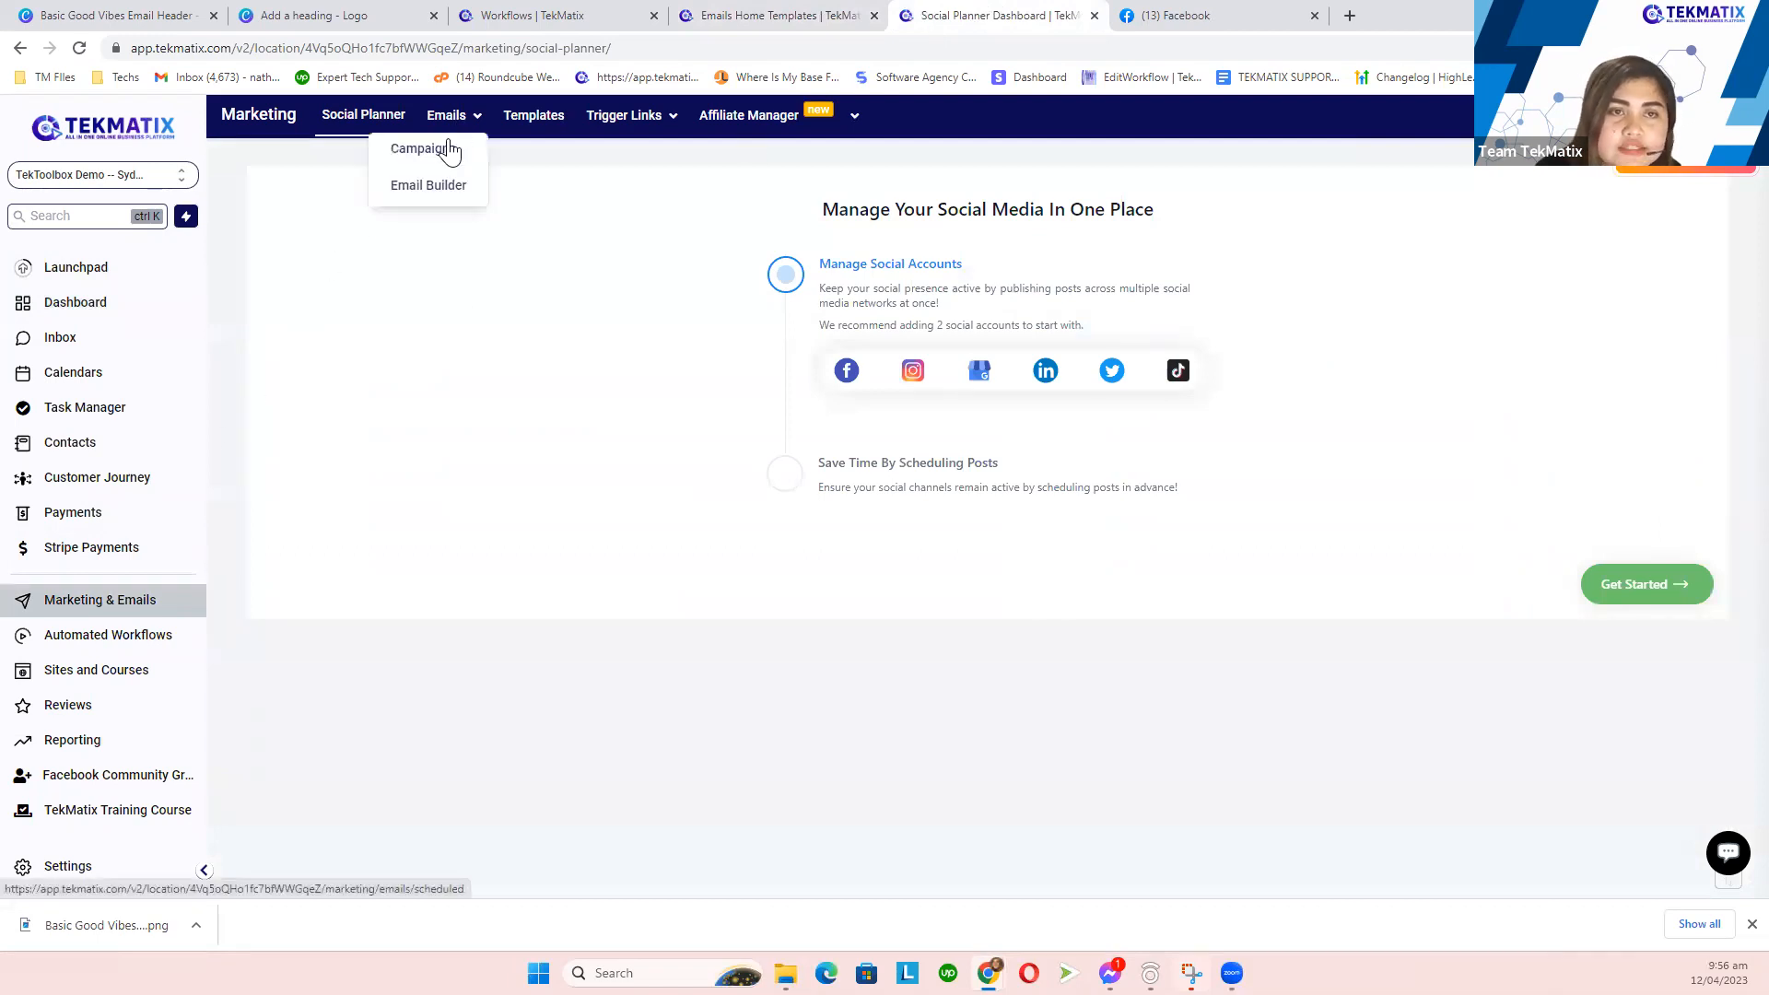
pyautogui.click(451, 162)
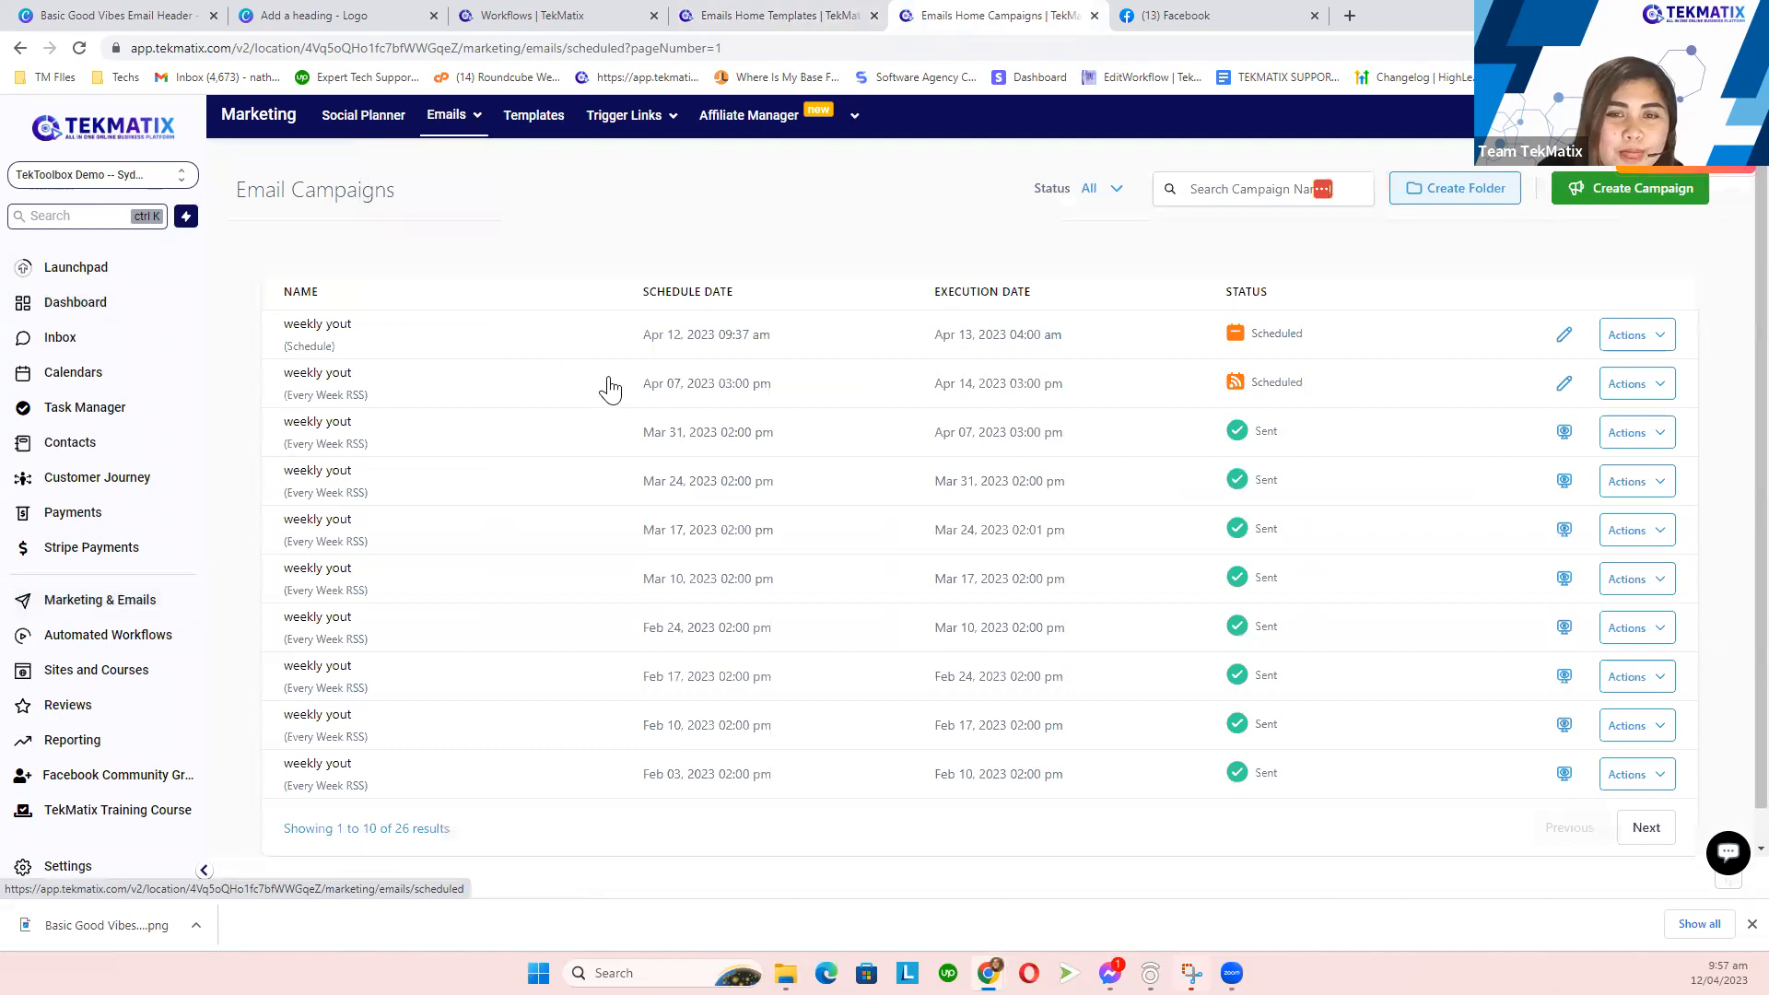
# - Open the Email Builder template library and its 0.1 Master Template folder
pyautogui.click(804, 15)
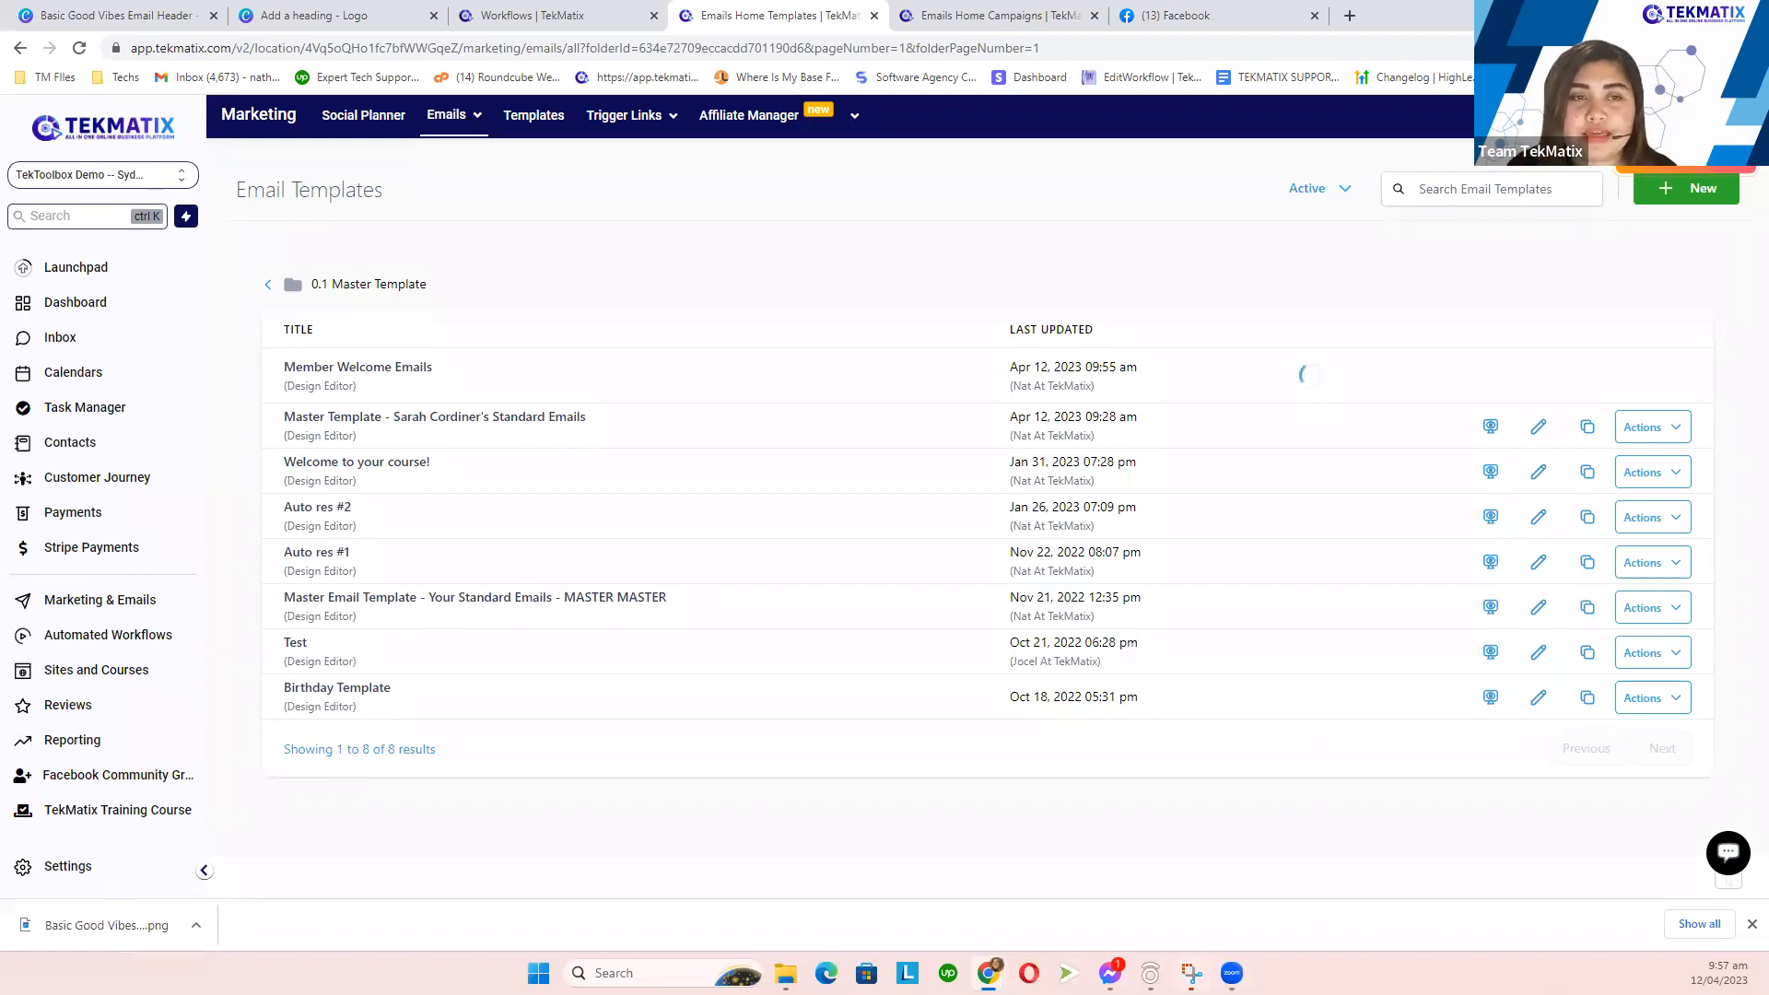
pyautogui.click(958, 14)
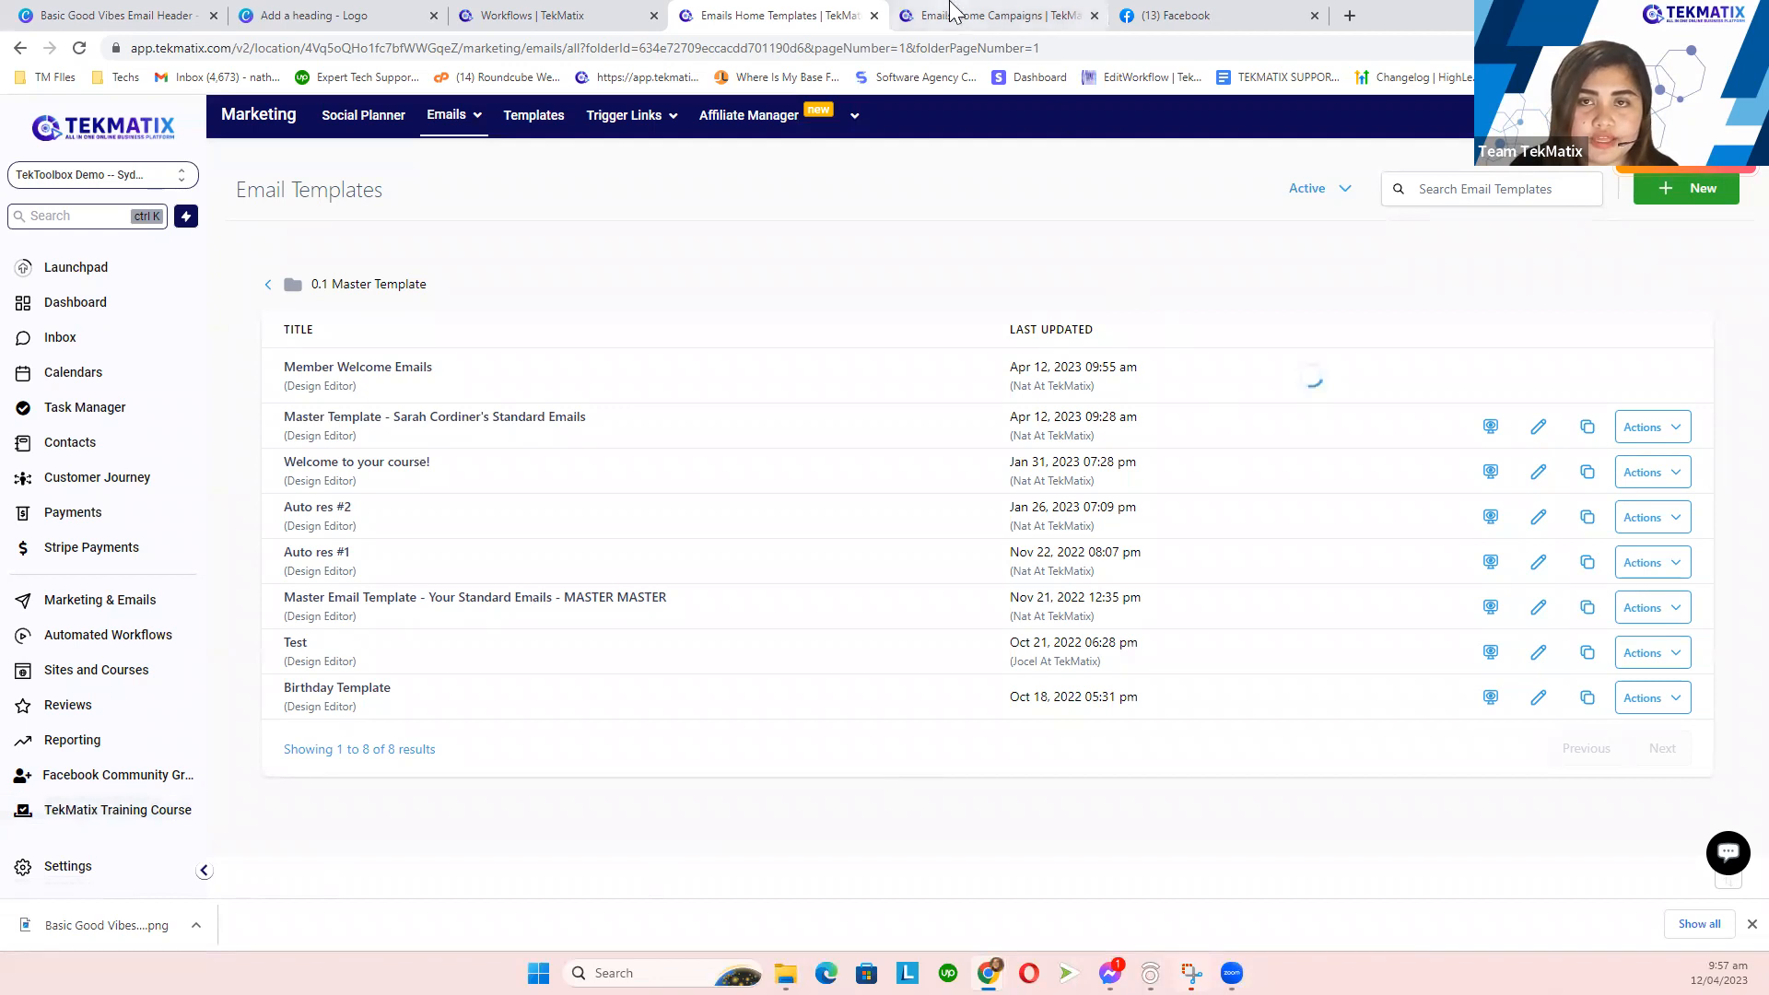
pyautogui.moveTo(452, 118)
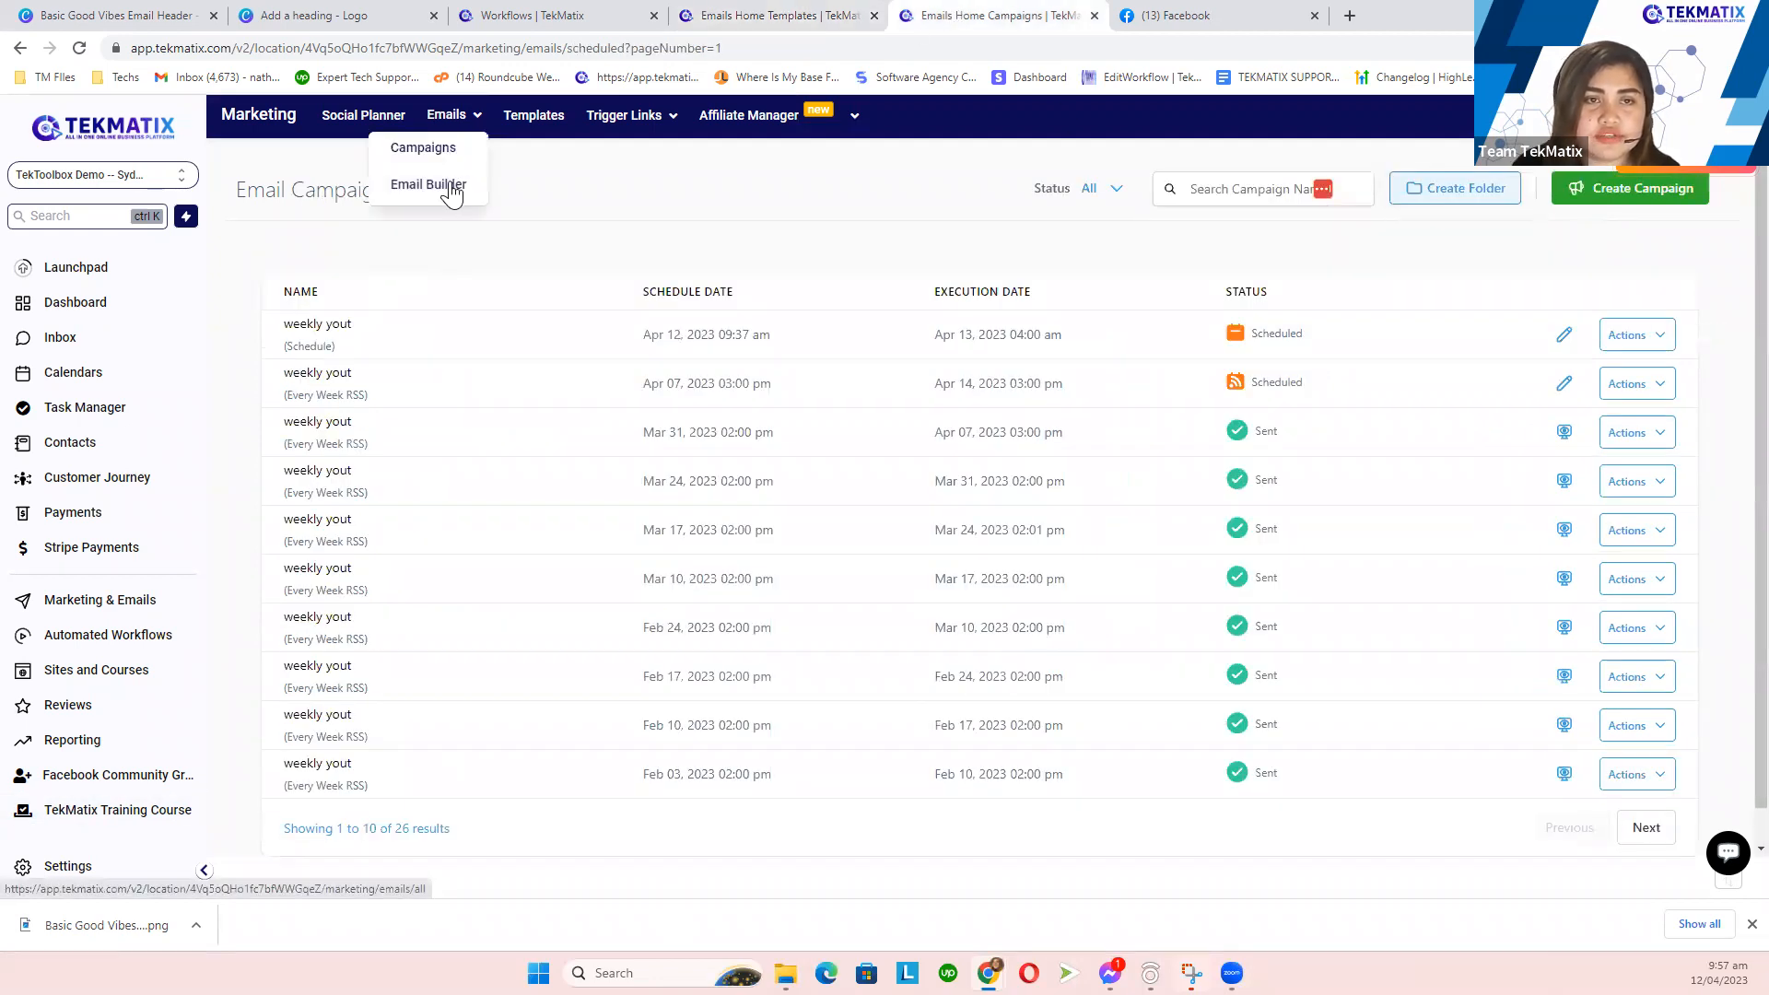
pyautogui.click(453, 187)
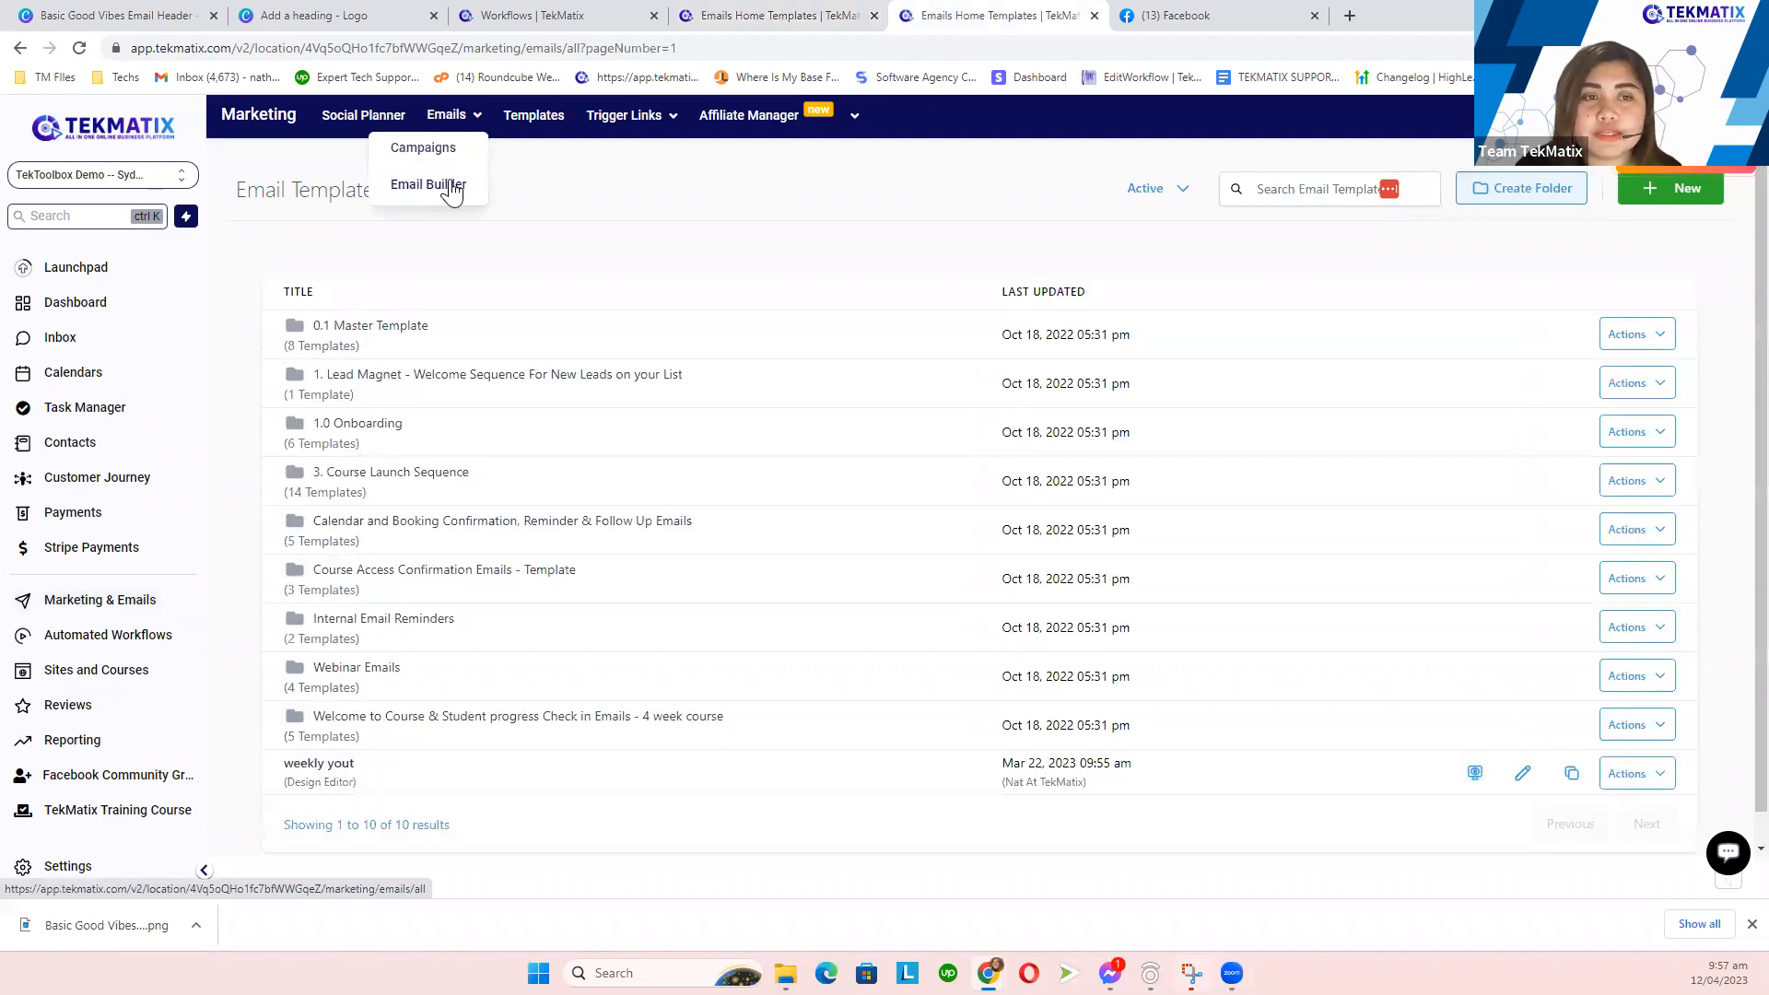
pyautogui.click(337, 352)
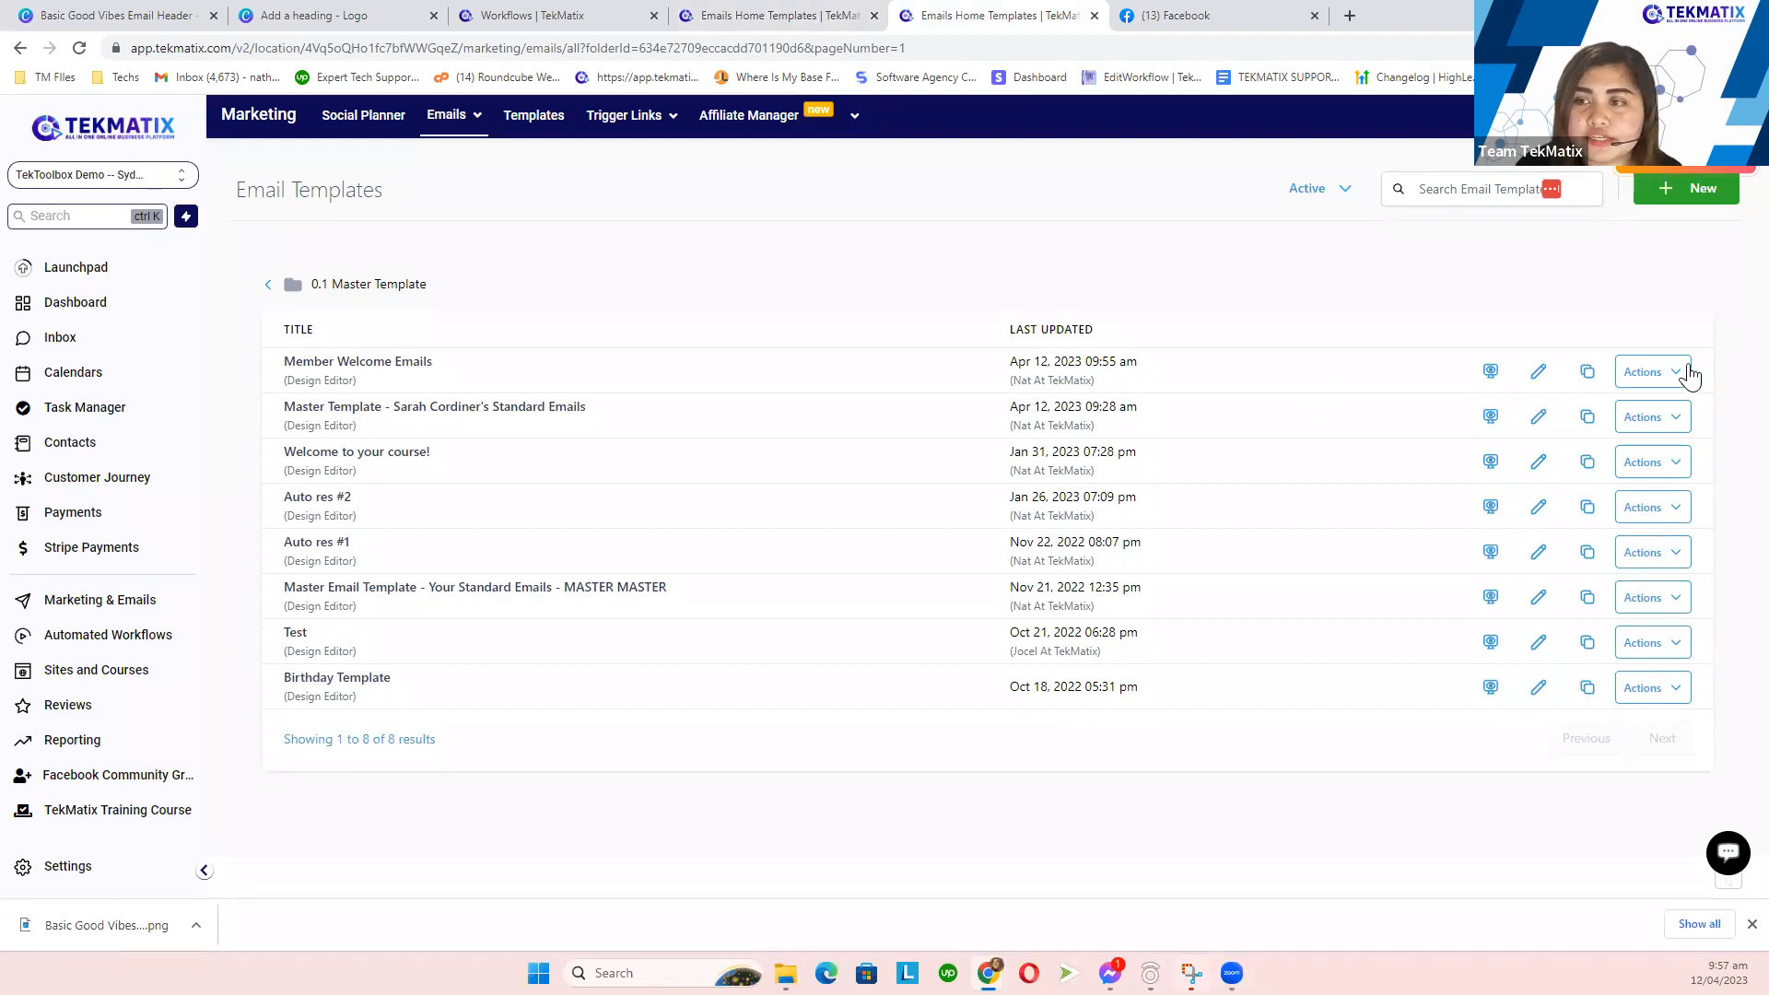
# - Create a campaign from the Member Welcome Emails template via its Actions menu
pyautogui.click(1690, 373)
pyautogui.click(1458, 593)
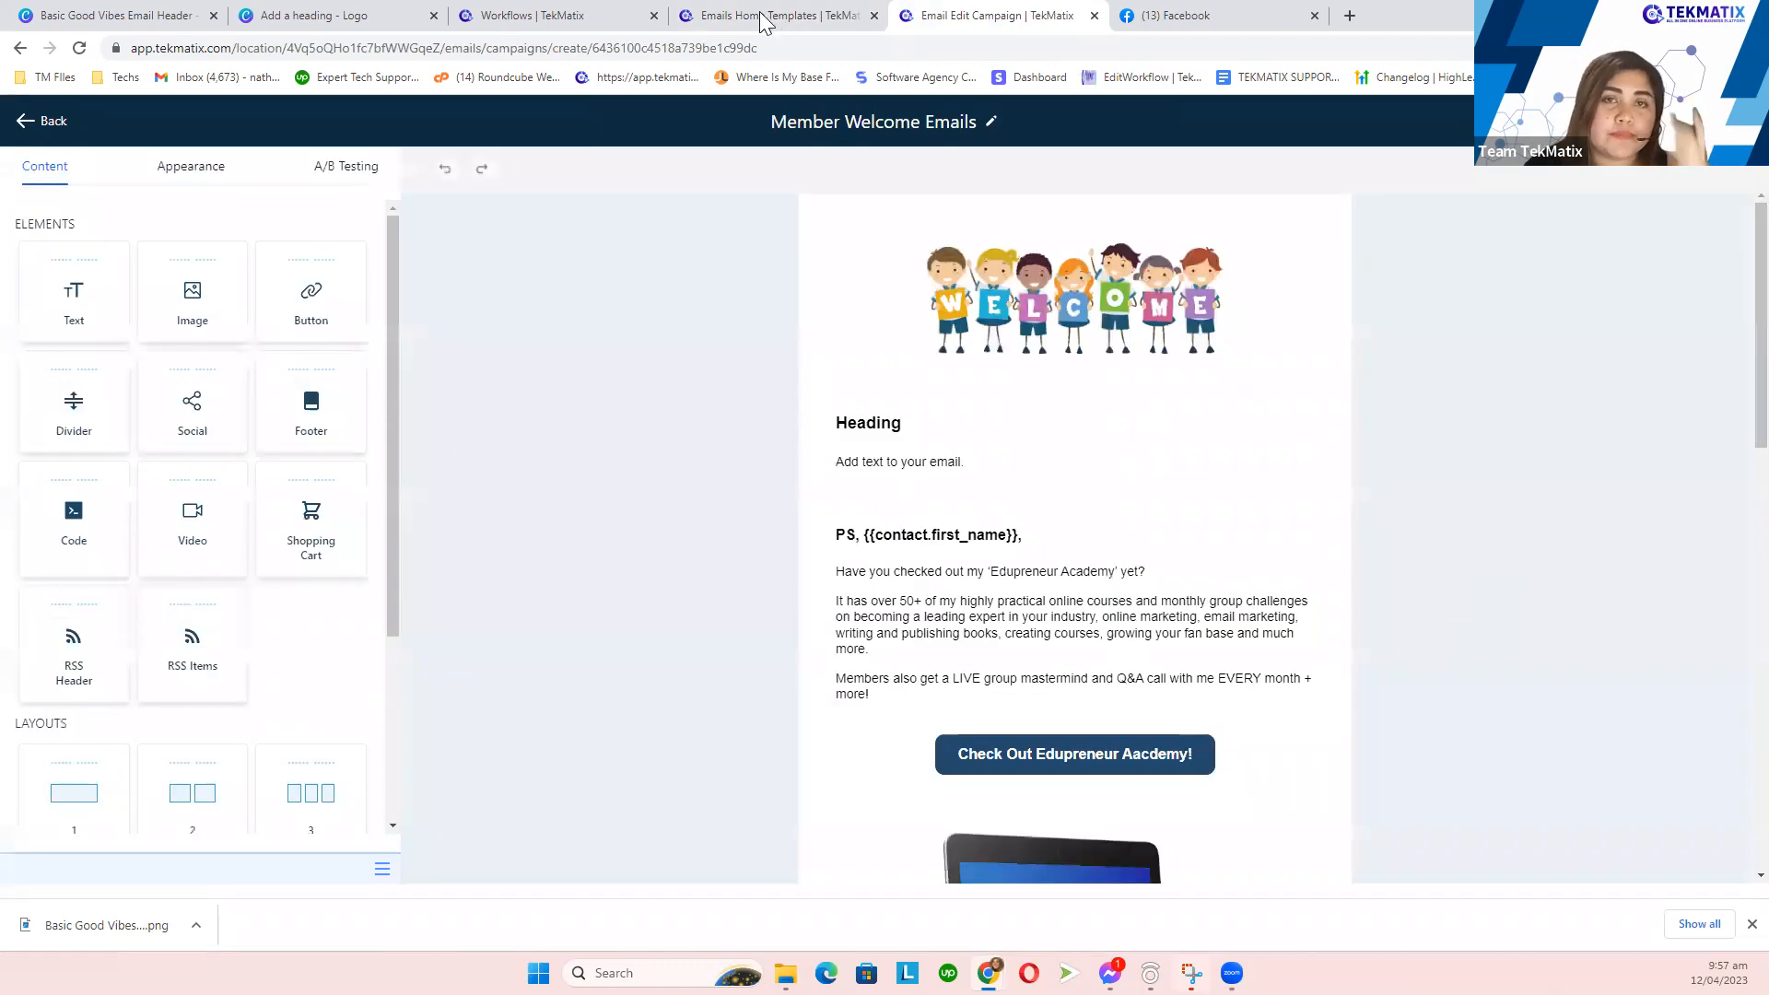
pyautogui.click(745, 14)
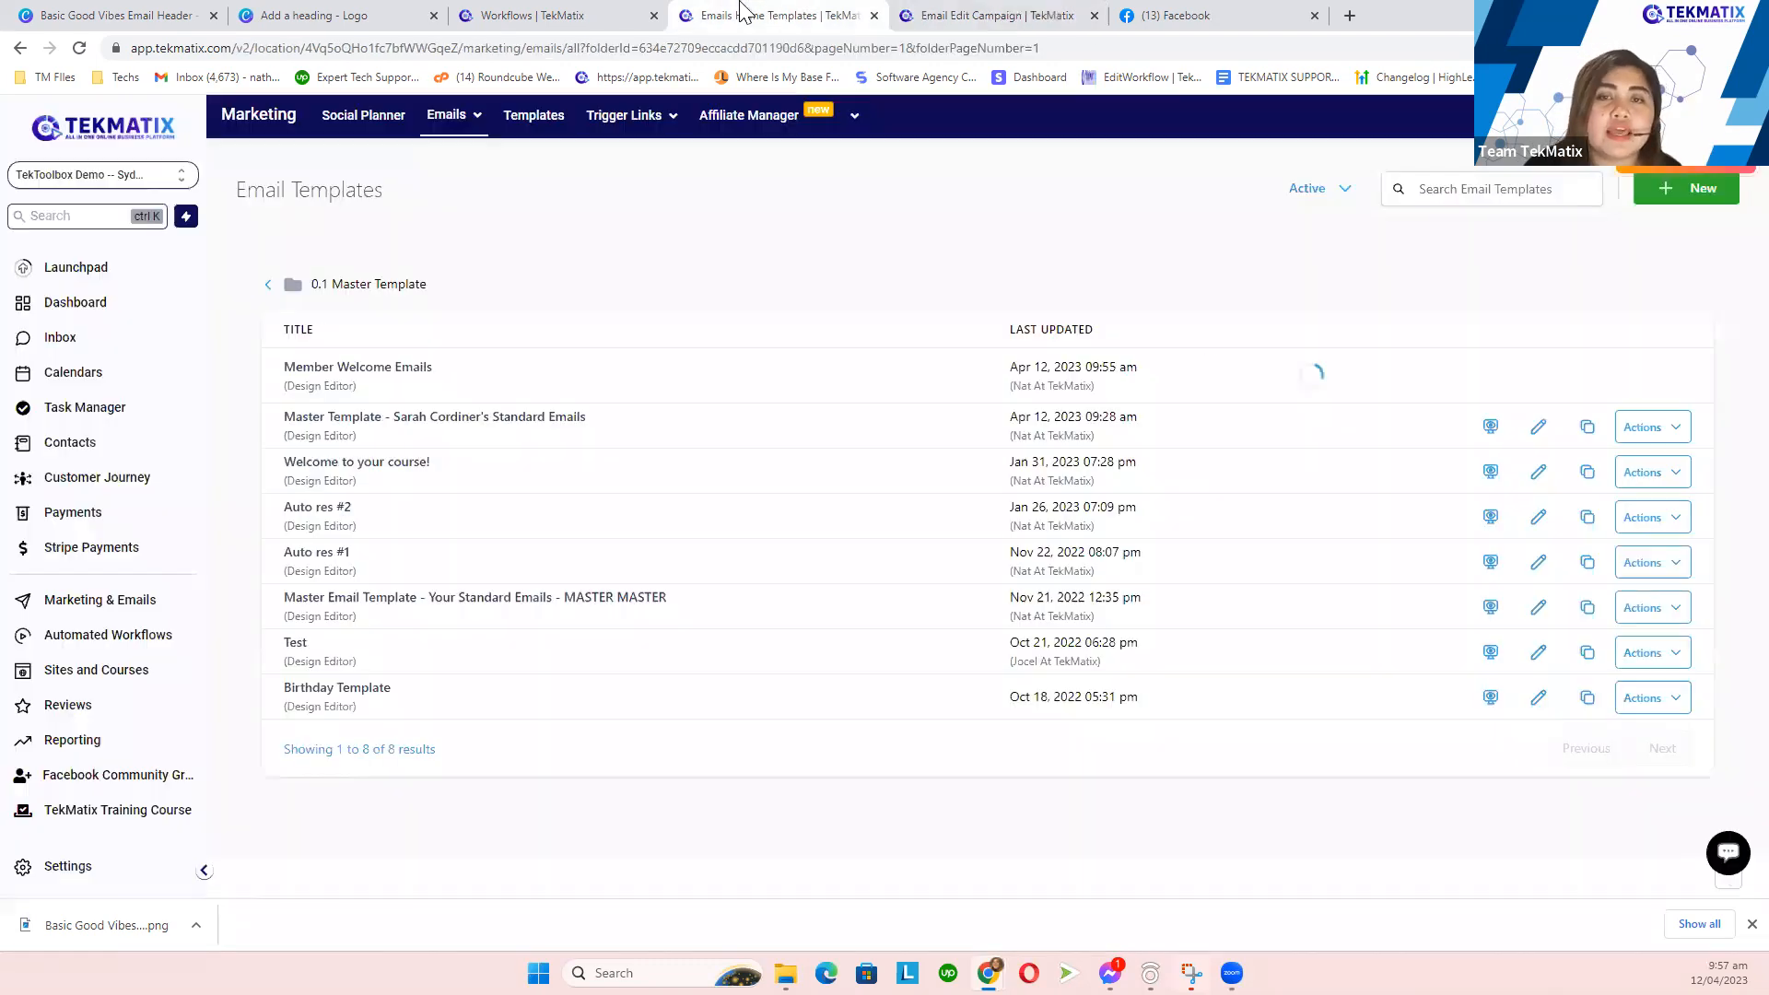
pyautogui.click(118, 604)
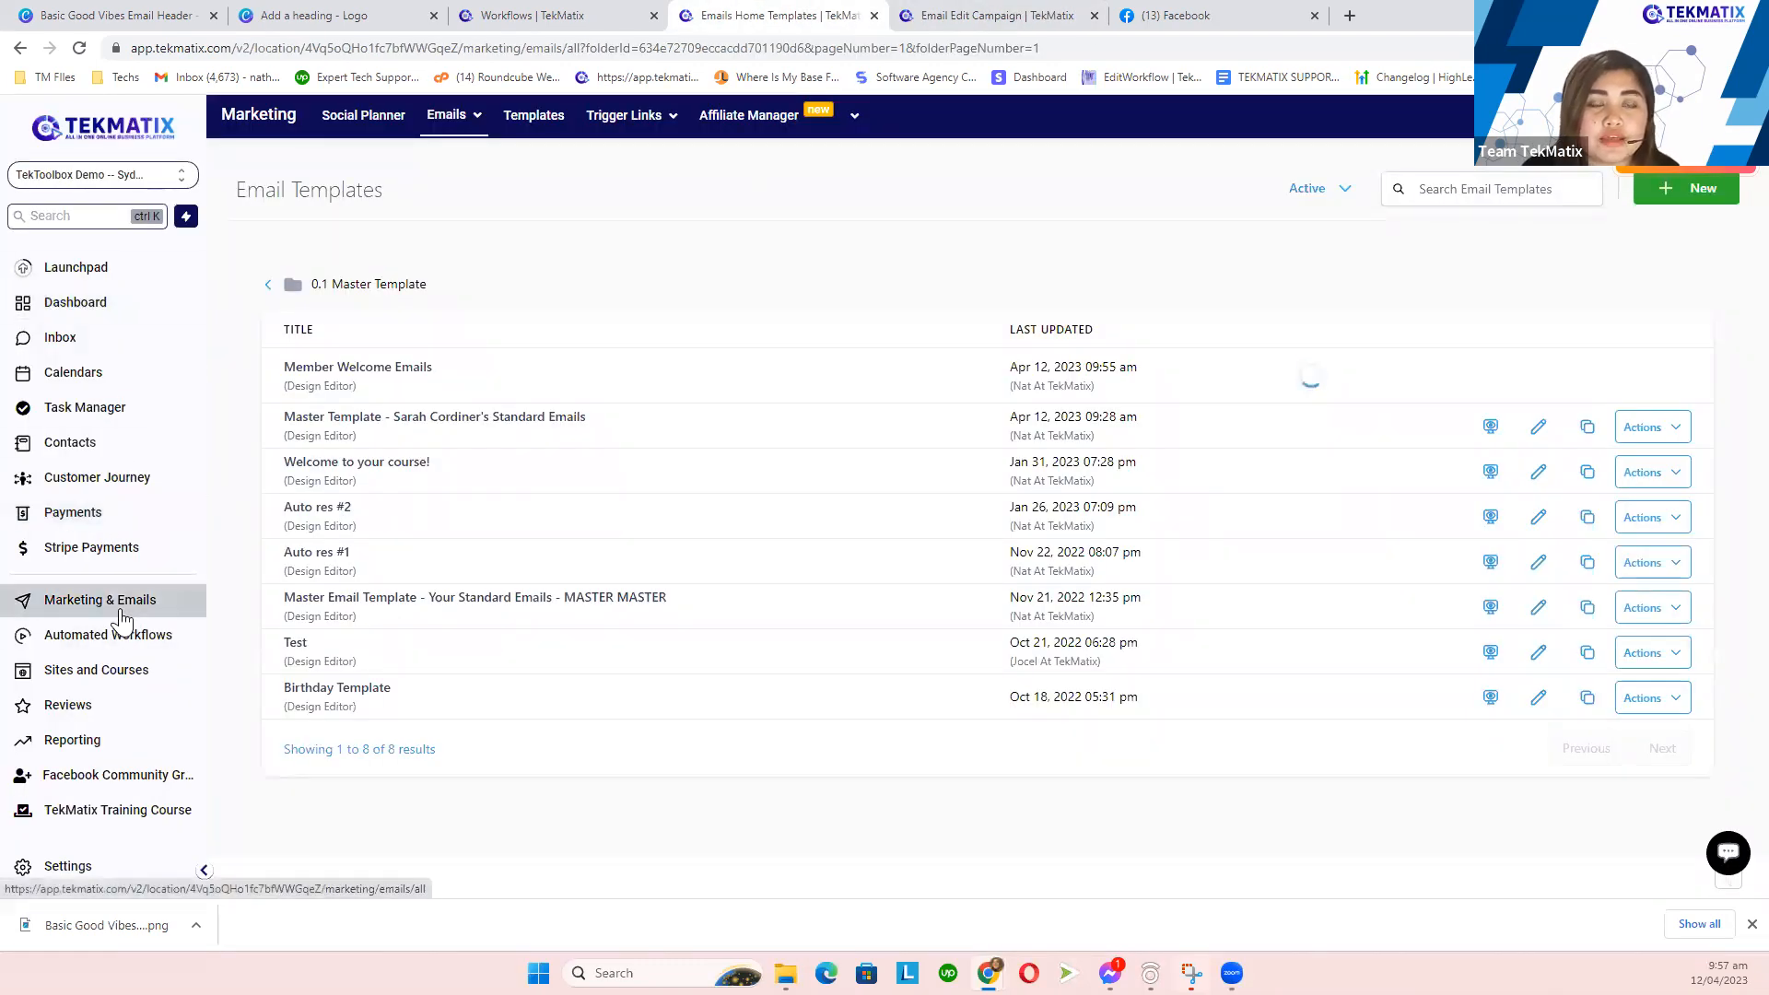
pyautogui.click(954, 17)
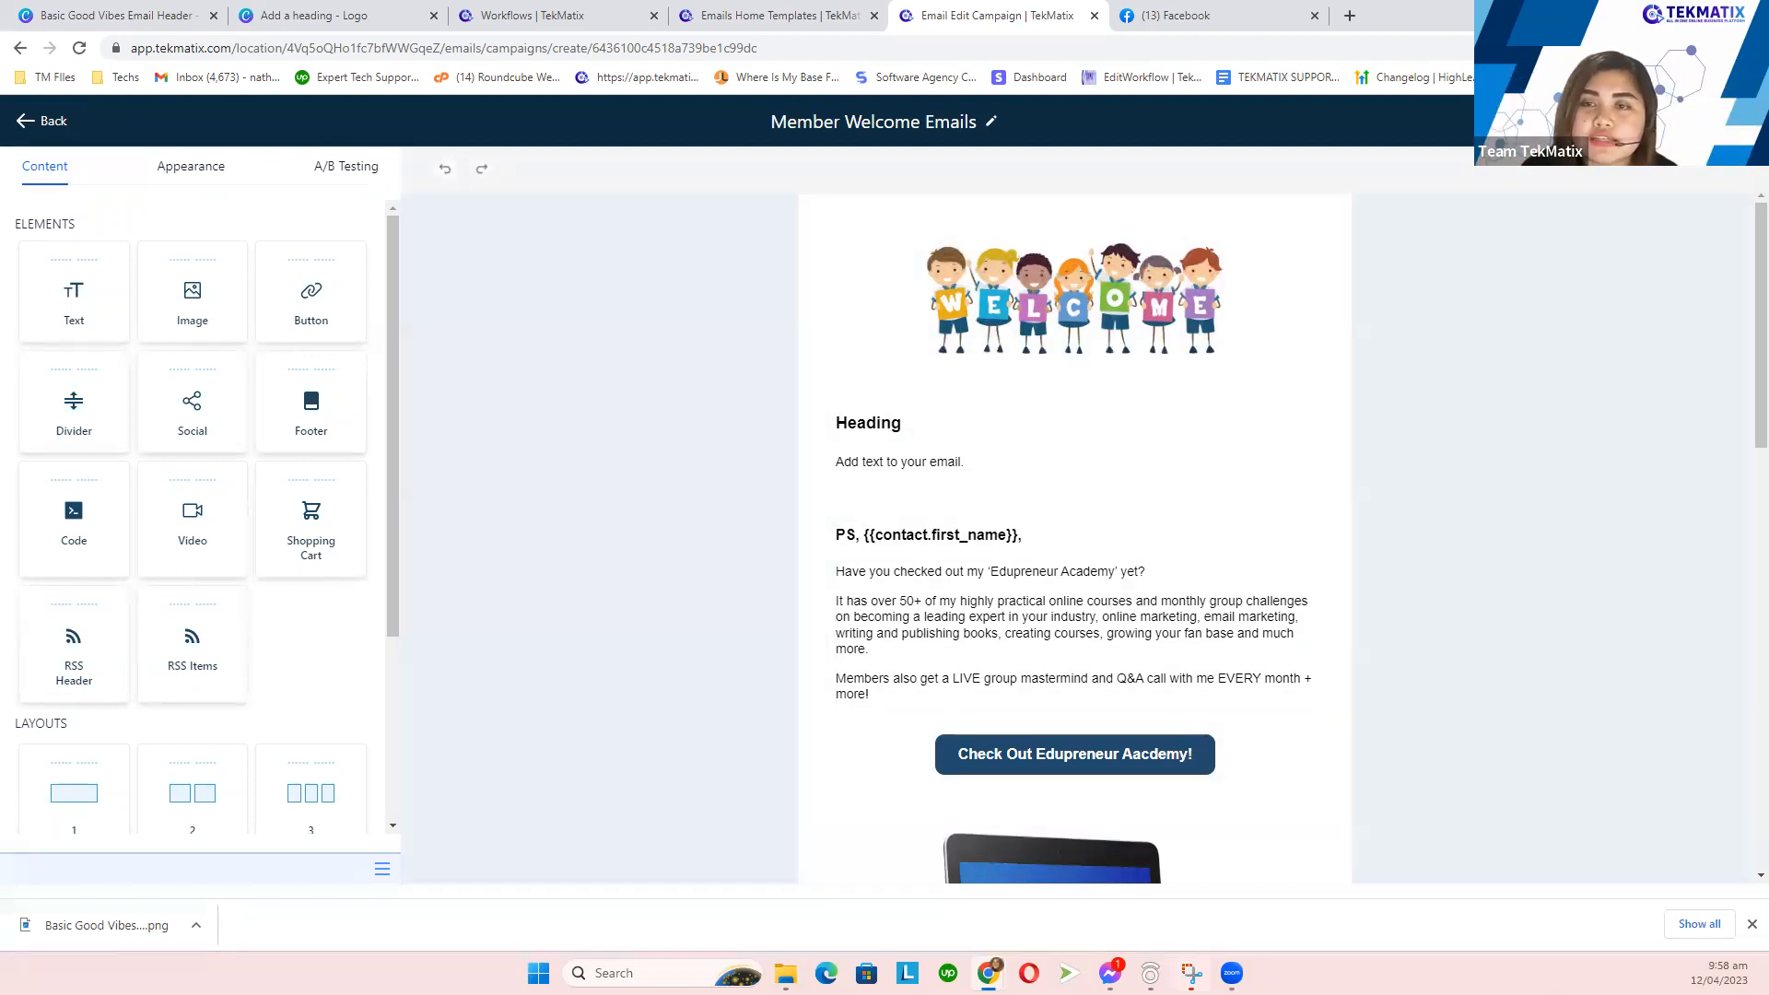
# - Review the campaign's email subject and recipient options under Send or Schedule, then return to the builder
pyautogui.click(1689, 121)
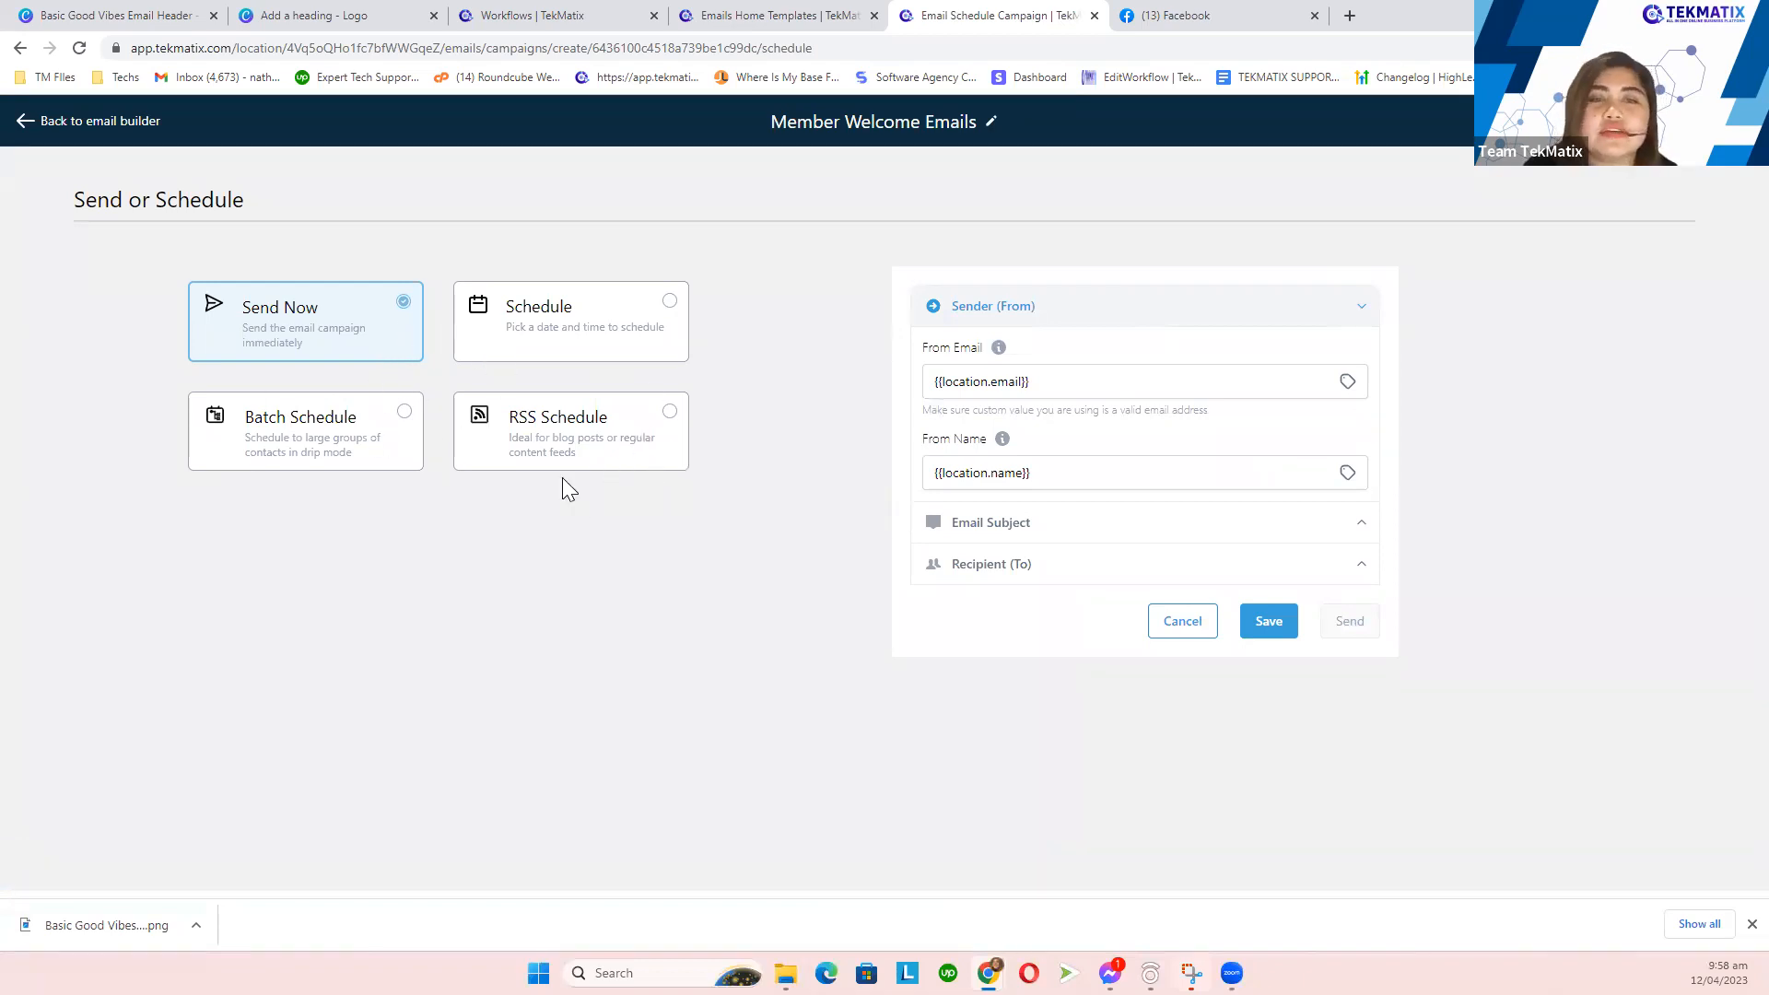
pyautogui.click(1058, 534)
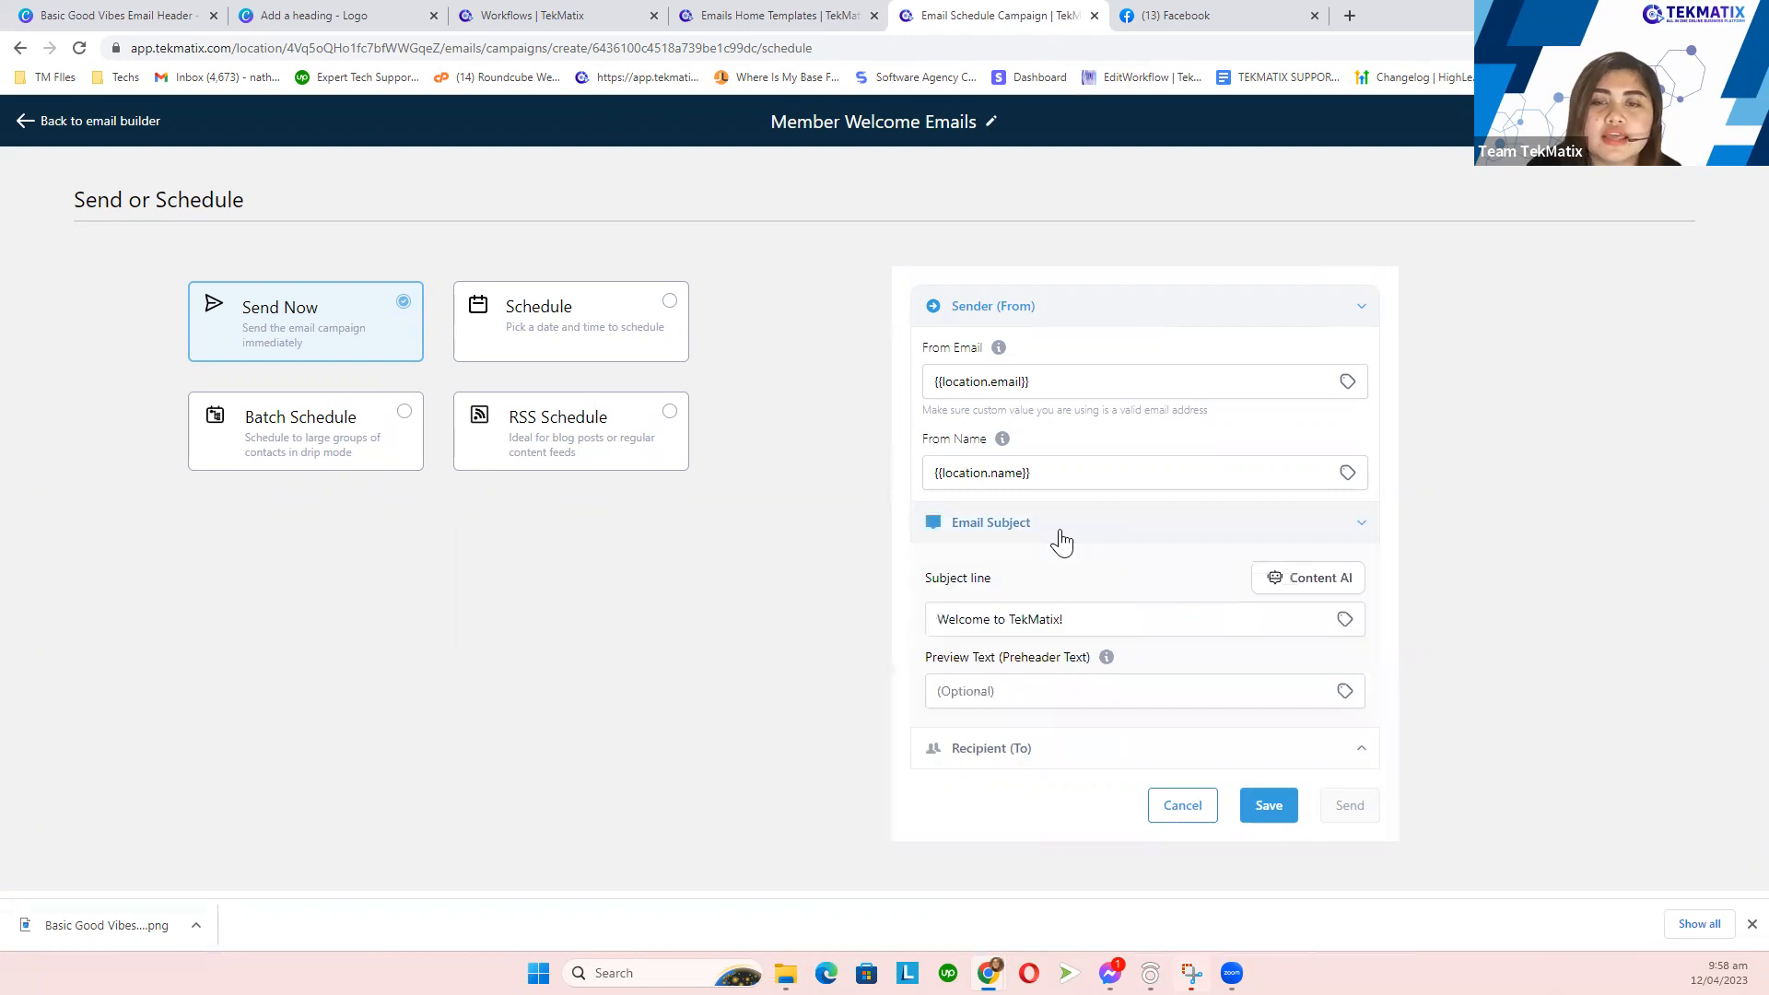
pyautogui.click(1111, 616)
pyautogui.tripleClick(995, 615)
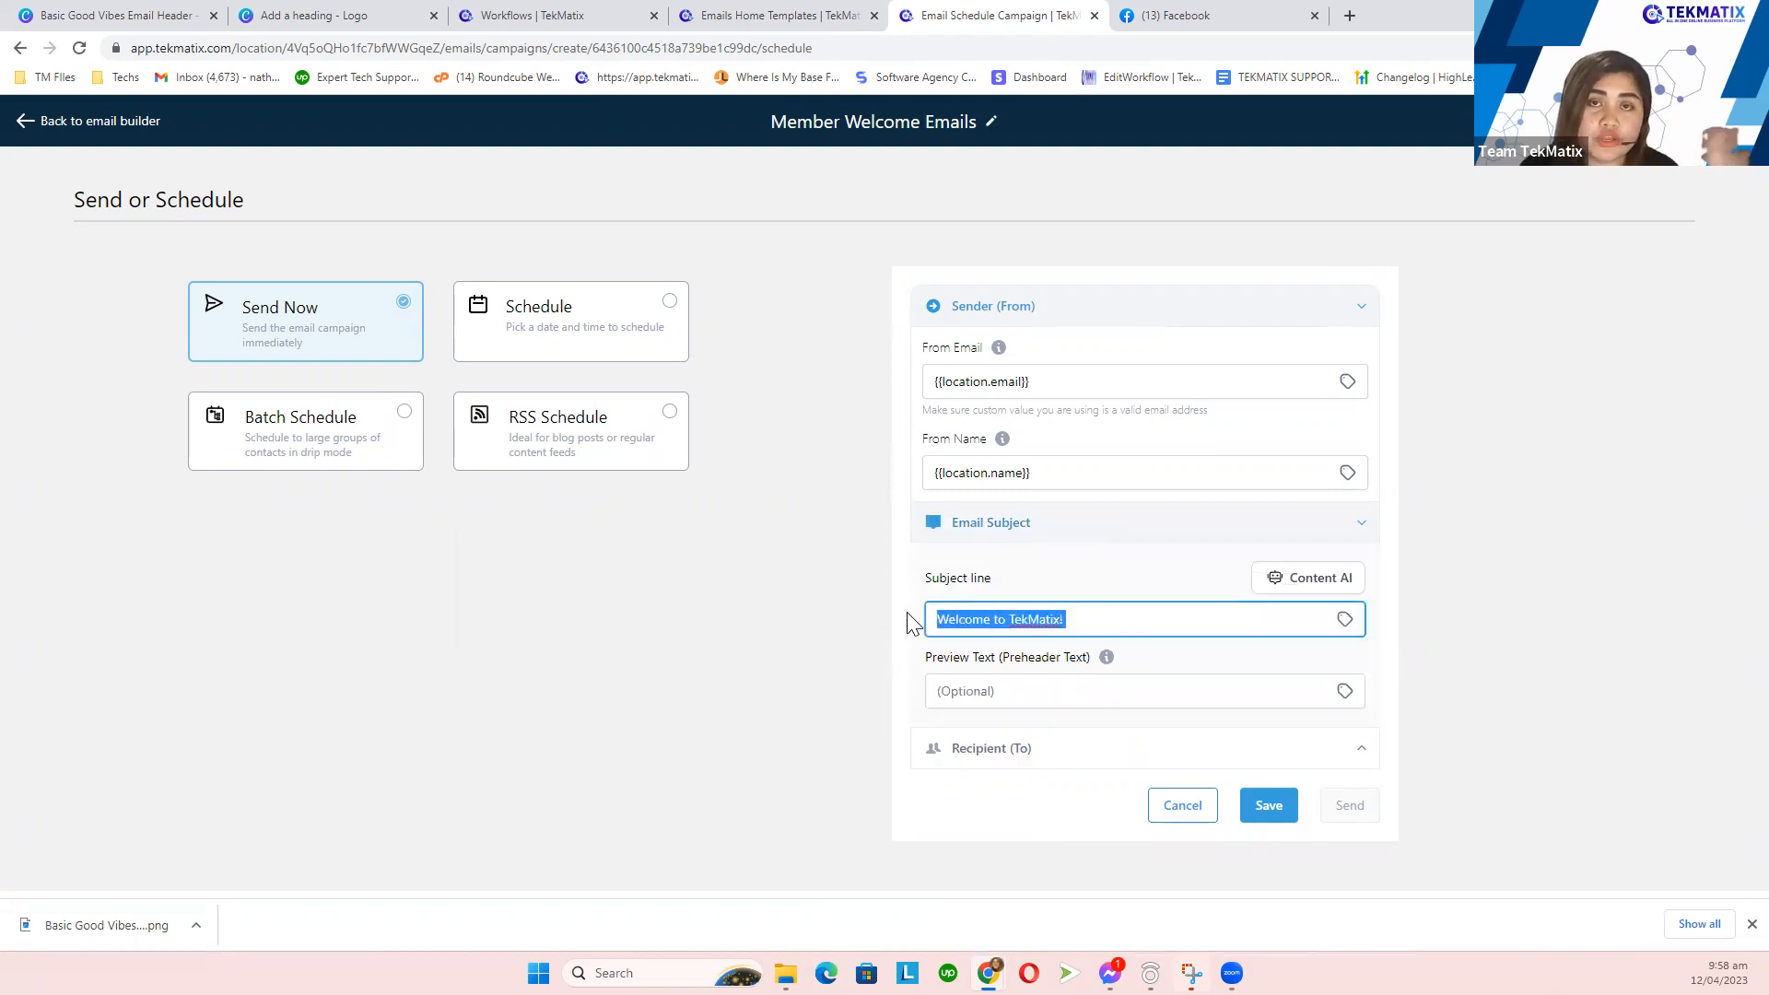
pyautogui.click(1018, 762)
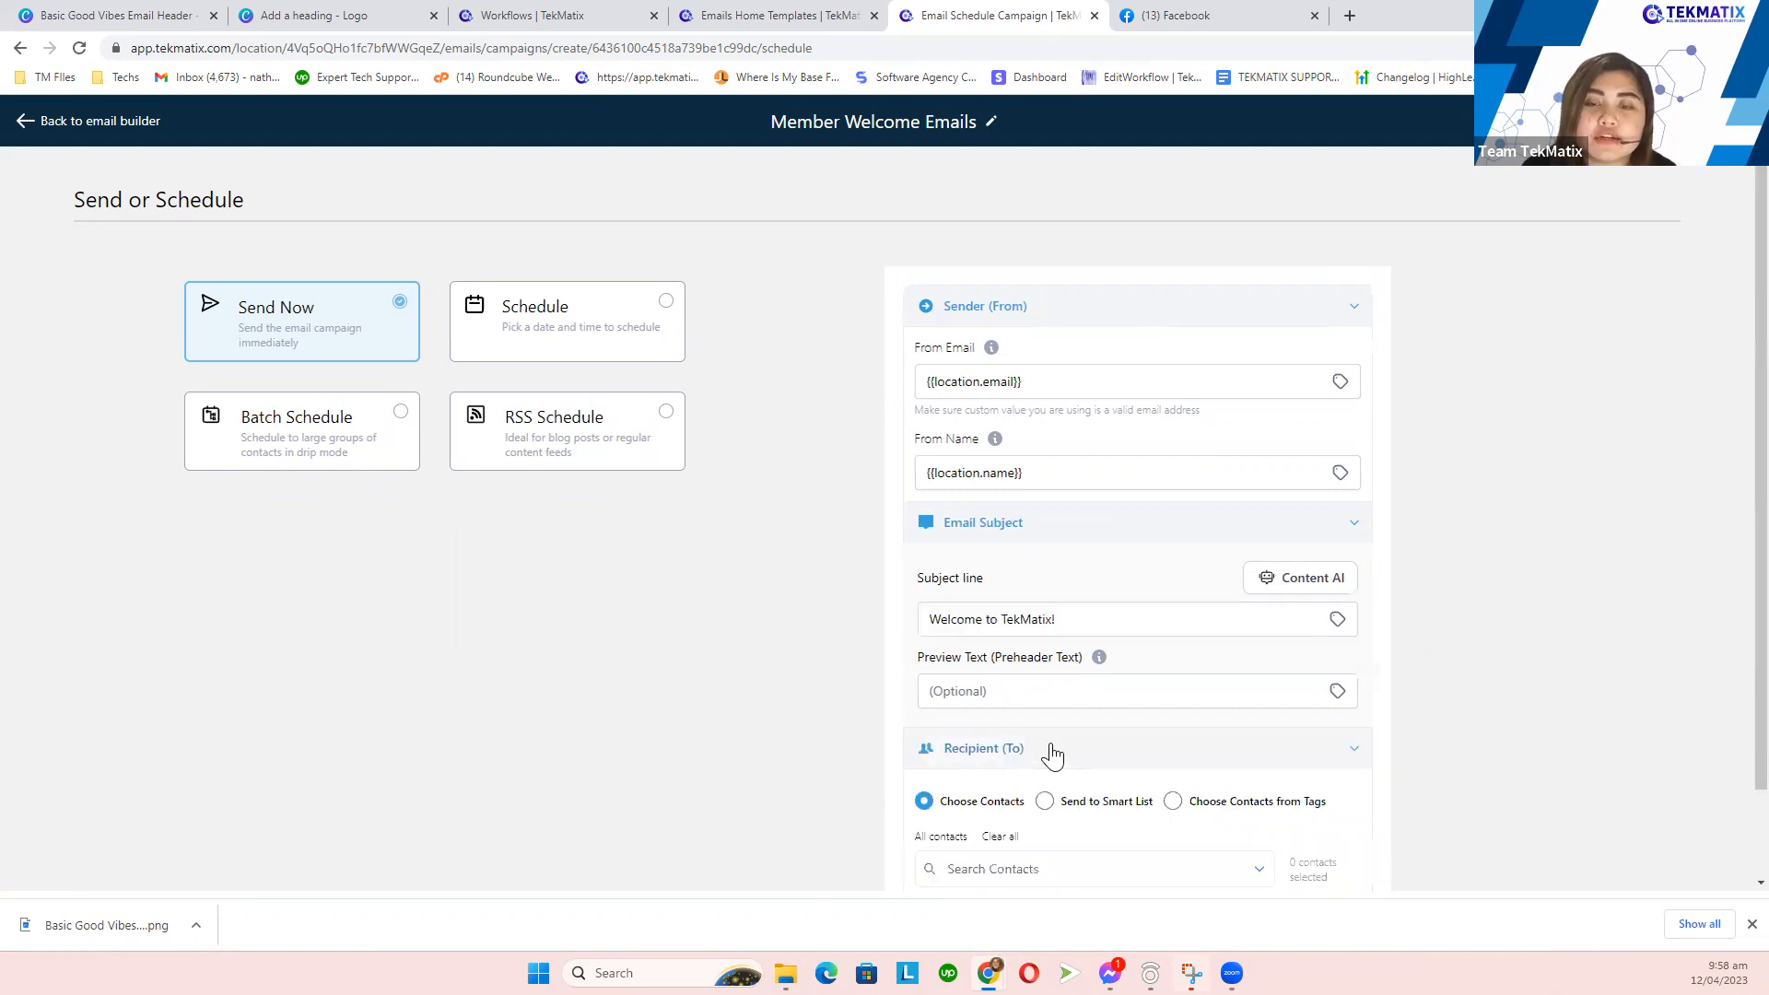
pyautogui.scroll(-1, 1050, 749)
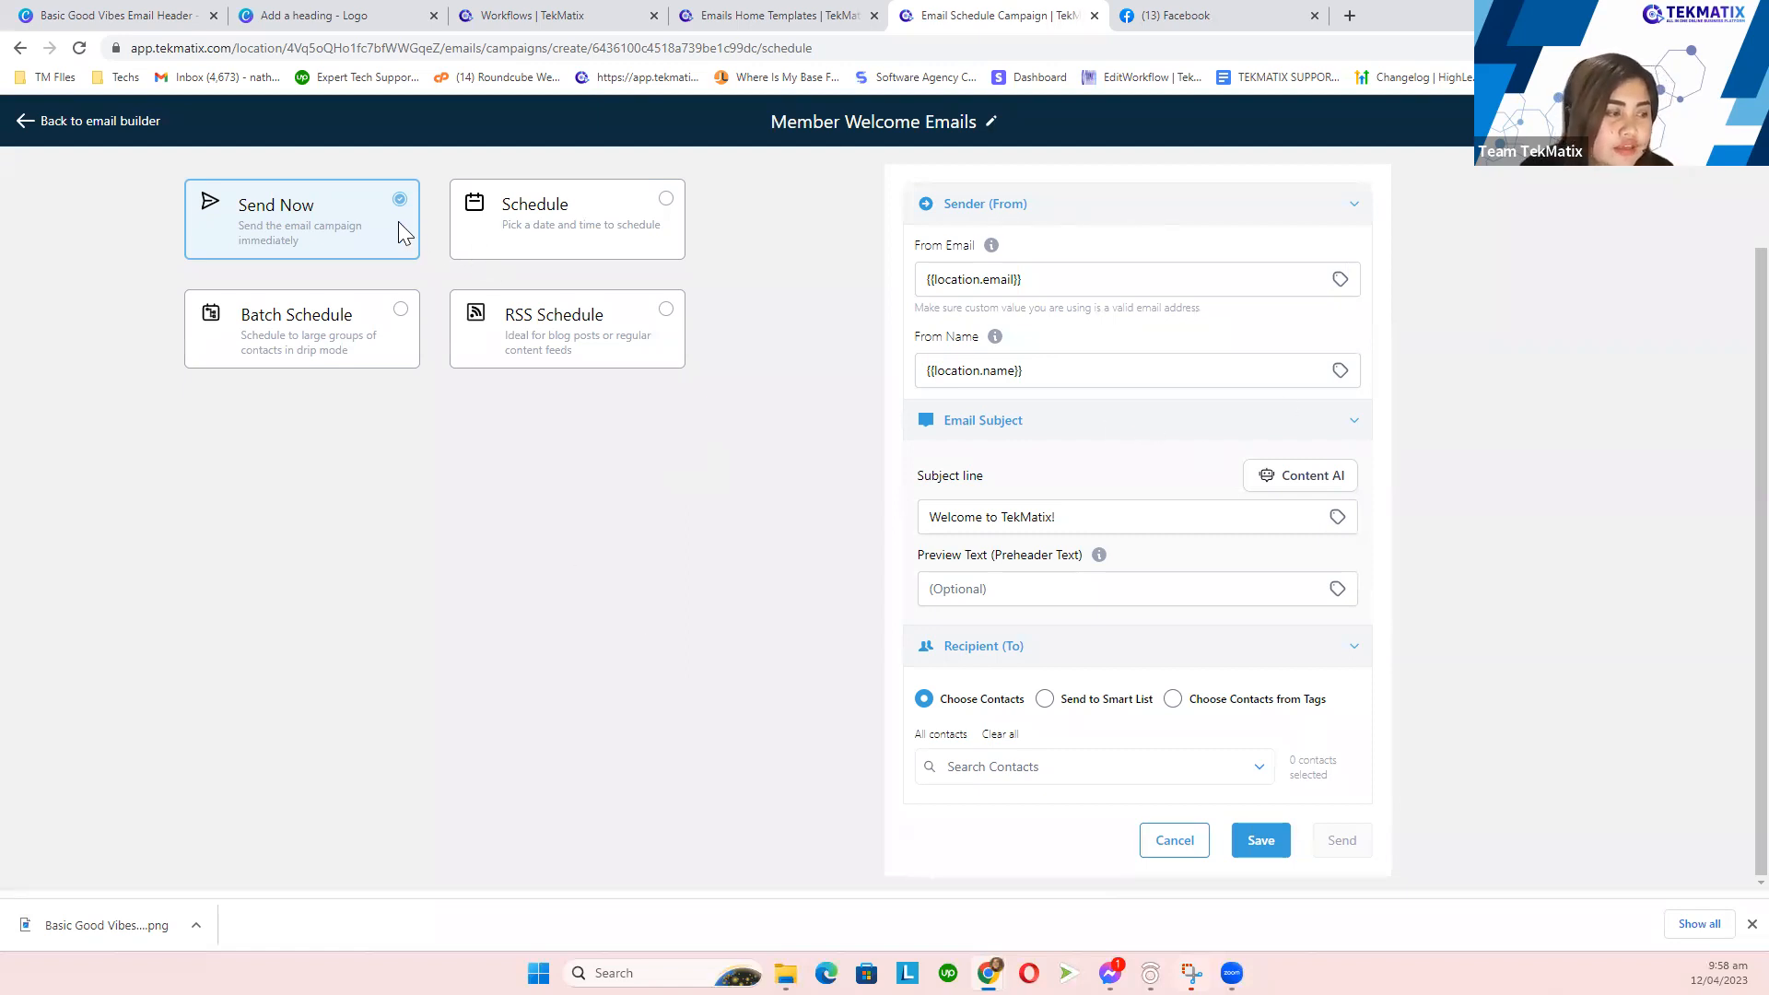
pyautogui.click(102, 121)
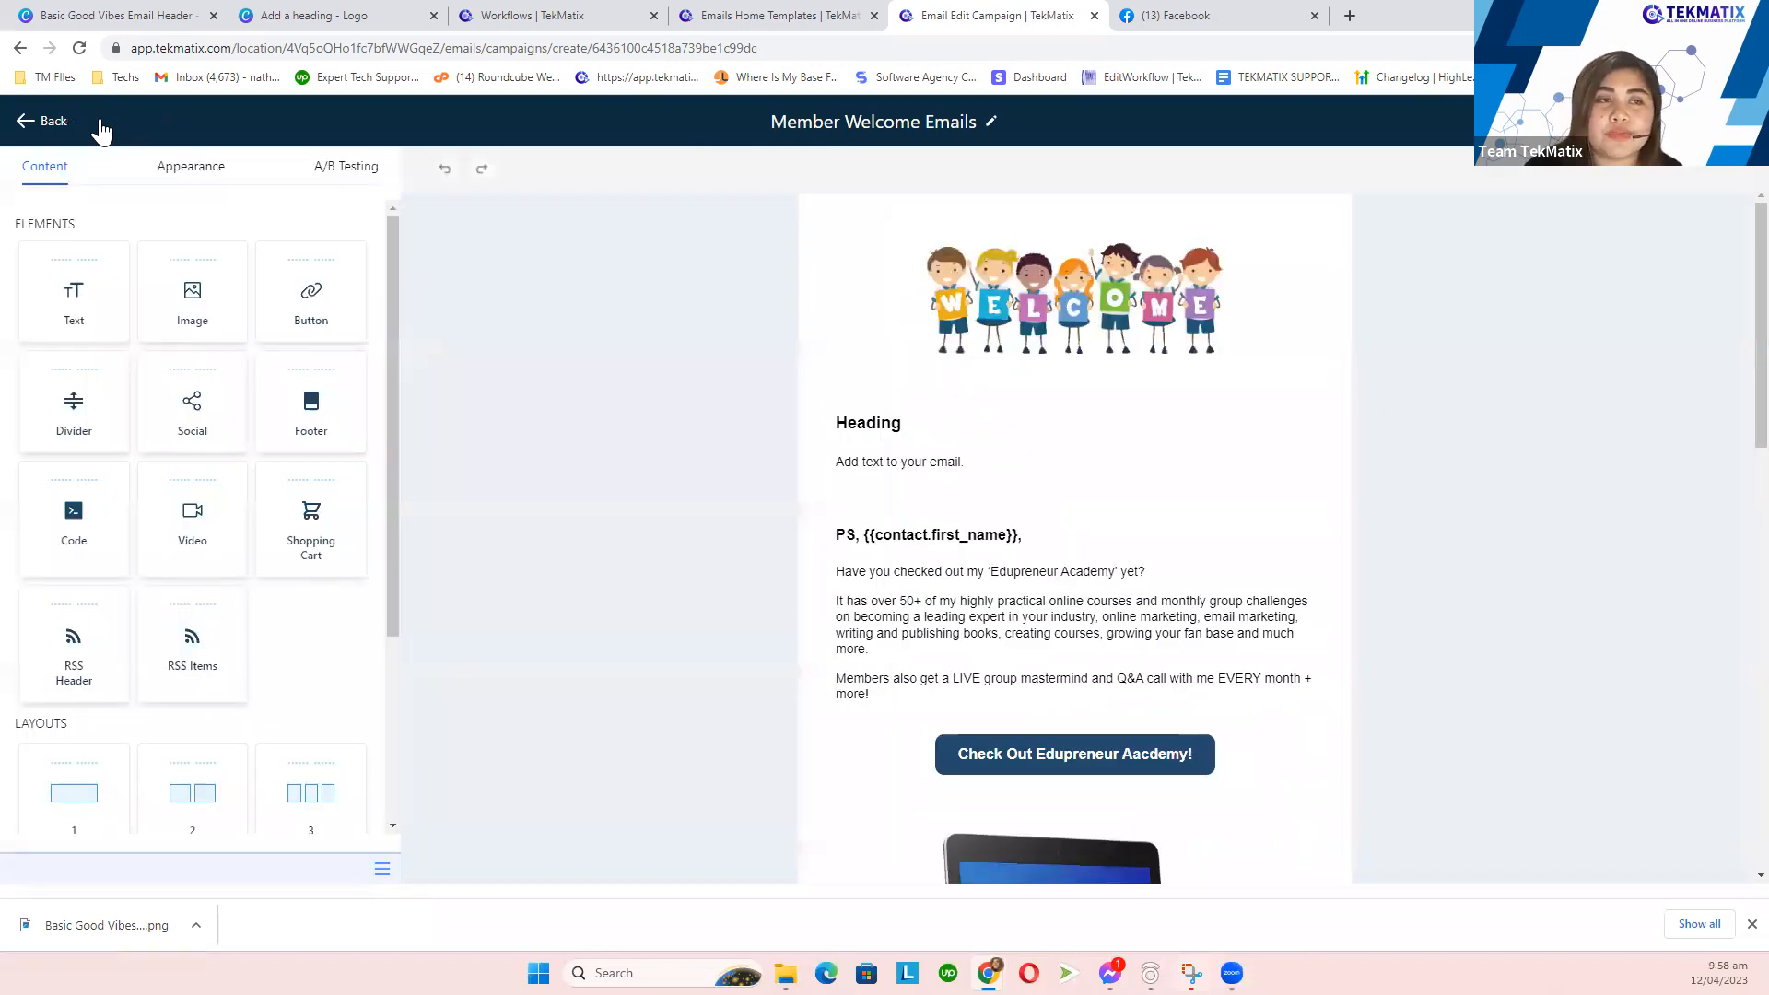
# - Exit to the campaigns list, check the Canva workflow plan, and open Sites > Forms builder
pyautogui.click(47, 129)
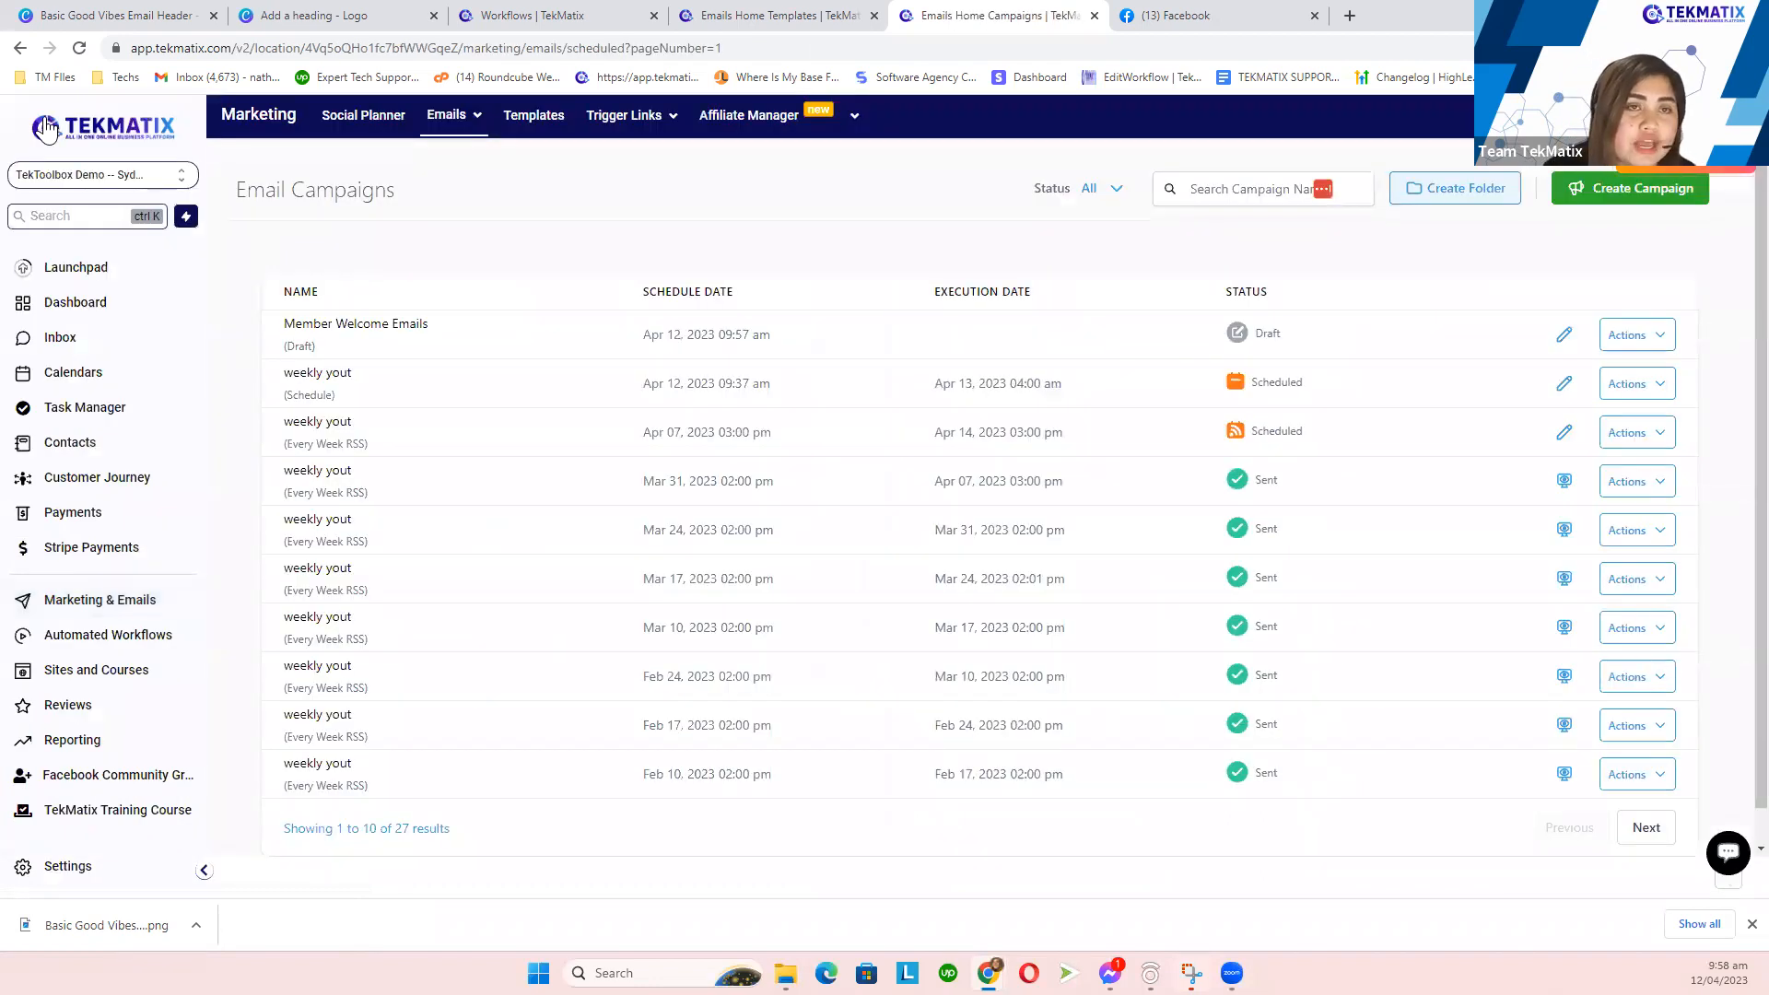
pyautogui.click(343, 14)
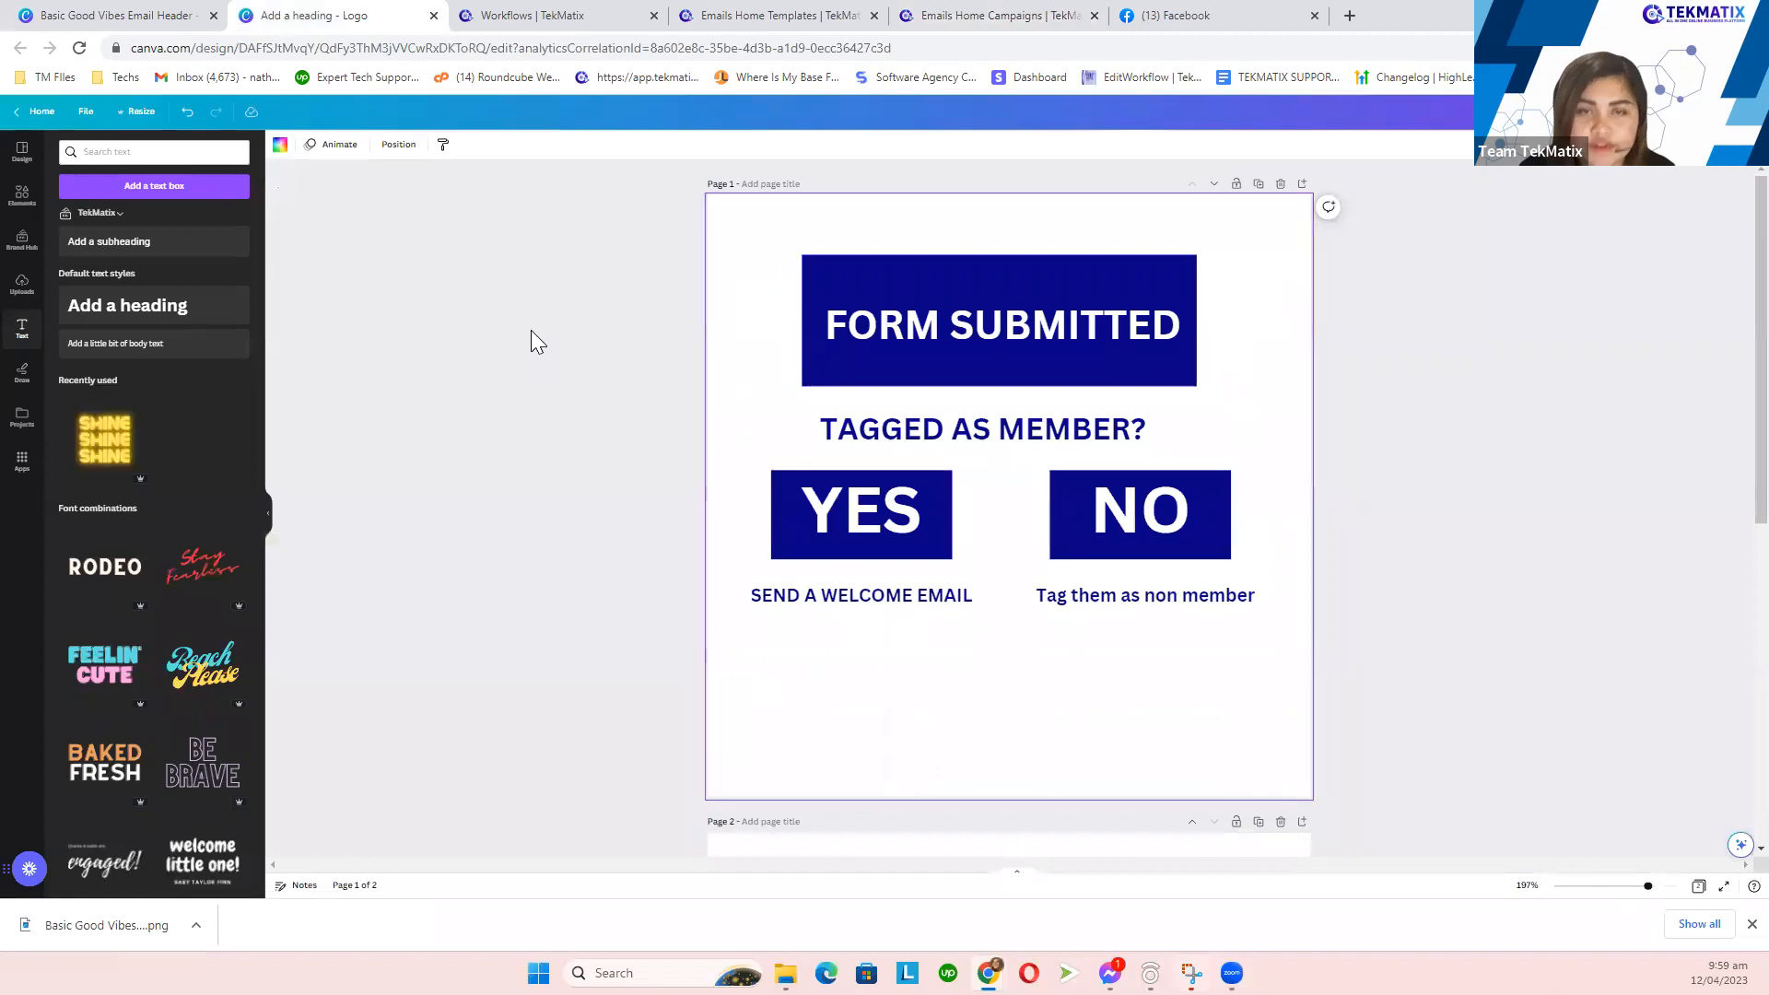
pyautogui.click(544, 15)
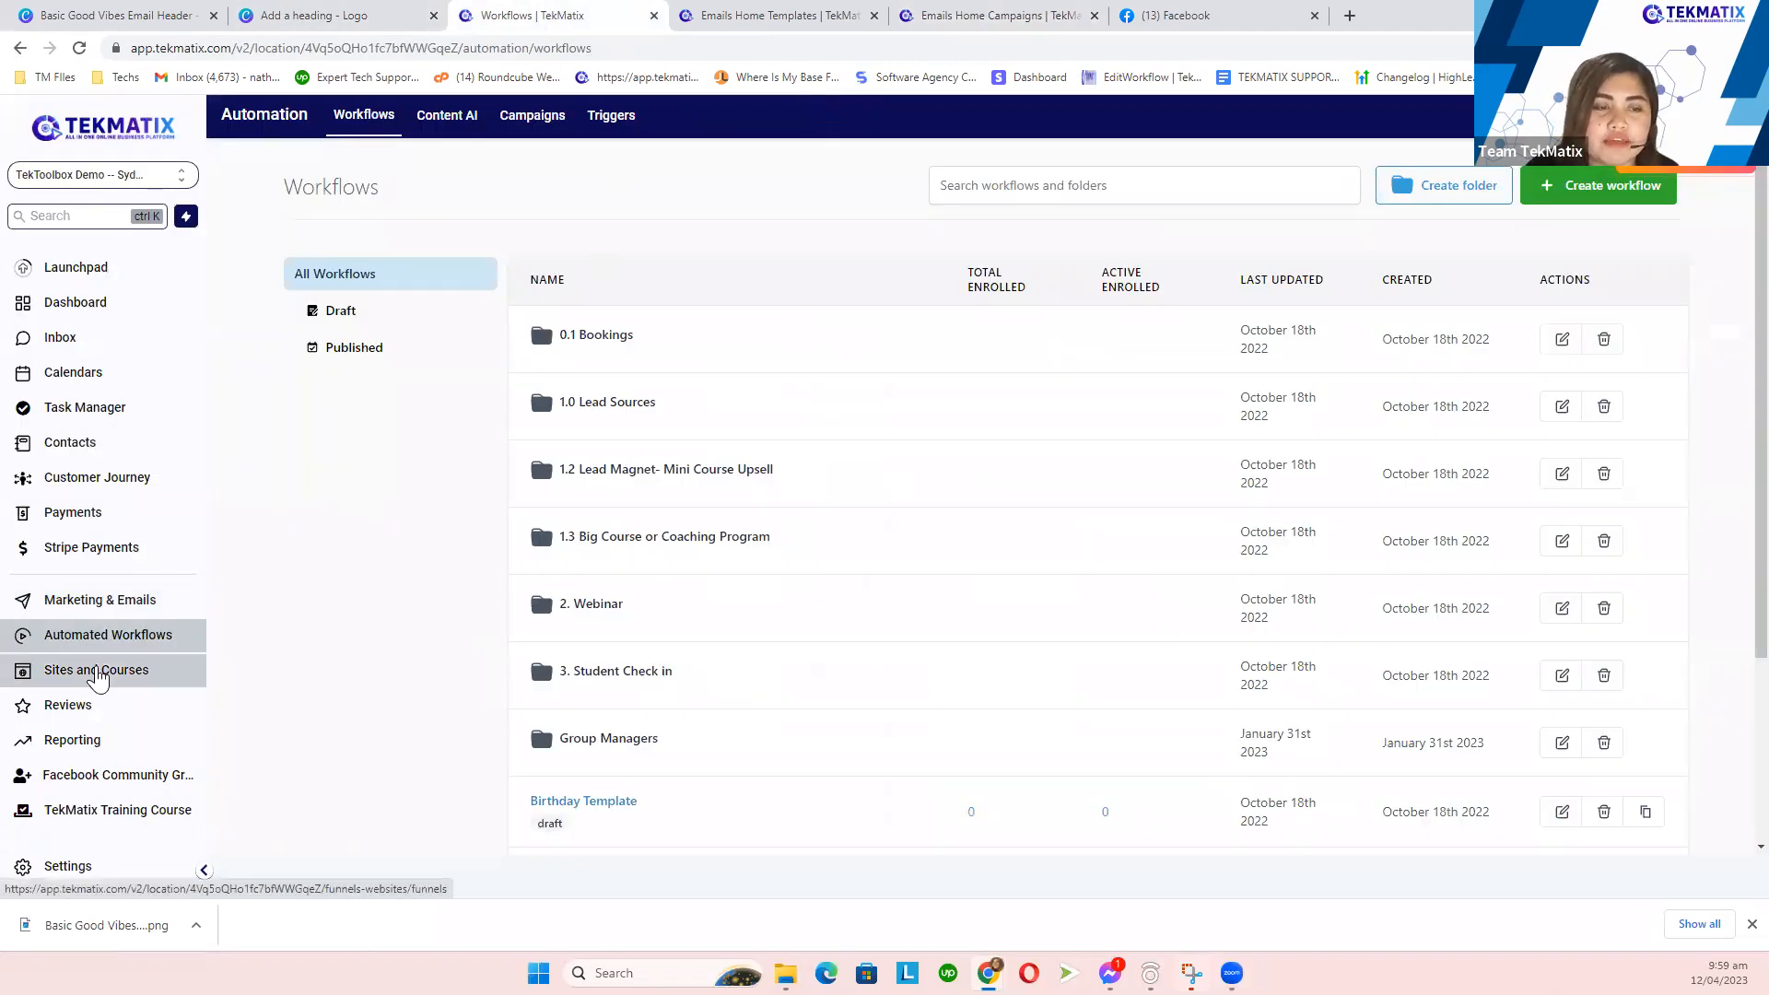
pyautogui.click(97, 677)
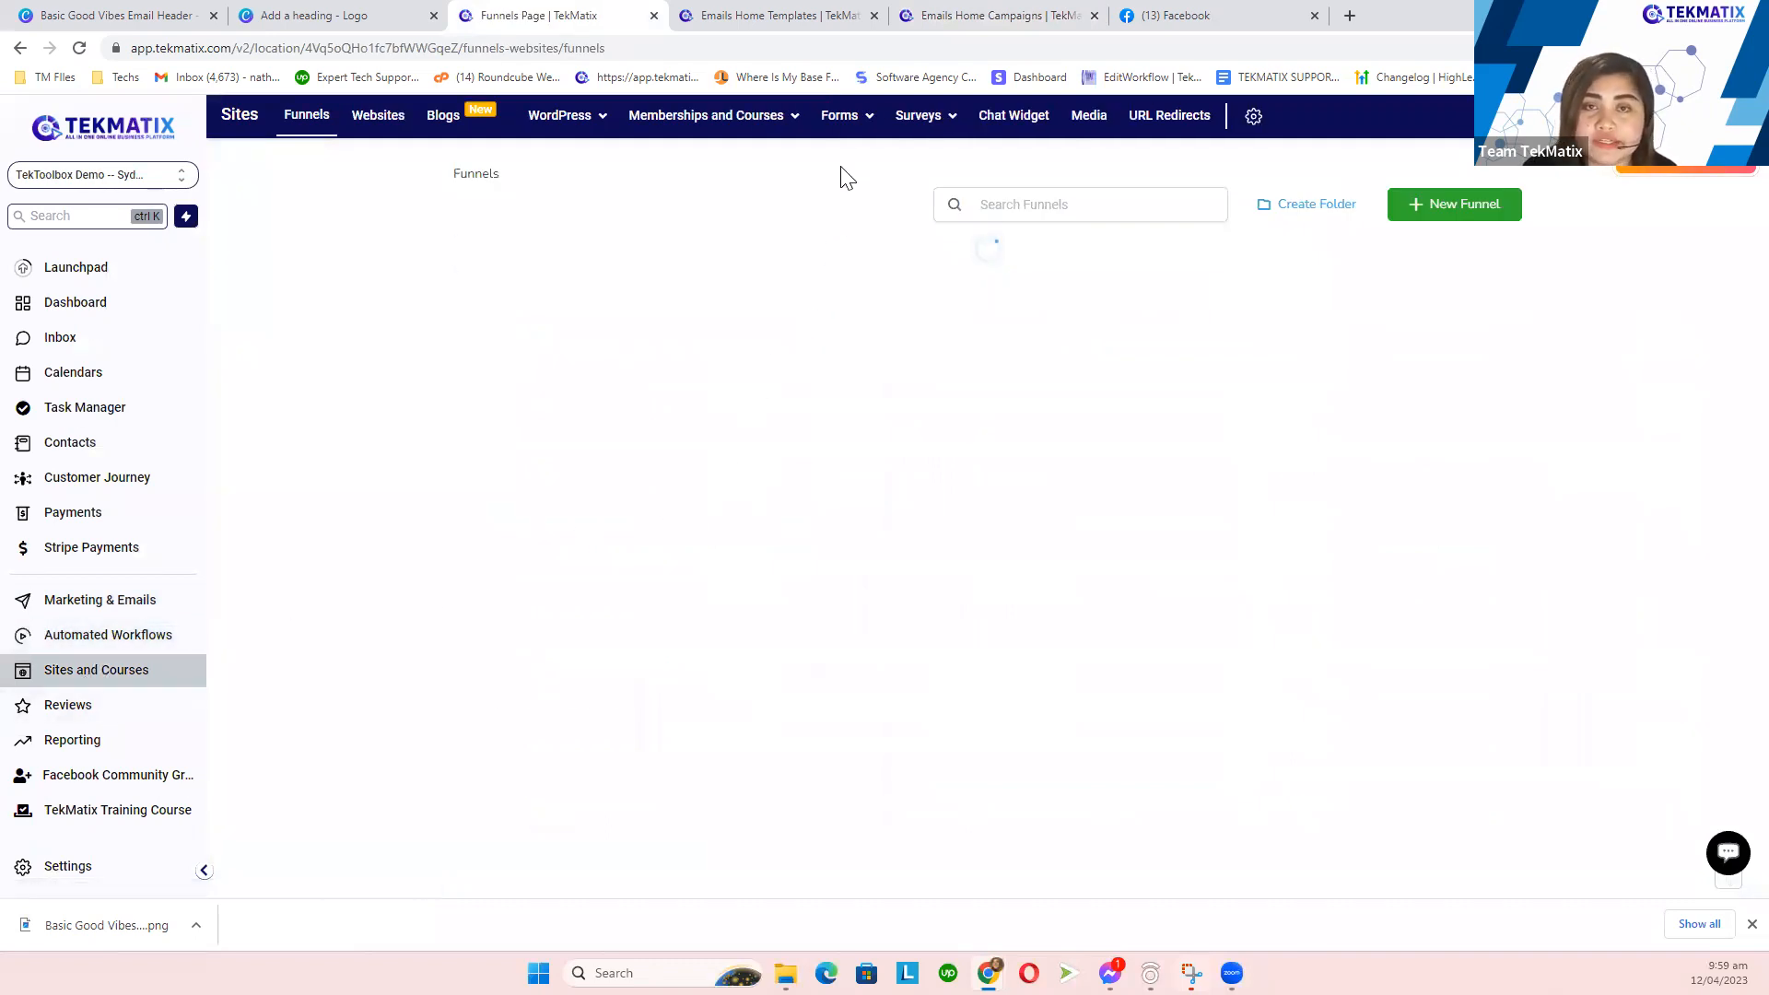
pyautogui.moveTo(839, 115)
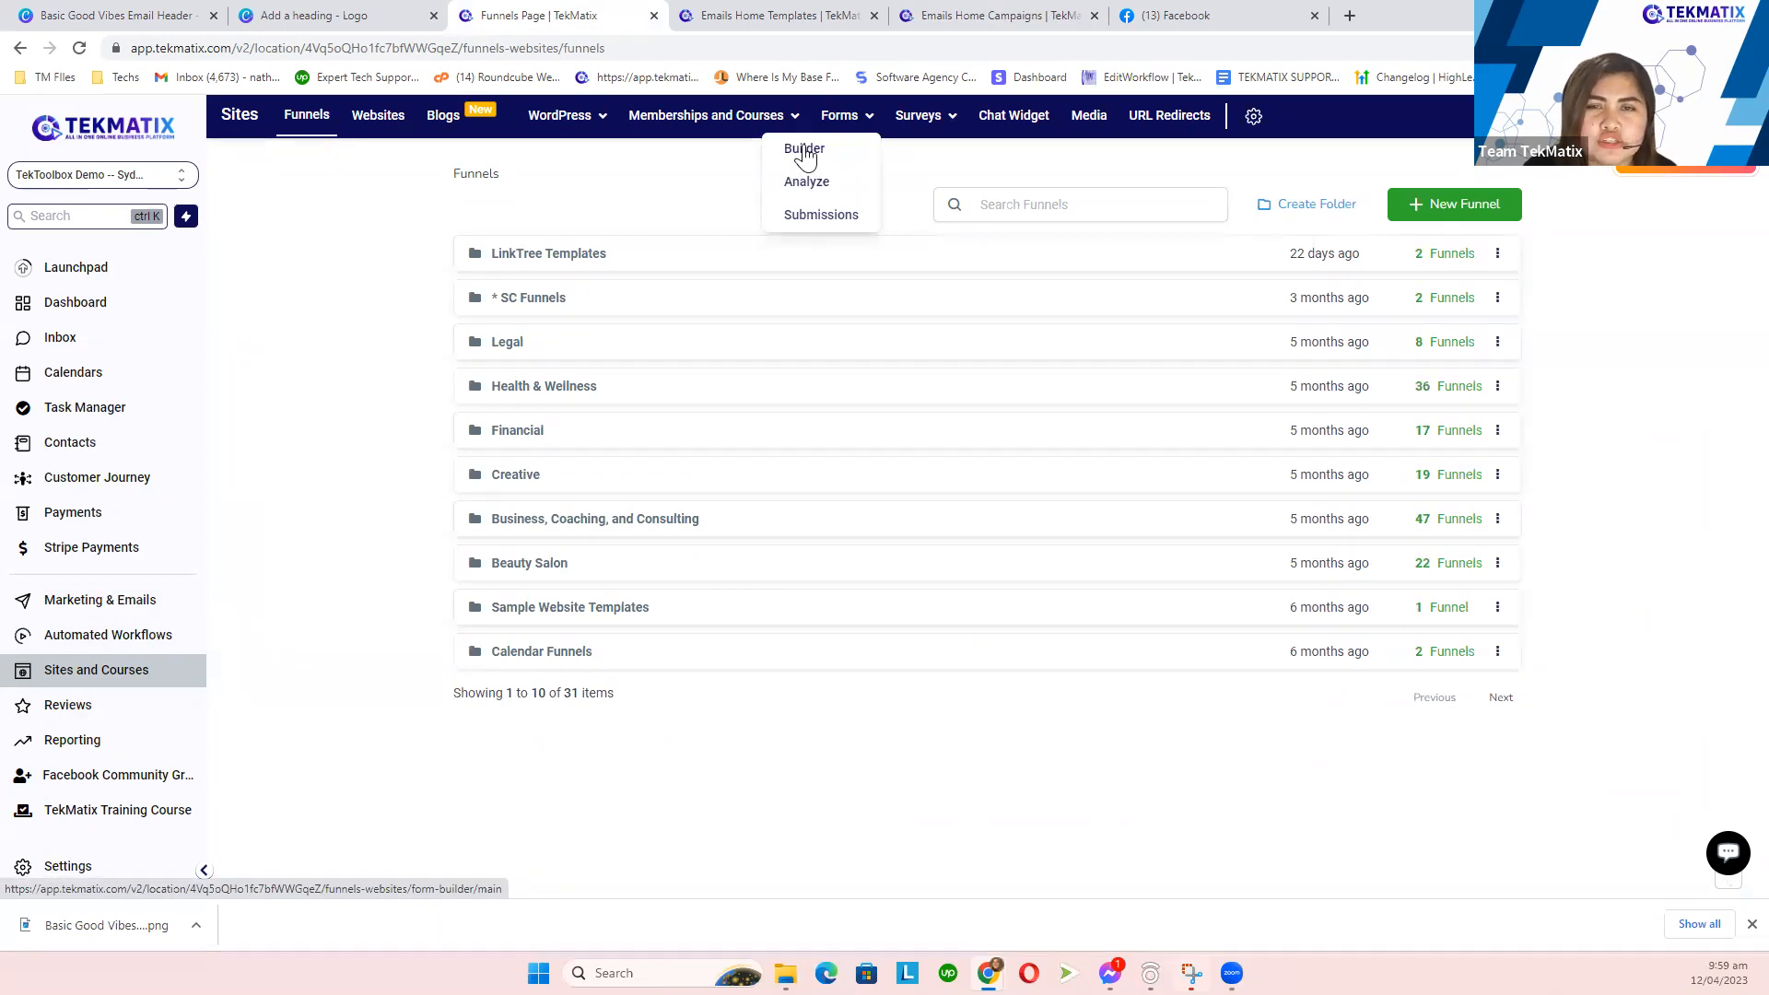
pyautogui.click(811, 152)
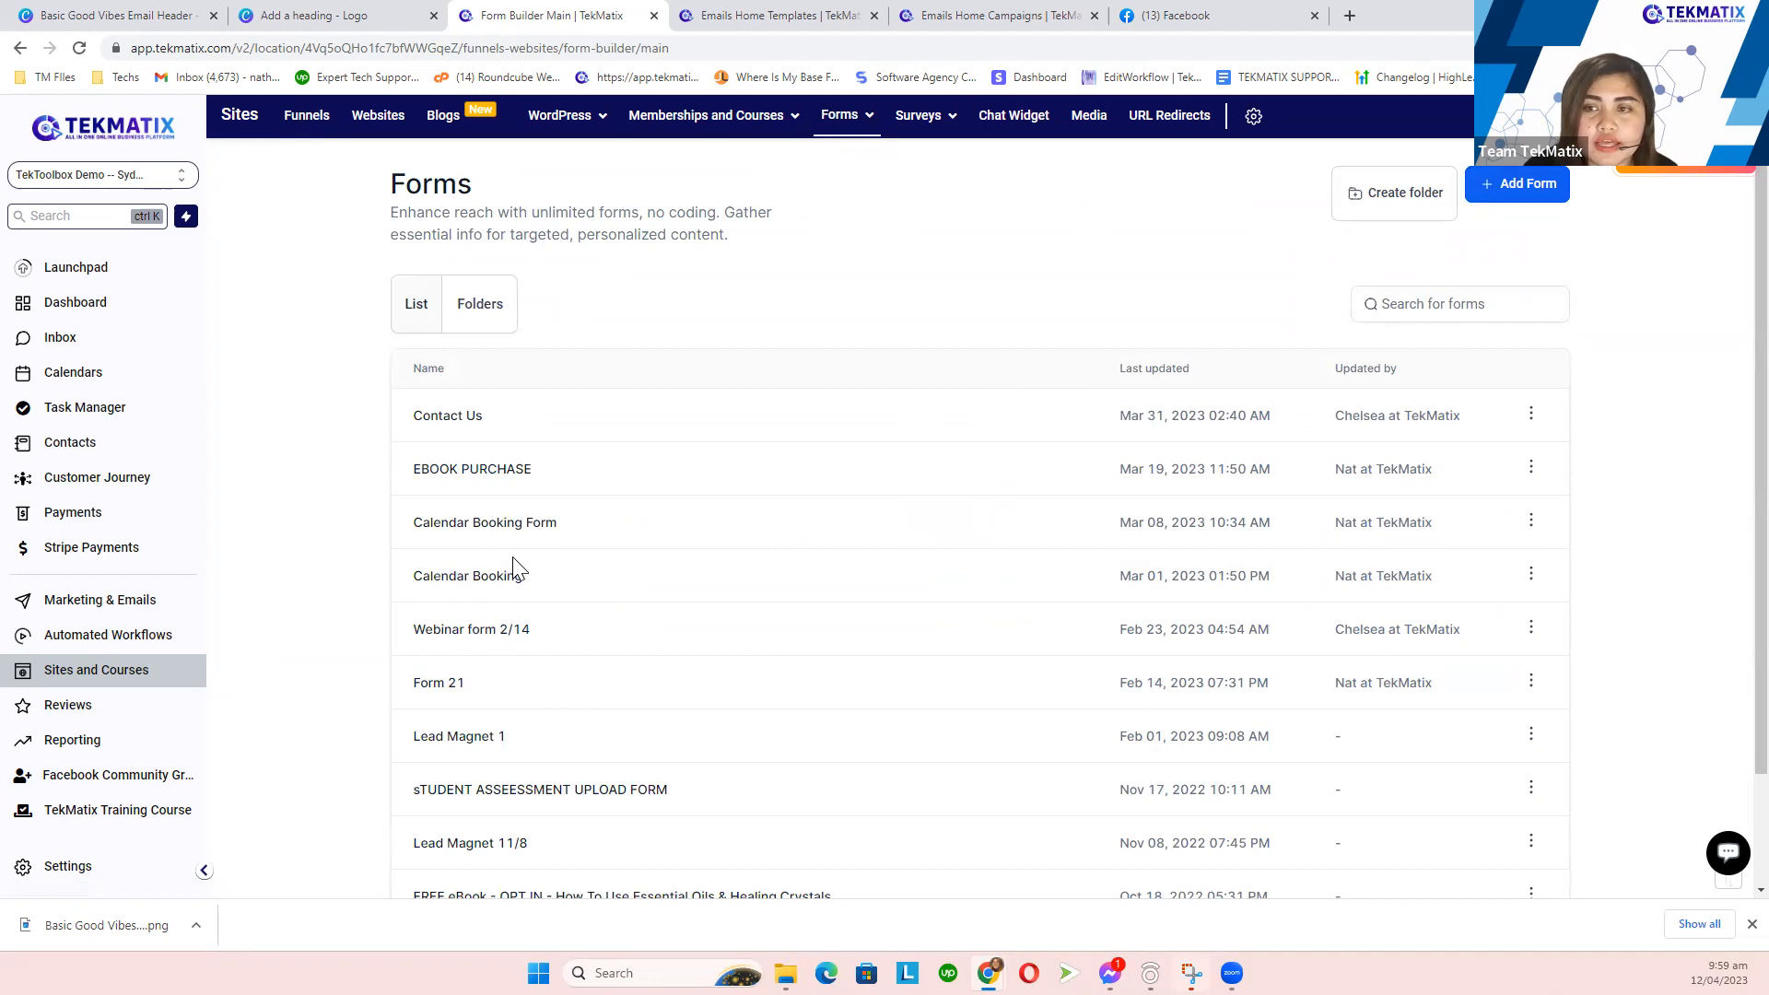
# - Open Webinar form 2/14 and inspect its First Name, Email and Captcha field settings
pyautogui.click(493, 632)
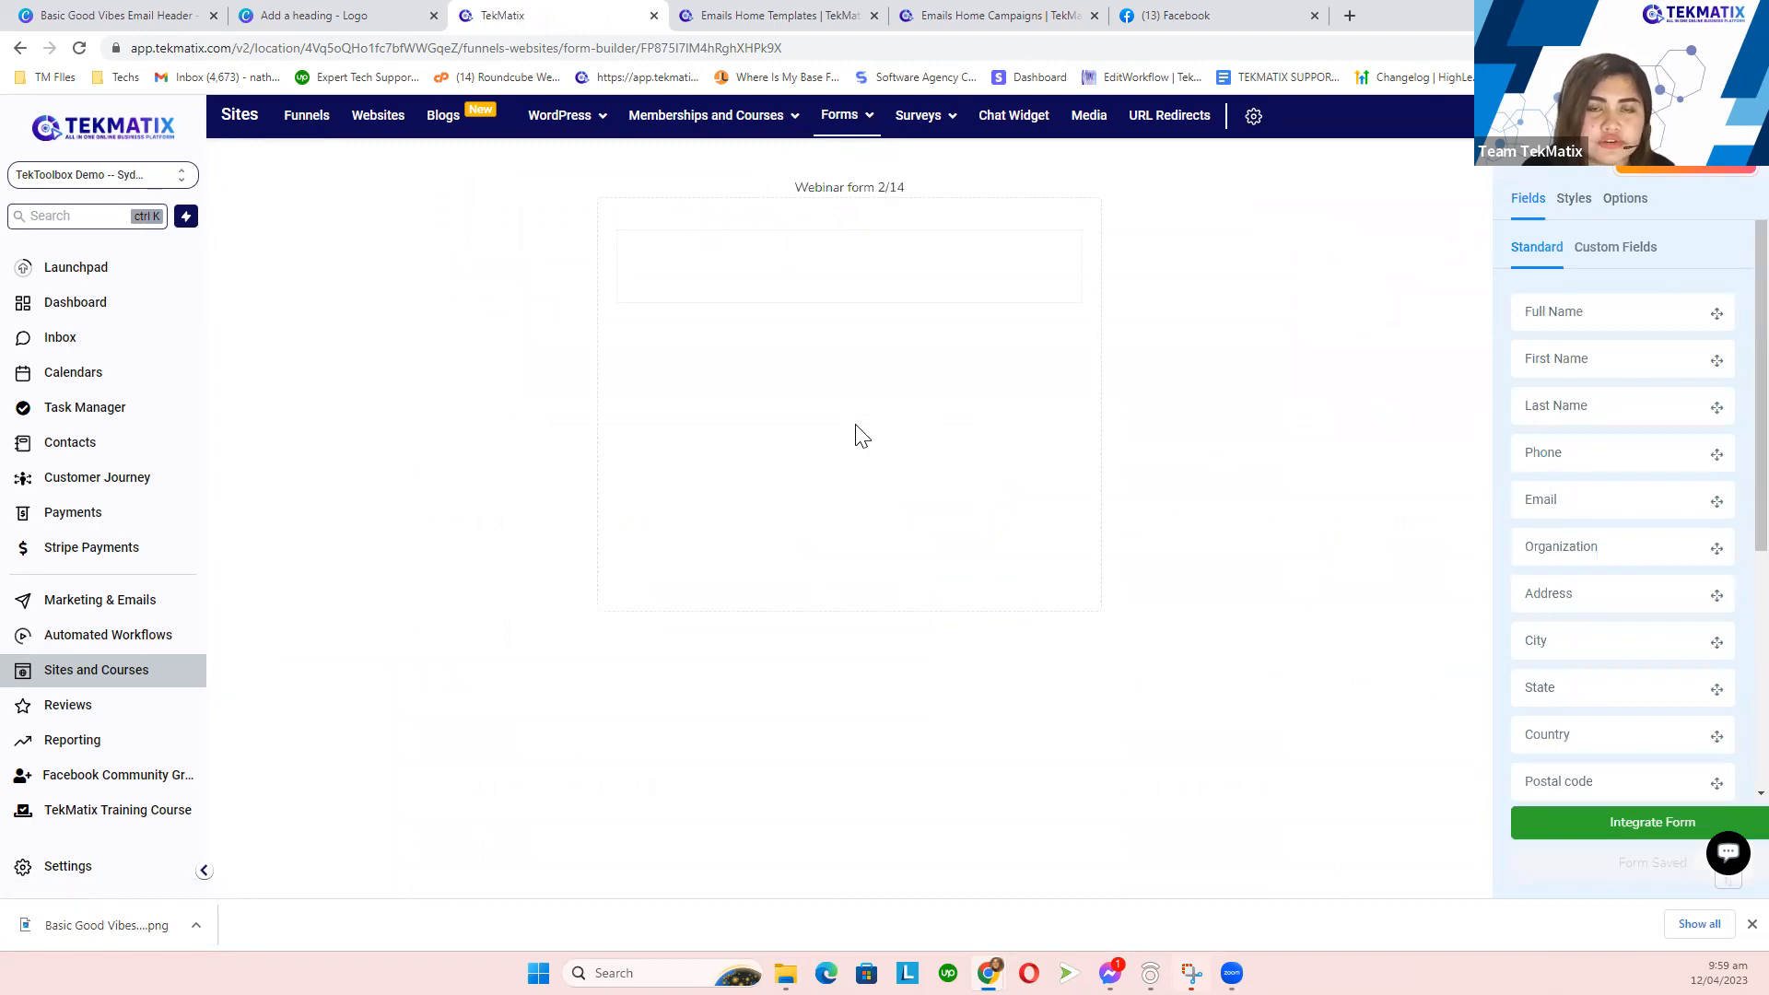
pyautogui.click(768, 282)
pyautogui.click(752, 370)
pyautogui.click(738, 481)
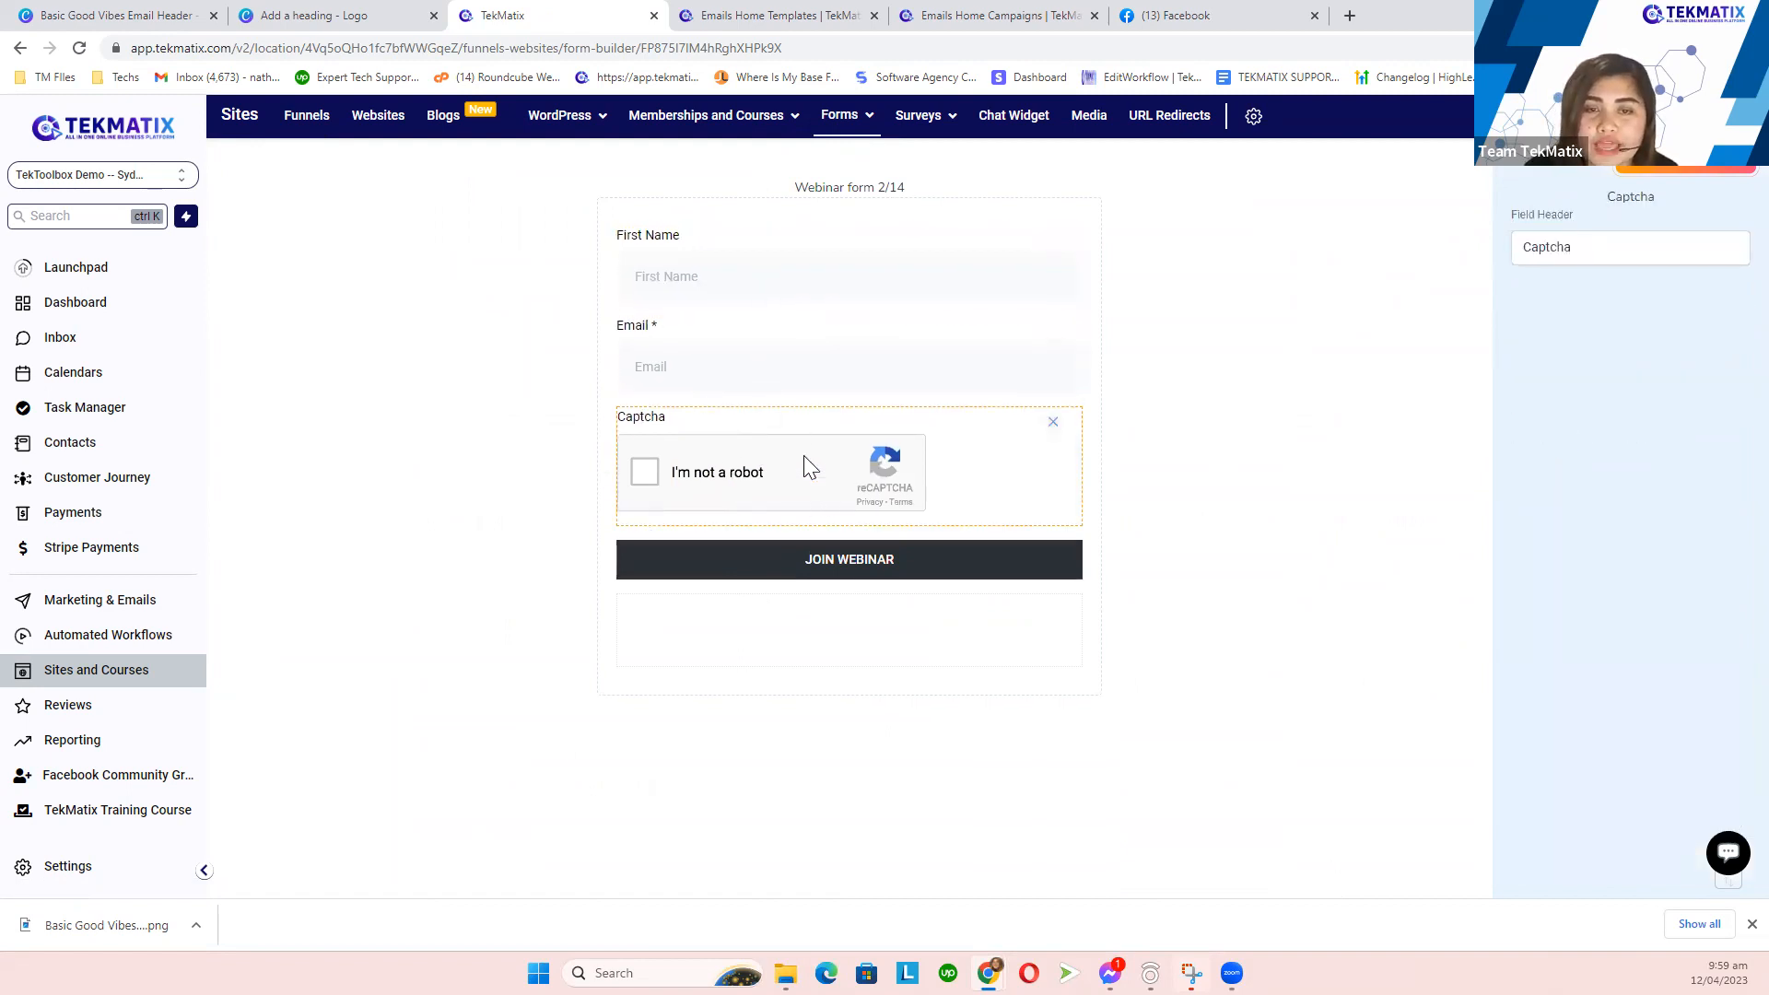
pyautogui.click(1030, 626)
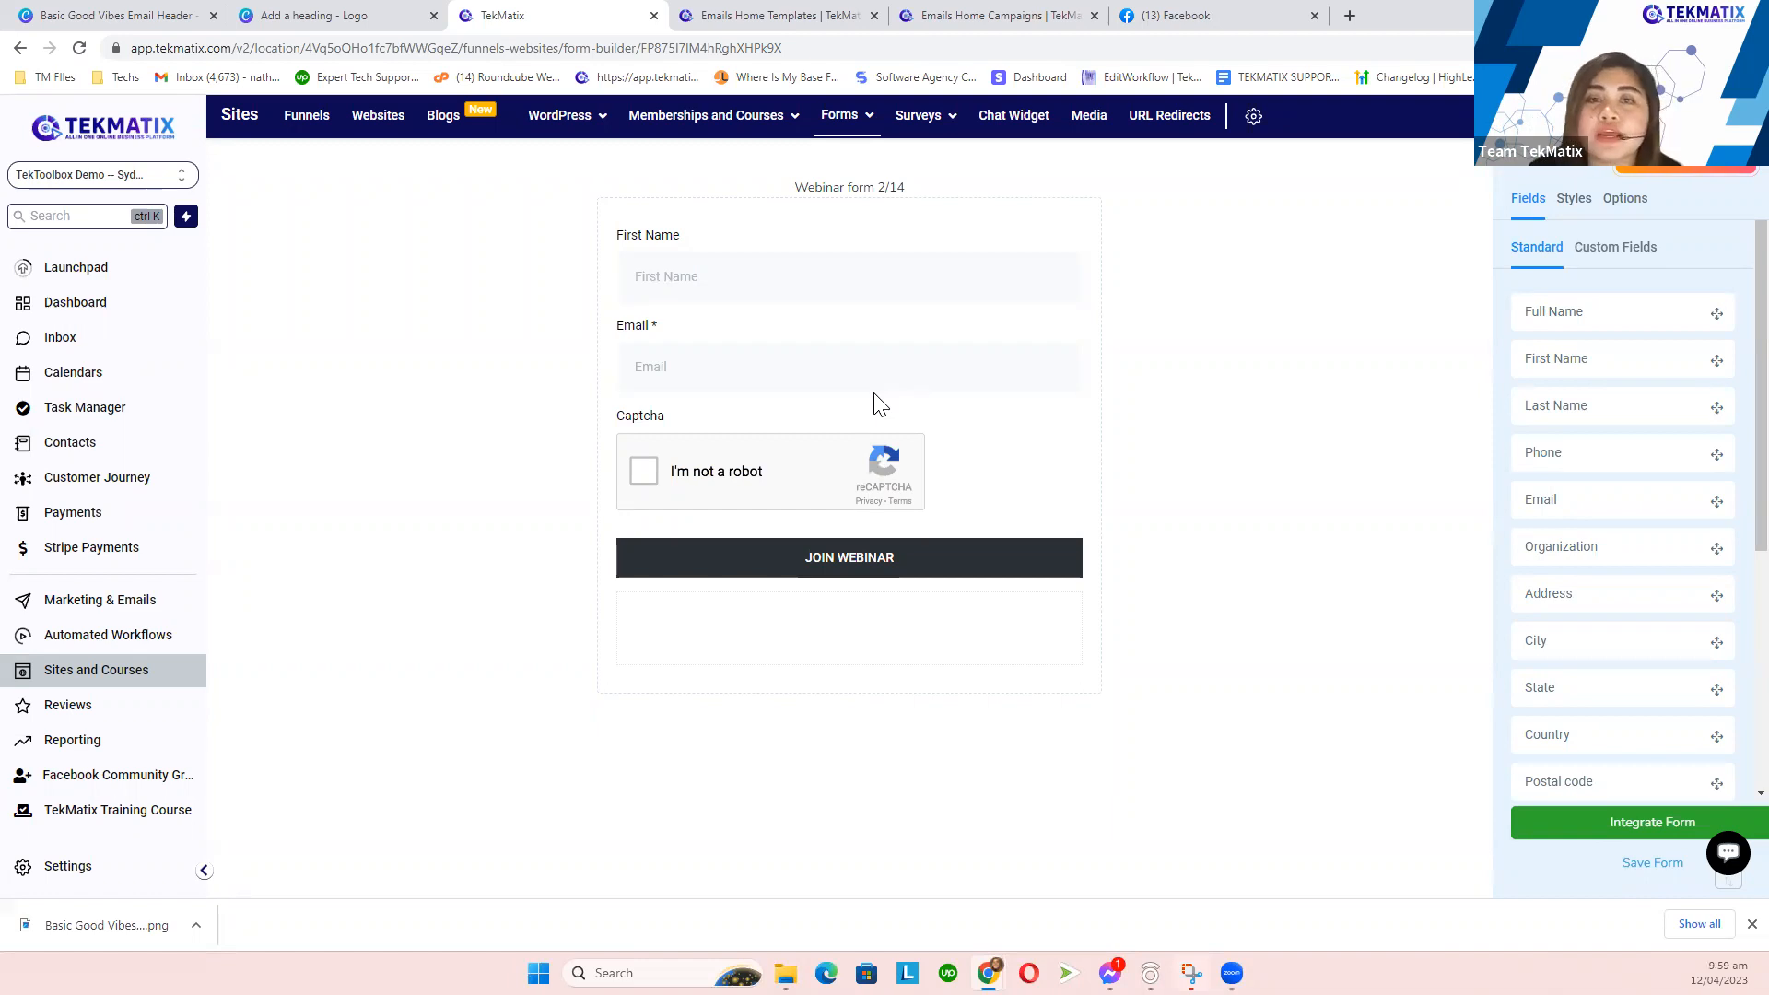
# - Switch the form's On Submit action from Open URL to Message
pyautogui.click(1625, 203)
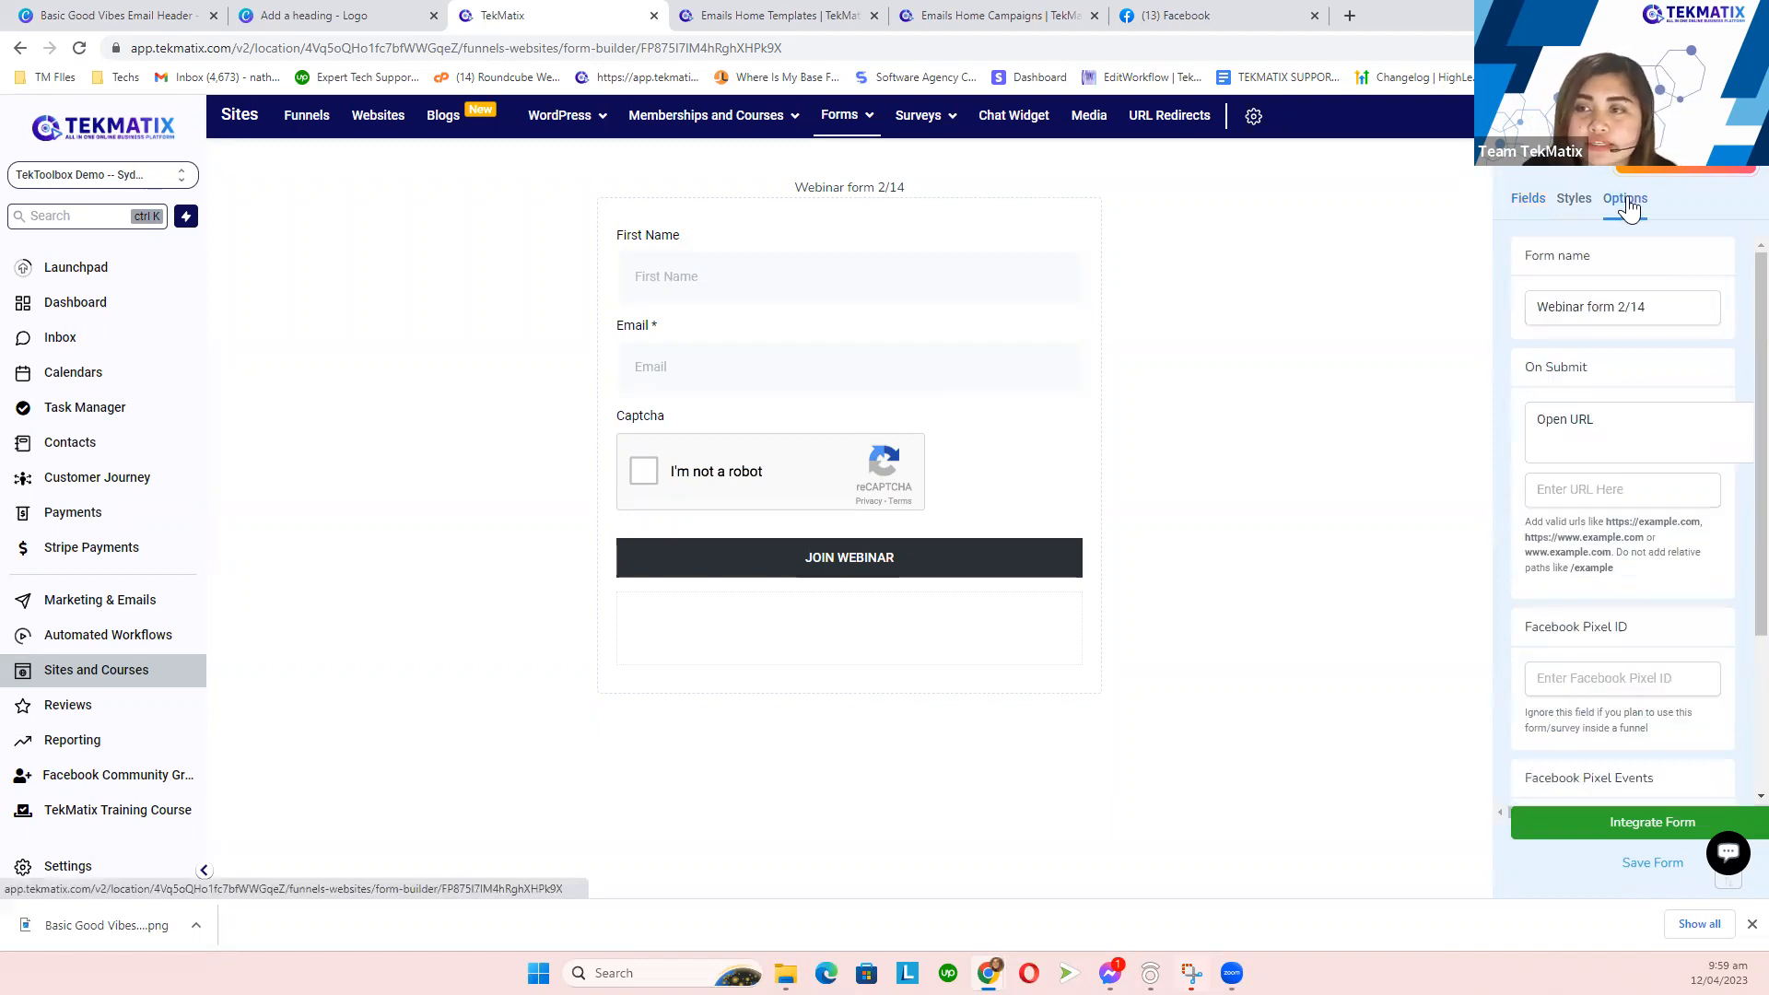
pyautogui.moveTo(1618, 373); pyautogui.dragTo(1529, 366)
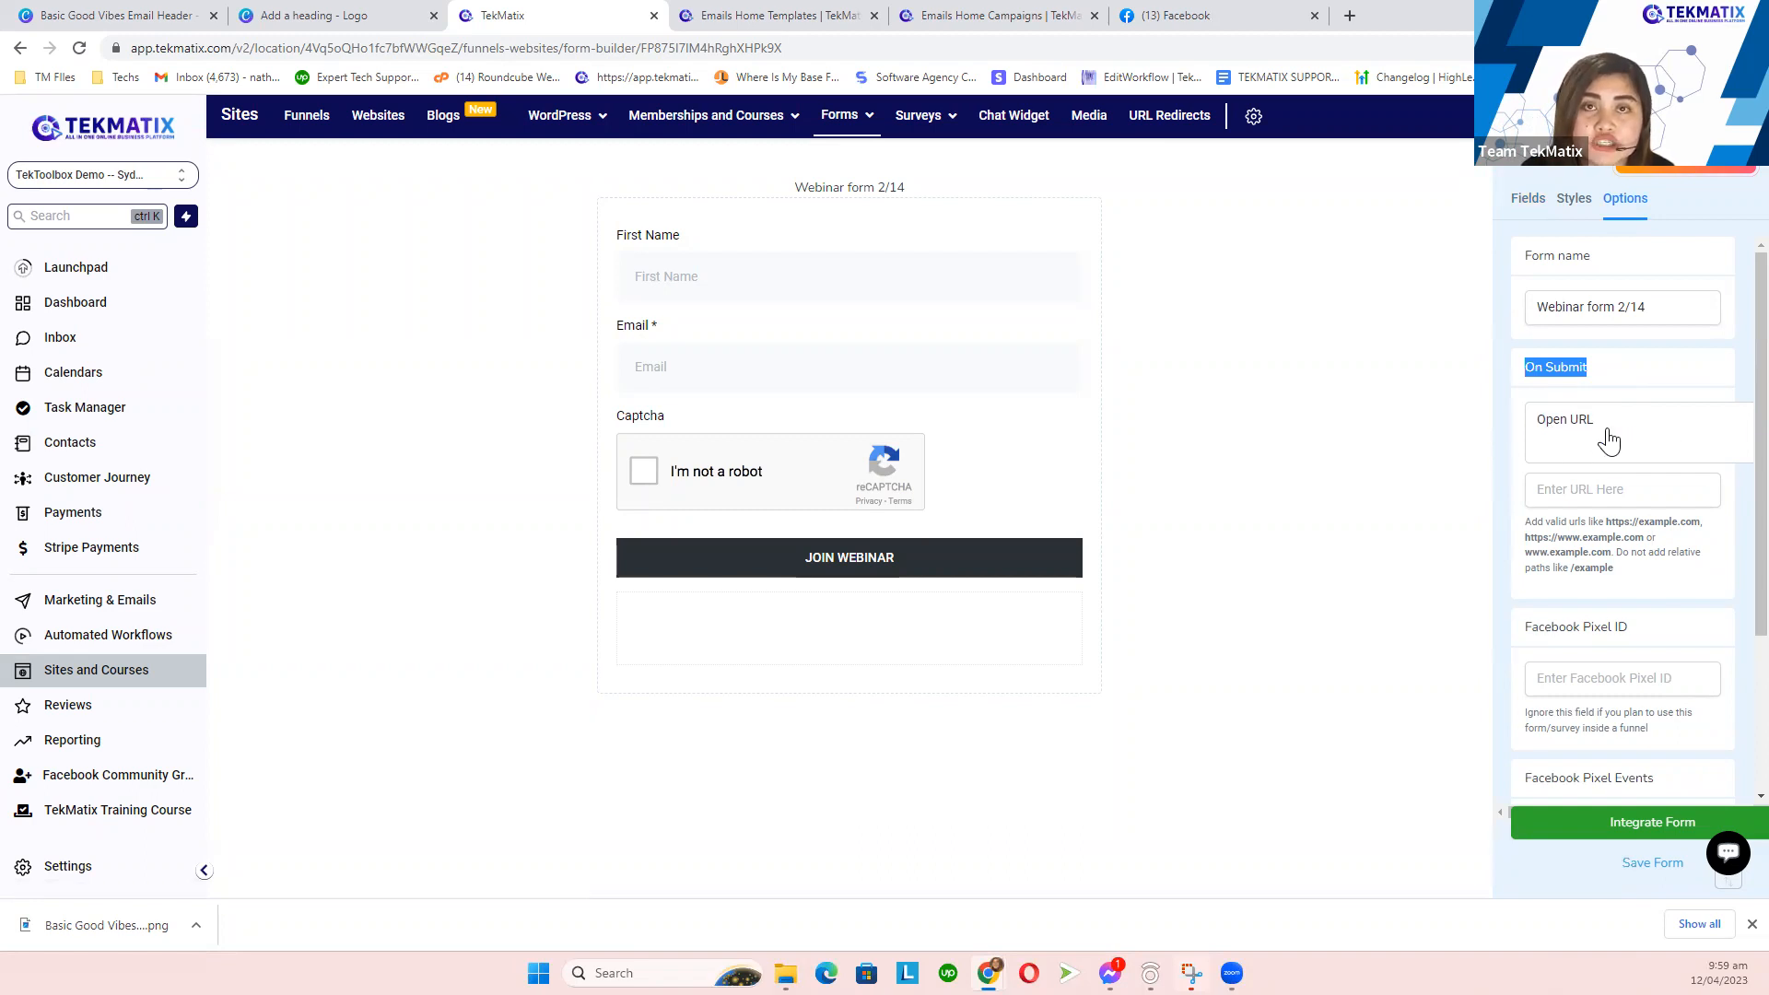
pyautogui.click(1527, 199)
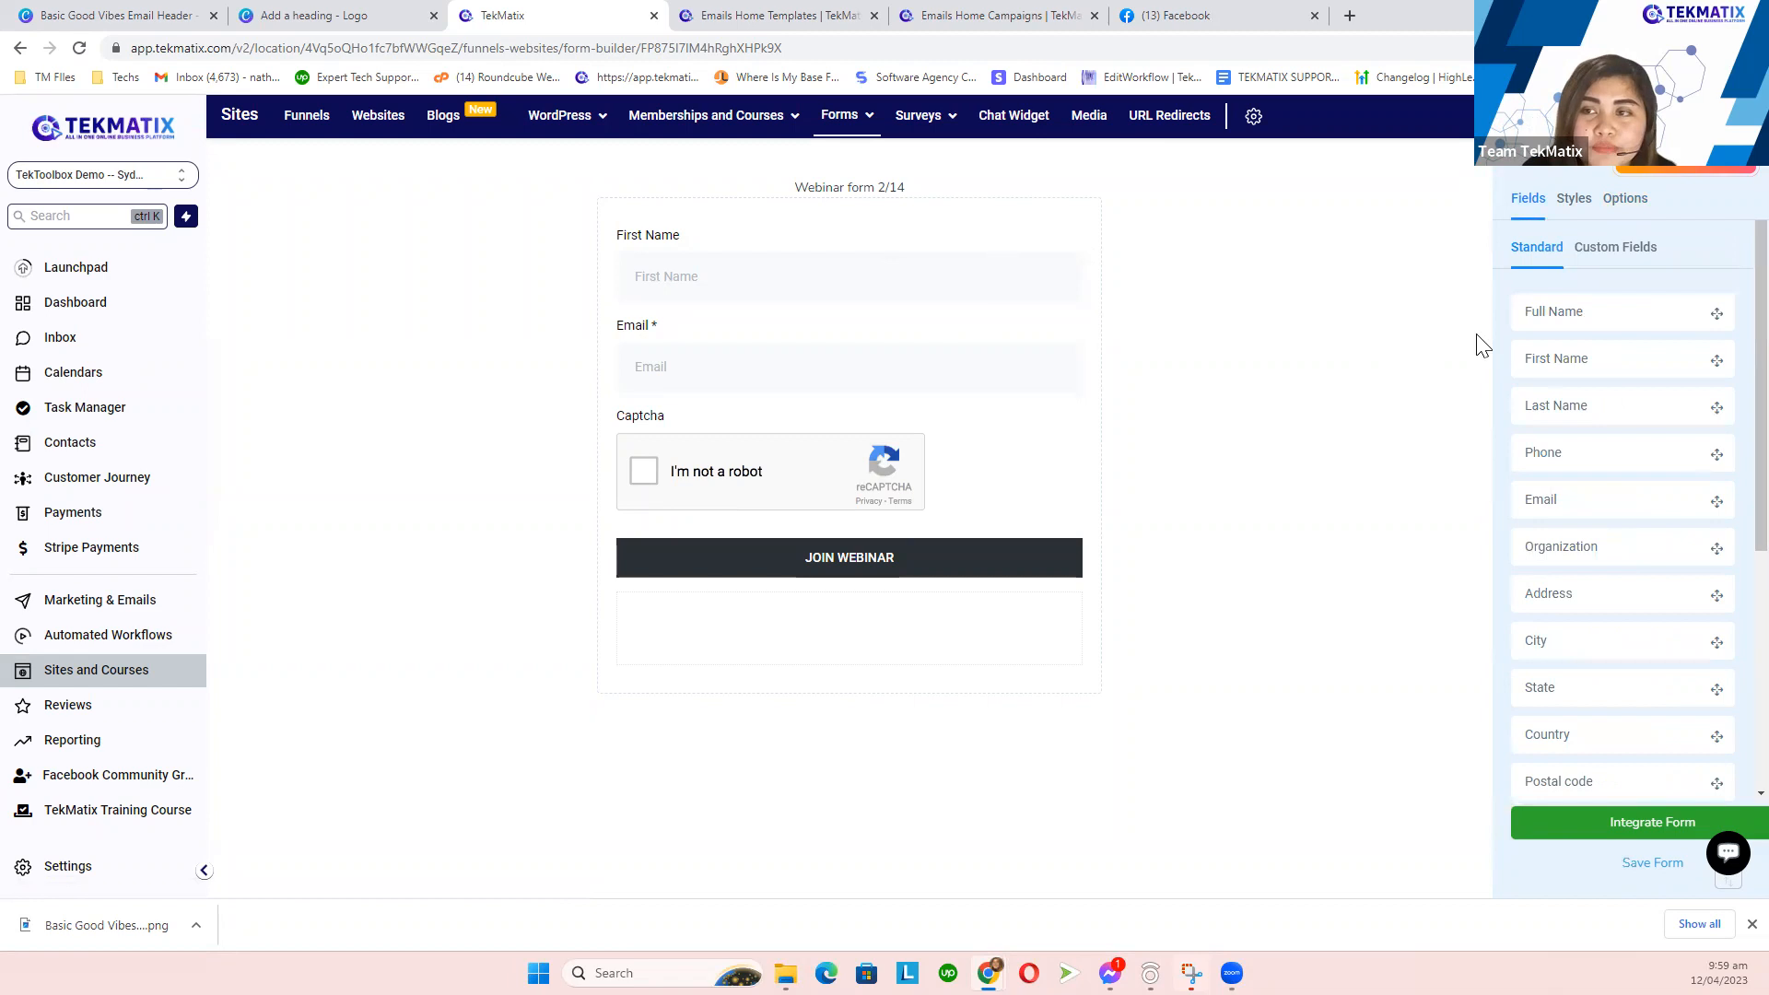
pyautogui.click(1634, 212)
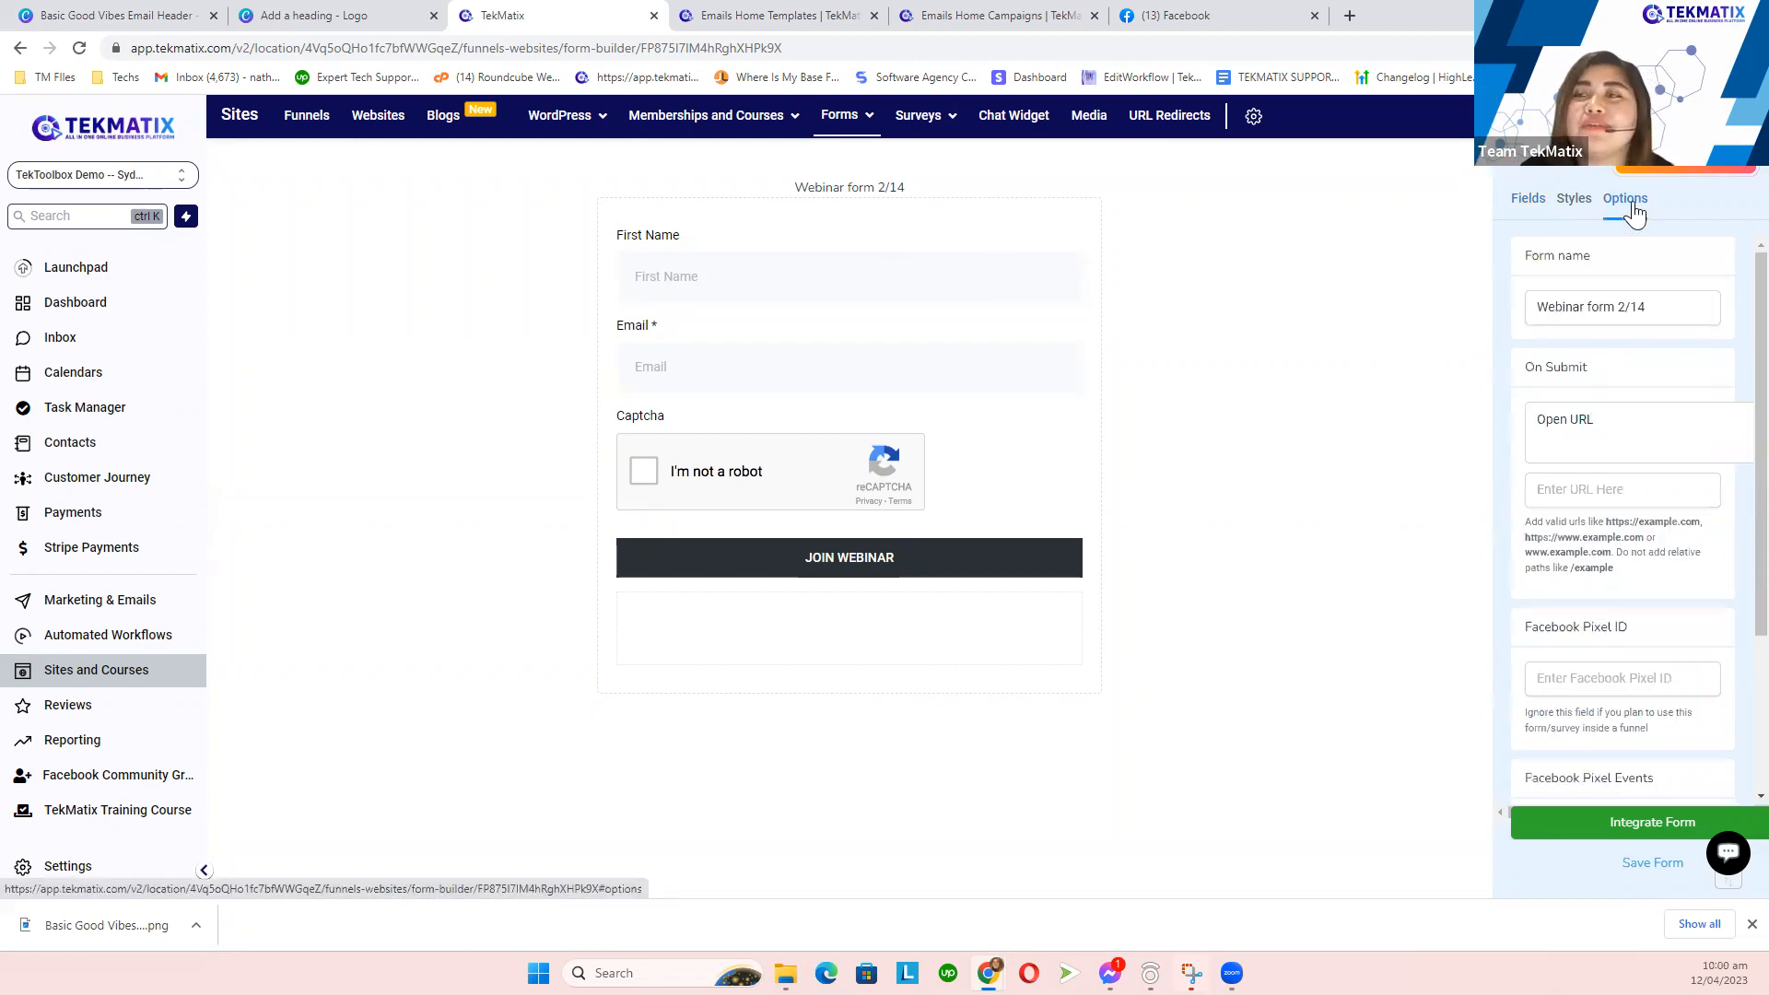
pyautogui.moveTo(1598, 378); pyautogui.dragTo(1518, 379)
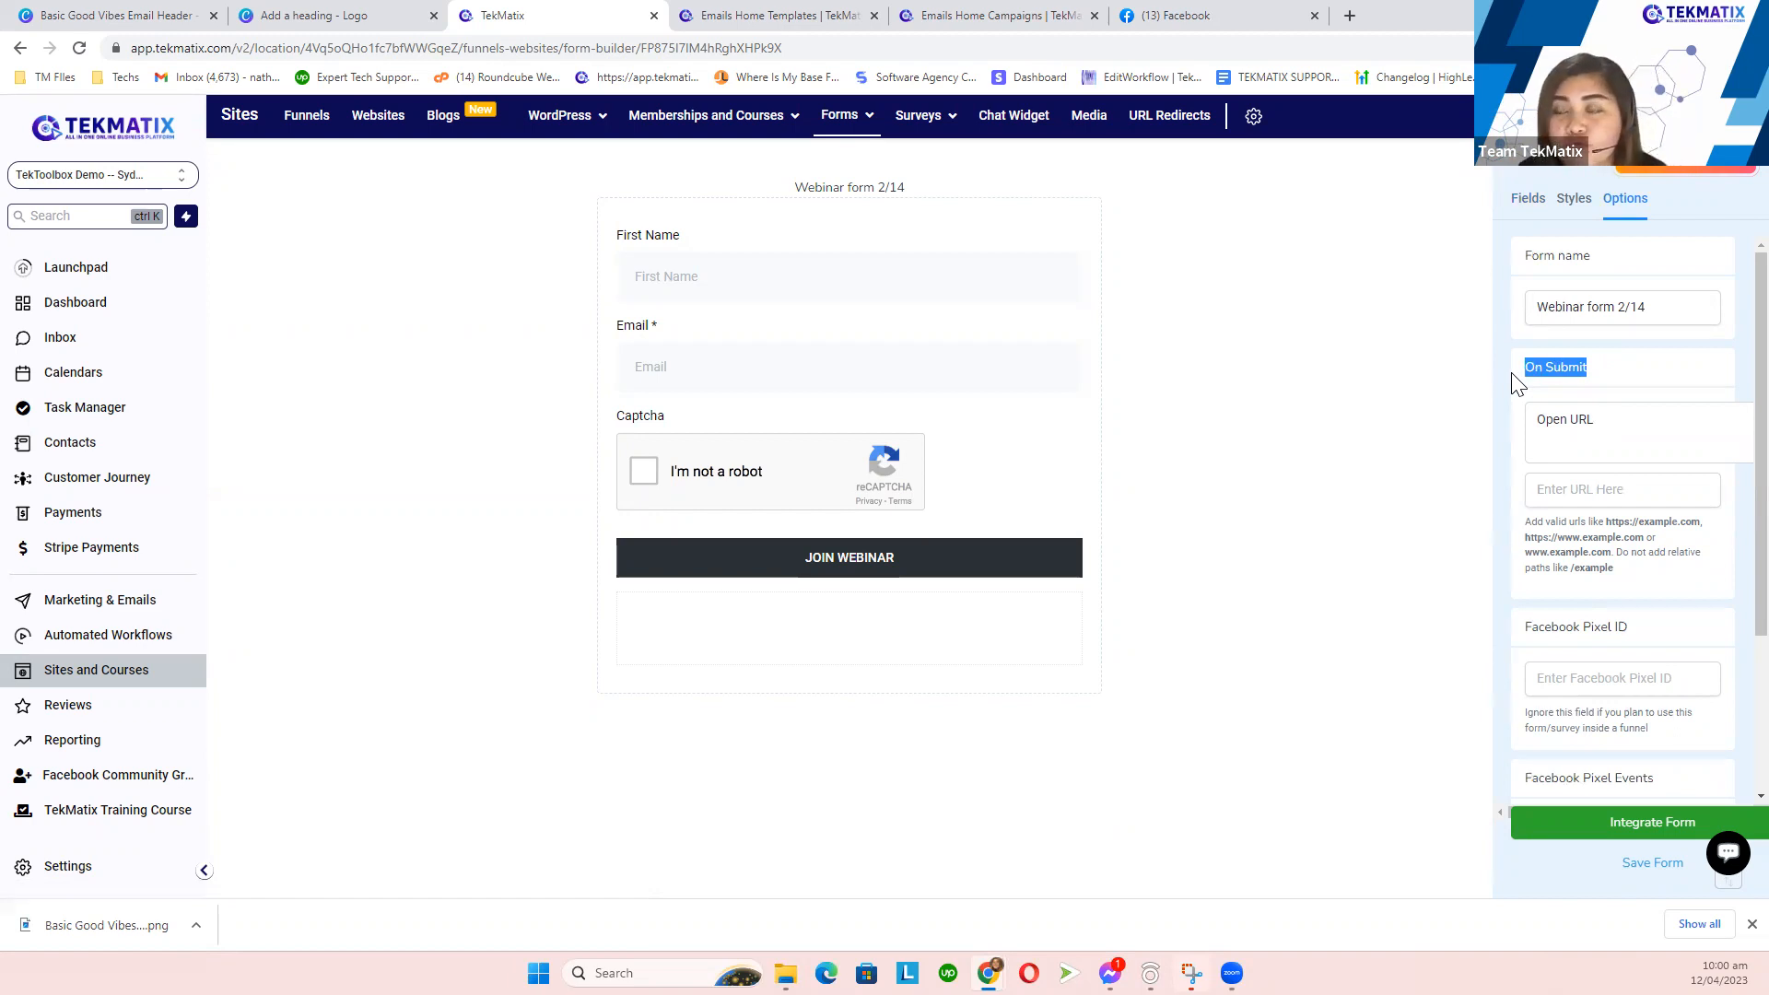
pyautogui.click(1606, 439)
pyautogui.click(1605, 442)
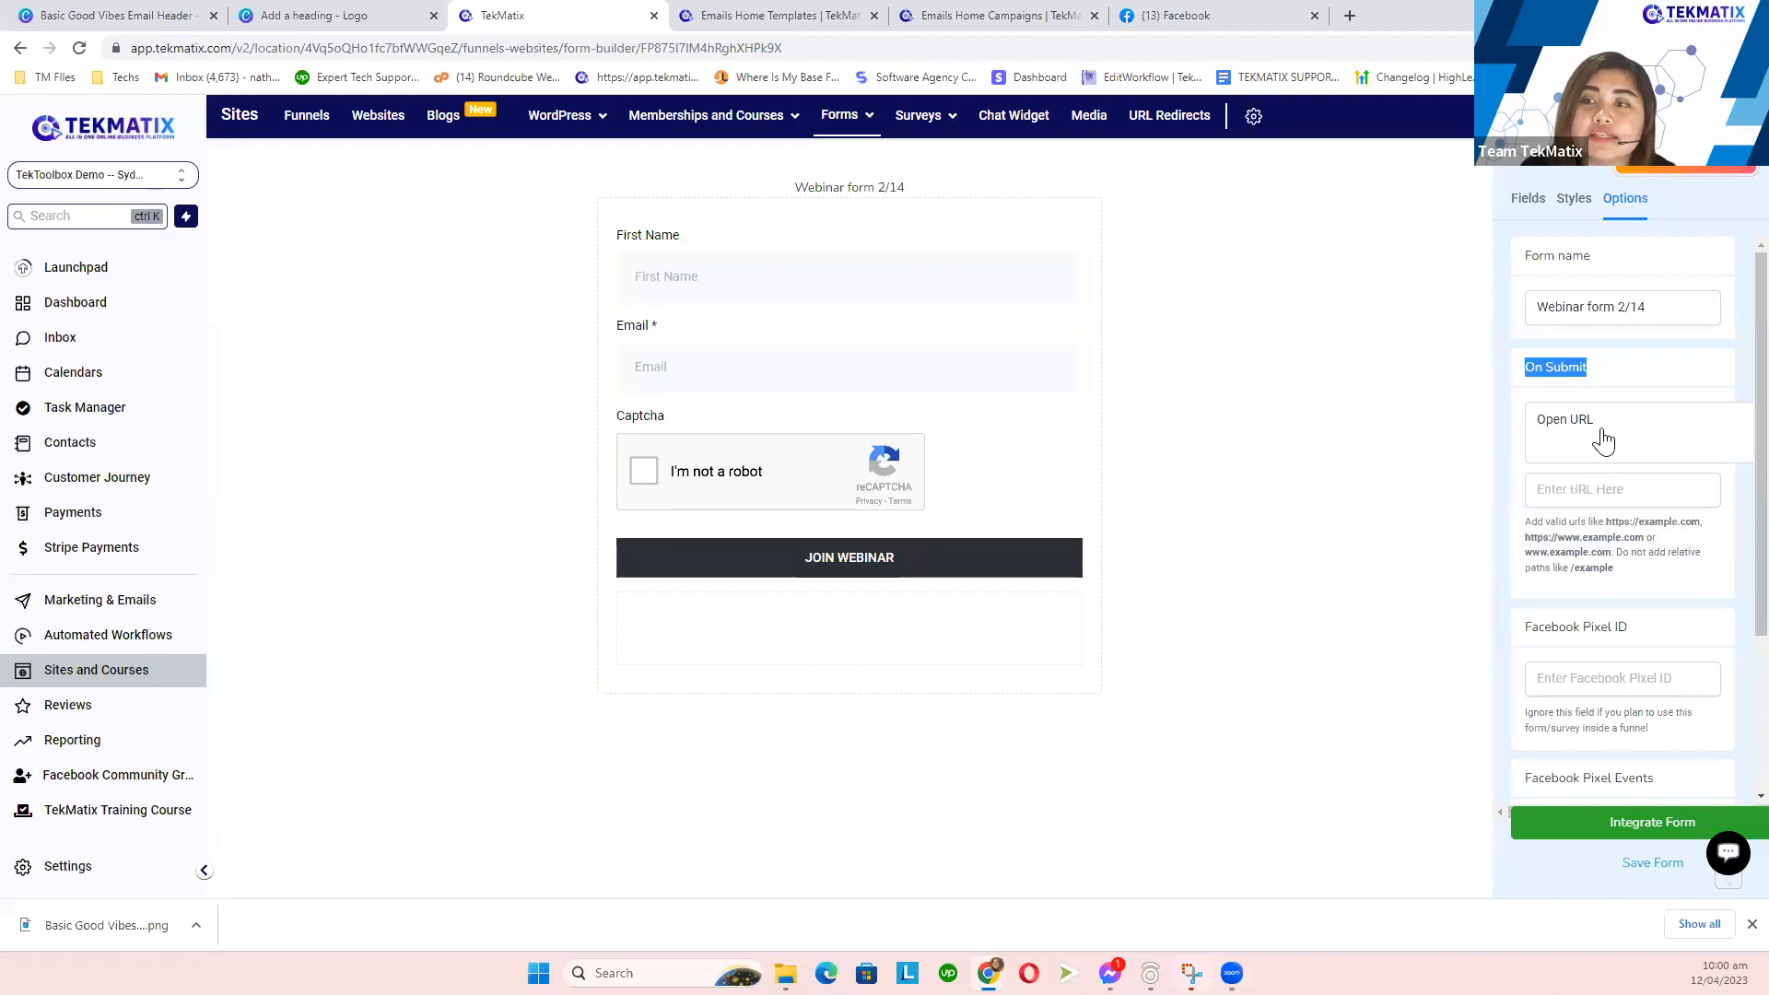
pyautogui.click(1581, 490)
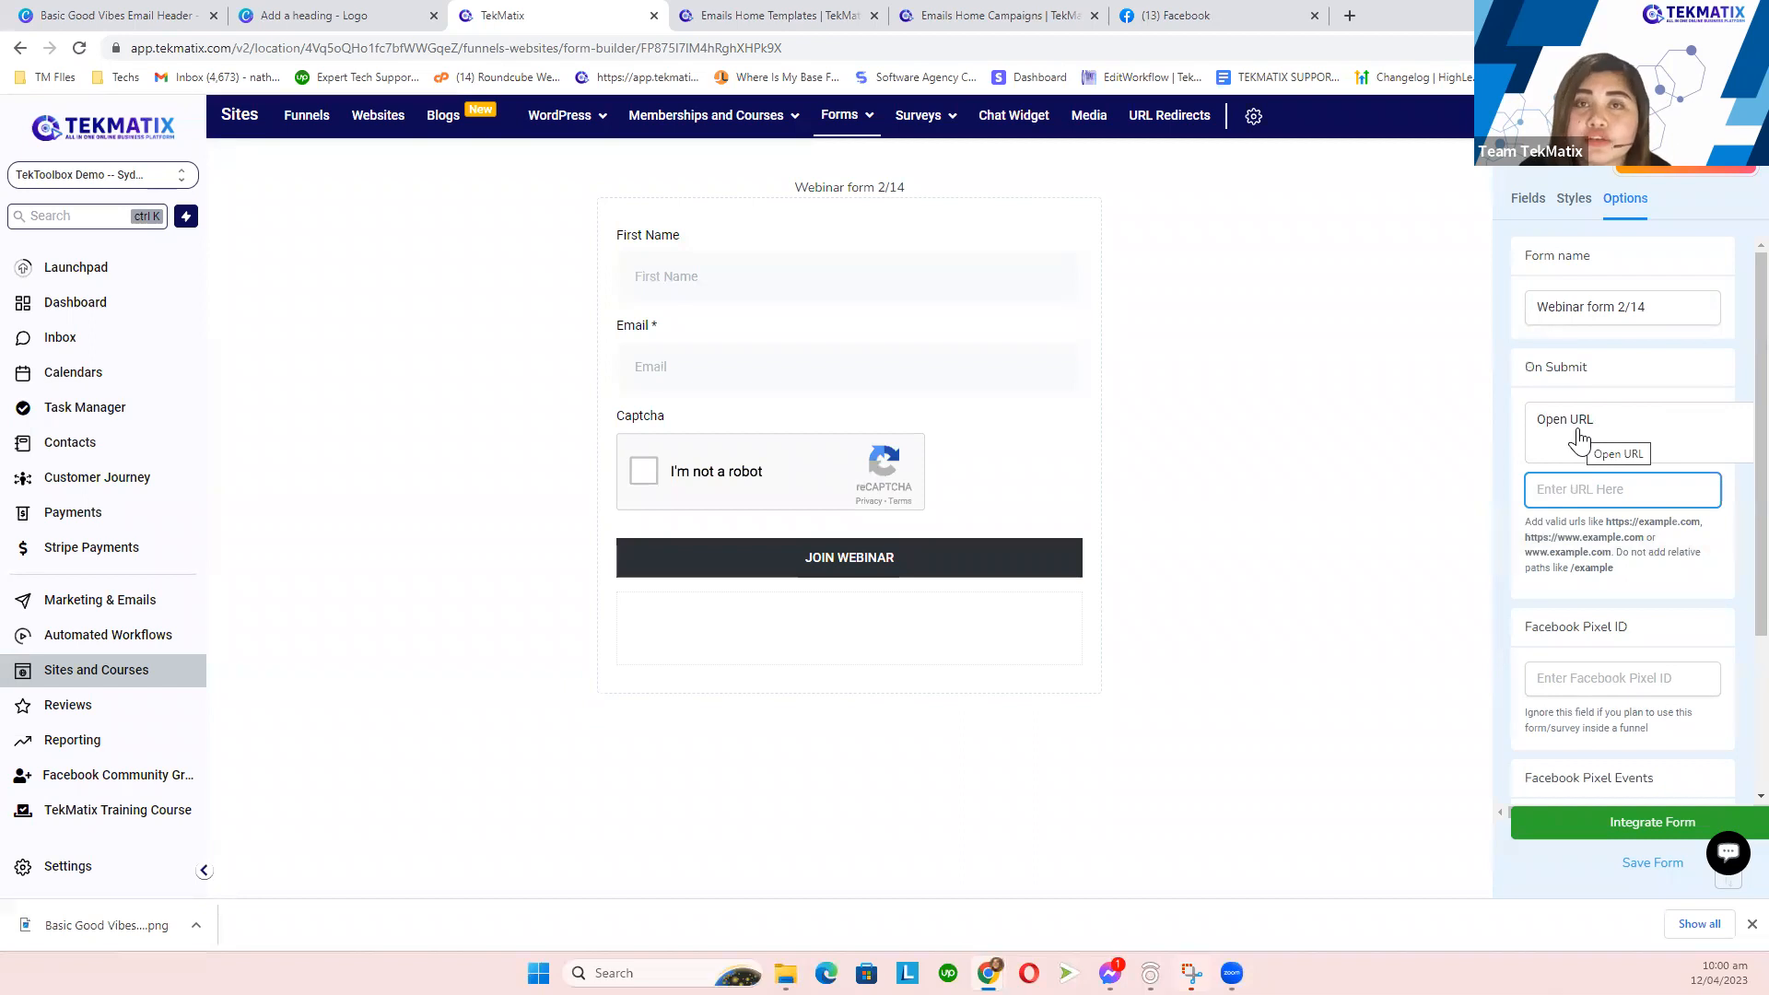
pyautogui.click(1579, 440)
pyautogui.click(1558, 514)
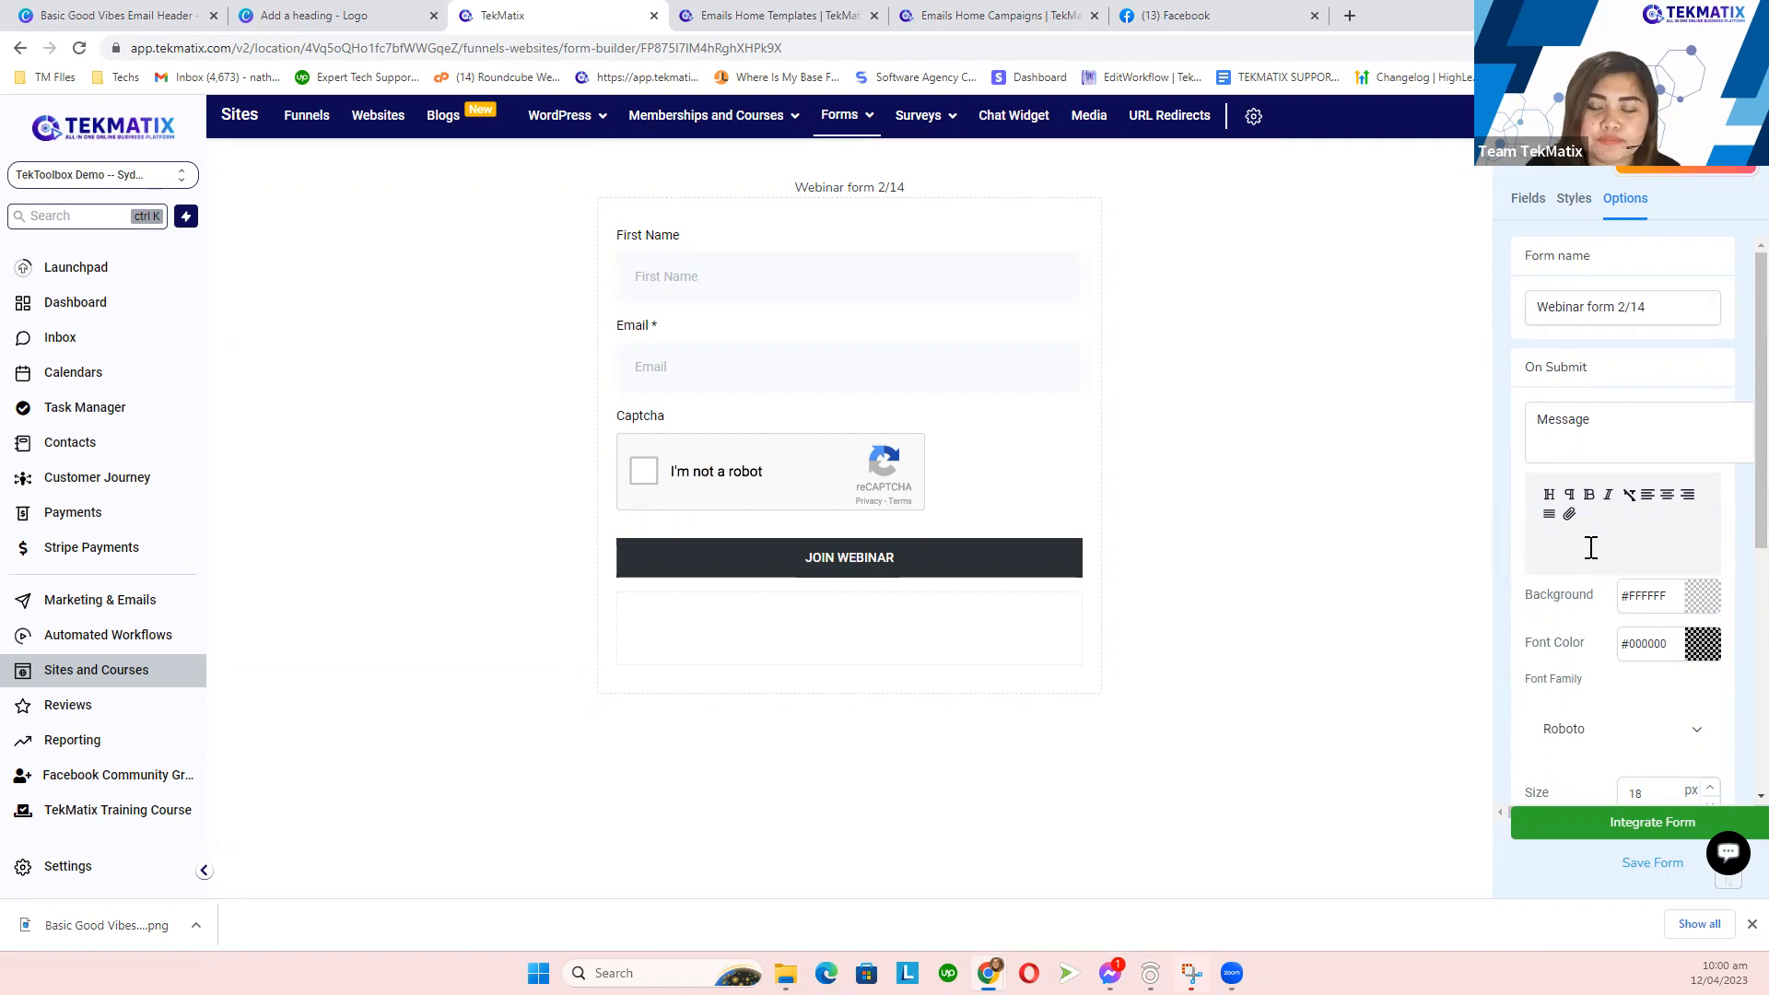
# - Enter 'Thank you for submitting the form!' as the message and format it as a heading
pyautogui.write('ank you')
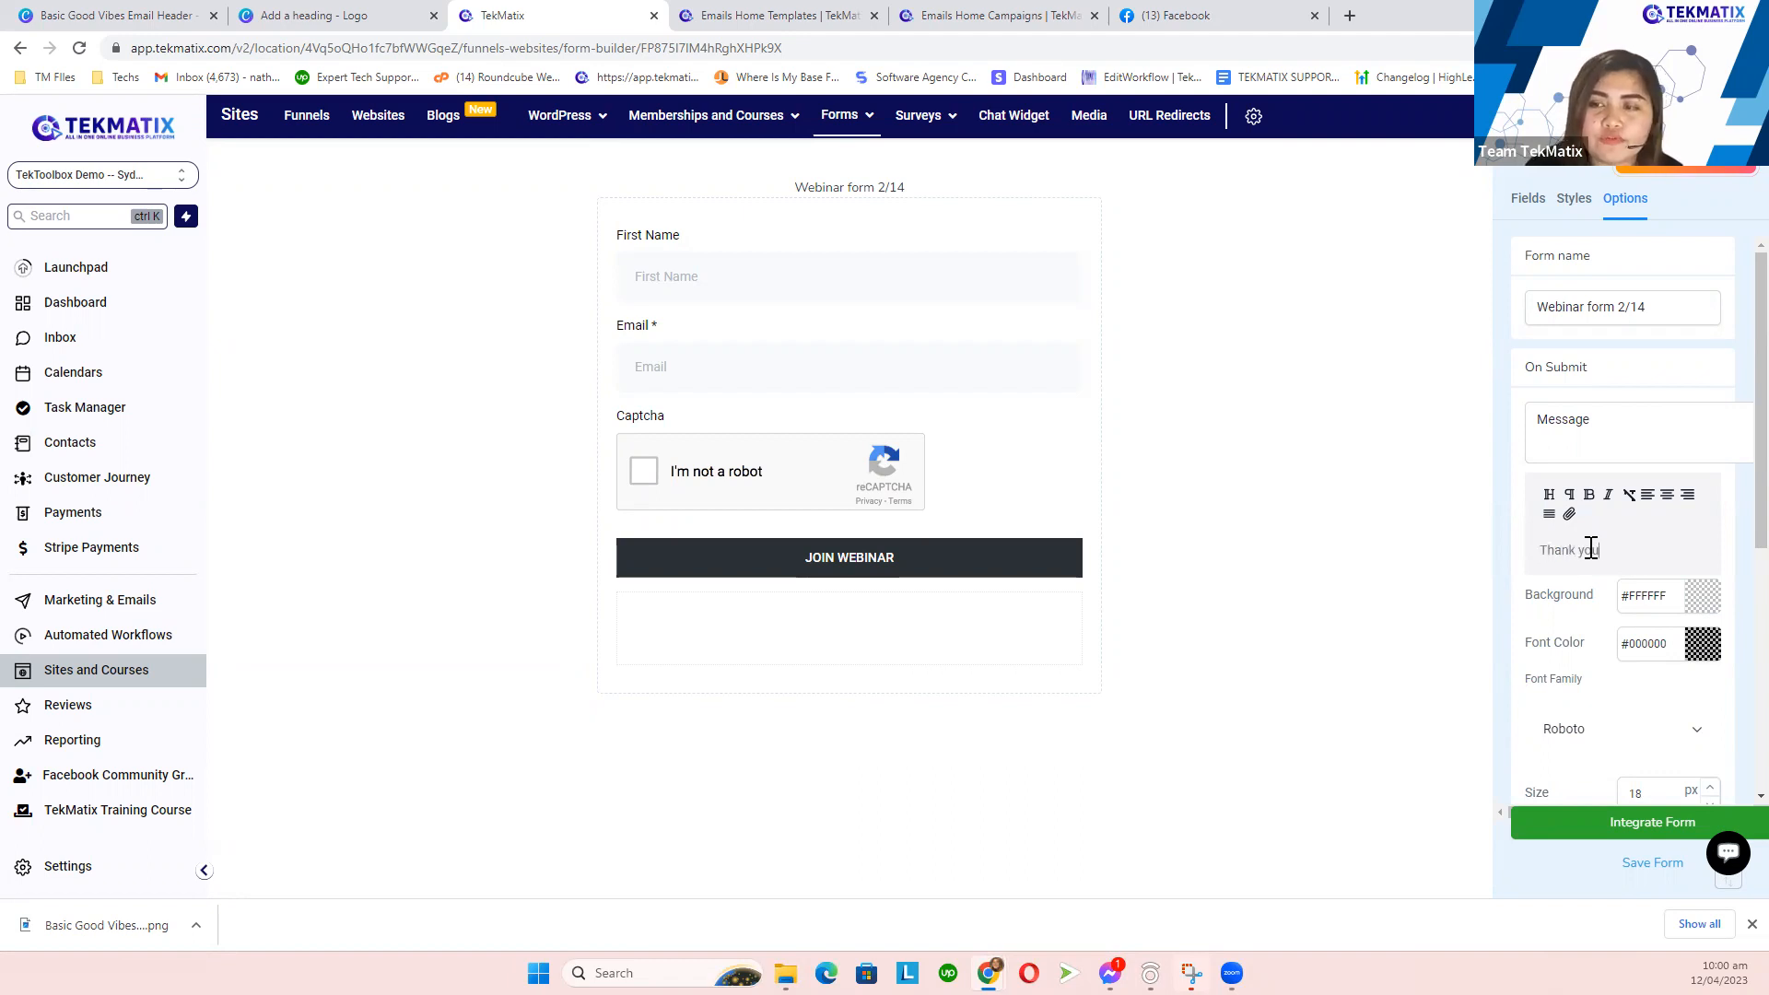
pyautogui.write(' for submitting the fomr')
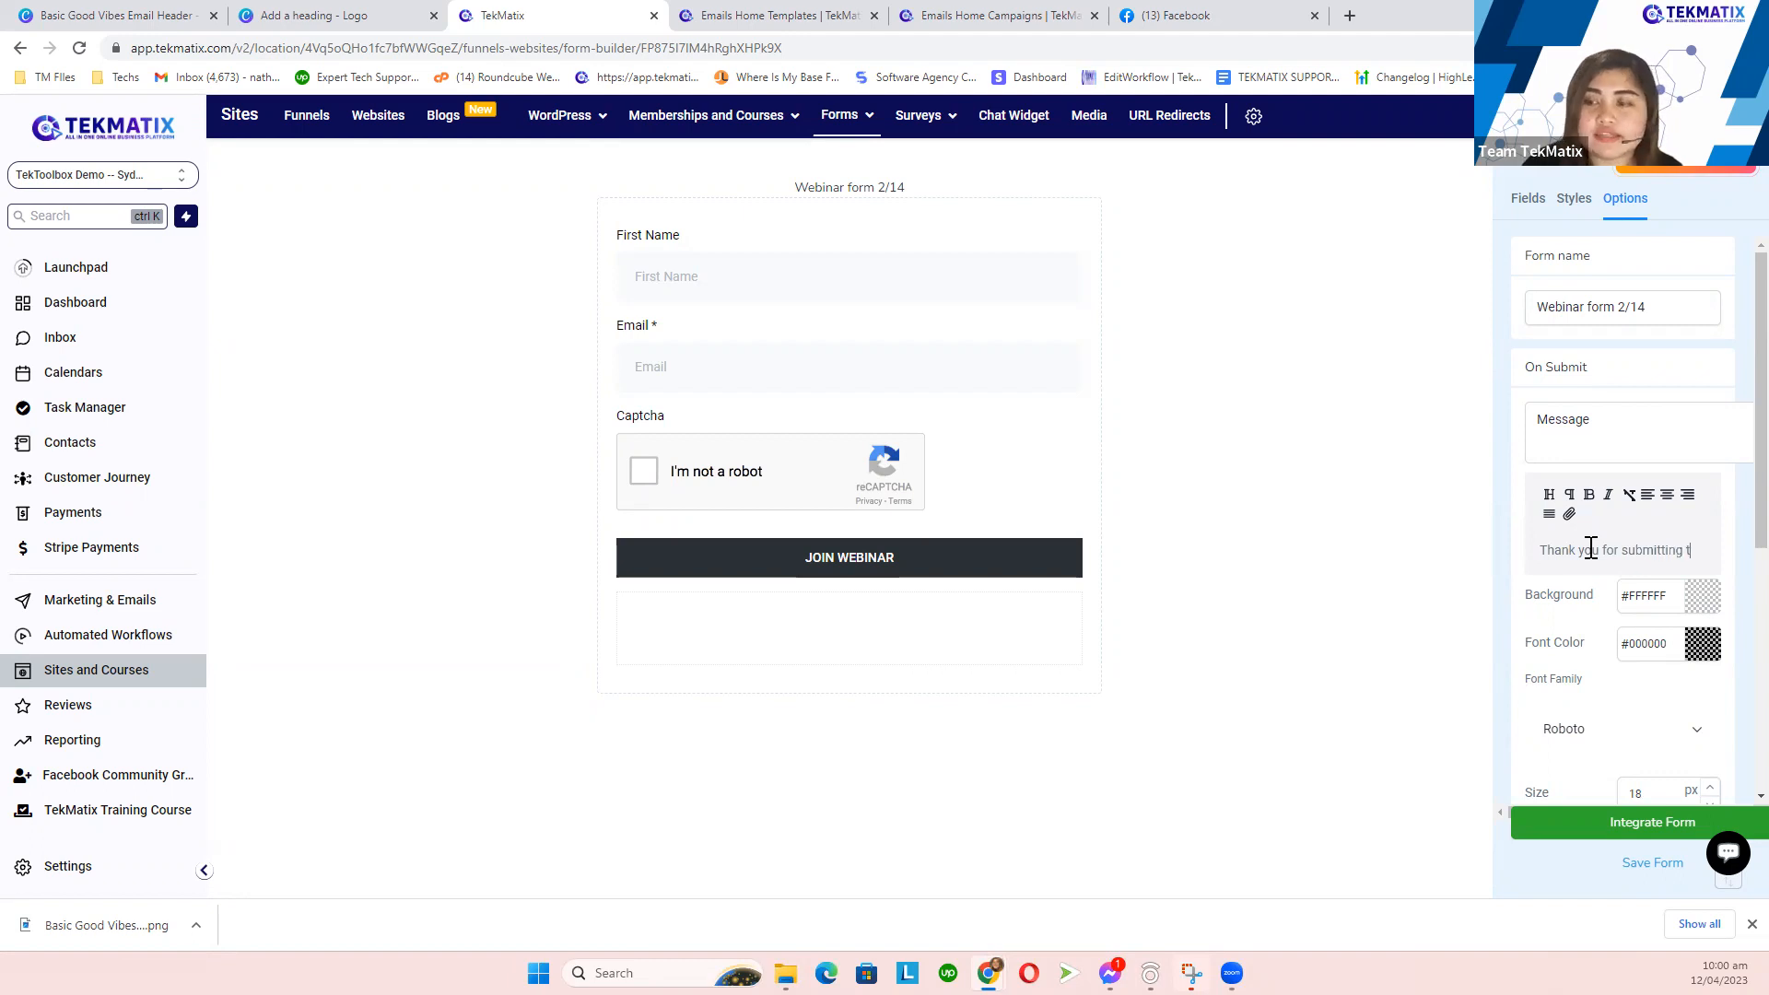
pyautogui.press('BackSpace')
pyautogui.press('BackSpace')
pyautogui.write('rm!')
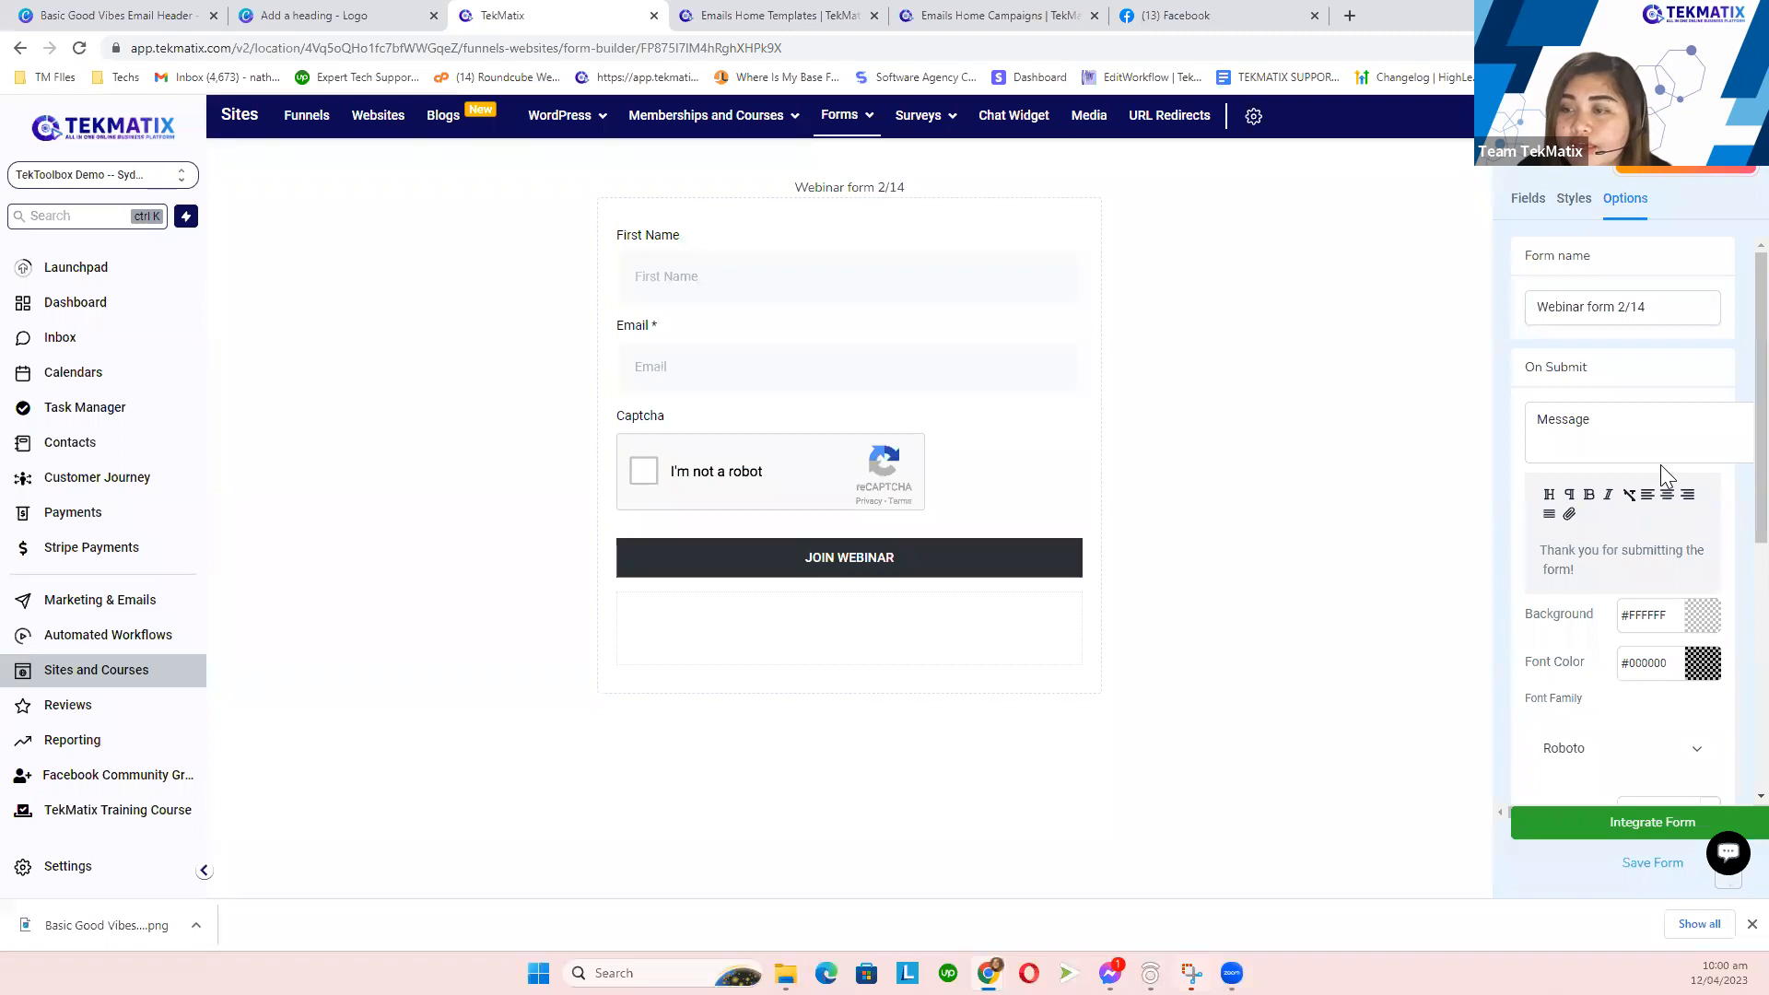
pyautogui.hotkey('ctrl', 'a')
pyautogui.click(1551, 497)
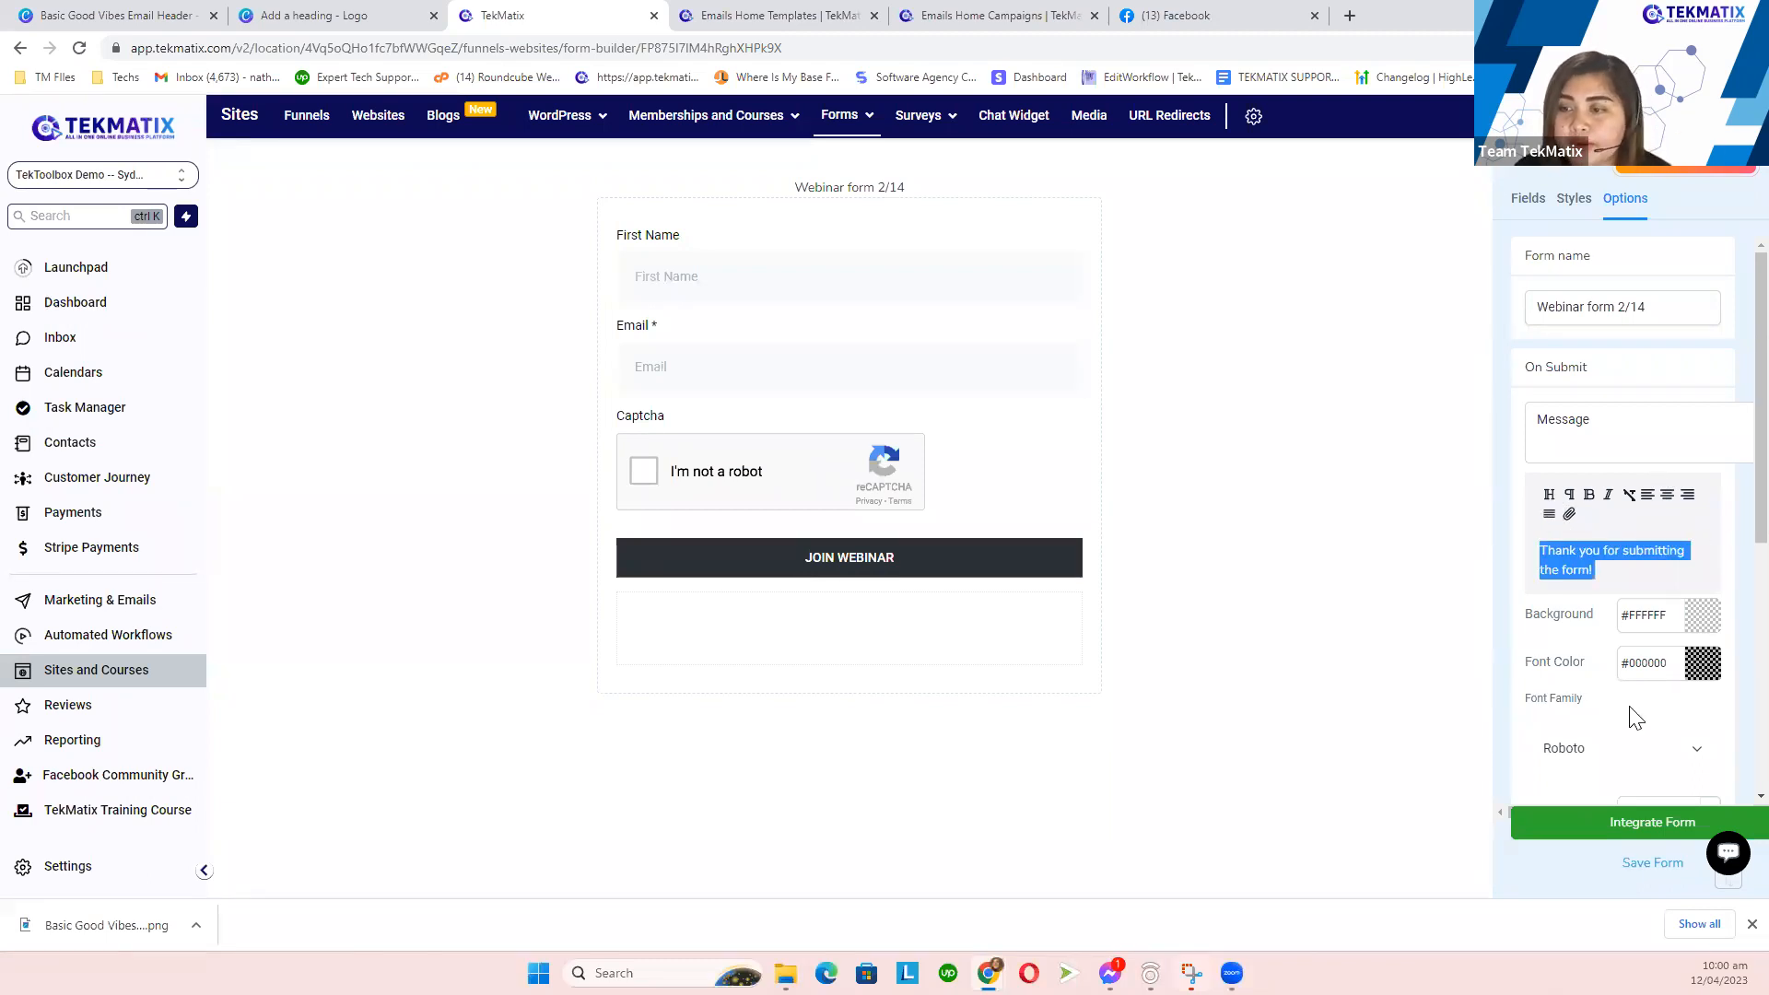
# - Make the thank-you message 26 px, bold and red
pyautogui.scroll(-2, 1650, 701)
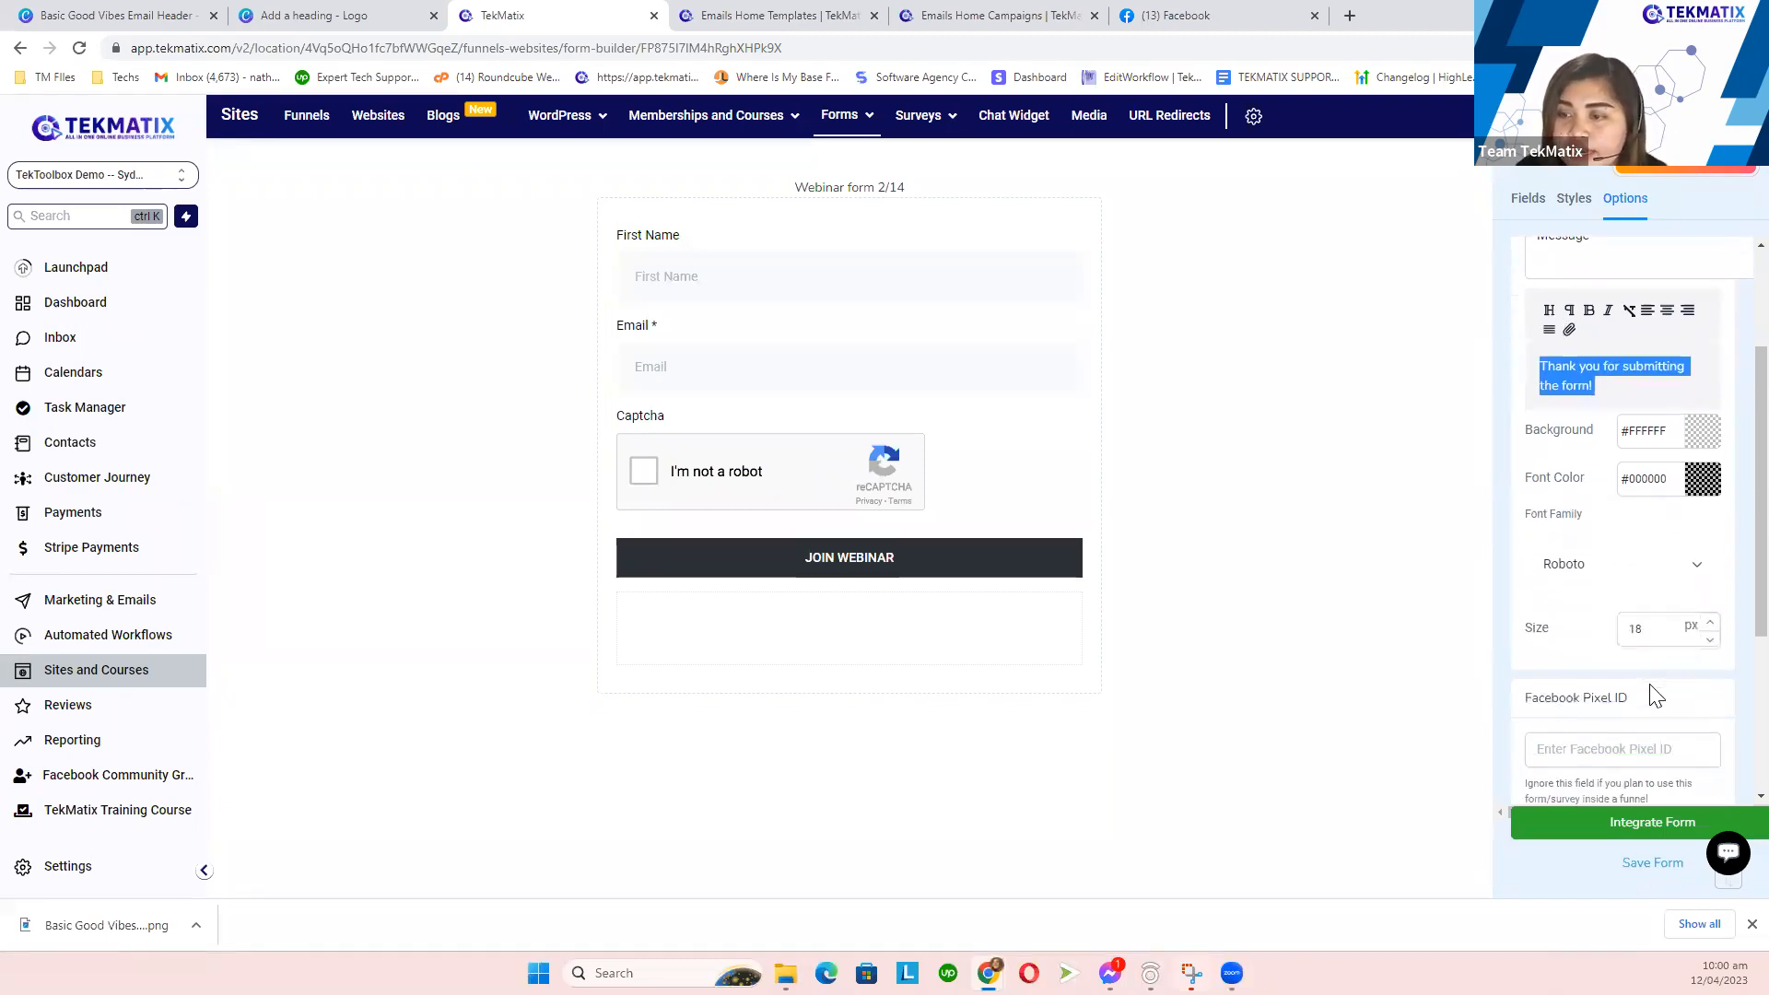
pyautogui.doubleClick(1711, 625)
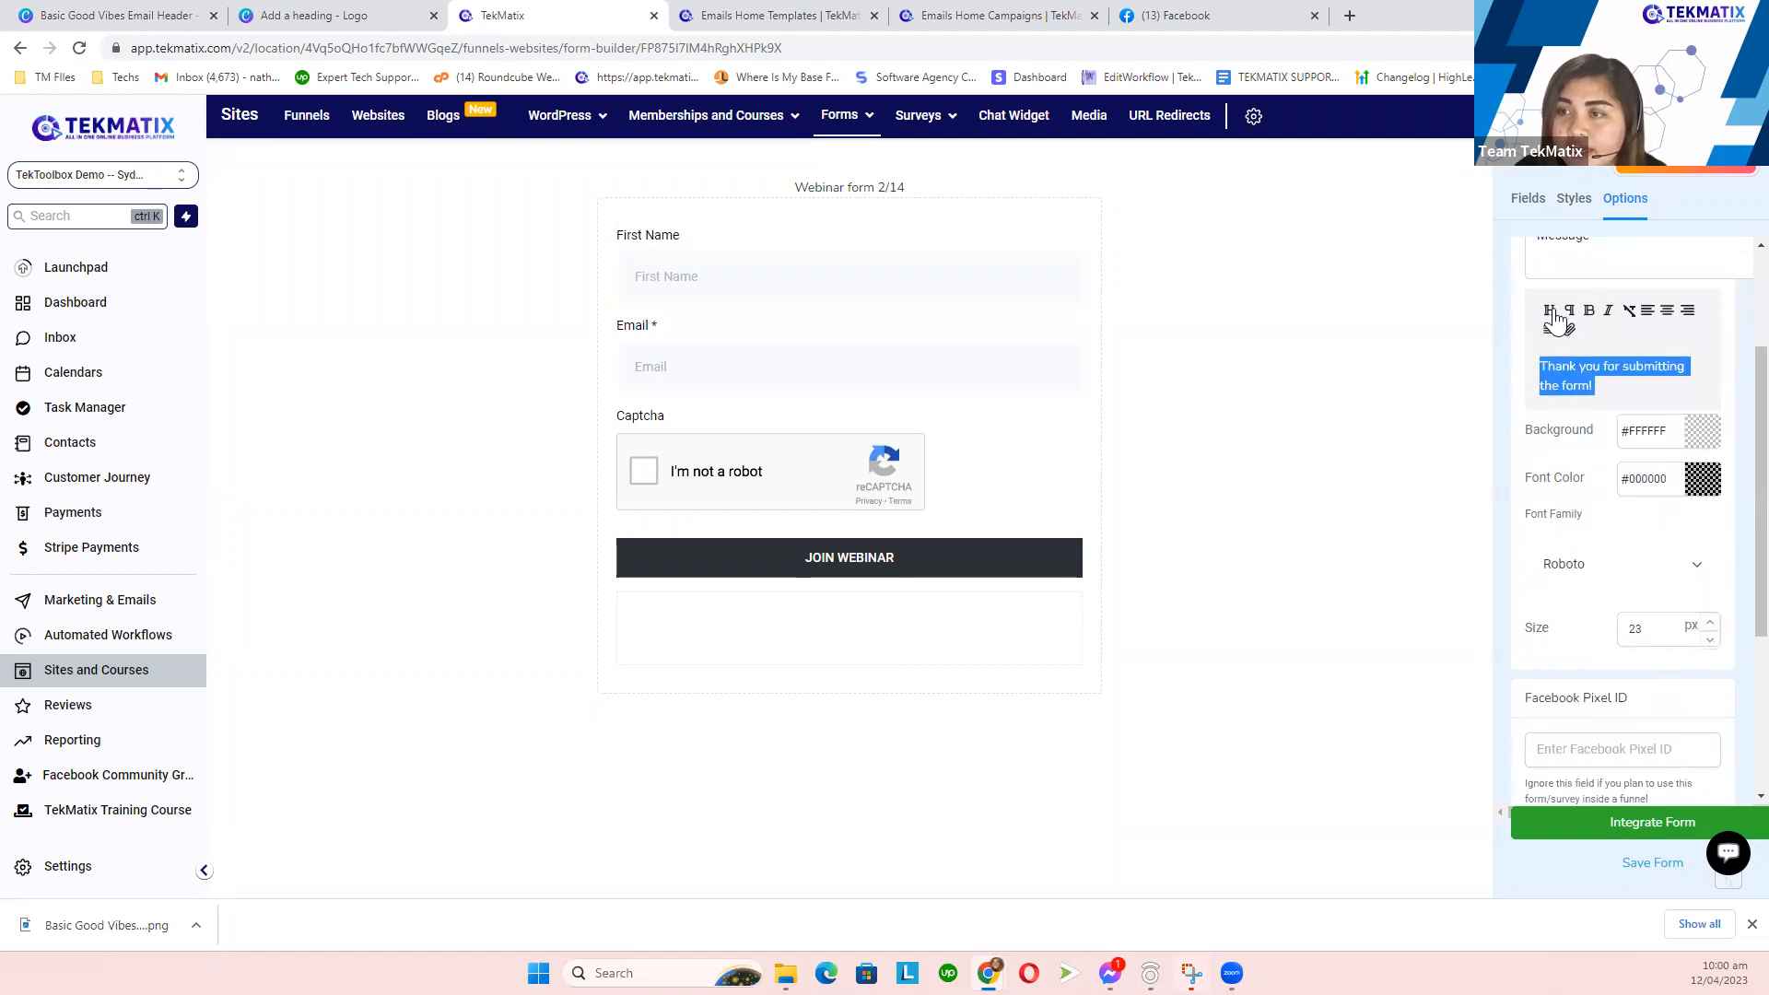
pyautogui.click(1591, 314)
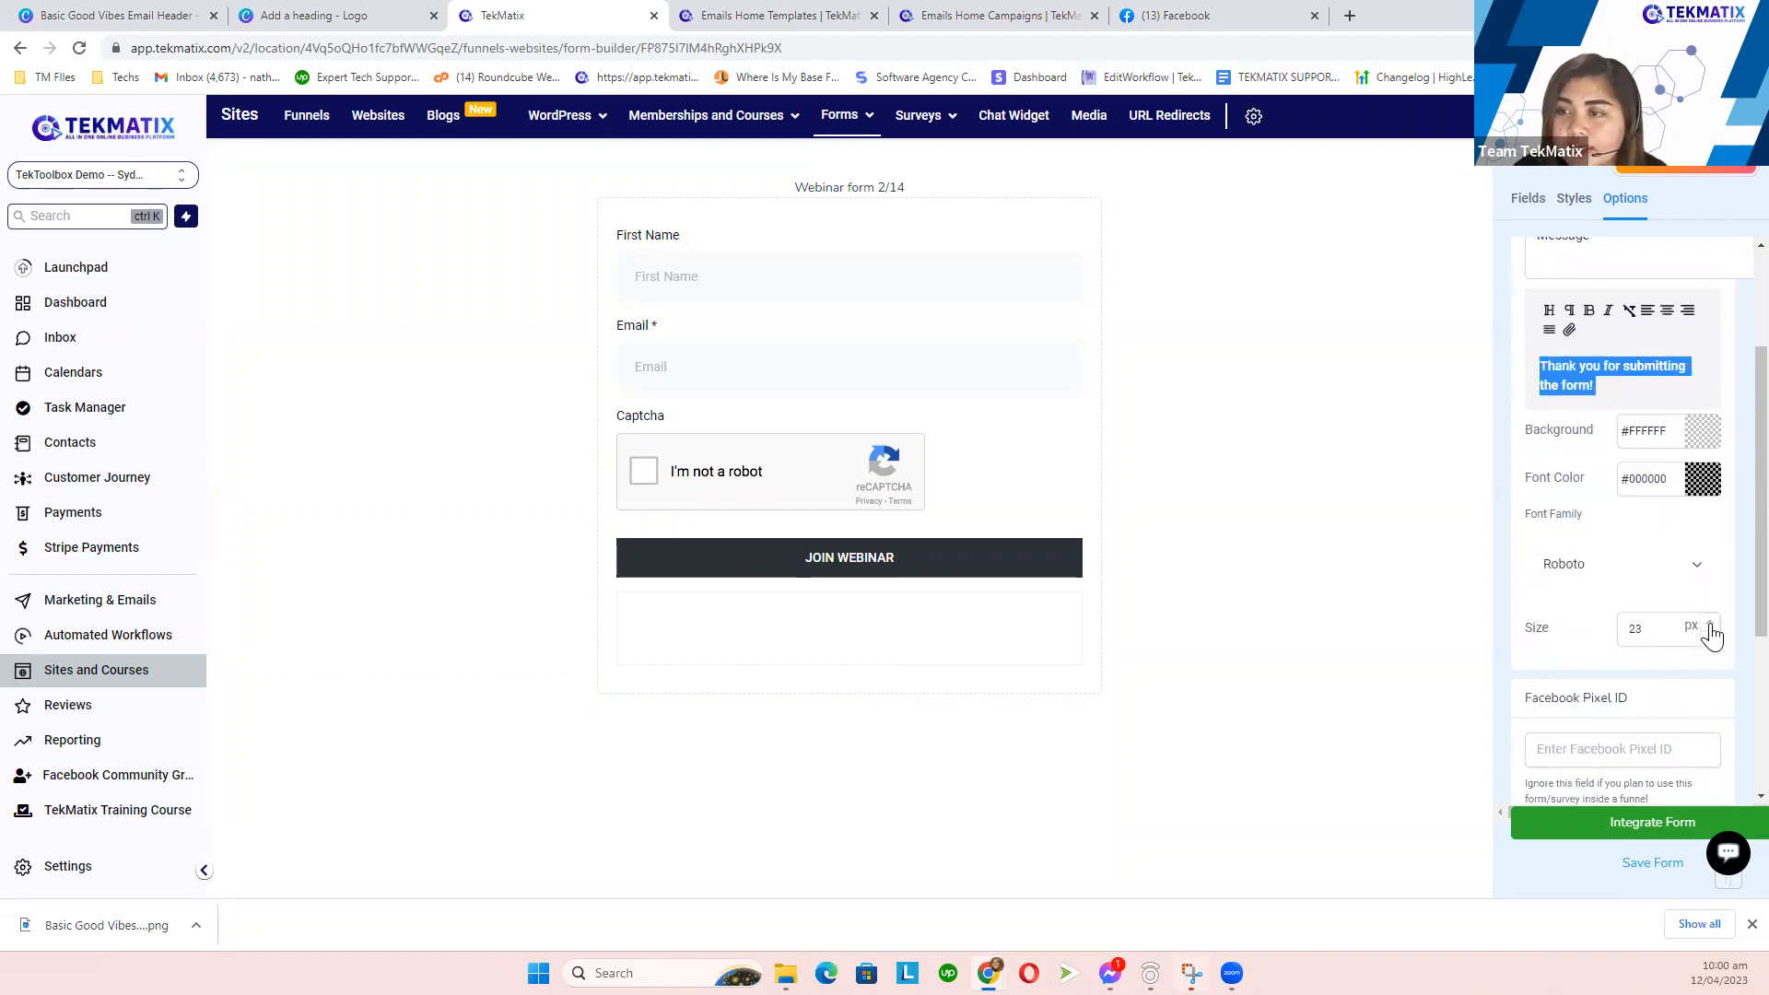
pyautogui.scroll(2, 1558, 507)
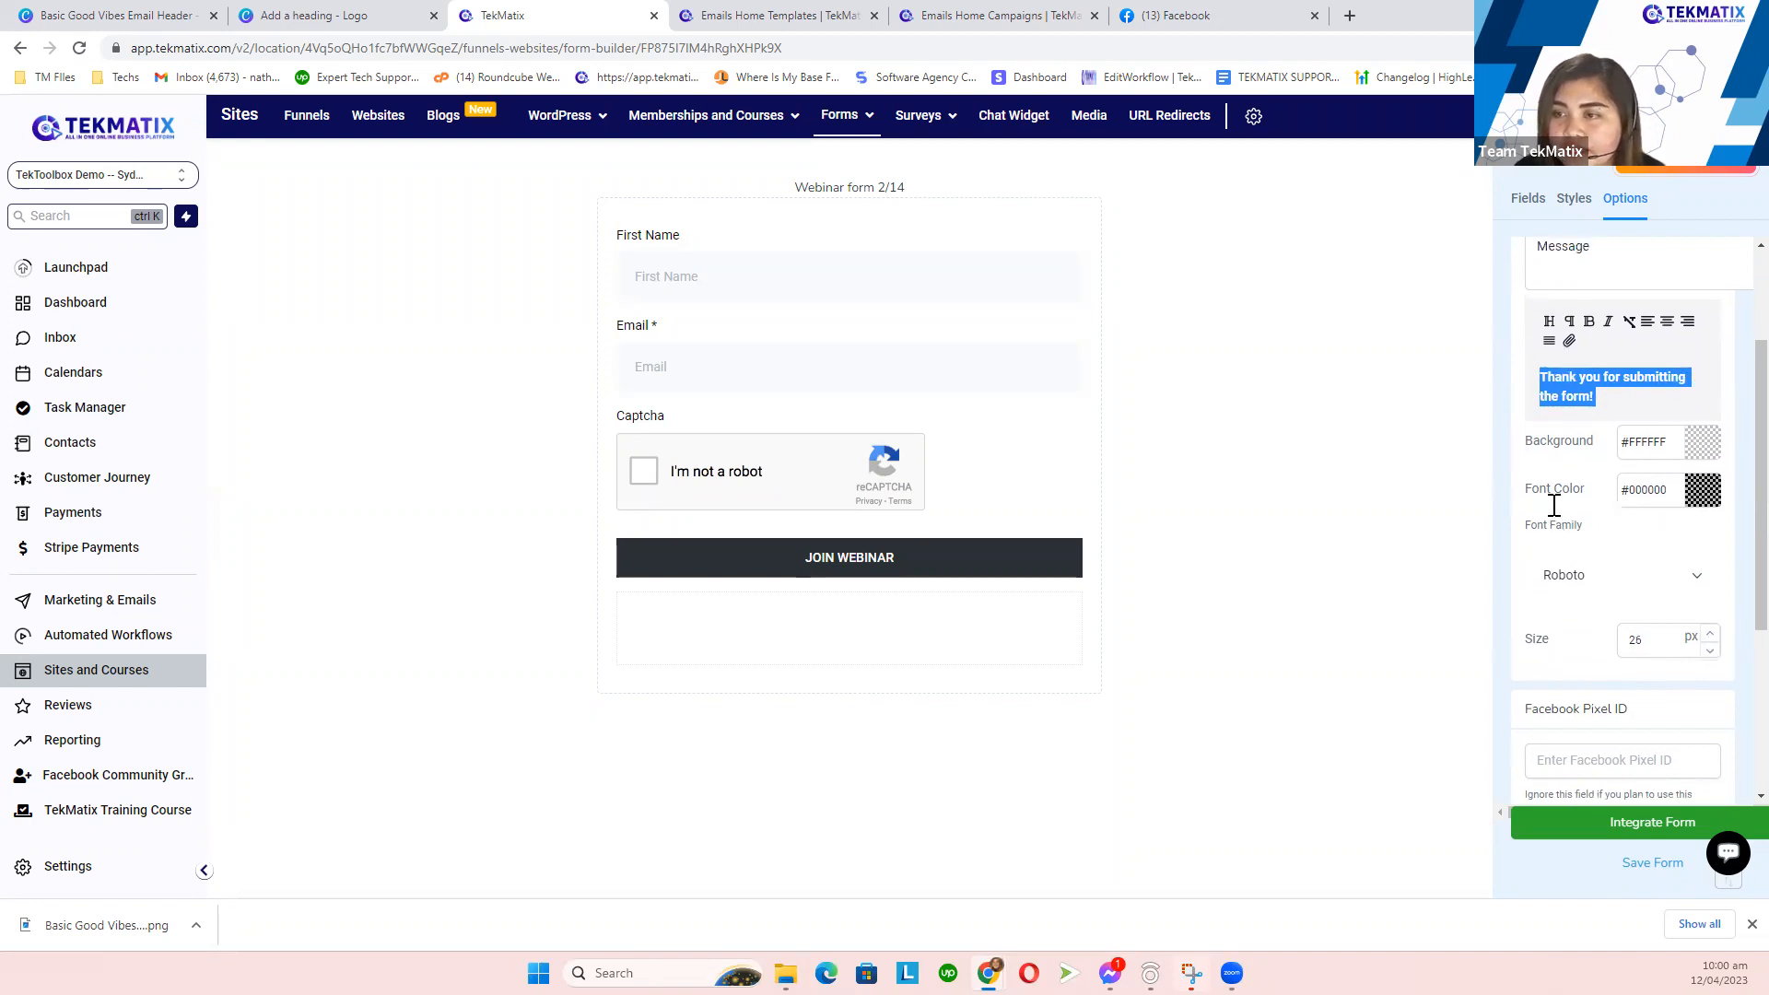
pyautogui.click(1705, 665)
pyautogui.click(1674, 707)
pyautogui.moveTo(1677, 710); pyautogui.dragTo(1702, 697)
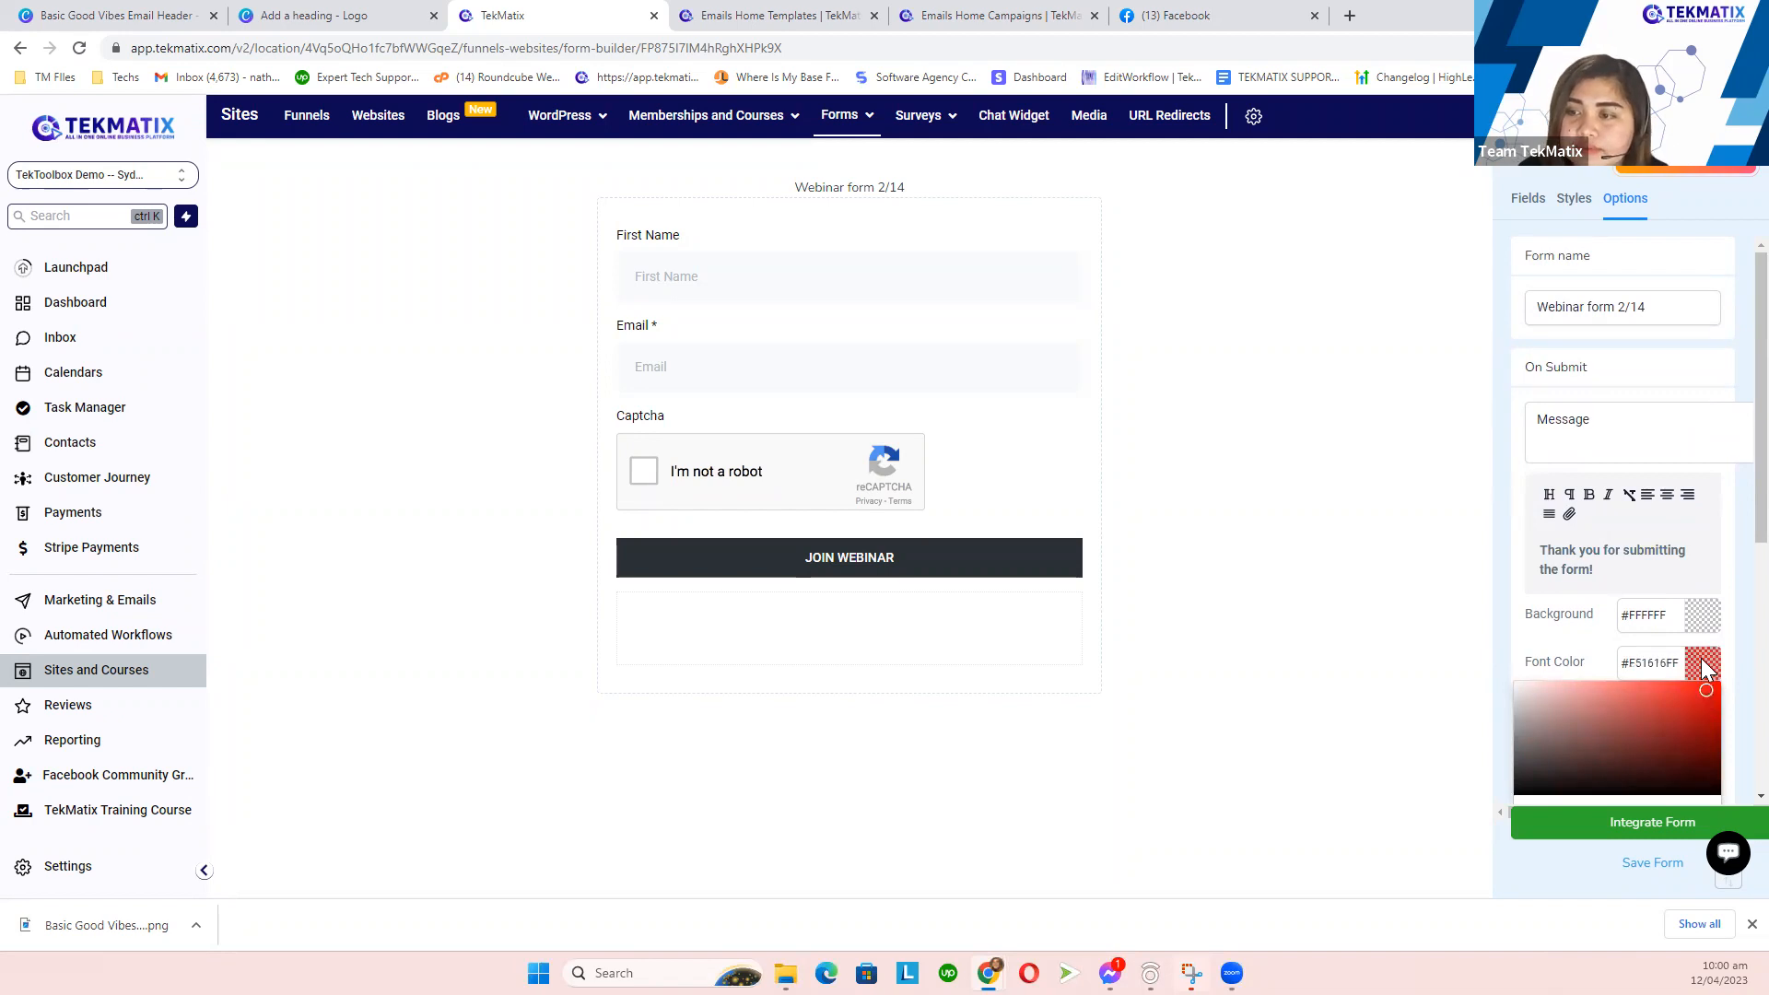
pyautogui.click(1701, 658)
# - Select the message text and fine-tune its red font colour to #E21F1FFF
pyautogui.scroll(-1, 1606, 527)
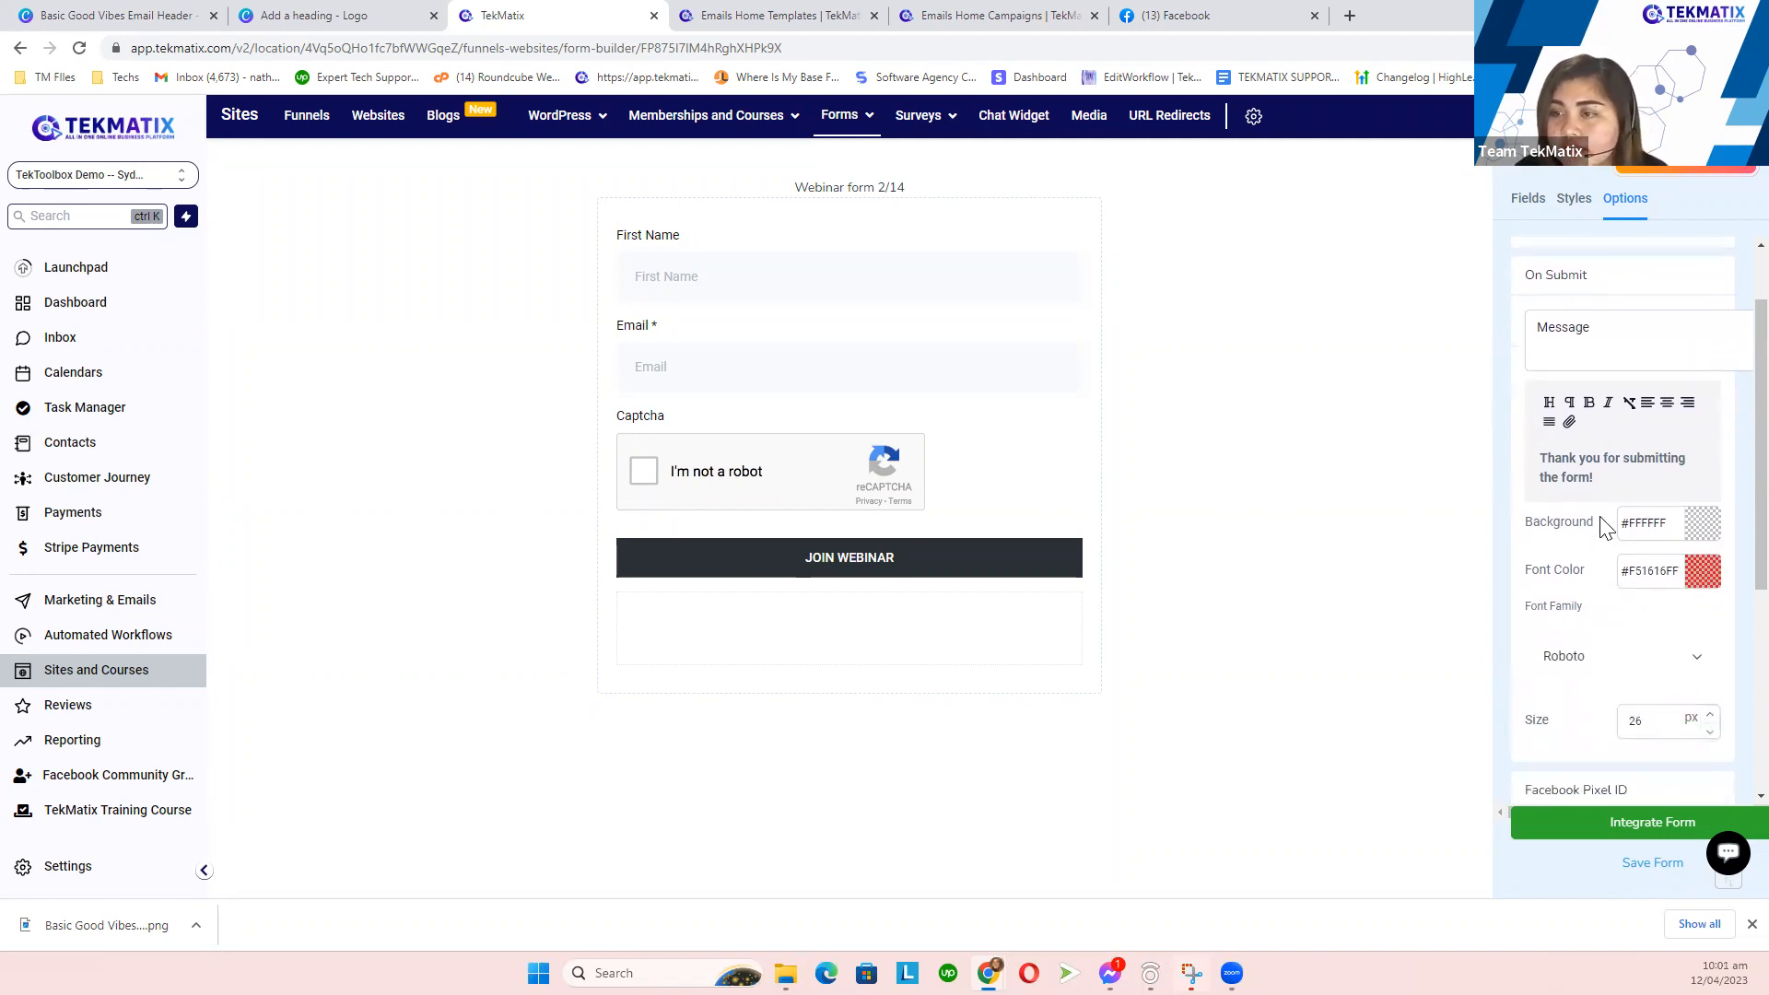
pyautogui.moveTo(1605, 476); pyautogui.dragTo(1526, 458)
pyautogui.click(1702, 571)
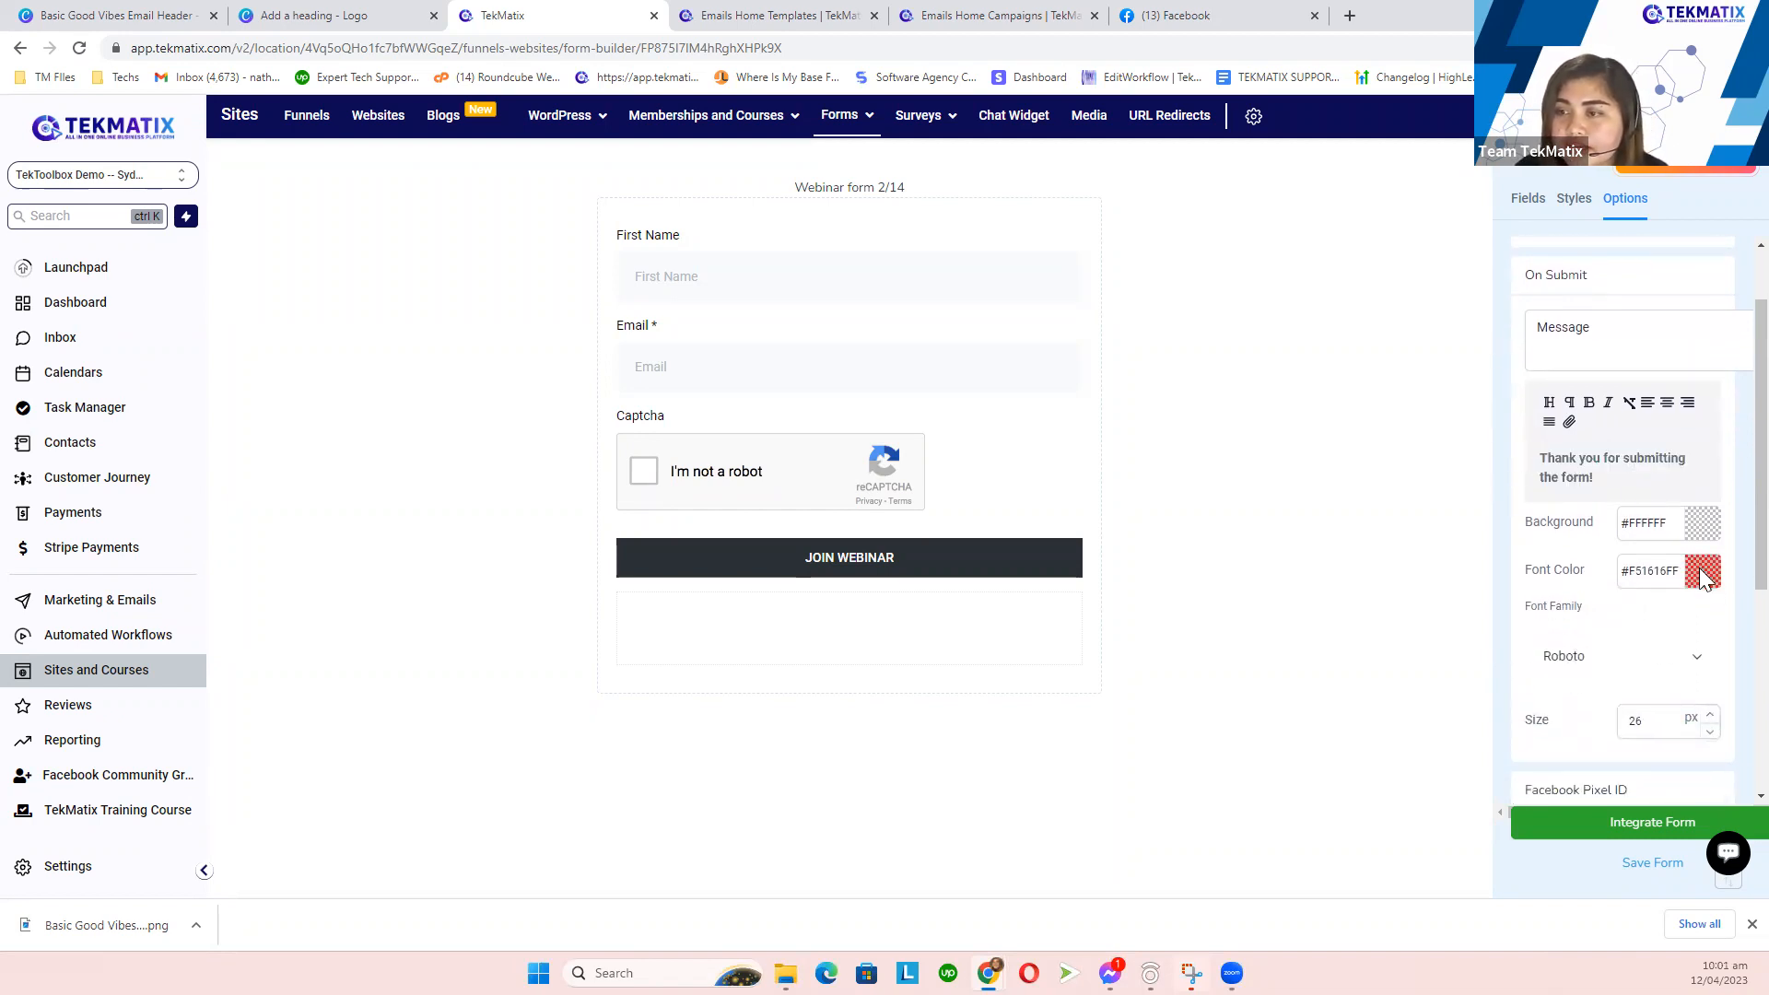
pyautogui.moveTo(1675, 644); pyautogui.dragTo(1694, 612)
pyautogui.click(1681, 564)
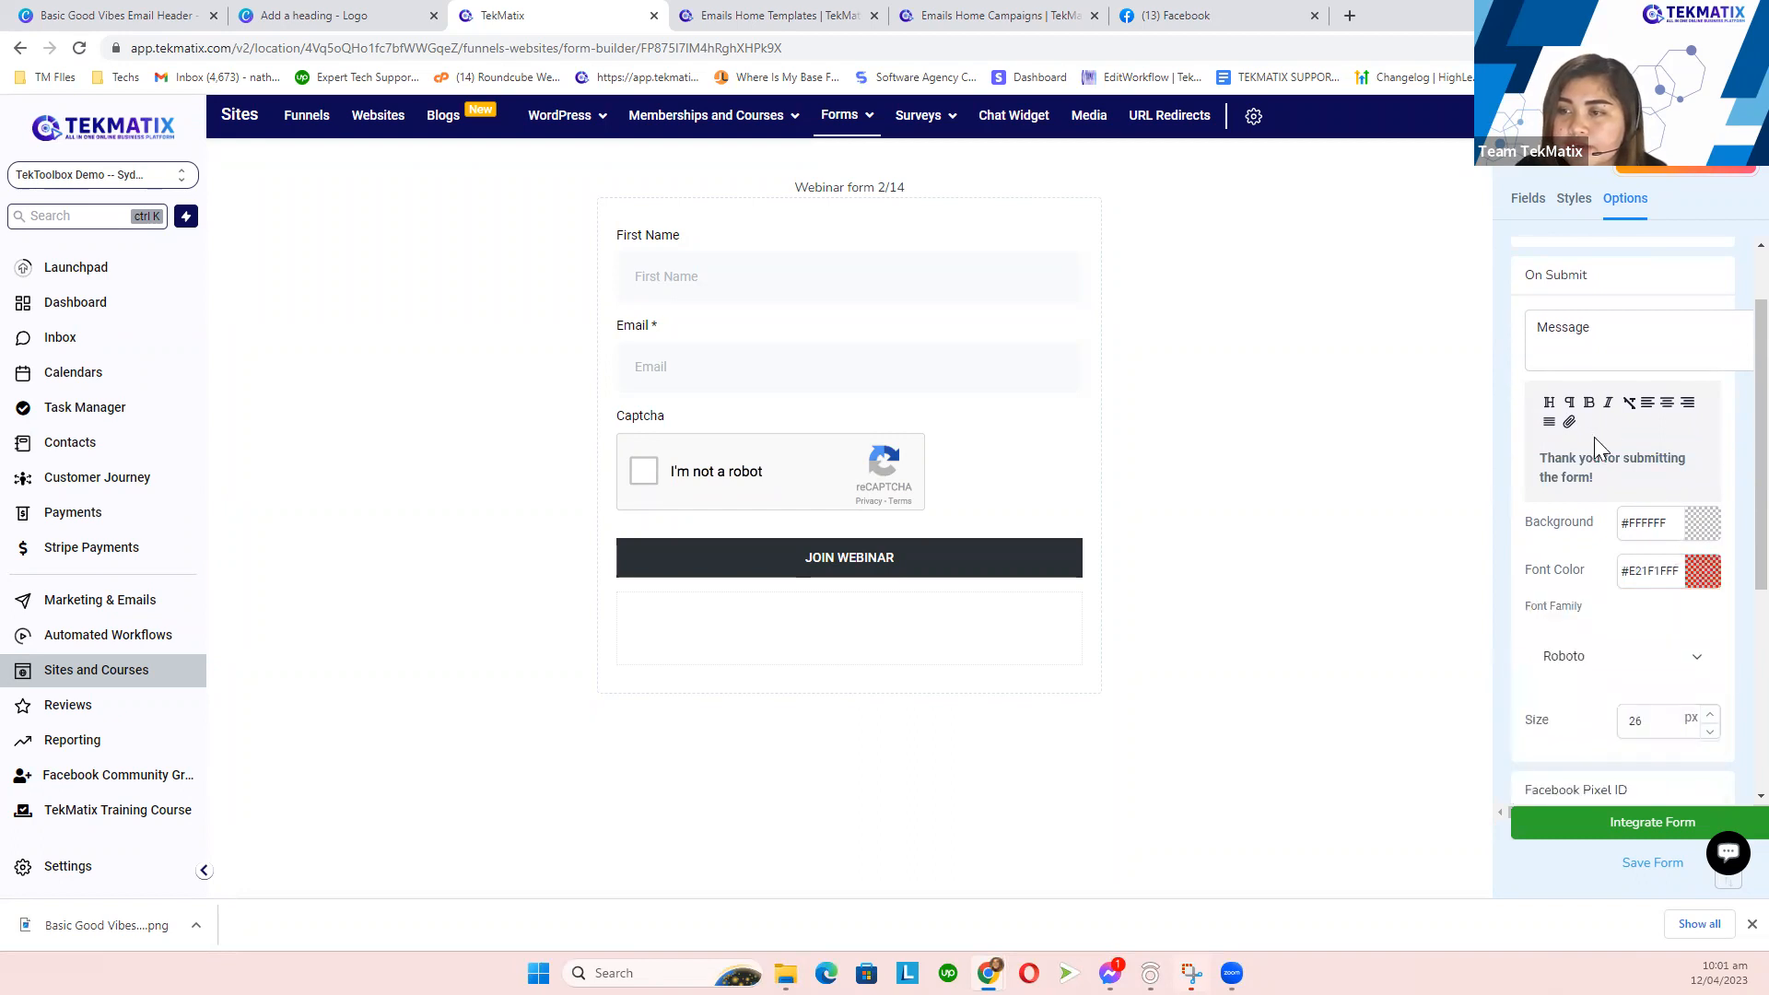
pyautogui.moveTo(1609, 476); pyautogui.dragTo(1521, 483)
pyautogui.click(1625, 472)
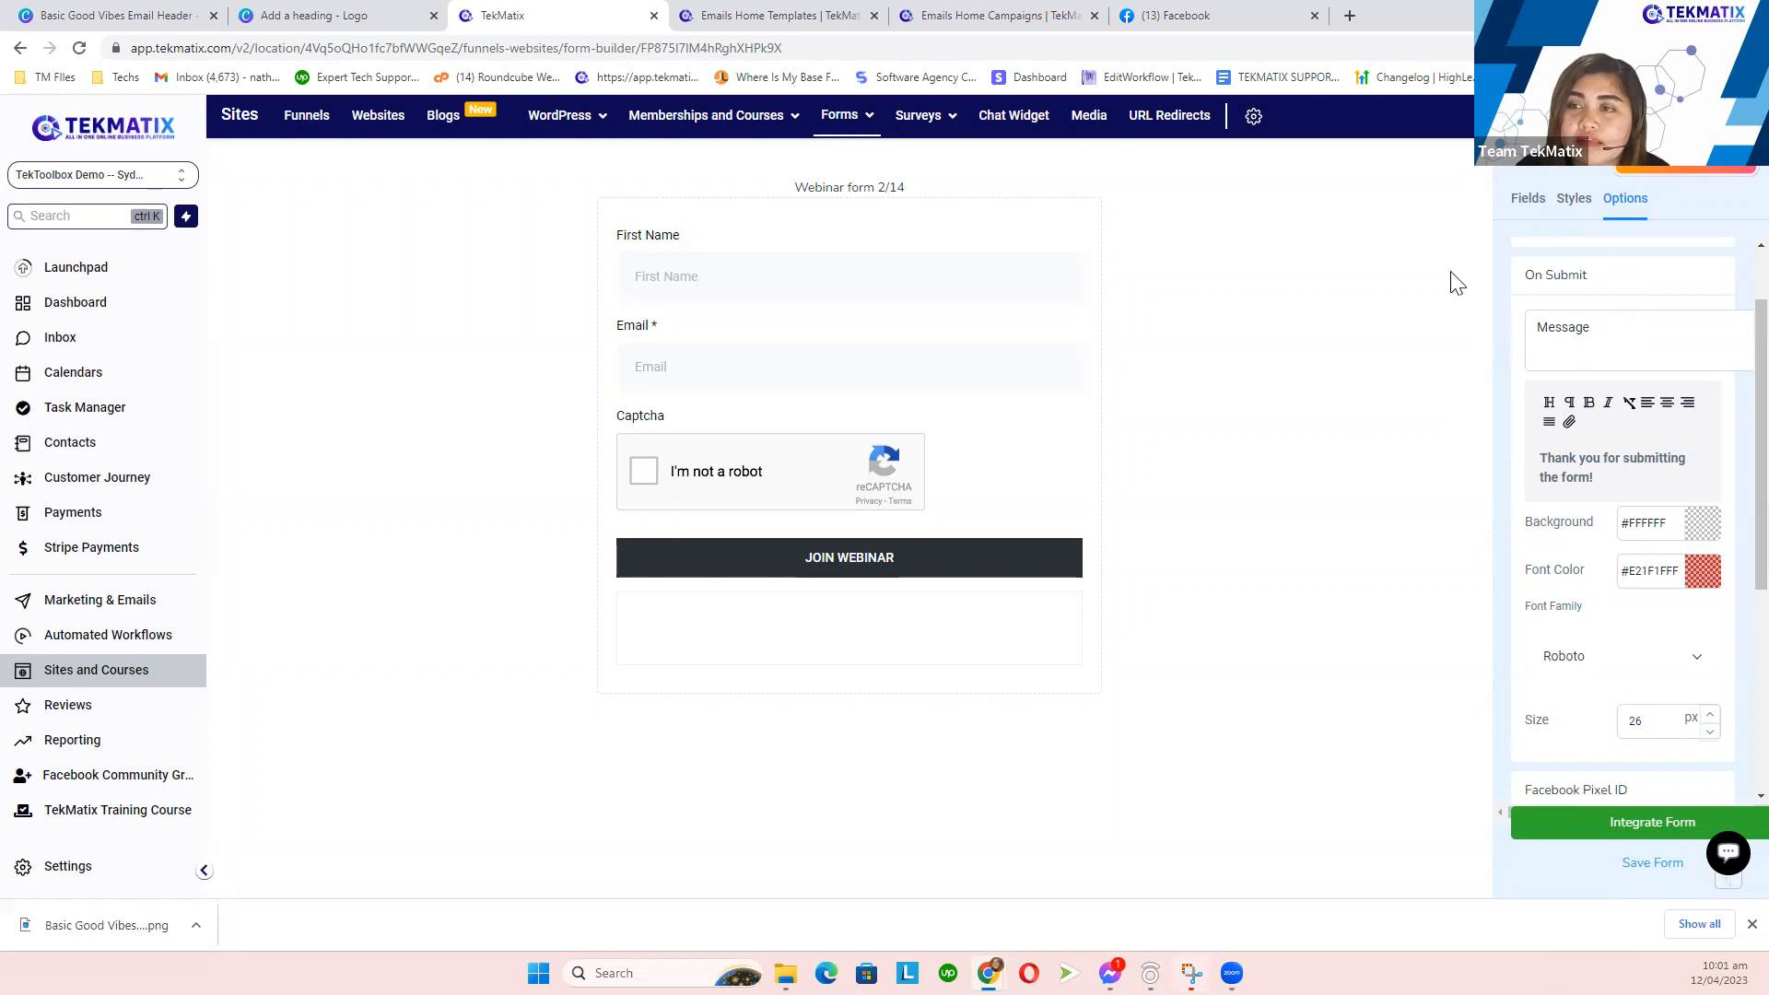
pyautogui.scroll(3, 1640, 387)
# - Save the form, drag a Phone field in above Email, and save again
pyautogui.click(1528, 204)
pyautogui.click(1646, 868)
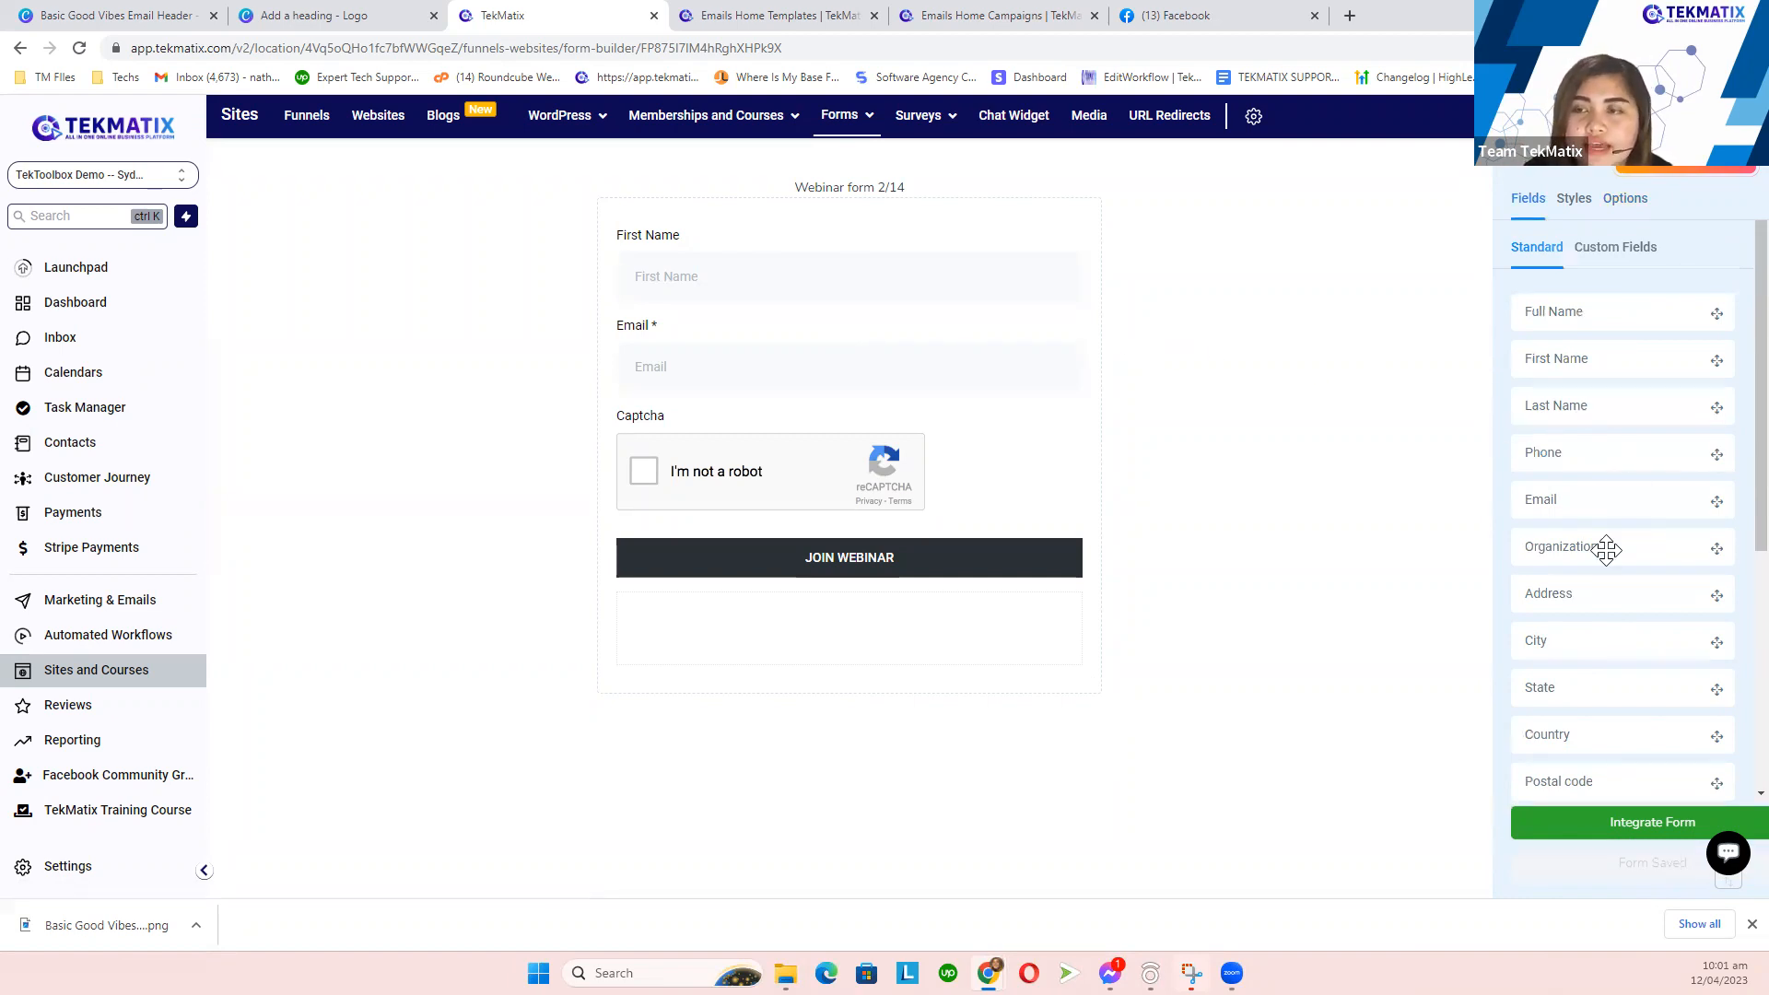
pyautogui.scroll(-1, 1606, 447)
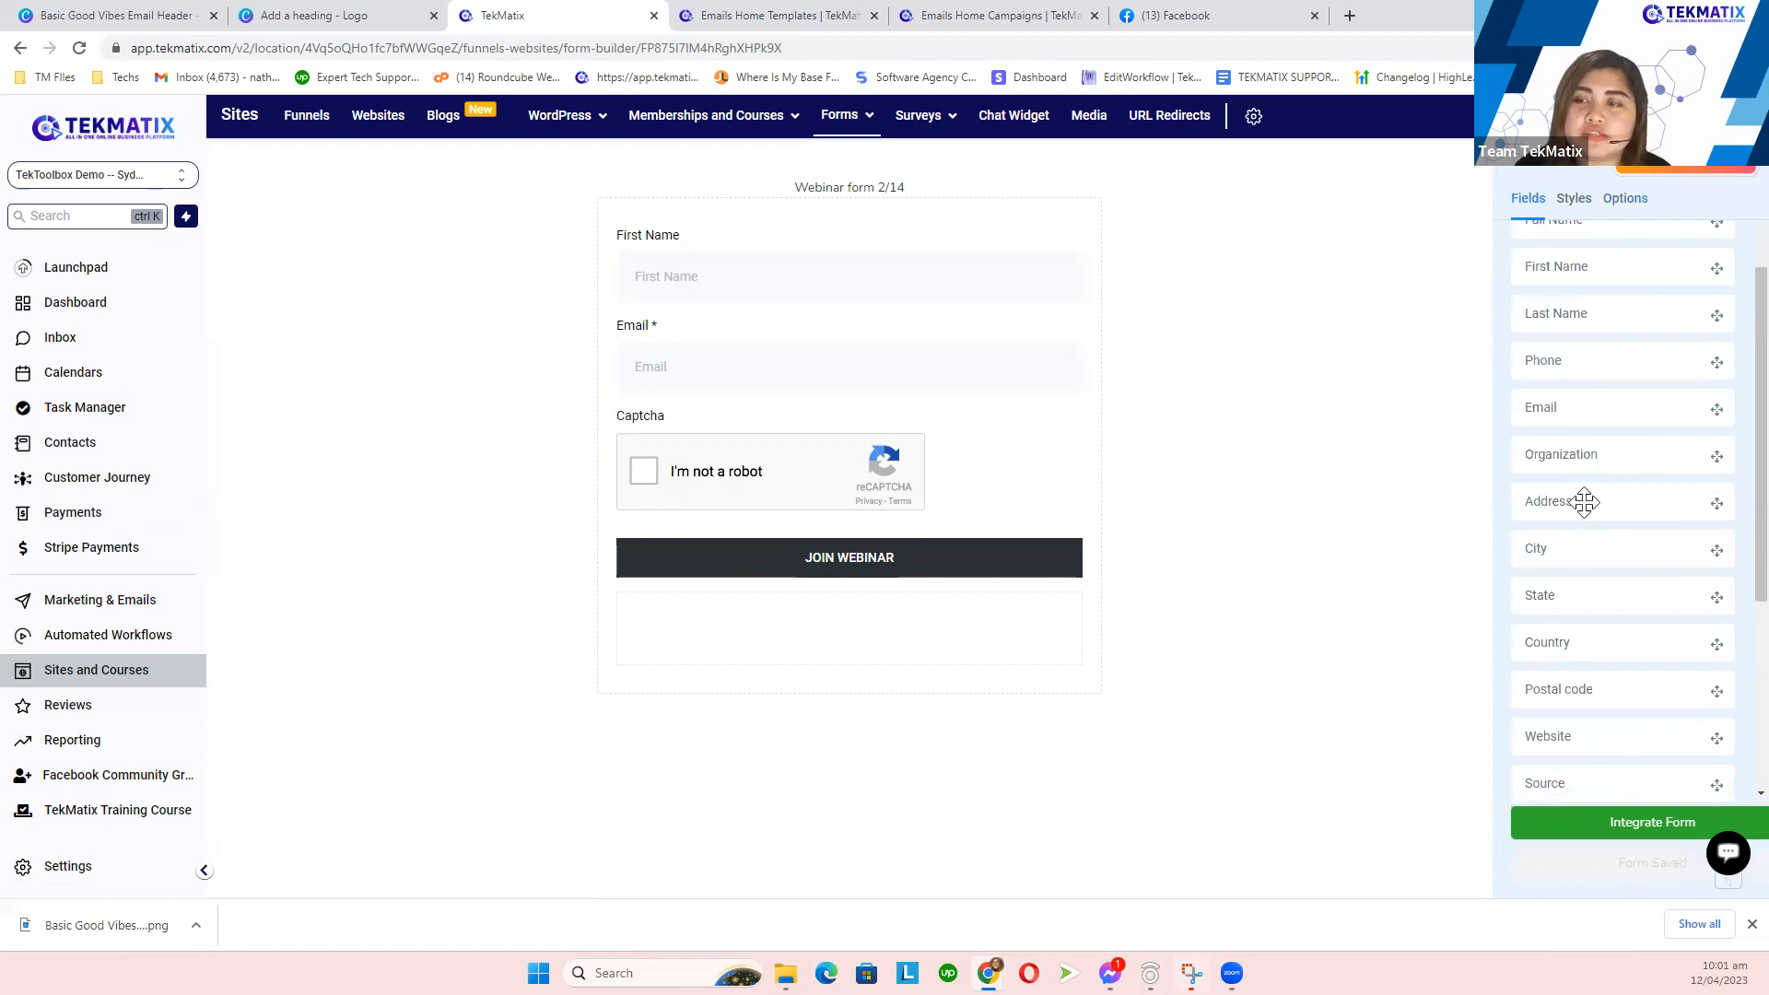
pyautogui.moveTo(1678, 368); pyautogui.dragTo(841, 351)
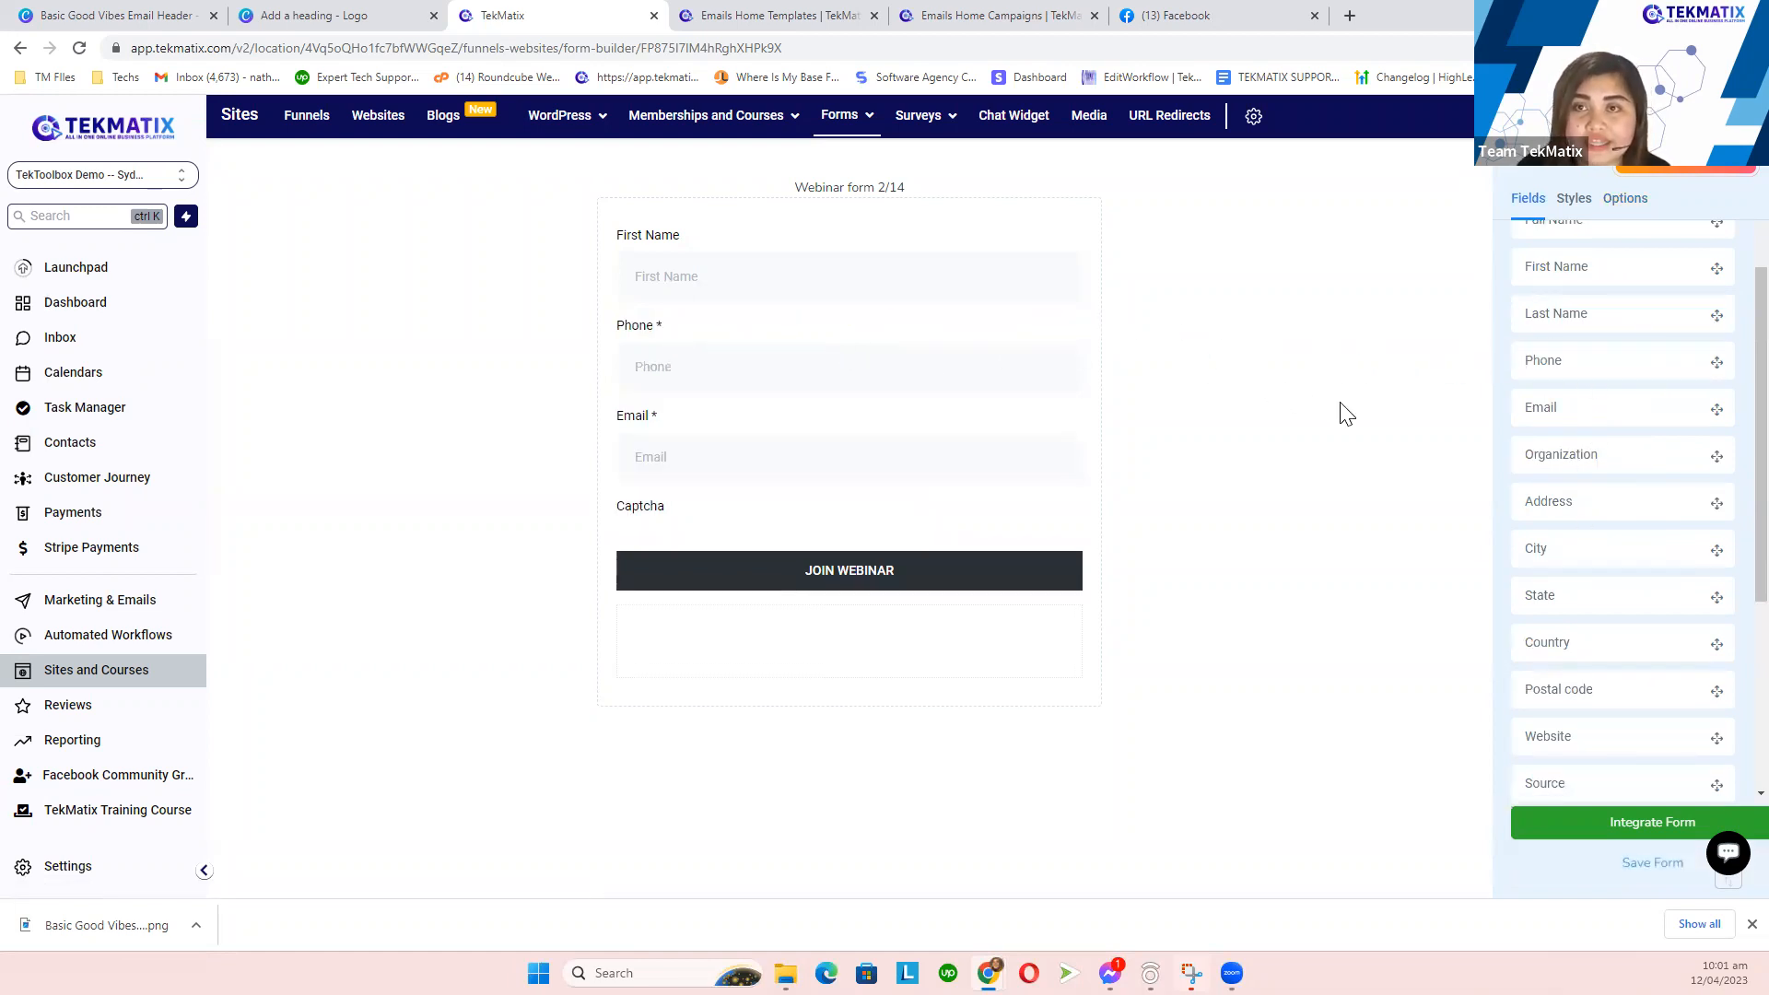
pyautogui.click(1659, 874)
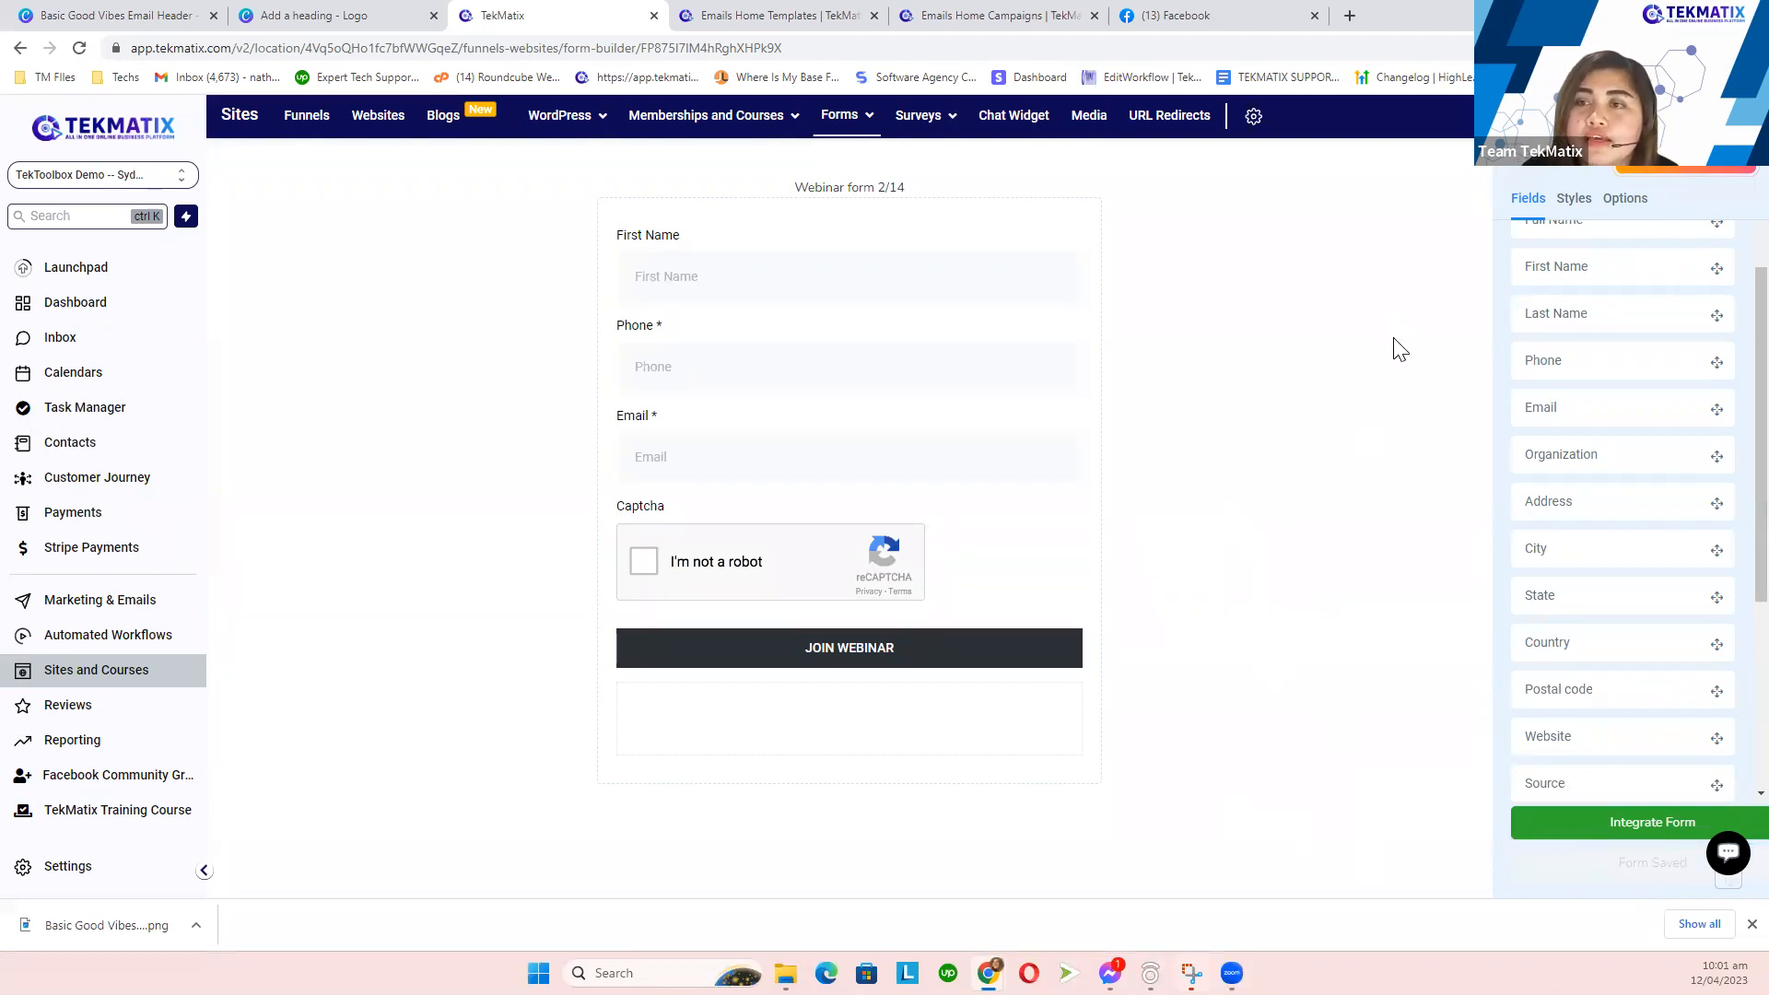
pyautogui.scroll(2, 1654, 406)
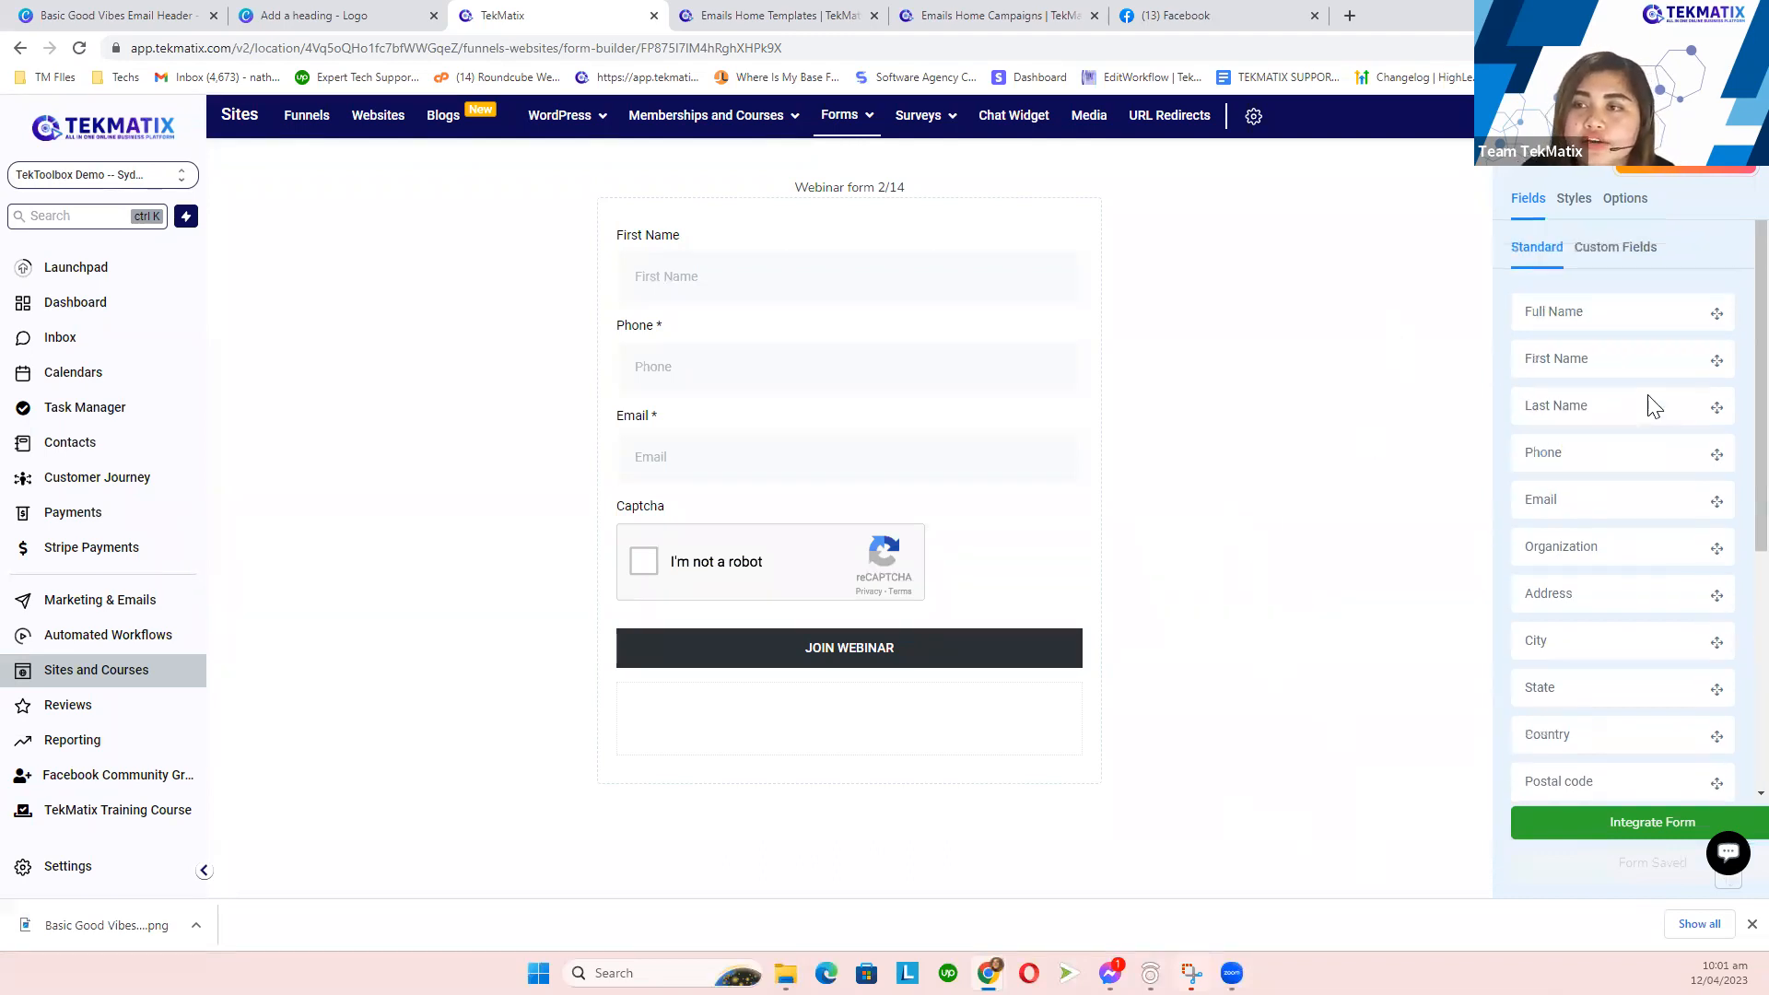
# - Replace the form name in Options with 'Demo Workflow Form 4/12' and save the form
pyautogui.click(1631, 208)
pyautogui.moveTo(1609, 277); pyautogui.dragTo(1530, 274)
pyautogui.click(1663, 311)
pyautogui.moveTo(1644, 309); pyautogui.dragTo(1516, 323)
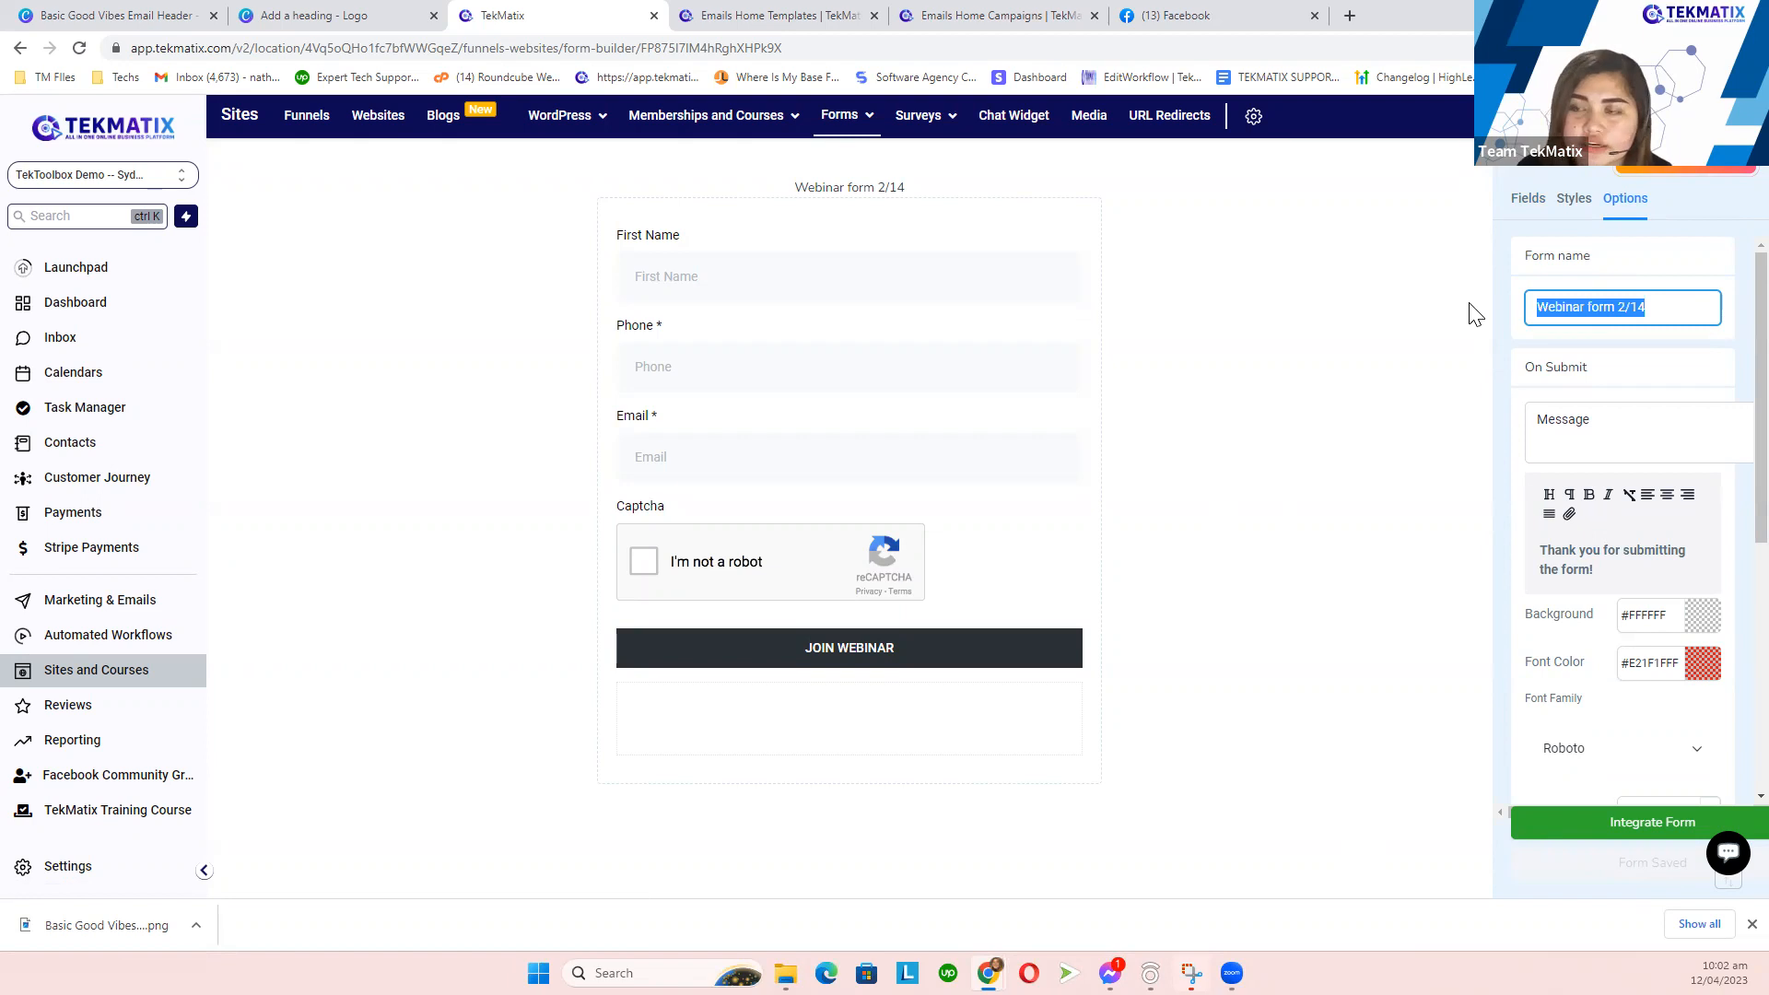
pyautogui.write('D')
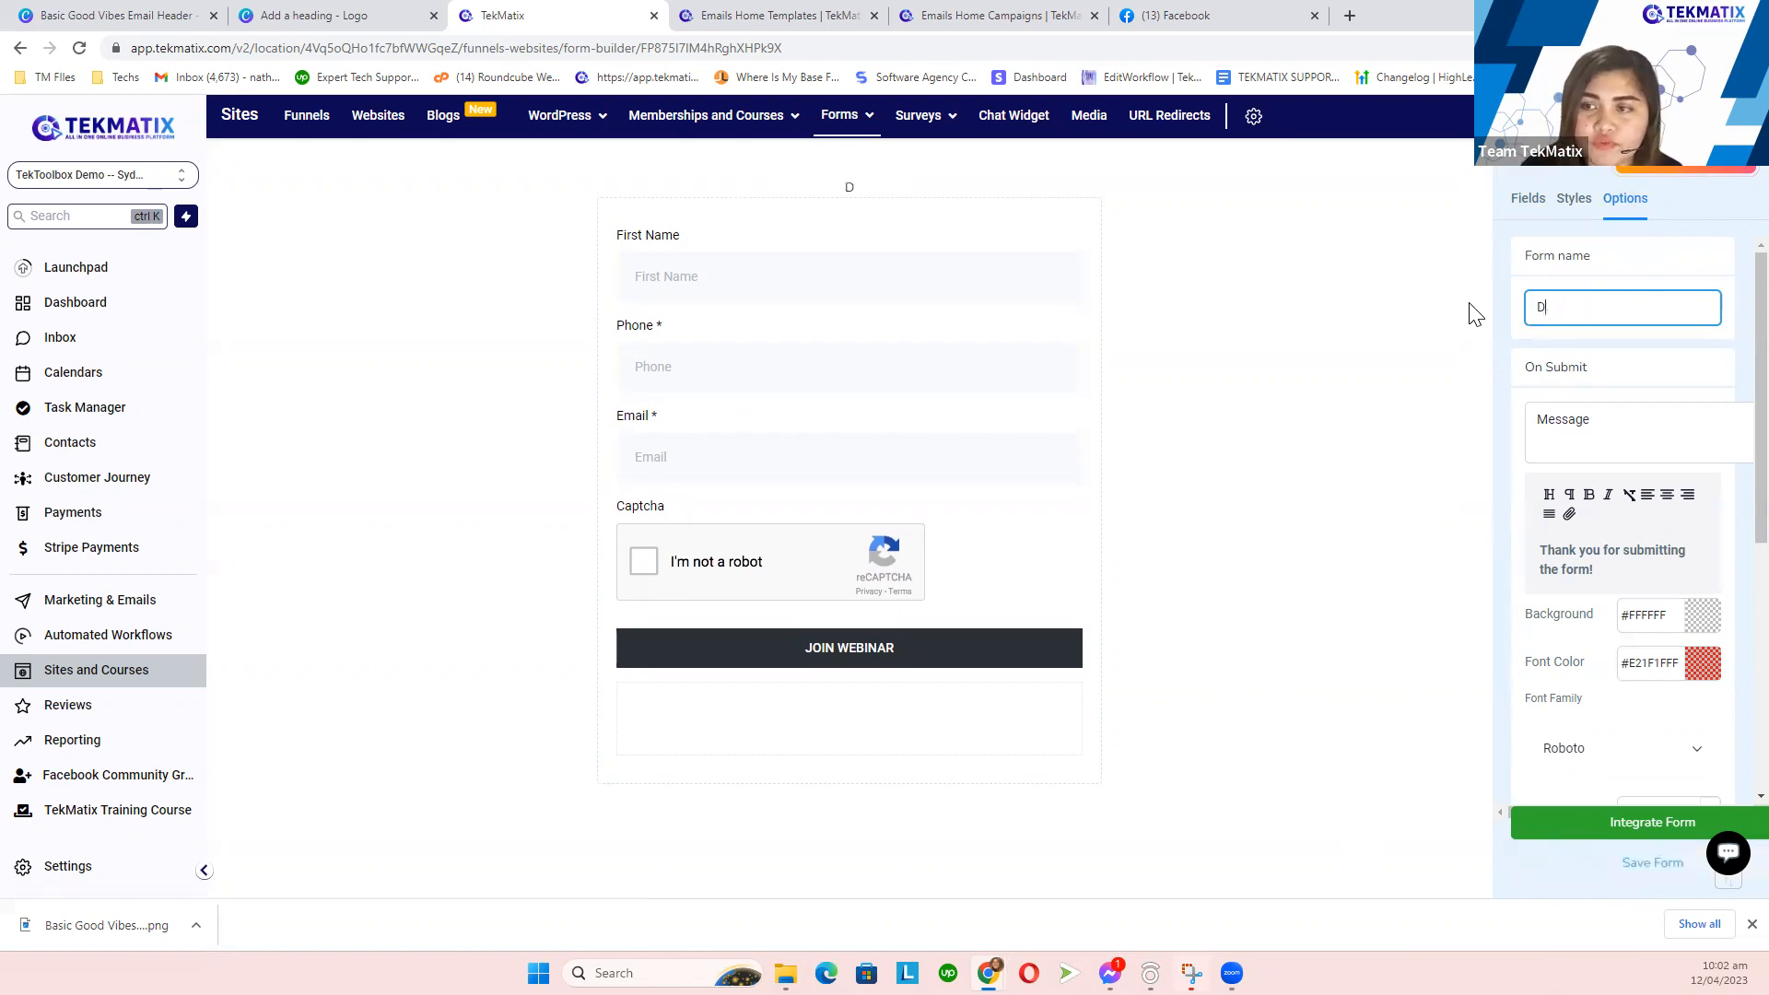
pyautogui.write('Cemo Workflow Form')
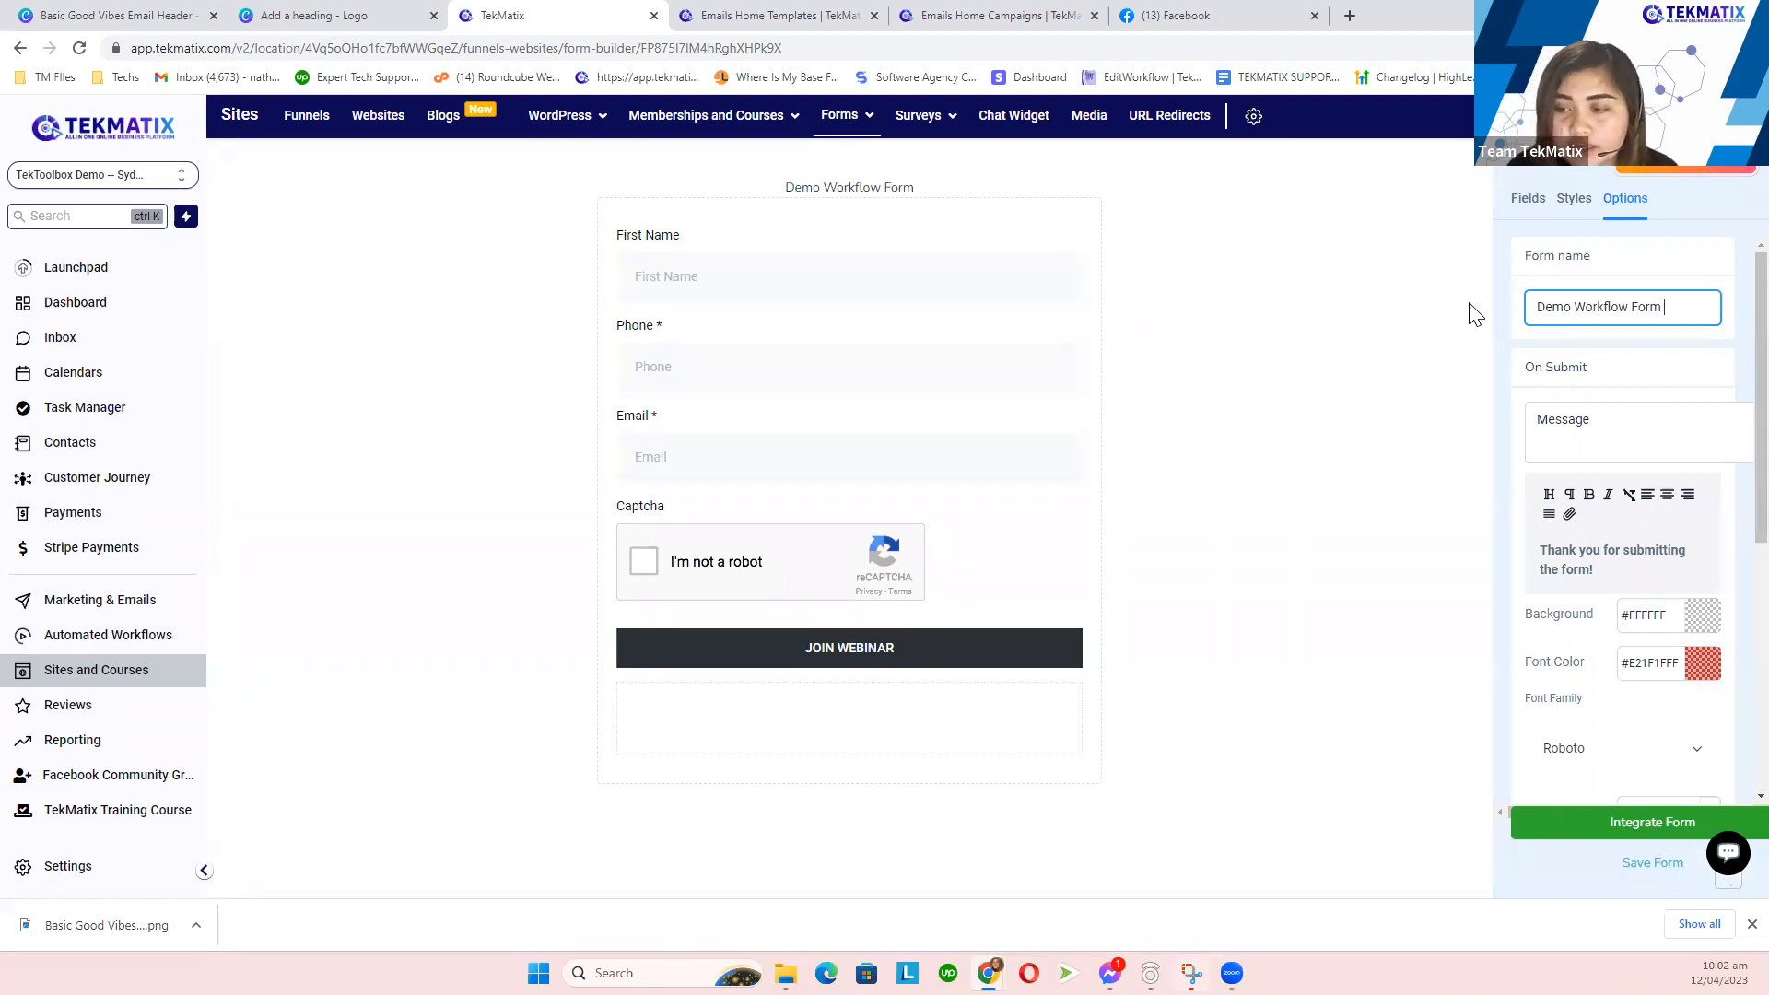
pyautogui.write(' 4/12')
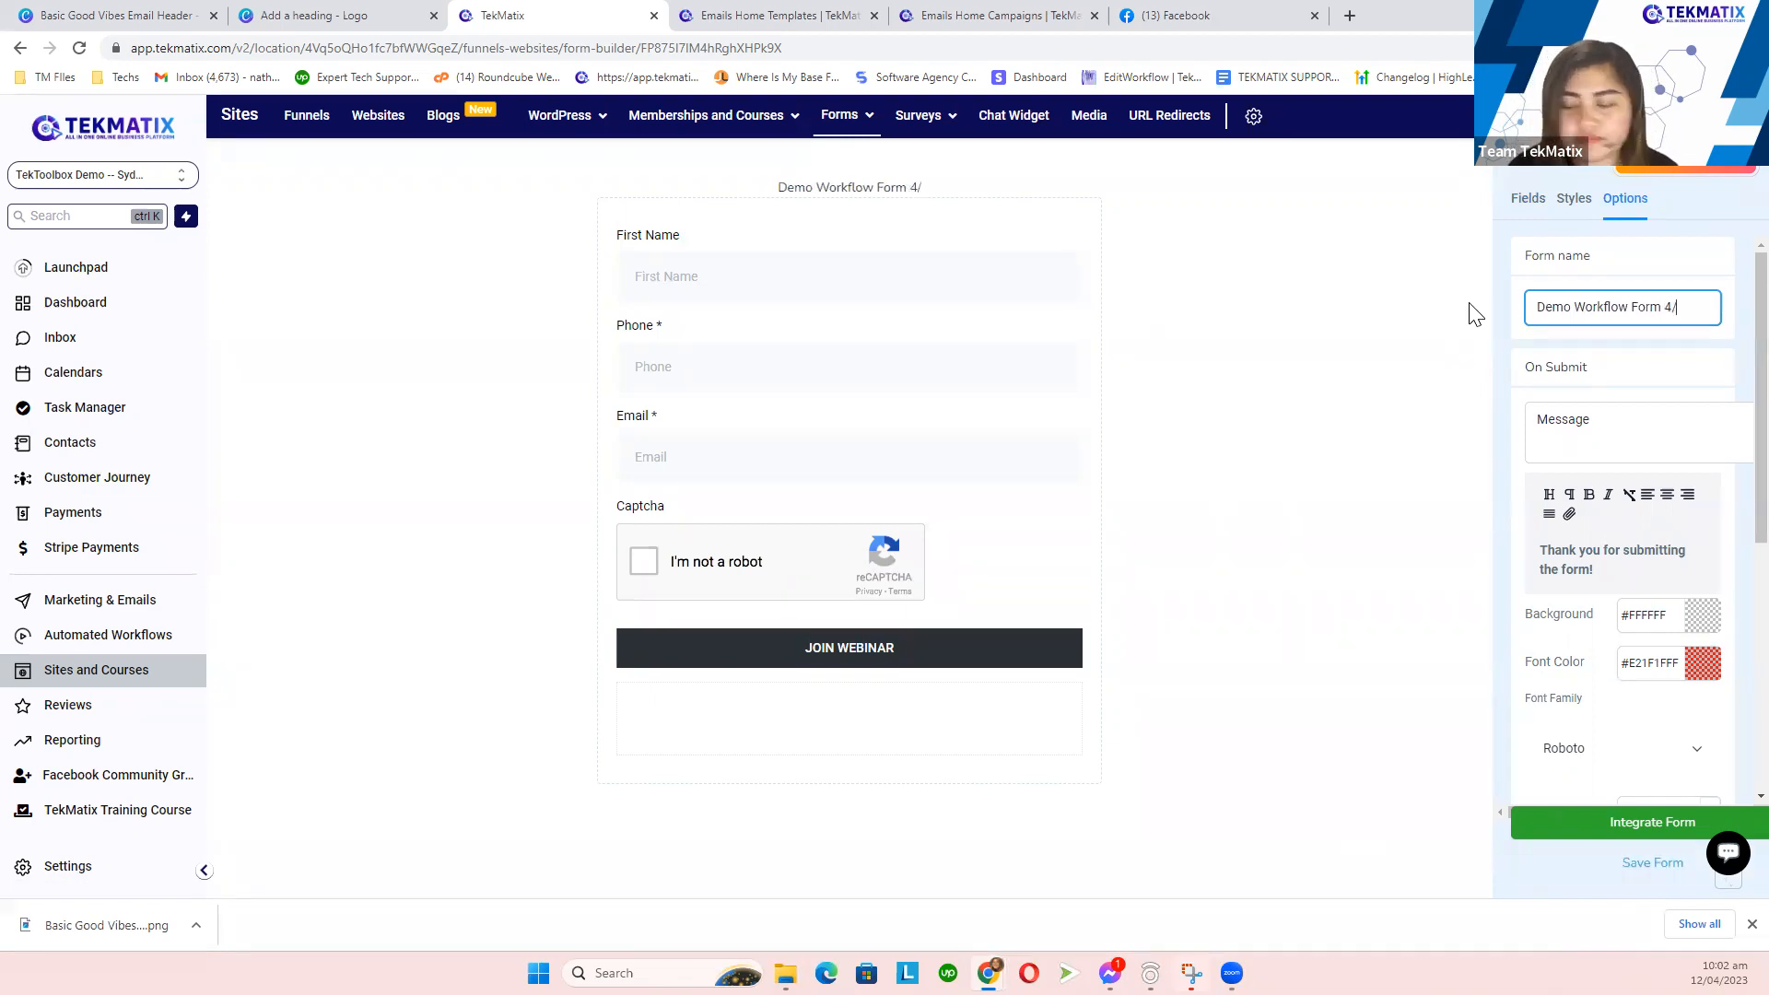
pyautogui.click(1355, 396)
pyautogui.click(1630, 866)
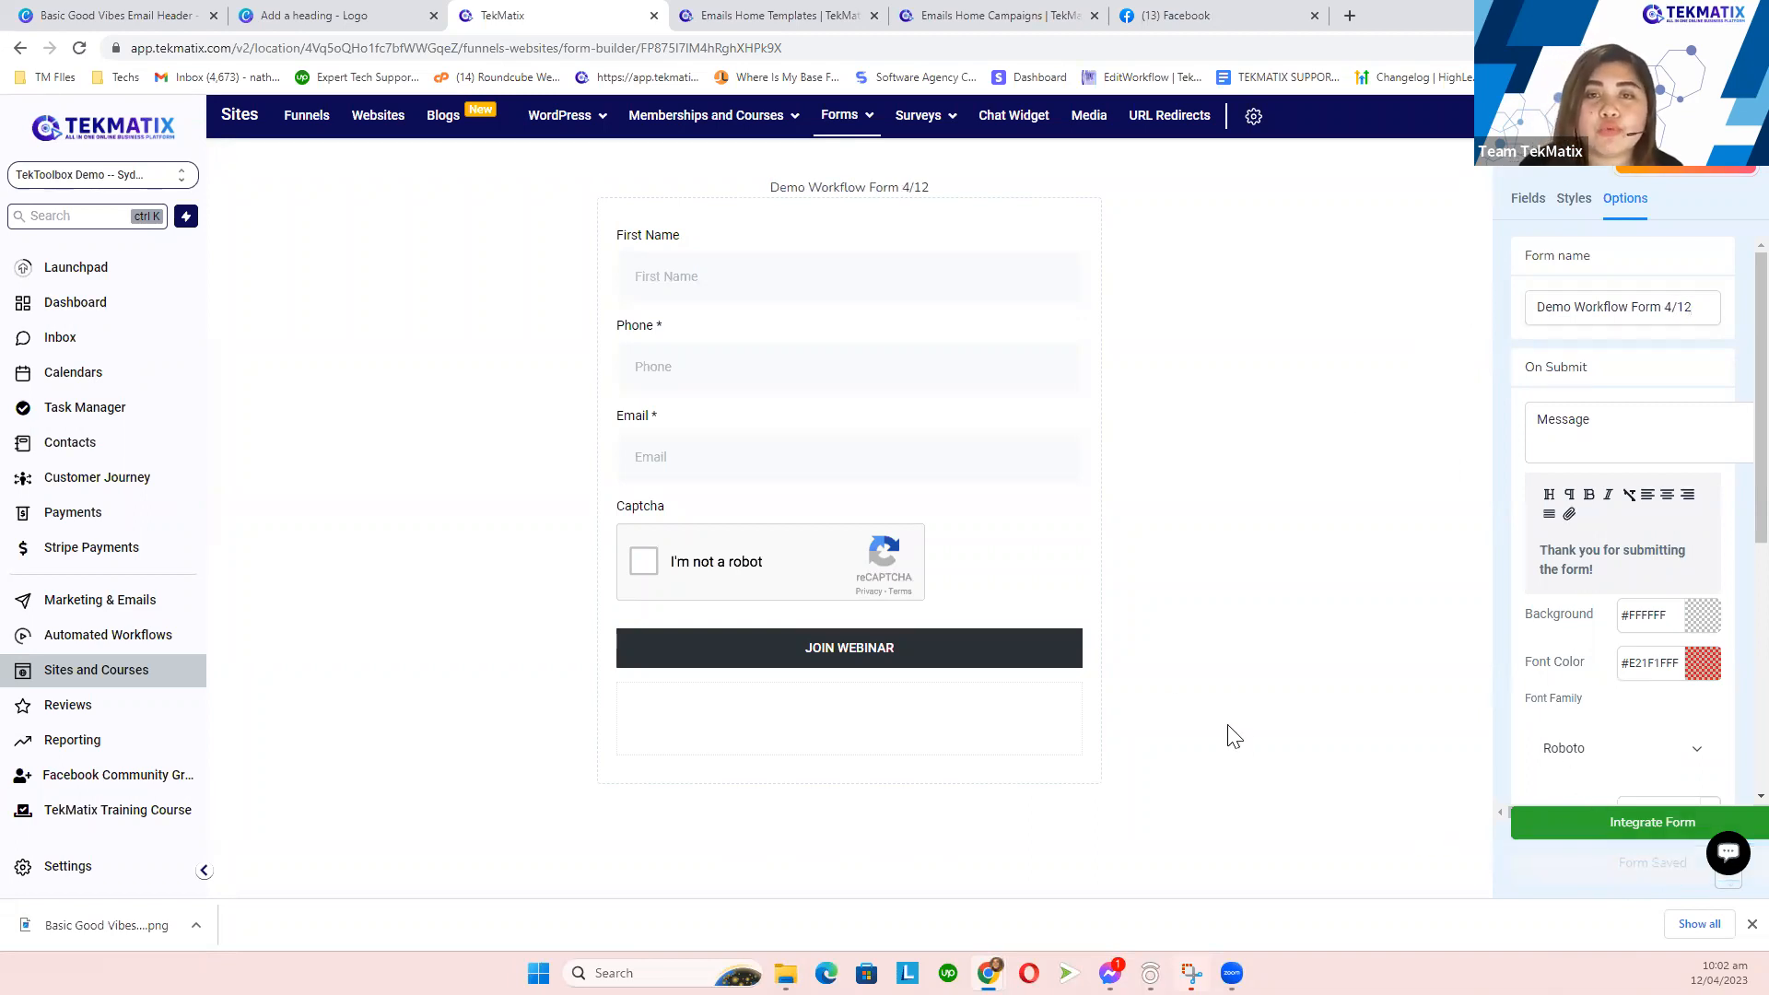
pyautogui.moveTo(758, 193); pyautogui.dragTo(970, 196)
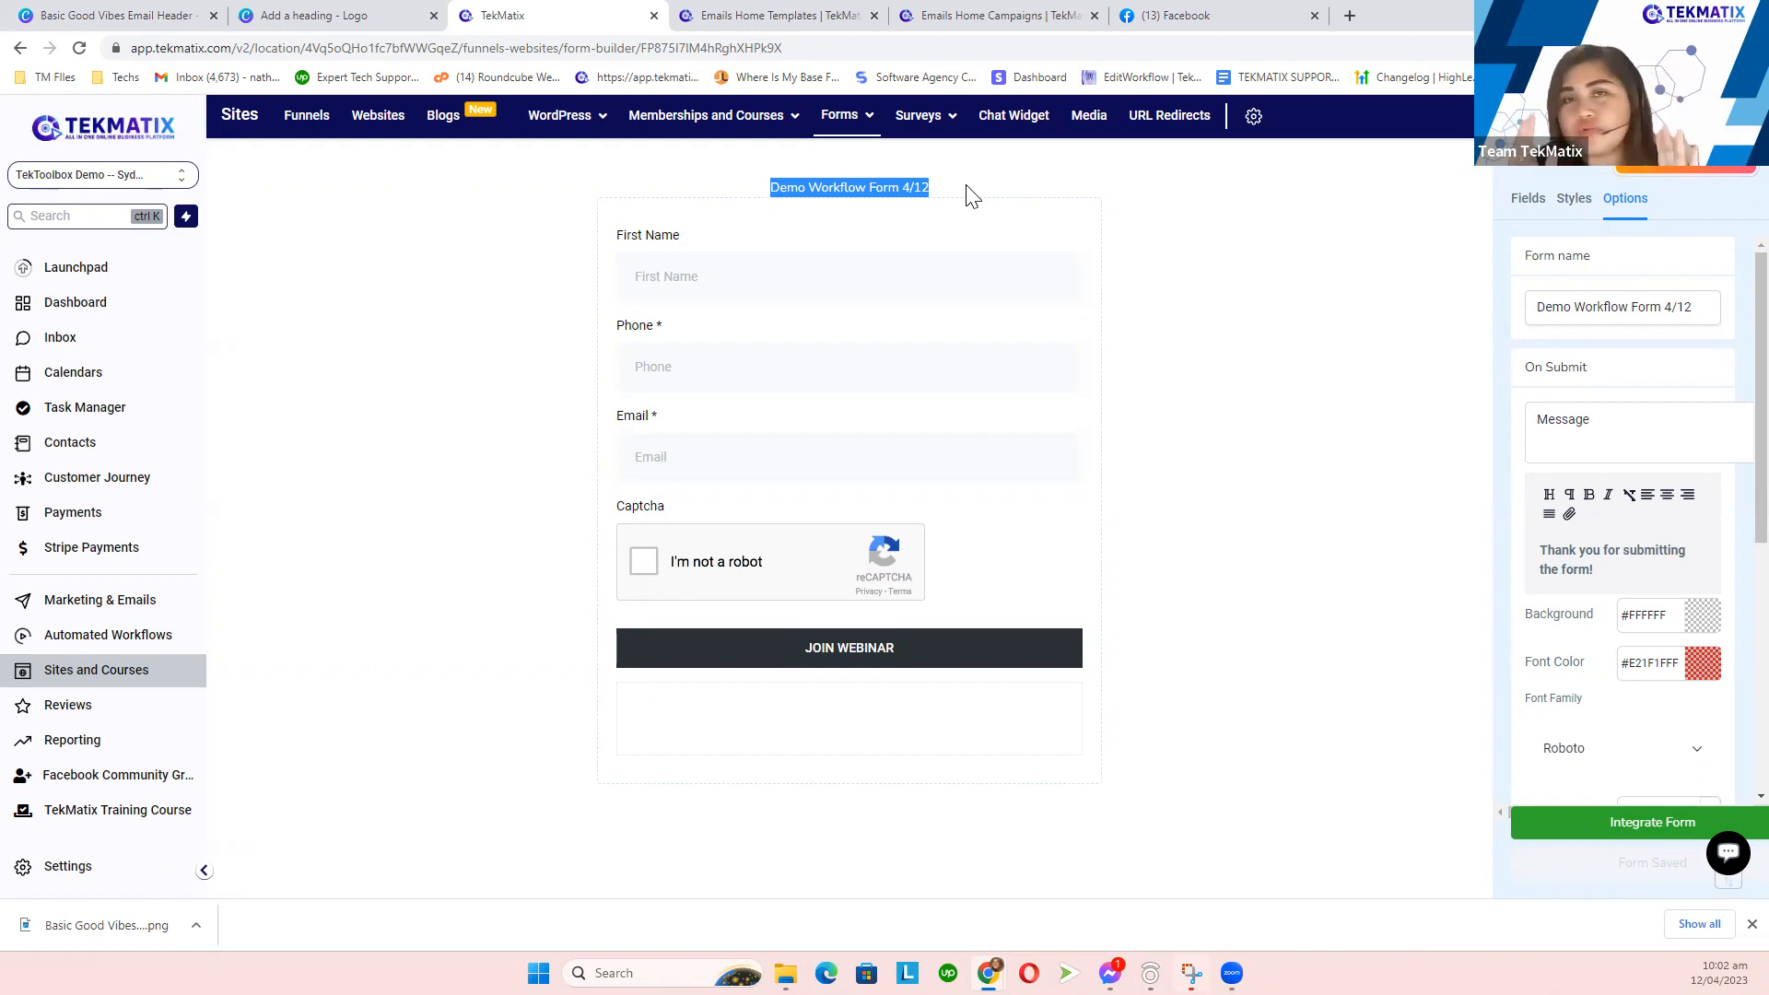
pyautogui.moveTo(969, 209); pyautogui.dragTo(721, 194)
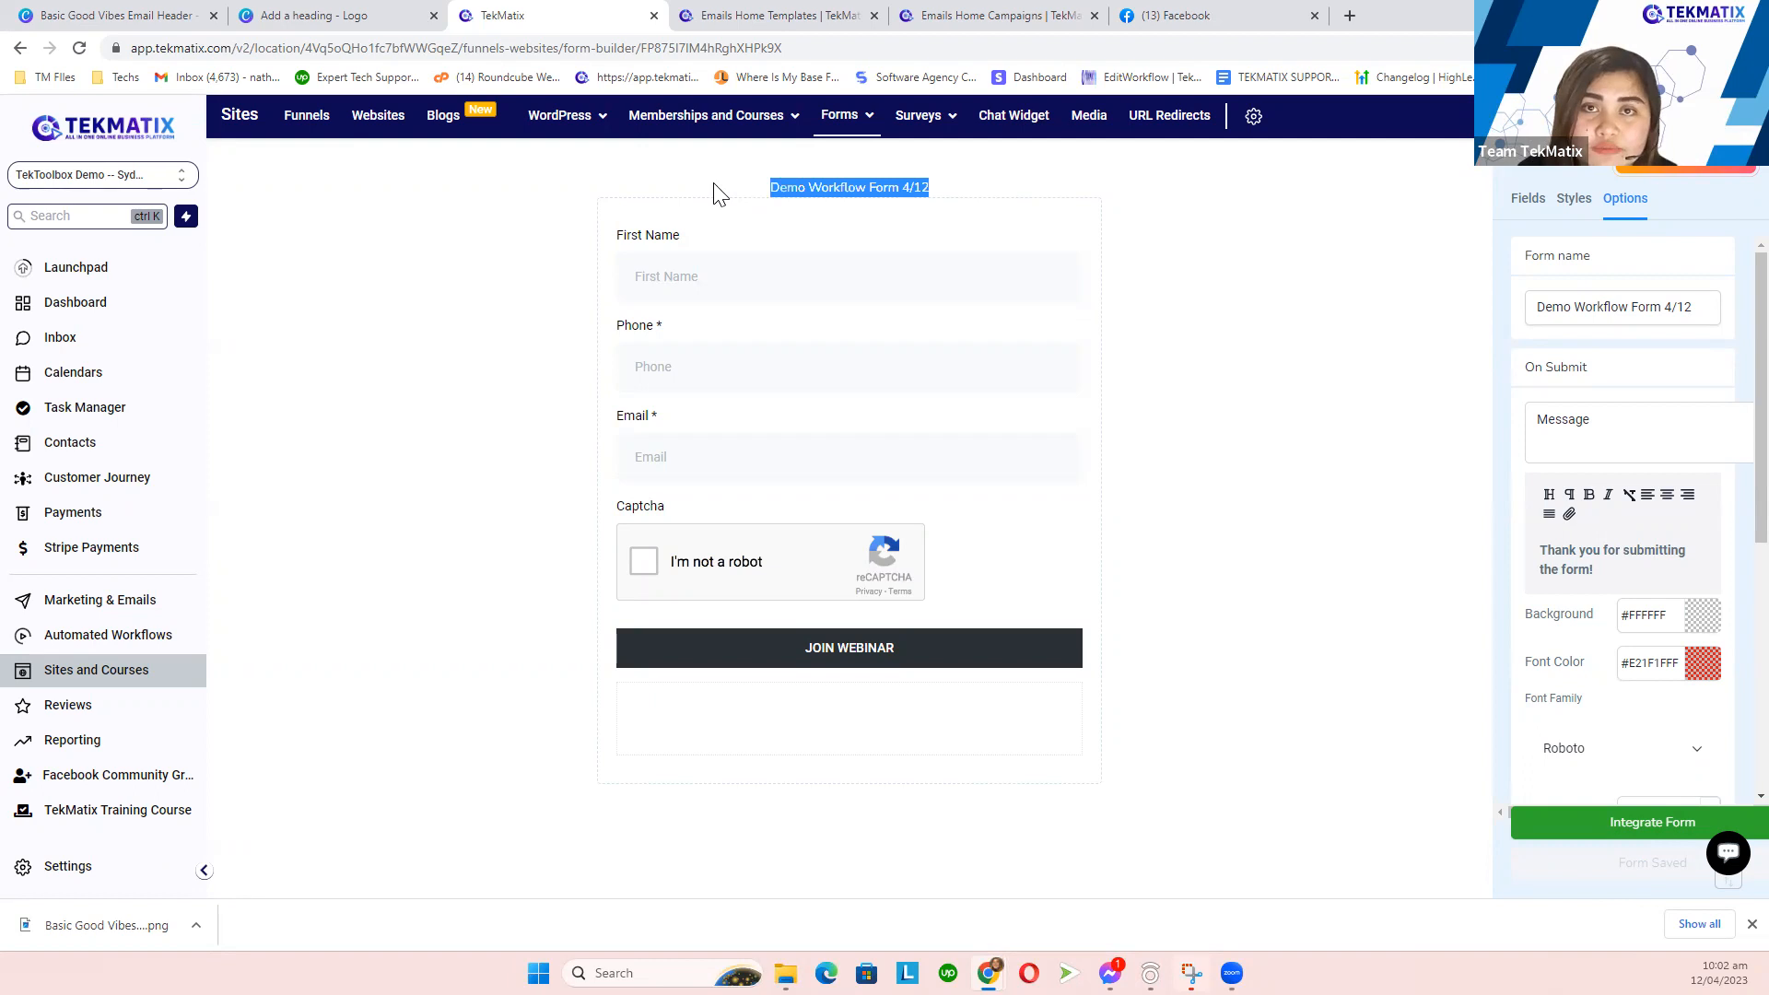
# - Copy the form link from Integrate Form and load it in a new browser tab
pyautogui.click(1256, 335)
pyautogui.click(1596, 835)
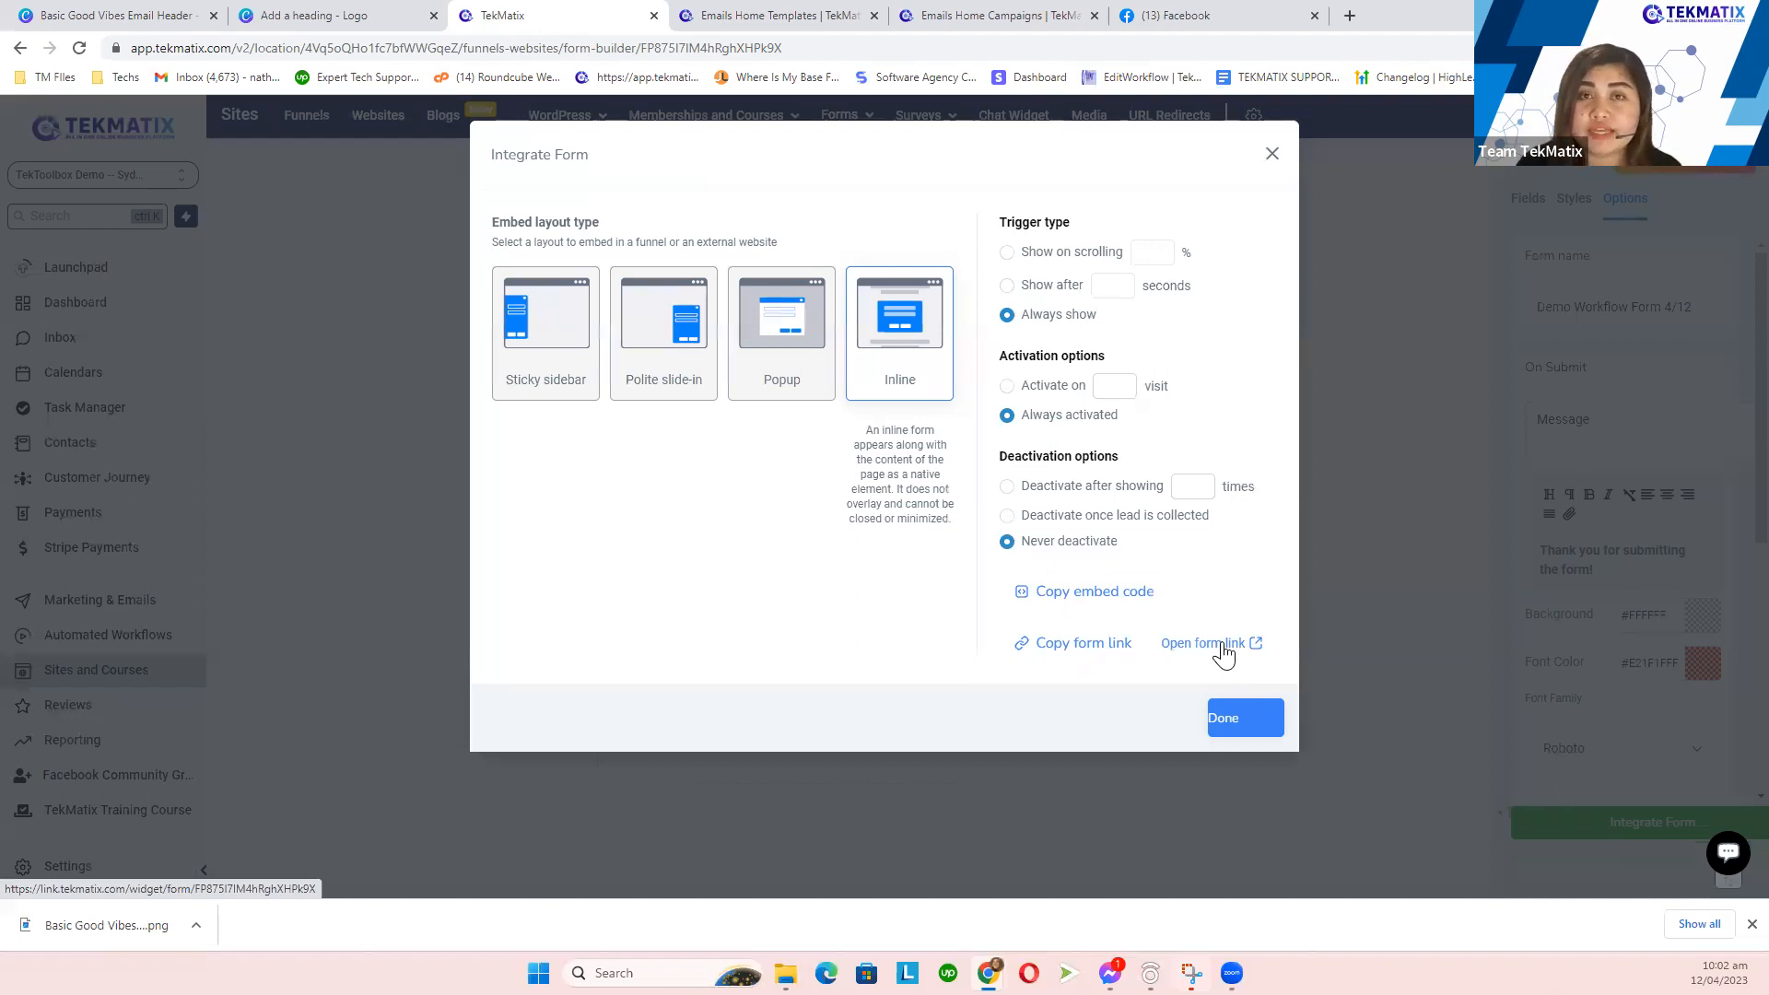
pyautogui.click(1086, 644)
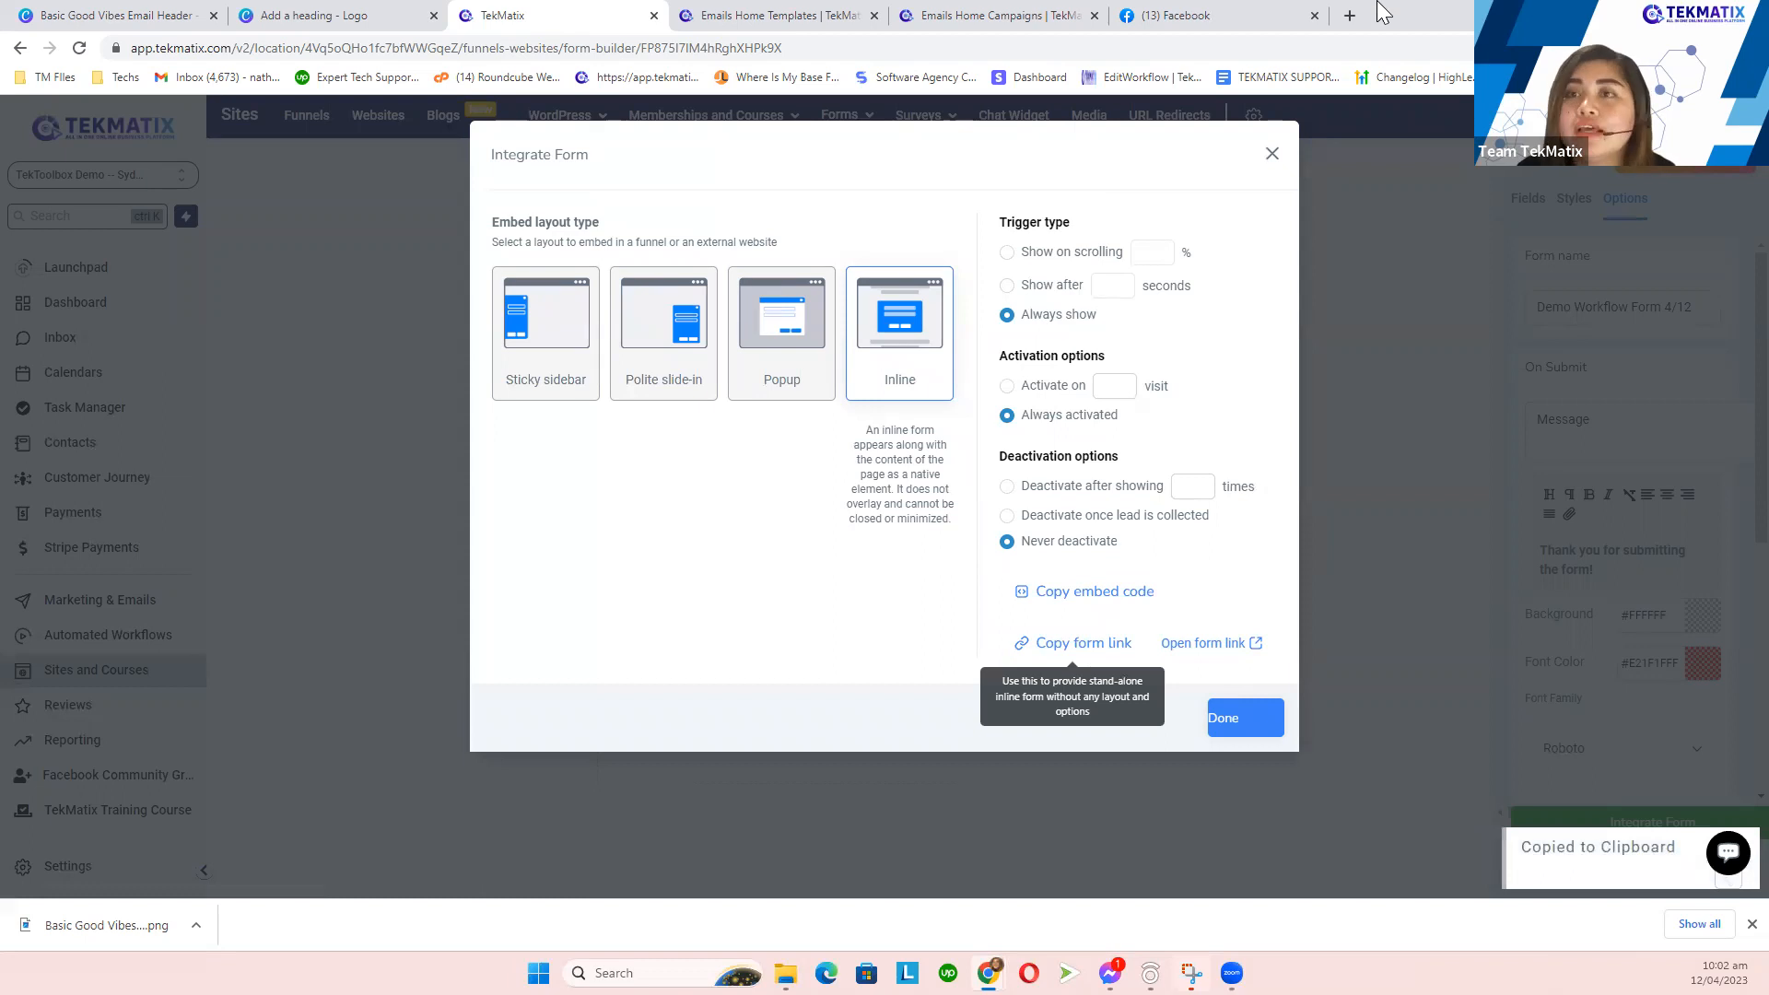
pyautogui.click(1350, 14)
pyautogui.hotkey('ctrl', 'v')
pyautogui.press('Return')
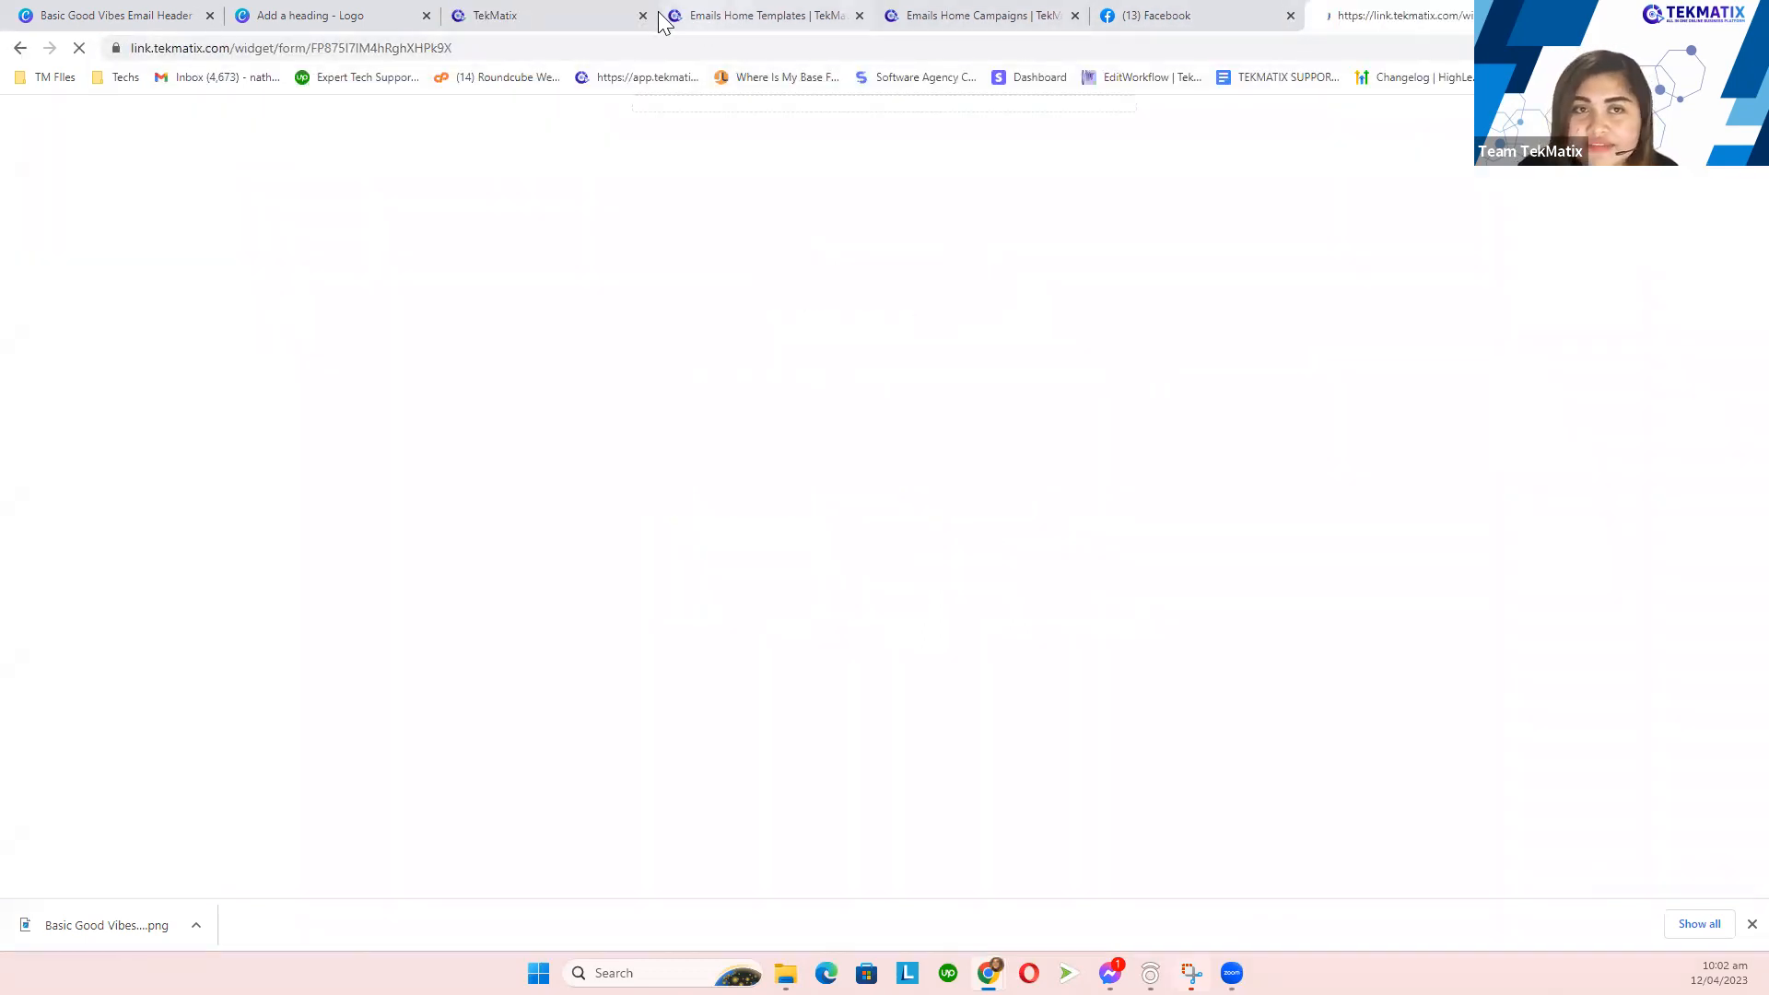
# - Open the live form via Open form link, then close the extra preview tab
pyautogui.click(767, 5)
pyautogui.click(551, 5)
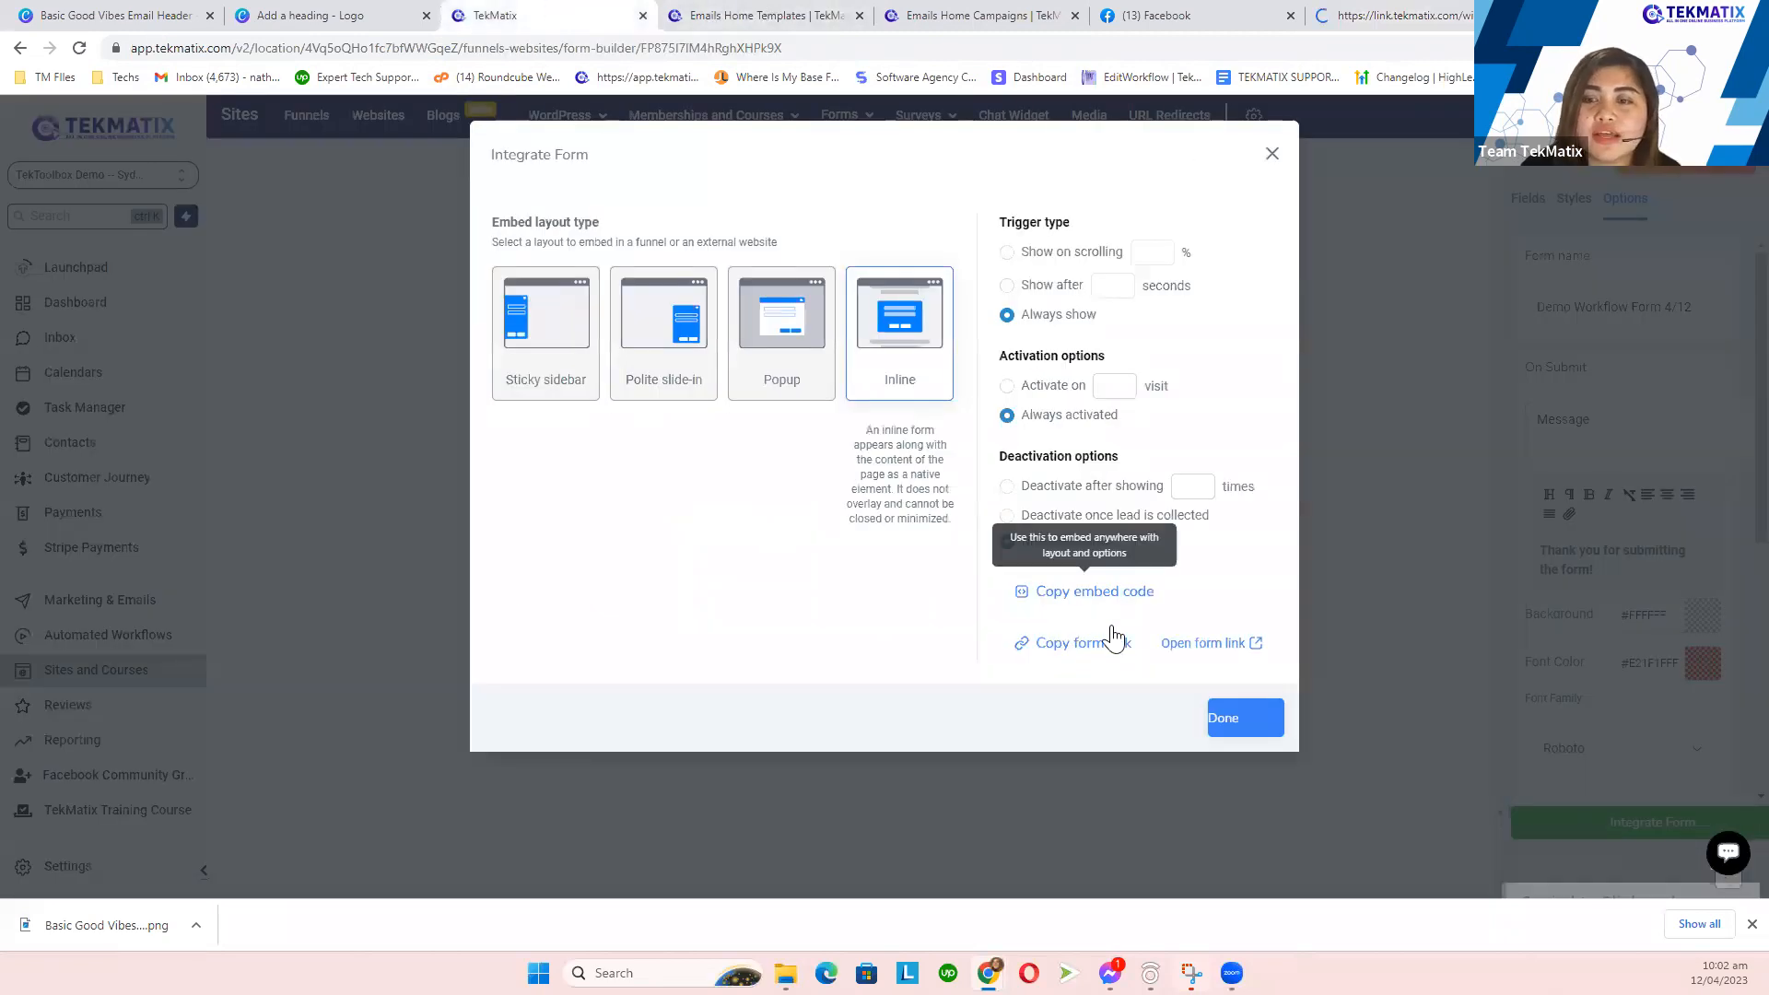
pyautogui.click(1233, 651)
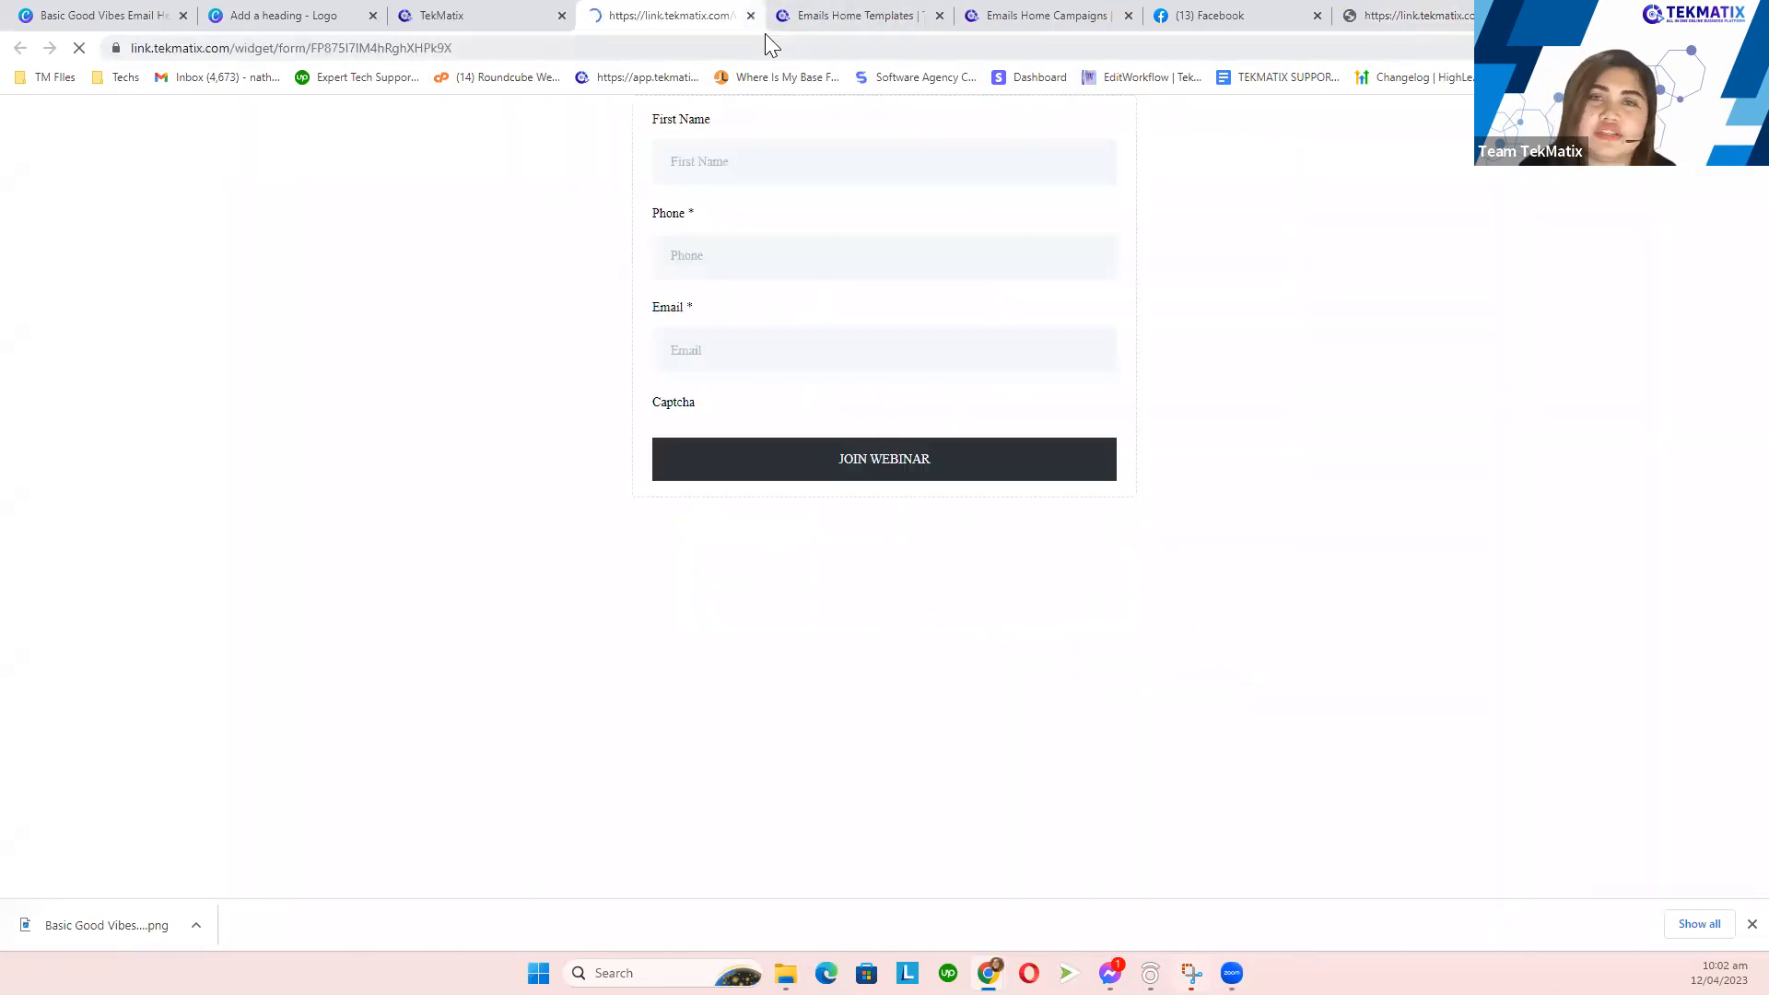
pyautogui.click(751, 15)
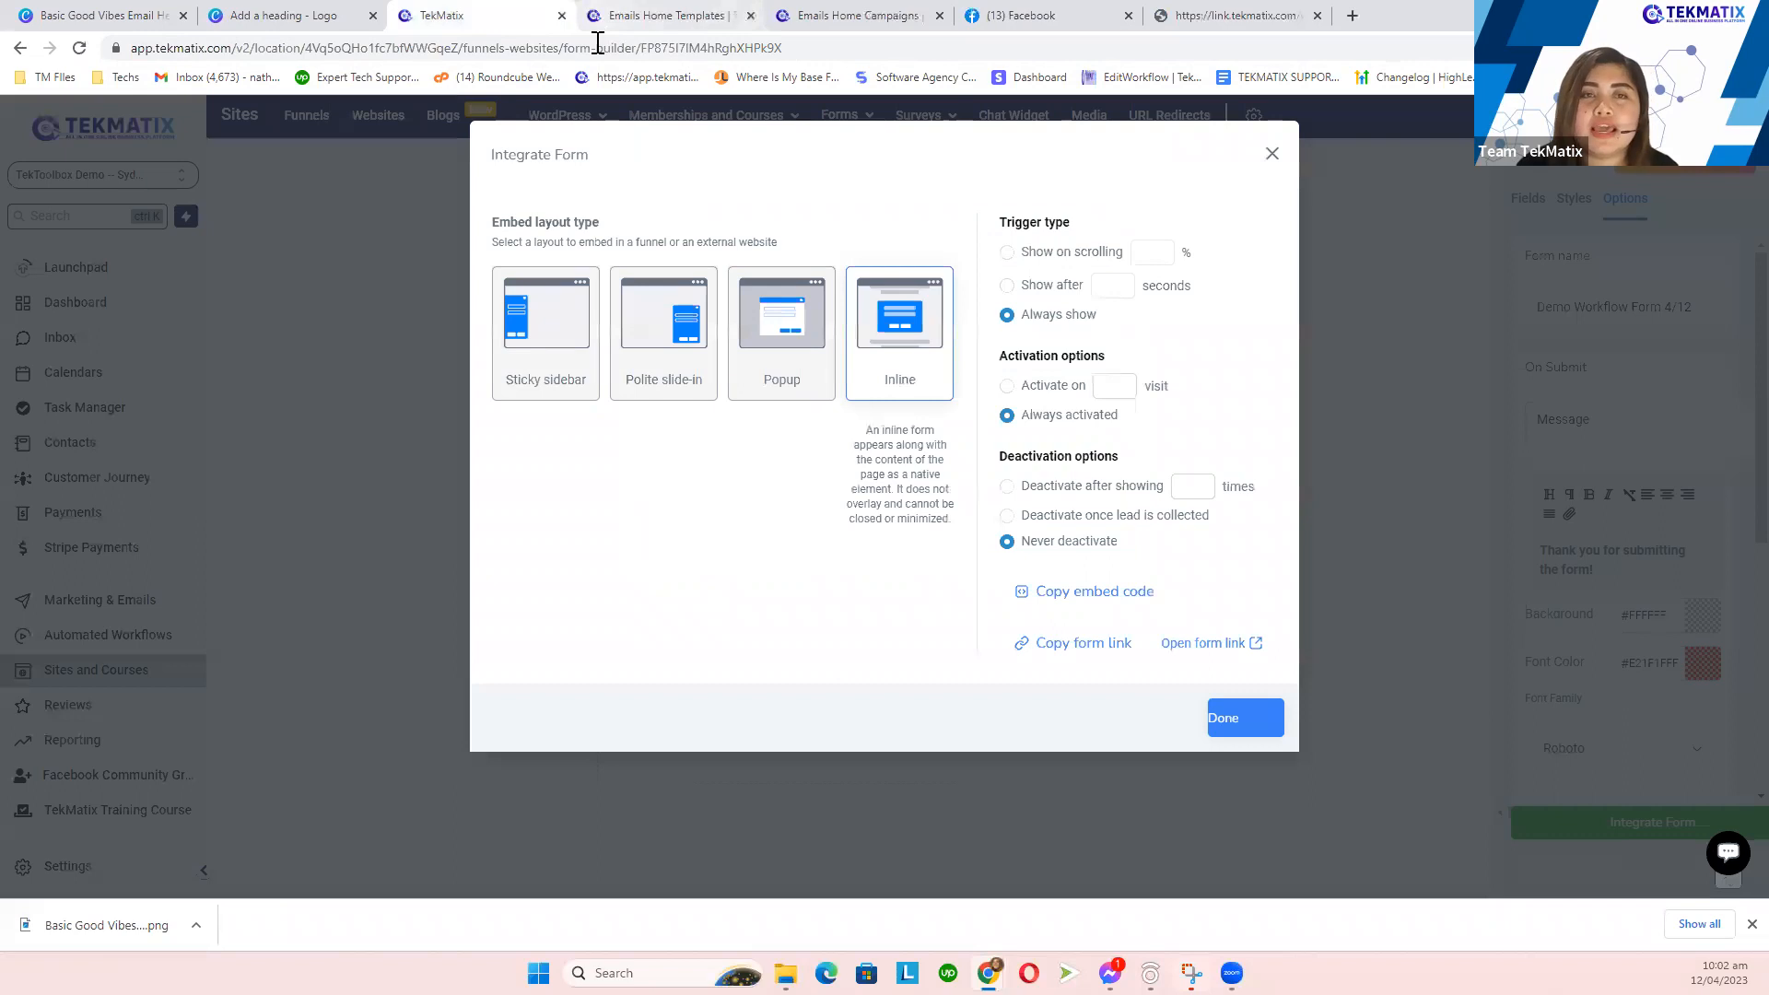
# - Fill in First Name, Phone and Email on the live form and submit it
pyautogui.click(1240, 13)
pyautogui.click(730, 162)
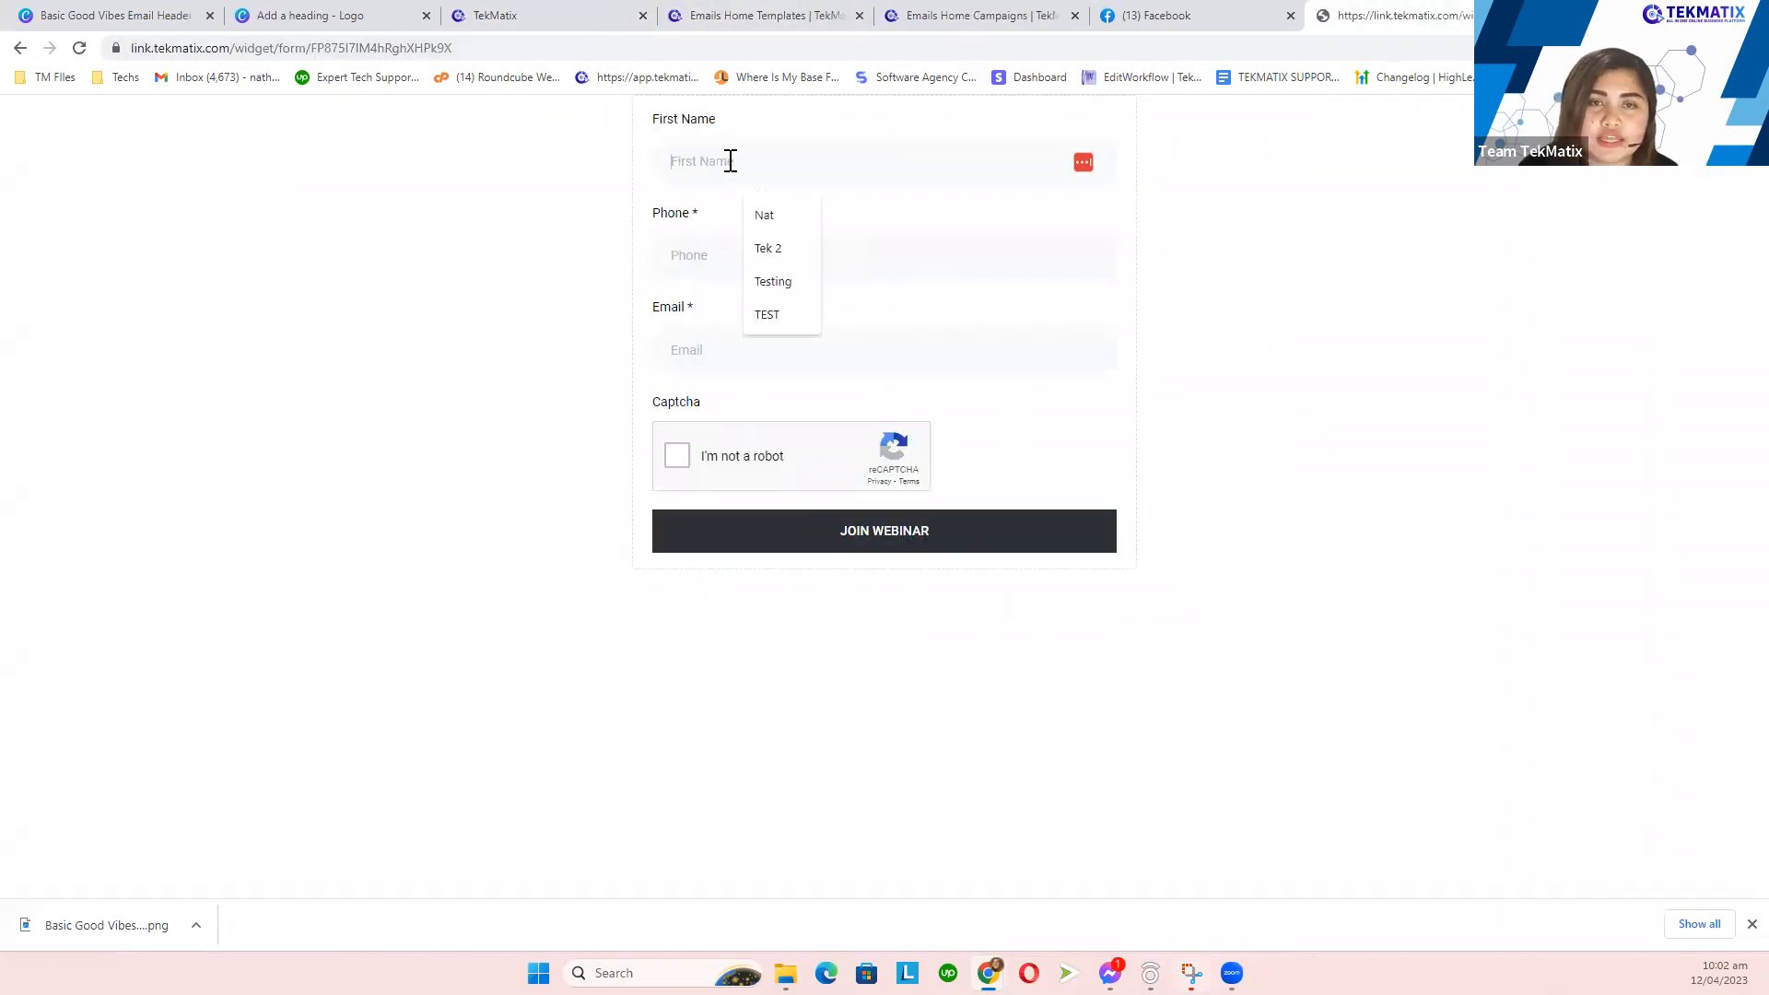
pyautogui.click(770, 218)
pyautogui.click(701, 258)
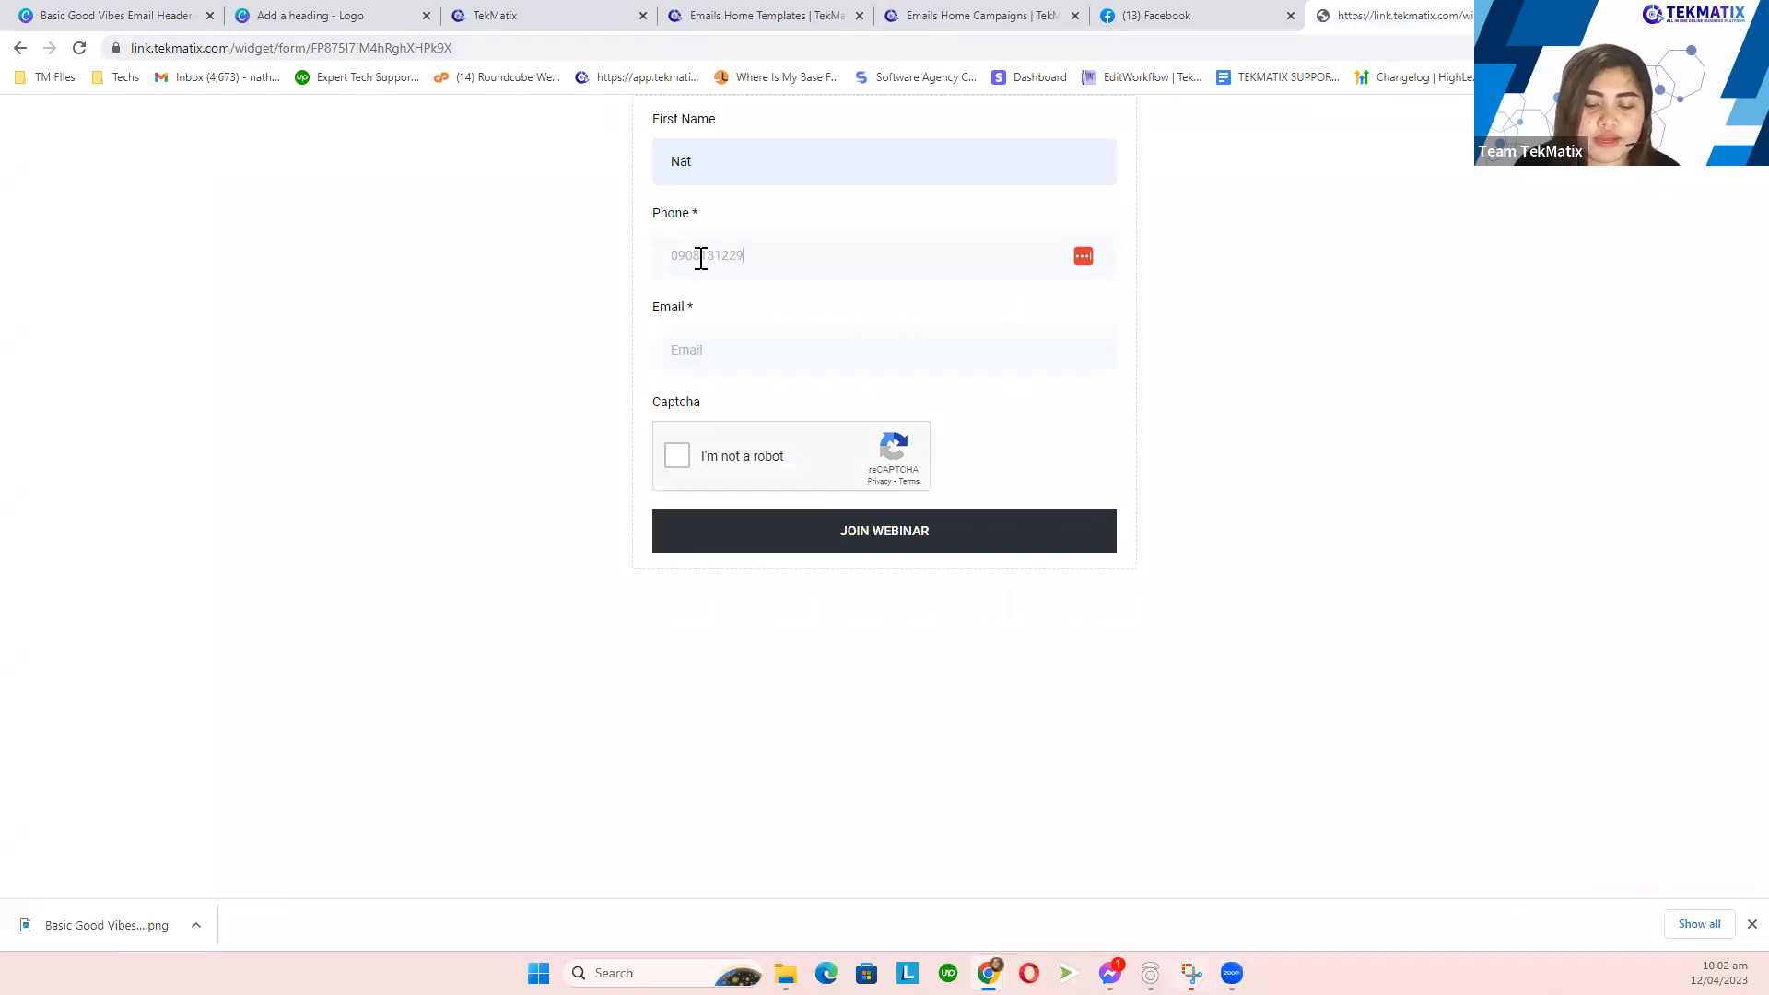
pyautogui.click(723, 351)
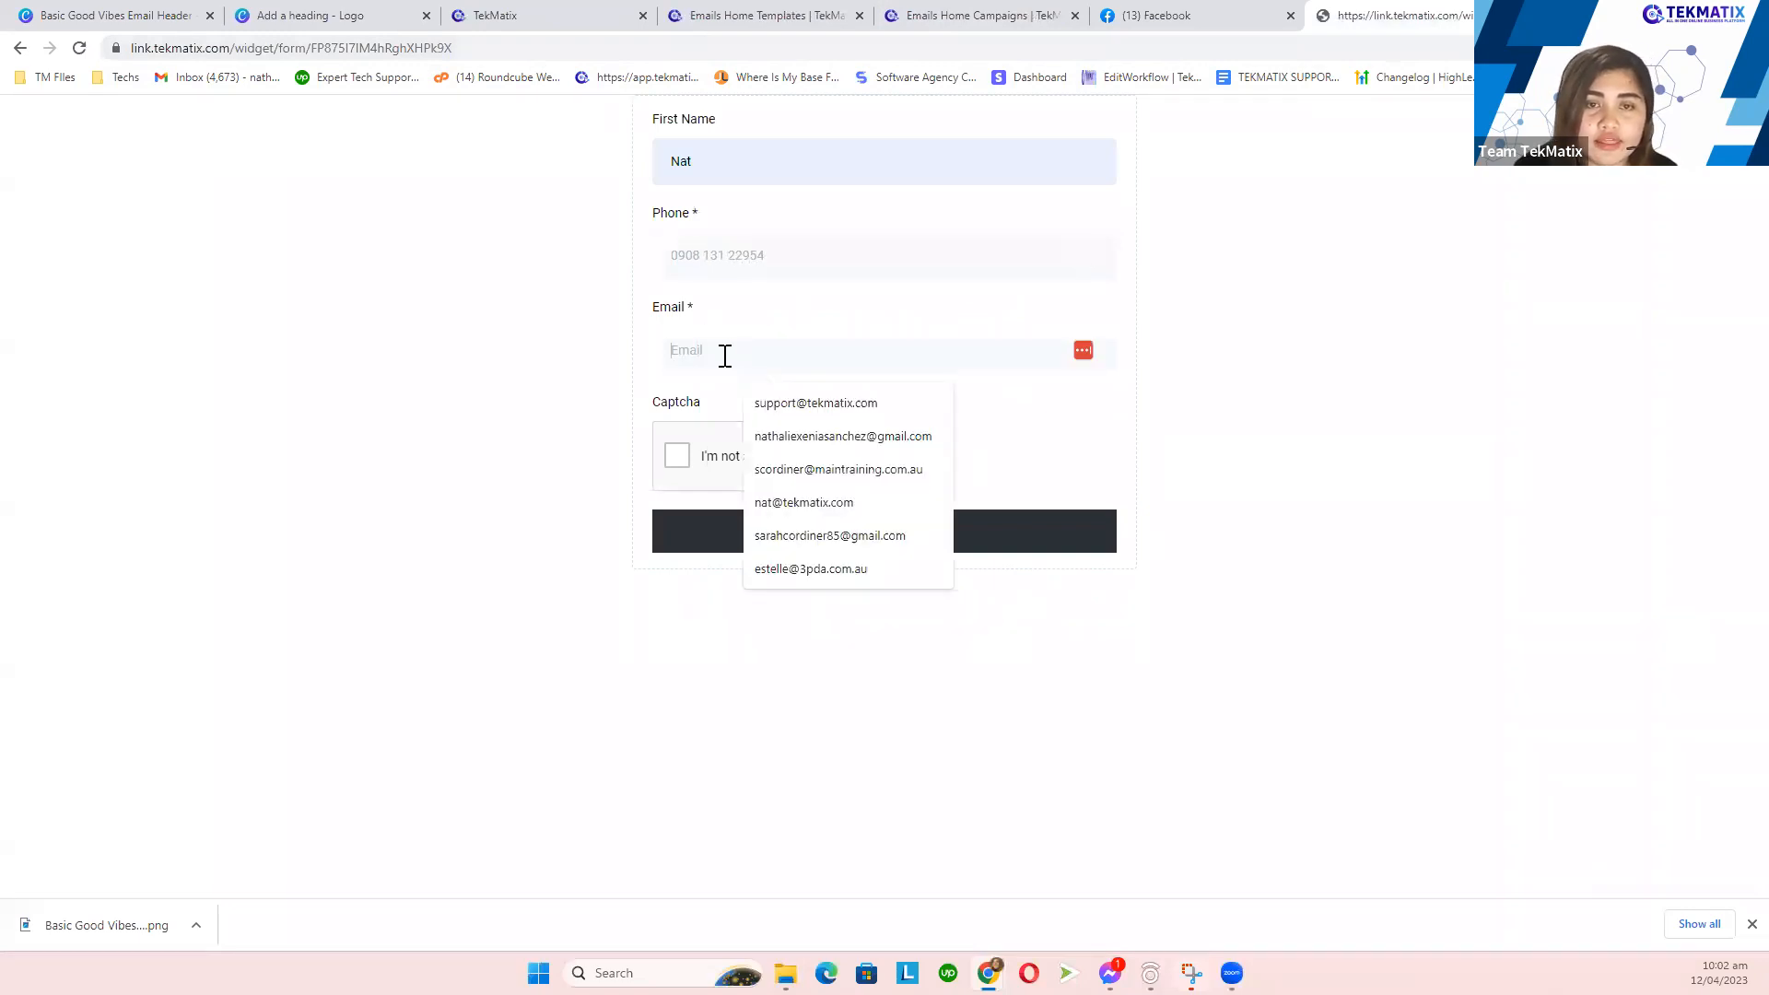
pyautogui.click(857, 502)
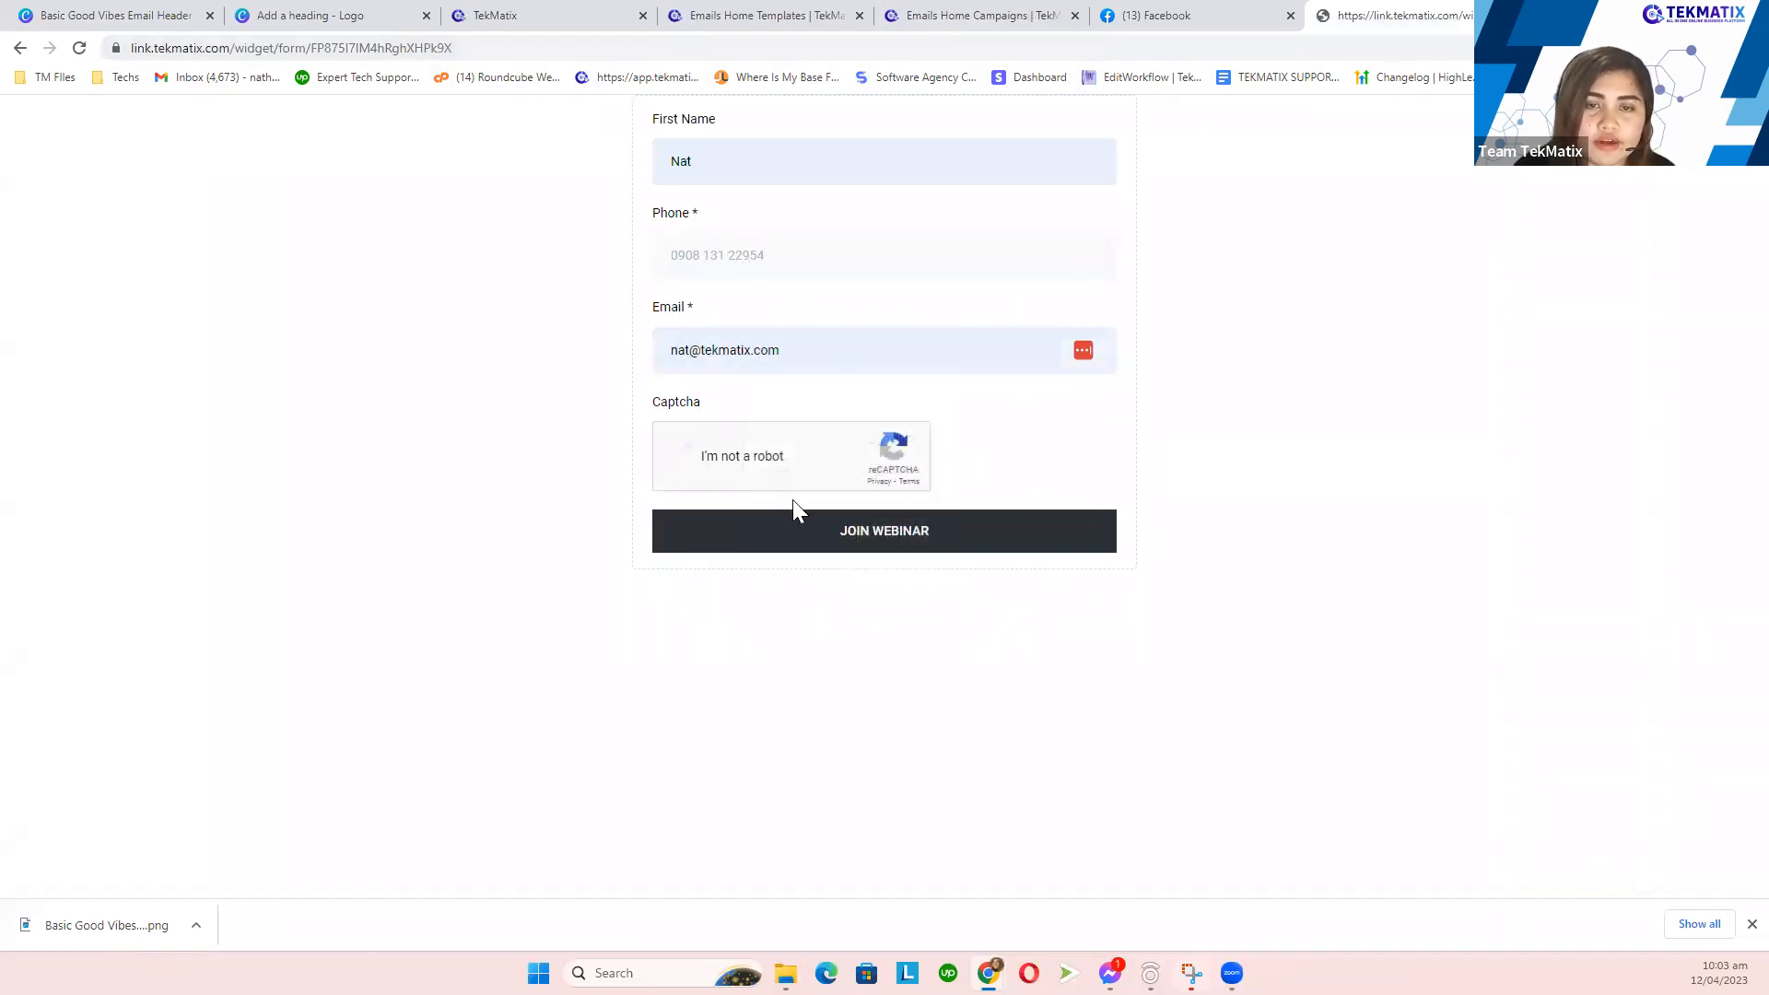
pyautogui.click(829, 549)
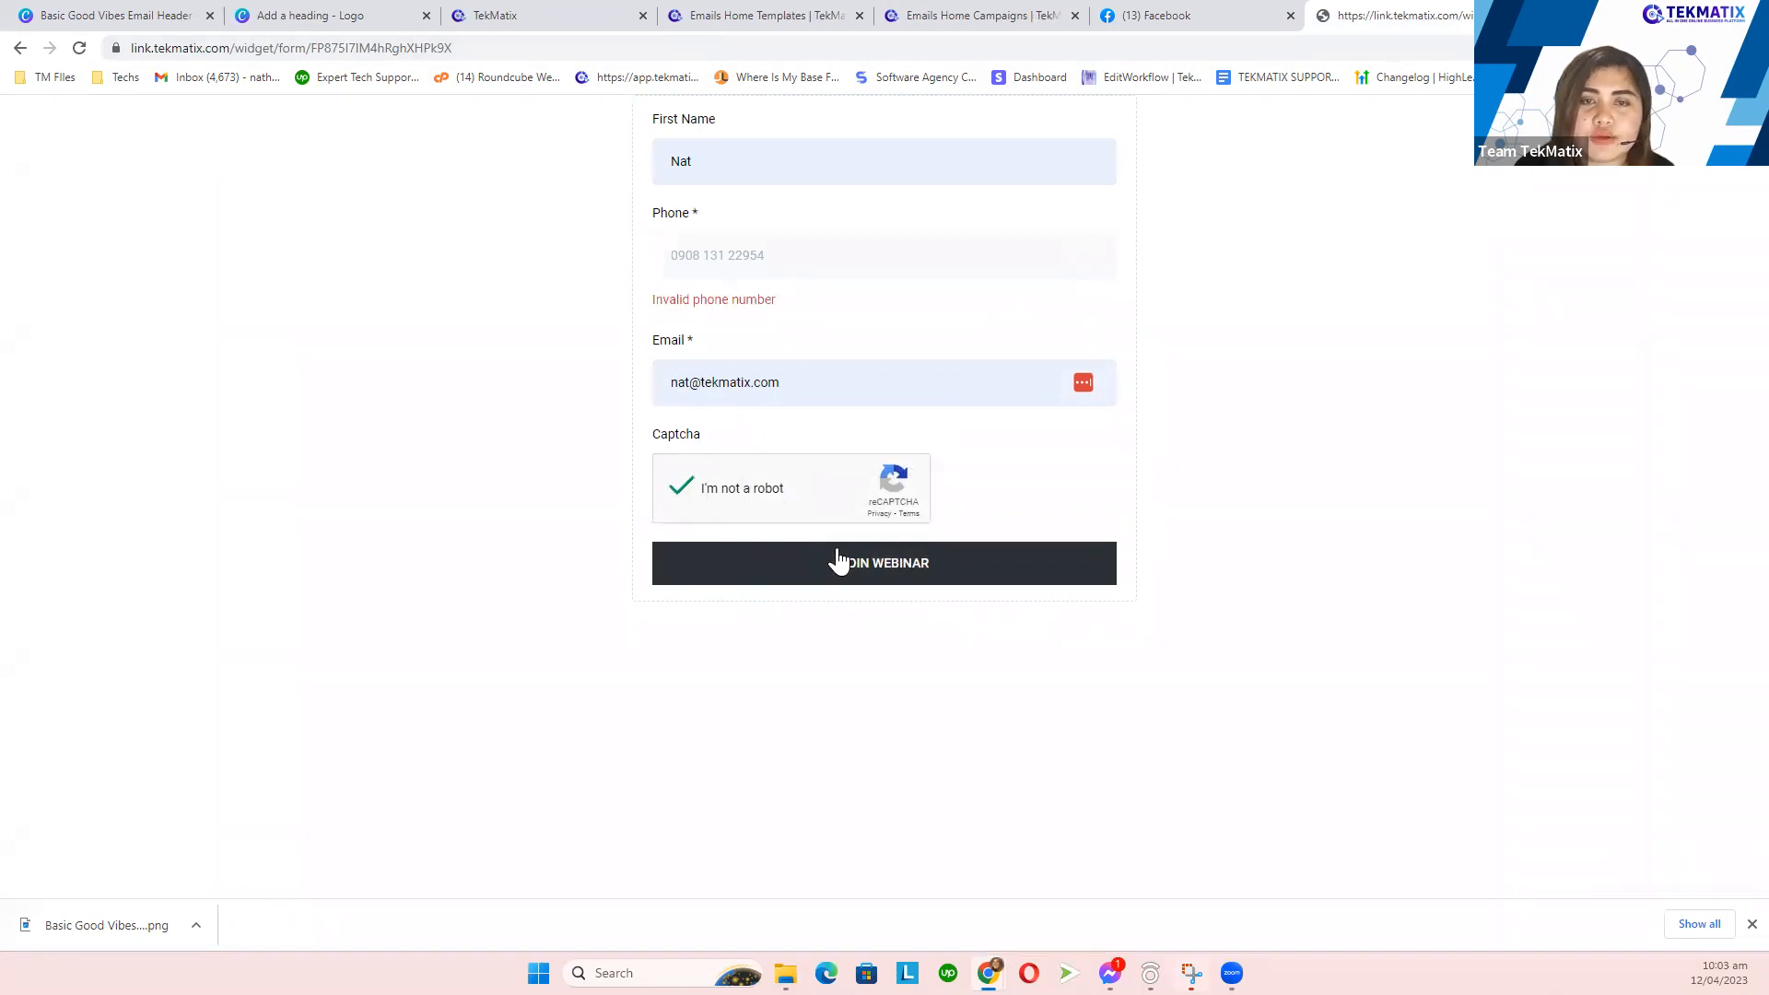
# - Correct the phone, resubmit, and confirm the 'Thank you for submitting the form!' message
pyautogui.click(805, 260)
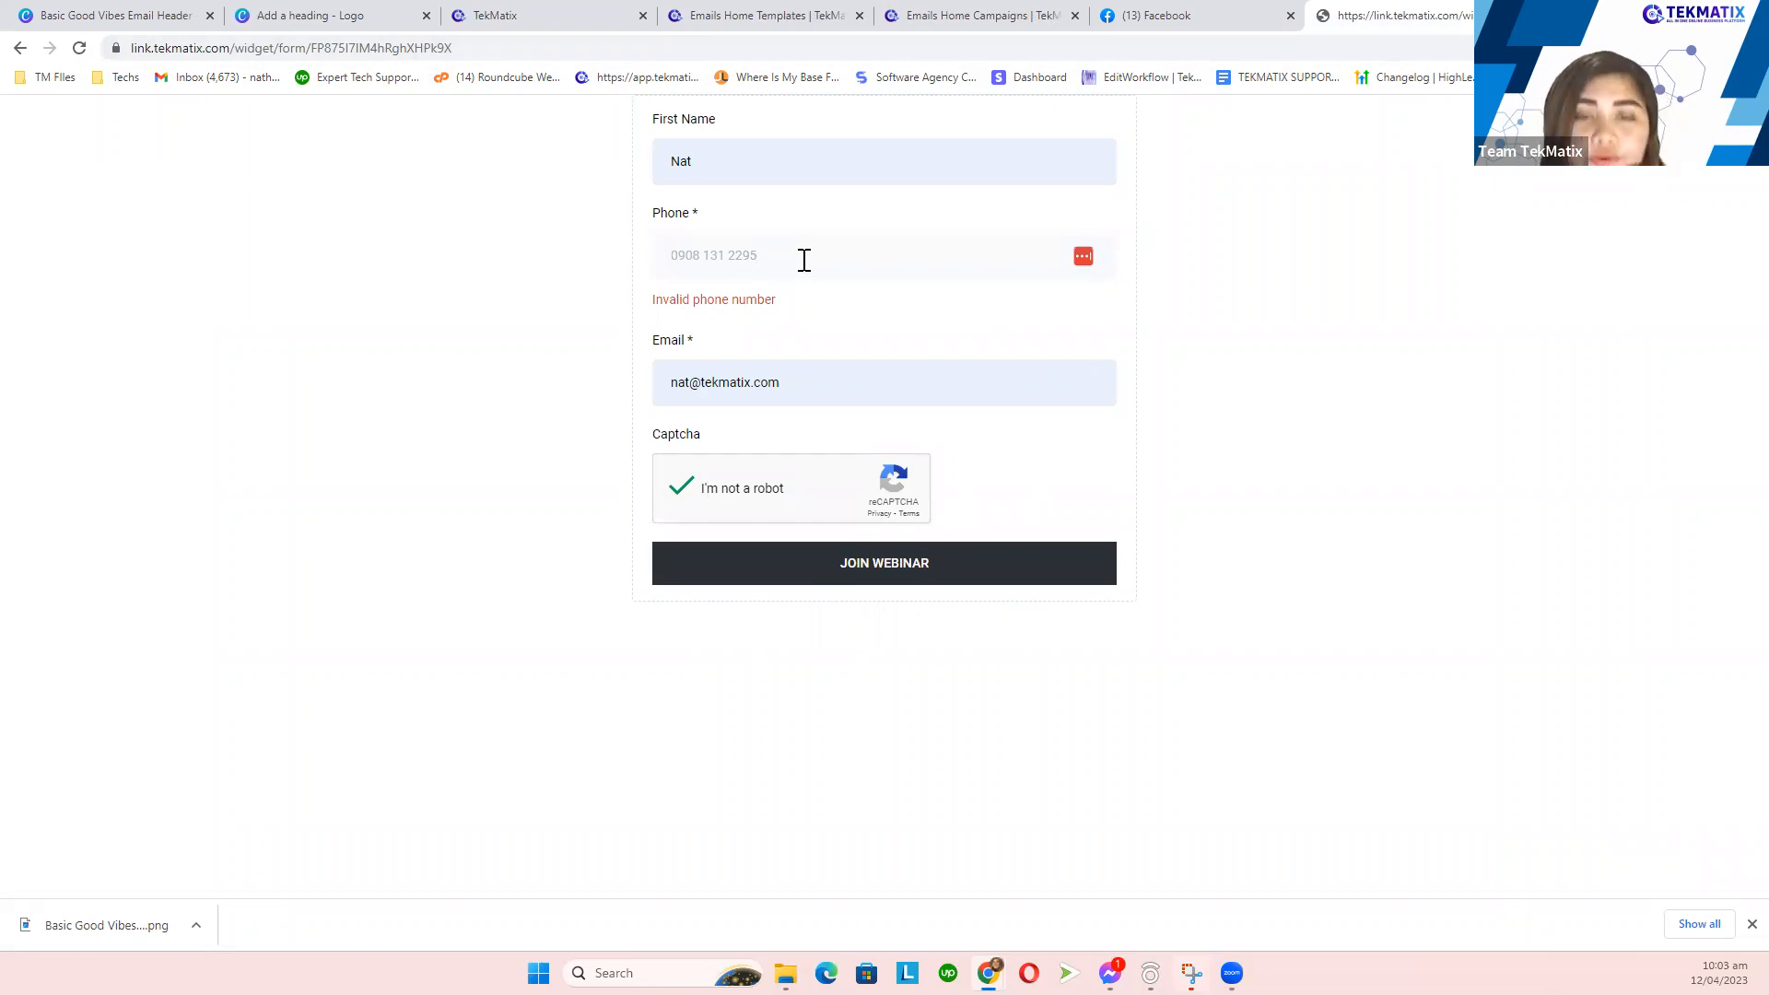
pyautogui.click(928, 557)
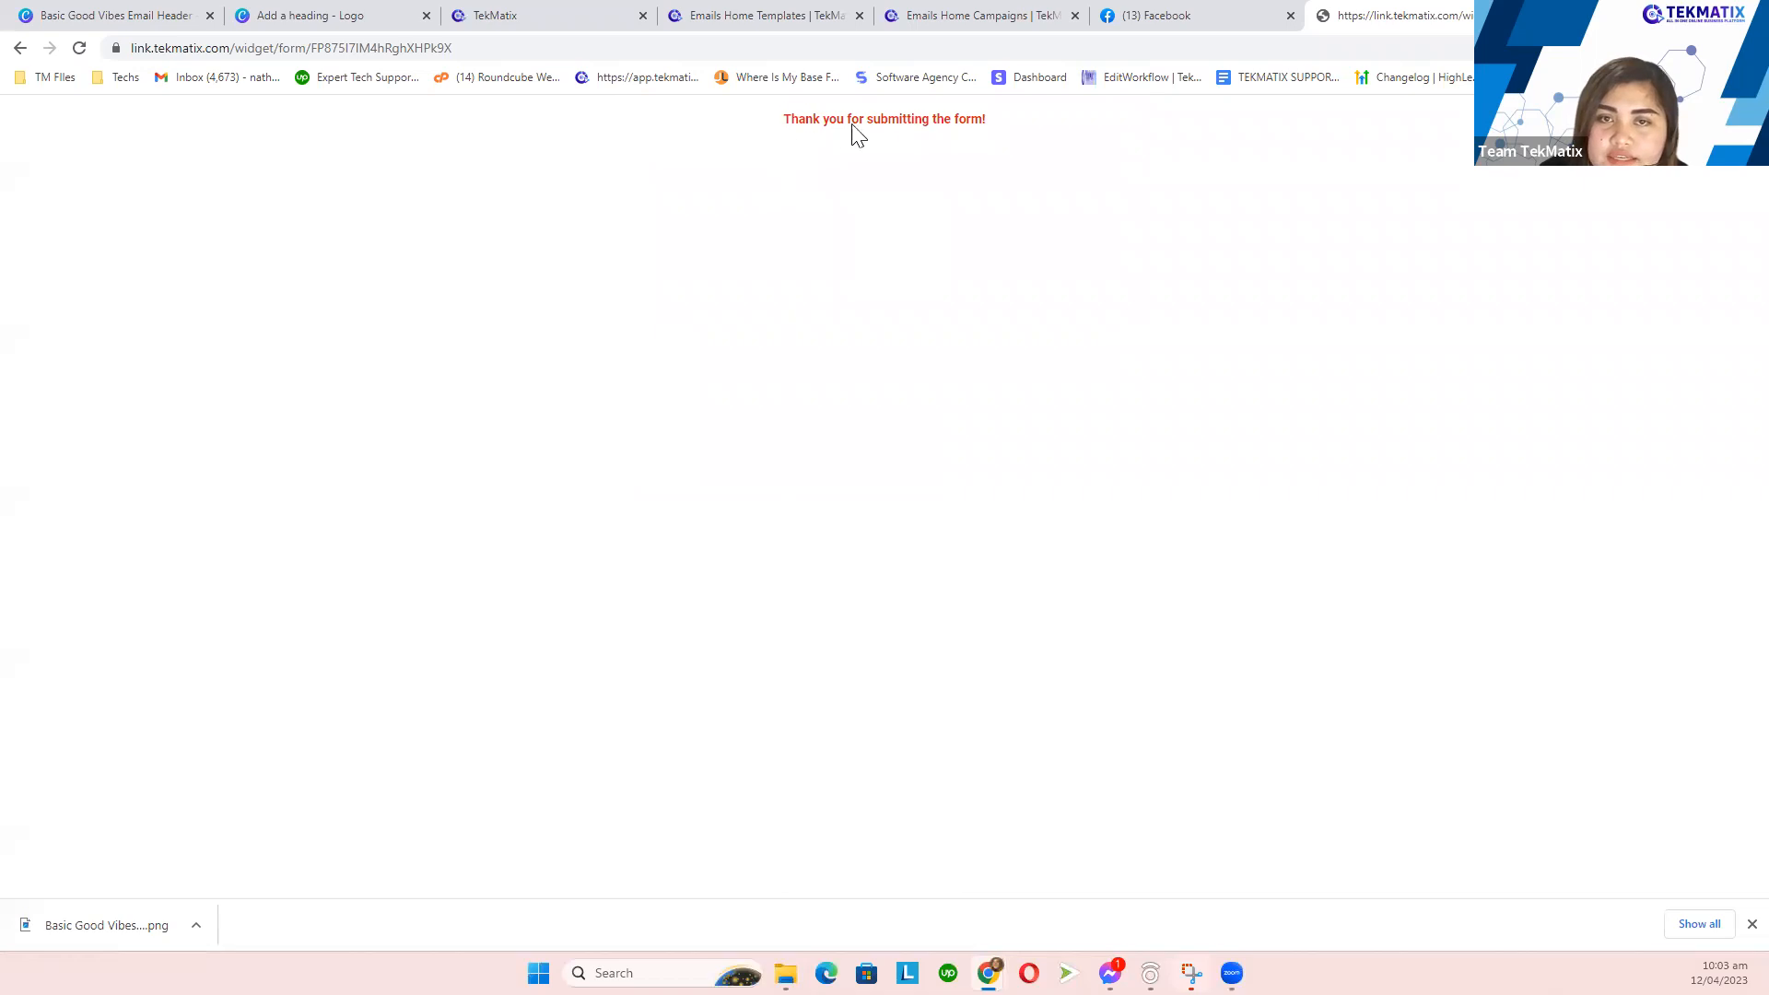
pyautogui.moveTo(784, 120); pyautogui.dragTo(1021, 127)
pyautogui.click(992, 227)
pyautogui.moveTo(755, 123); pyautogui.dragTo(1000, 125)
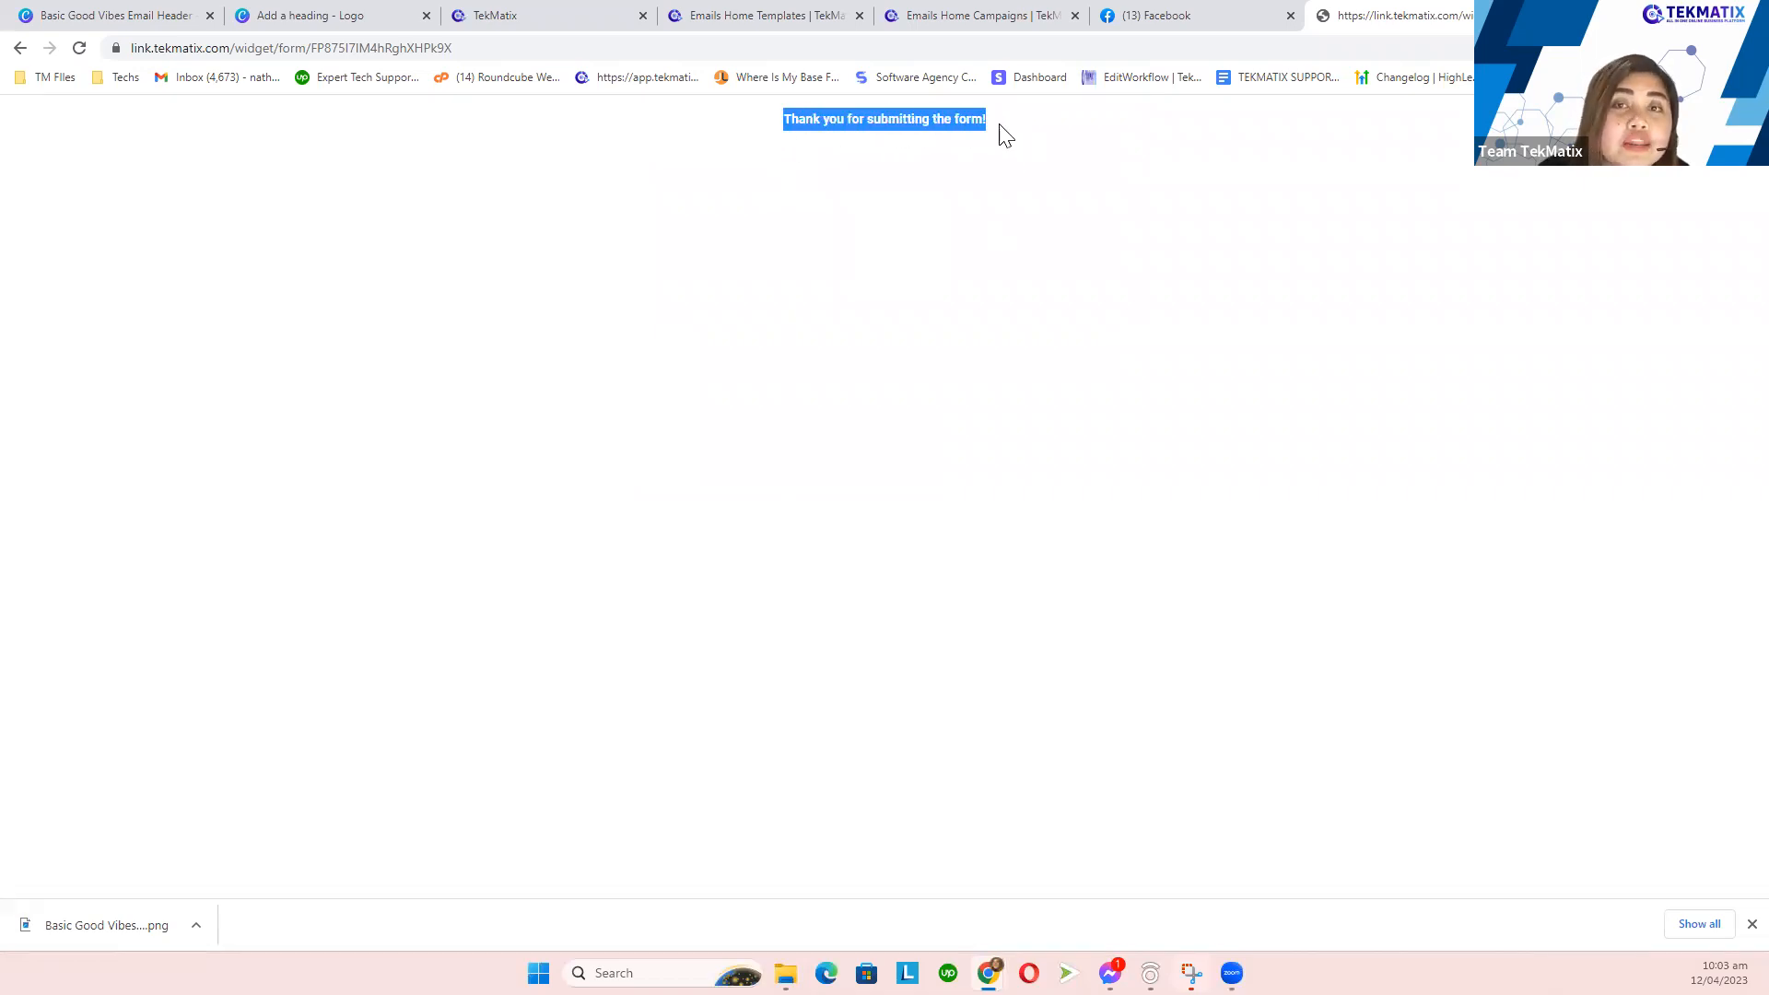
pyautogui.click(1042, 275)
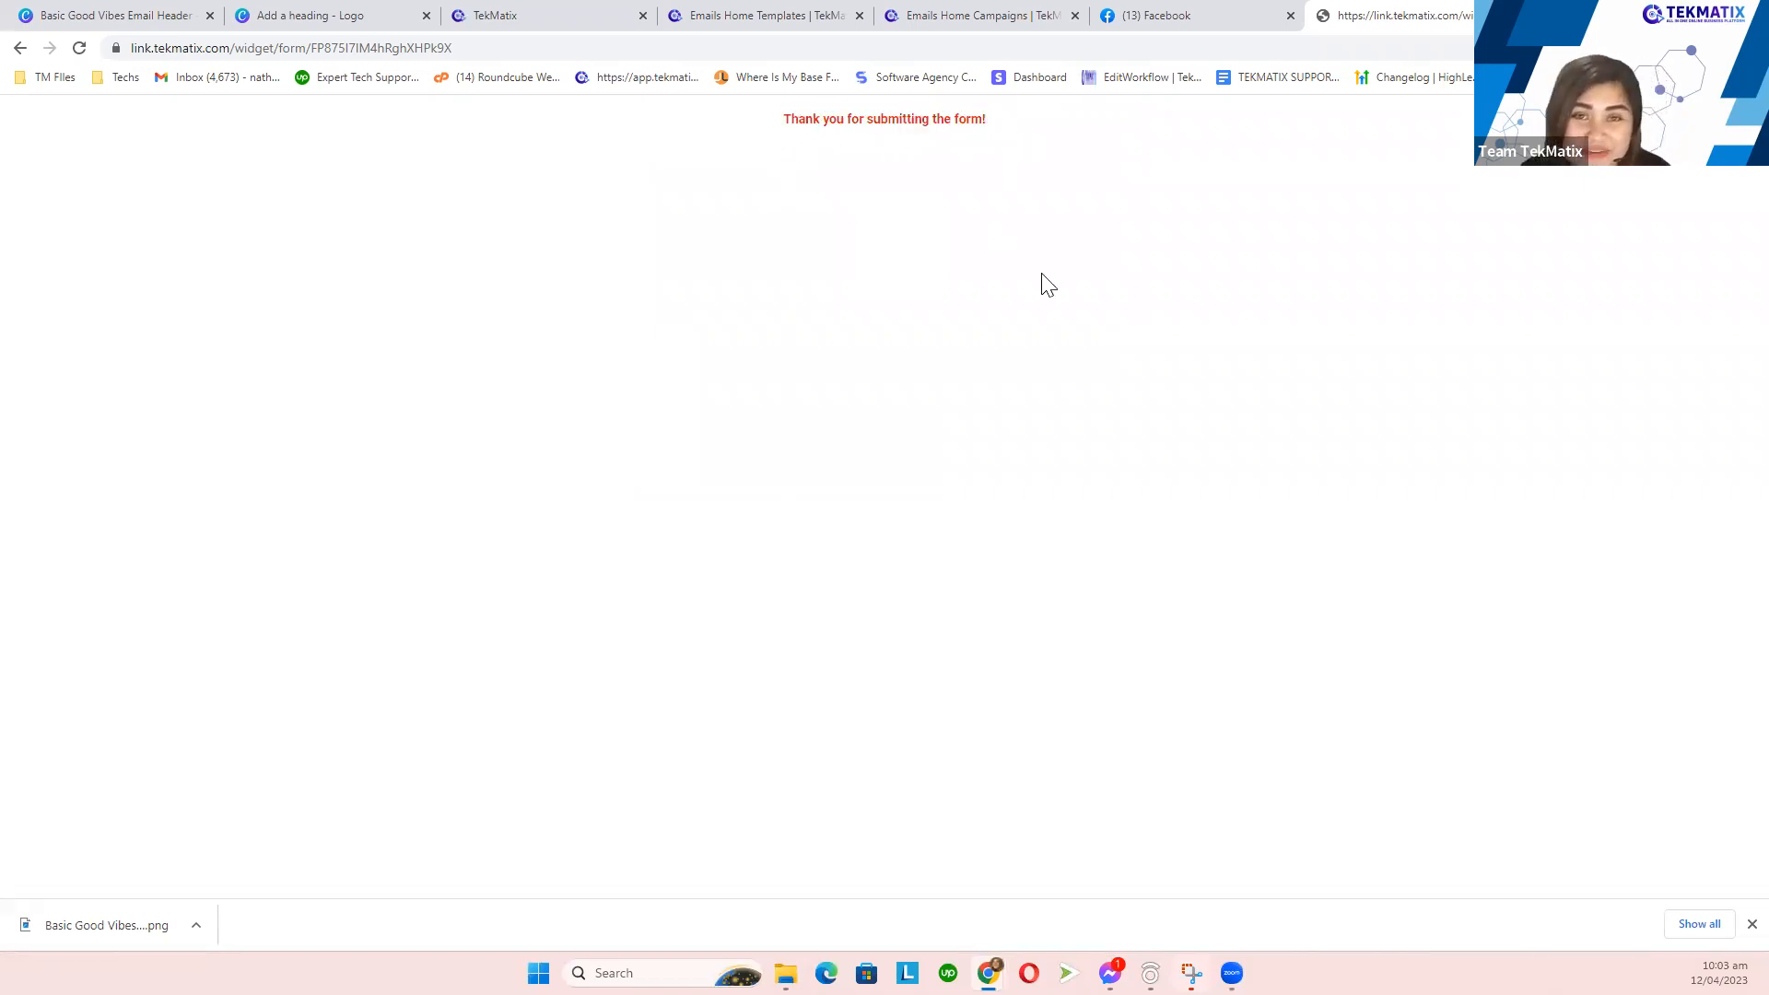
pyautogui.click(583, 13)
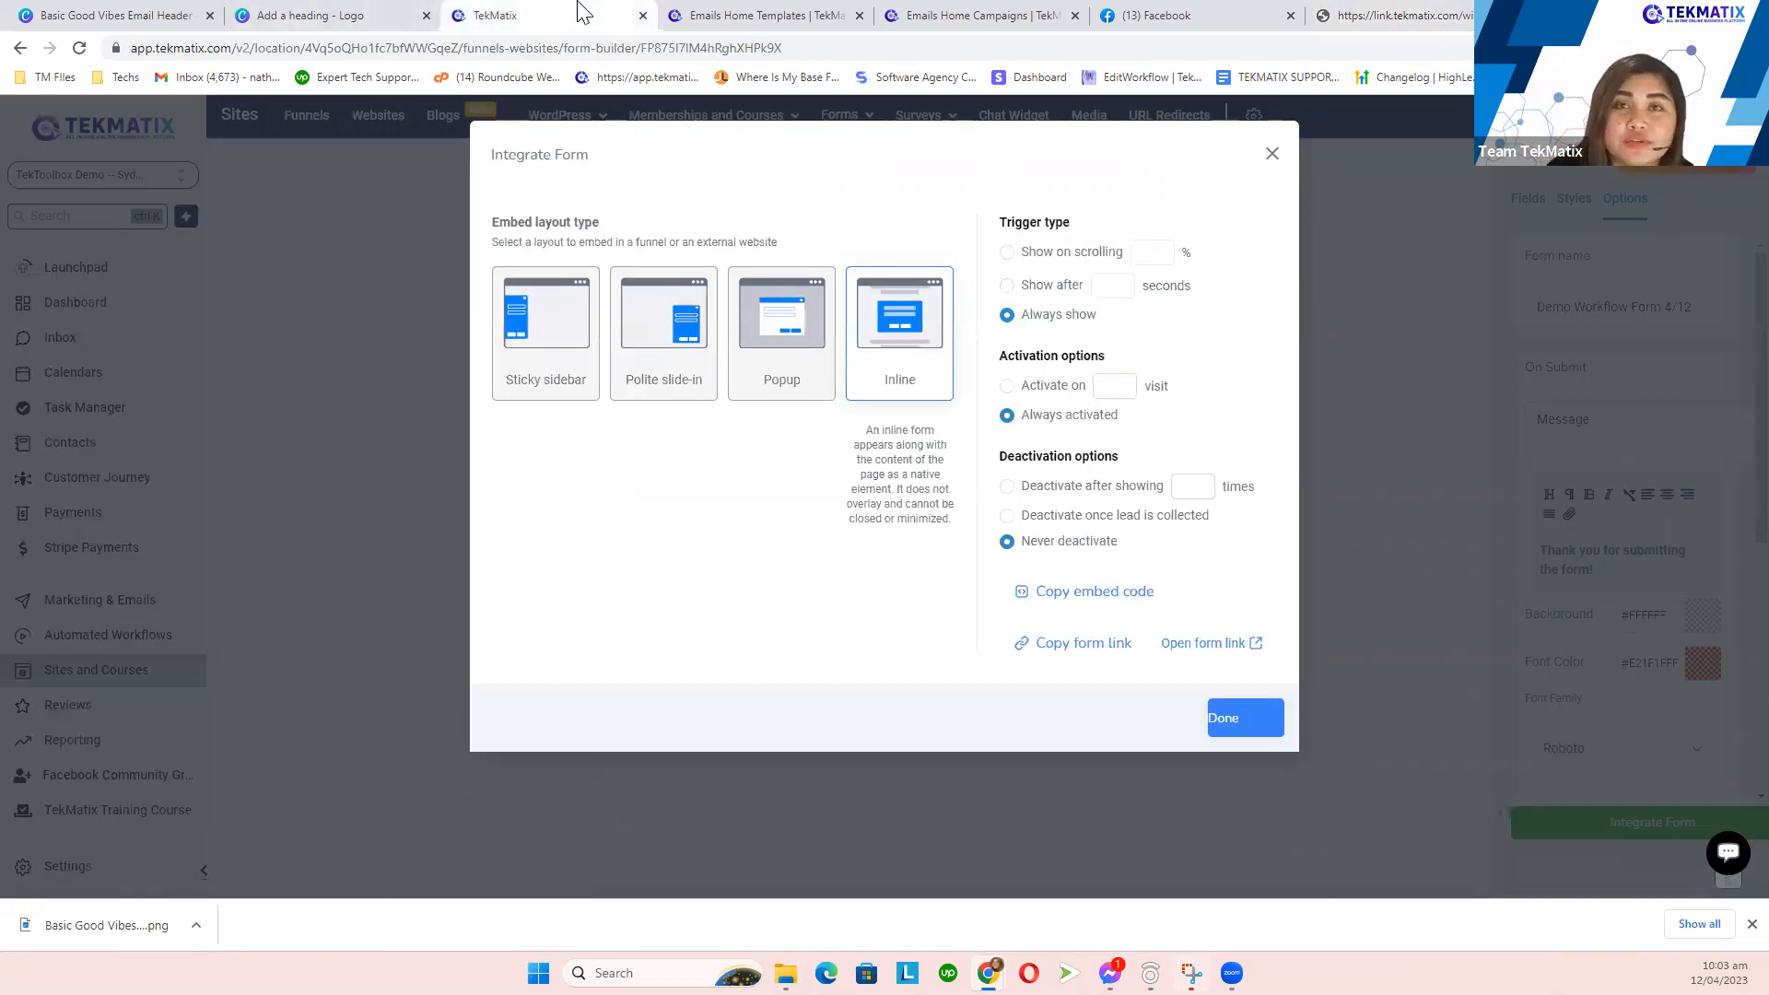
# - Close Integrate Form, review the FORM SUBMITTED step in the Canva plan, then open Automation Workflows
pyautogui.click(1272, 153)
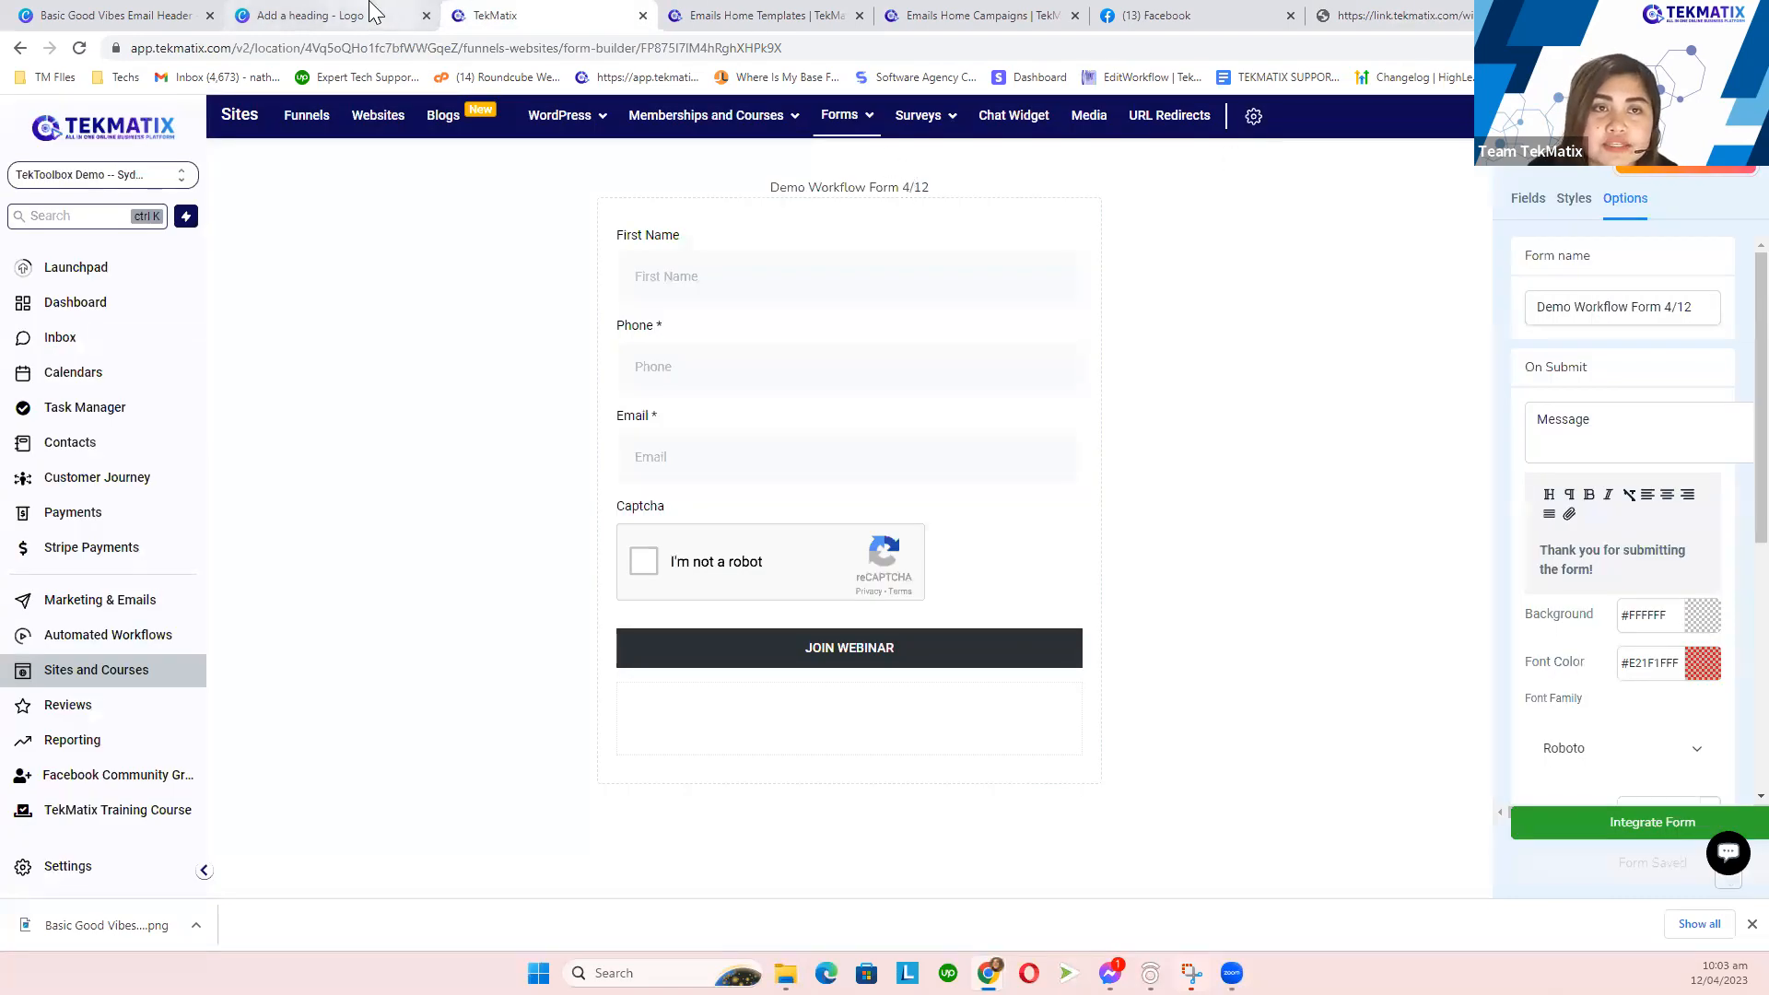
pyautogui.click(309, 15)
pyautogui.moveTo(507, 325); pyautogui.dragTo(1369, 324)
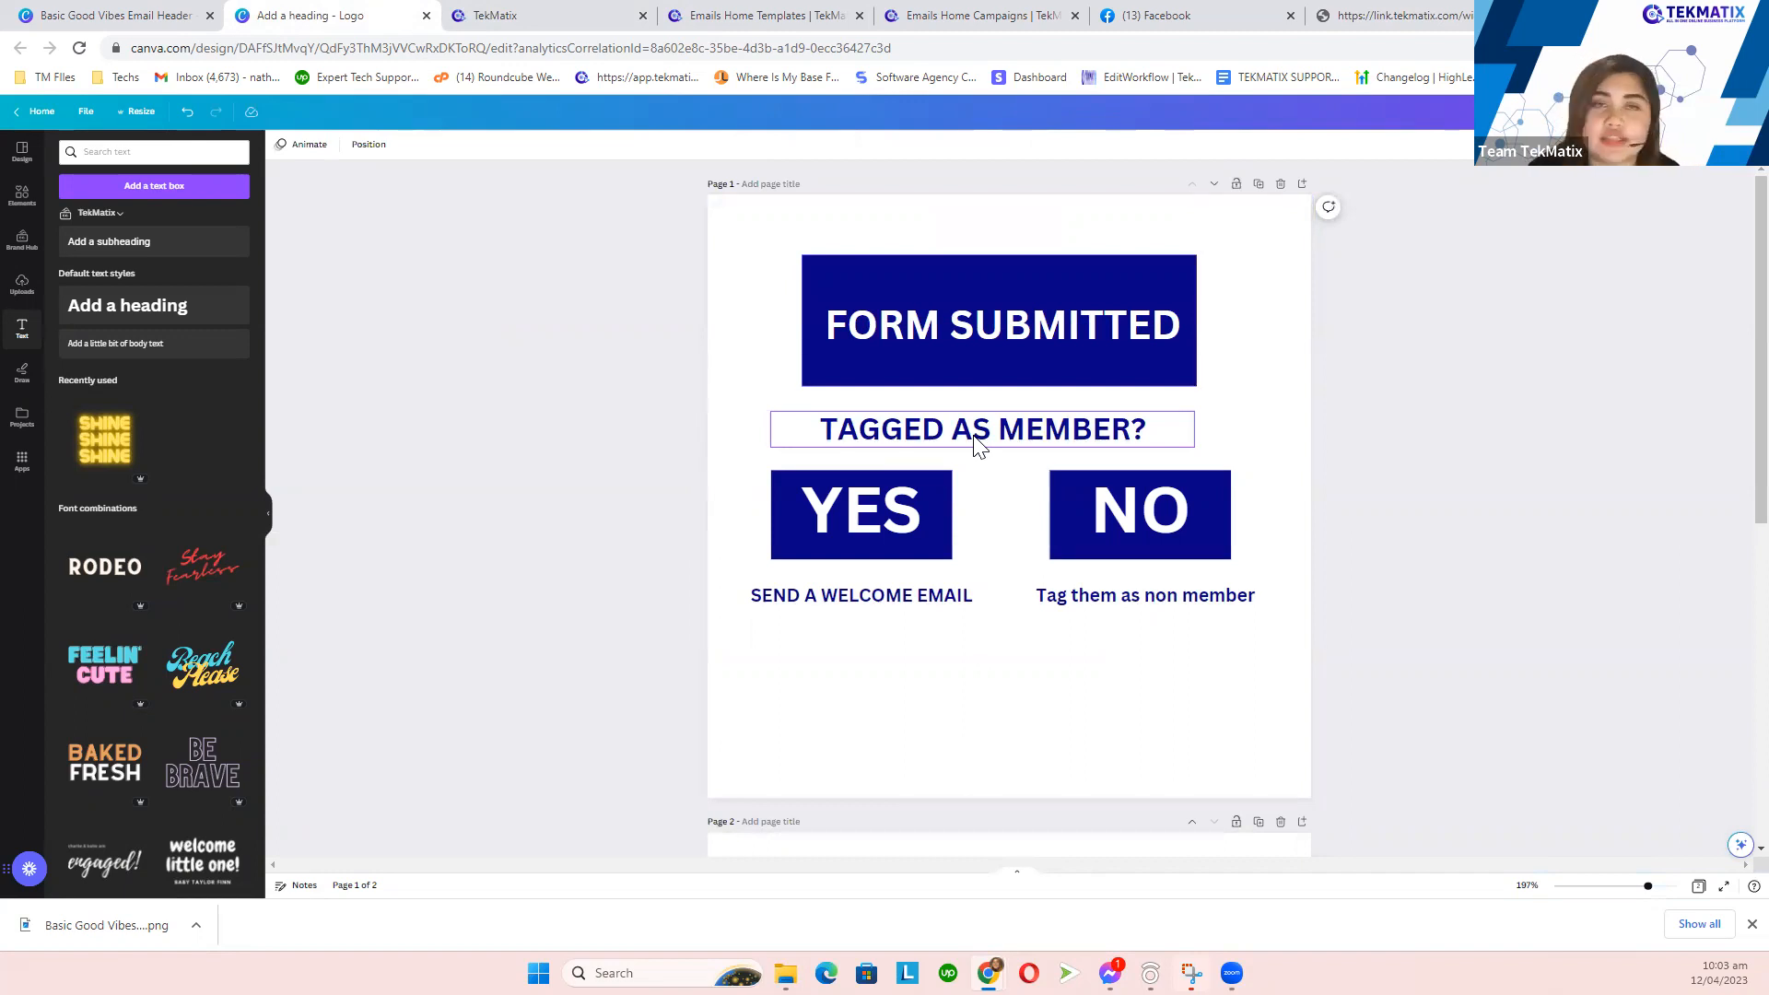
pyautogui.click(528, 12)
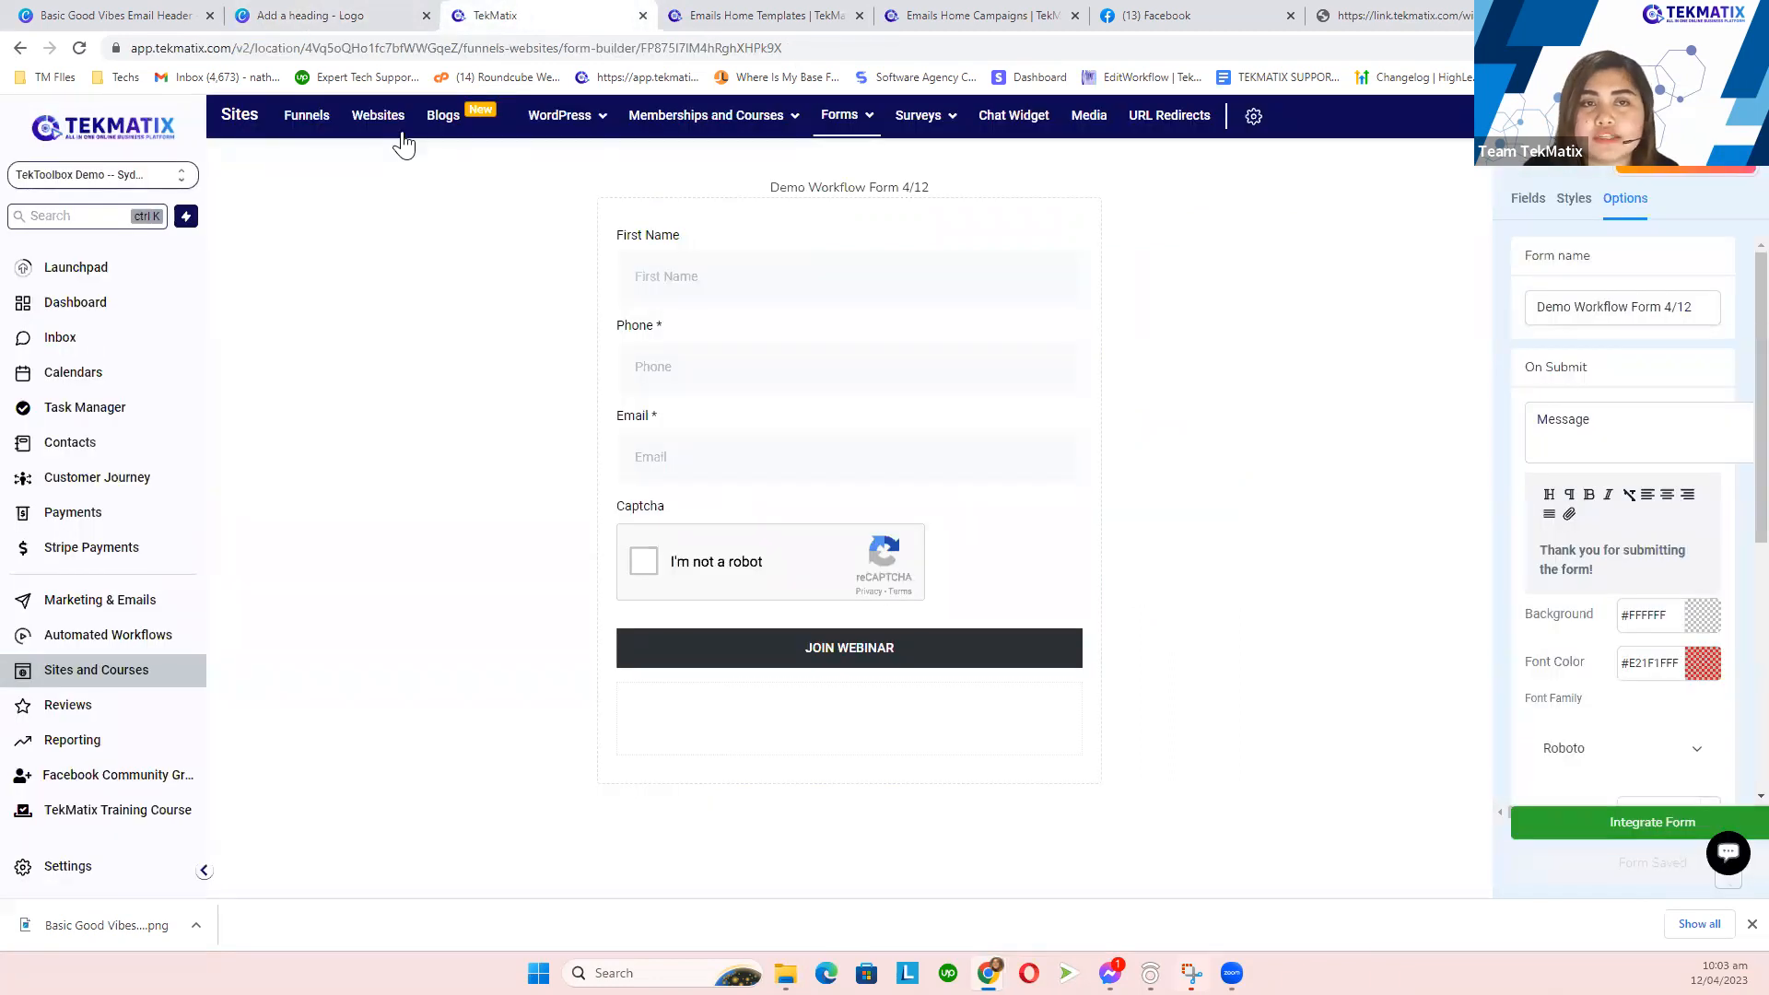
pyautogui.click(132, 635)
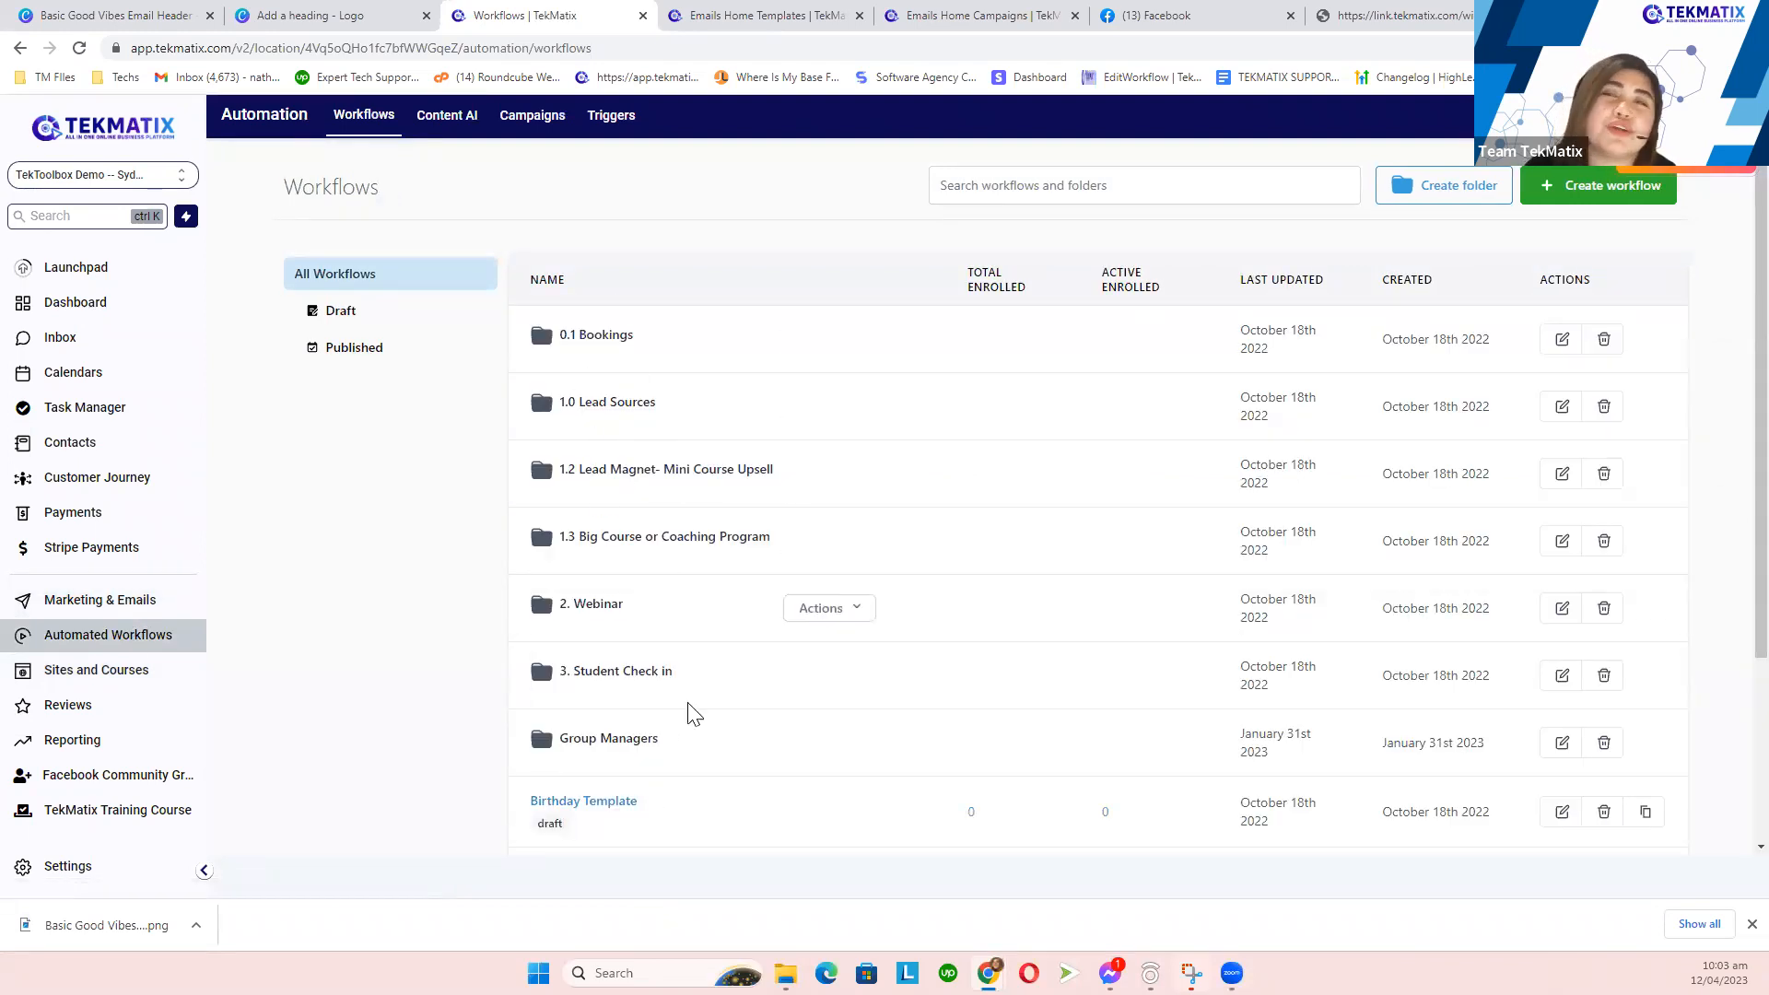
# - Choose Create workflow, browse the templates, and start a blank workflow from scratch
pyautogui.click(1583, 183)
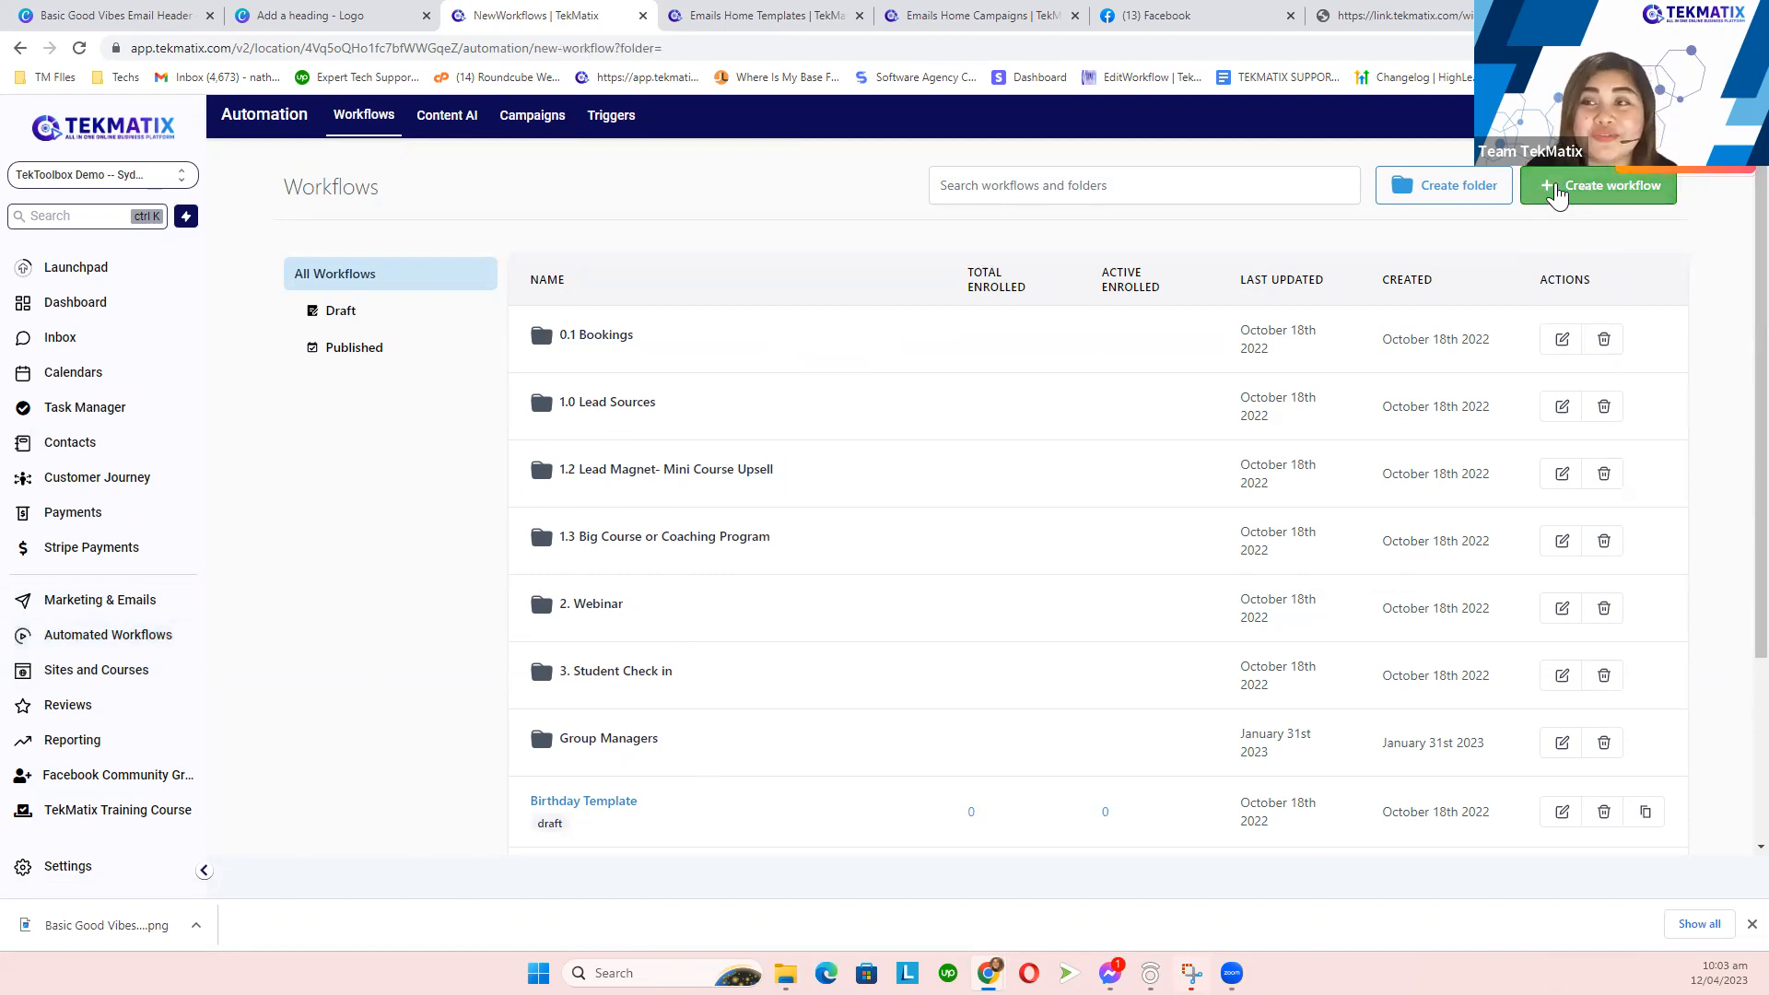
pyautogui.click(1556, 193)
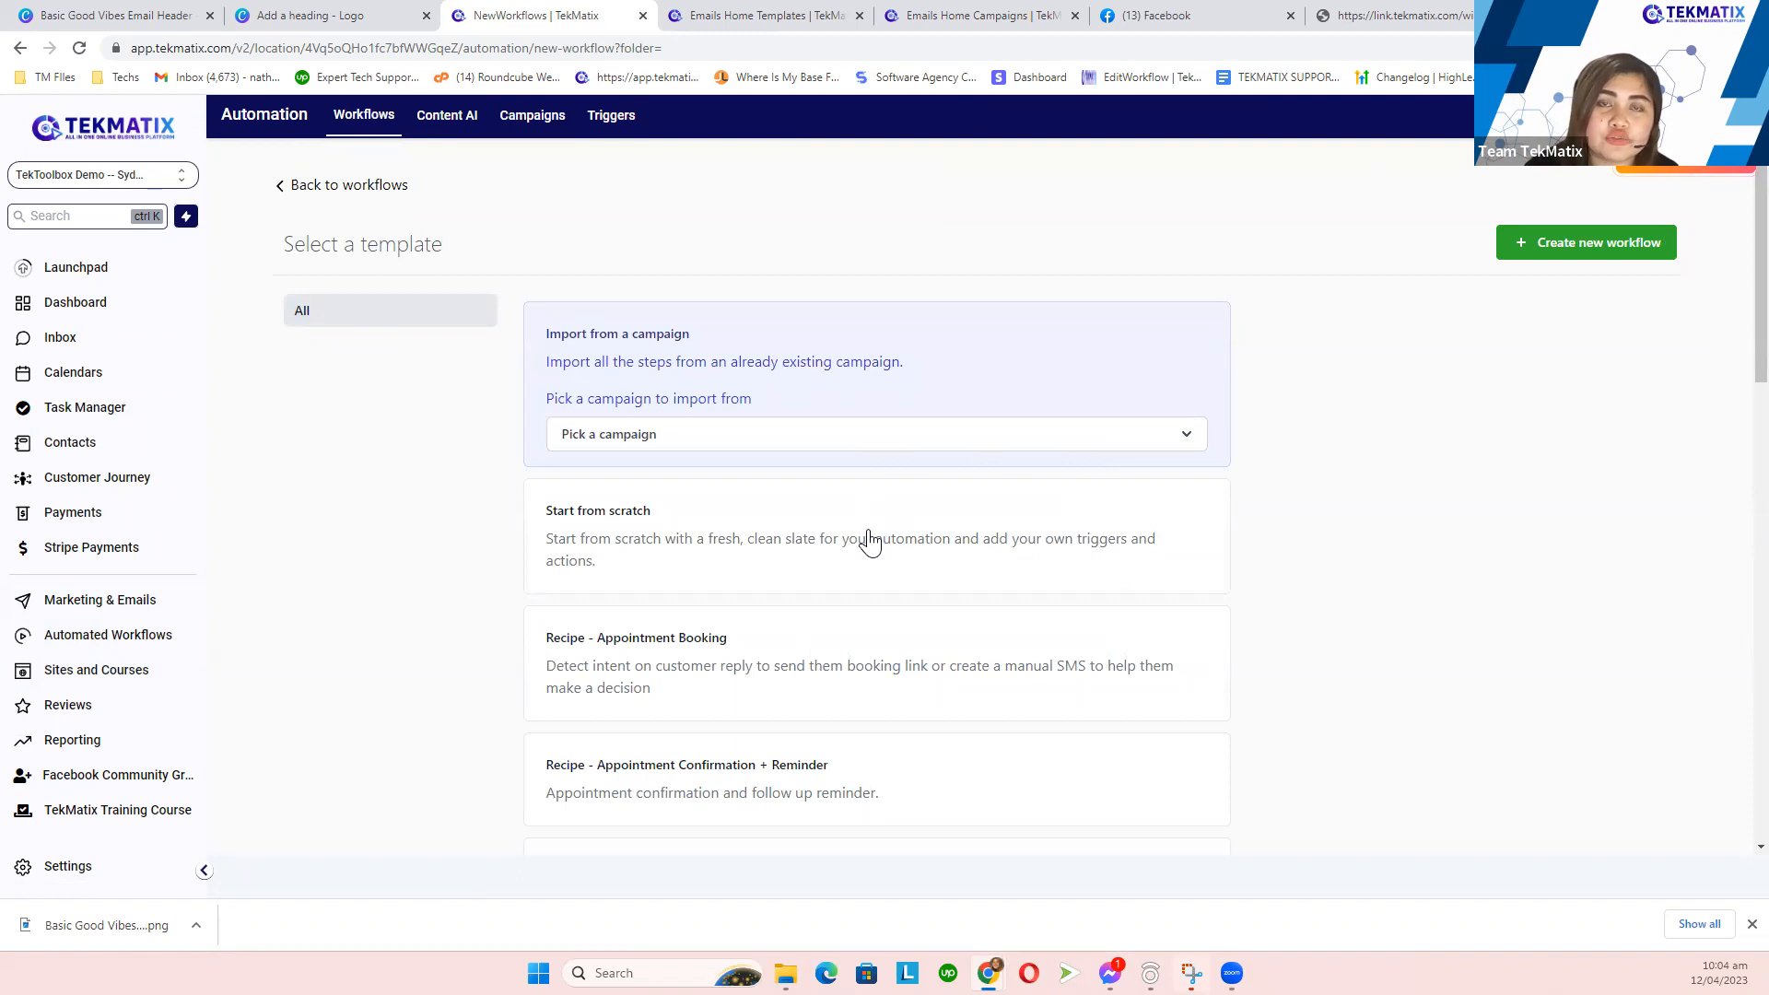
pyautogui.scroll(-5, 871, 542)
pyautogui.scroll(-10, 871, 542)
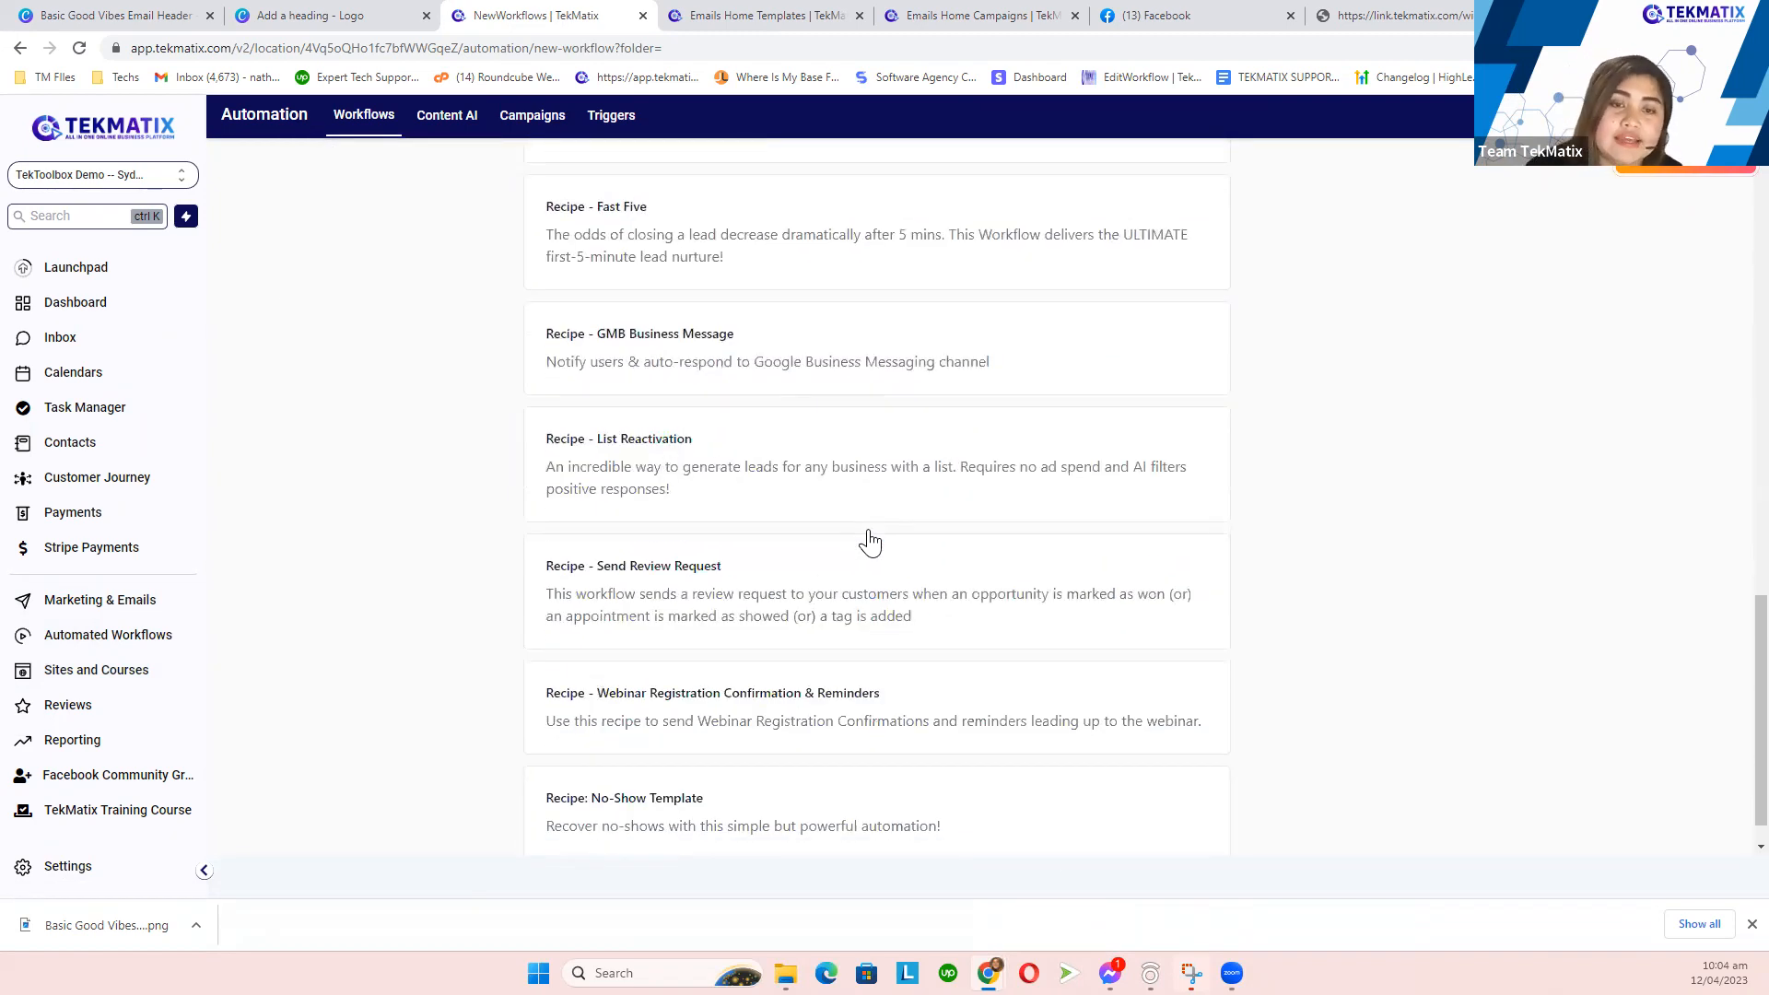
pyautogui.scroll(-1, 857, 553)
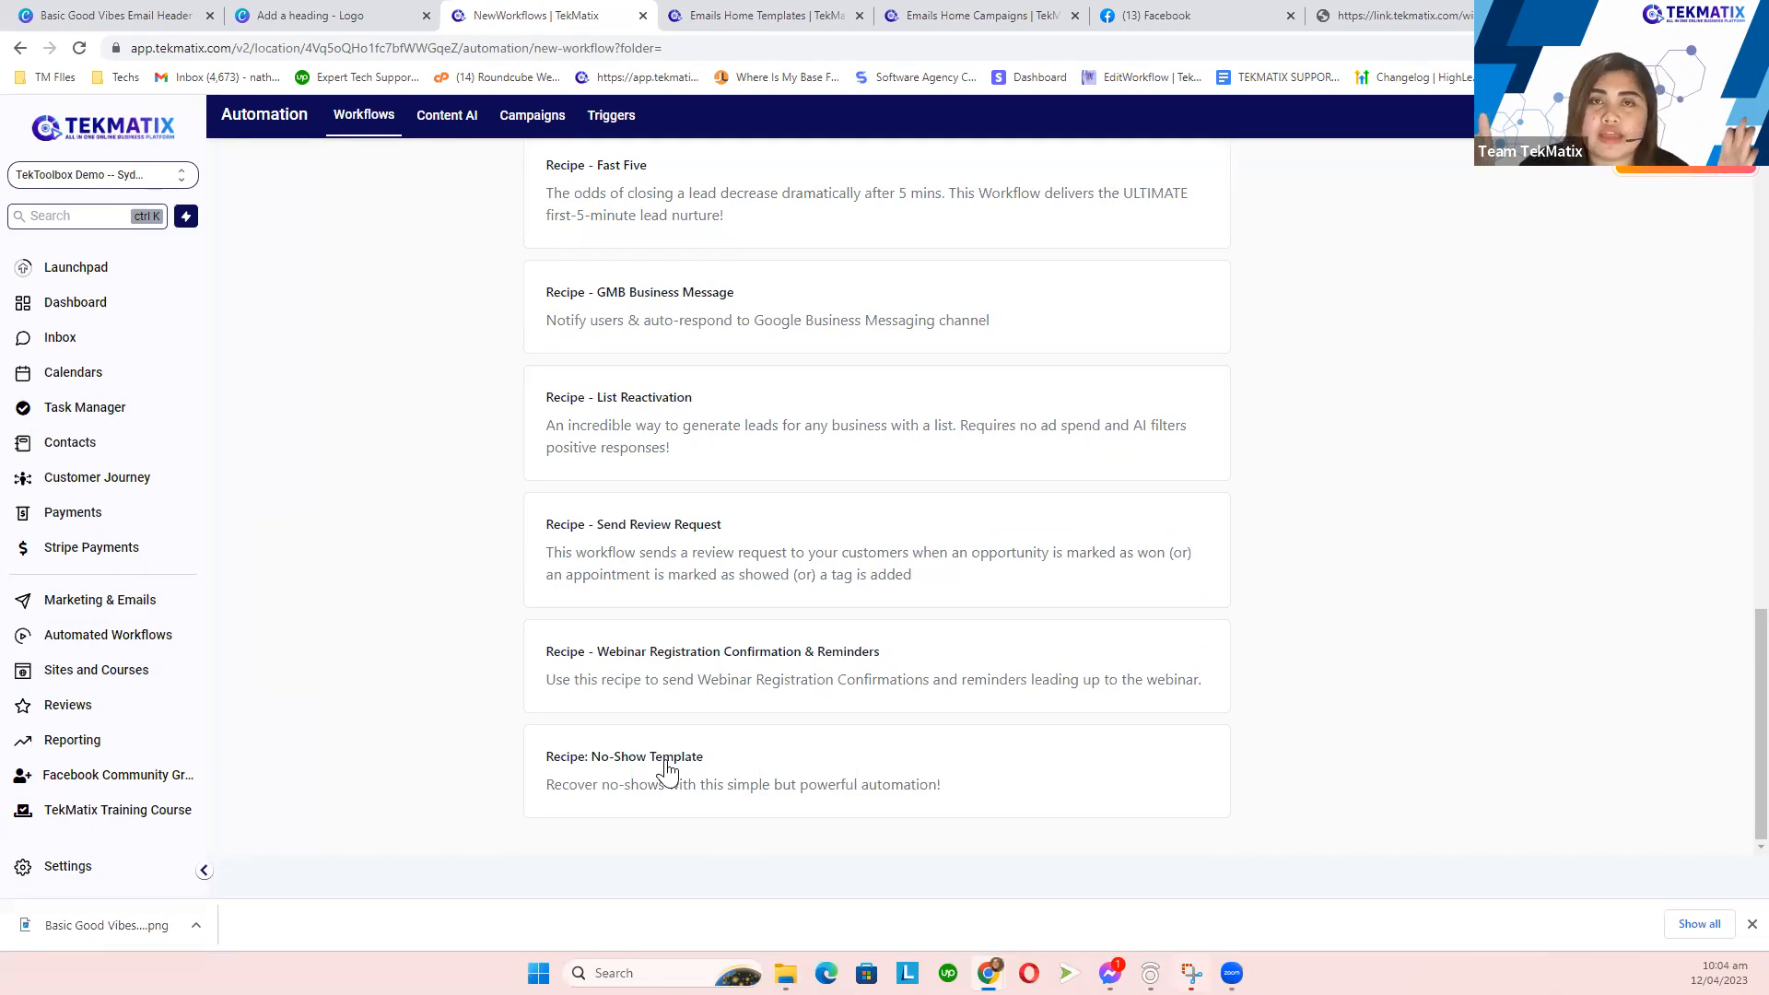
pyautogui.scroll(15, 687, 742)
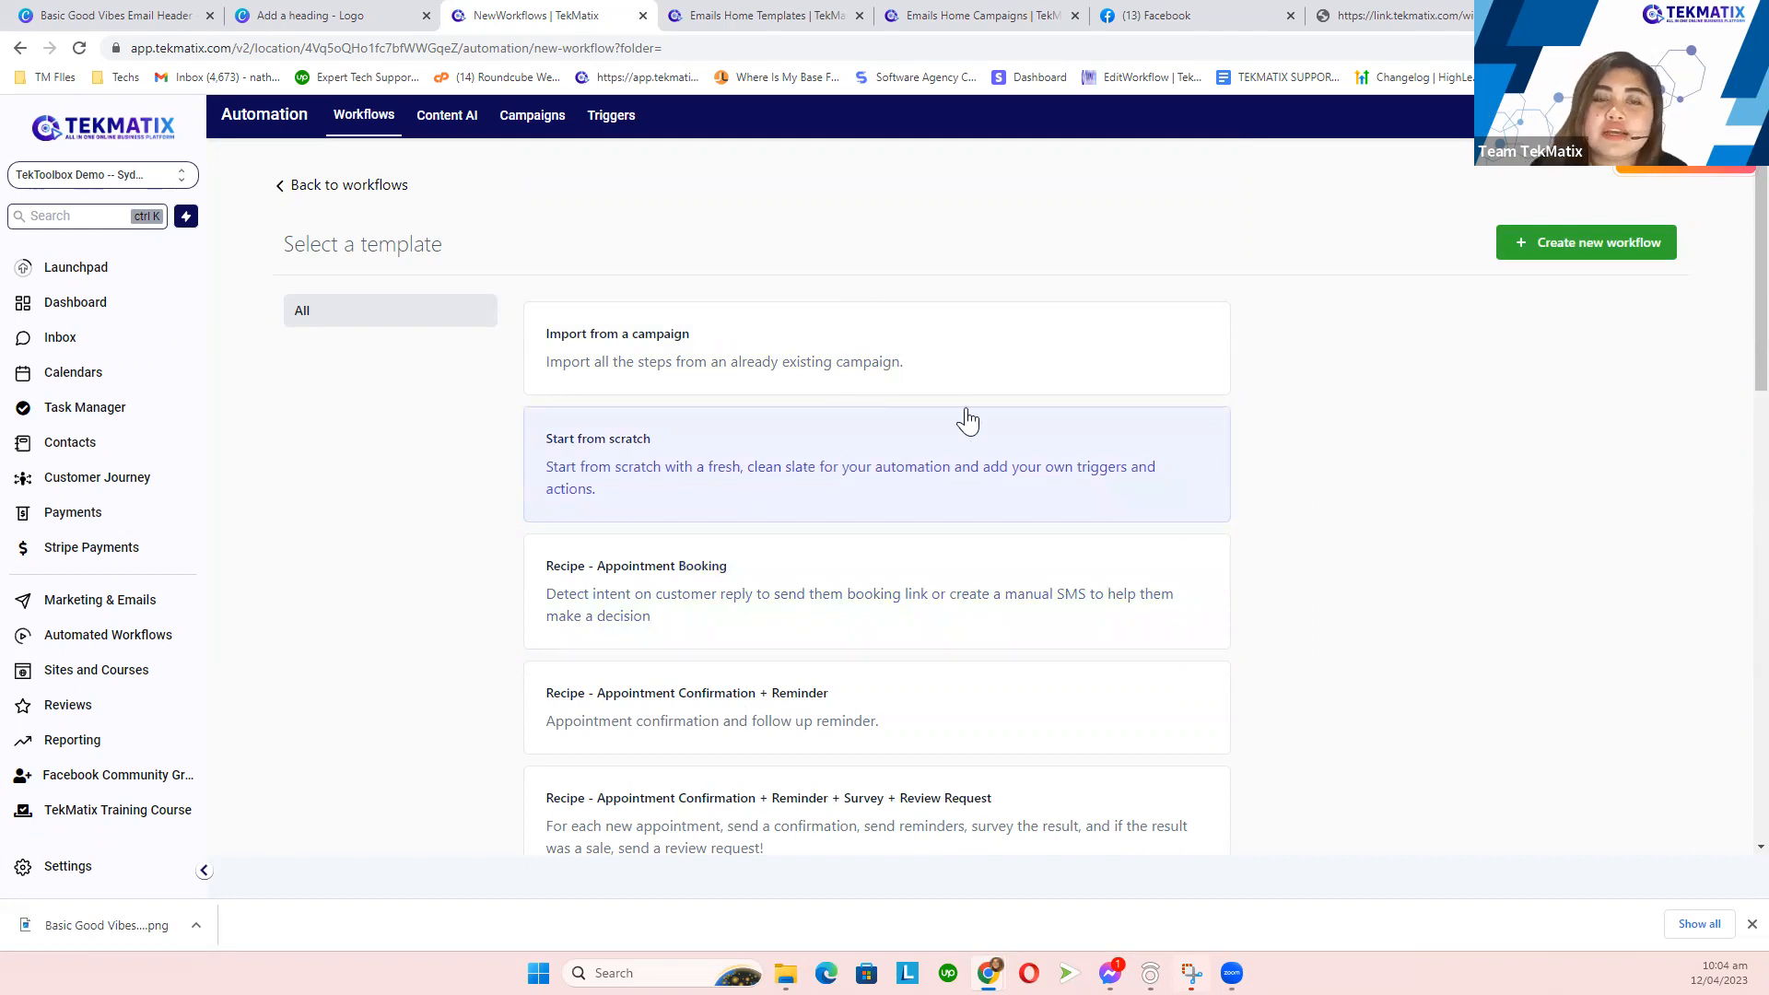
pyautogui.click(1561, 259)
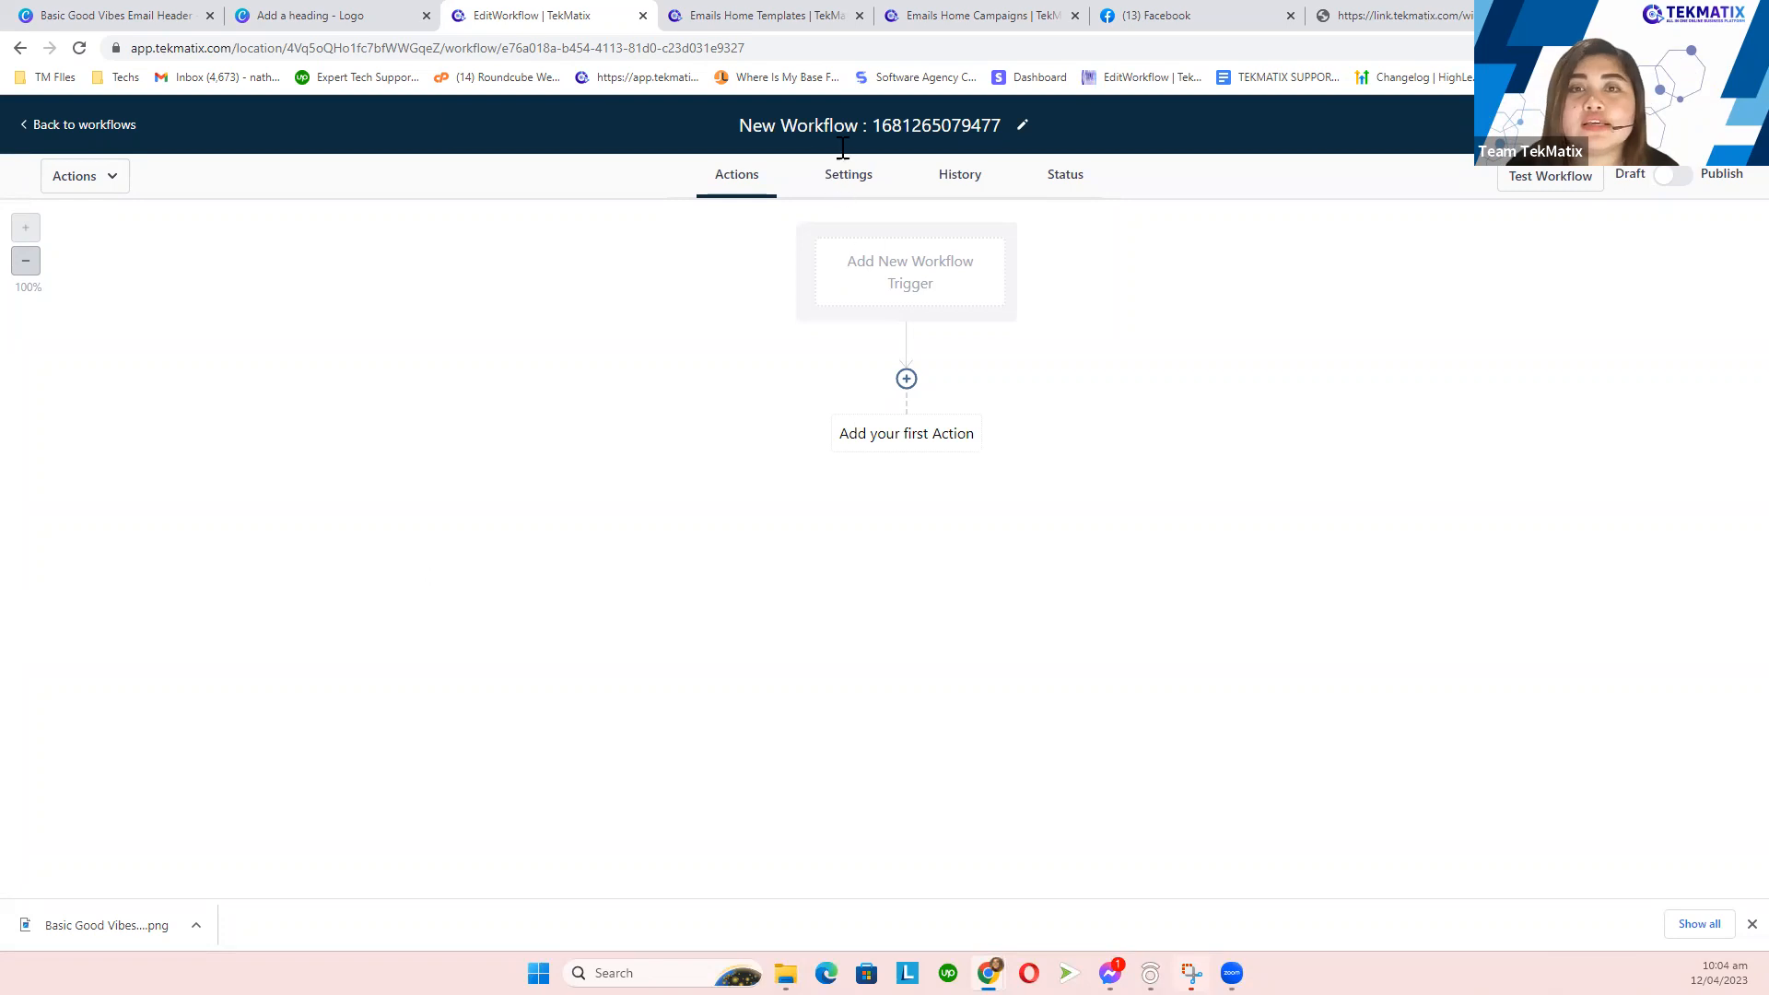
# - Replace the default workflow title with 'Form submitted with conditional actions'
pyautogui.click(832, 120)
pyautogui.press('BackSpace')
pyautogui.write('From')
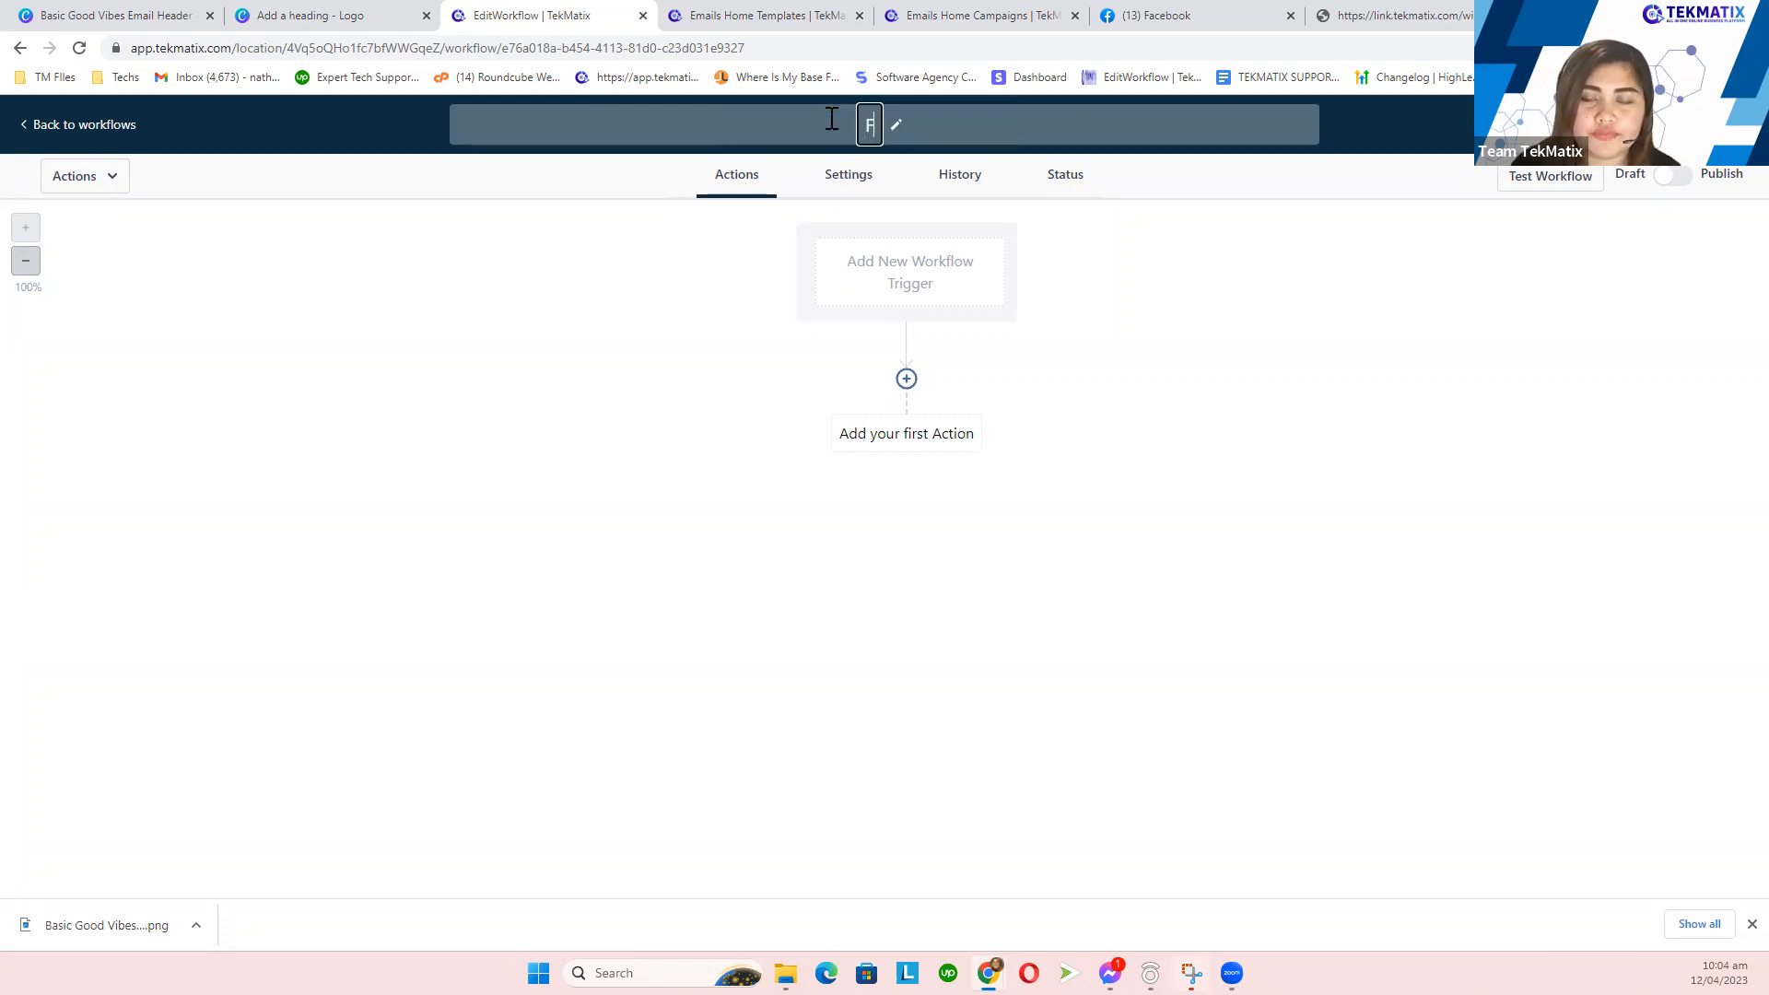
pyautogui.press('BackSpace')
pyautogui.press('BackSpace')
pyautogui.press('BackSpace')
pyautogui.press('BackSpace')
pyautogui.press('BackSpace')
pyautogui.write('Form submittw')
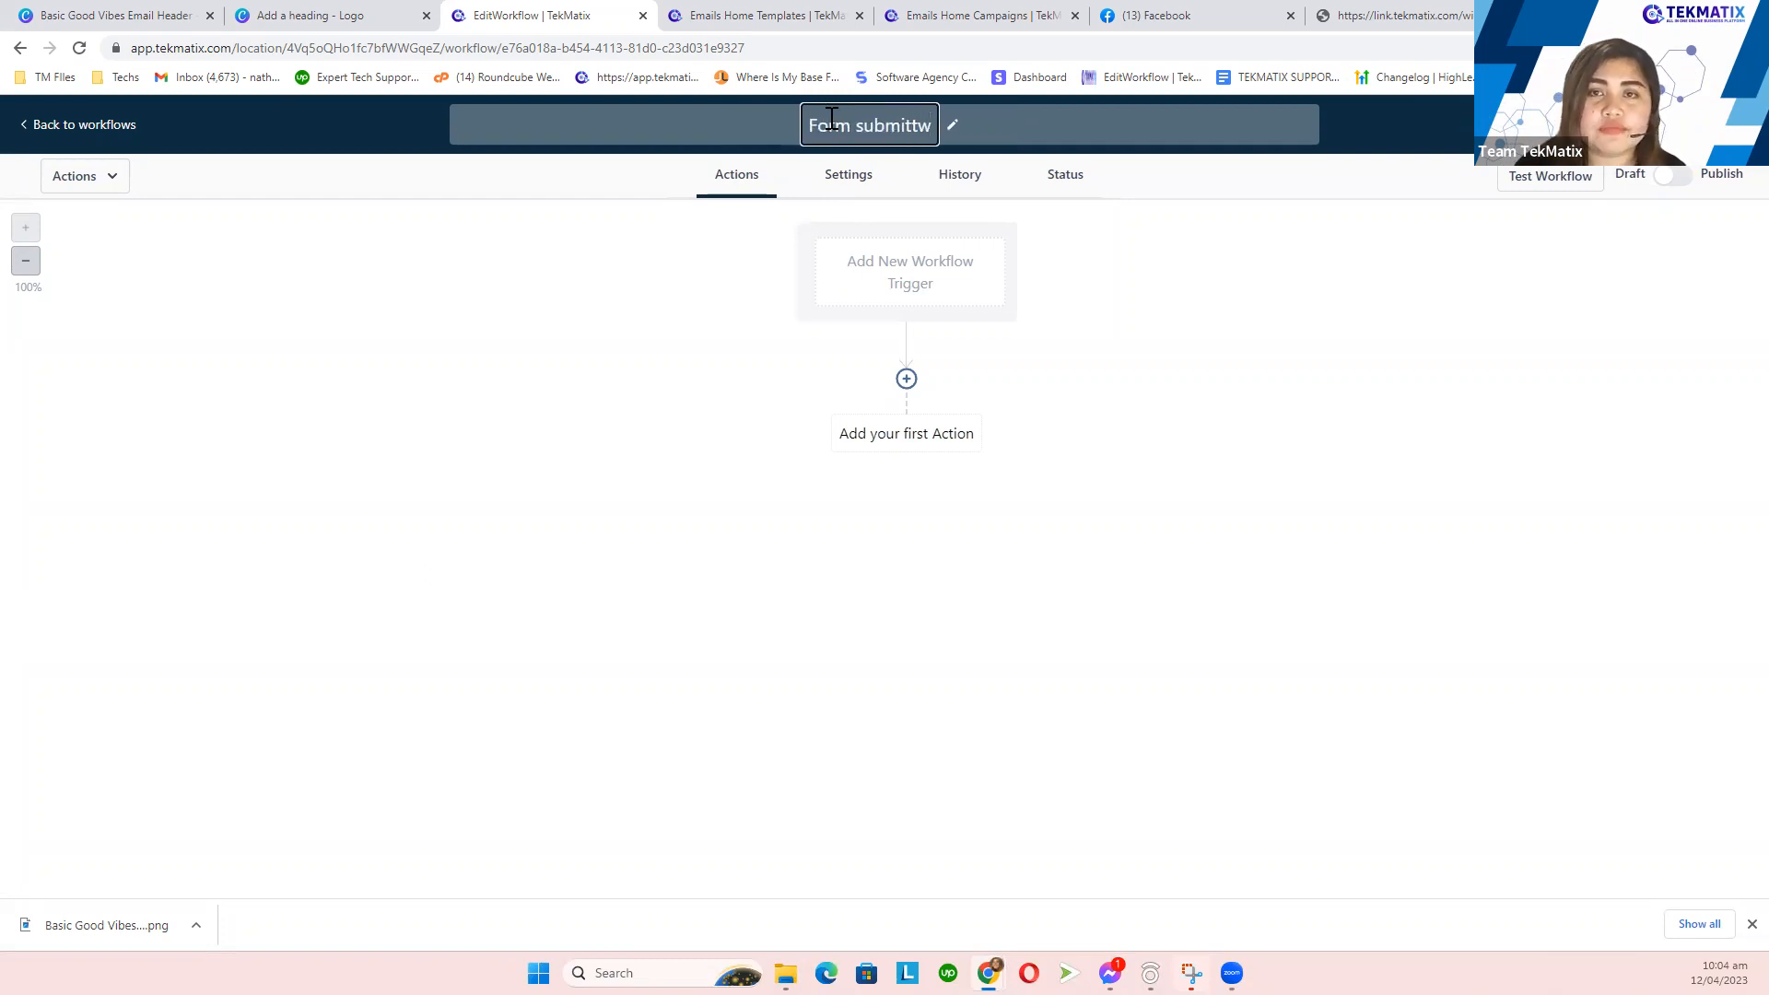
pyautogui.press('BackSpace')
pyautogui.write('ed with ')
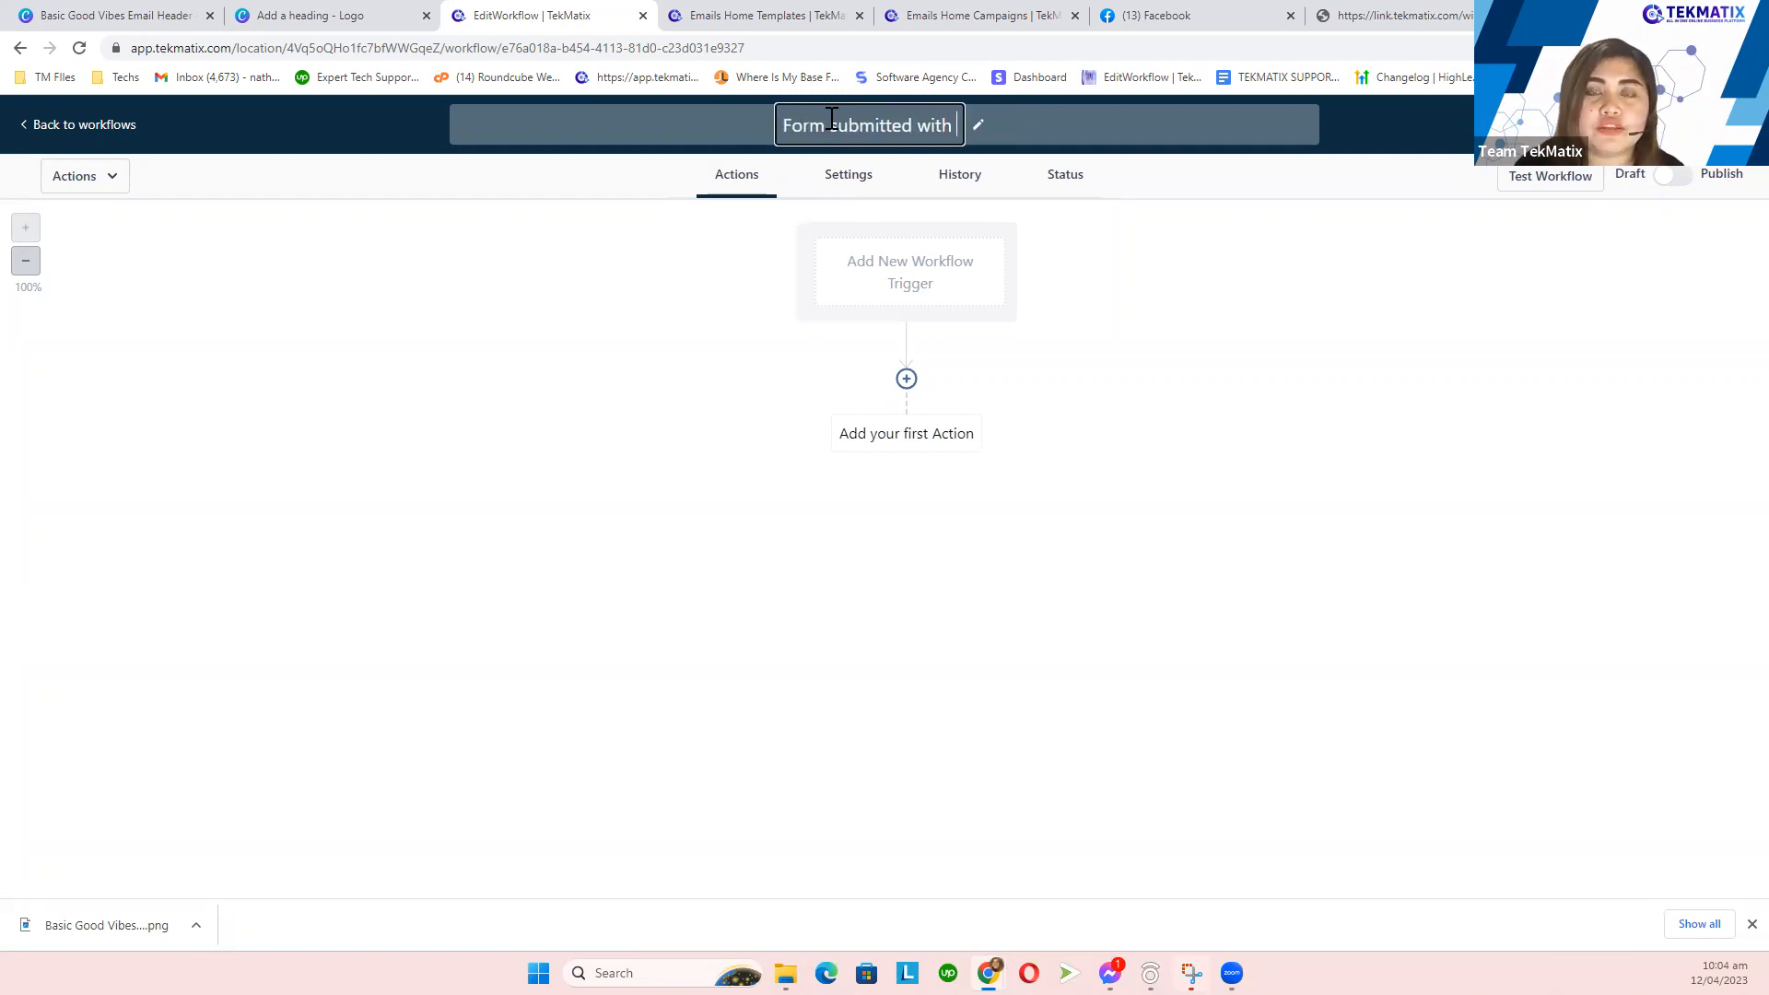
pyautogui.write('conditi')
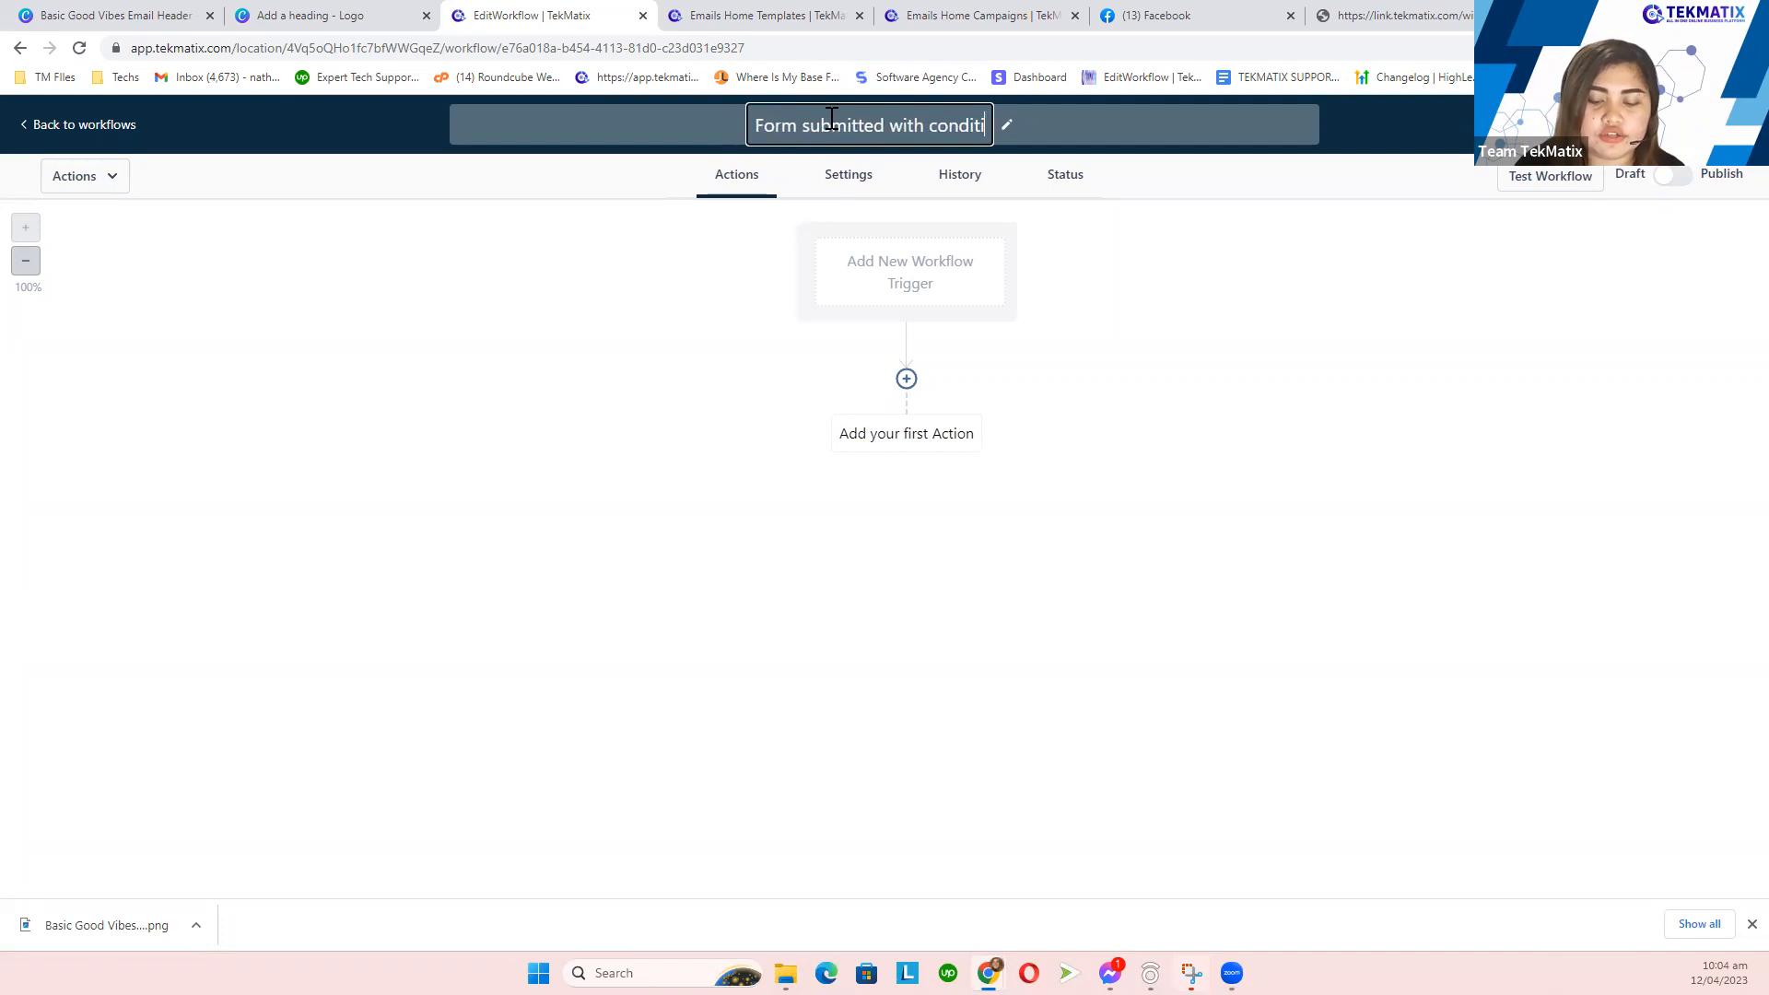
pyautogui.write('onal actions')
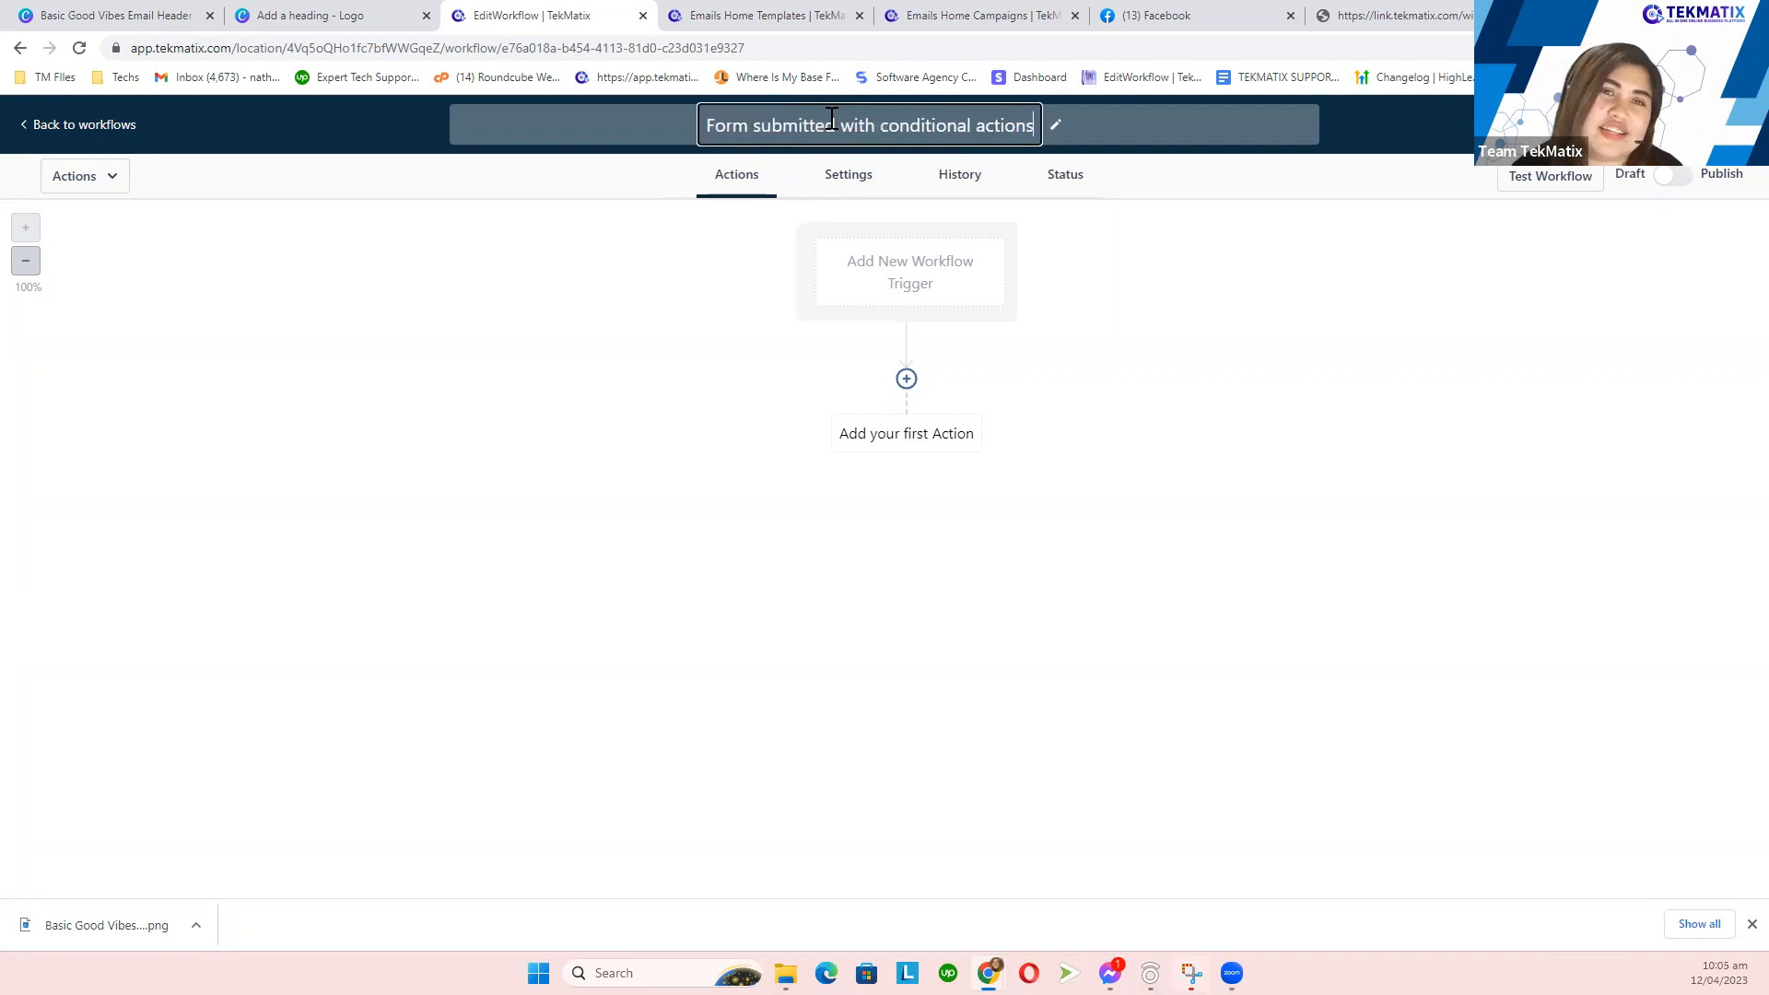
pyautogui.click(1189, 371)
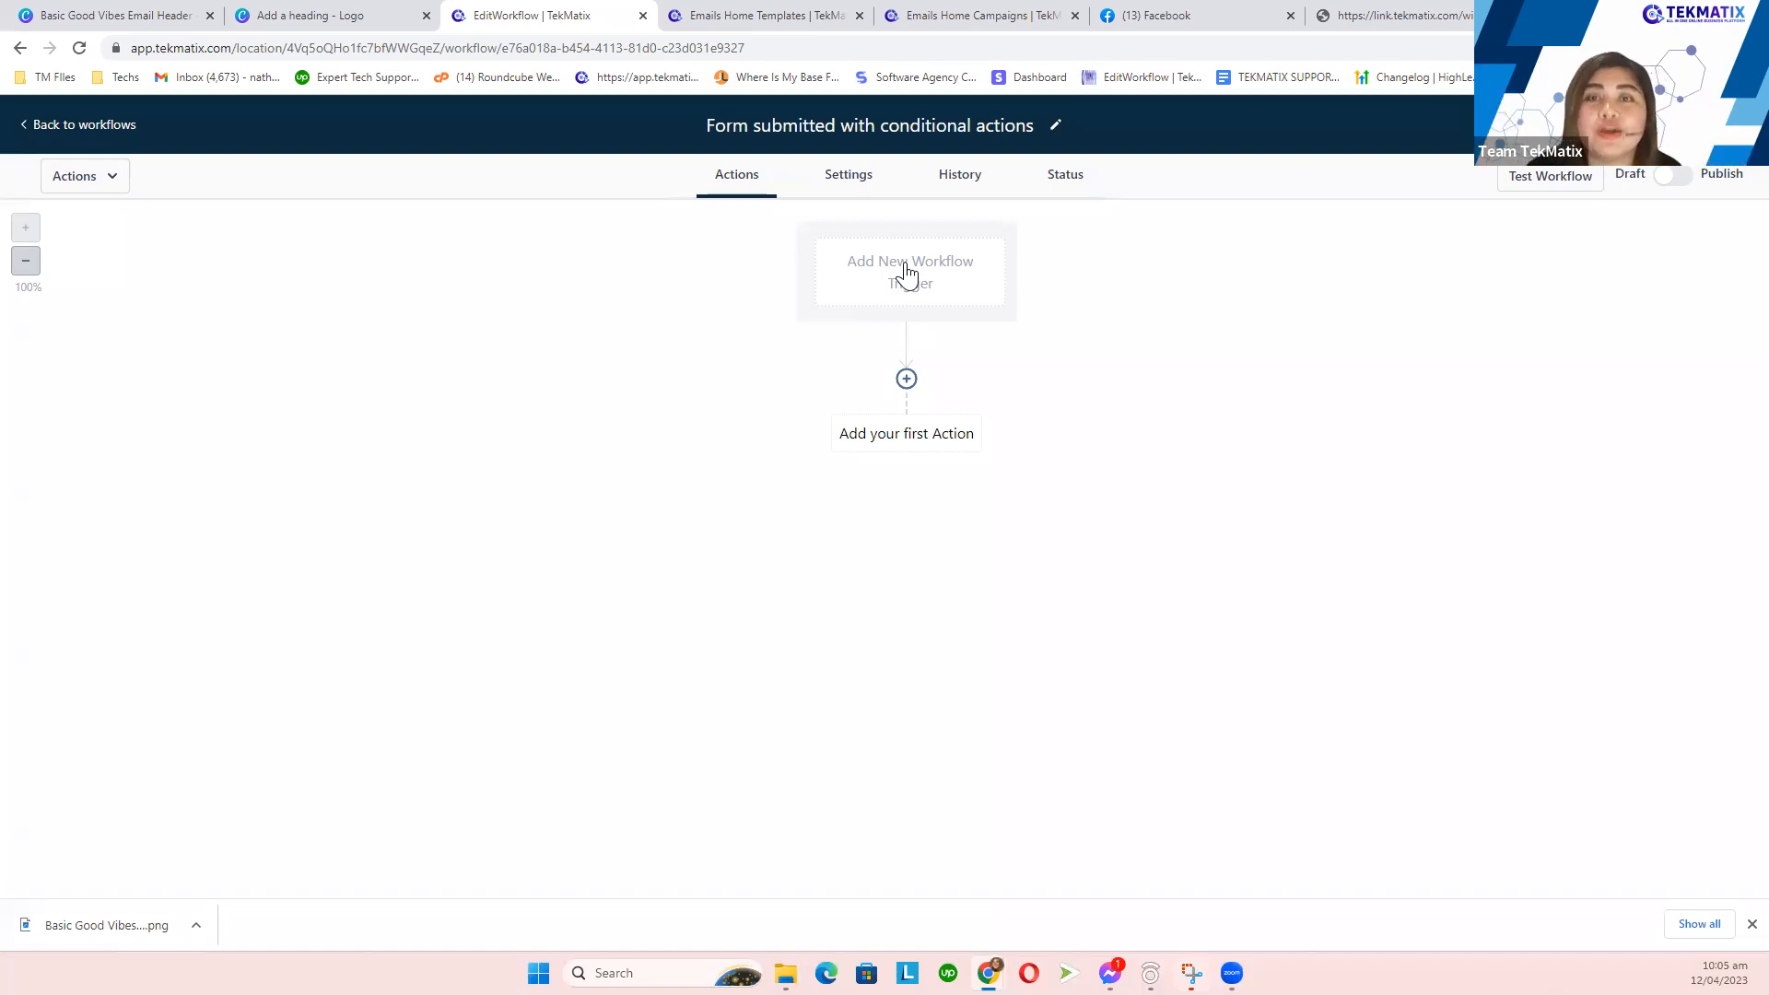
# - Browse the available workflow triggers, checking the Canva plan for the one needed
pyautogui.click(951, 291)
pyautogui.scroll(-1, 1487, 392)
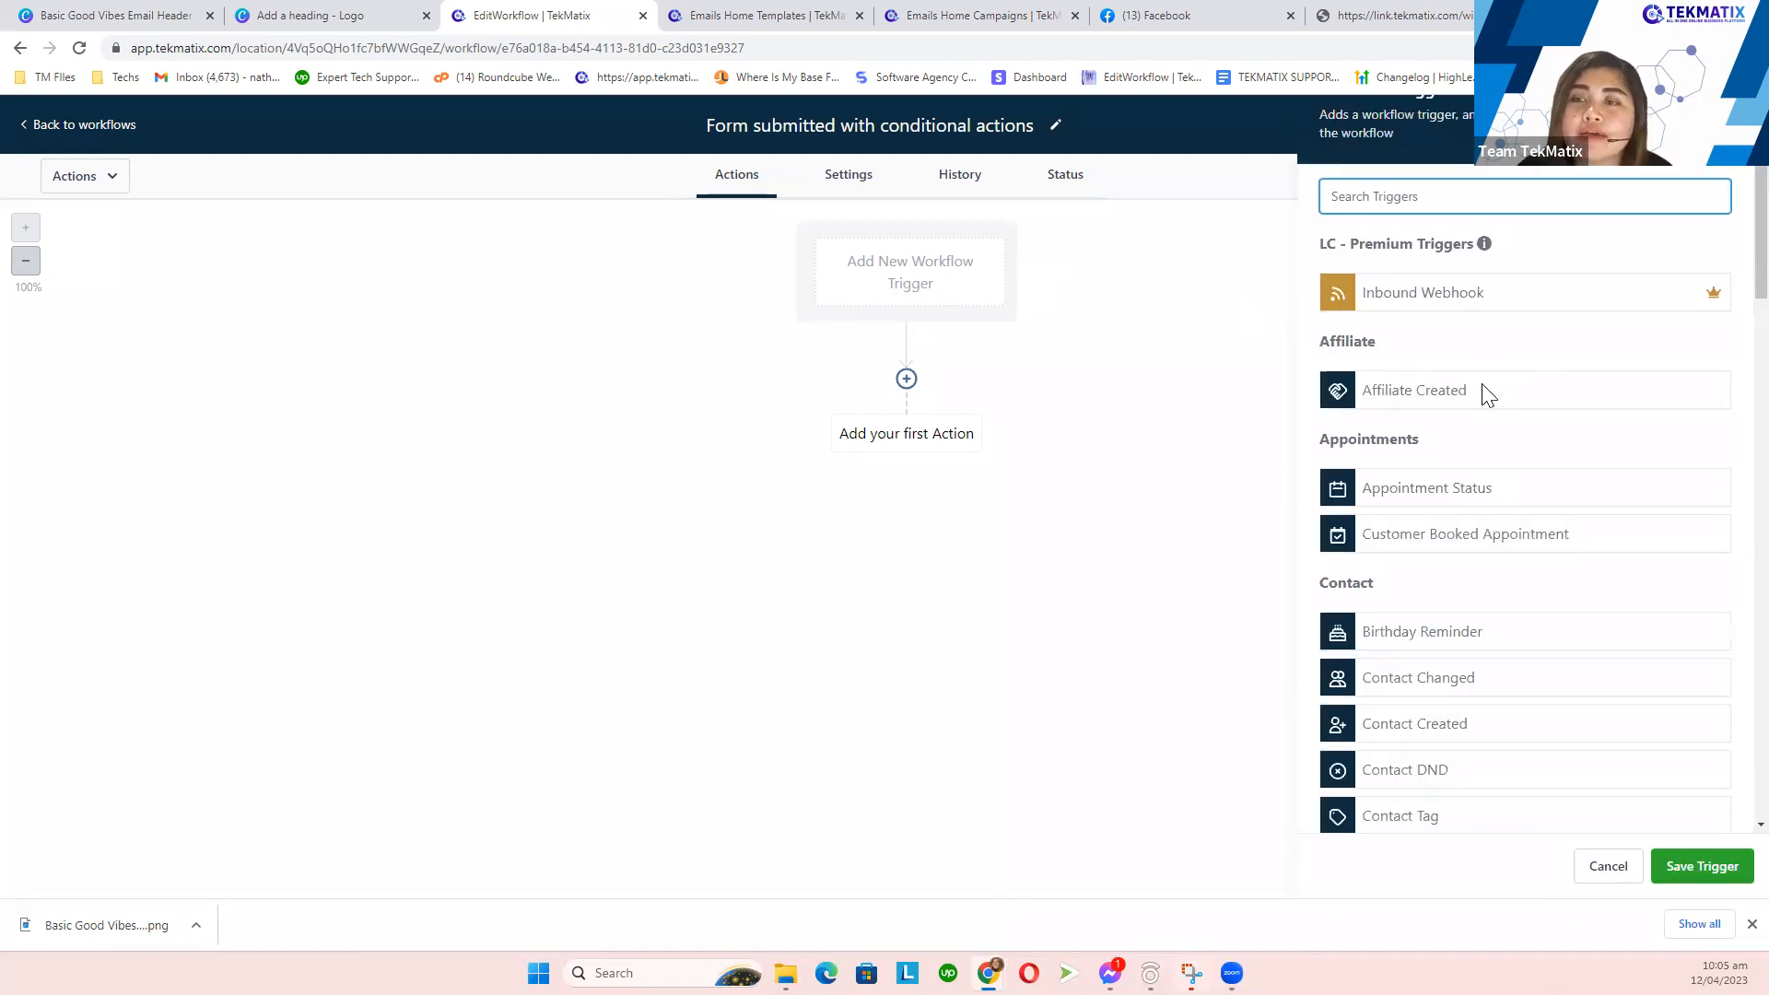
pyautogui.scroll(-6, 1489, 394)
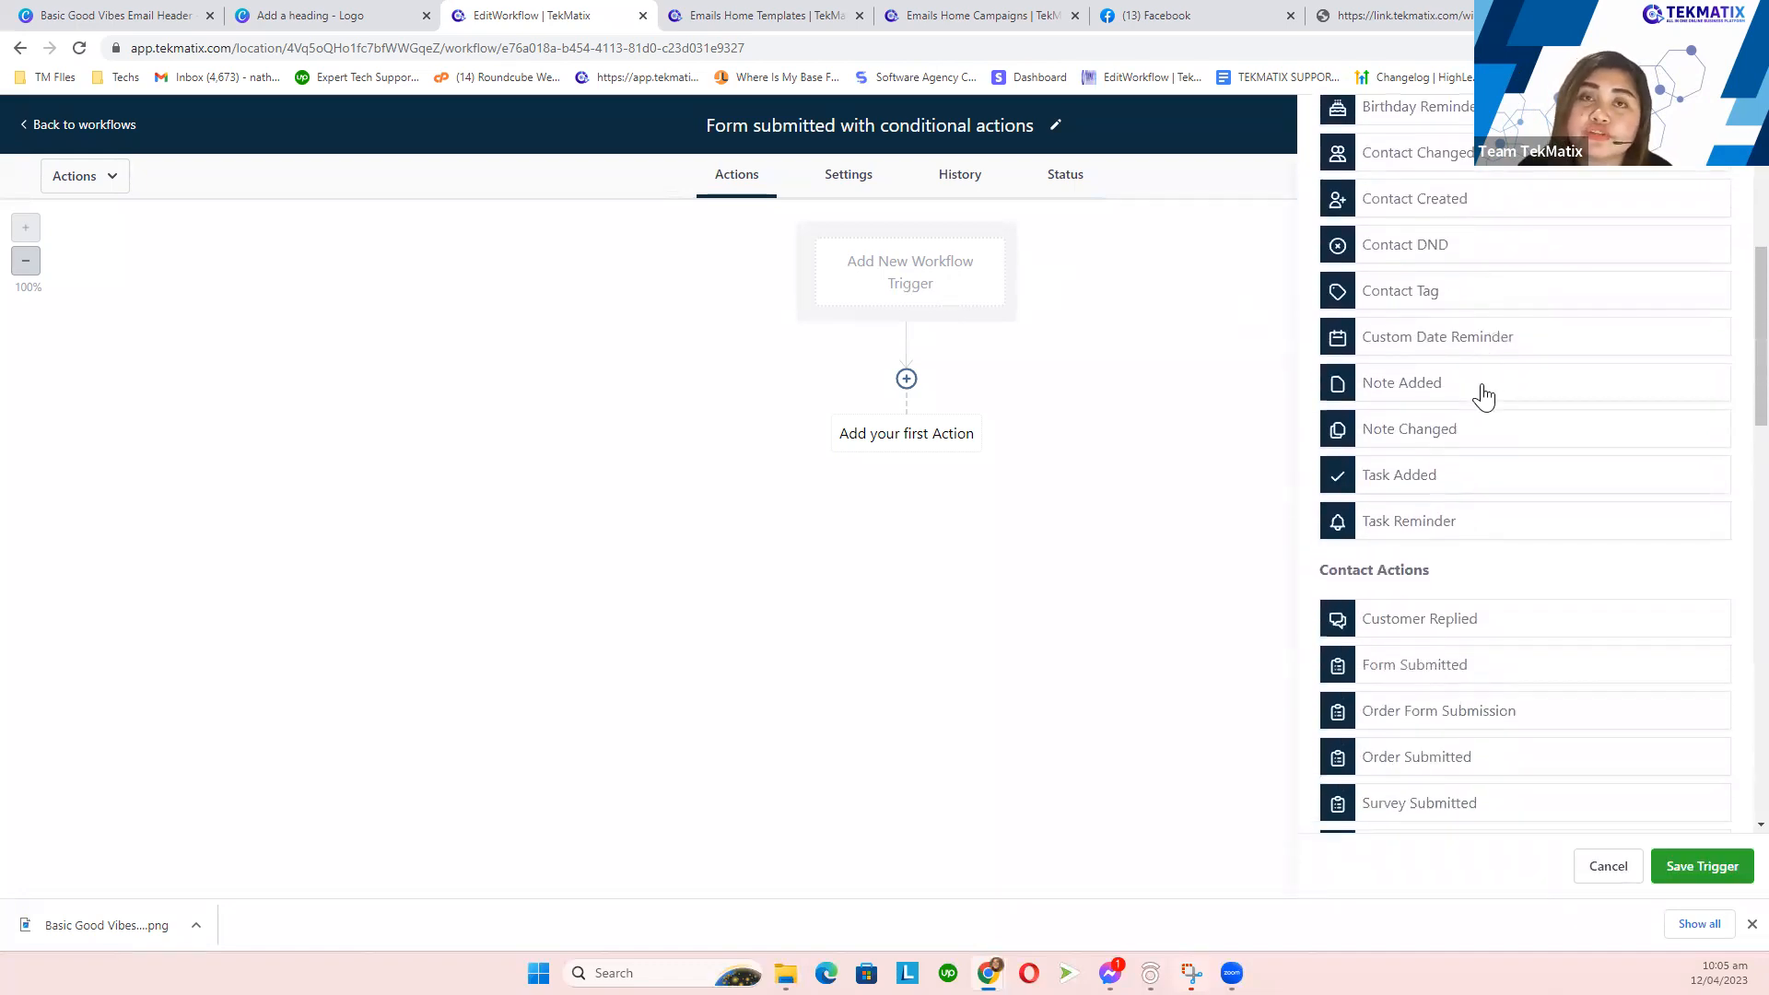
pyautogui.scroll(-5, 1484, 397)
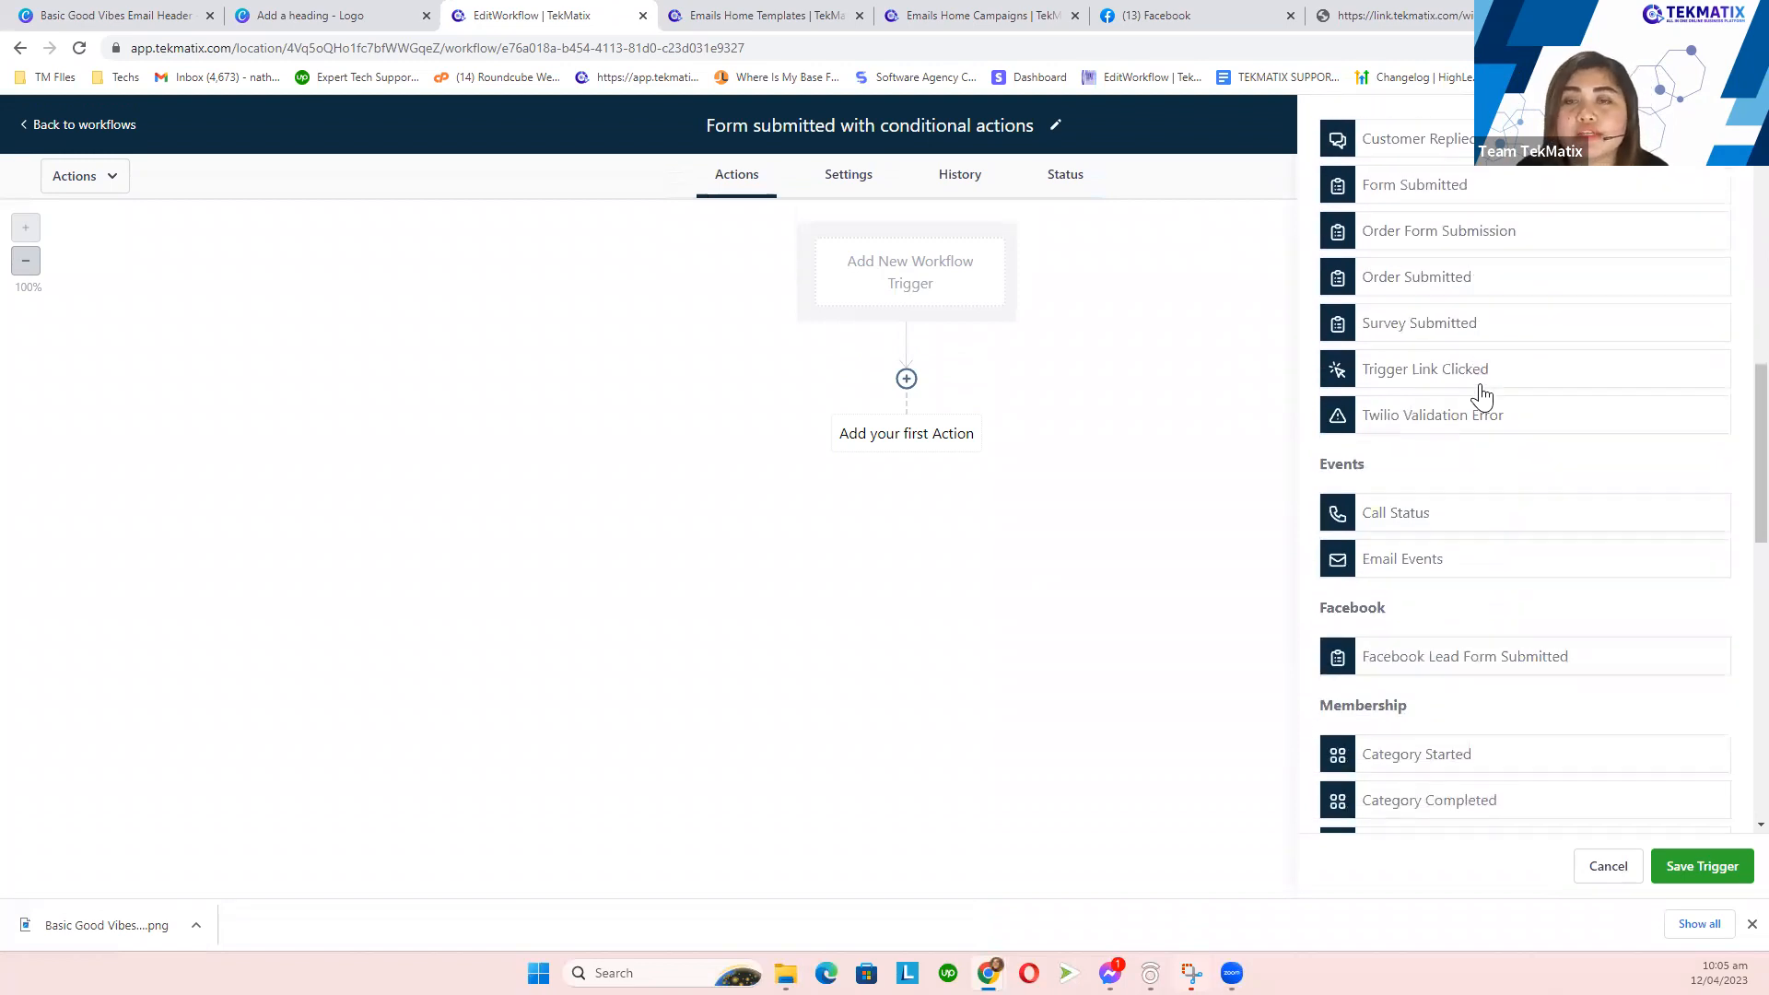
pyautogui.click(341, 16)
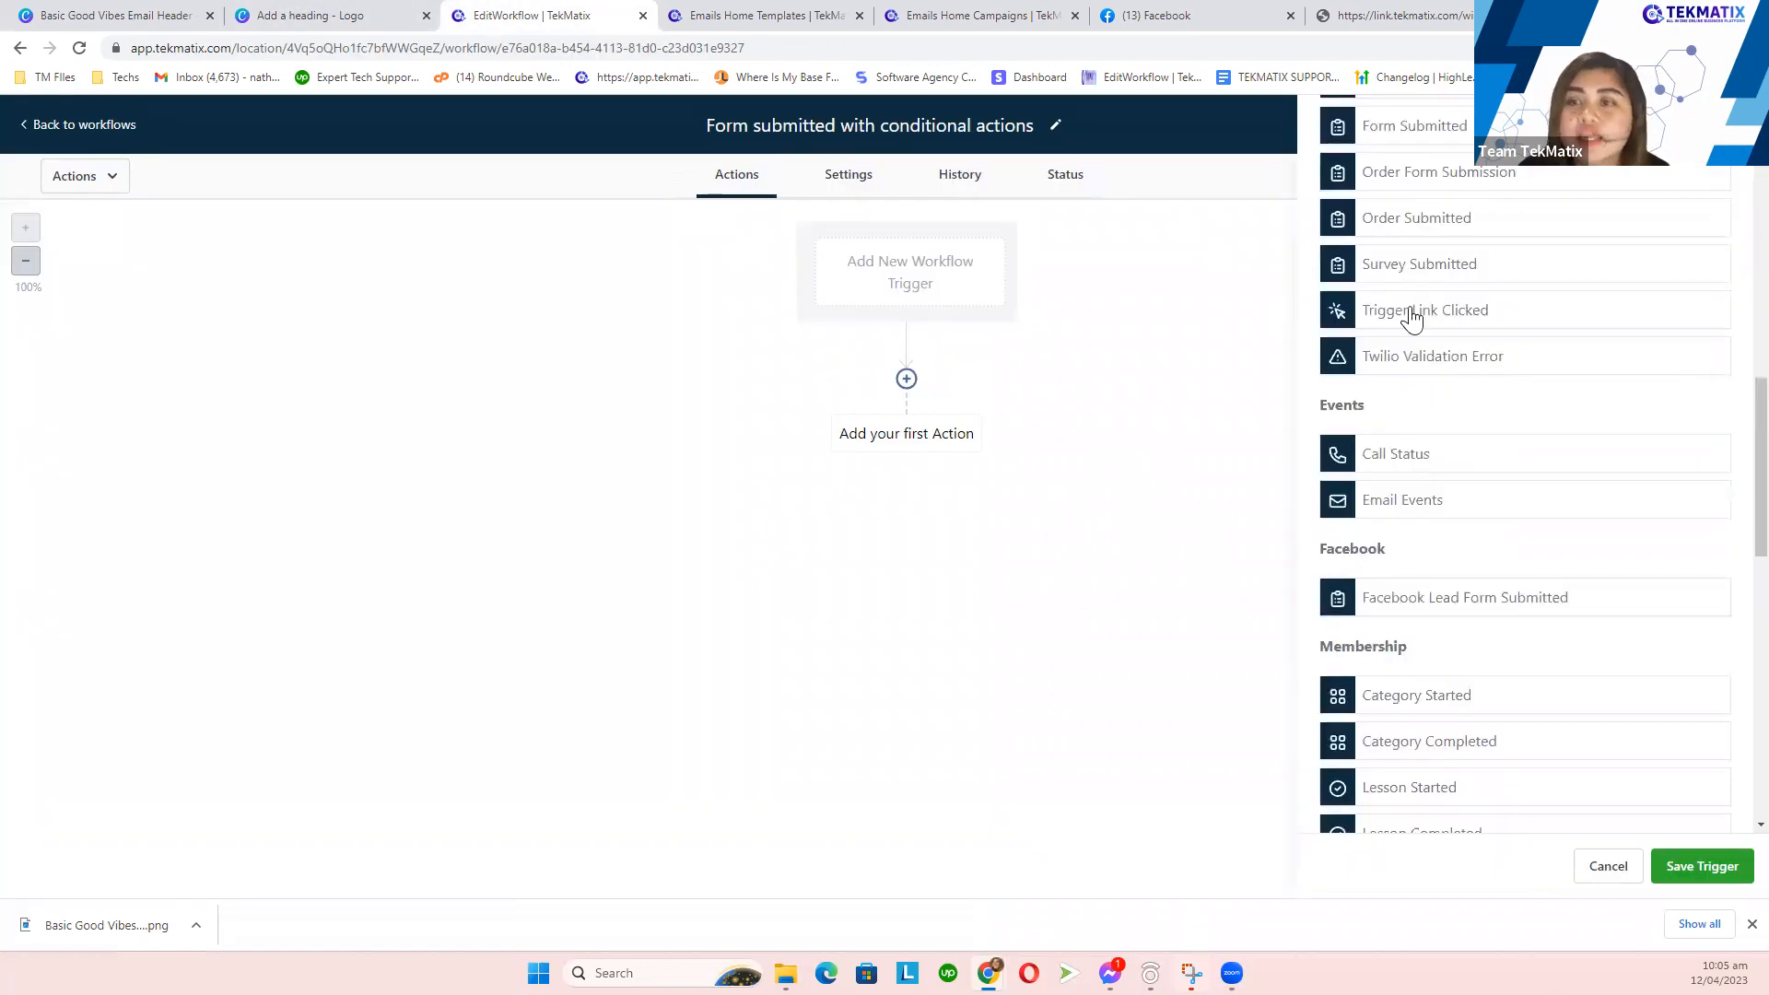
pyautogui.click(535, 16)
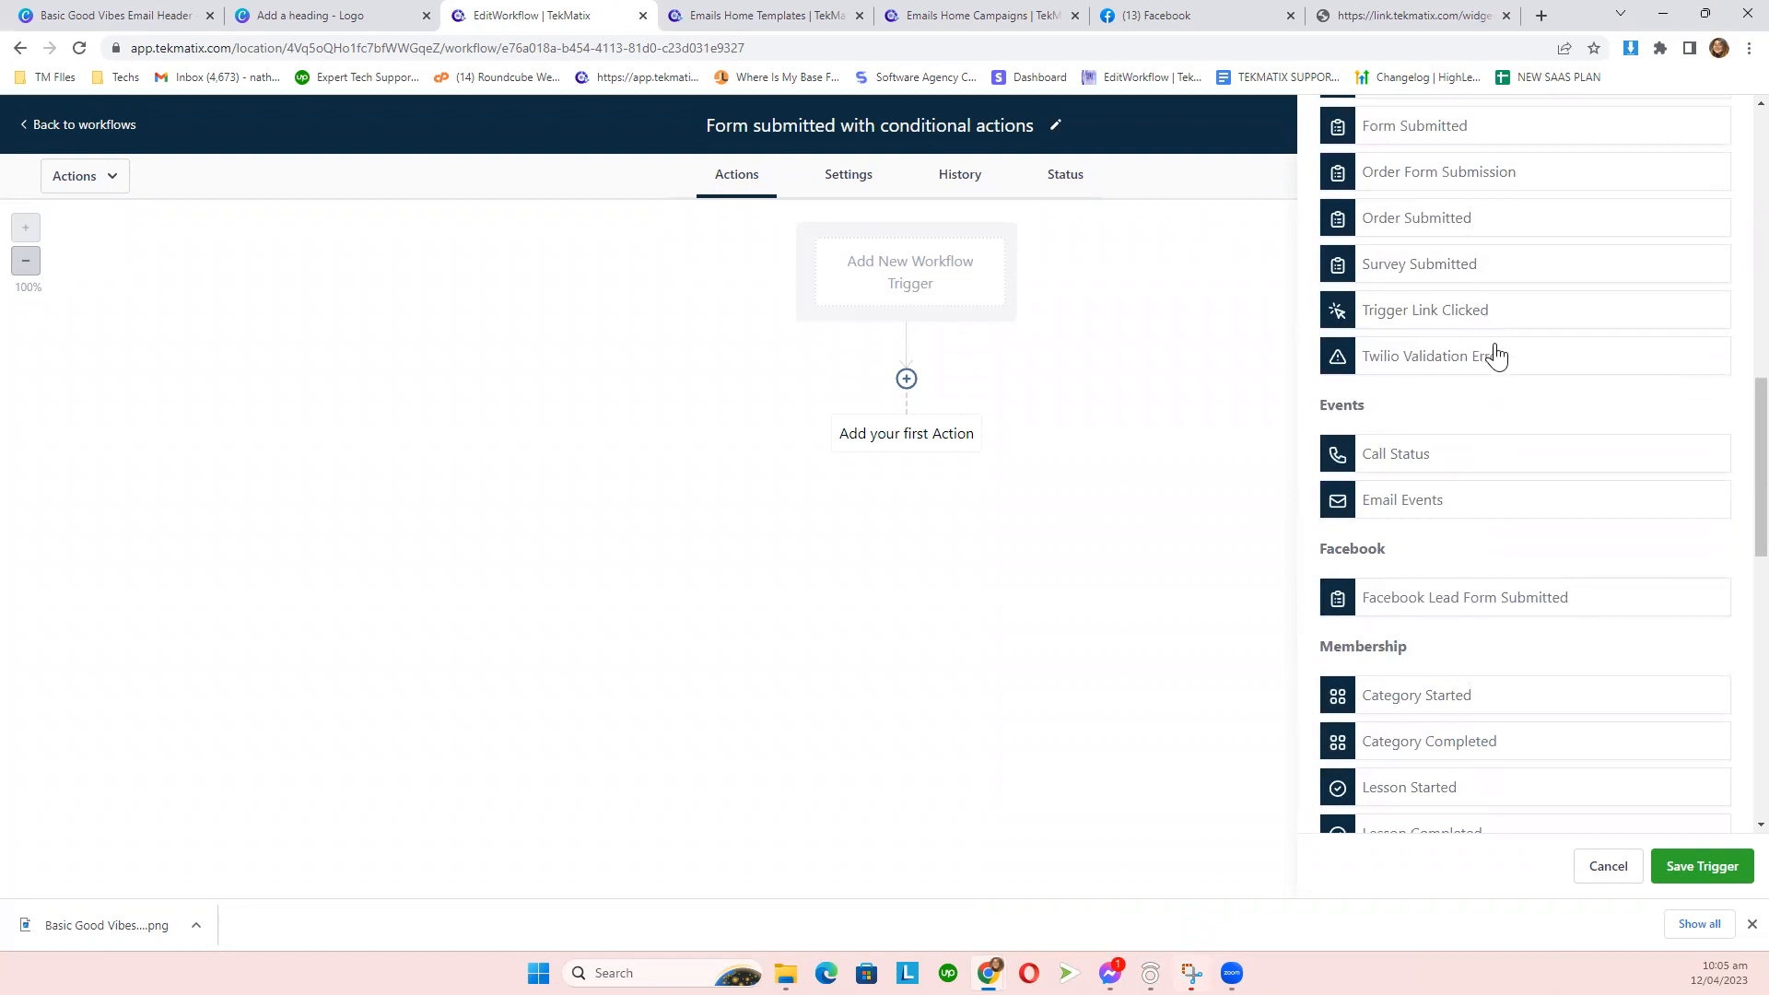
pyautogui.scroll(4, 1525, 406)
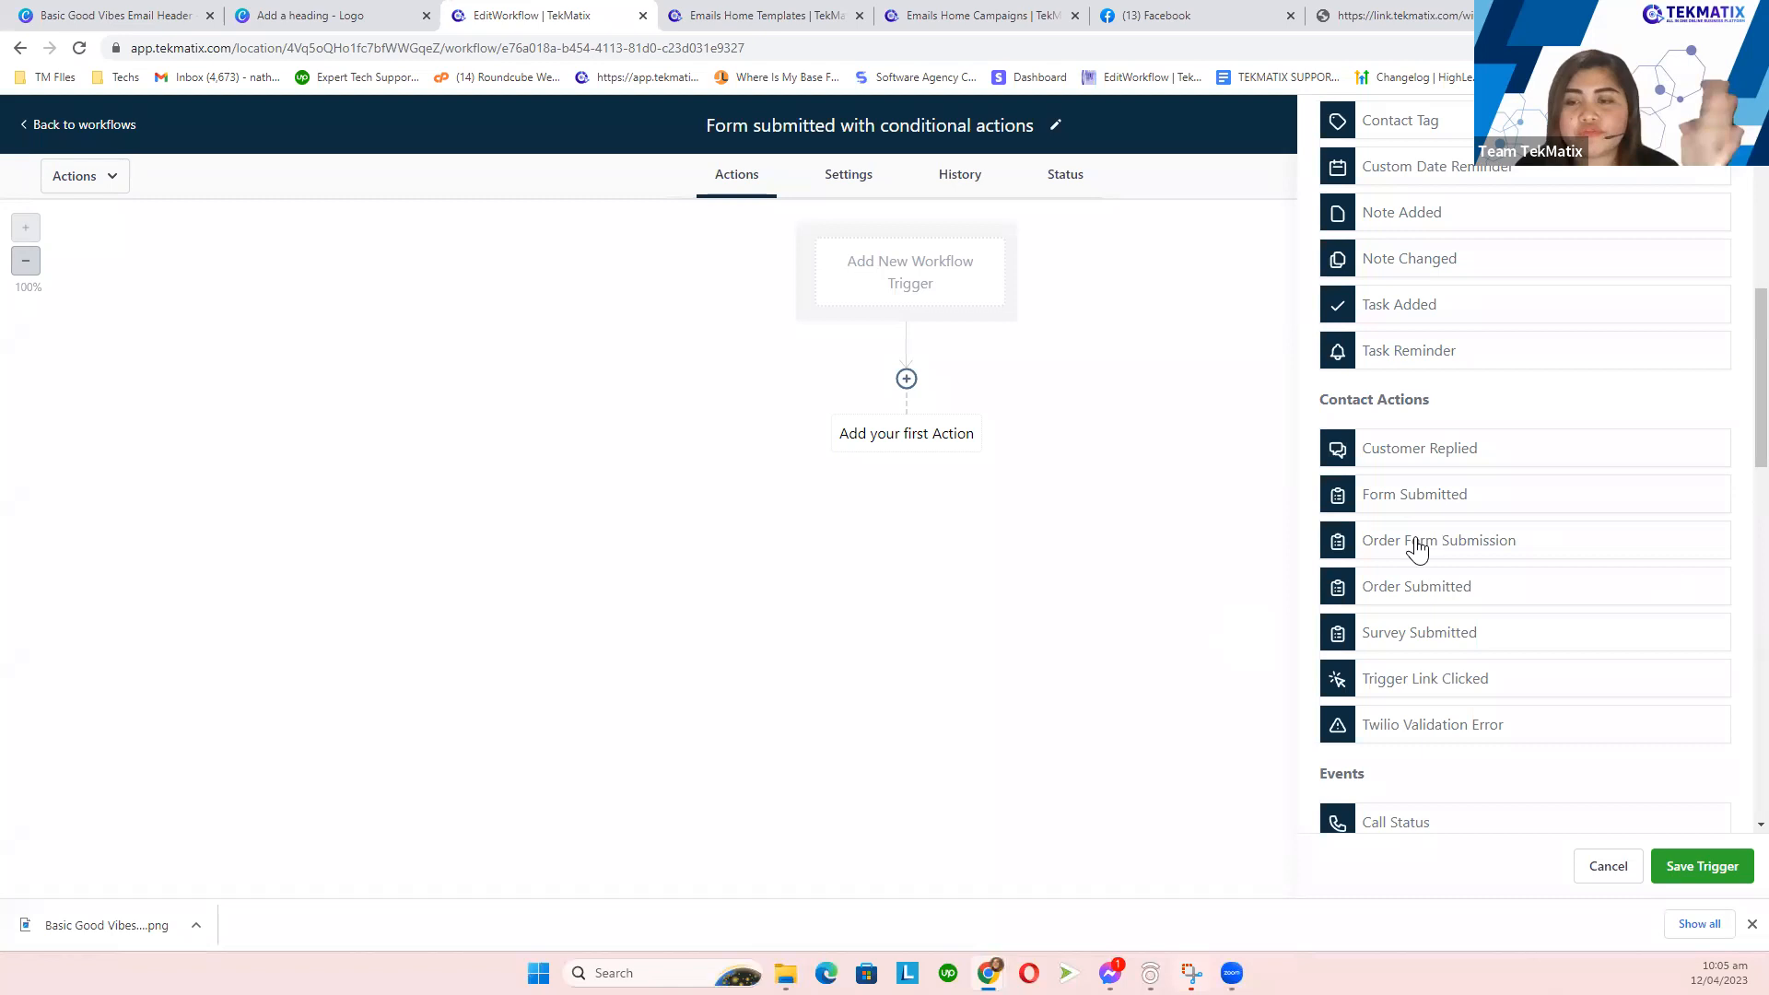
pyautogui.scroll(-5, 1418, 550)
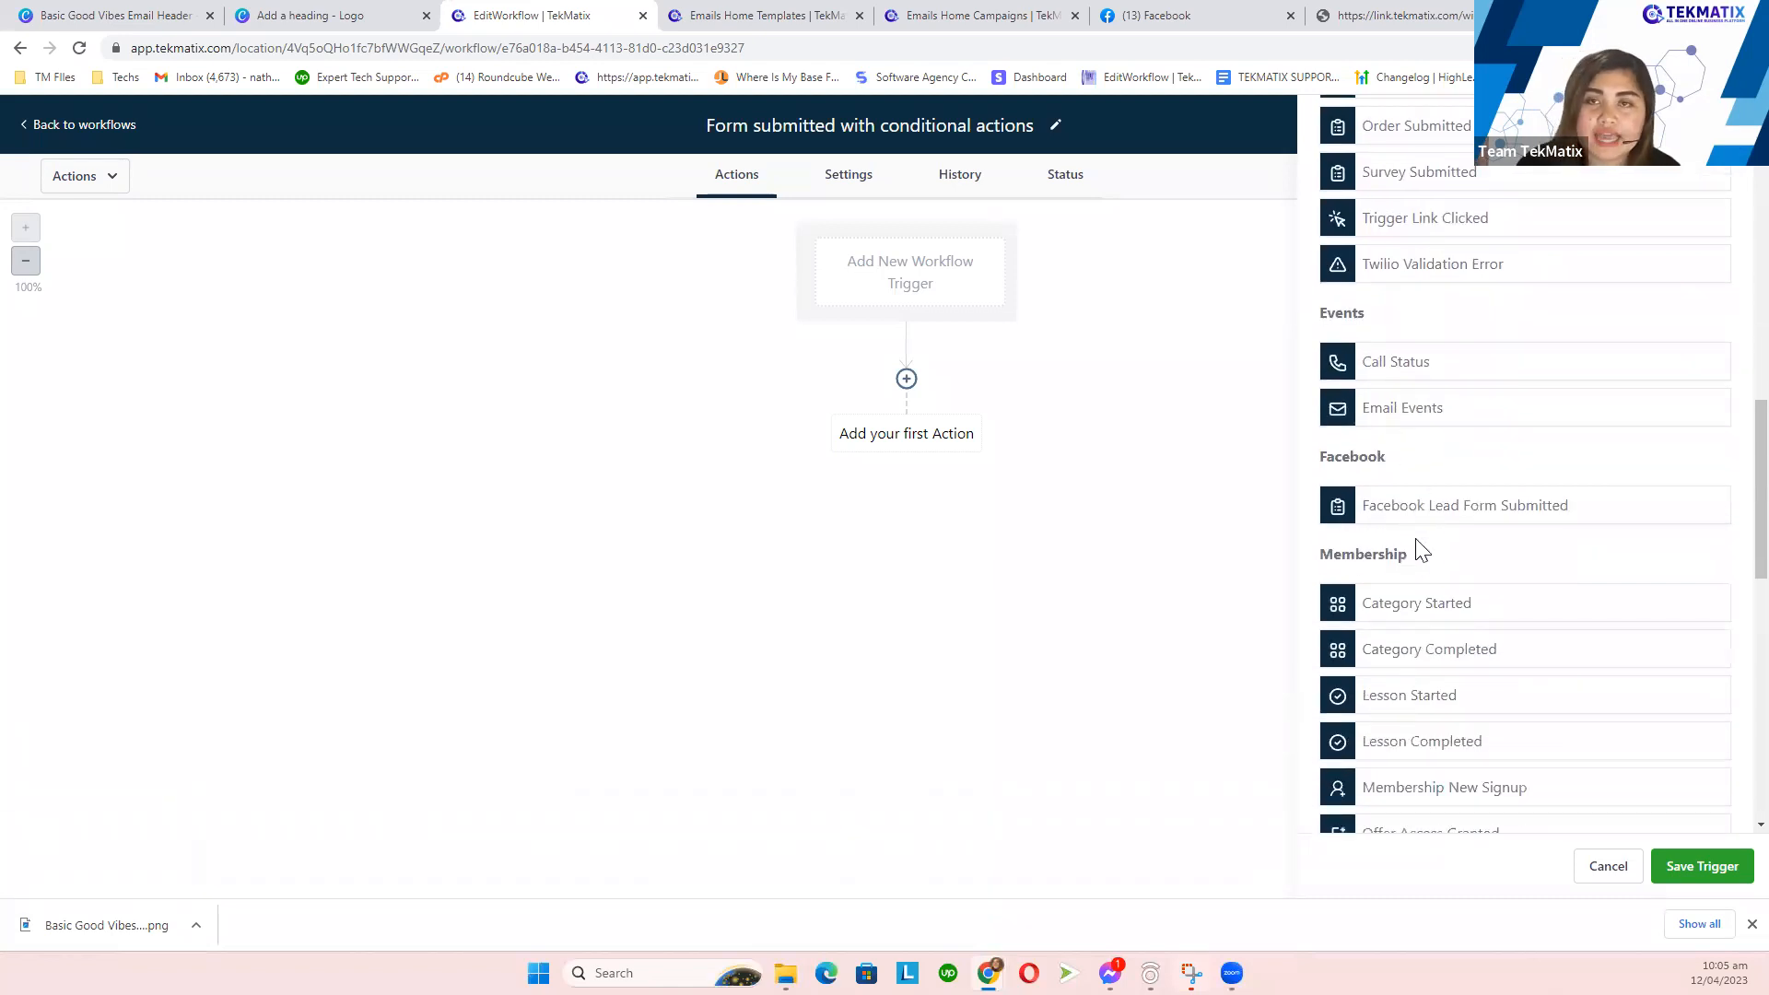
pyautogui.scroll(-3, 1419, 550)
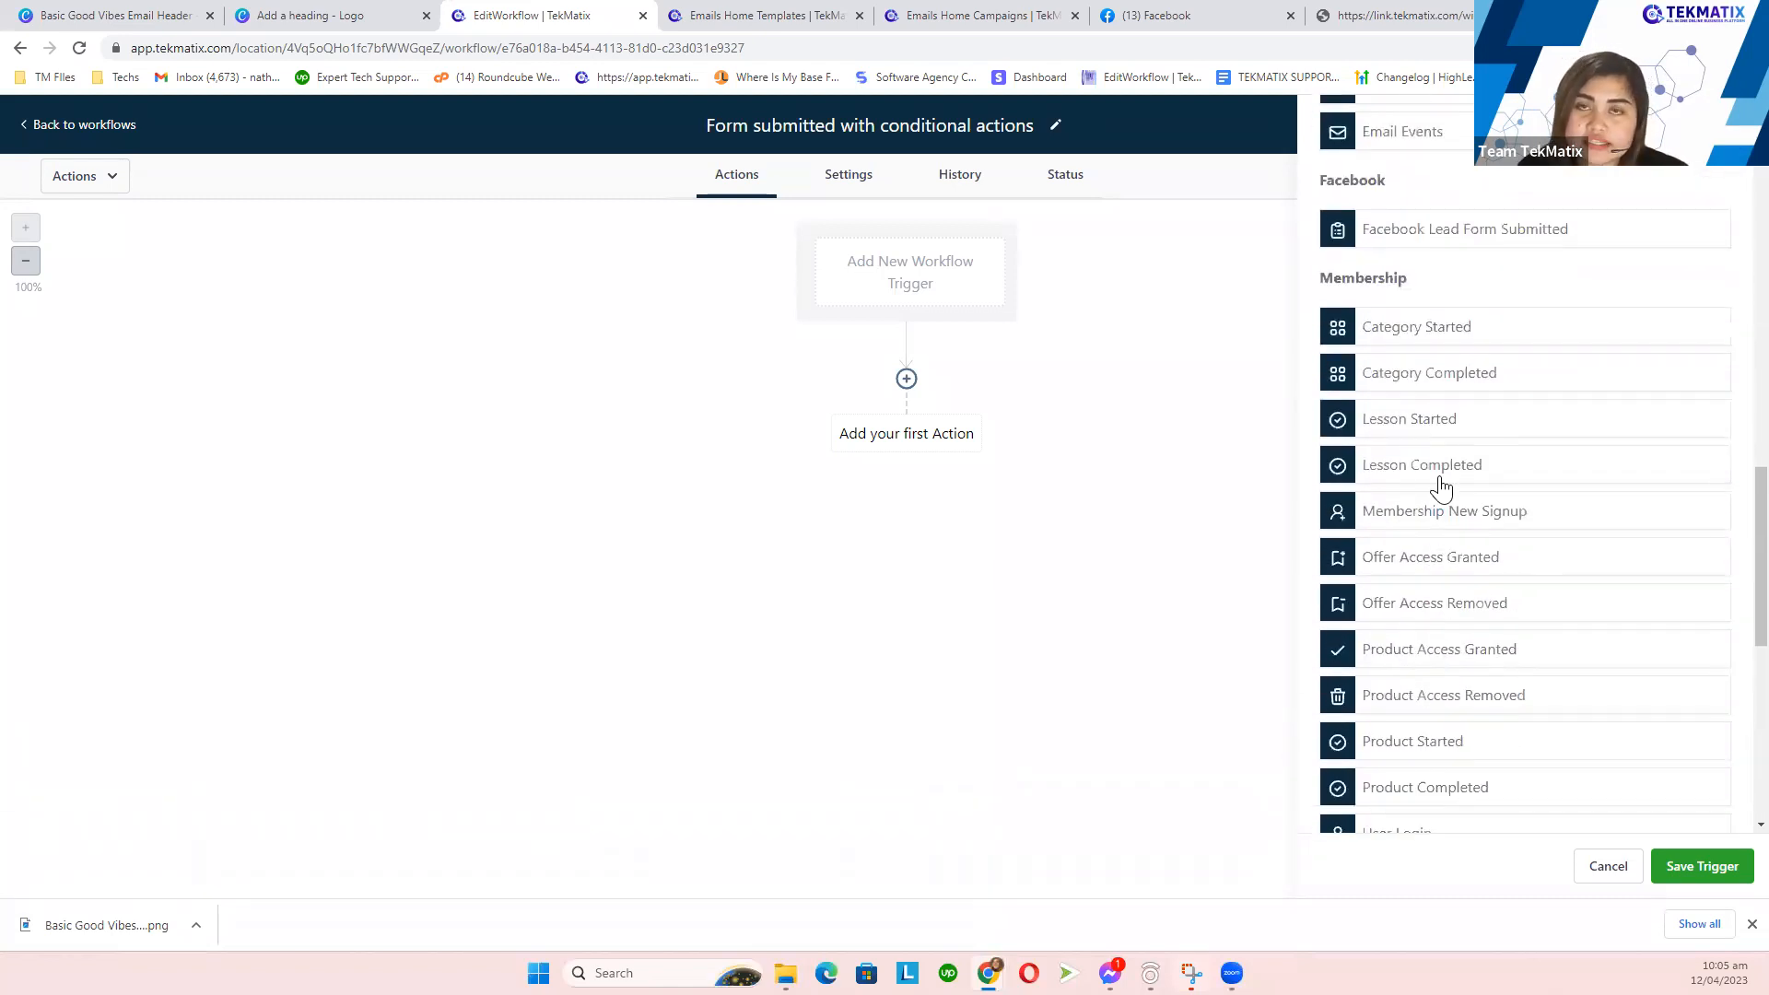
pyautogui.scroll(-8, 1443, 490)
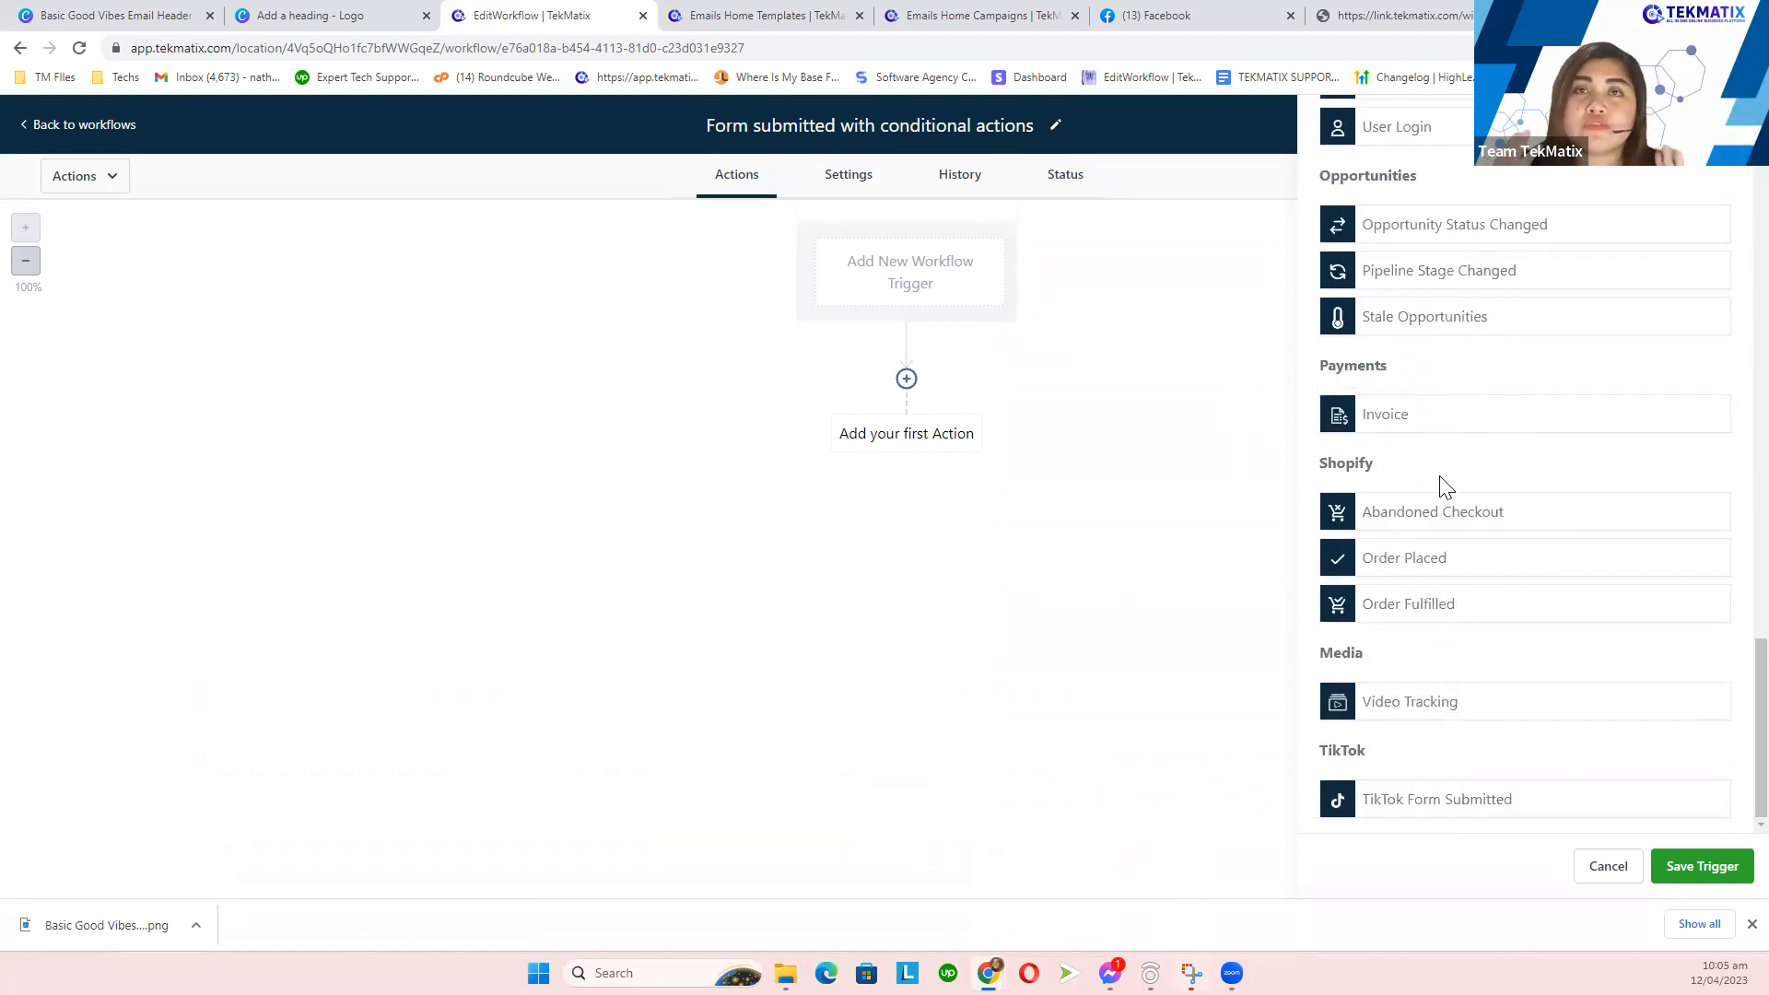
pyautogui.scroll(15, 1445, 486)
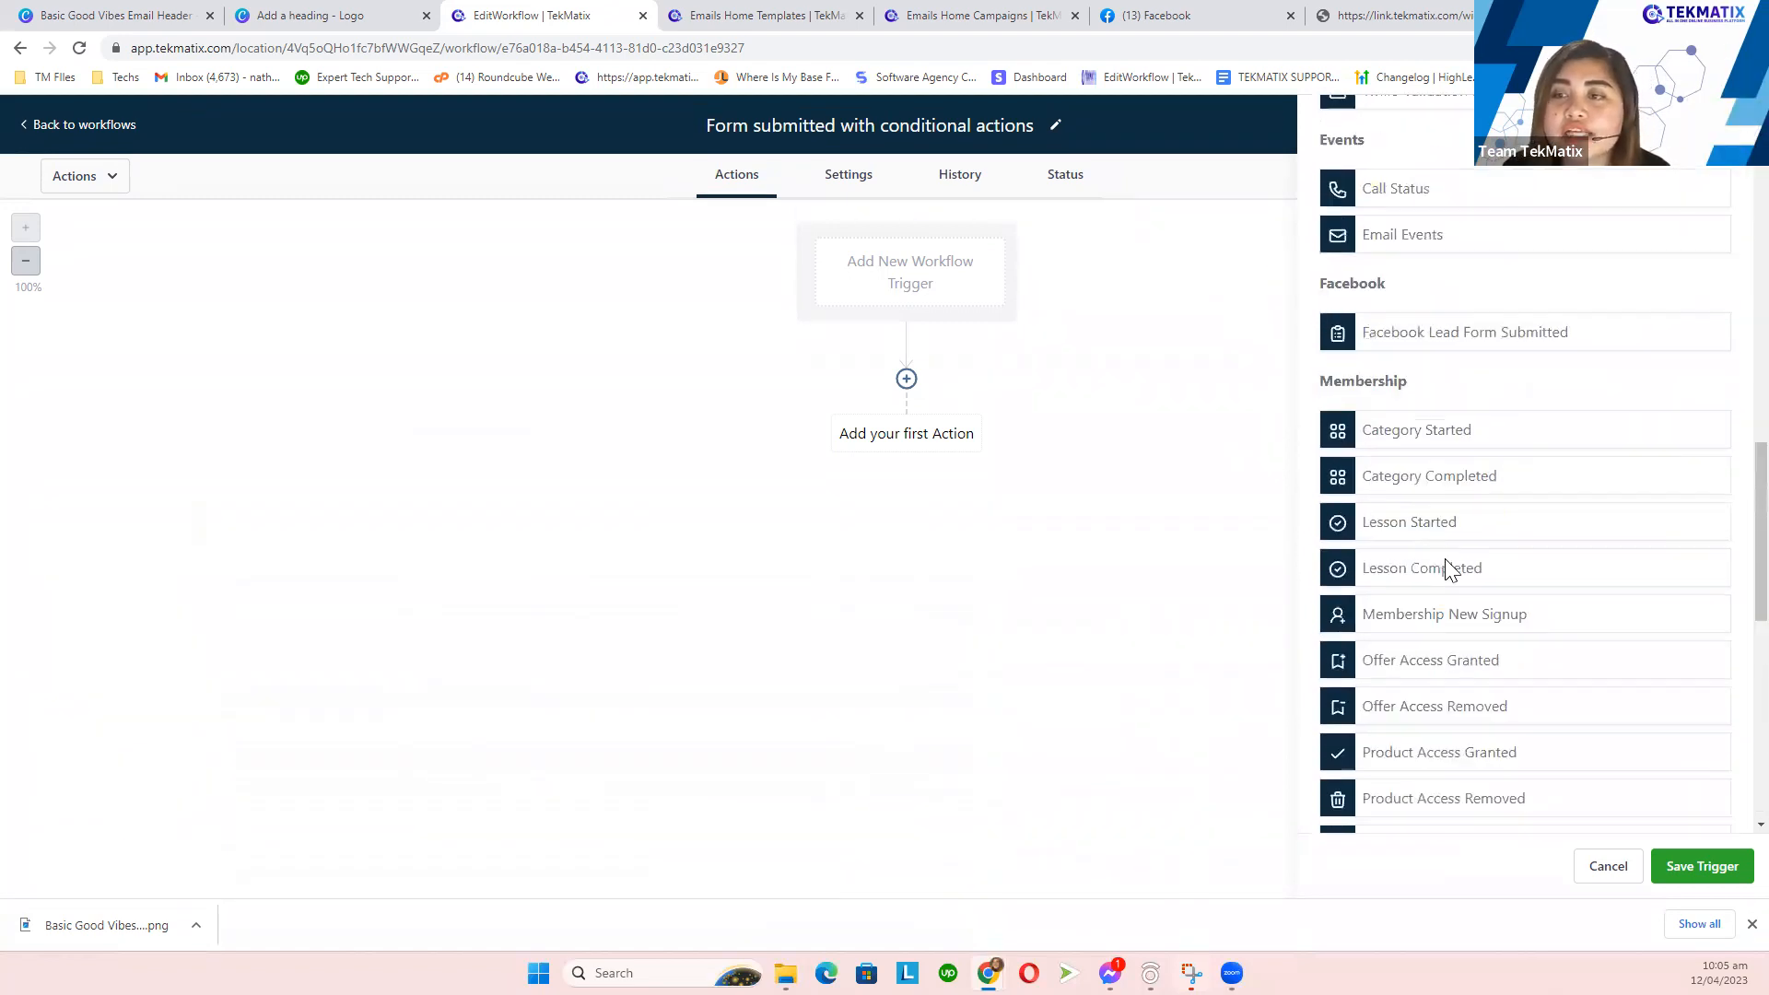
pyautogui.scroll(2, 1451, 577)
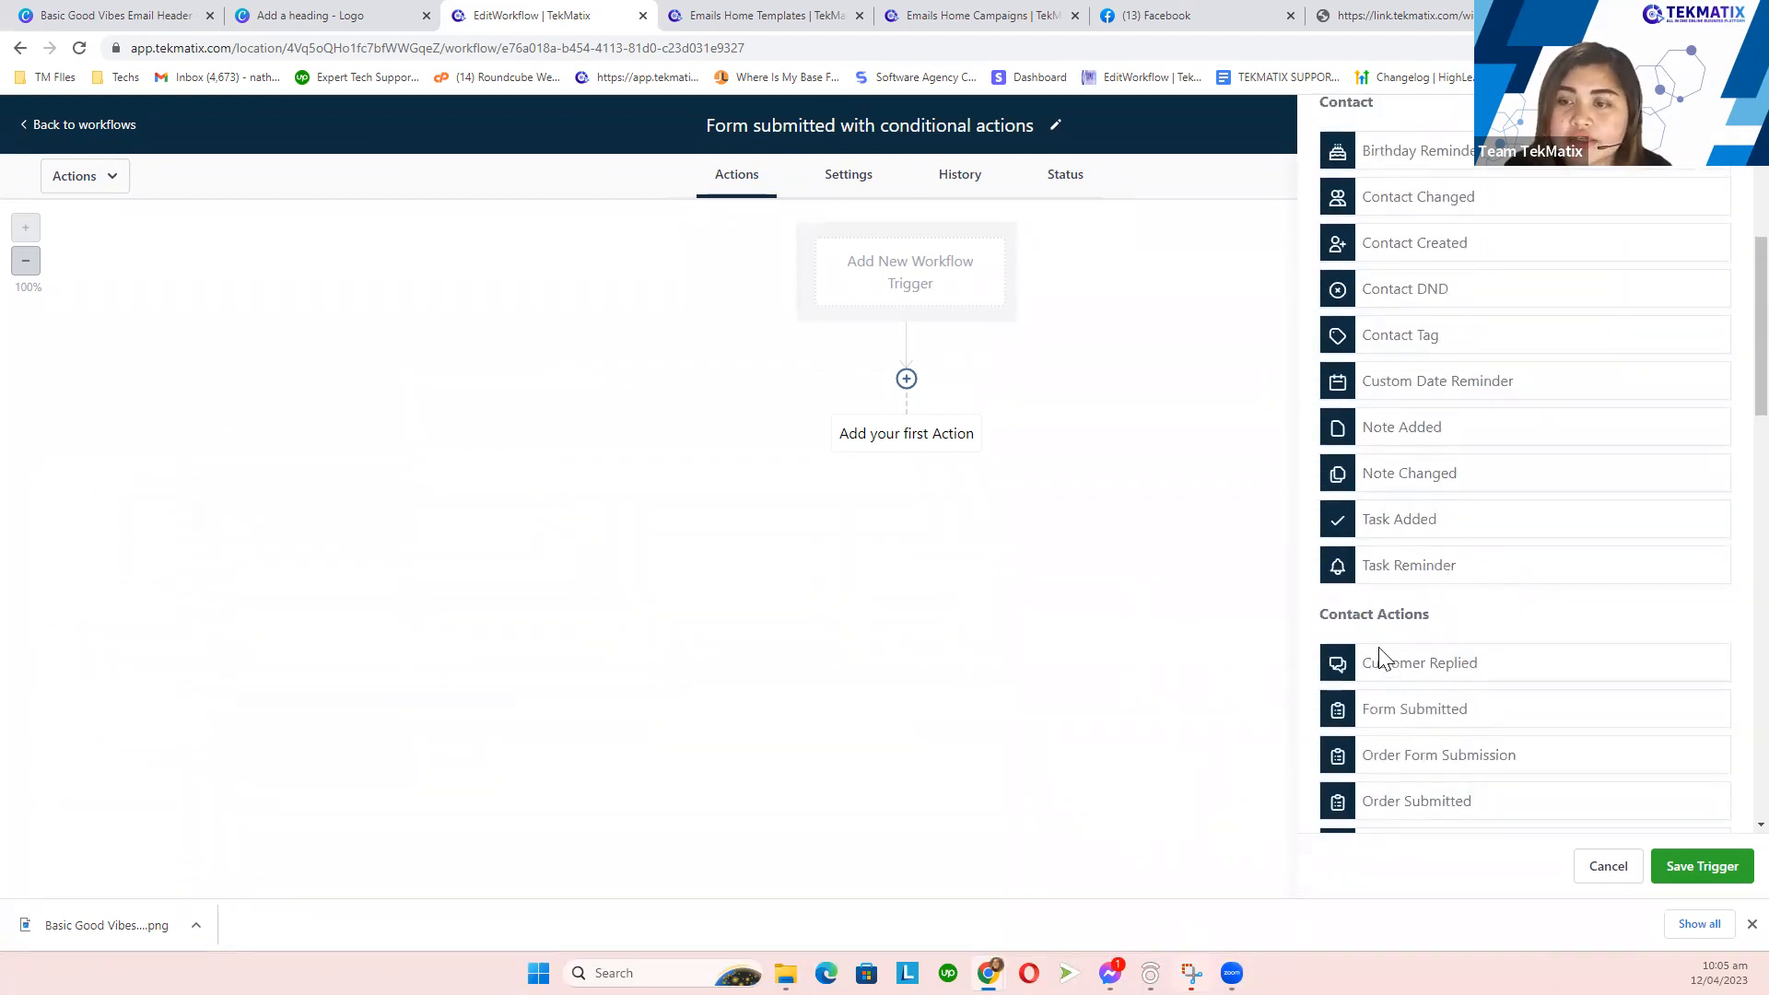
pyautogui.scroll(-2, 1378, 662)
pyautogui.moveTo(1453, 427); pyautogui.dragTo(1309, 436)
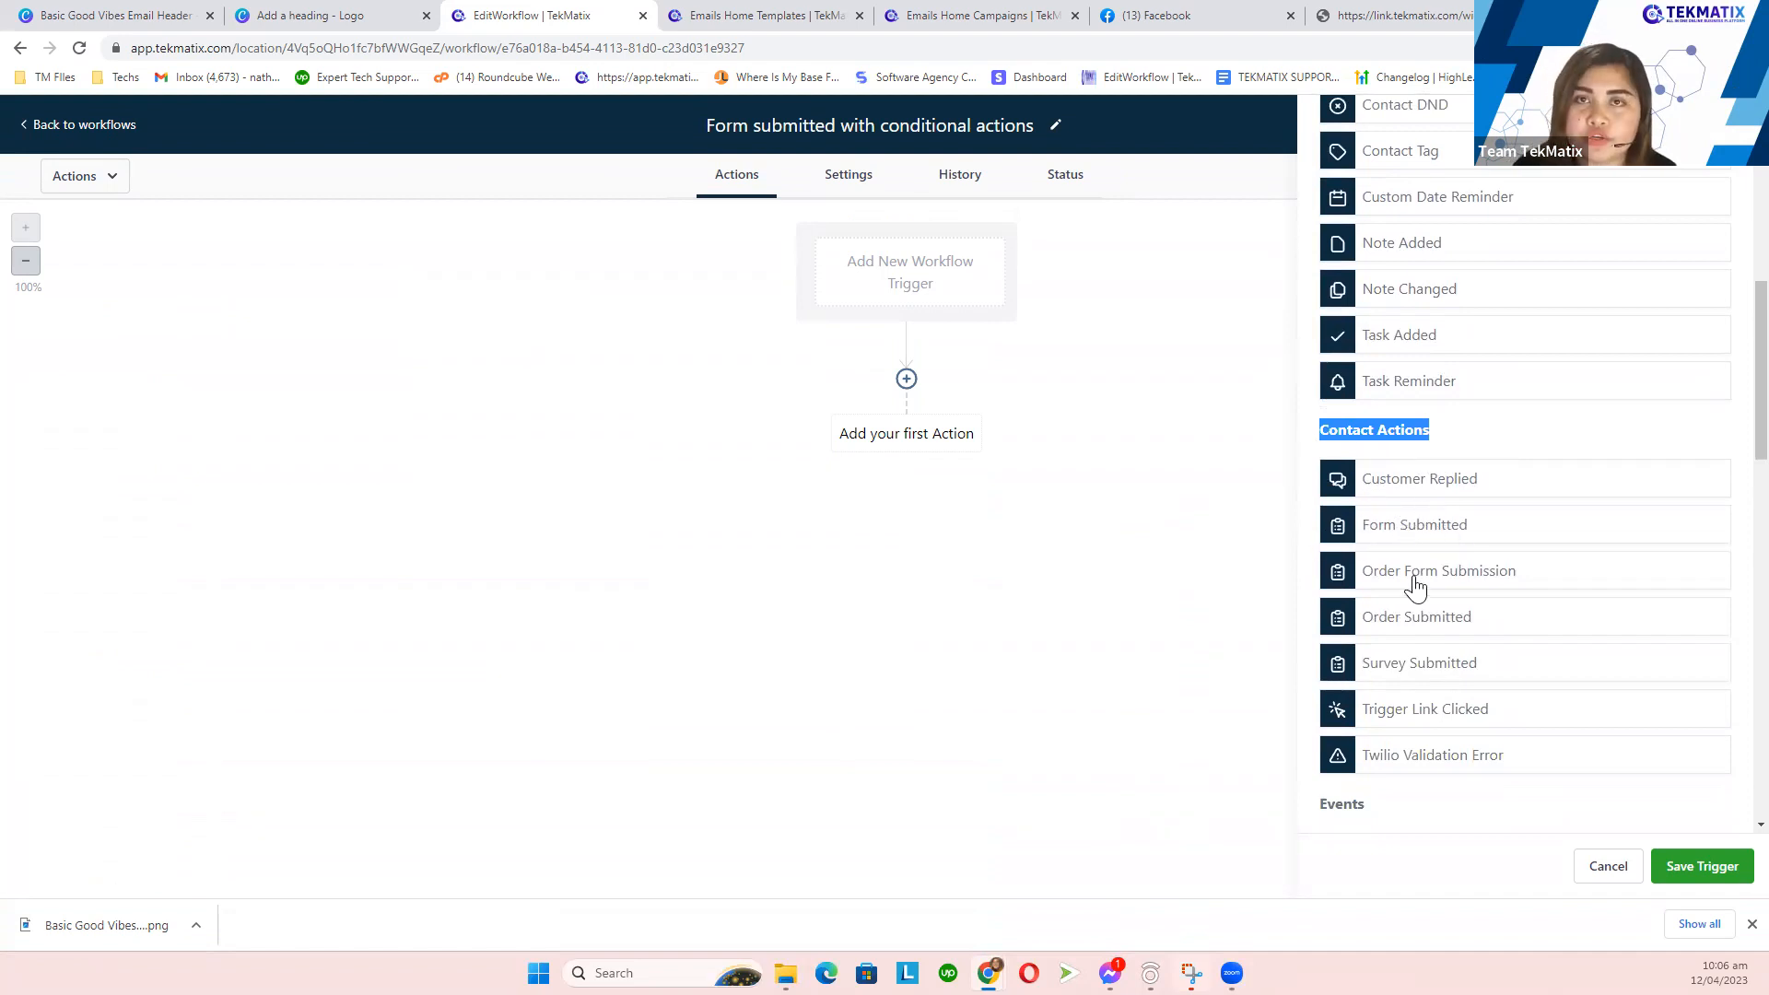
pyautogui.scroll(7, 1411, 584)
pyautogui.scroll(1, 1418, 591)
# - Pick the Form Submitted trigger and filter it to Demo Workflow Form 4/12
pyautogui.click(1356, 239)
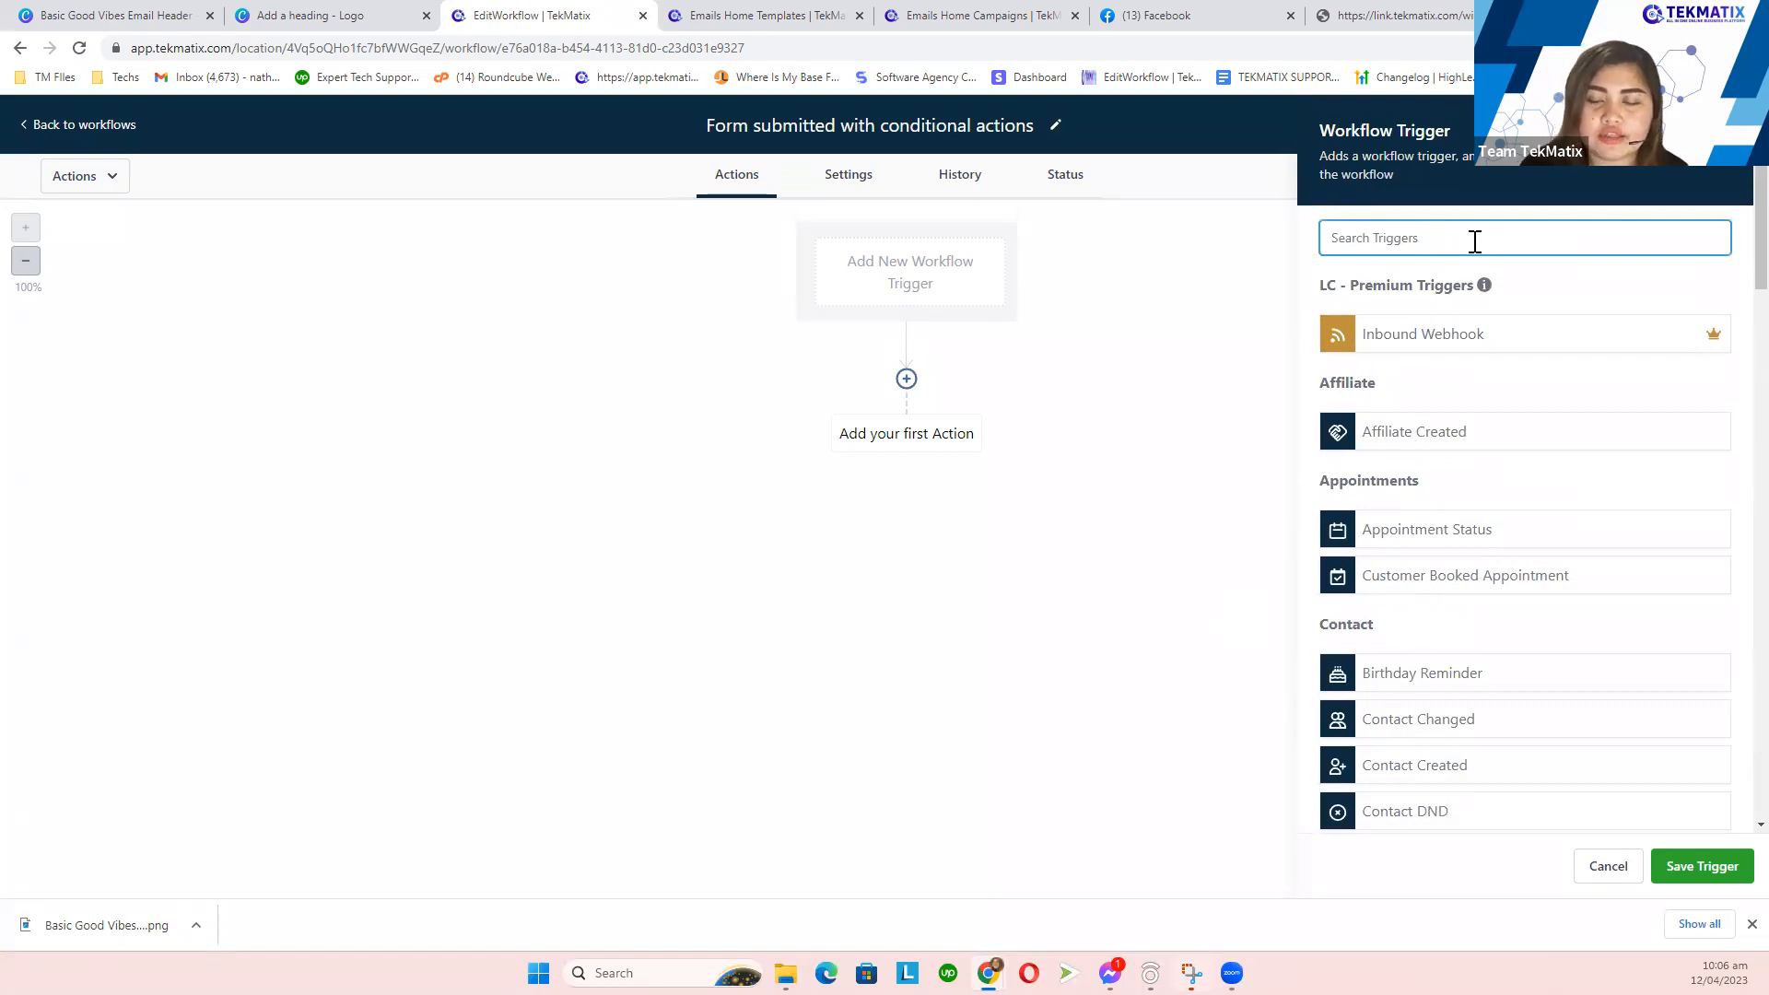
pyautogui.write('form')
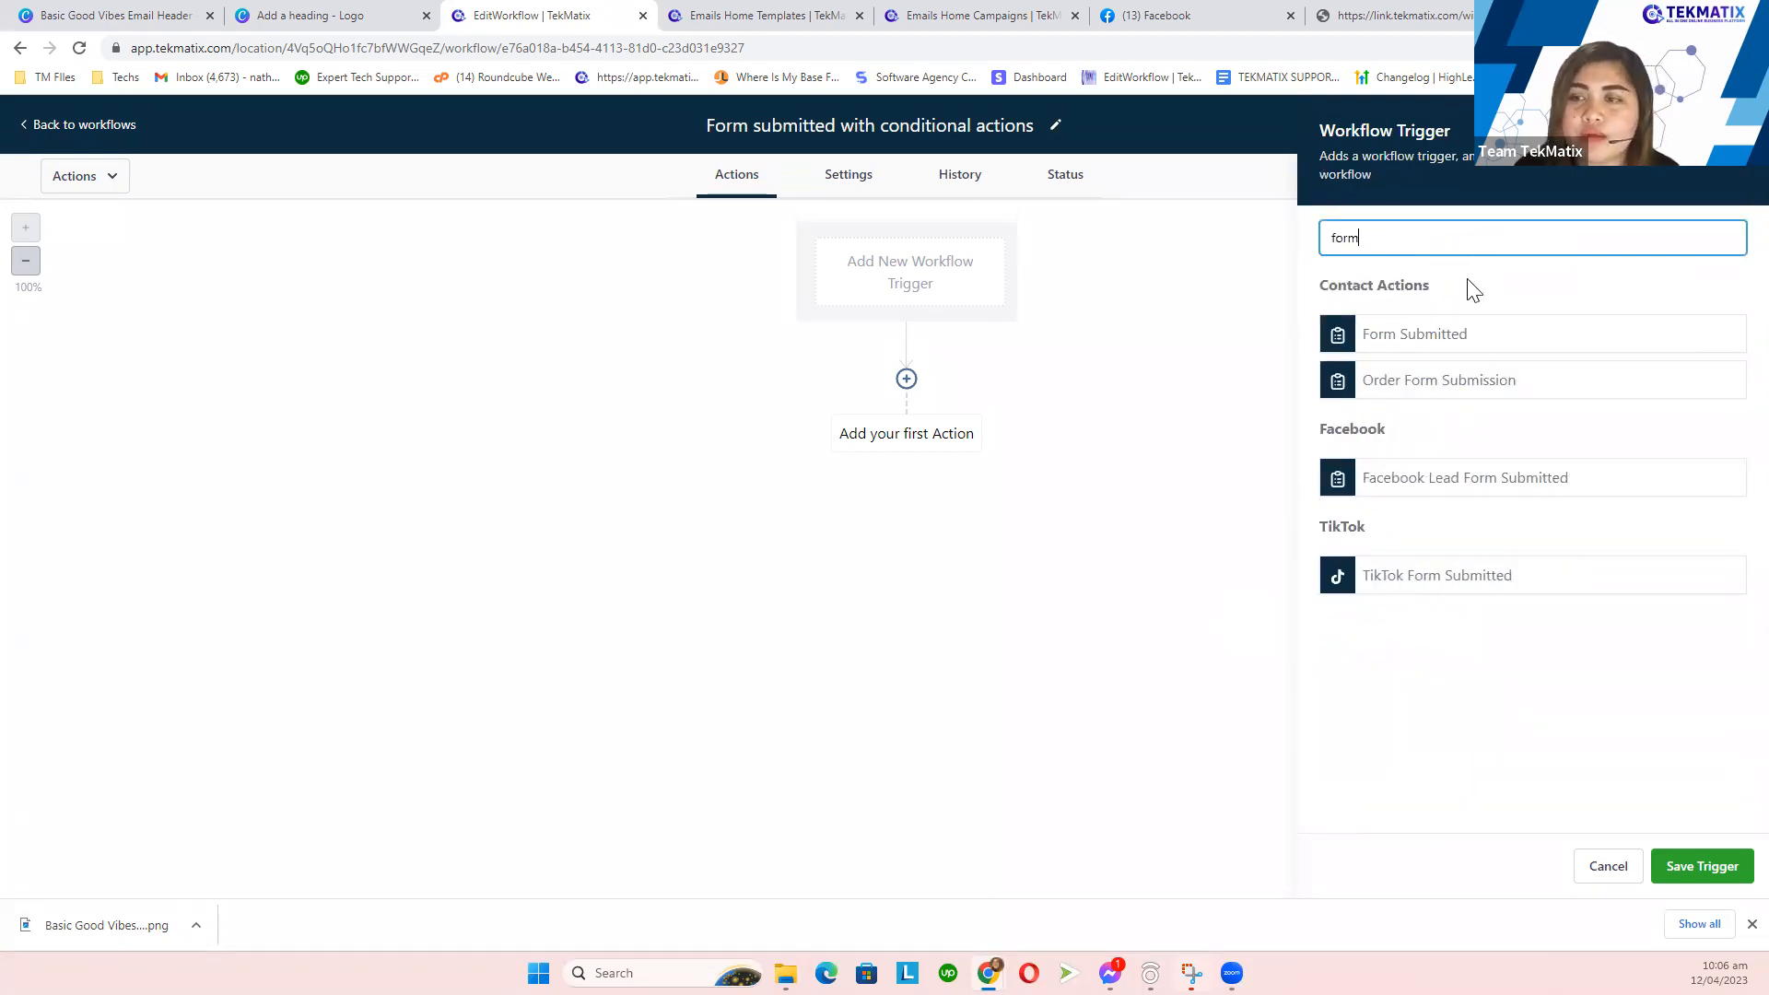
pyautogui.click(1423, 341)
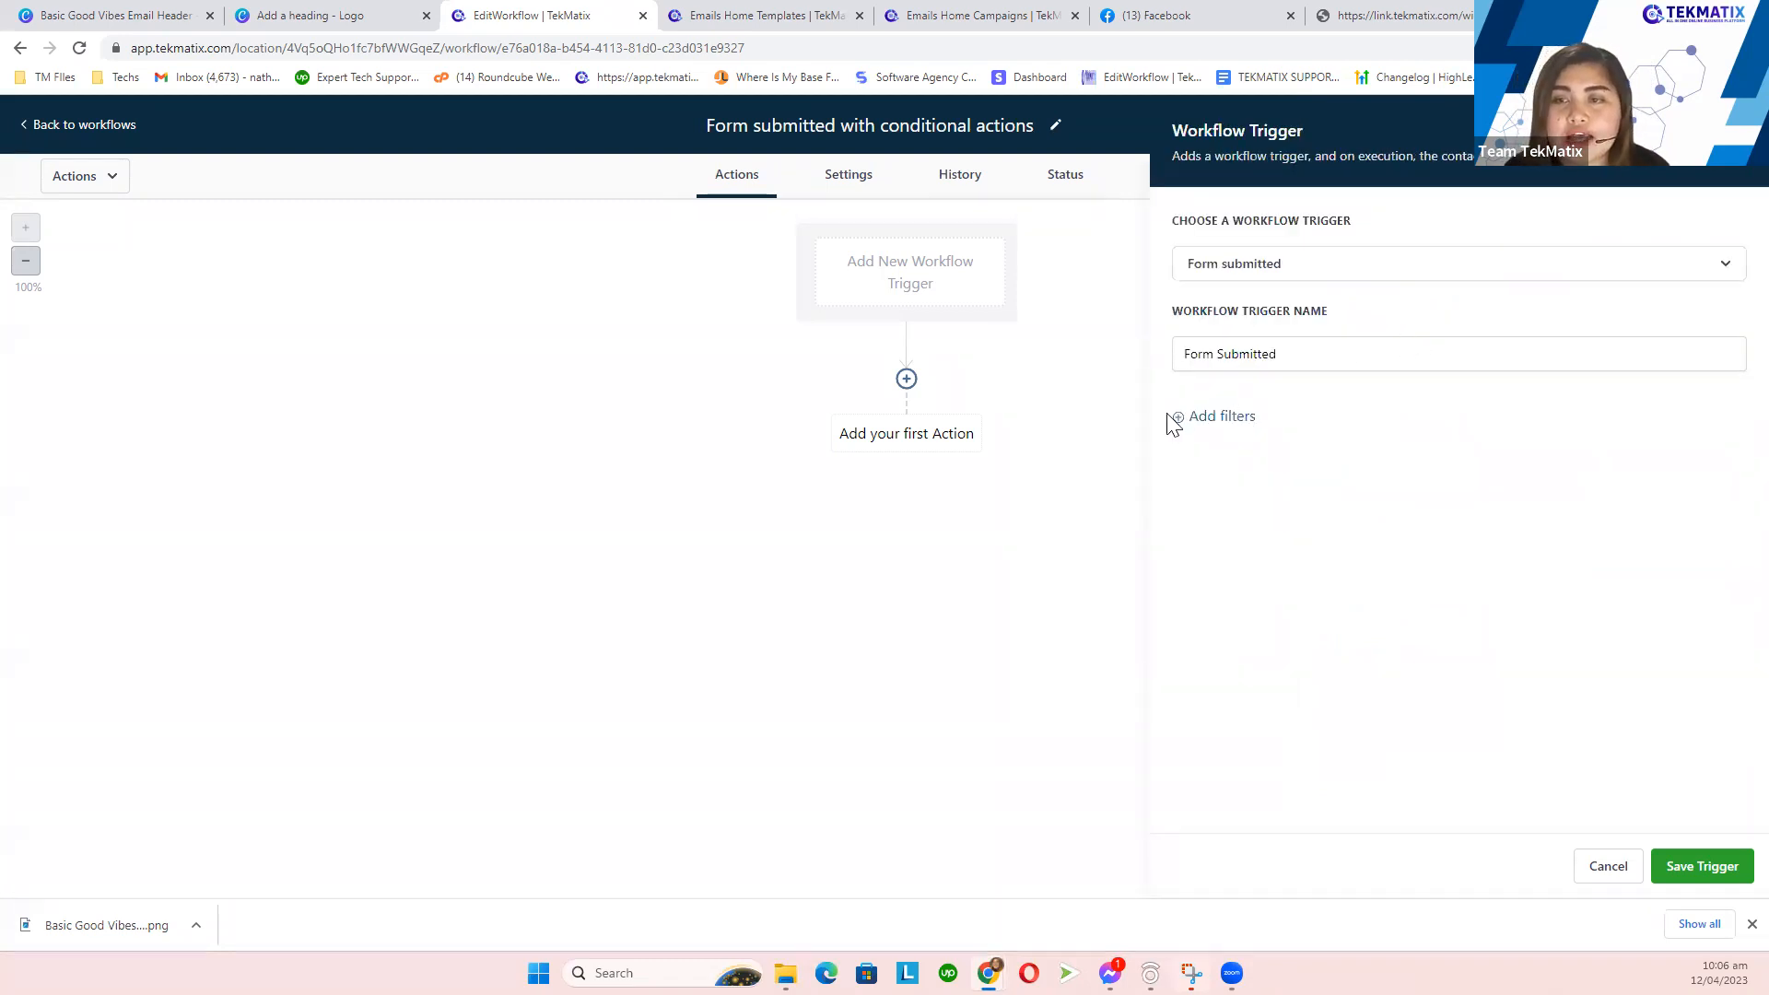
pyautogui.click(1235, 427)
pyautogui.click(1235, 451)
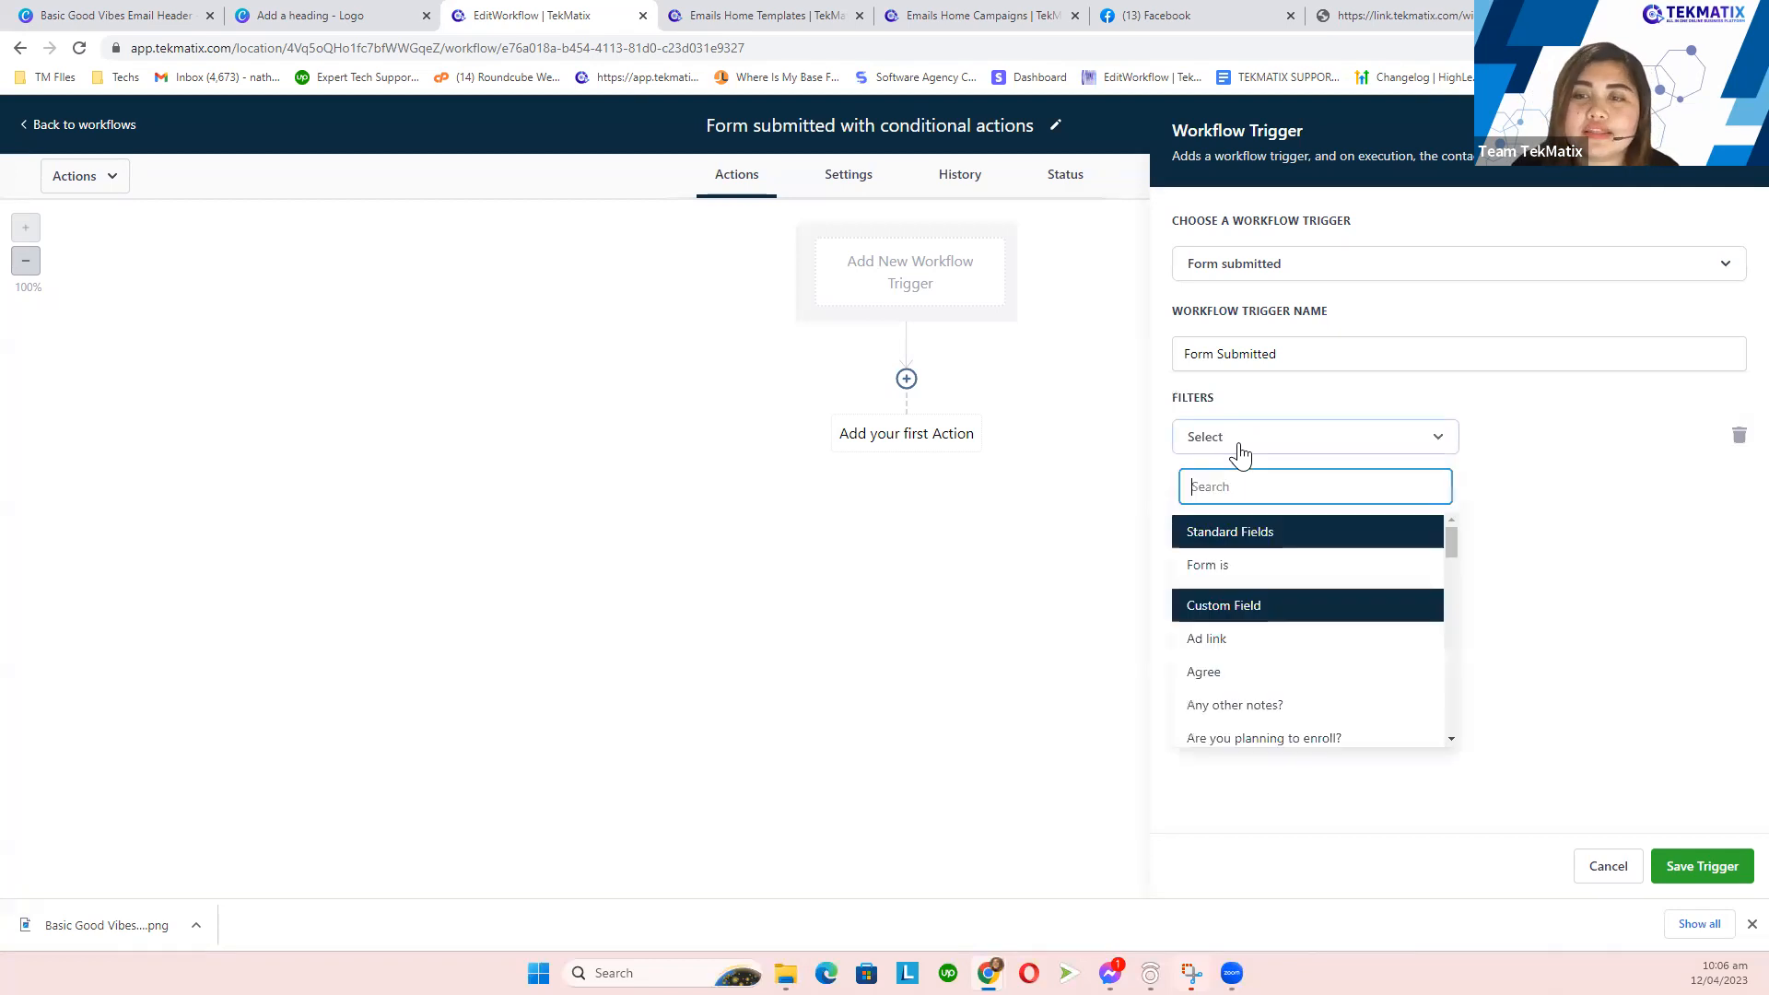
pyautogui.click(1226, 569)
pyautogui.click(1529, 440)
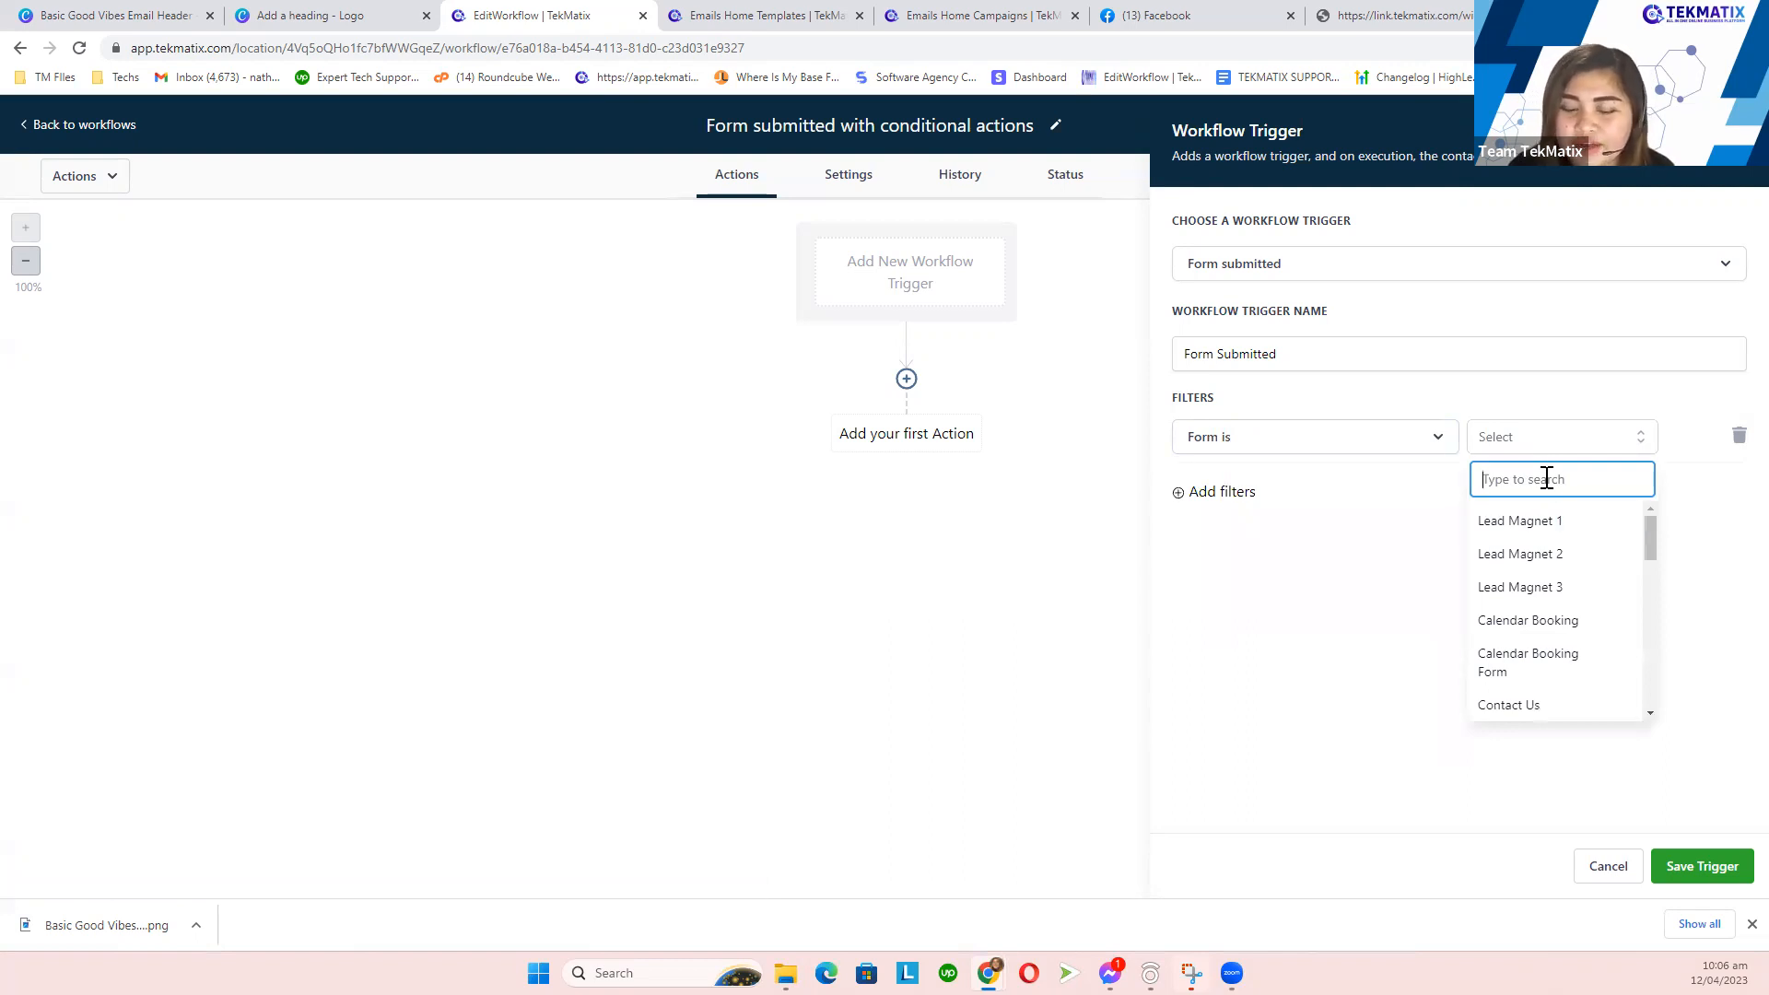
pyautogui.write('wor')
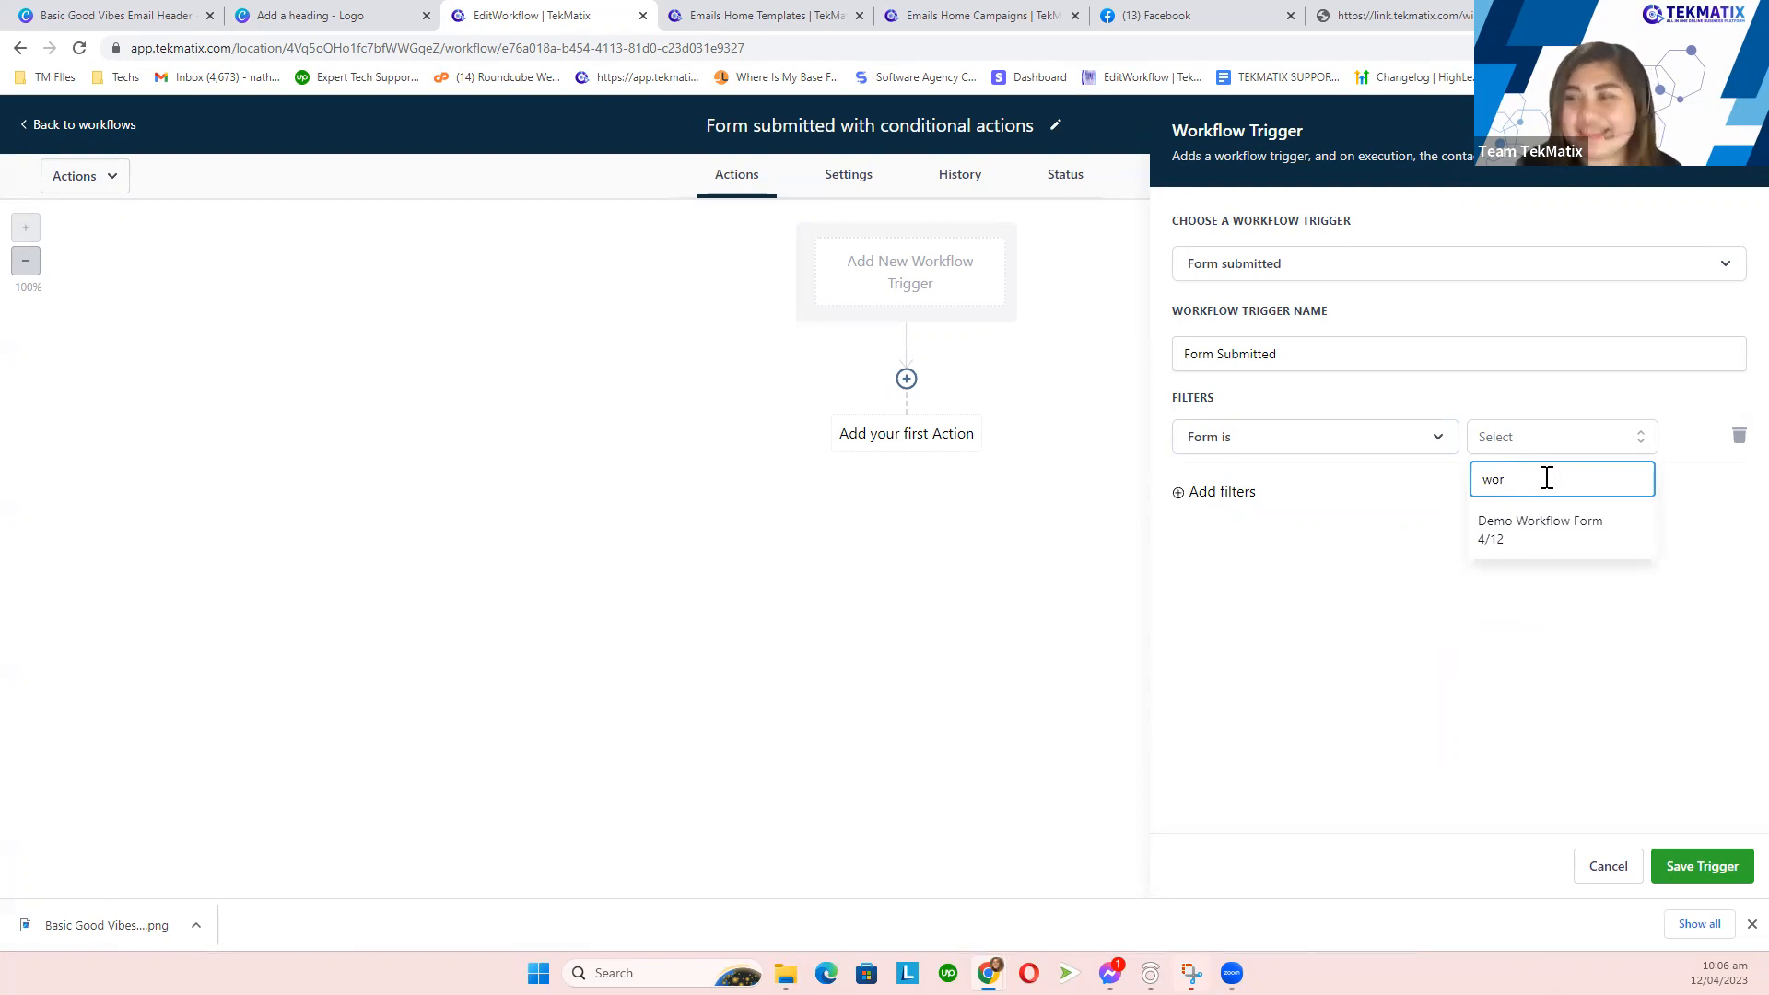
pyautogui.click(1549, 539)
# - Name the trigger 'Form Submitted - Demo Workflow Form', save it, and peek at the action list
pyautogui.click(1307, 353)
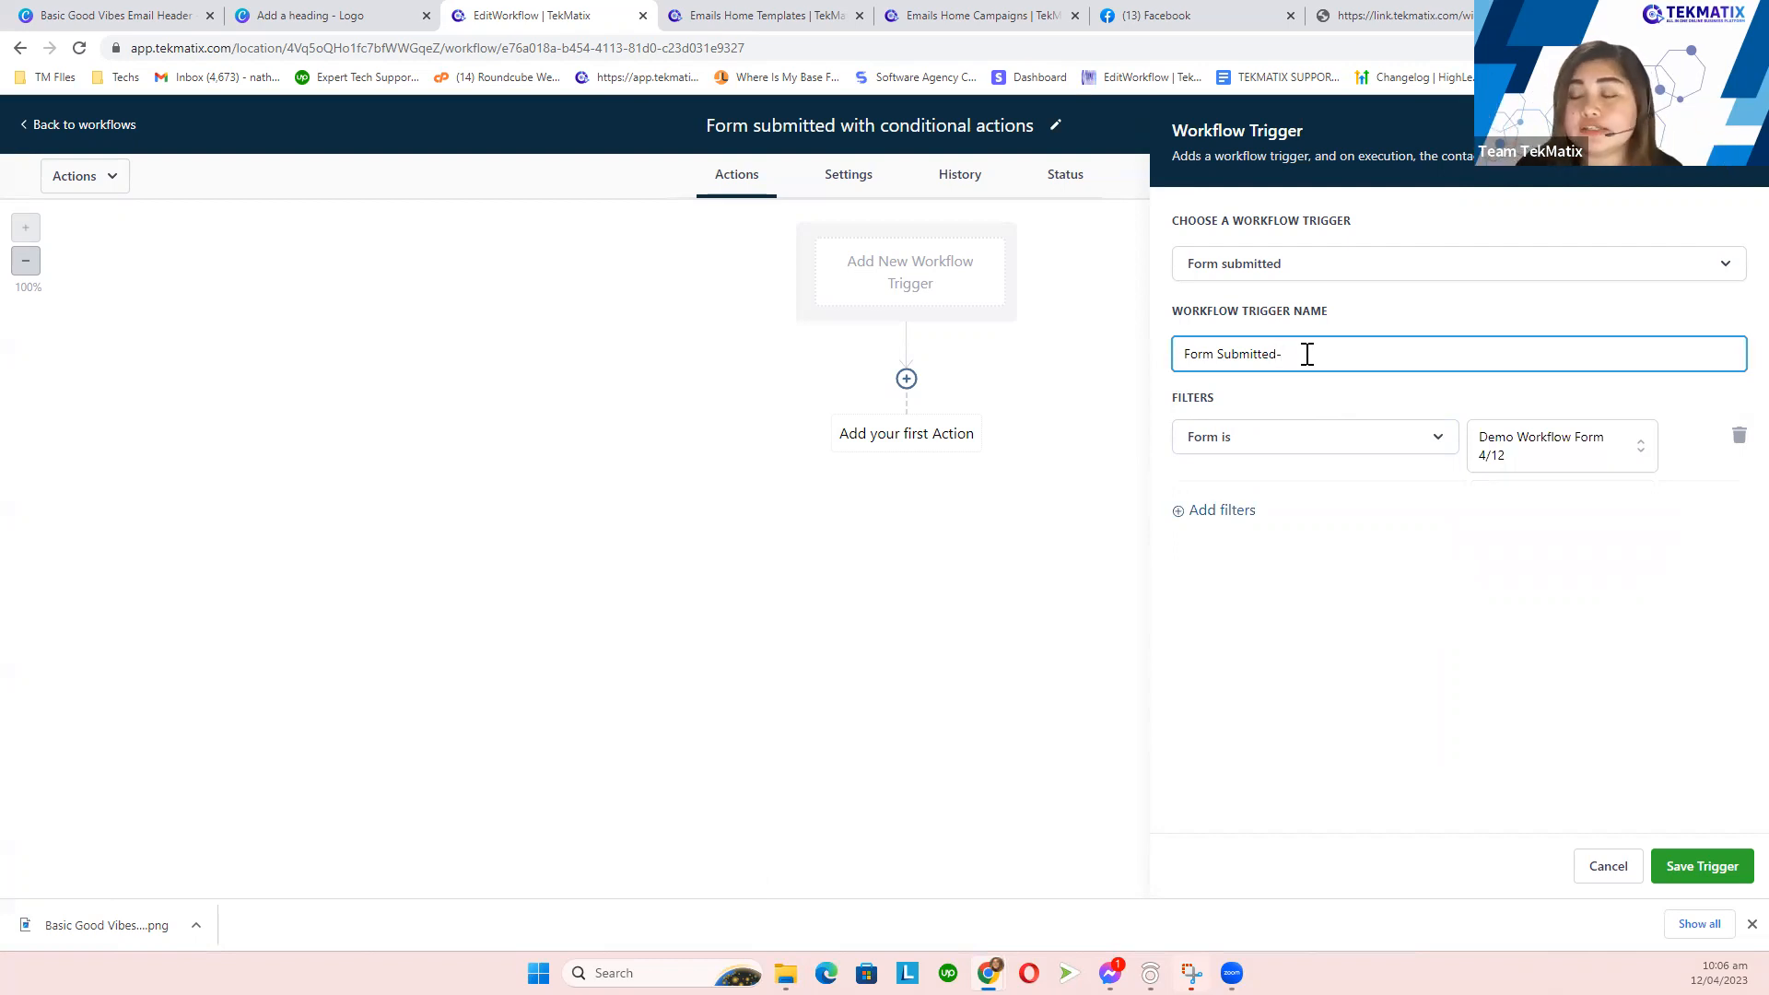
pyautogui.write('- Demo Workflow Fporm')
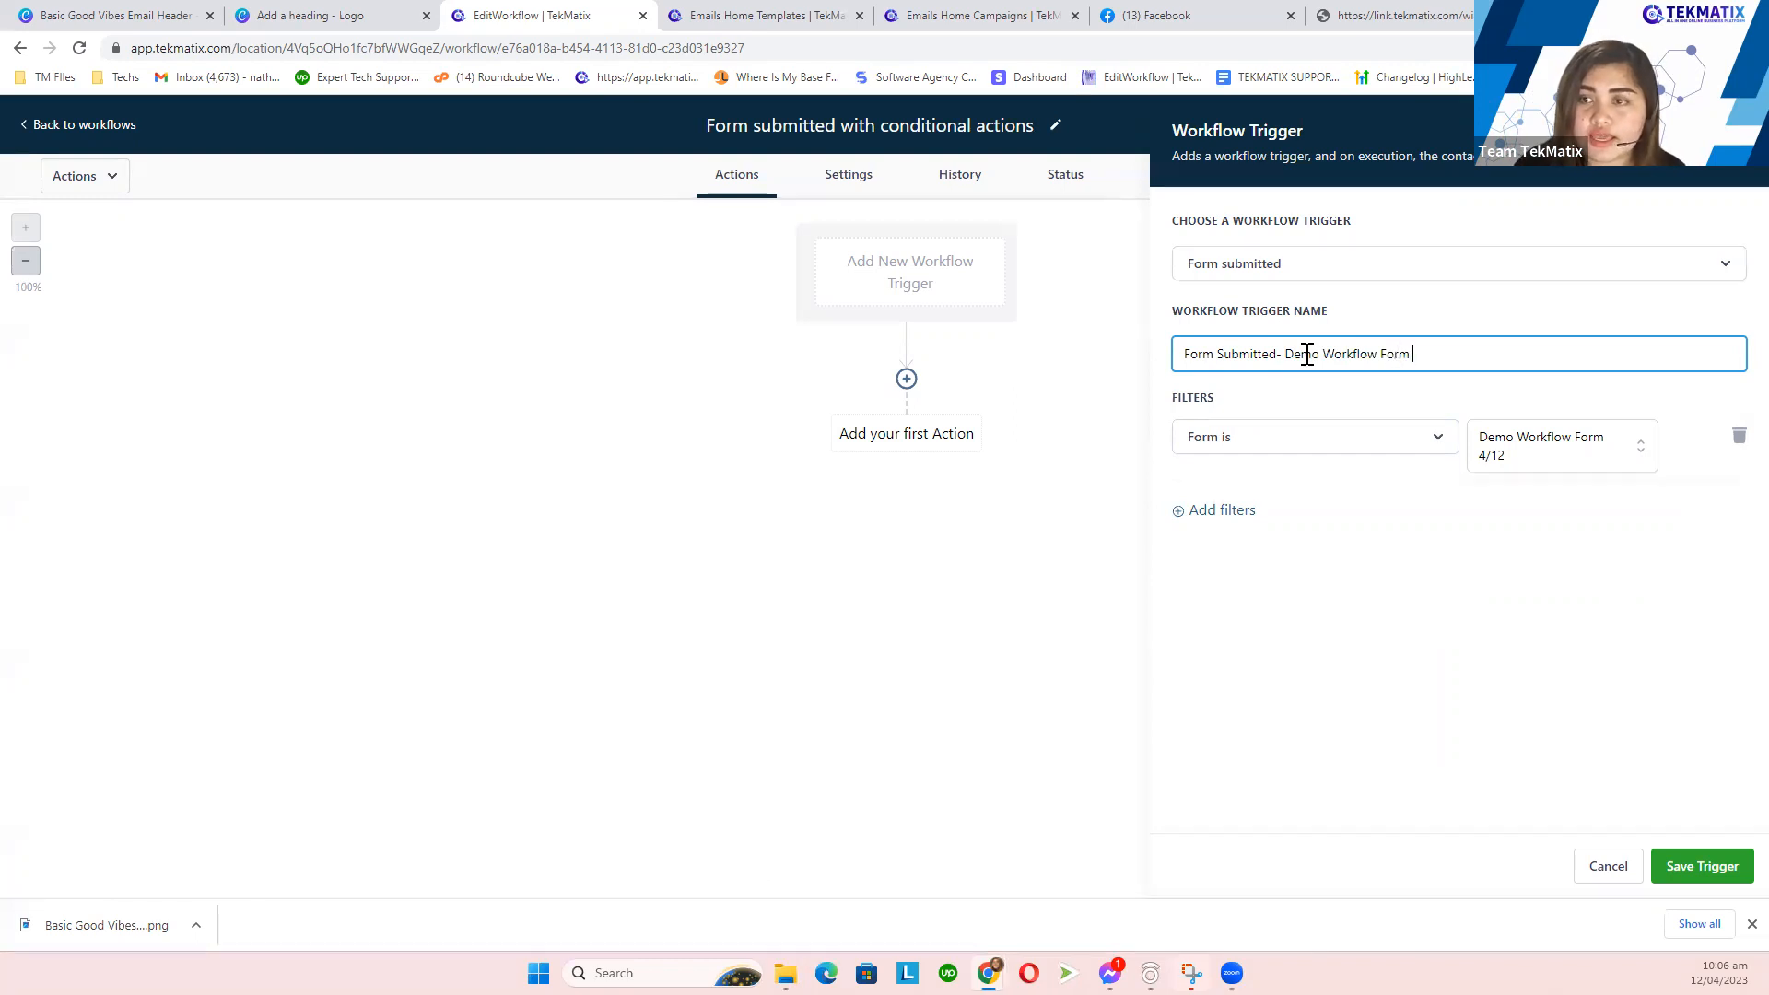
pyautogui.click(1700, 868)
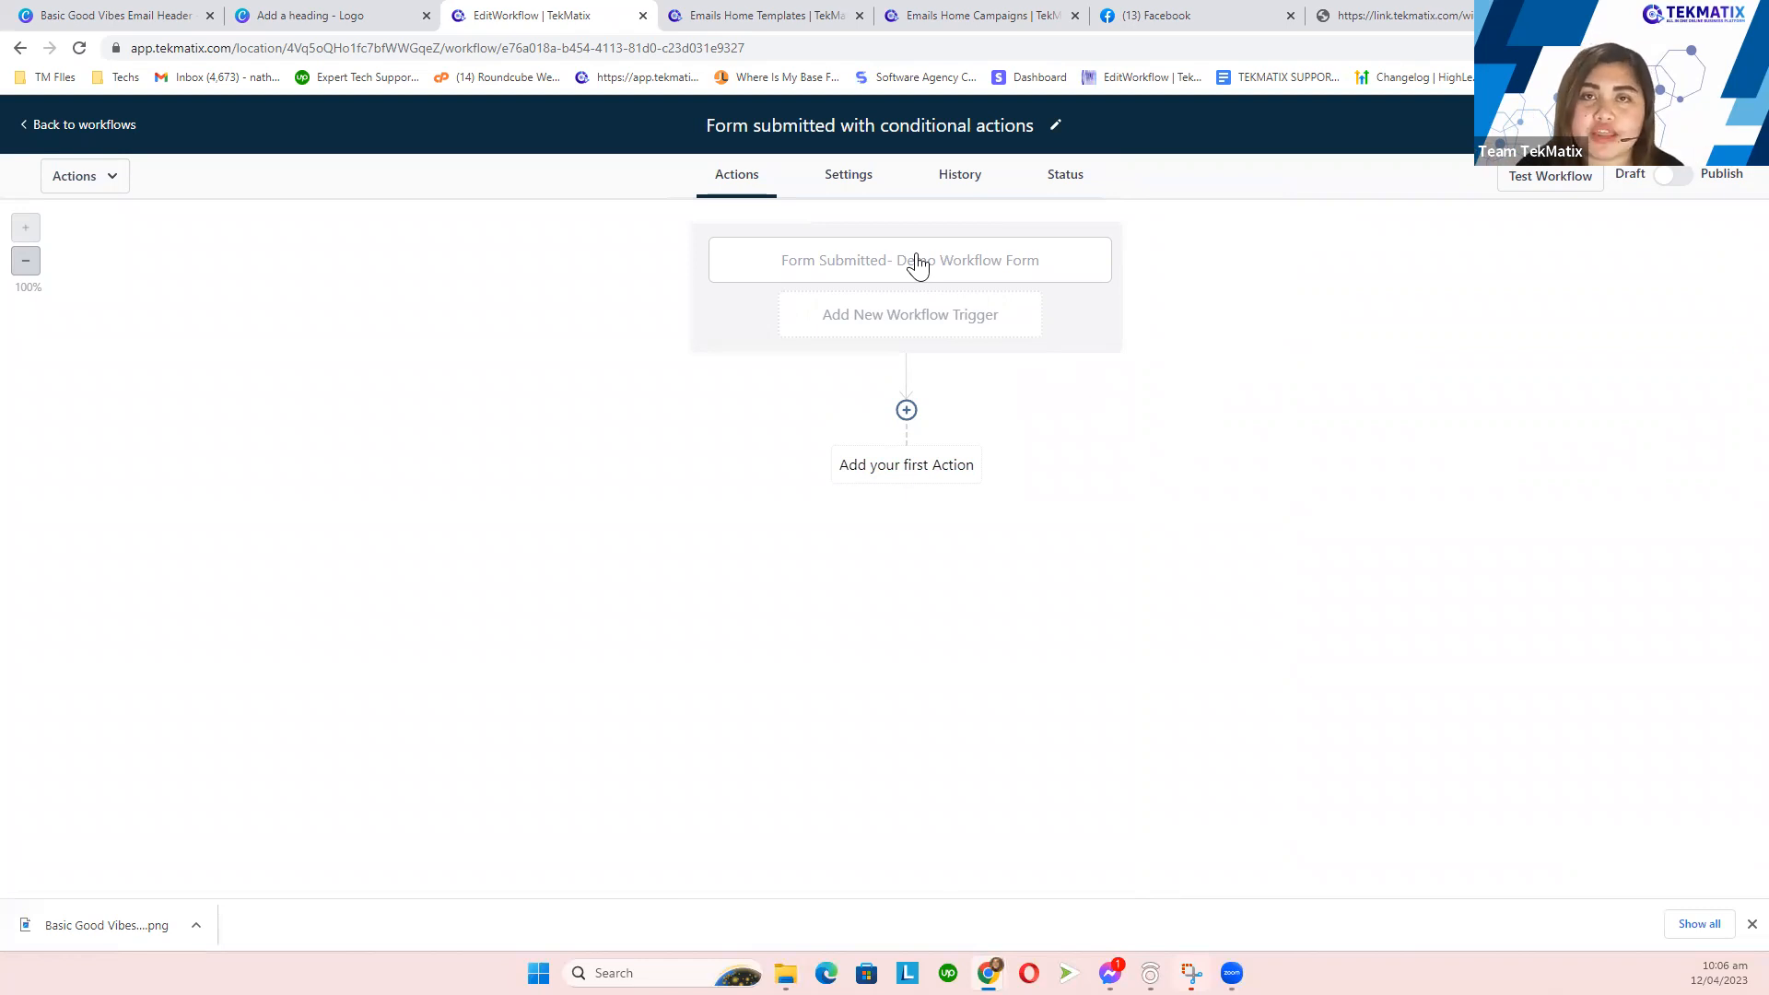
pyautogui.click(907, 411)
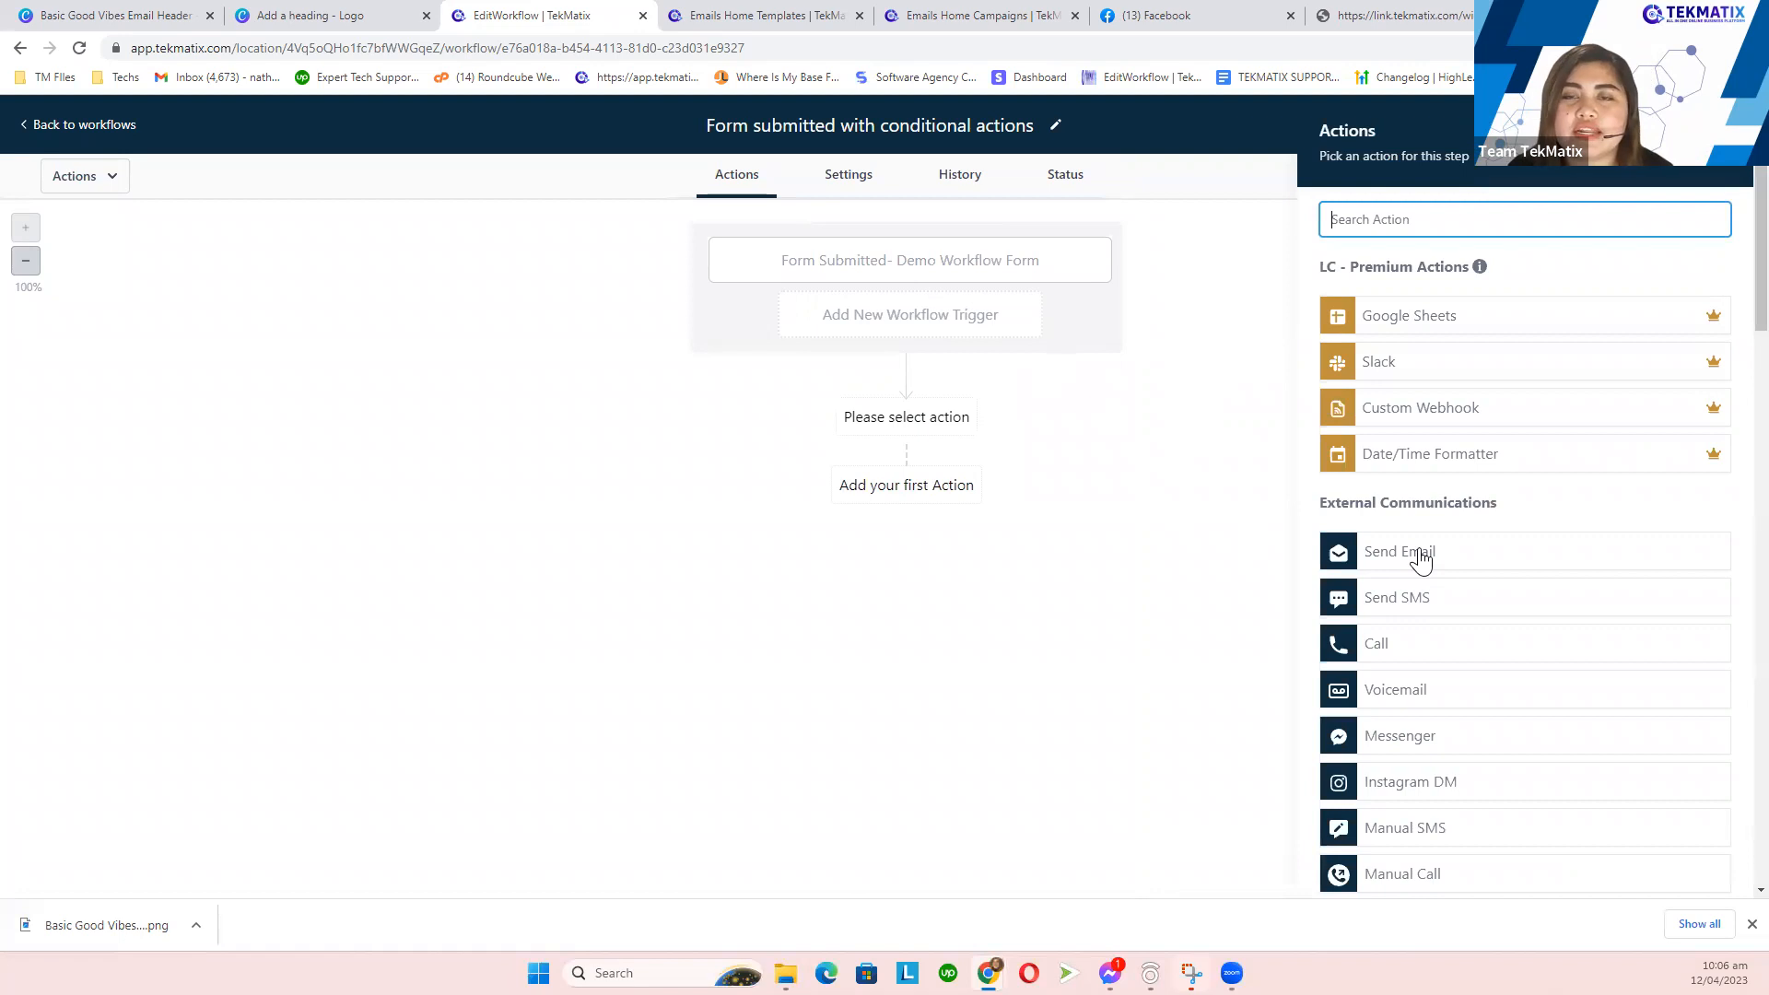
pyautogui.click(979, 472)
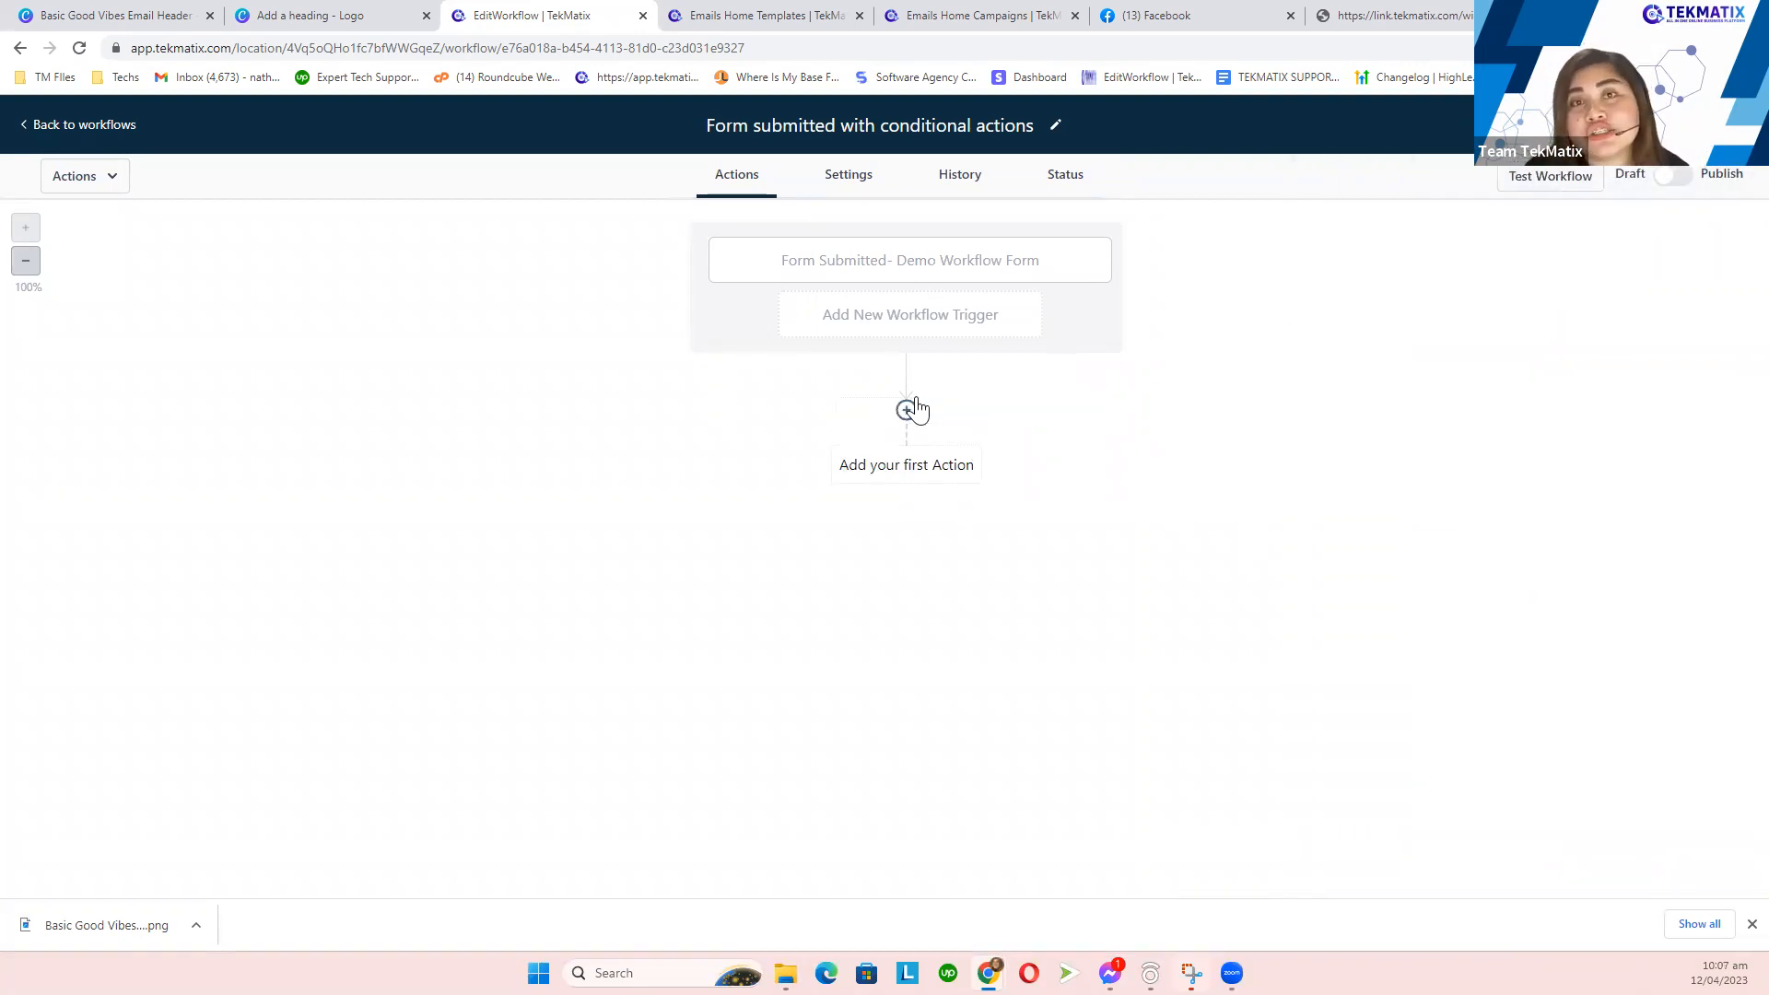
pyautogui.click(364, 16)
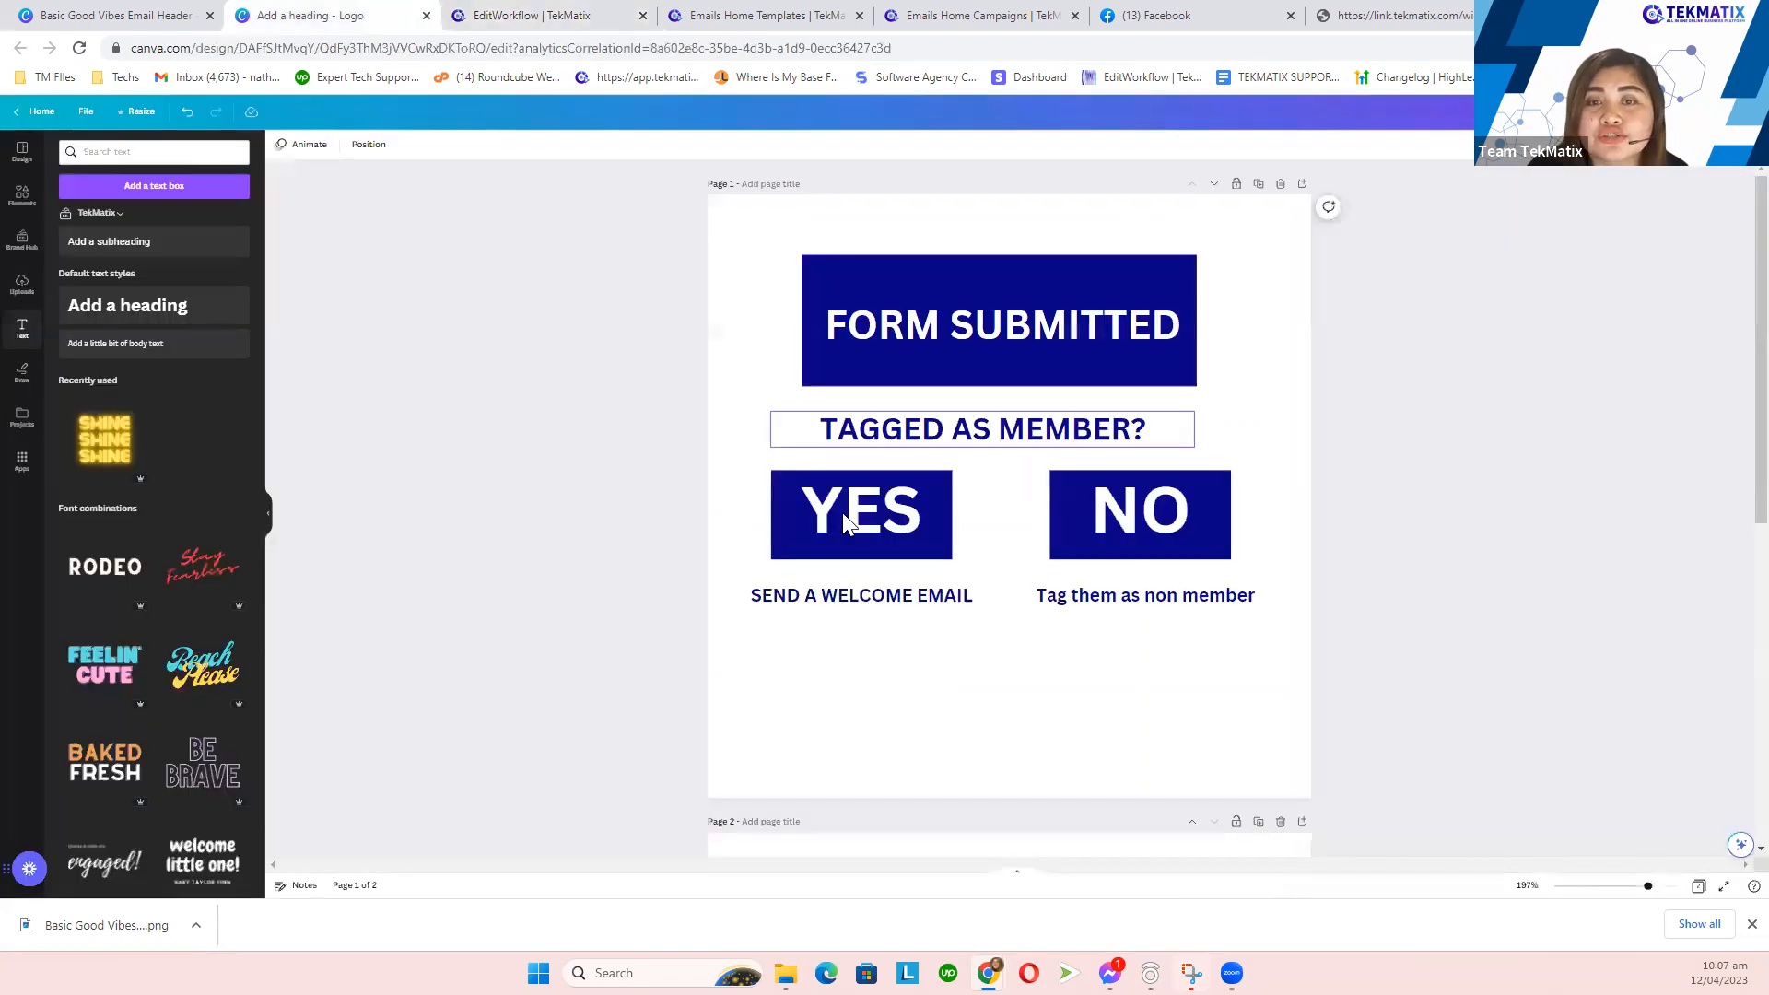
pyautogui.moveTo(637, 417); pyautogui.dragTo(1281, 603)
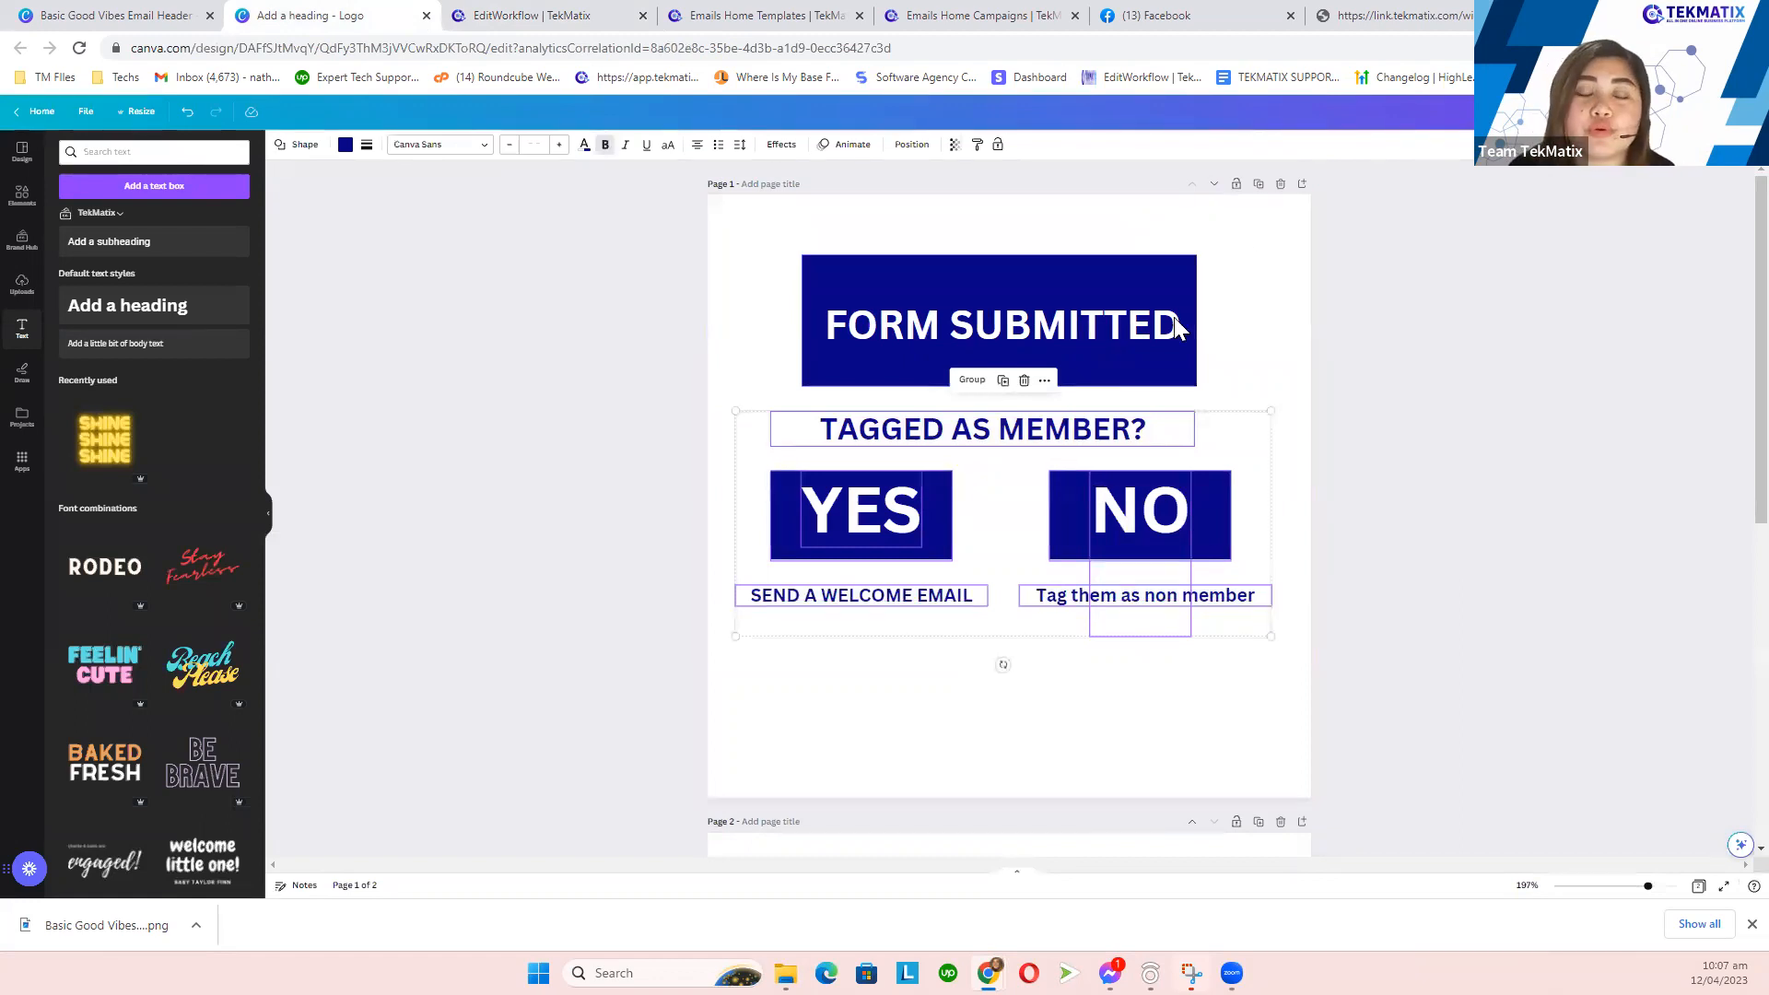
pyautogui.click(516, 14)
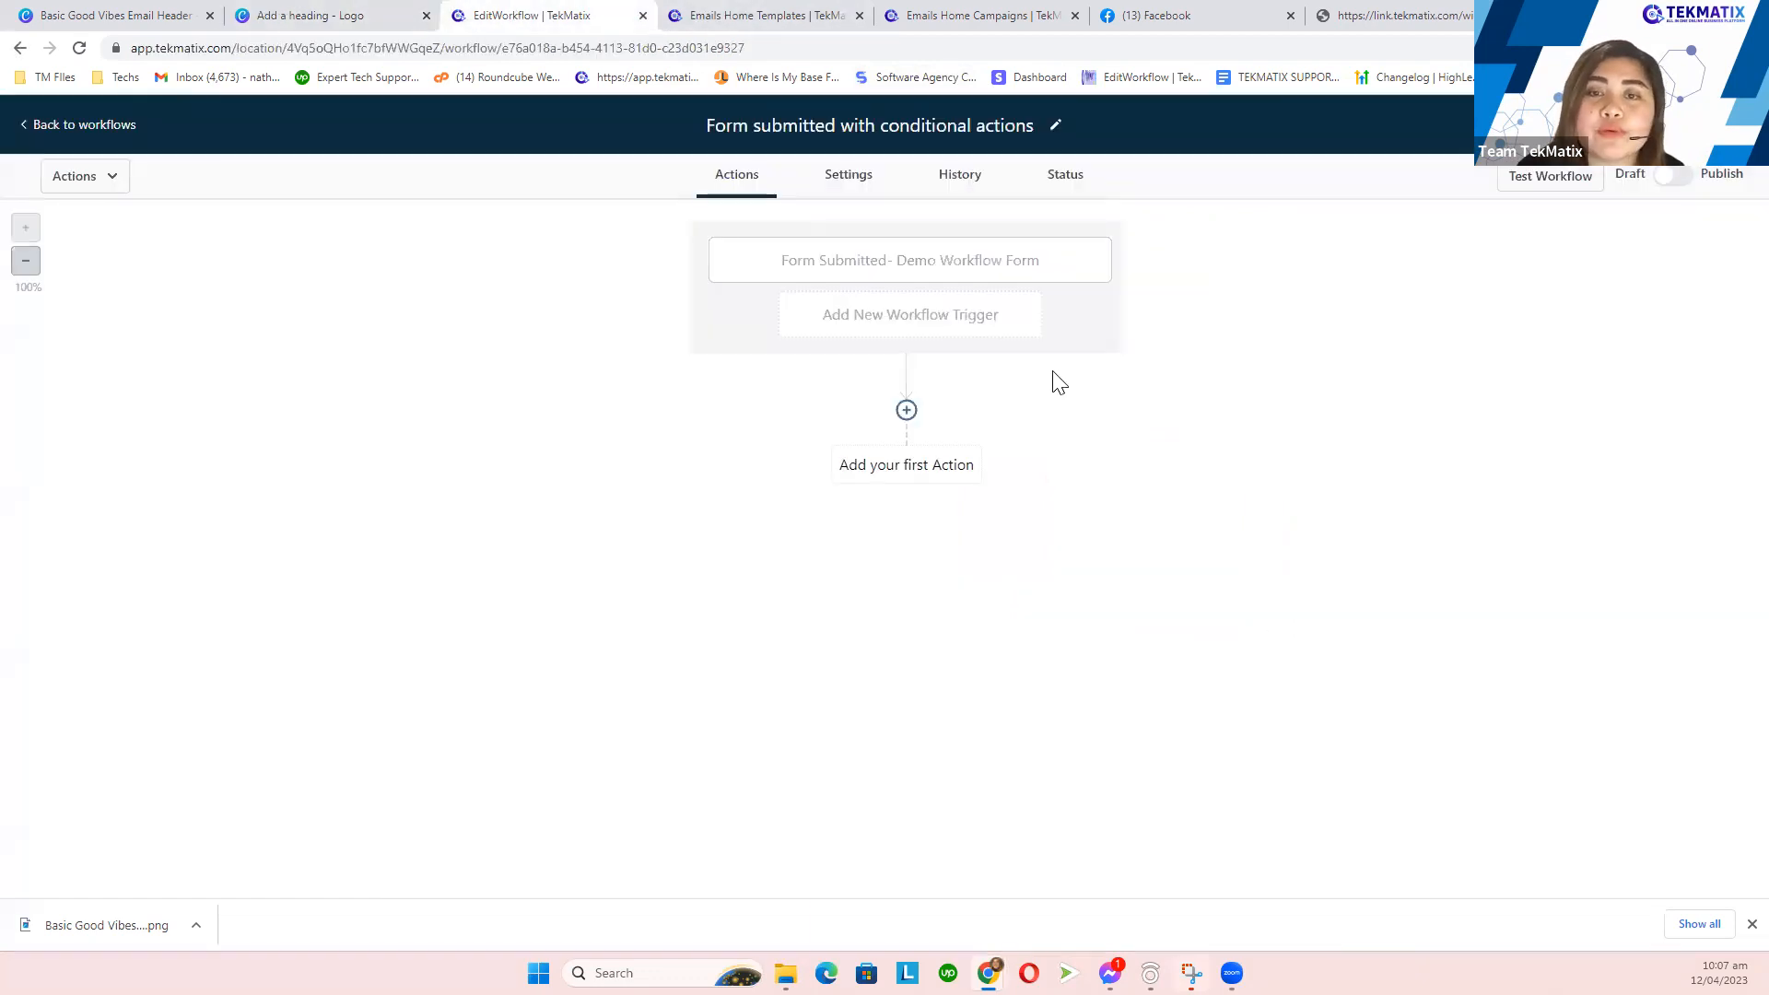
pyautogui.click(907, 413)
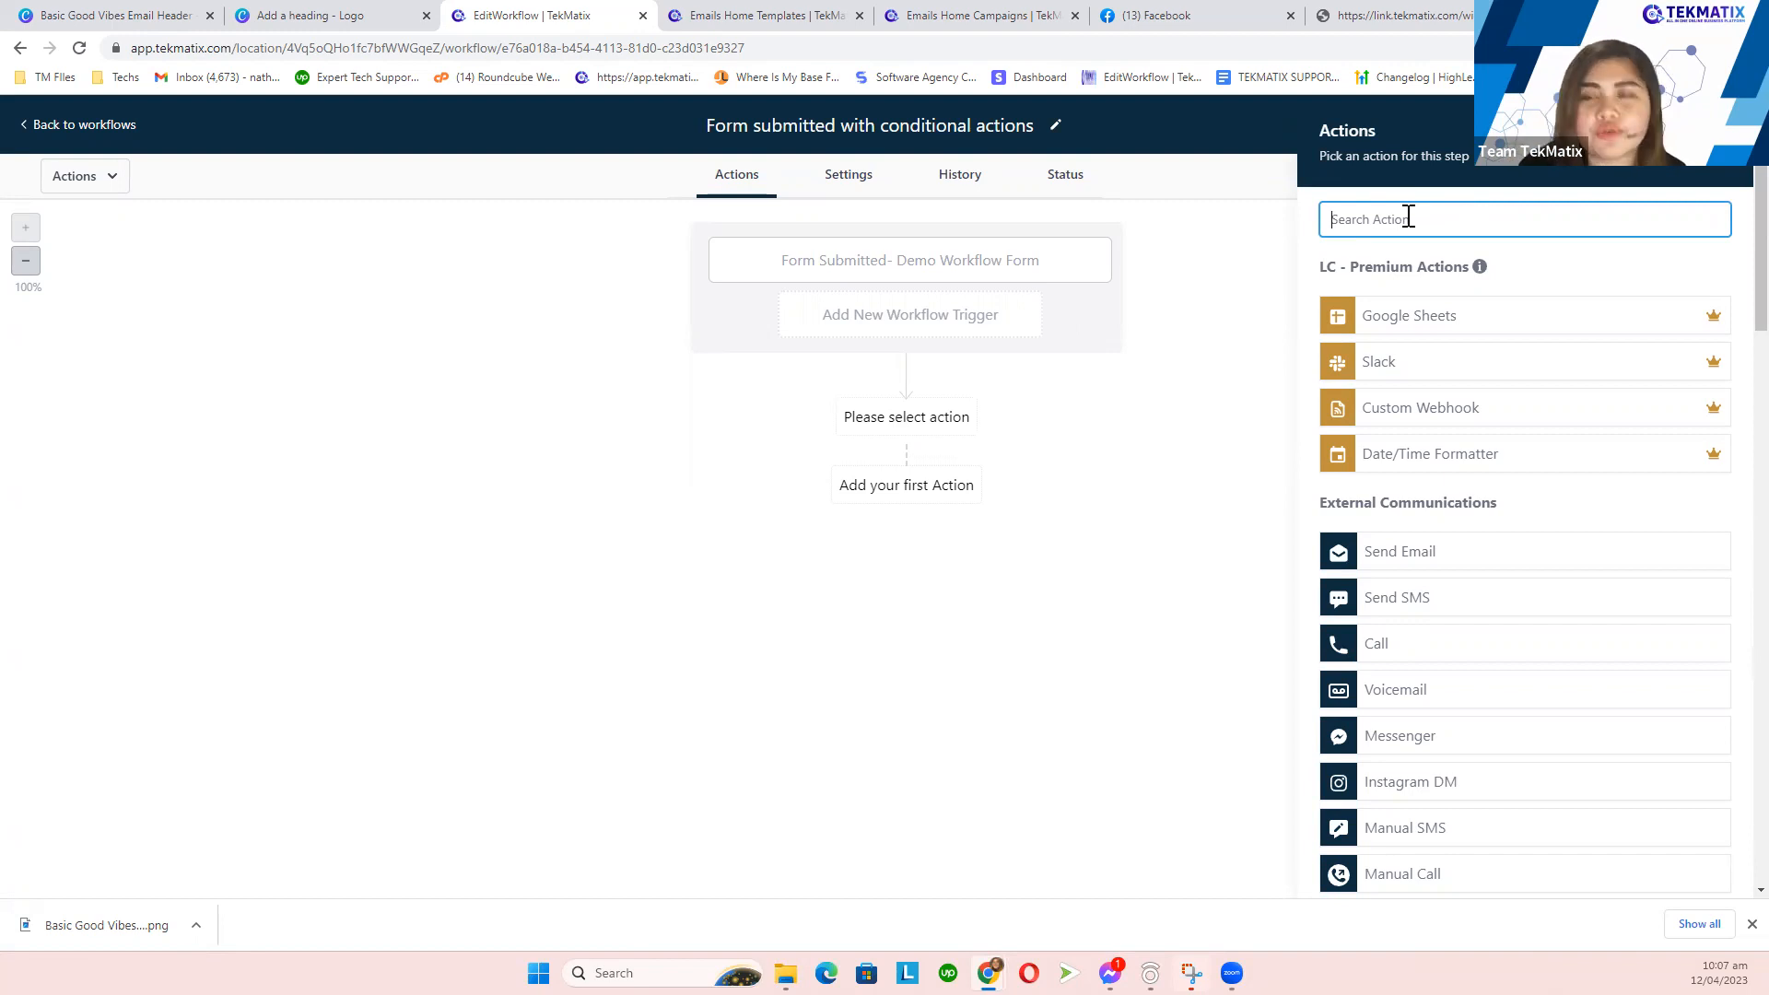
# - Search 'if' and add an If / Else condition as the first action after the trigger
pyautogui.write('if')
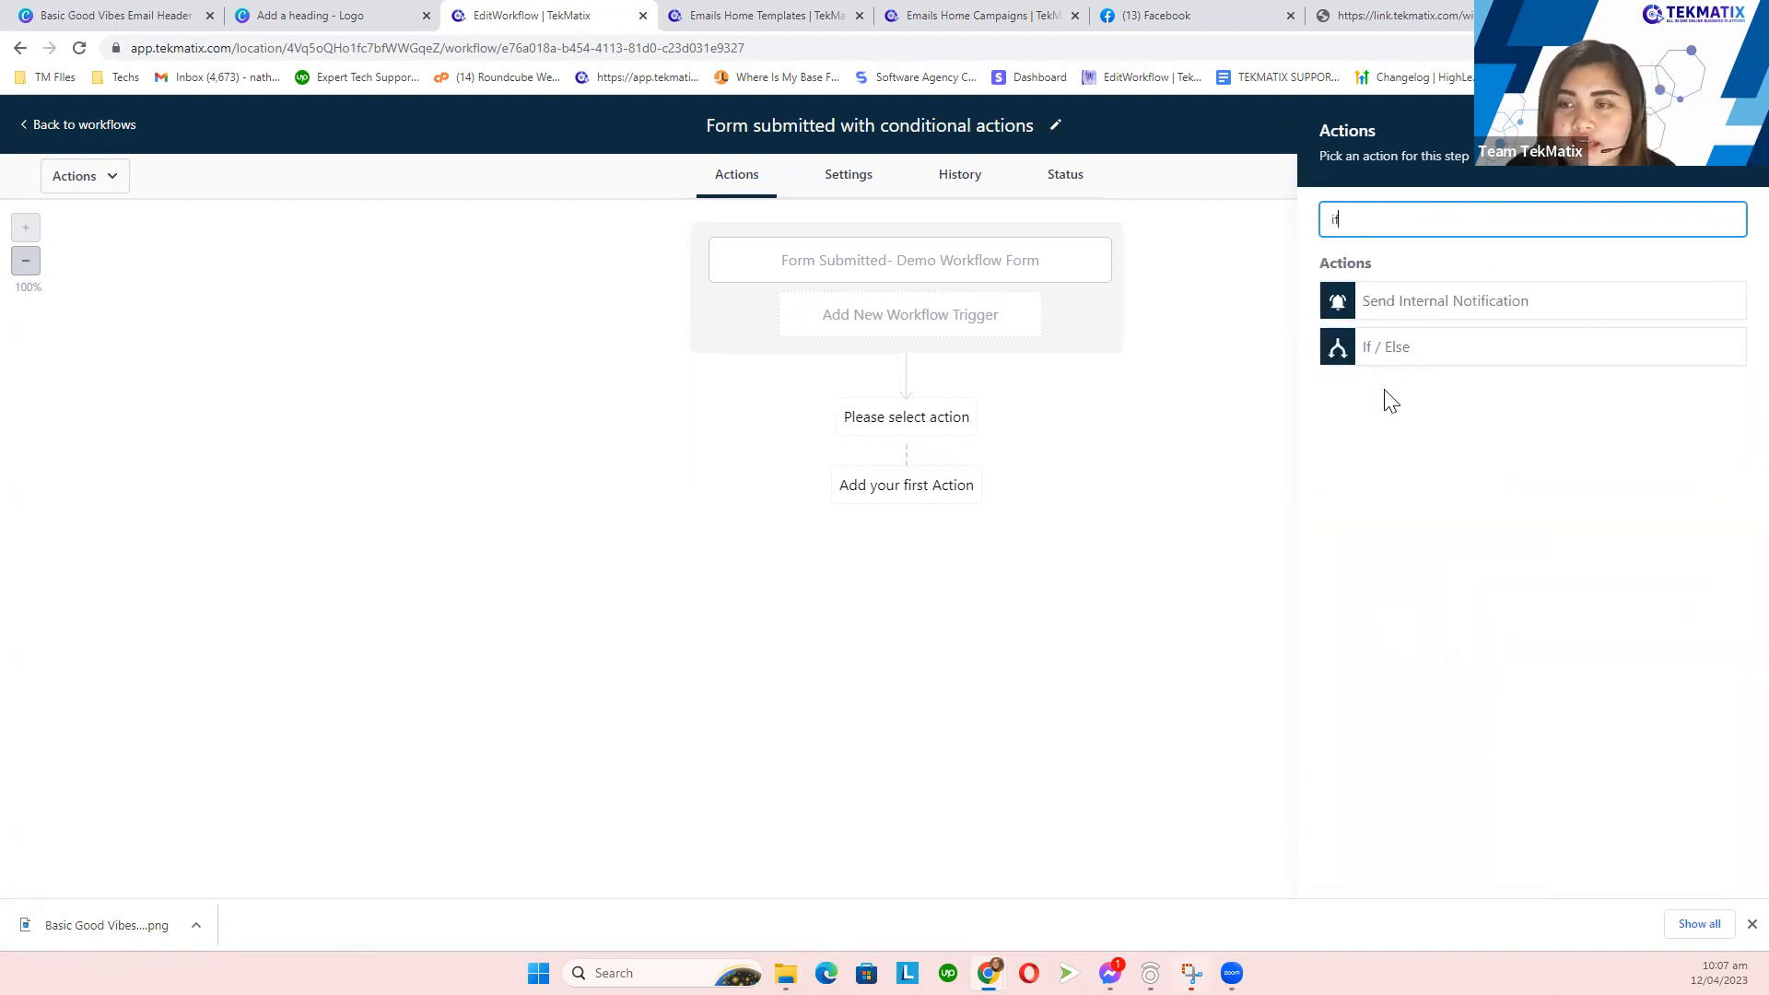
pyautogui.click(1388, 362)
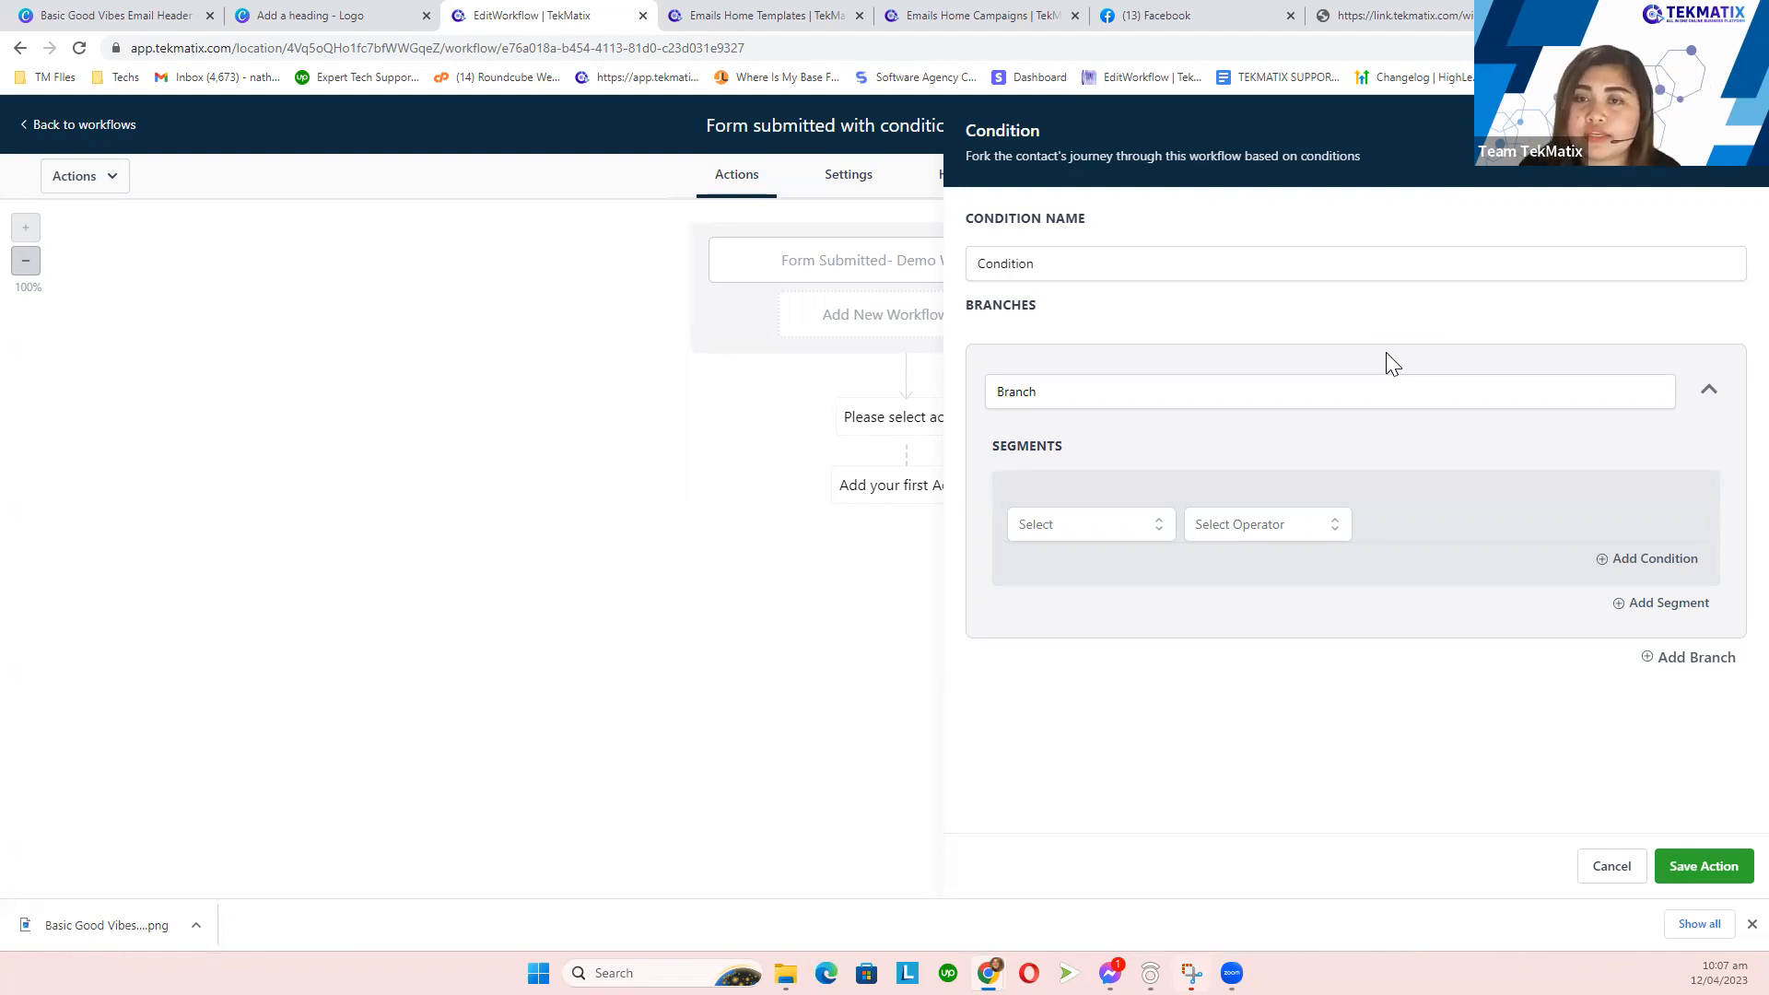
# - Replace the default condition name with 'If the contact is tagged as member'
pyautogui.click(1044, 259)
pyautogui.doubleClick(992, 261)
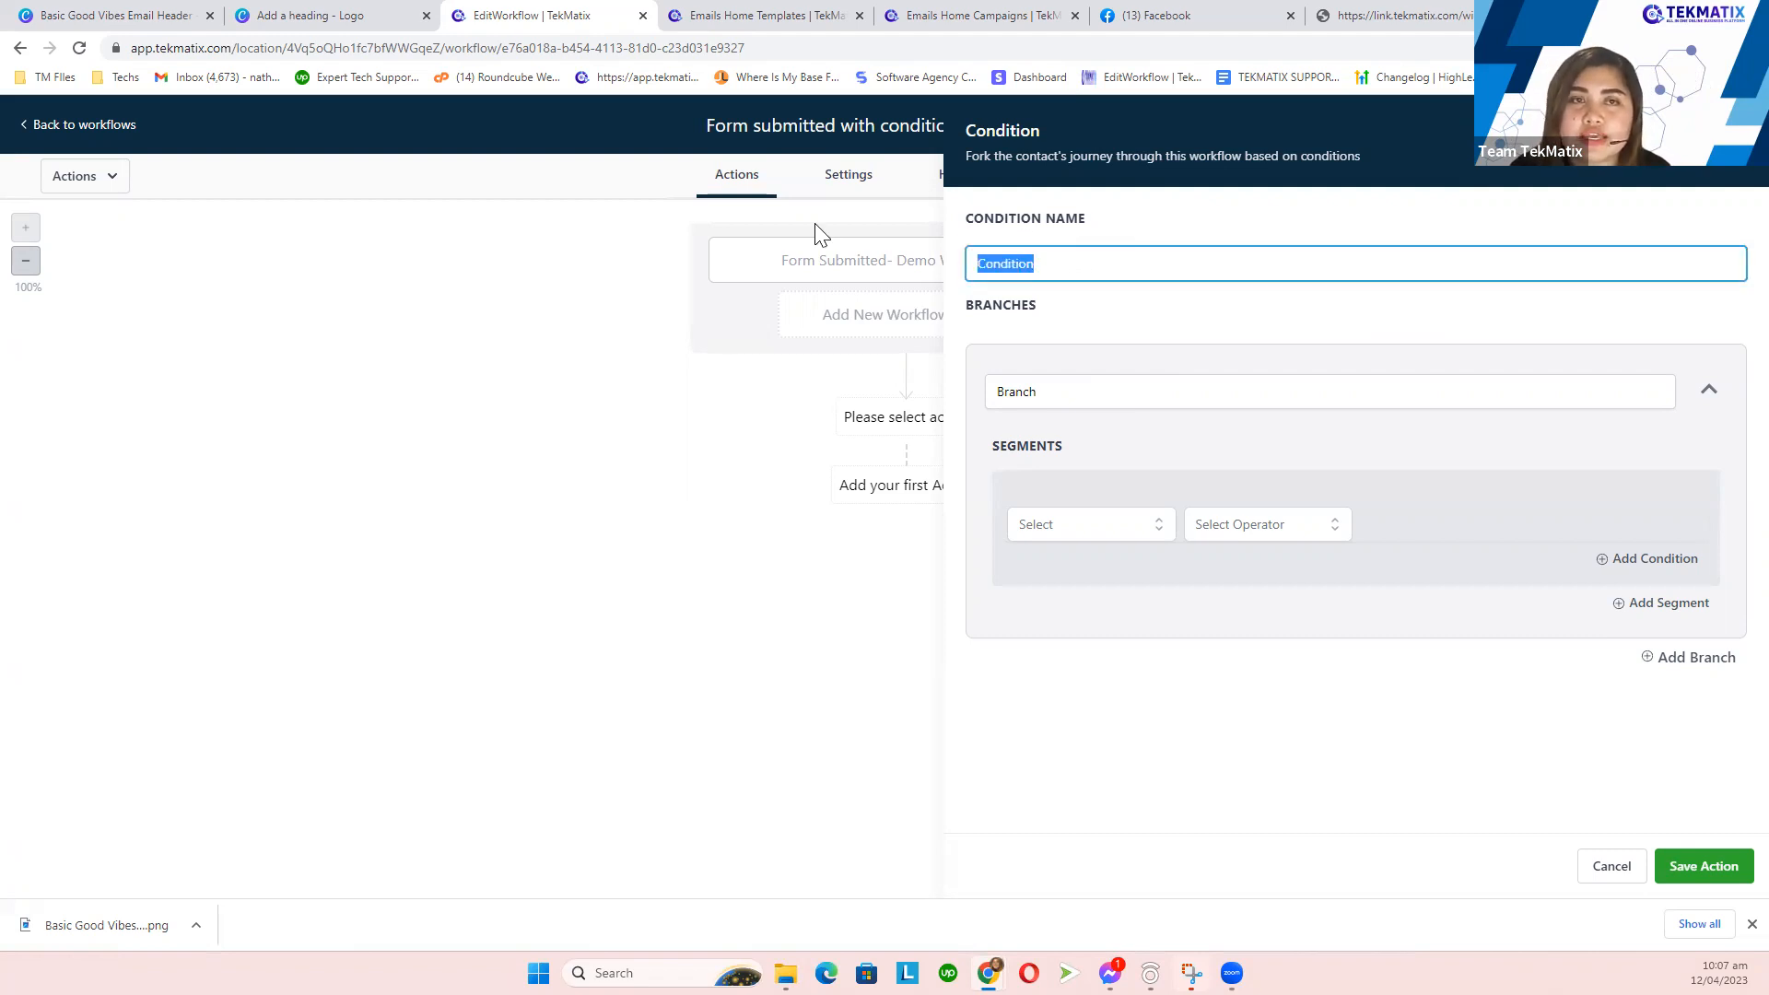
pyautogui.click(322, 14)
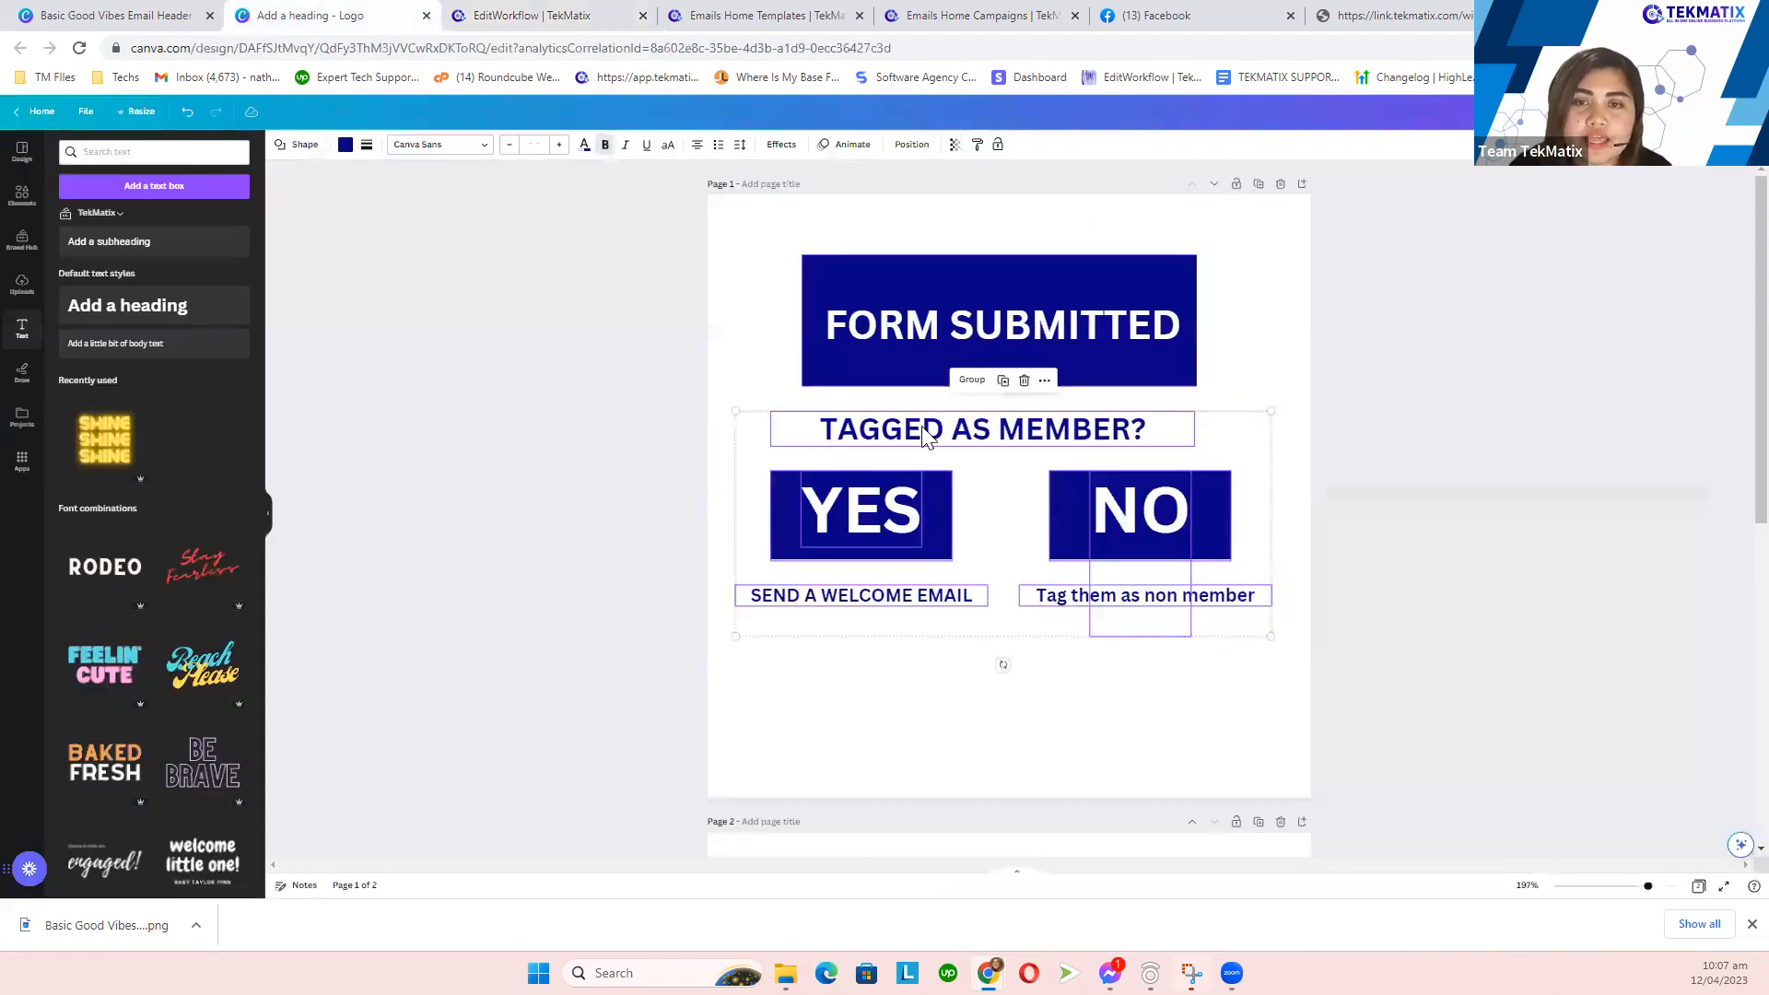
pyautogui.click(533, 11)
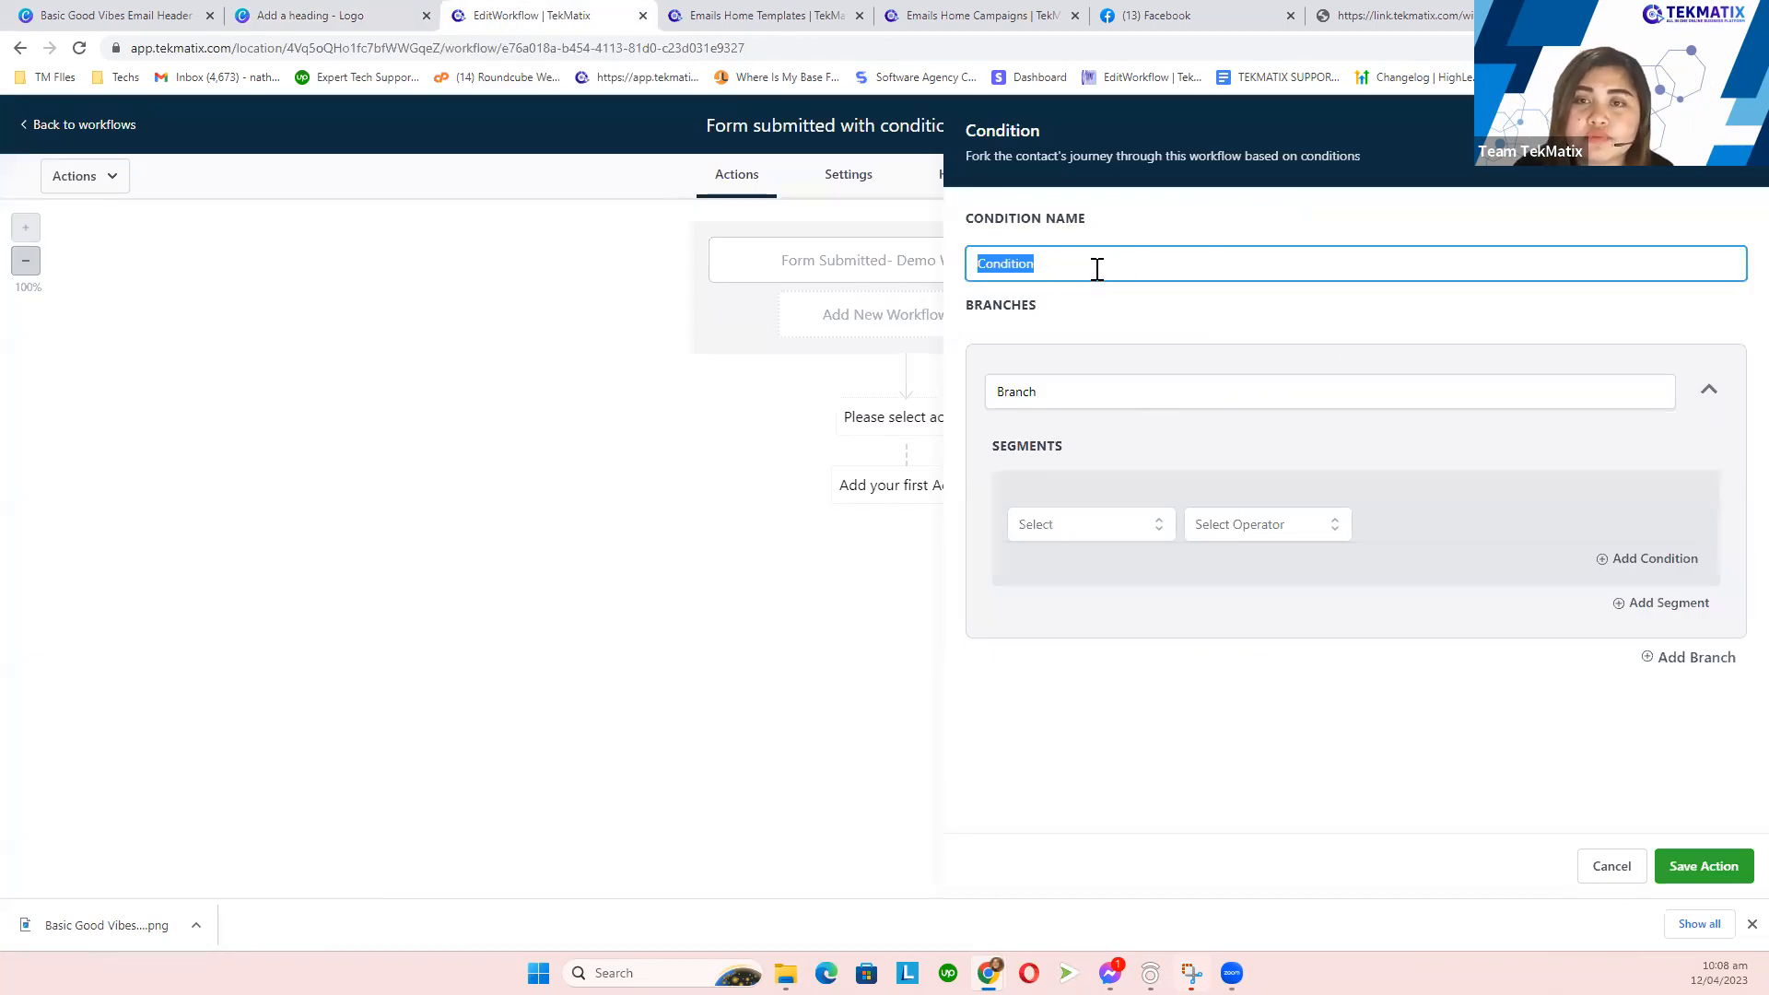
pyautogui.press('BackSpace')
pyautogui.write('If the contact is tagged as member')
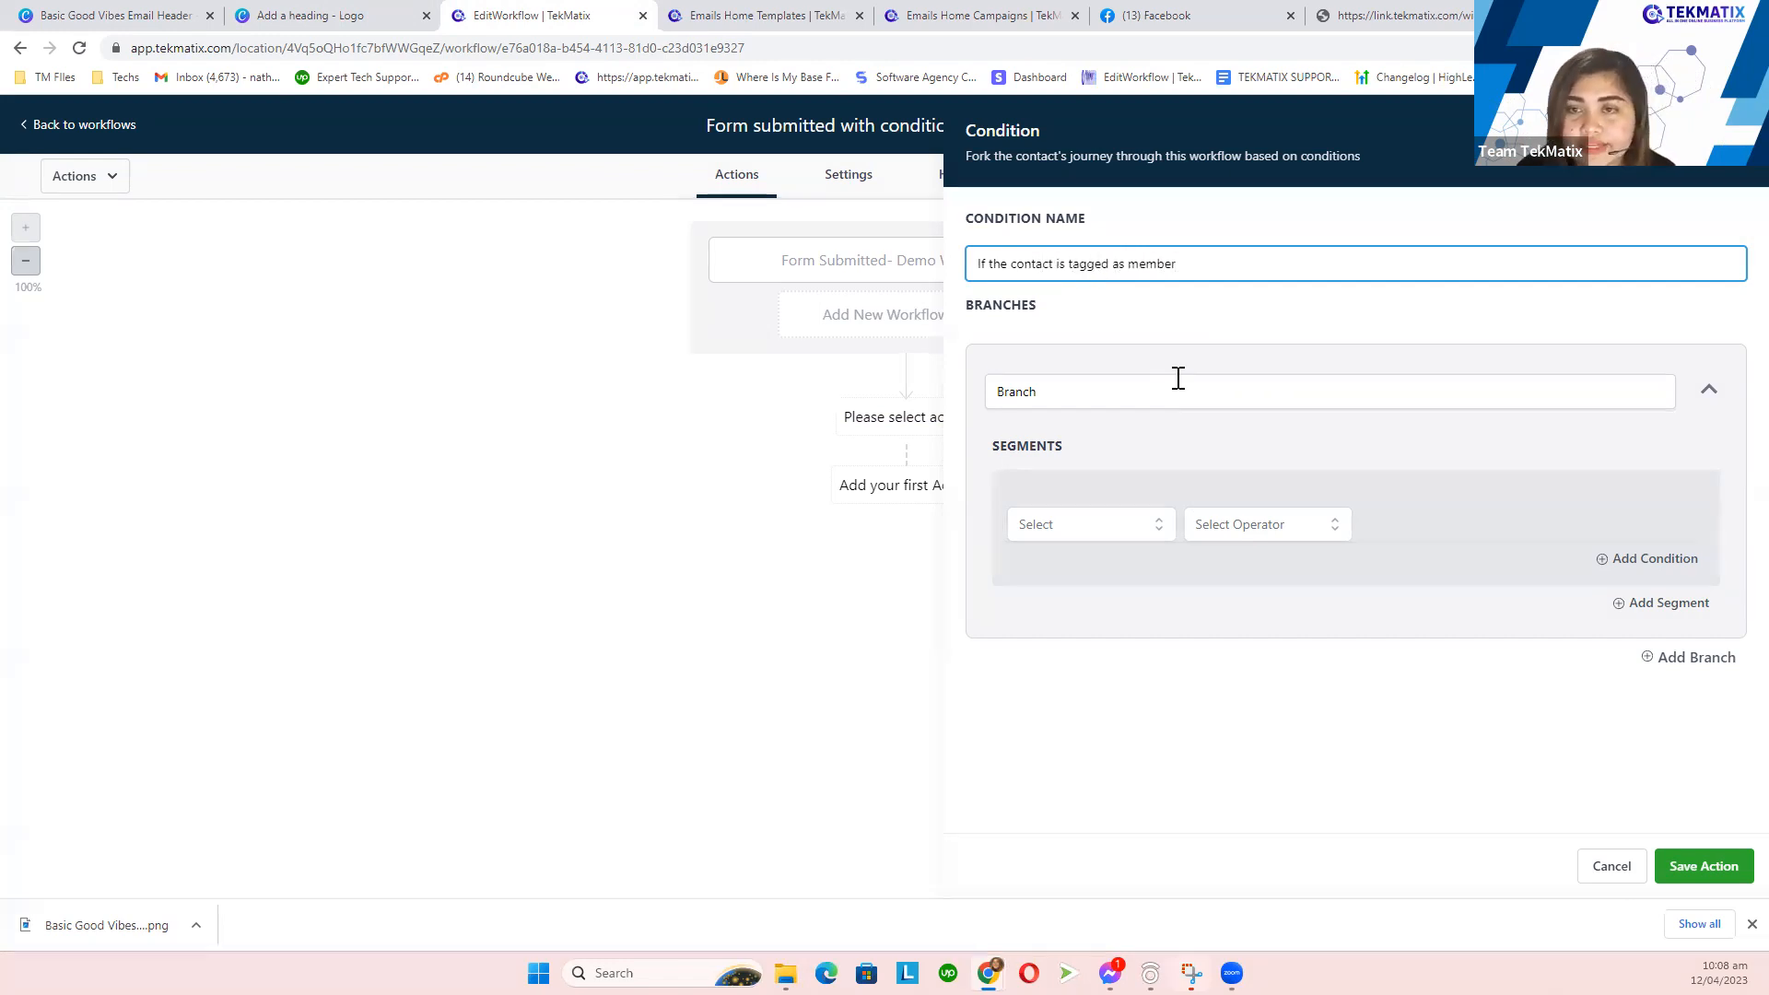
# - Rename the first branch to 'Tagged As Member', checking the Canva flowchart plan
pyautogui.click(1095, 383)
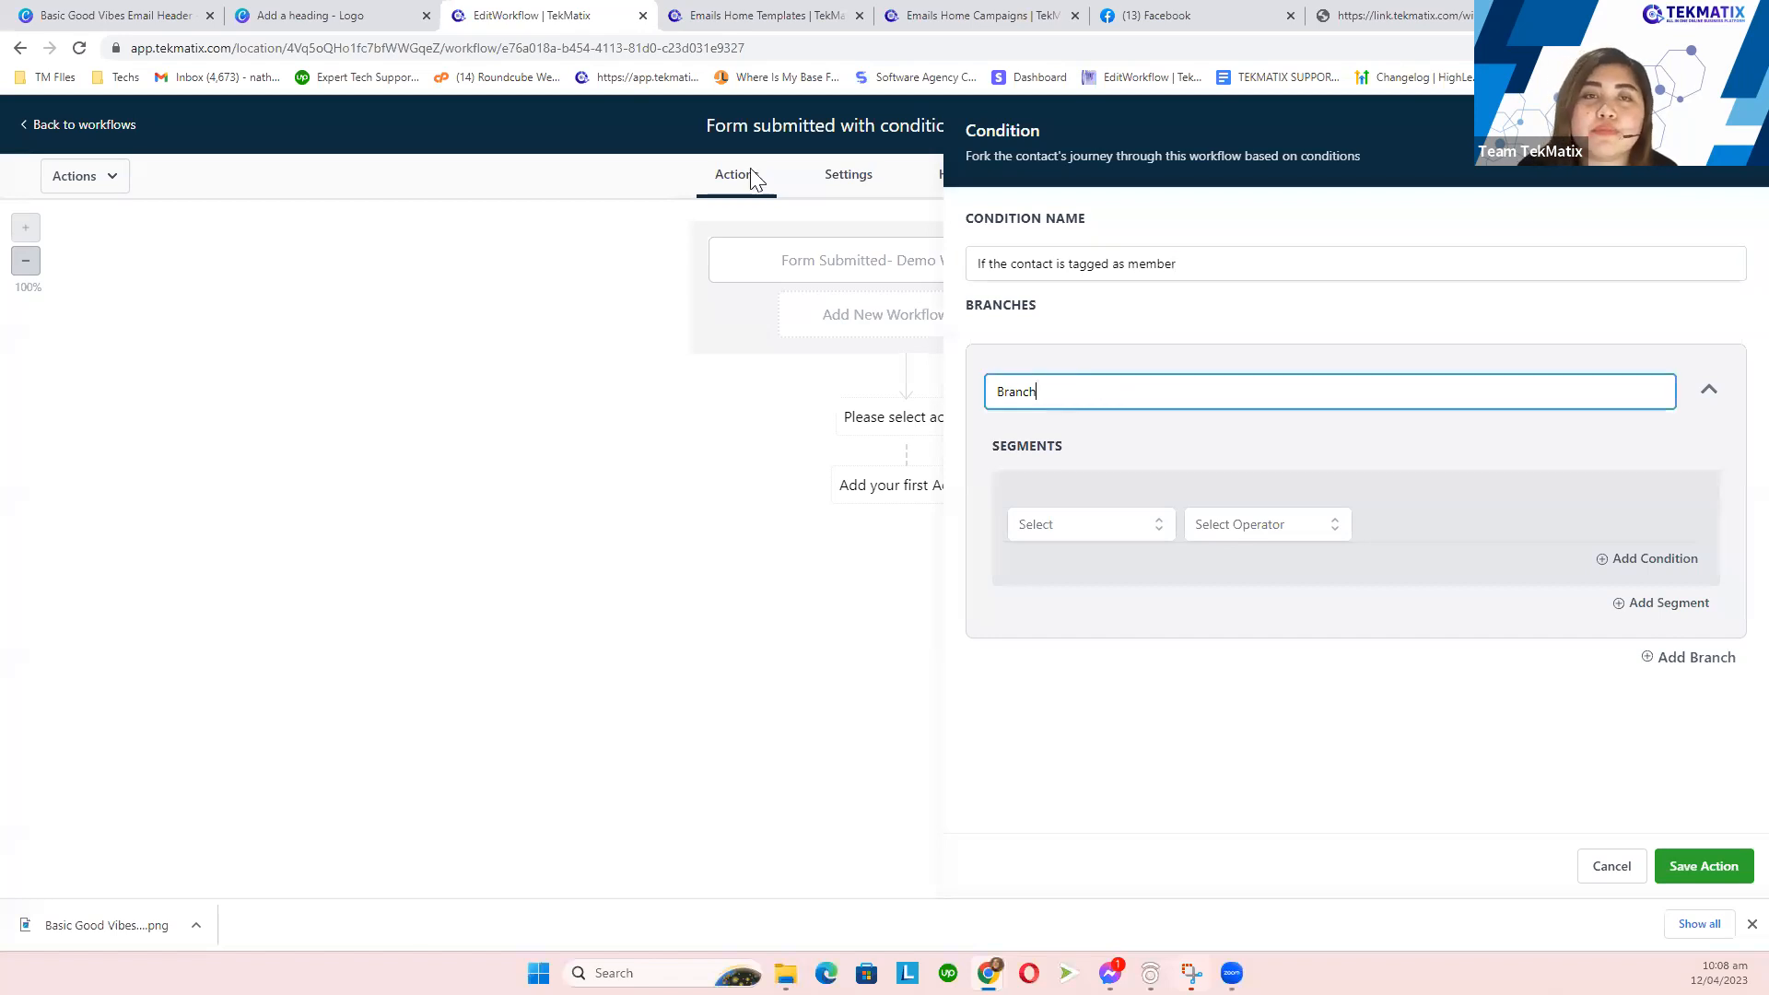
pyautogui.click(728, 14)
pyautogui.click(456, 15)
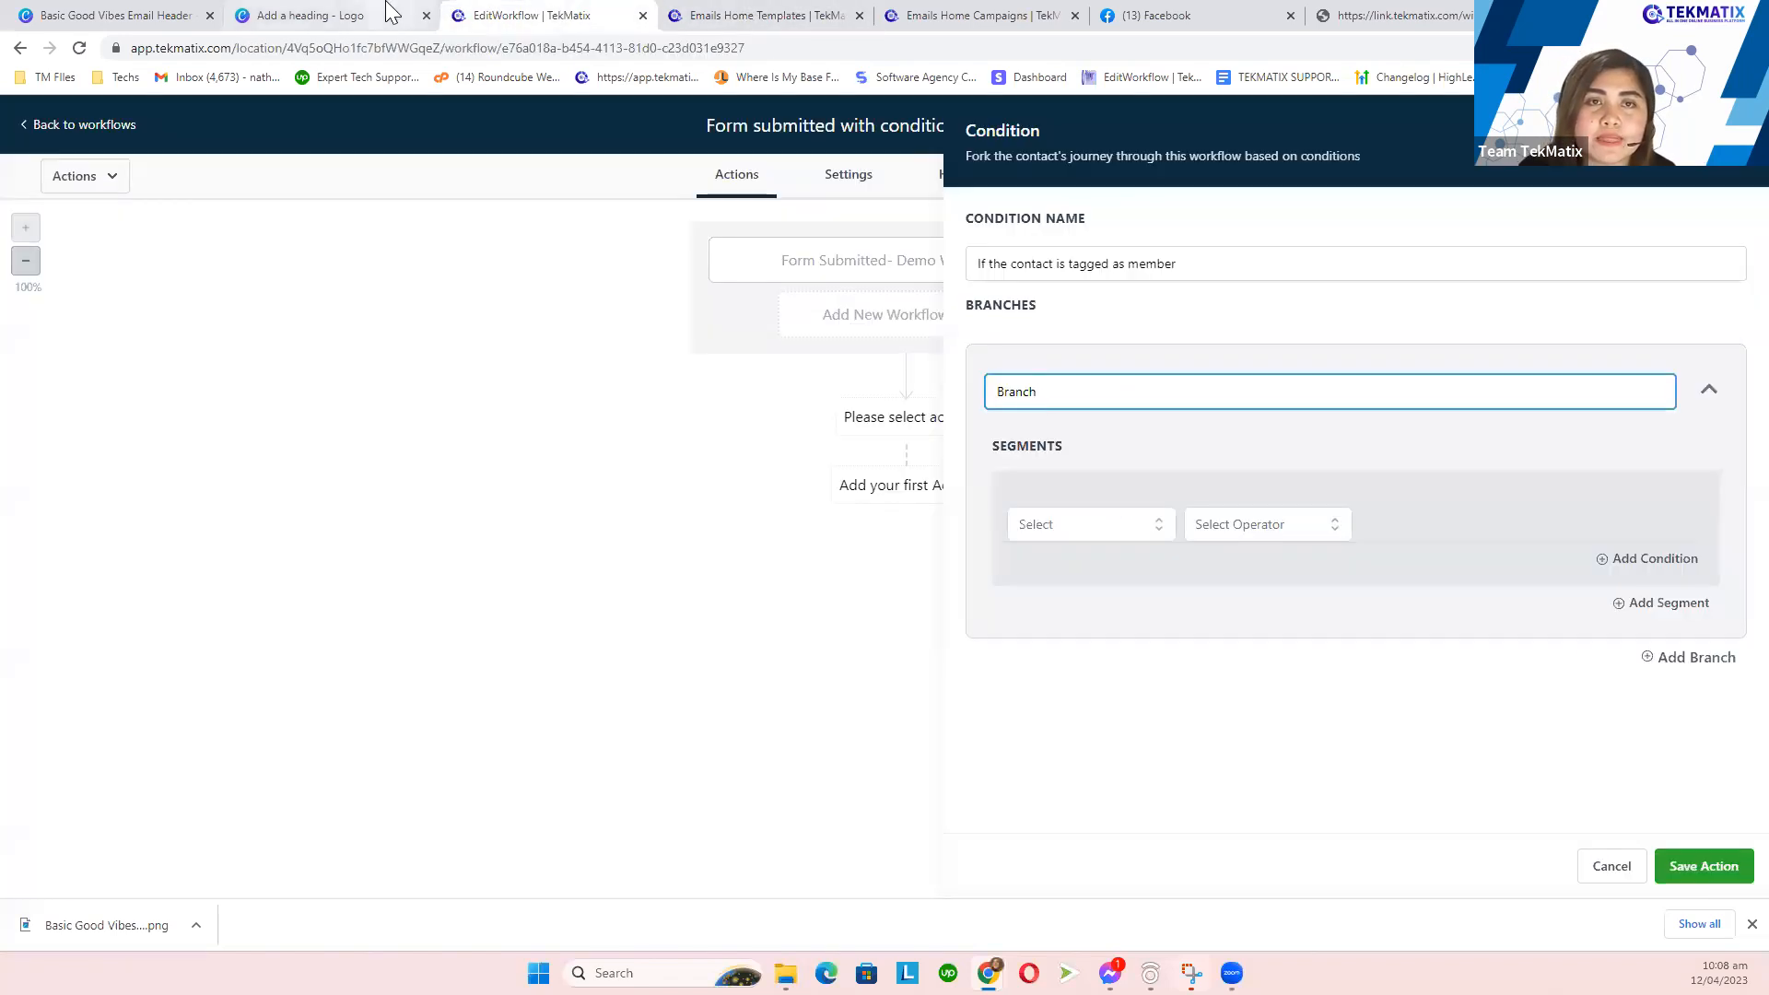
pyautogui.click(387, 13)
pyautogui.click(553, 13)
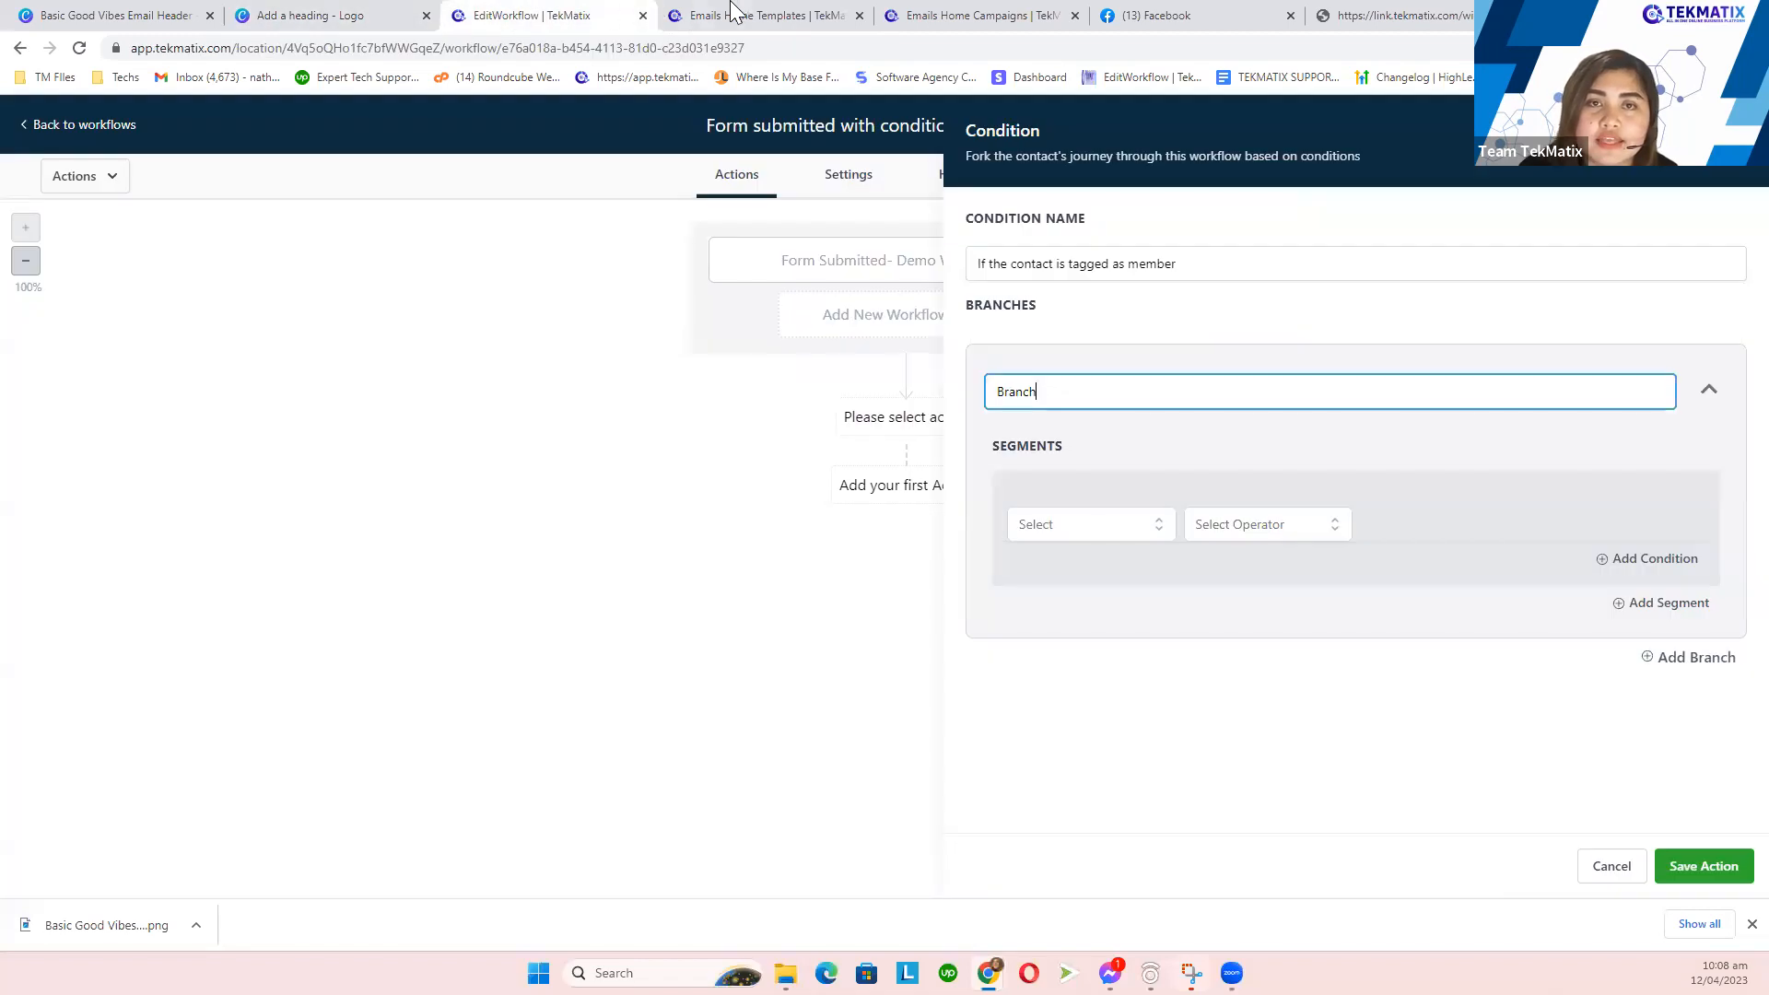
pyautogui.doubleClick(1055, 391)
pyautogui.write('Tagged As')
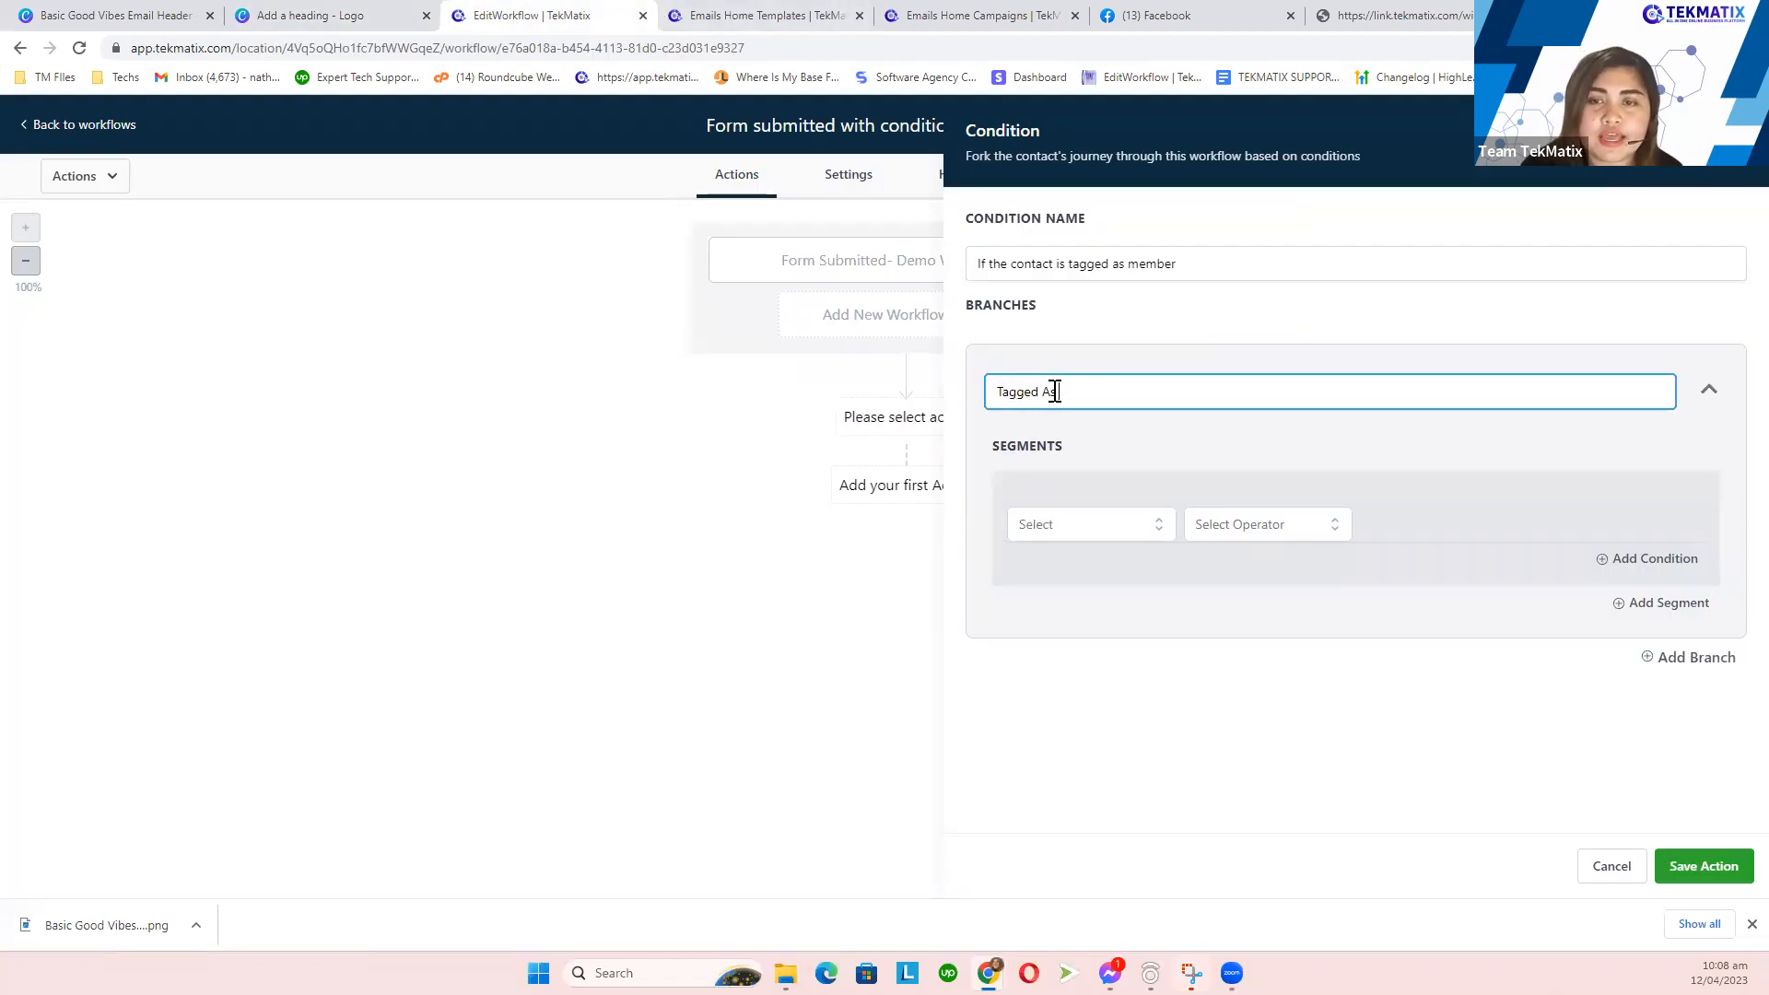
pyautogui.write(' Member')
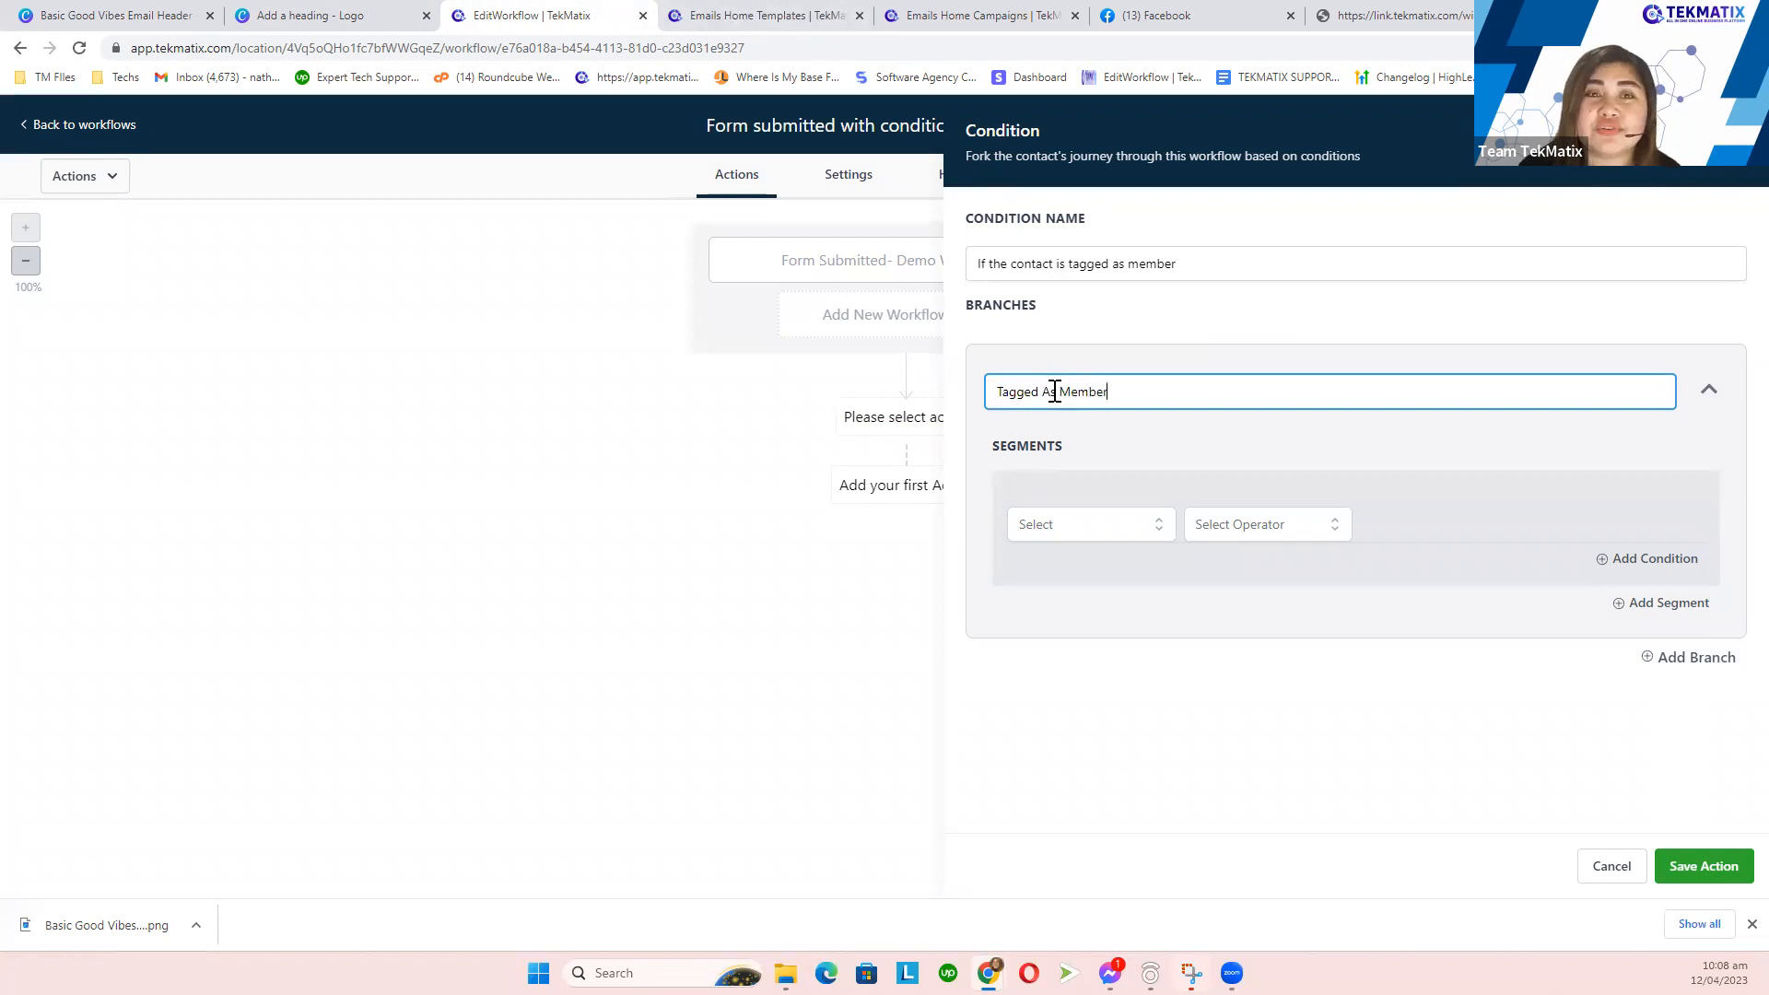
pyautogui.click(351, 11)
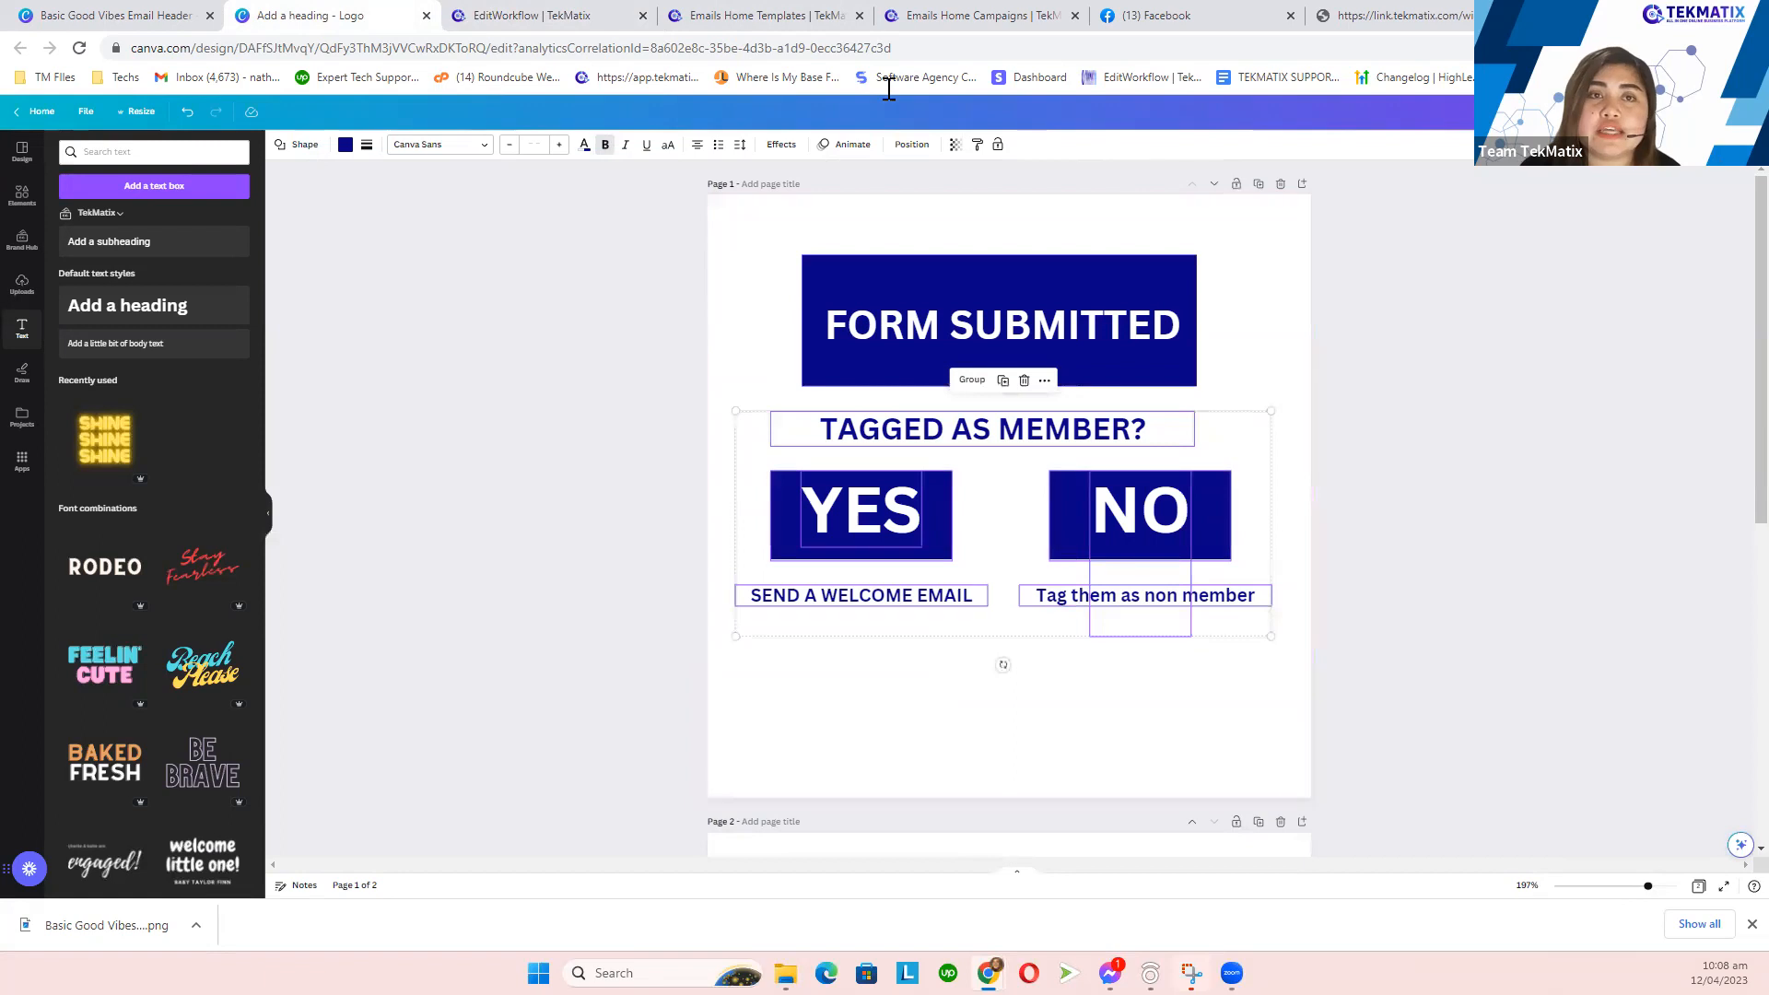
# - Switch back to the EditWorkflow tab to continue the Tagged As Member branch settings
pyautogui.click(565, 13)
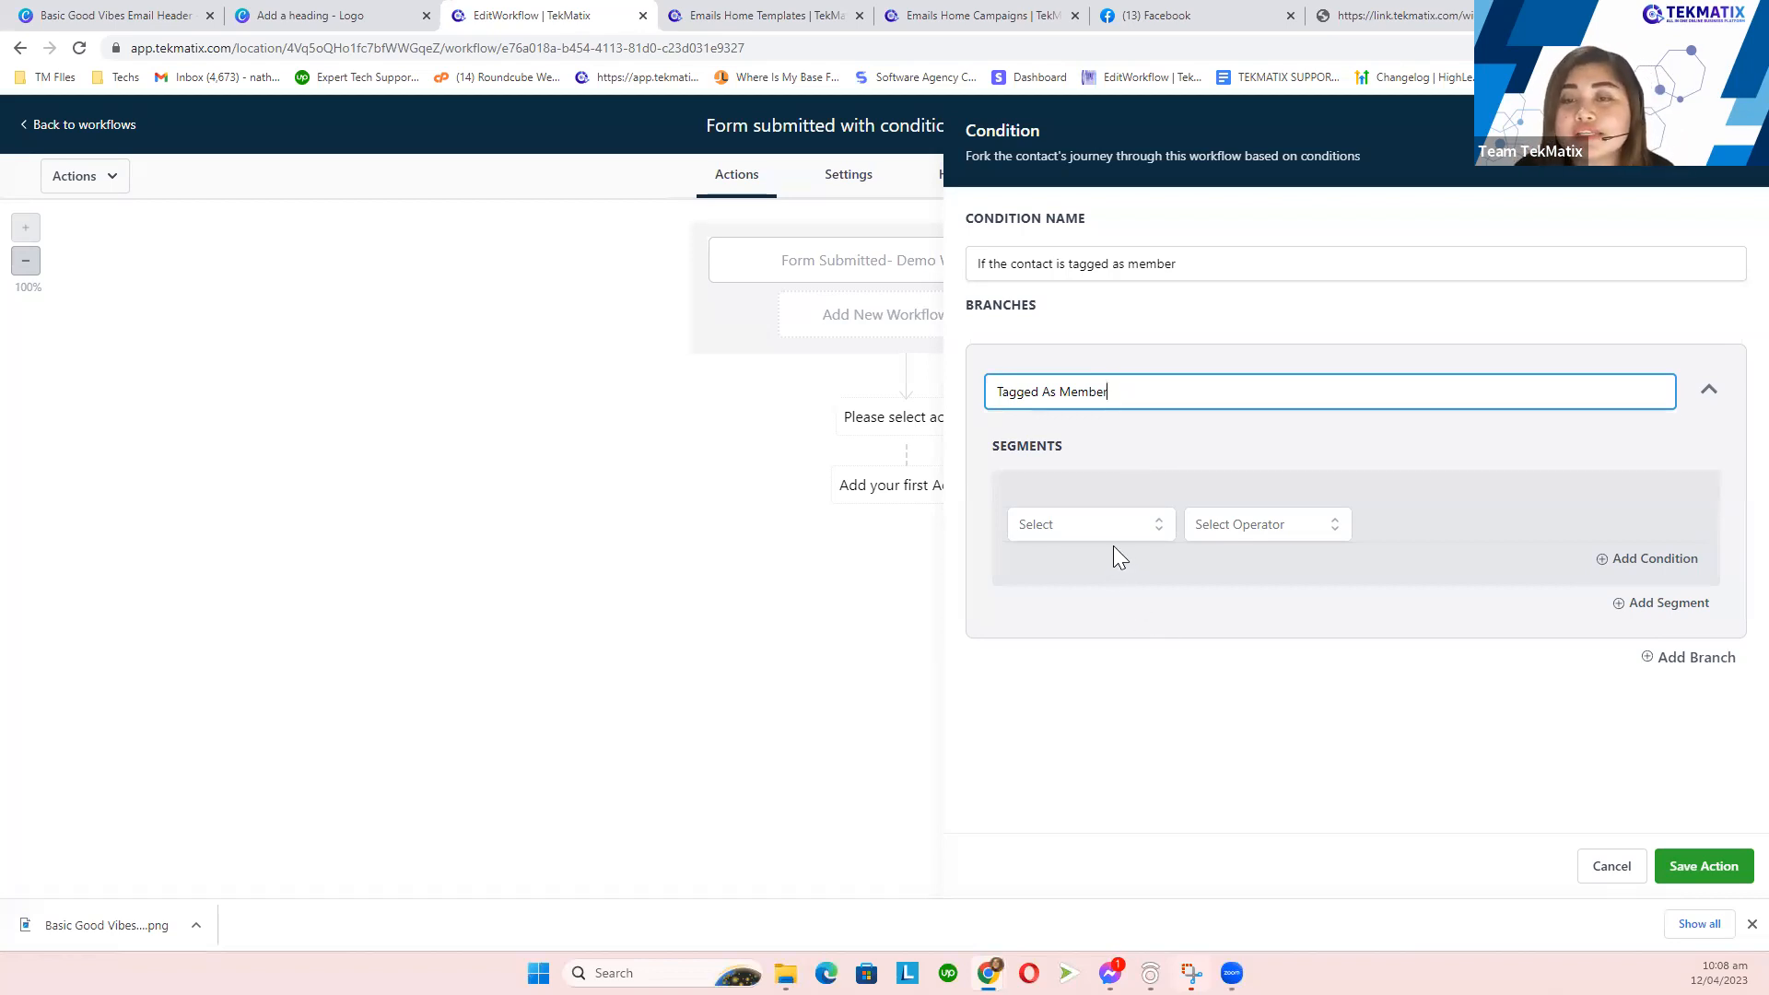
# - Set the Tagged As Member branch rule to Contact Details > Tags with operator Includes
pyautogui.moveTo(1082, 448); pyautogui.dragTo(988, 442)
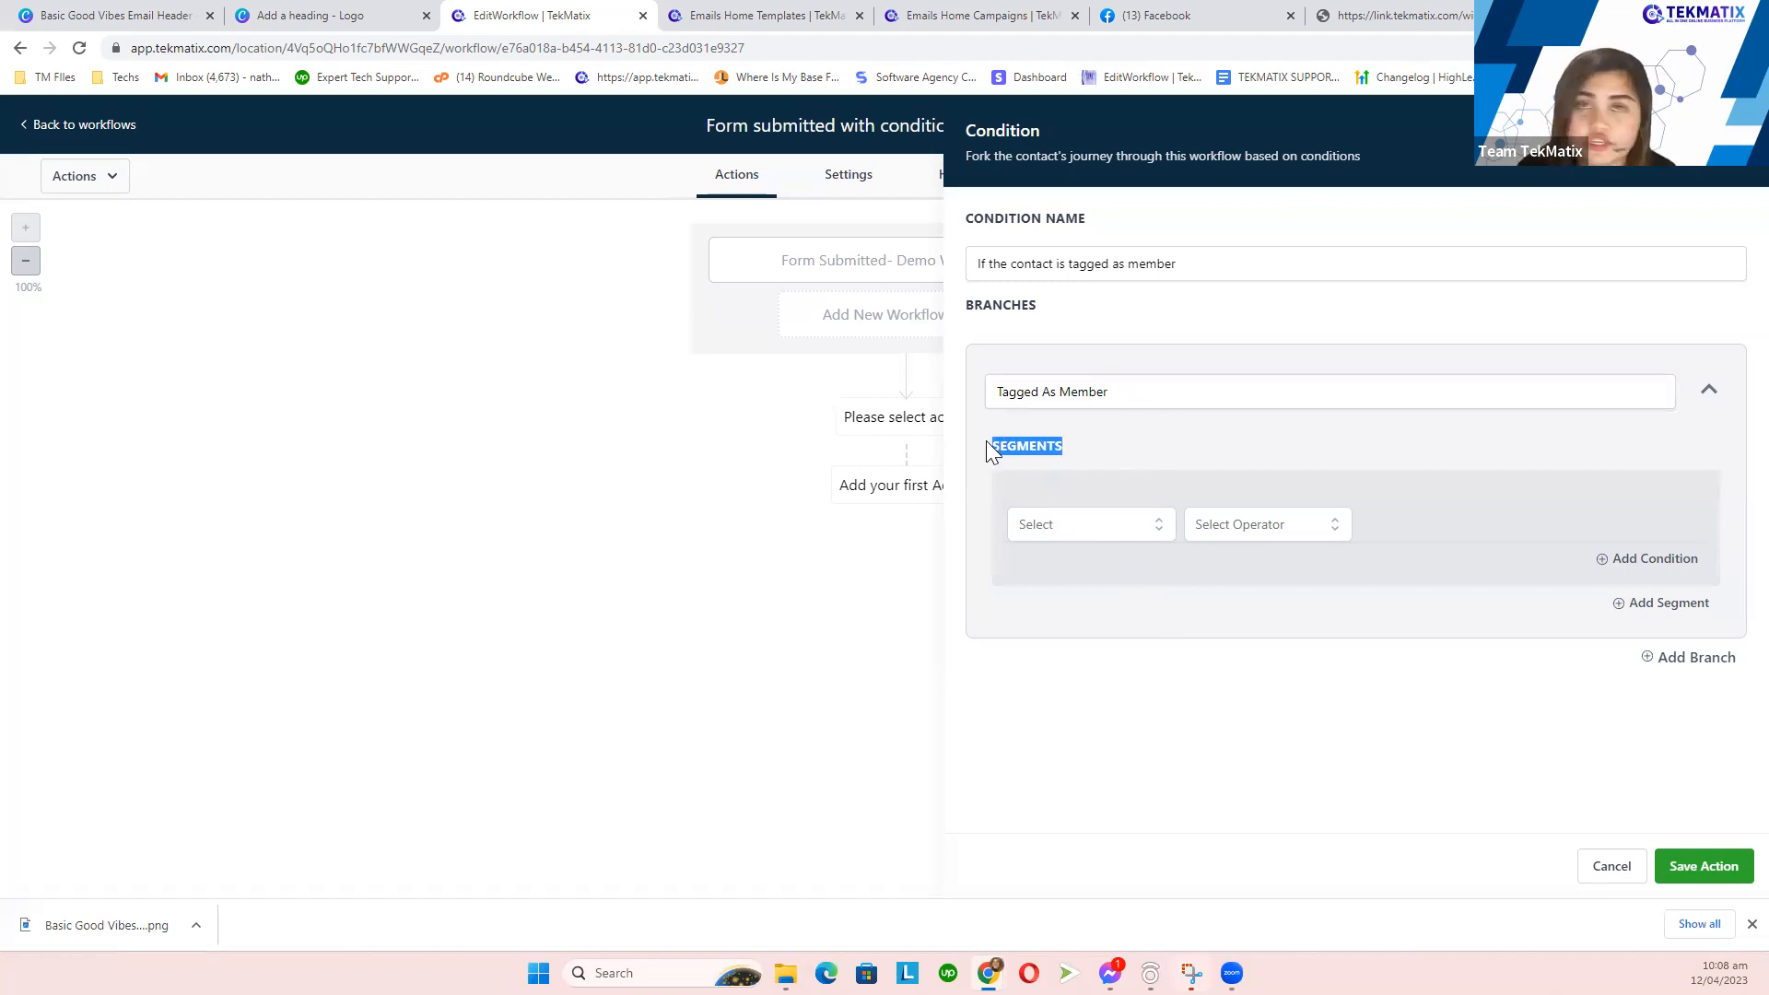
pyautogui.click(1080, 543)
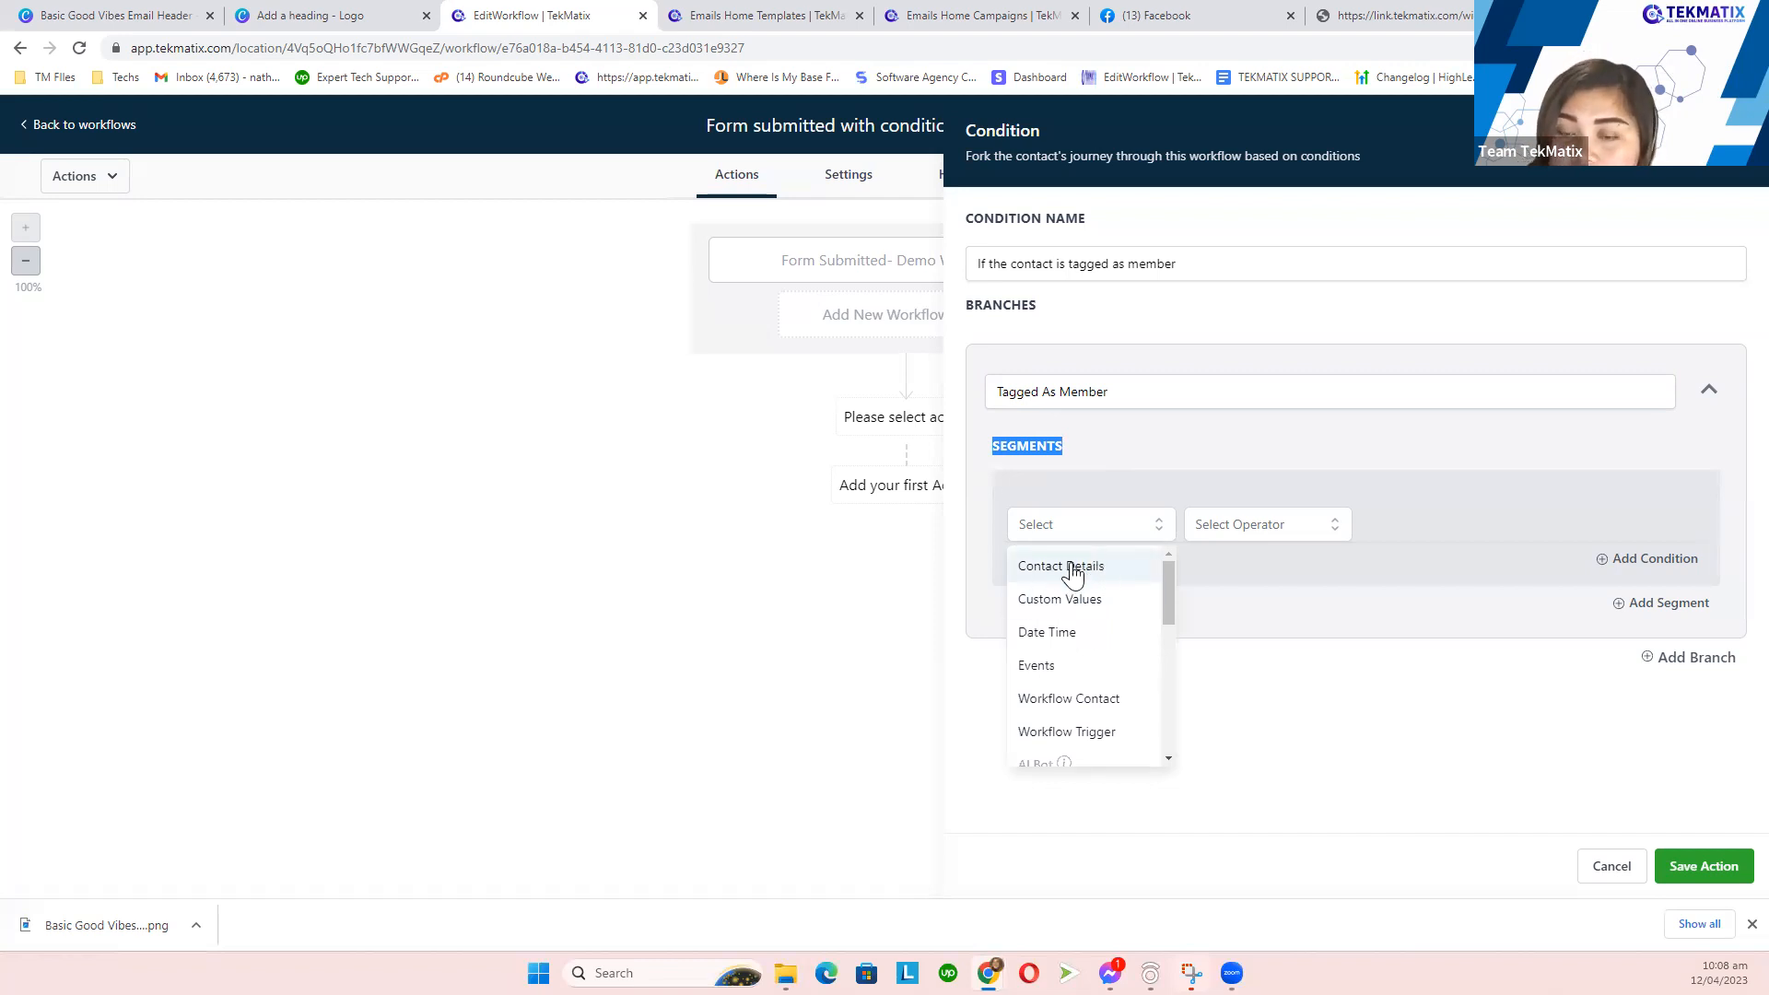
pyautogui.click(1074, 571)
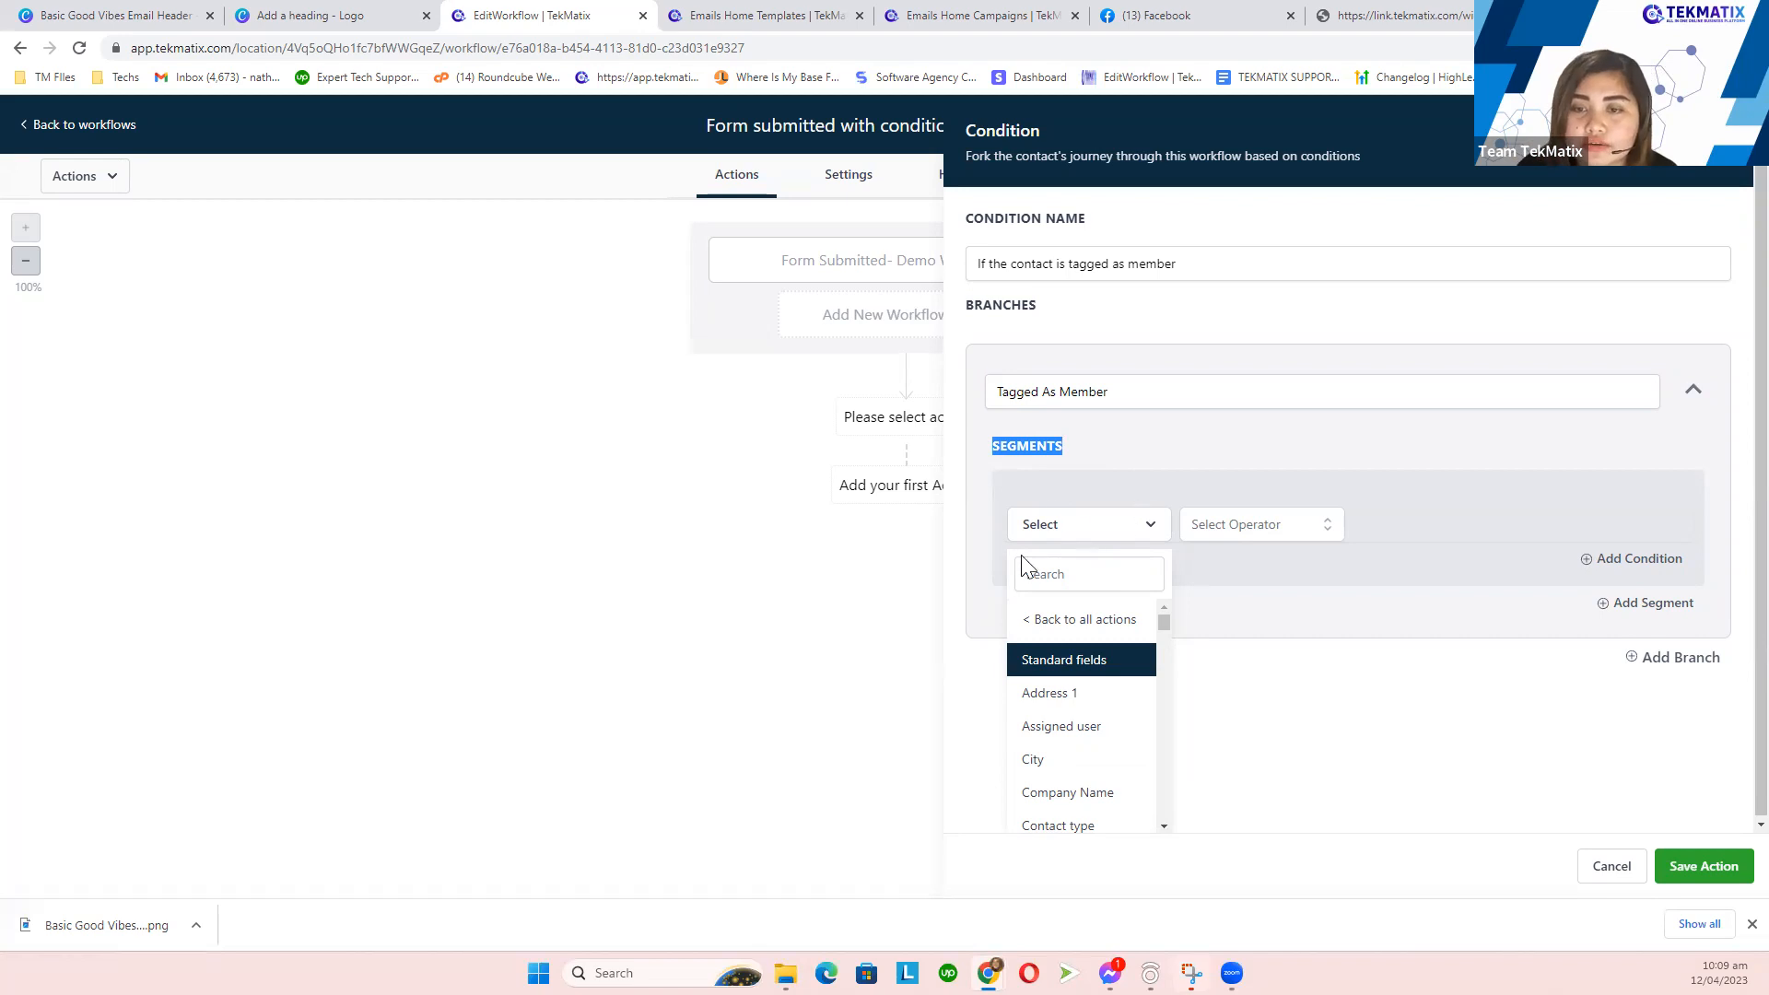
pyautogui.click(1088, 571)
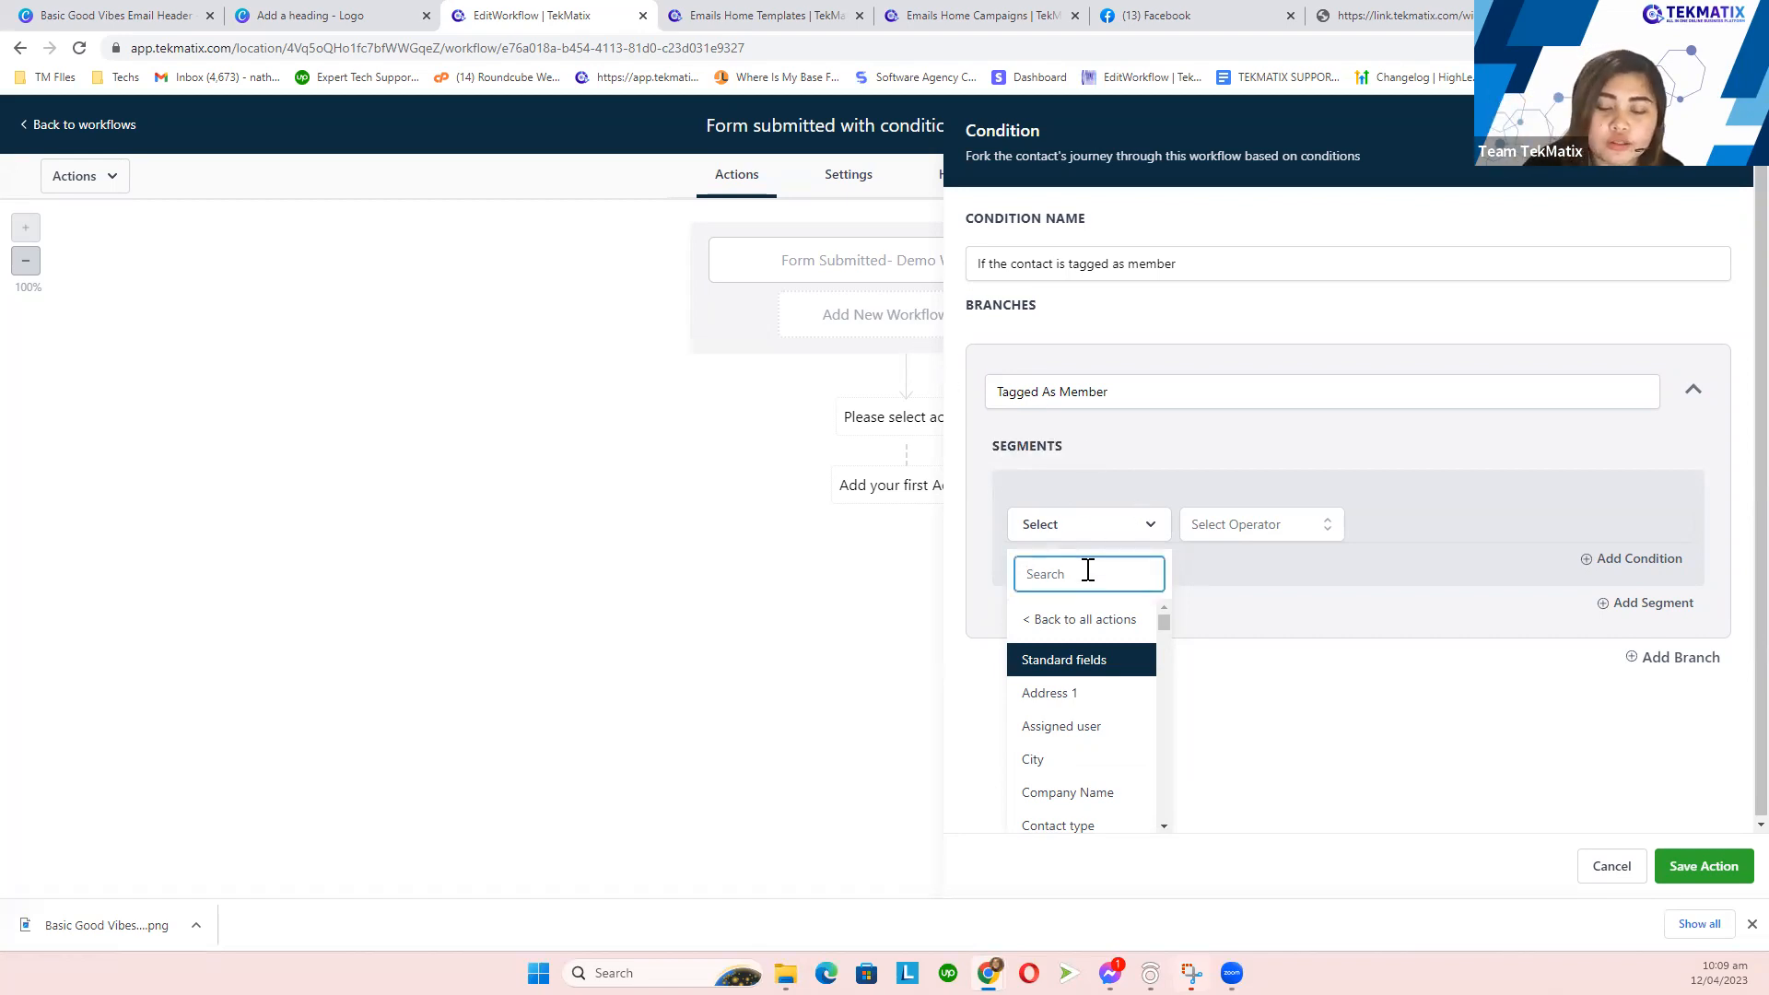
pyautogui.write('tag')
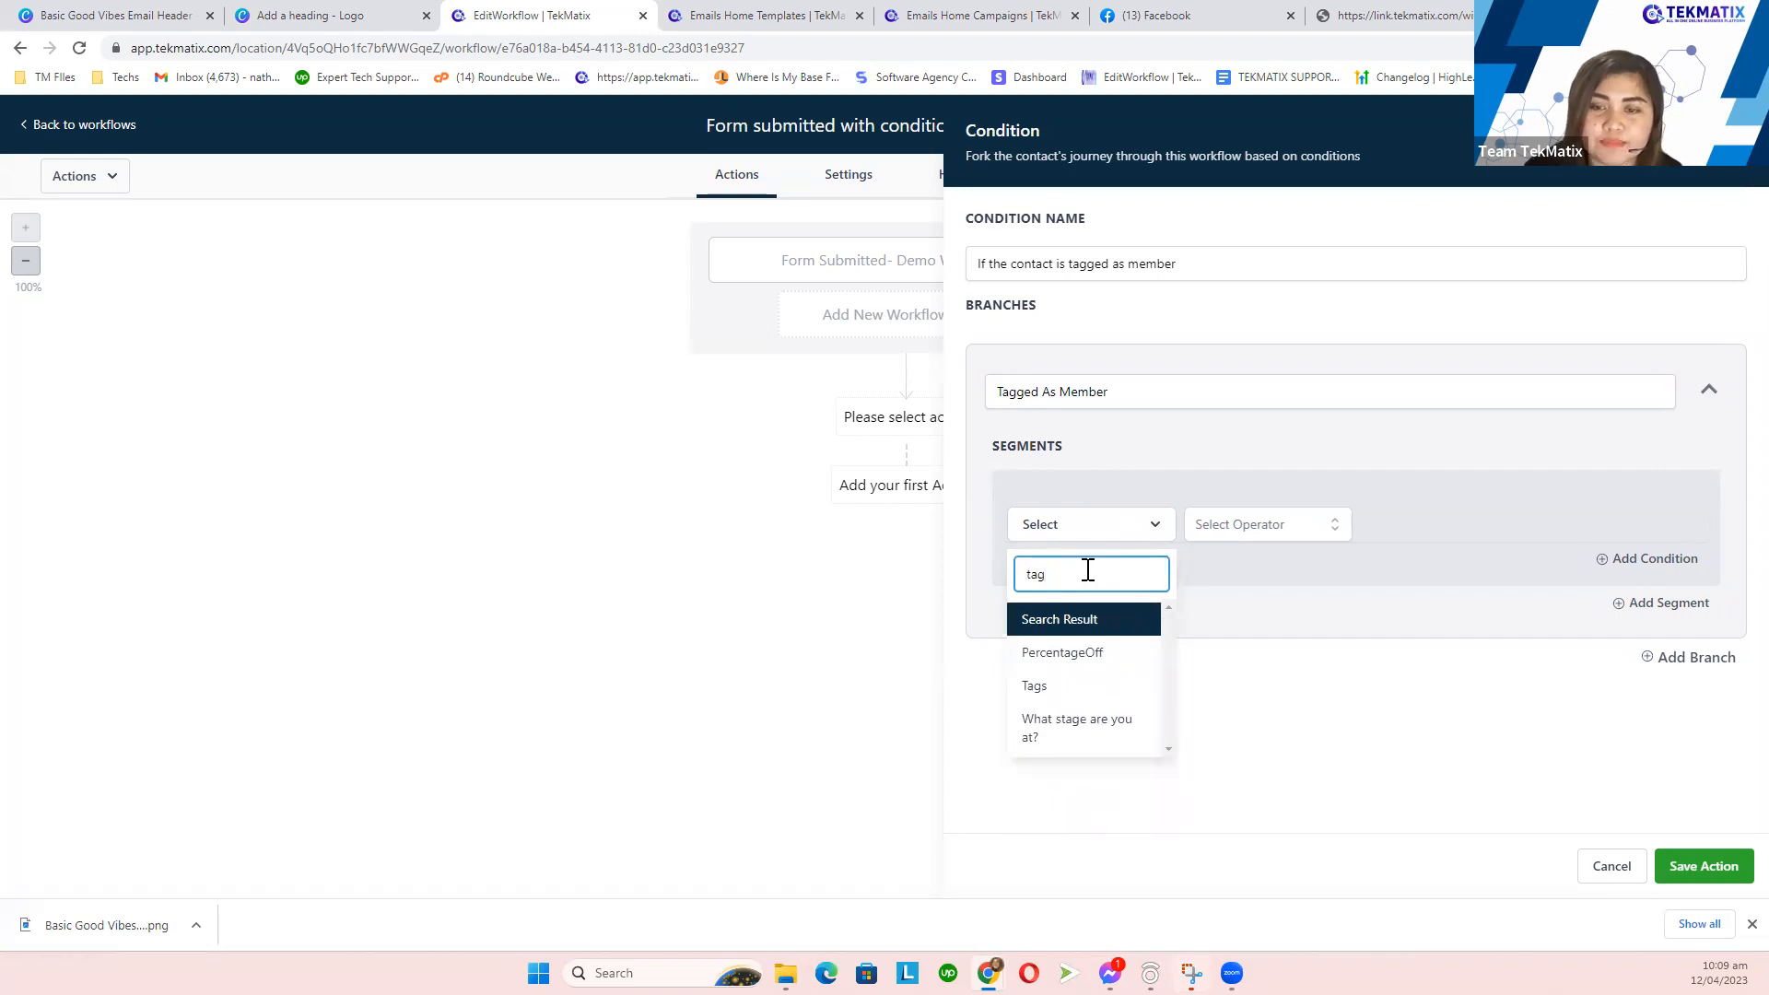
pyautogui.click(1065, 688)
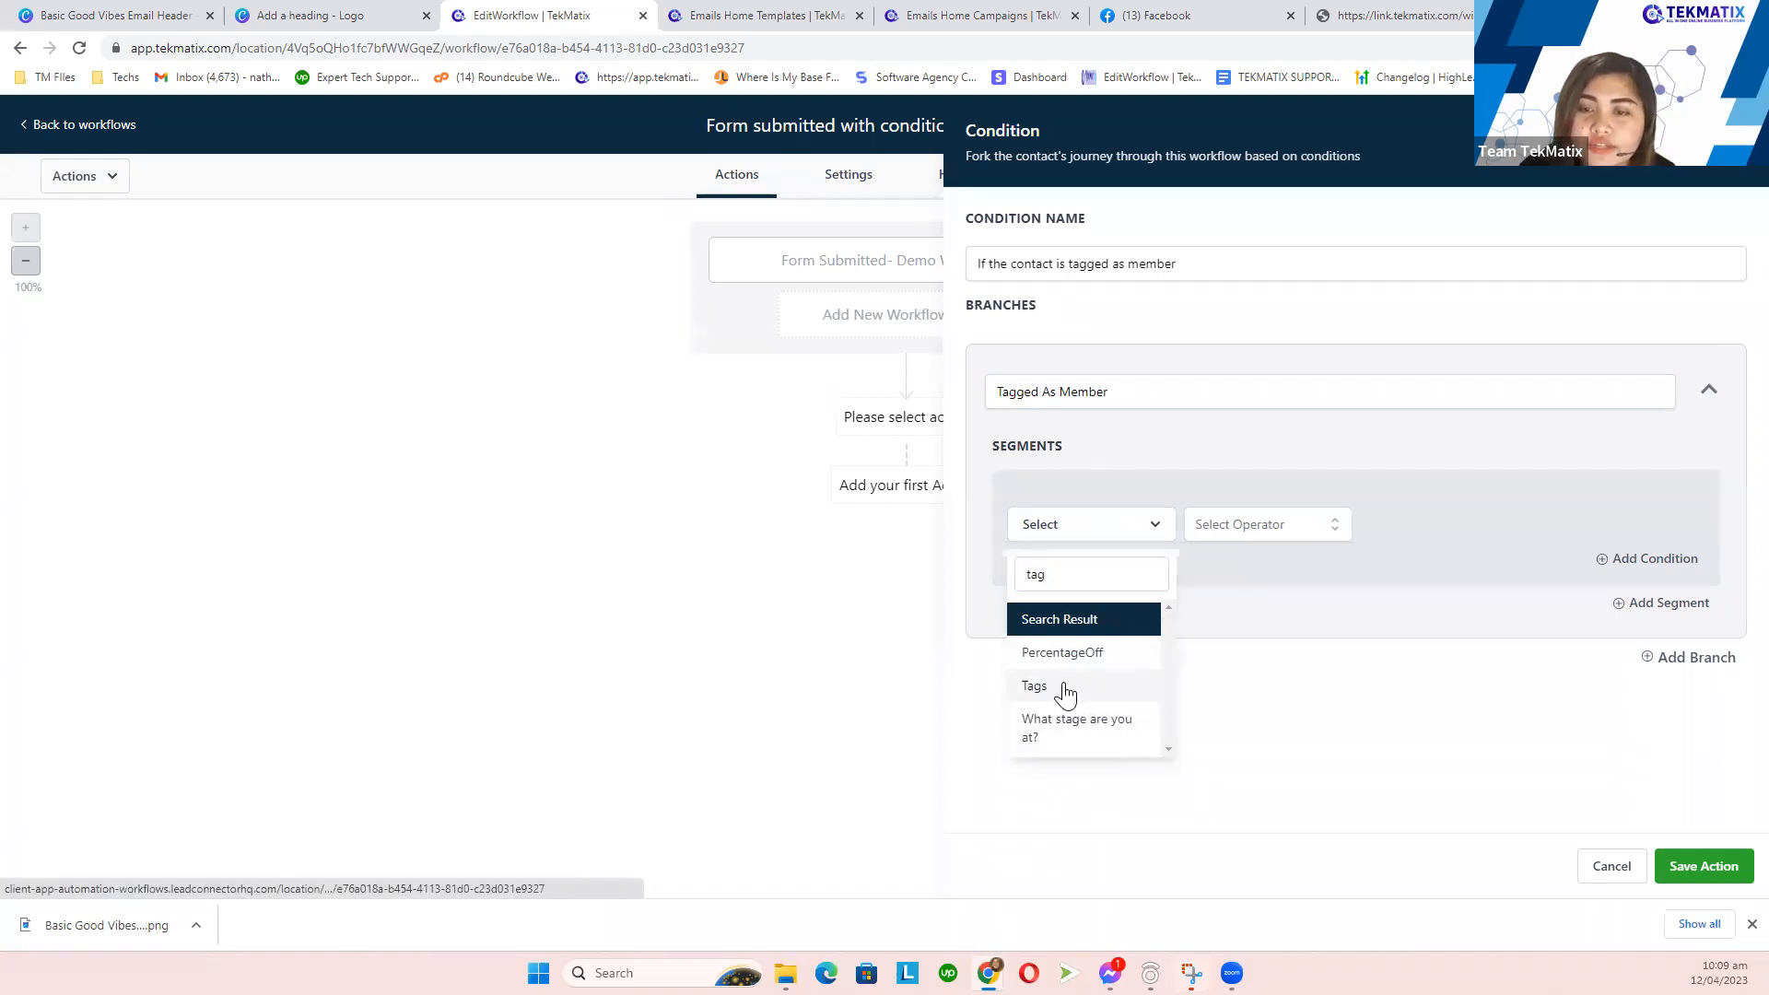
pyautogui.click(1287, 524)
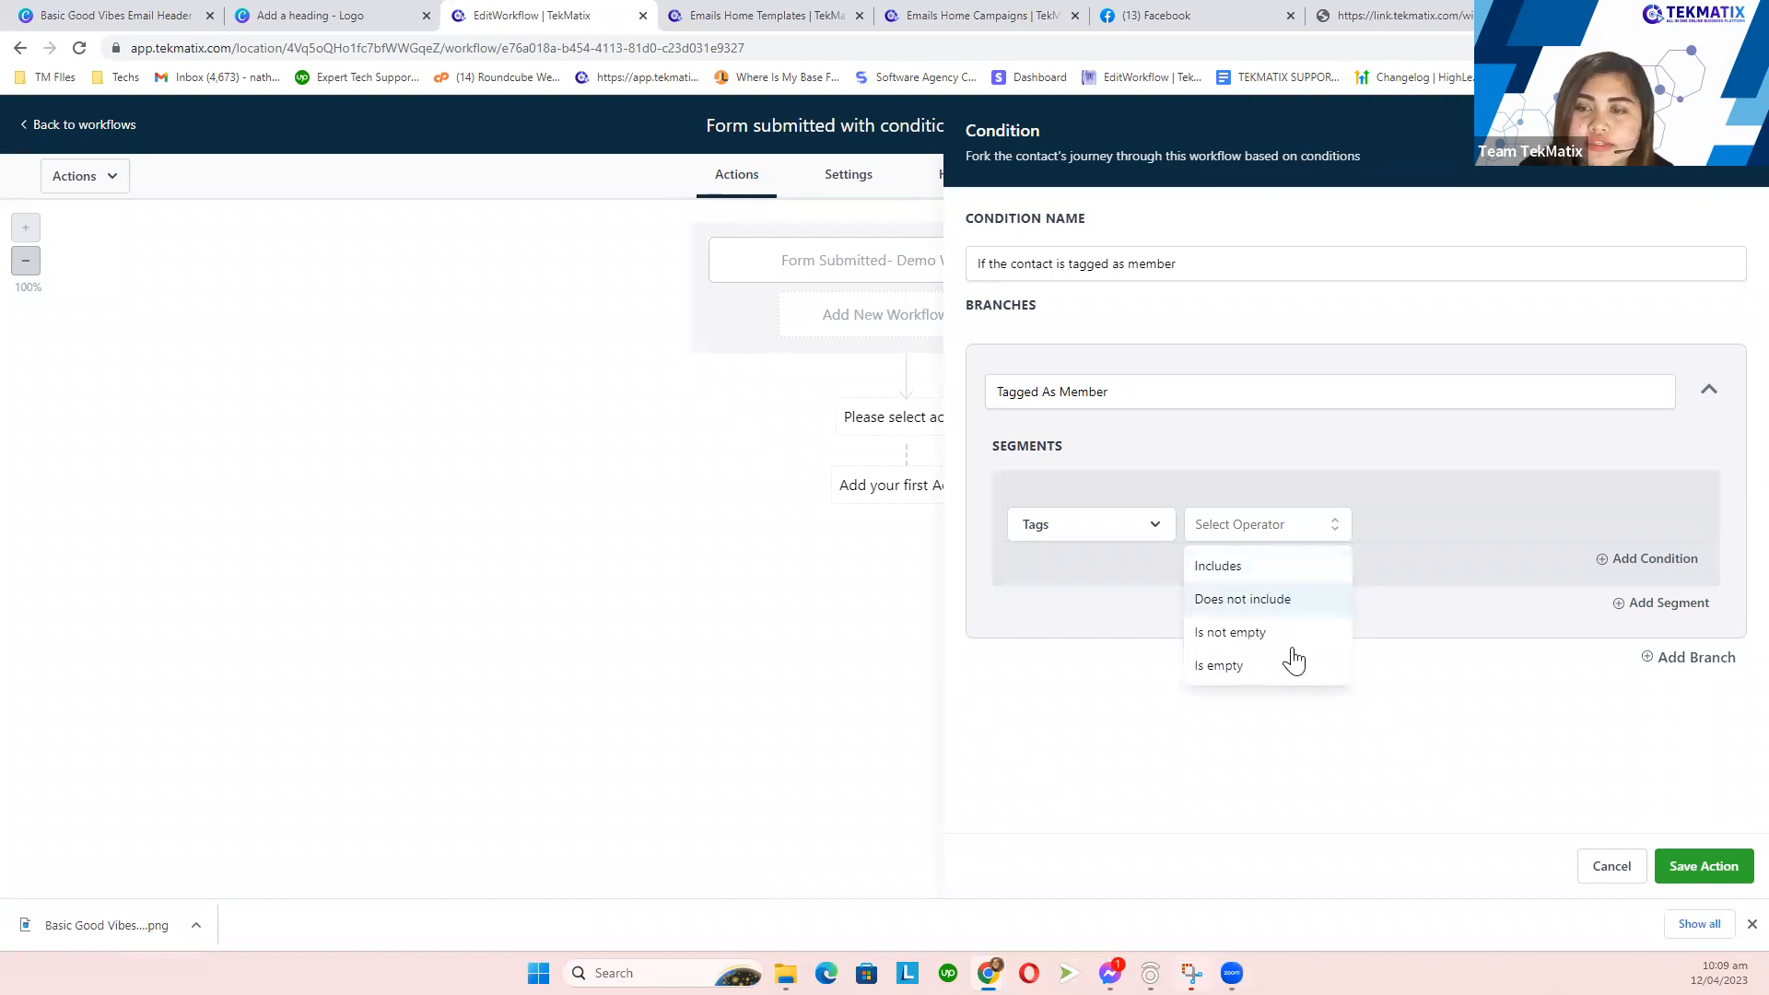
pyautogui.click(1277, 577)
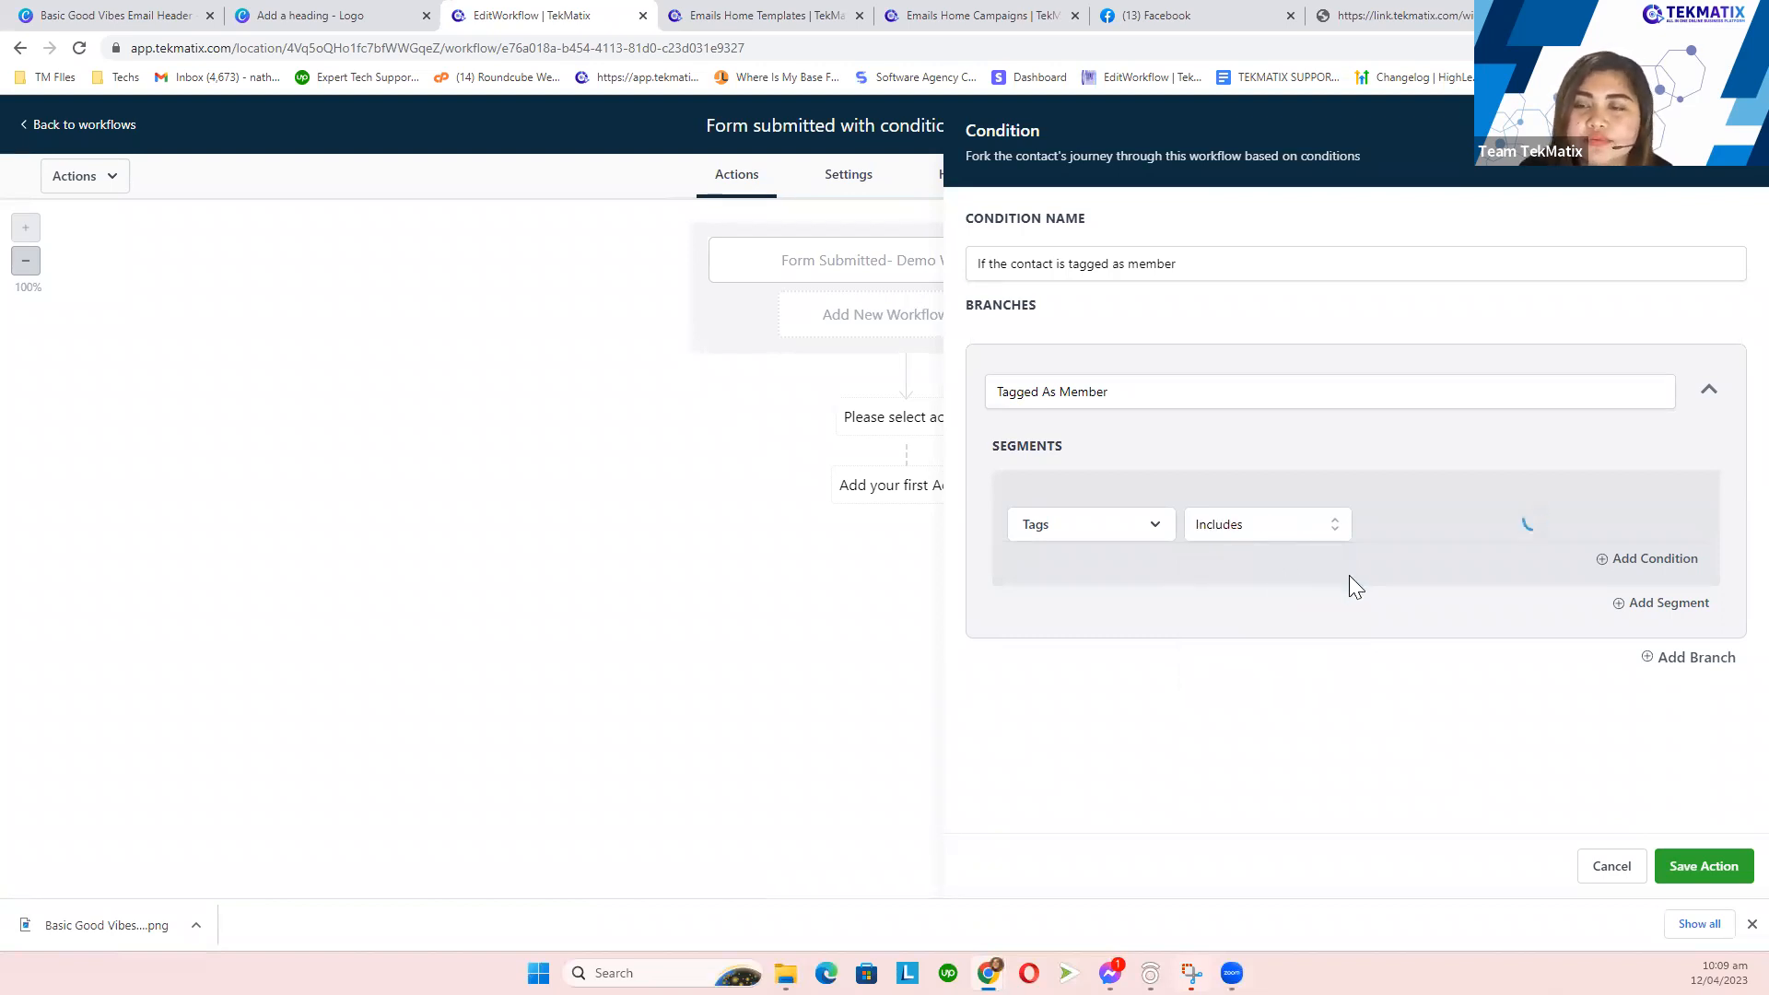
# - Add the new tag 'member' to the rule and save the condition
pyautogui.click(1421, 523)
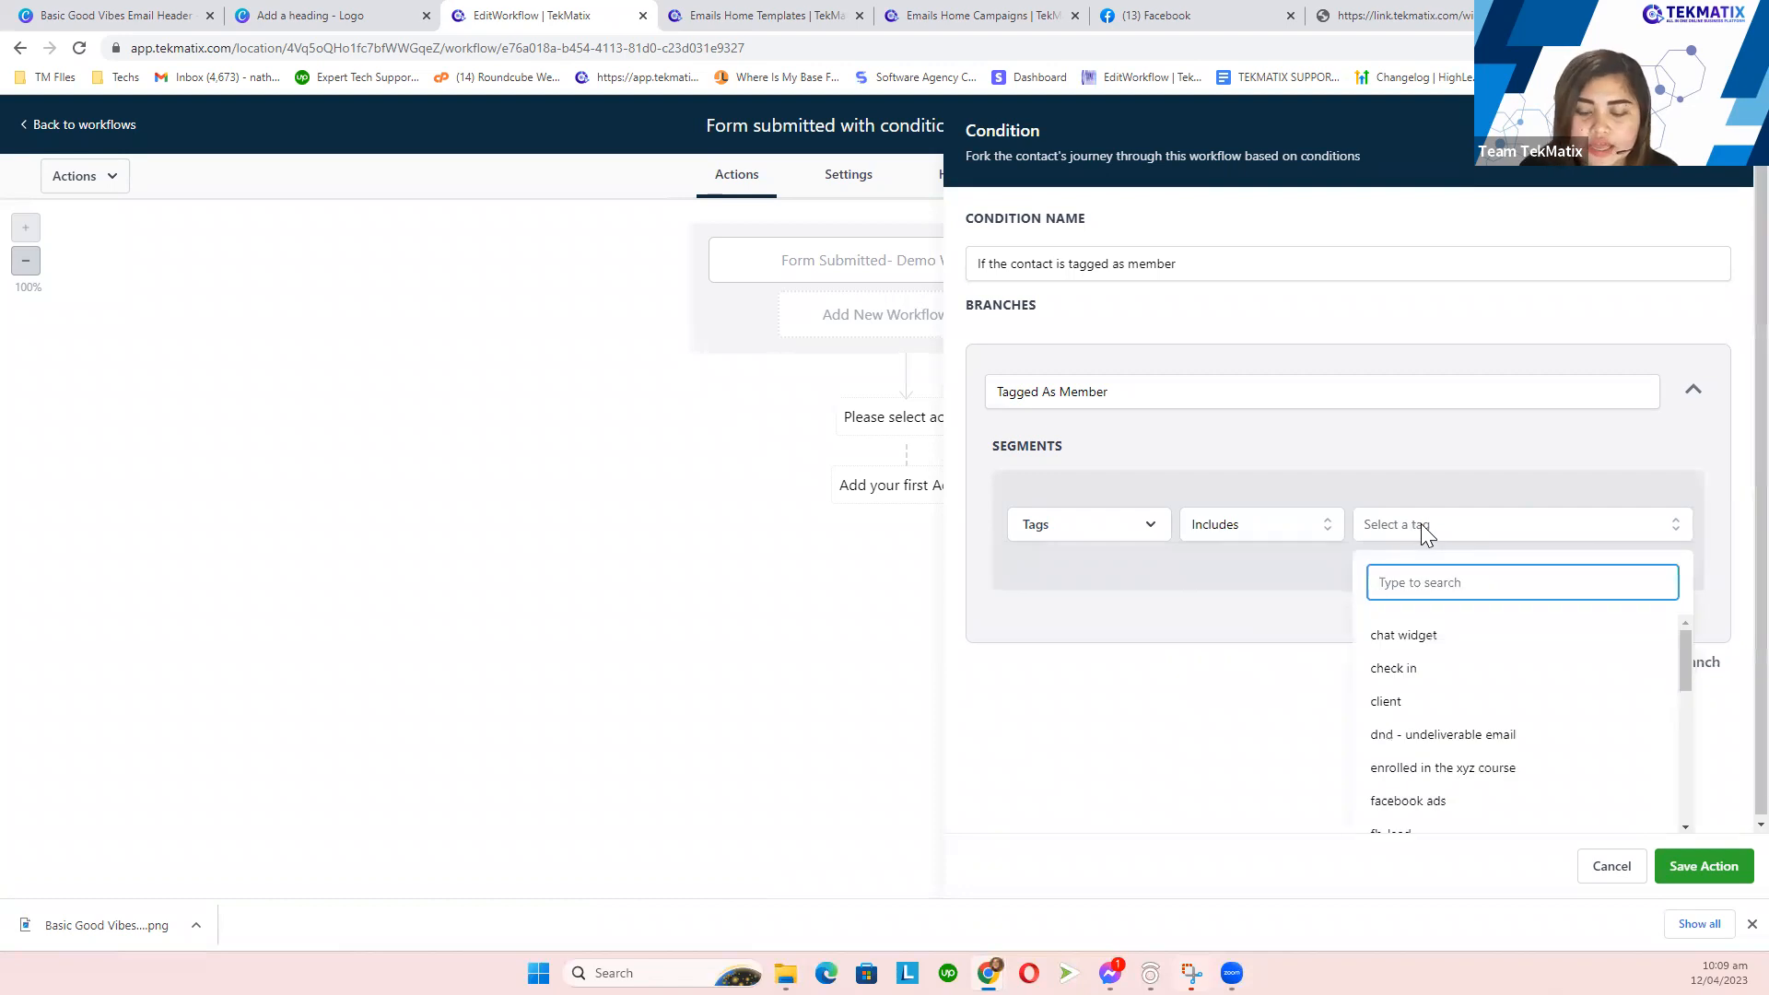
pyautogui.write('member')
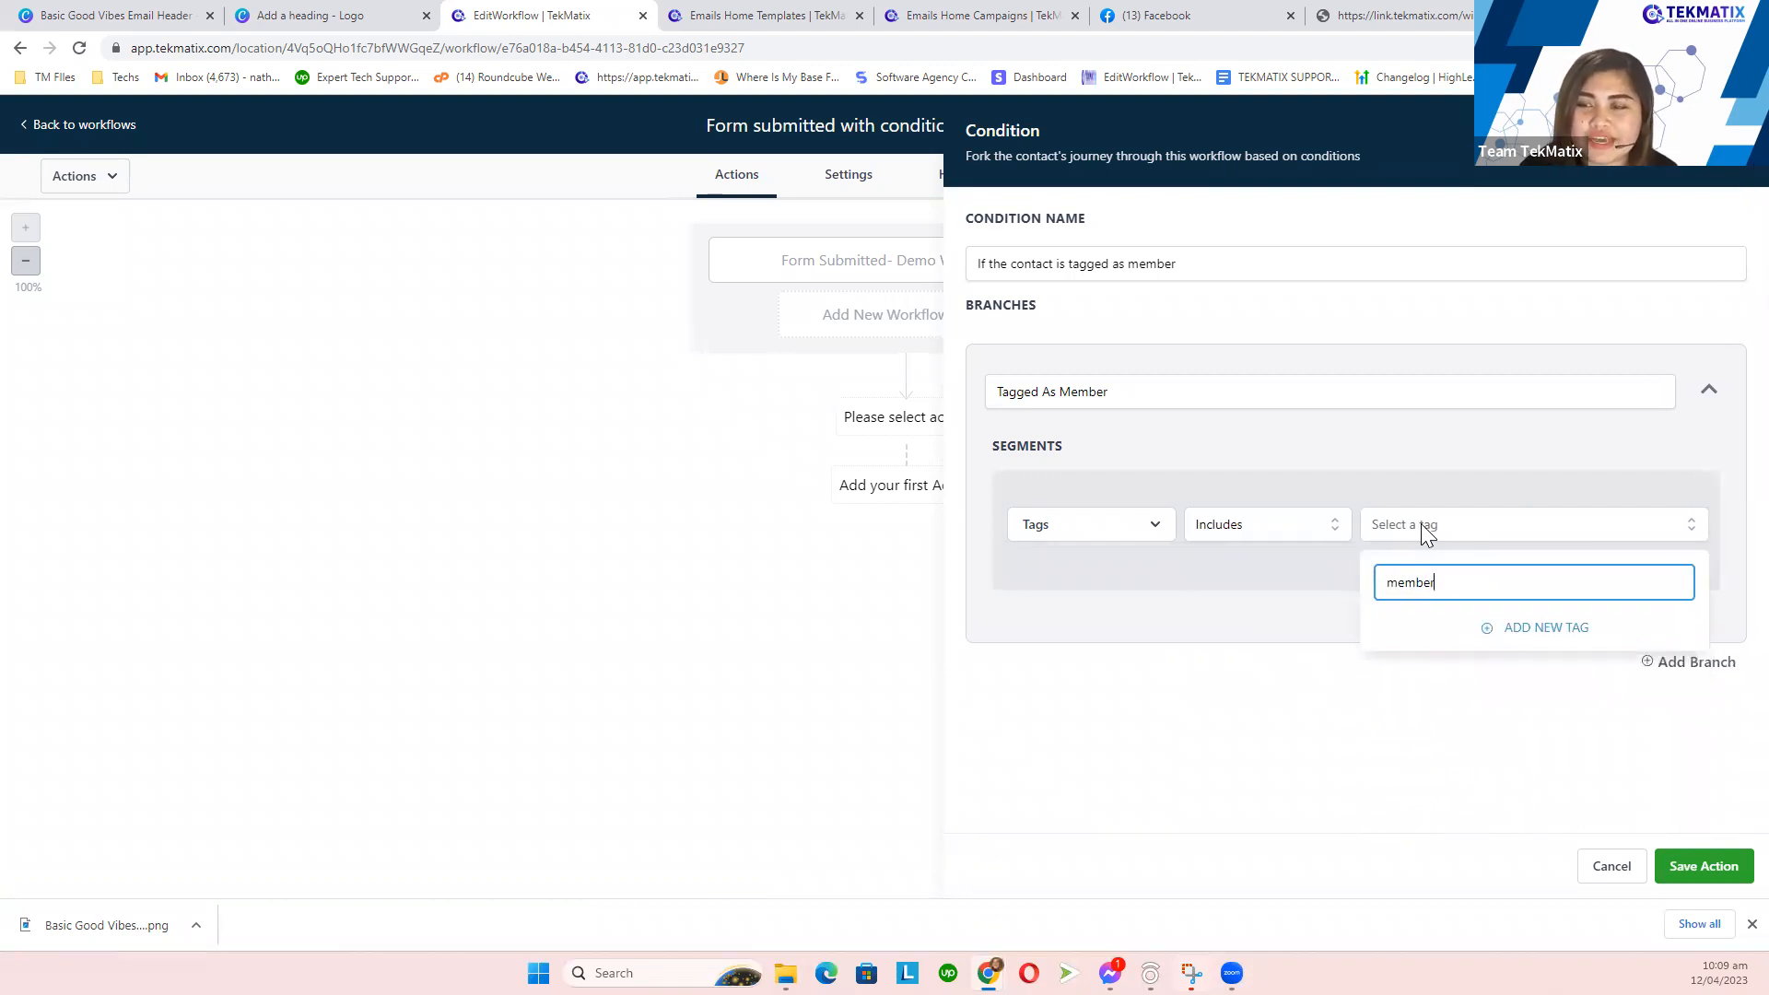
pyautogui.click(1520, 629)
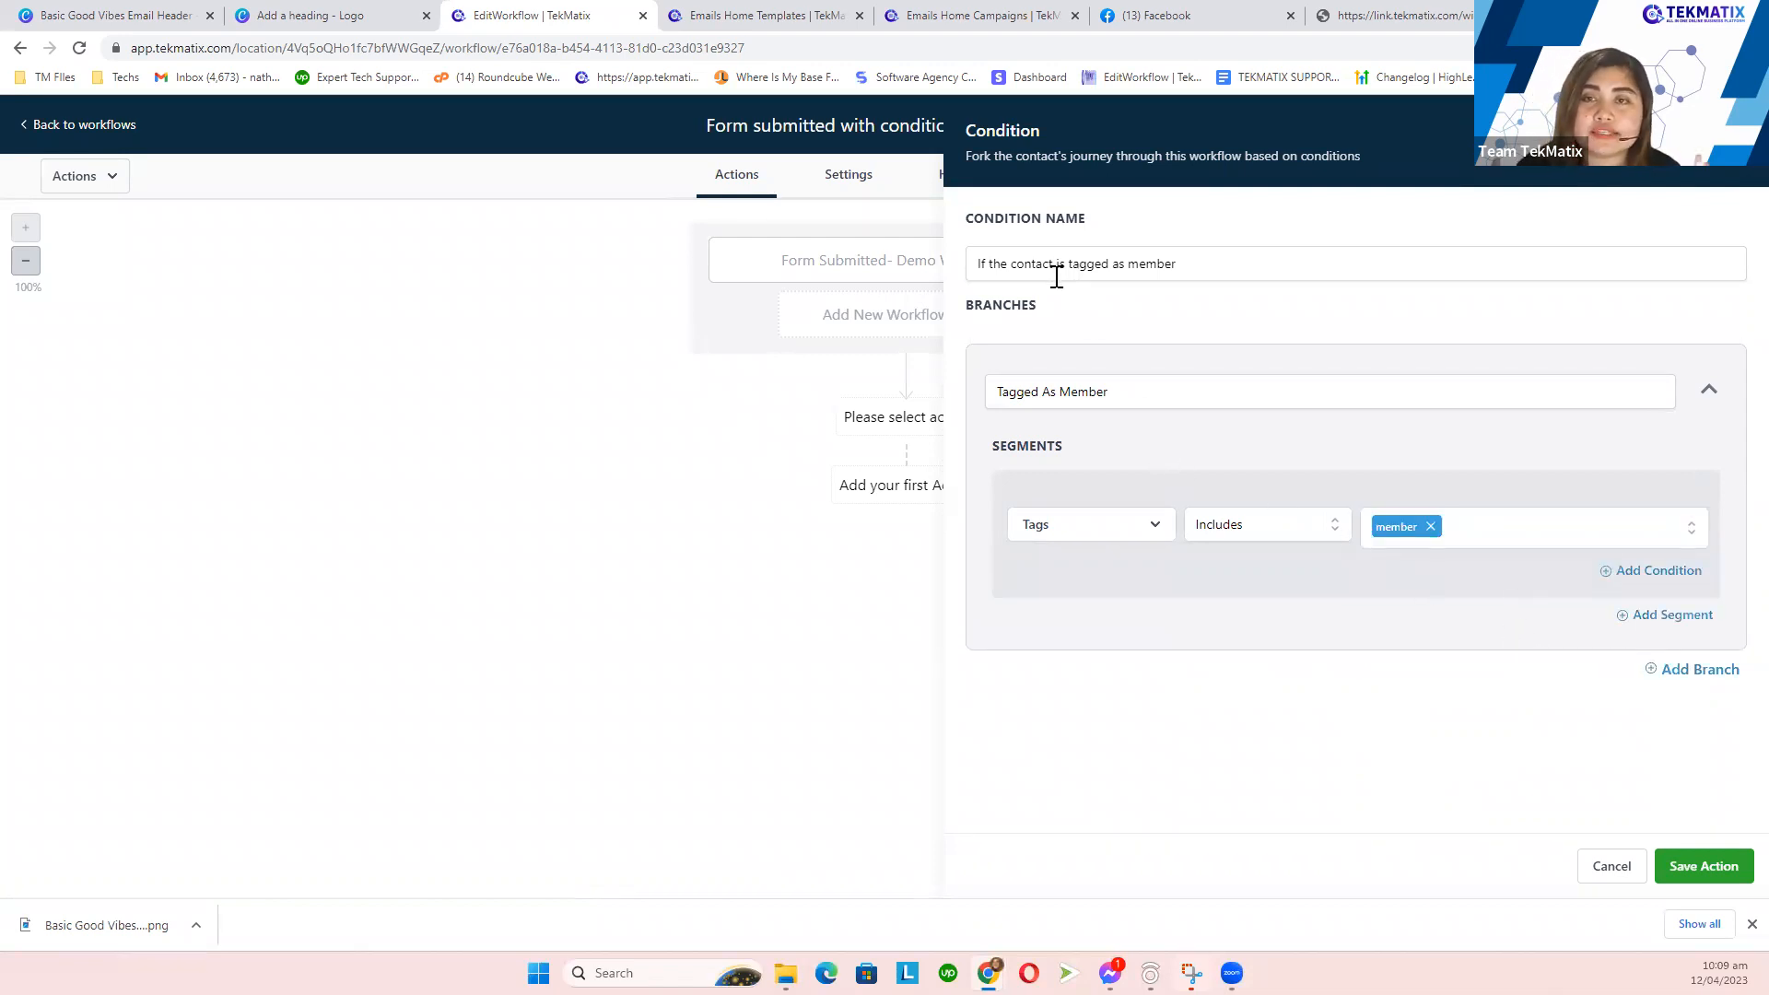
pyautogui.moveTo(1187, 265); pyautogui.dragTo(954, 294)
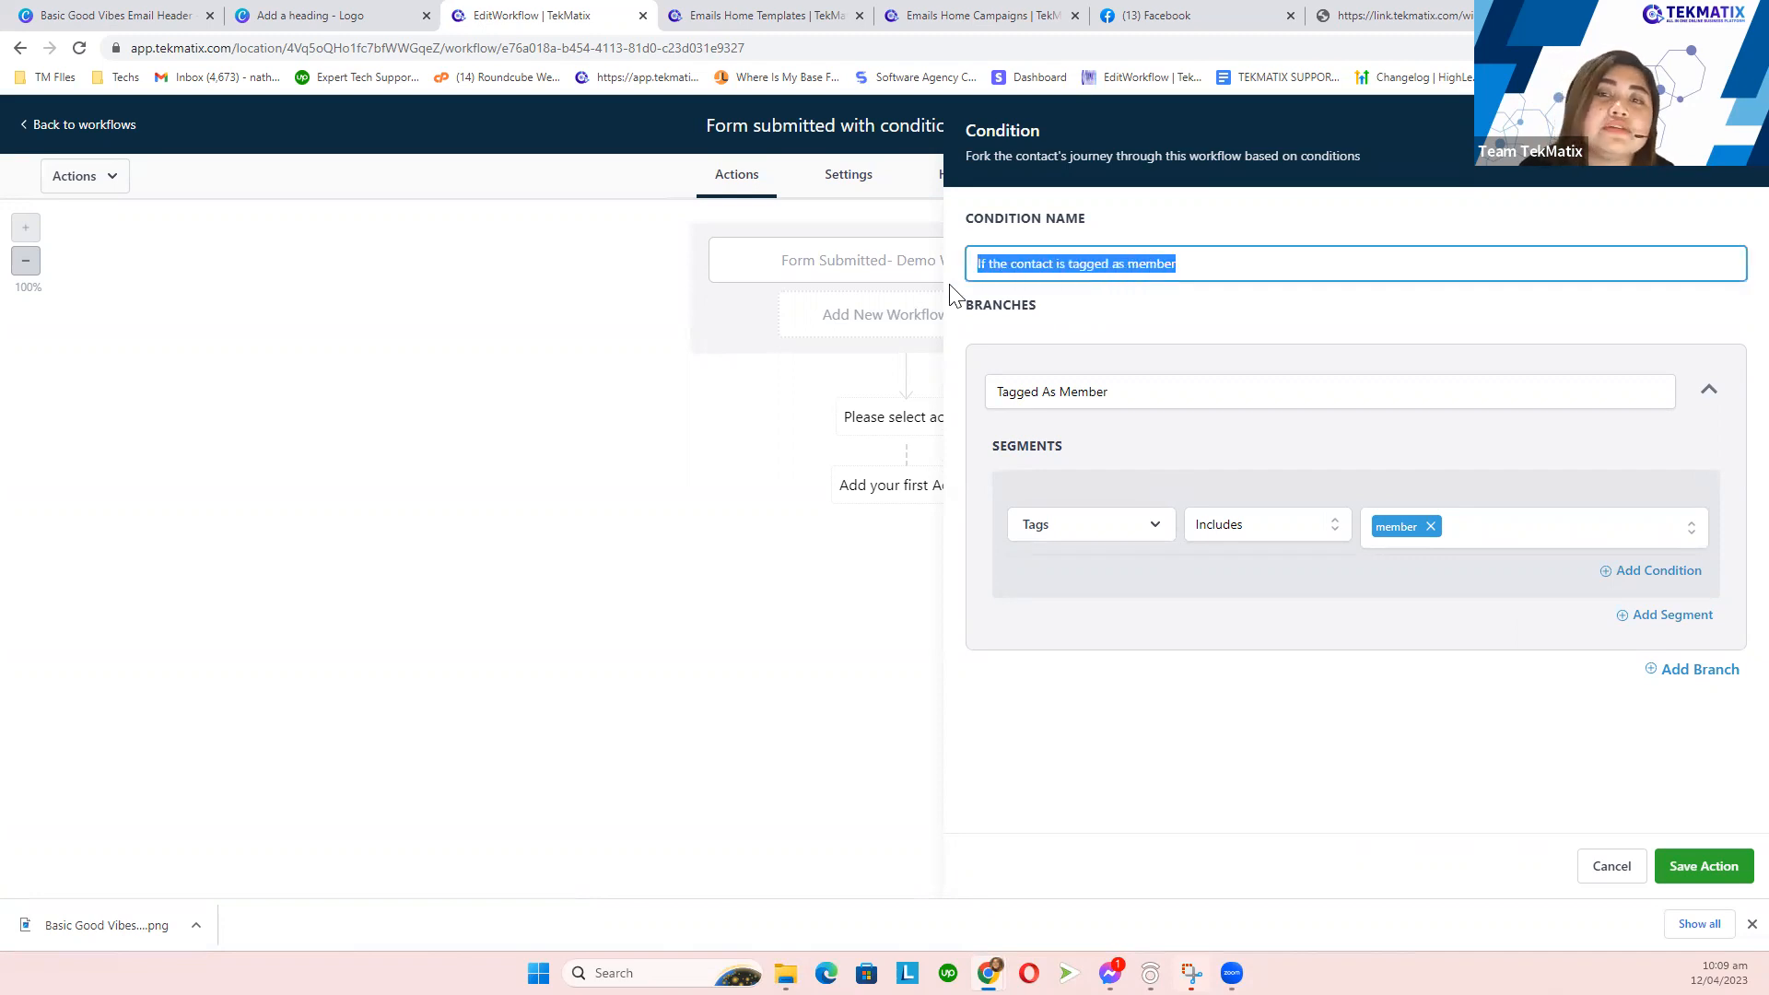
pyautogui.click(1216, 263)
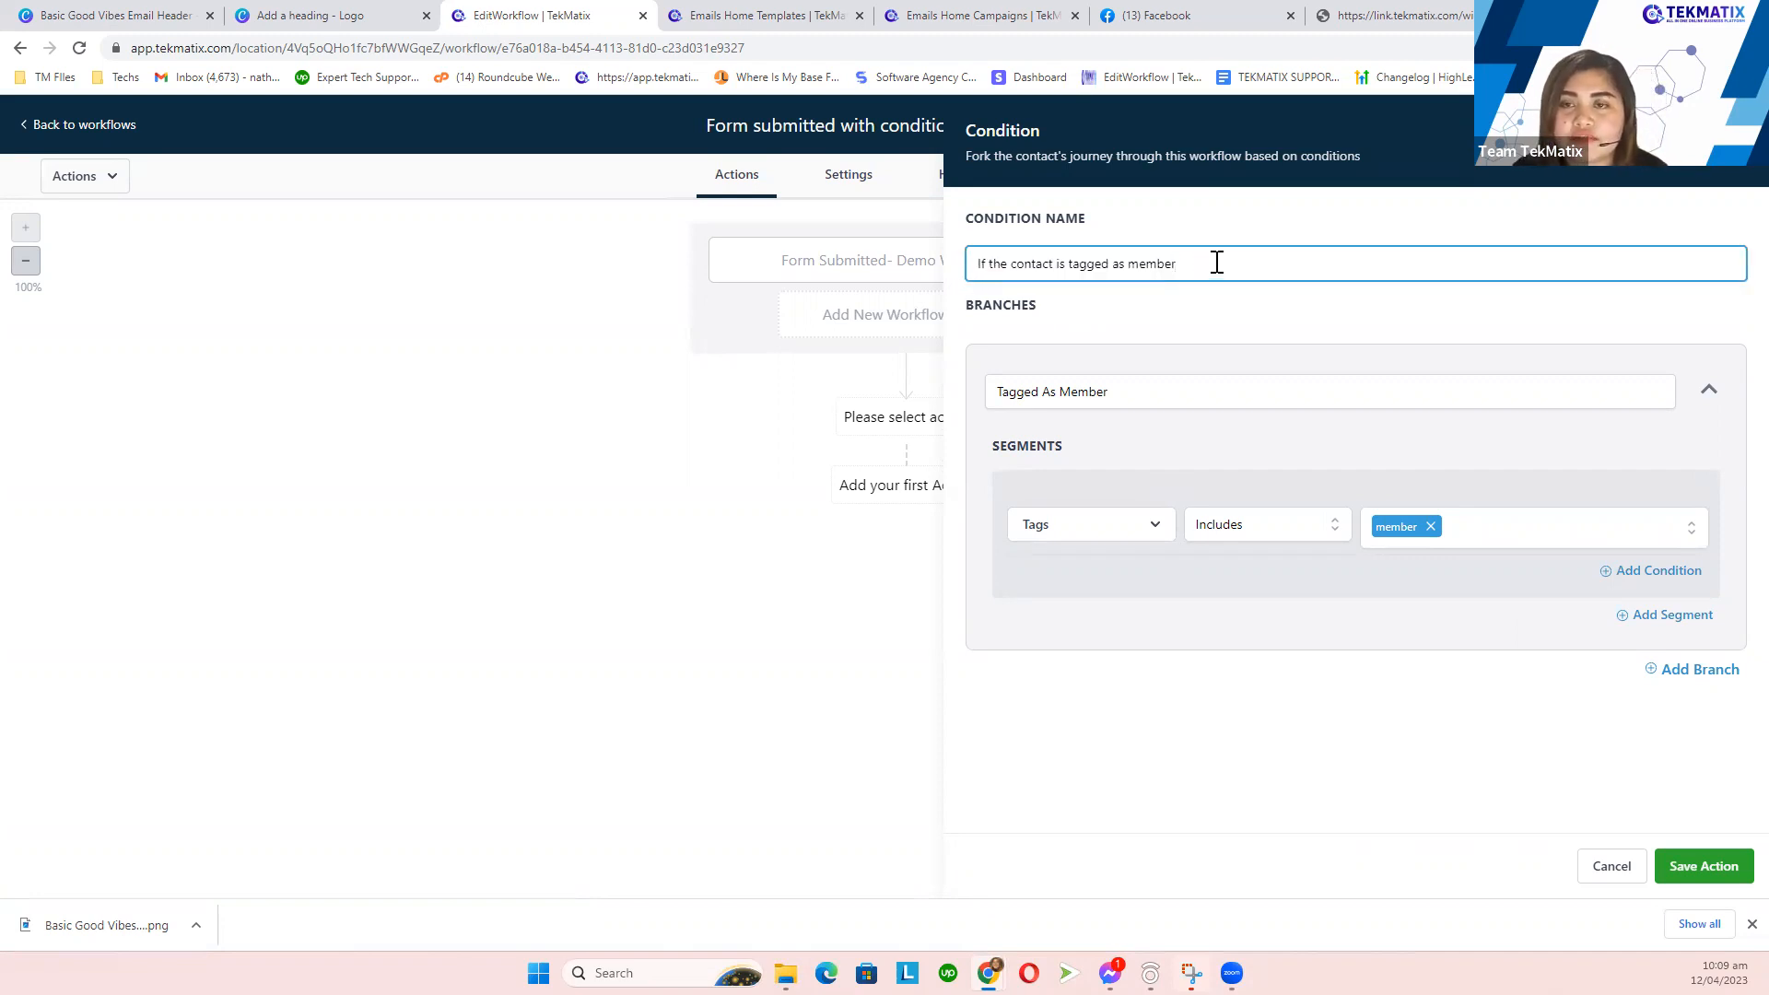
pyautogui.click(1694, 870)
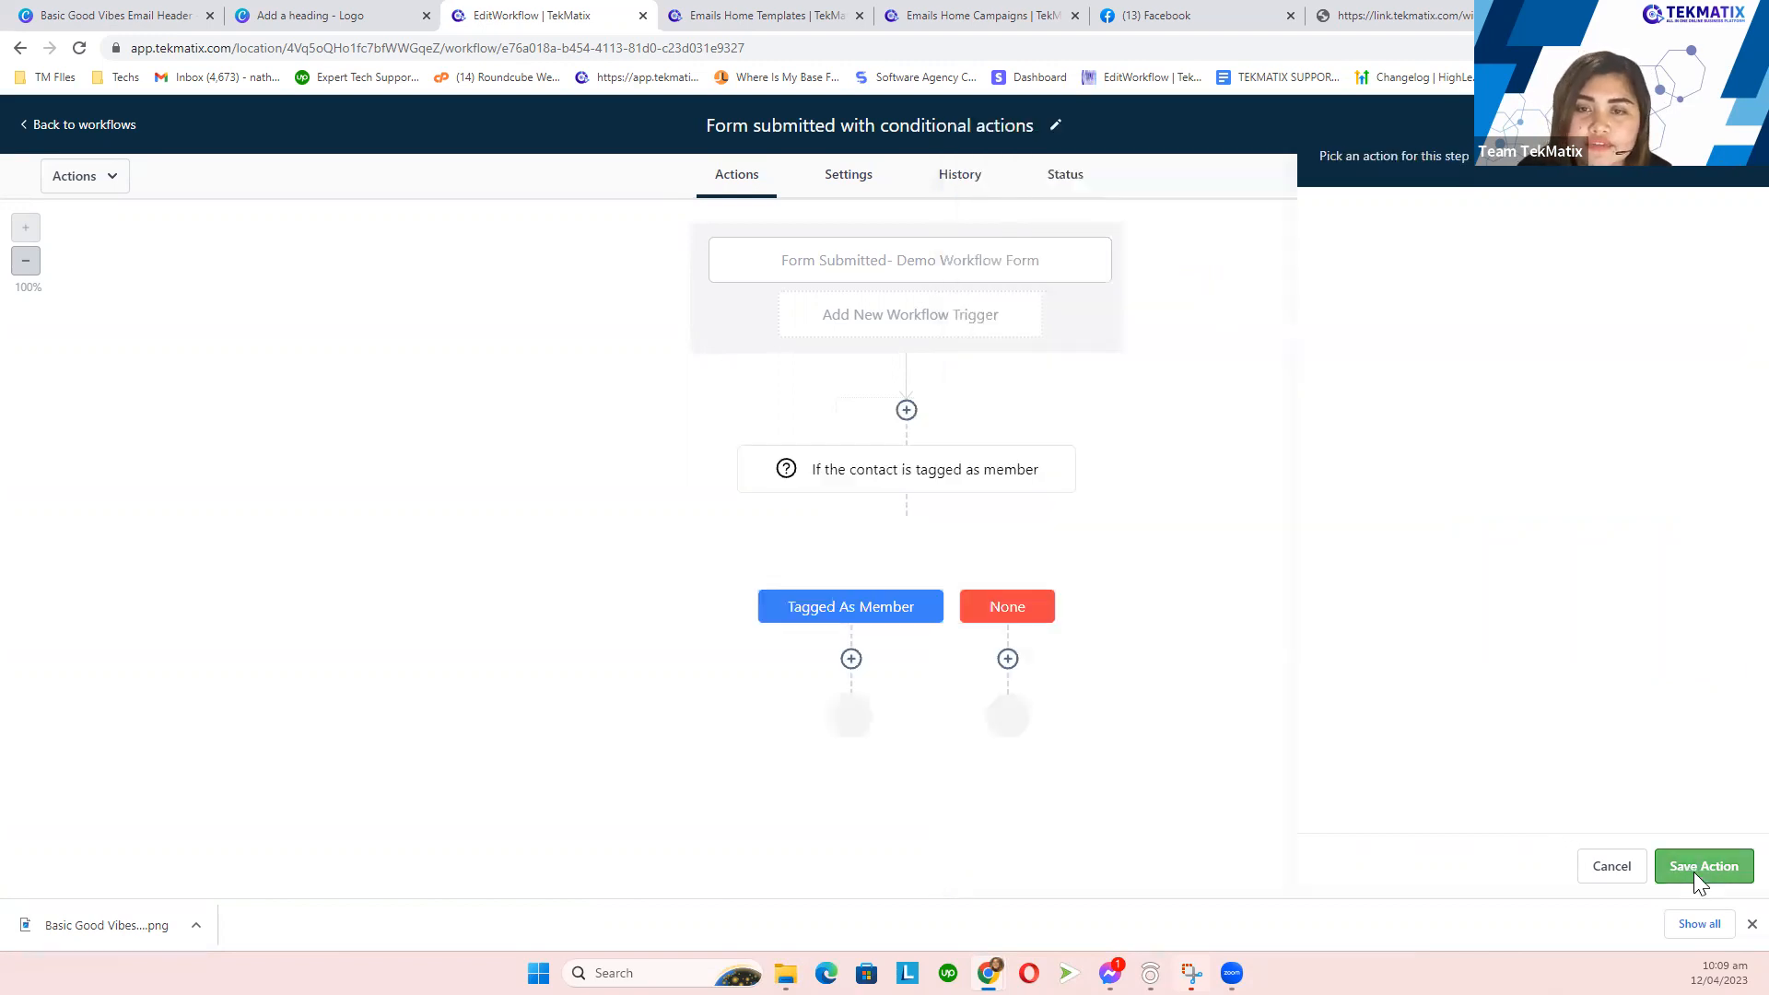
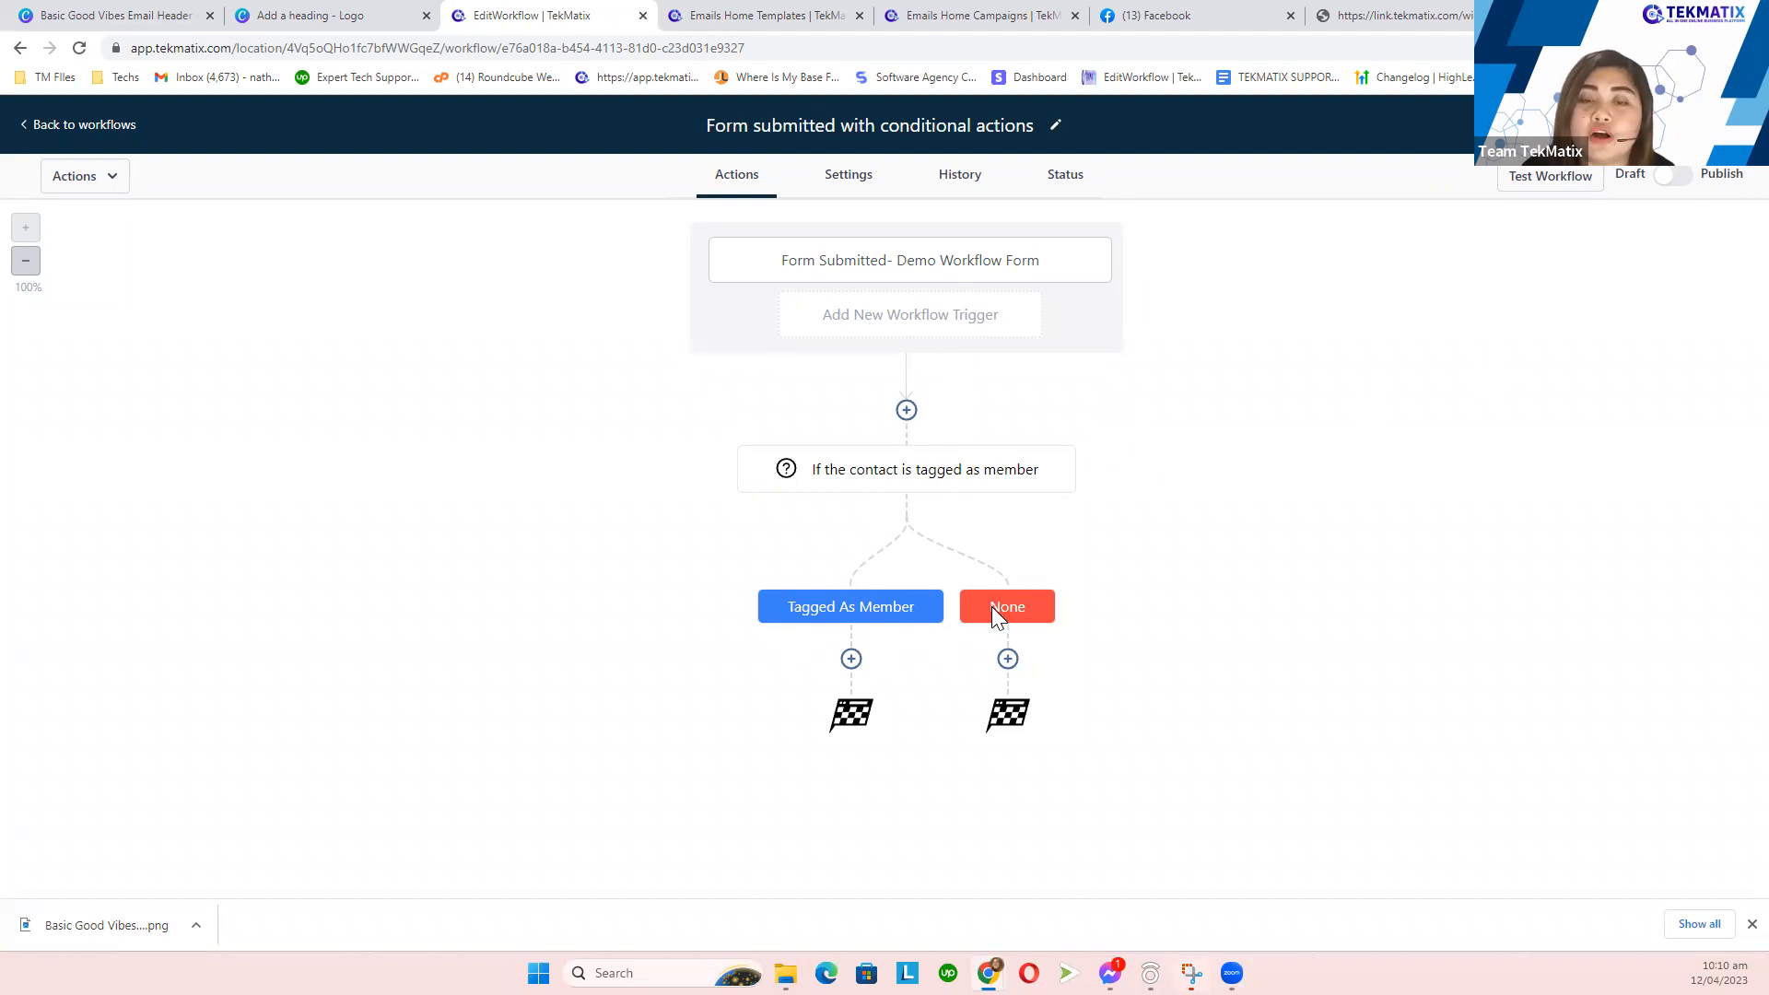
# - Walk through the Canva flowchart: Form Submitted, the Yes branch, and Send a Welcome Email
pyautogui.click(339, 16)
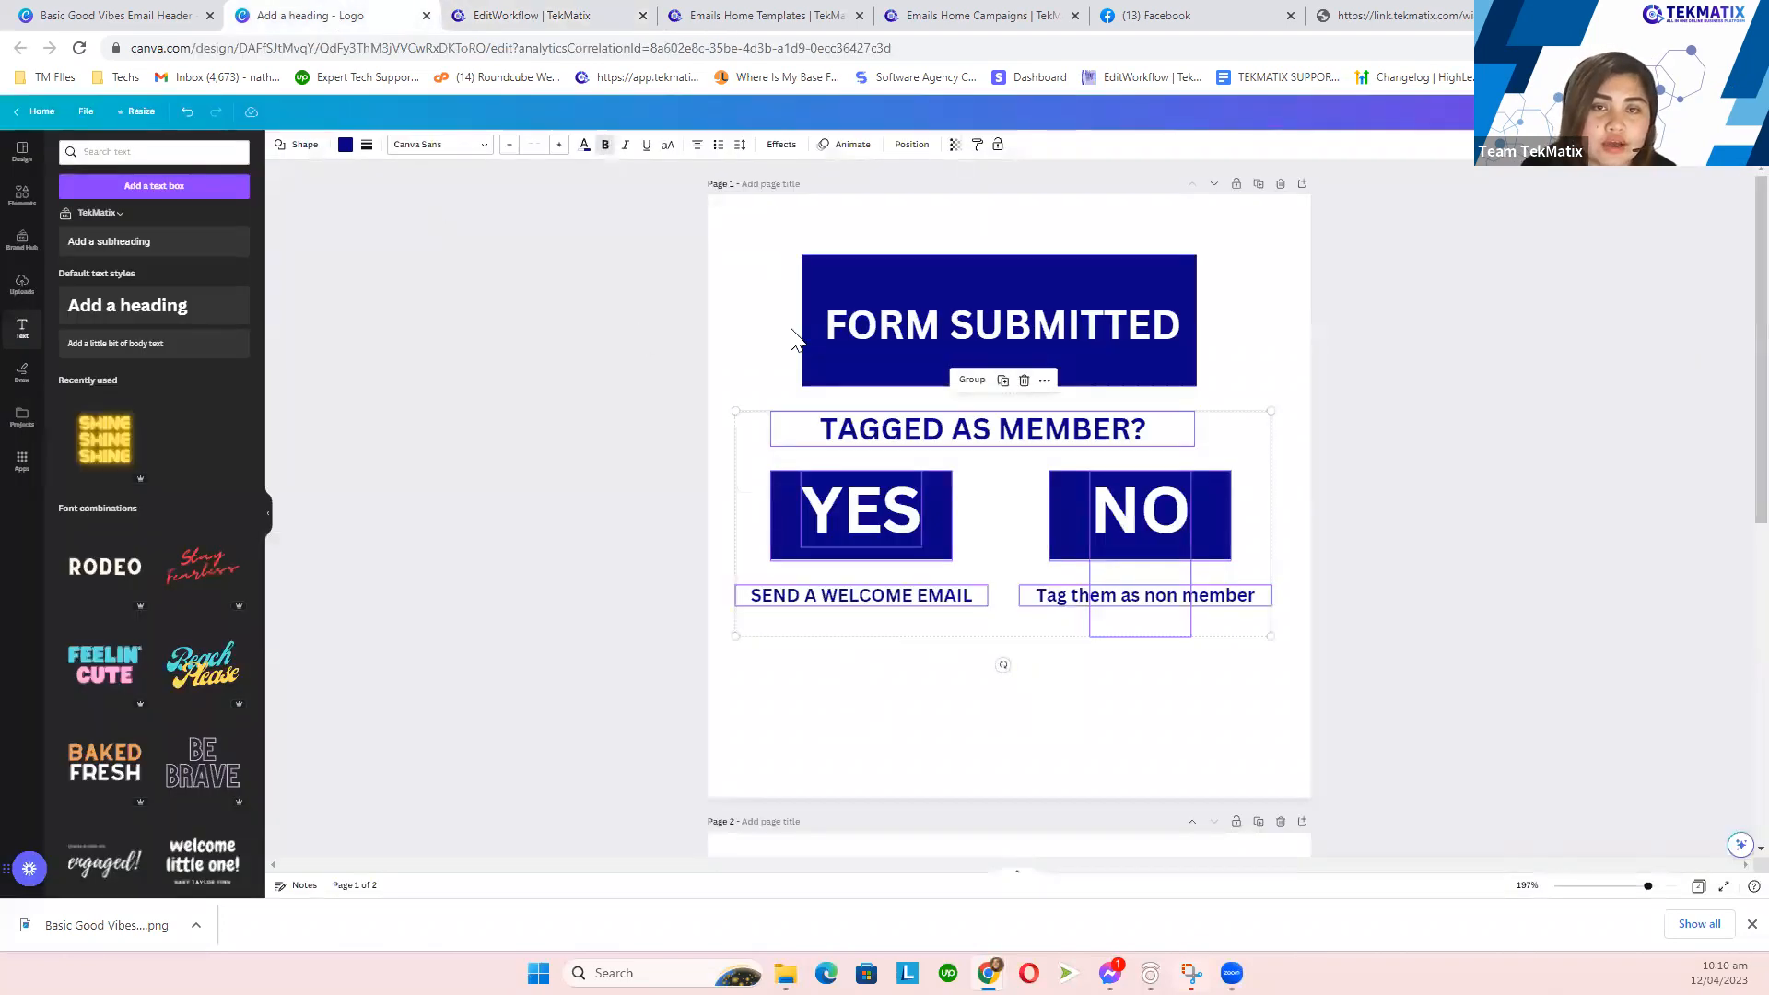
pyautogui.click(979, 318)
pyautogui.click(1014, 331)
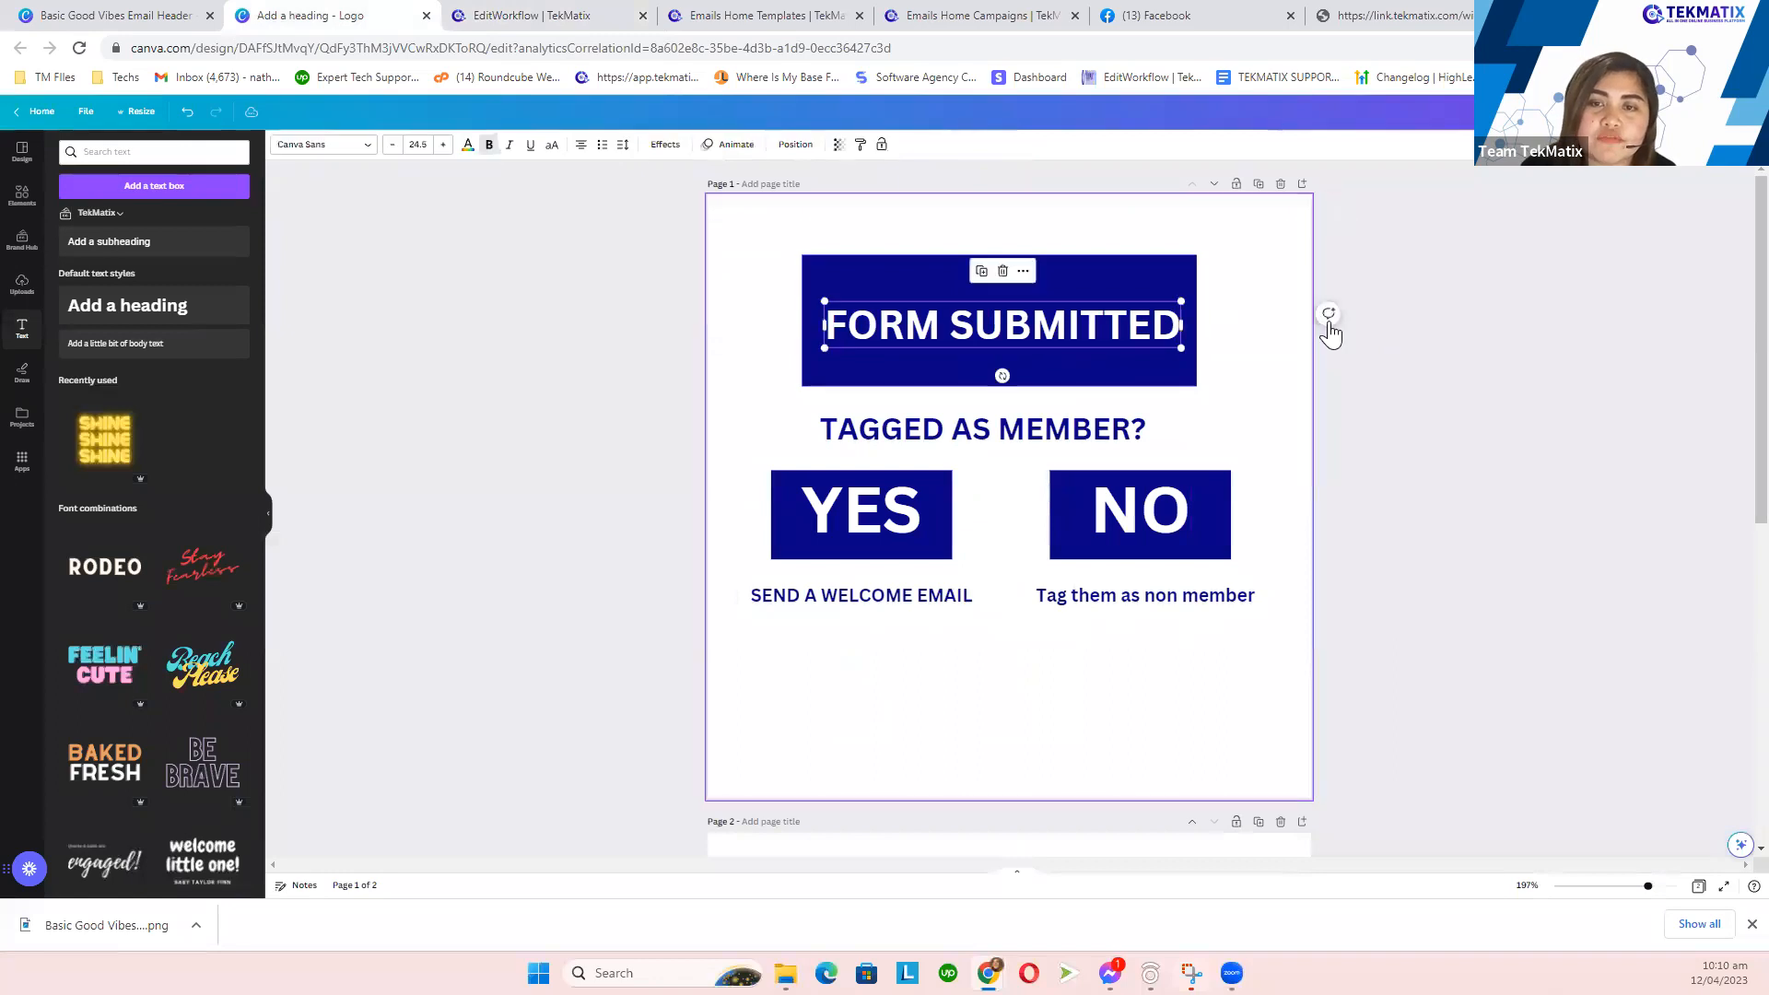
pyautogui.click(1023, 434)
pyautogui.click(913, 521)
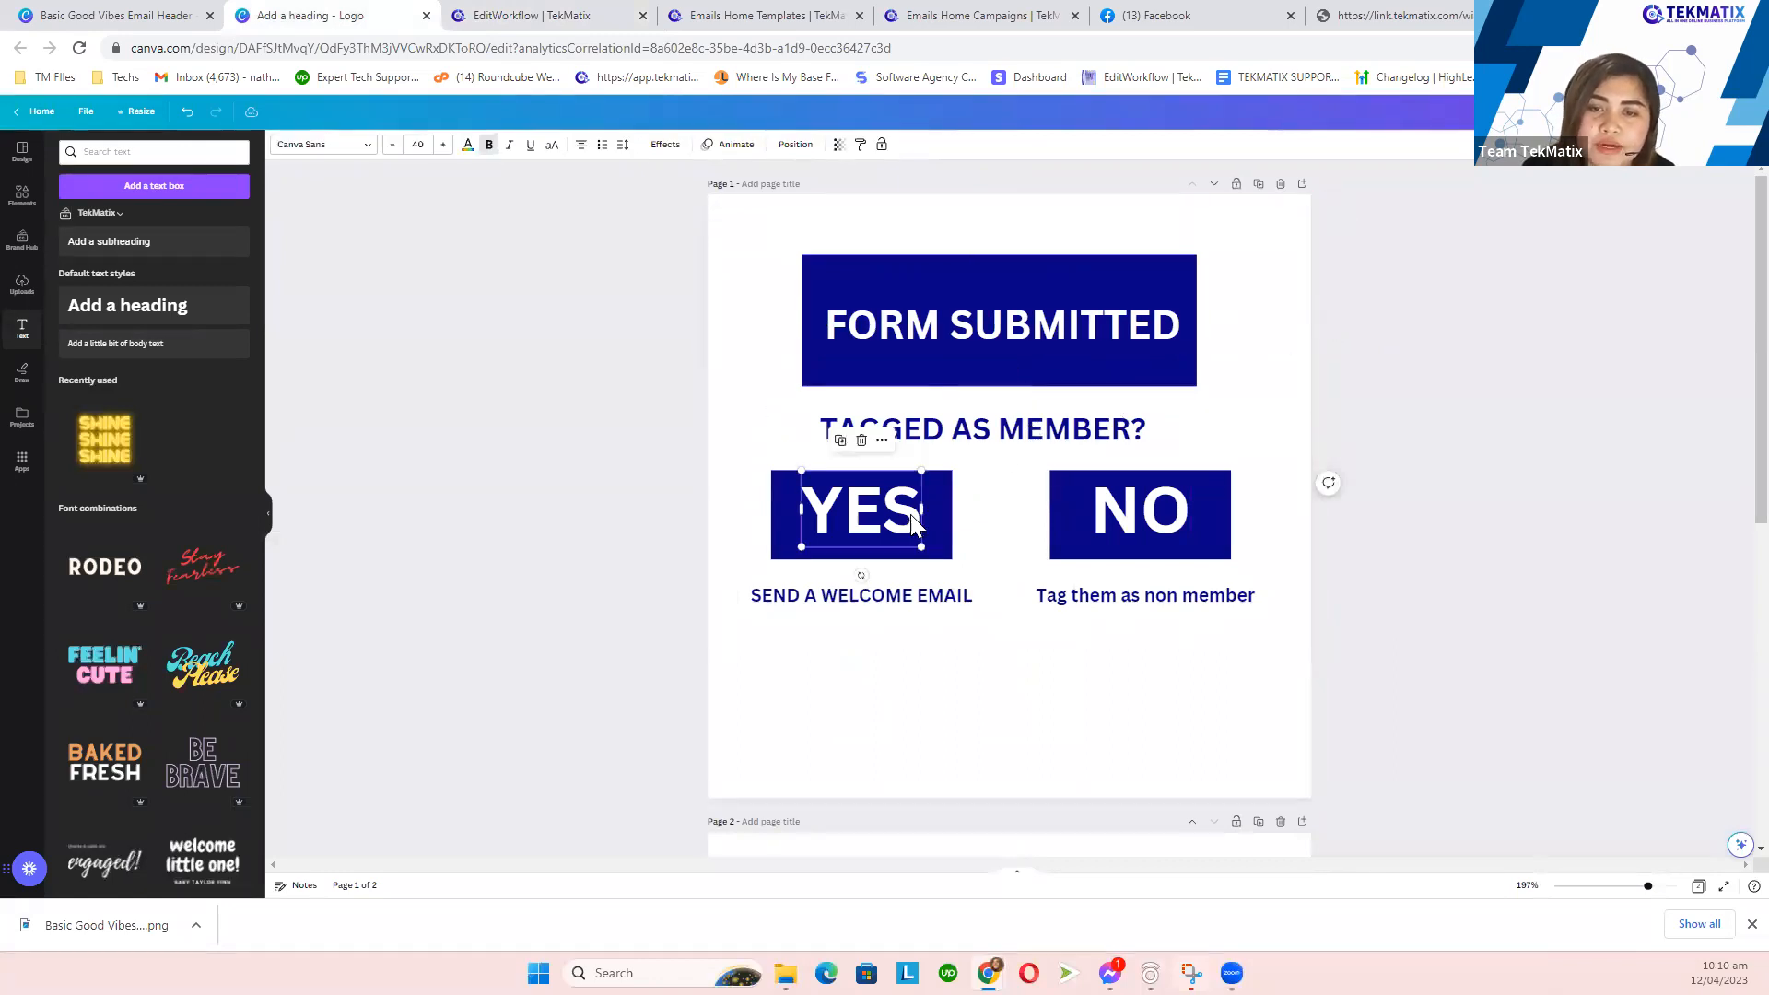
pyautogui.click(916, 601)
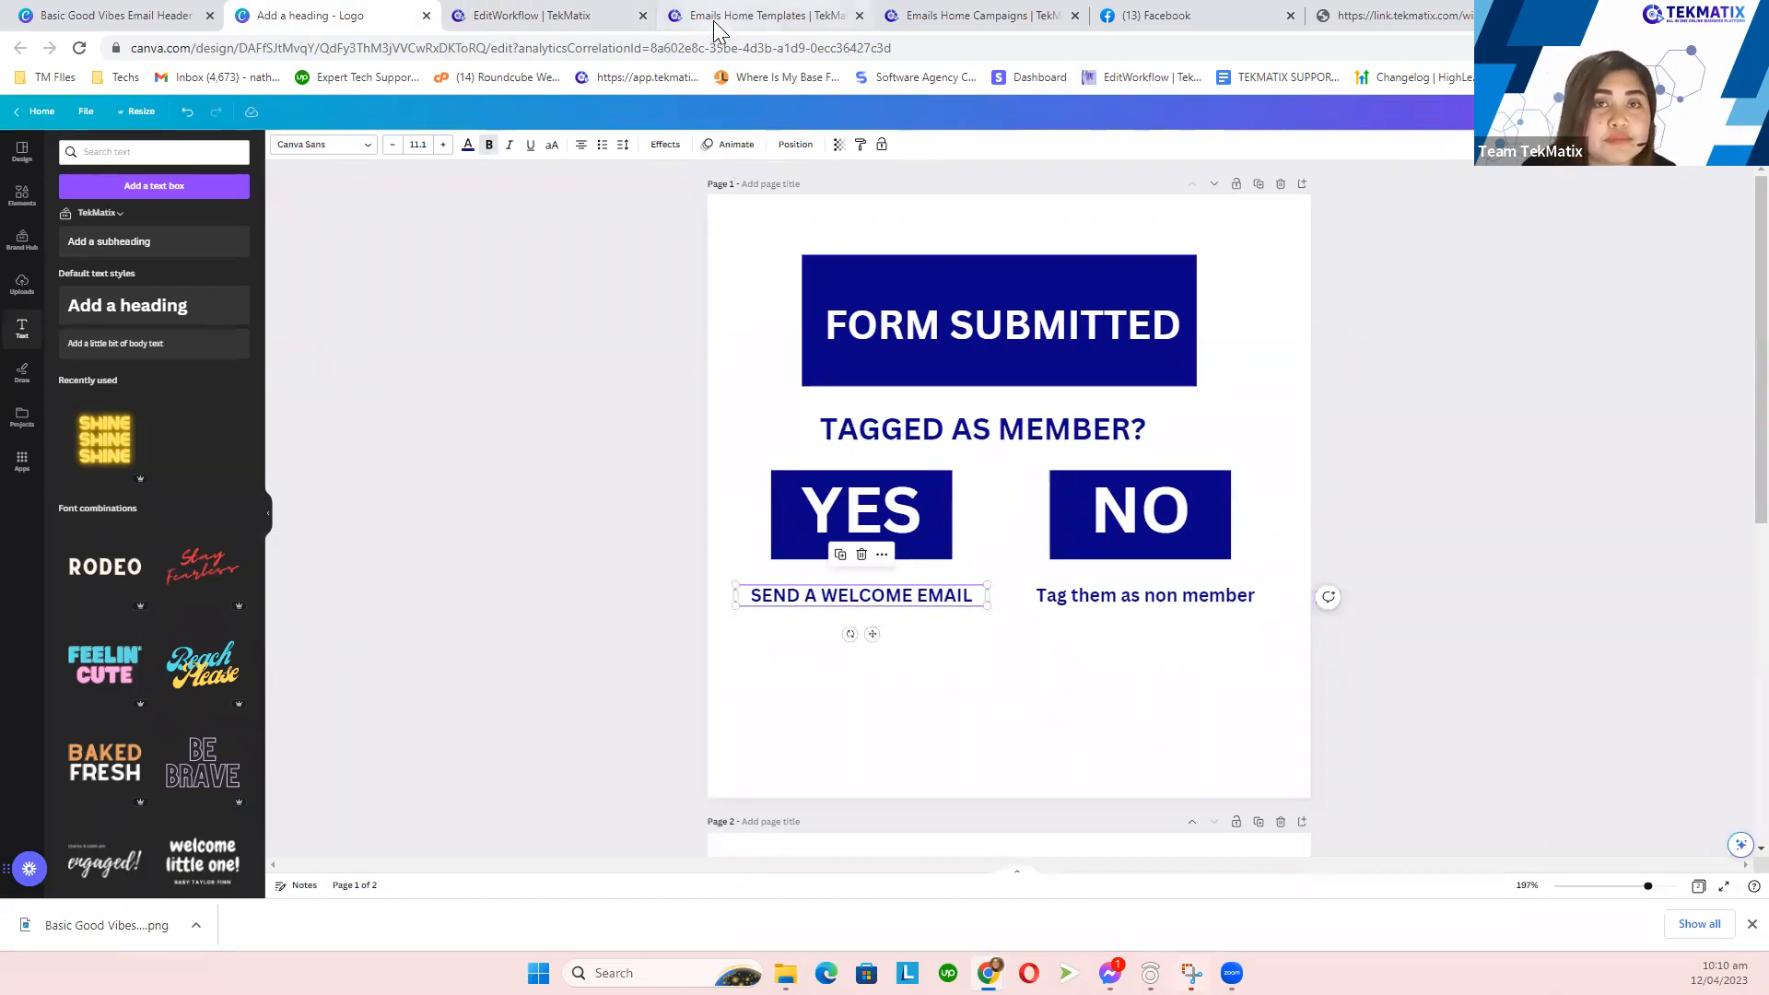
pyautogui.click(748, 15)
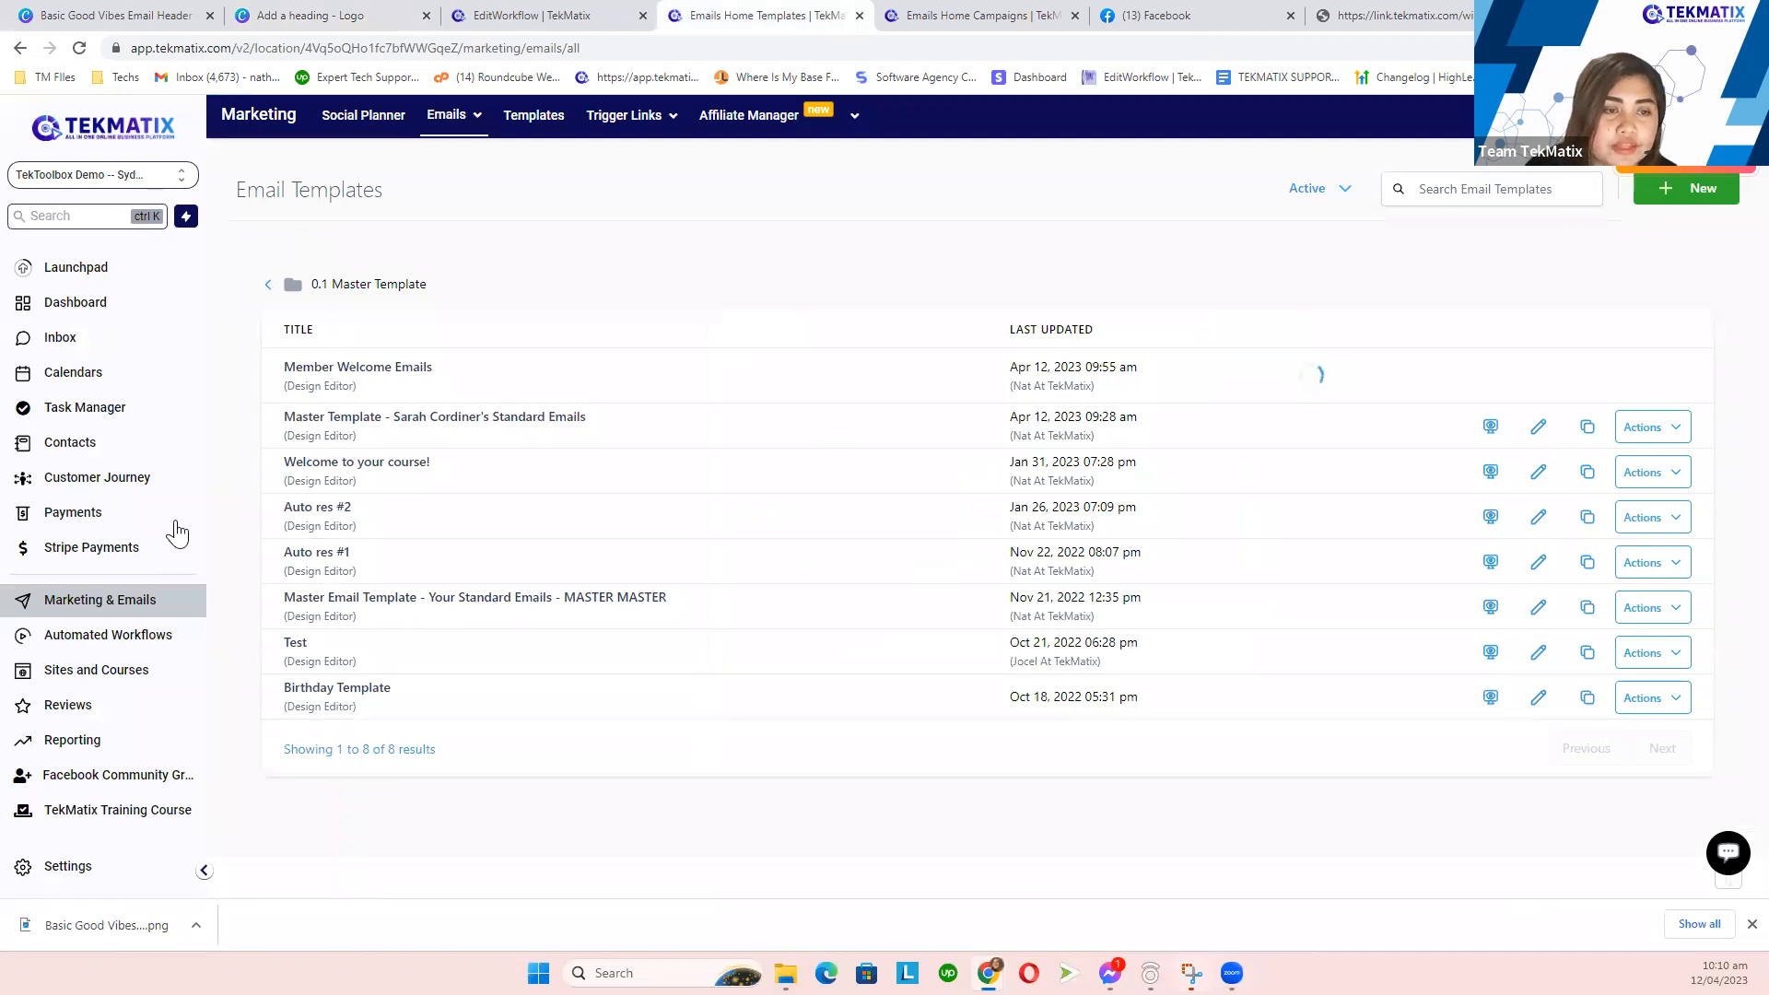
# - Highlight the 'Member Welcome Emails' template name, then go back to the workflow editor
pyautogui.moveTo(466, 138)
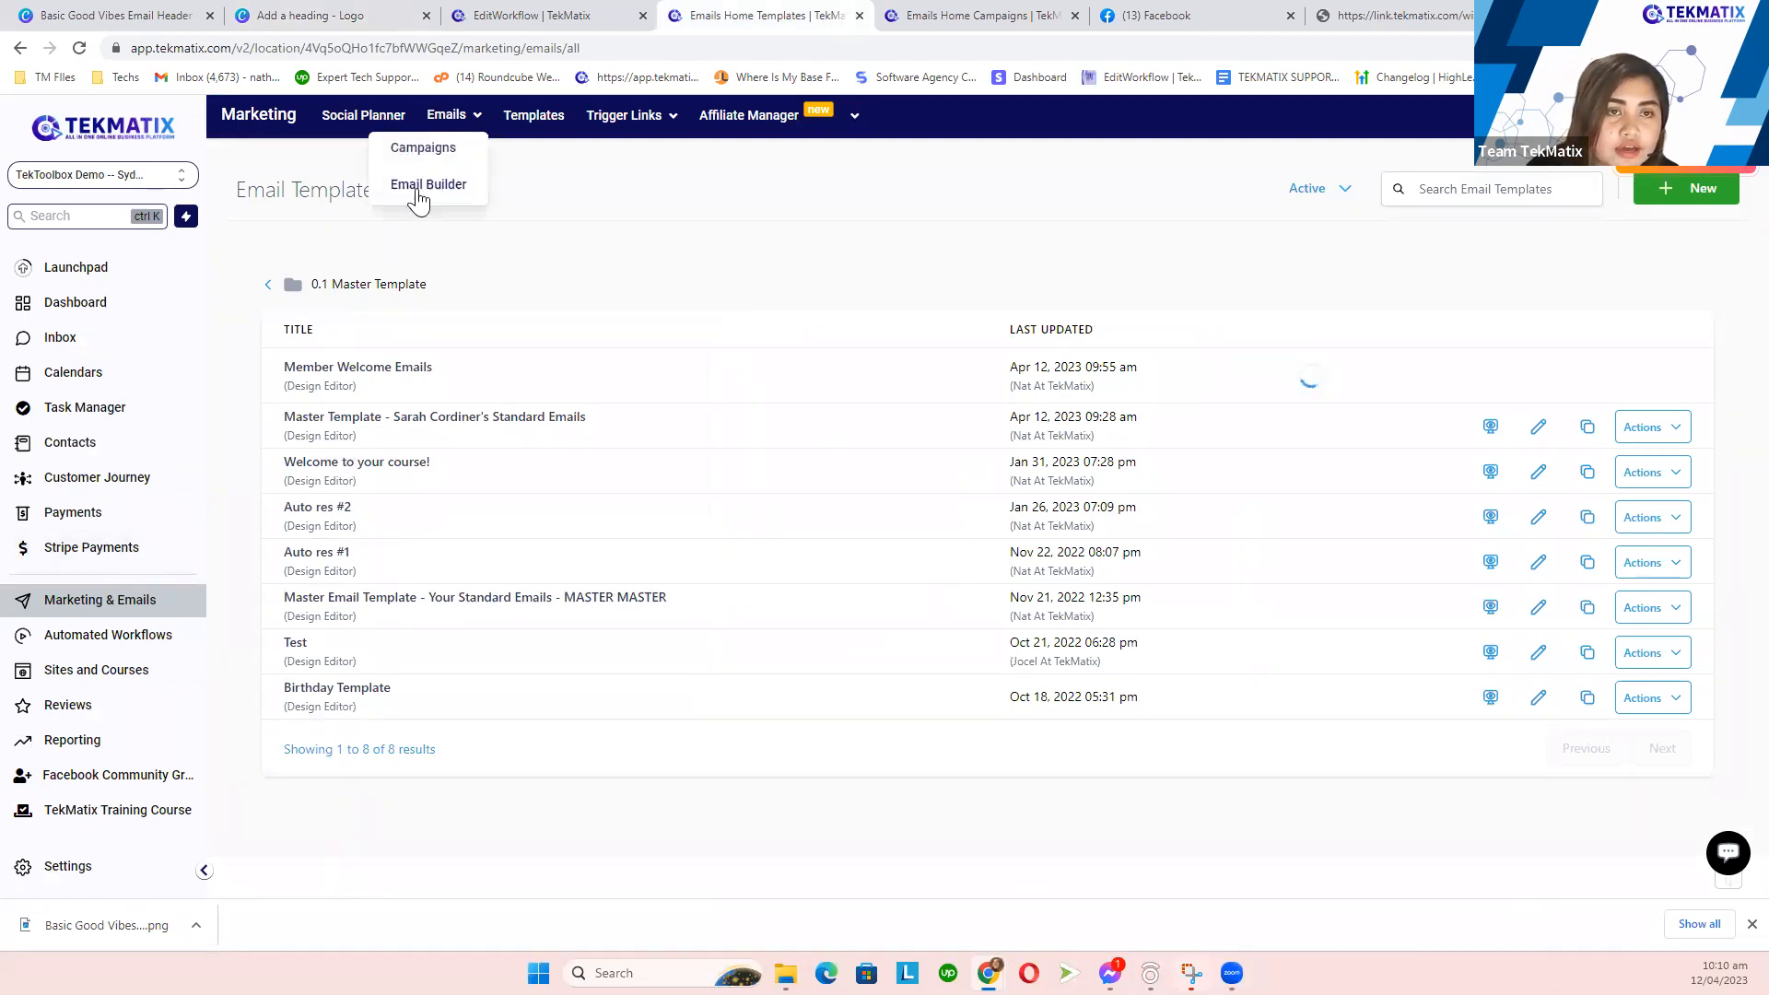
pyautogui.moveTo(283, 365); pyautogui.dragTo(473, 376)
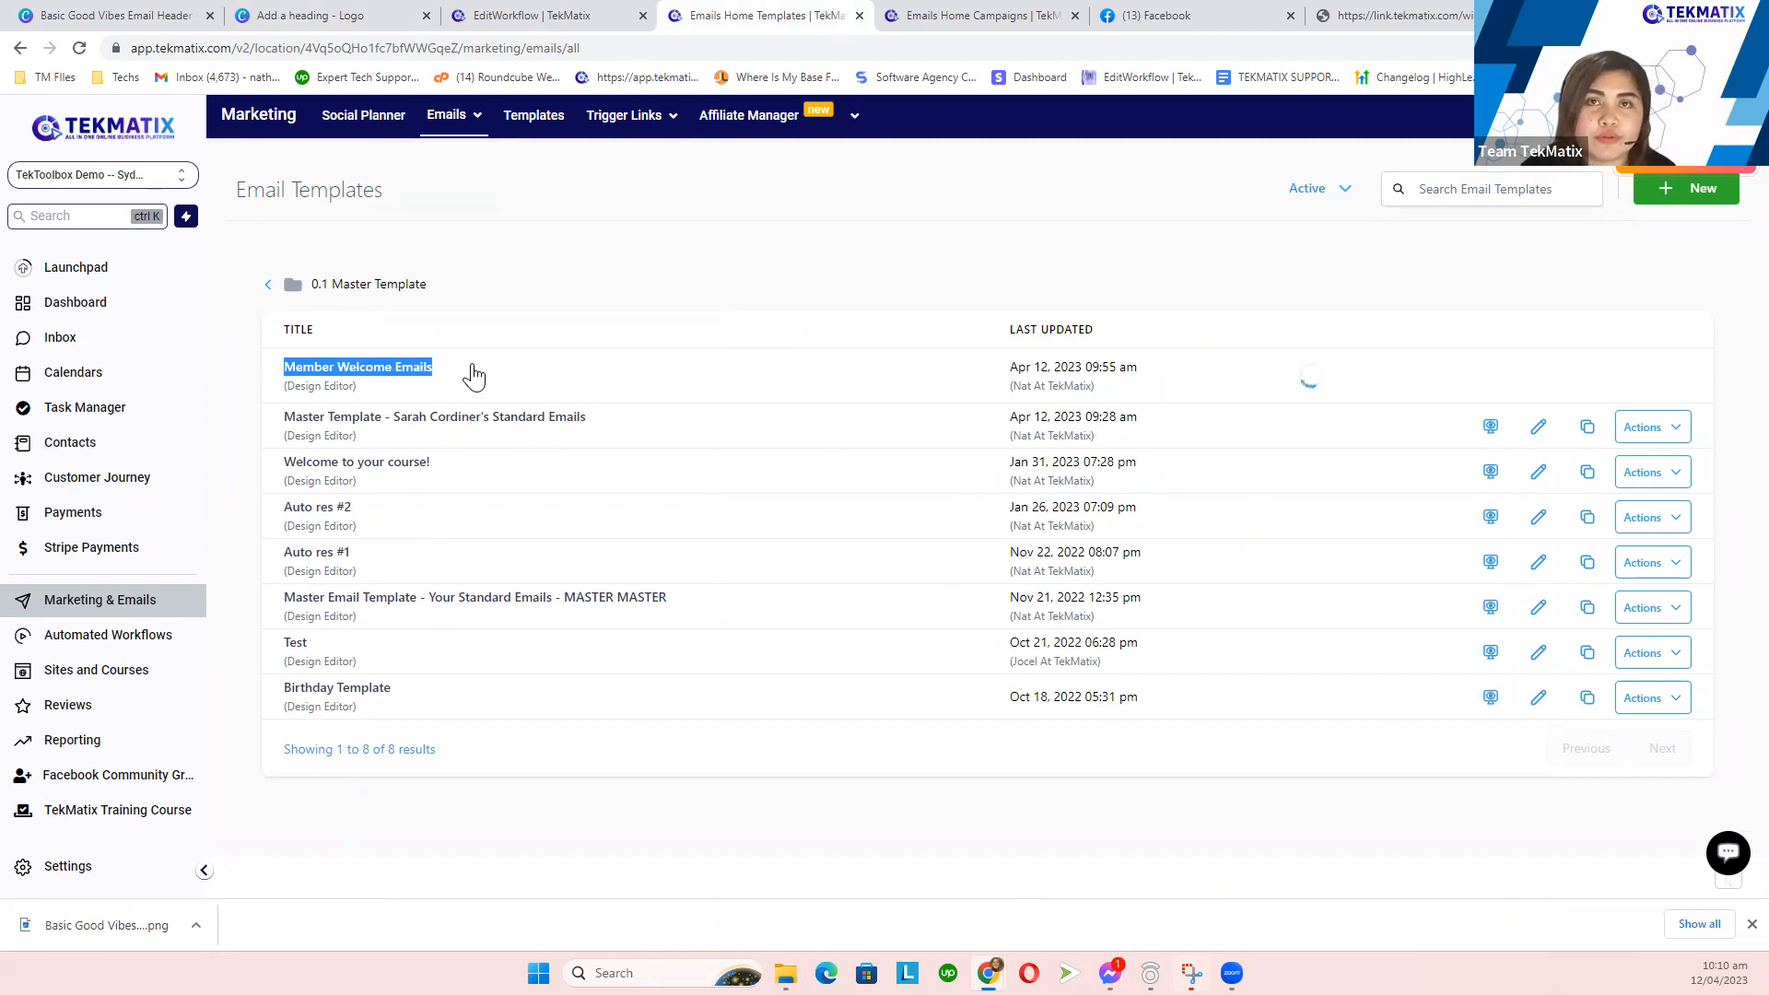
pyautogui.click(530, 13)
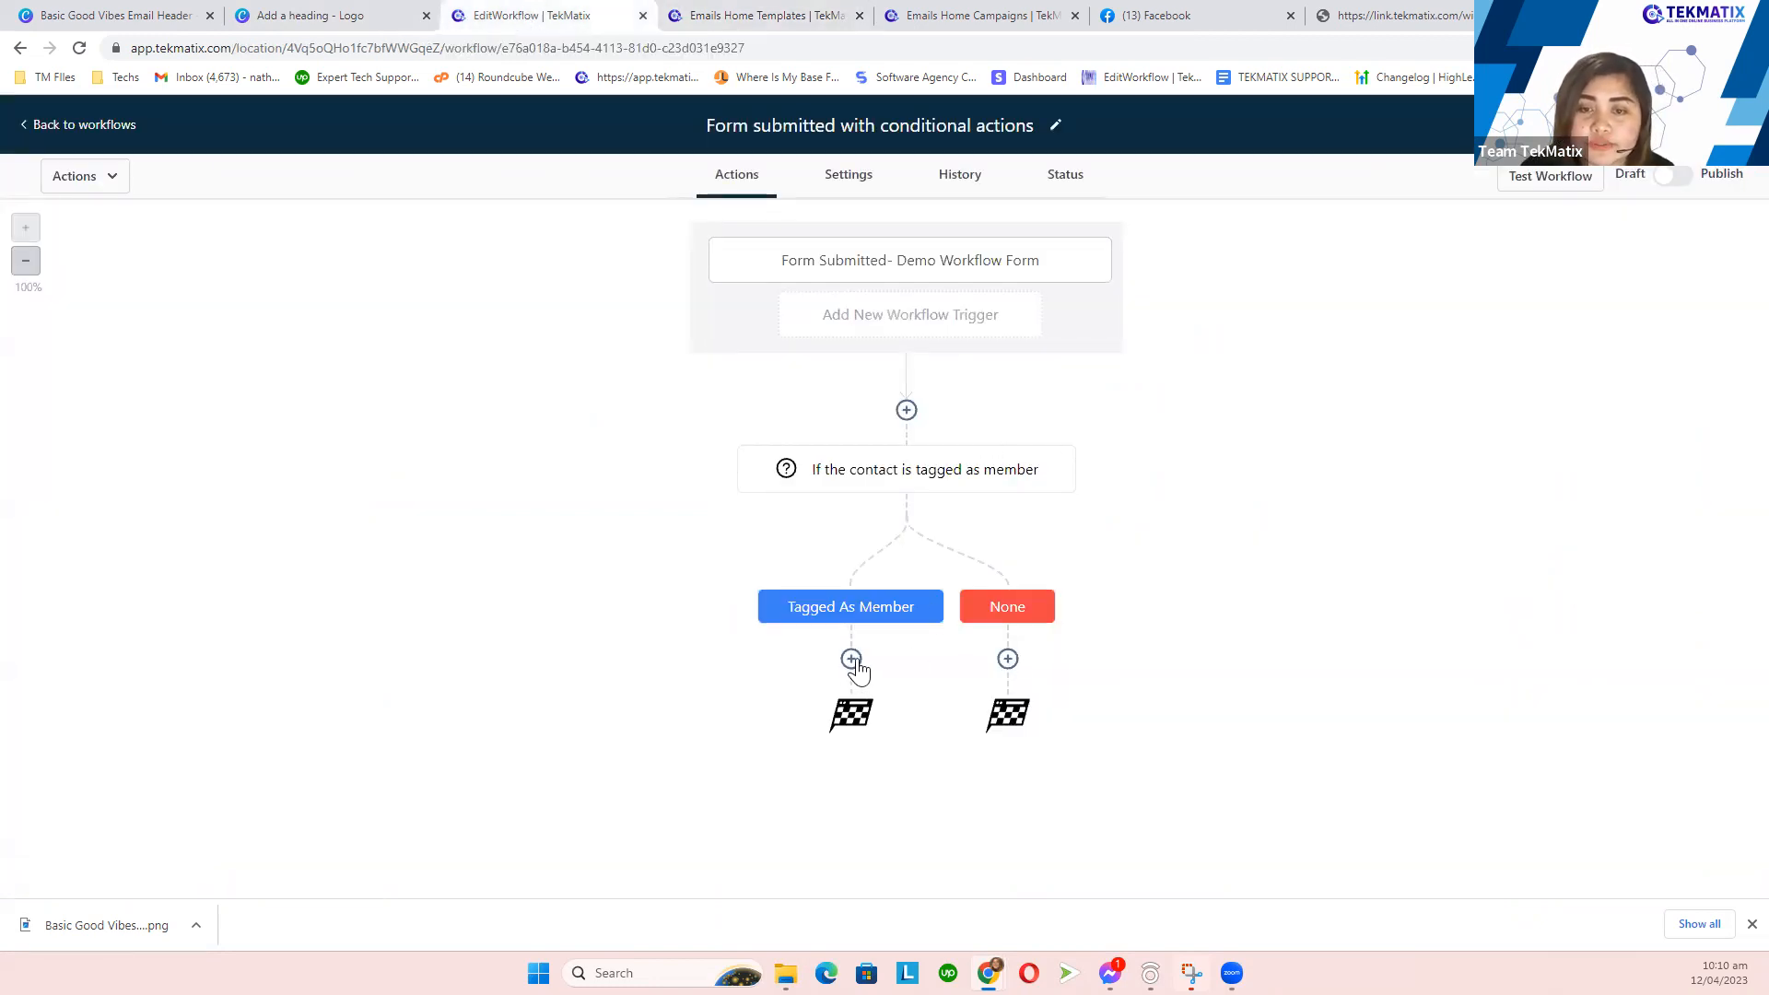
# - Add a Send Email step under Tagged As Member and try typing in its message body
pyautogui.click(851, 659)
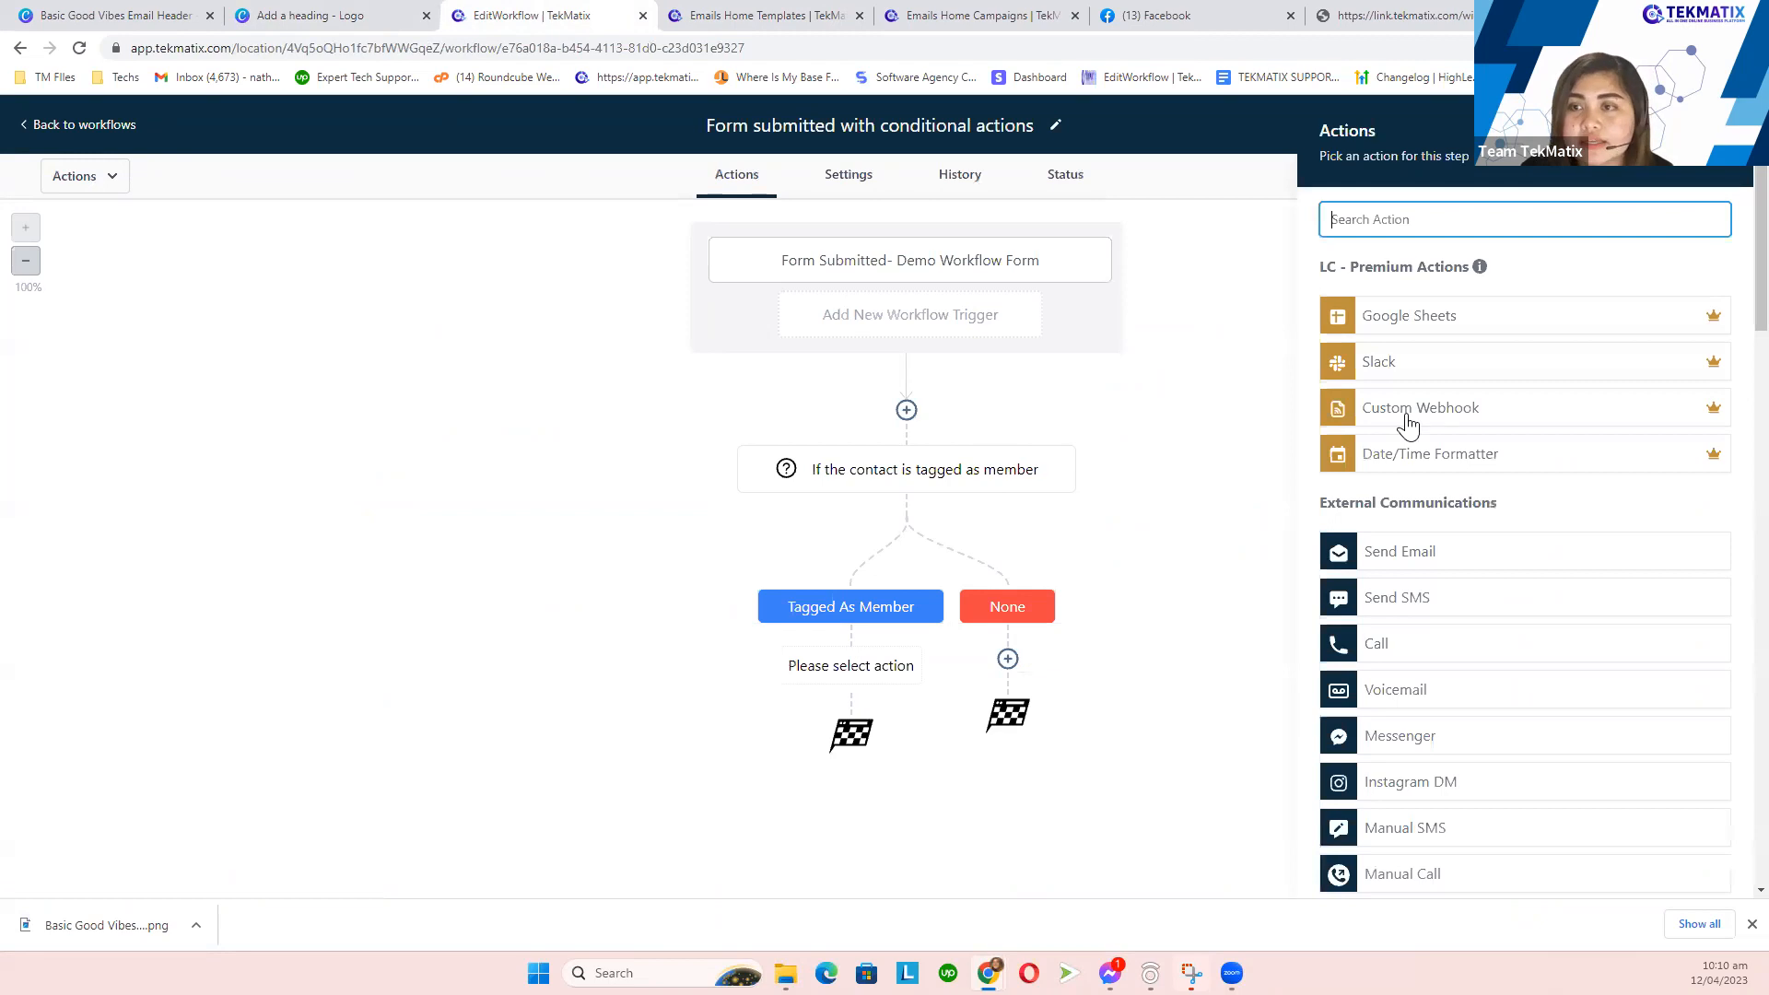
pyautogui.click(1439, 551)
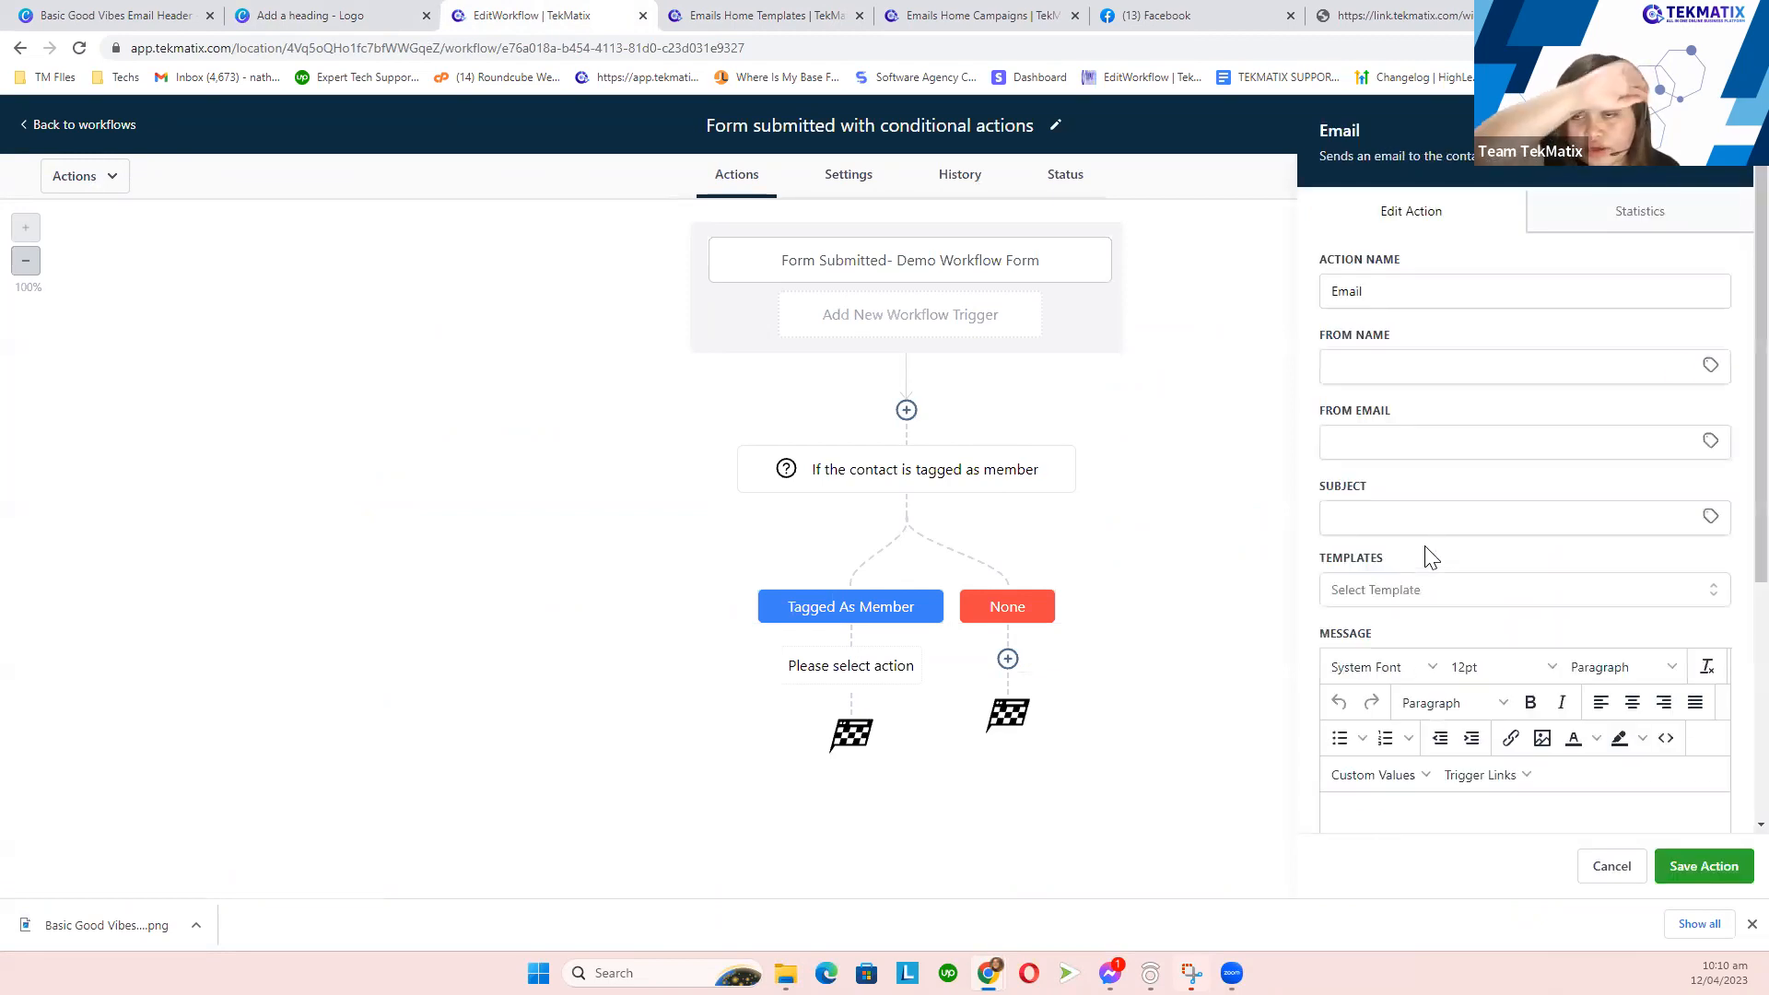
pyautogui.scroll(-2, 1401, 599)
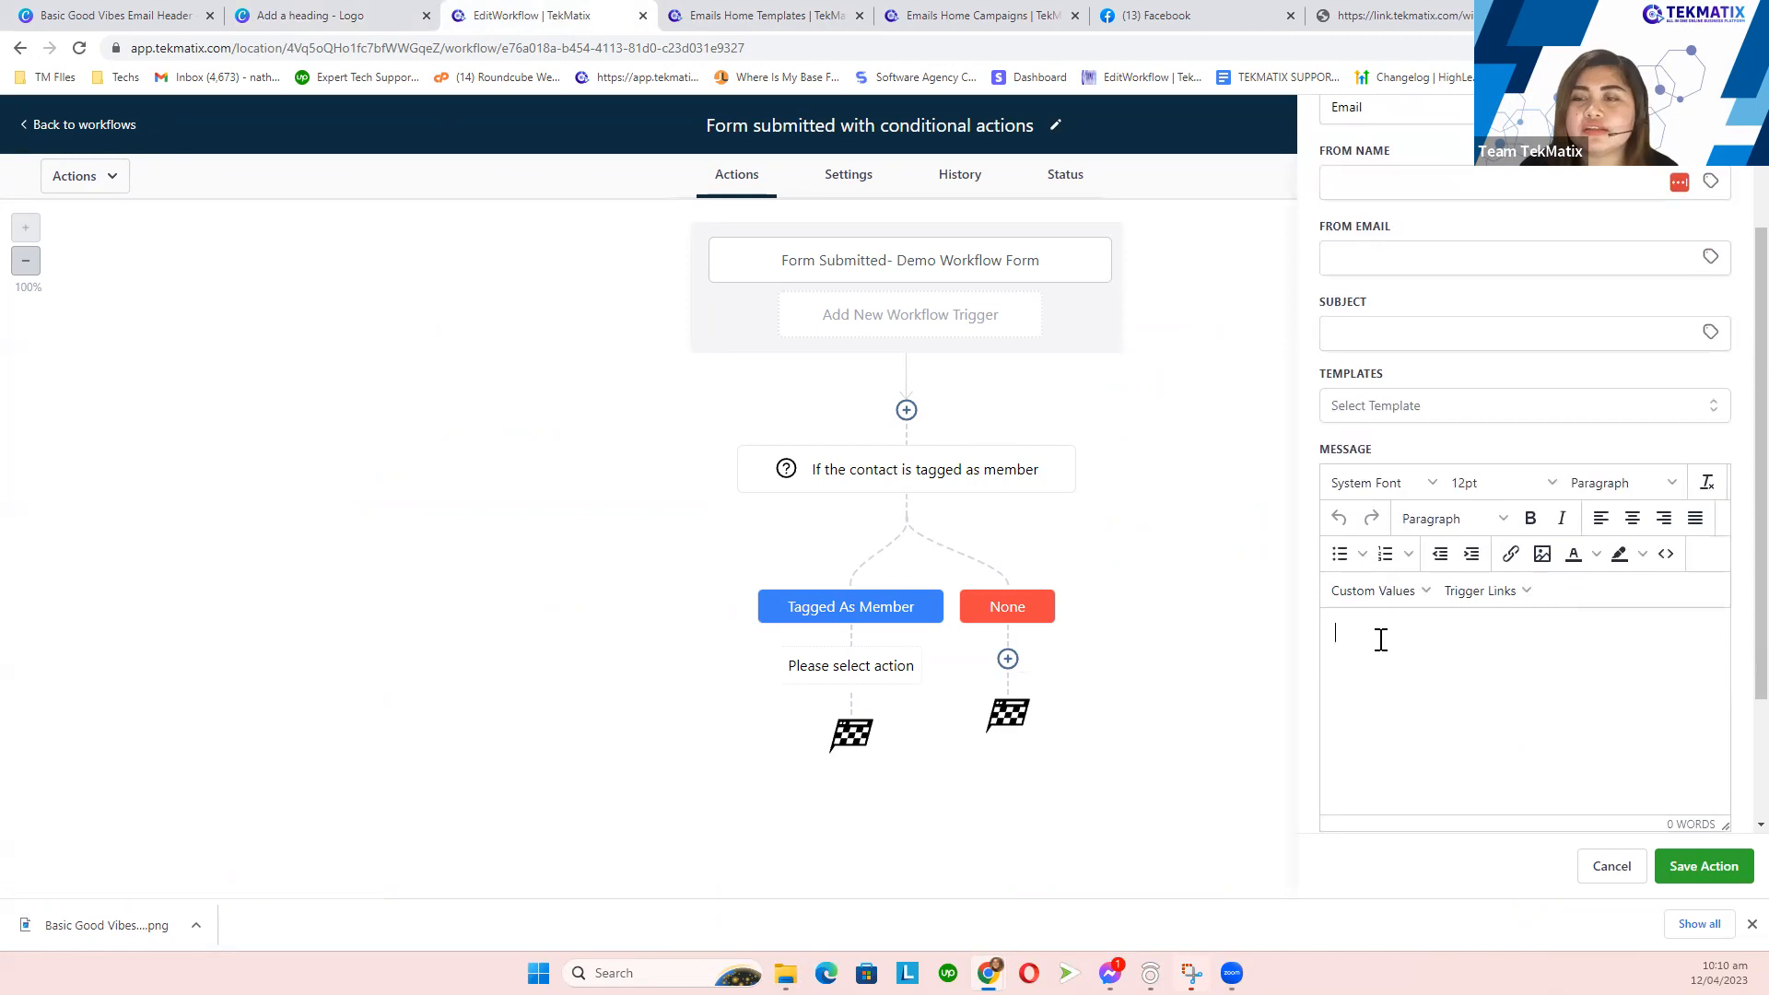
pyautogui.click(1381, 640)
pyautogui.write('jfhgk')
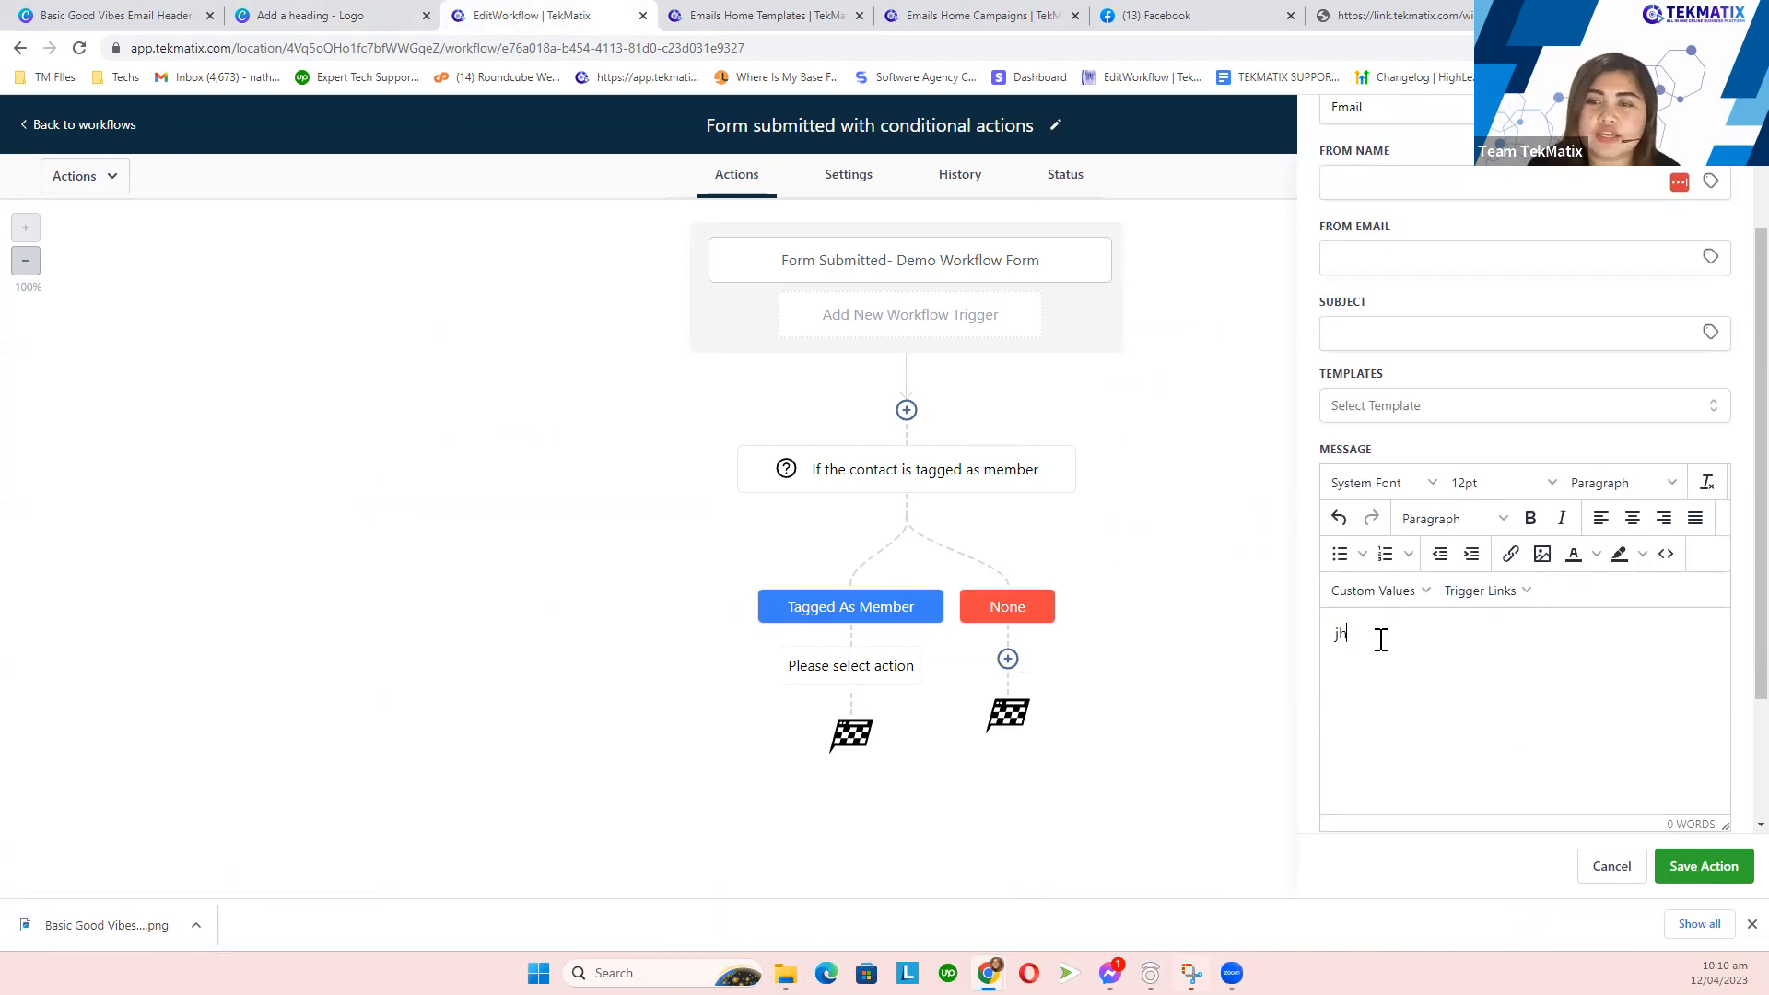
pyautogui.hotkey('ctrl', 'a')
pyautogui.press('BackSpace')
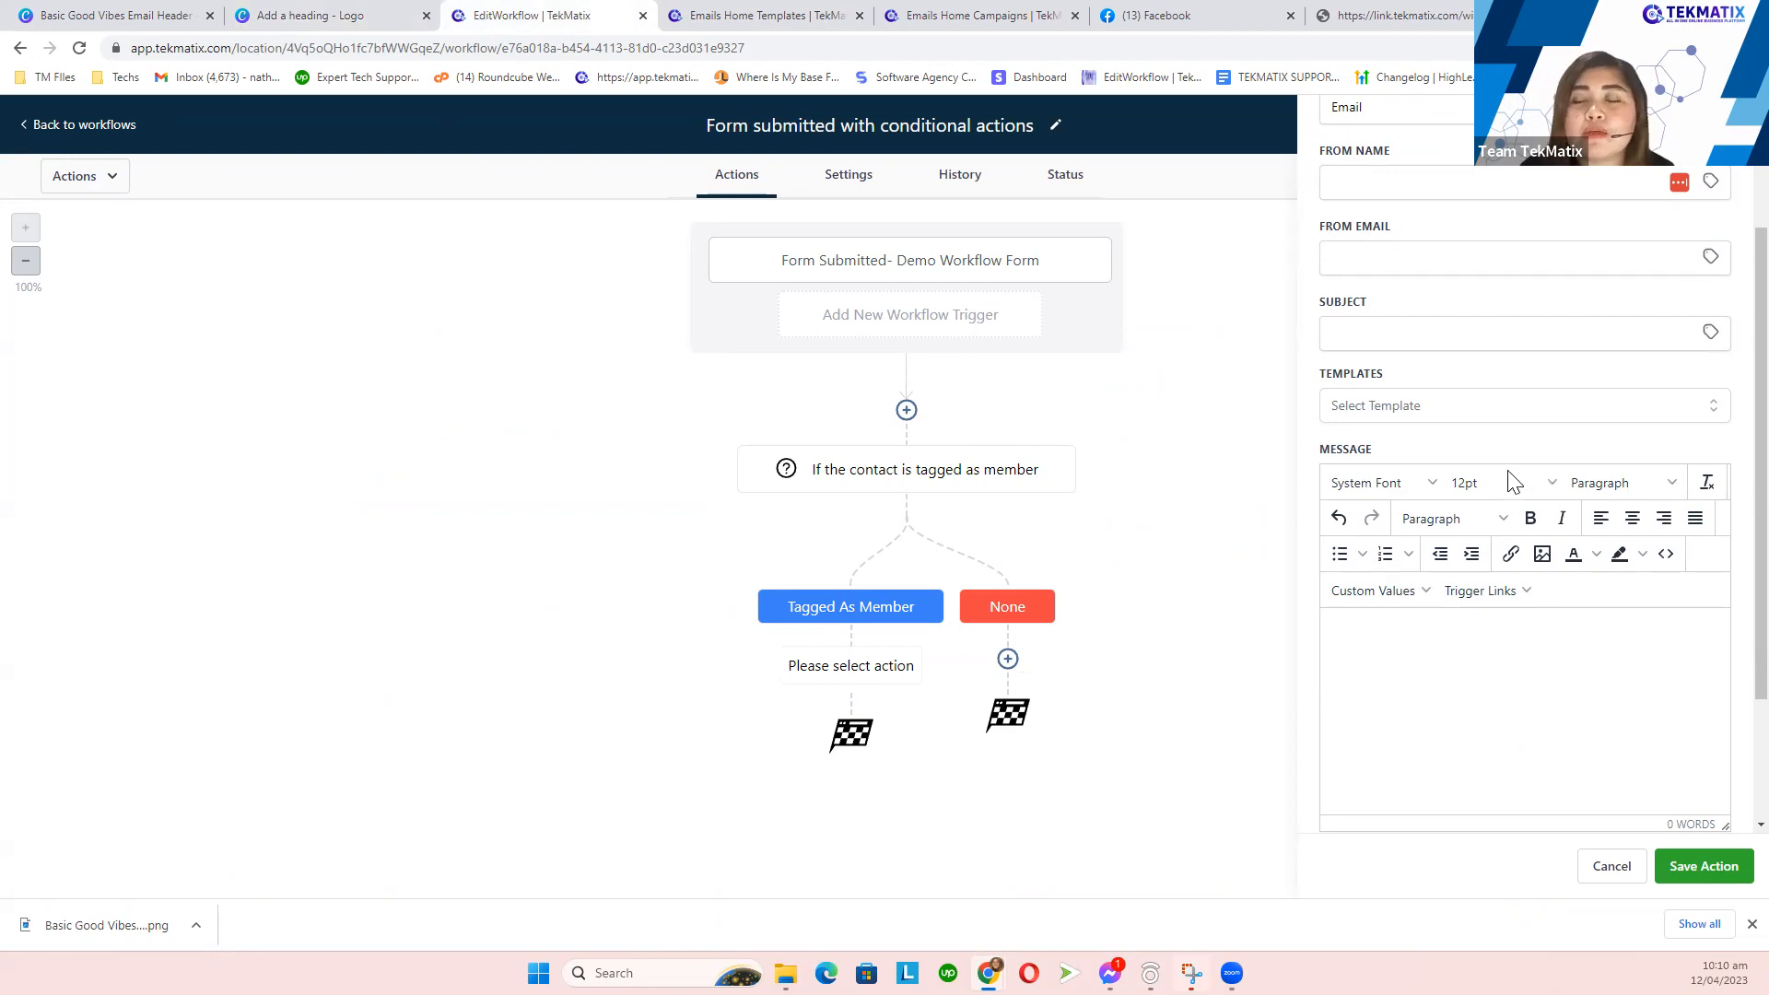
pyautogui.scroll(2, 1512, 479)
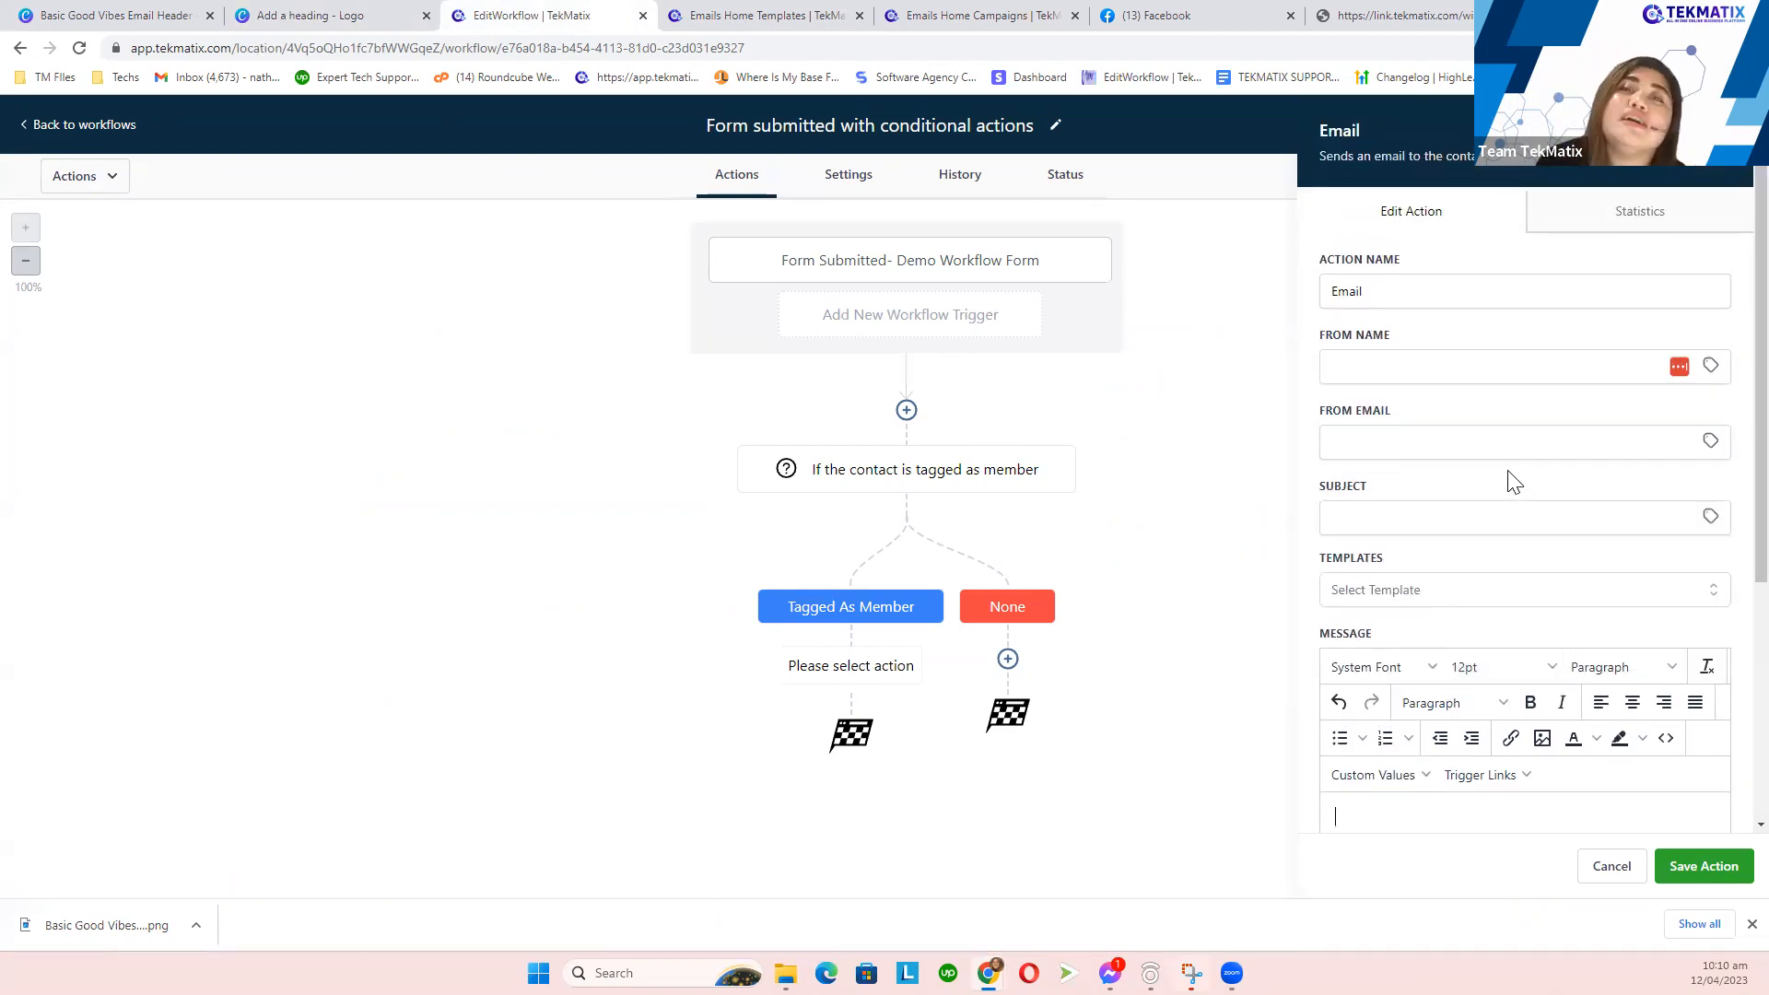
# - Select the 'Member Welcome Emails' template for the email step
pyautogui.click(764, 13)
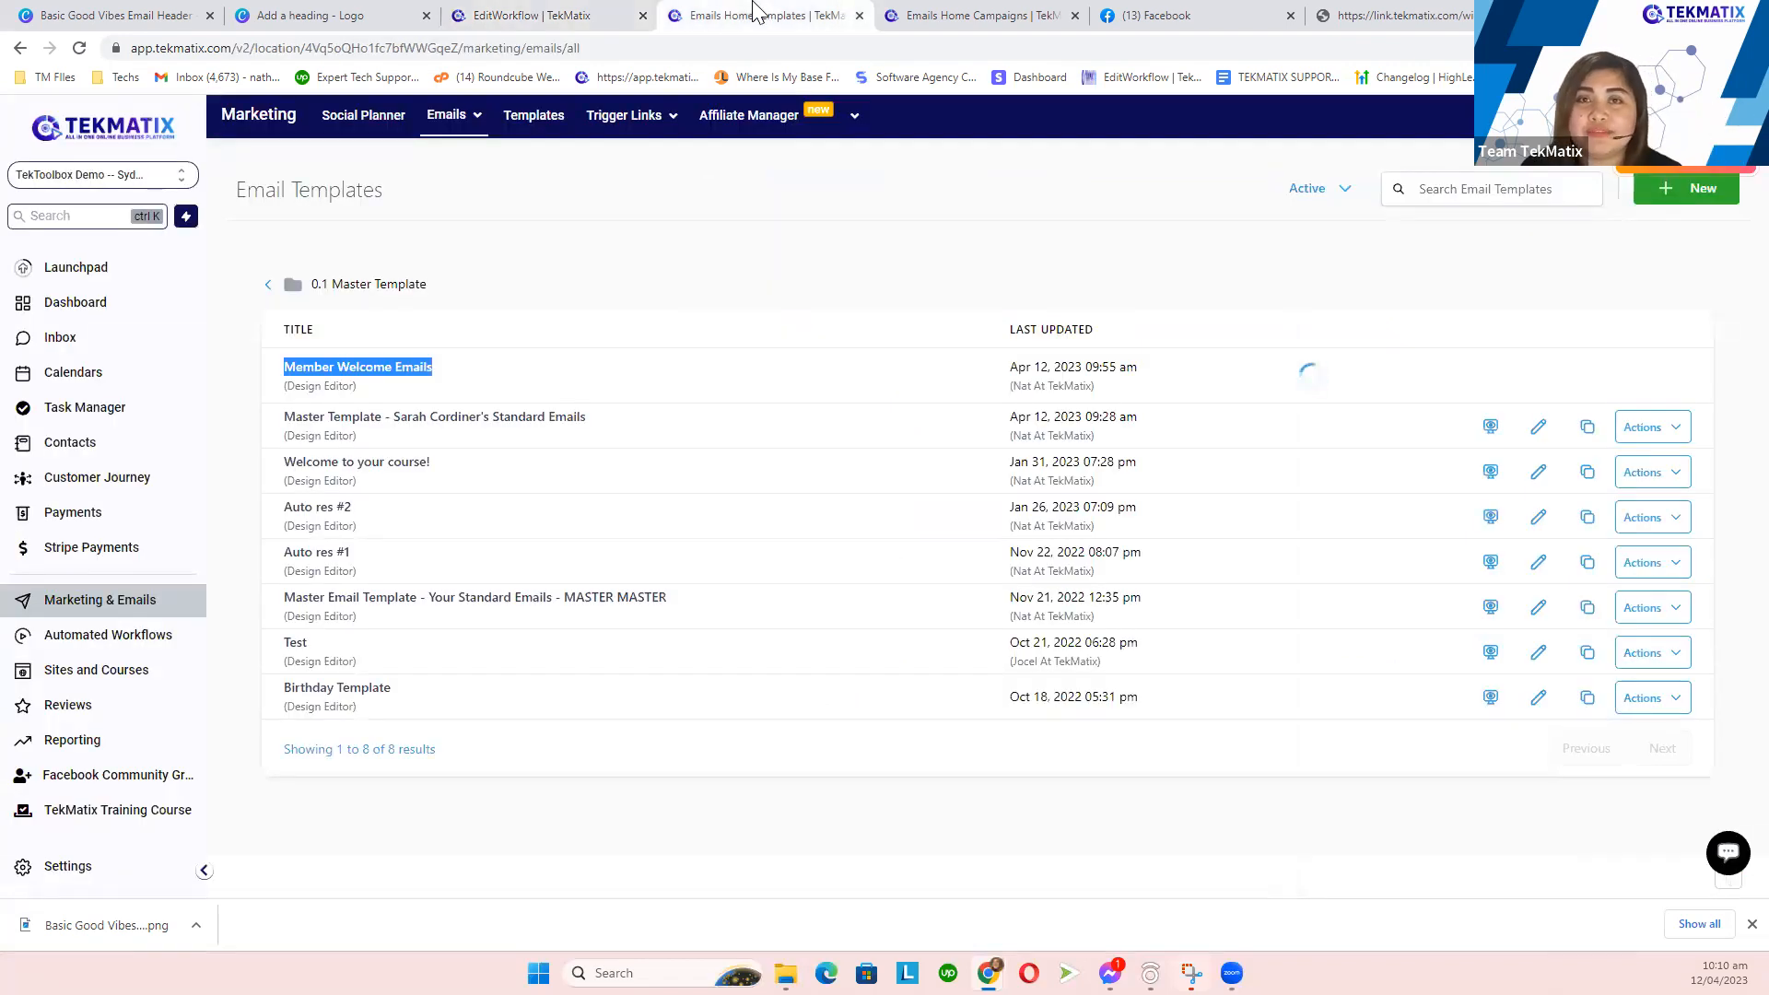
pyautogui.click(559, 12)
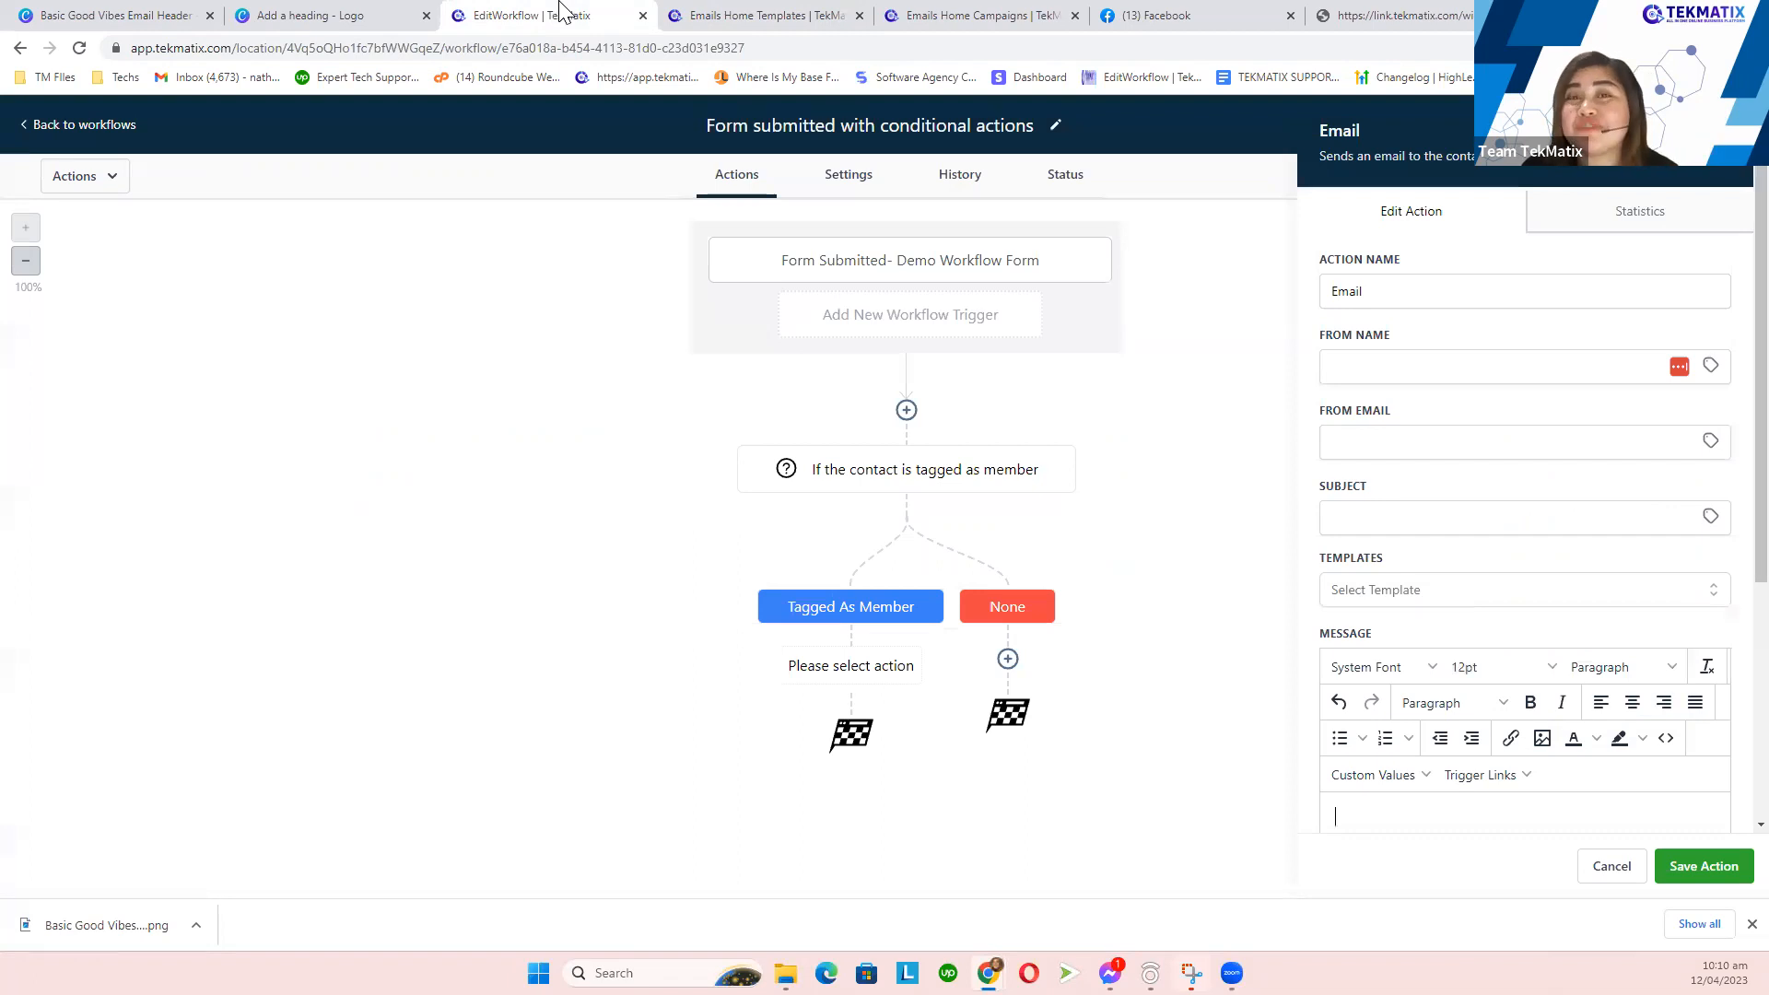
pyautogui.scroll(-1, 1389, 599)
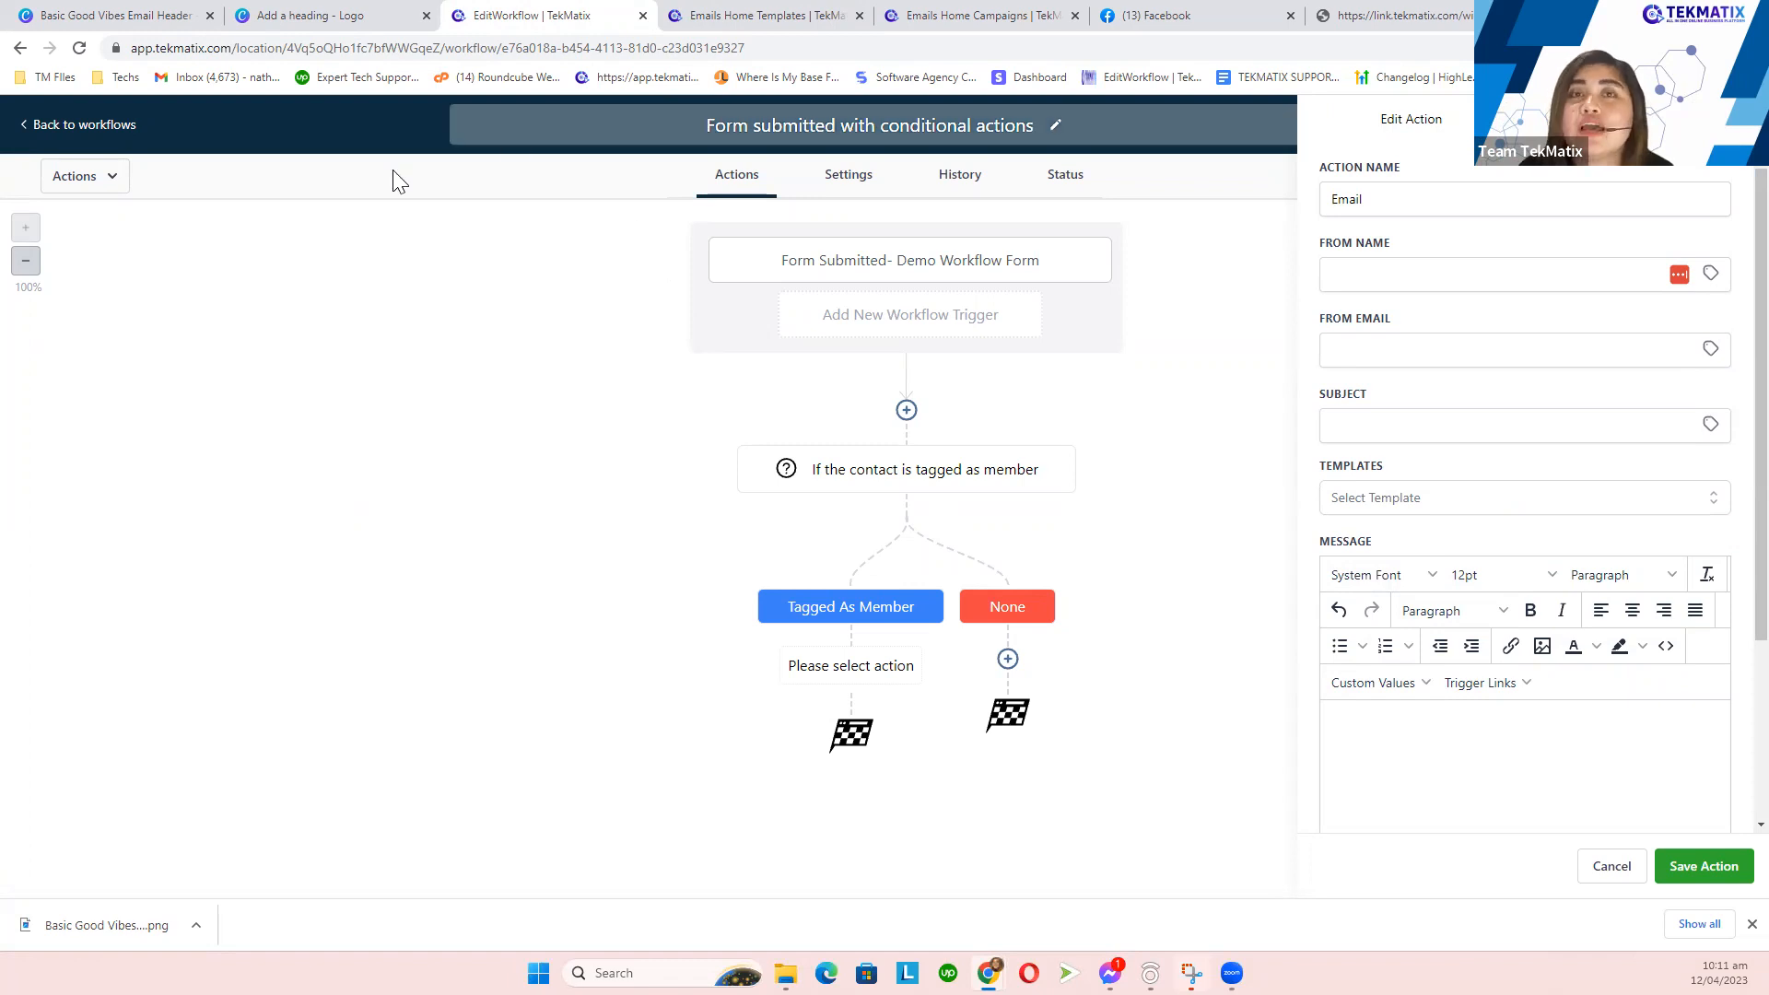
pyautogui.scroll(1, 1568, 533)
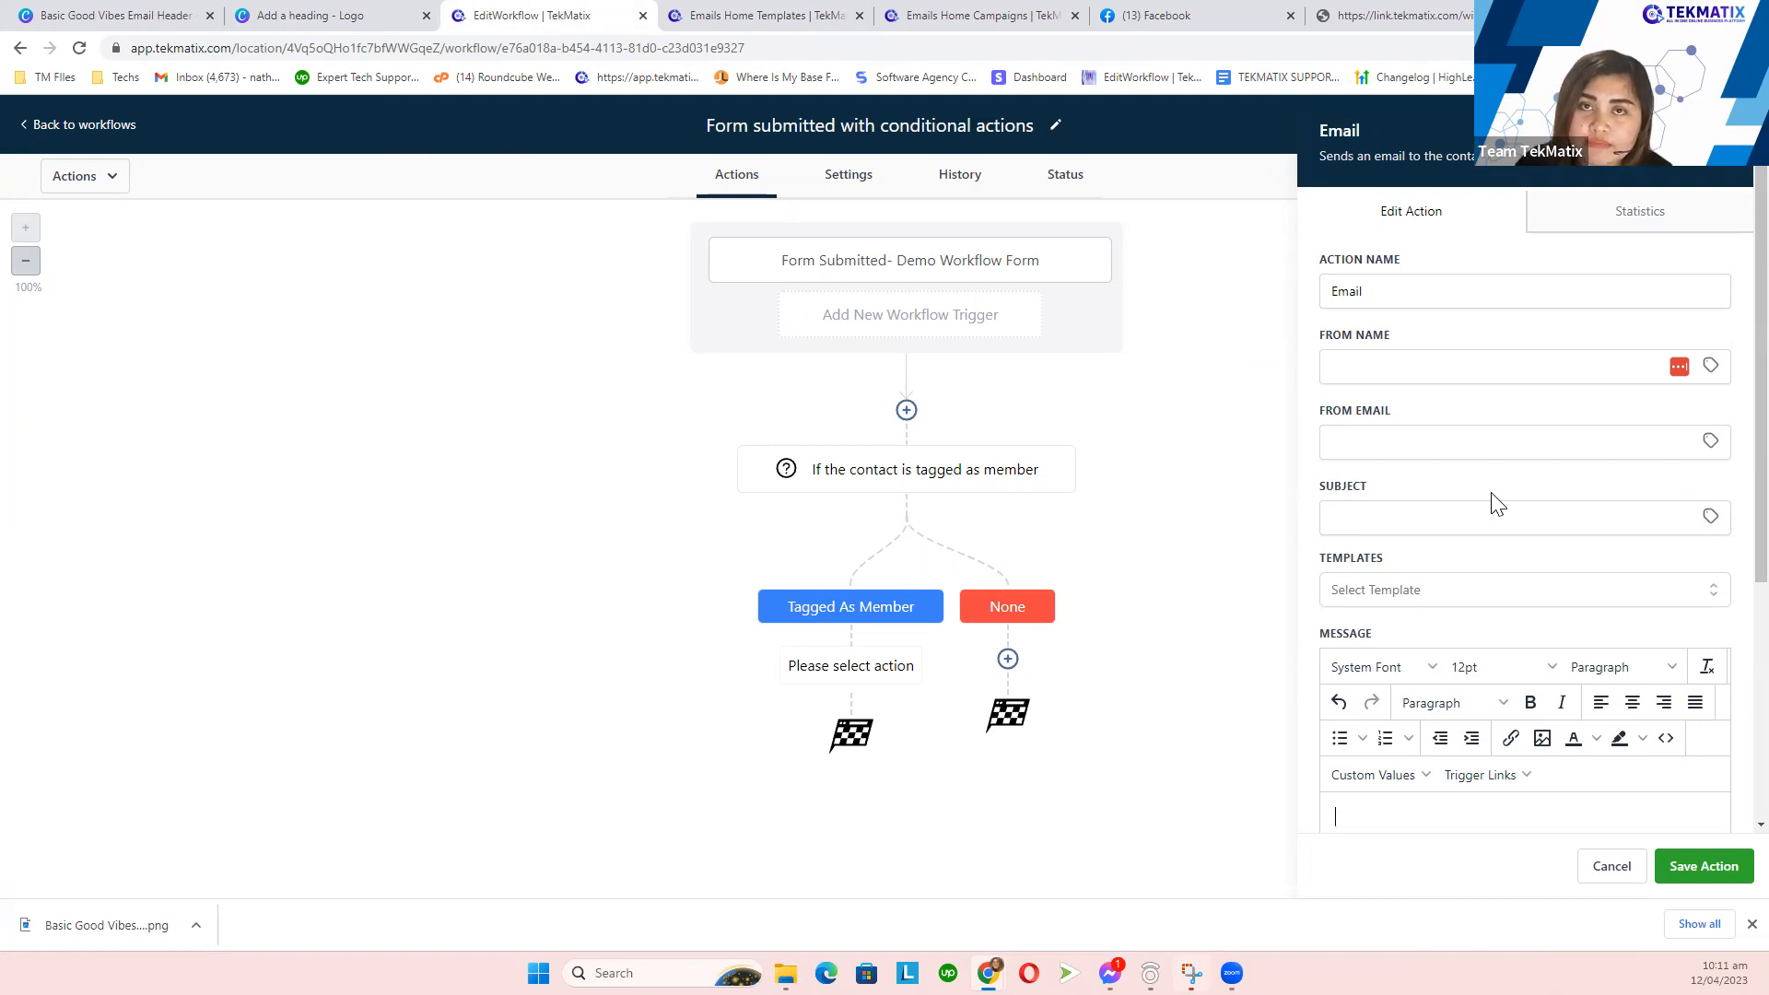
pyautogui.moveTo(1391, 564); pyautogui.dragTo(1323, 573)
pyautogui.click(1381, 601)
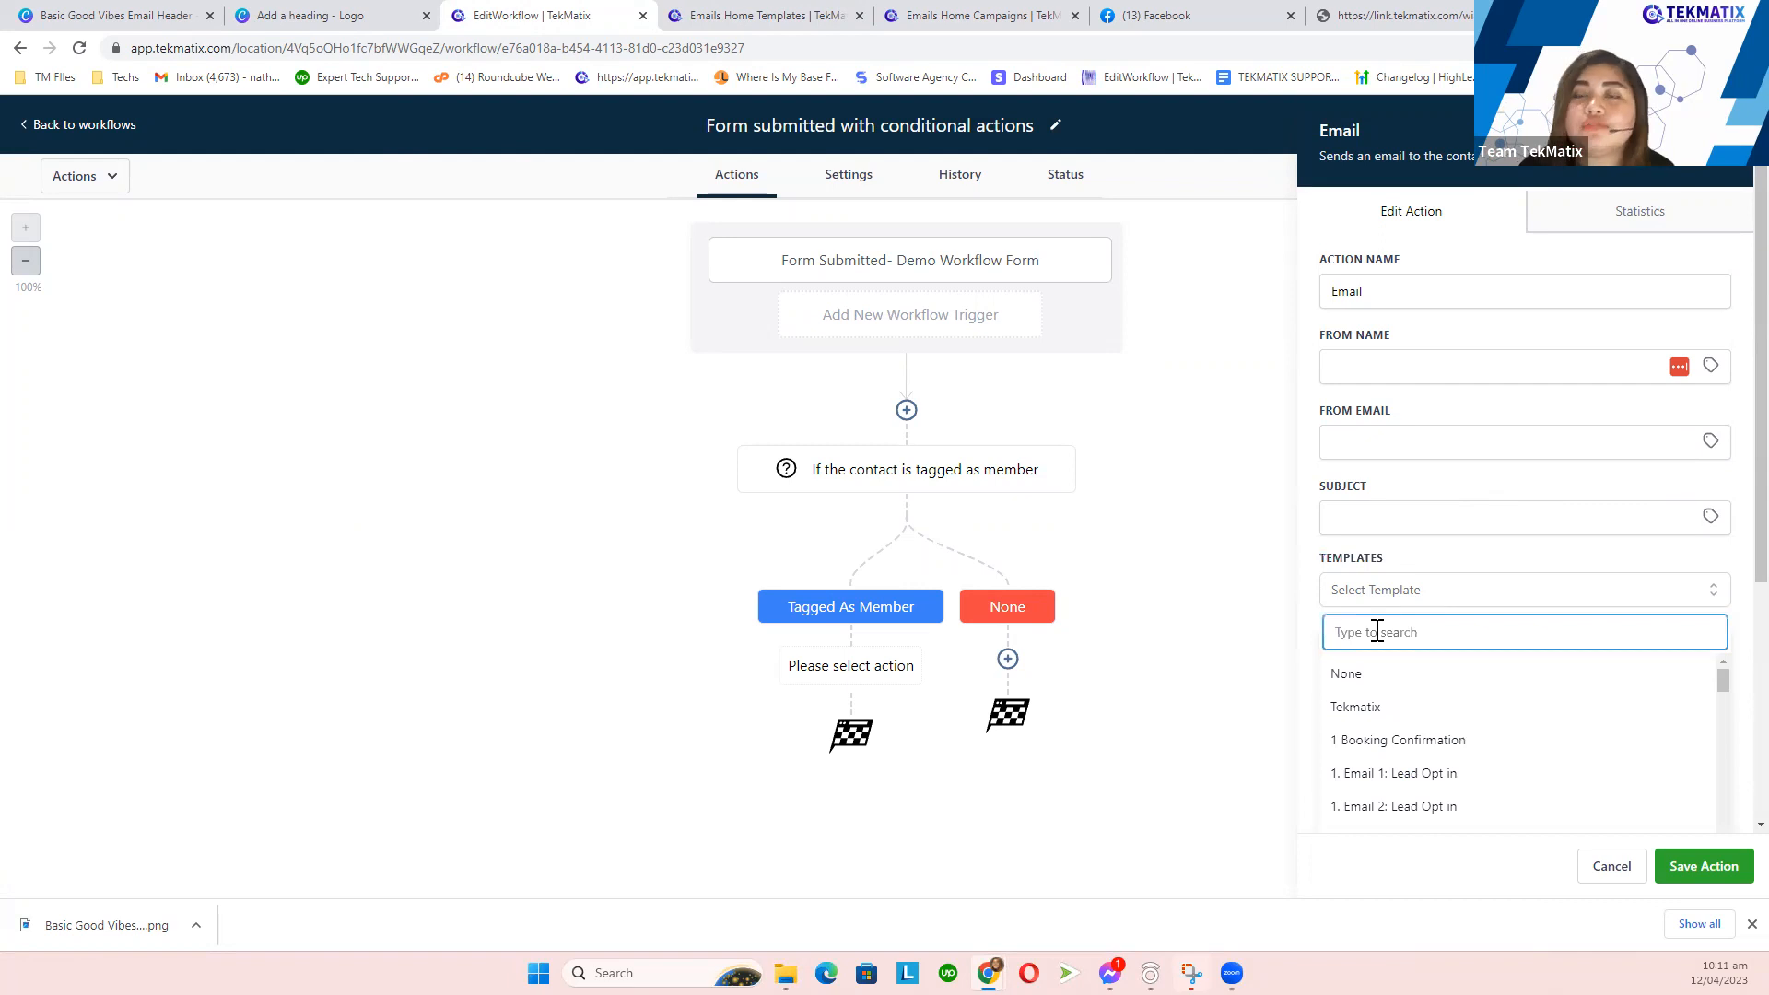
pyautogui.click(751, 11)
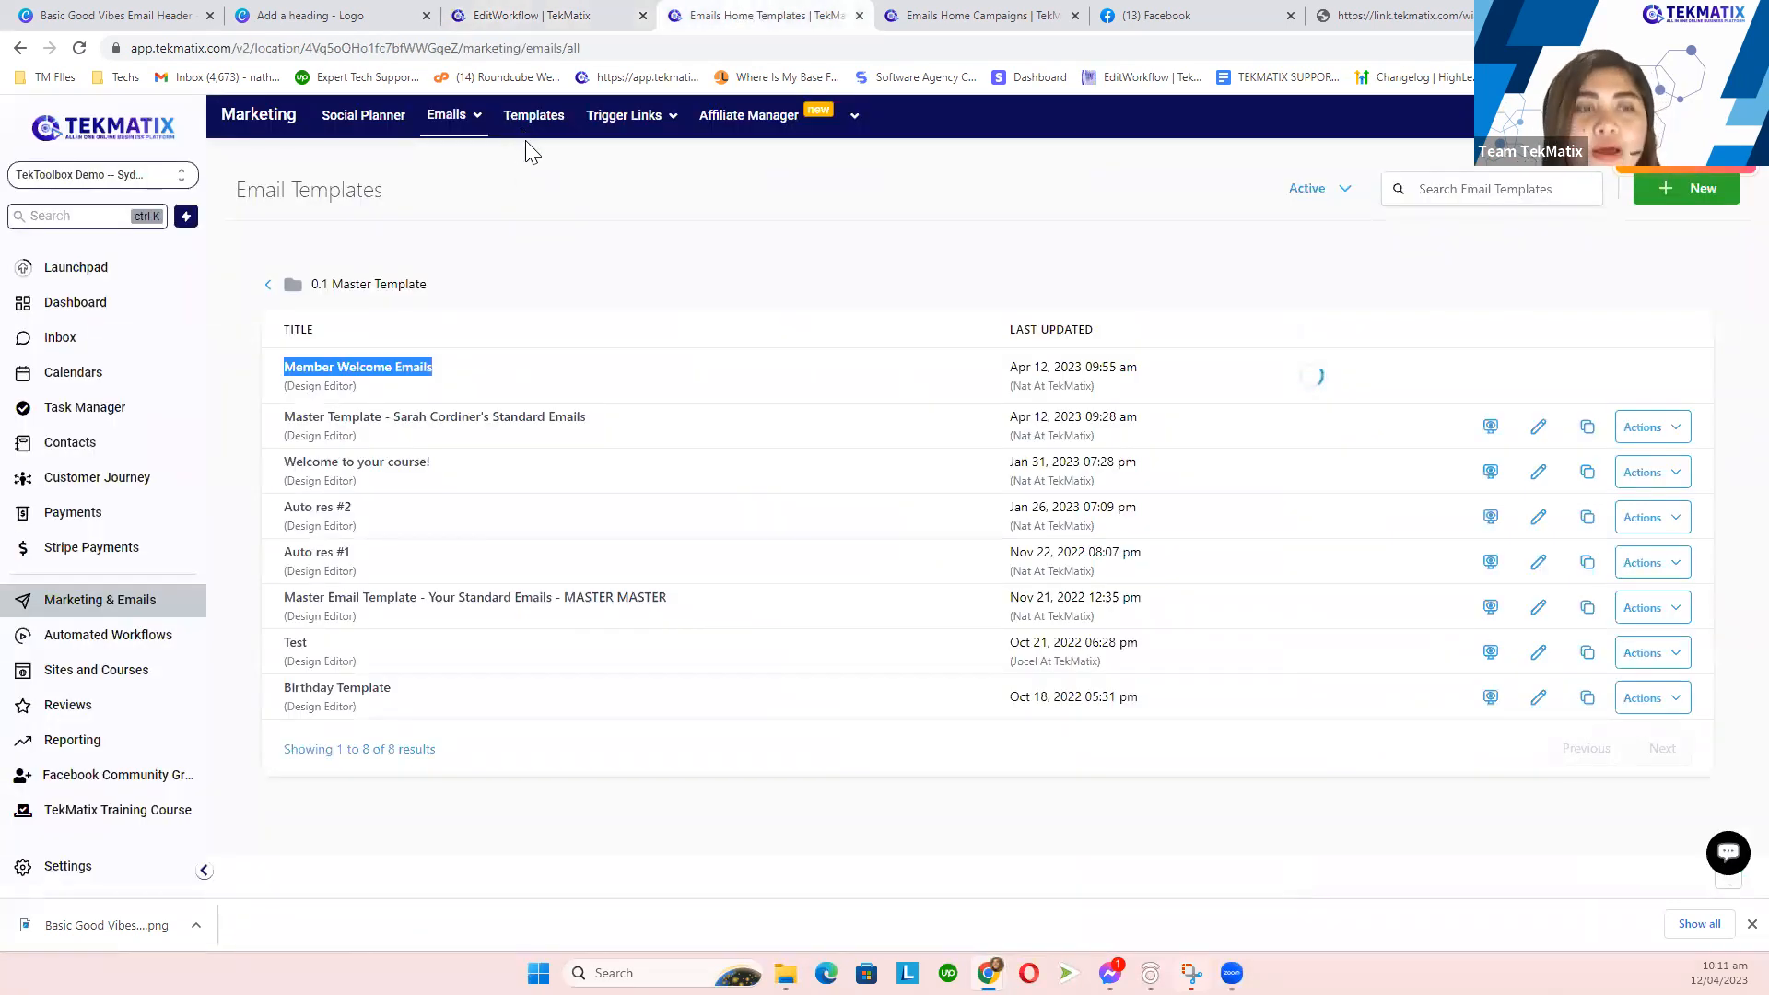
pyautogui.click(546, 15)
pyautogui.write('me')
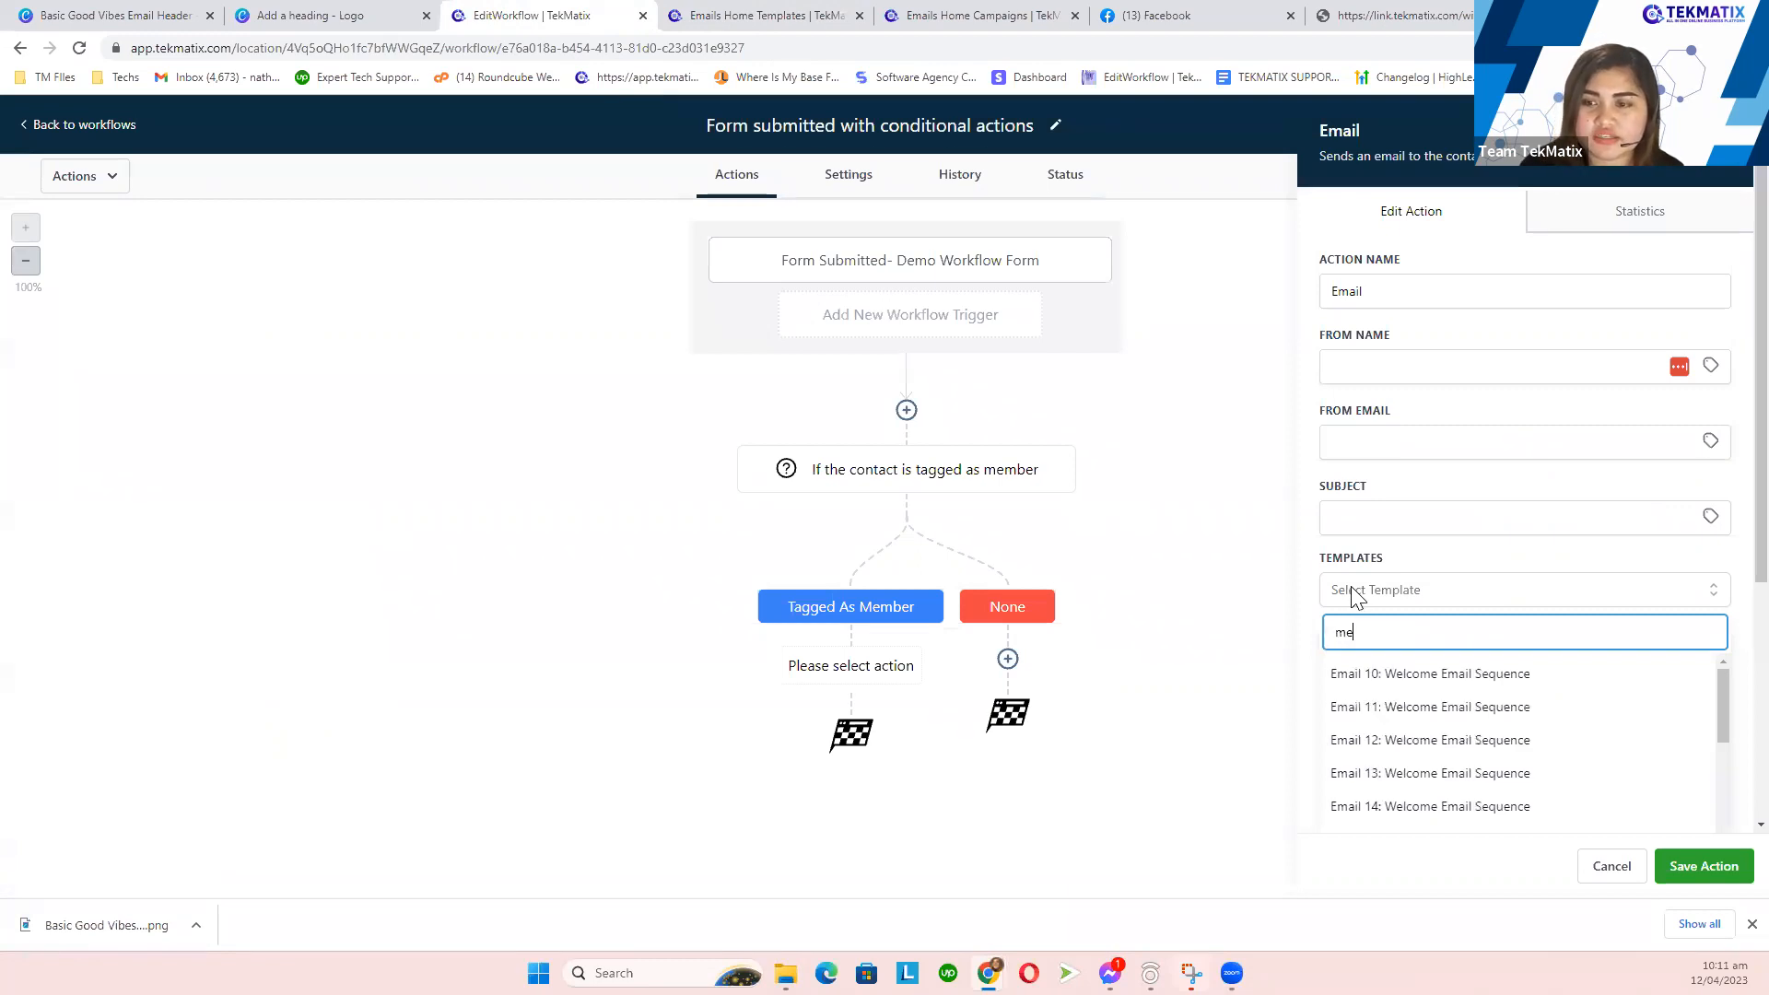
pyautogui.write('m')
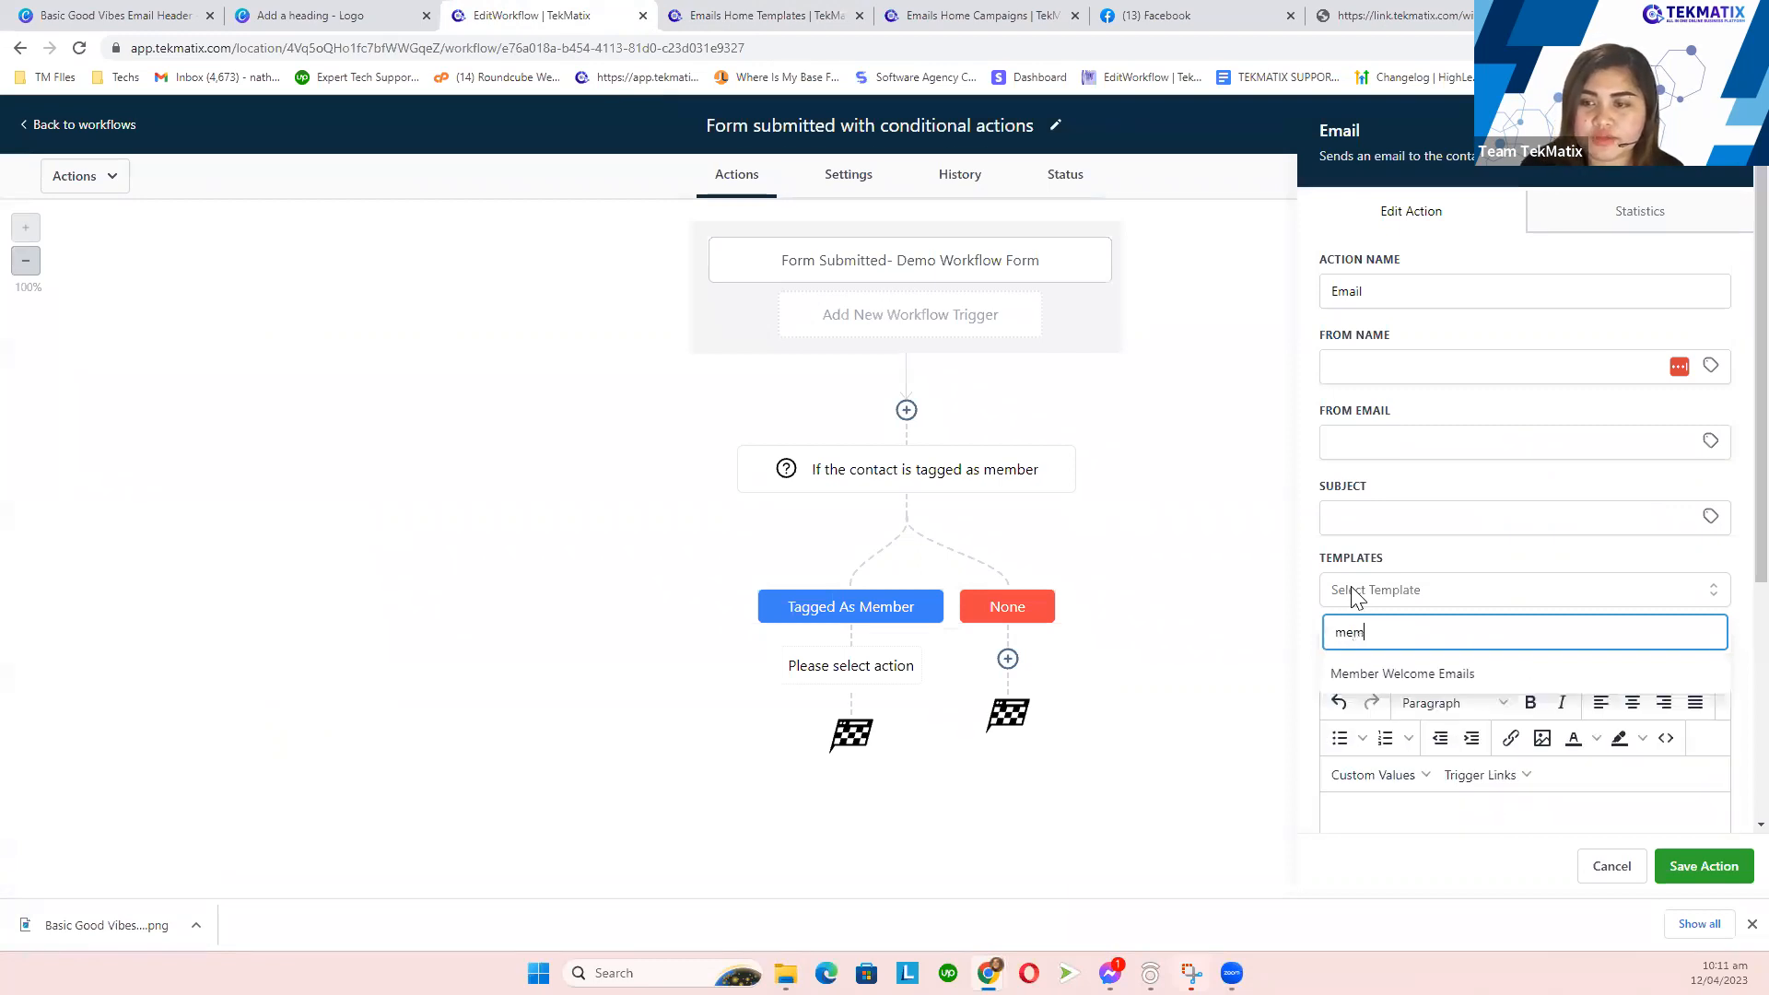
pyautogui.click(1435, 684)
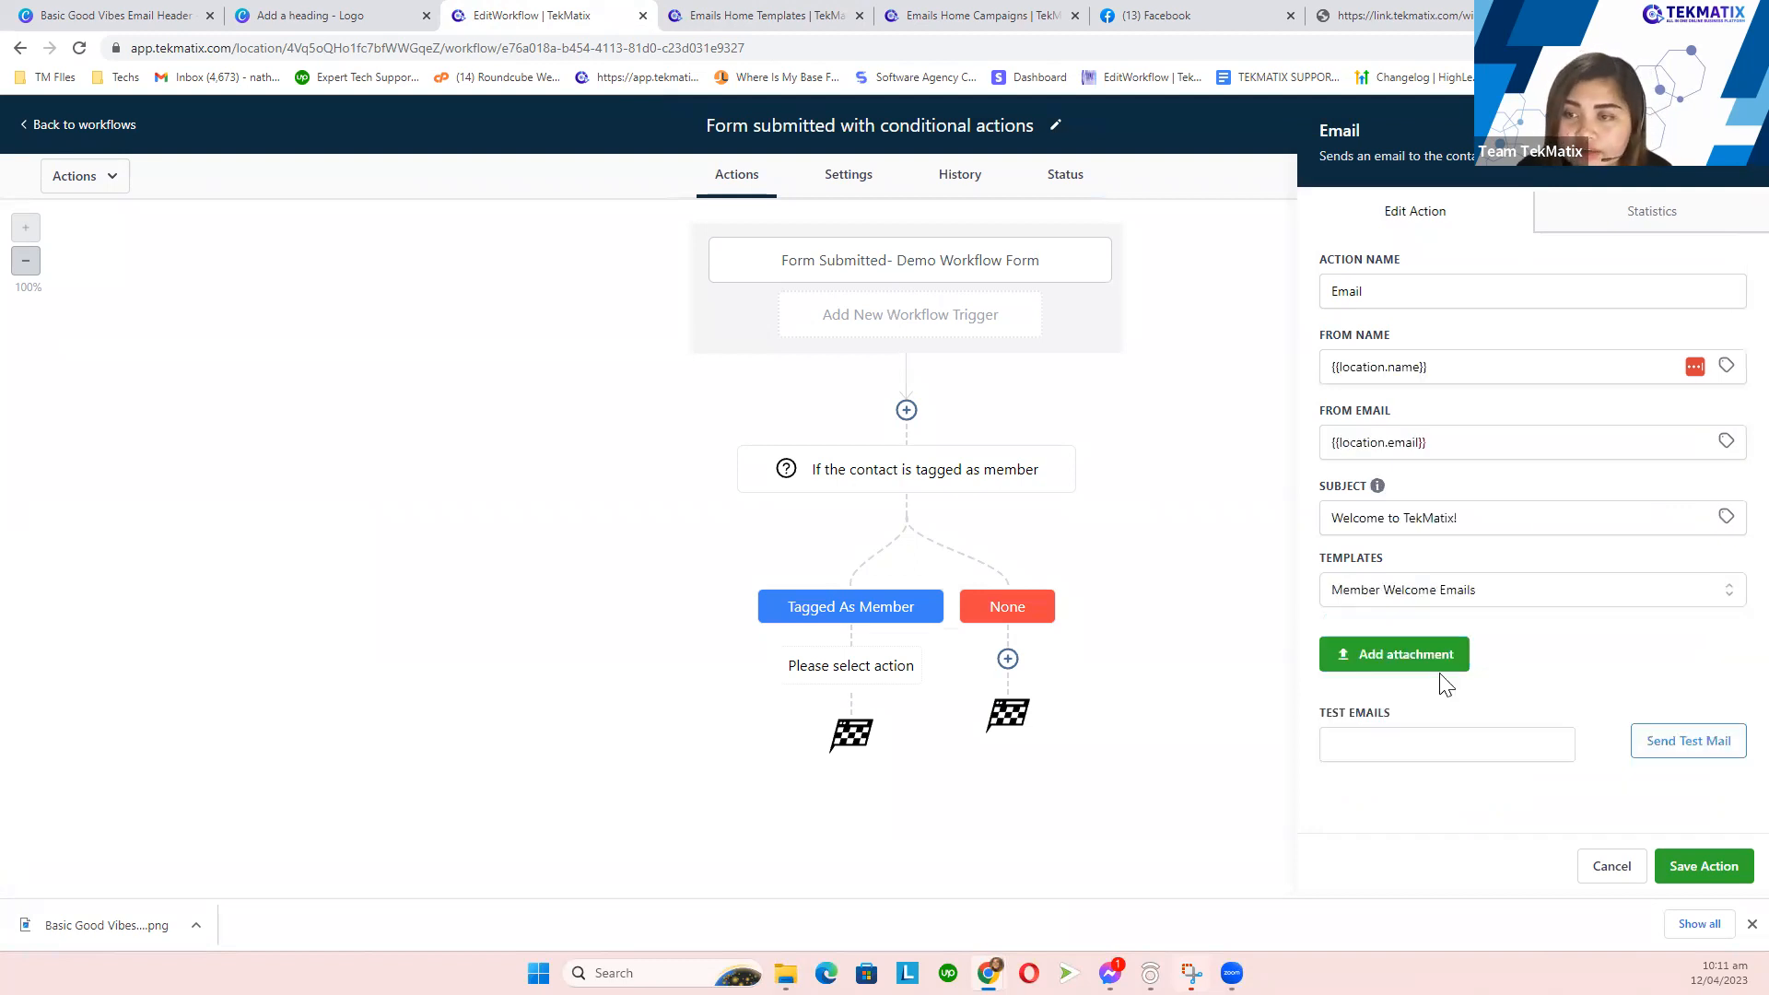
pyautogui.click(1716, 868)
# - Rename the email step to 'Welcome Email' and save it
pyautogui.click(1391, 283)
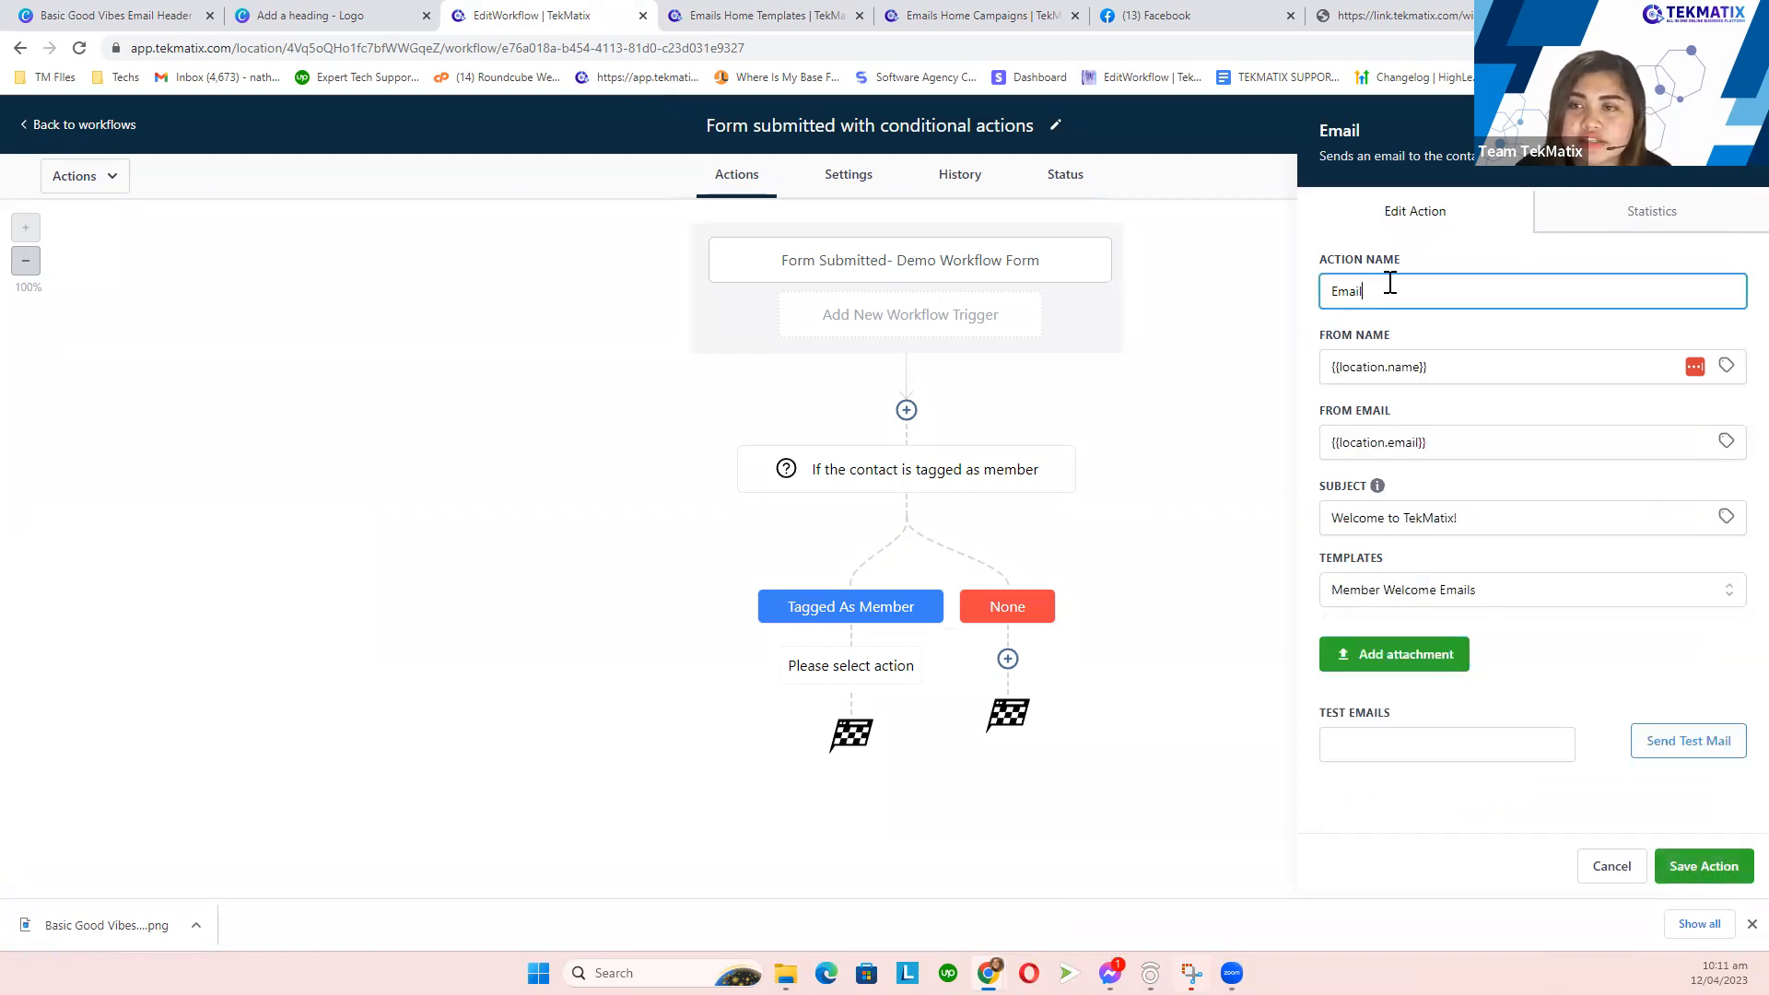
pyautogui.hotkey('ctrl', 'a')
pyautogui.write('W')
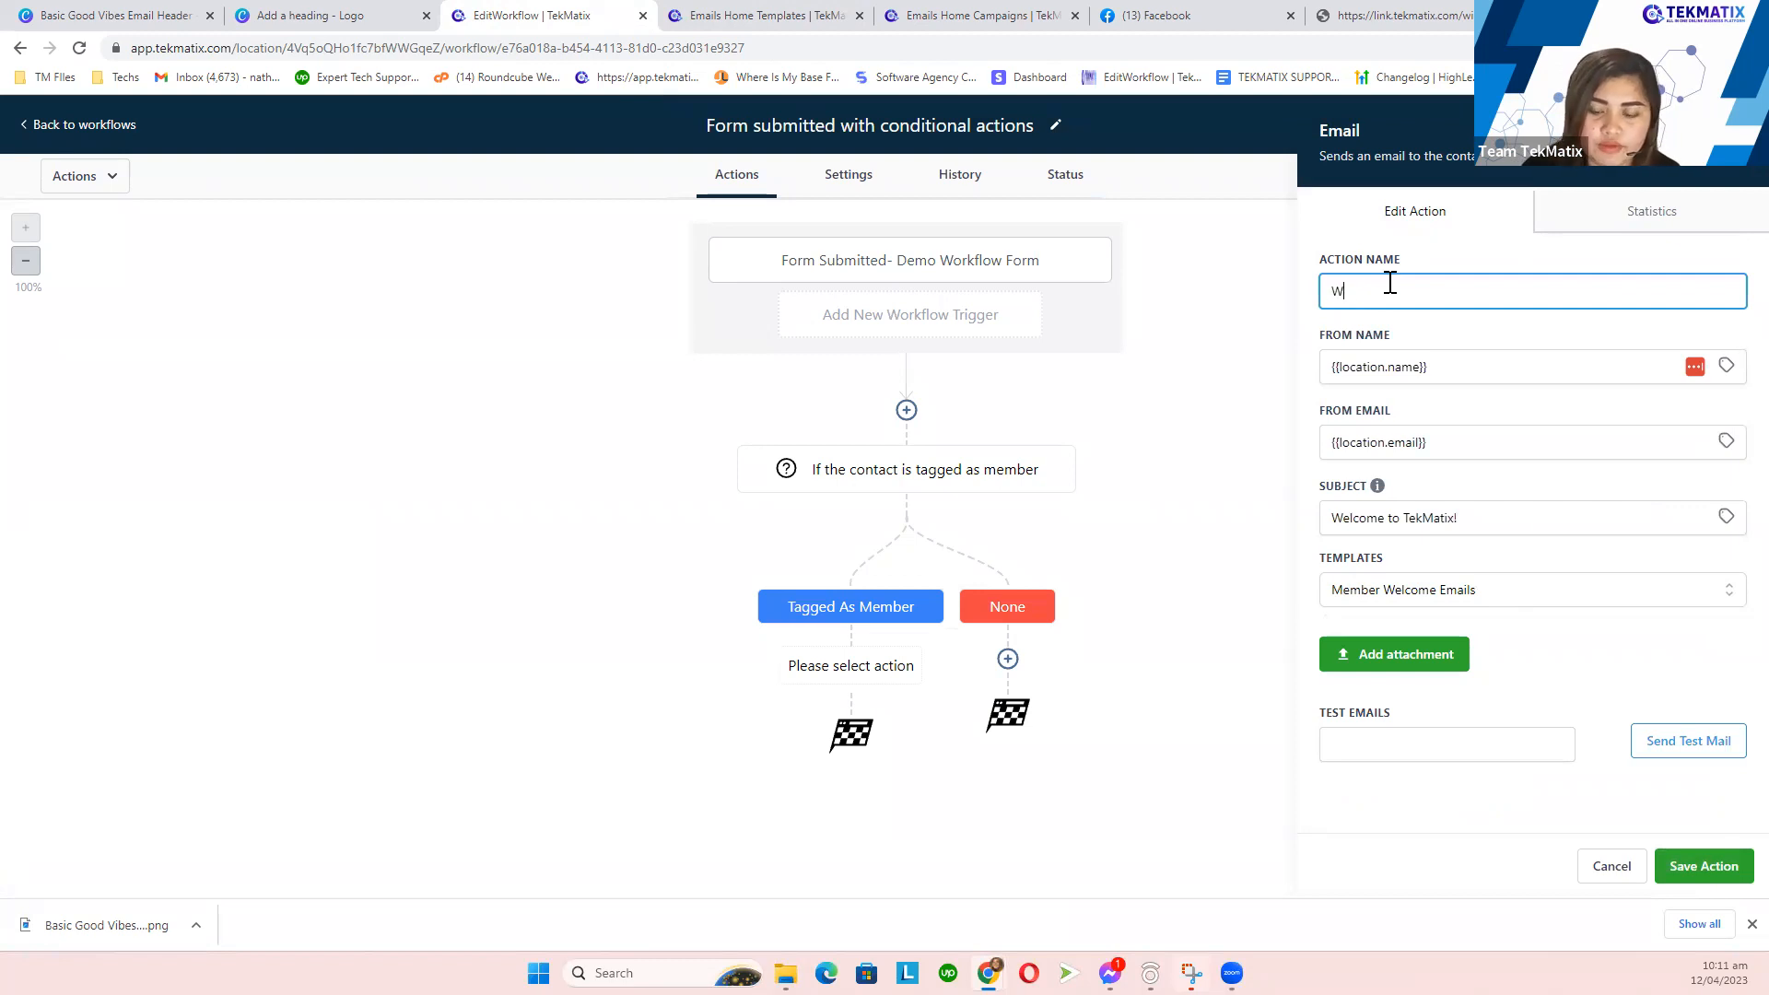
pyautogui.write('elcome -Email')
pyautogui.click(1693, 869)
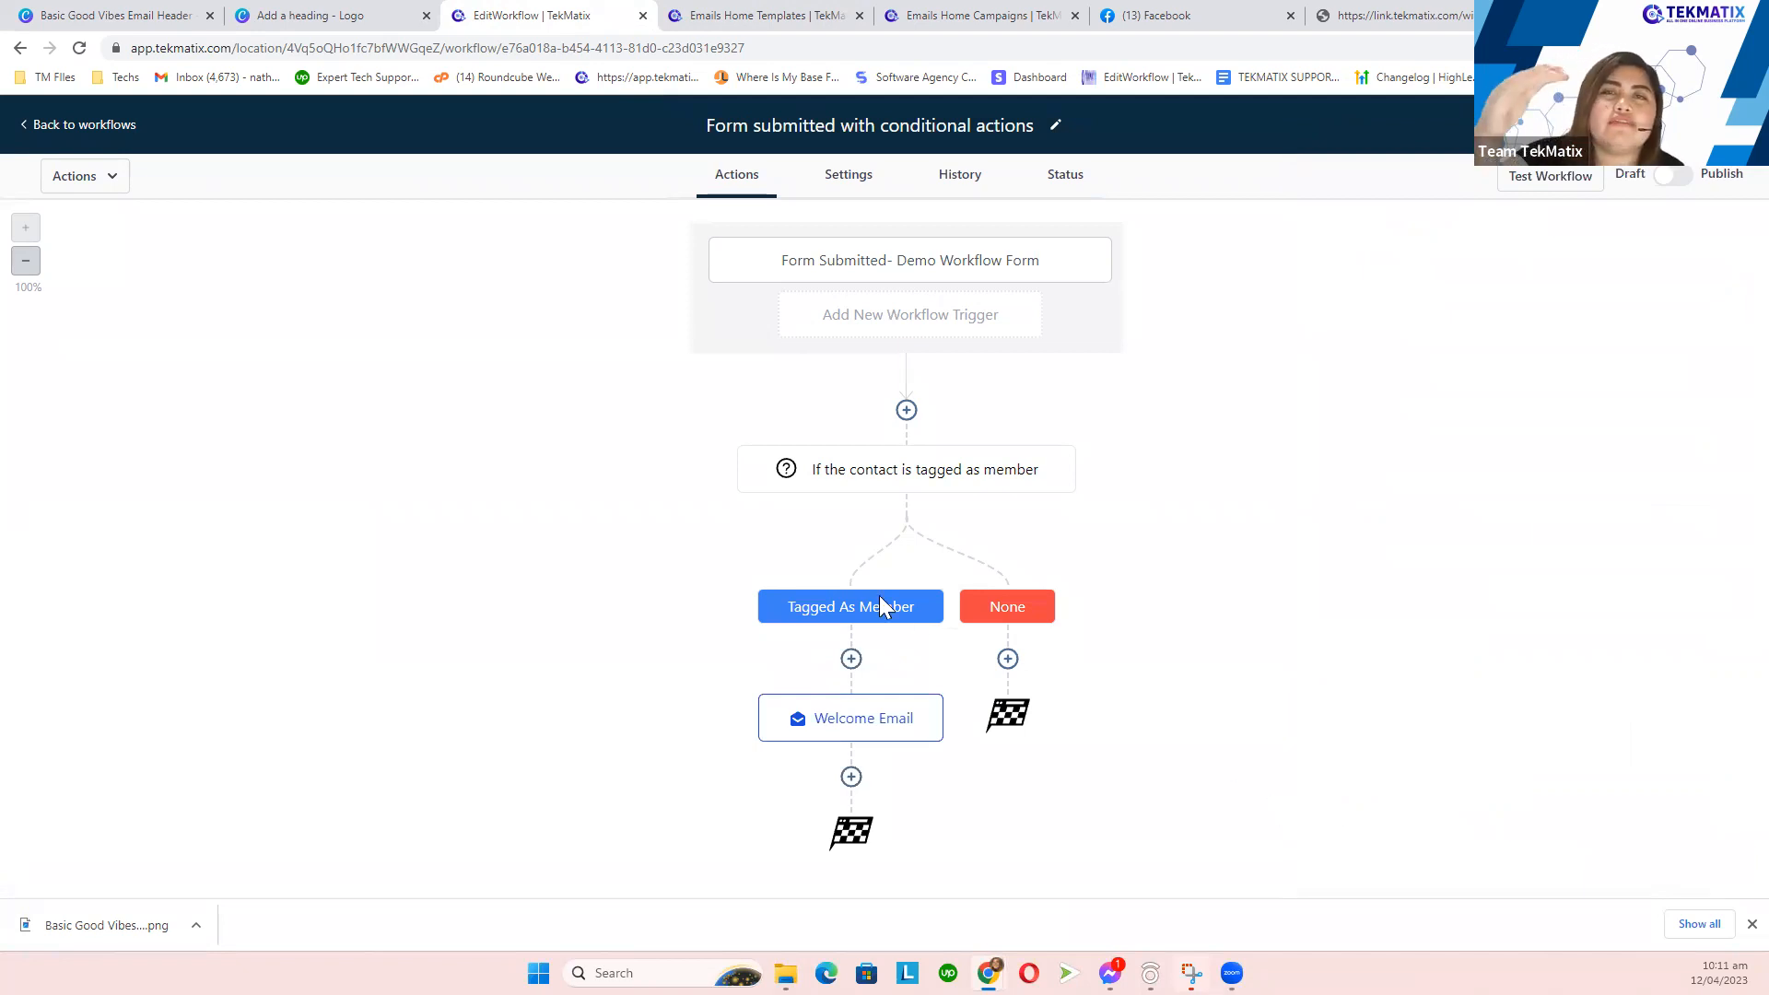
pyautogui.click(852, 777)
# - Add a Wait action after Welcome Email, retrying after cancelling the first attempt
pyautogui.write('Wait')
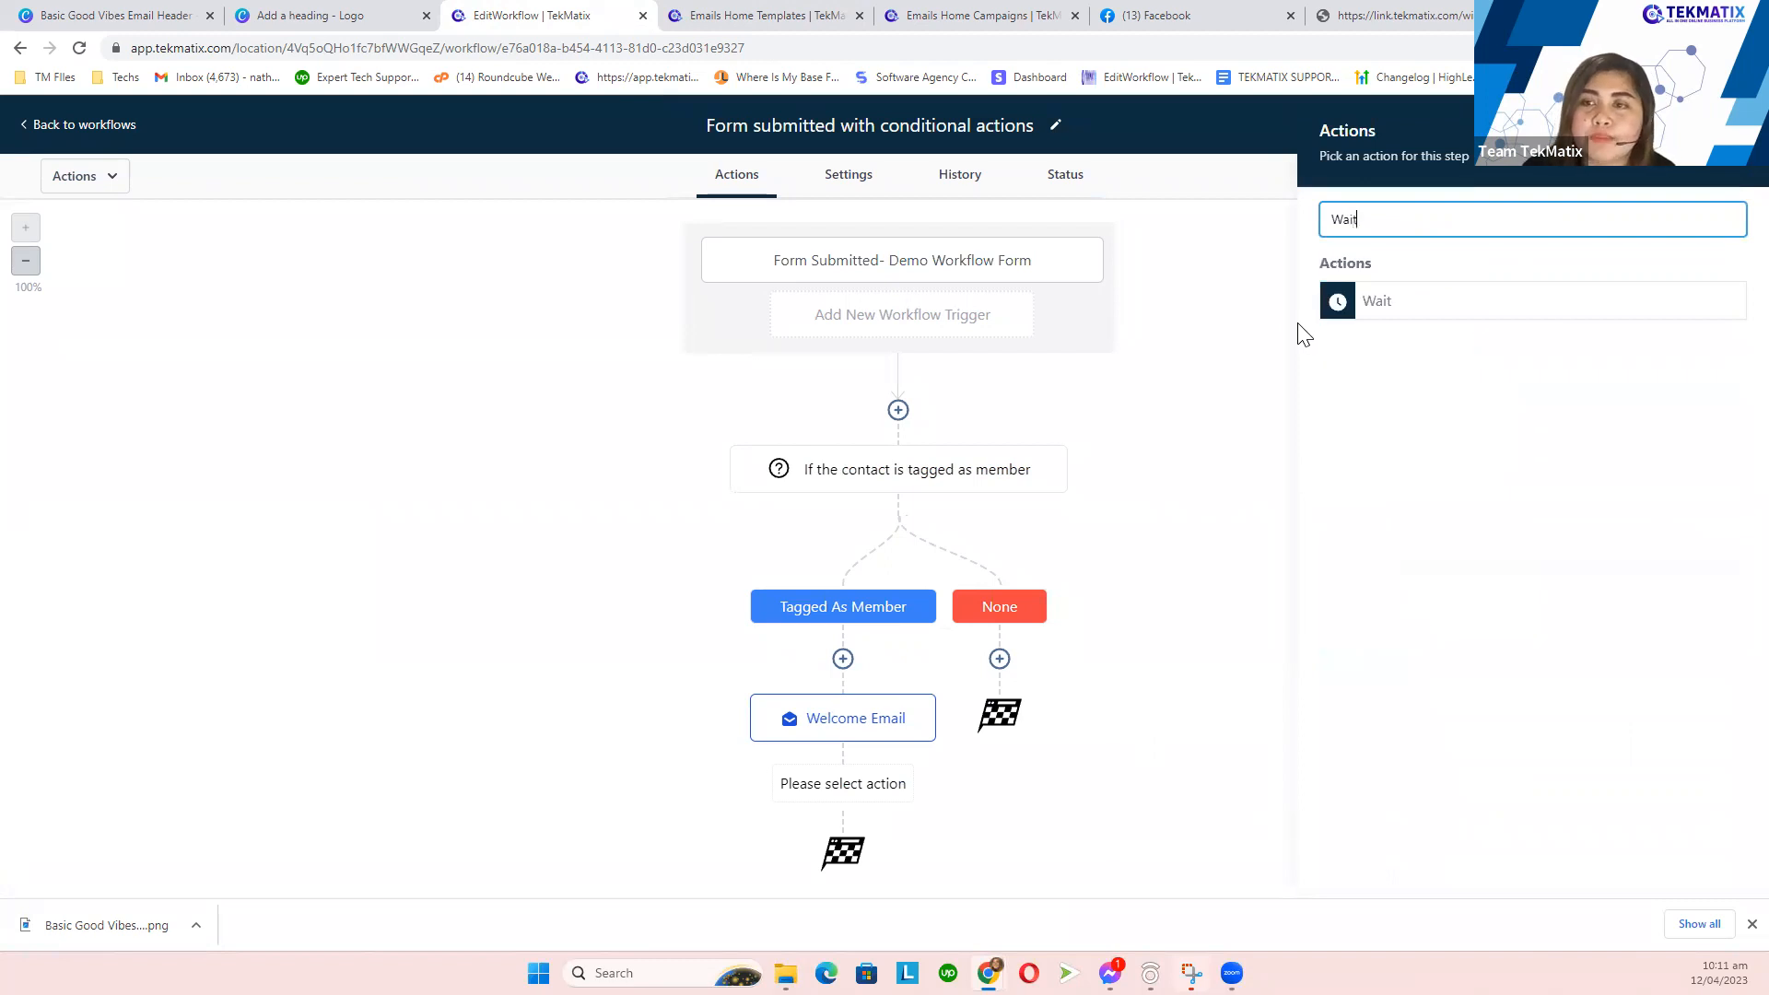
pyautogui.click(1378, 306)
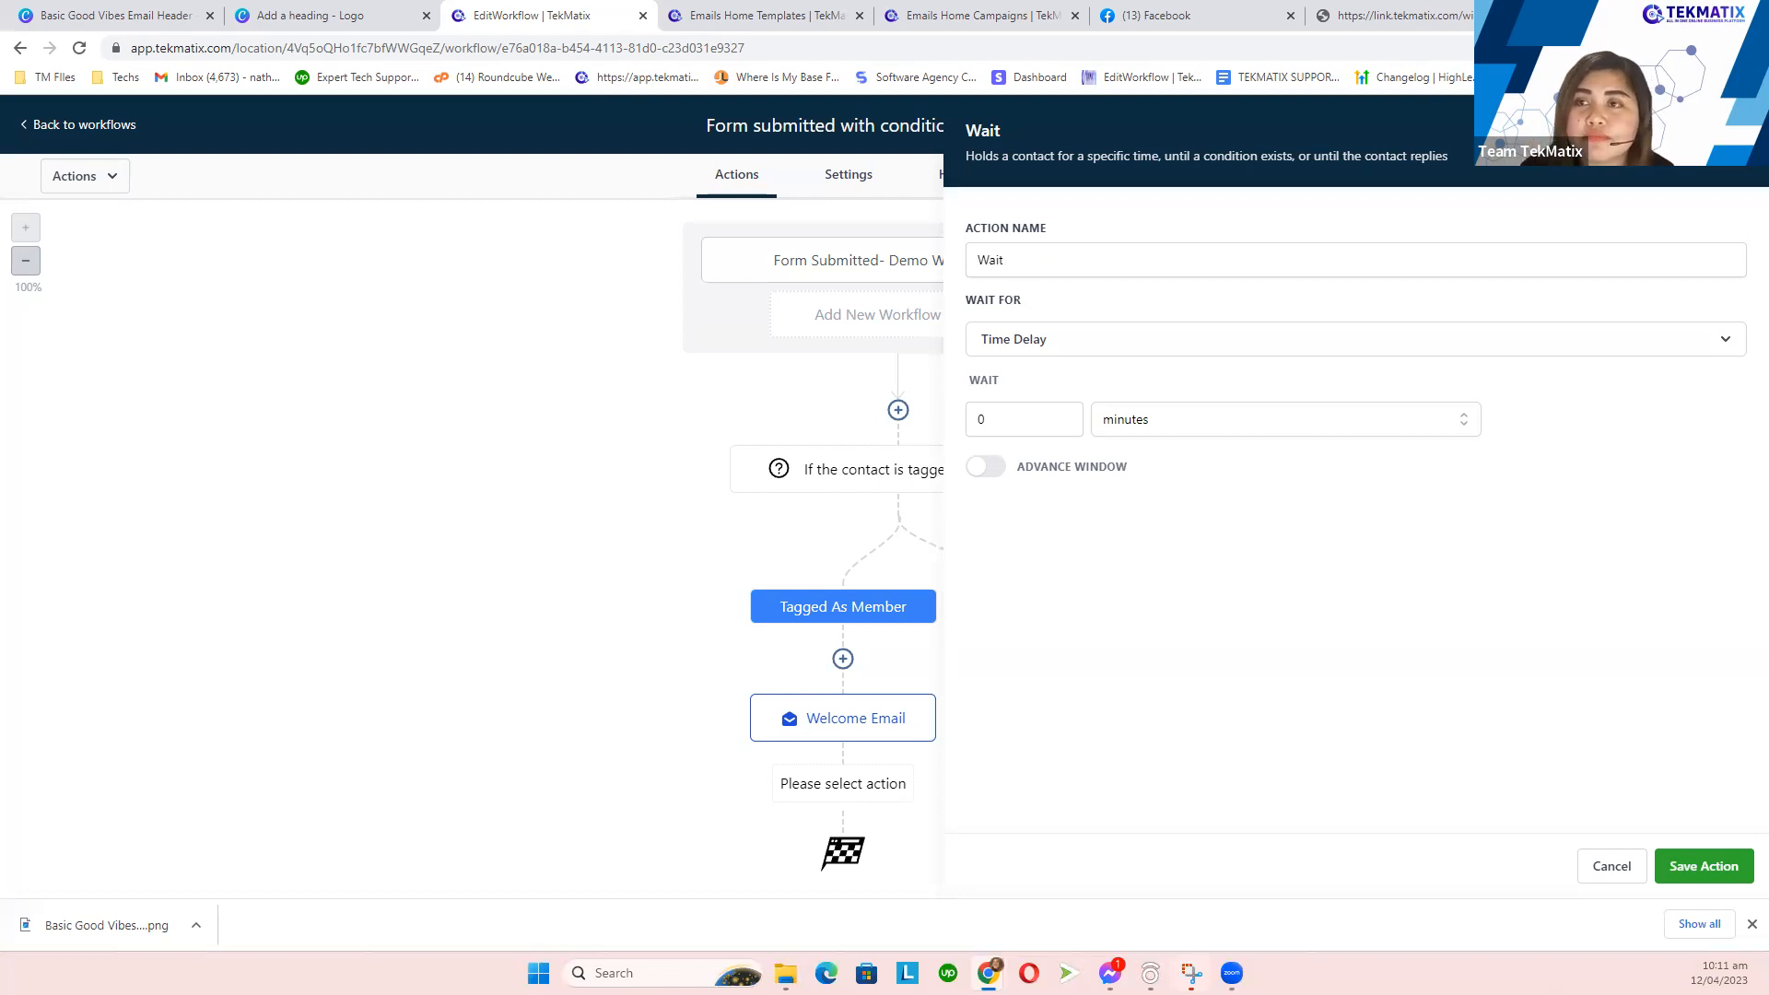
pyautogui.click(1736, 130)
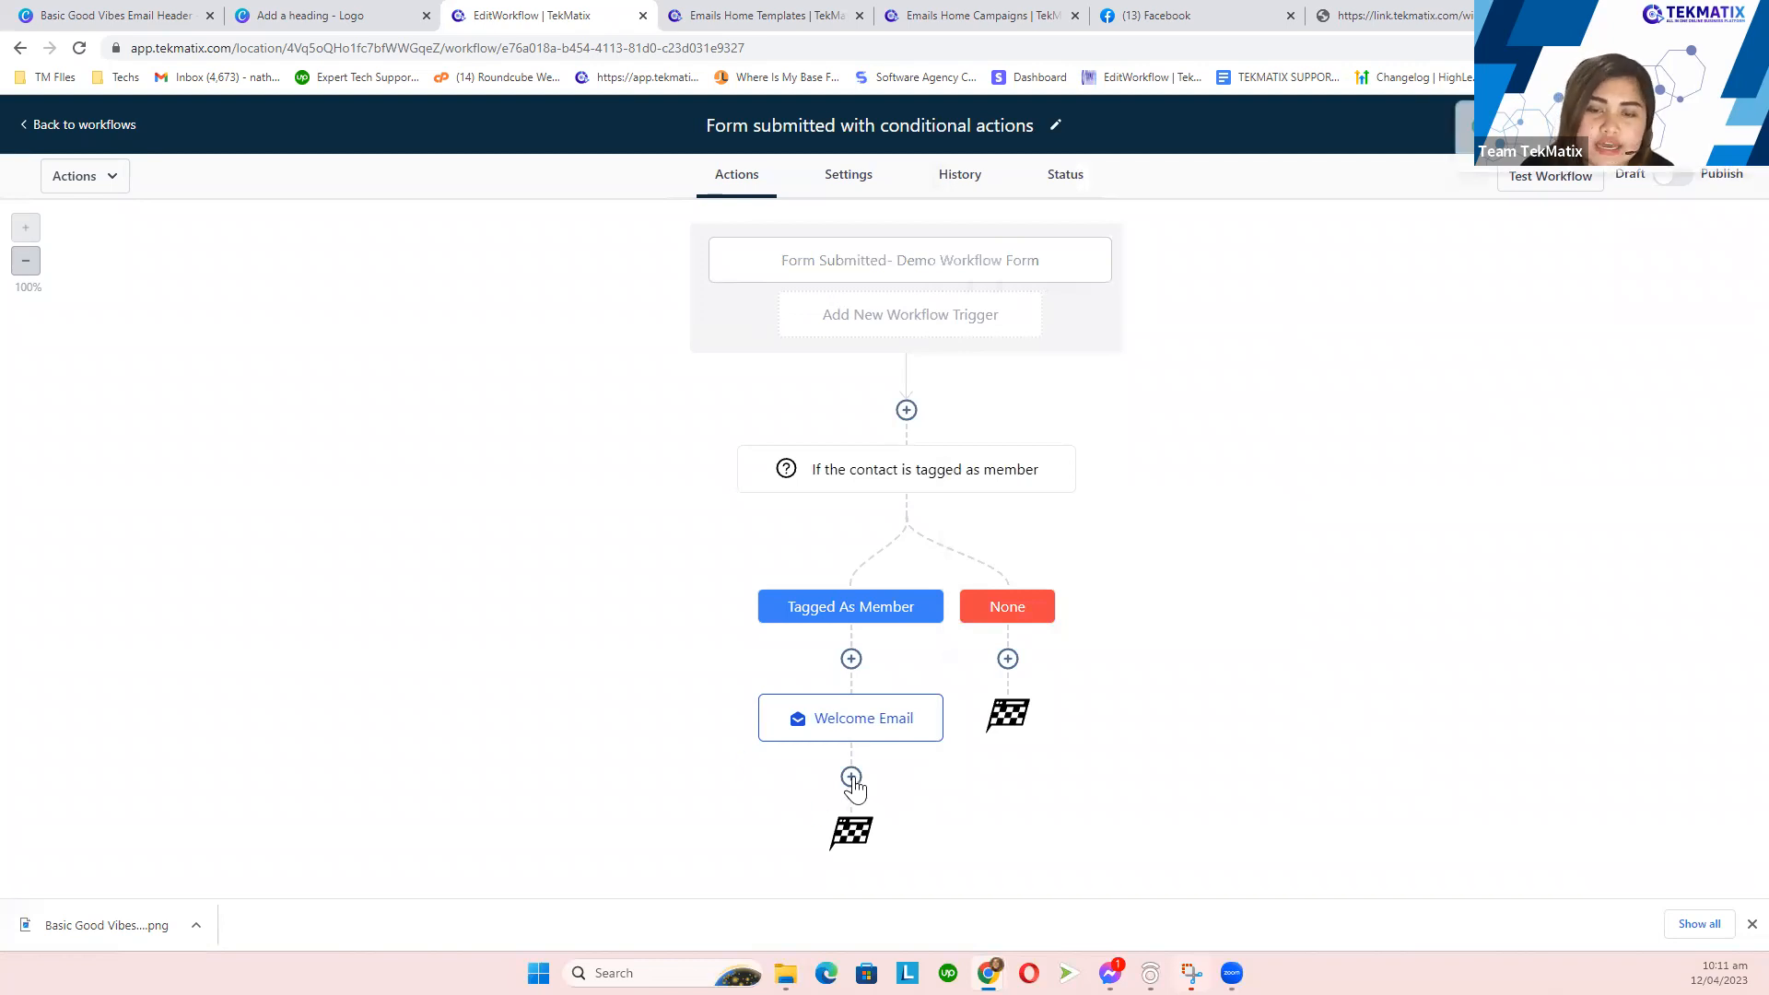
pyautogui.click(852, 779)
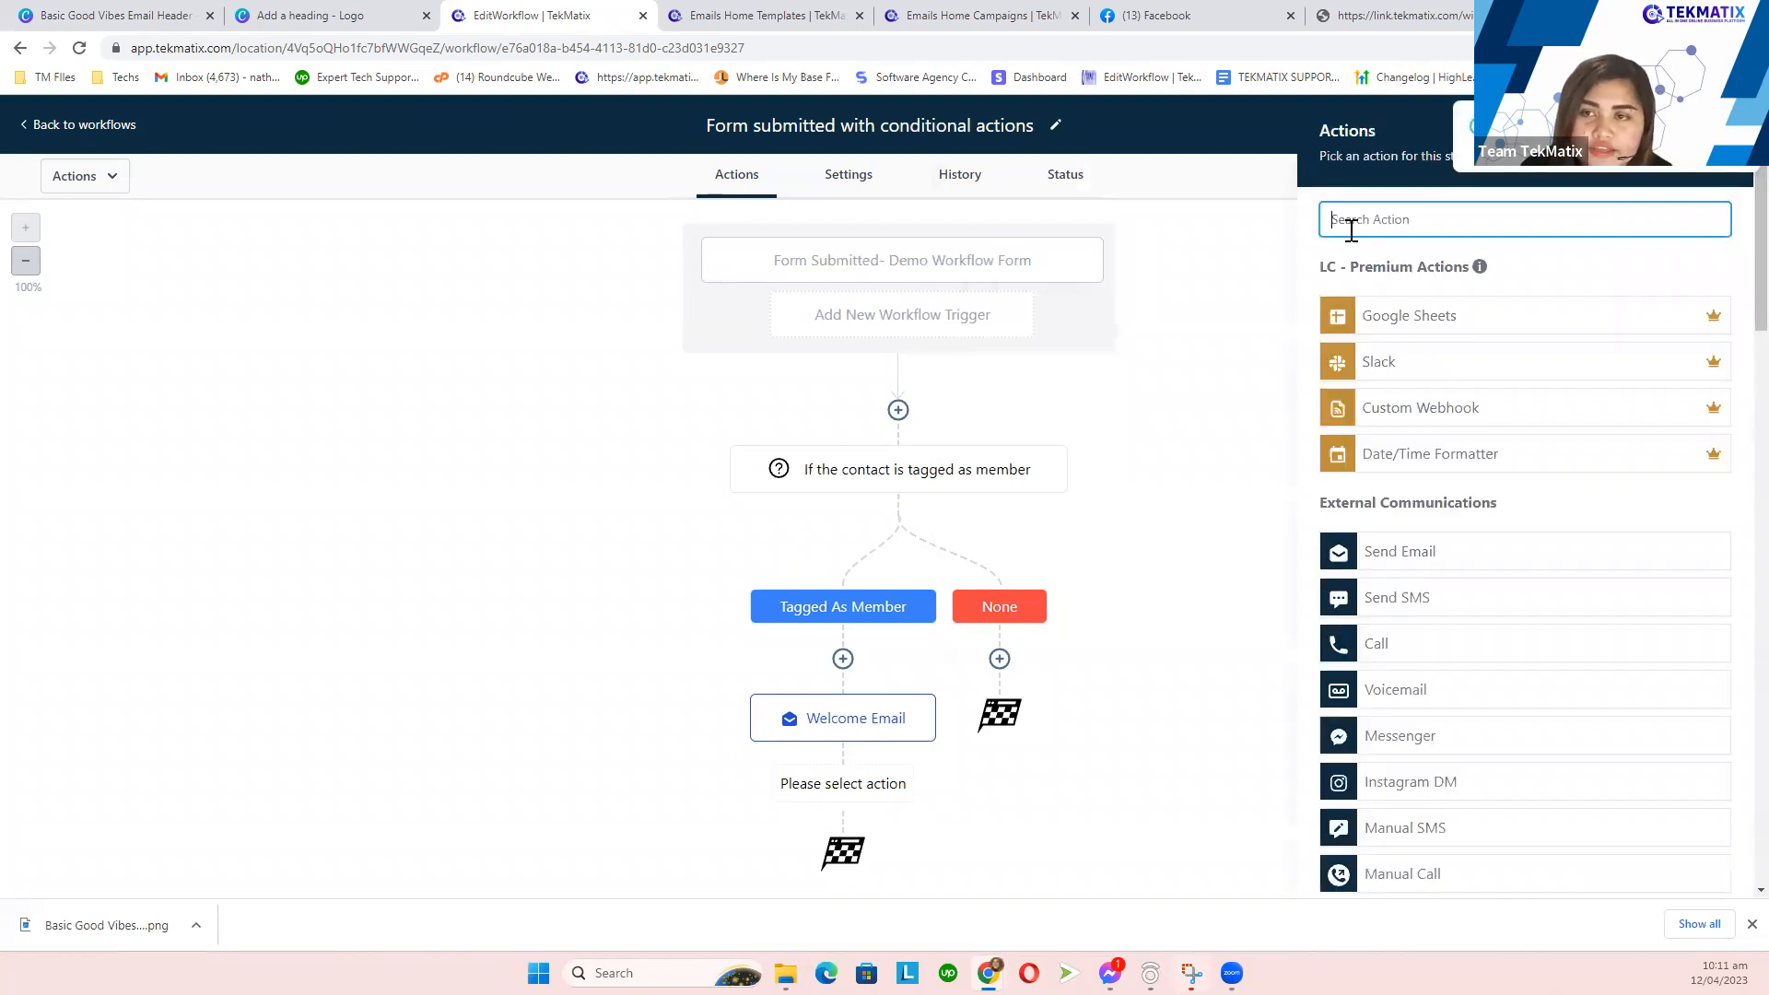
pyautogui.write('wait')
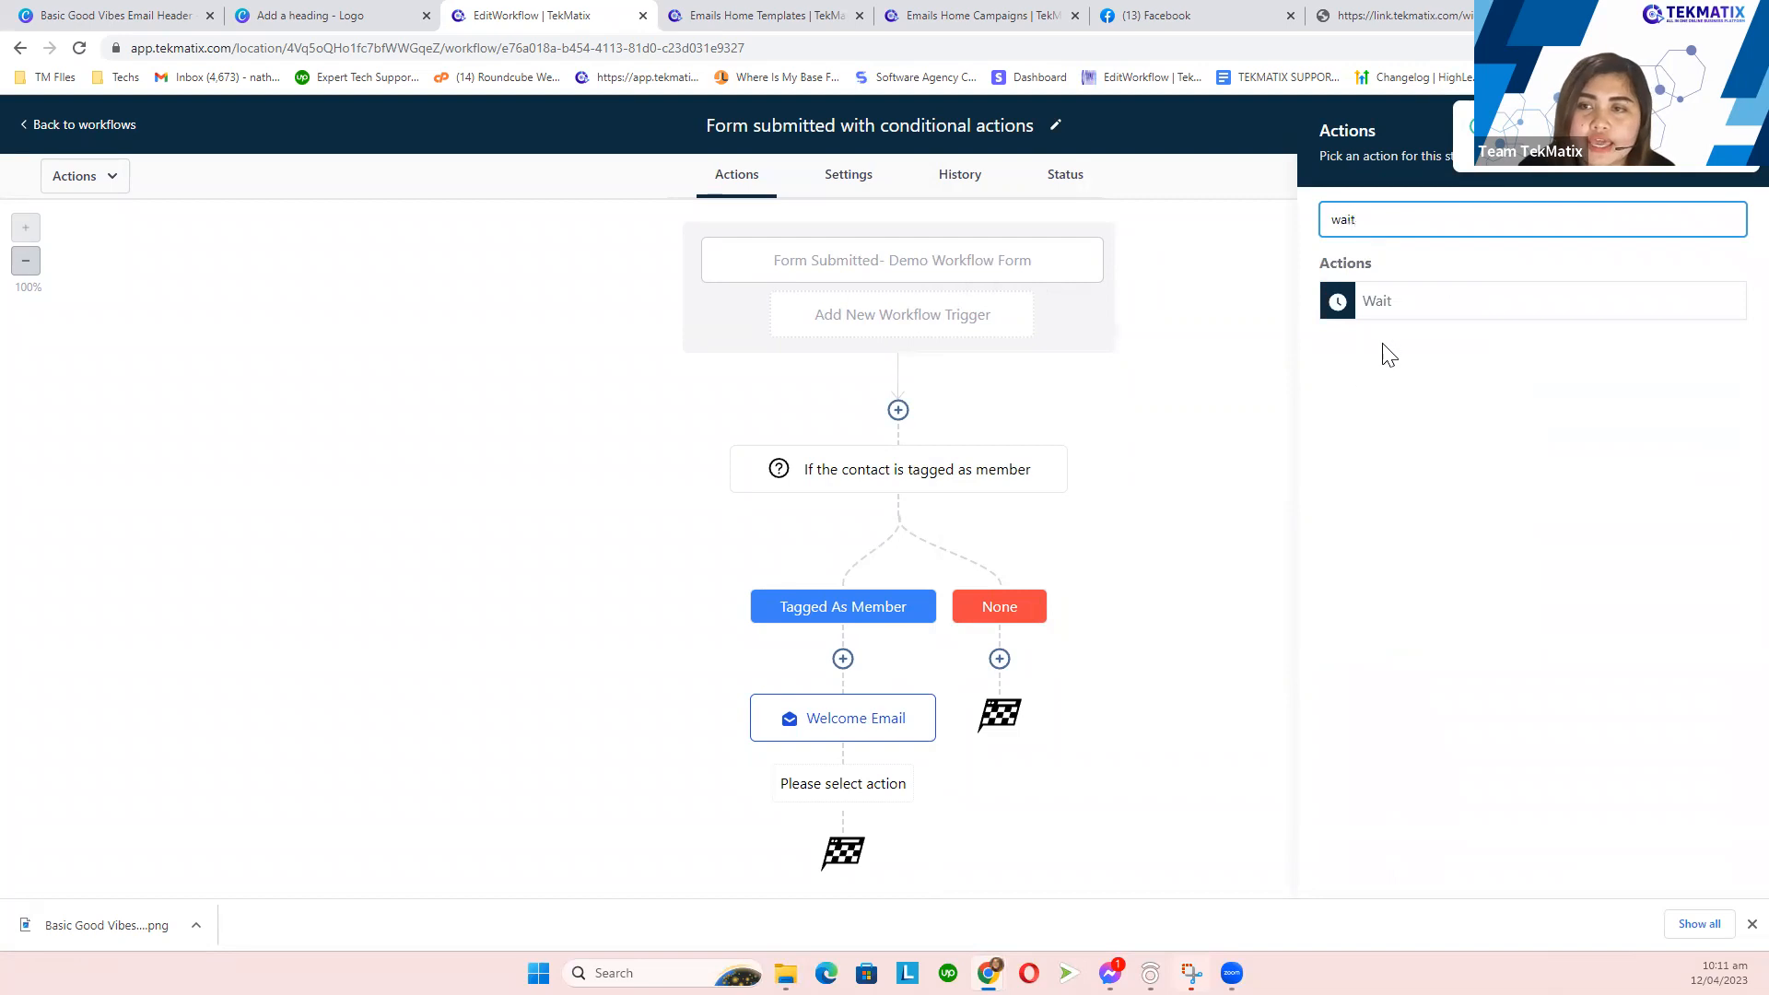
pyautogui.click(1383, 305)
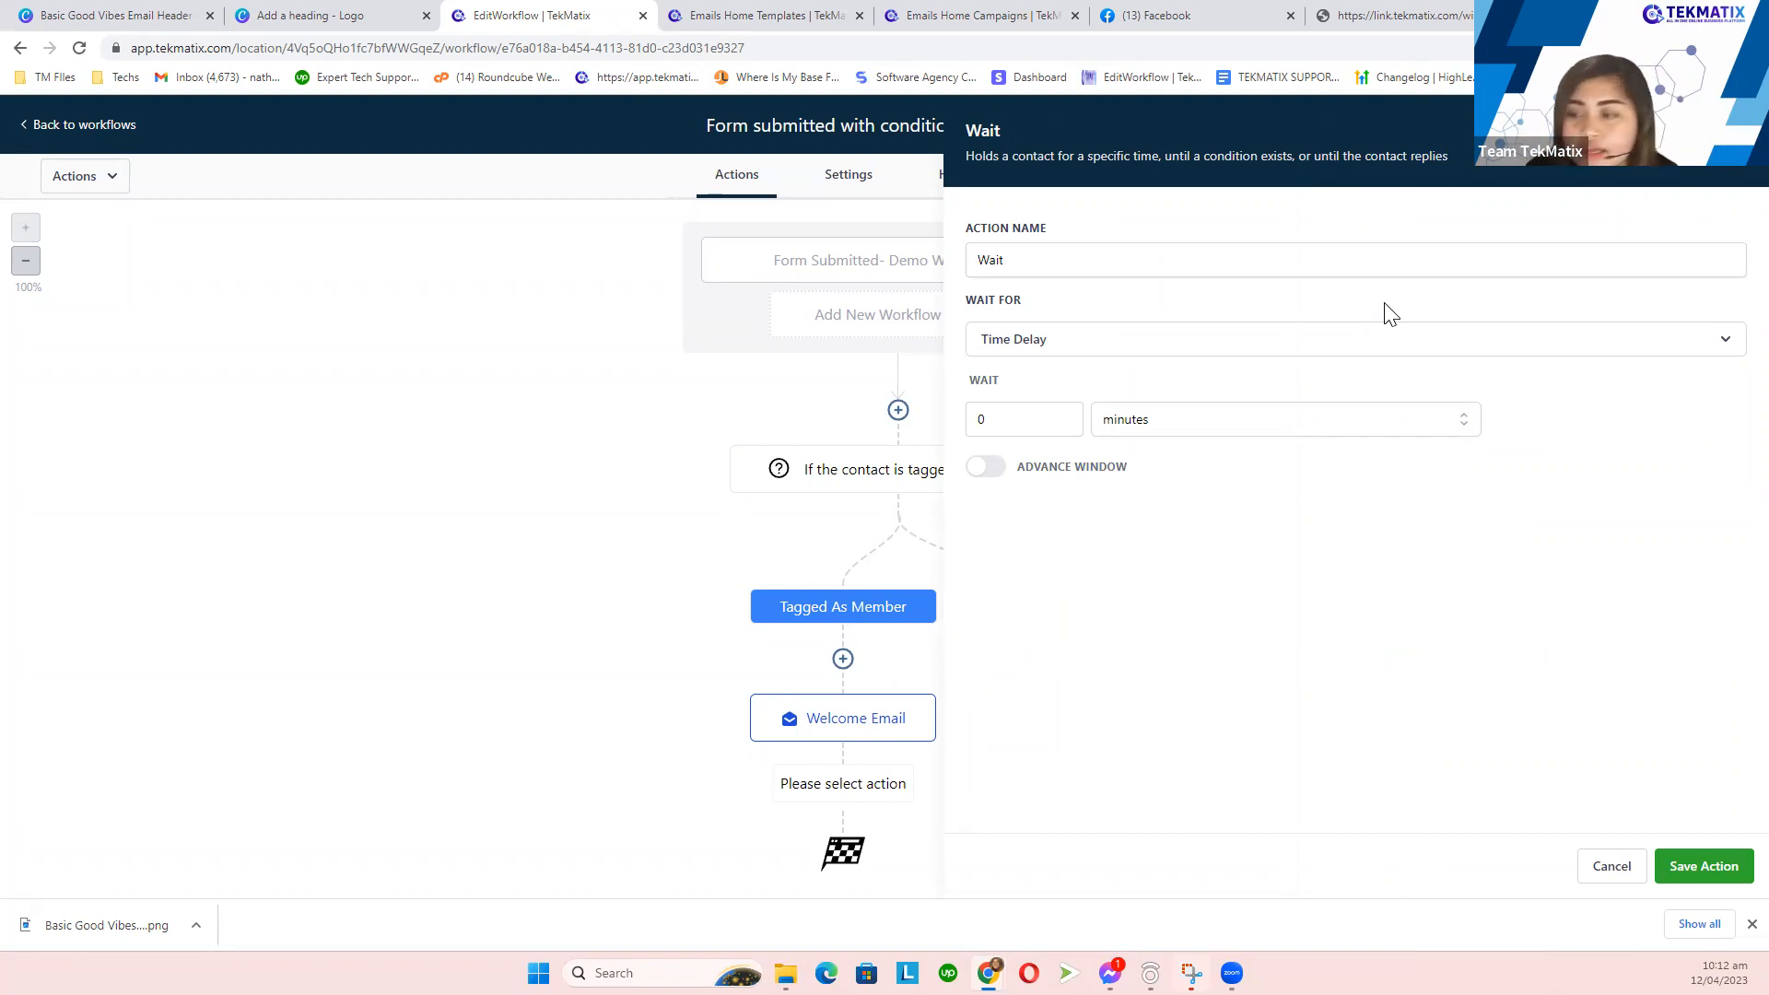
# - Name the wait step 'Wait 2 Days' and set its delay to 2 days
pyautogui.click(1039, 257)
pyautogui.write('2 Days')
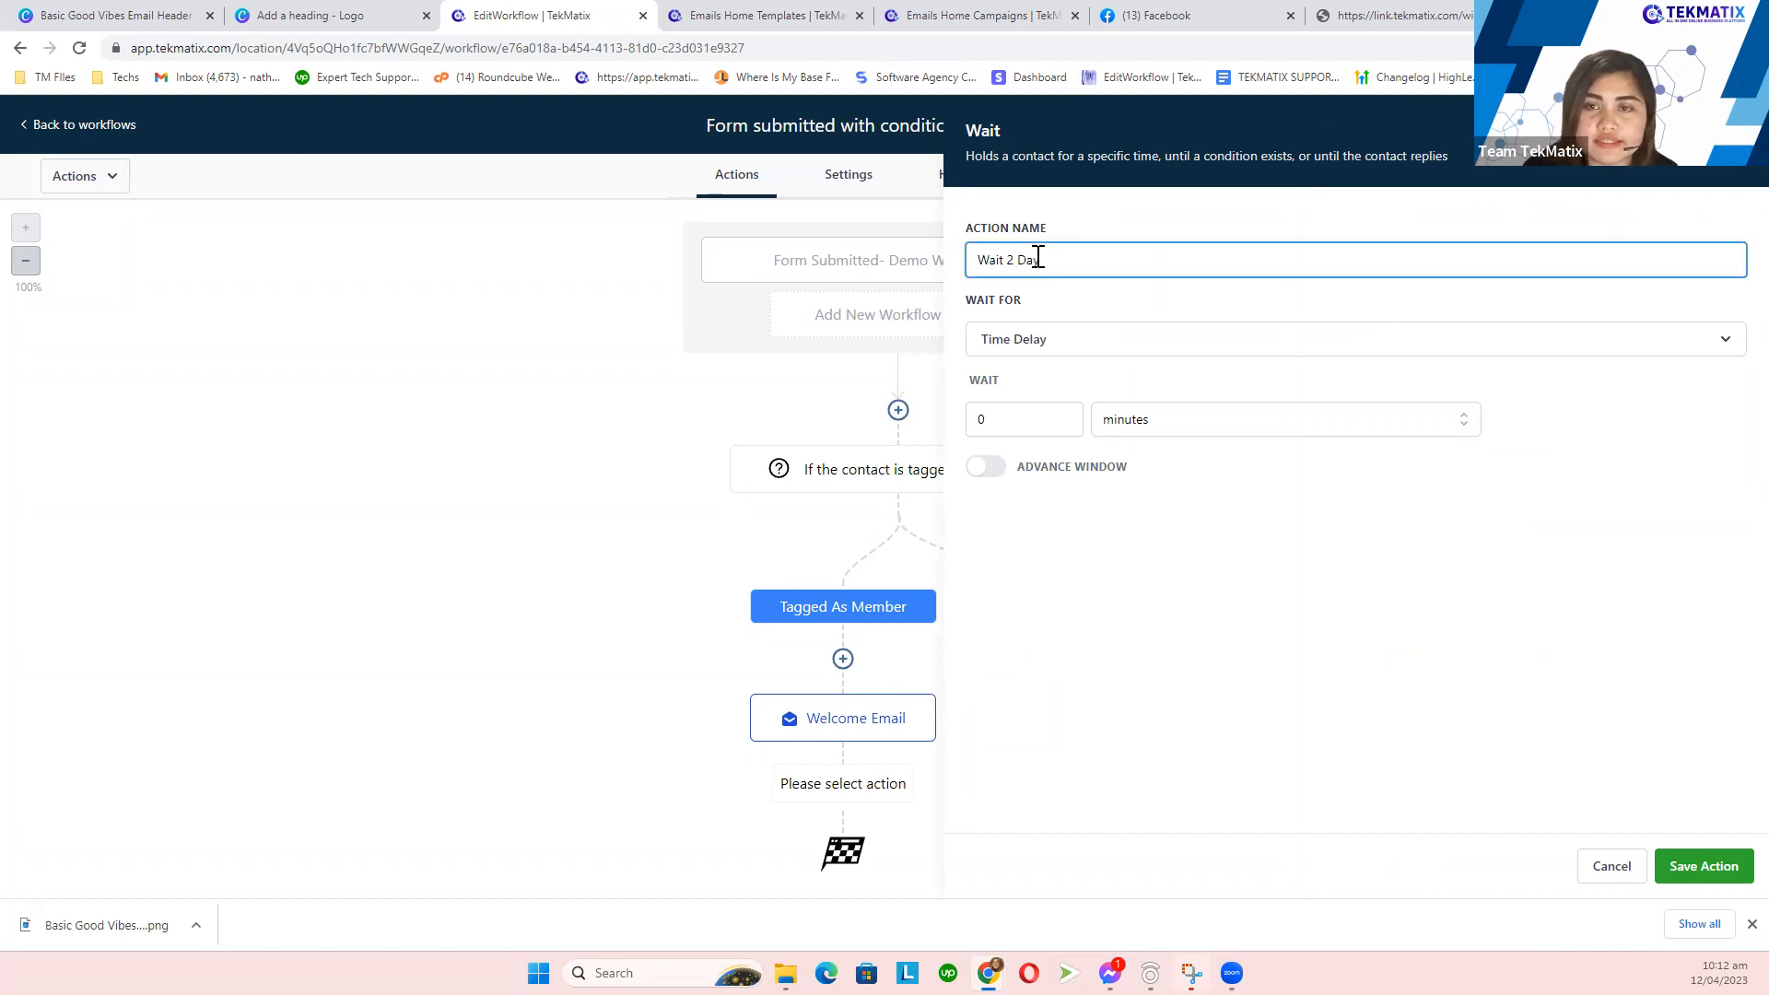
pyautogui.click(1001, 421)
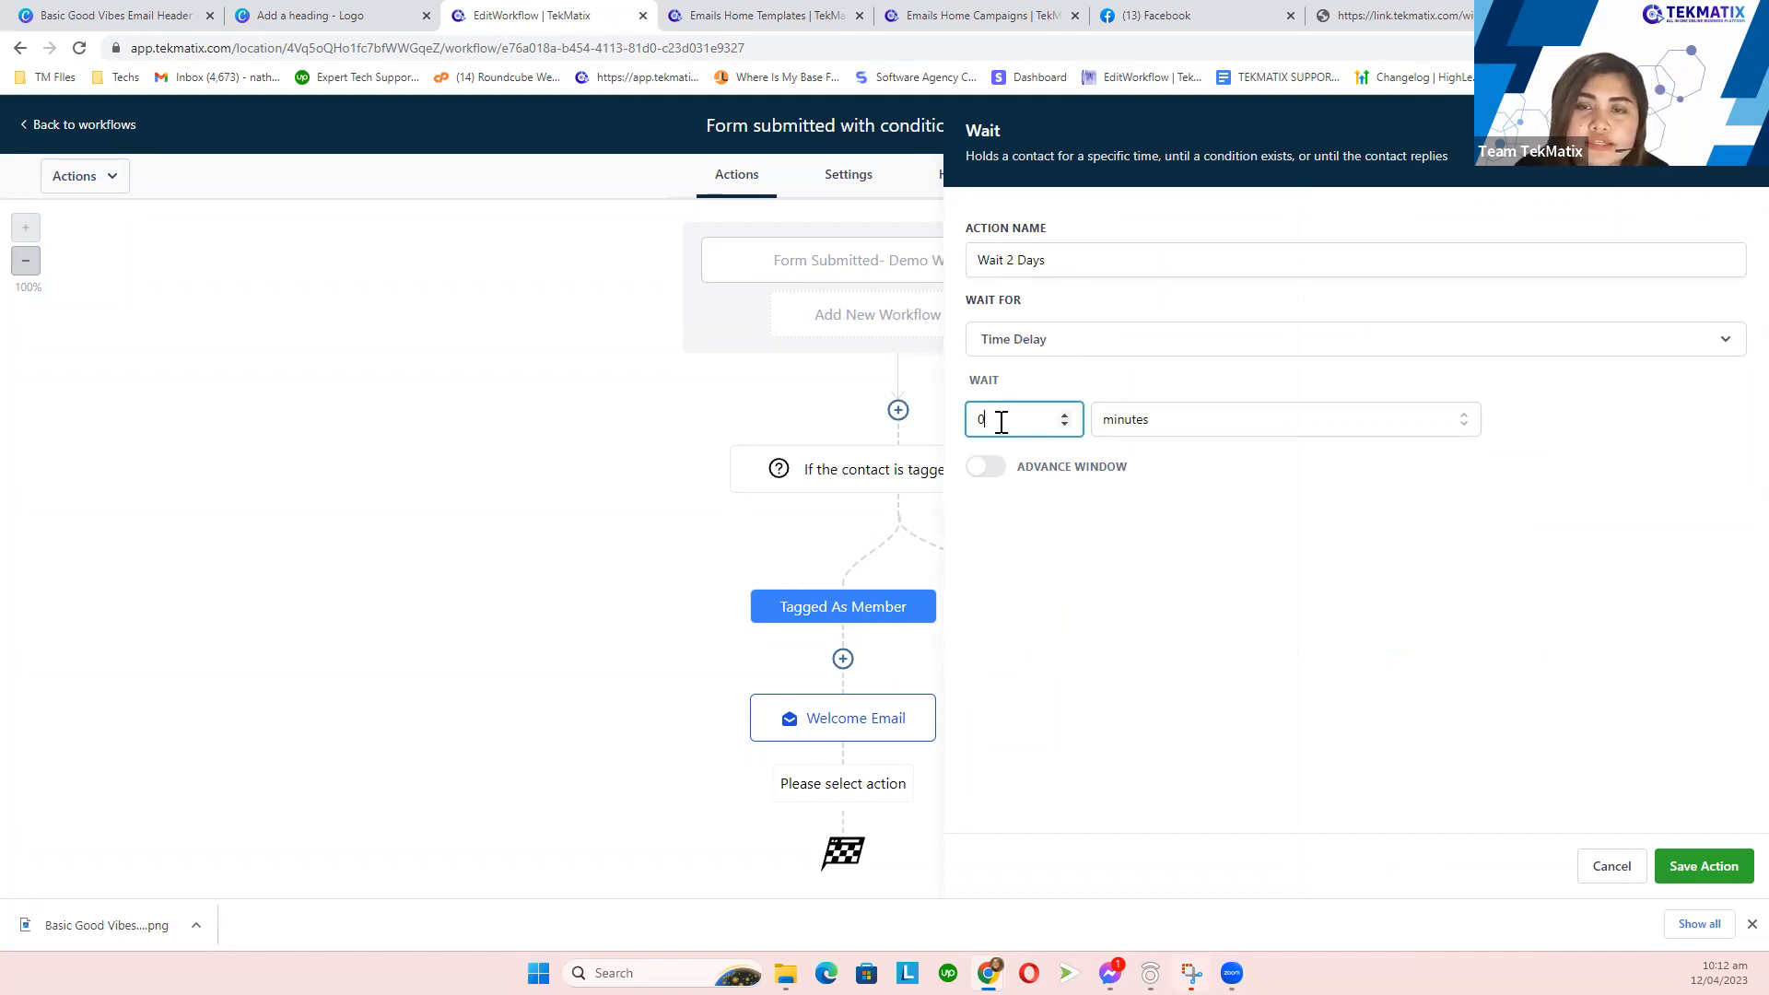
pyautogui.press('BackSpace')
pyautogui.write('2')
pyautogui.click(1184, 428)
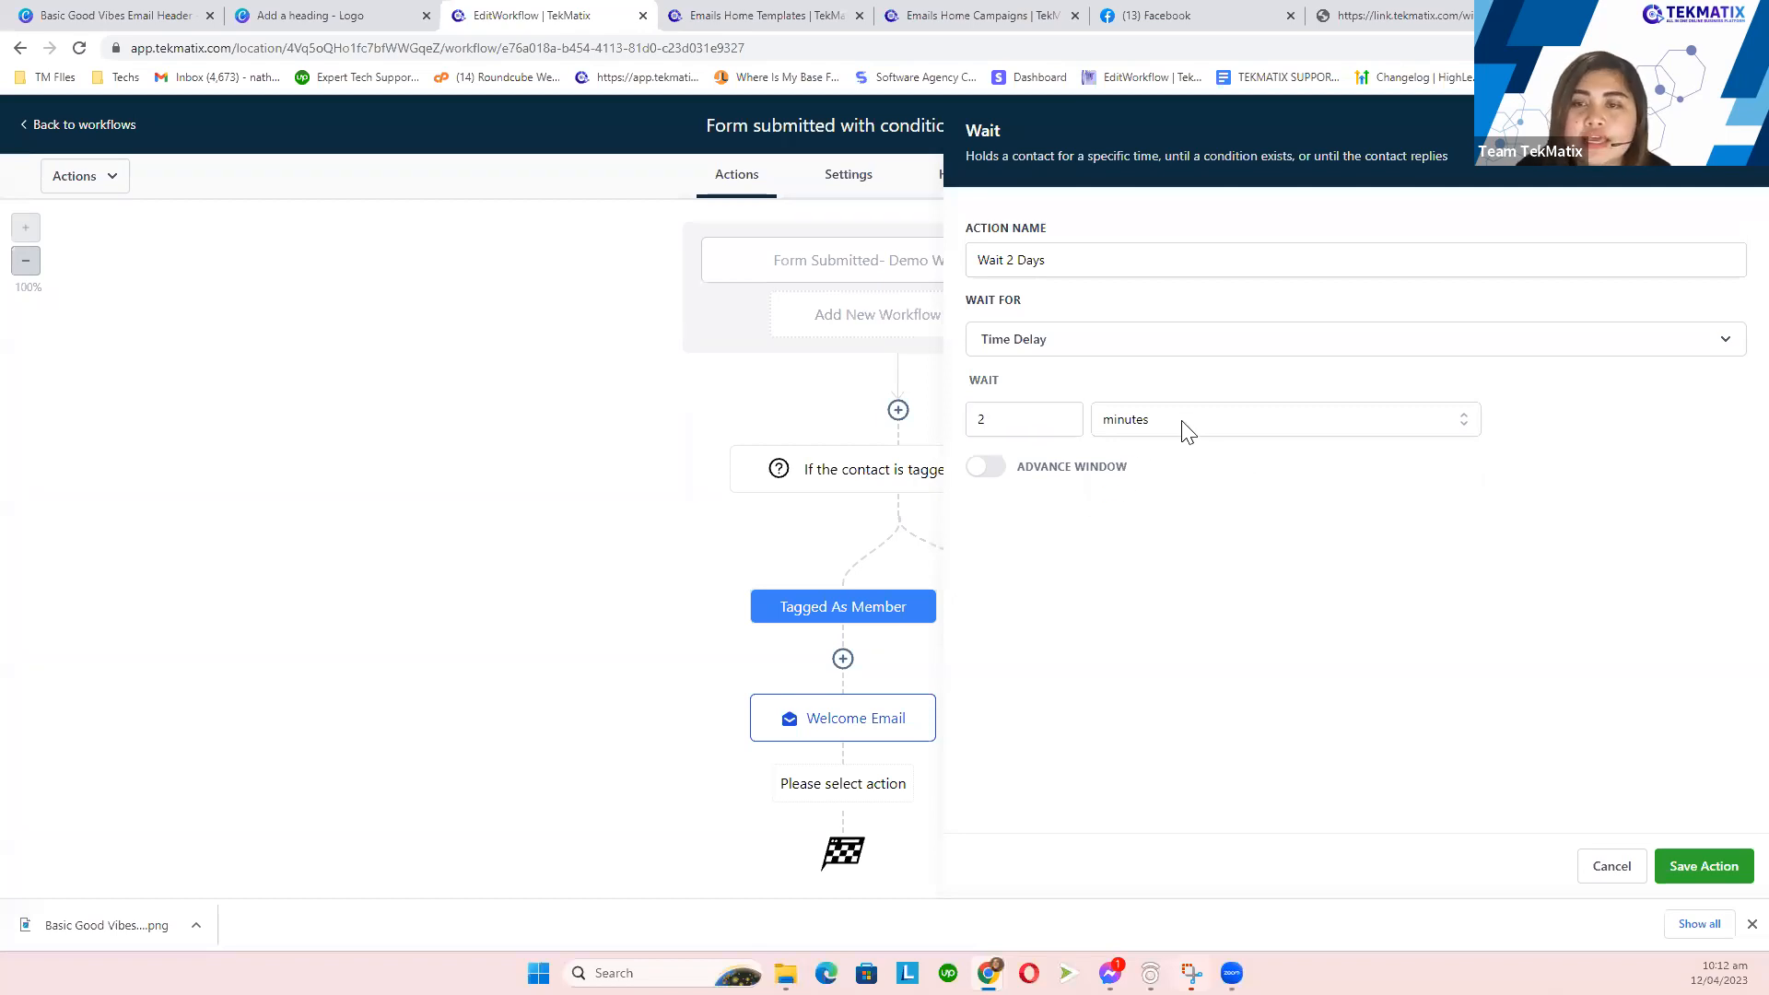
pyautogui.click(1143, 527)
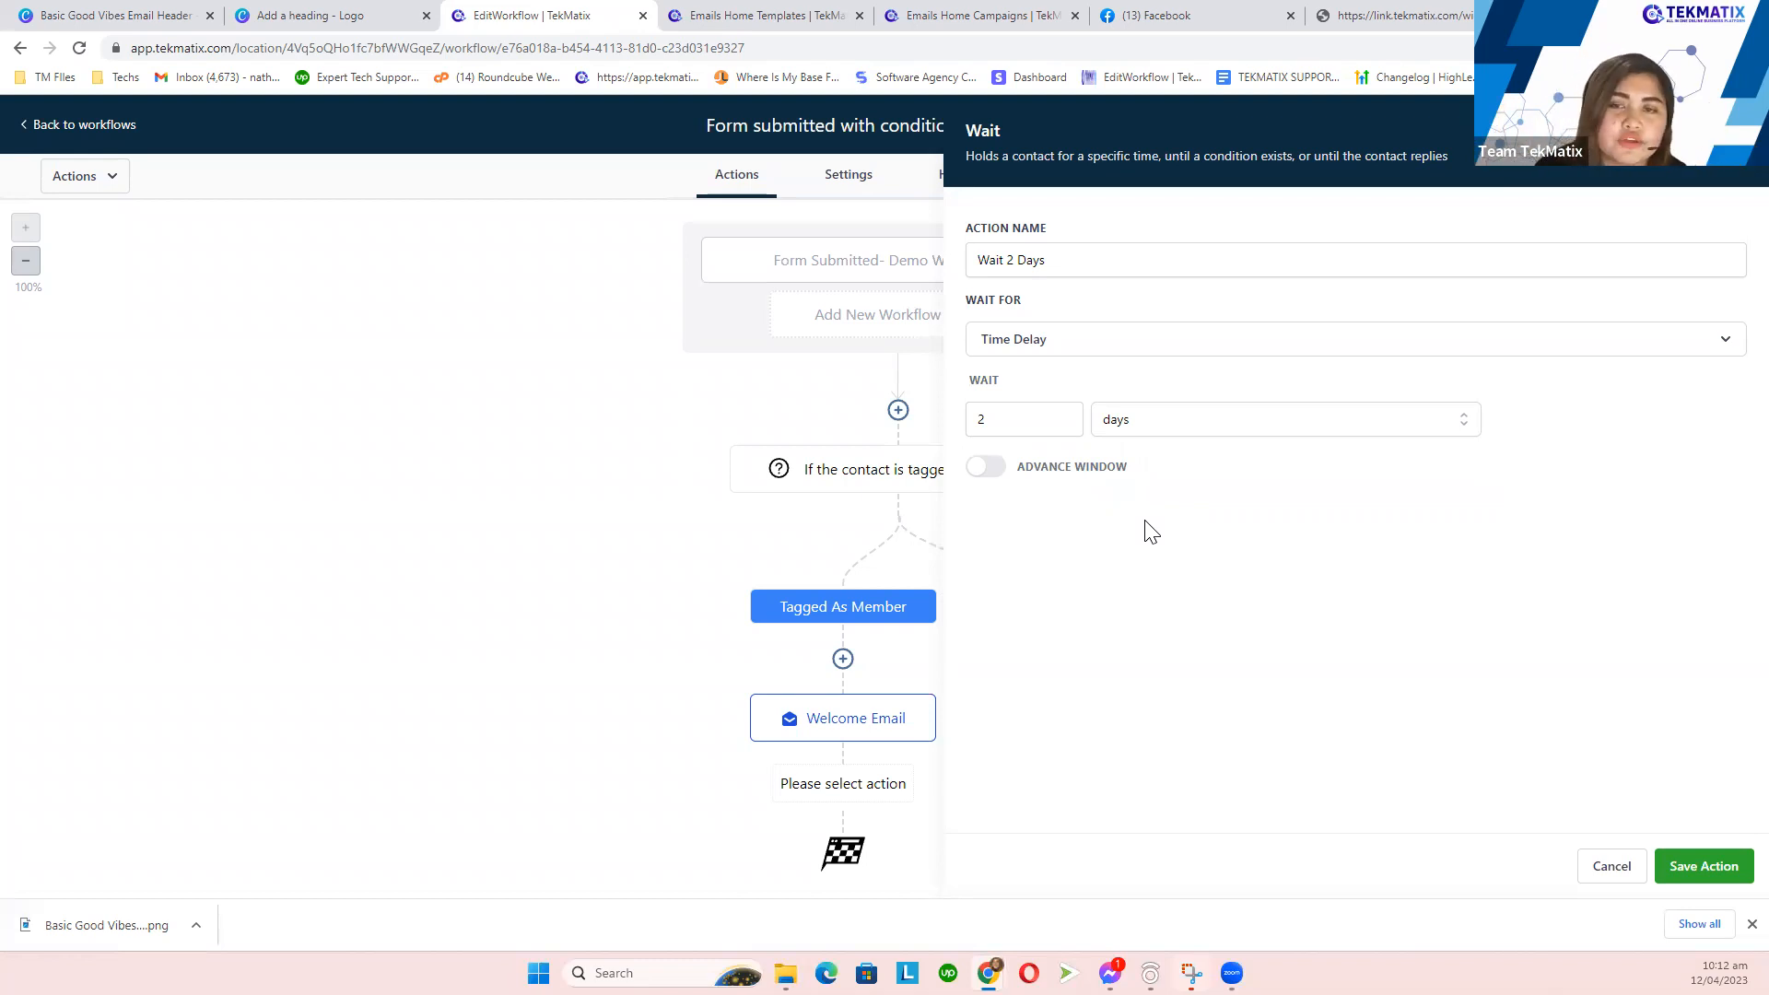
# - Turn on Advance Window and allow resuming on all days, Sunday through Saturday
pyautogui.click(988, 467)
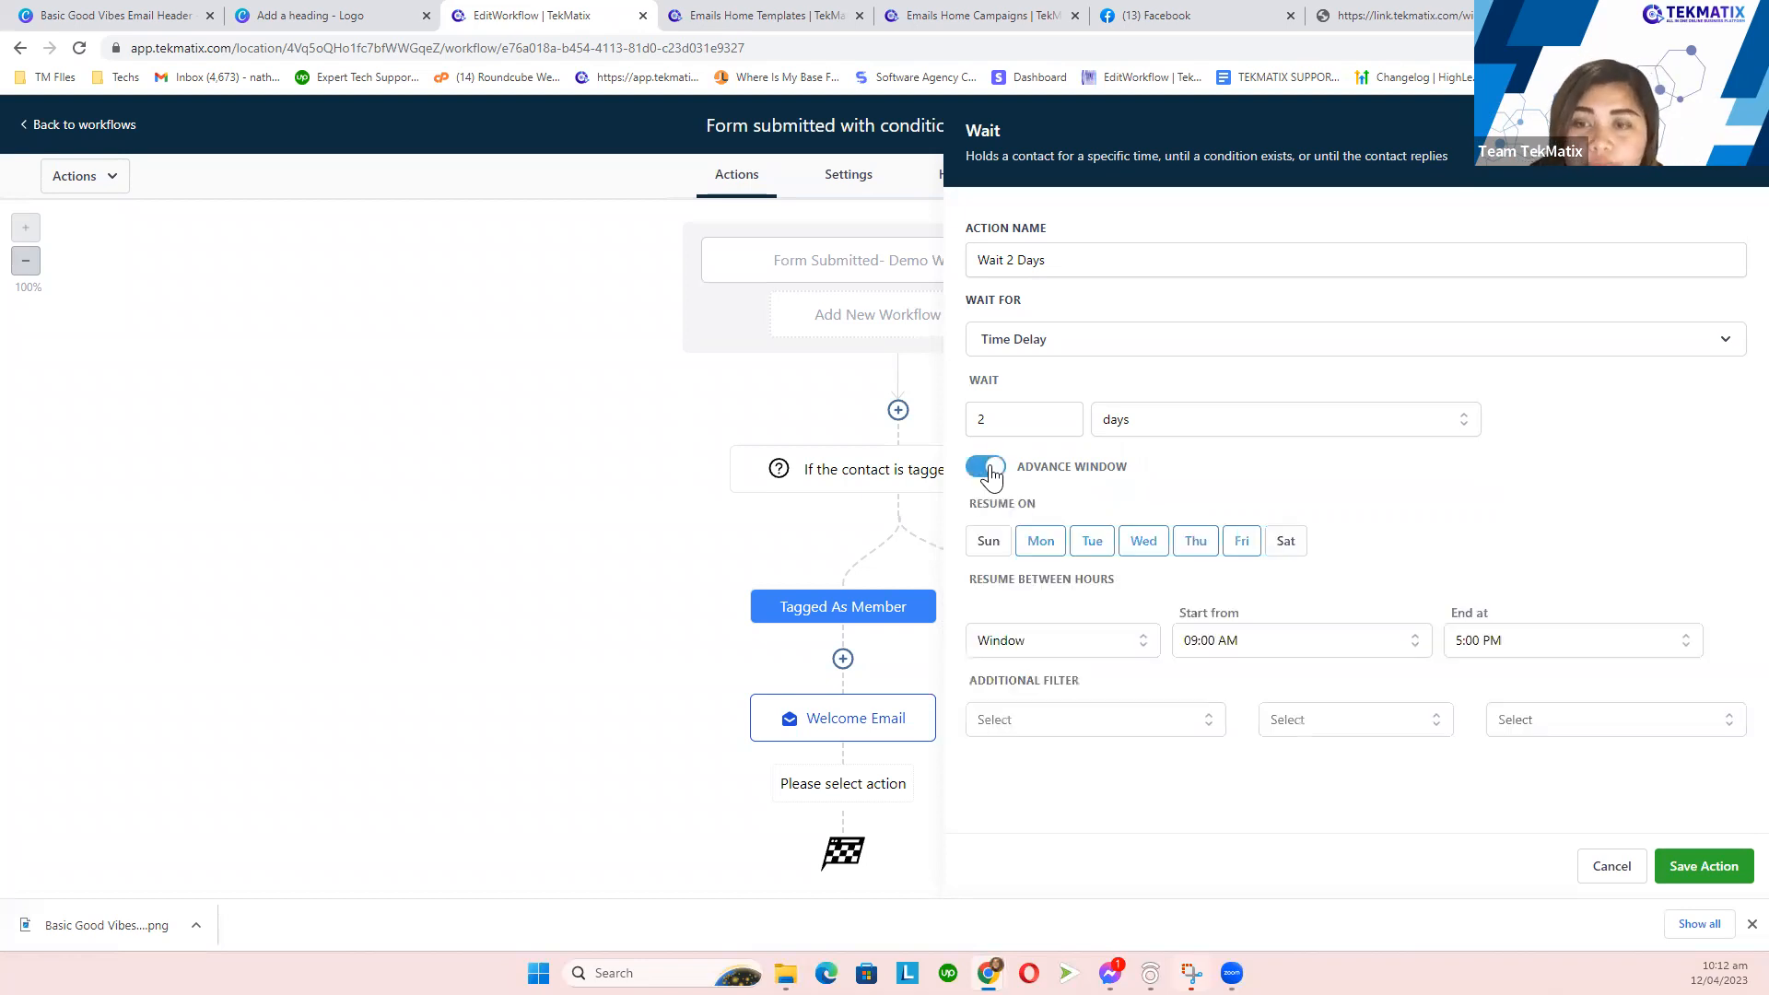
pyautogui.click(986, 544)
pyautogui.click(1293, 548)
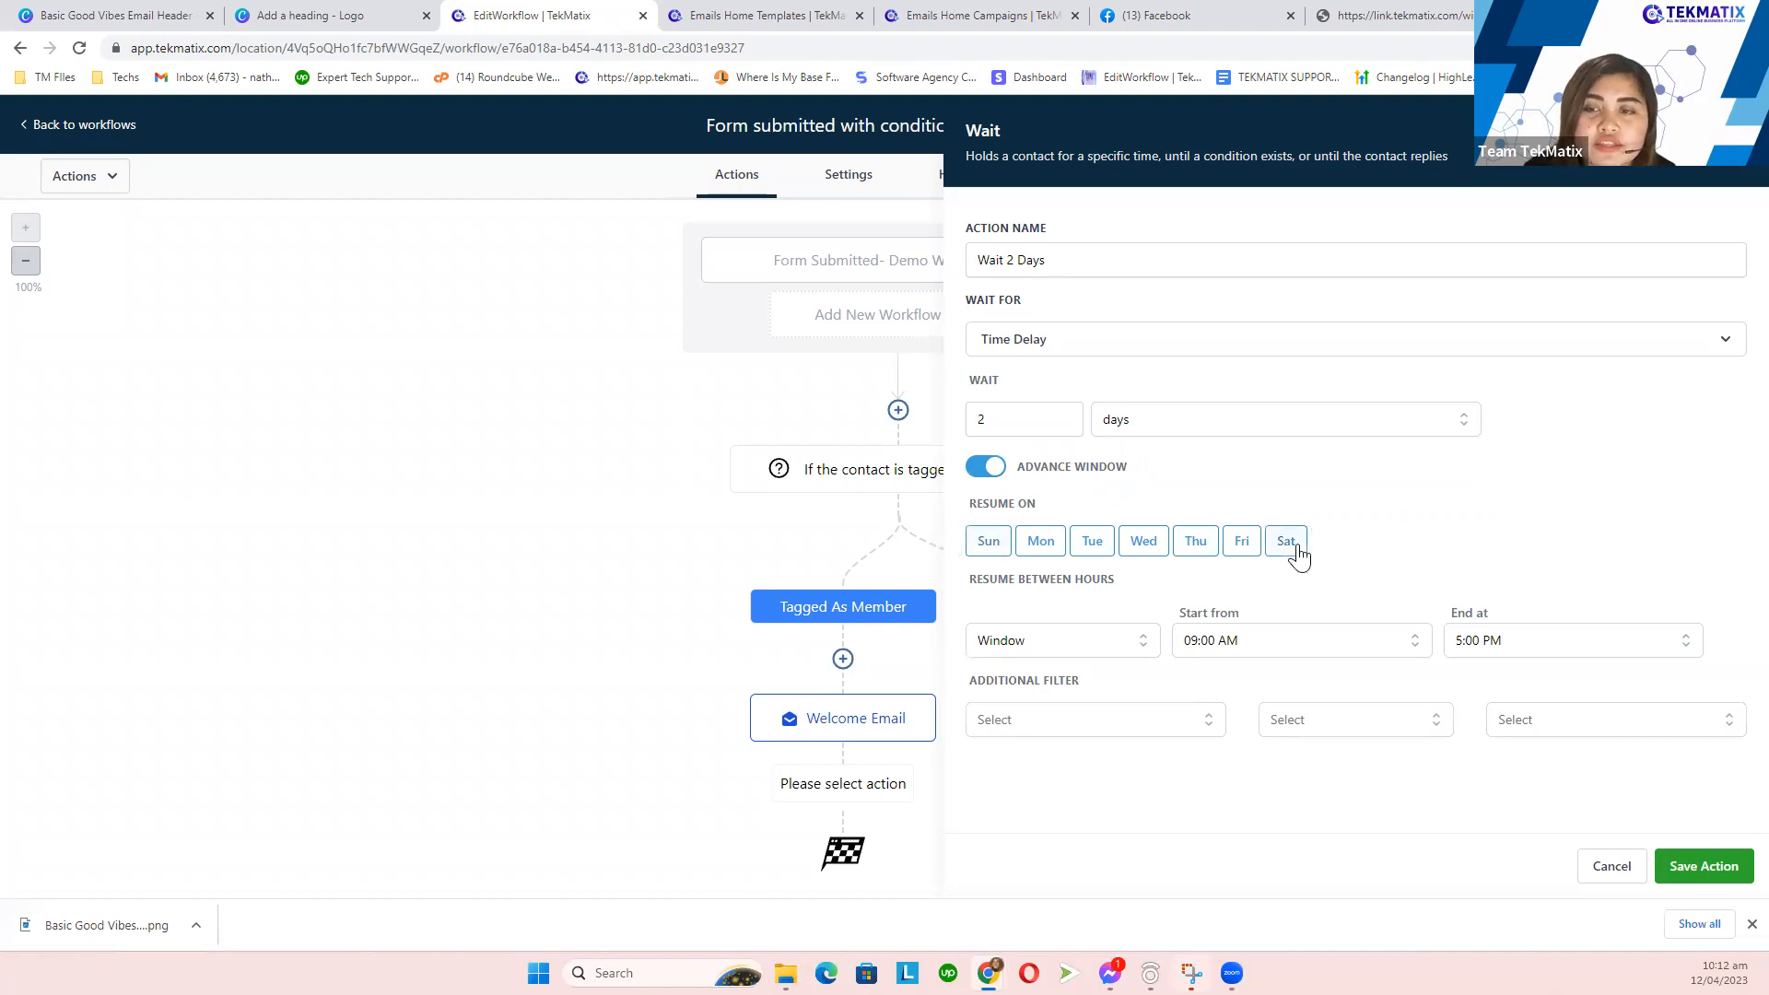
pyautogui.click(995, 550)
pyautogui.click(1290, 553)
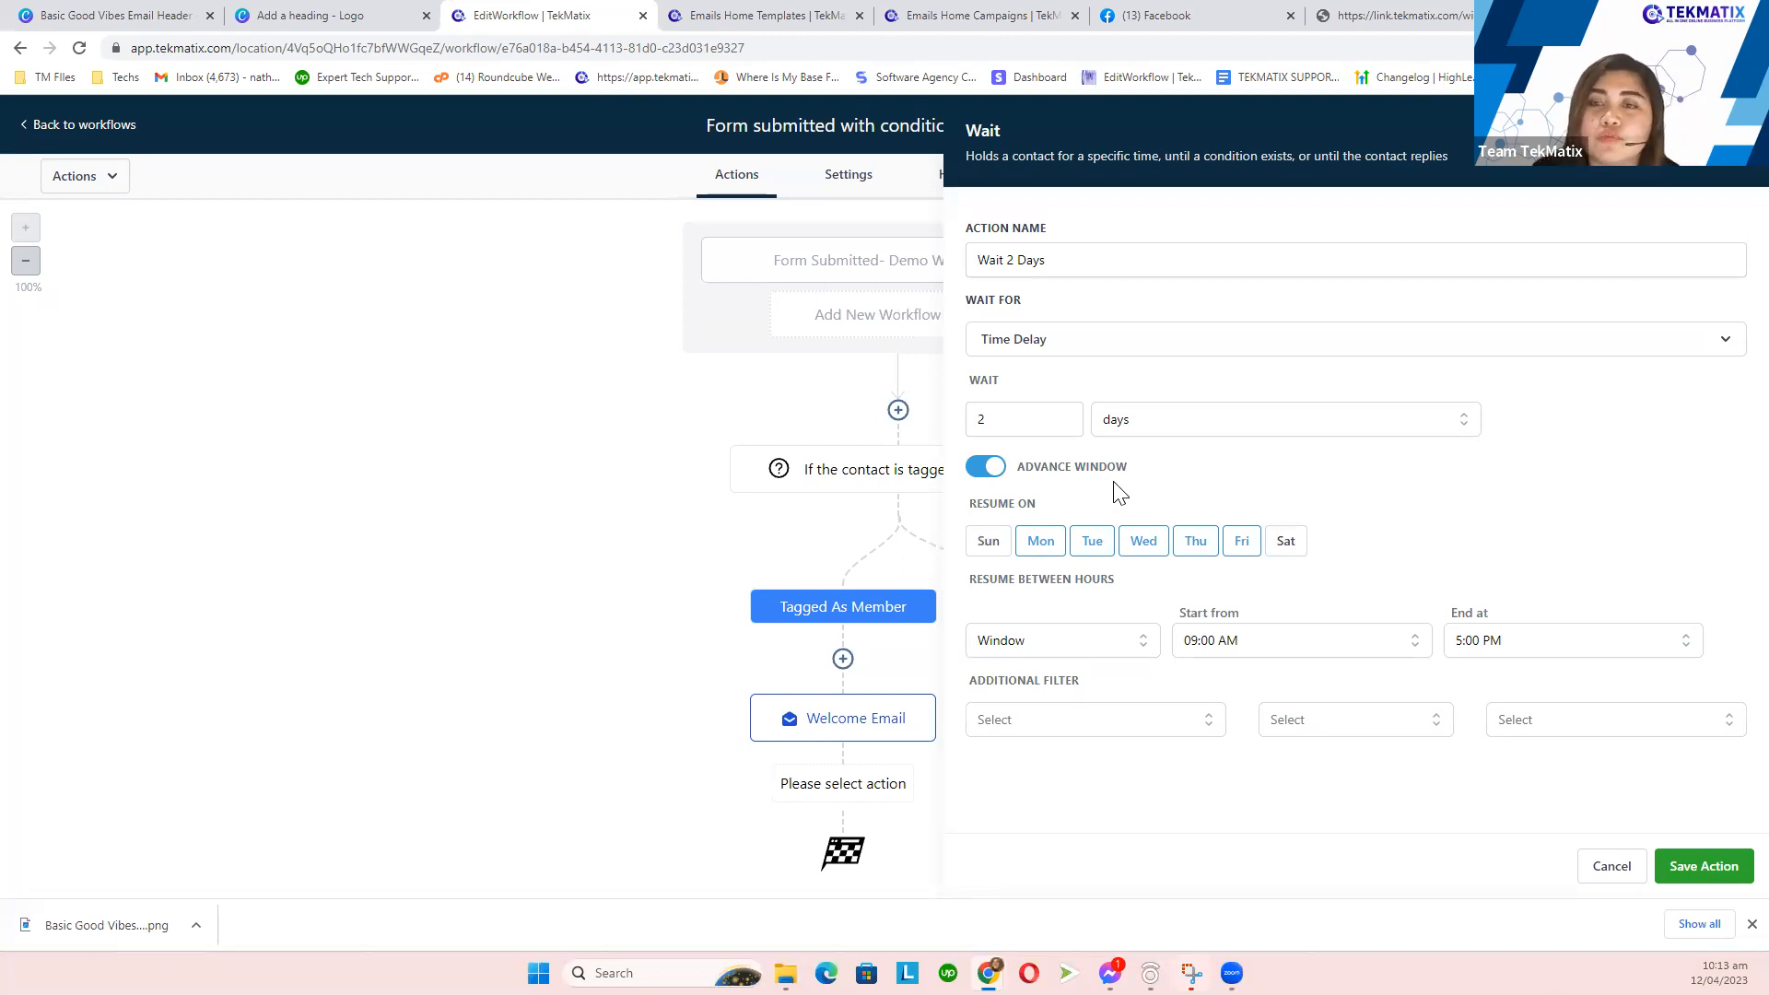
pyautogui.moveTo(1129, 471); pyautogui.dragTo(1009, 476)
pyautogui.click(1113, 488)
pyautogui.click(988, 548)
pyautogui.click(1286, 552)
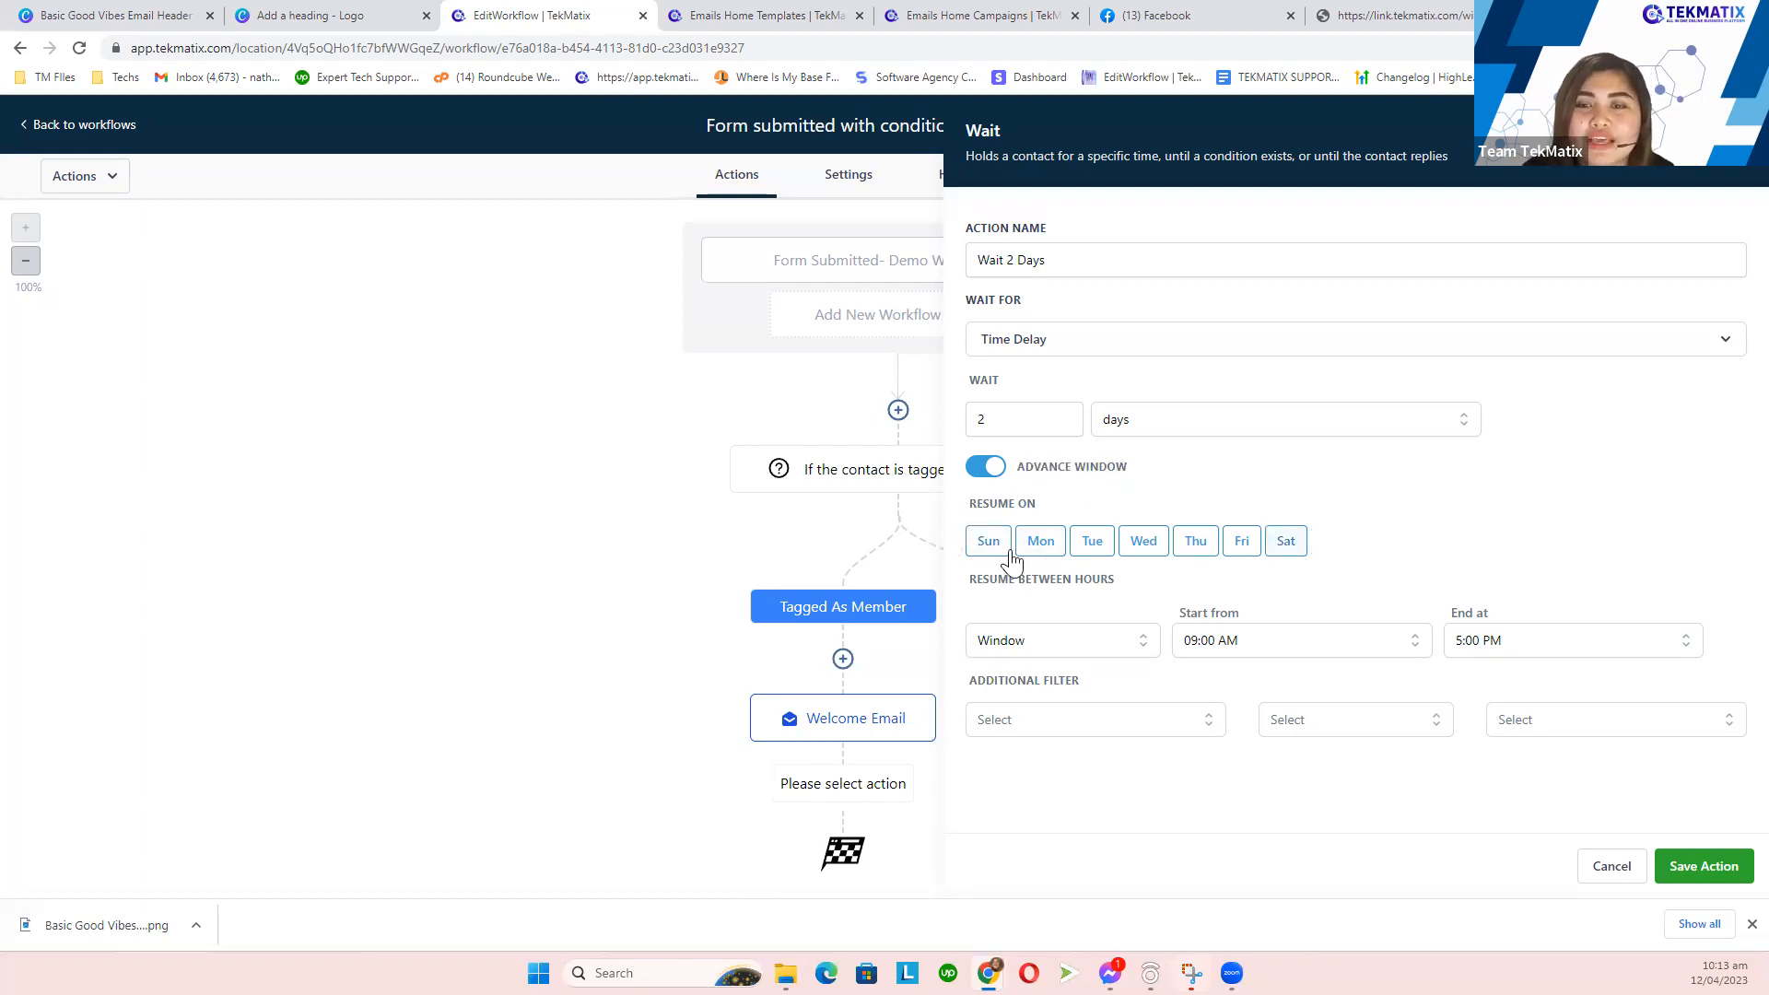
# - Set Resume Between Hours to an exact time of 07:00 AM
pyautogui.click(1058, 645)
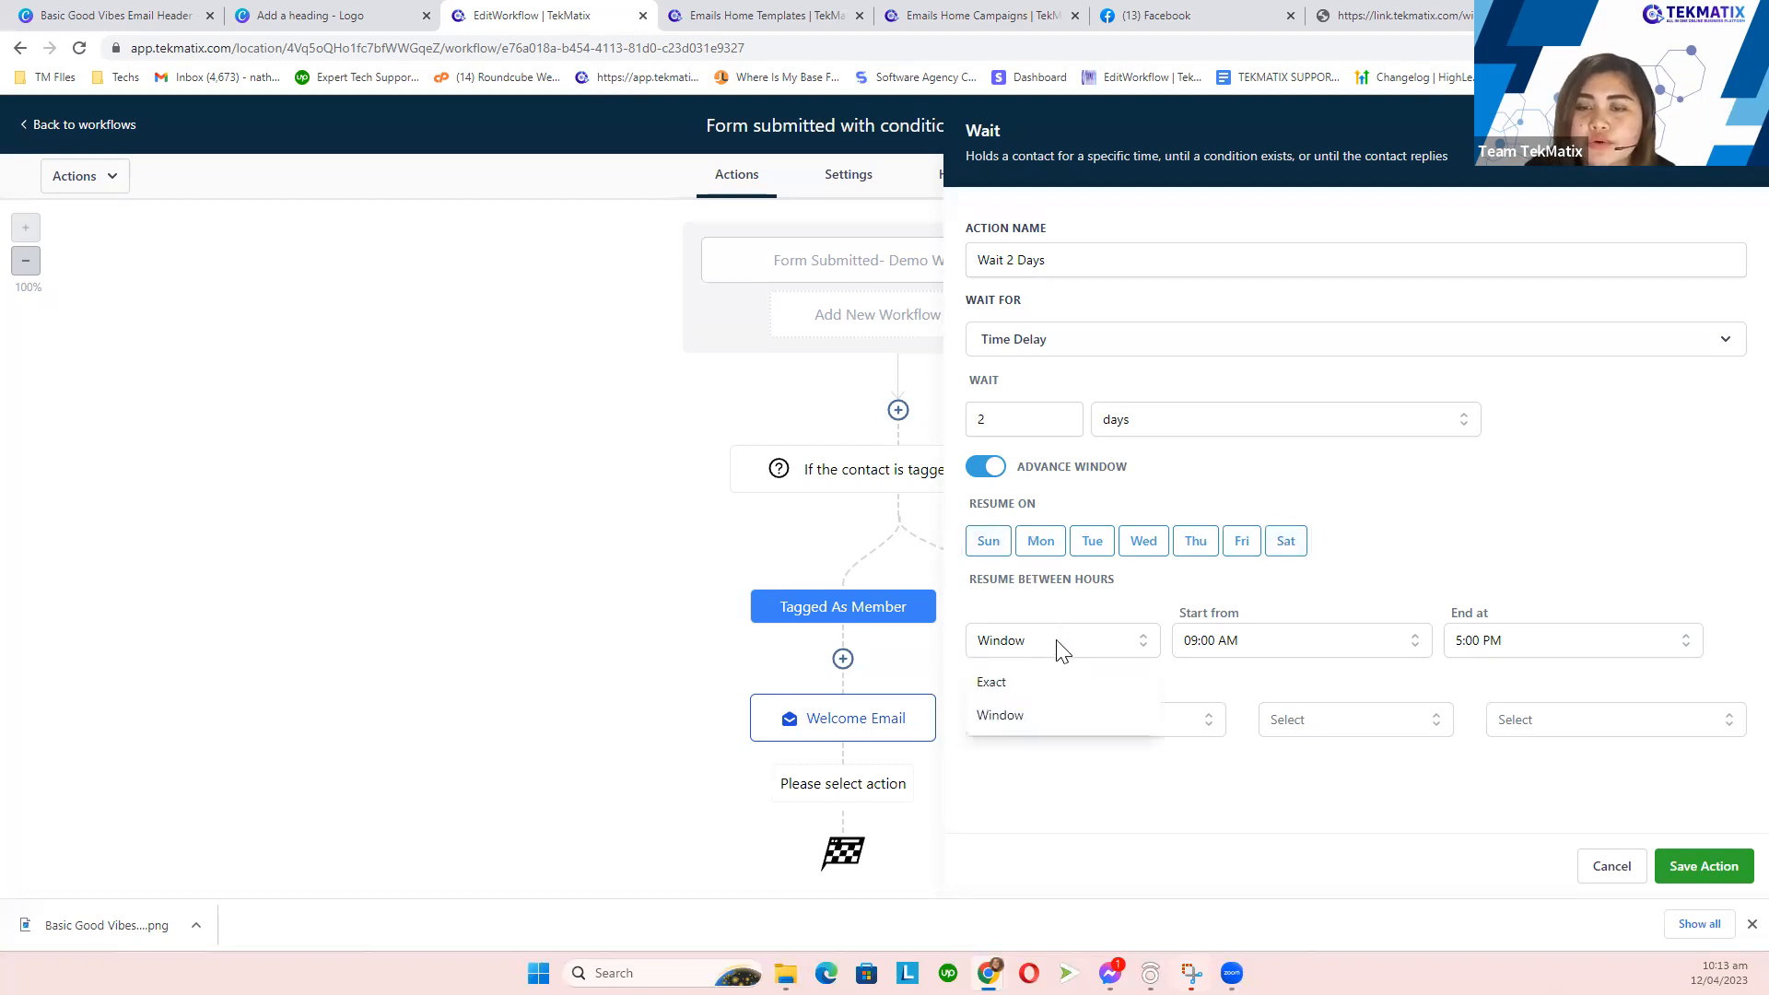
pyautogui.click(1049, 686)
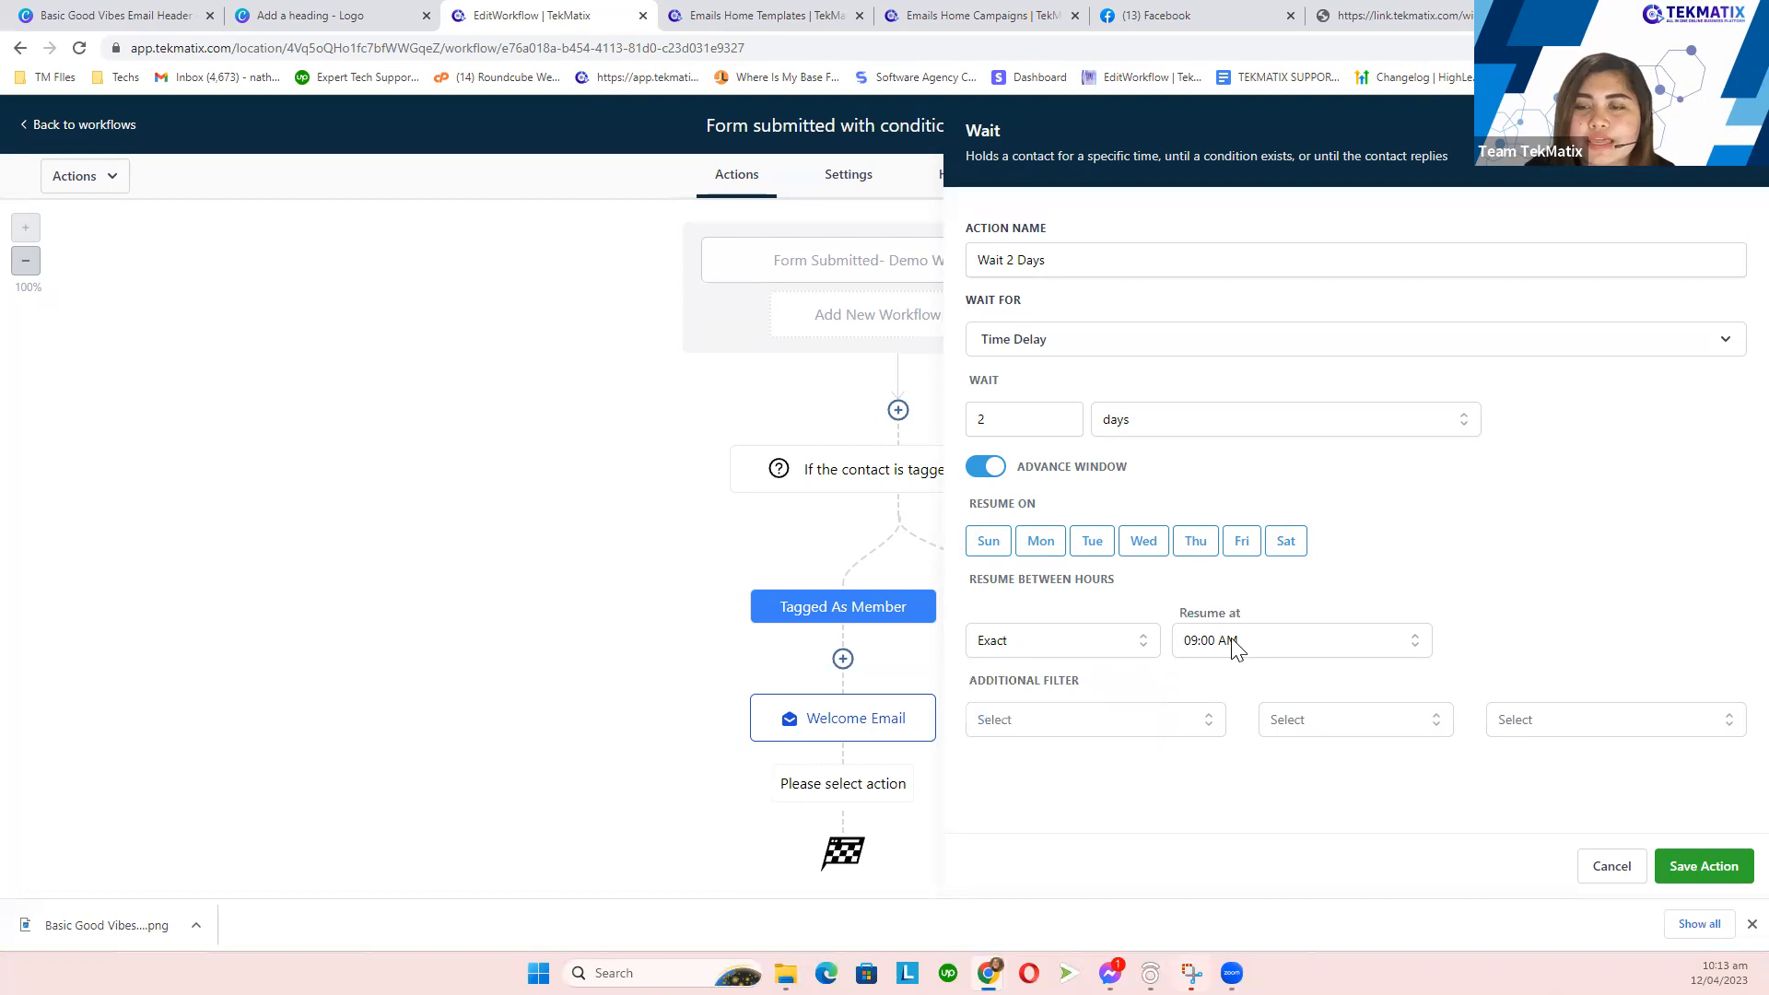
pyautogui.click(1235, 644)
pyautogui.scroll(-2, 1289, 743)
pyautogui.scroll(-9, 1288, 743)
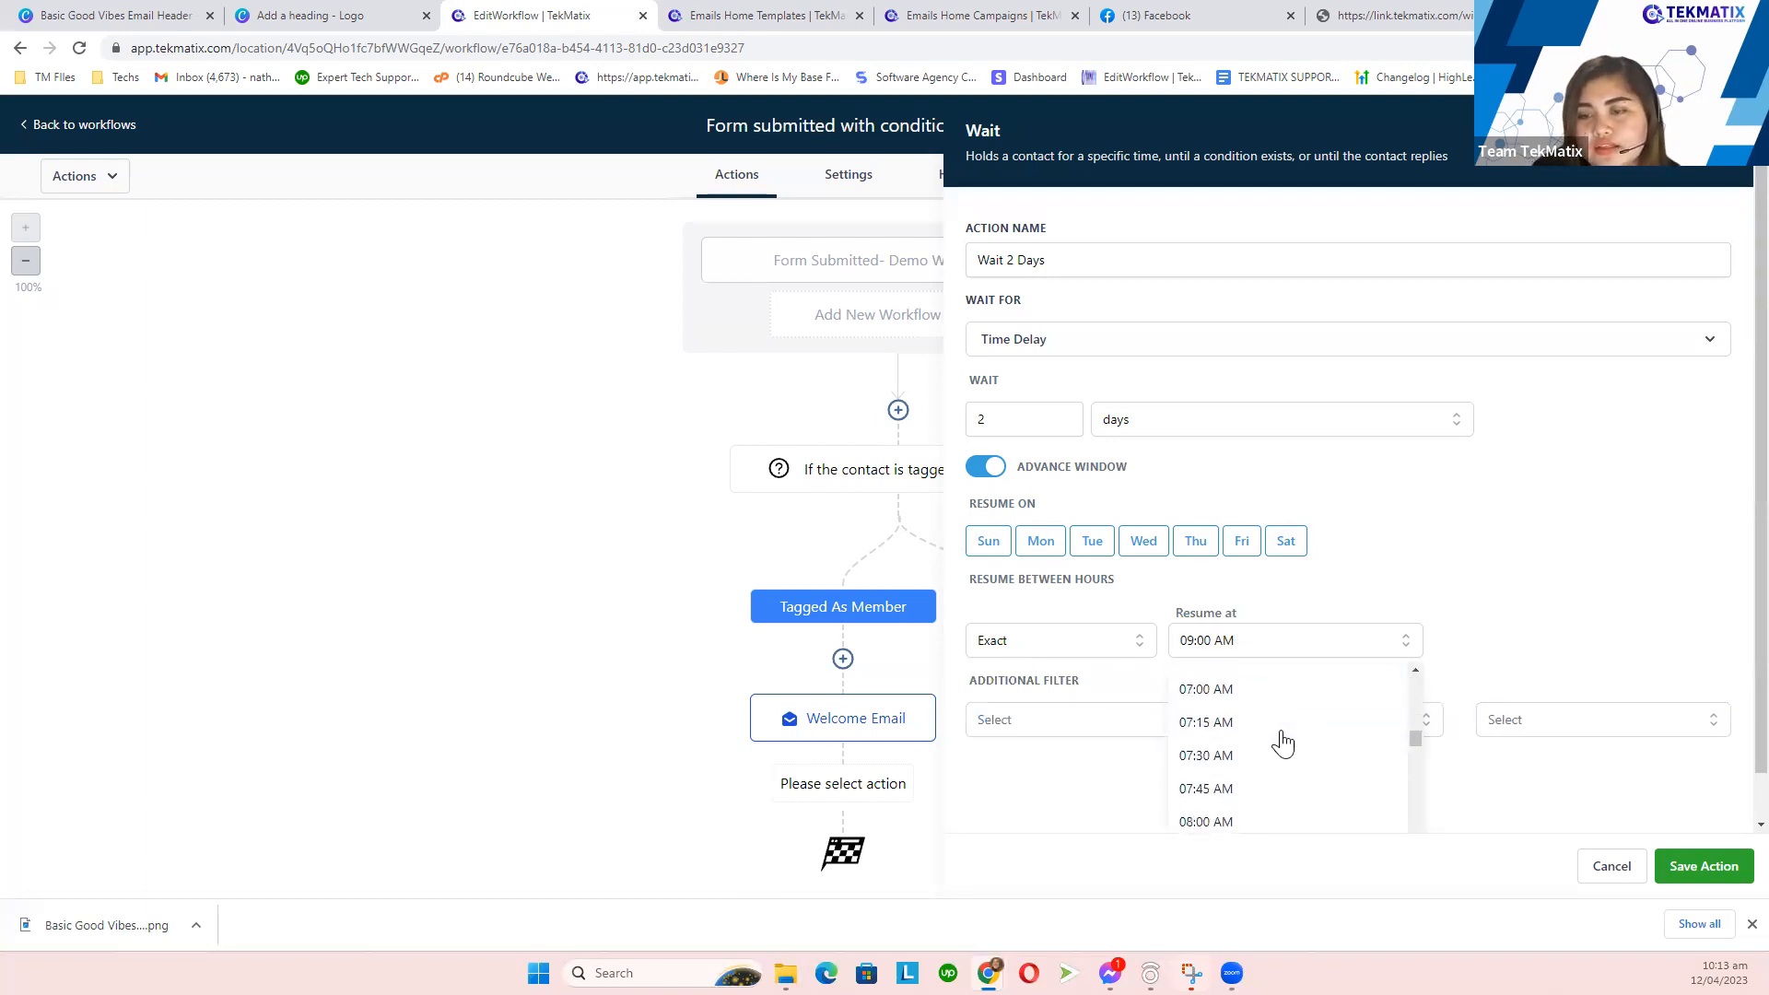
pyautogui.click(1248, 699)
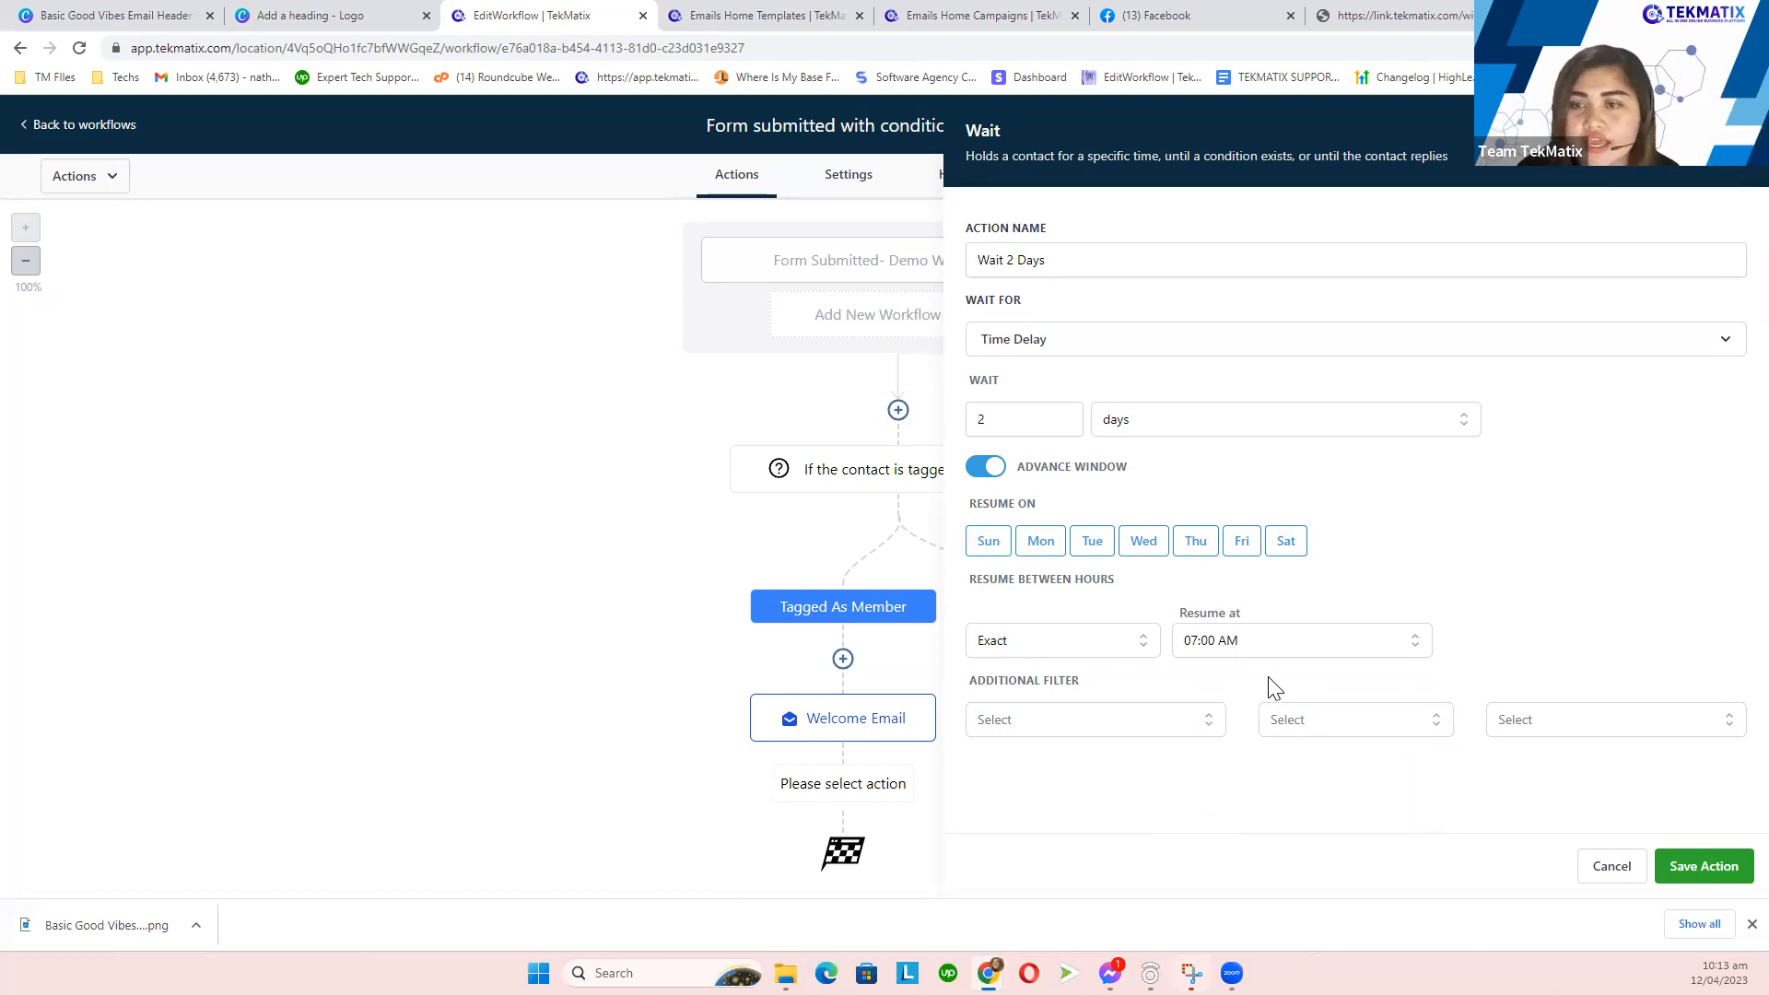
# - Rename the wait step to 'Wait 2 Days at 7AM' and save it
pyautogui.click(1083, 266)
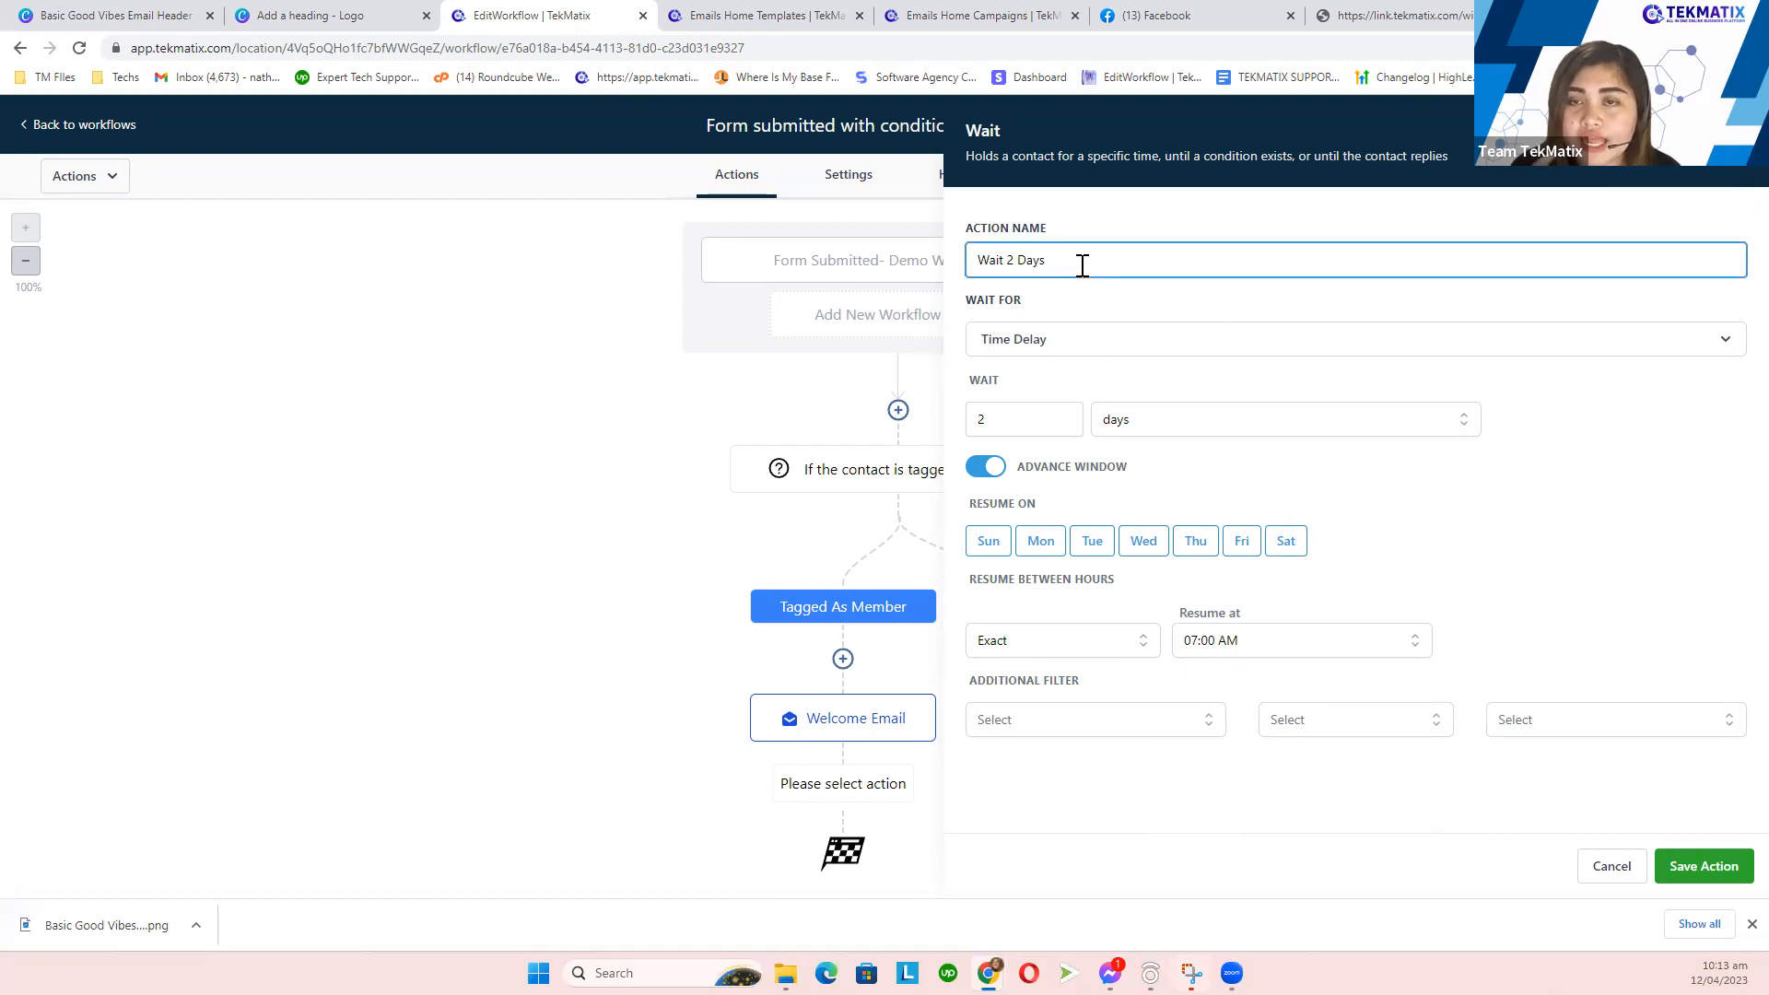
pyautogui.write('at')
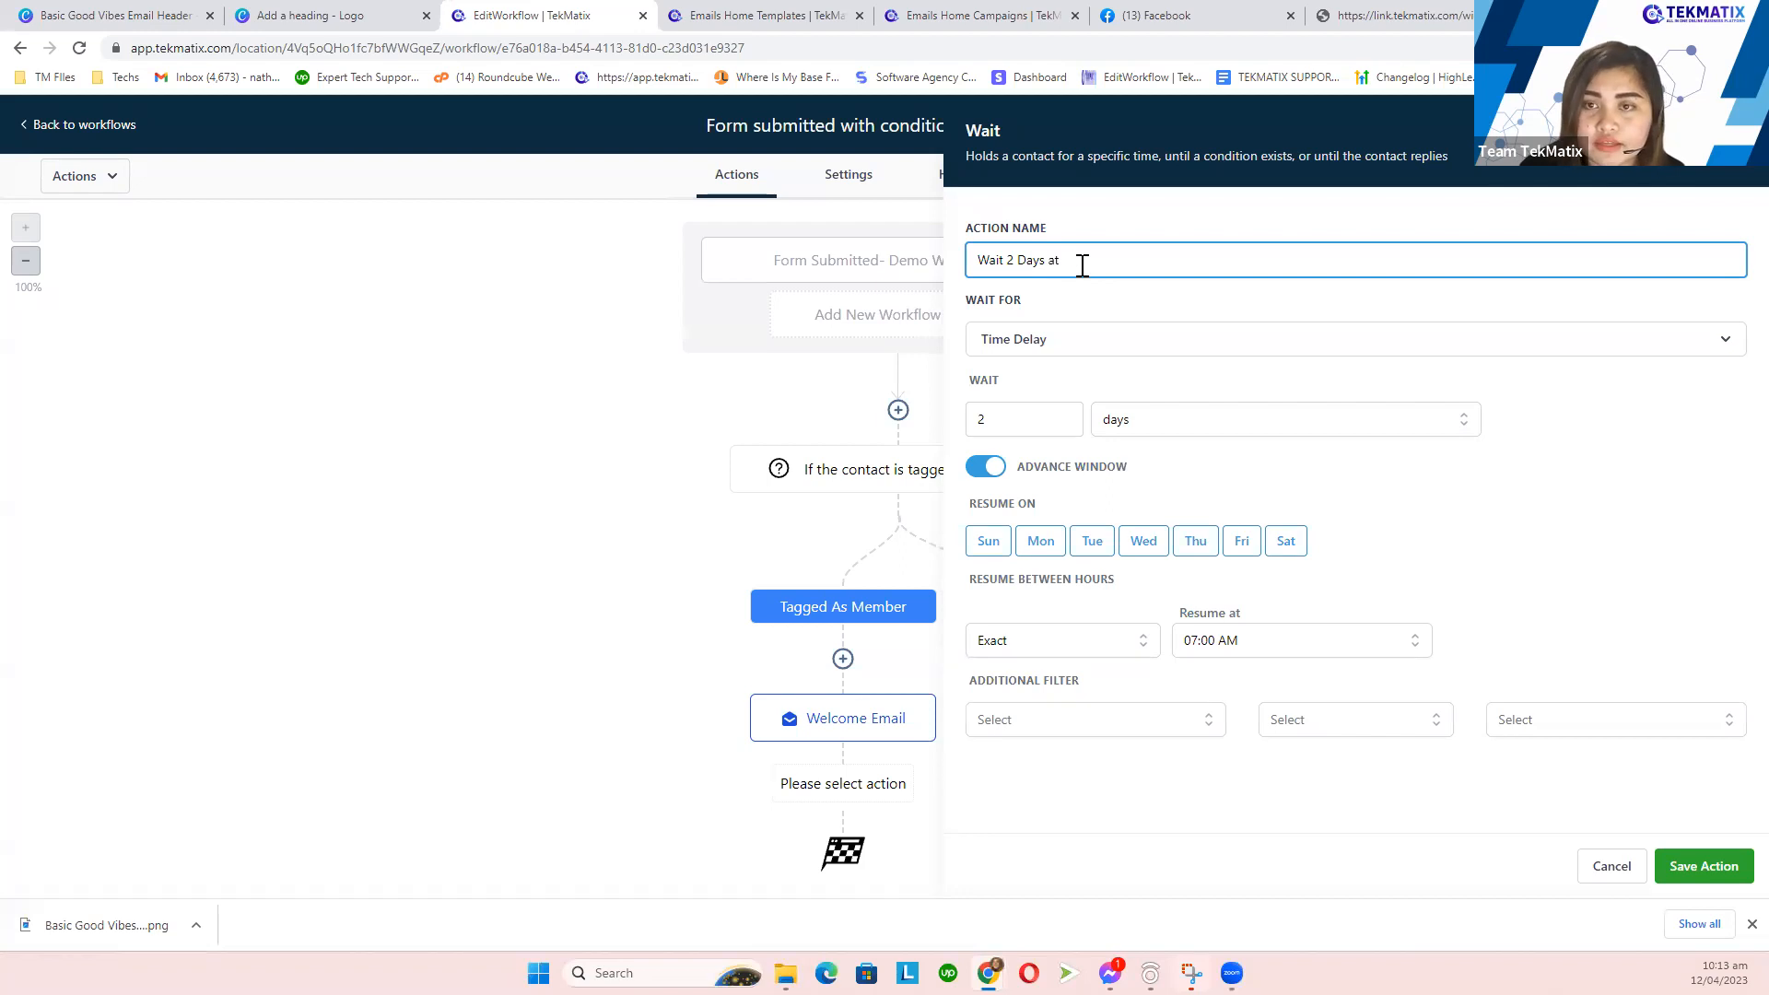
pyautogui.write(' 7:A')
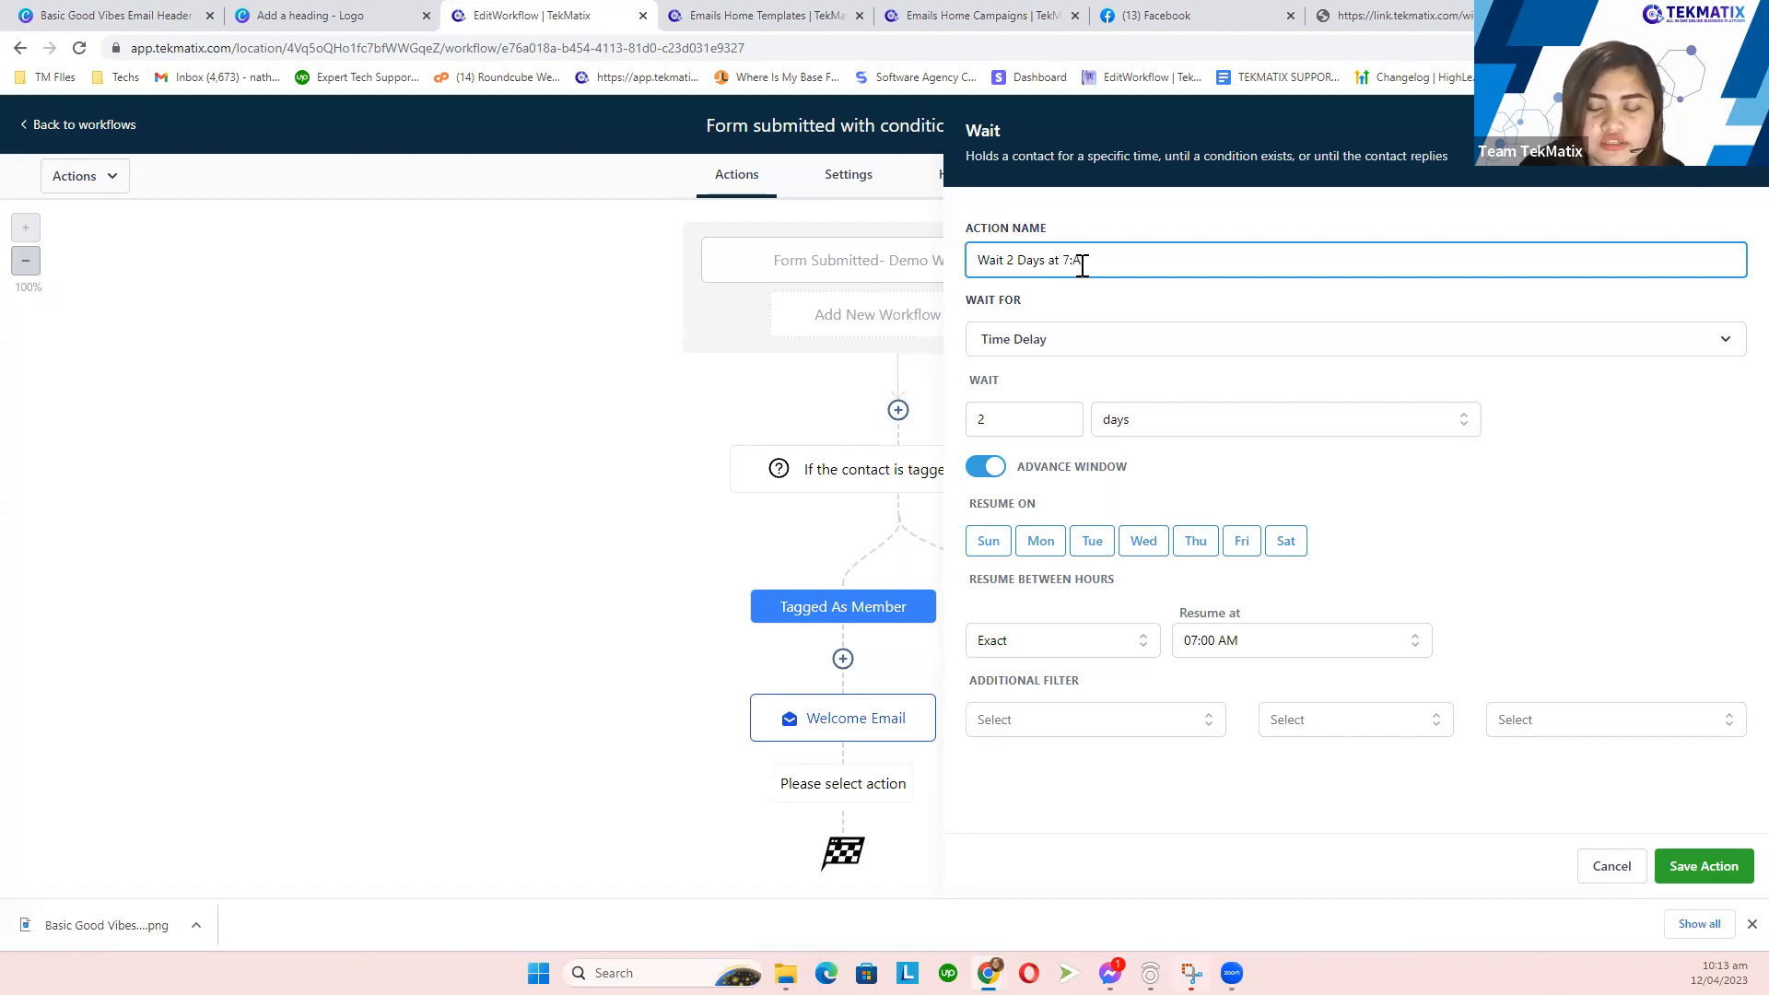
pyautogui.press('BackSpace')
pyautogui.press('BackSpace')
pyautogui.write('AM')
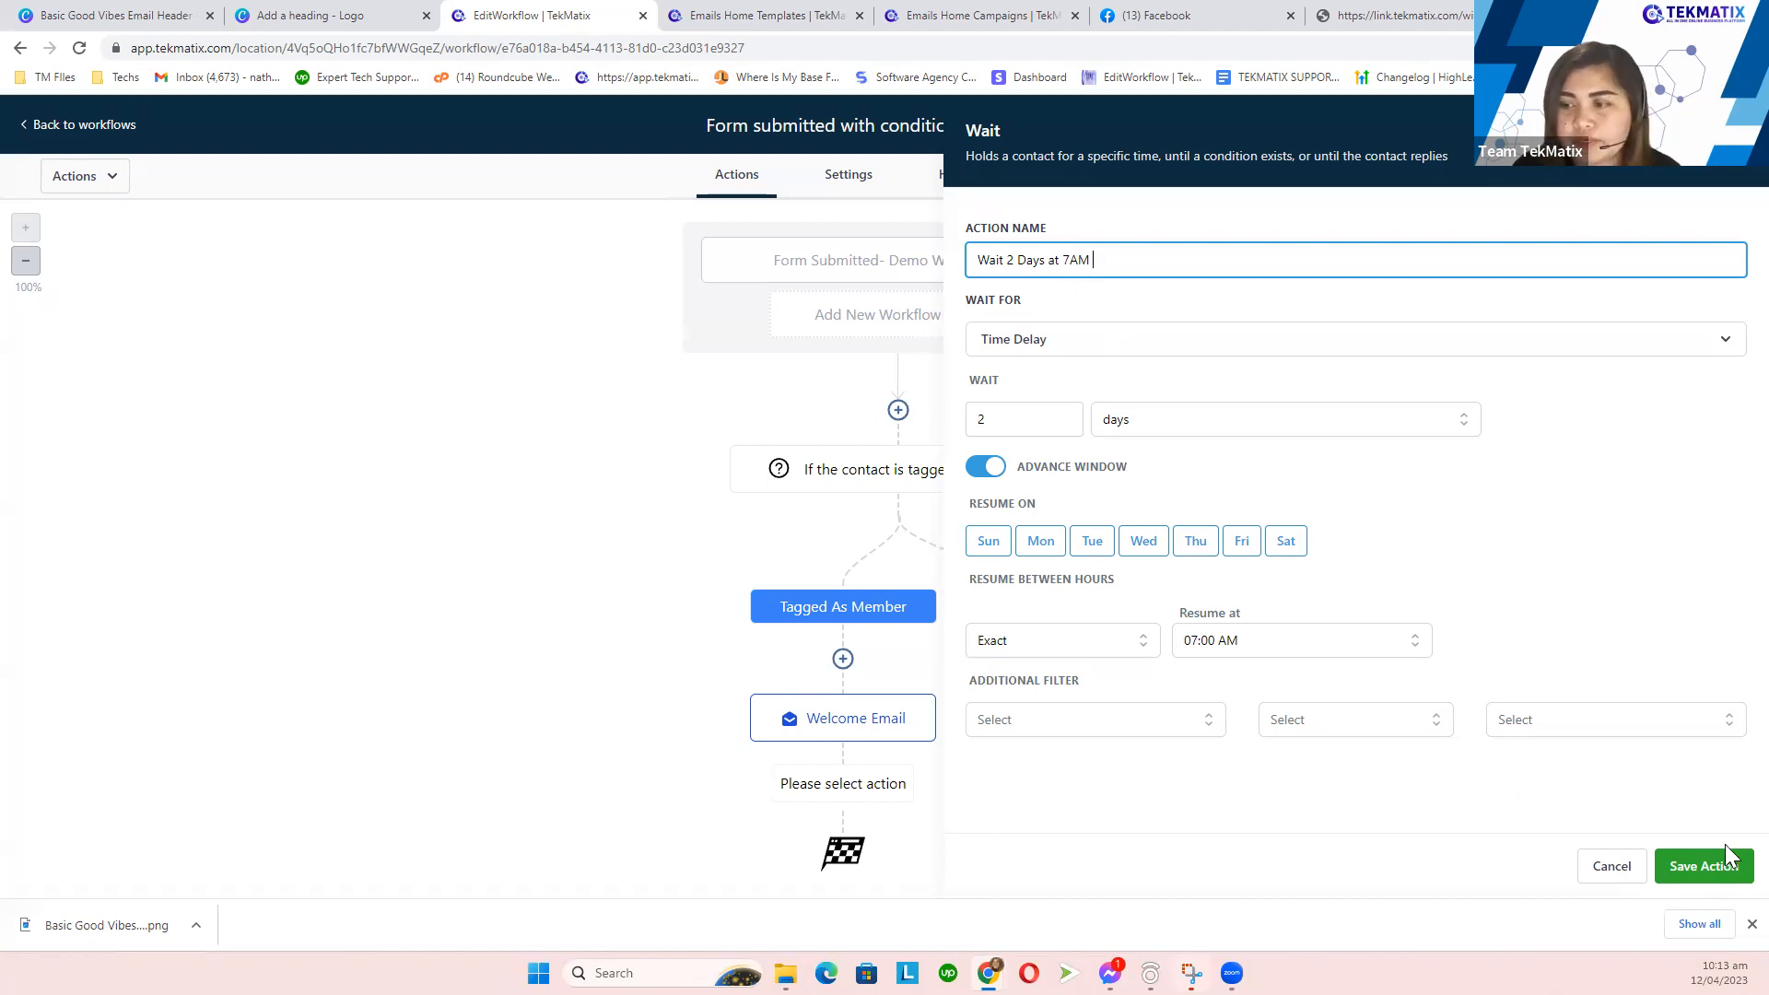
pyautogui.click(1691, 869)
pyautogui.scroll(-2, 840, 769)
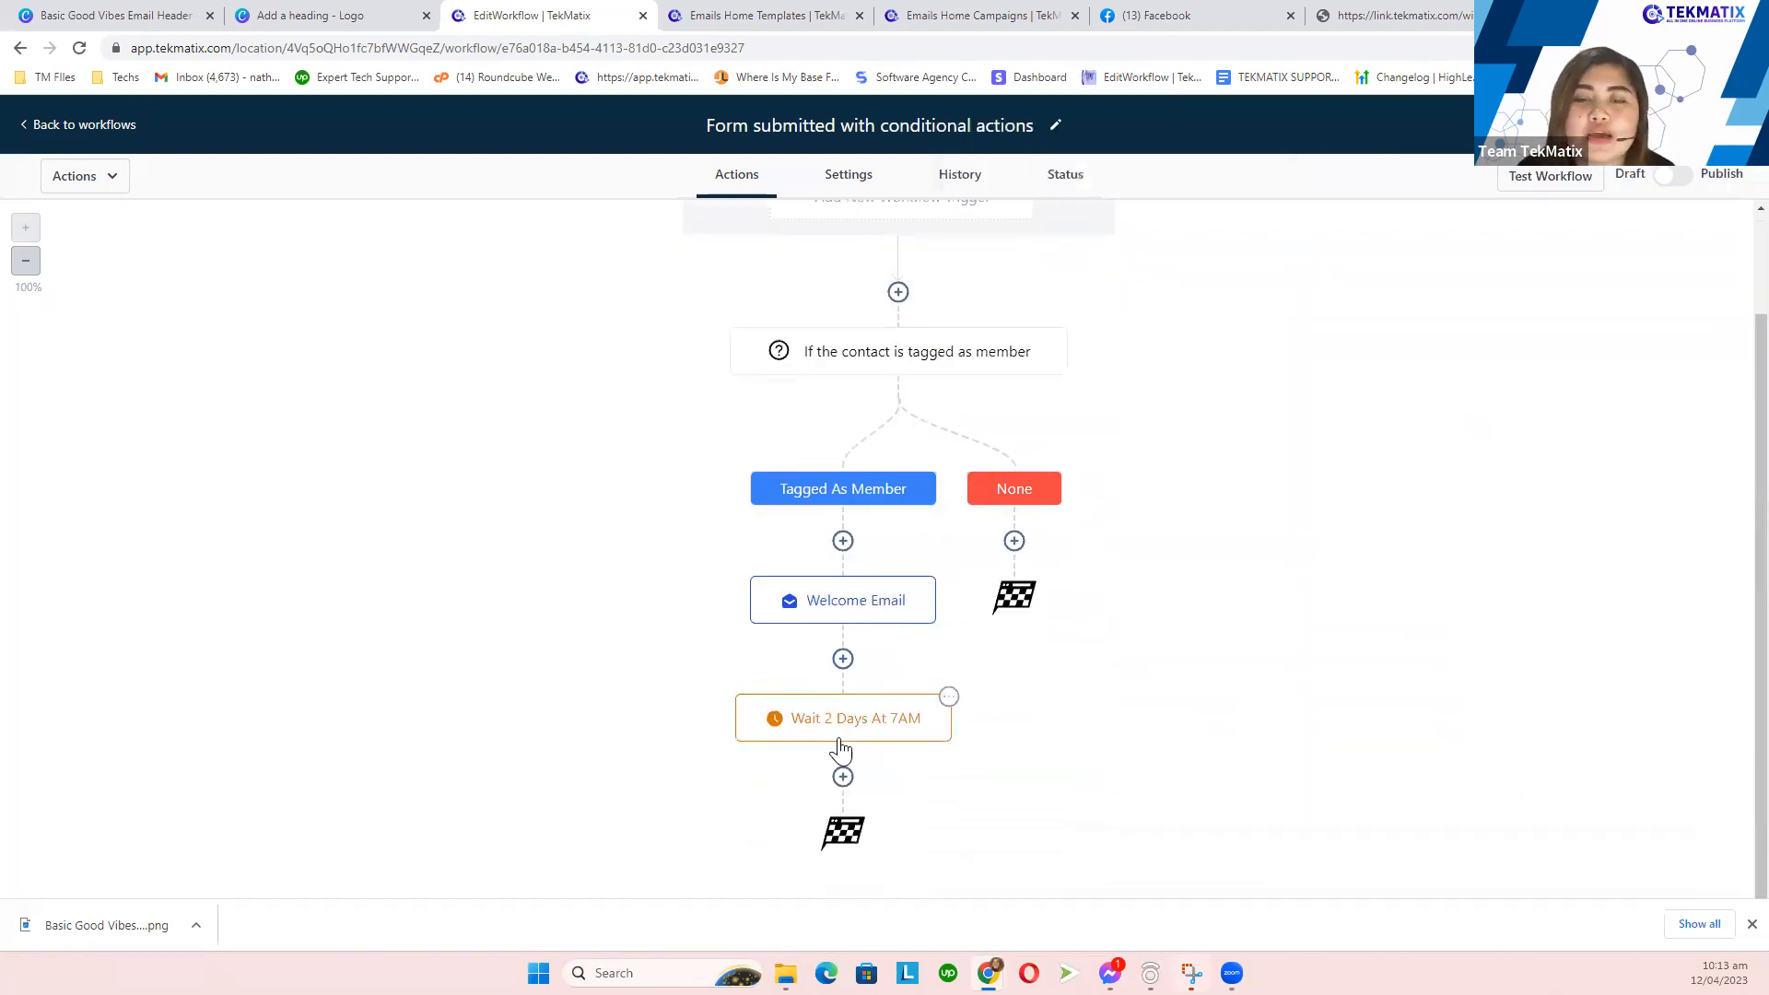
# - Check the 'Tag them as non member' note in Canva, then add a step under None
pyautogui.click(843, 778)
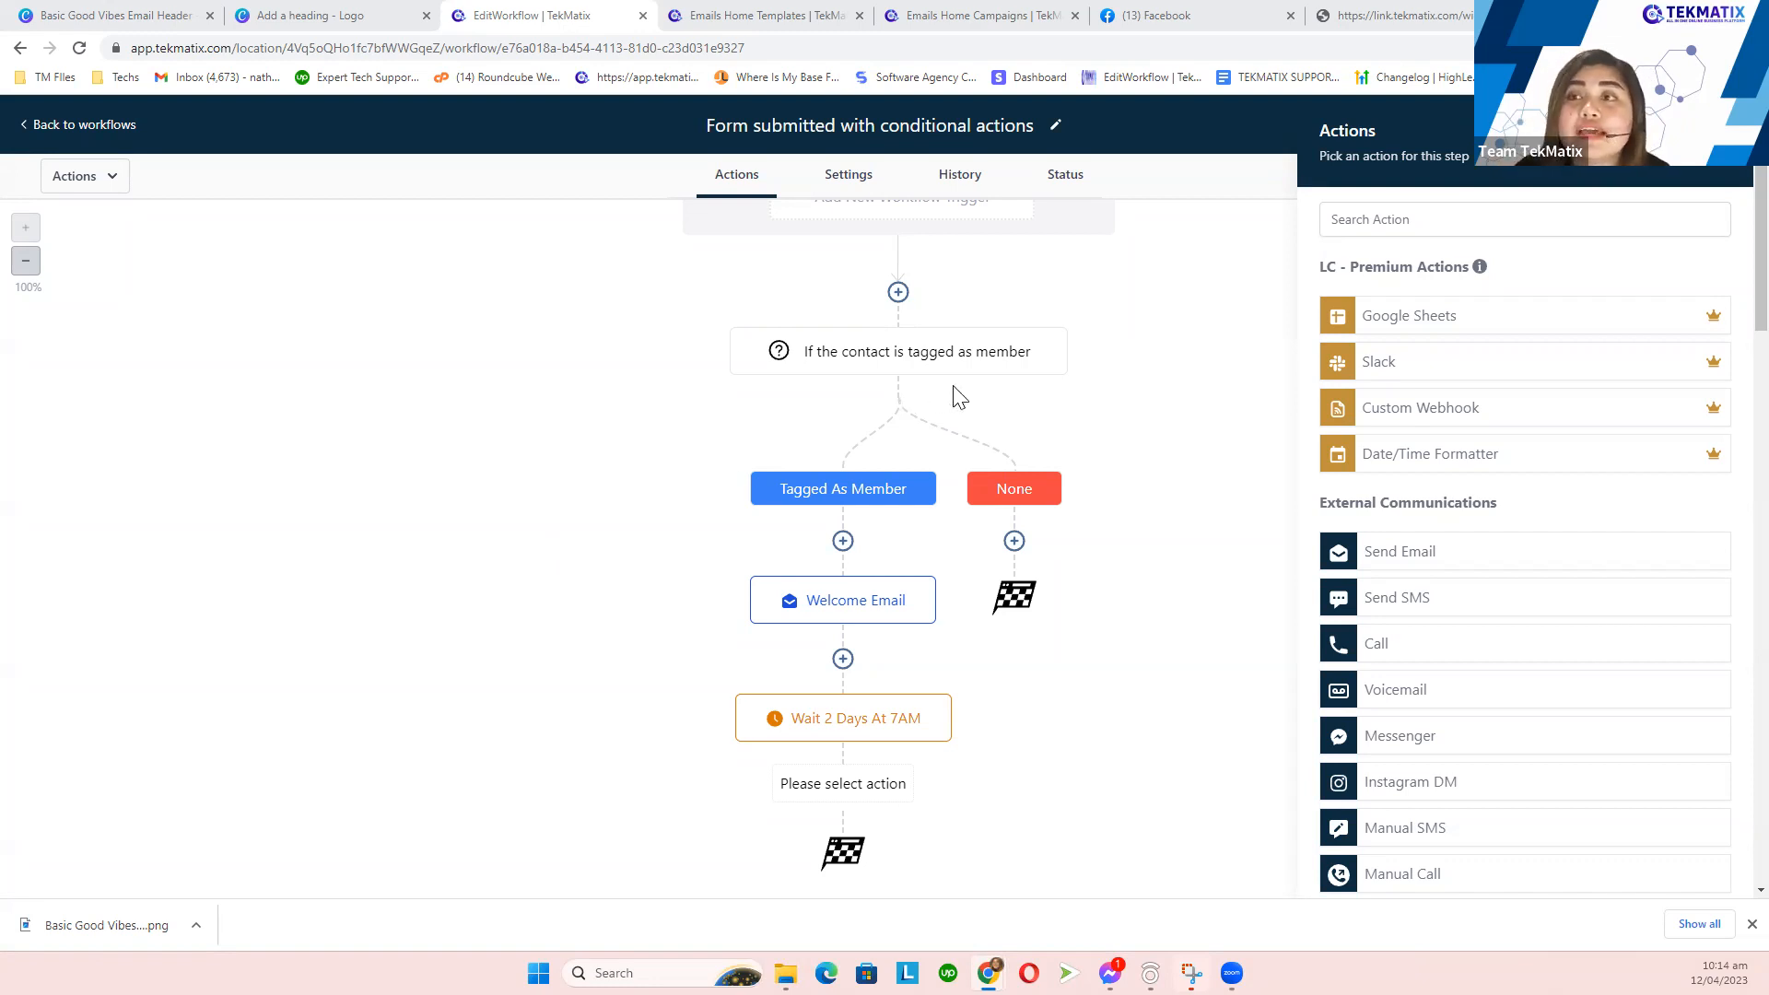
pyautogui.click(1723, 132)
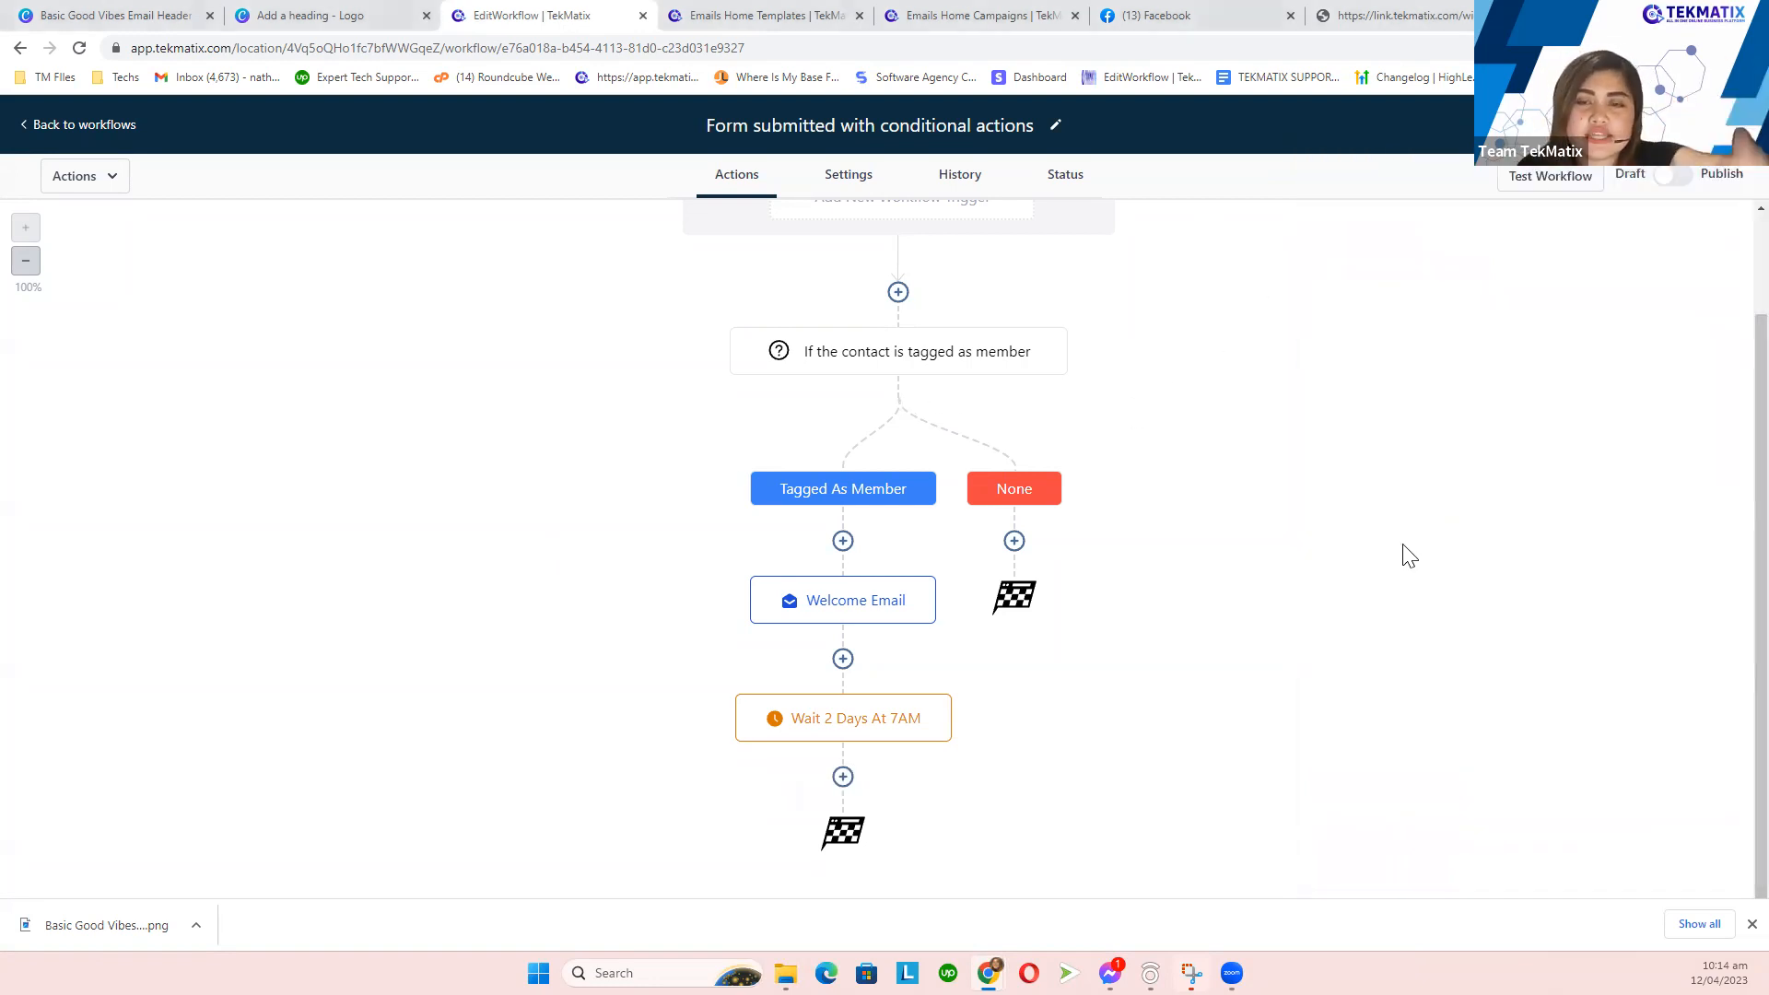
pyautogui.click(313, 14)
pyautogui.moveTo(1238, 646); pyautogui.dragTo(1196, 567)
pyautogui.click(506, 13)
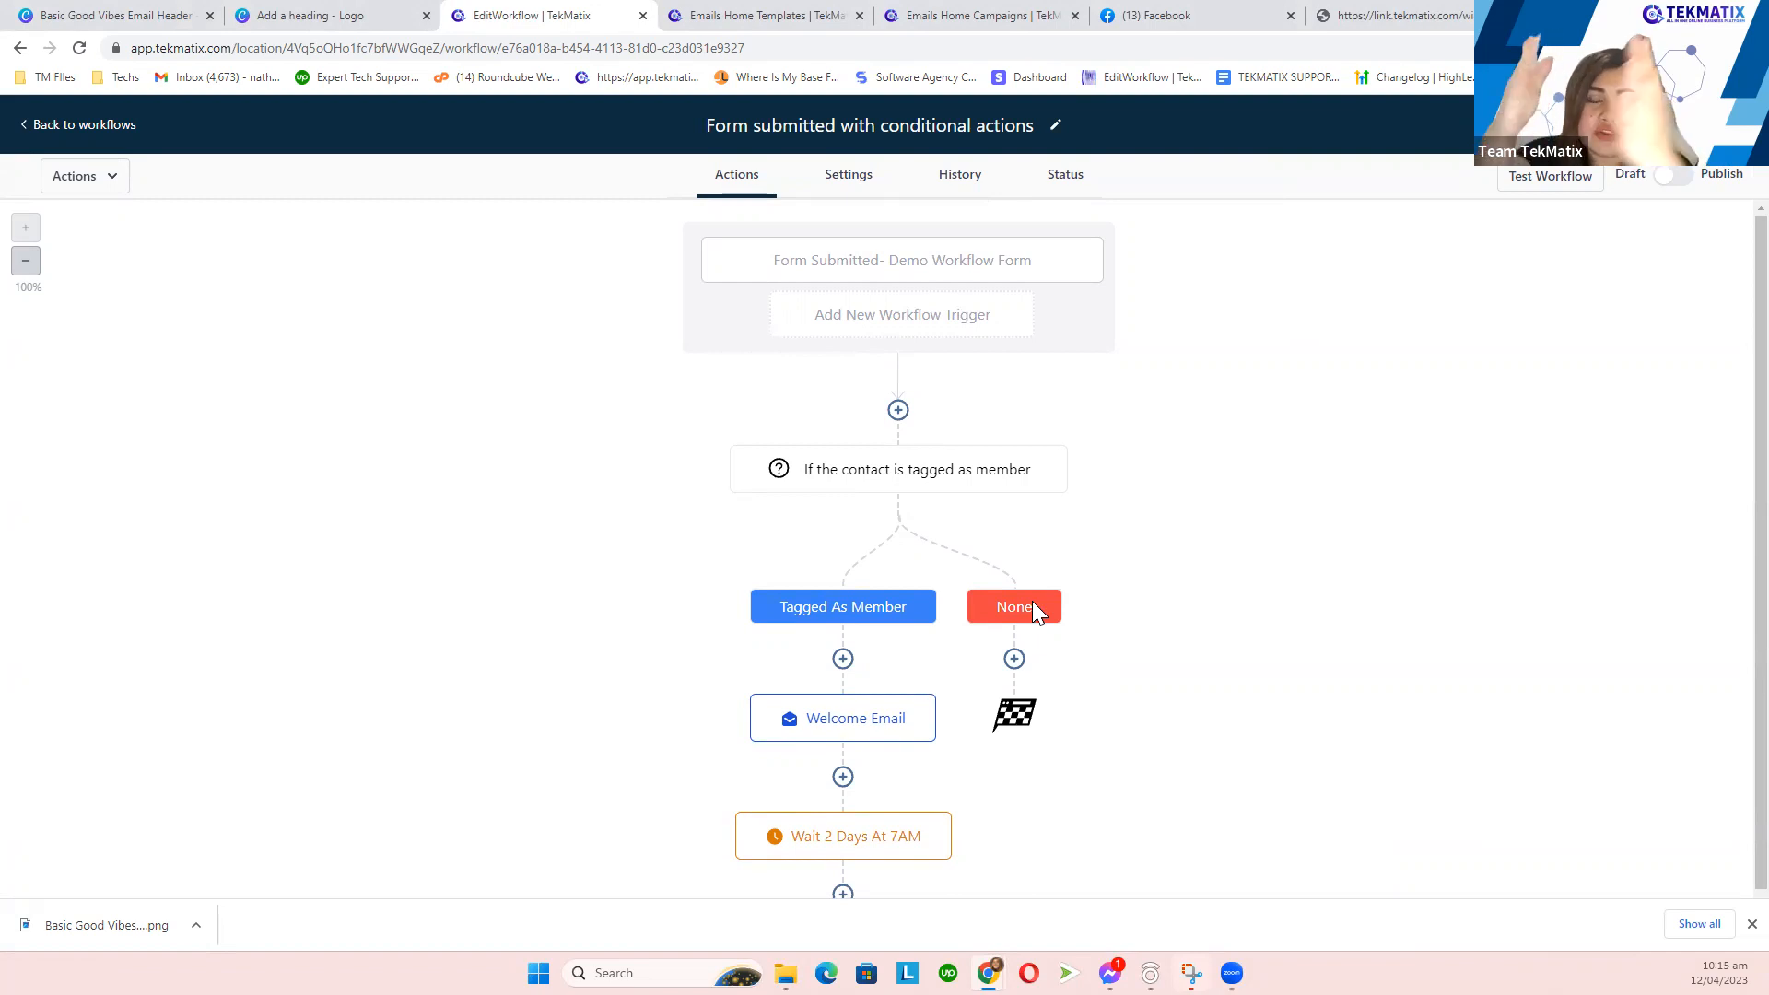
pyautogui.click(1014, 658)
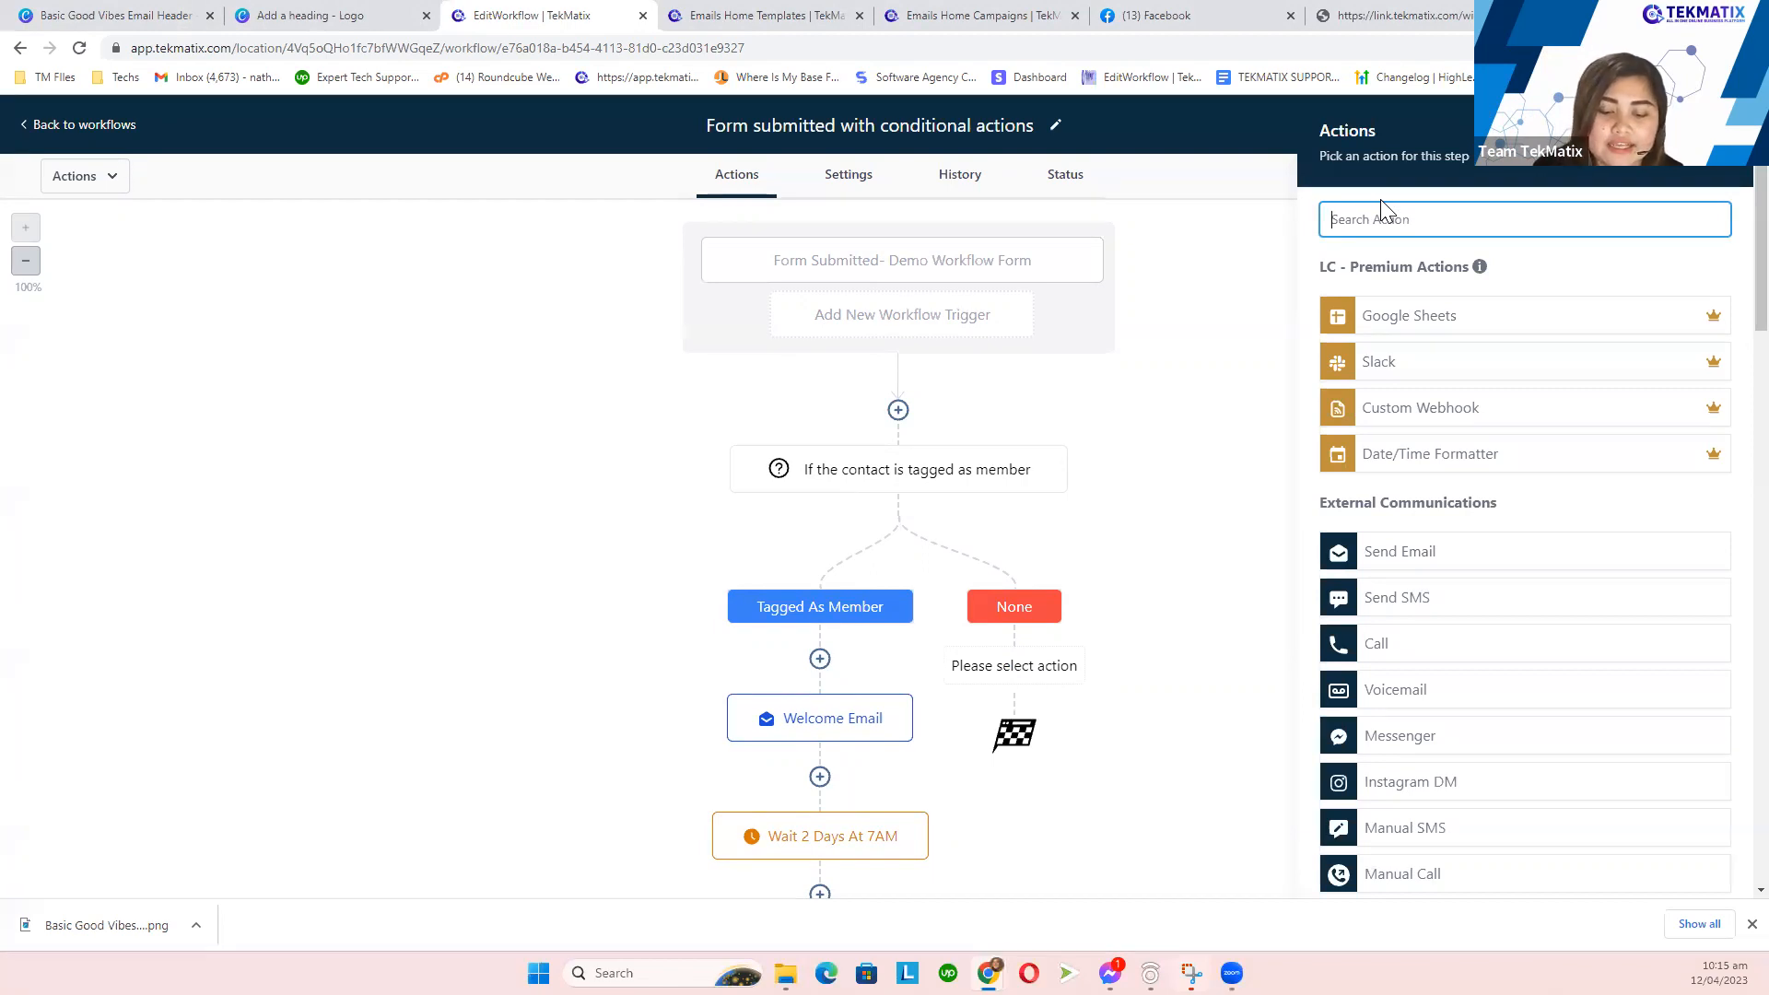
# - Give the None branch an Add Contact Tag step creating the new 'non member' tag, and save
pyautogui.write('tag')
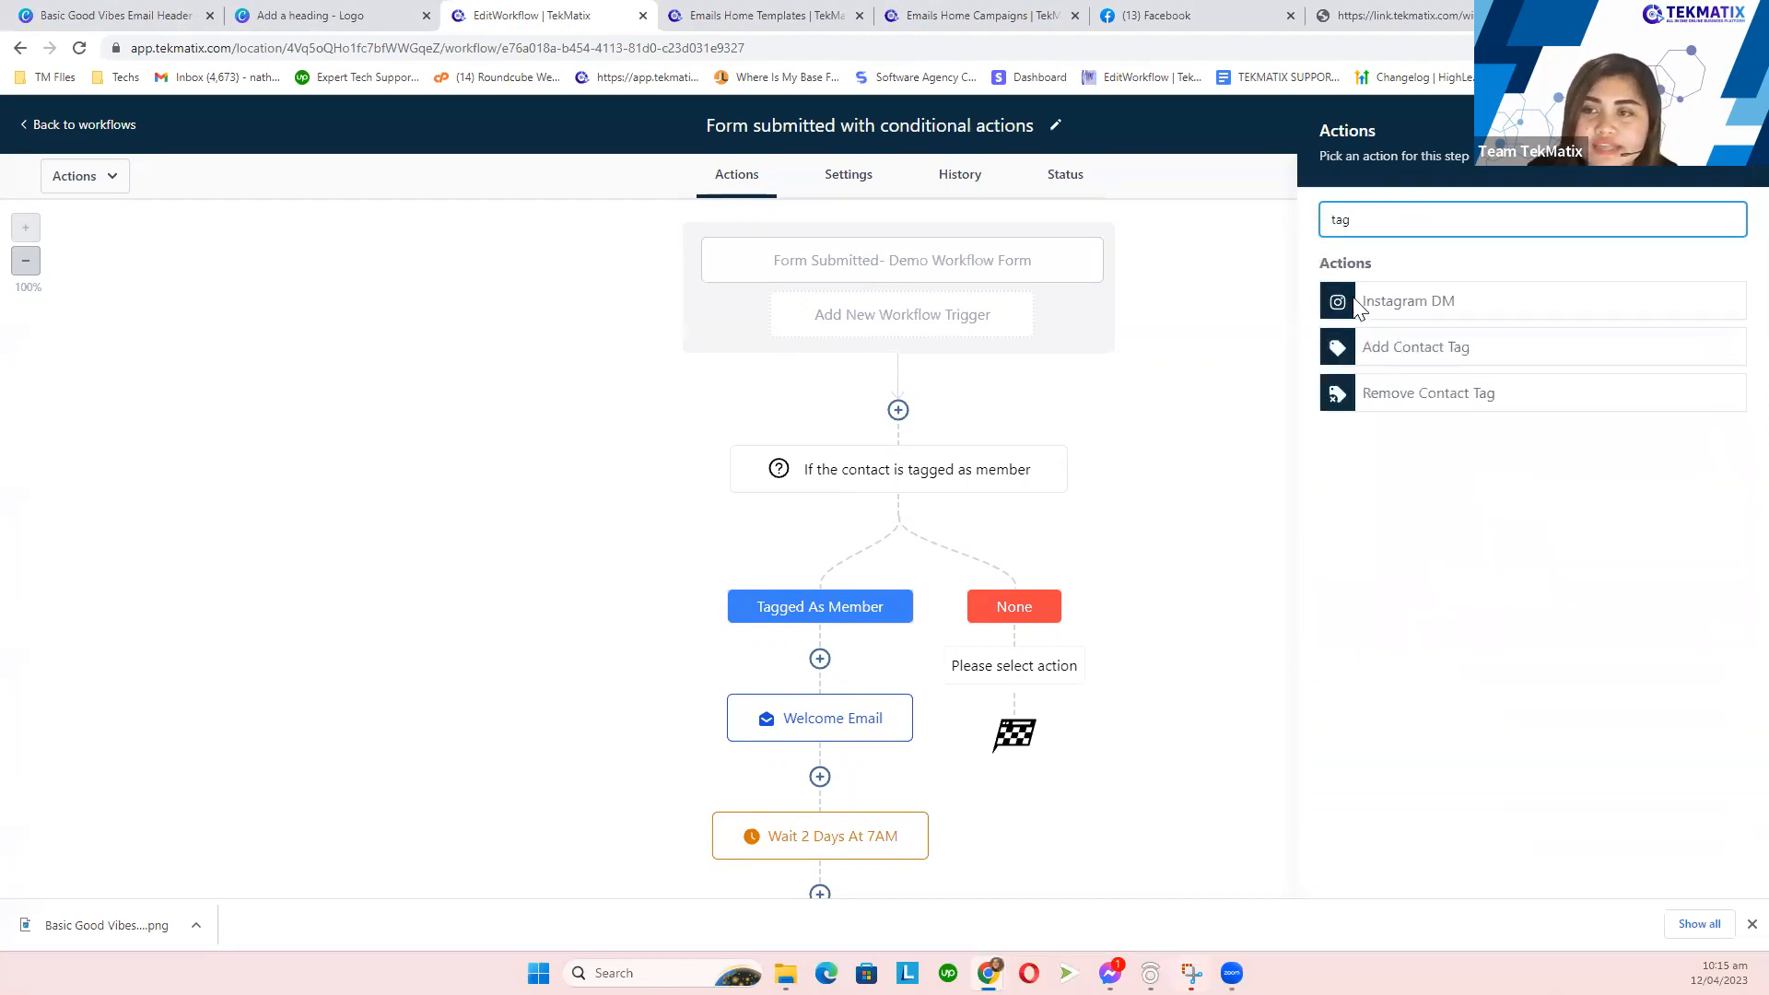
pyautogui.click(1378, 355)
pyautogui.click(1375, 341)
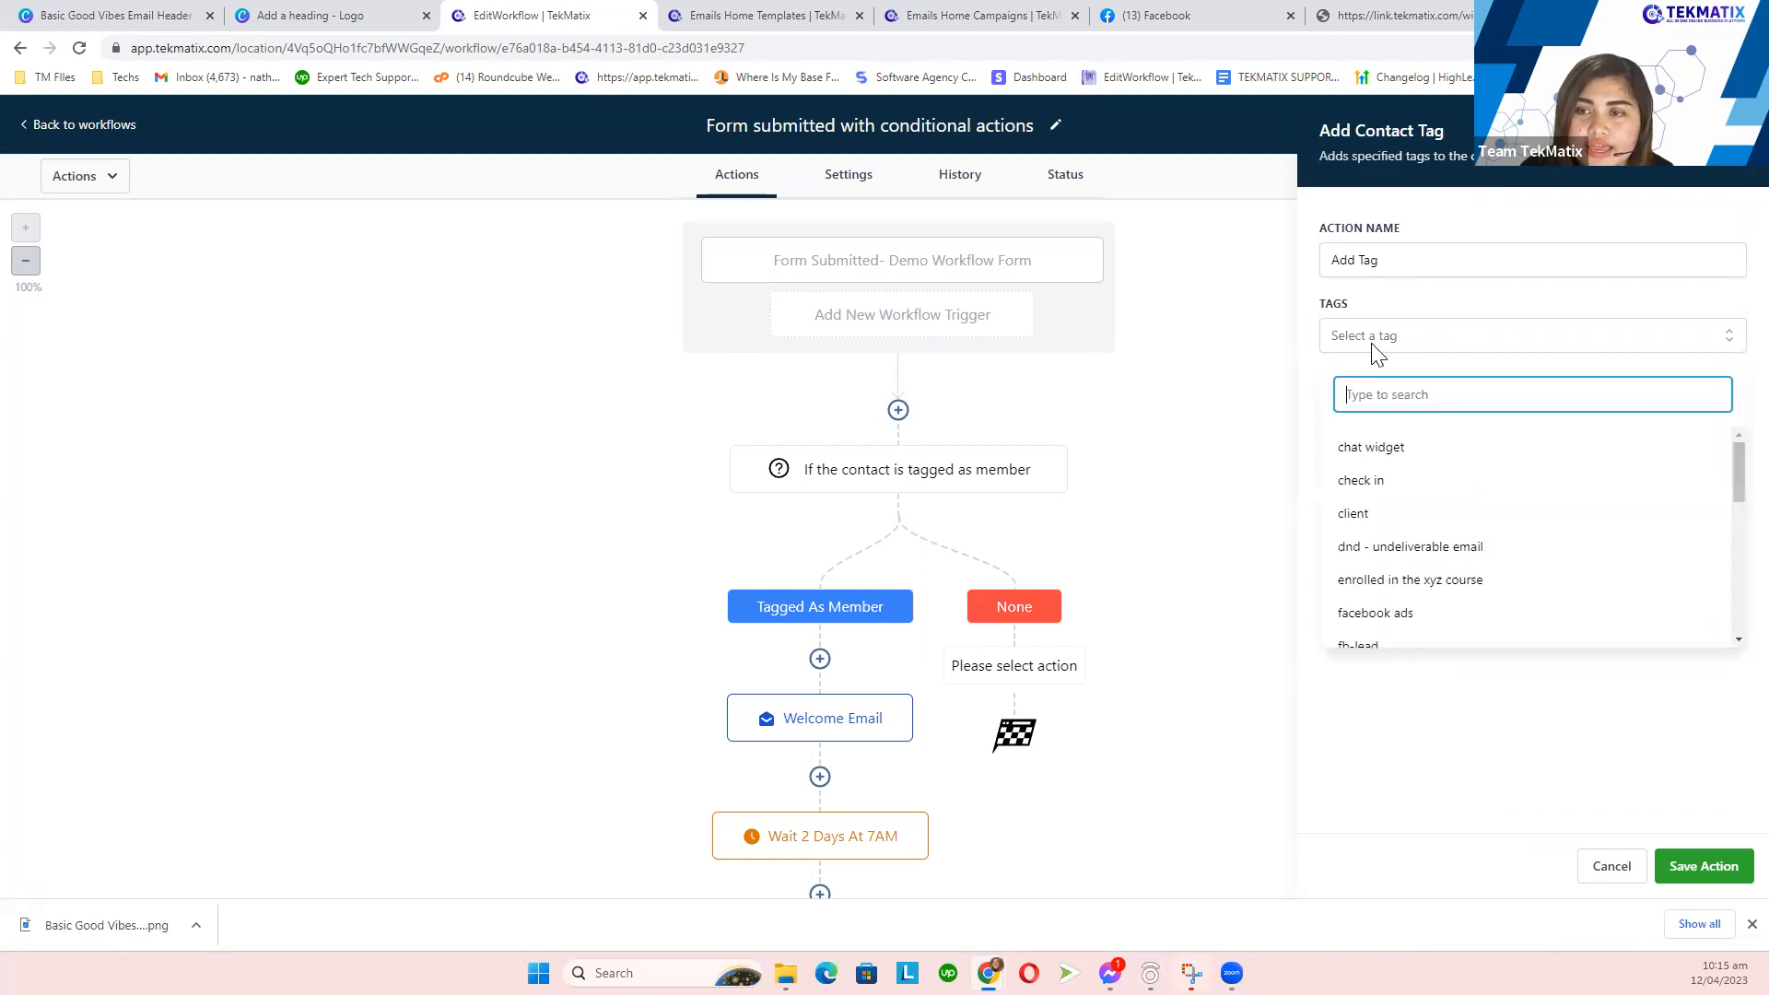
pyautogui.write('non member')
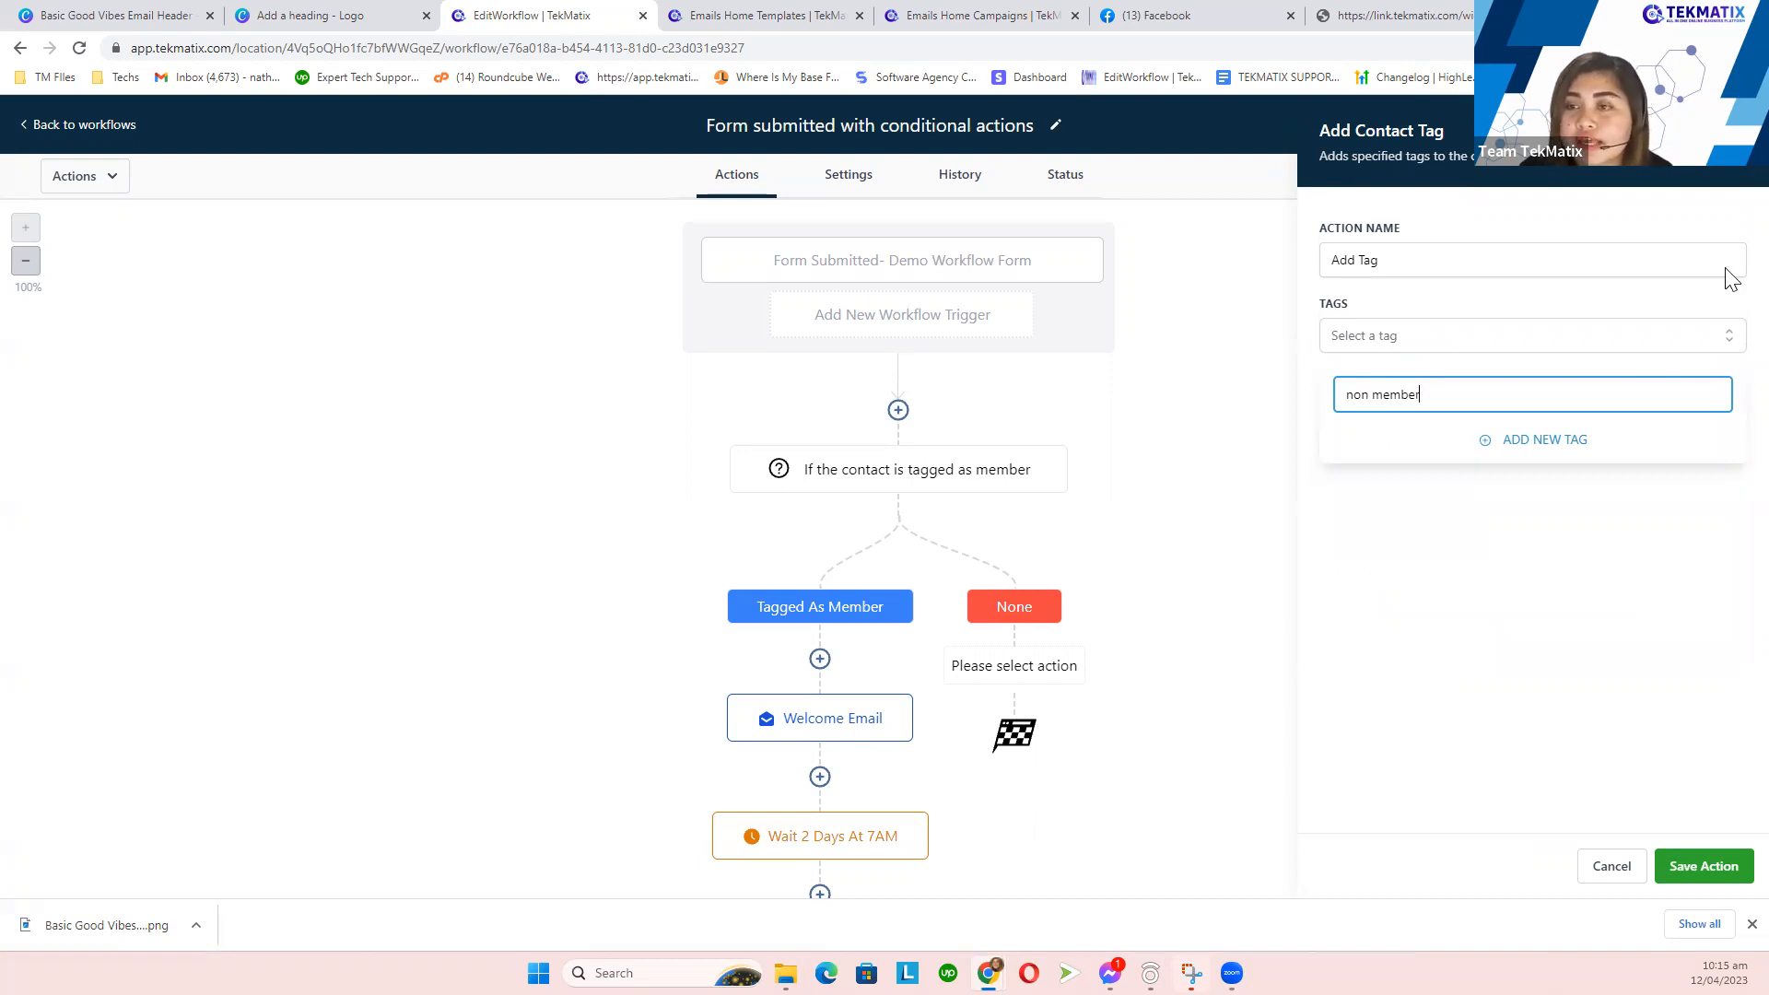
pyautogui.click(1546, 446)
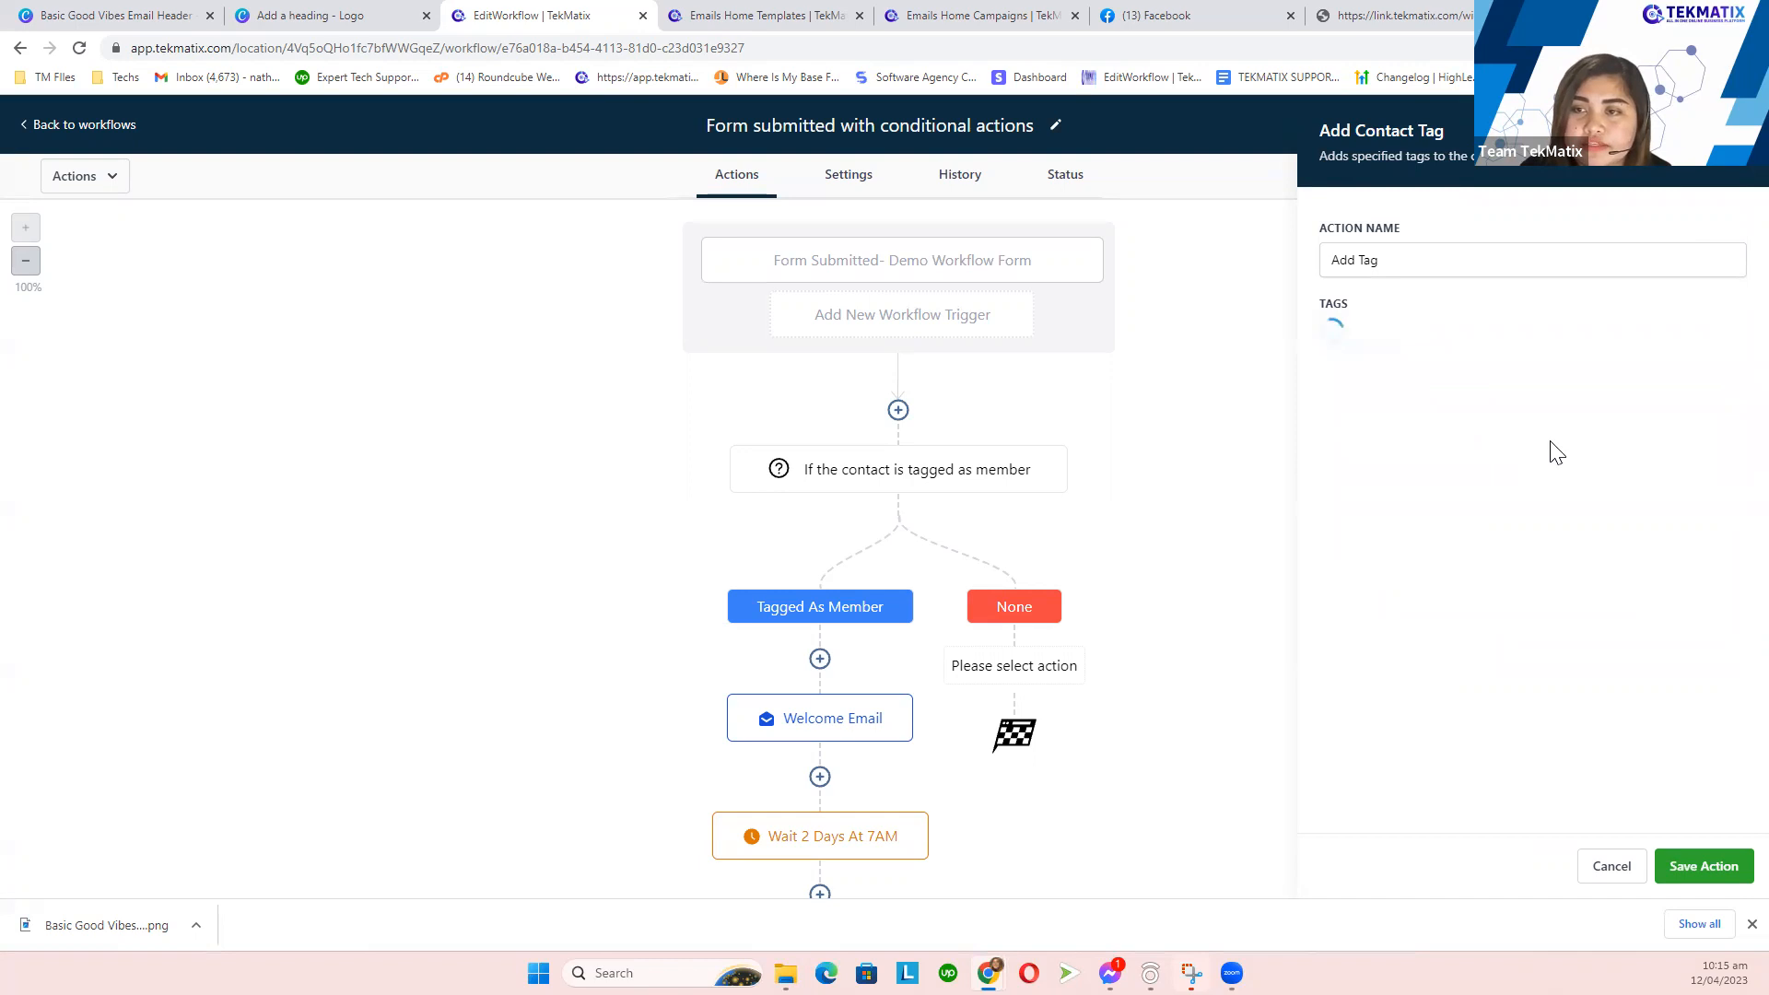
pyautogui.click(1716, 866)
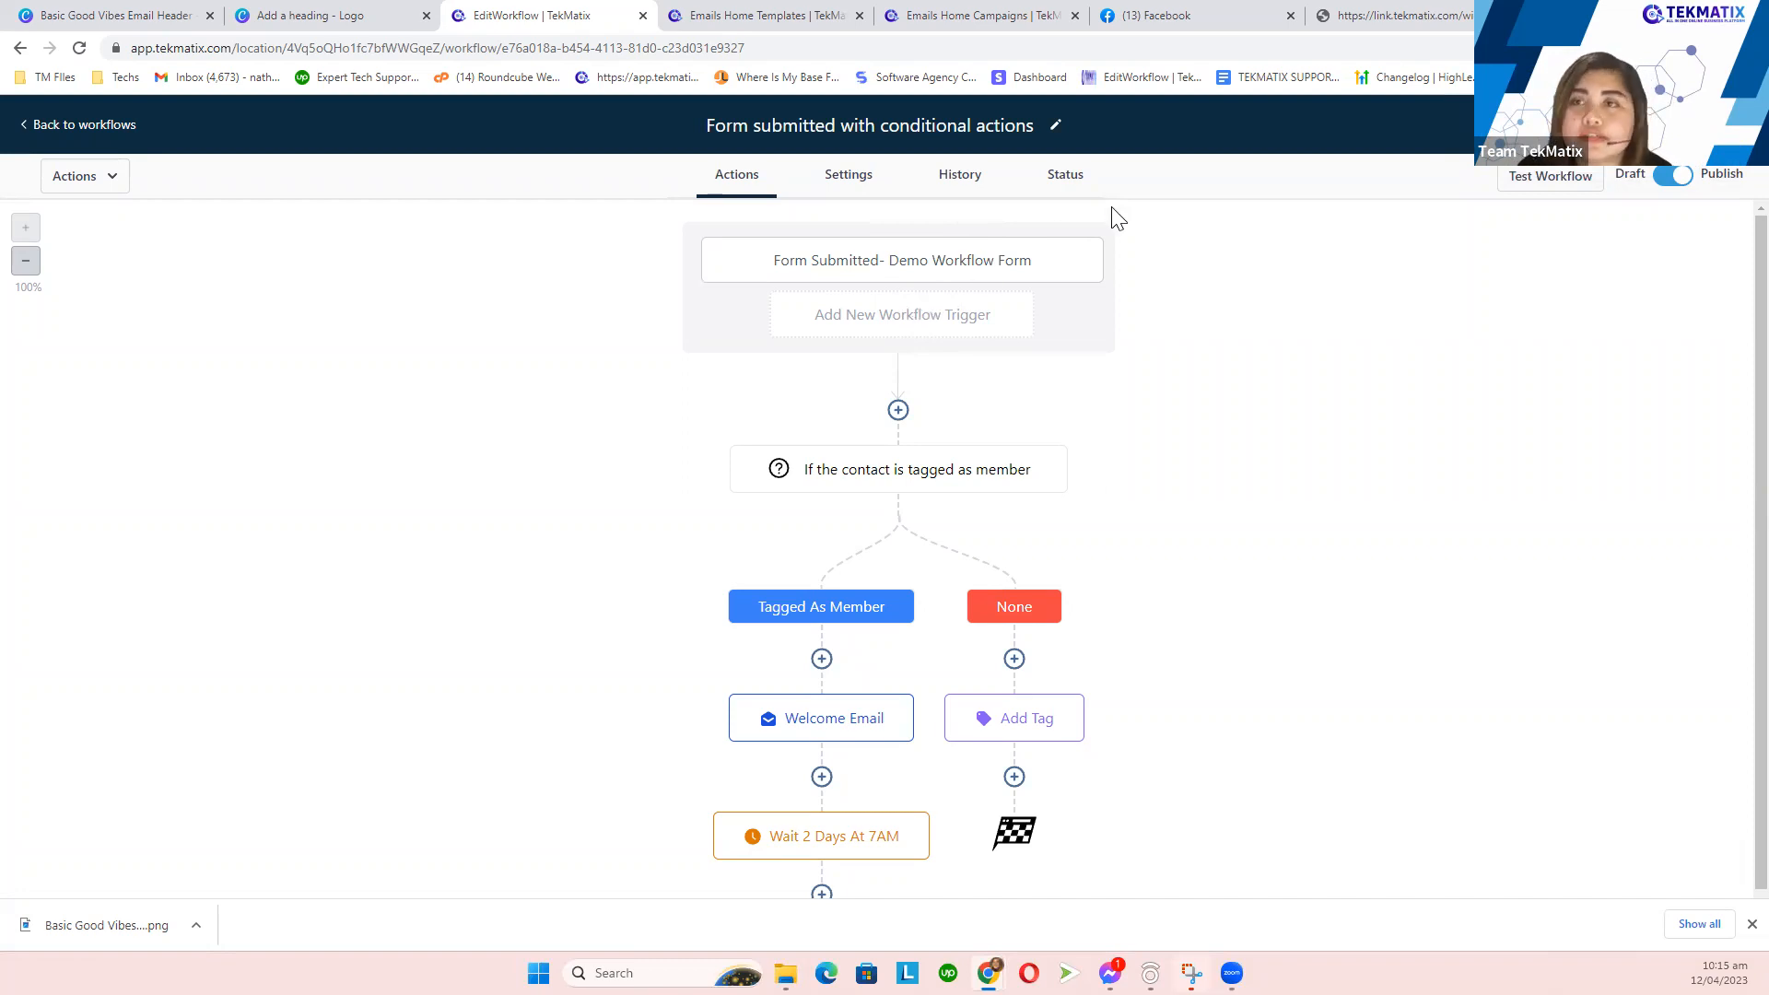
pyautogui.click(1313, 13)
# - Open Demo Workflow Form 4/12 in the Forms builder and launch it via Integrate Form > Open form link
pyautogui.click(968, 26)
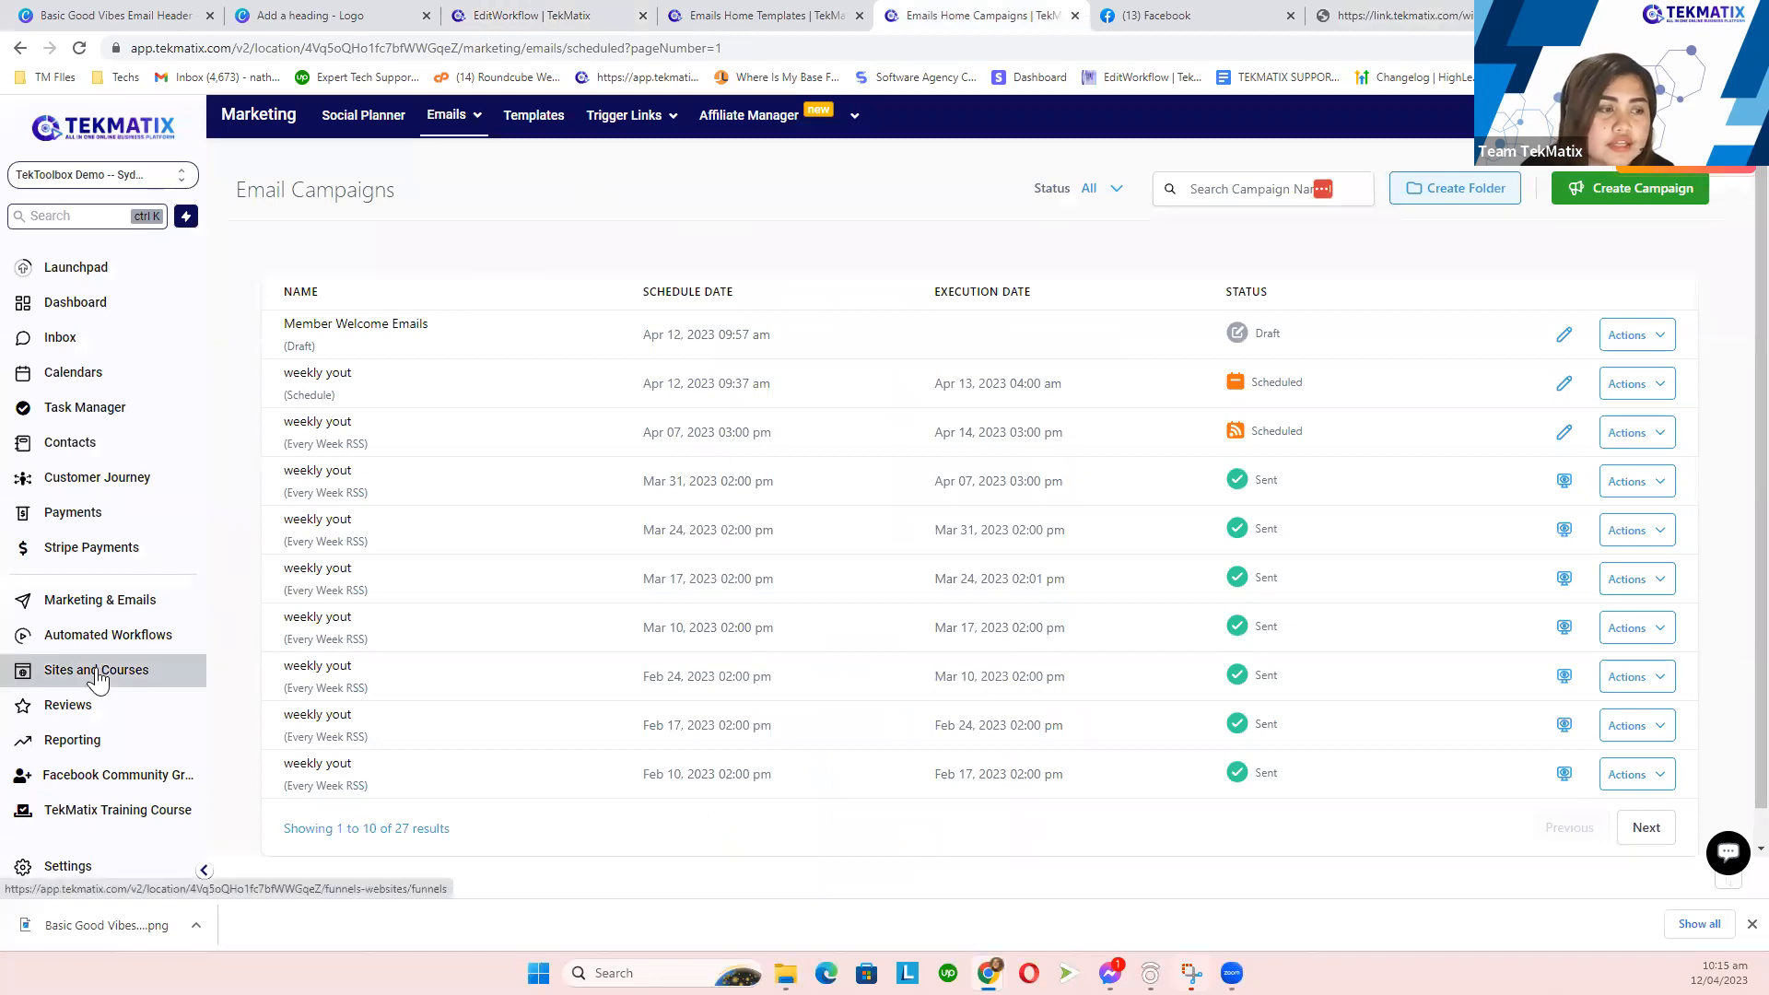
pyautogui.click(98, 680)
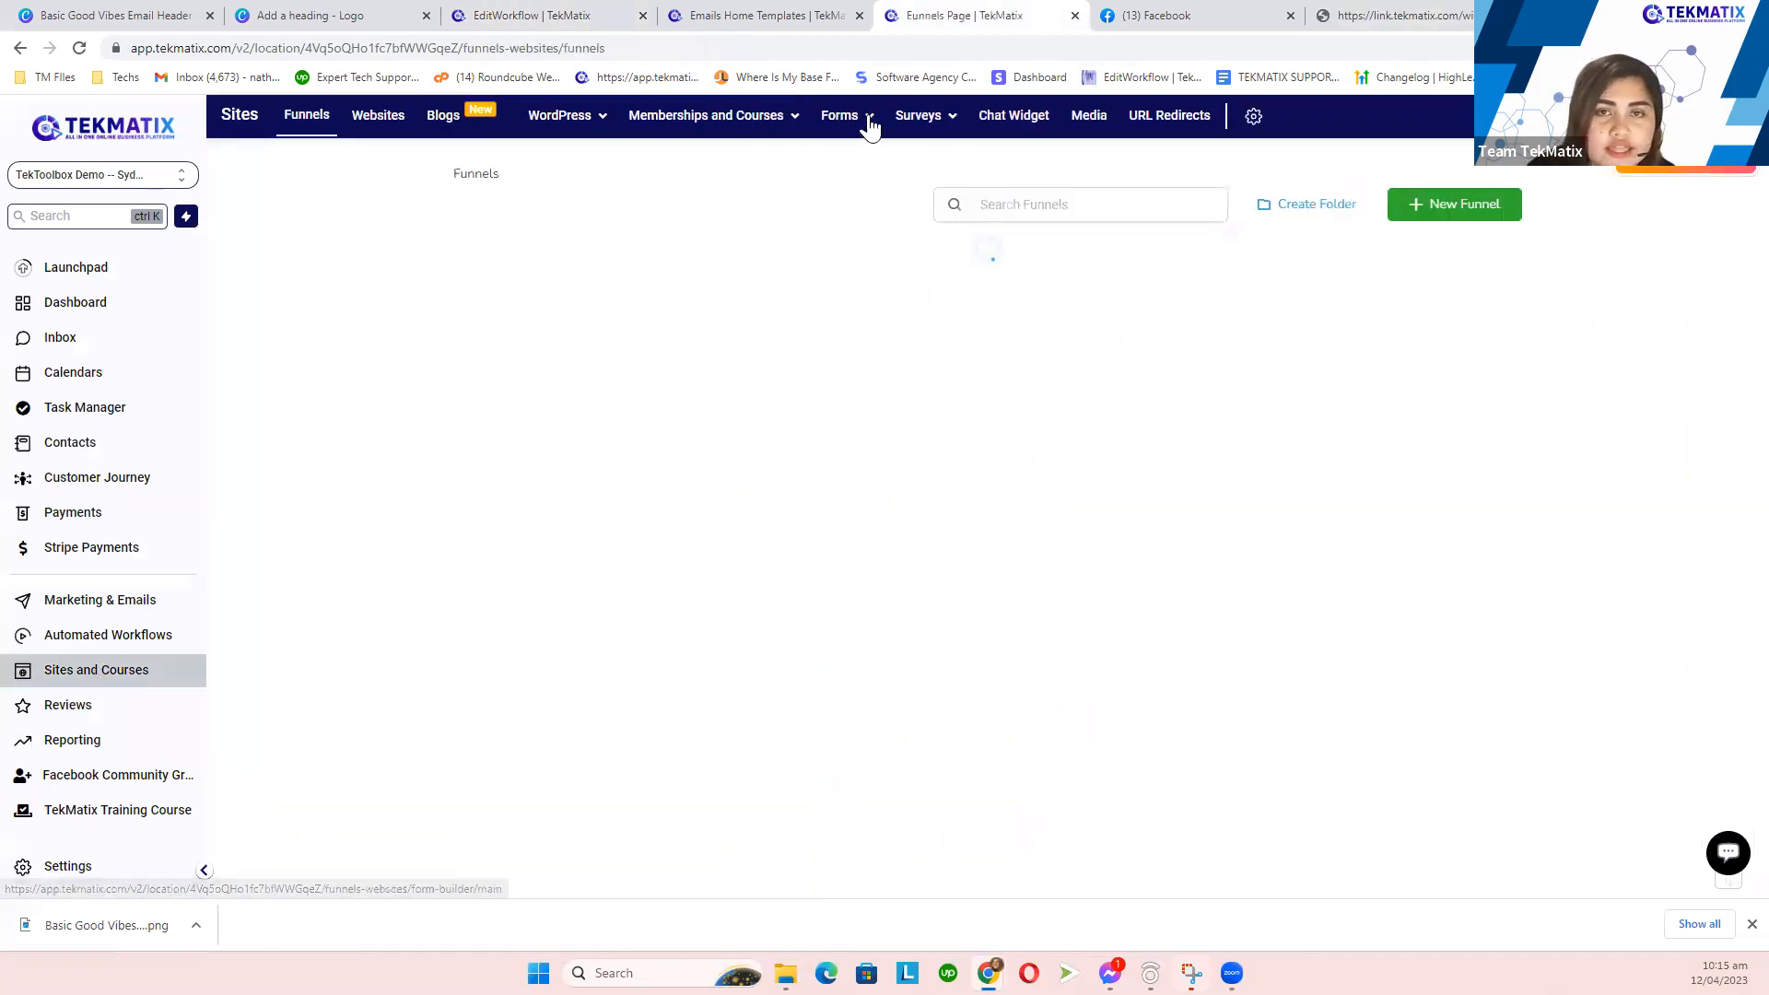
pyautogui.moveTo(866, 123)
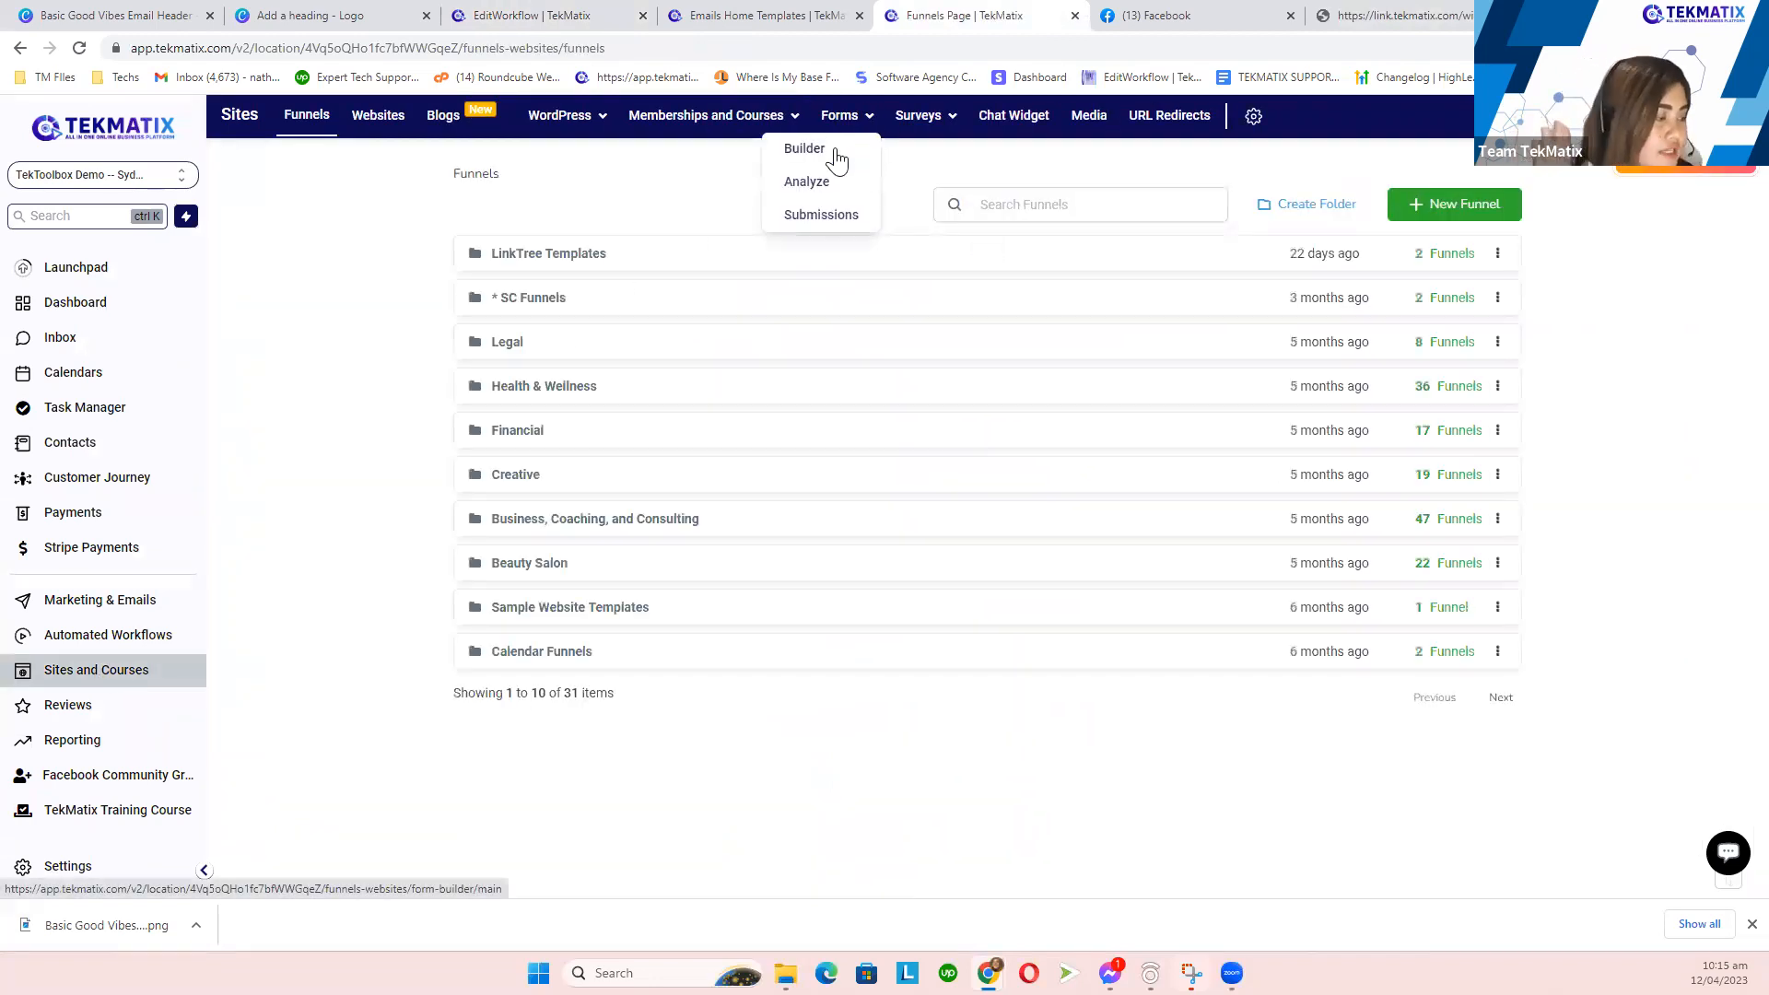
pyautogui.click(835, 153)
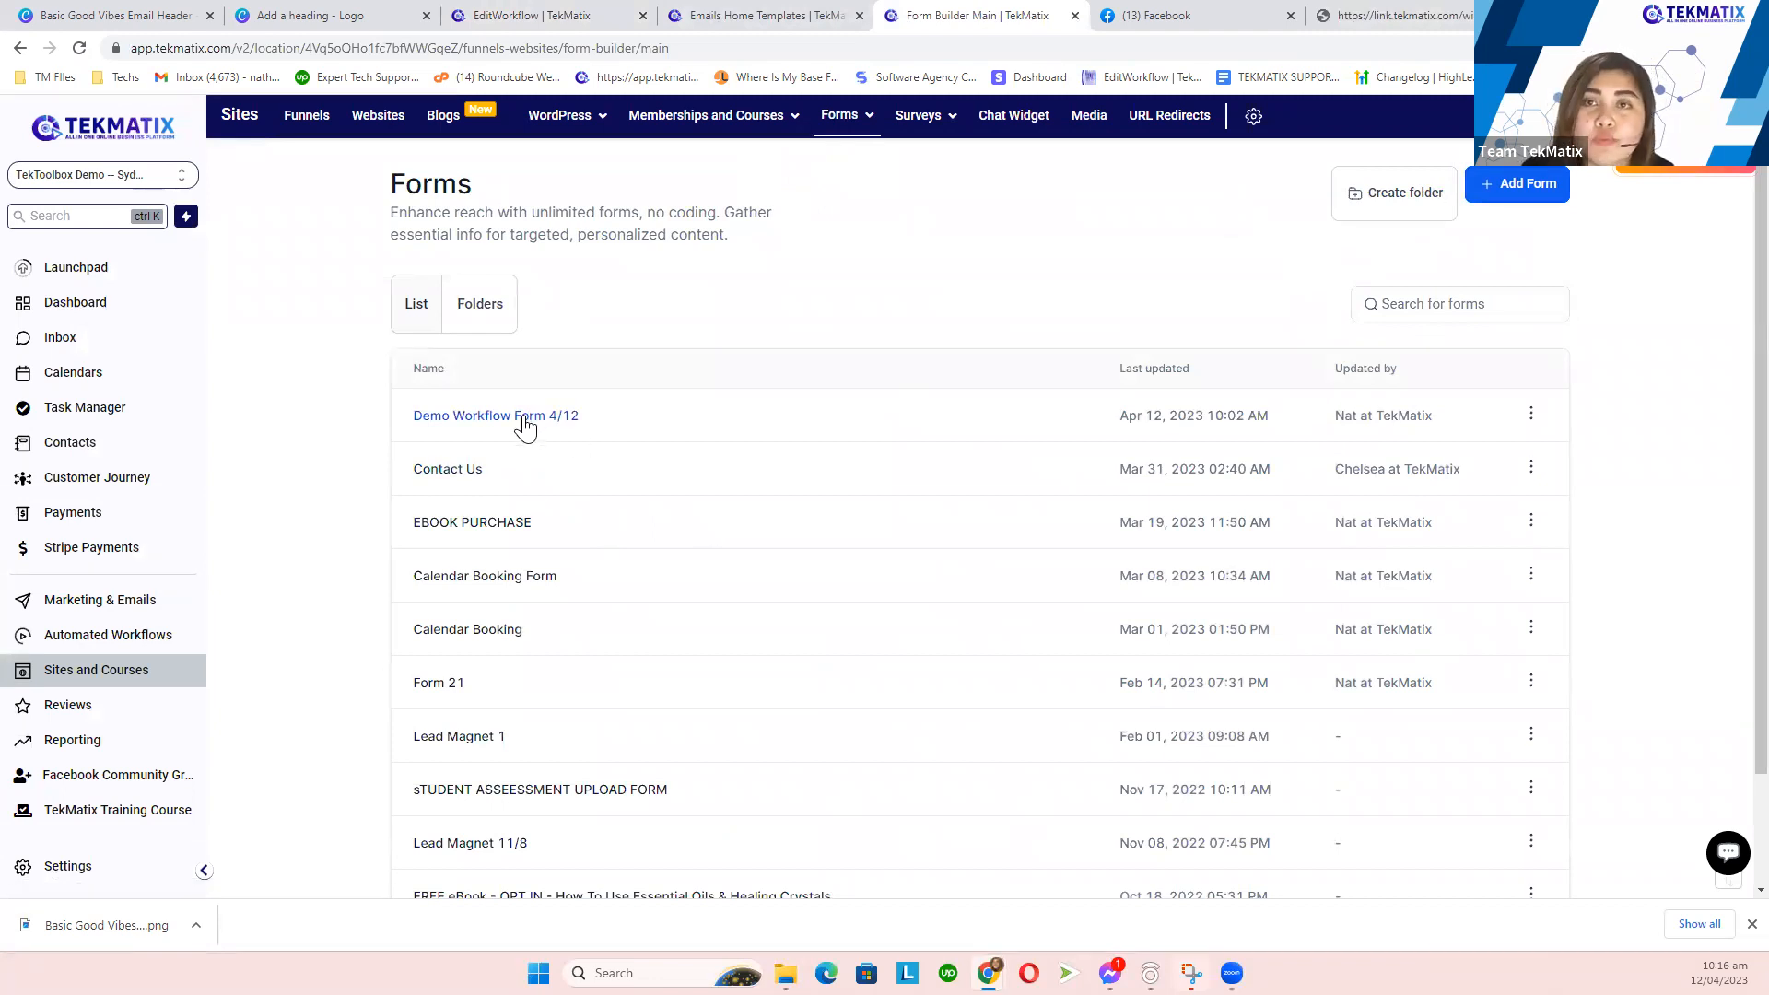
pyautogui.click(523, 418)
pyautogui.moveTo(1040, 18); pyautogui.dragTo(1209, 11)
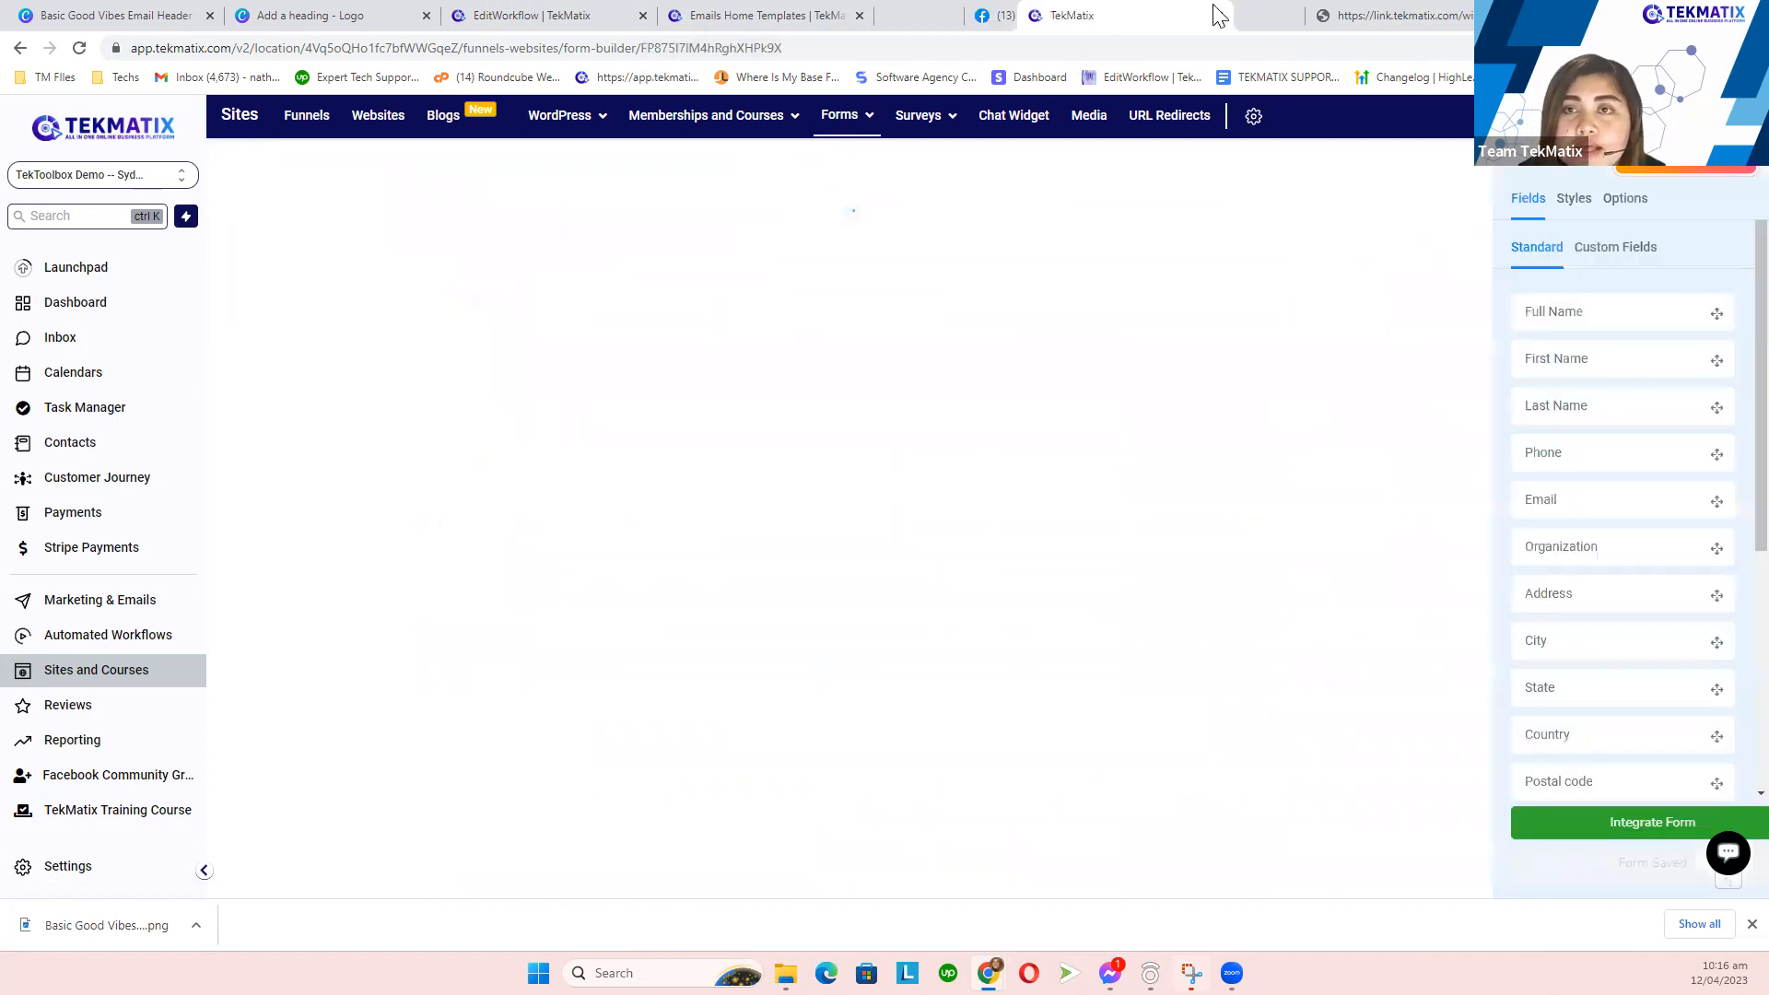
pyautogui.click(1631, 818)
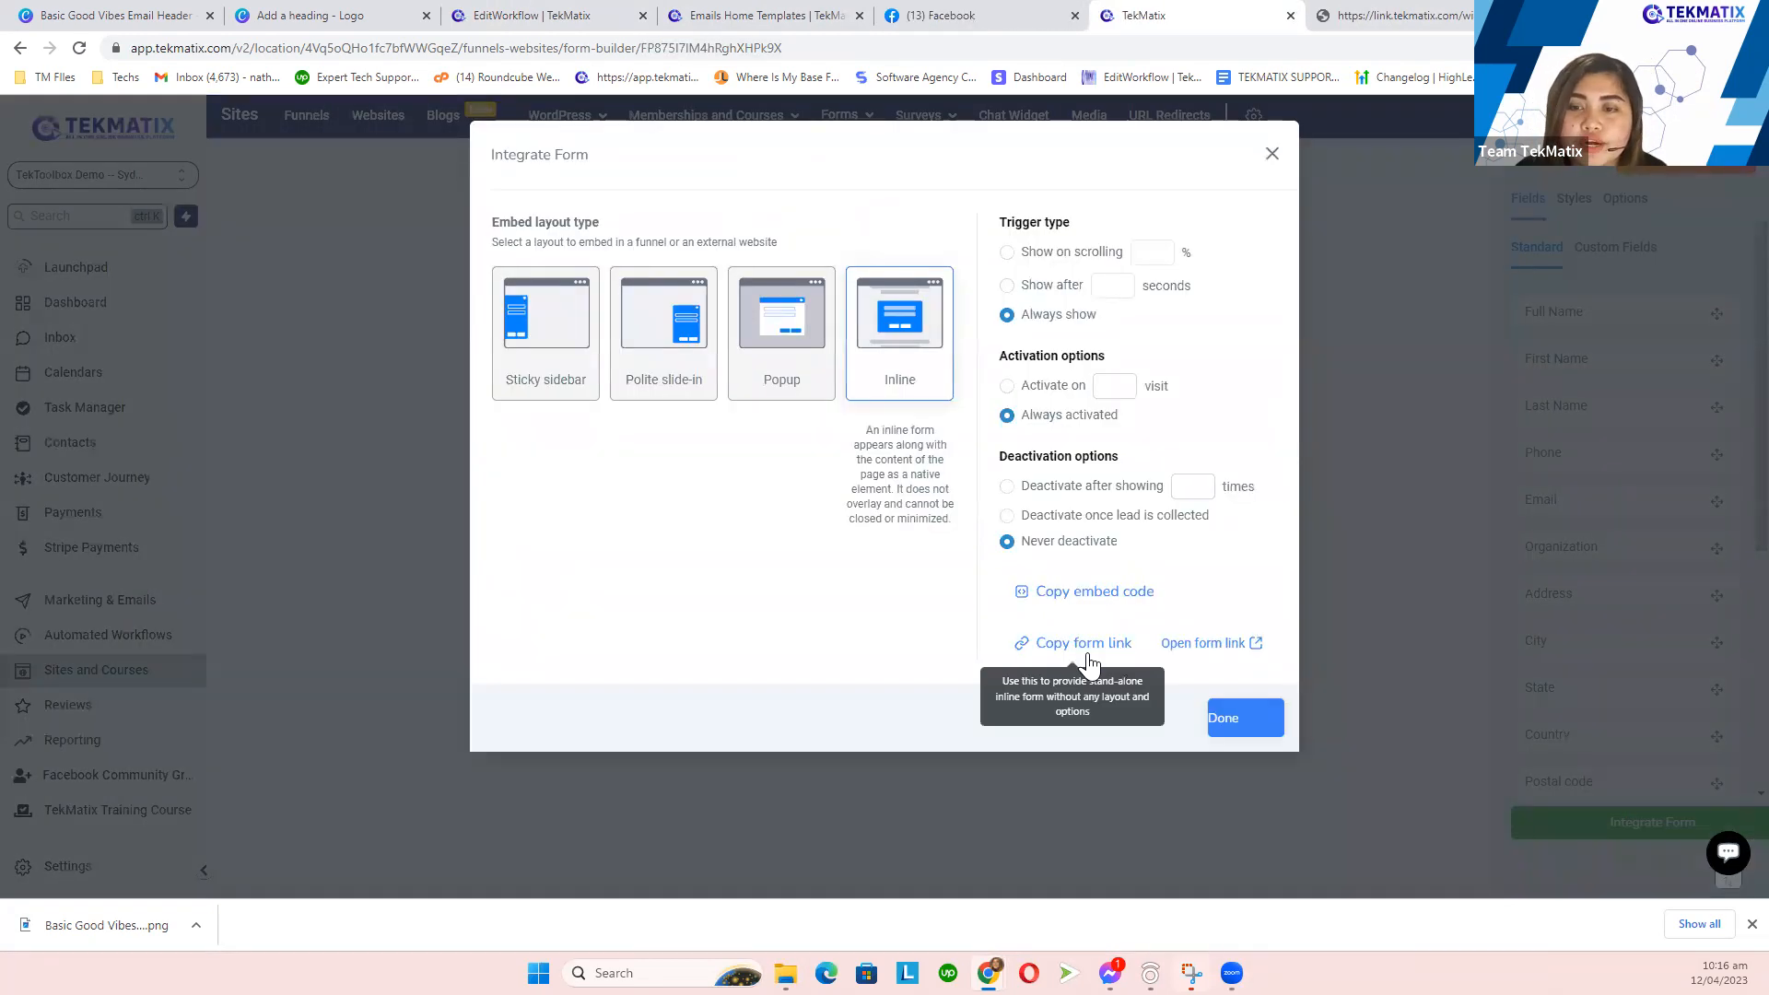
pyautogui.click(1204, 645)
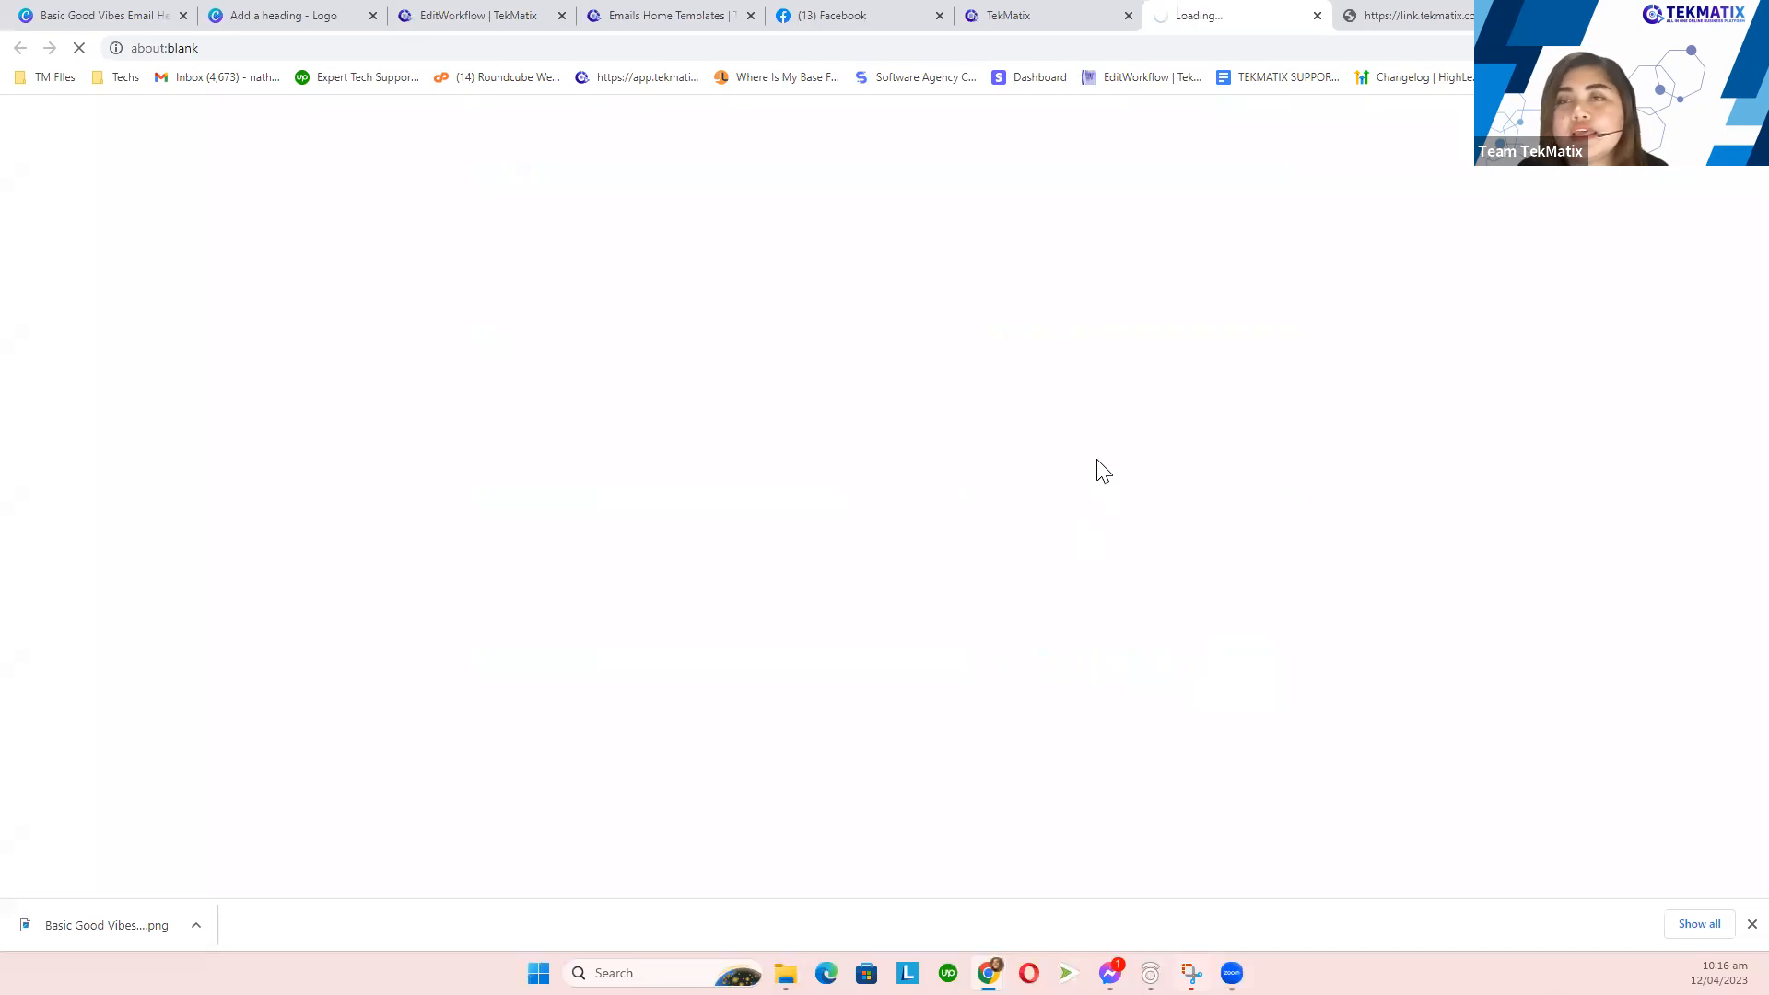
# - Fill in a test contact's first name, phone and email, pass reCAPTCHA, and submit JOIN WEBINAR
pyautogui.click(725, 162)
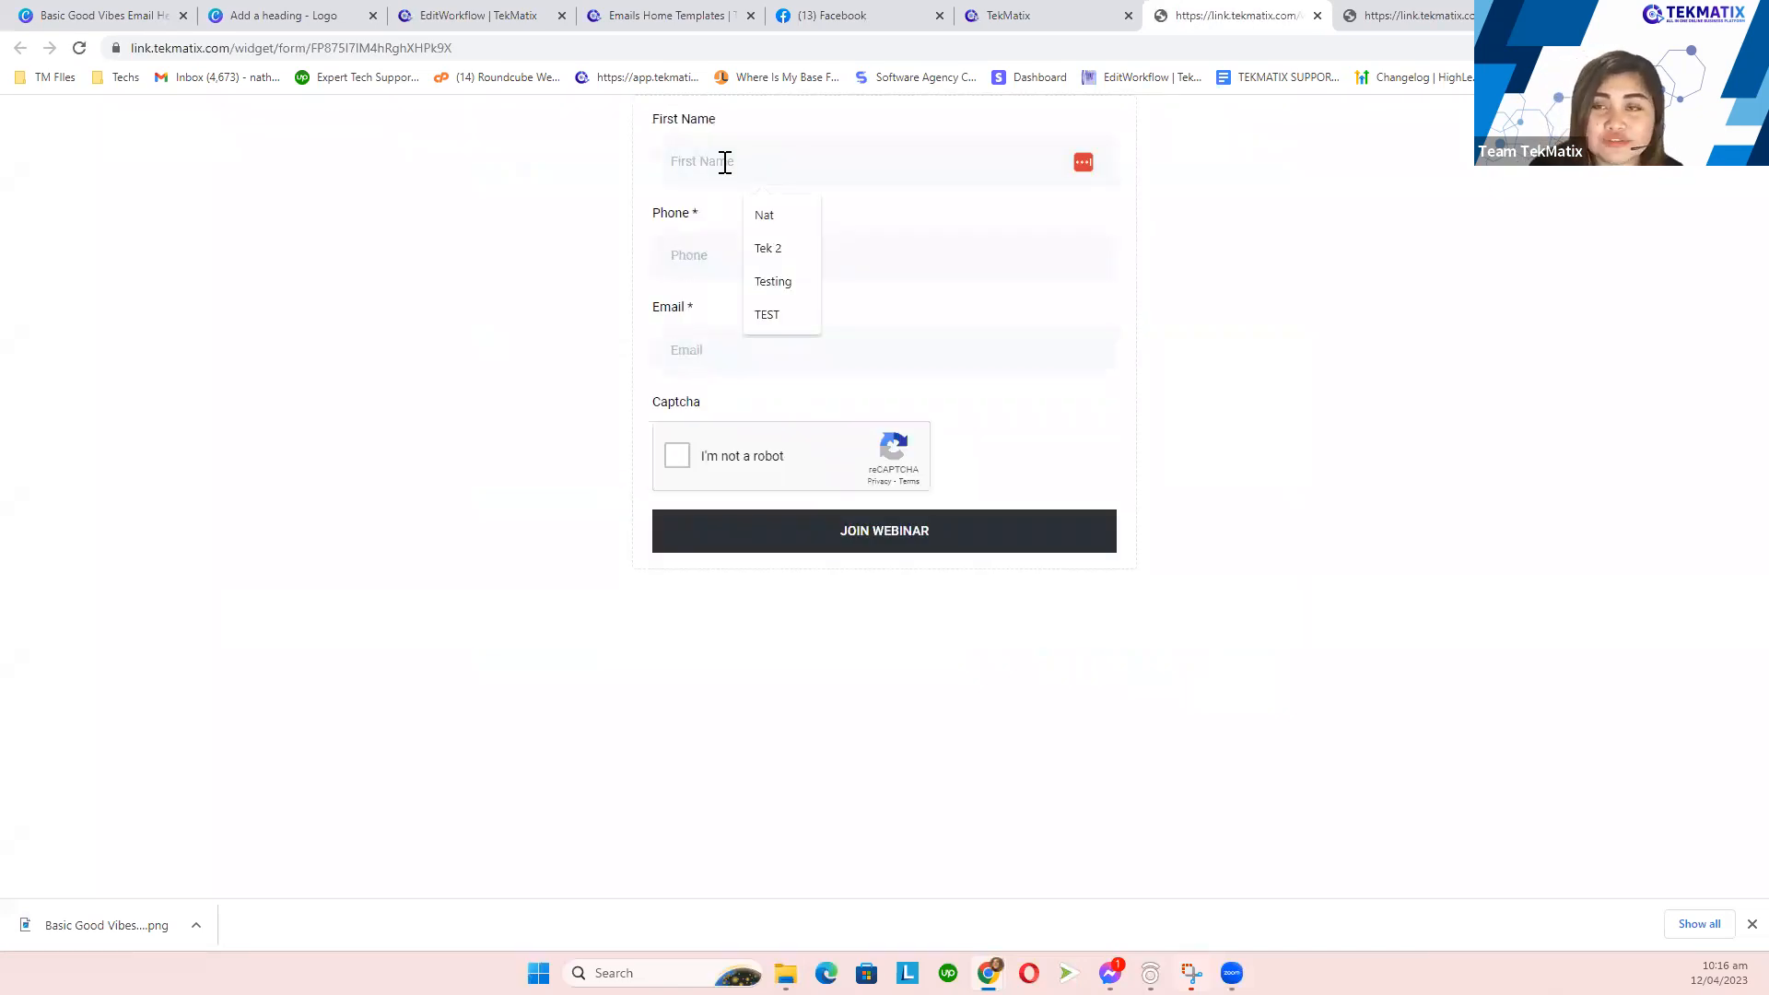
pyautogui.write('Jocel')
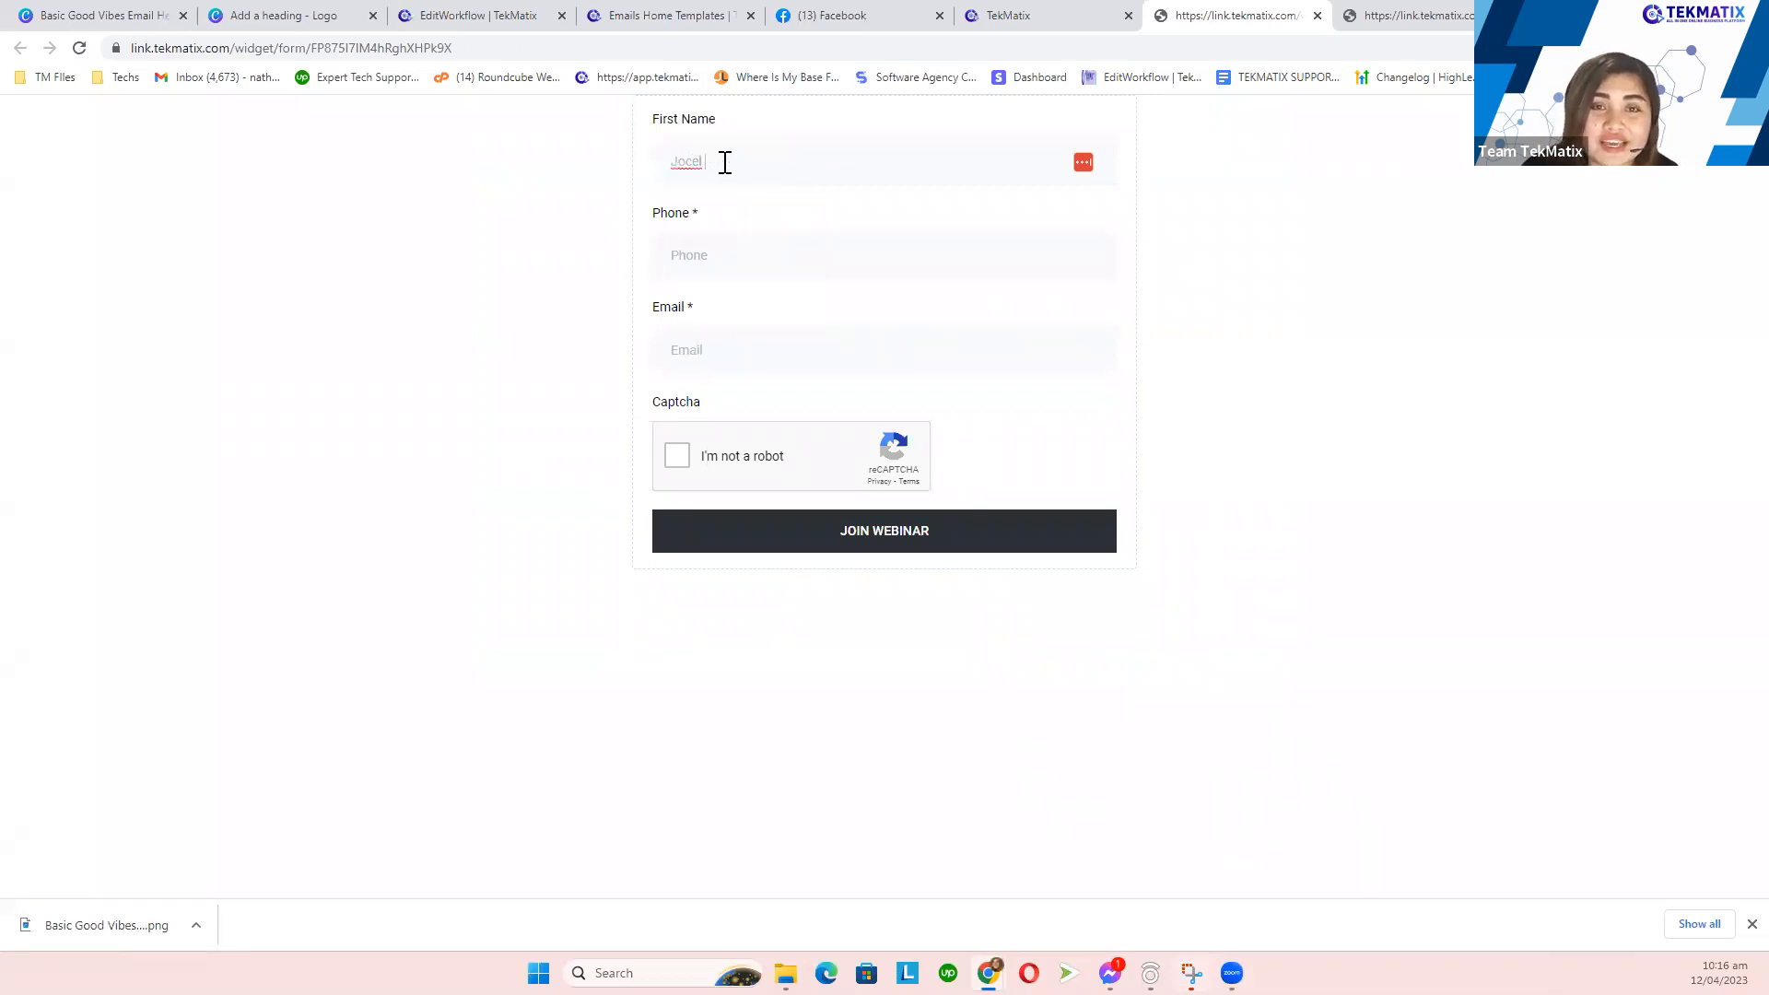
pyautogui.click(724, 252)
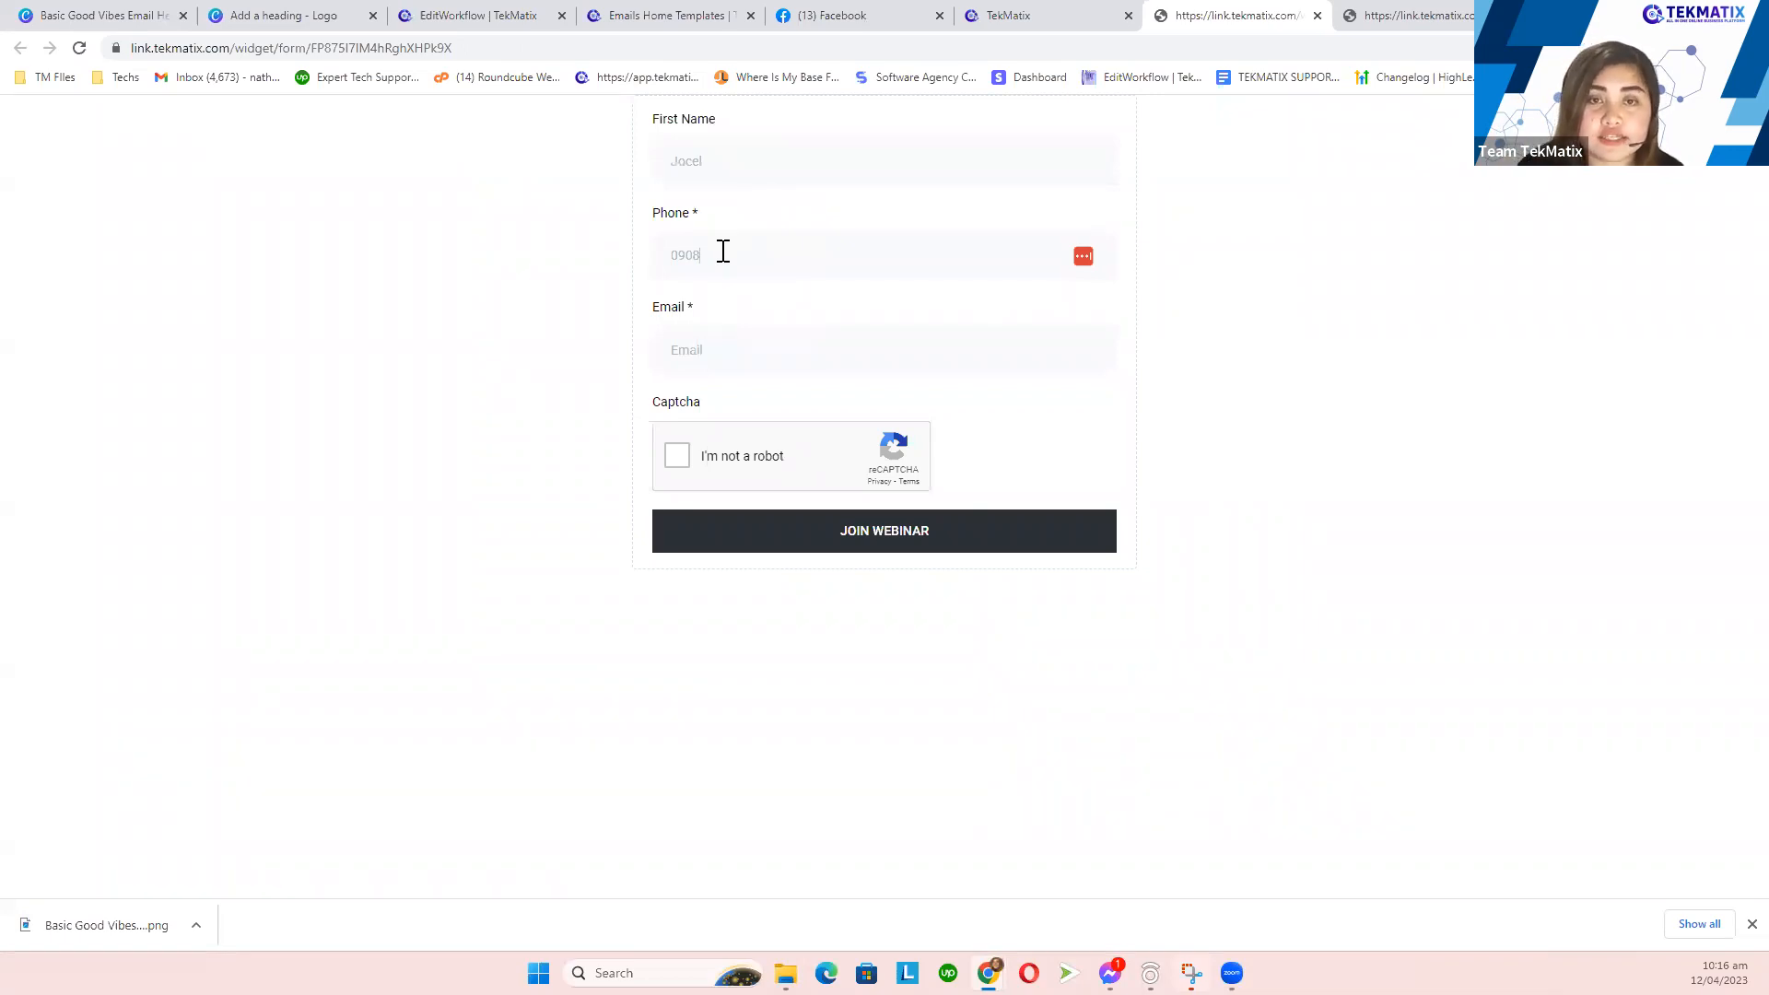
pyautogui.click(723, 357)
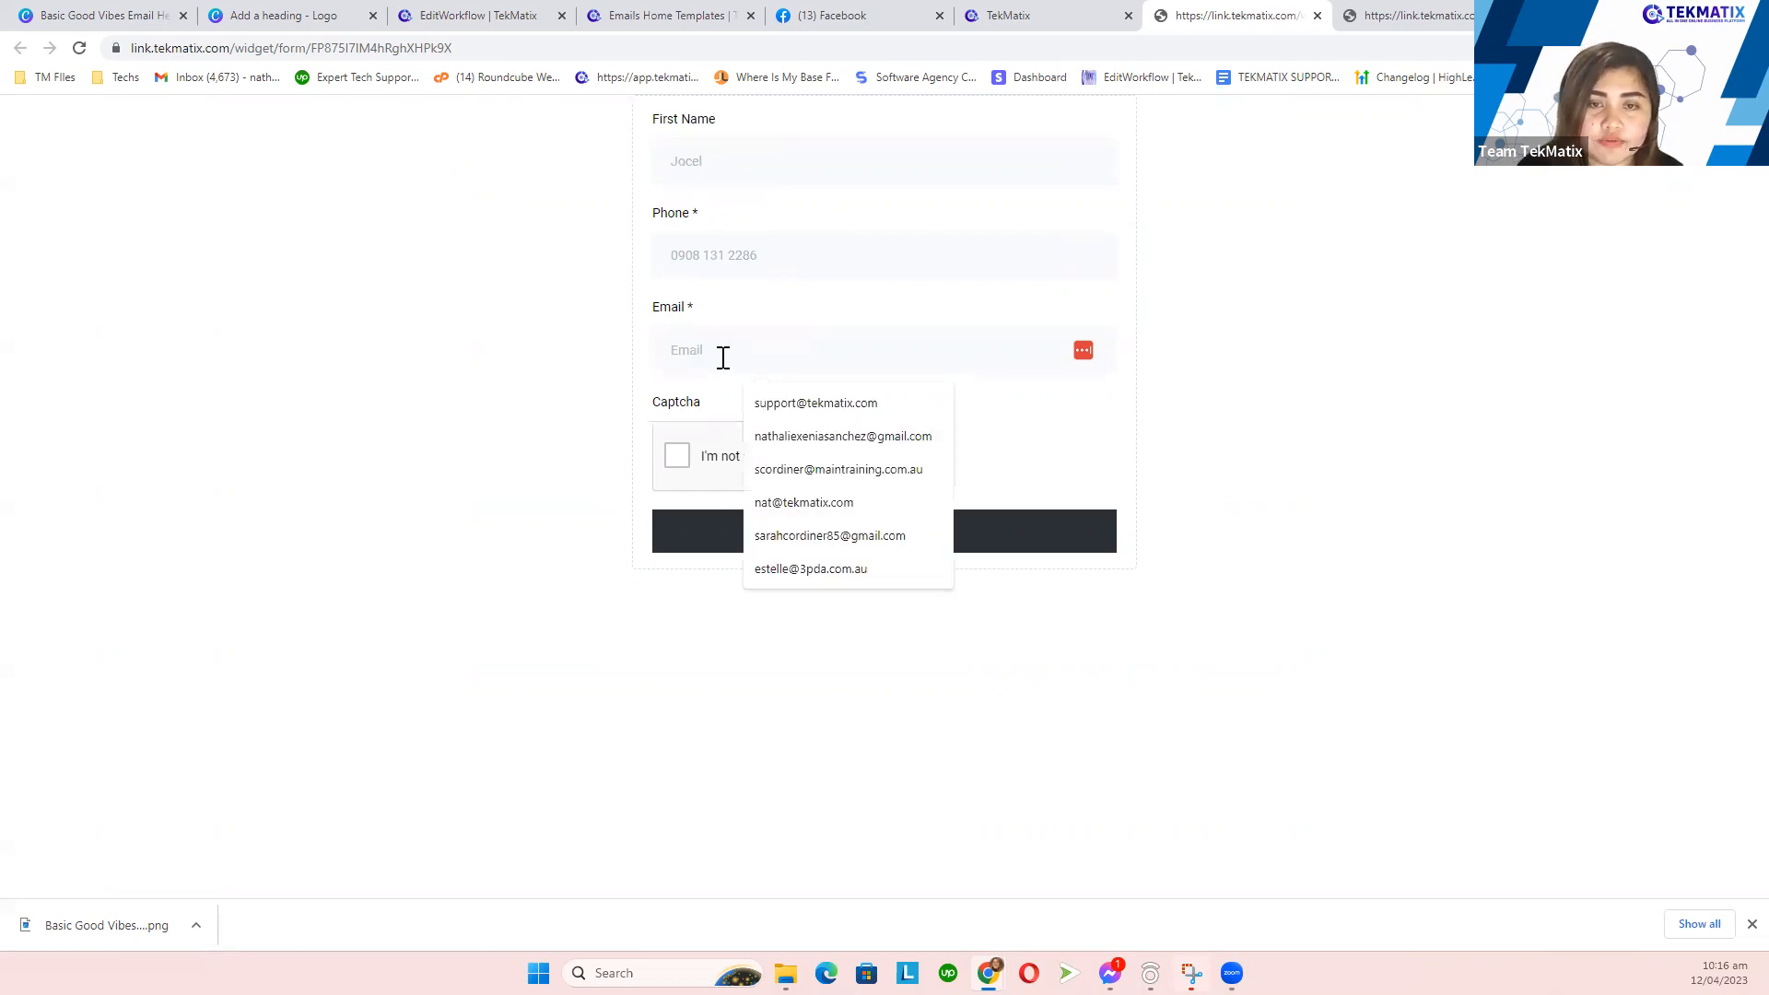
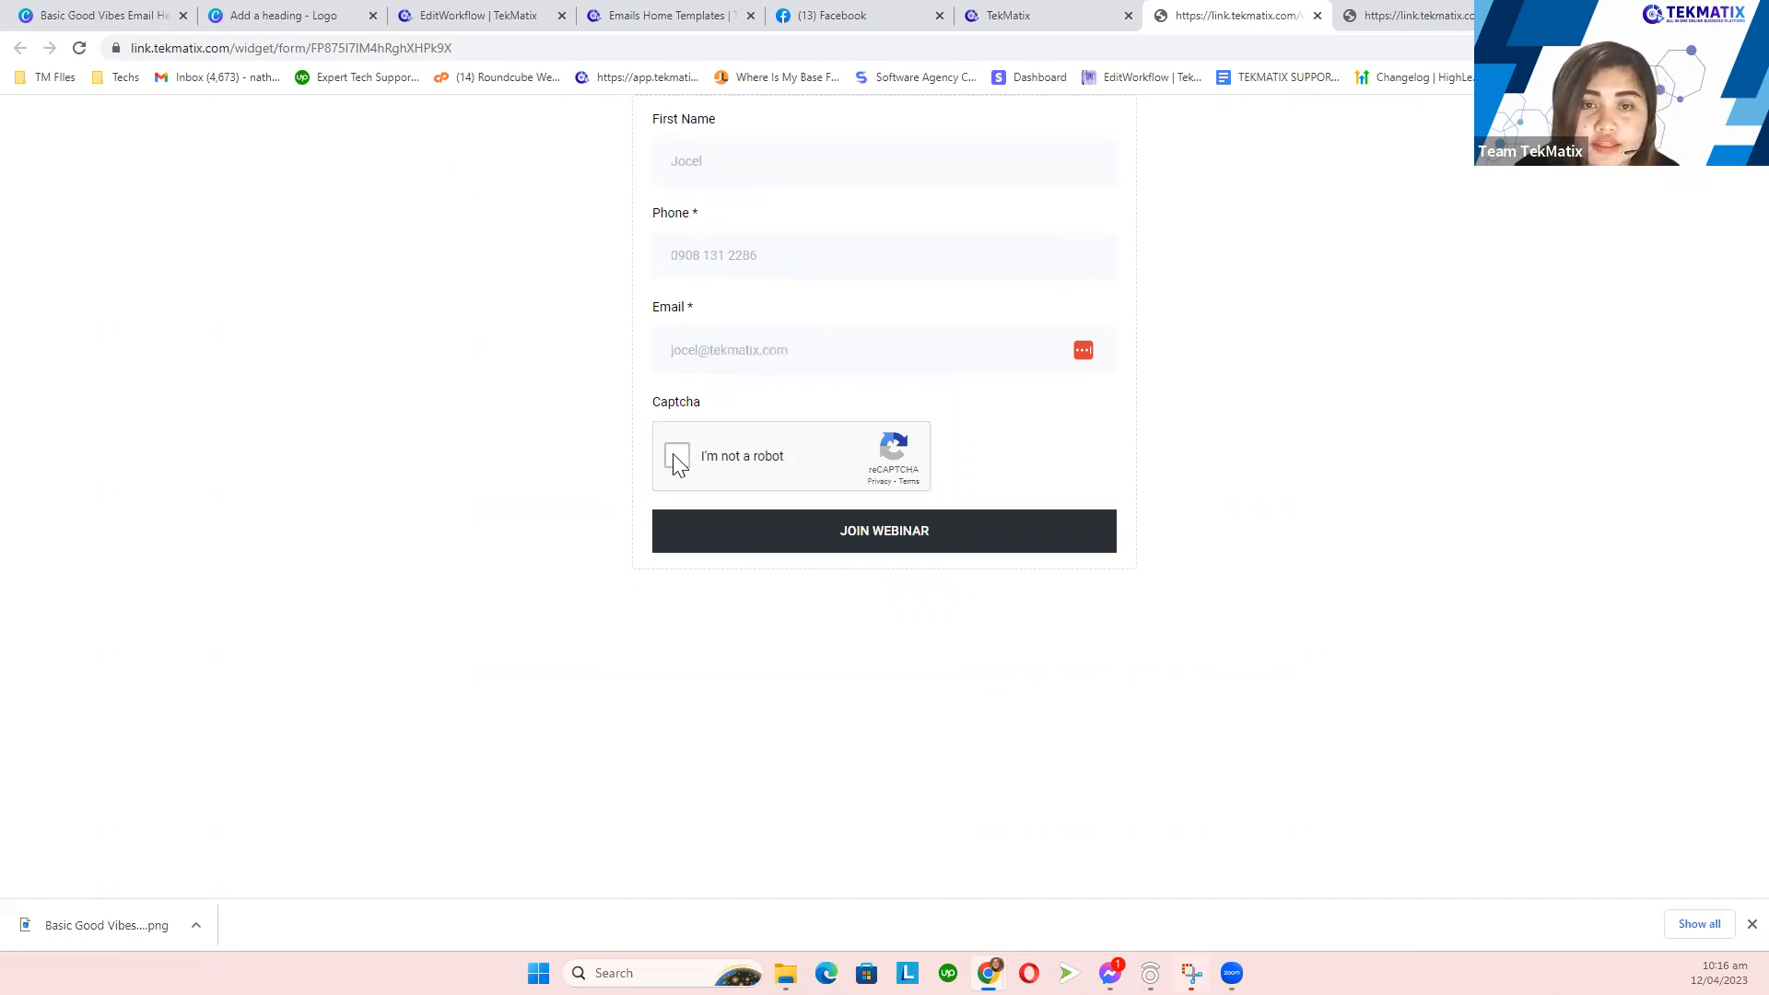
pyautogui.click(678, 458)
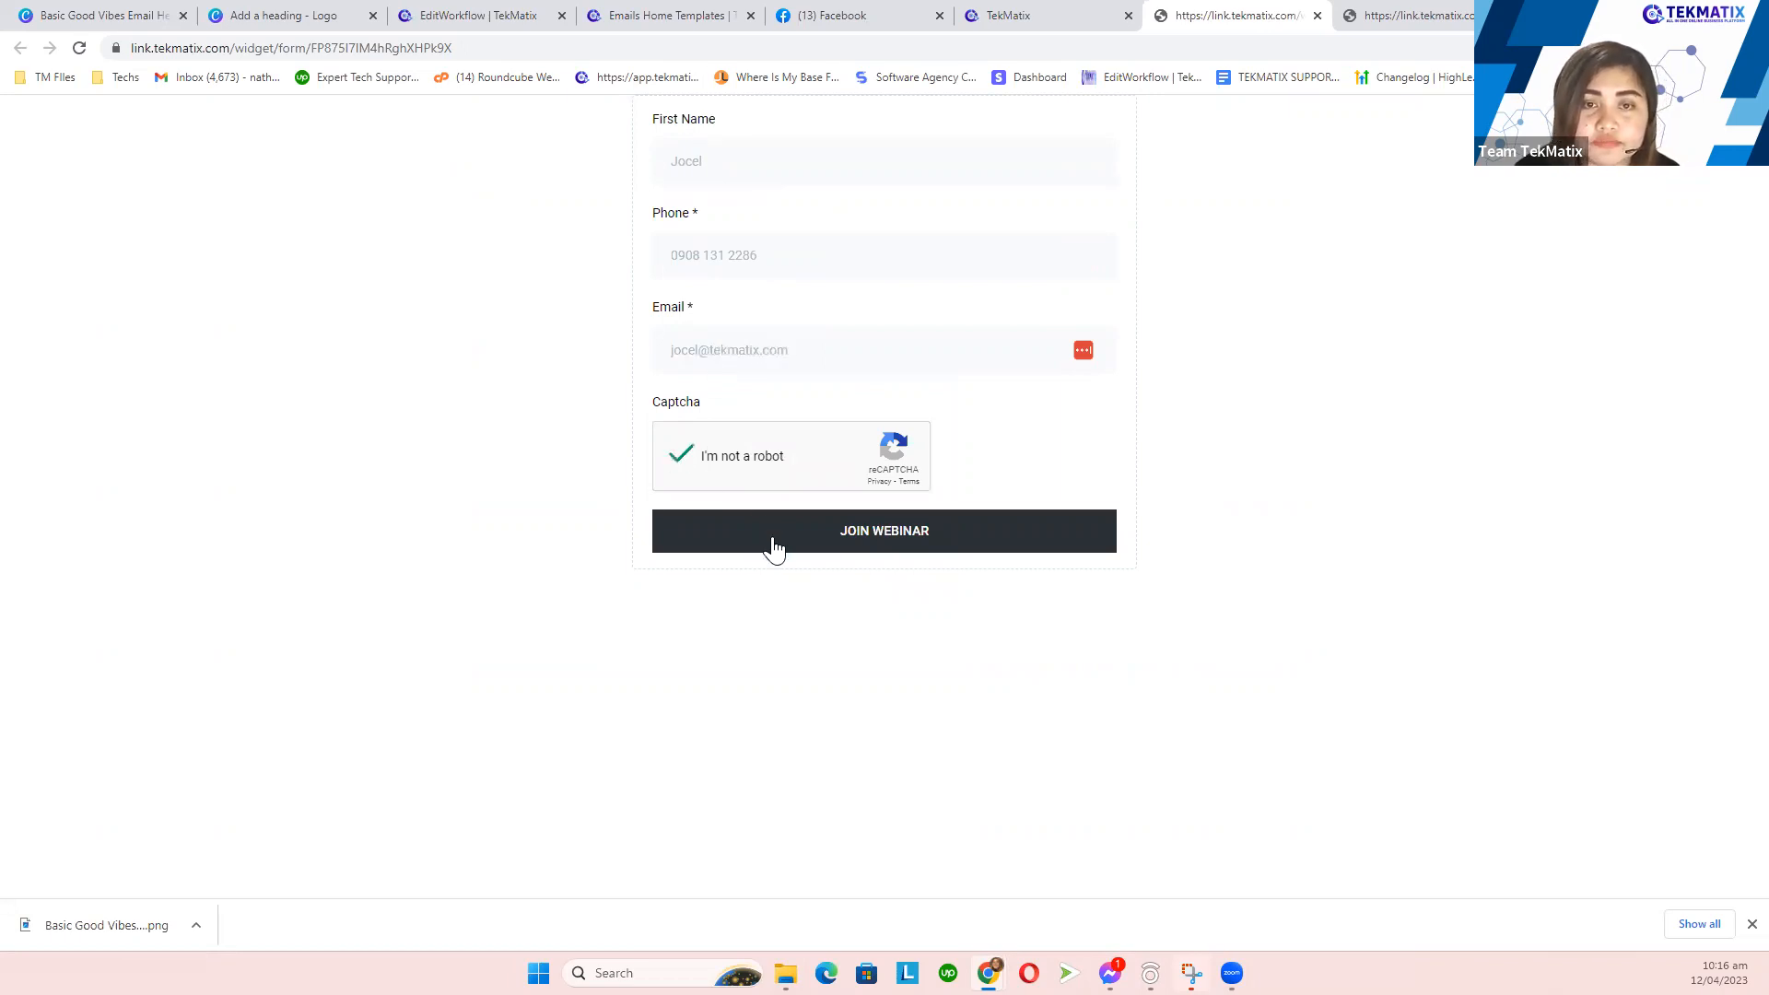
pyautogui.click(782, 542)
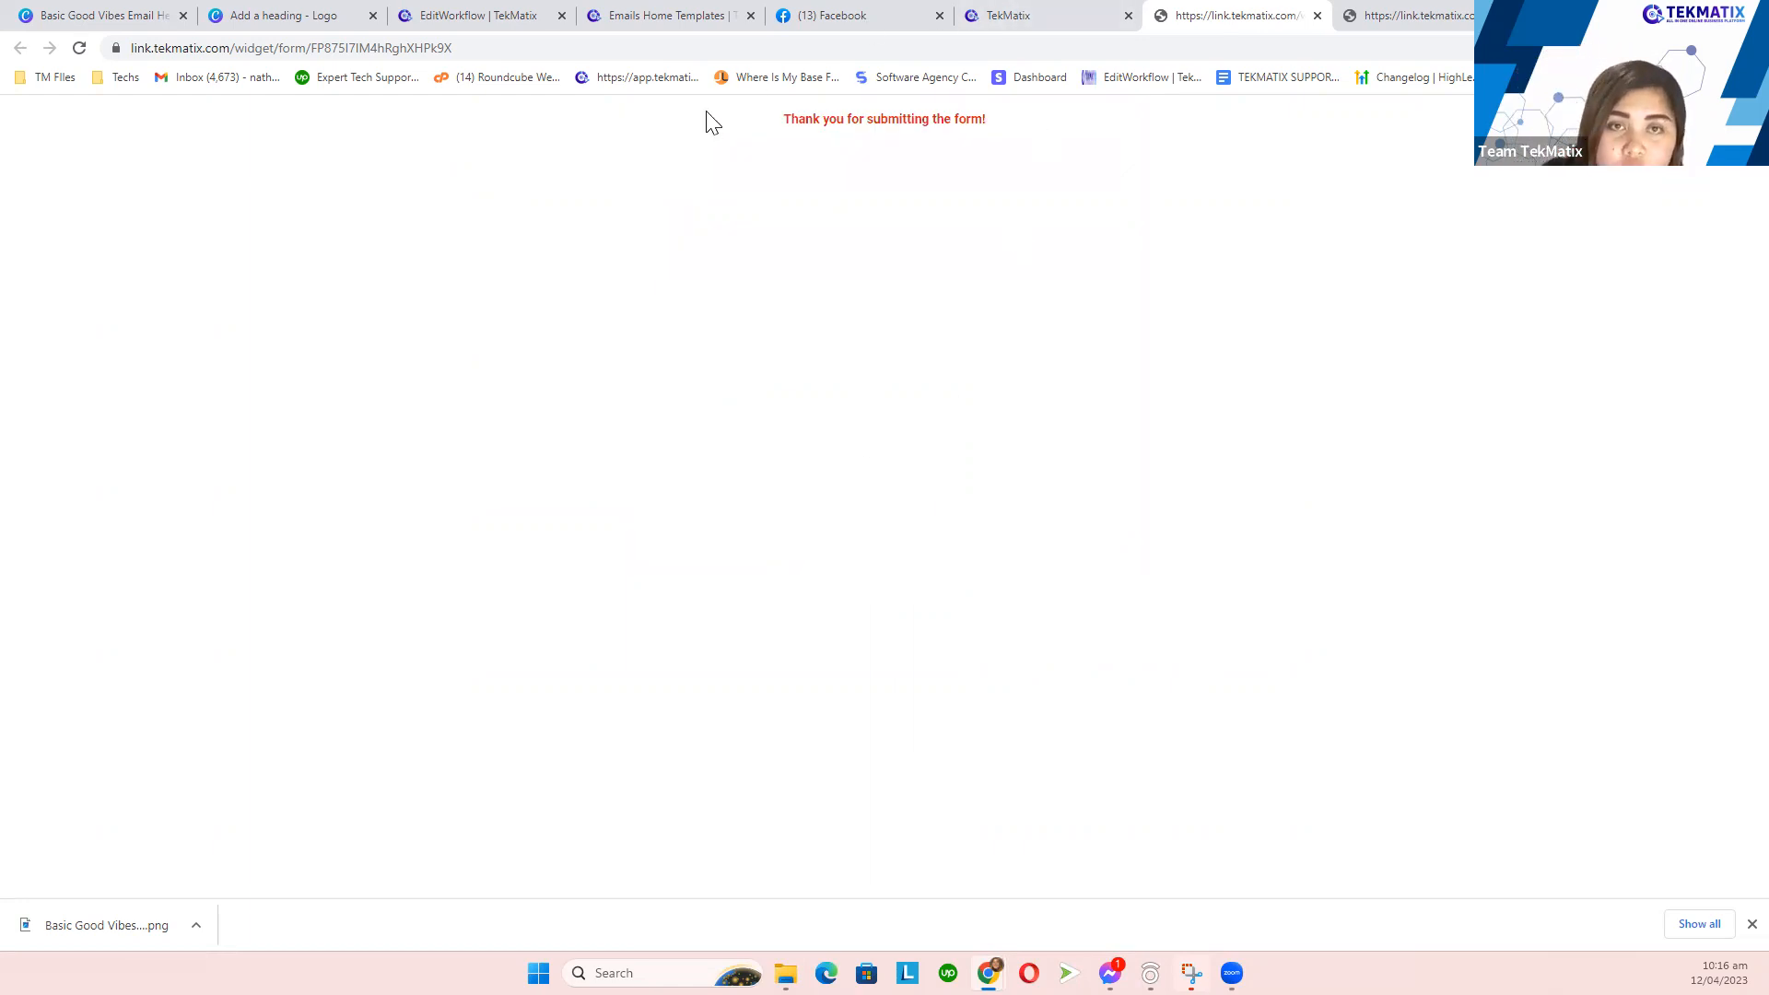
pyautogui.click(853, 18)
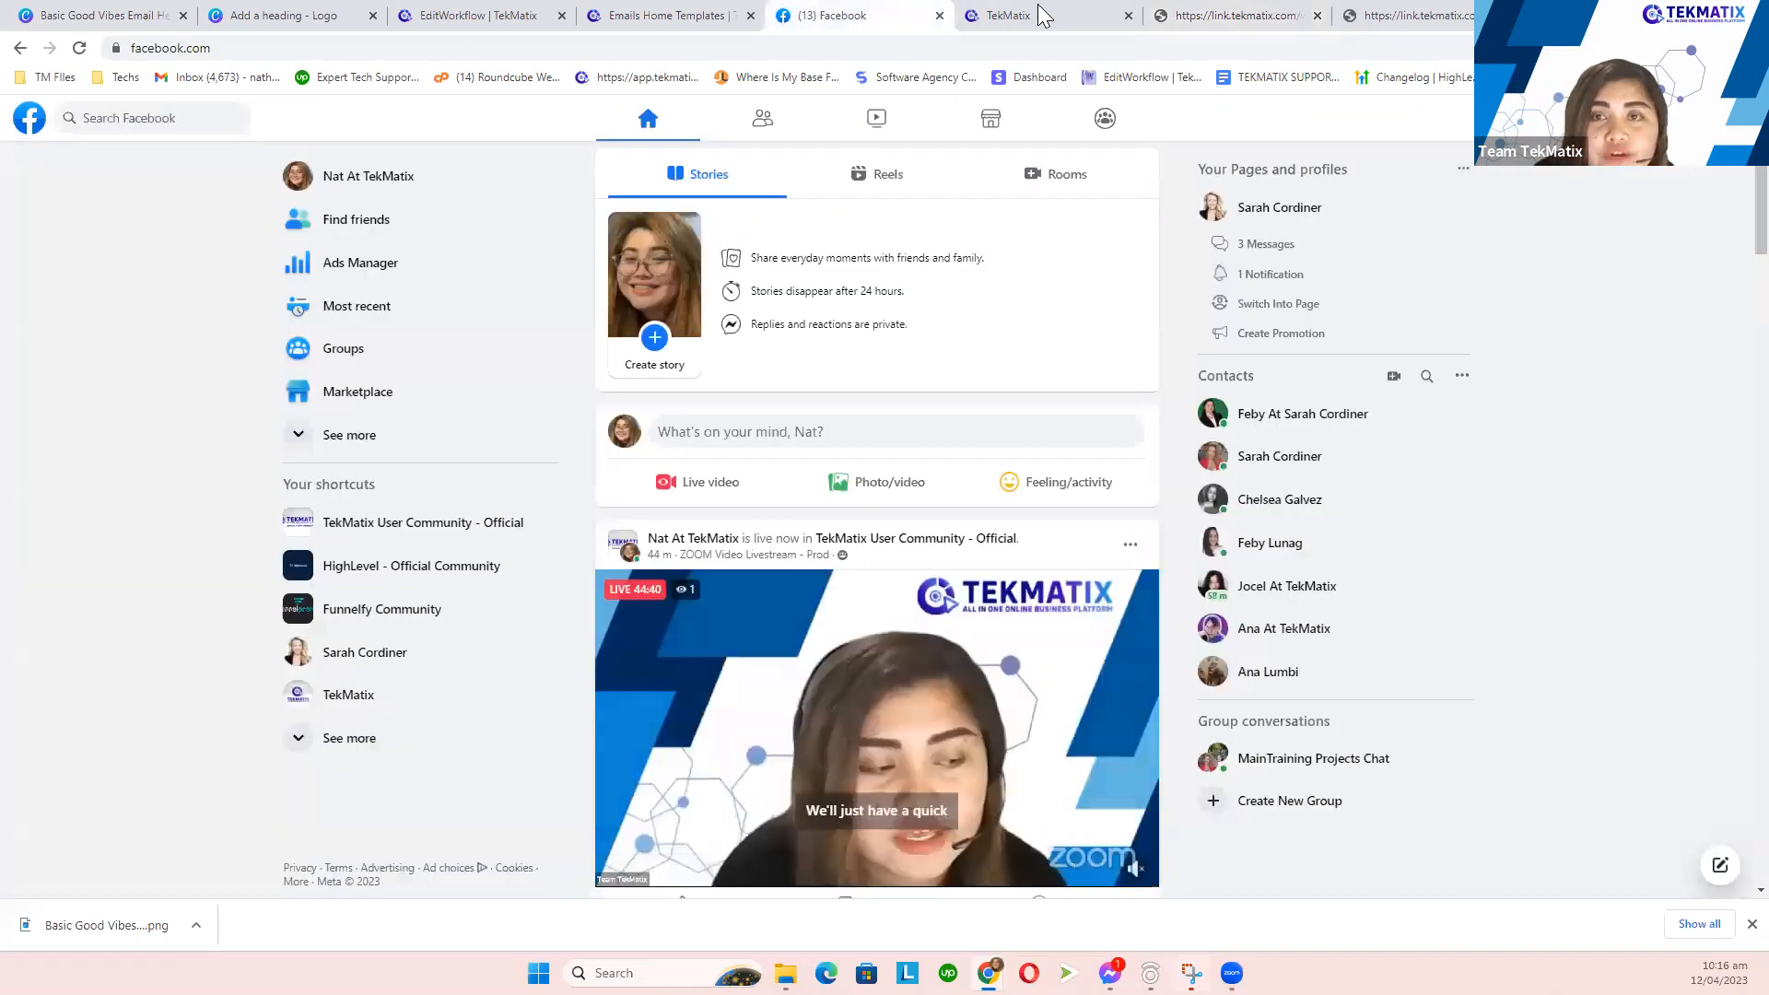
# - Return to the conditional-actions workflow and look over its Settings and Actions views
pyautogui.click(1060, 13)
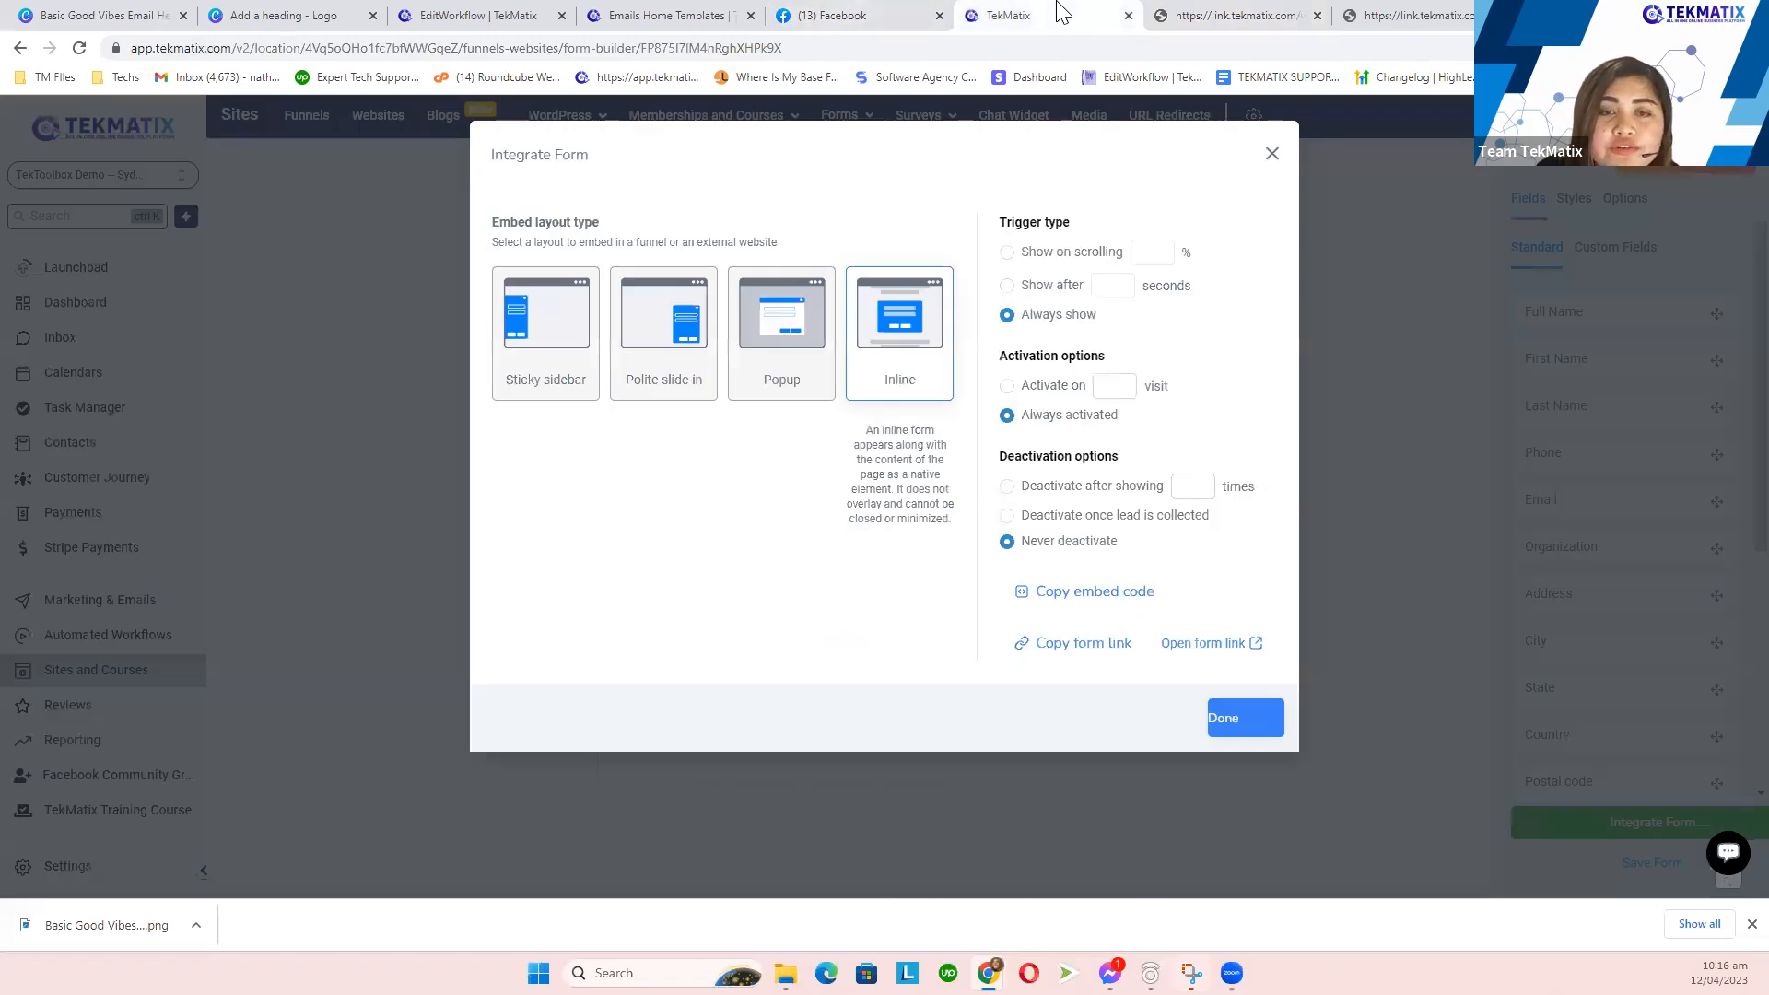
pyautogui.click(491, 13)
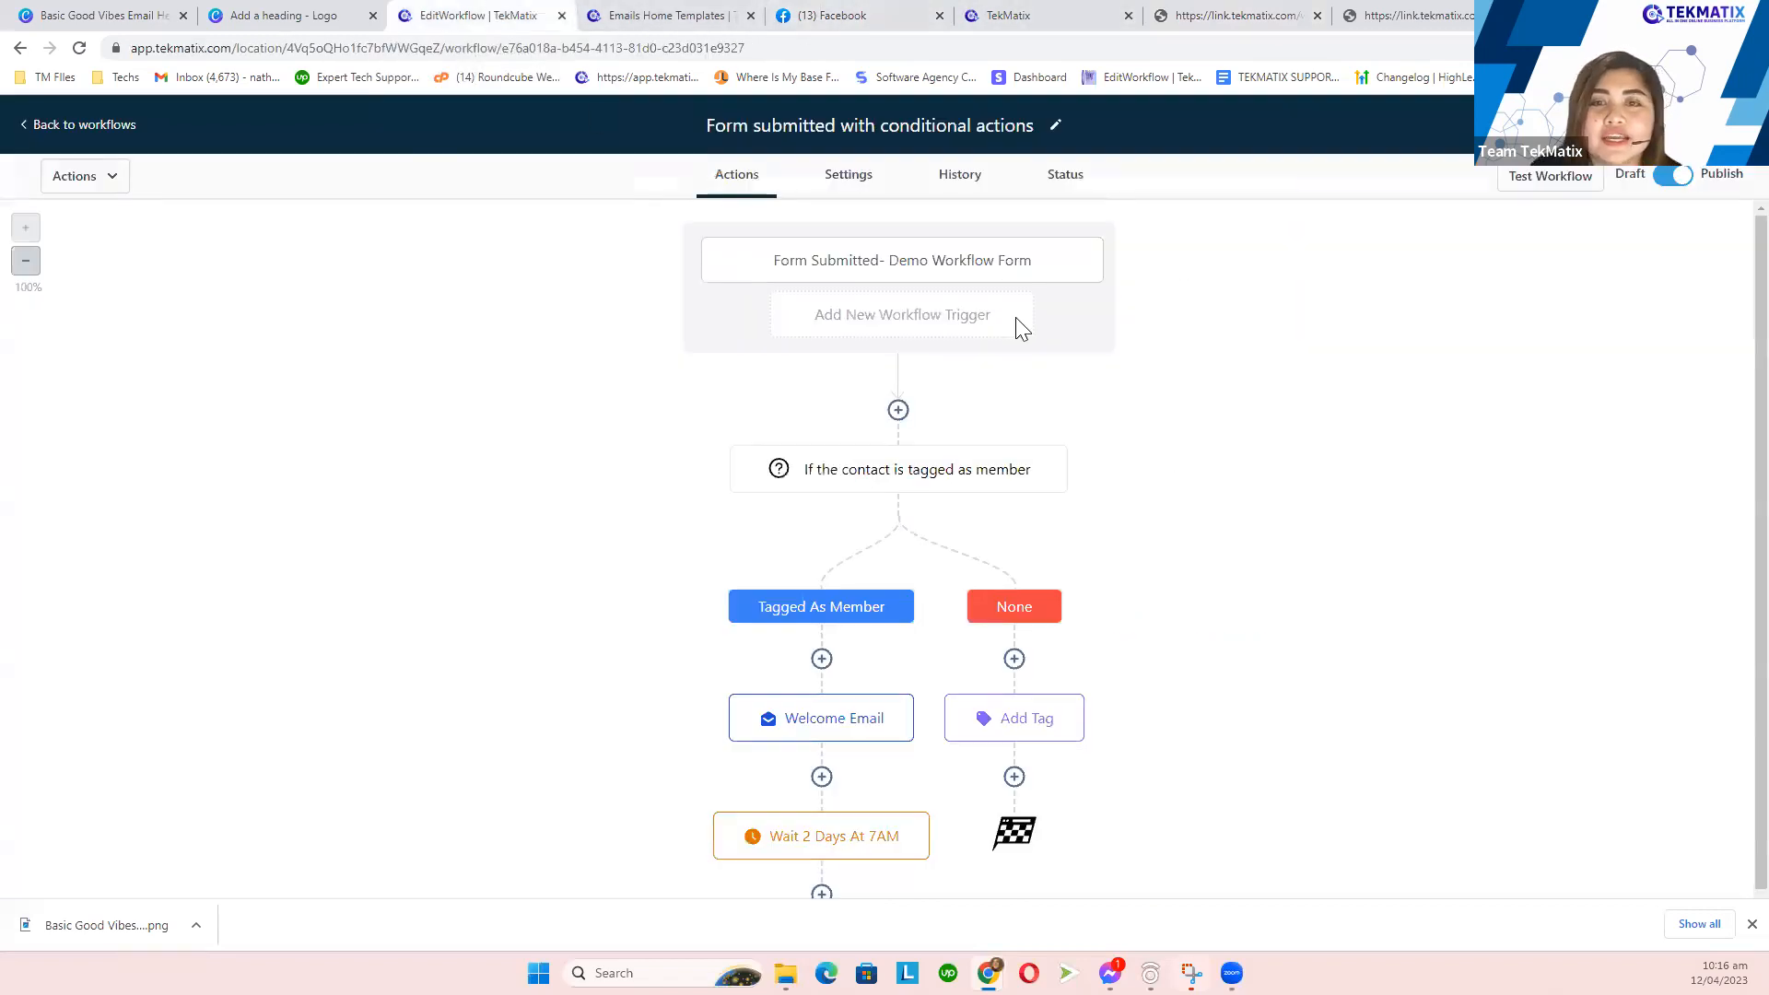
pyautogui.click(858, 194)
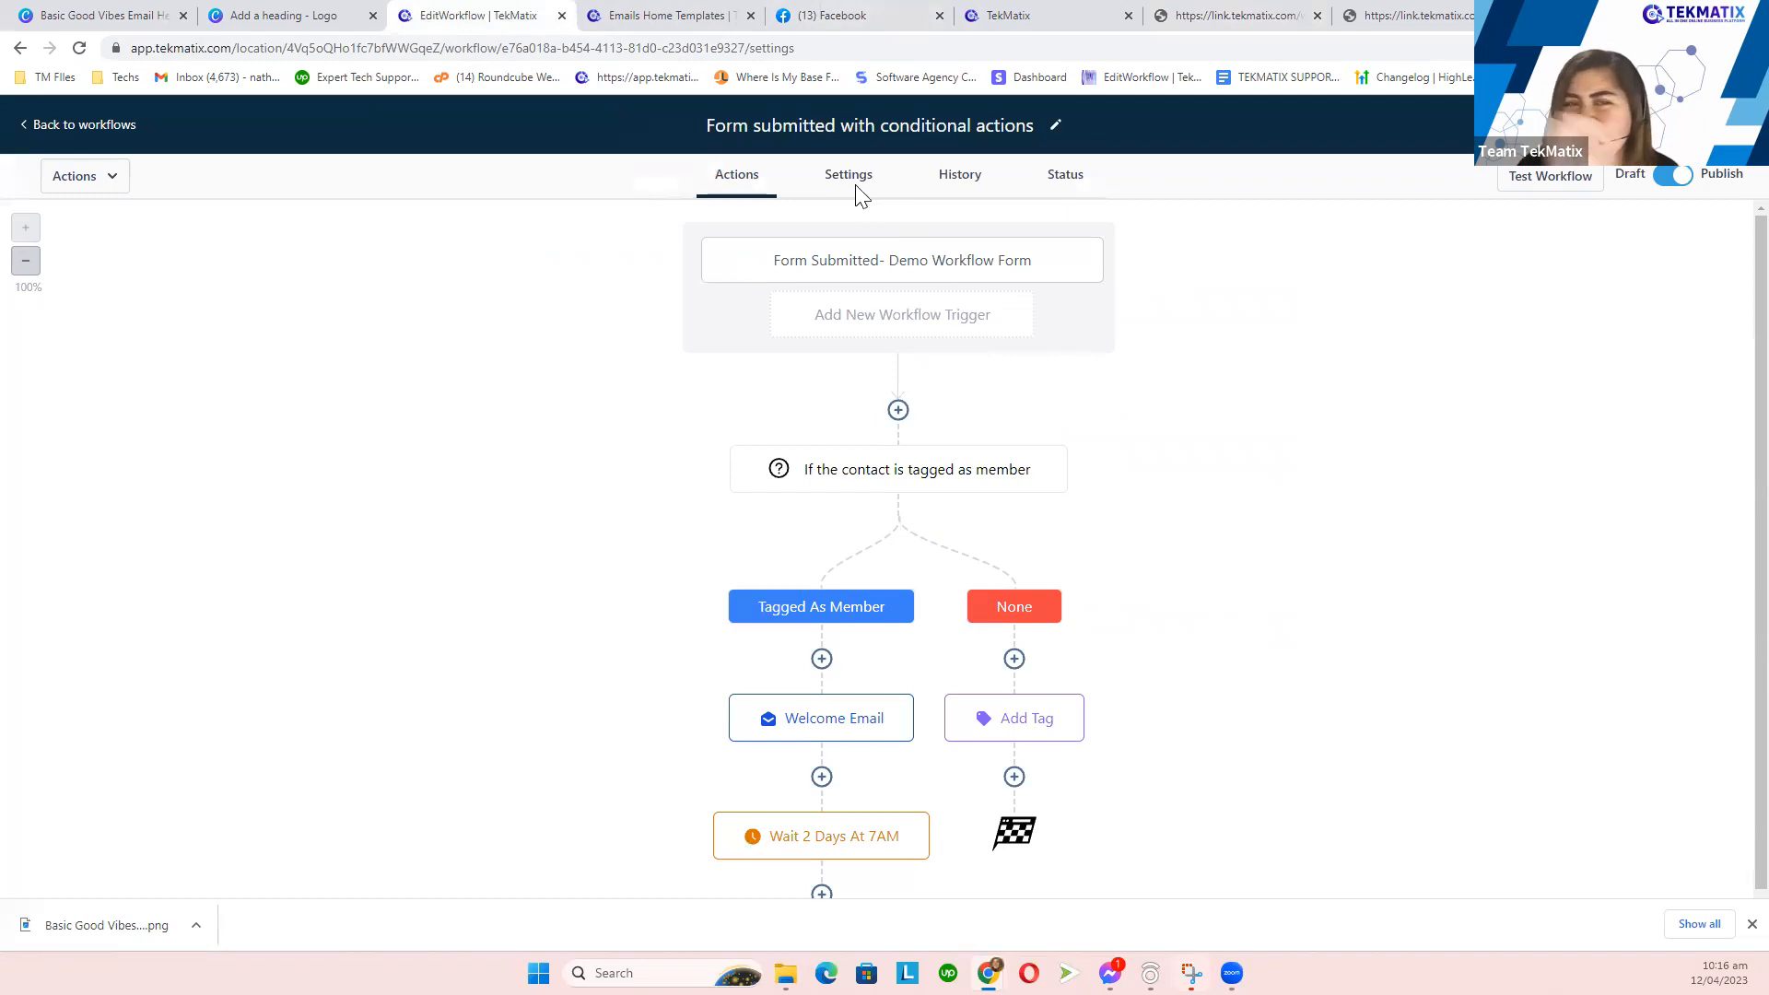
pyautogui.click(743, 189)
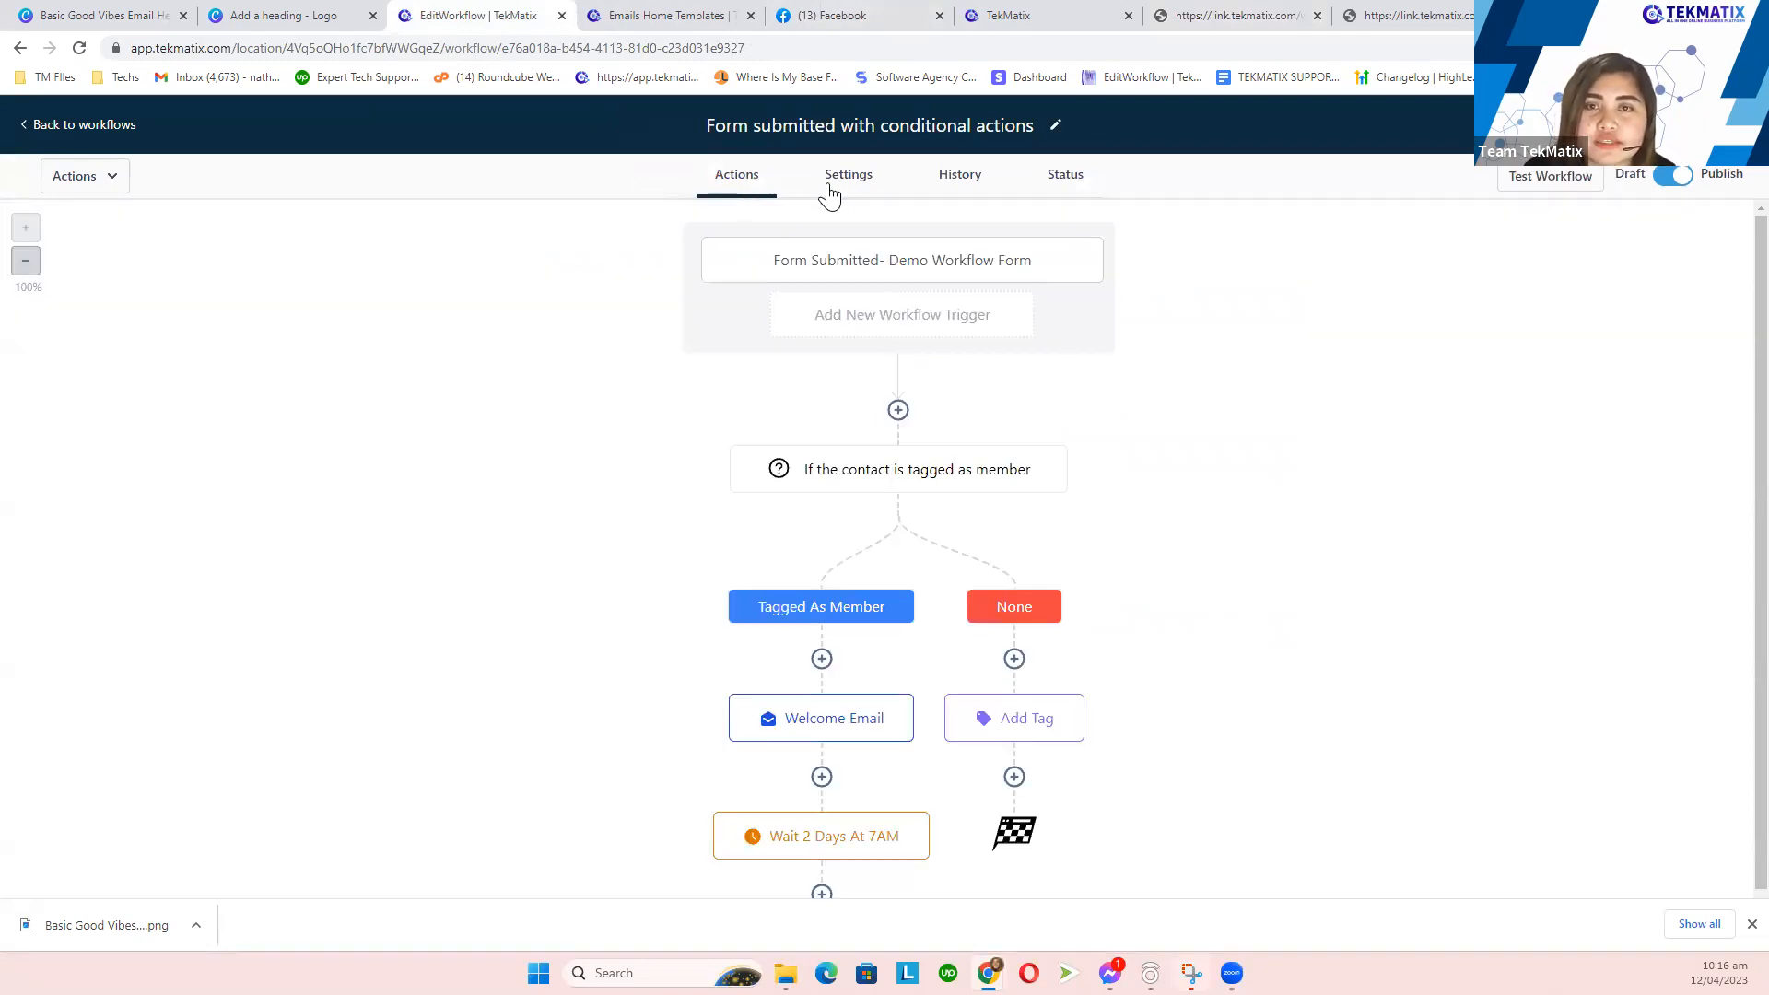
pyautogui.click(842, 184)
pyautogui.click(743, 185)
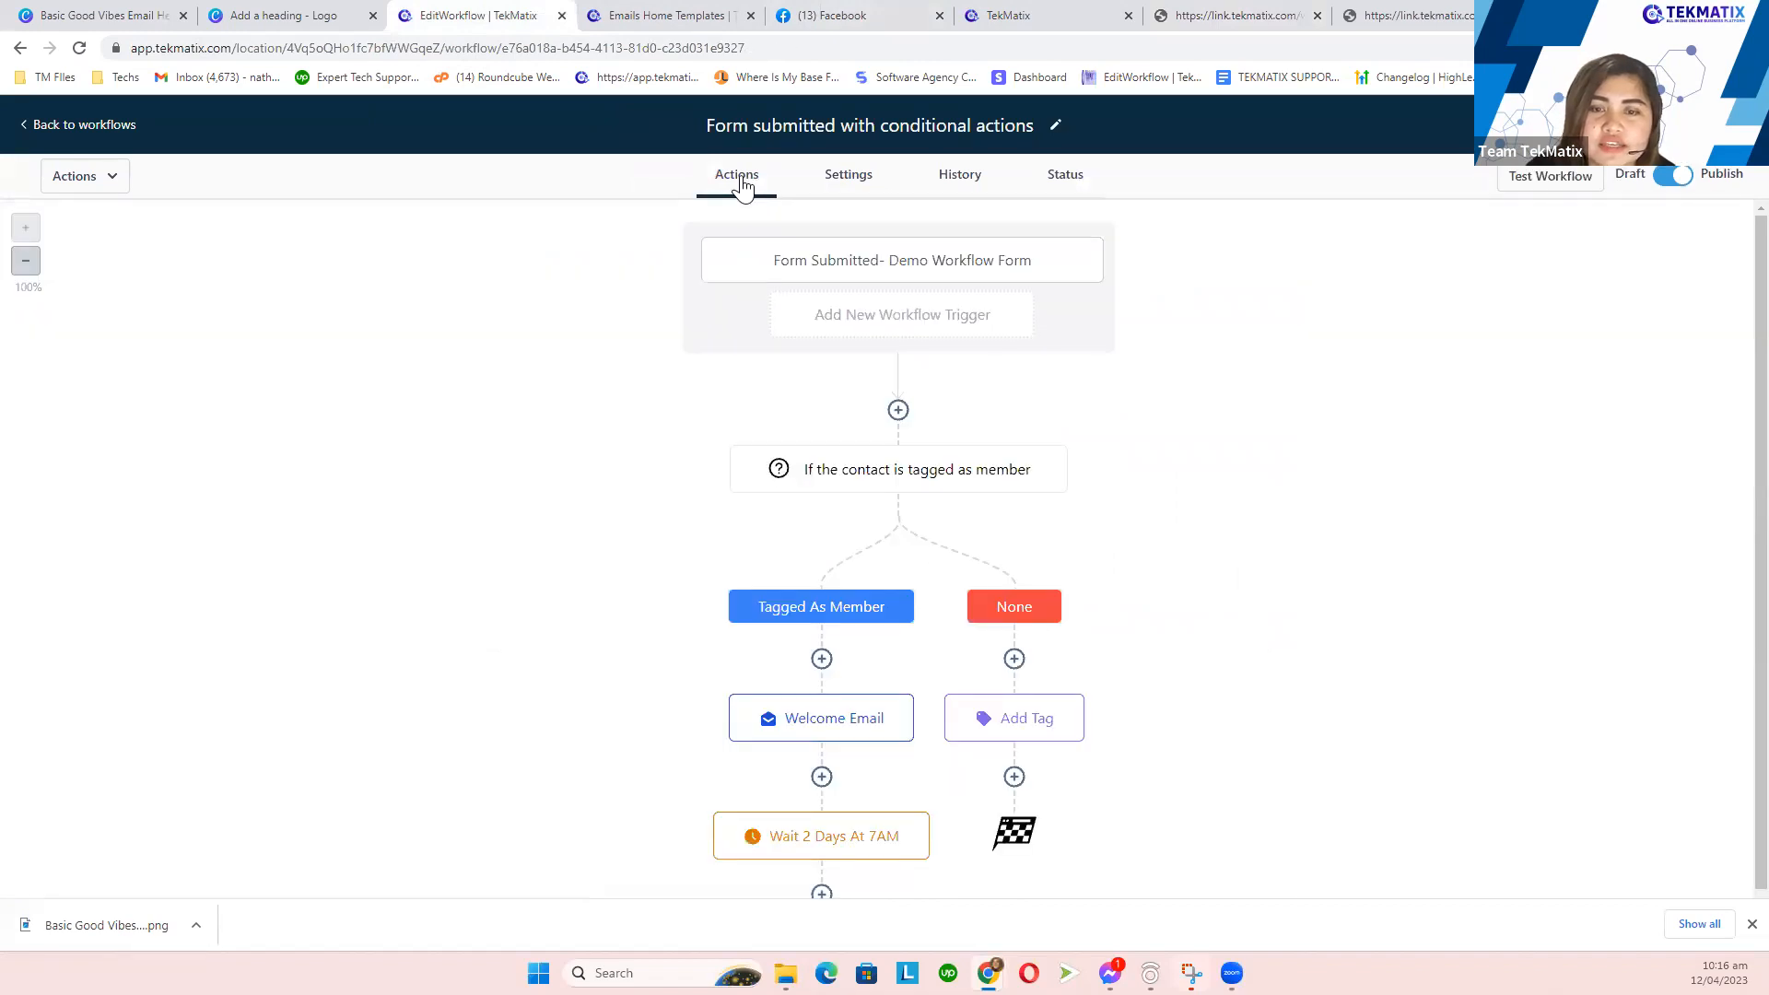
pyautogui.scroll(-1, 935, 343)
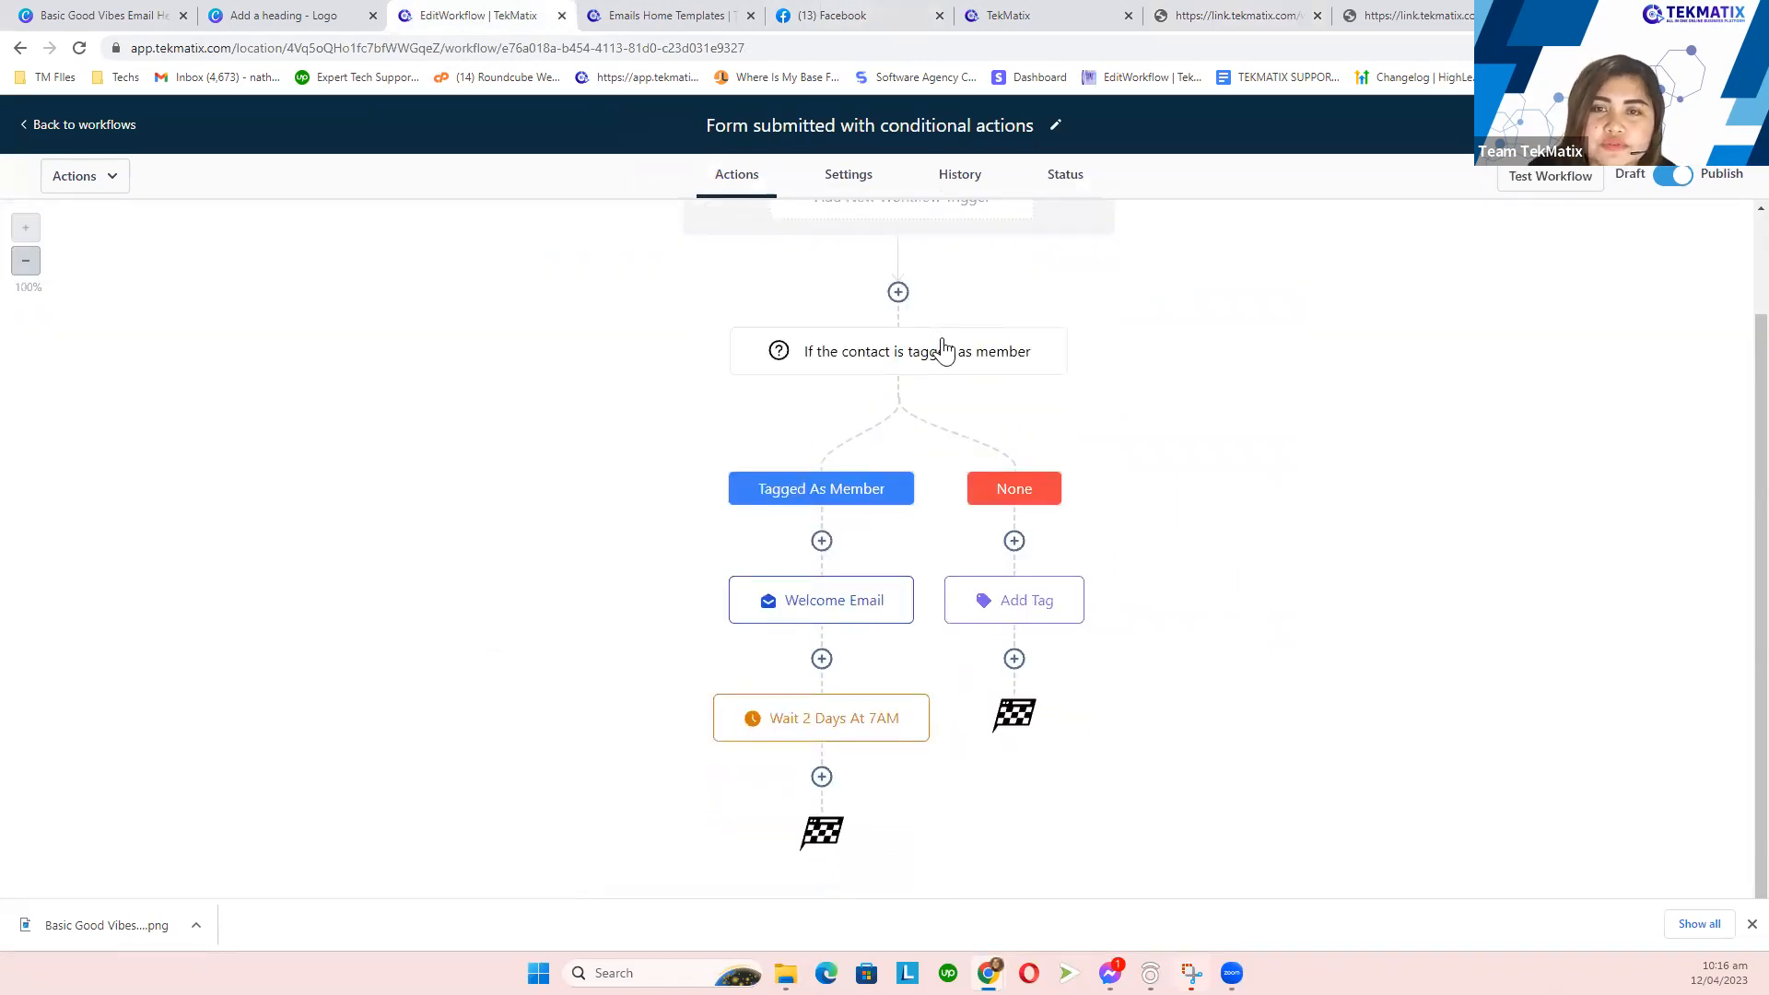
pyautogui.scroll(1, 944, 351)
# - Review the History action logs showing the test contact's Remove from workflow and Add Tag entries
pyautogui.click(958, 184)
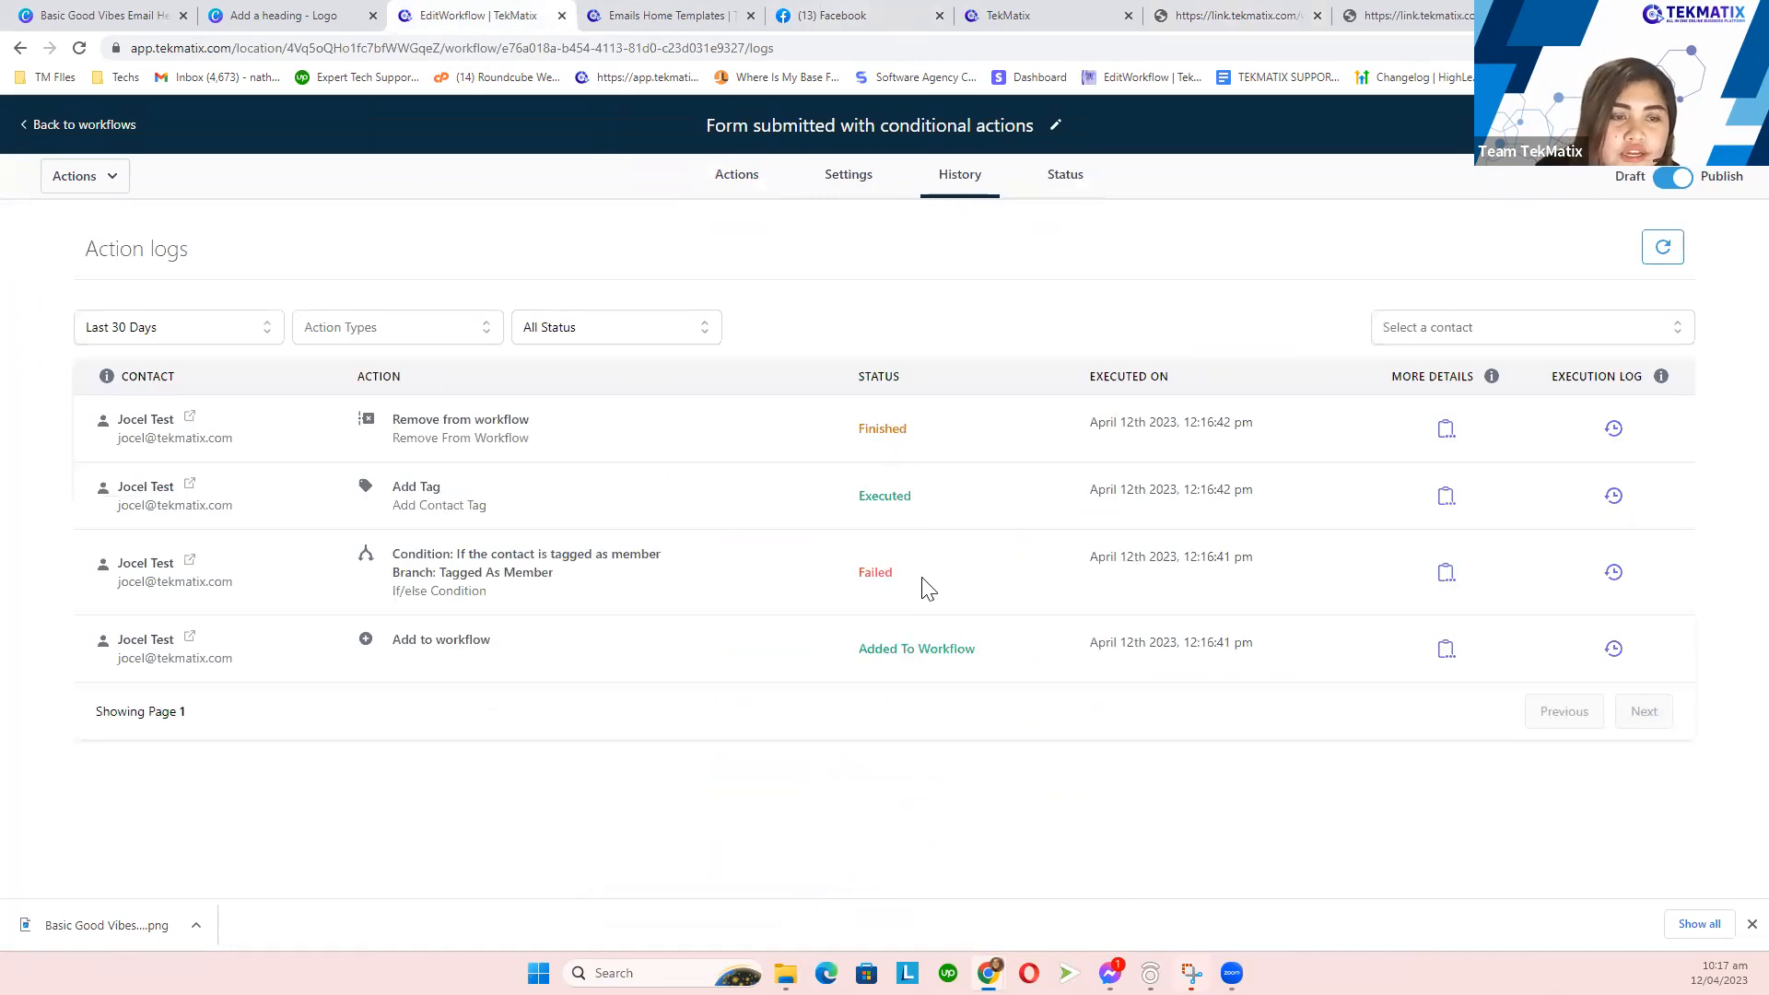
pyautogui.click(728, 185)
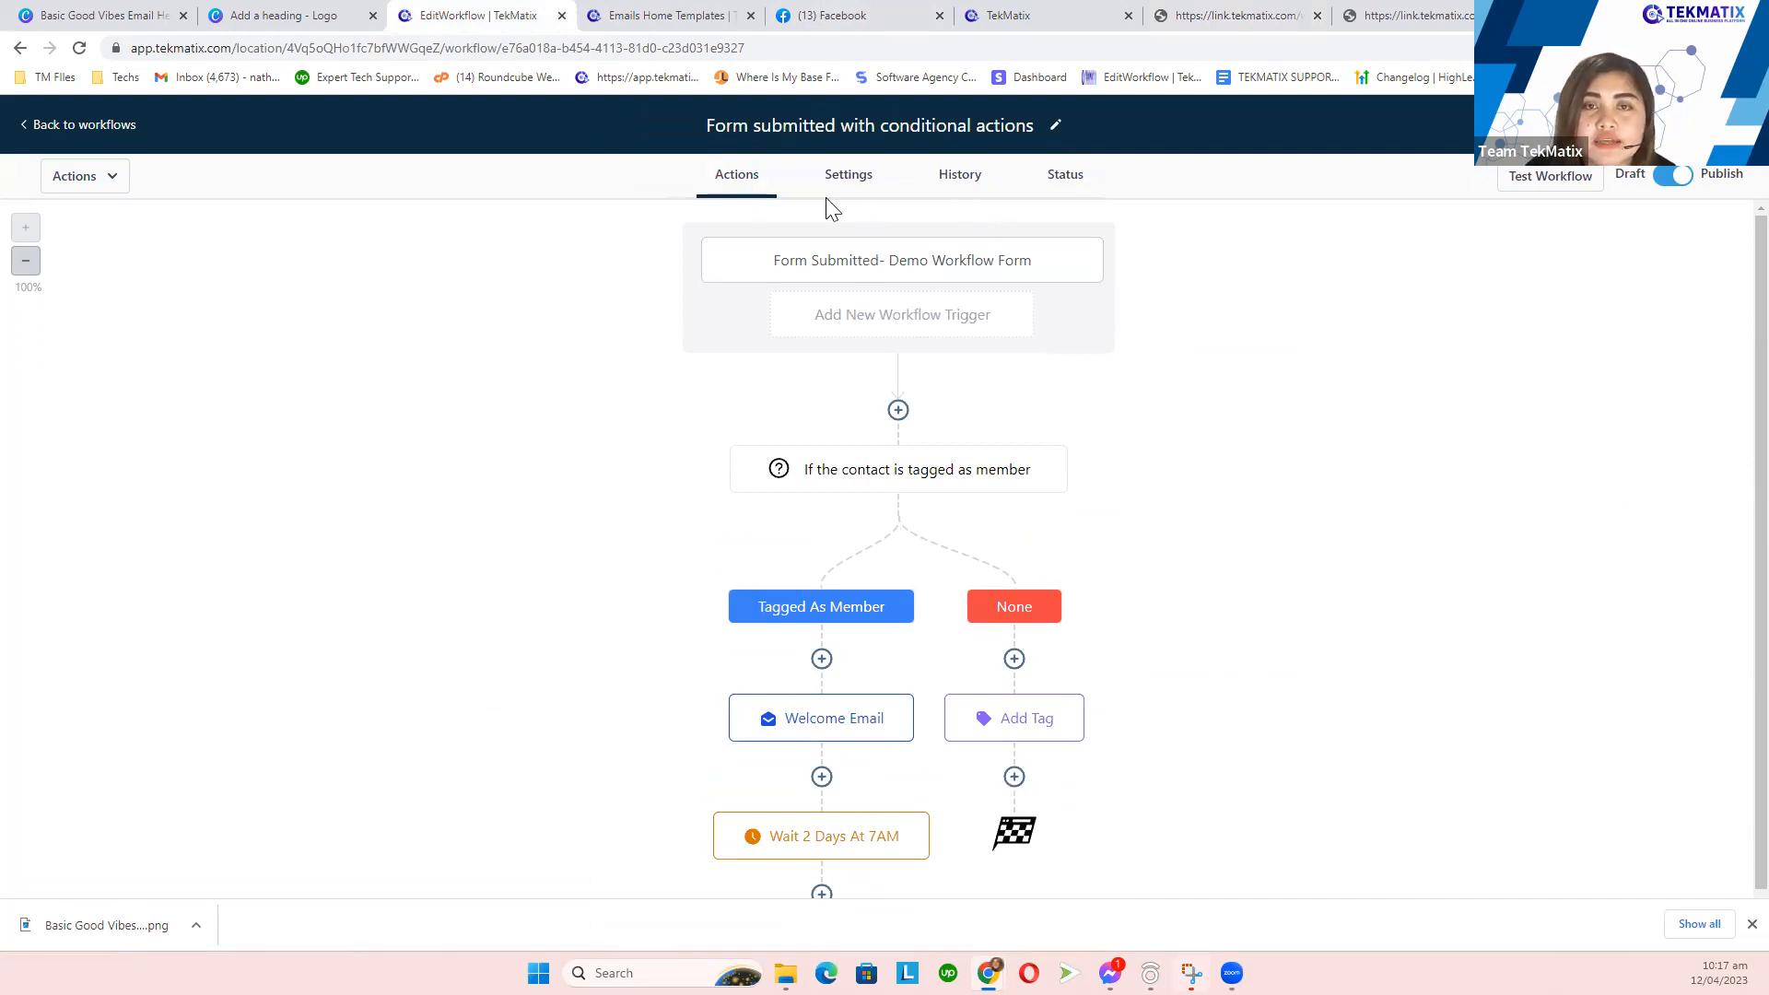
pyautogui.click(966, 191)
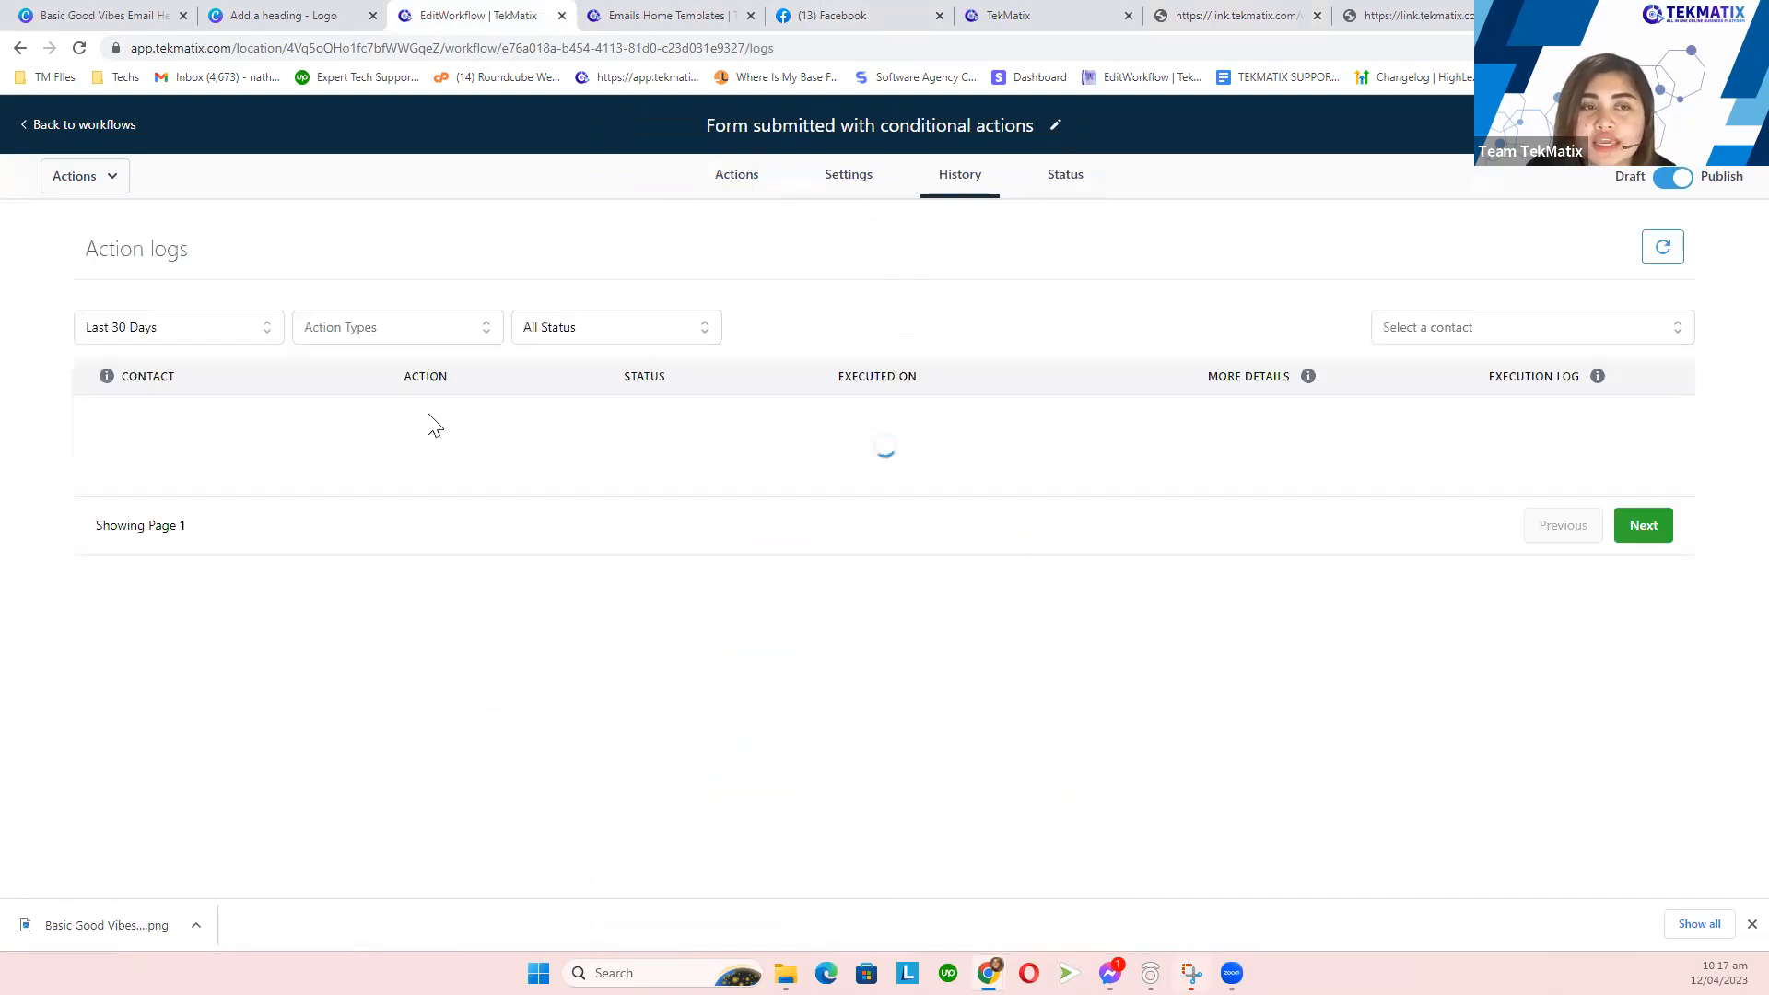
pyautogui.moveTo(110, 642); pyautogui.dragTo(175, 645)
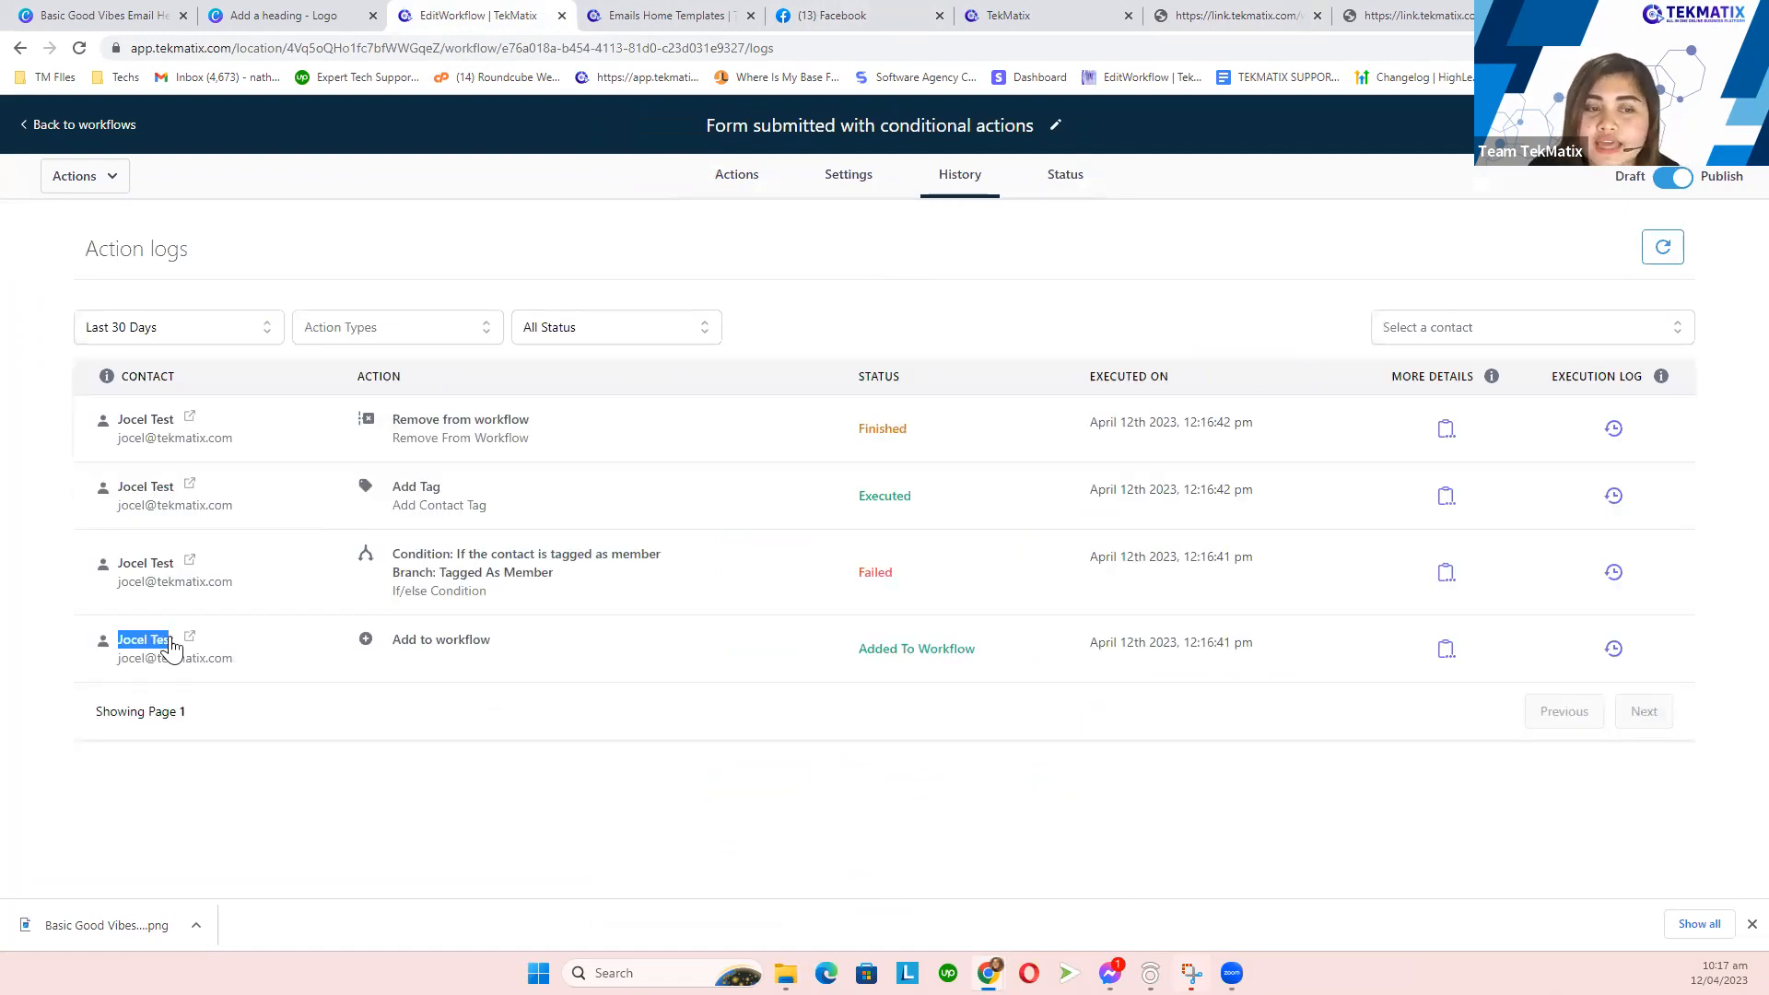
pyautogui.click(464, 731)
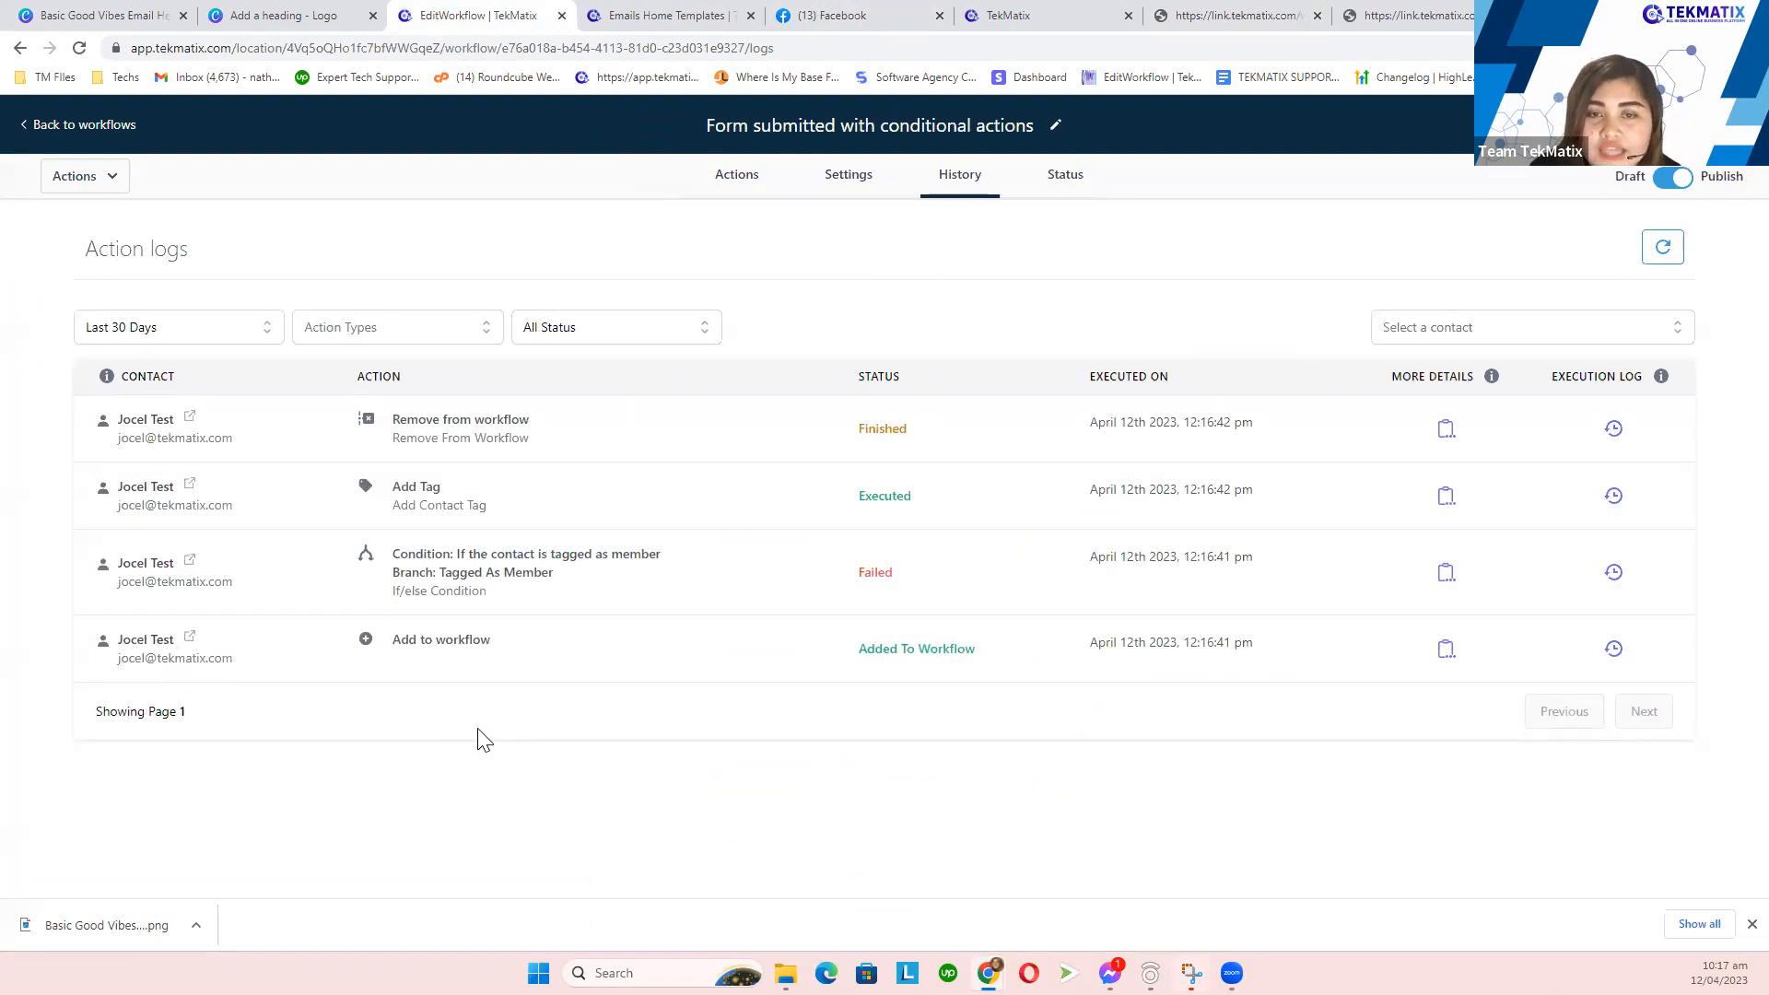
pyautogui.moveTo(393, 420); pyautogui.dragTo(612, 419)
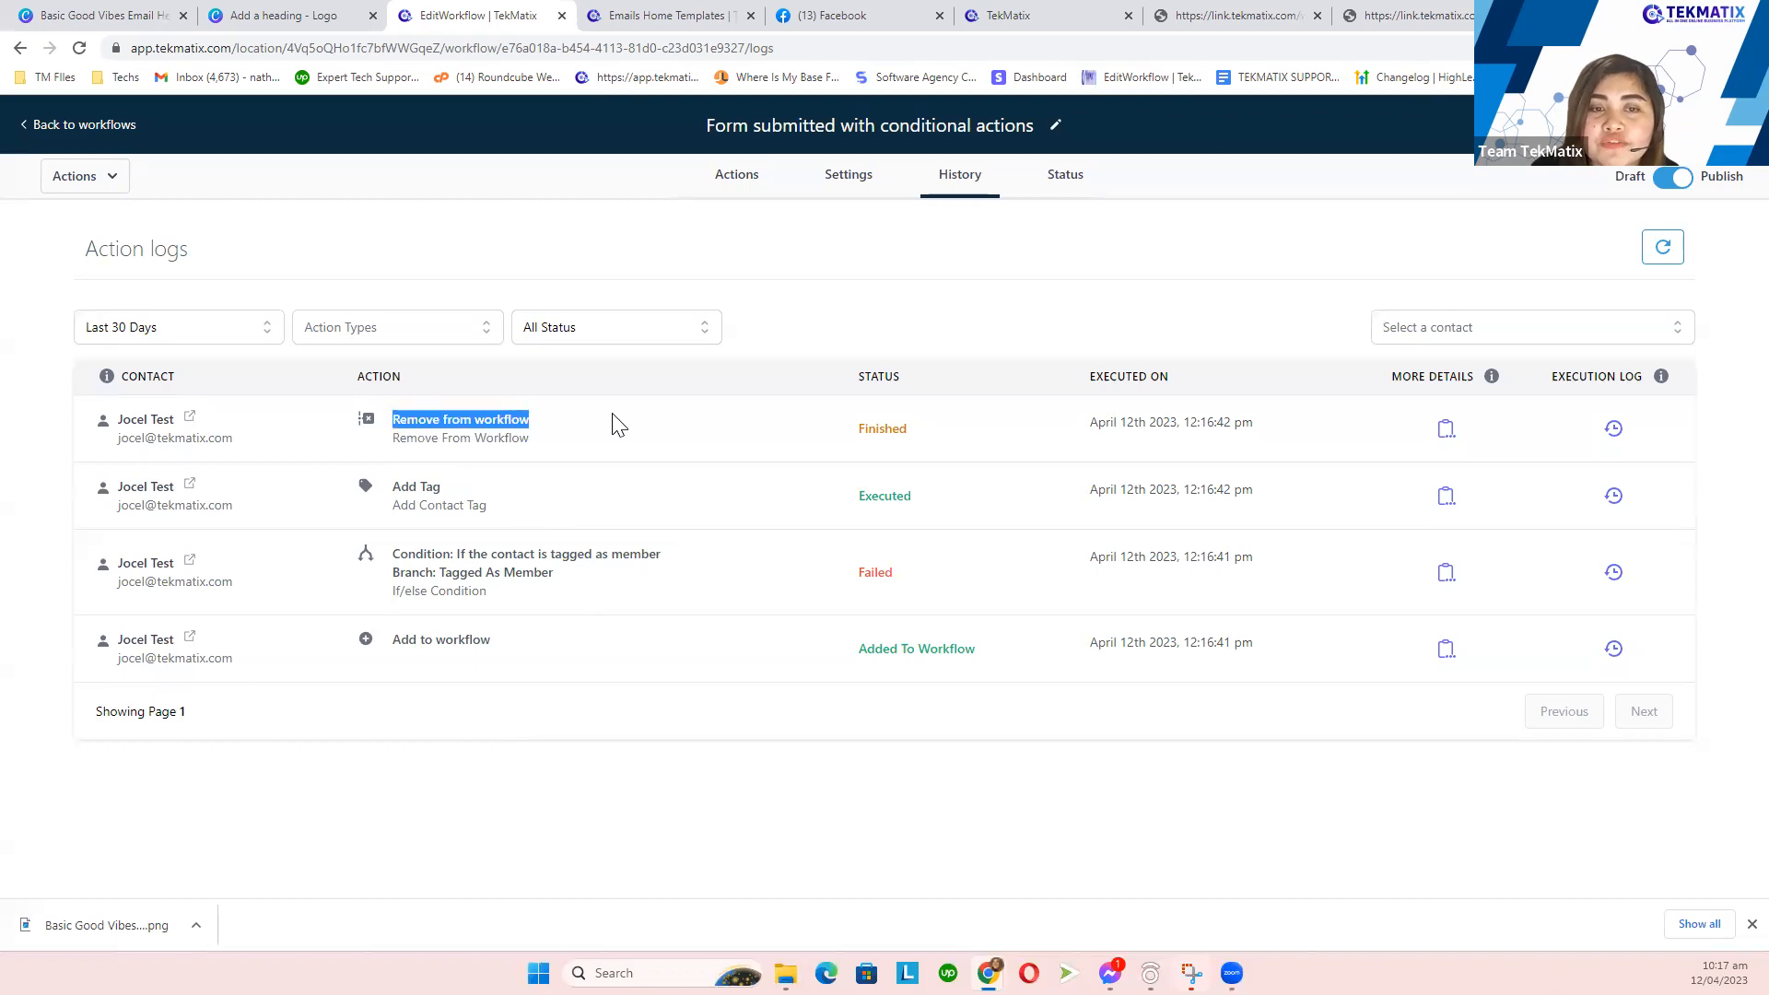
pyautogui.click(740, 183)
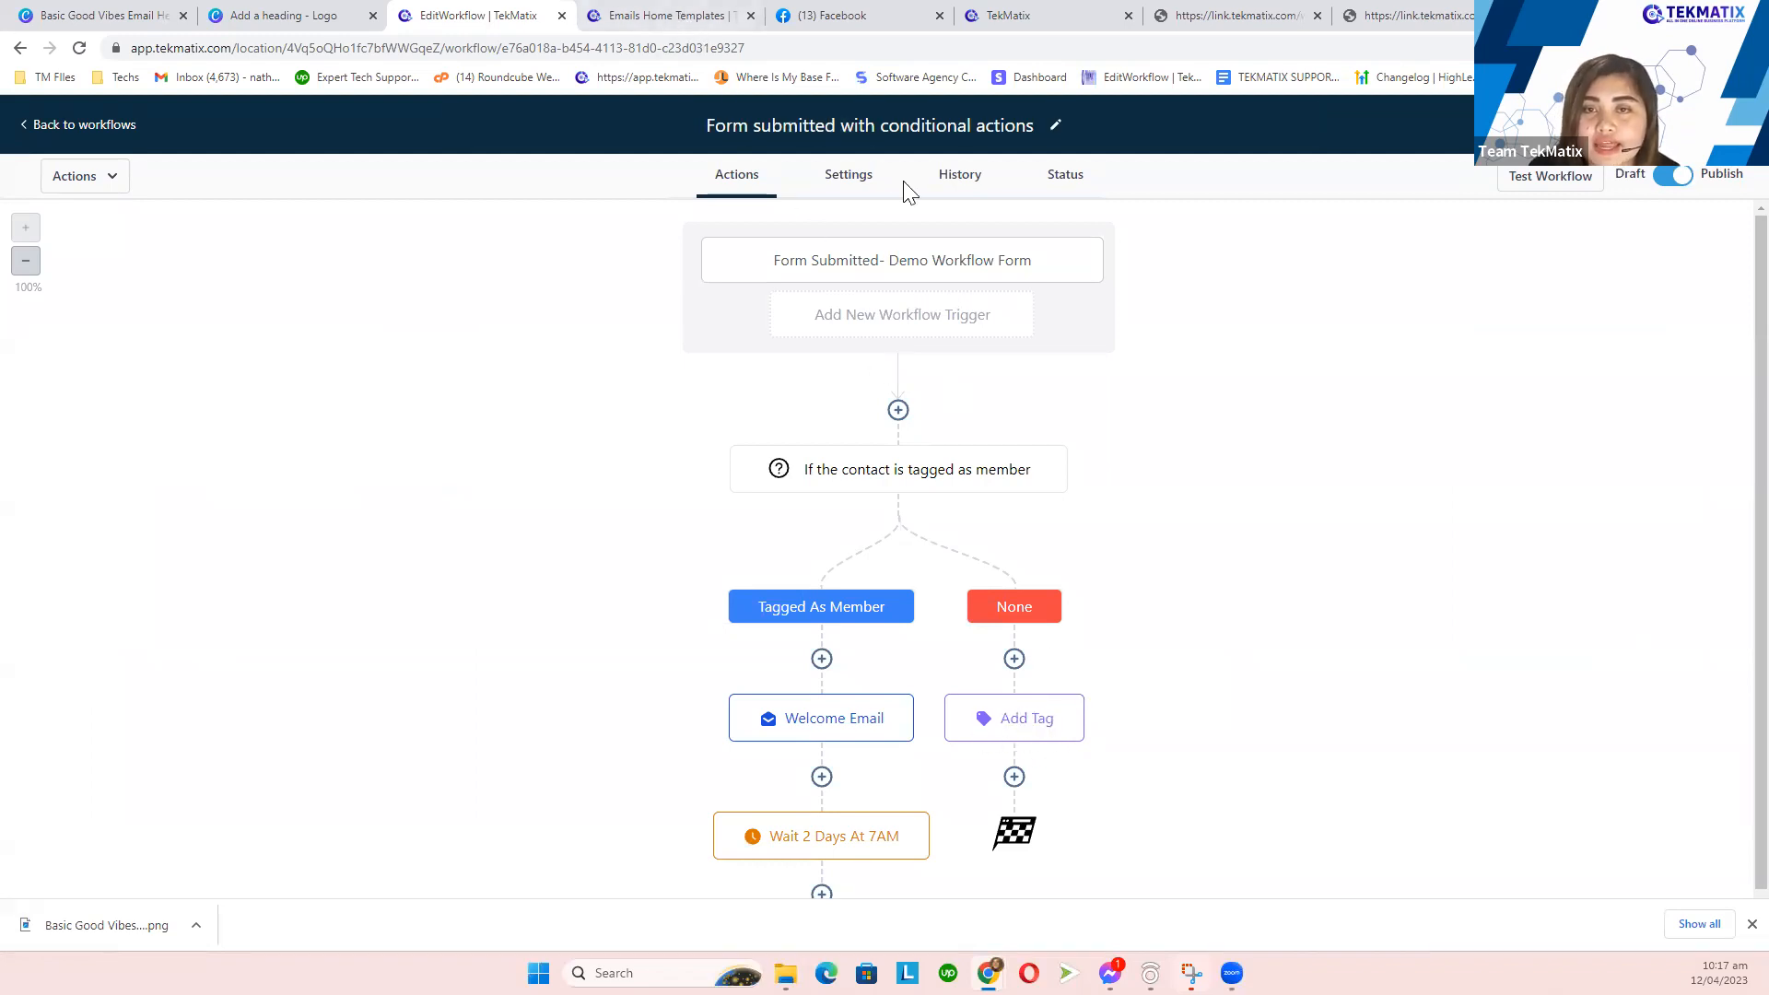
pyautogui.click(957, 184)
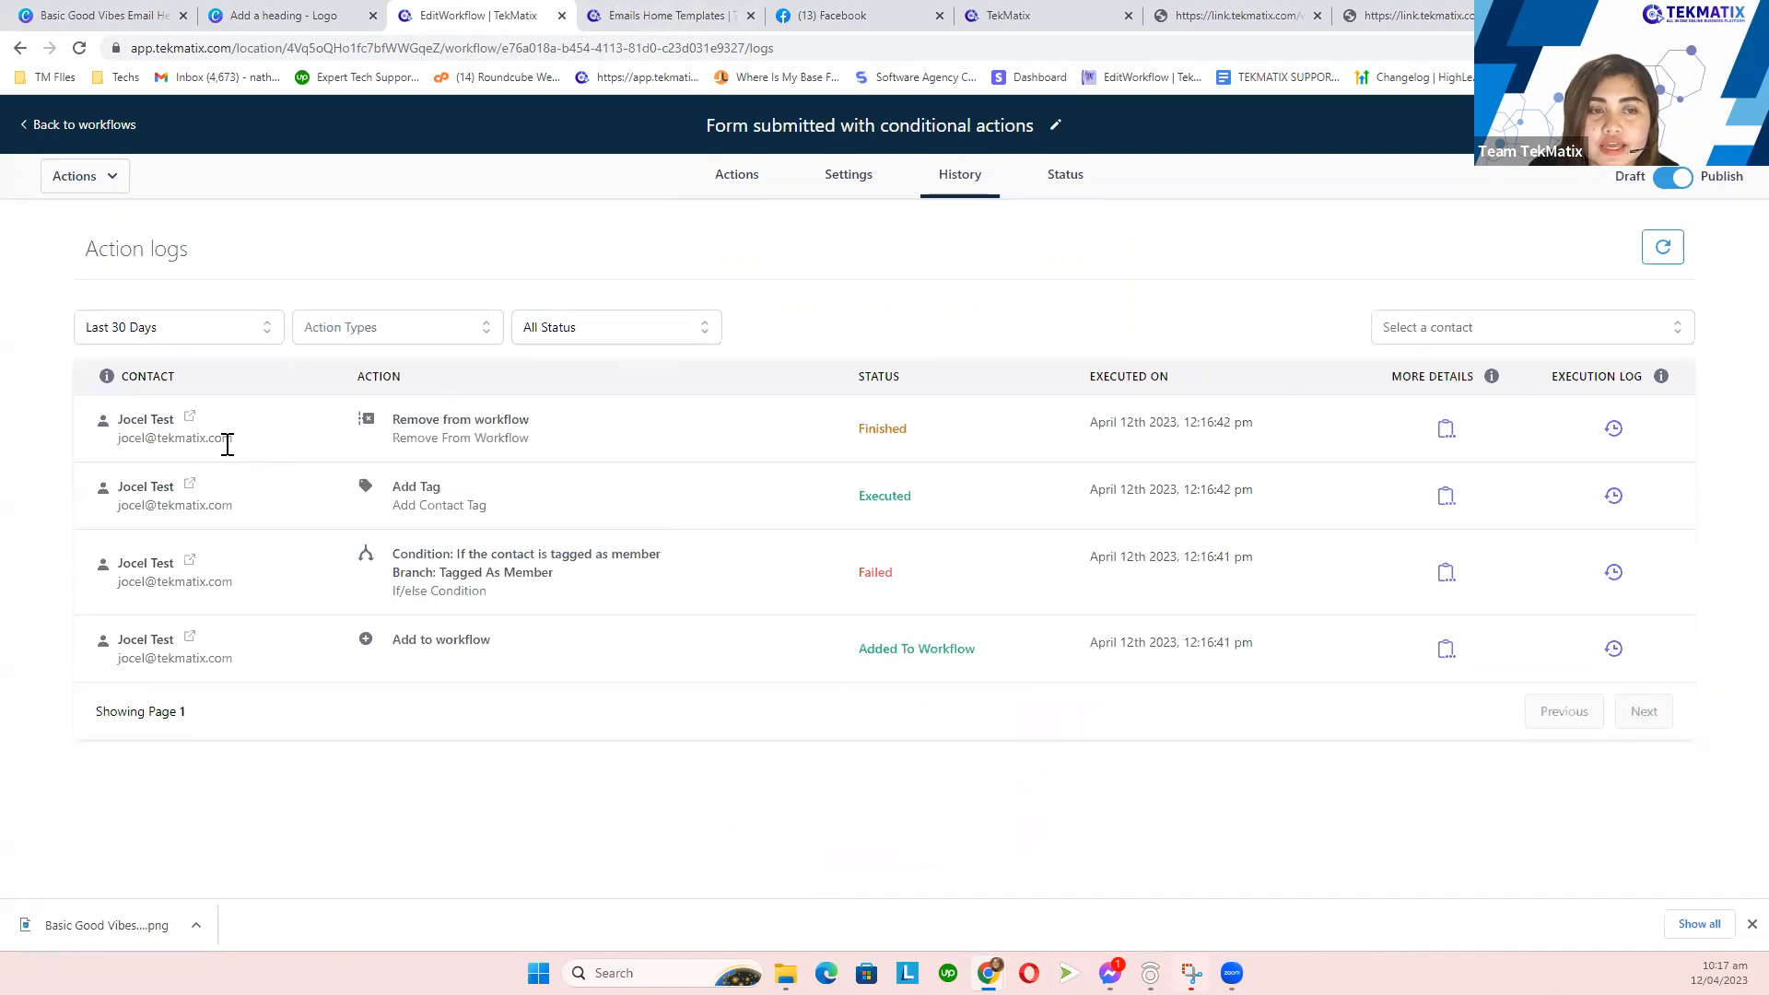
pyautogui.moveTo(385, 426); pyautogui.dragTo(564, 444)
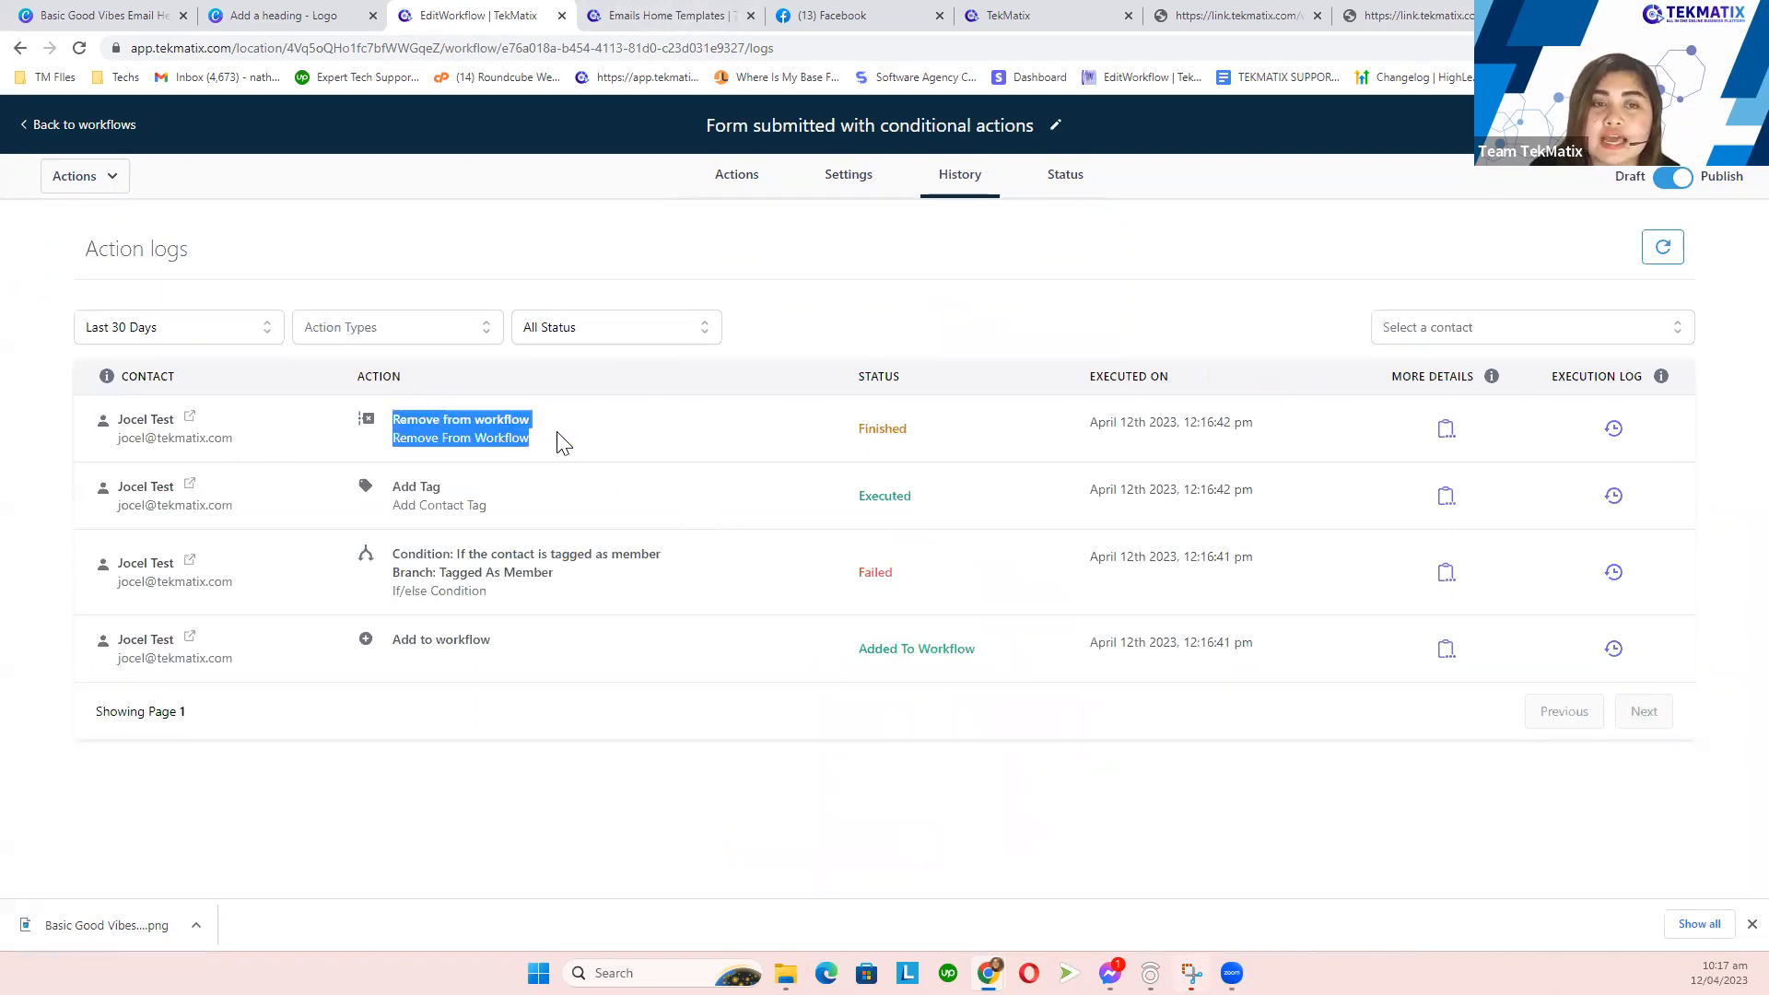
pyautogui.click(590, 456)
pyautogui.moveTo(385, 495); pyautogui.dragTo(908, 477)
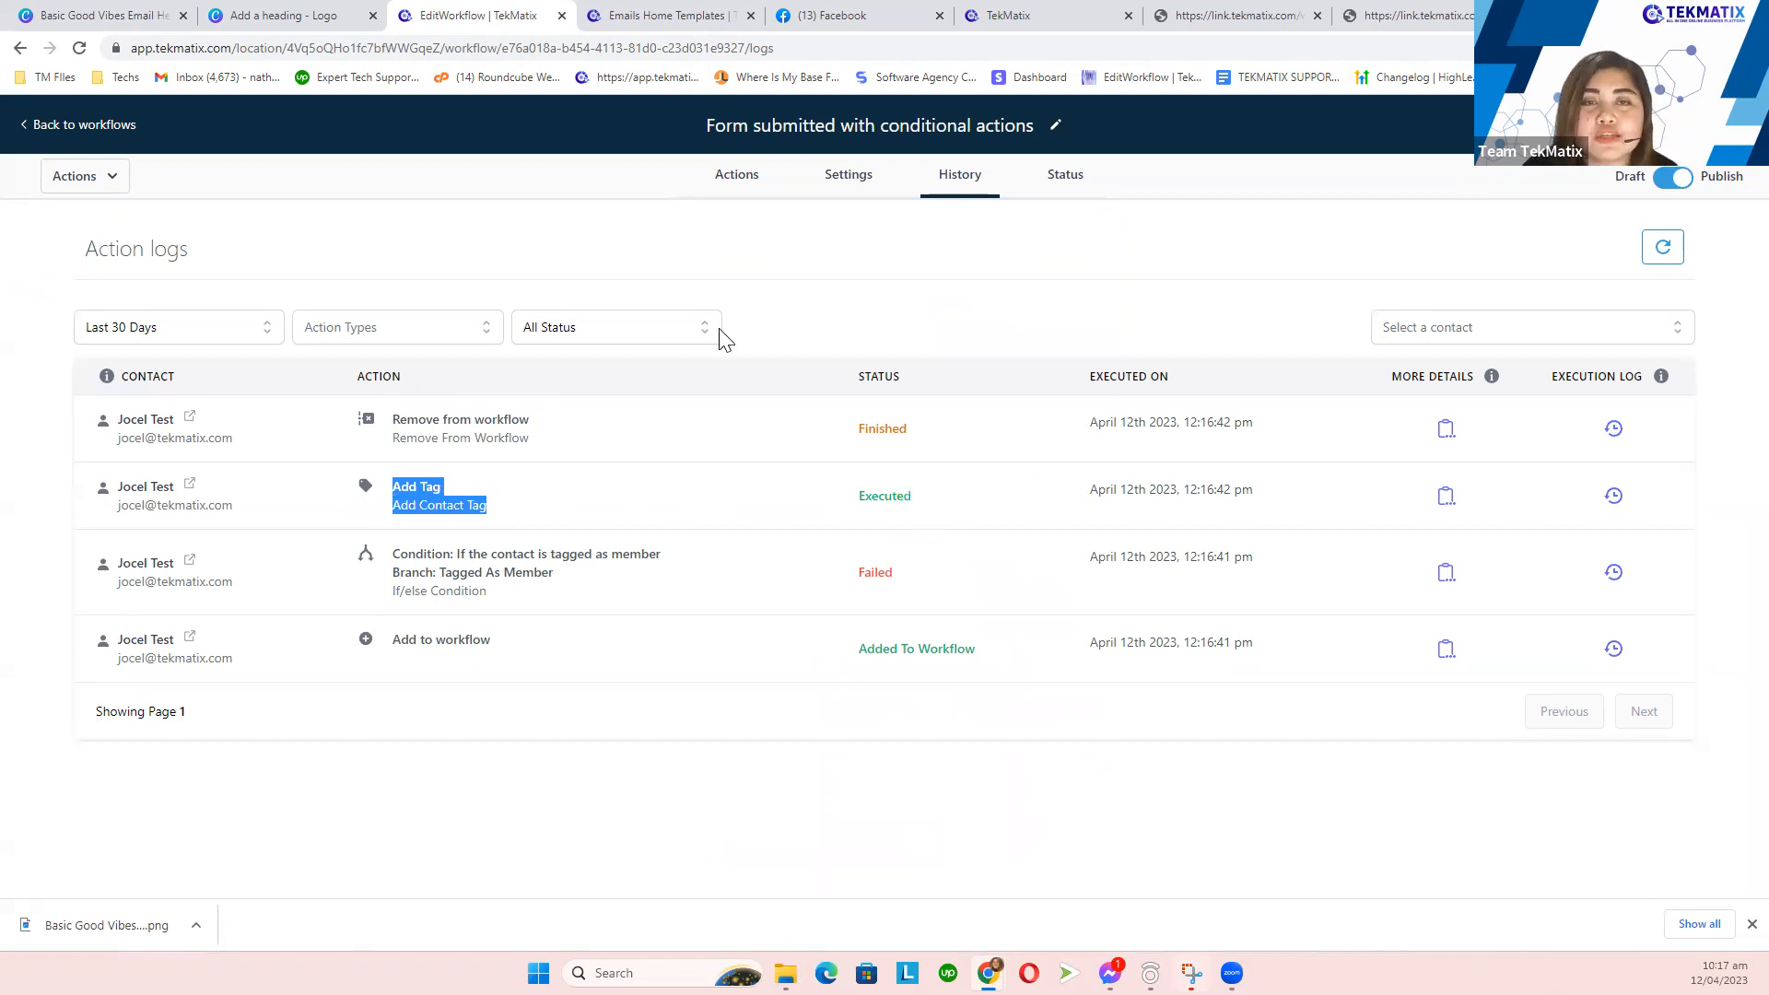
pyautogui.click(658, 14)
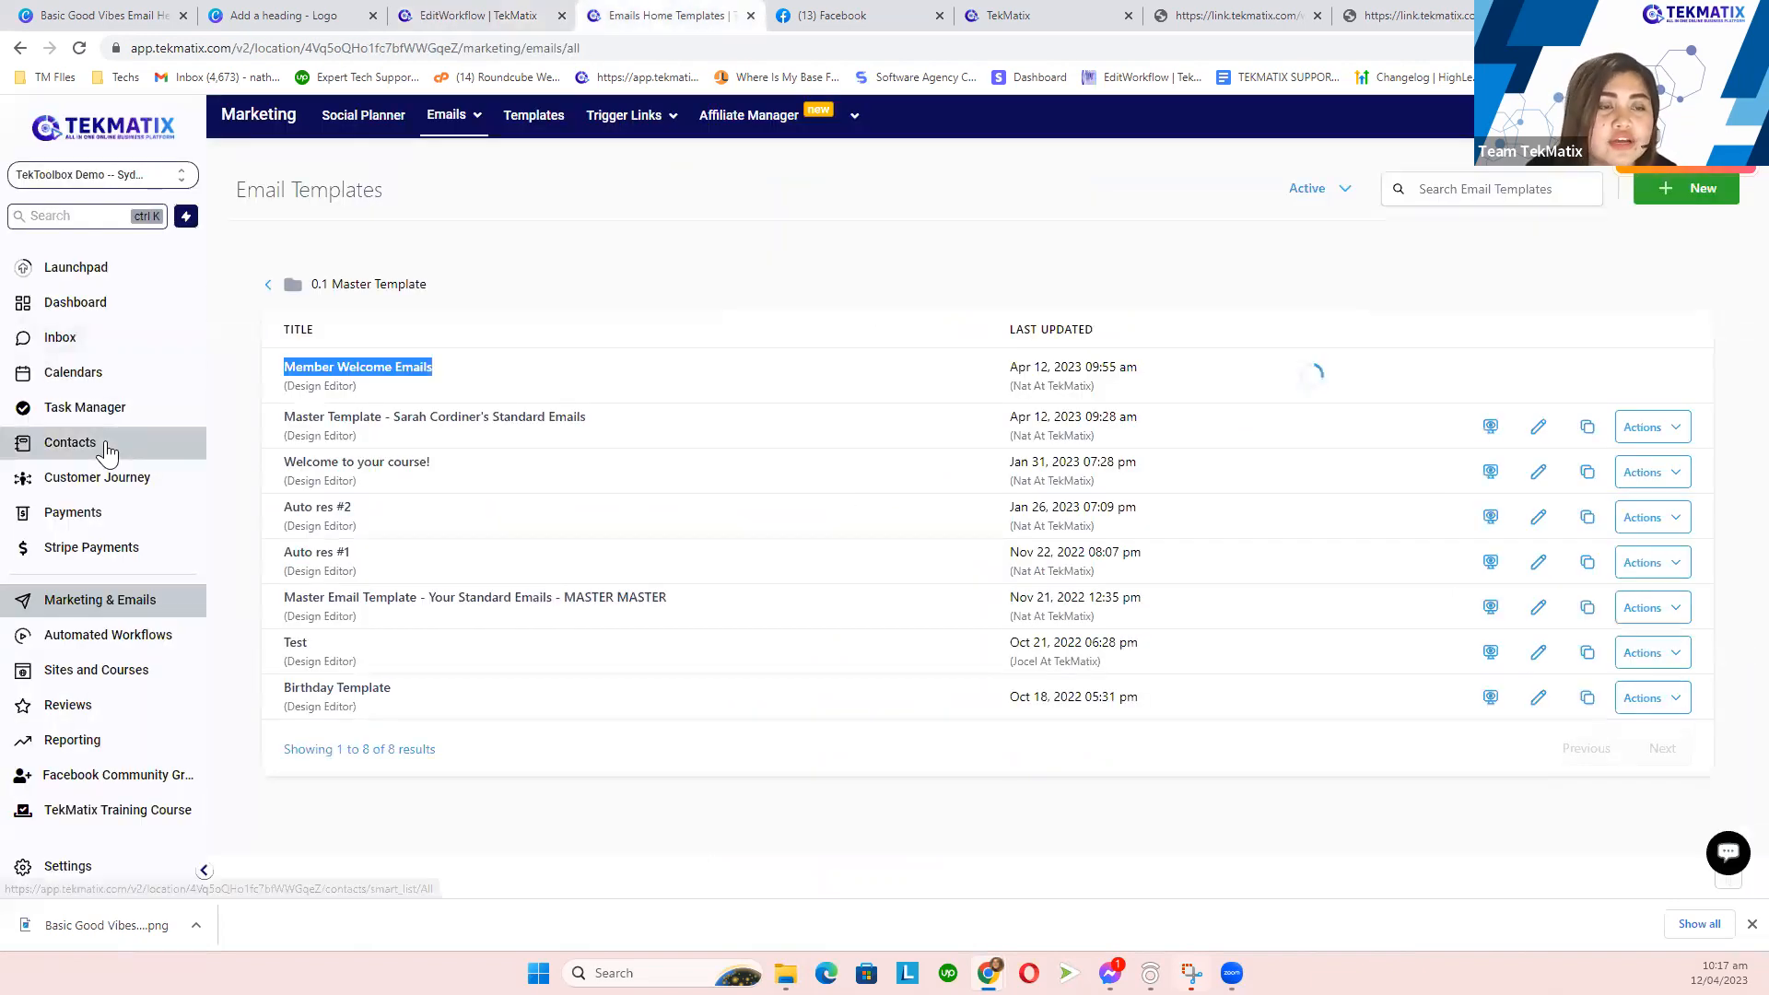
# - Find the first test contact and check its non member and webinar tags
pyautogui.click(107, 448)
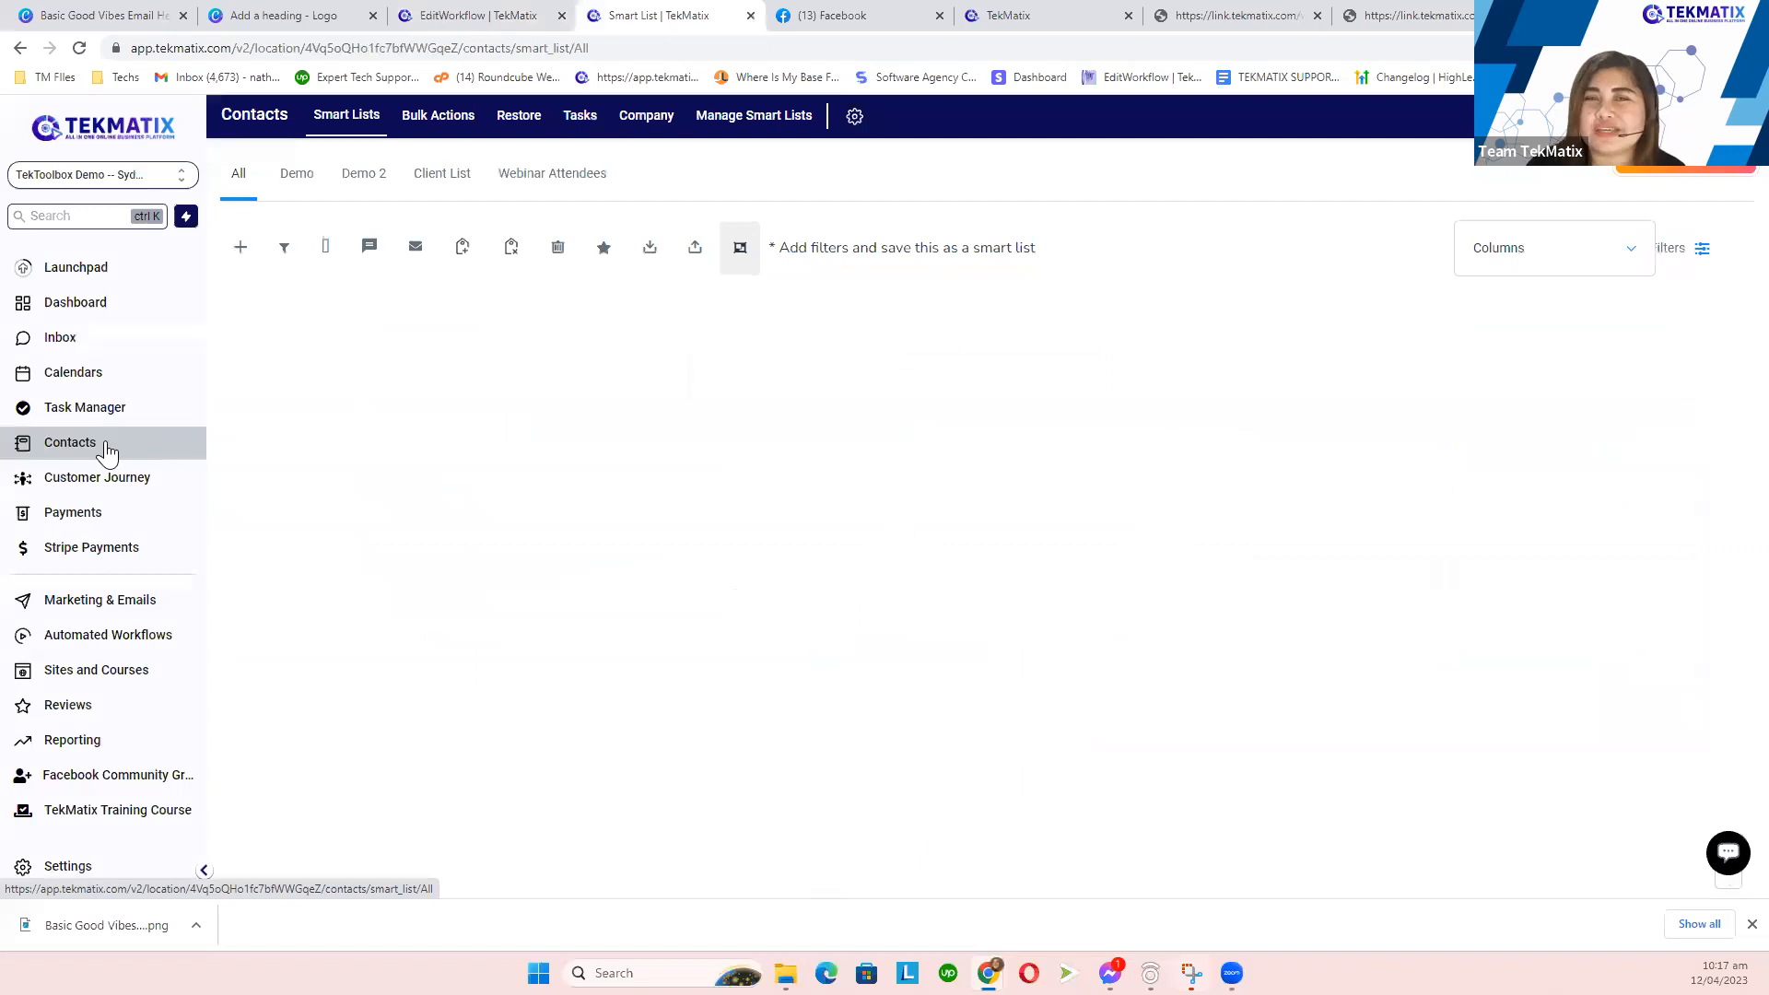
pyautogui.click(1426, 253)
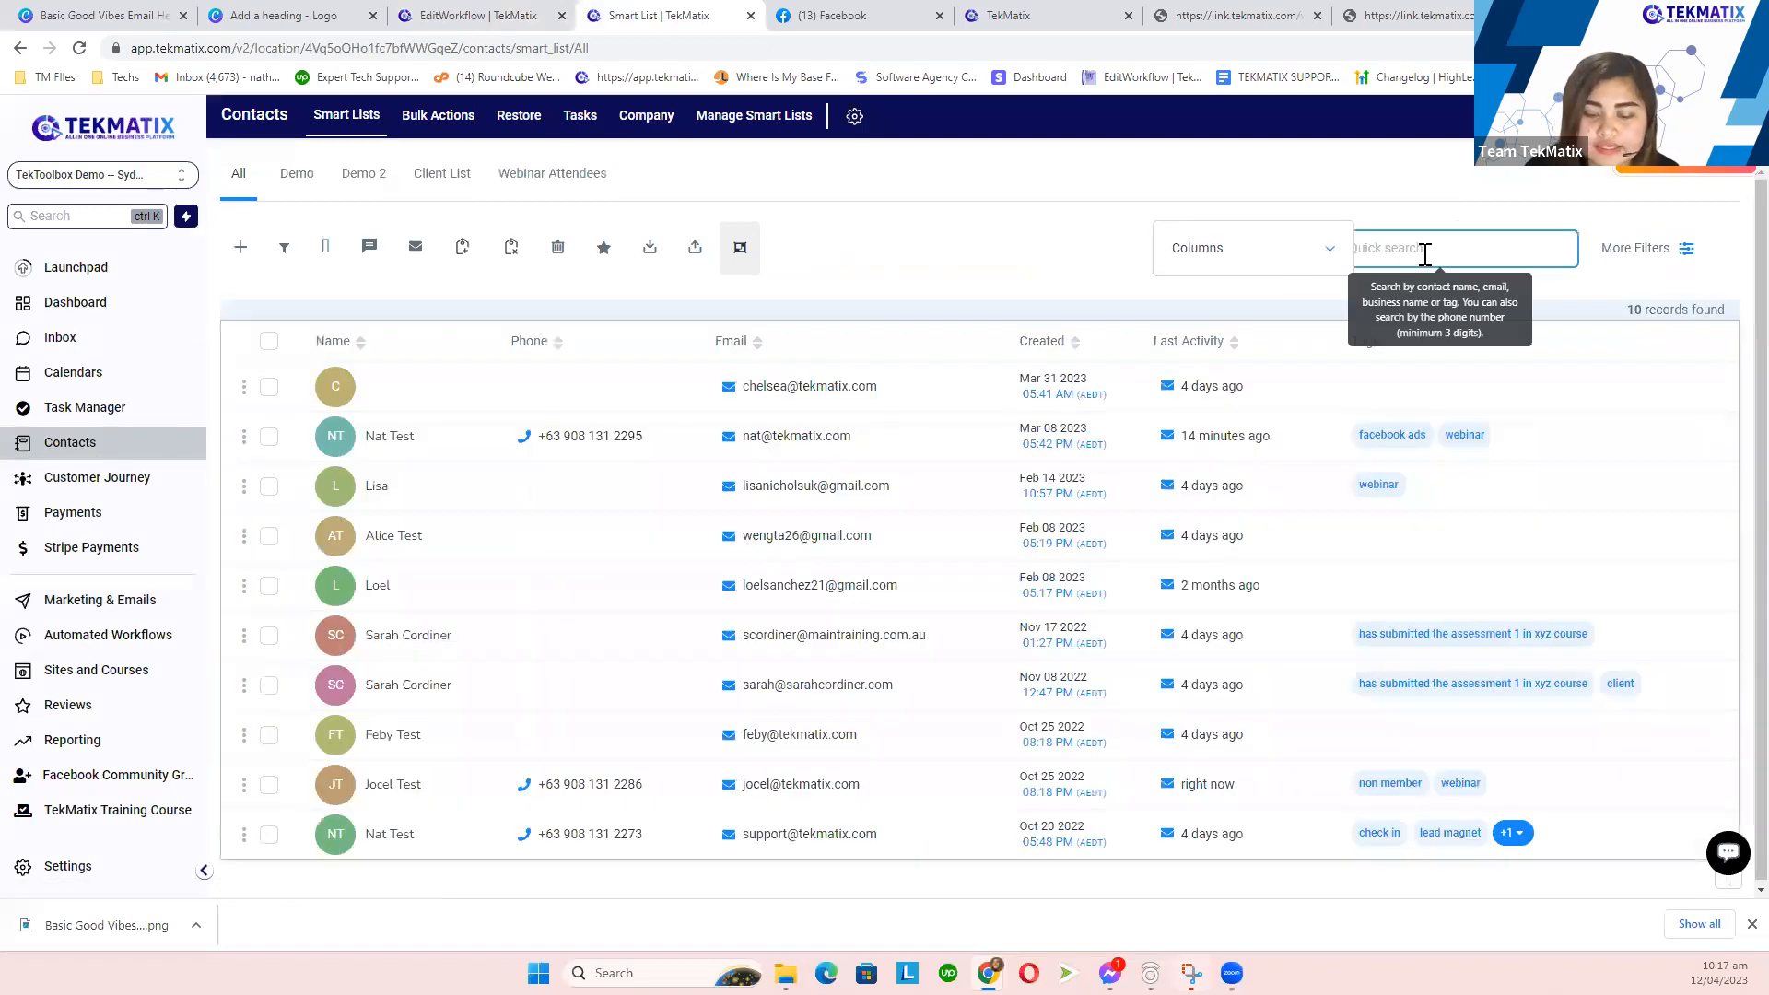
pyautogui.write('jocel')
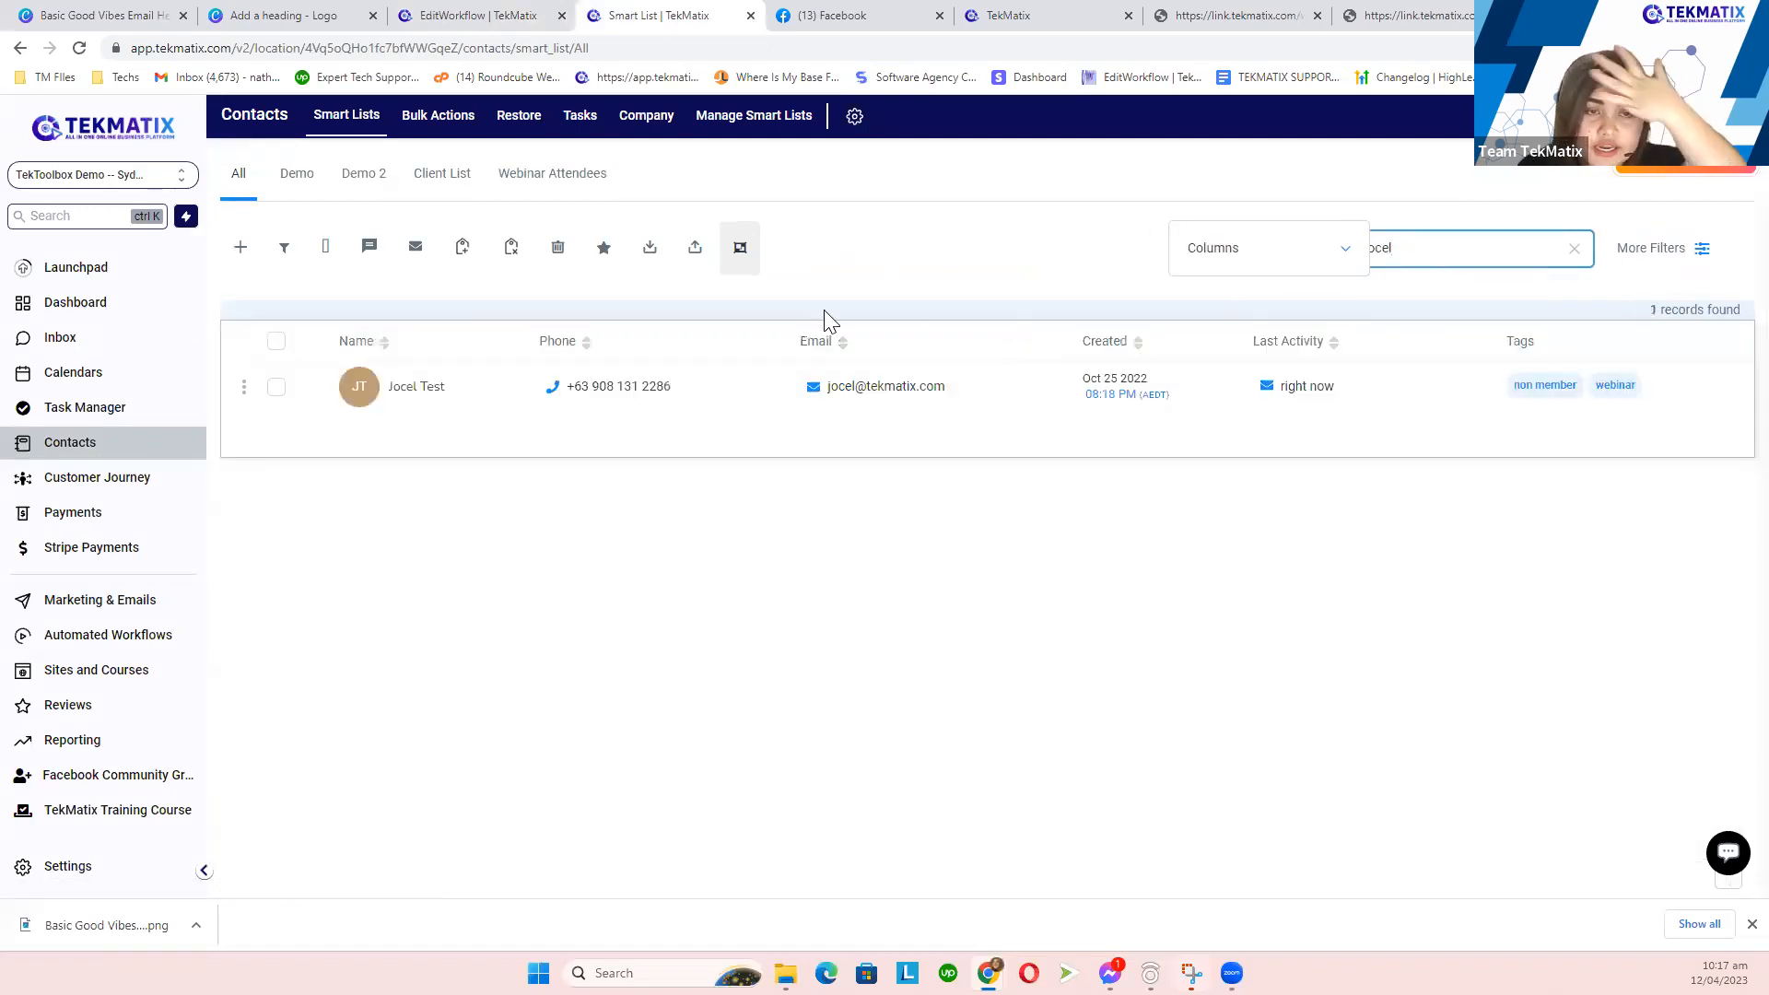
pyautogui.click(408, 395)
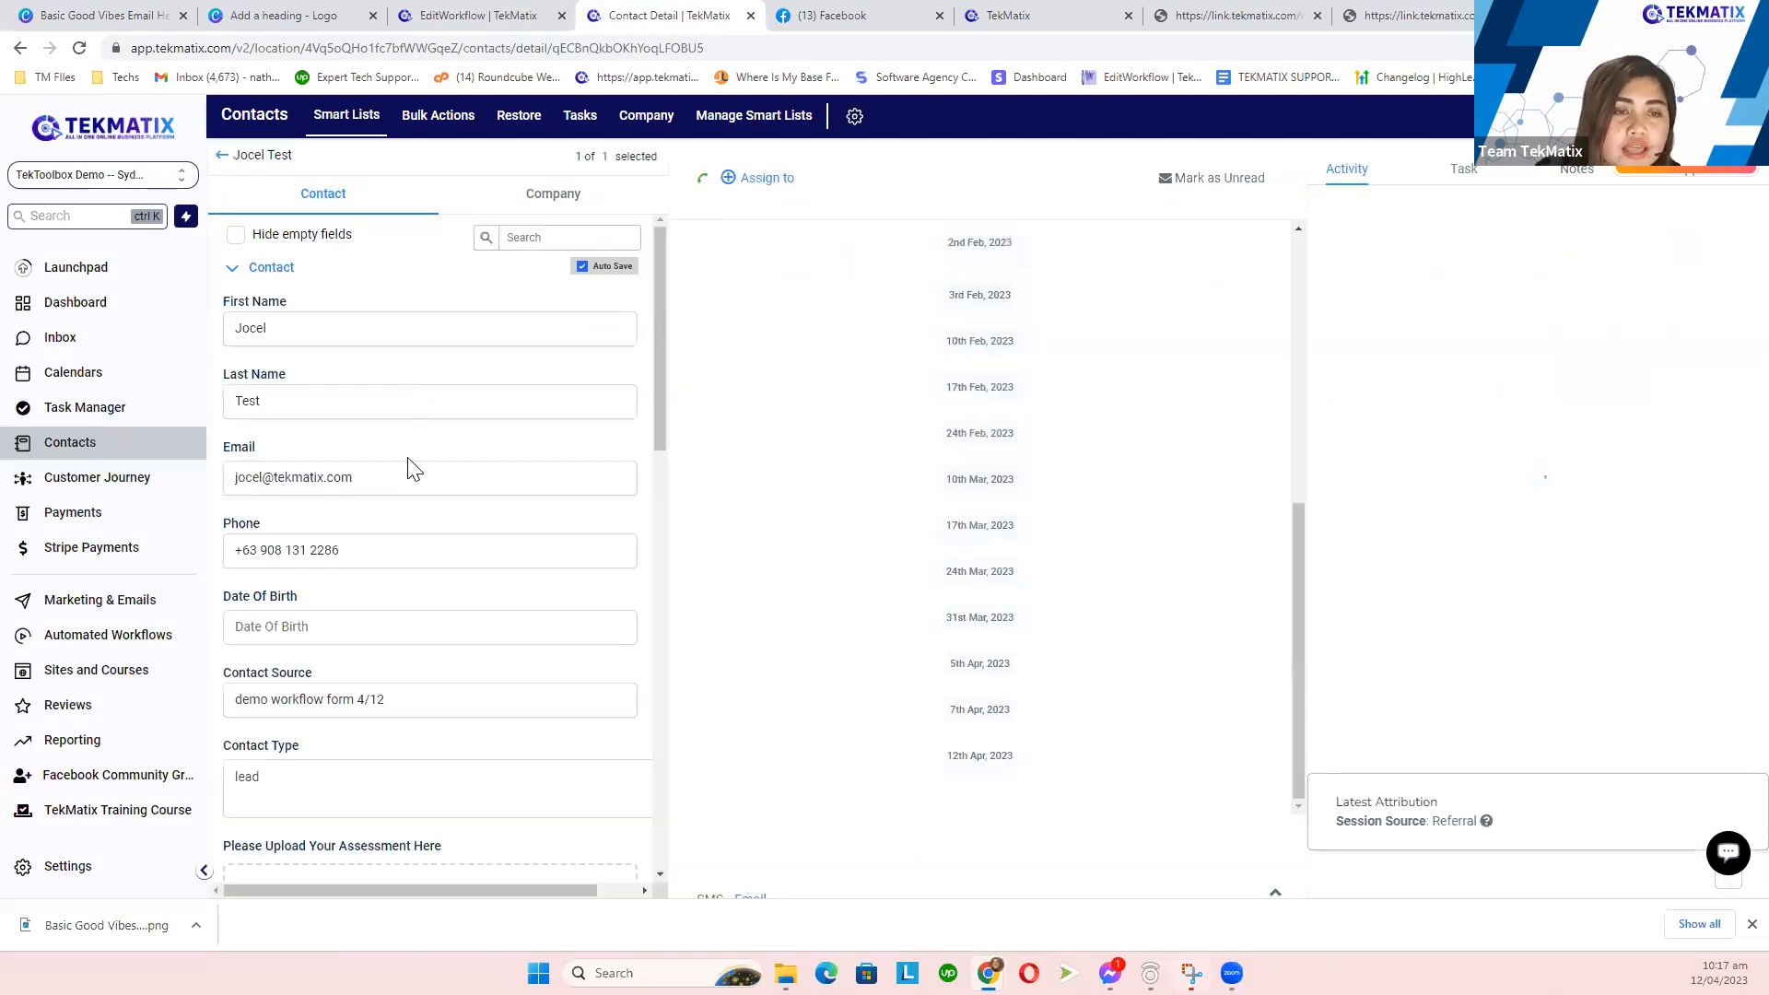
pyautogui.scroll(-10, 425, 523)
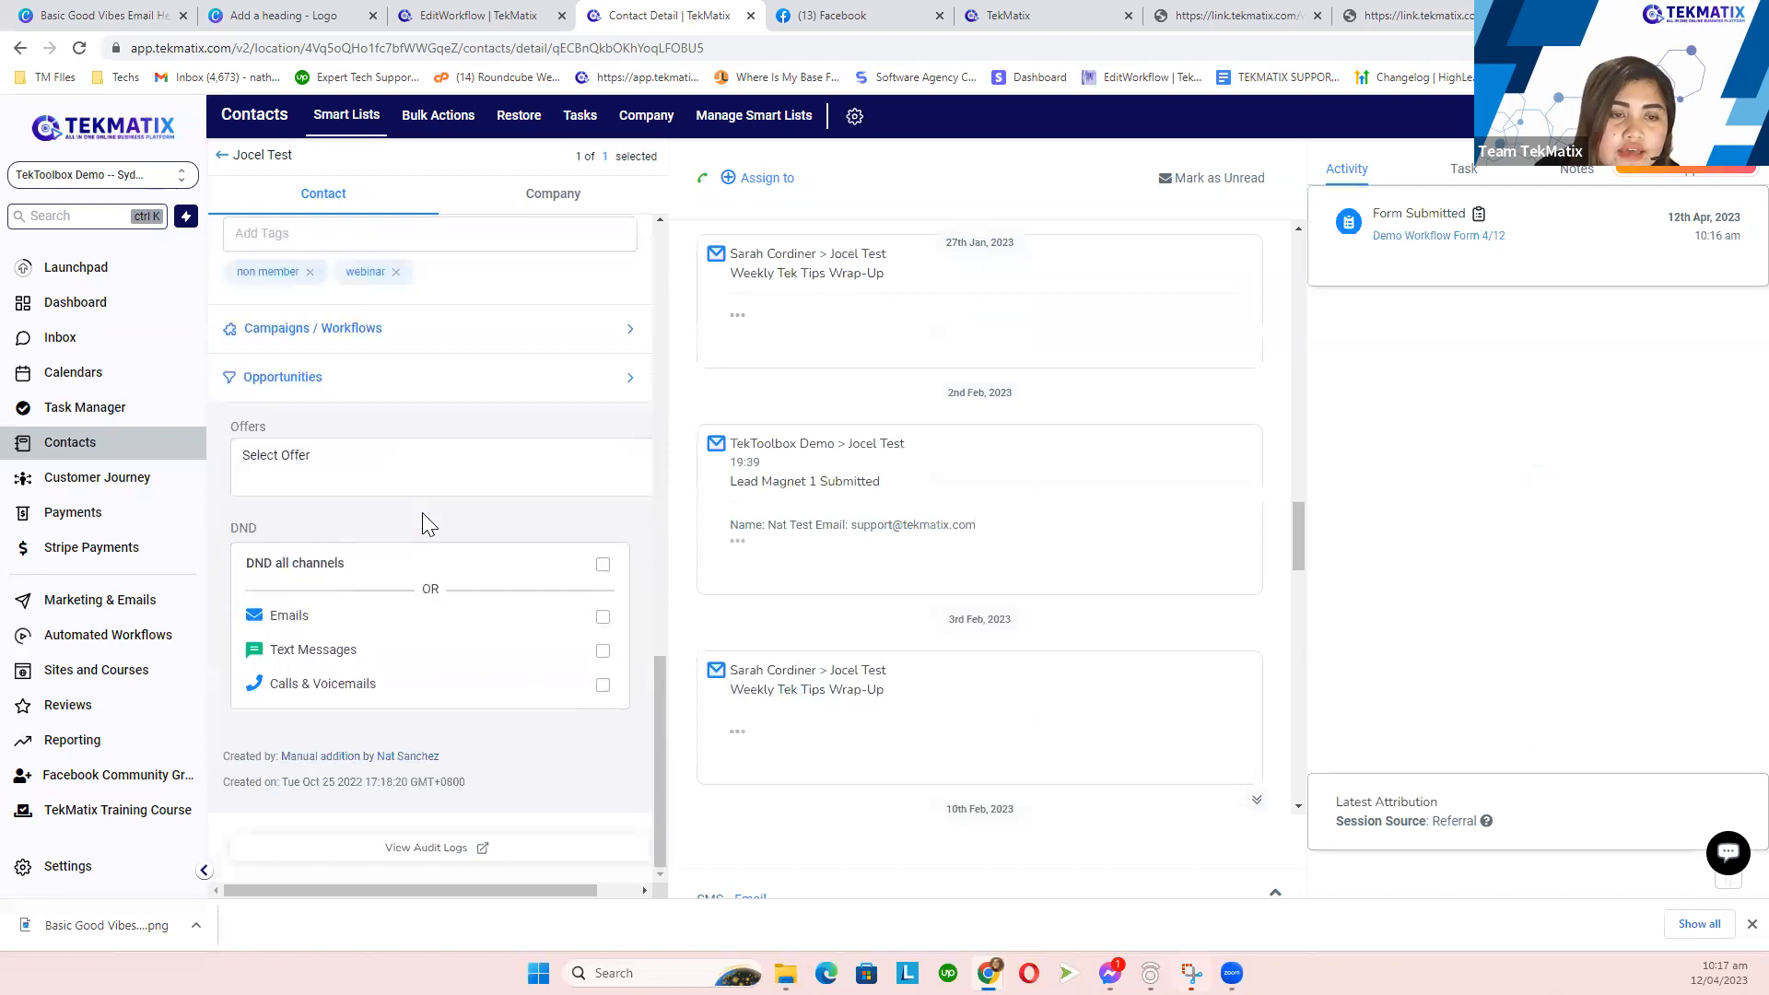
pyautogui.scroll(2, 422, 513)
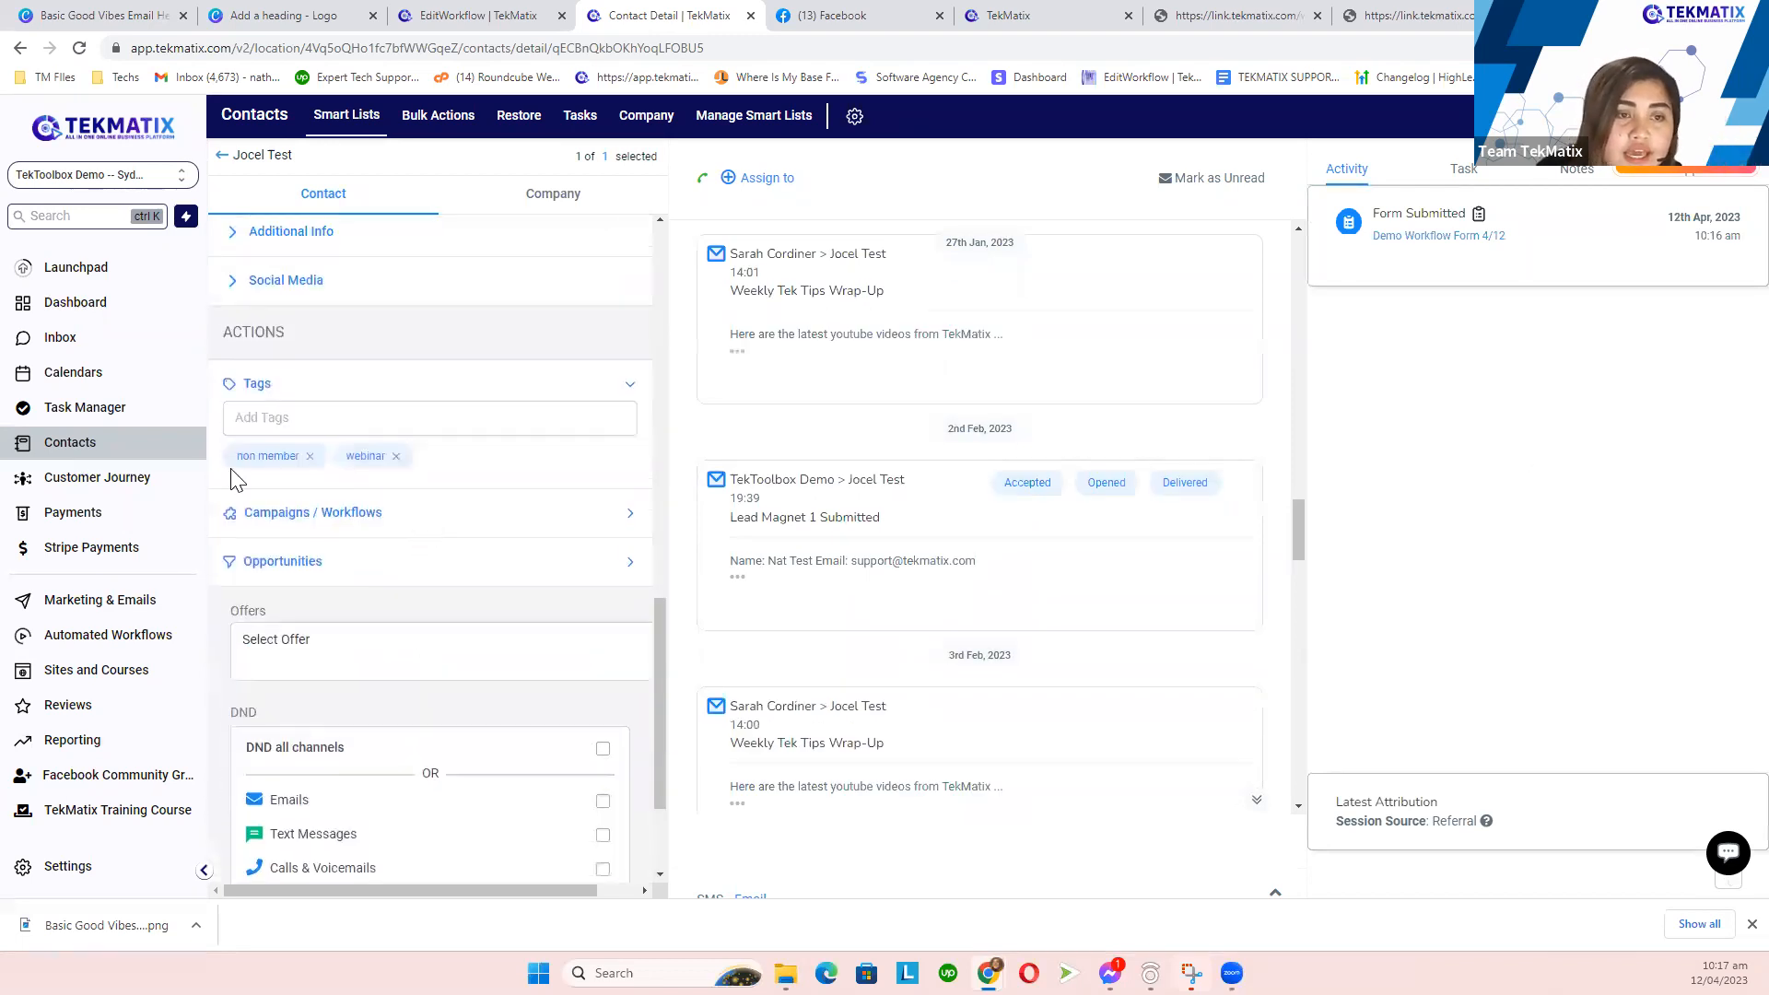
pyautogui.doubleClick(254, 385)
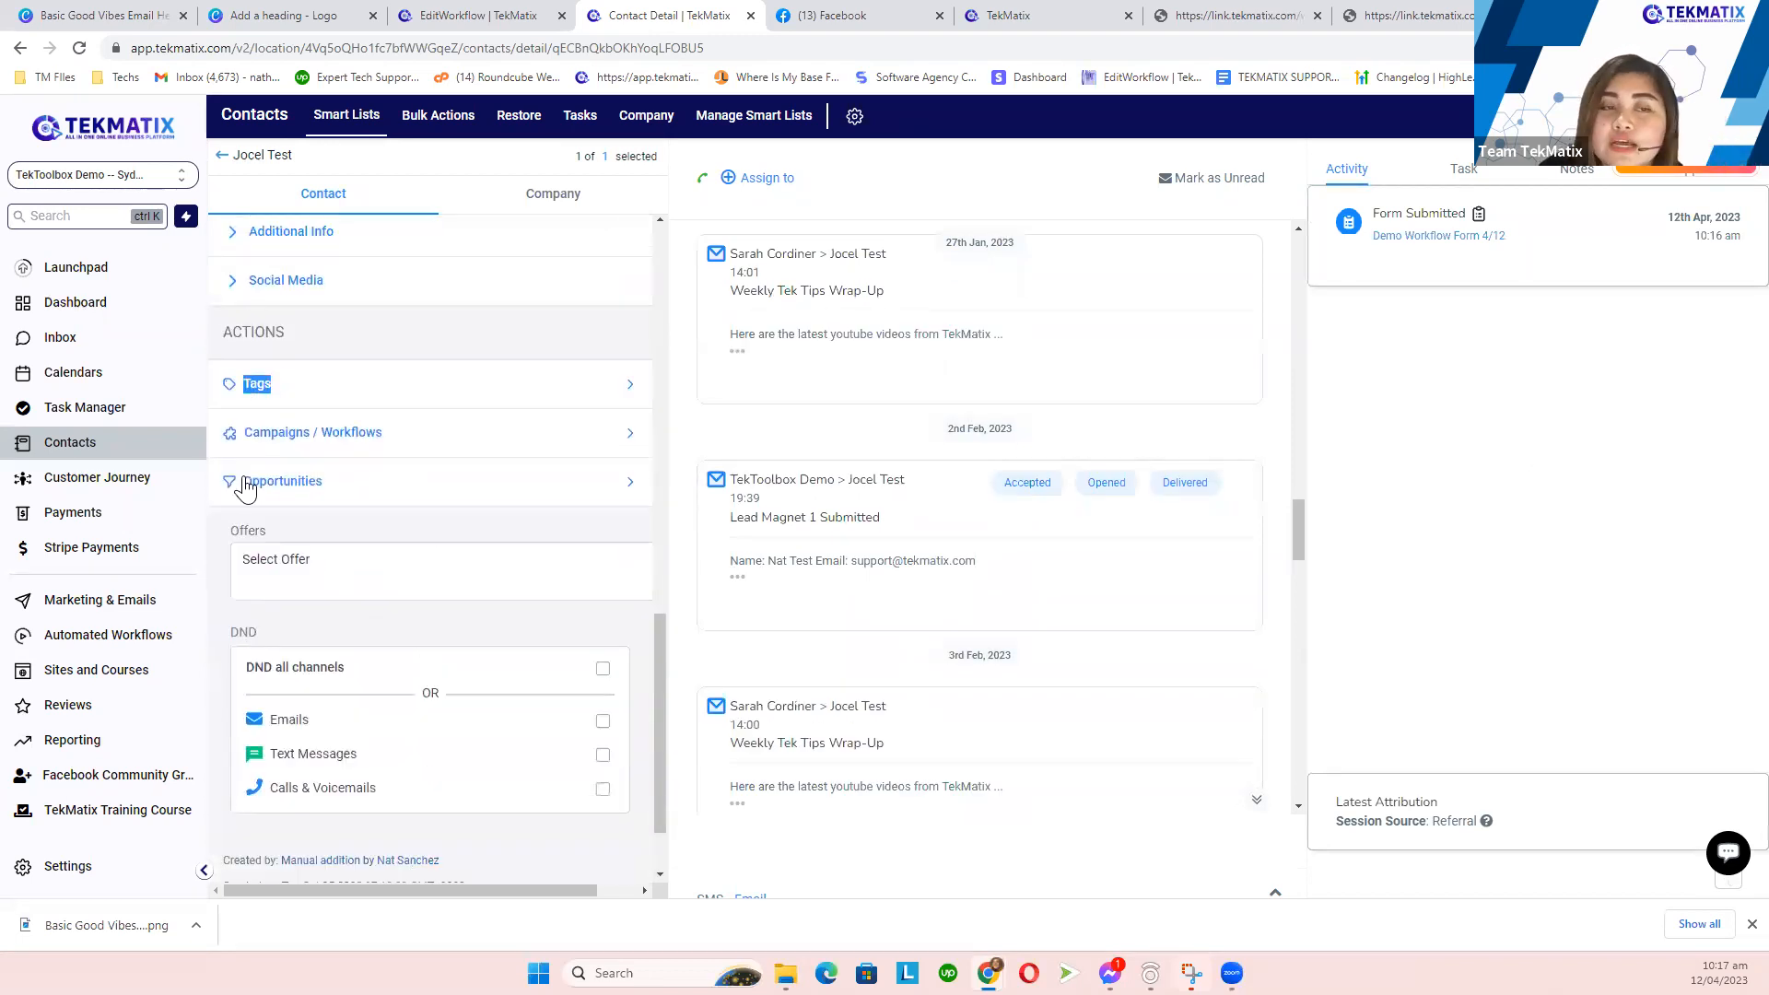
pyautogui.click(398, 396)
pyautogui.moveTo(239, 461); pyautogui.dragTo(298, 457)
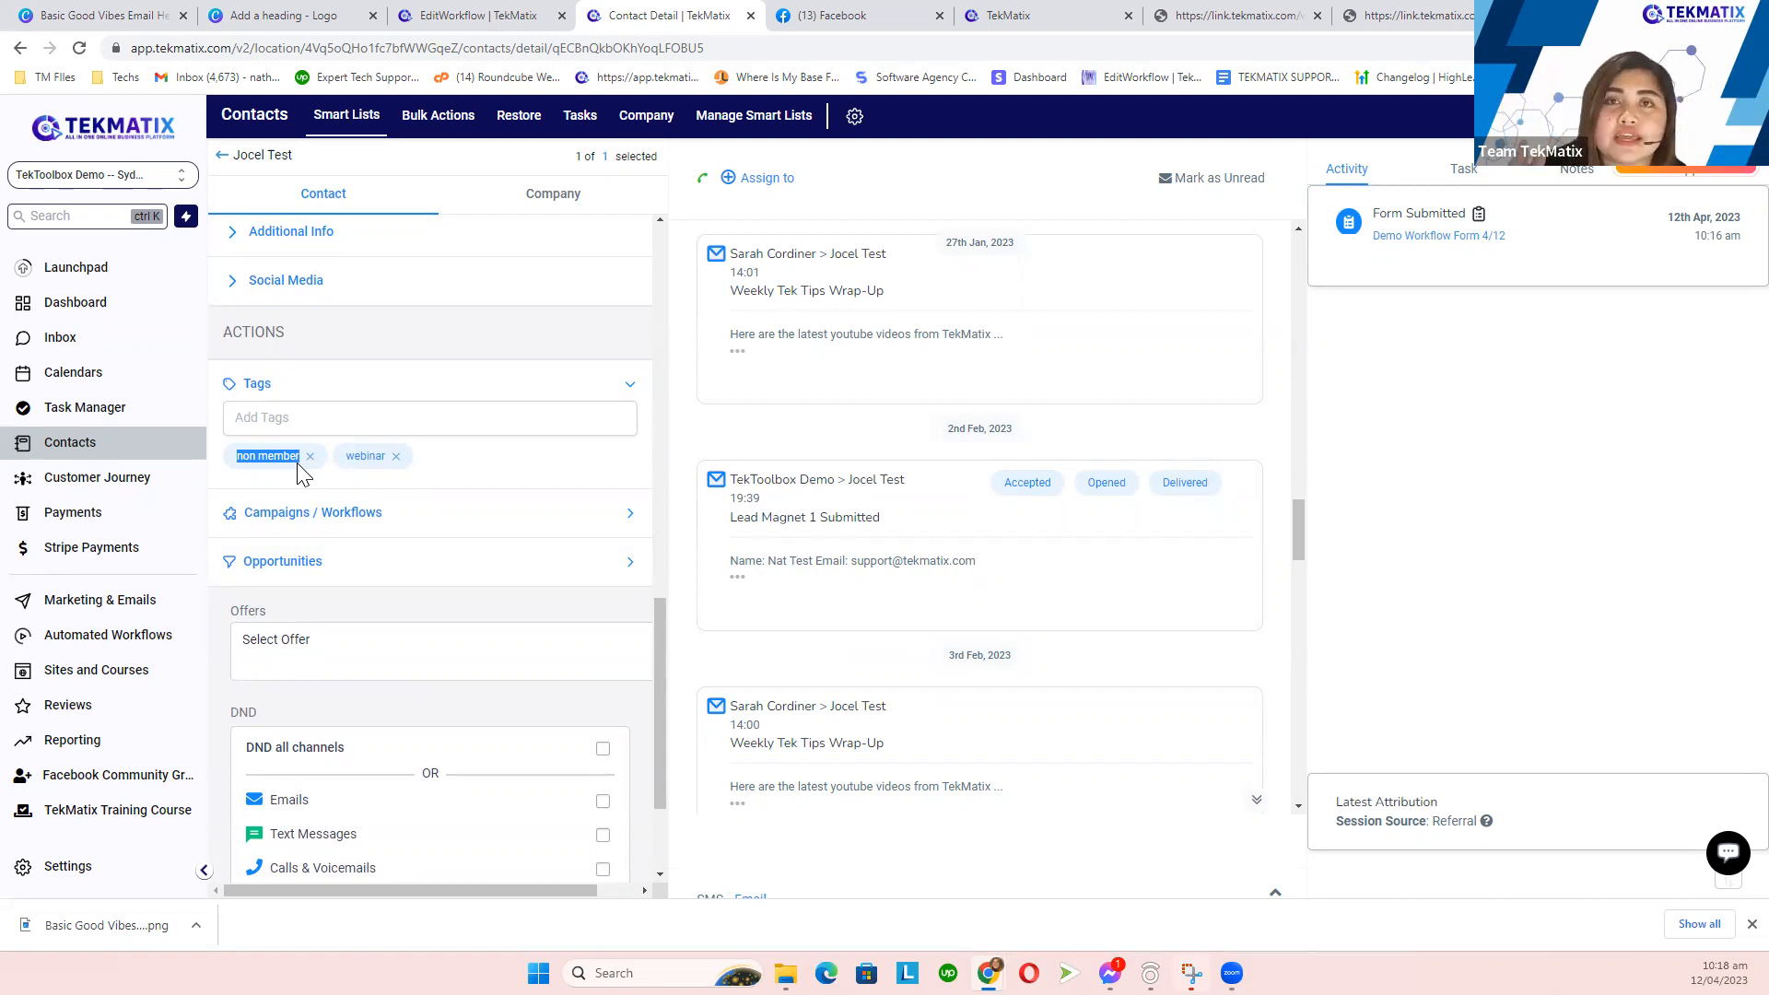
# - Return to the contacts list and search by name to show the two other test contacts
pyautogui.click(223, 156)
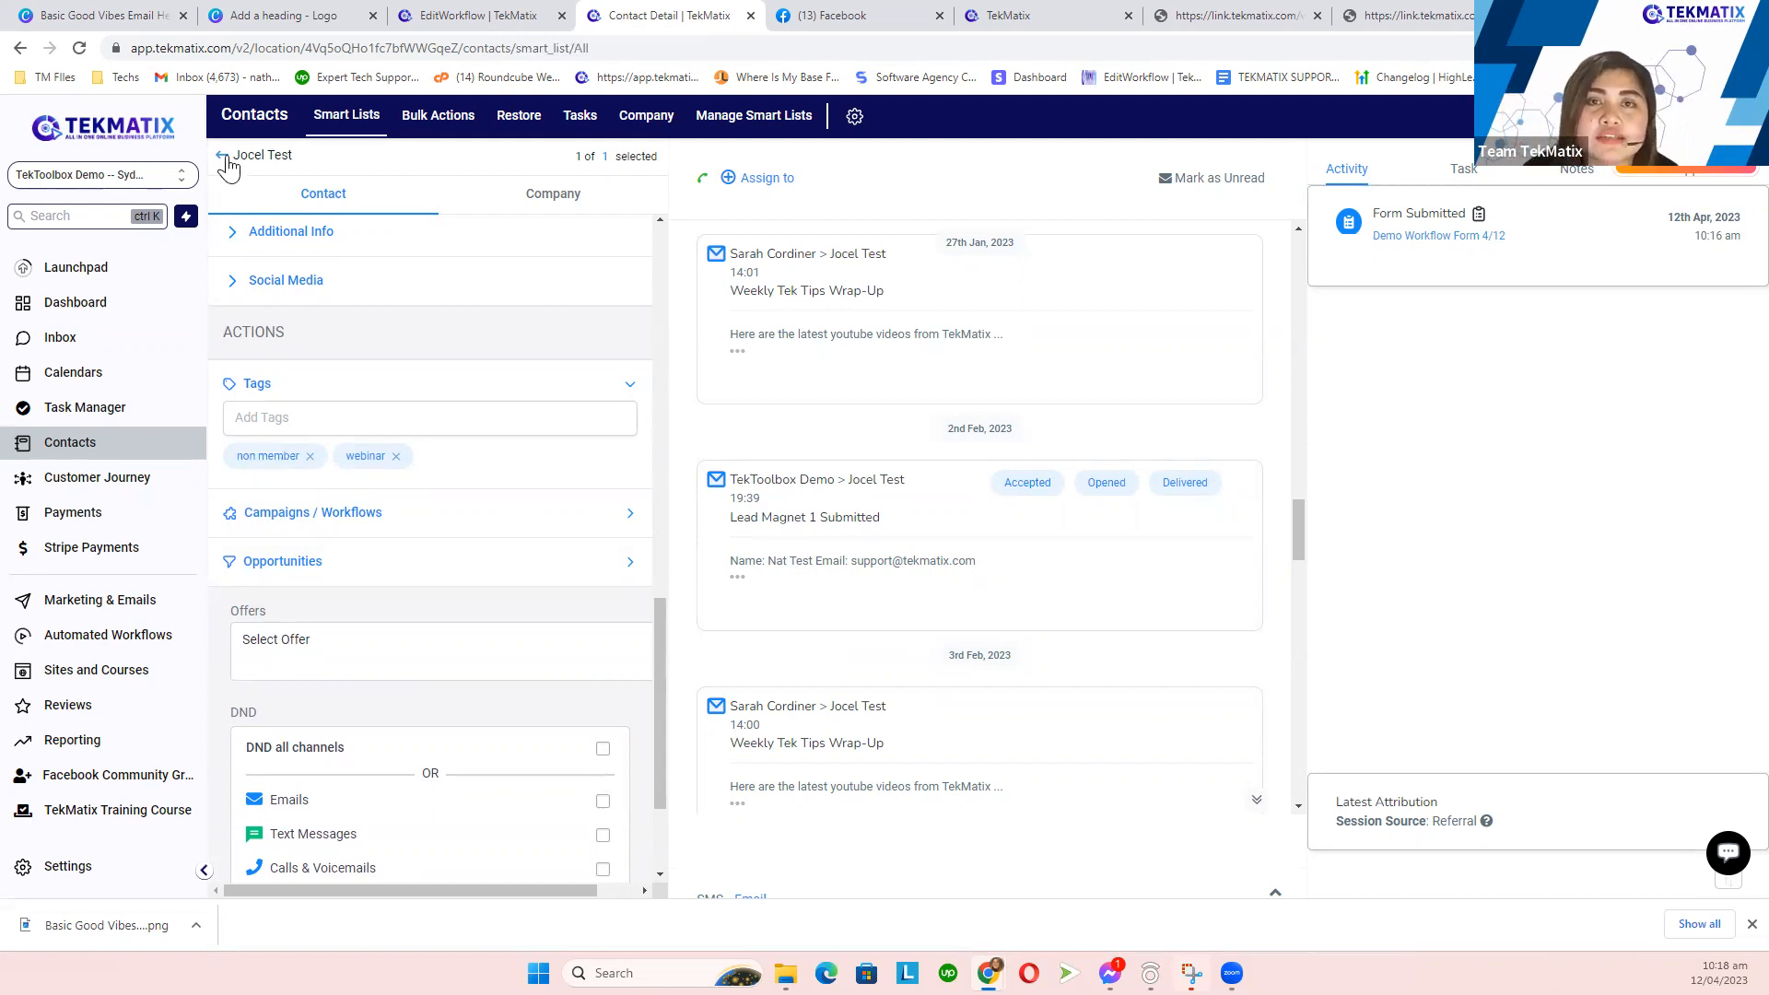
pyautogui.click(1428, 252)
pyautogui.hotkey('ctrl', 'a')
pyautogui.write('nat')
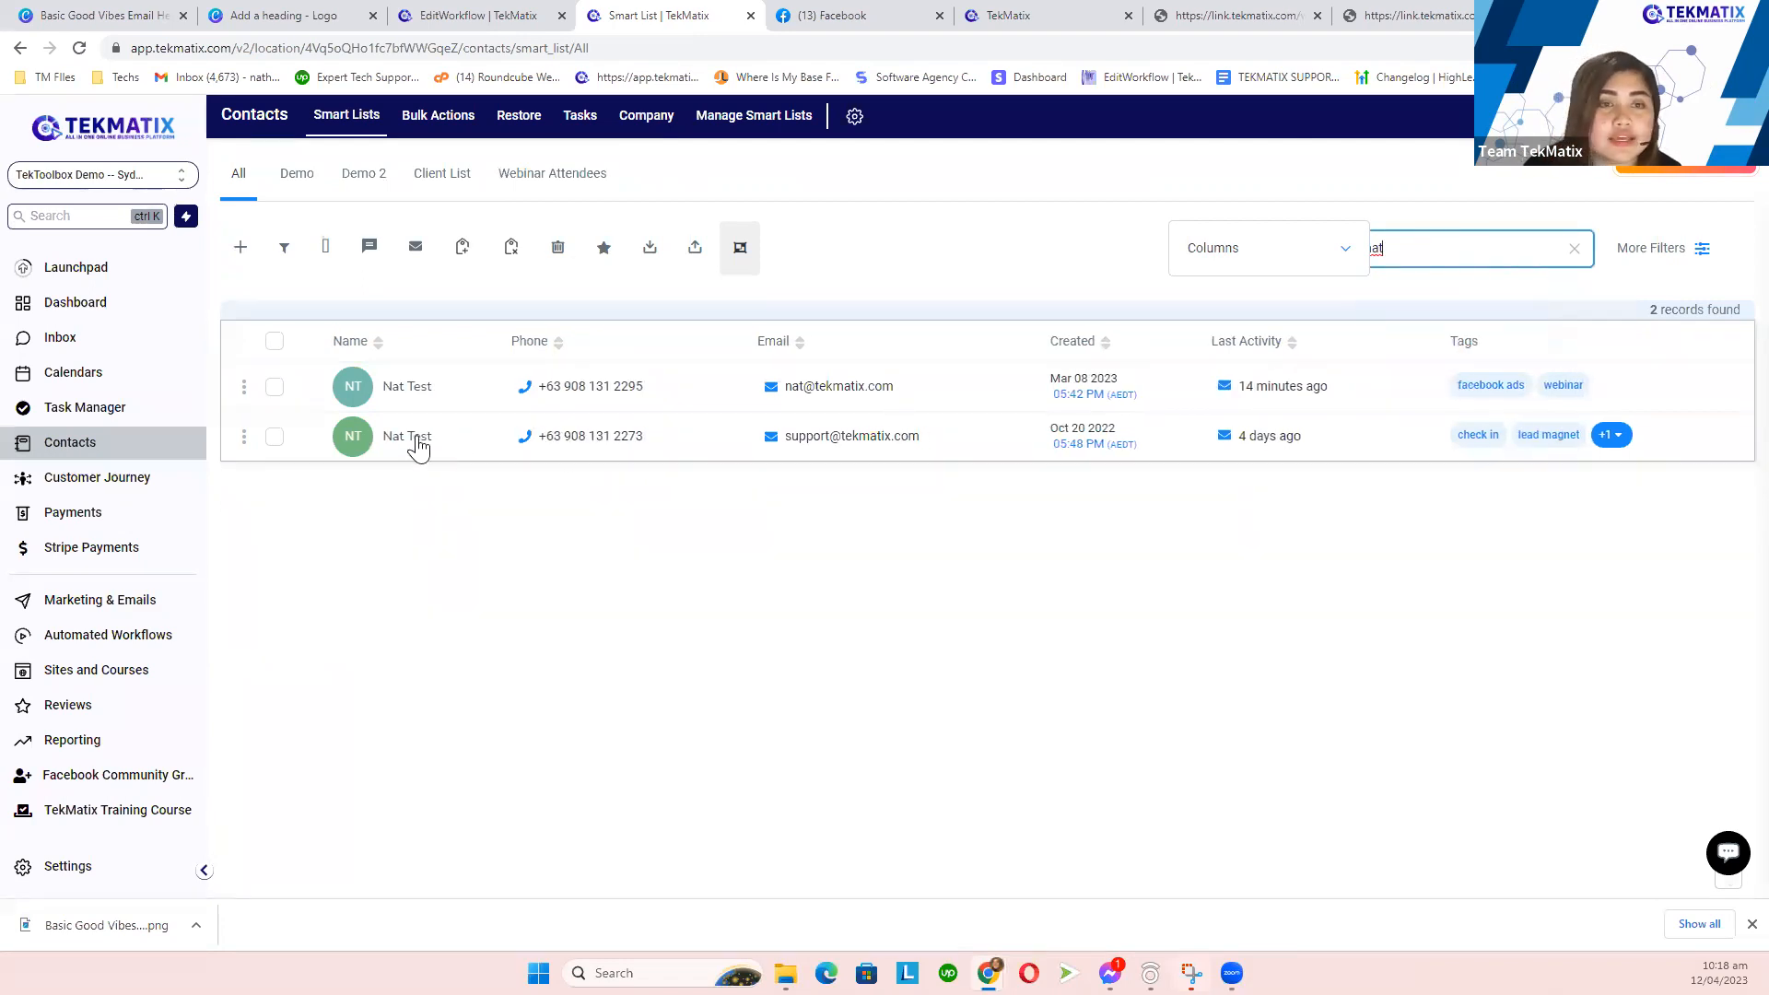
# - Add the existing 'member' tag to the first of those test contacts, beside facebook ads and webinar
pyautogui.click(400, 393)
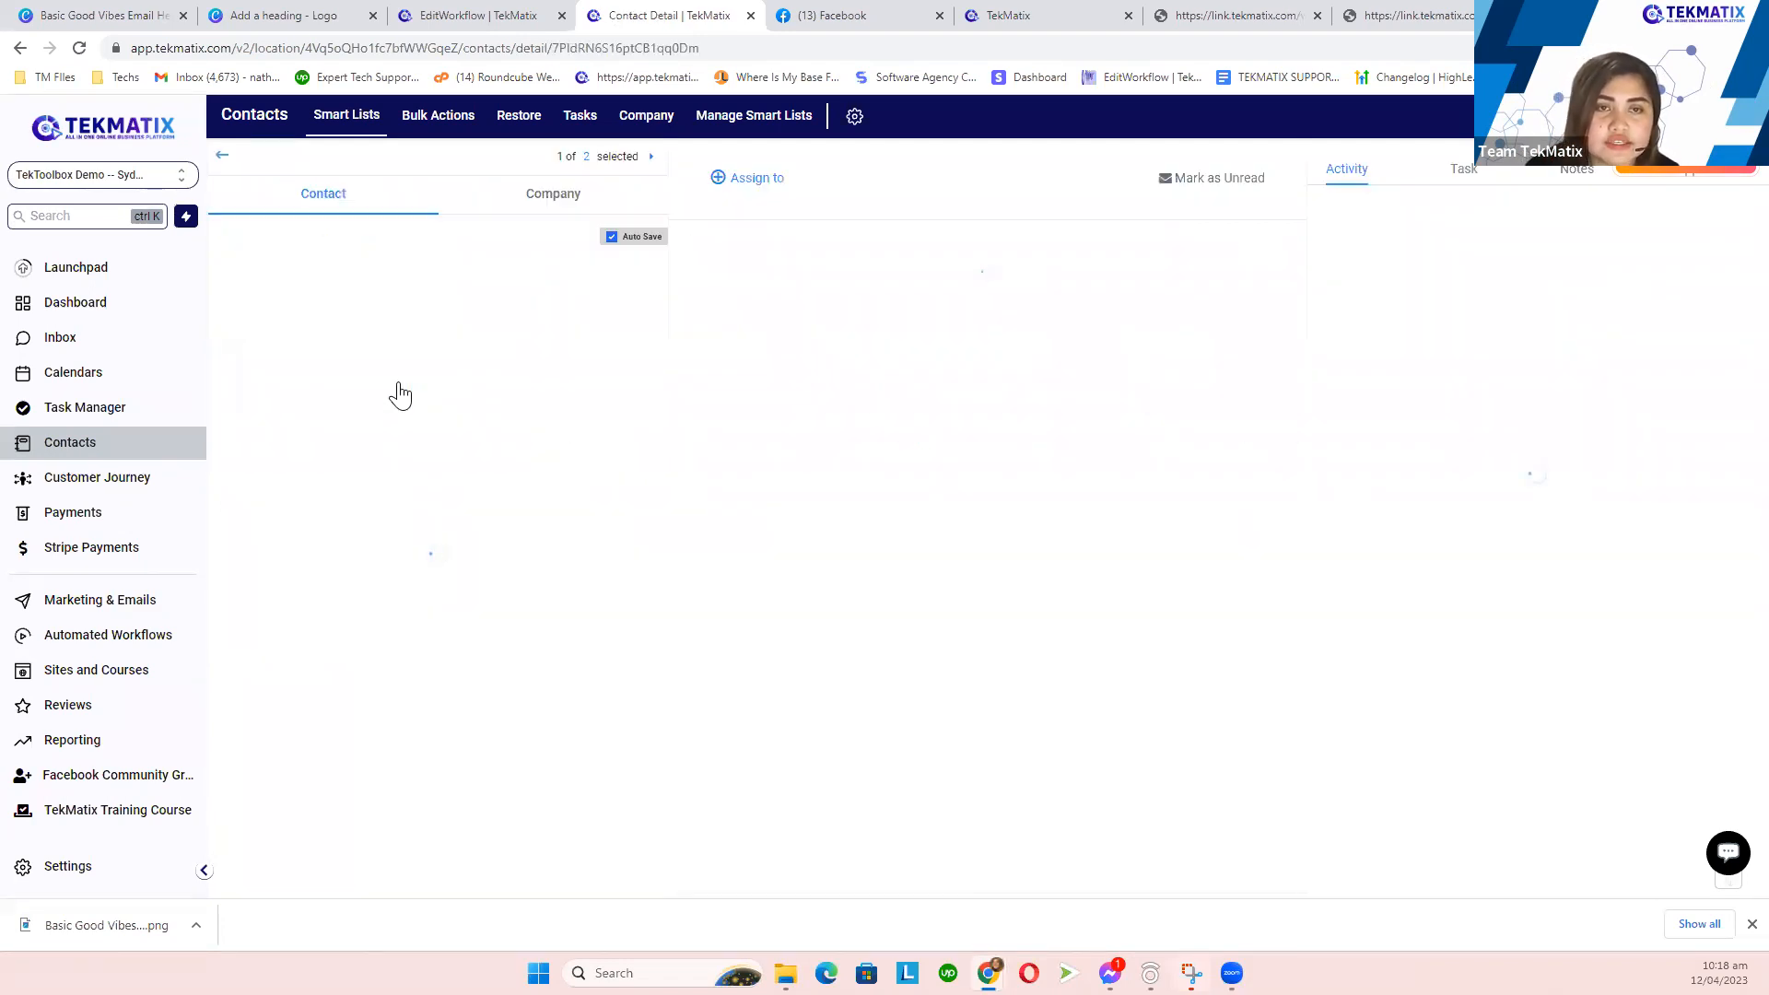
pyautogui.scroll(-10, 405, 742)
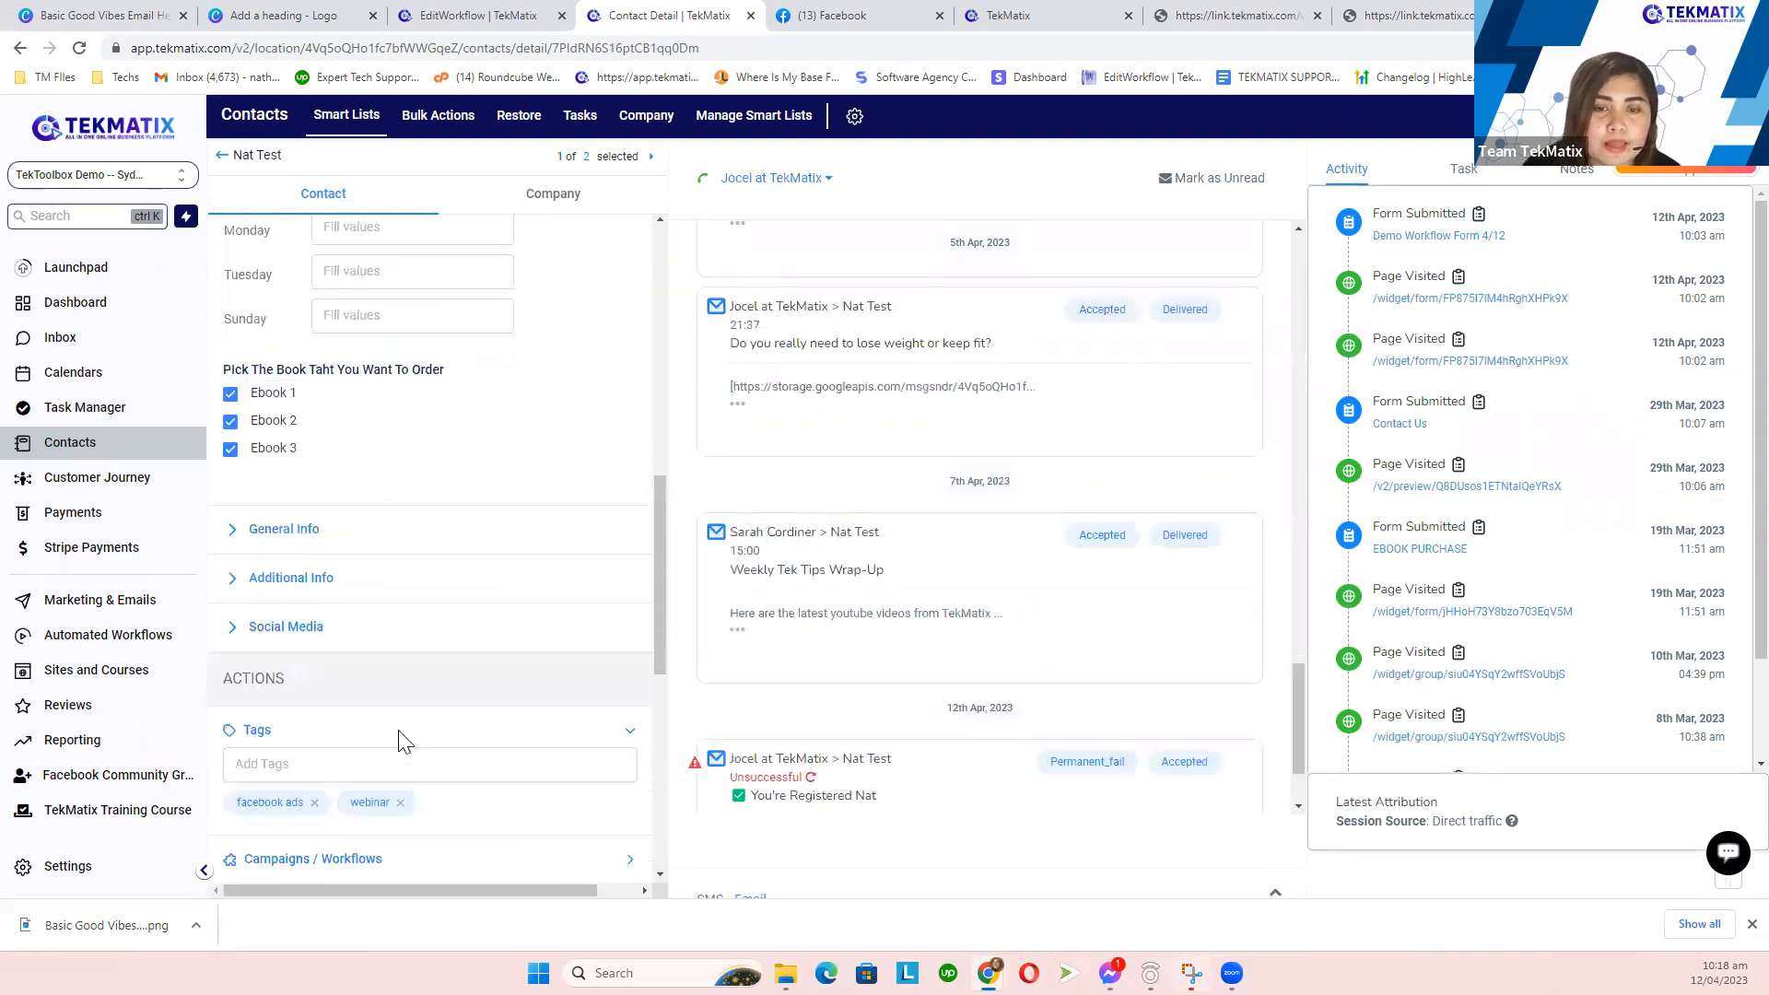
pyautogui.scroll(-6, 398, 730)
pyautogui.scroll(1, 399, 730)
pyautogui.click(311, 302)
pyautogui.write('member')
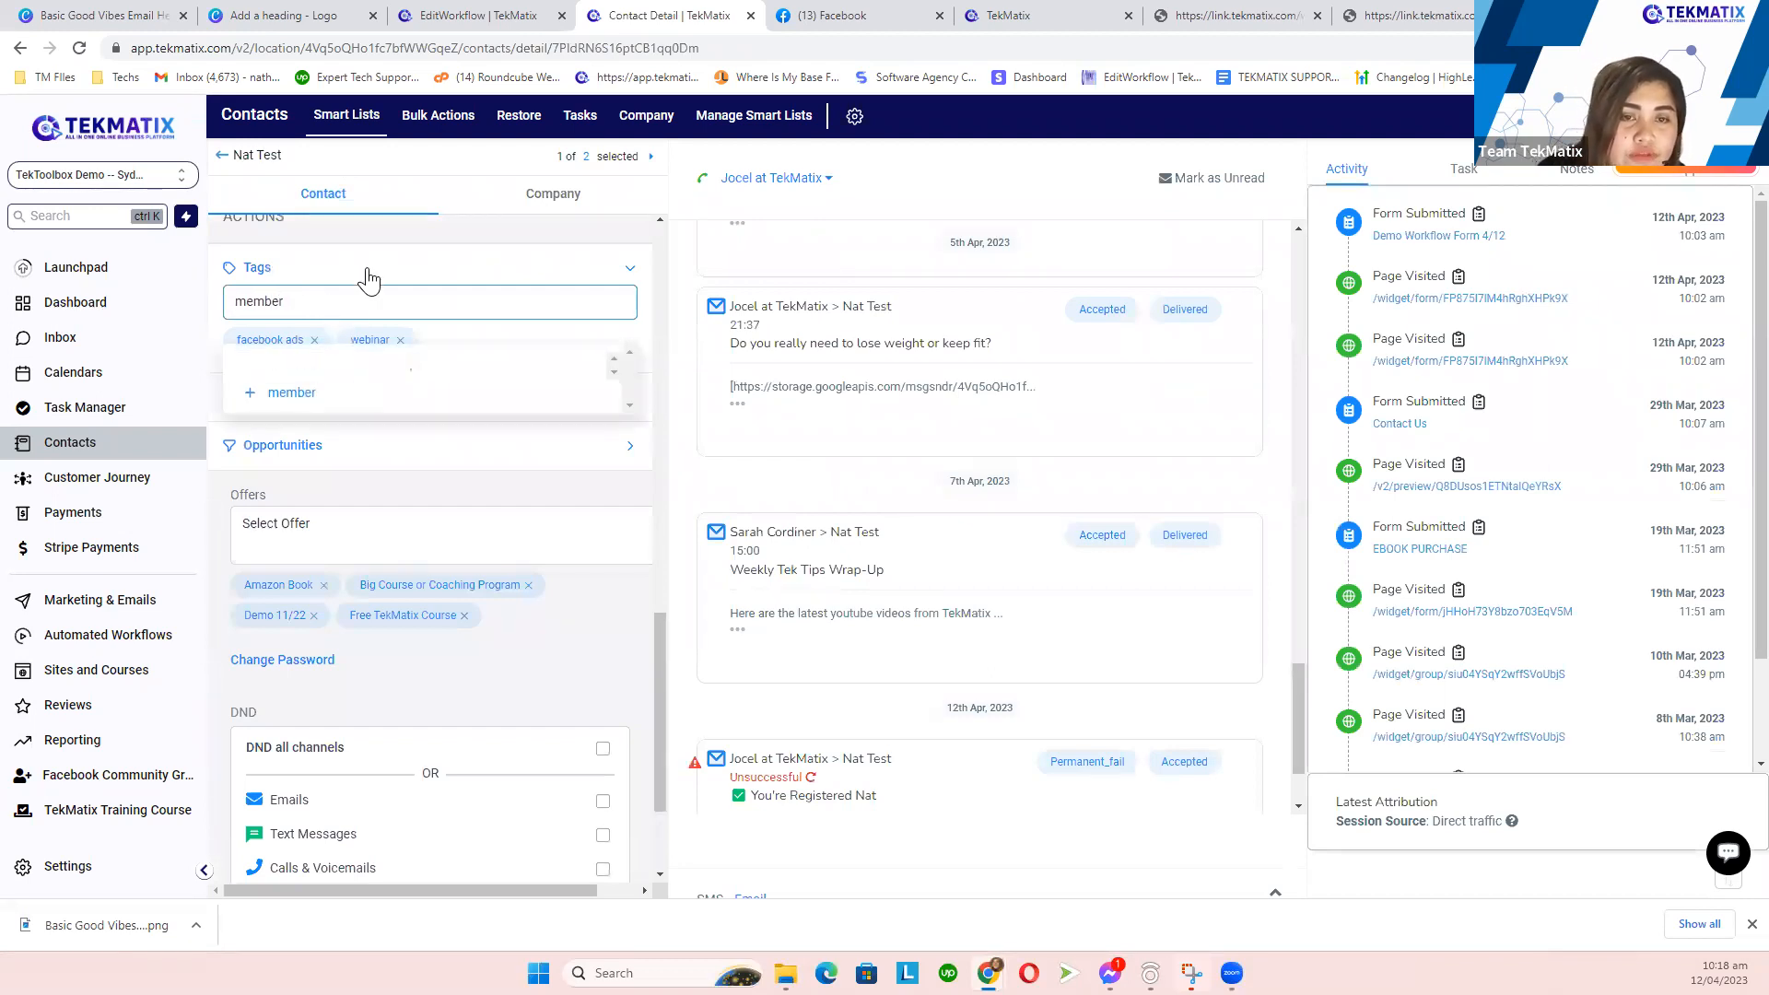
pyautogui.click(408, 470)
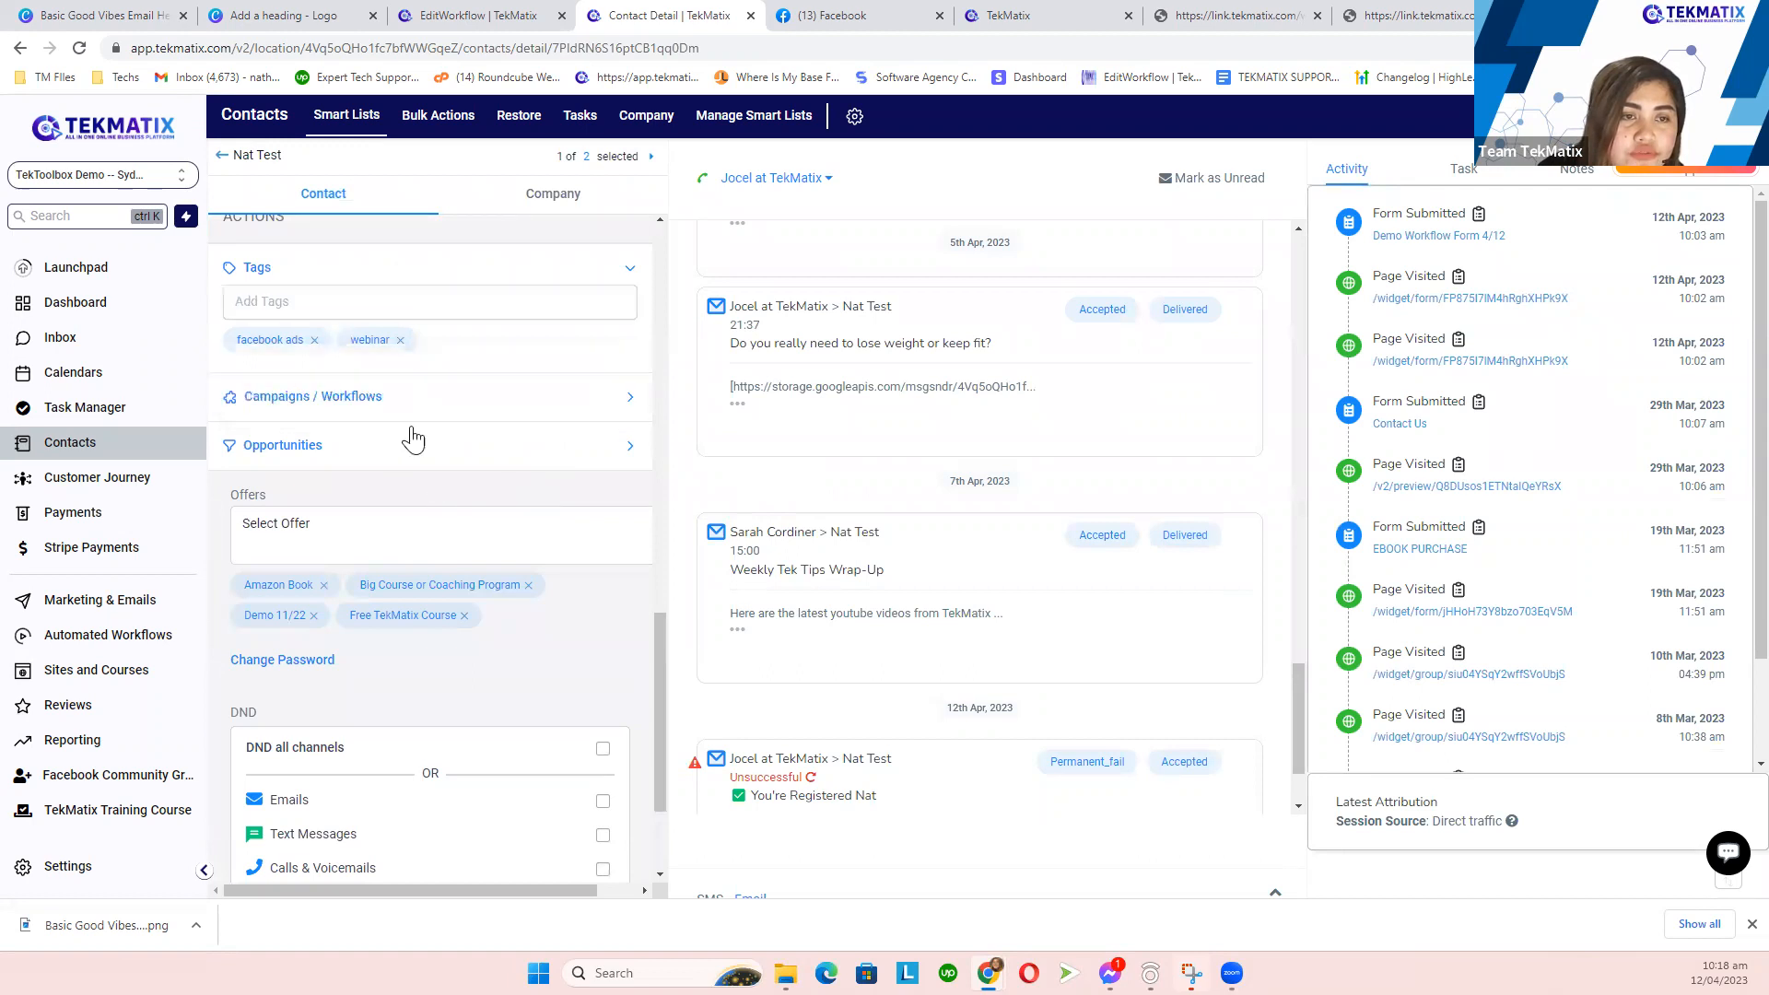
pyautogui.click(303, 304)
pyautogui.write('member')
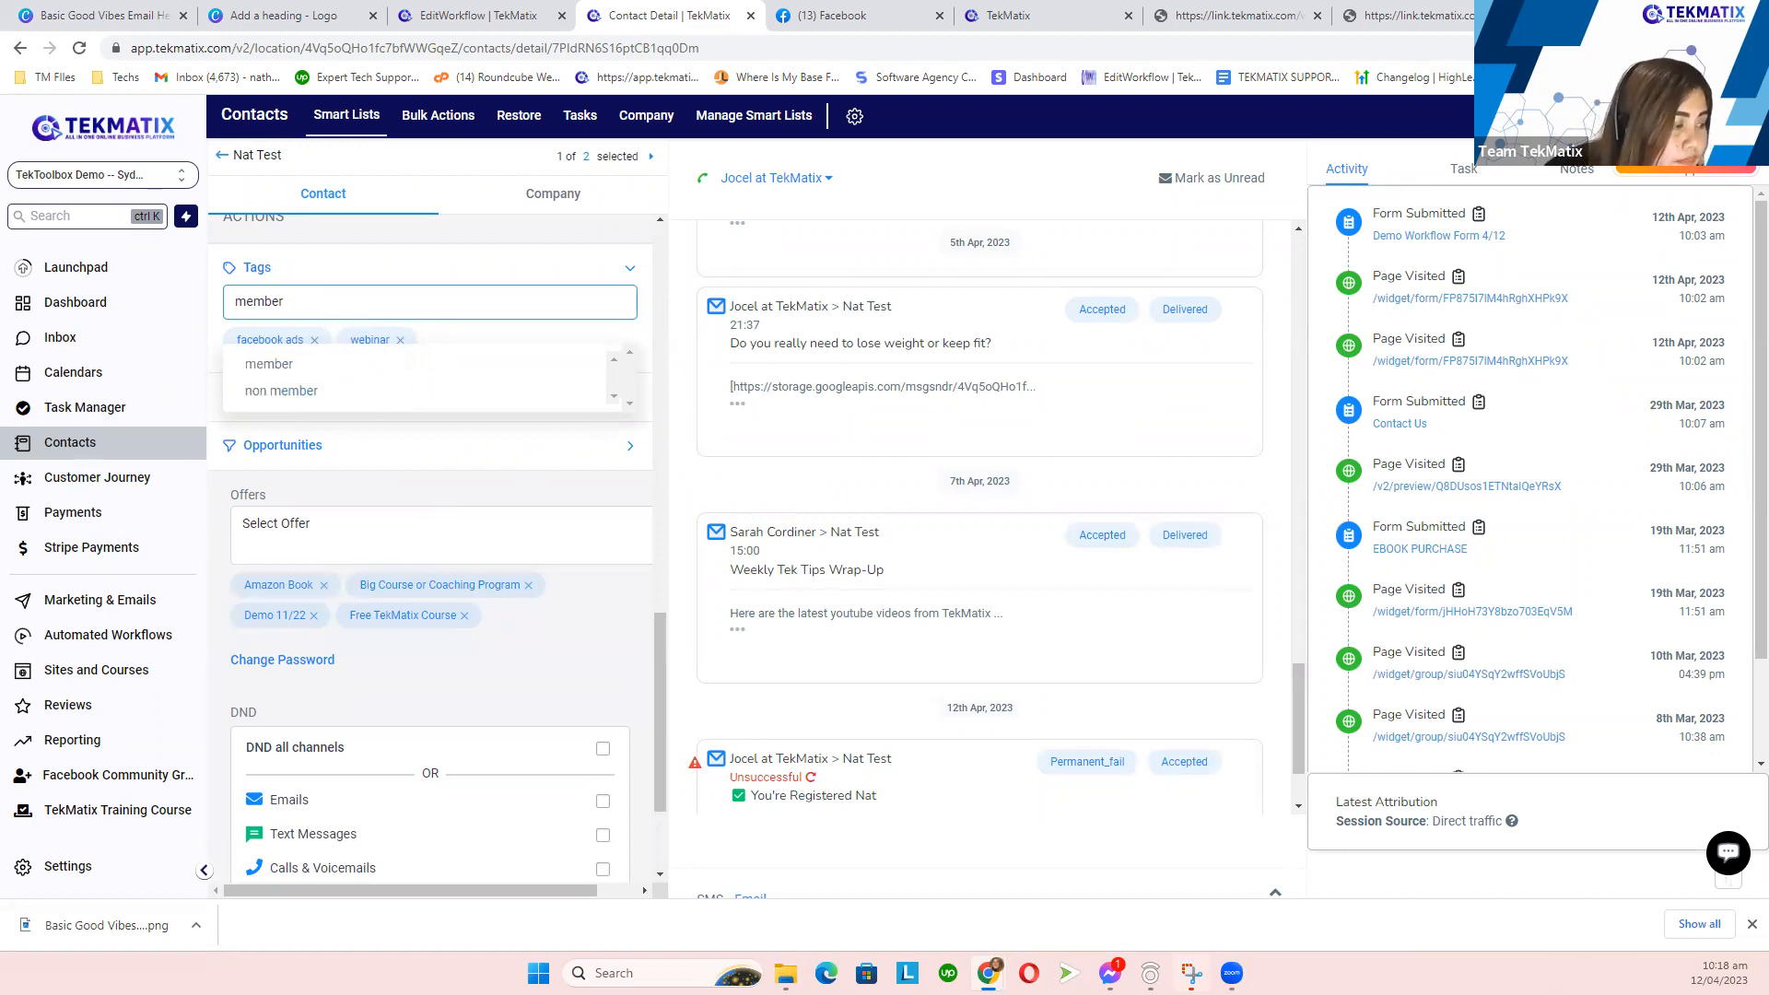
pyautogui.click(275, 365)
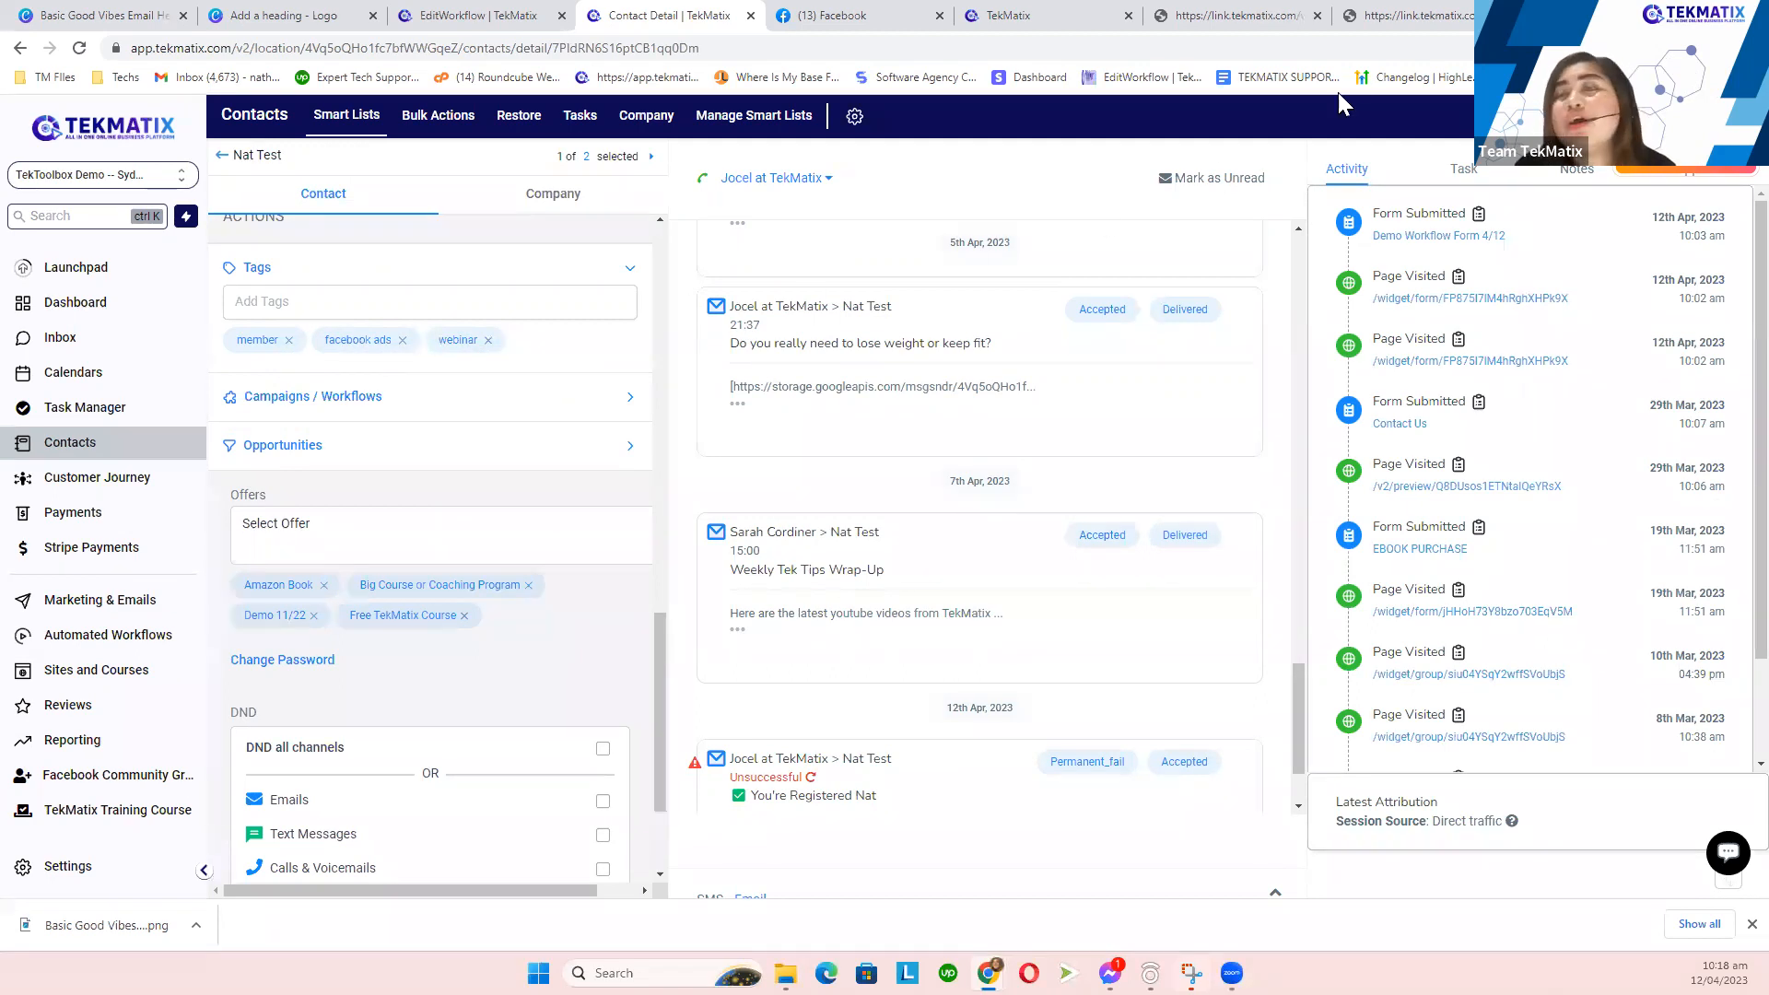
# - Open the live Demo Workflow form and enter the test contact's first name and phone number
pyautogui.click(874, 11)
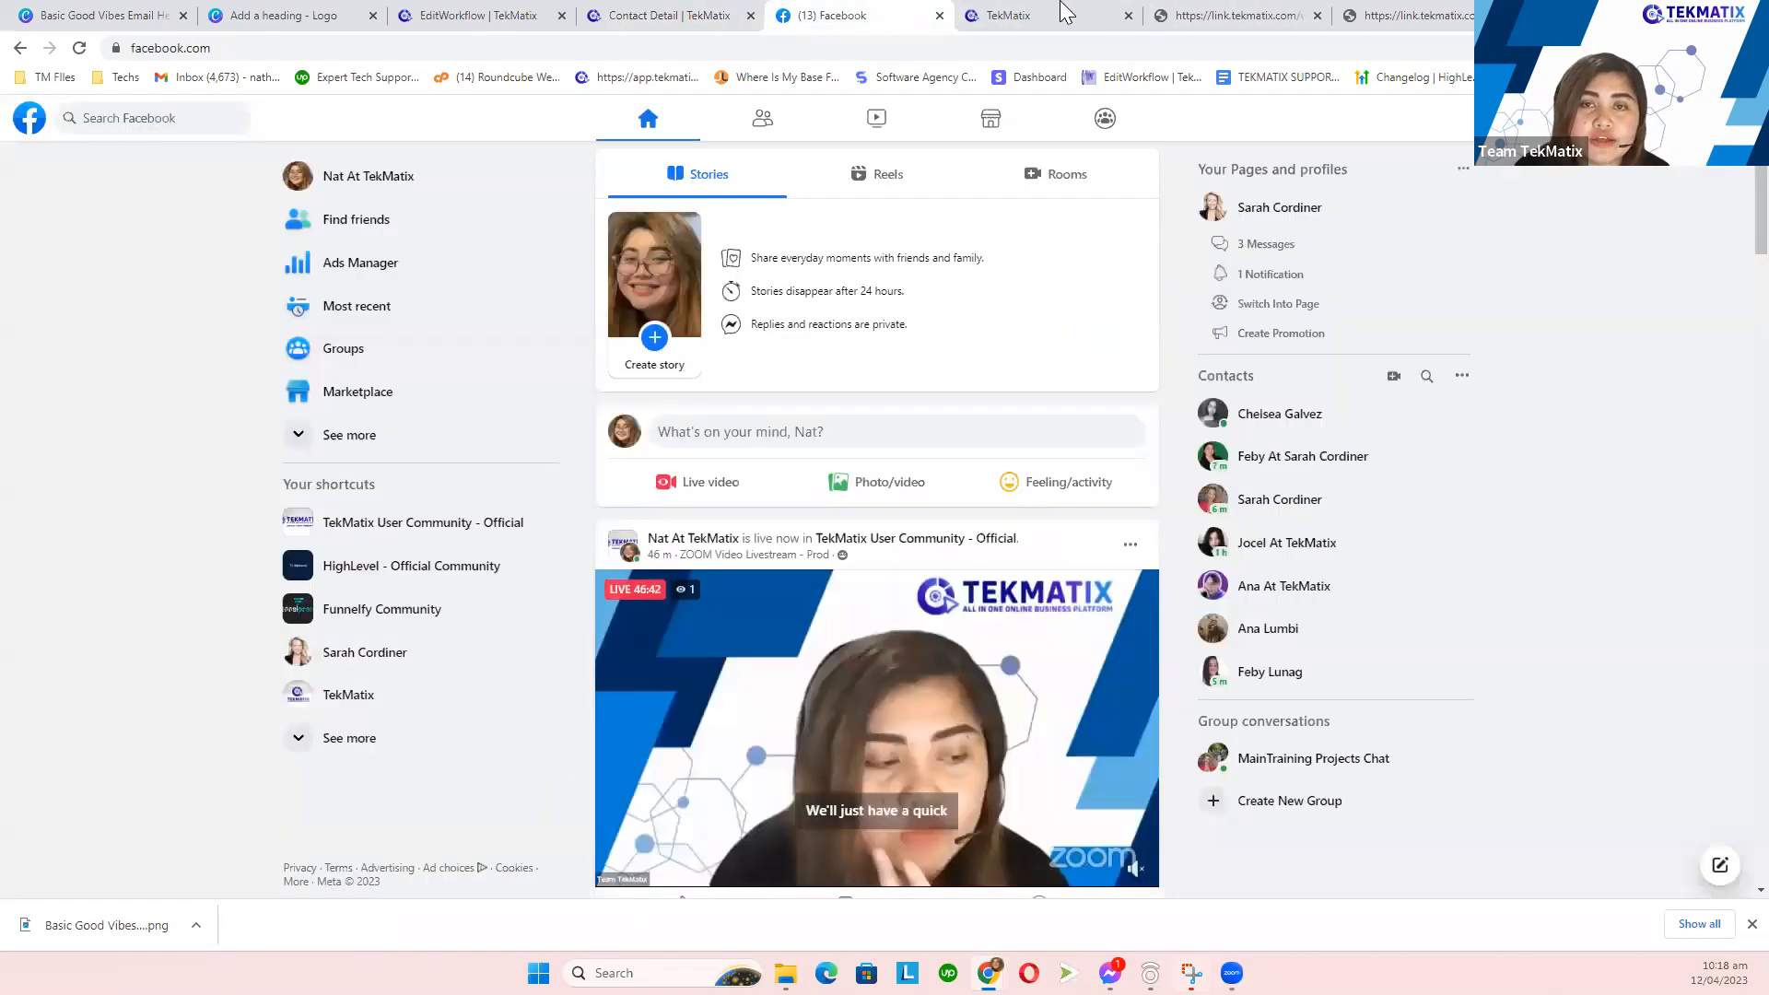
pyautogui.click(1067, 13)
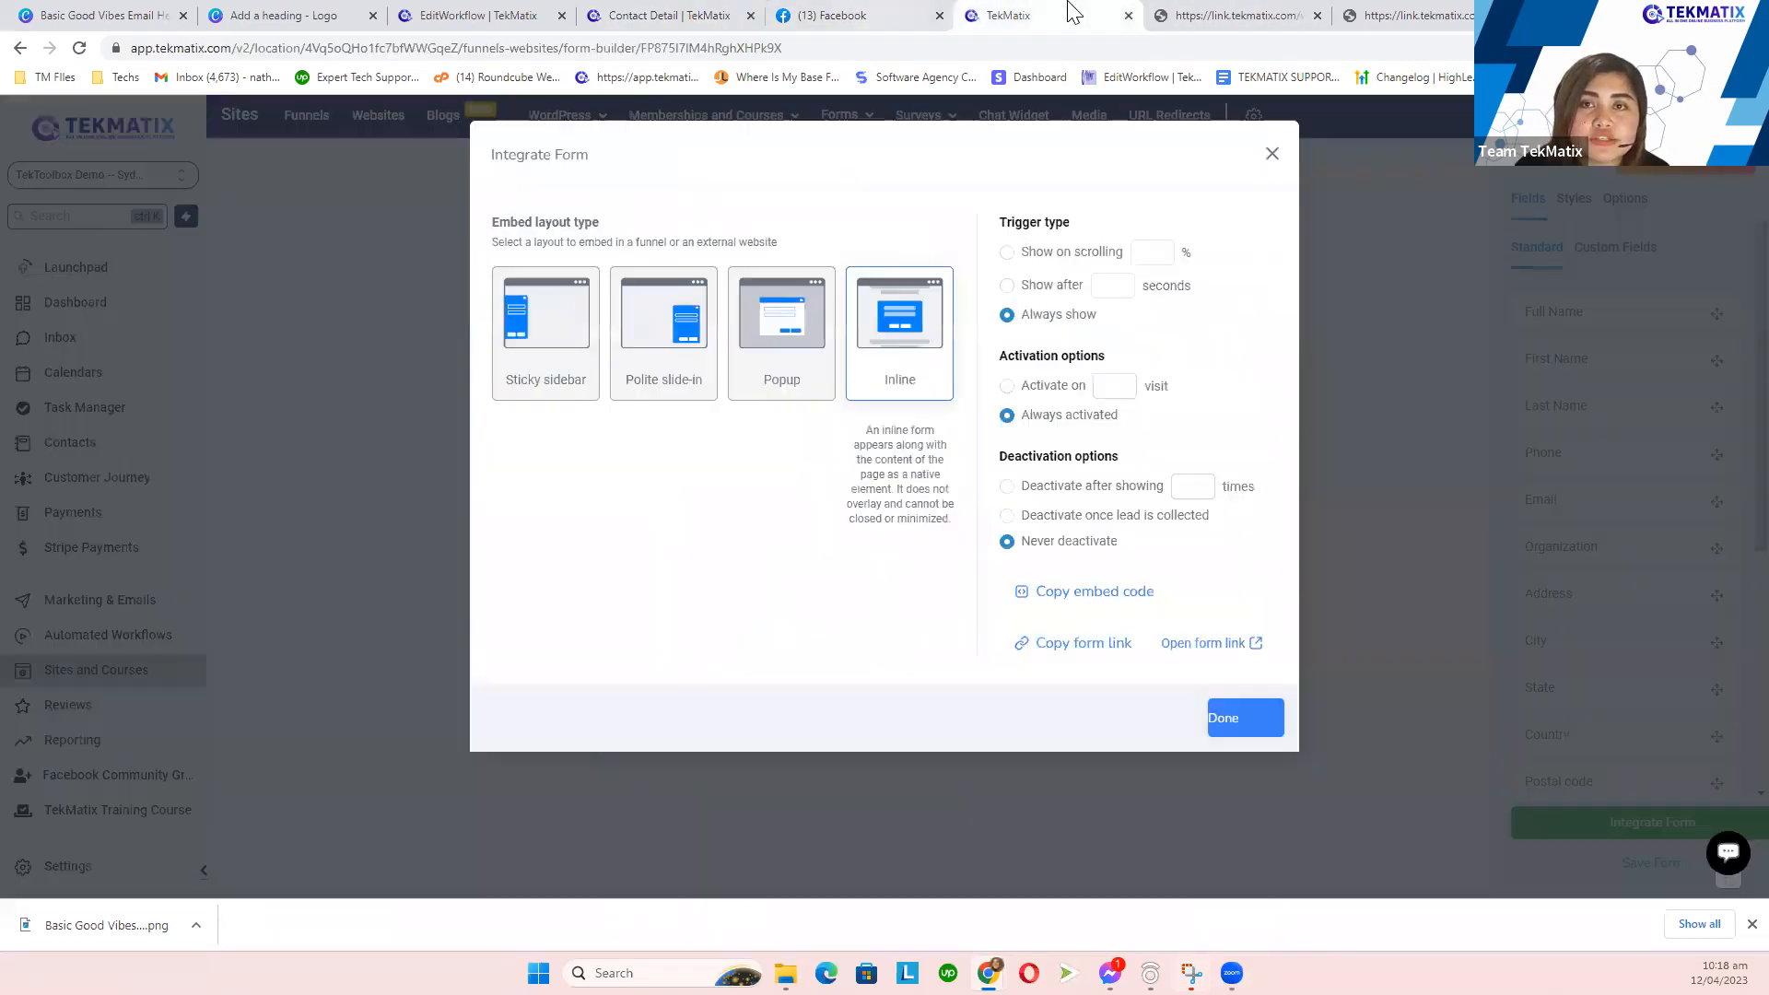
pyautogui.click(1223, 646)
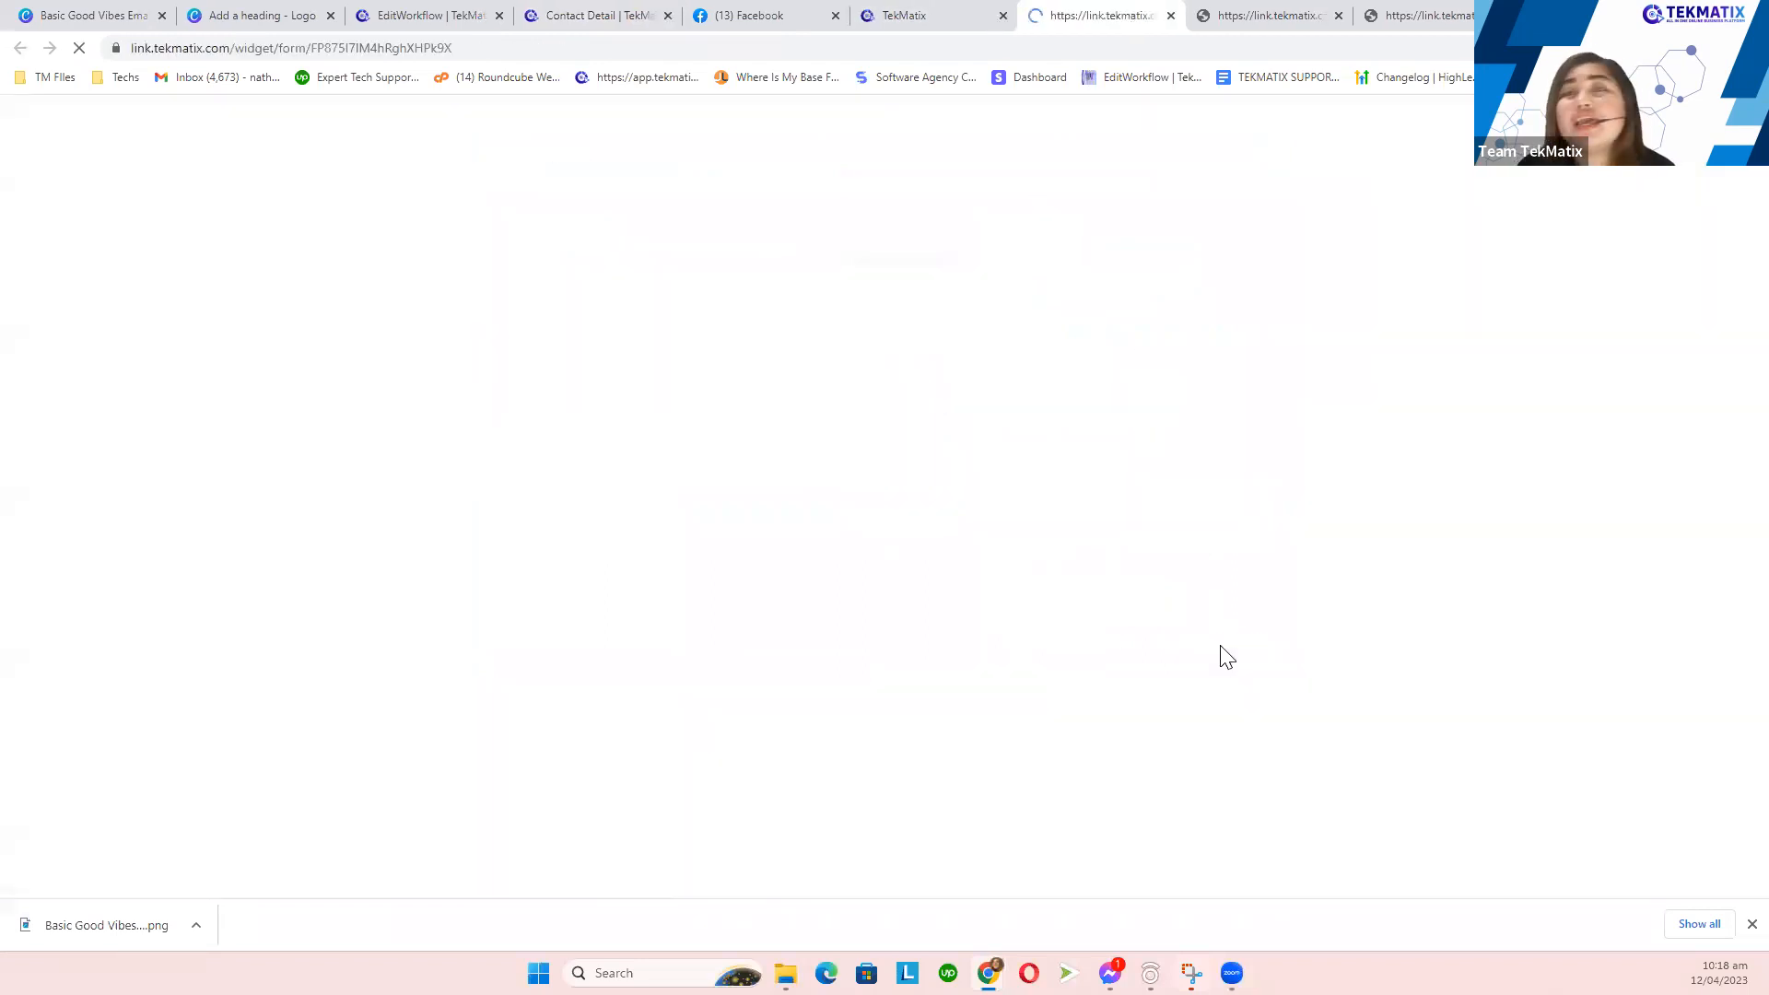
pyautogui.click(843, 157)
pyautogui.click(791, 217)
pyautogui.click(708, 270)
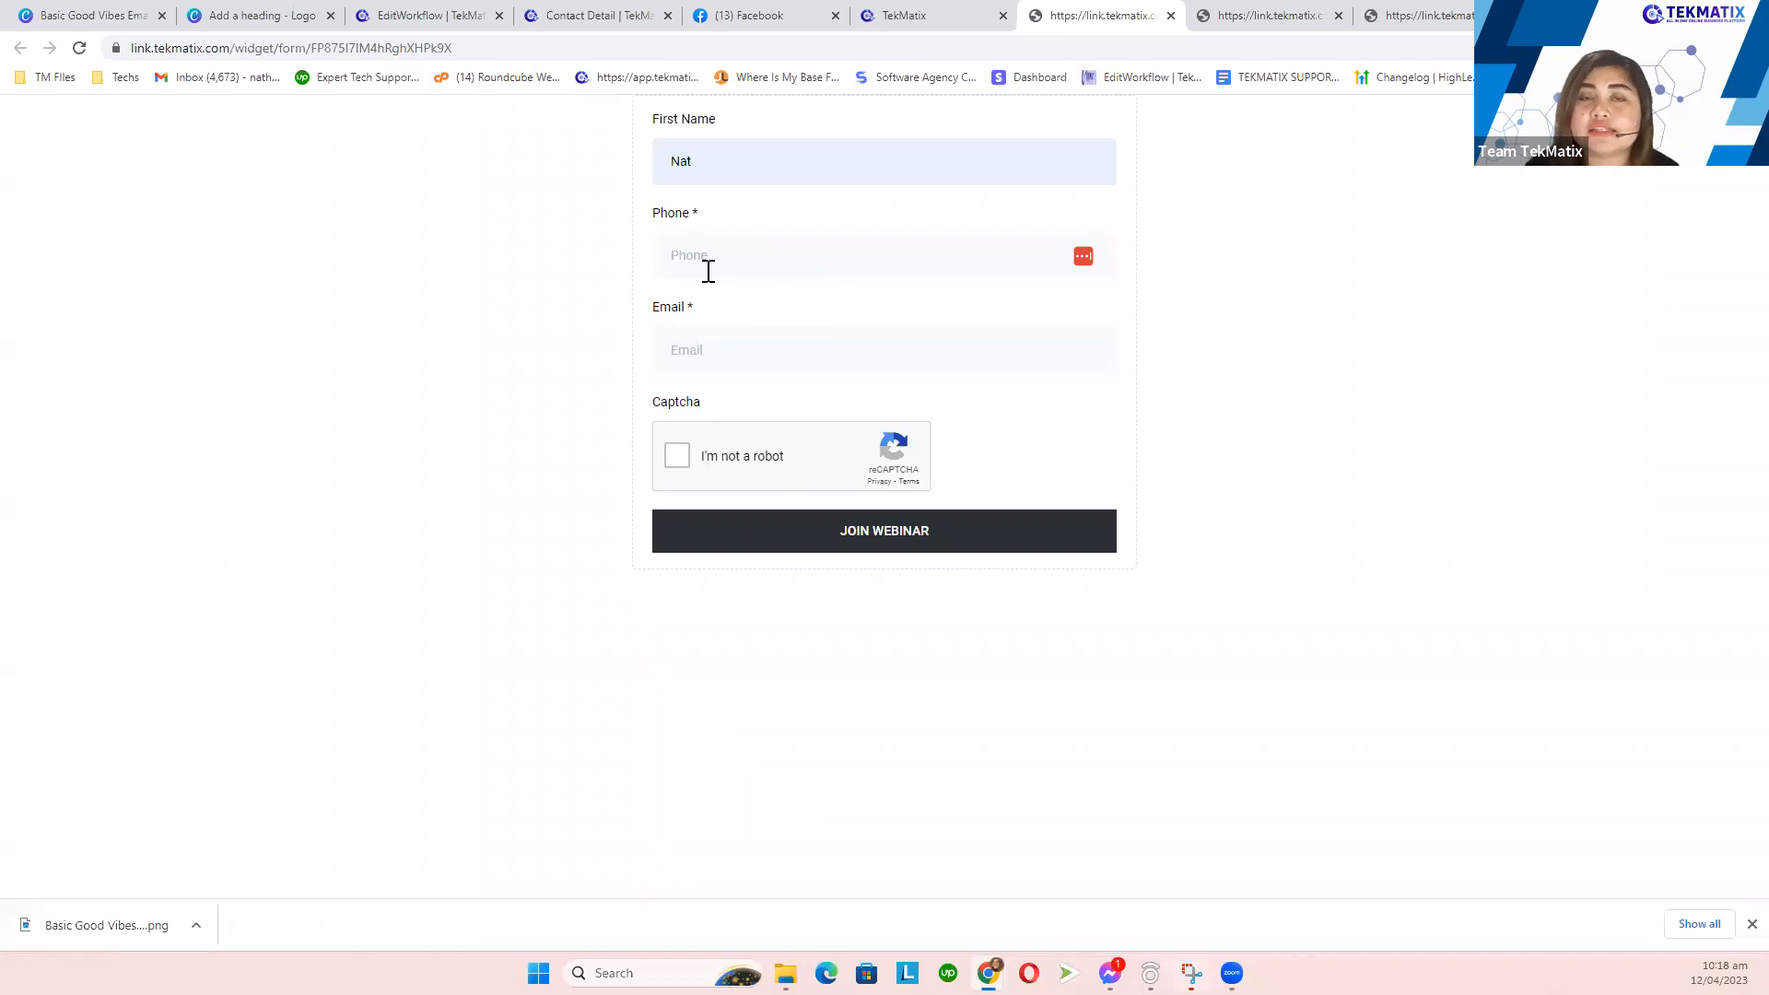
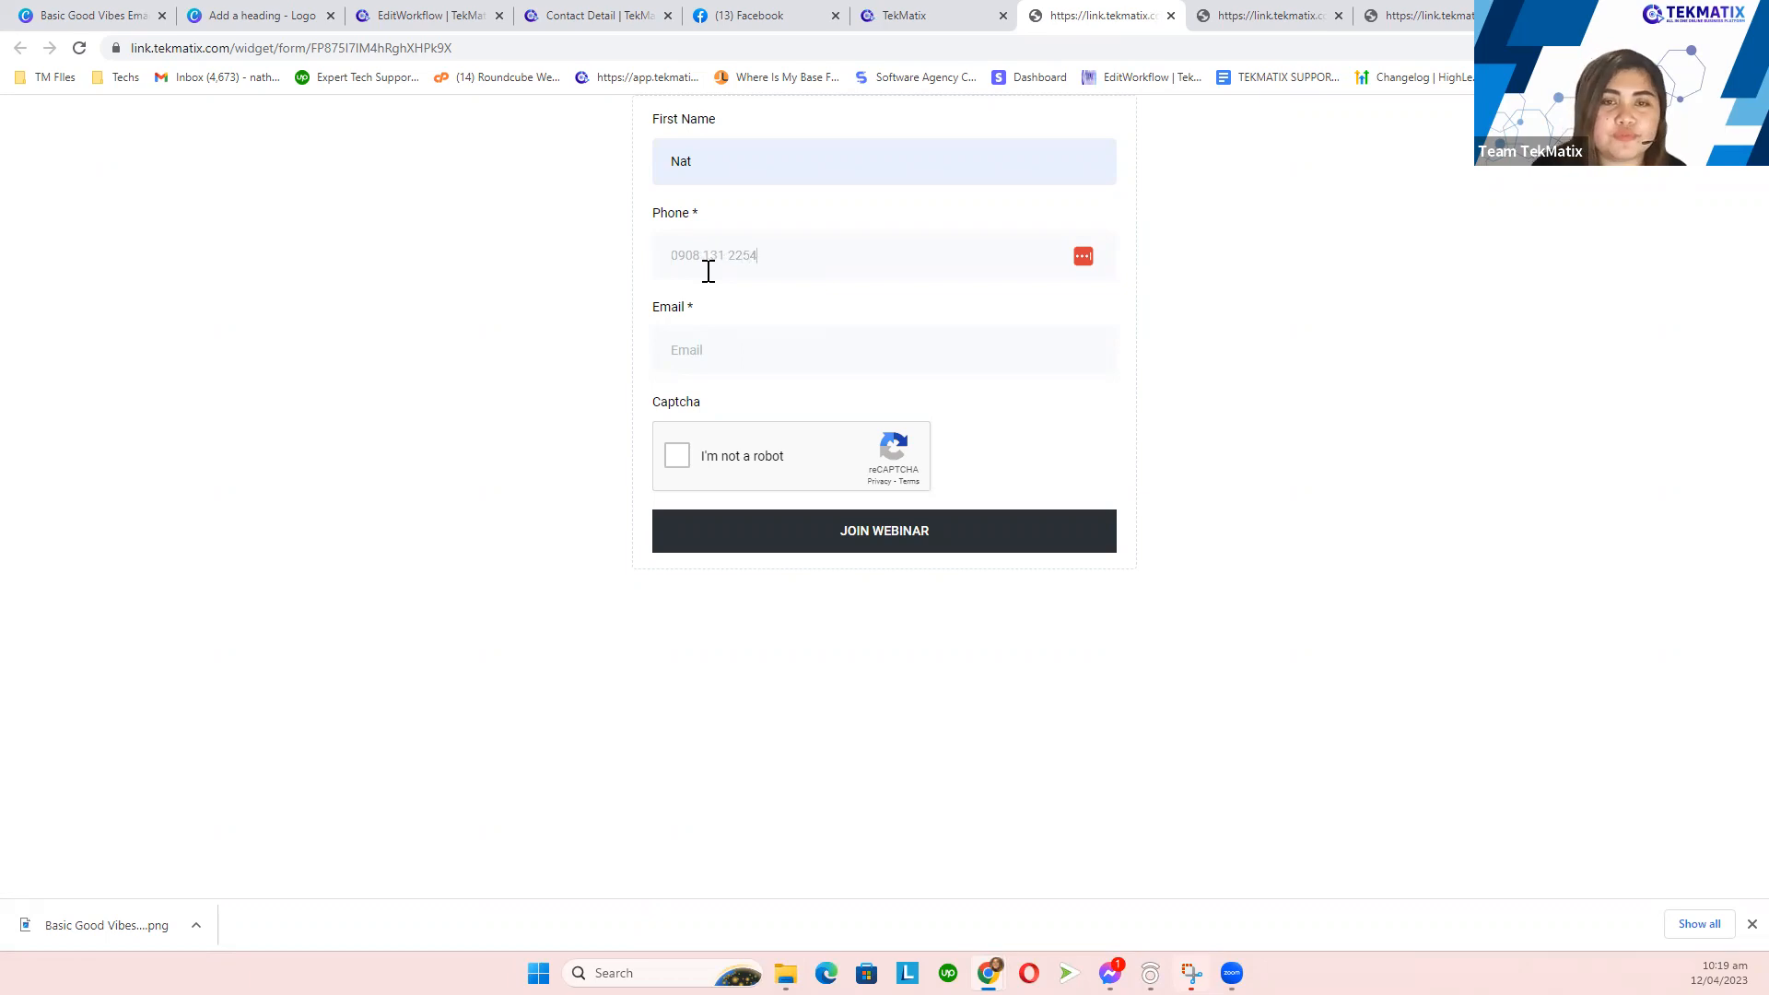
# - Fill in the saved email, pass reCAPTCHA, submit JOIN WEBINAR, then return to the workflow builder
pyautogui.click(697, 336)
pyautogui.click(815, 503)
pyautogui.click(678, 456)
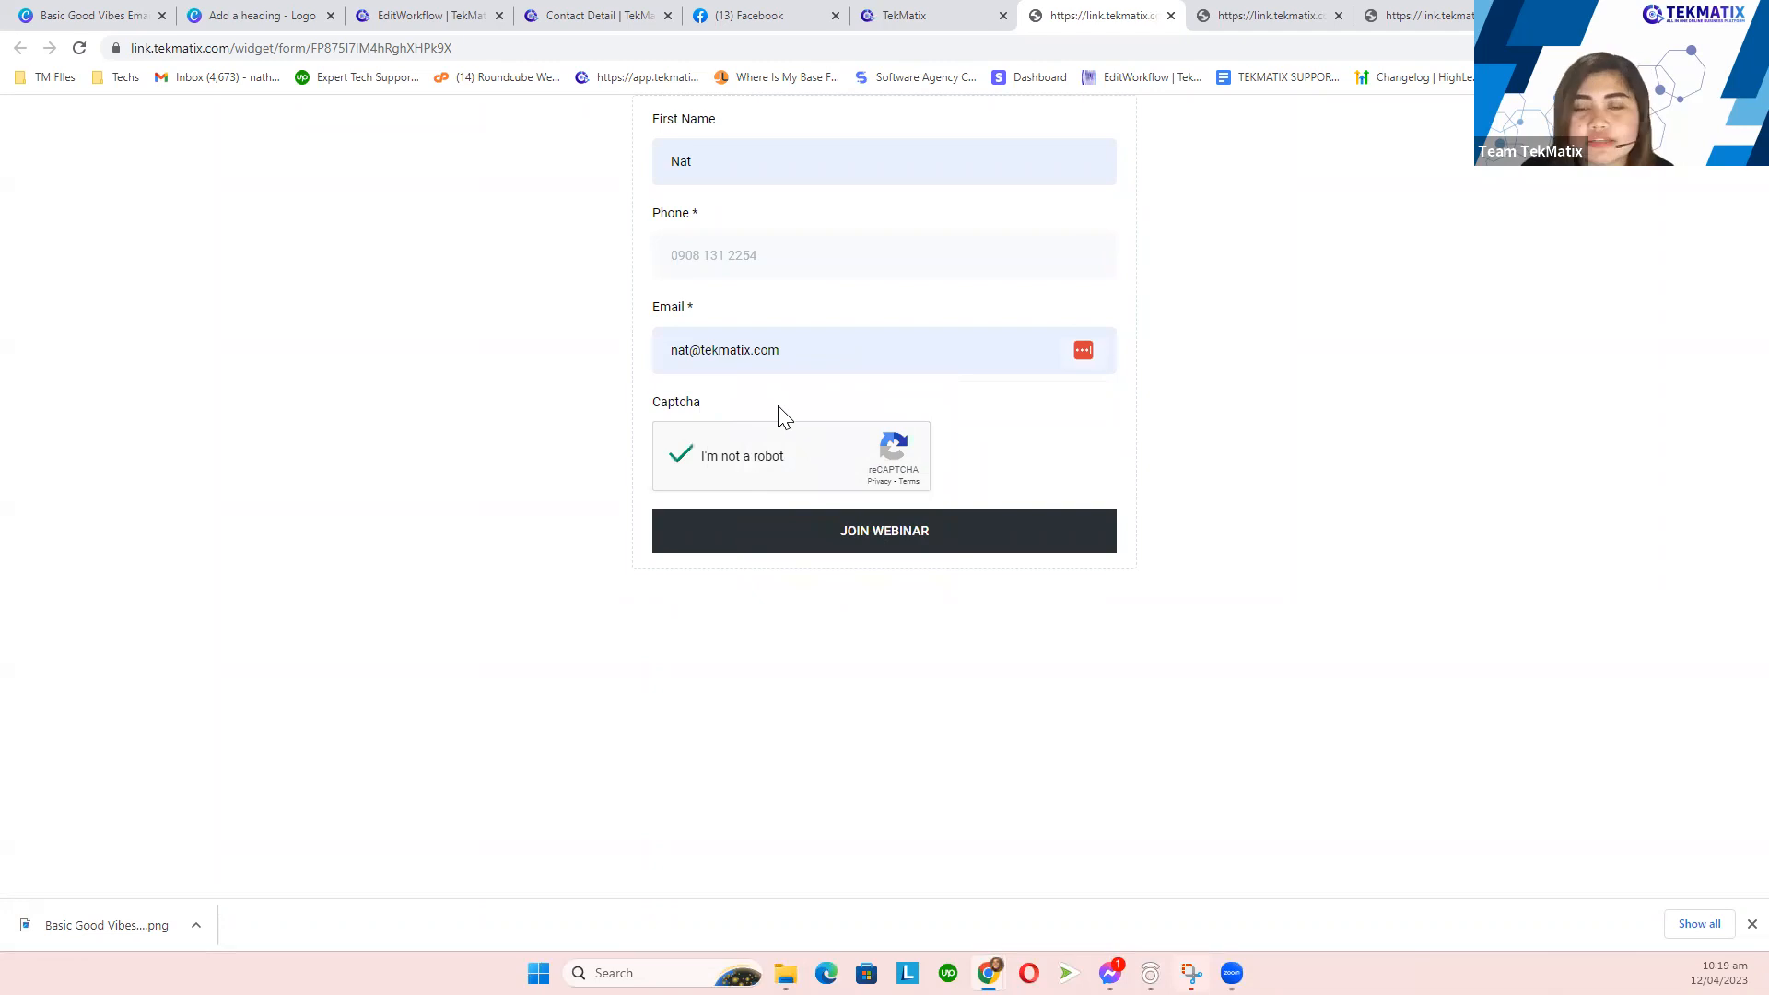
pyautogui.click(856, 542)
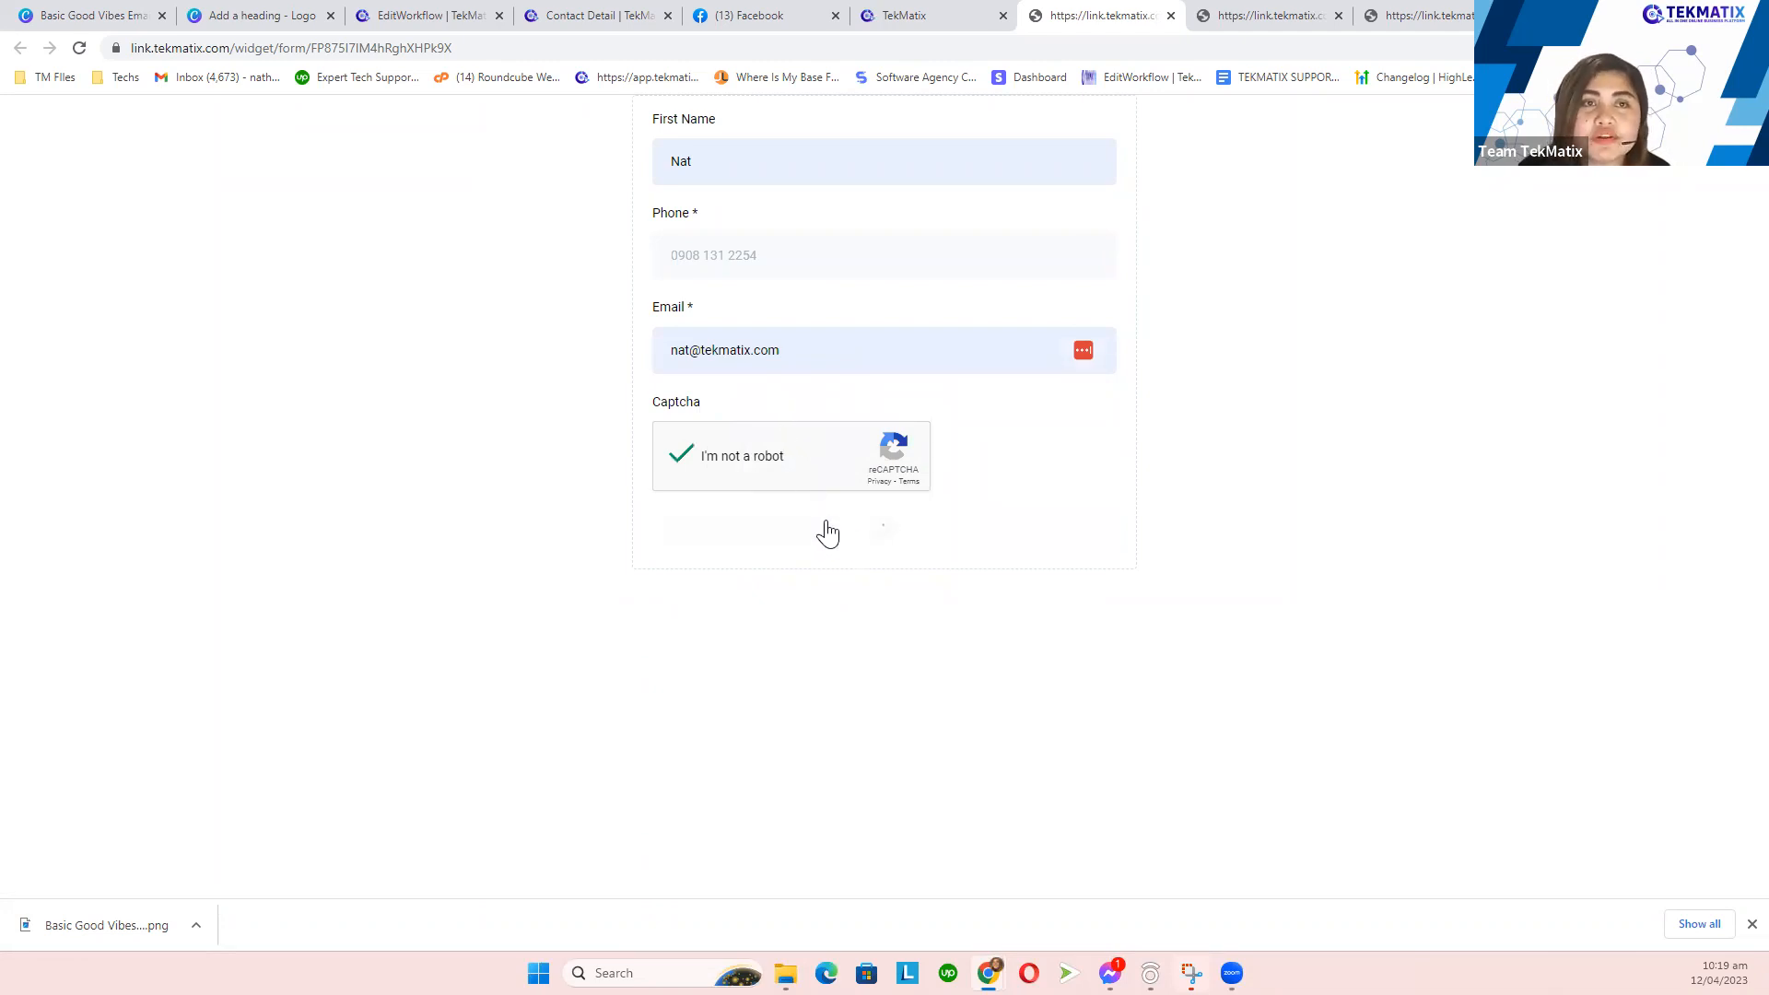
pyautogui.click(442, 13)
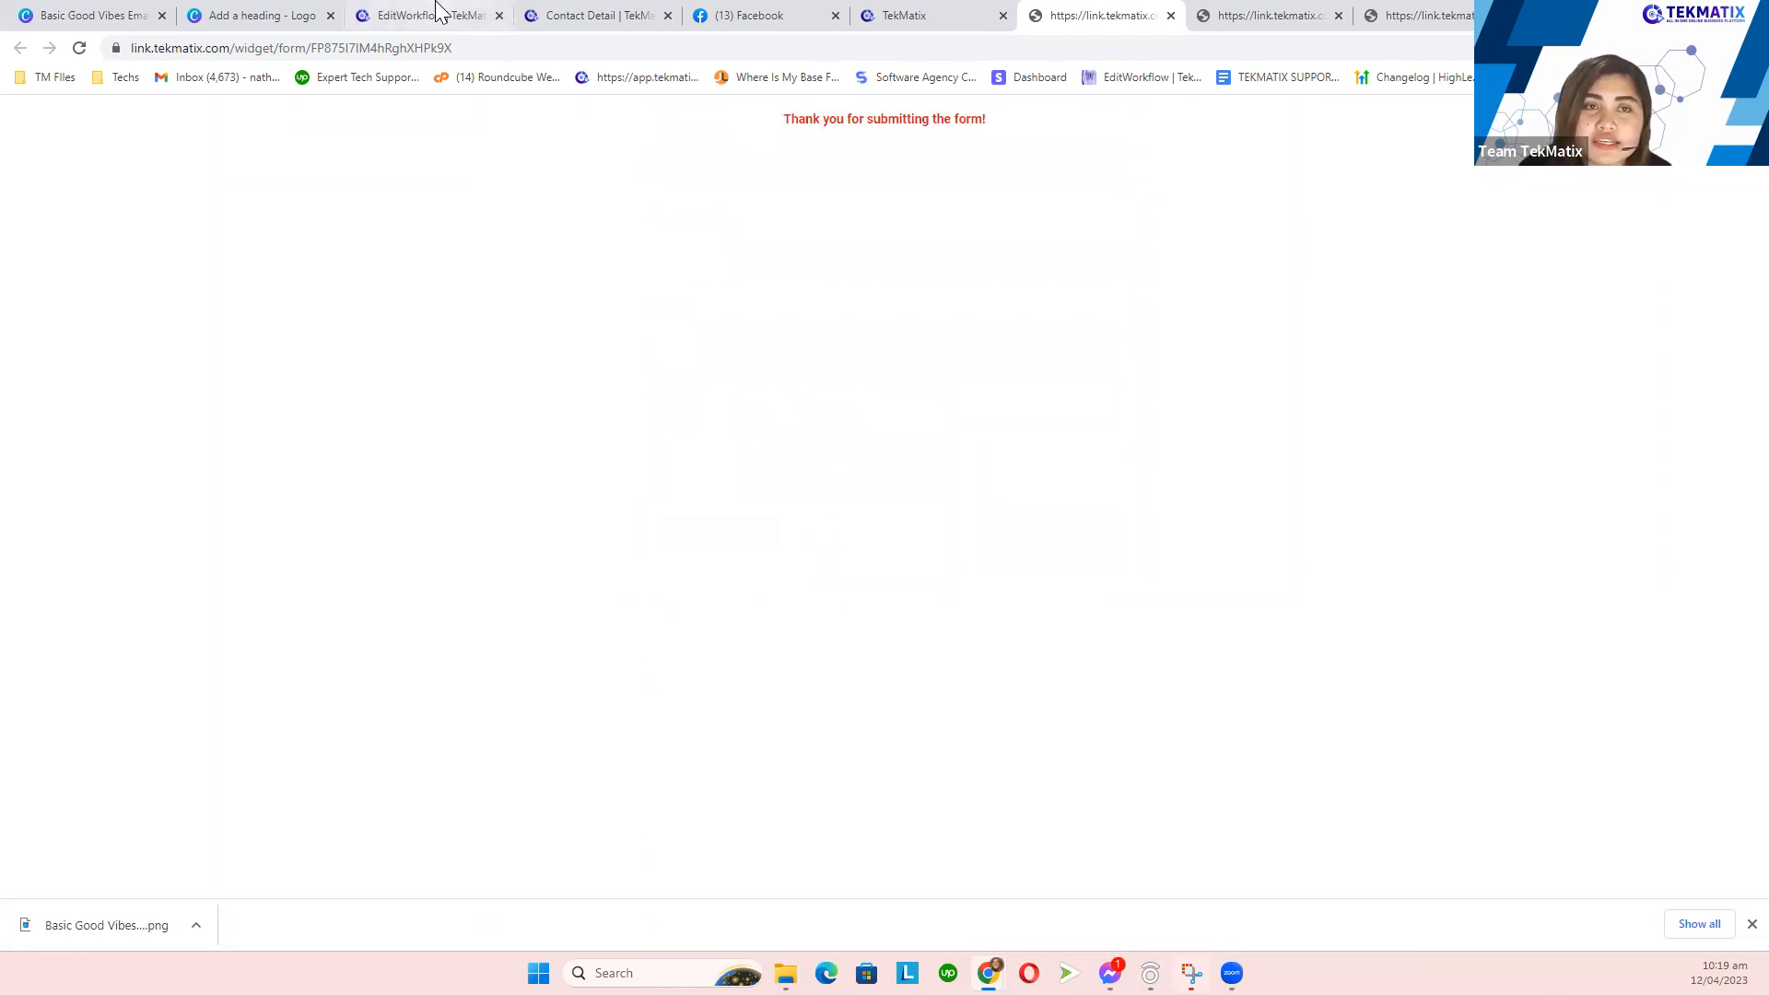
pyautogui.click(738, 177)
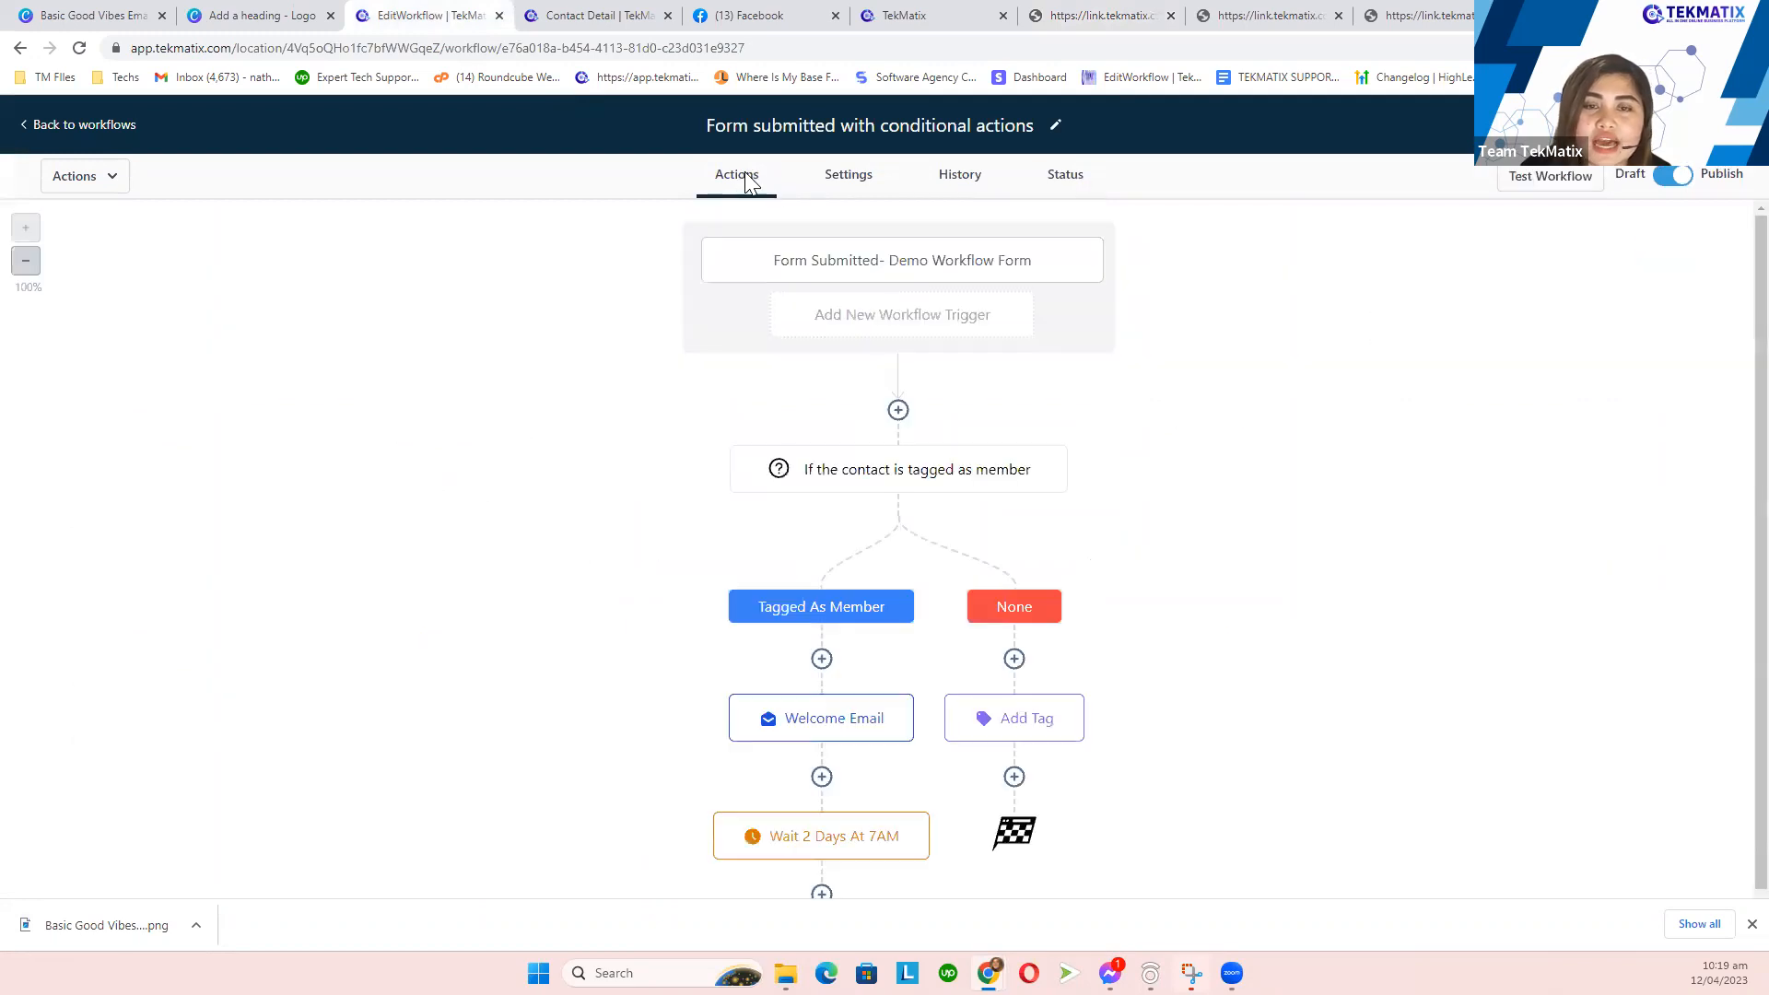
# - Check the Wait 2 Days At 7AM step's statistics, which show the member-tagged test contact as active
pyautogui.click(862, 184)
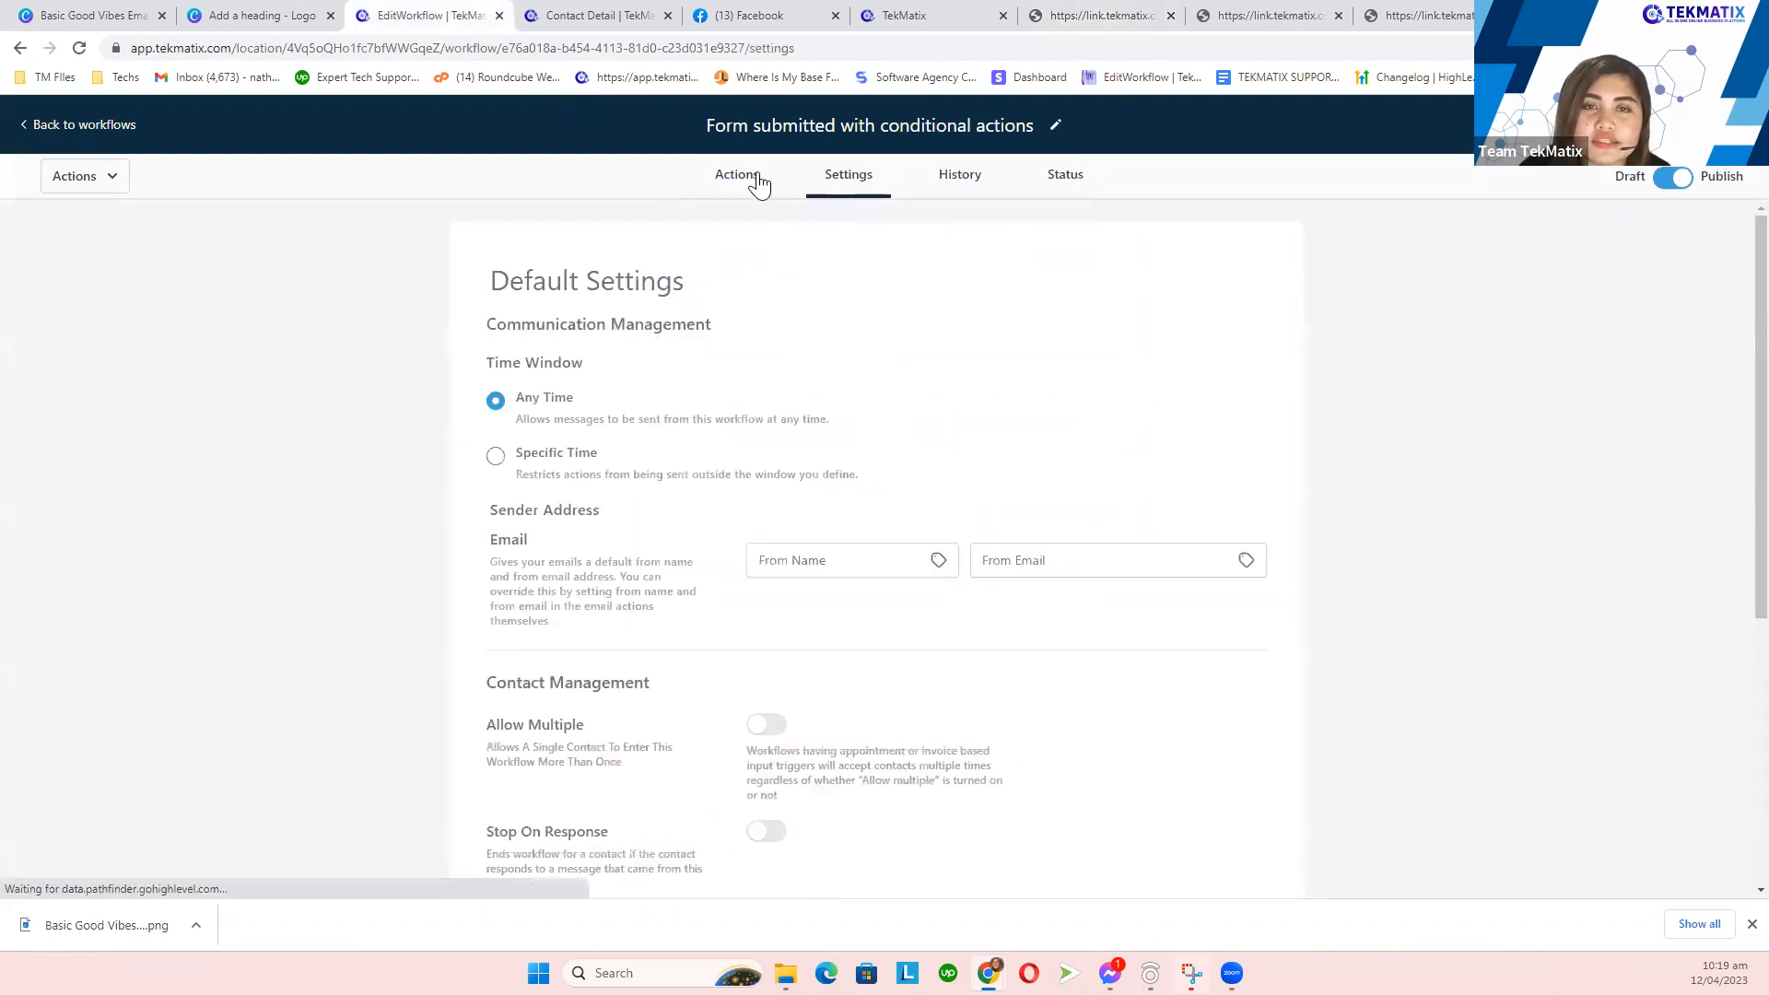
pyautogui.click(751, 180)
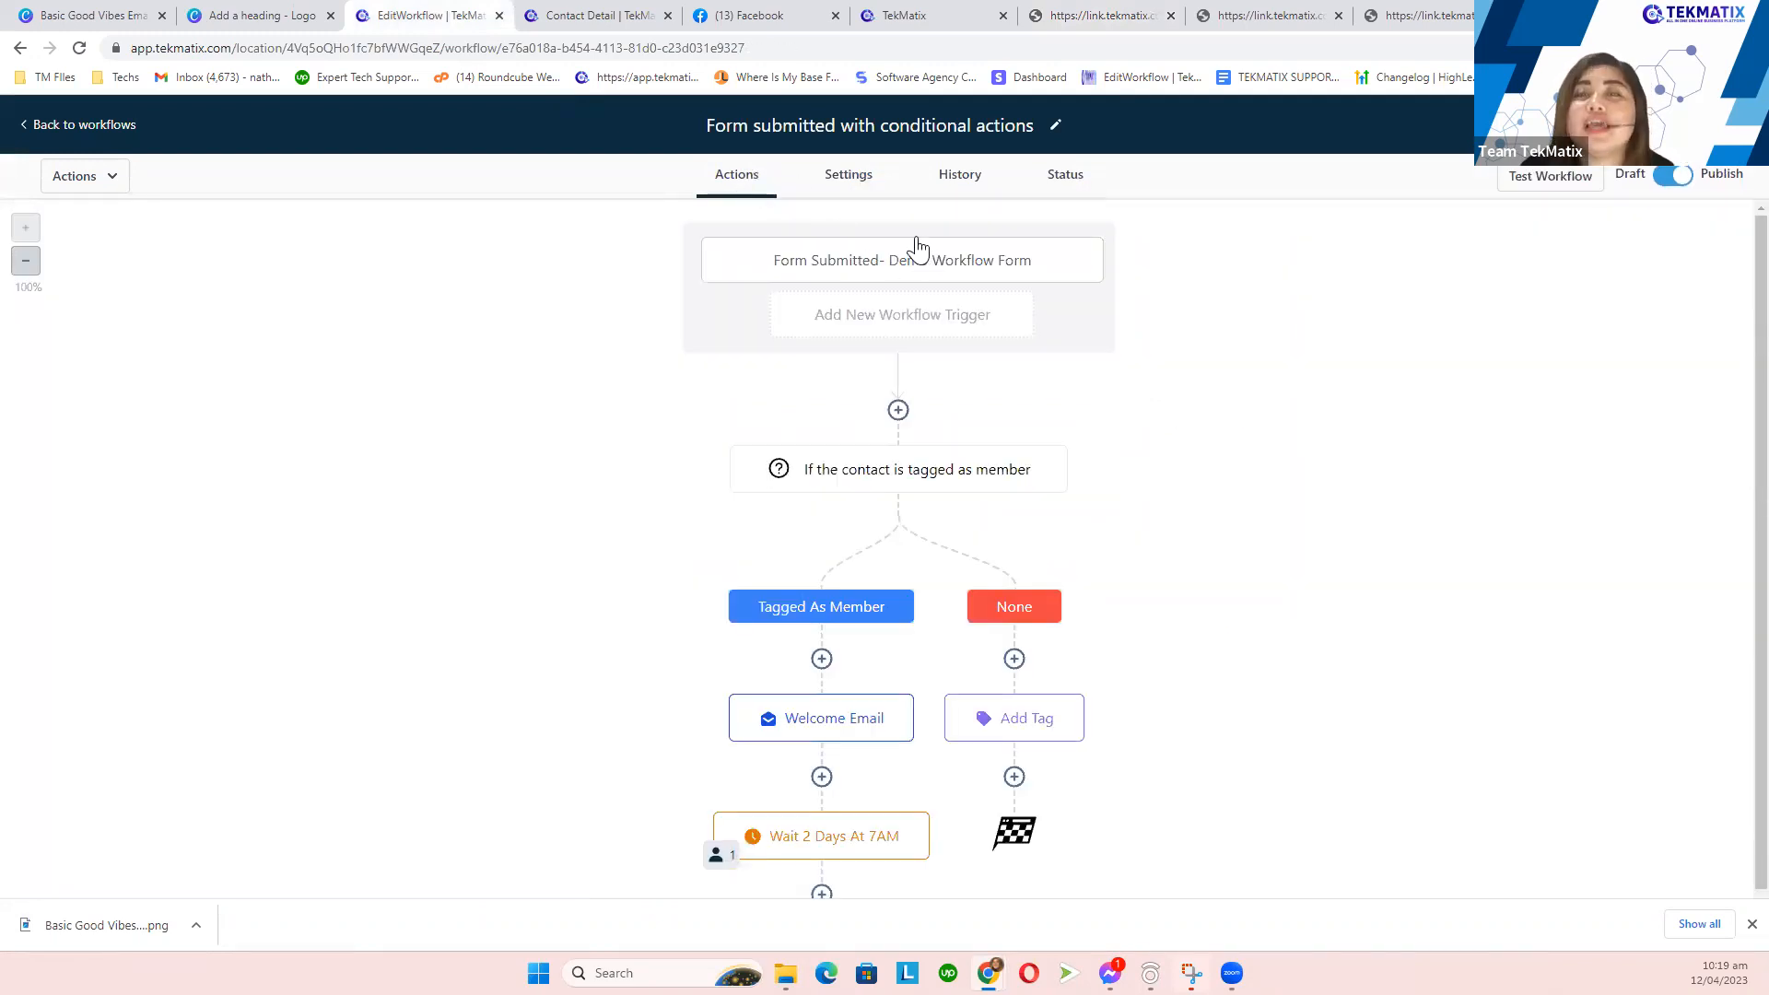
pyautogui.scroll(-1, 927, 286)
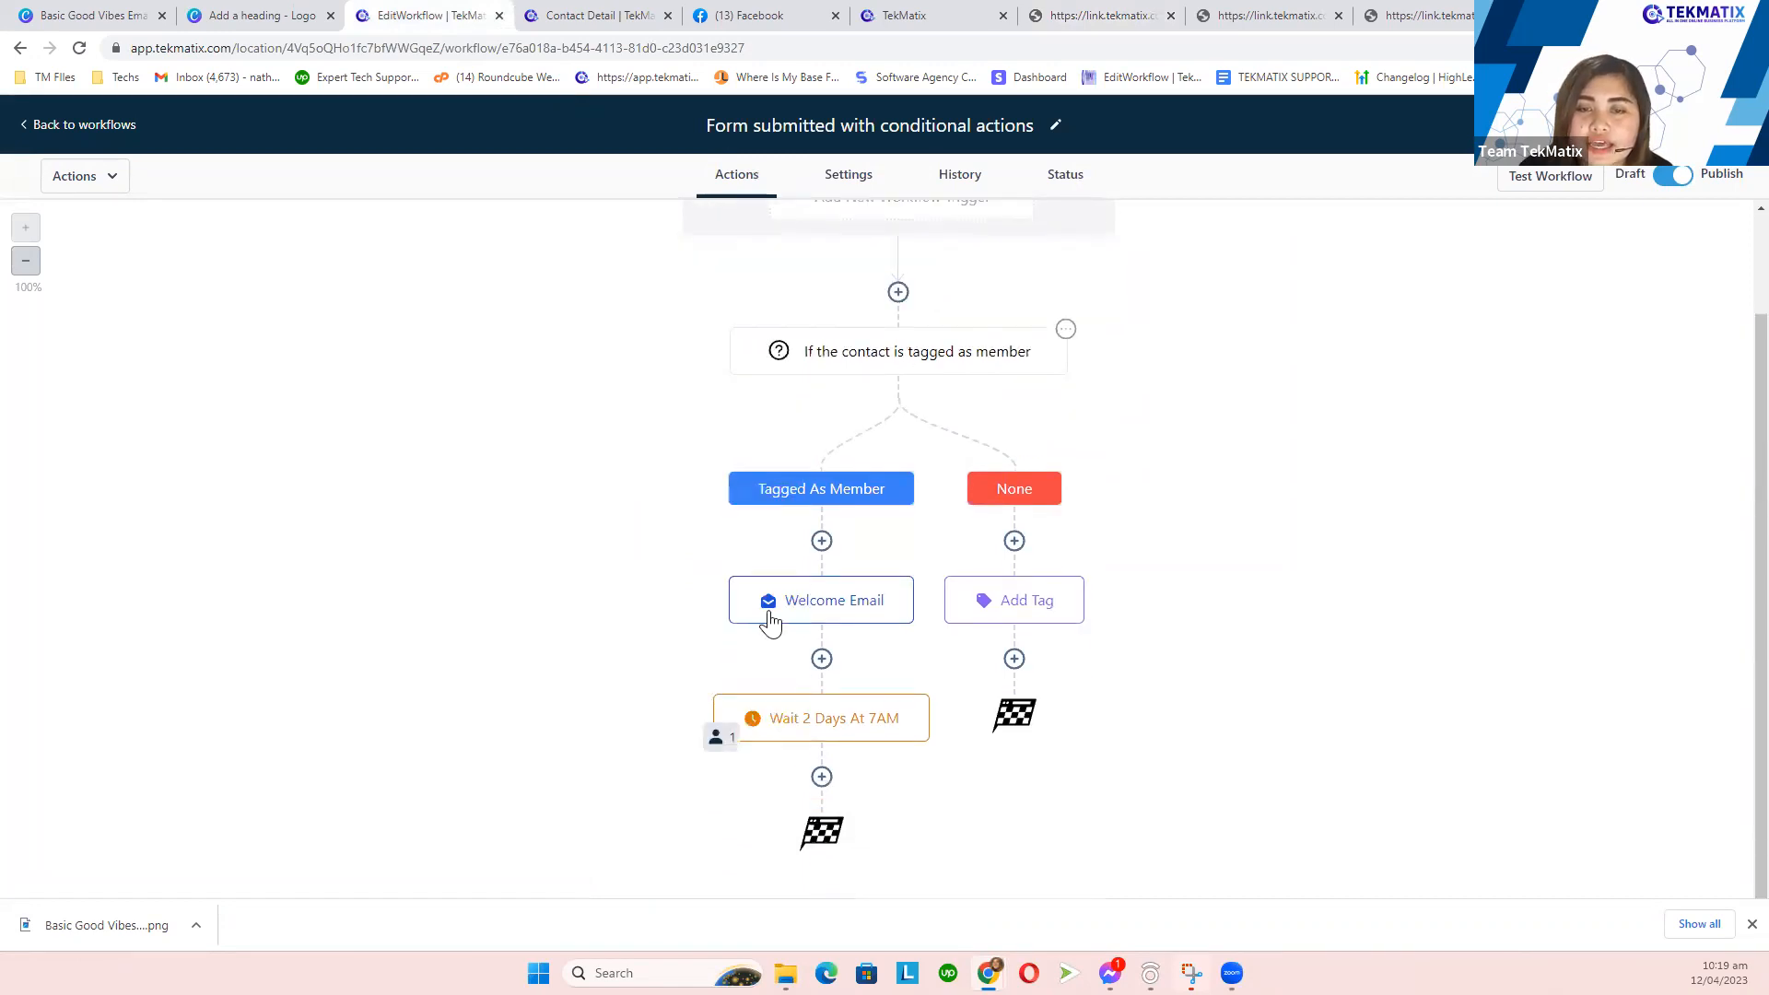
pyautogui.click(720, 745)
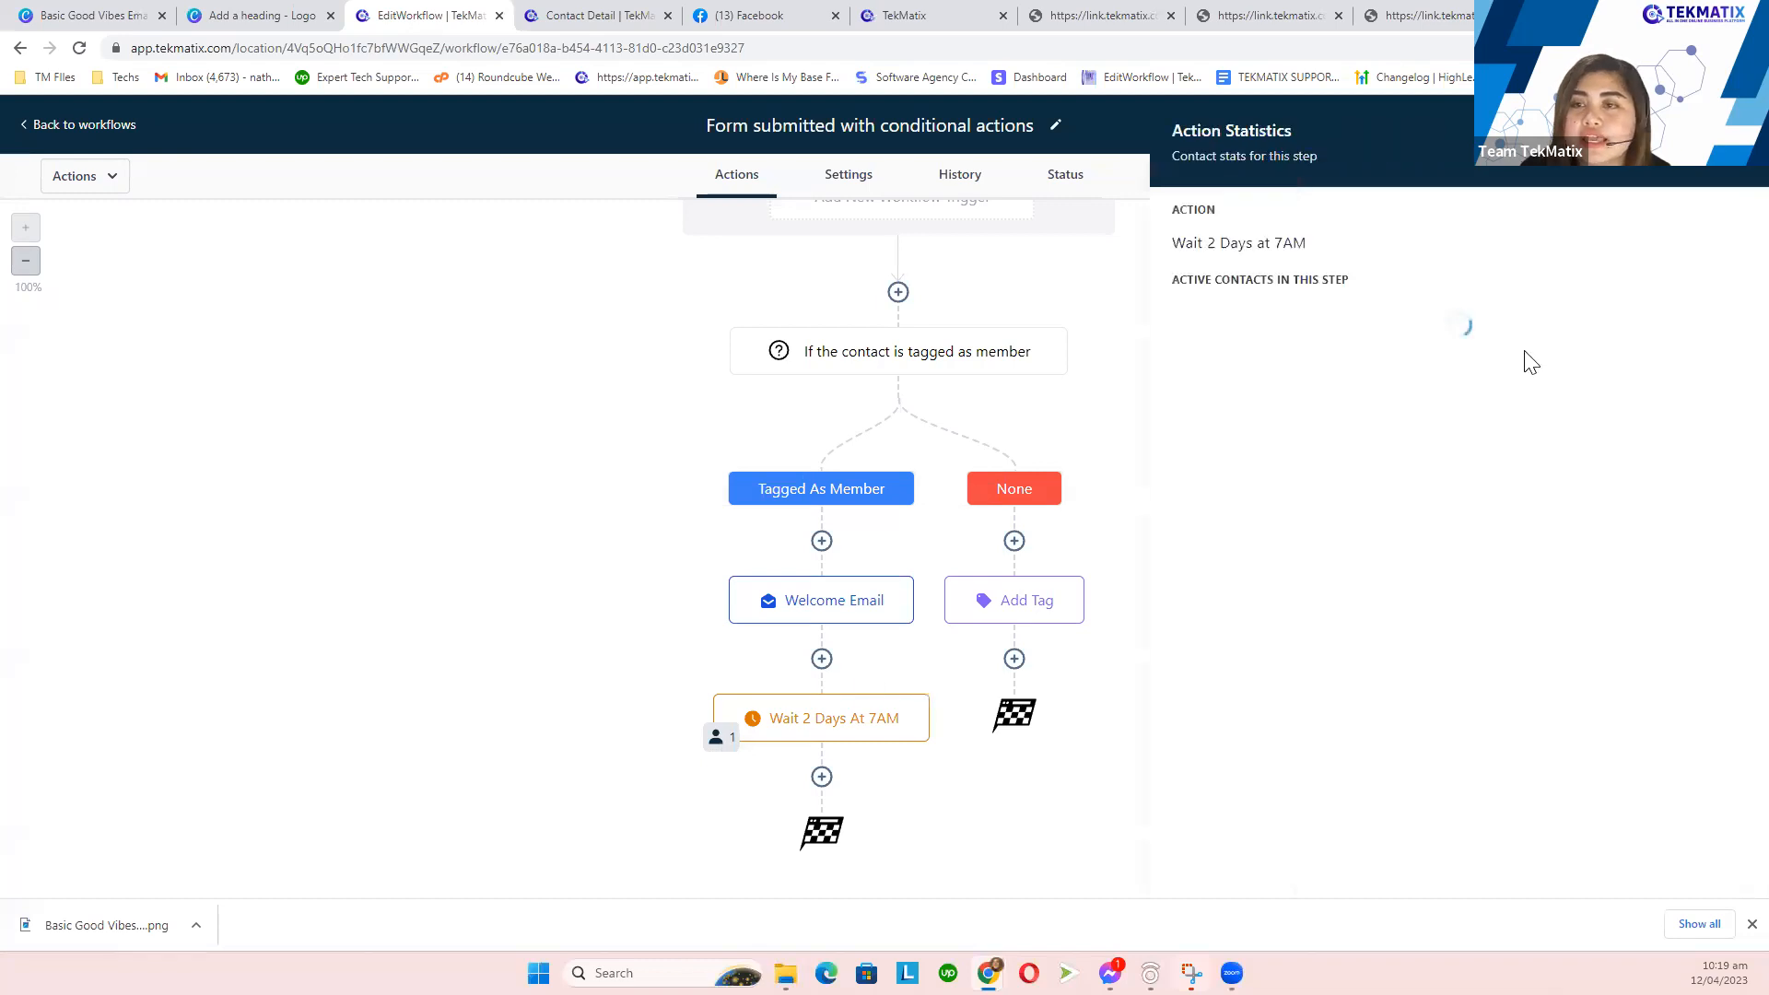
pyautogui.click(1736, 132)
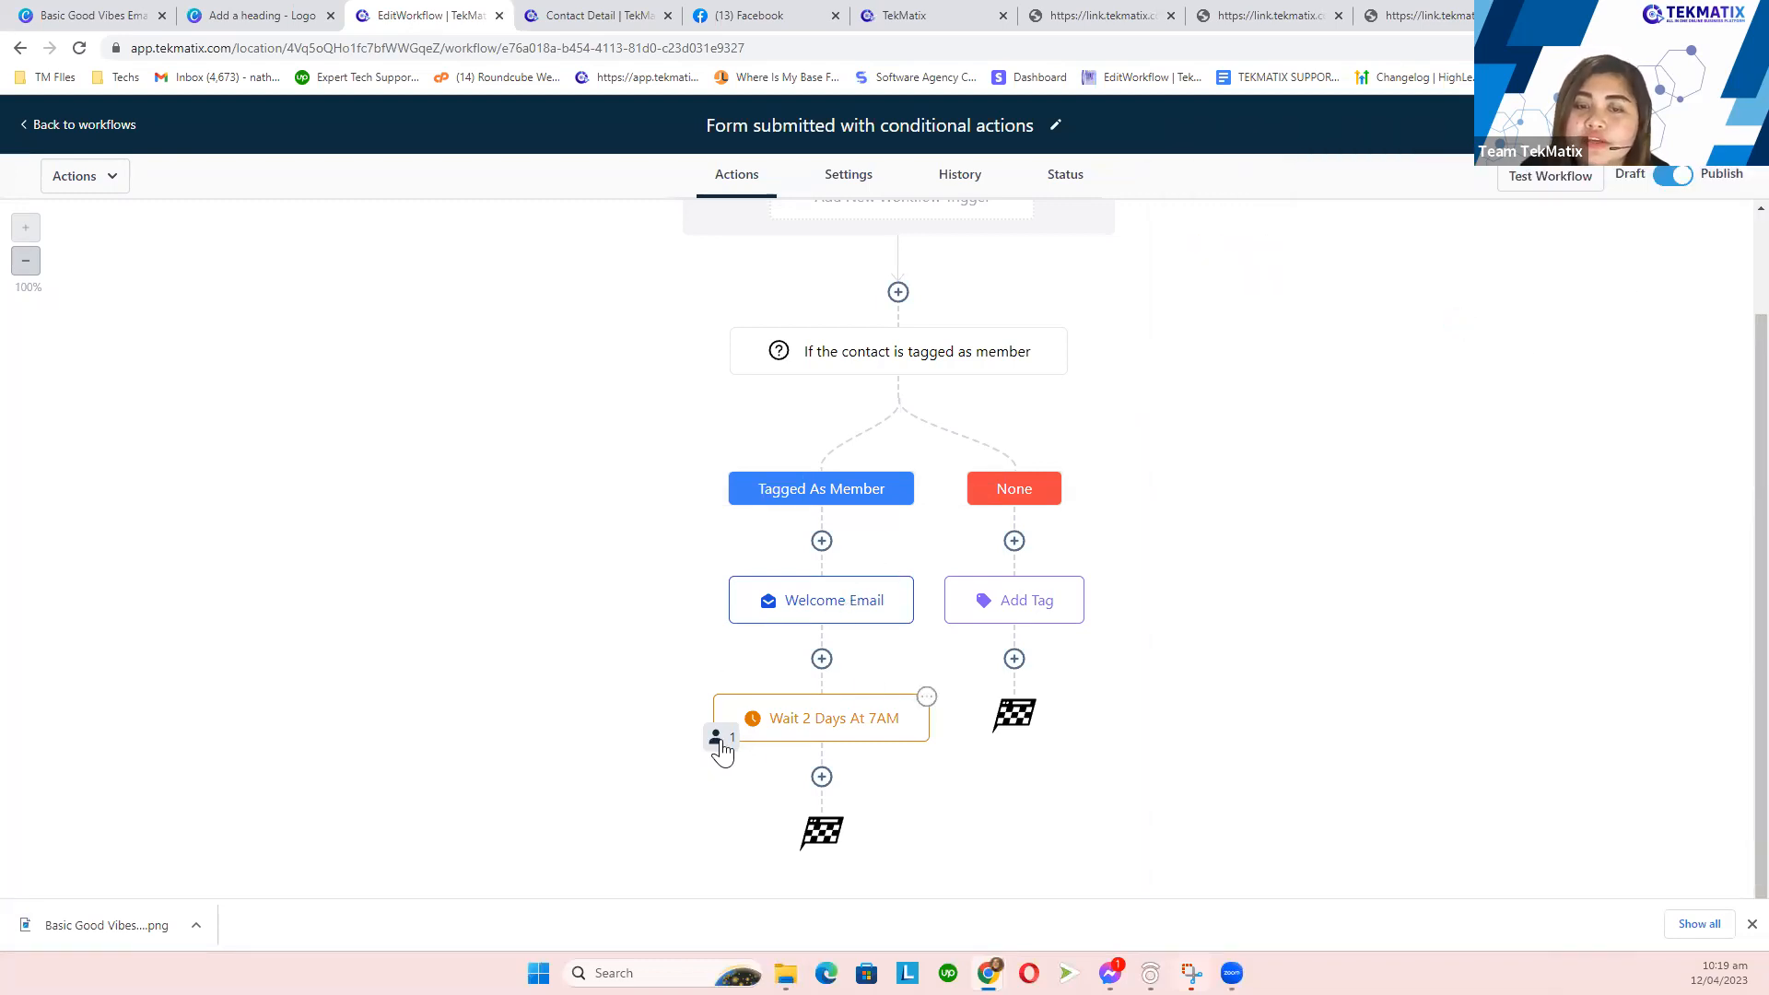
pyautogui.click(719, 740)
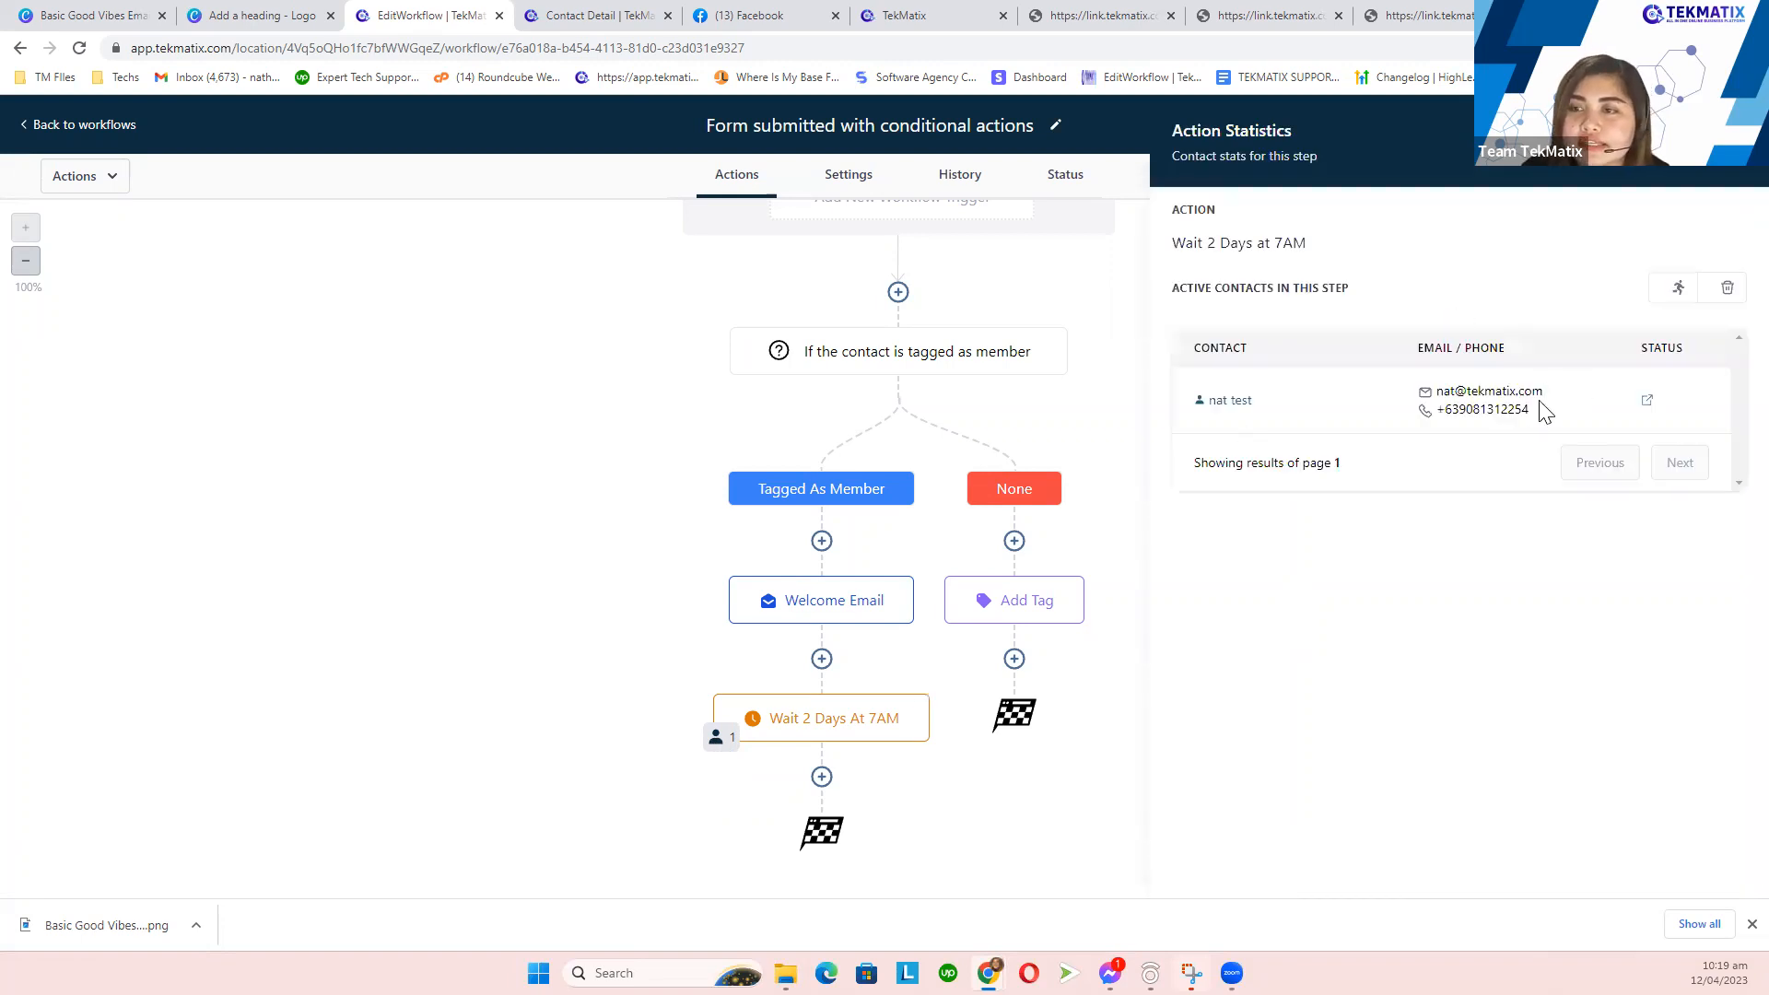
pyautogui.tripleClick(1475, 398)
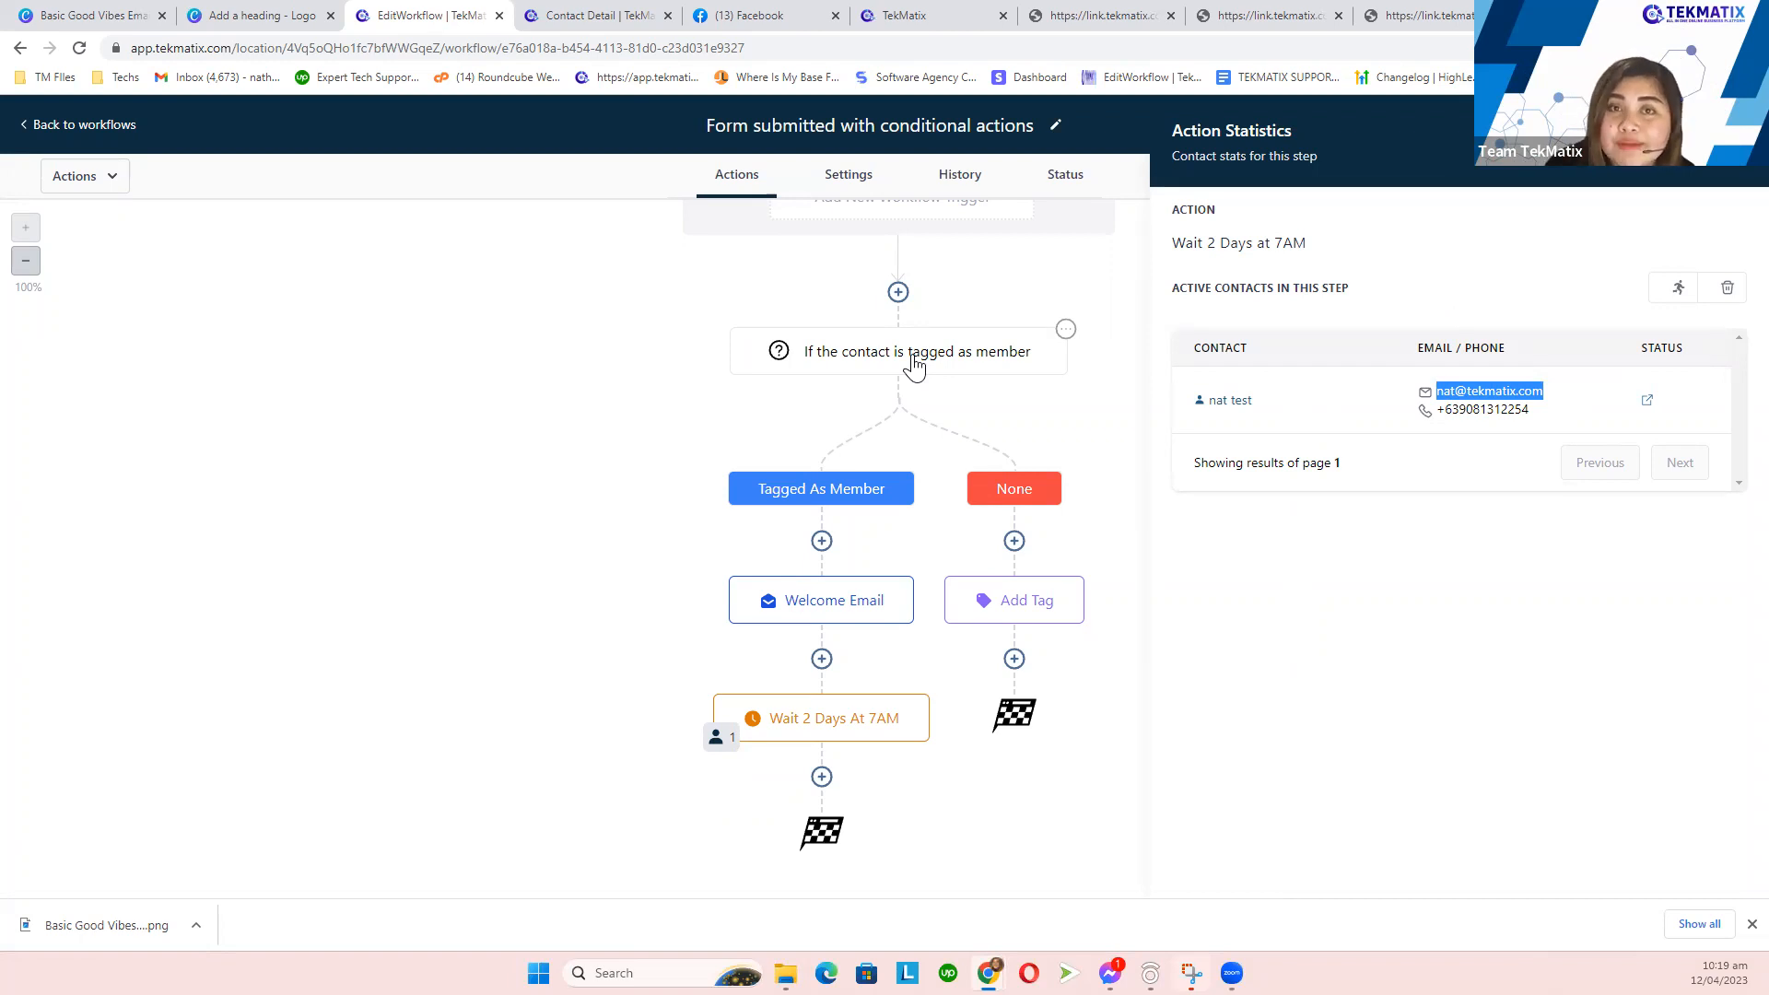
# - Inspect the Welcome Email and Wait 2 Days At 7AM steps, then go back to the Workflows list
pyautogui.click(823, 609)
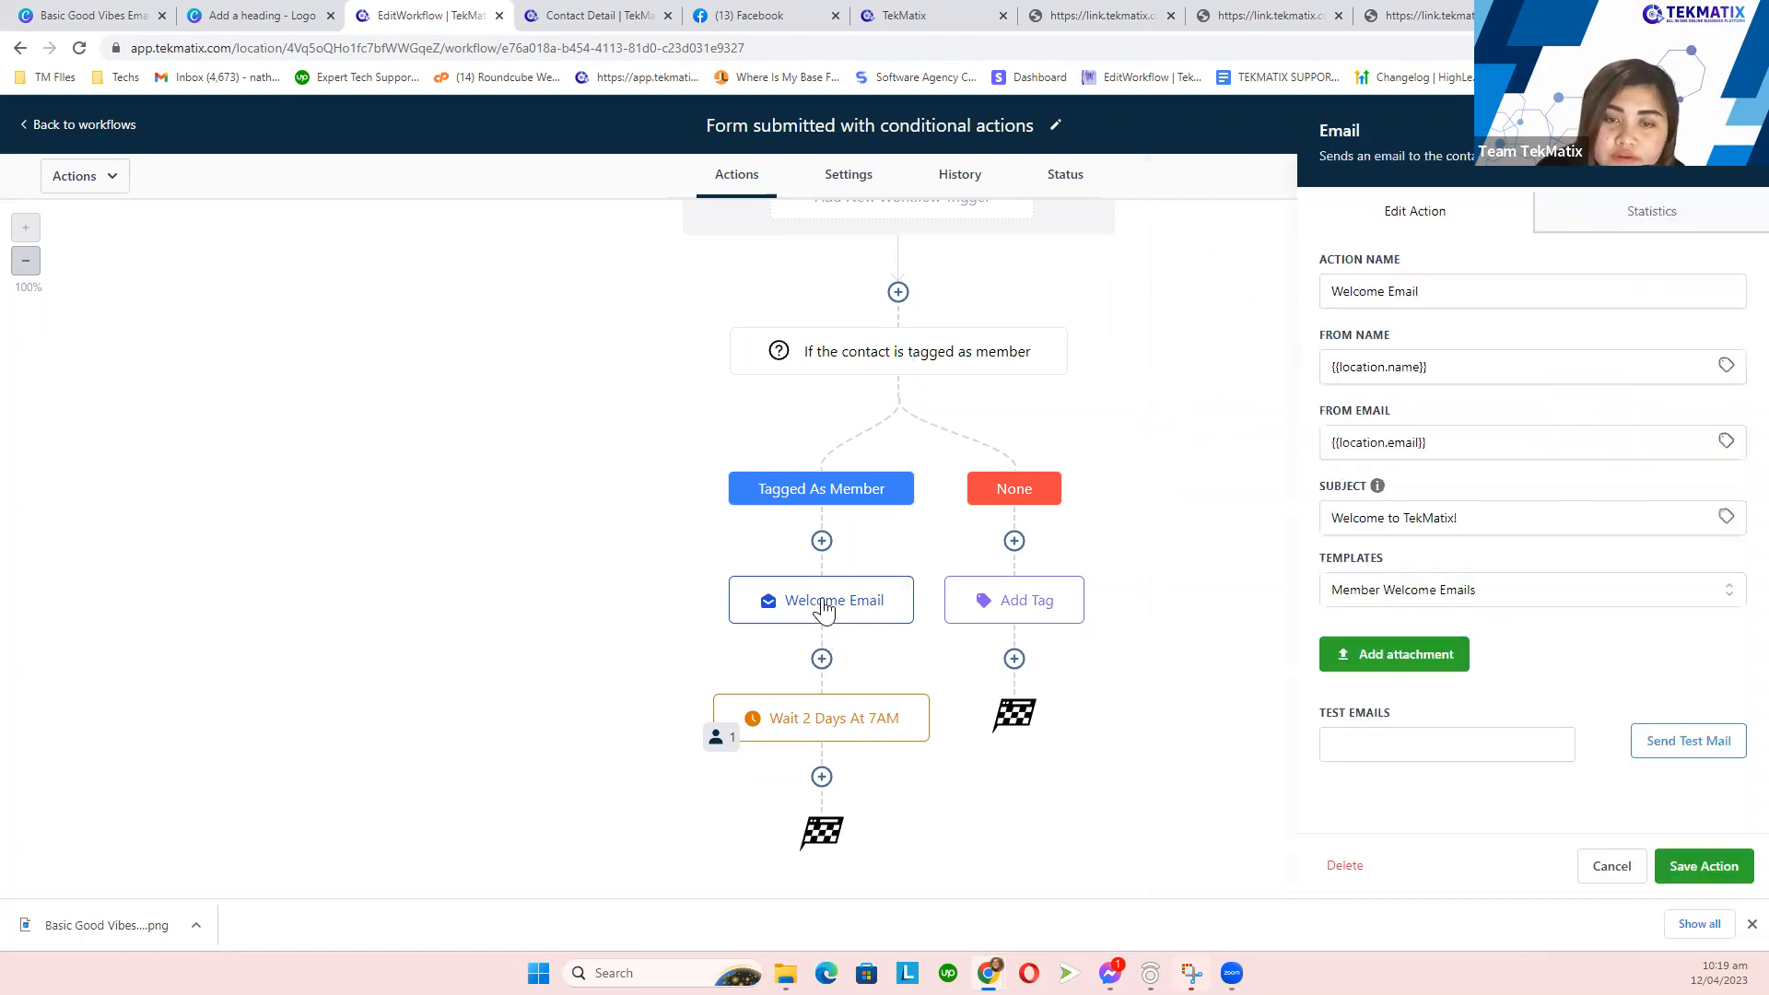
pyautogui.click(754, 720)
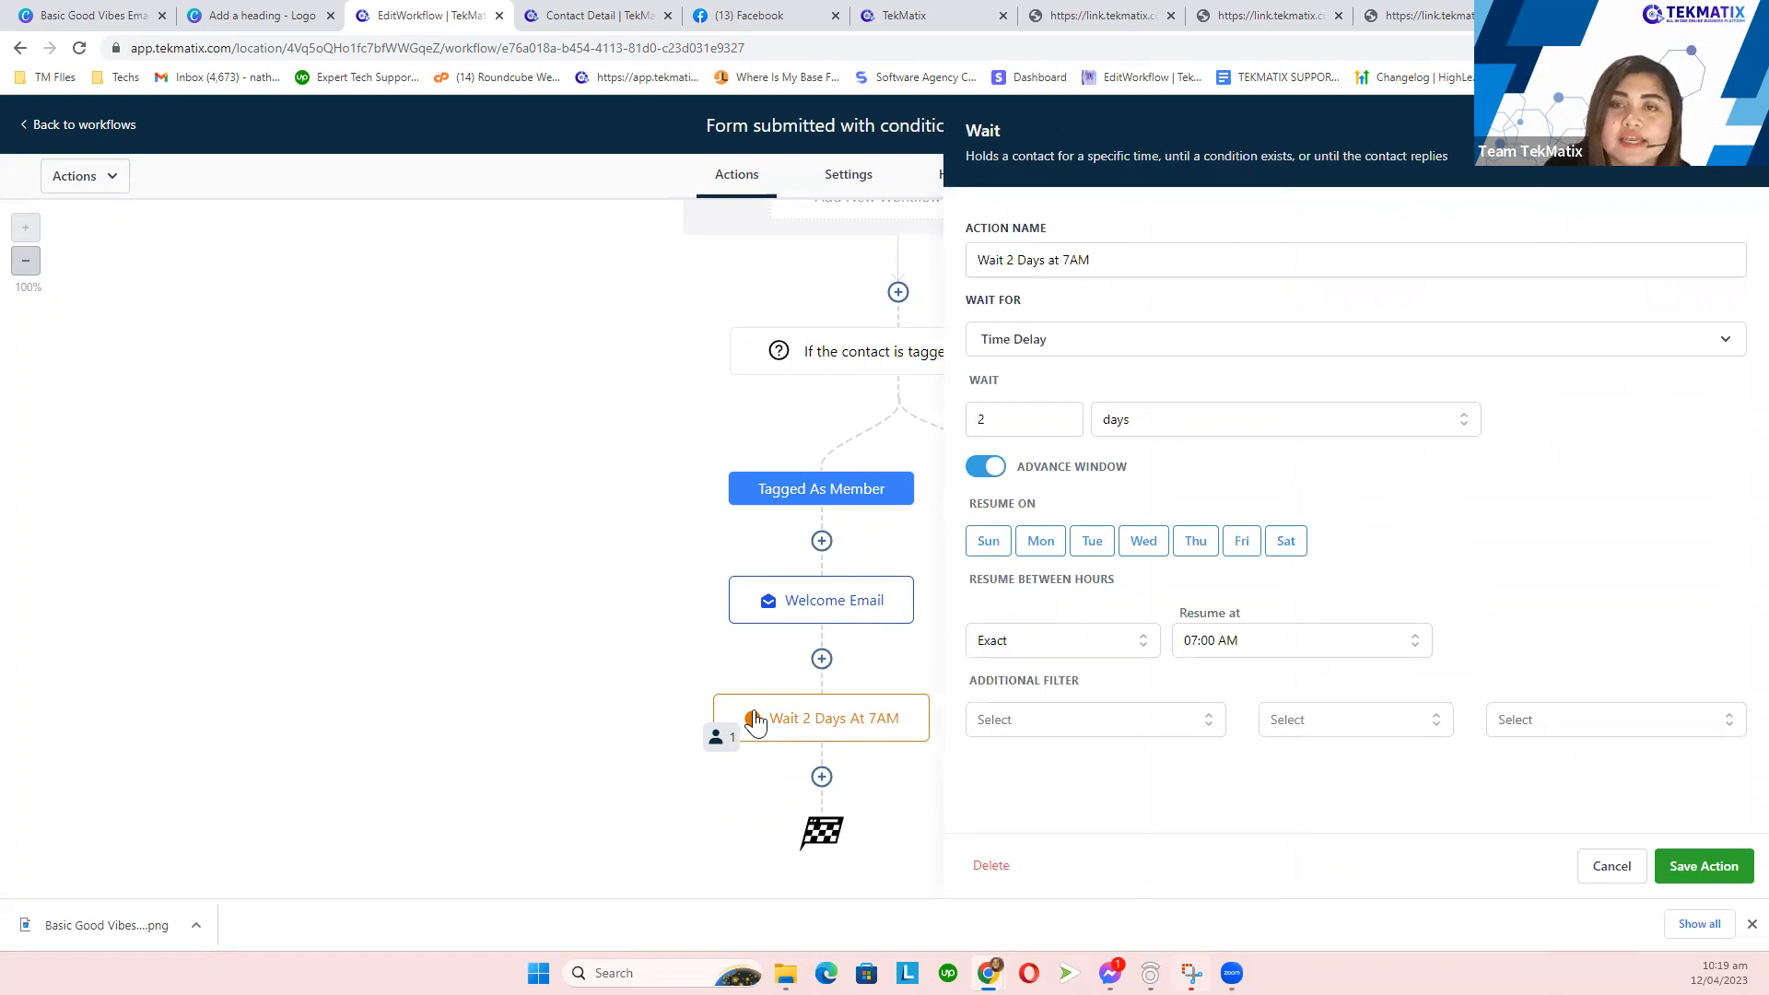
pyautogui.click(1736, 131)
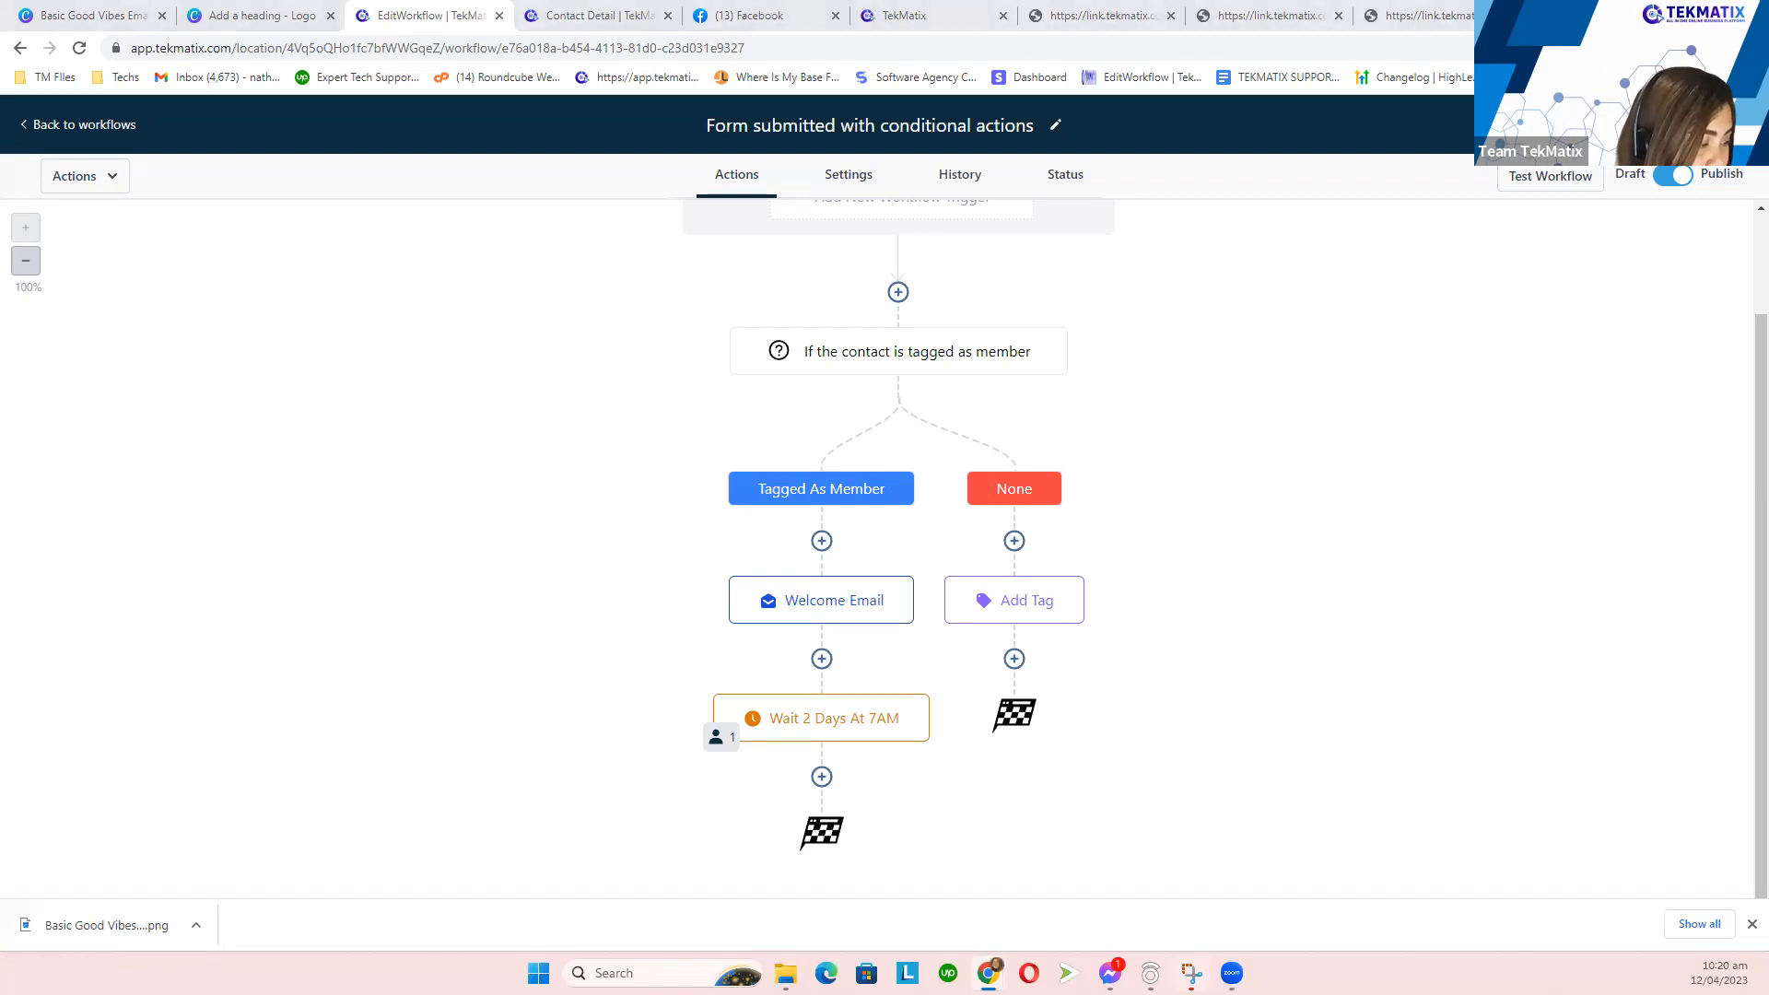
pyautogui.click(69, 129)
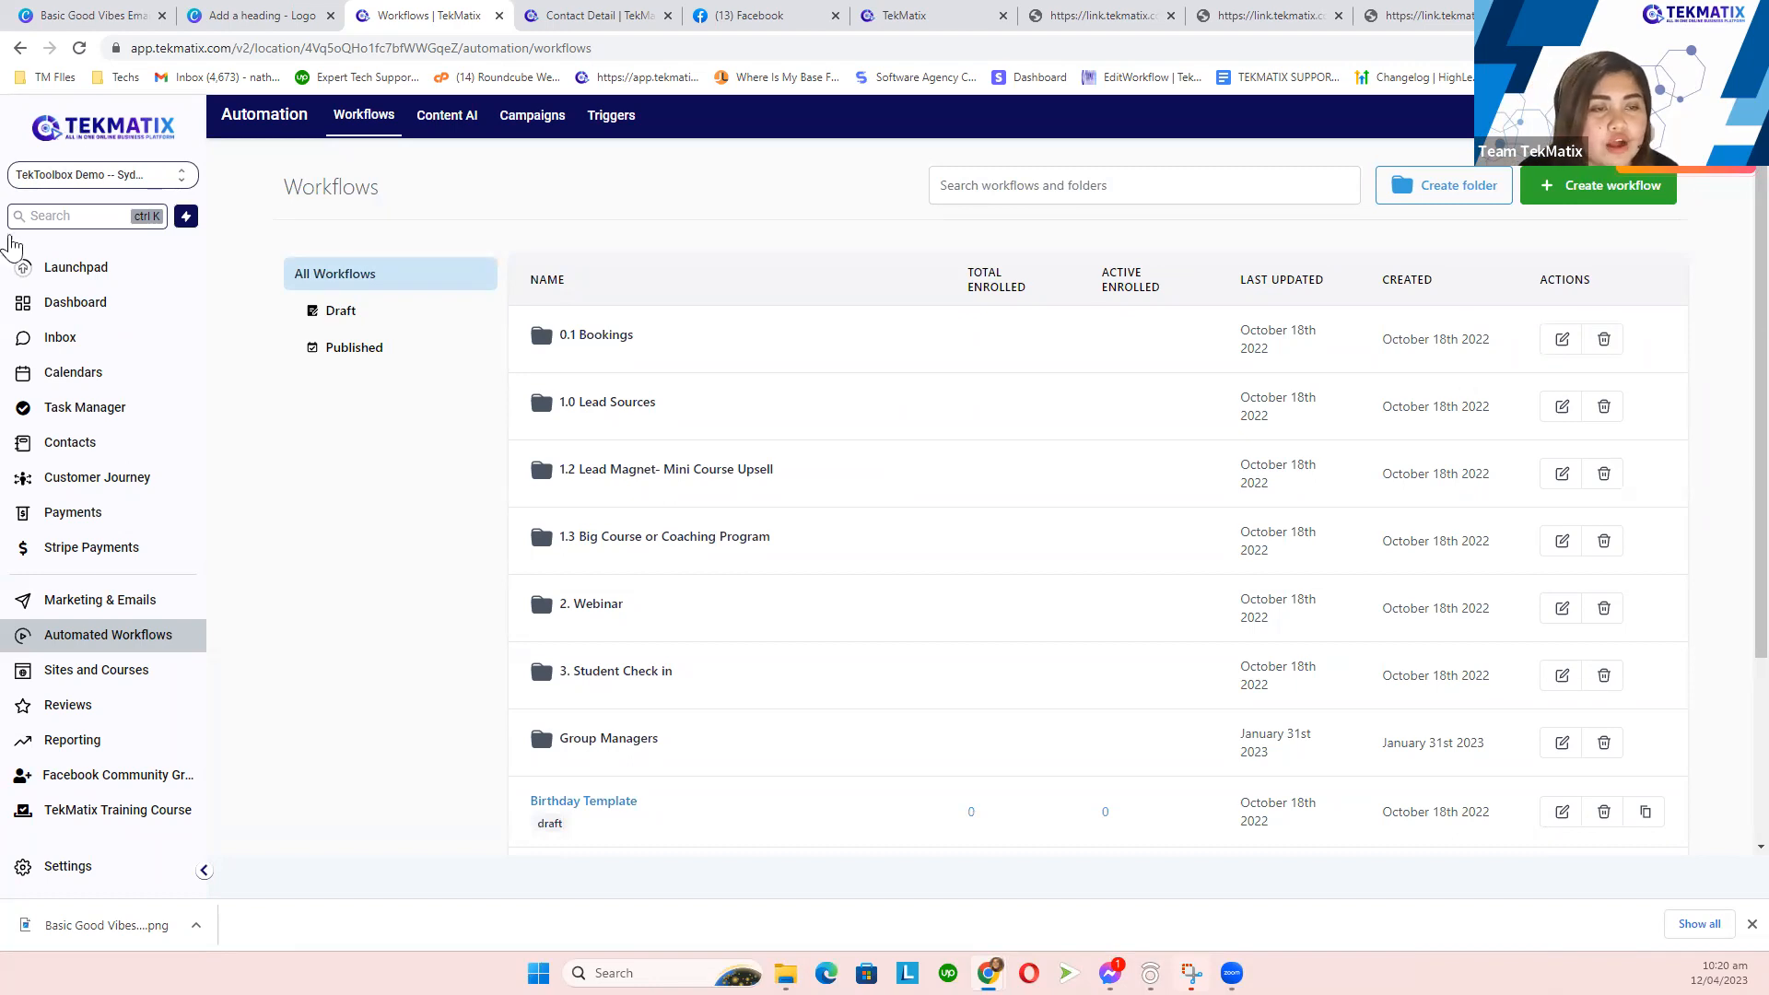
# - Go to Contacts to show the All smart list with its 10 records and their tags
pyautogui.click(70, 444)
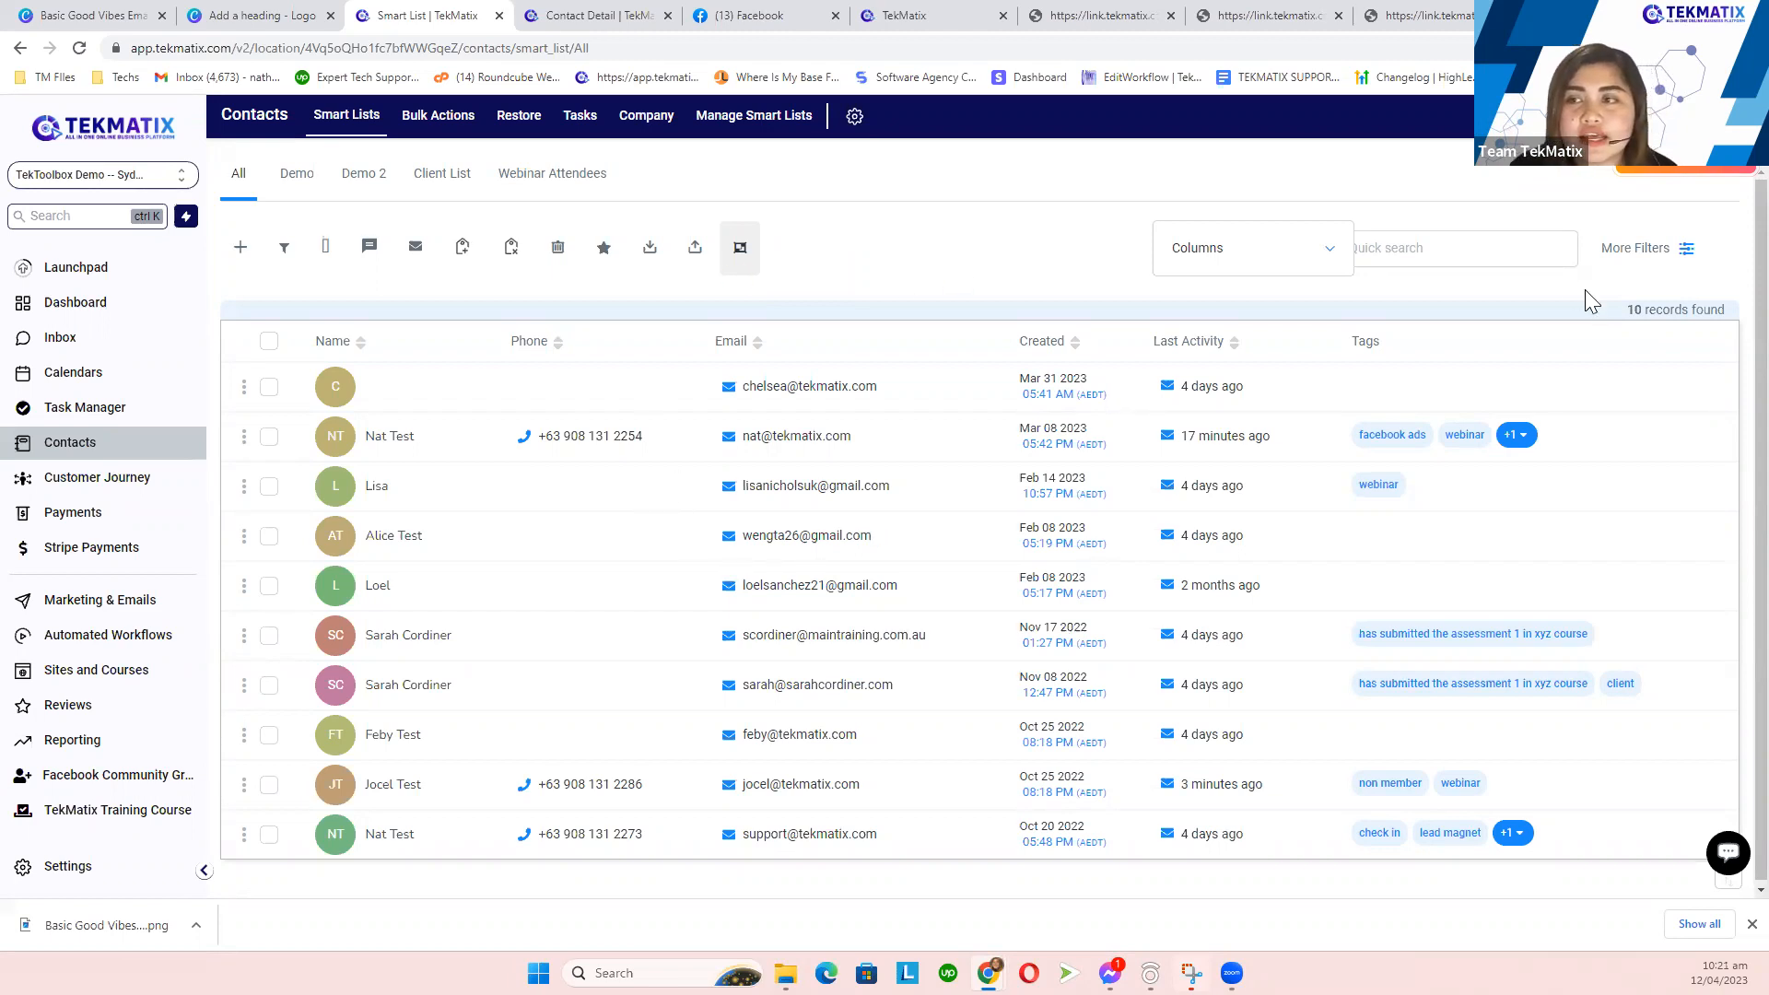
# - Add a Tag filter to the All contacts smart list from More Filters
pyautogui.click(1650, 254)
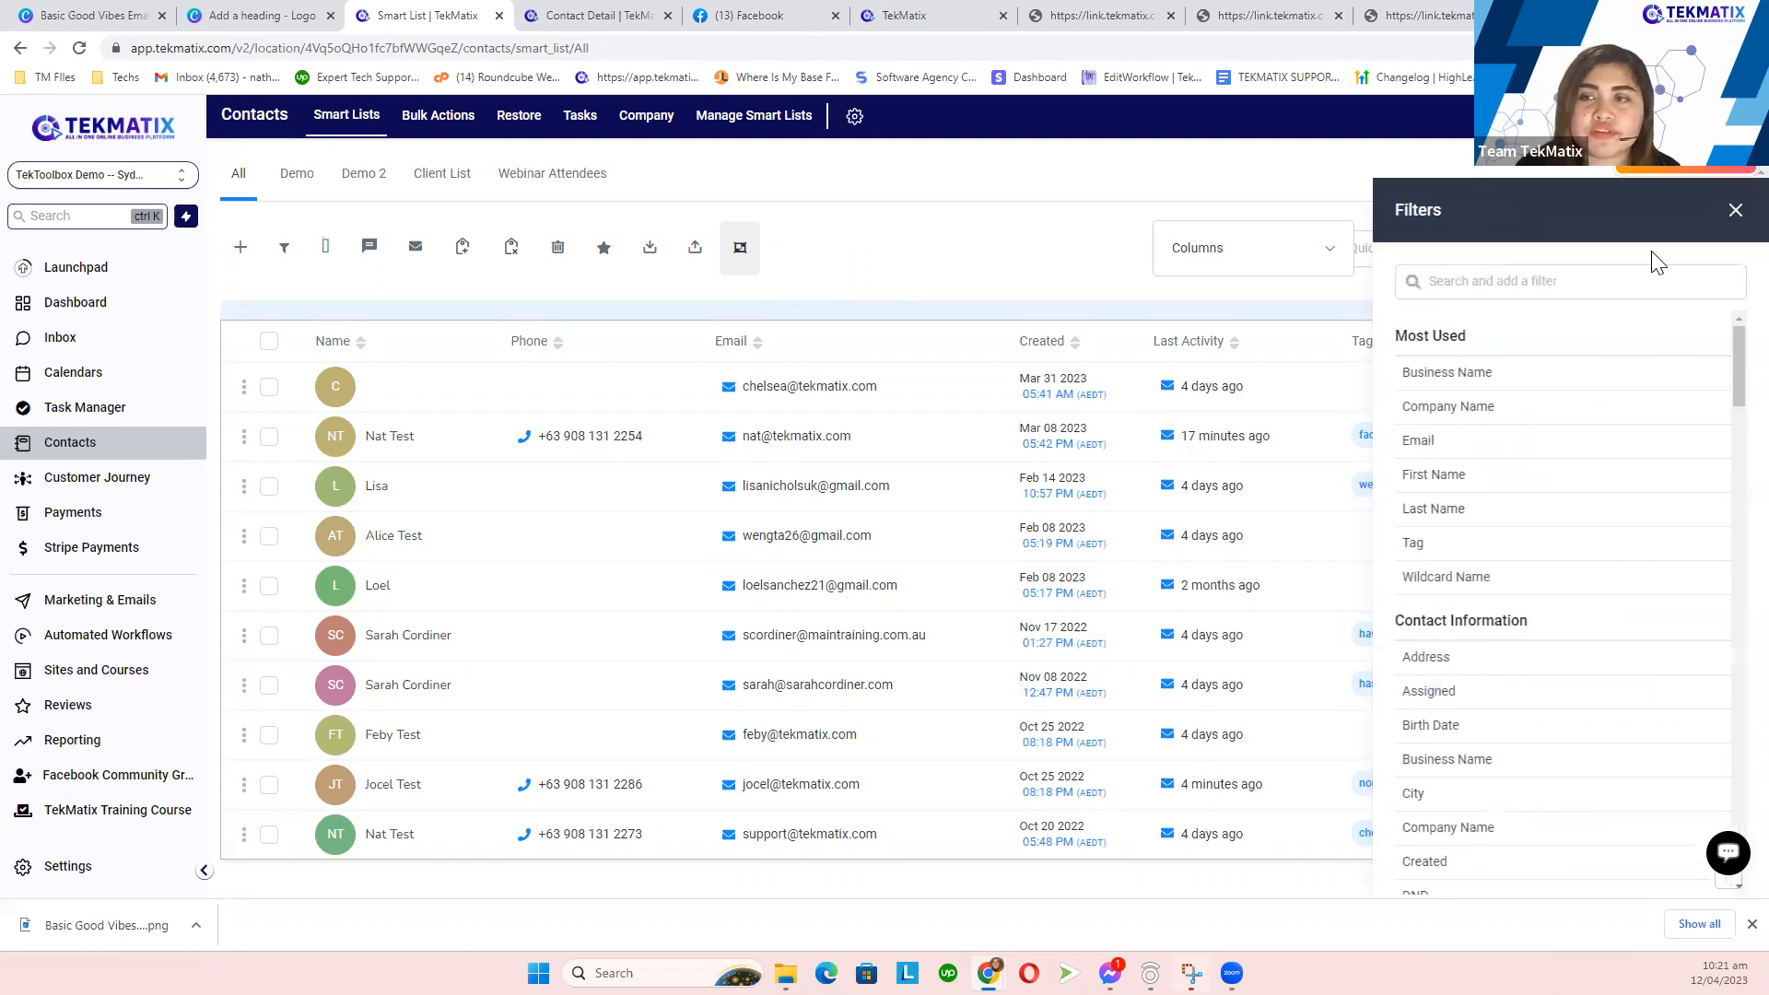
pyautogui.click(1502, 284)
pyautogui.write('tag')
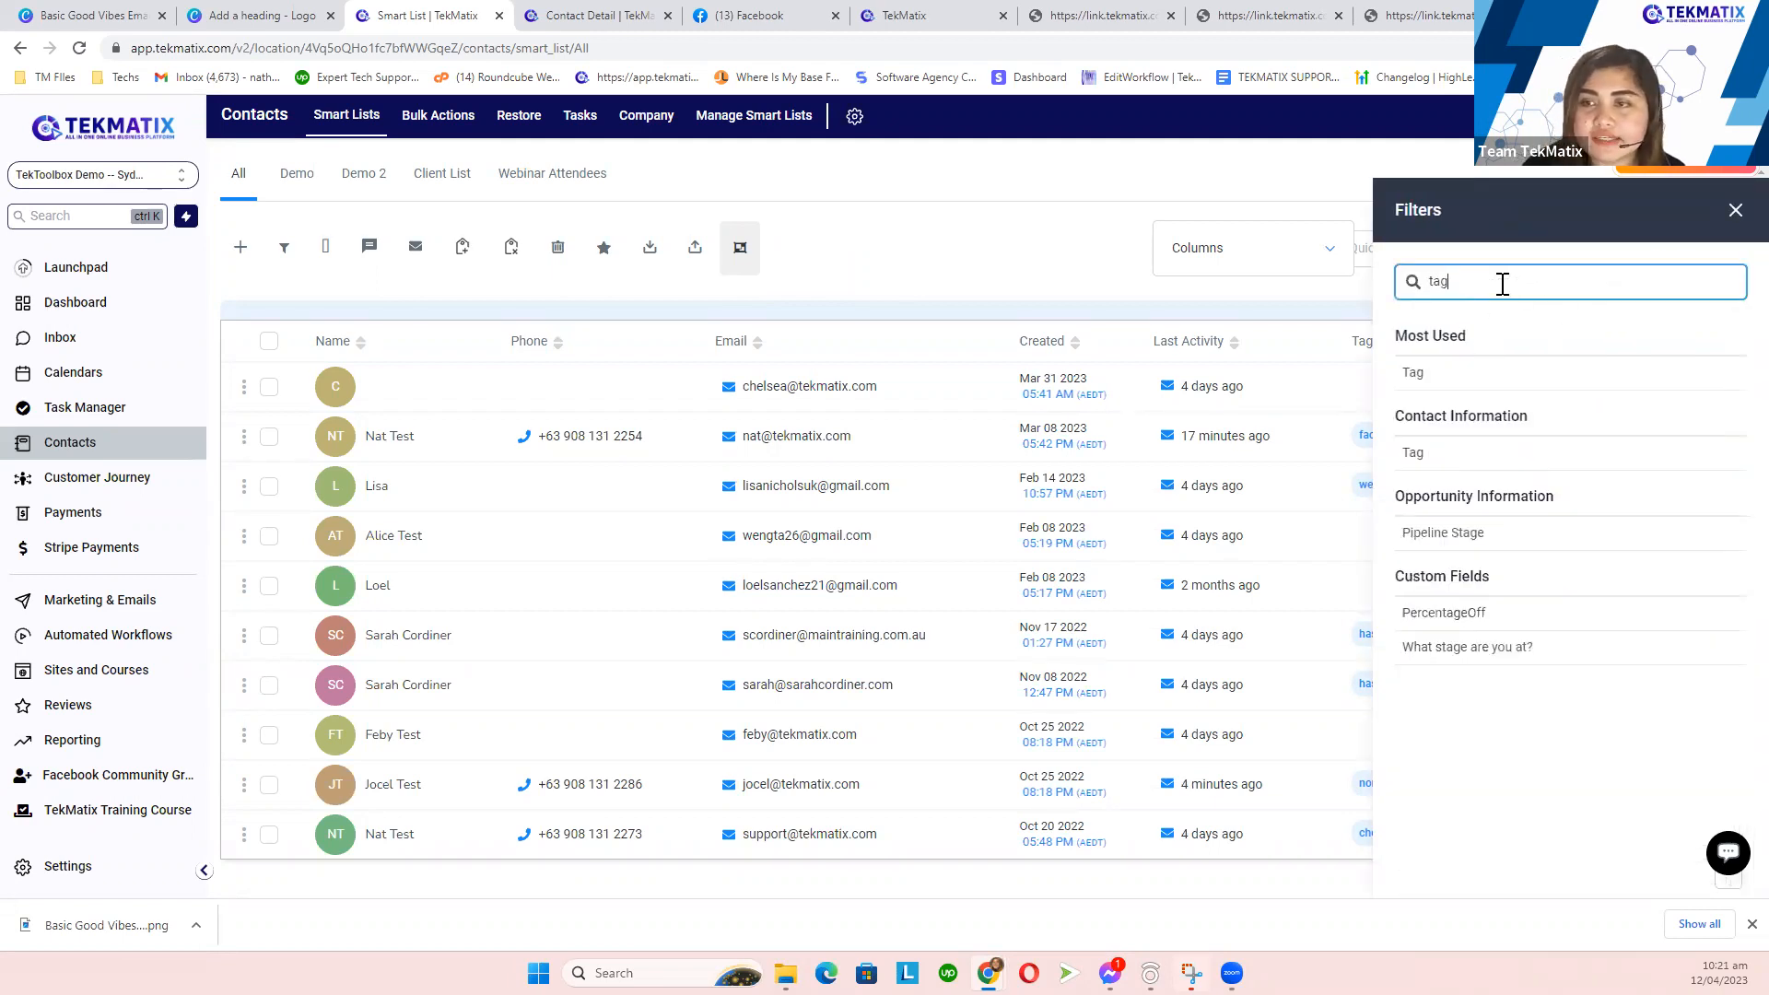
pyautogui.click(1445, 373)
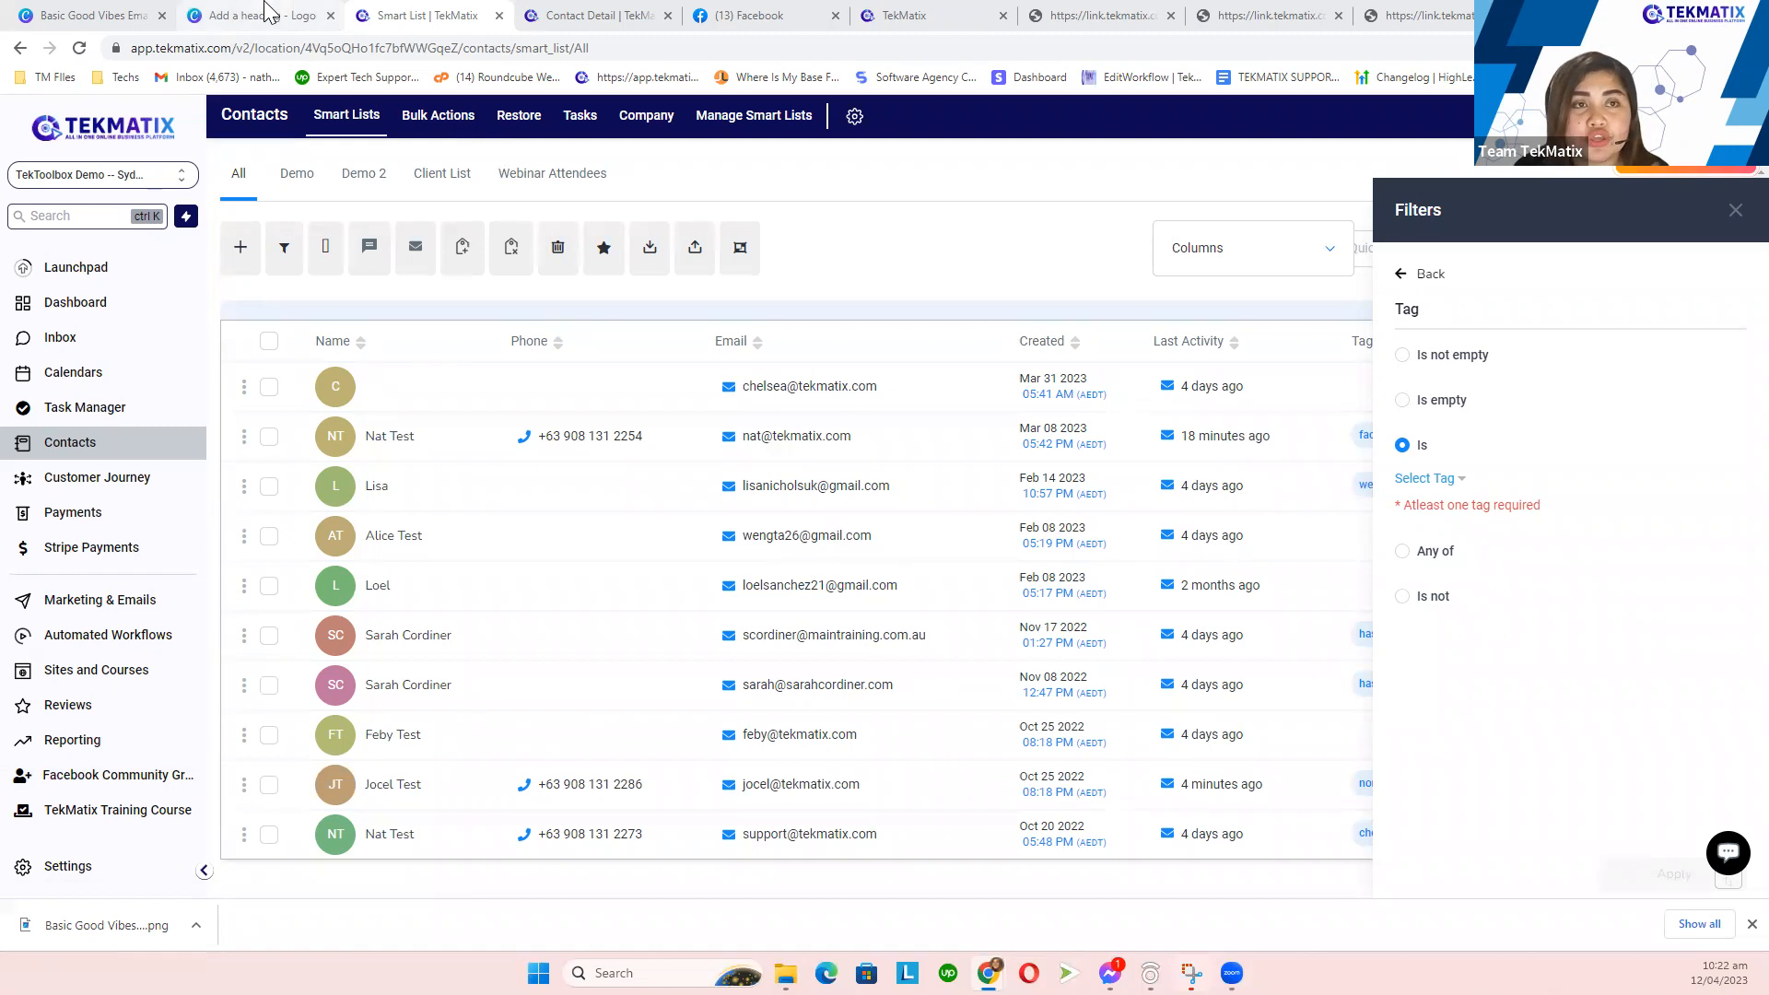
# - Go to Automated Workflows from the left sidebar
pyautogui.click(109, 645)
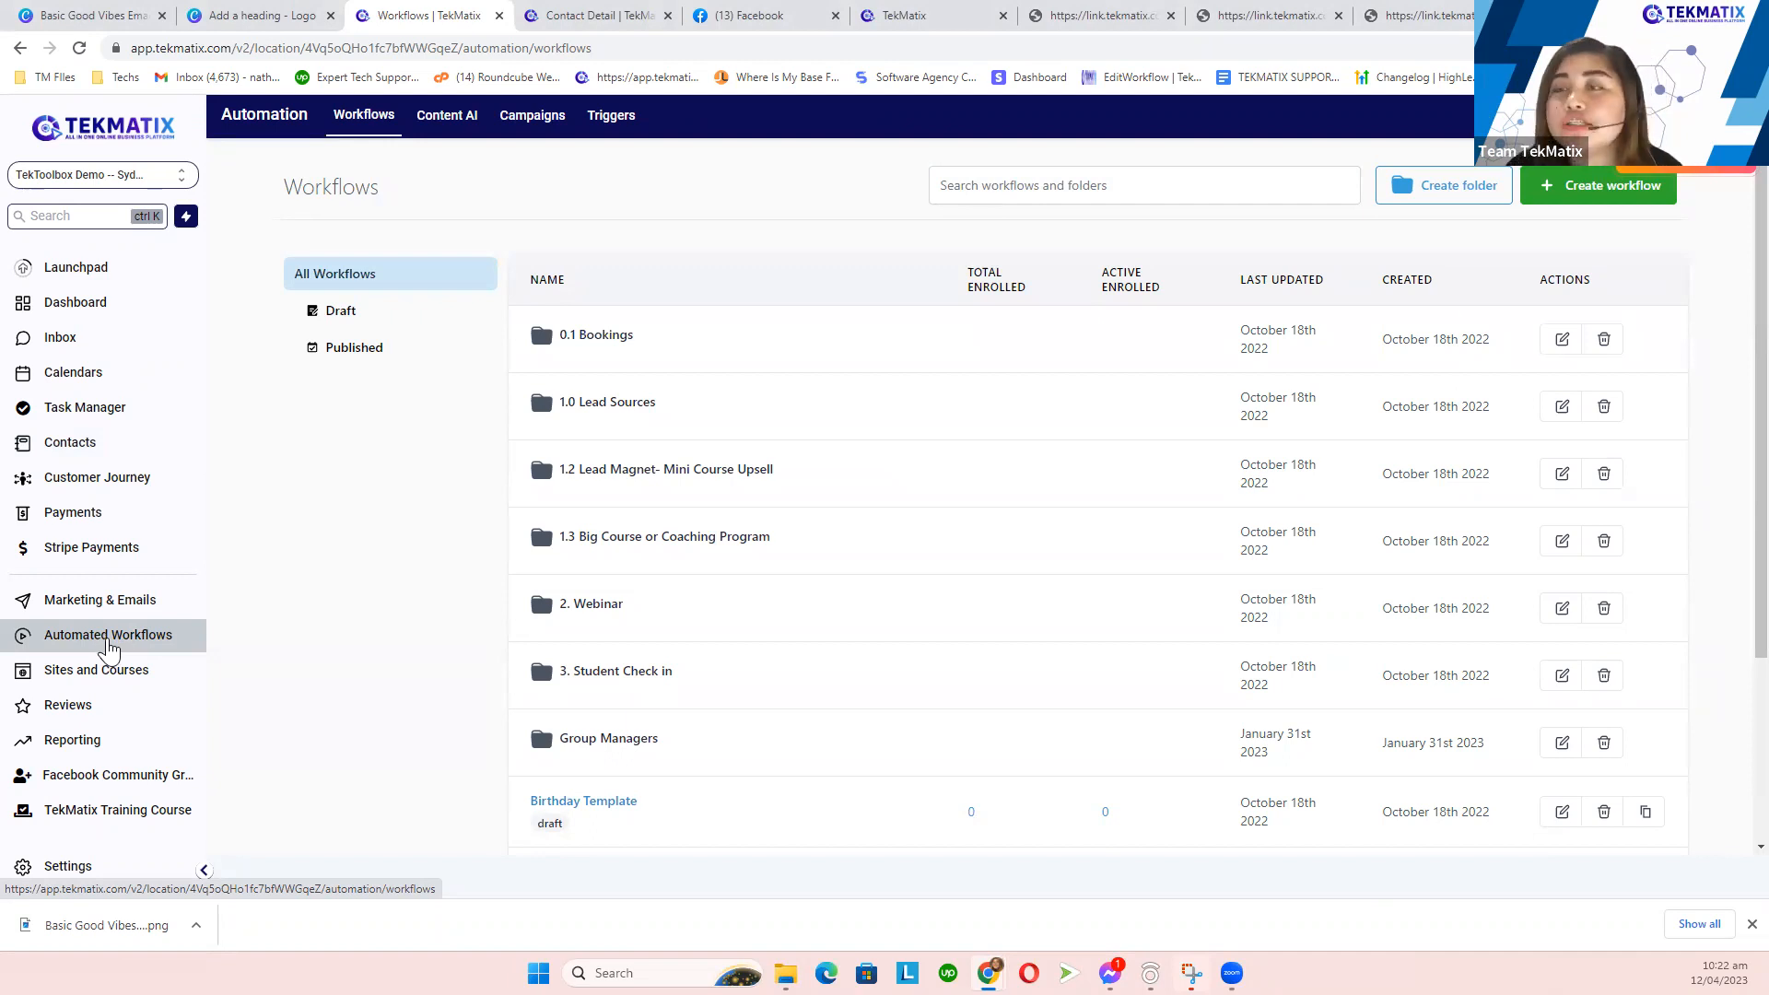
# - Create a blank workflow from scratch and rename it 'Membership Sign Up'
pyautogui.click(1564, 193)
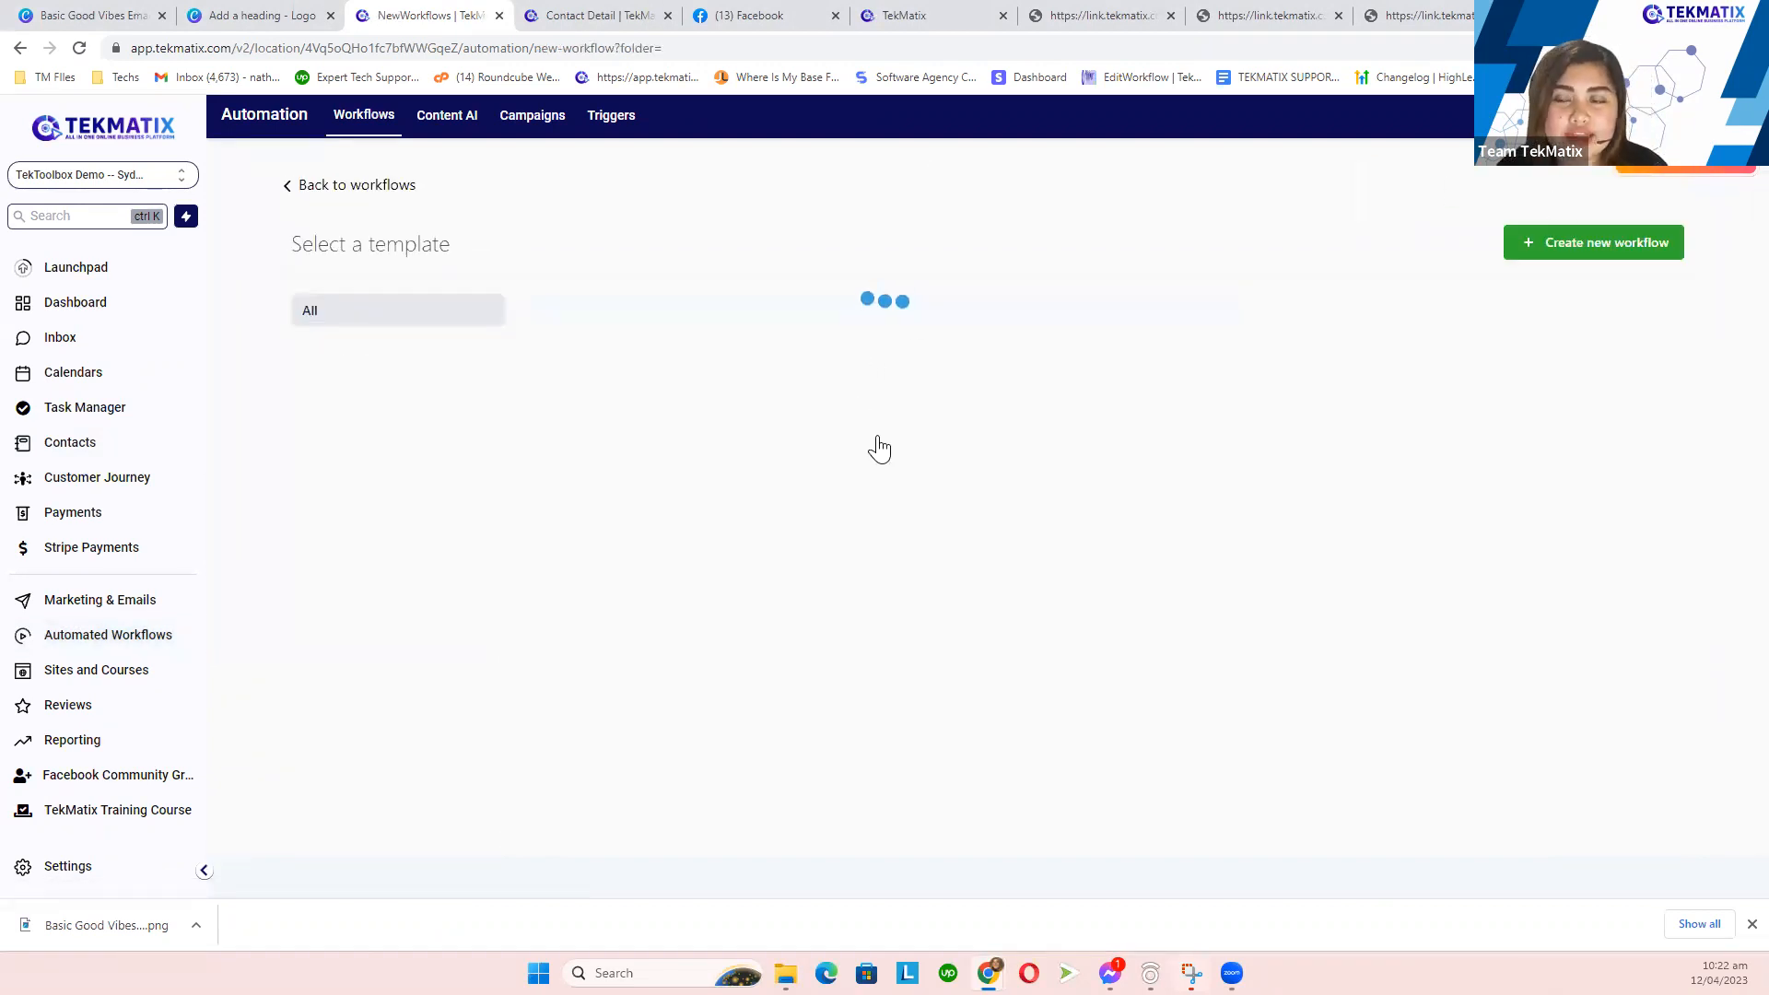
pyautogui.click(749, 540)
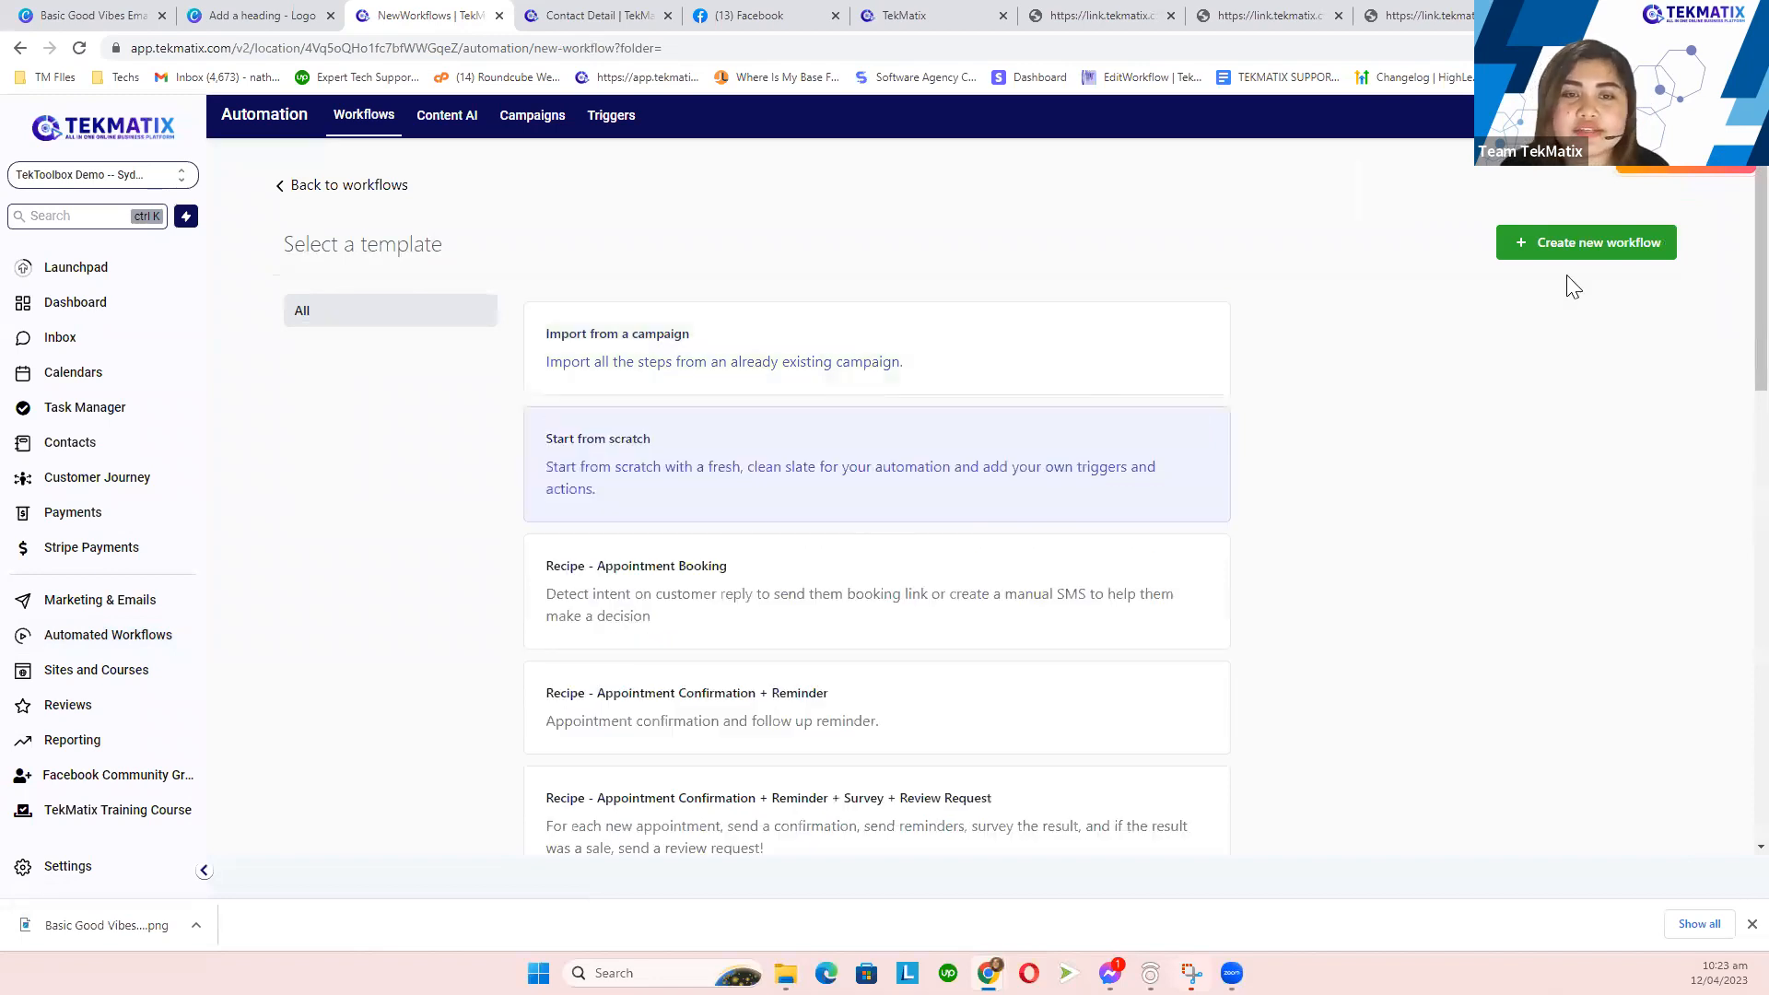
pyautogui.click(1611, 247)
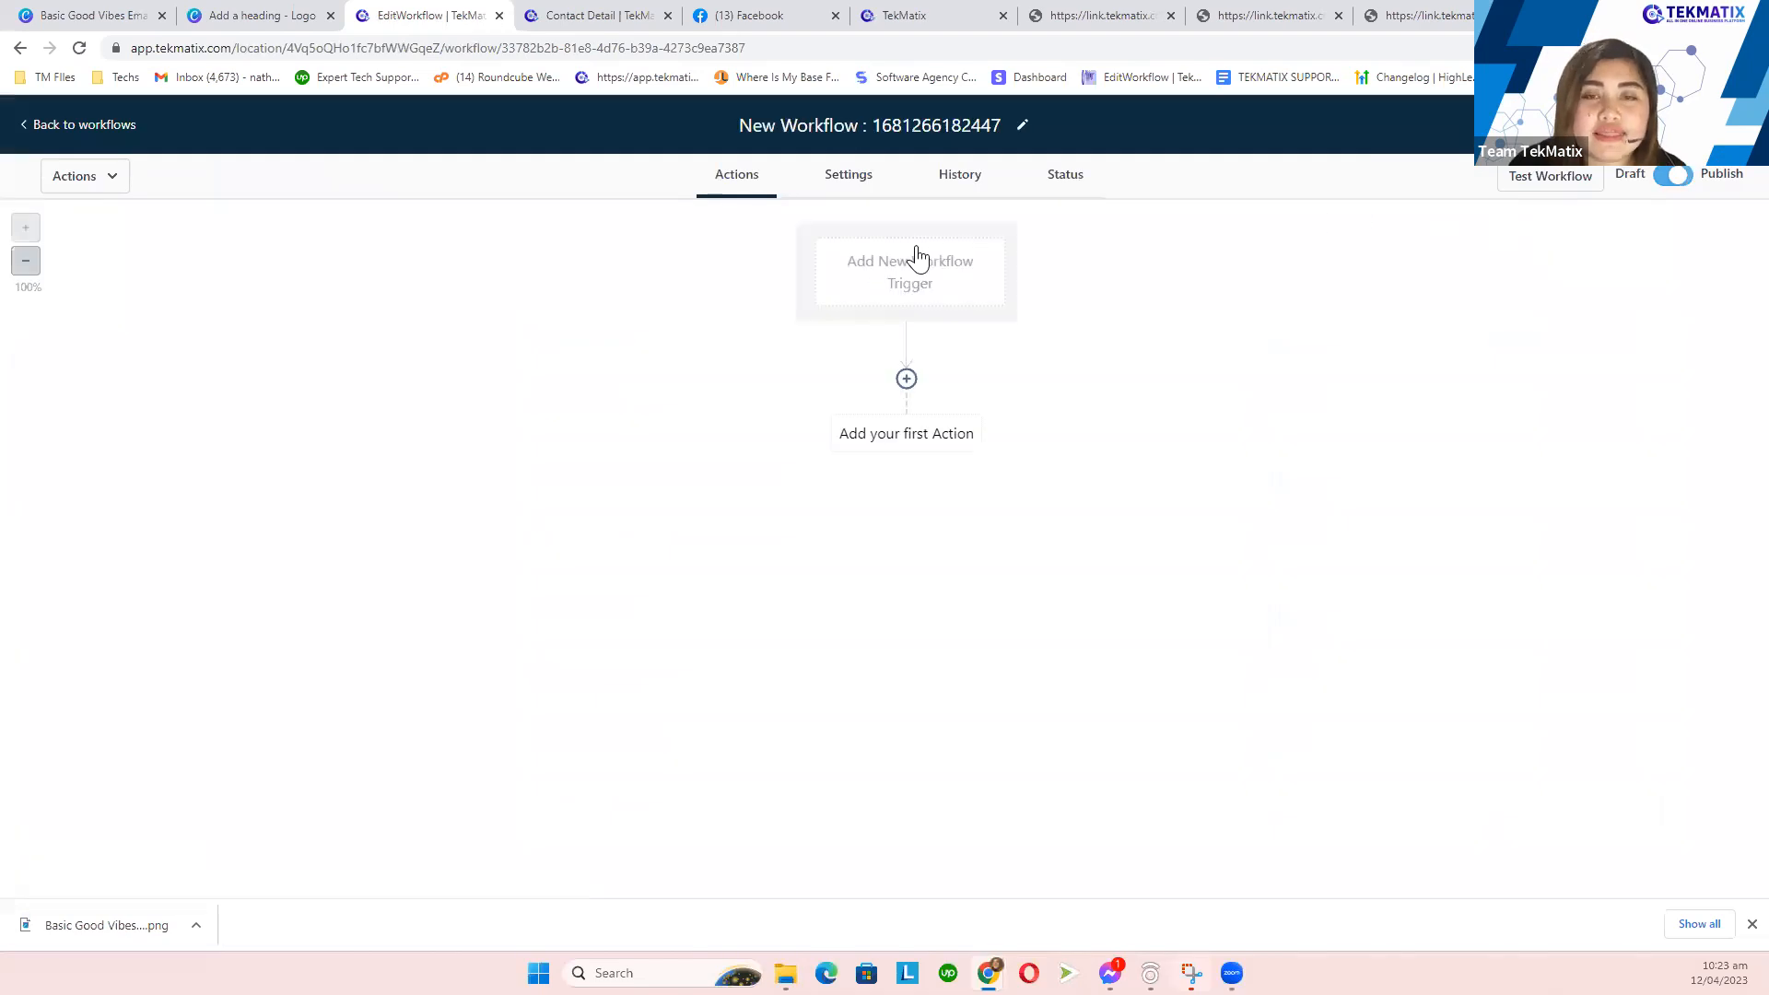
pyautogui.click(883, 129)
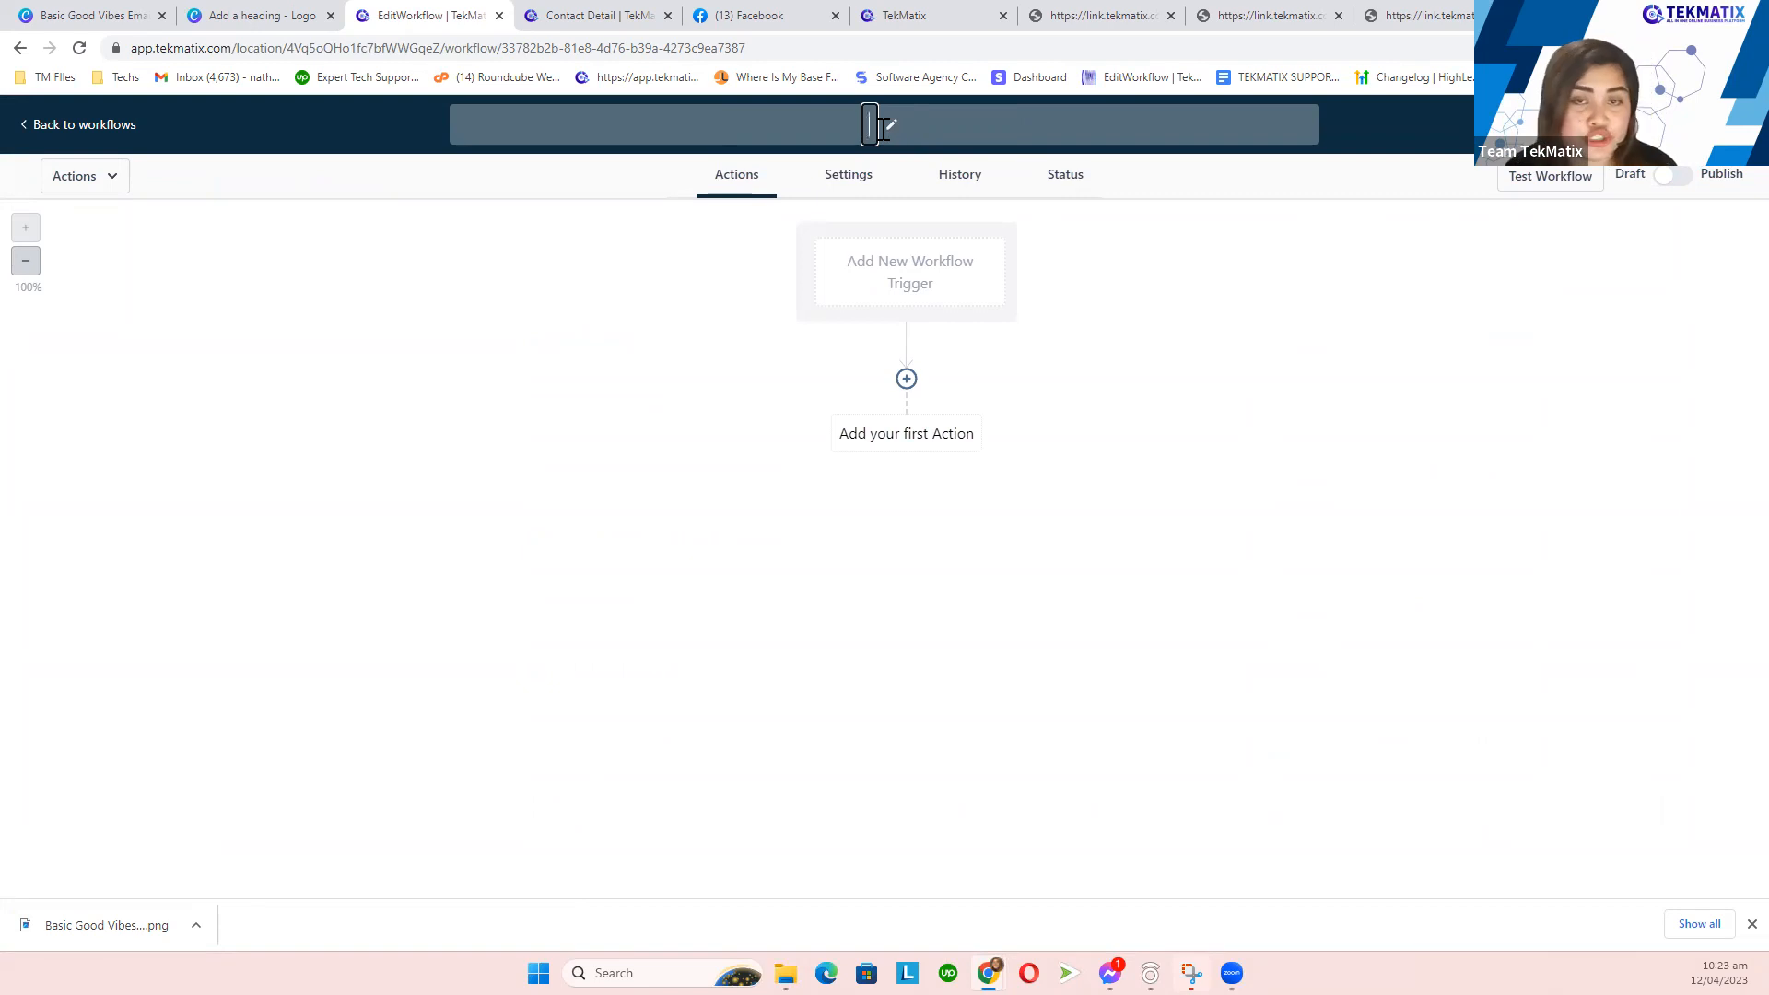
pyautogui.write('Membe')
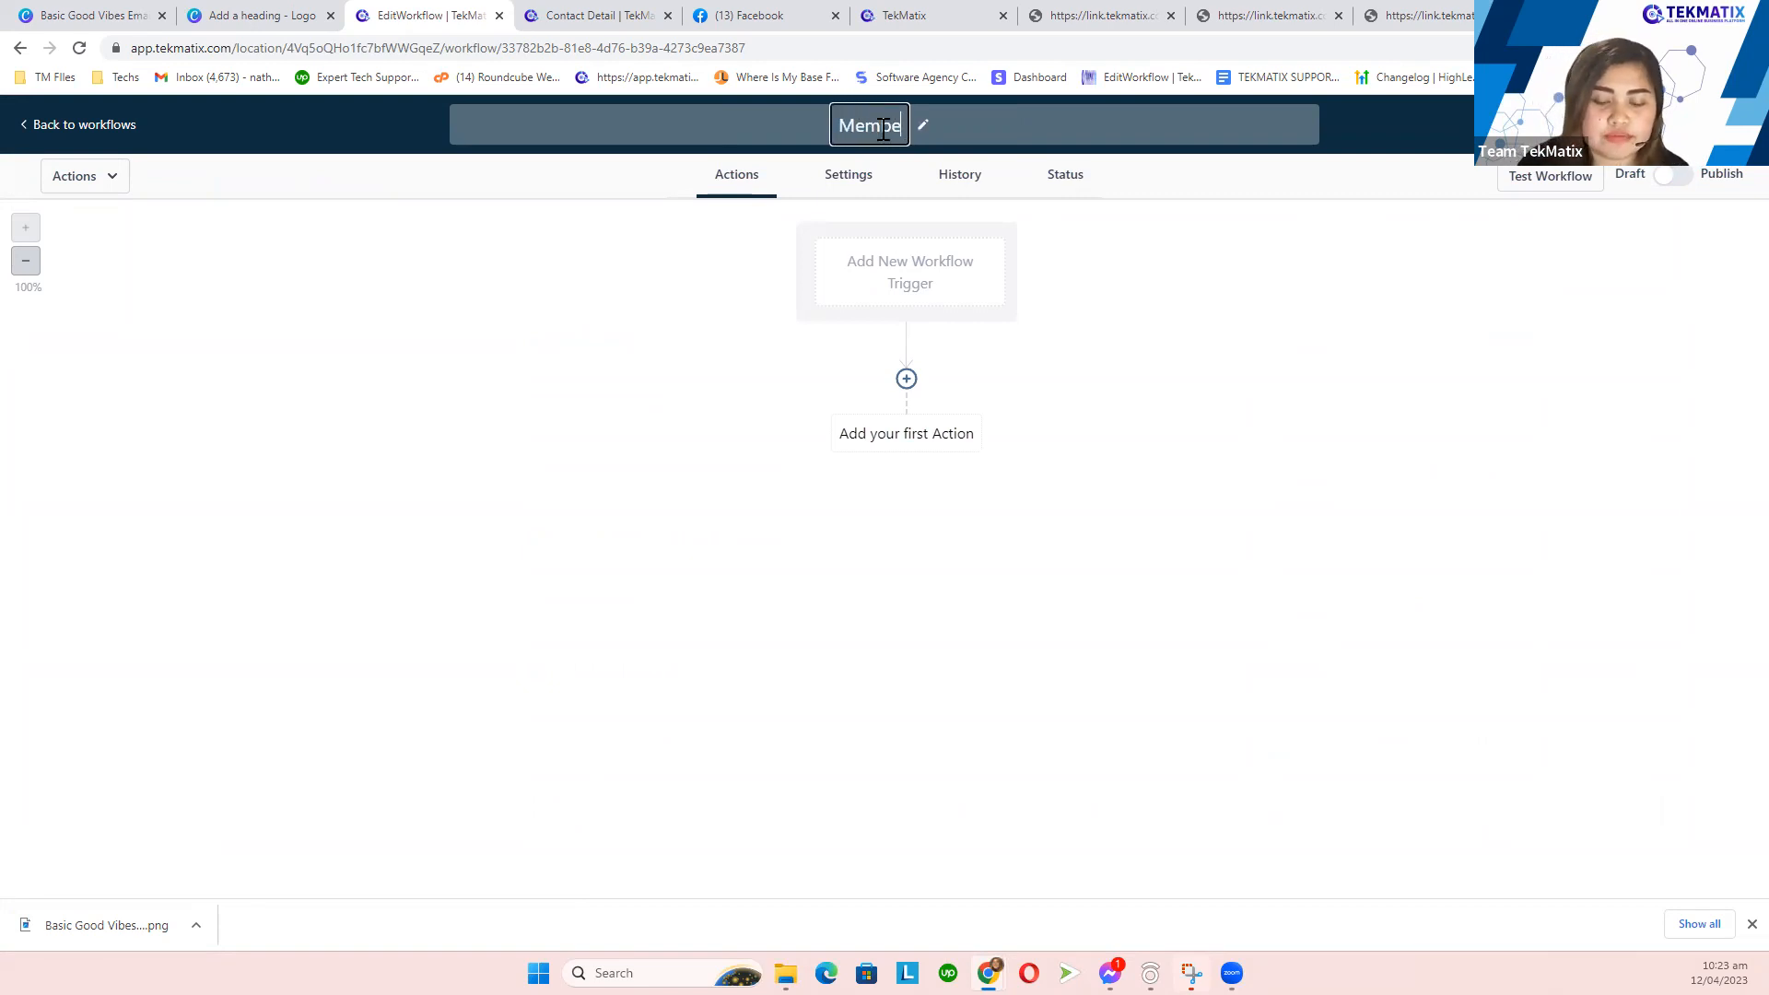
pyautogui.write('rship Sign ')
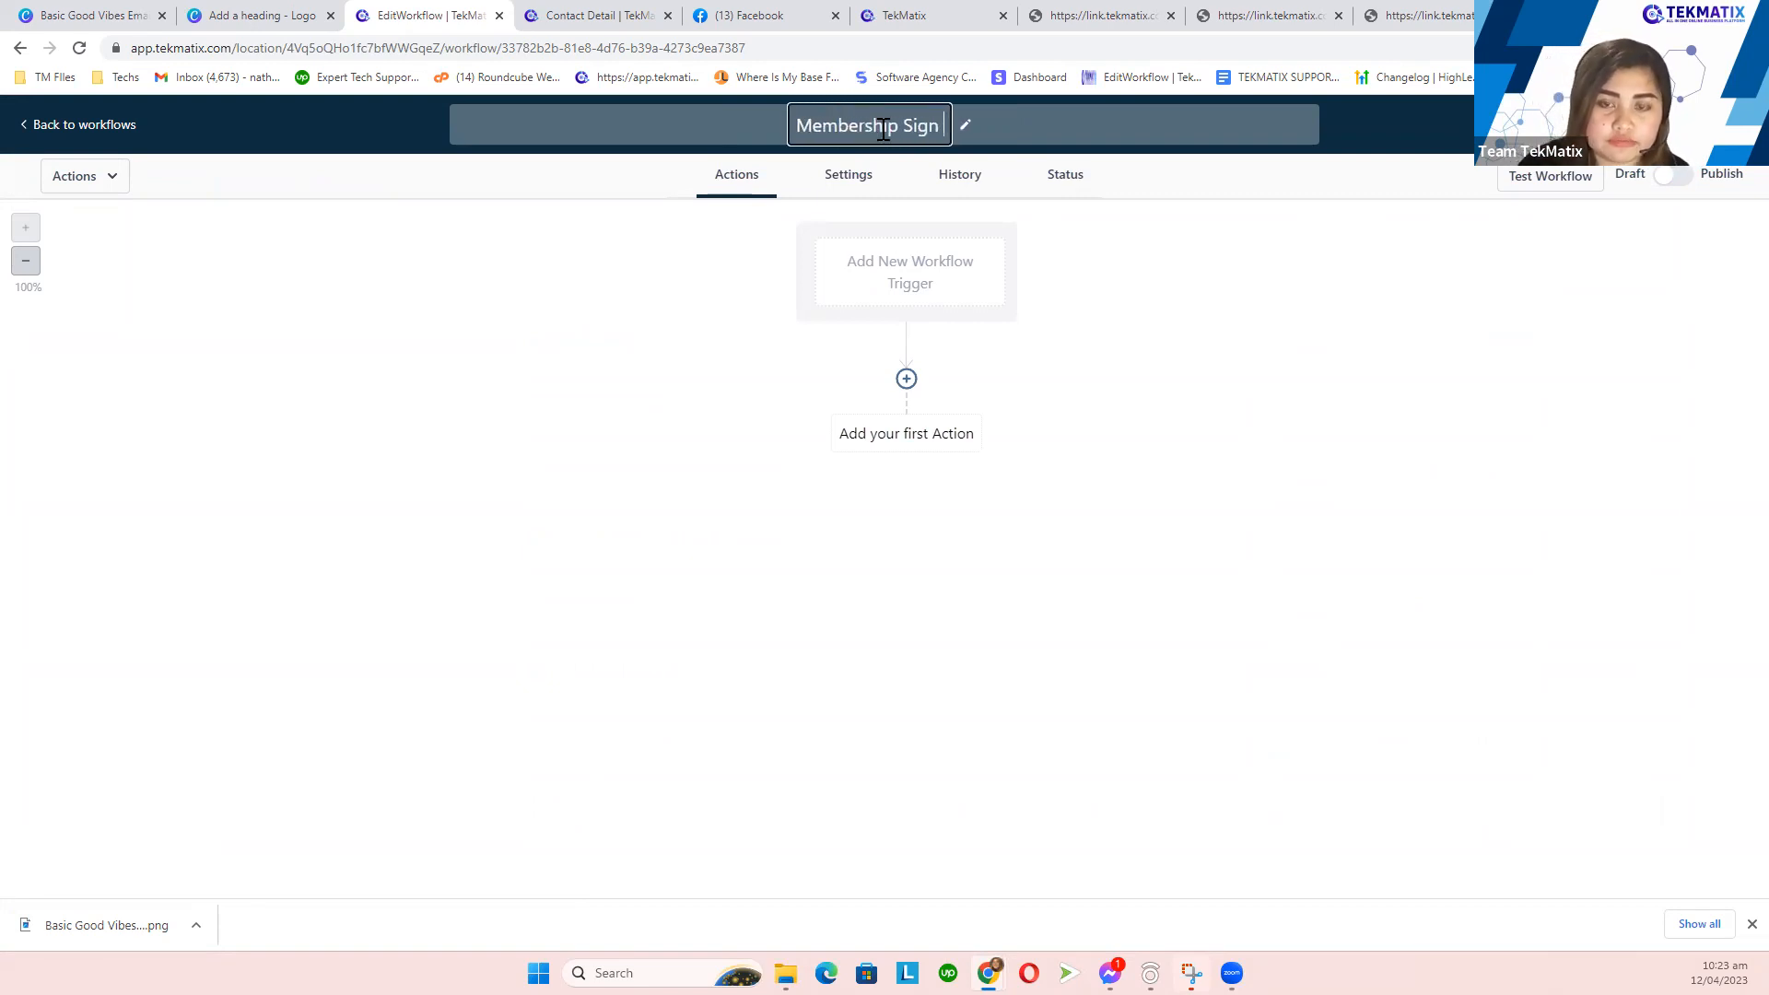
pyautogui.write('Up')
pyautogui.click(1115, 347)
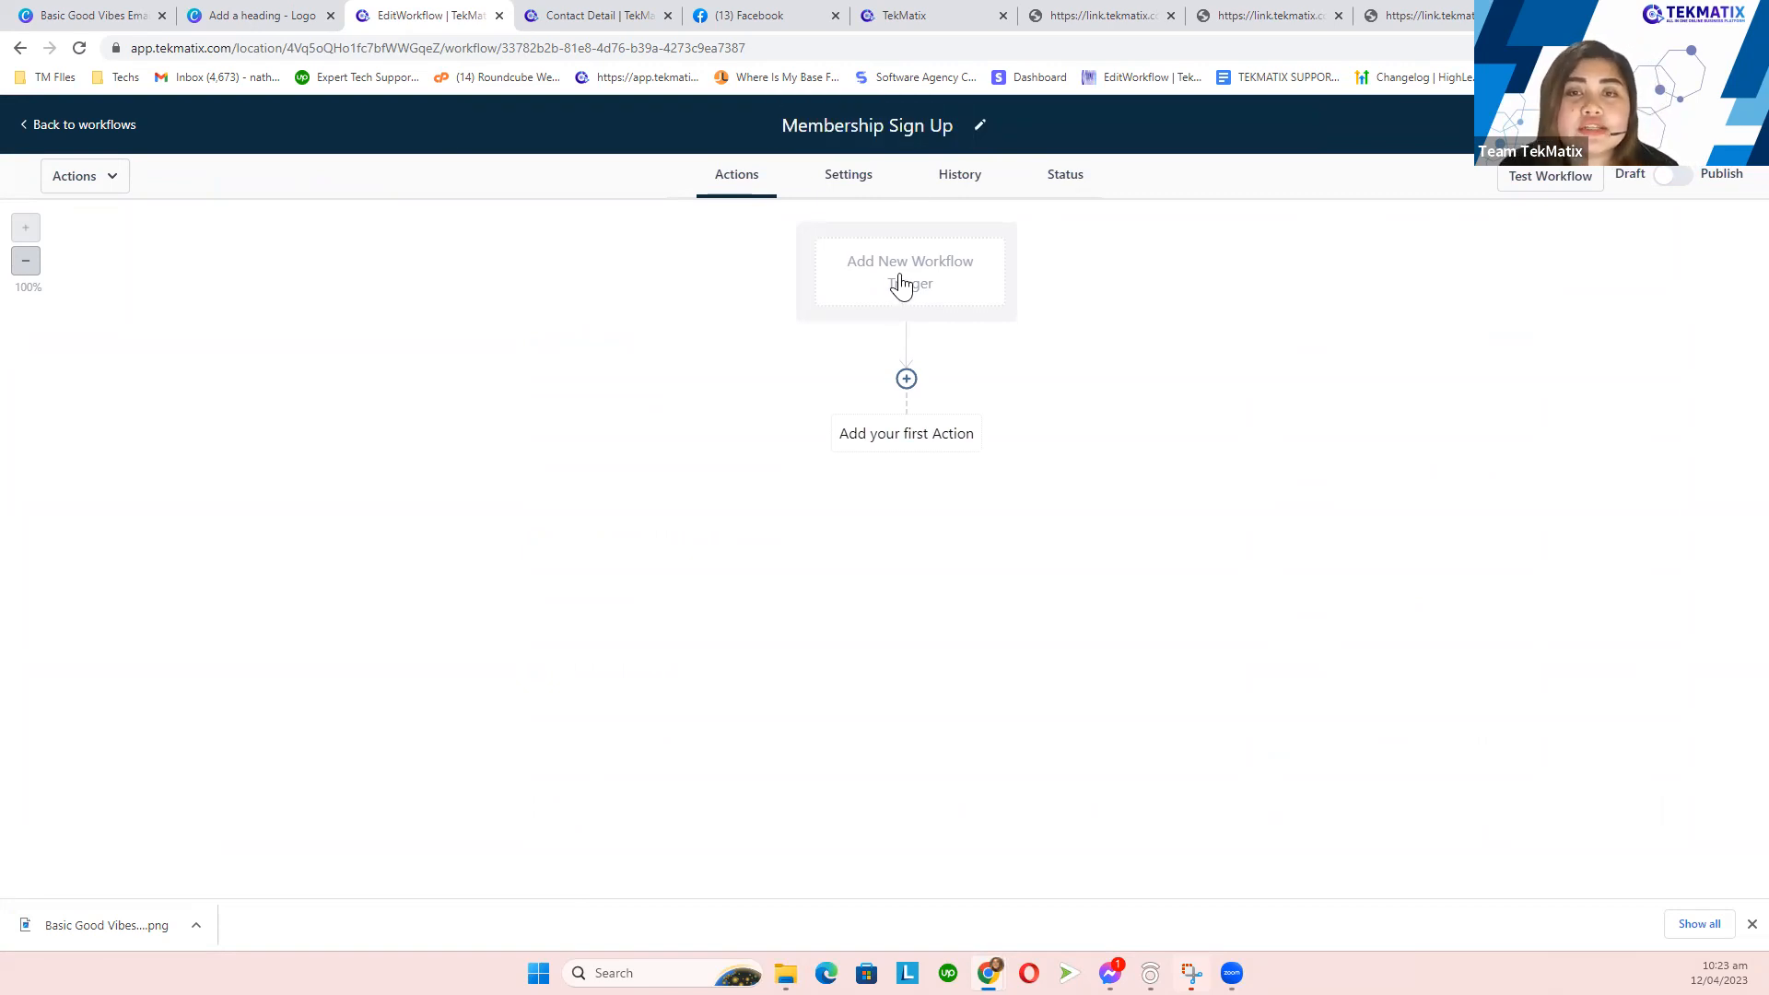
pyautogui.click(901, 284)
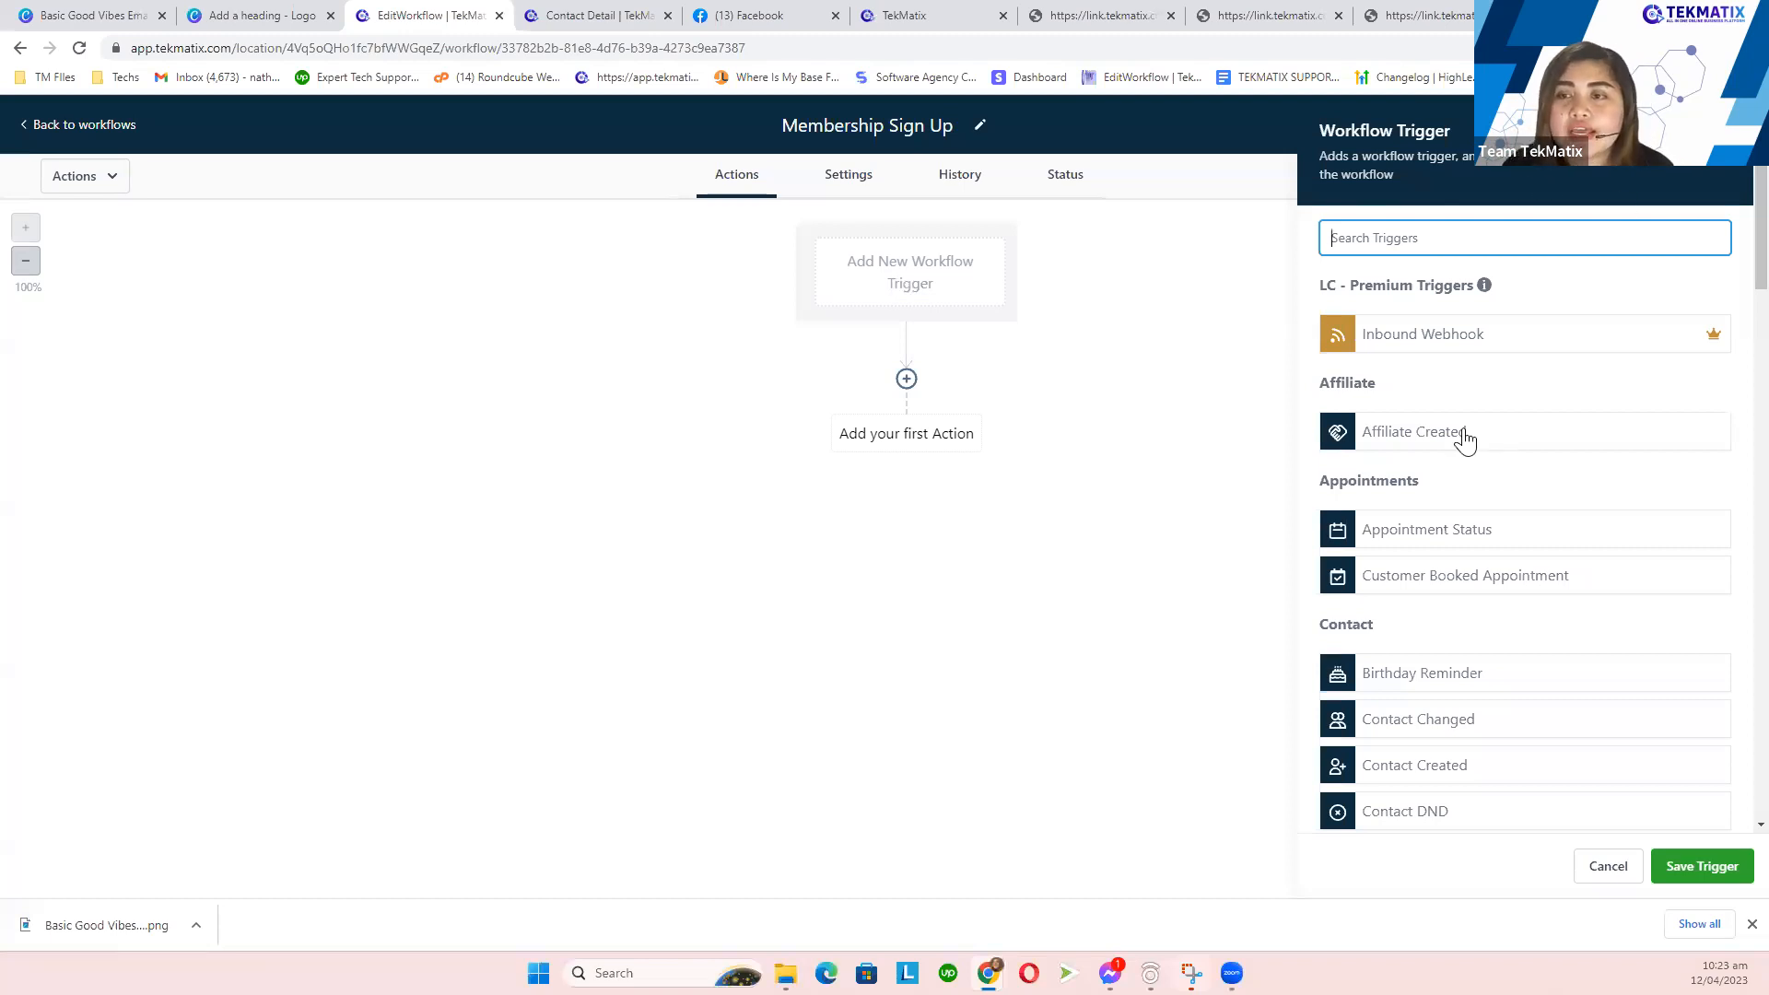
# - Pick Membership New Signup from the Membership group as the workflow trigger
pyautogui.scroll(-10, 1461, 481)
pyautogui.scroll(4, 1461, 482)
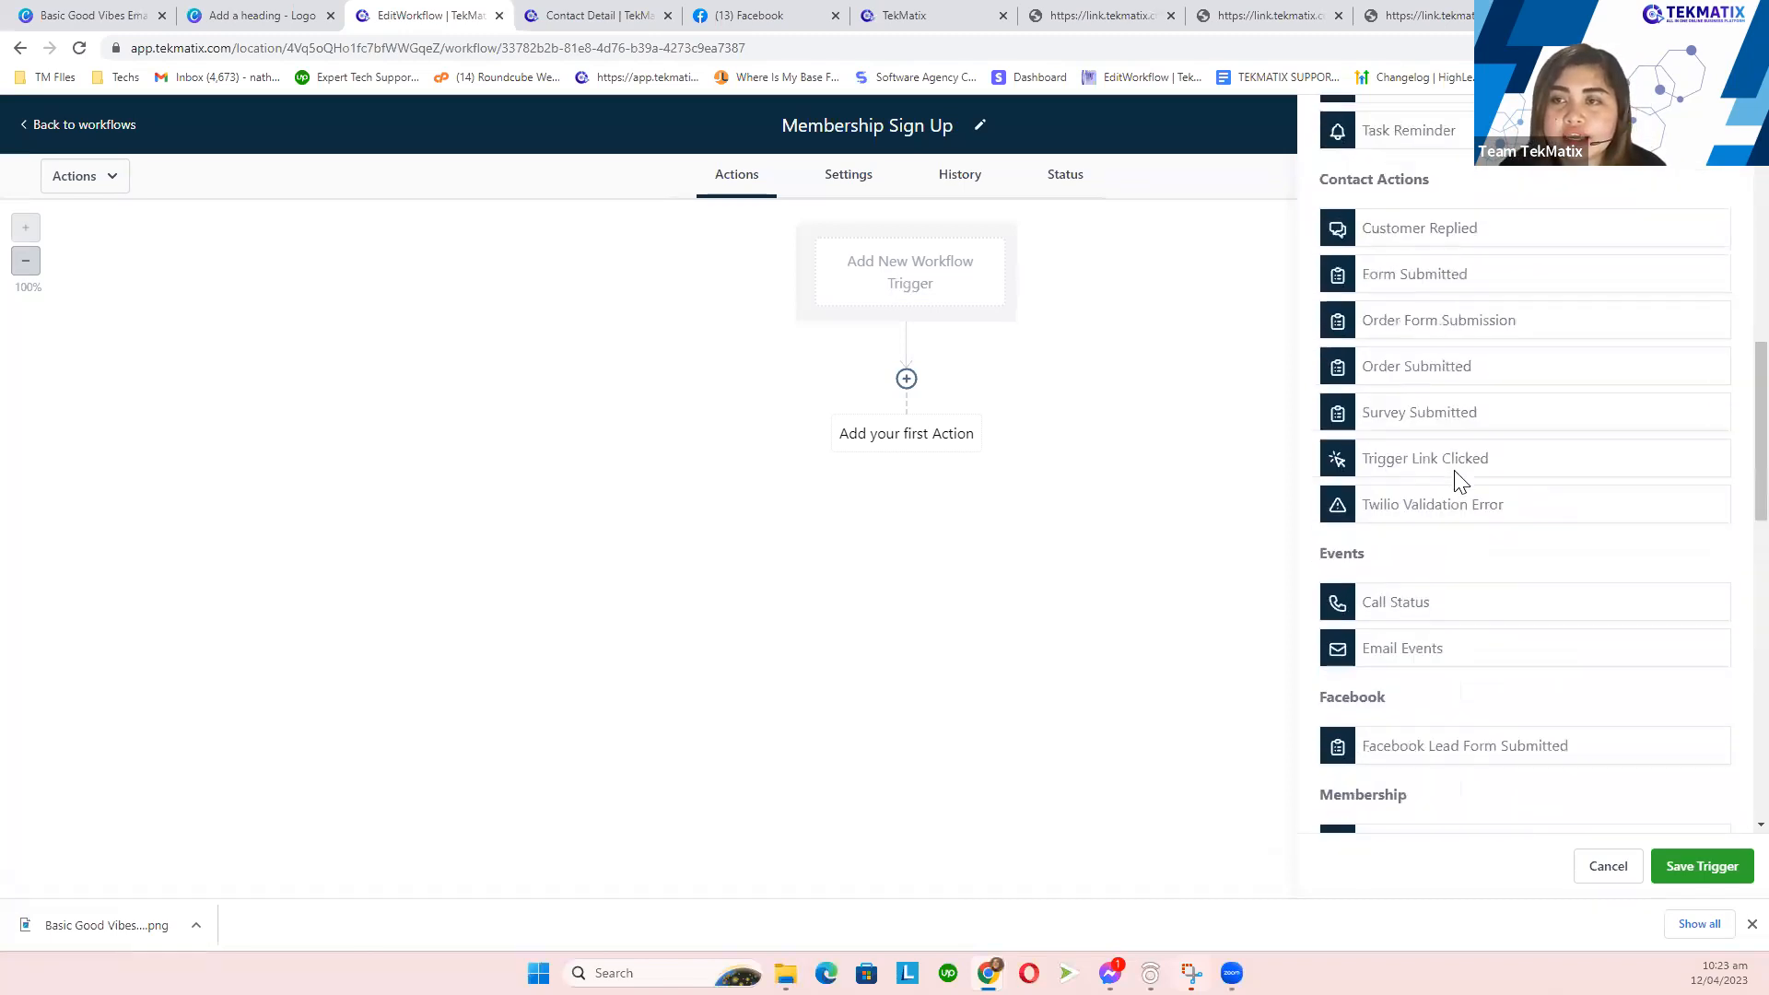
pyautogui.scroll(-1, 1460, 481)
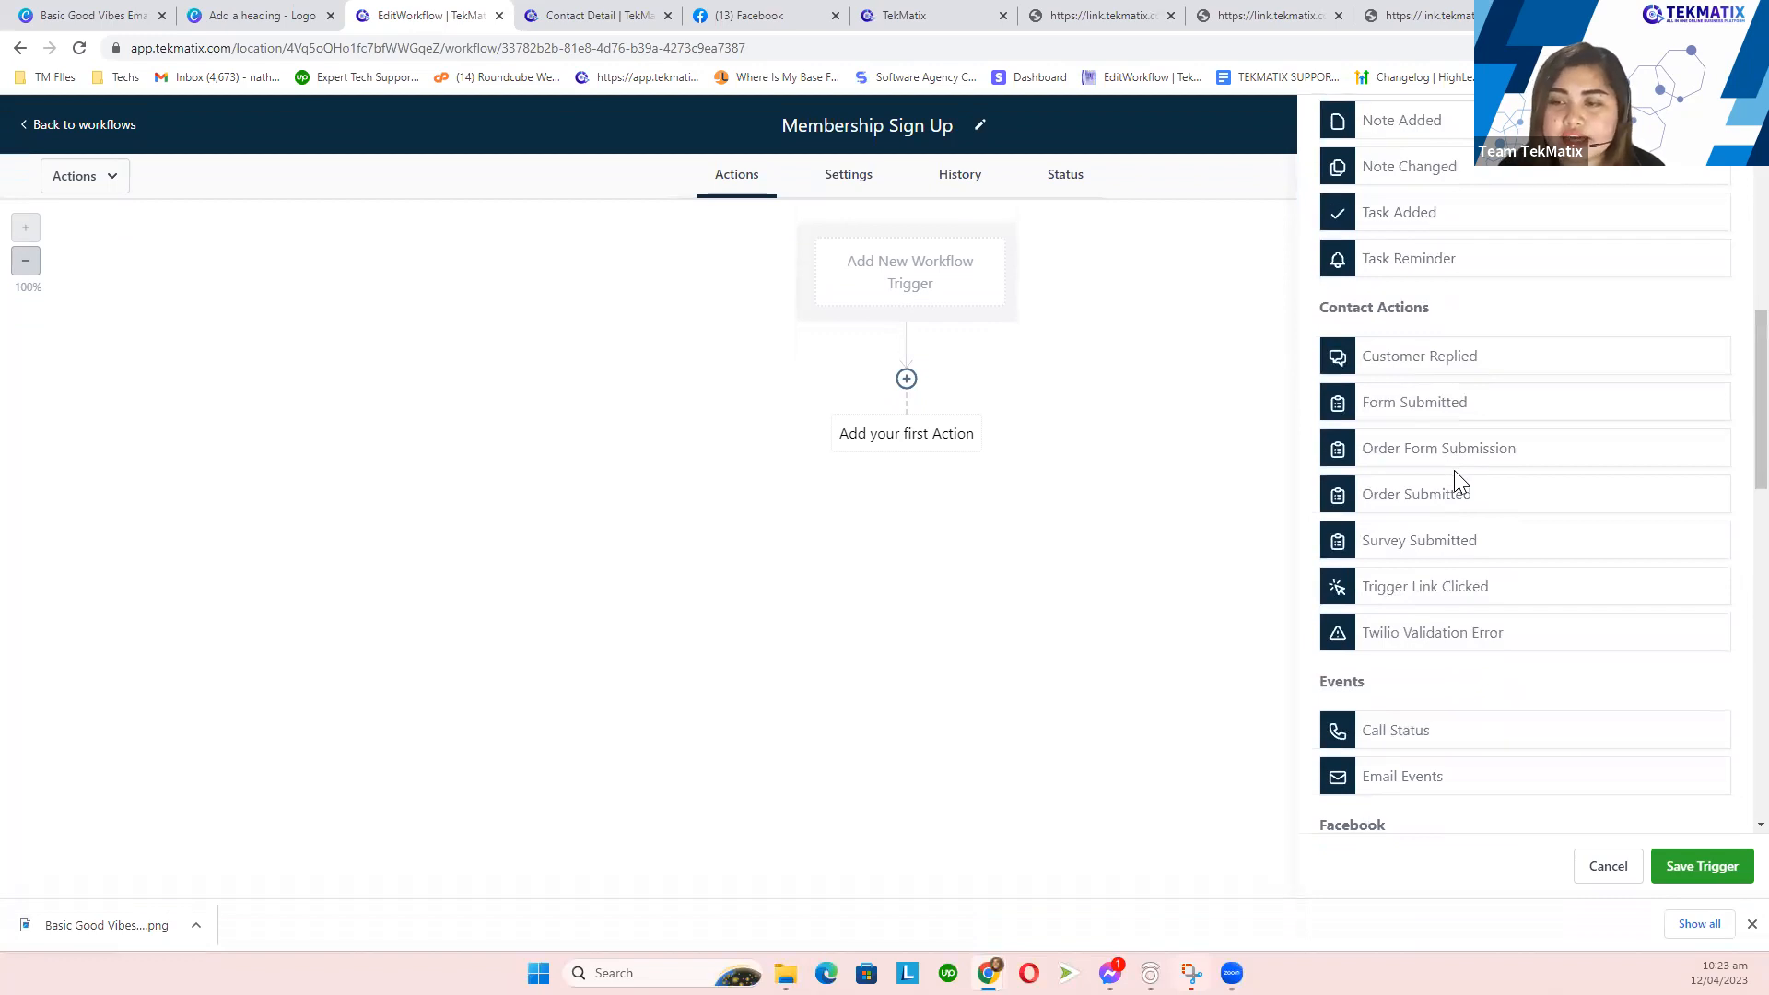
pyautogui.scroll(-7, 1455, 473)
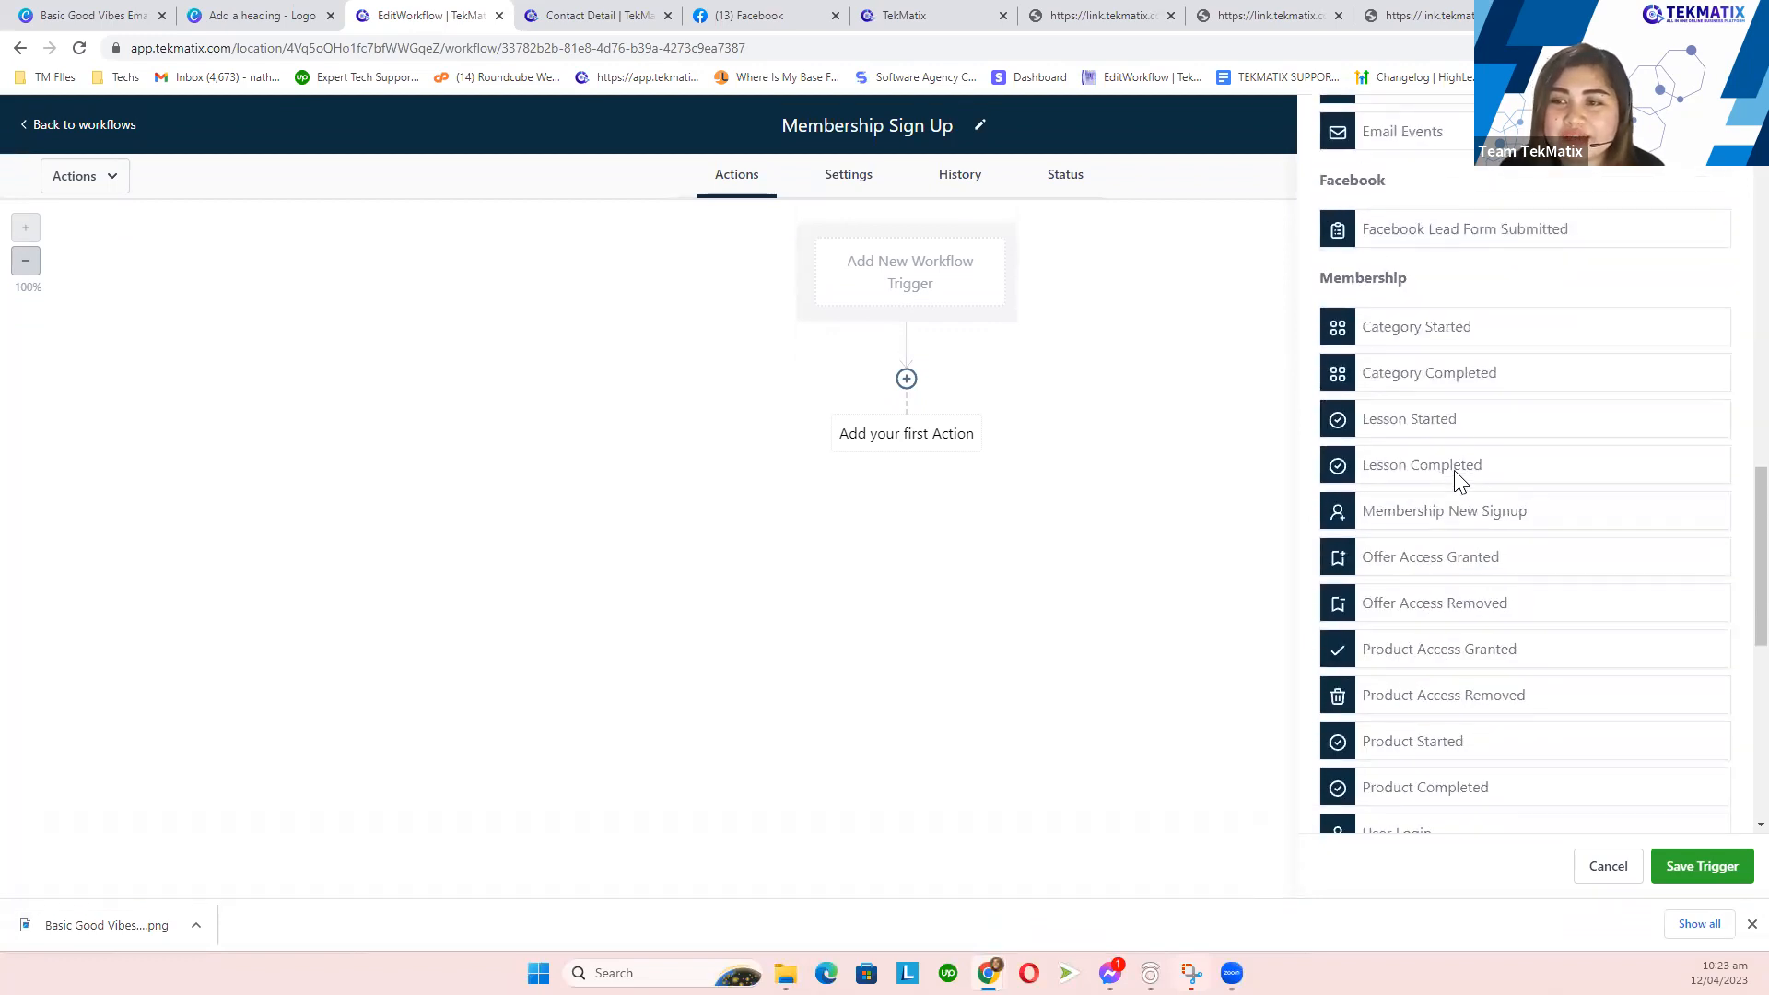
pyautogui.doubleClick(1387, 278)
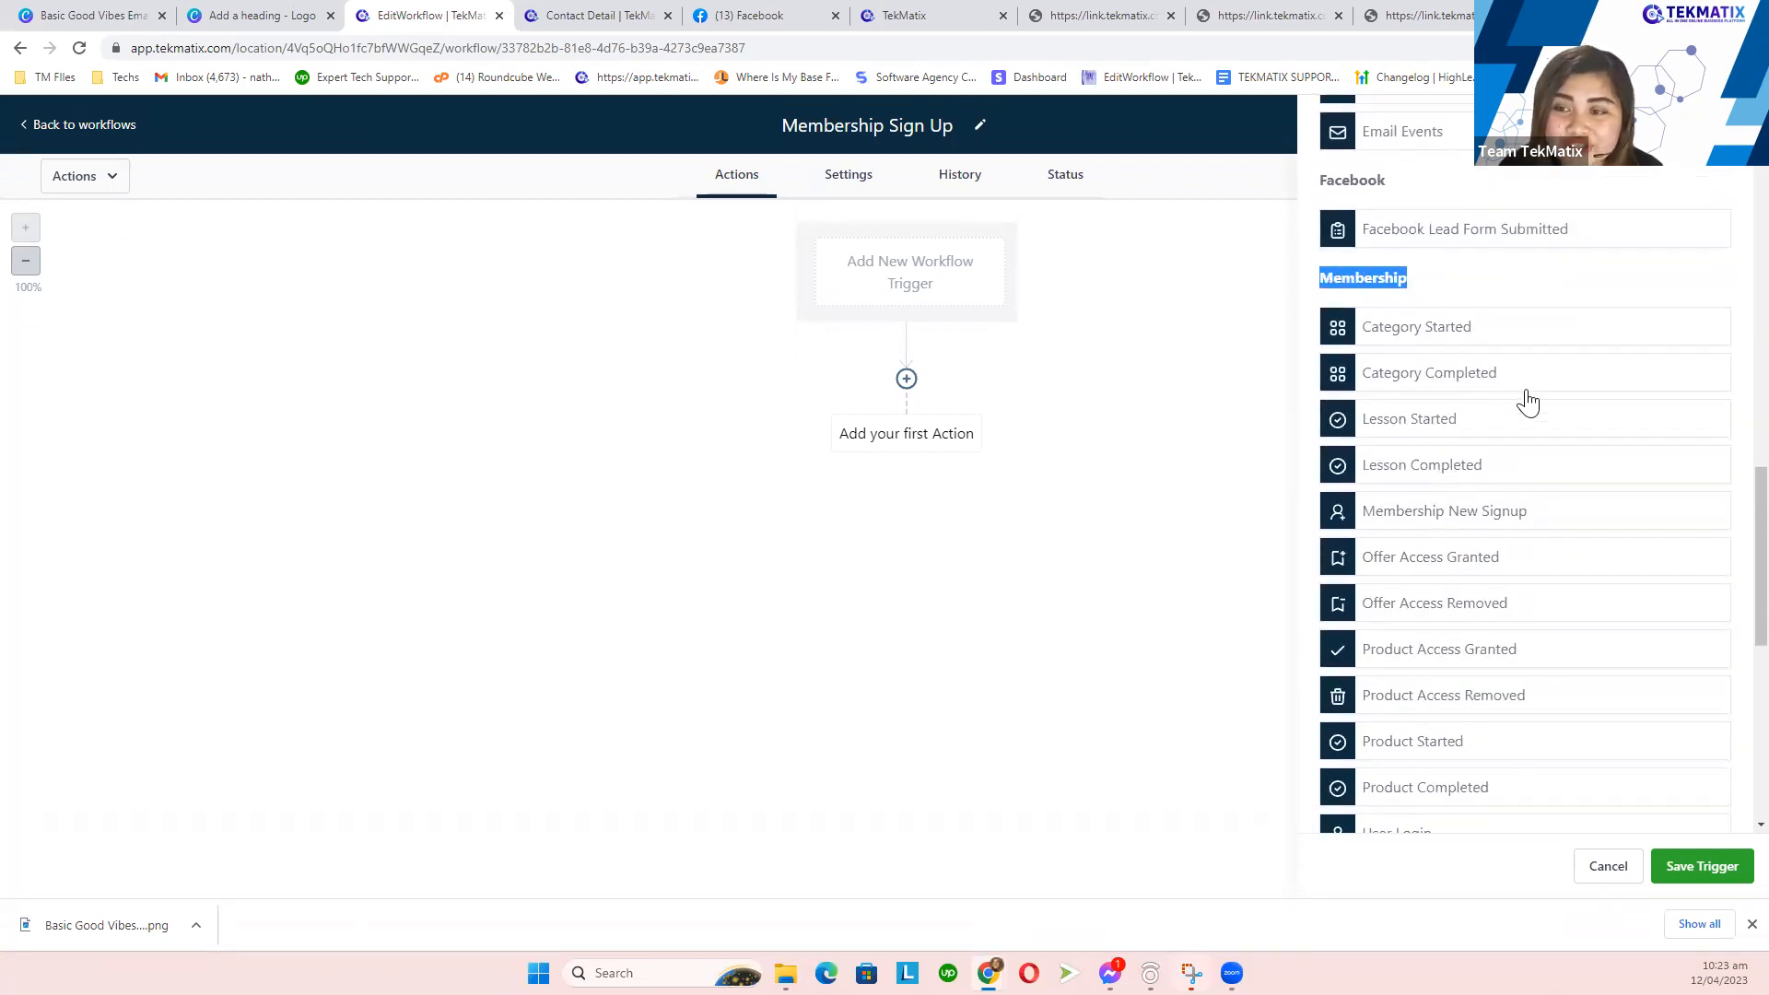
pyautogui.scroll(-1, 1533, 477)
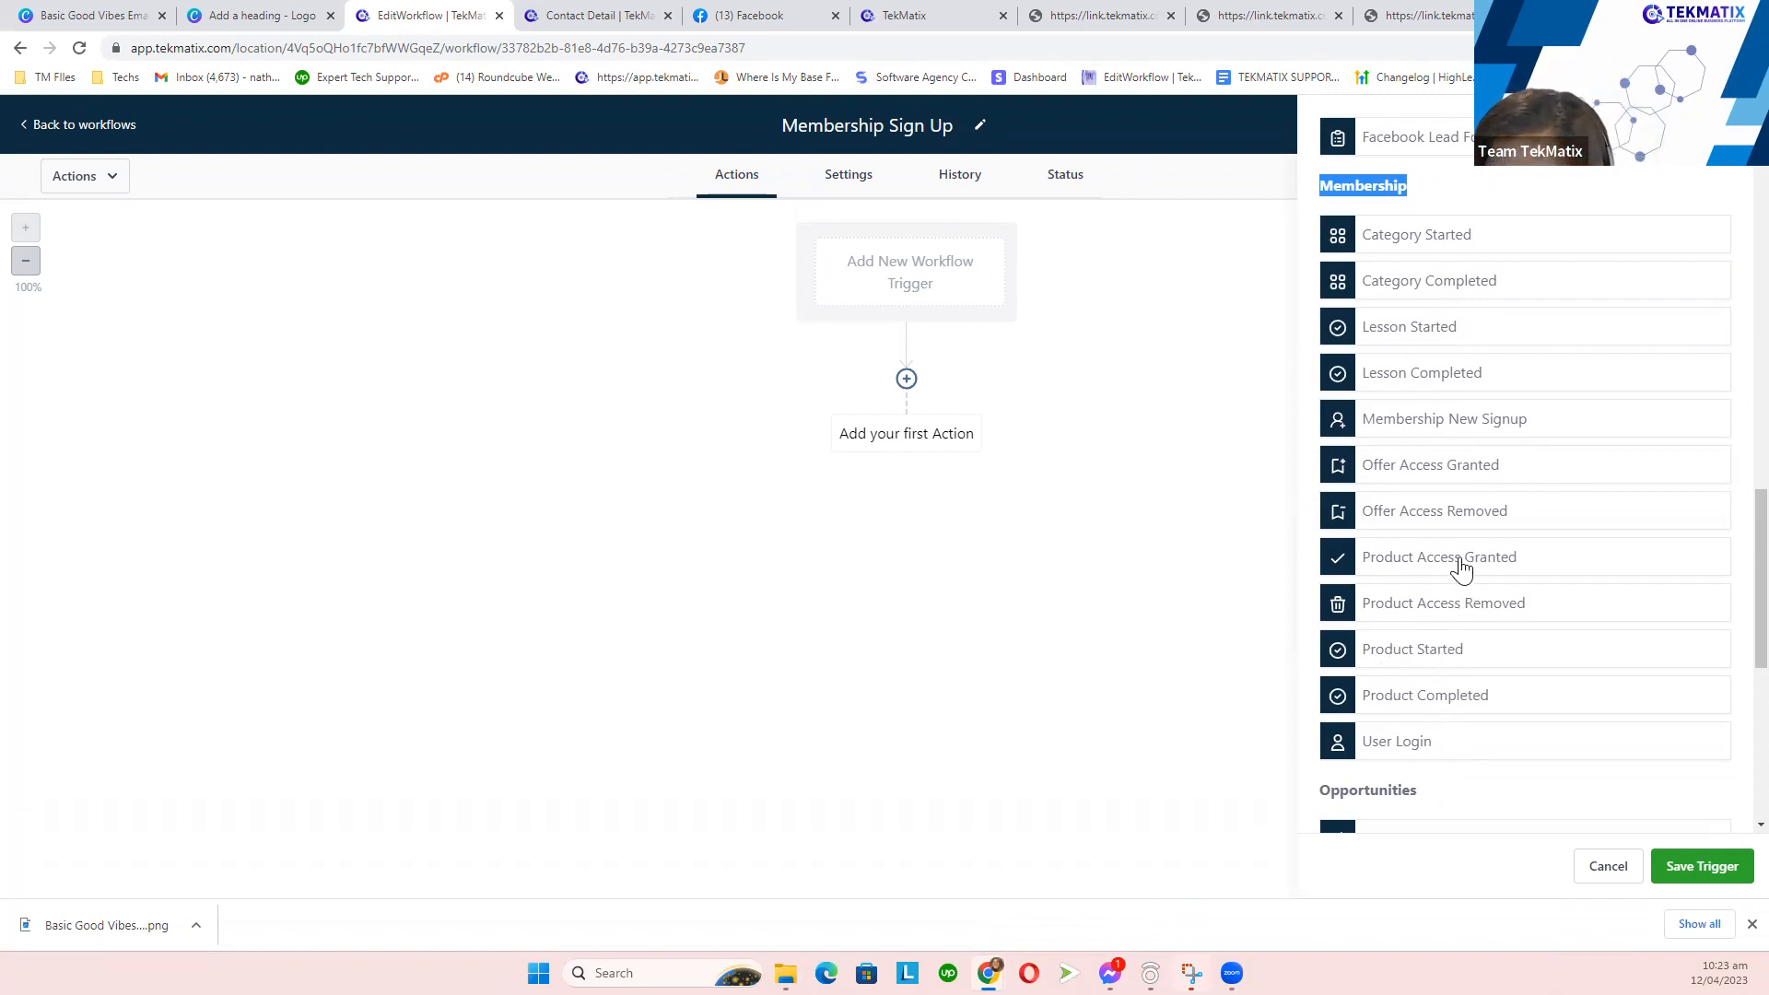
pyautogui.click(1444, 431)
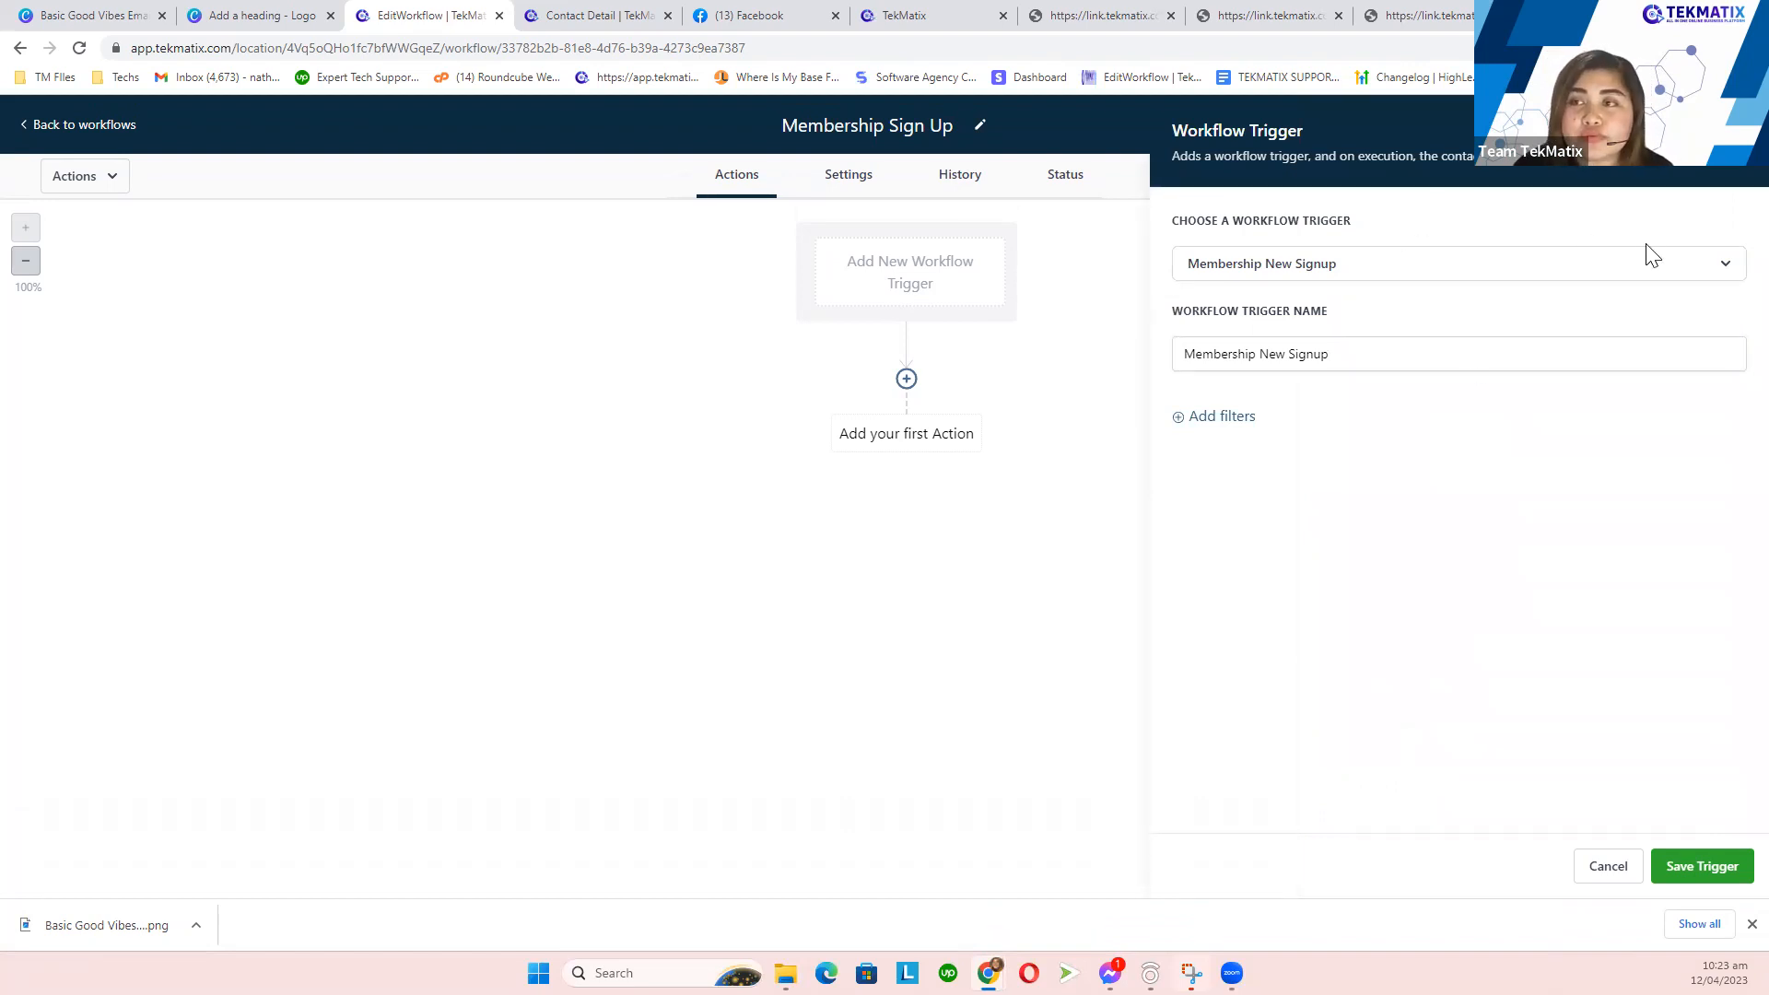
pyautogui.click(1734, 131)
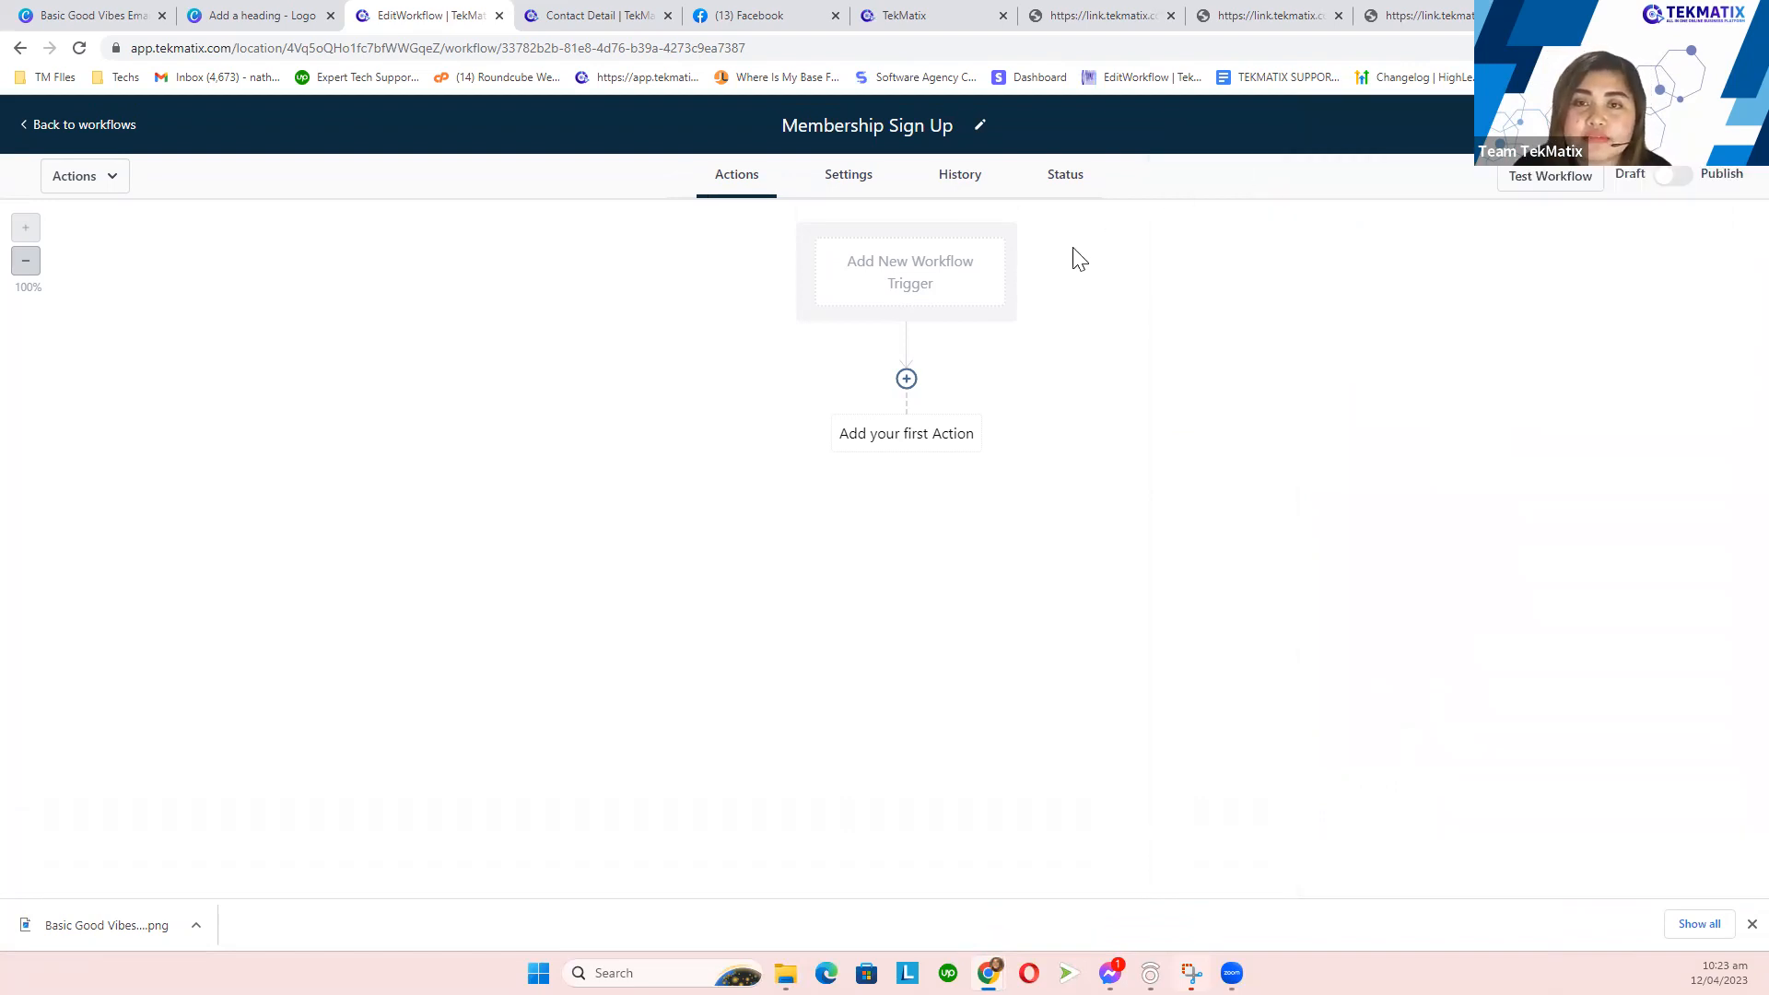
pyautogui.click(898, 286)
pyautogui.scroll(-5, 1394, 590)
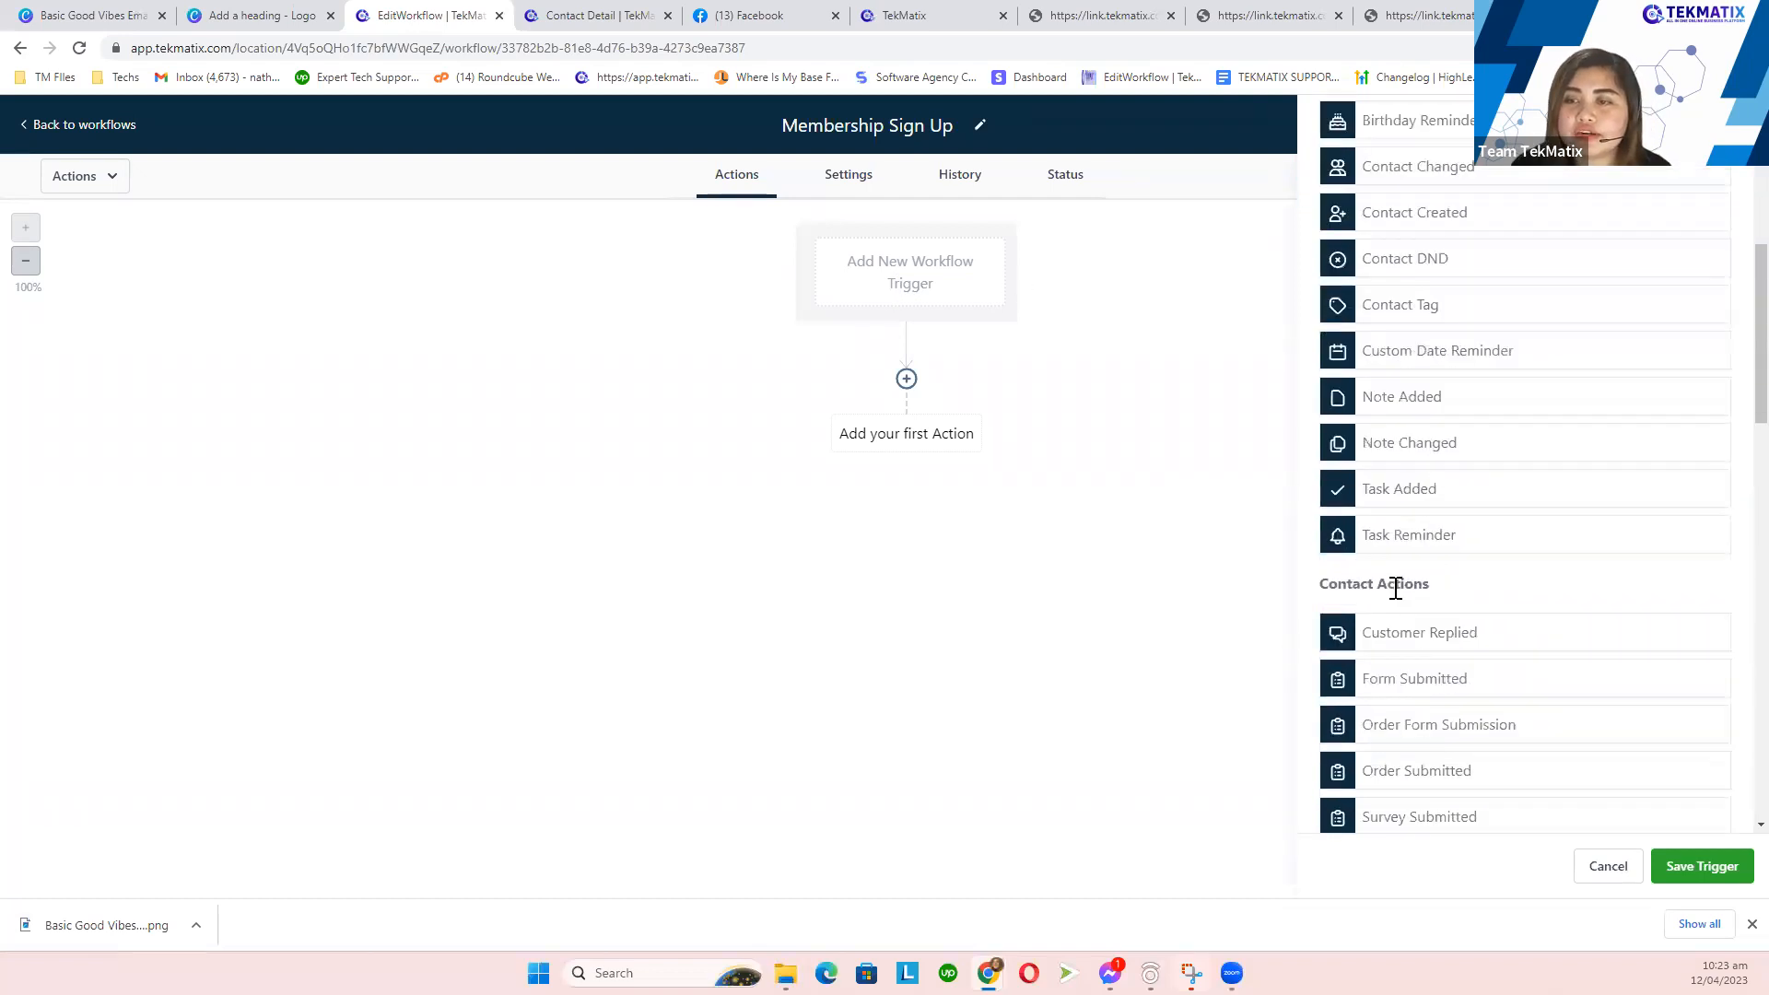
pyautogui.scroll(-10, 1392, 586)
pyautogui.moveTo(1420, 189); pyautogui.dragTo(1322, 212)
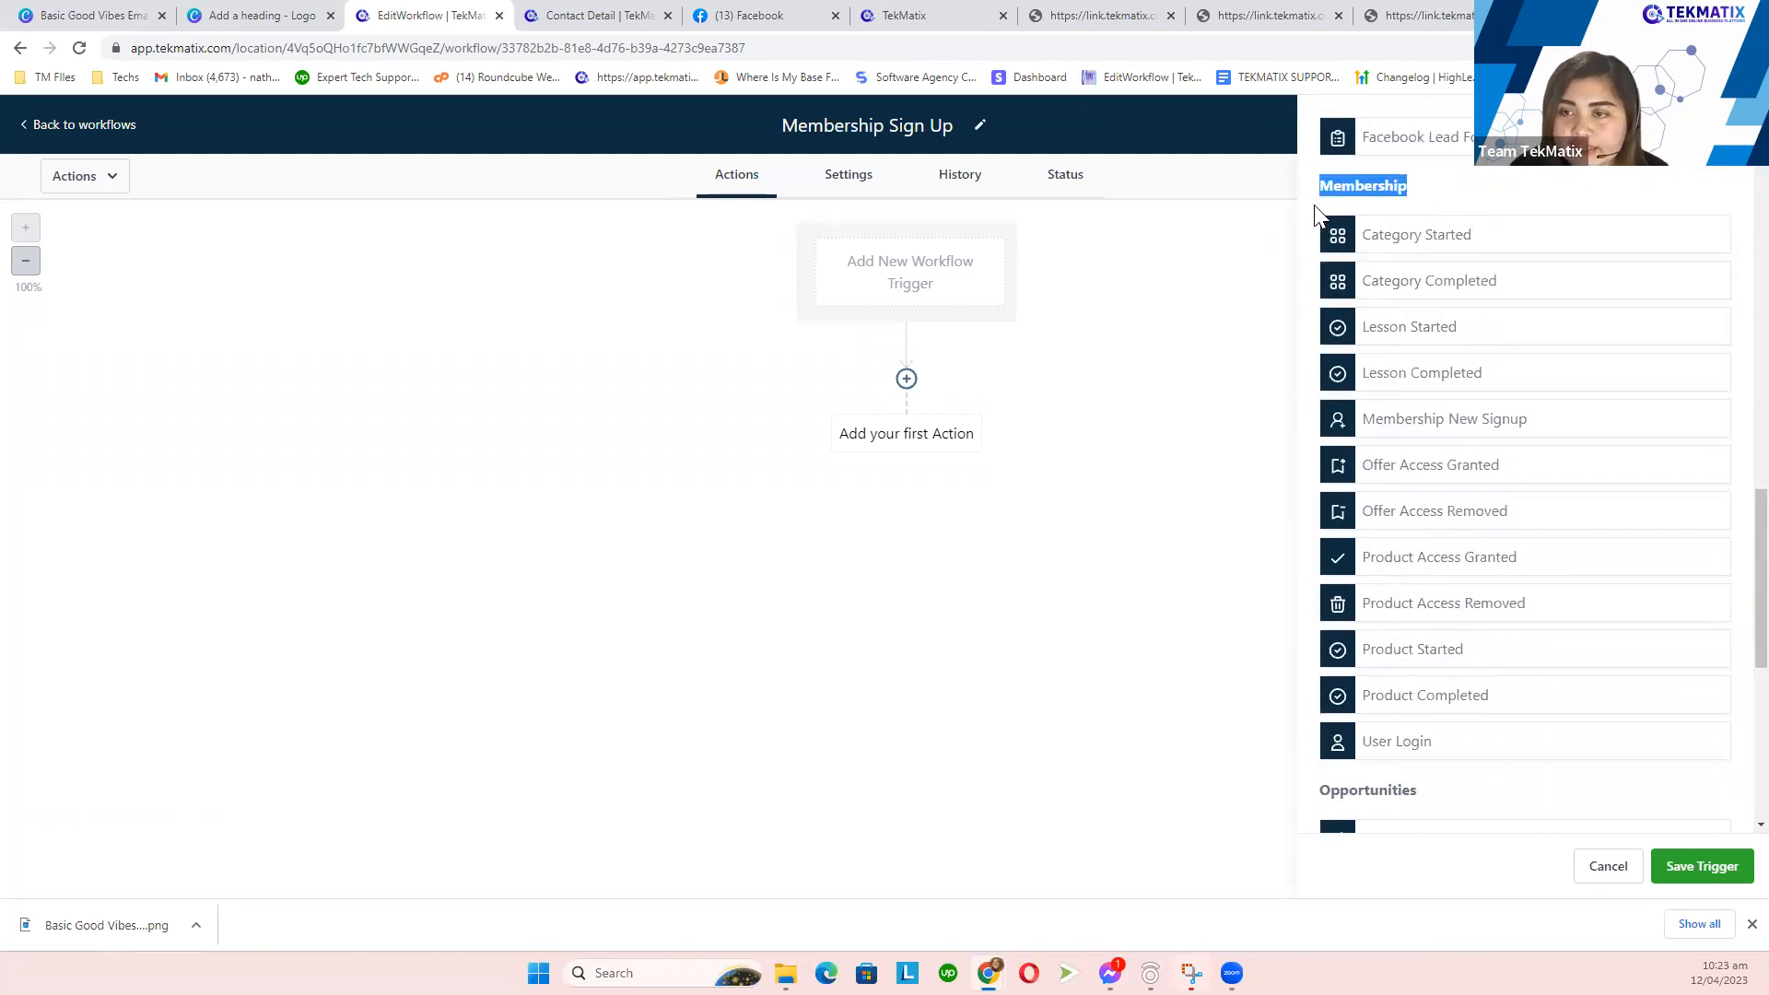
pyautogui.click(1456, 428)
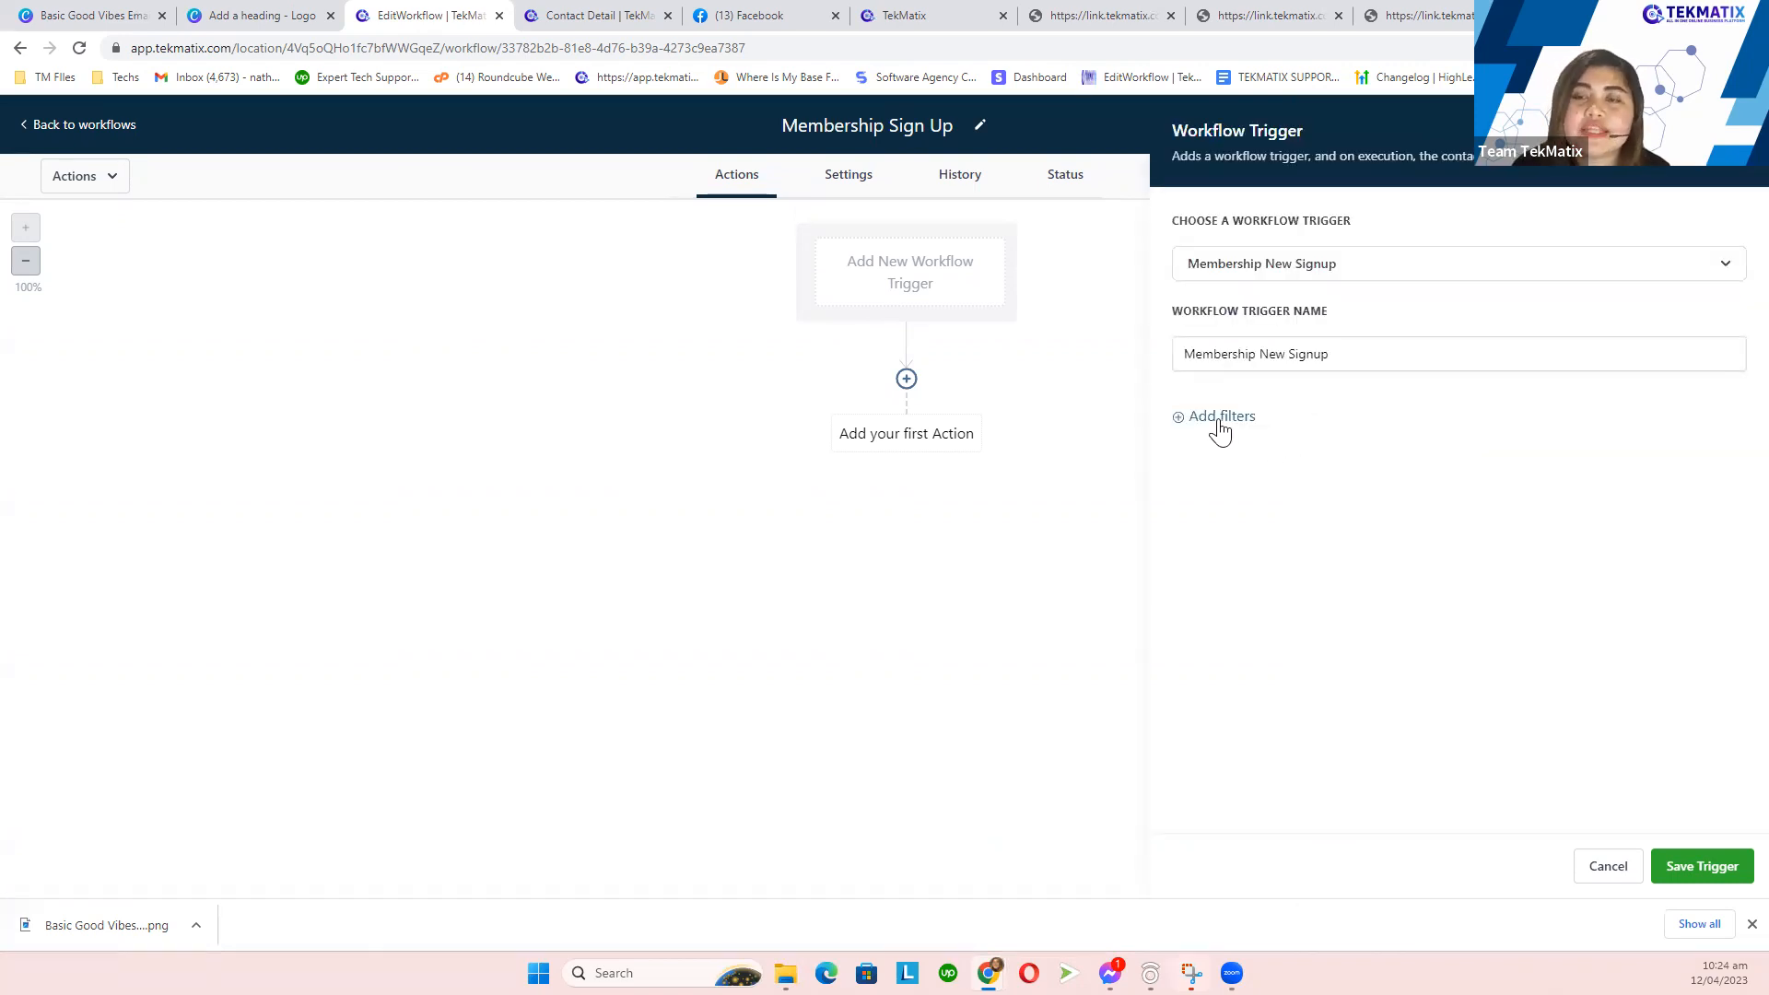
# - Filter the trigger on Offer set to Amazon Book and save it
pyautogui.click(1222, 419)
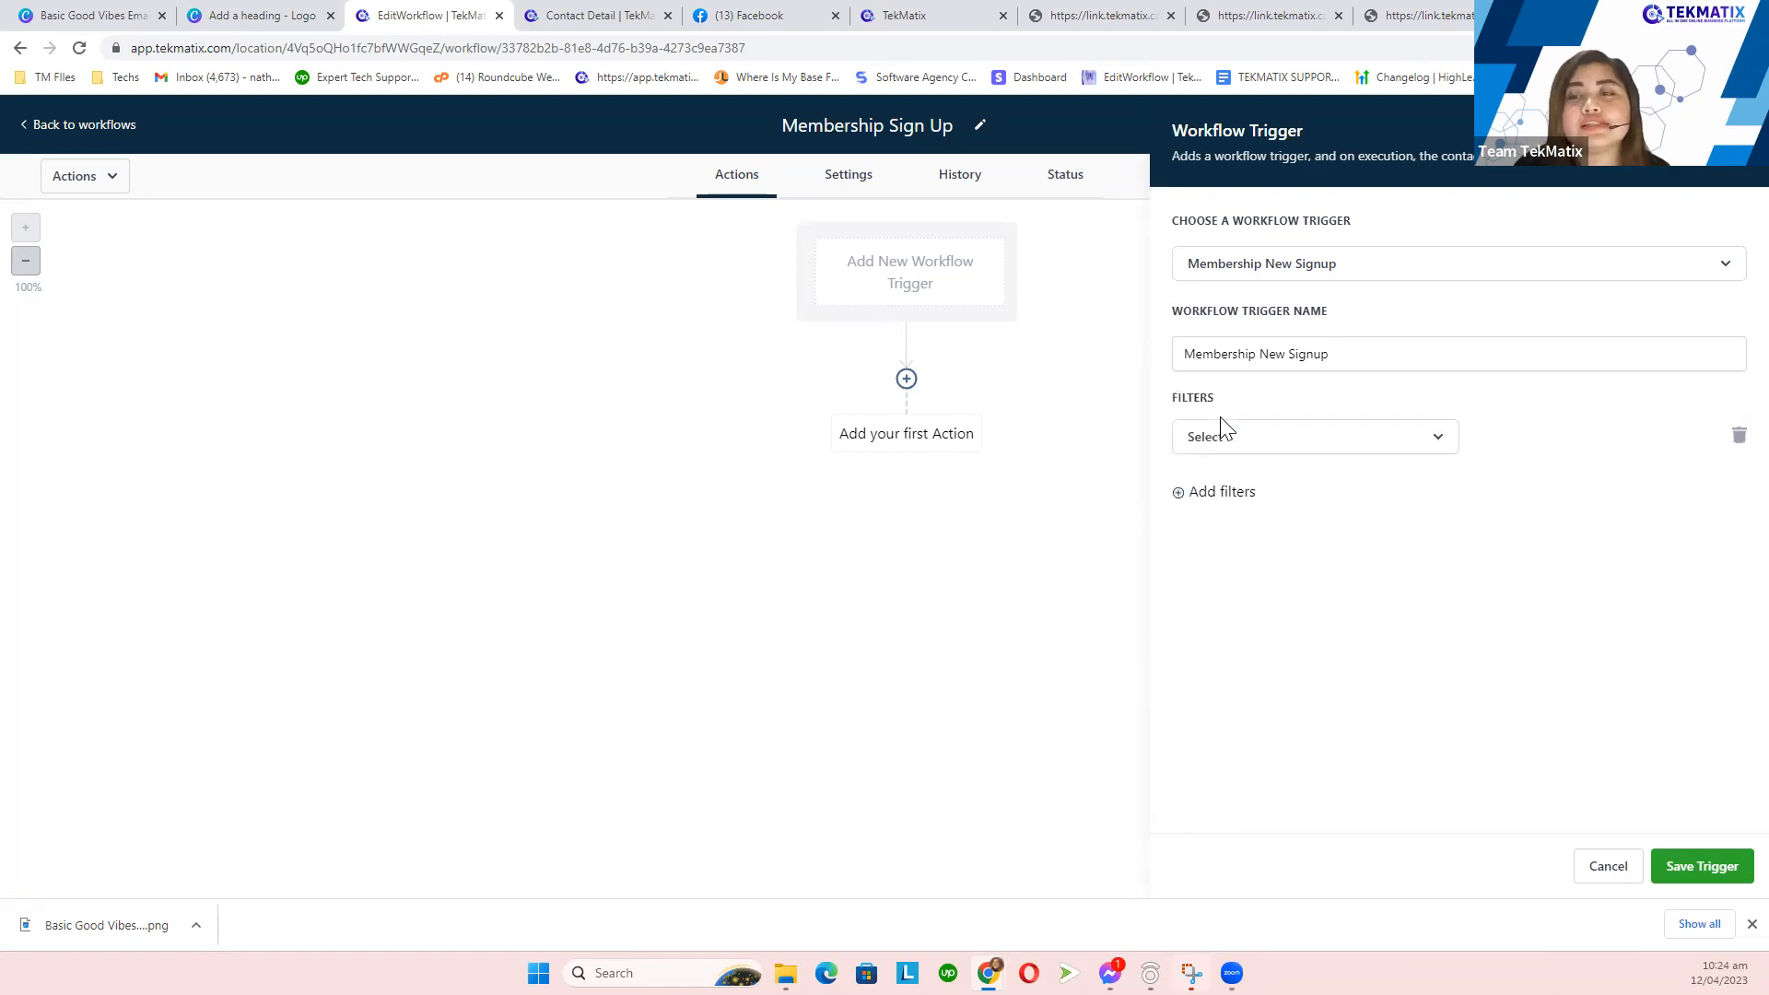
pyautogui.click(1224, 442)
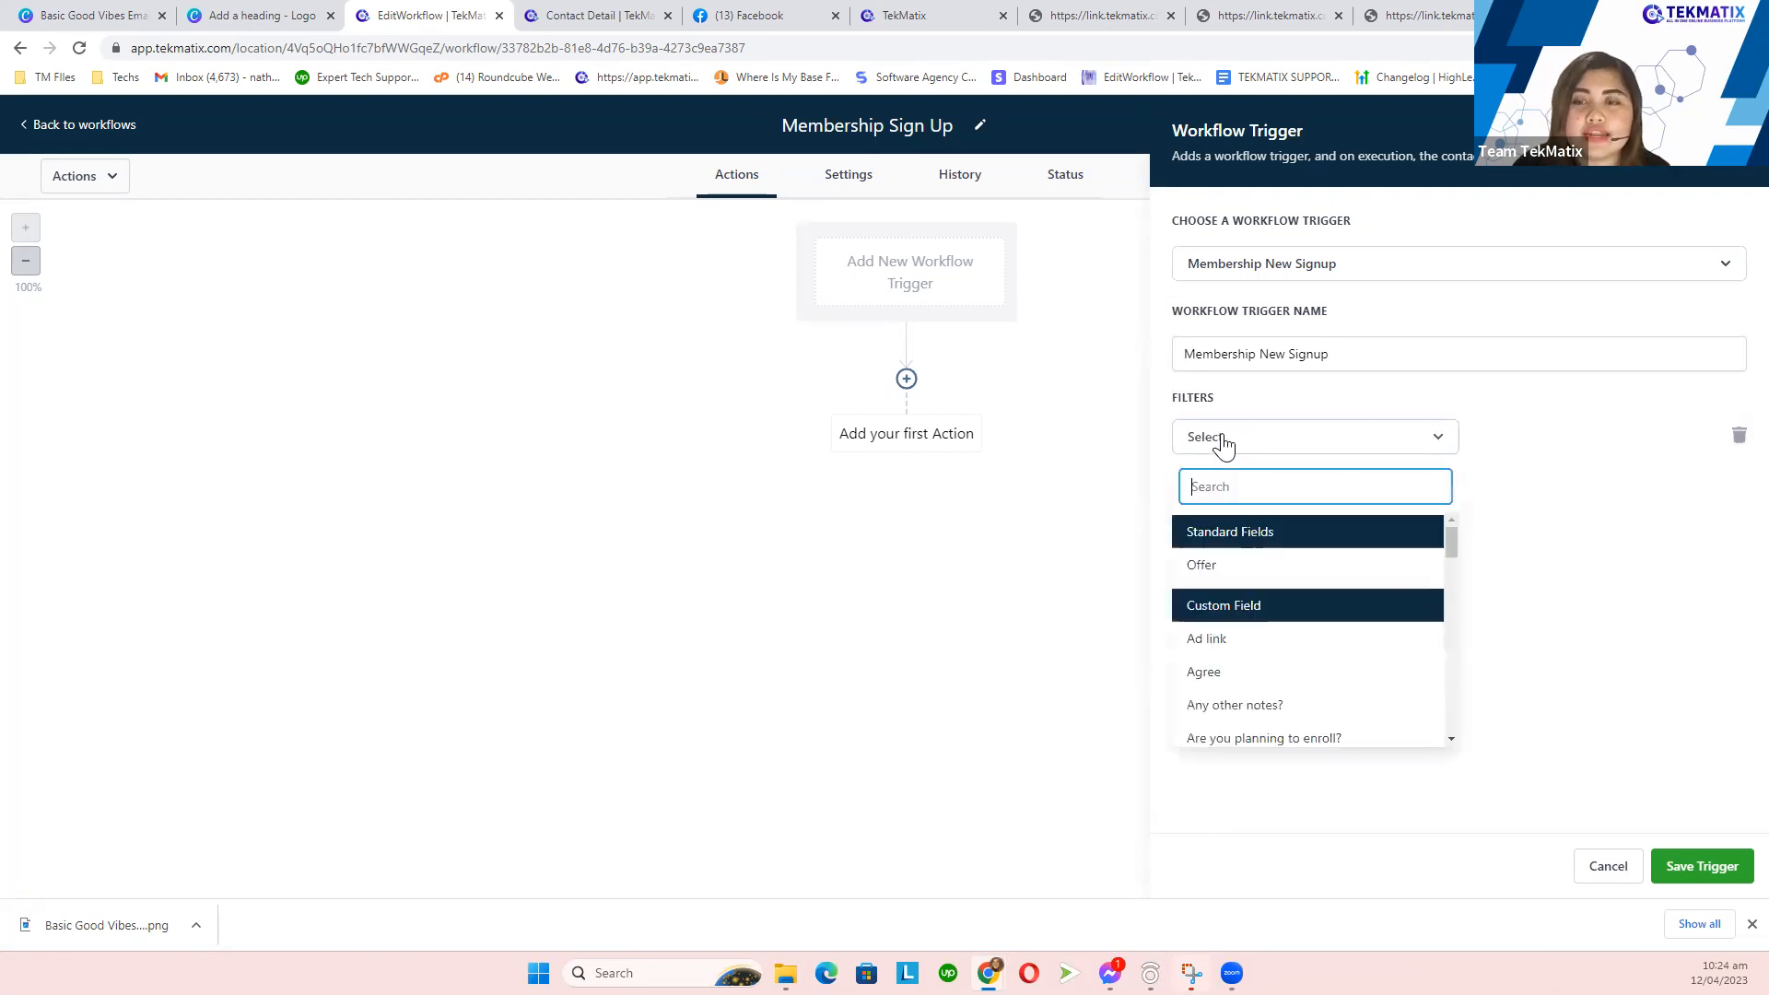
pyautogui.click(1239, 575)
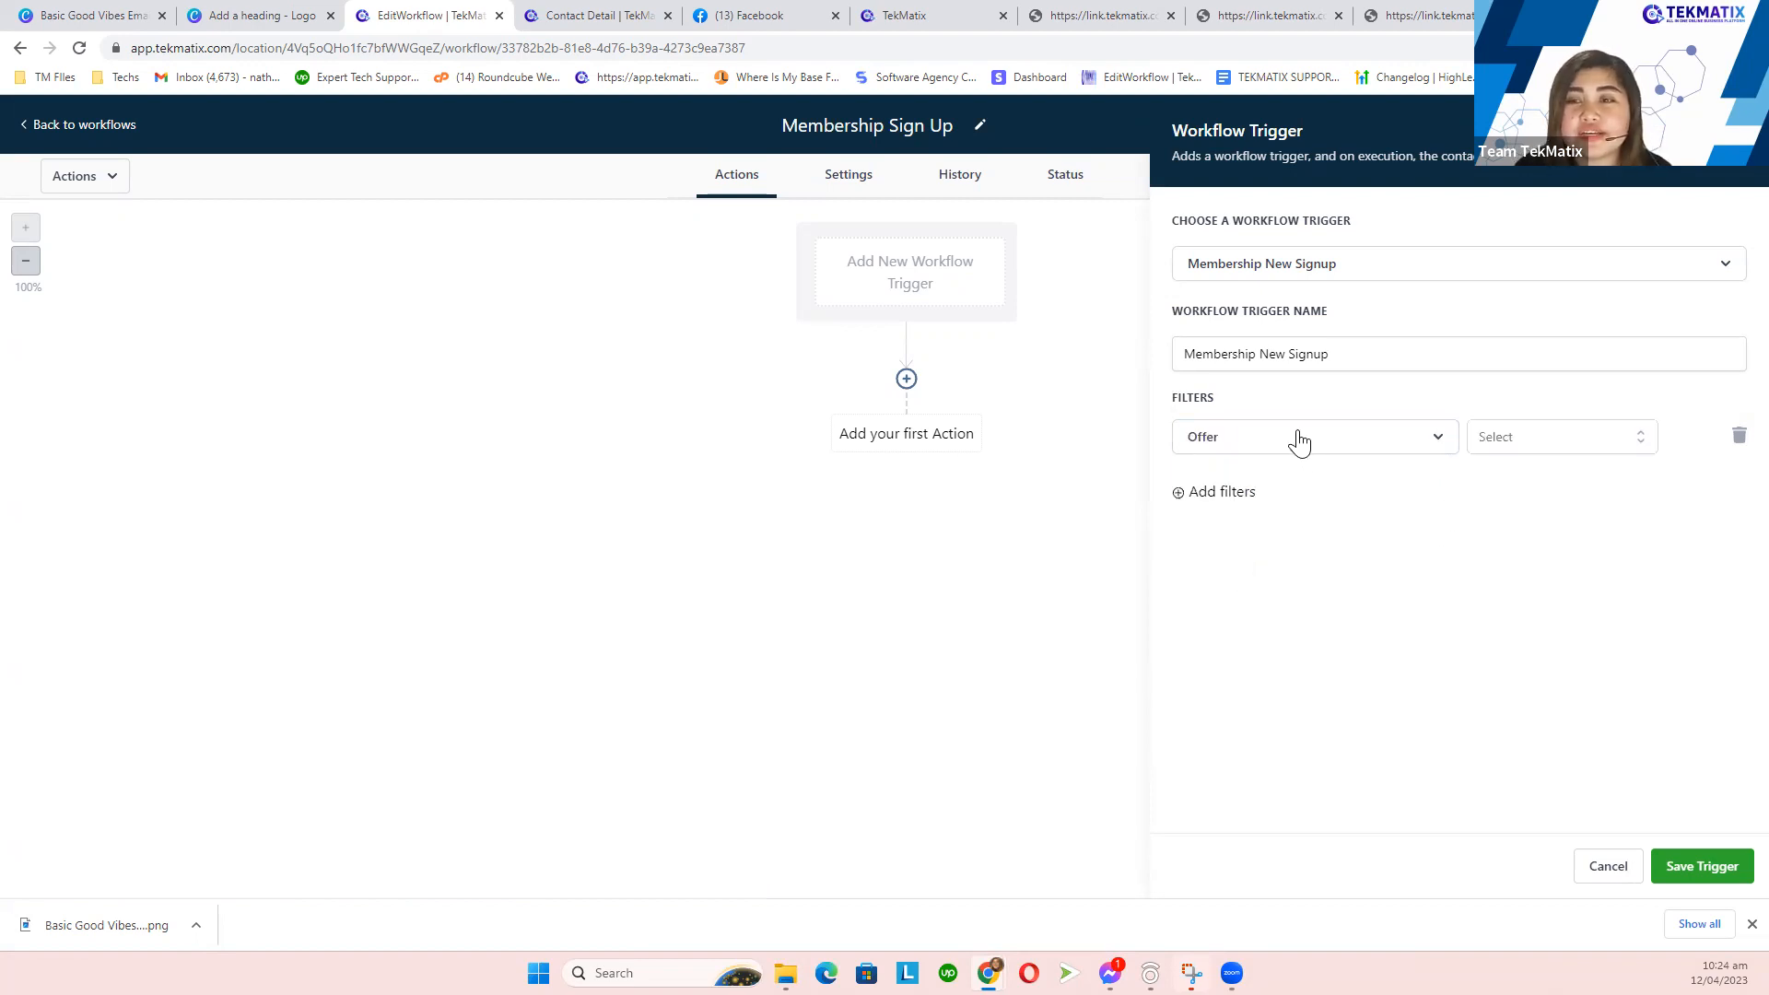
pyautogui.click(1550, 441)
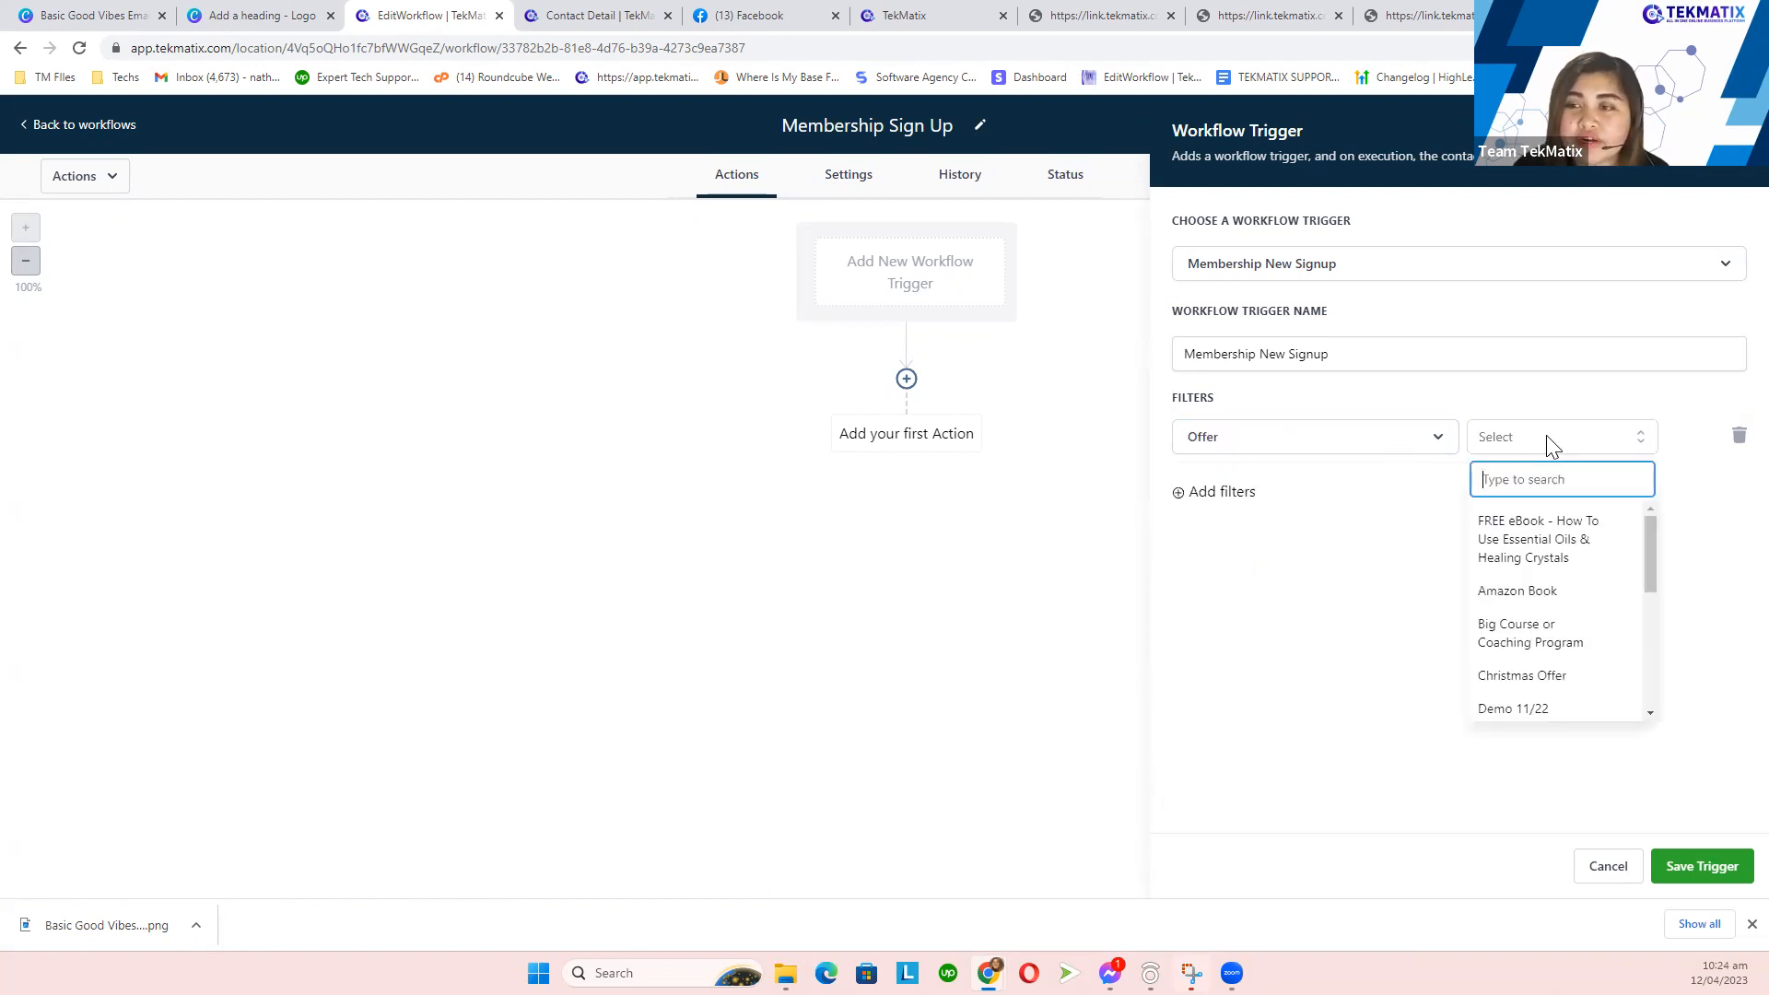
pyautogui.click(1536, 595)
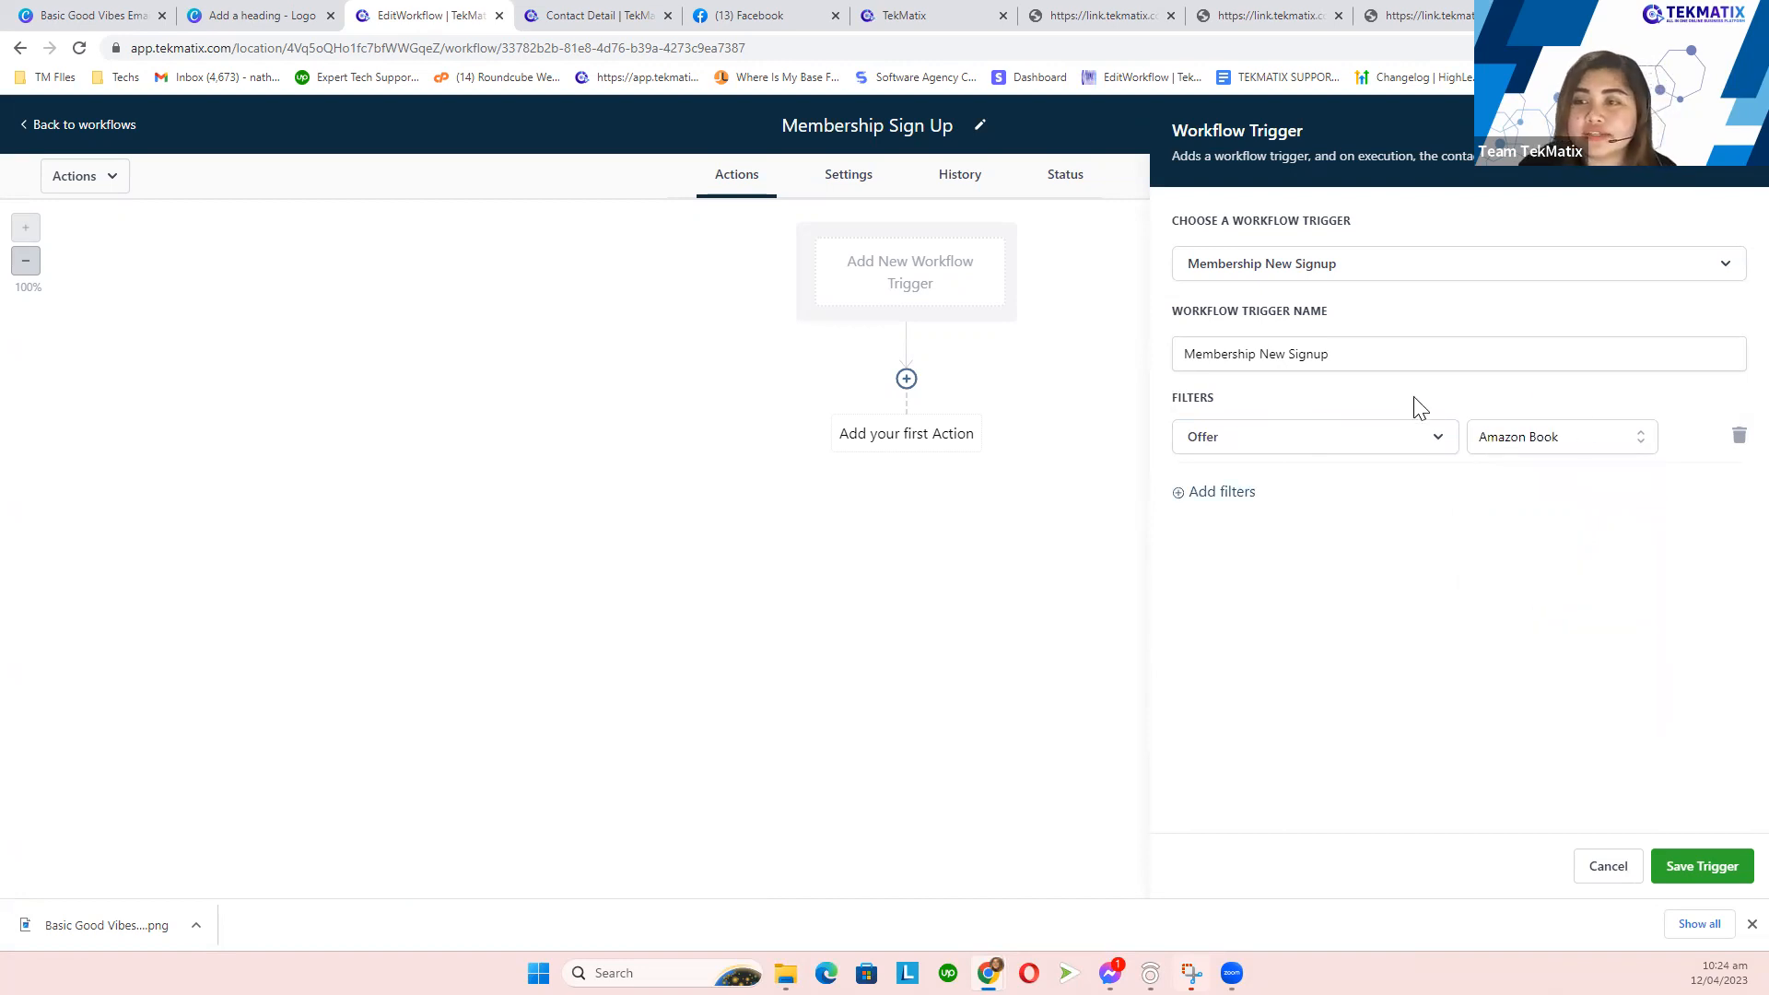
pyautogui.click(1700, 869)
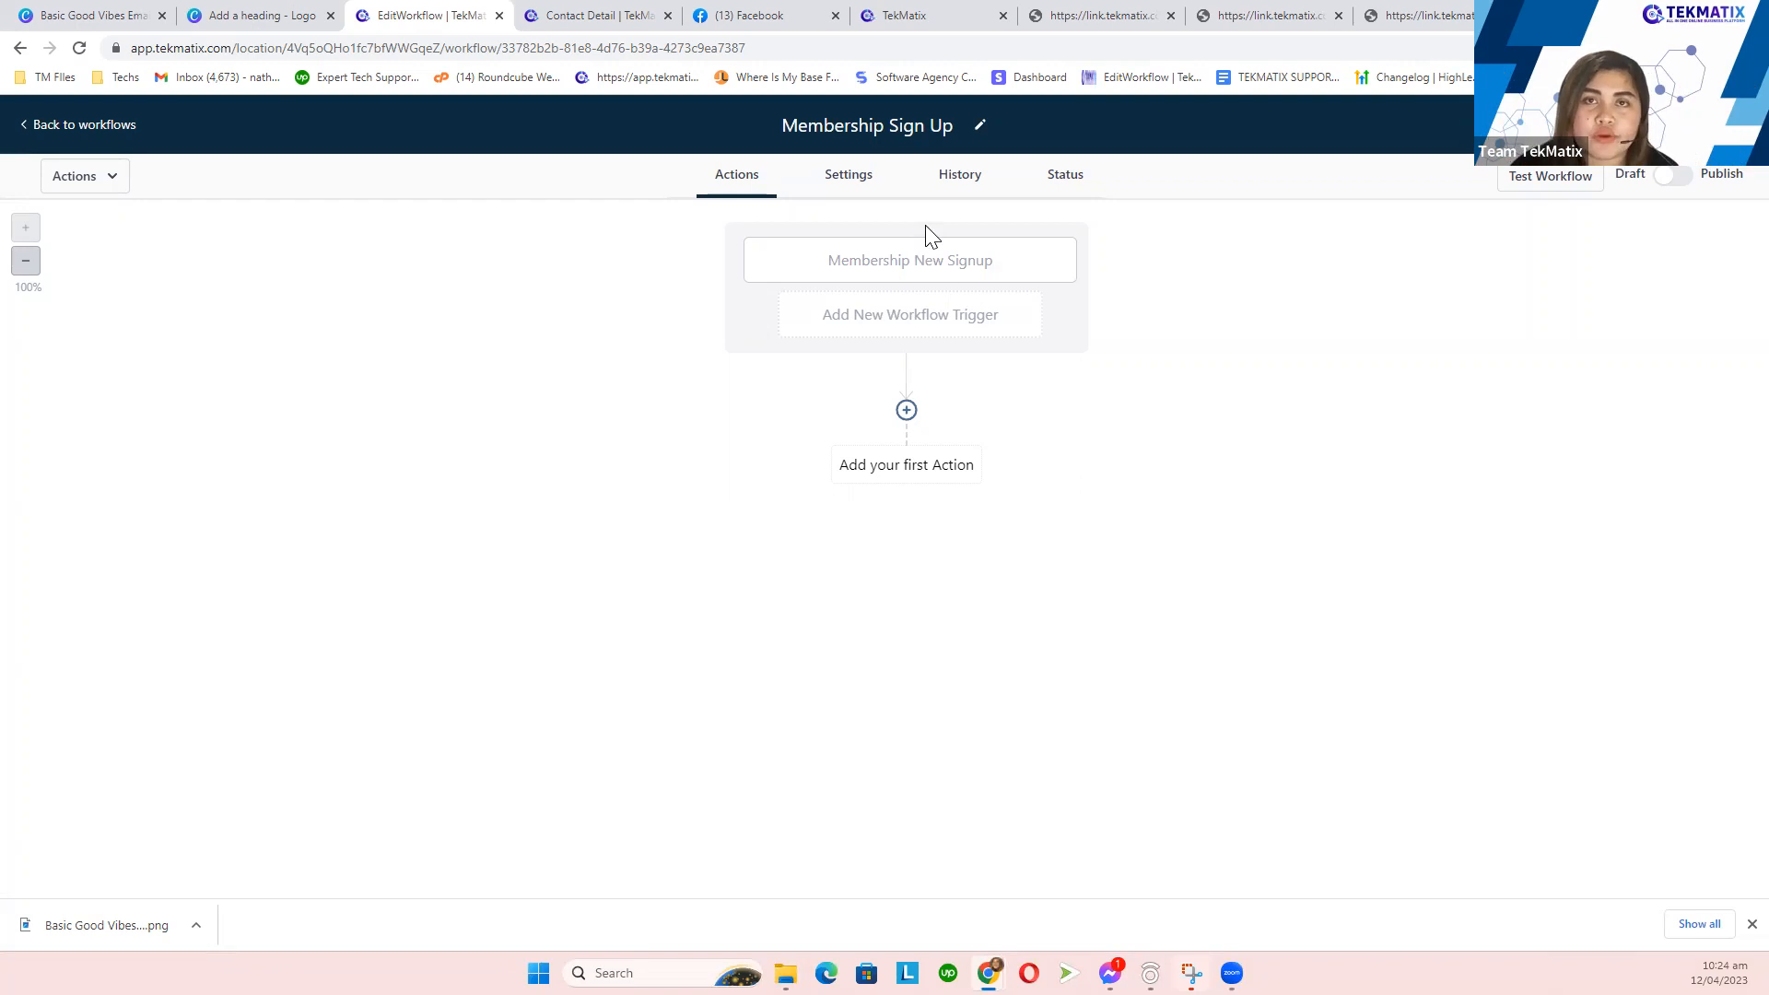
# - Add an Add Contact Tag action that applies a newly created 'amazon book purchase' tag, and save it
pyautogui.click(908, 410)
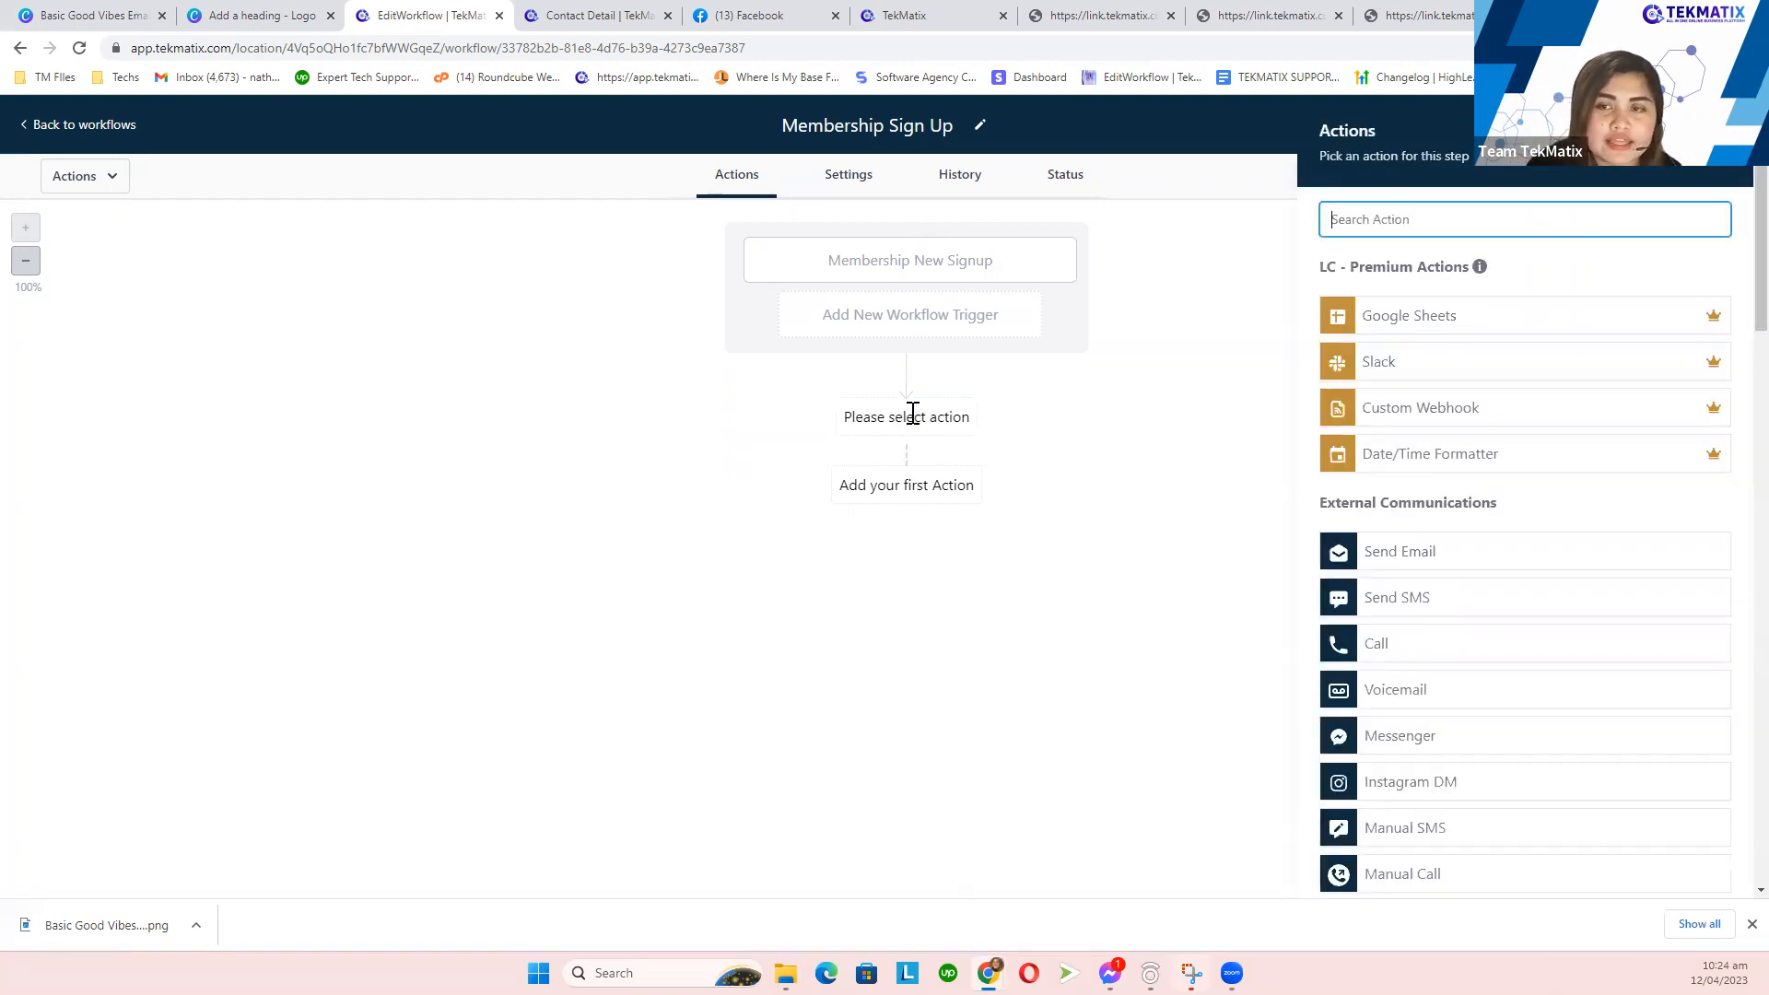
pyautogui.write('tag')
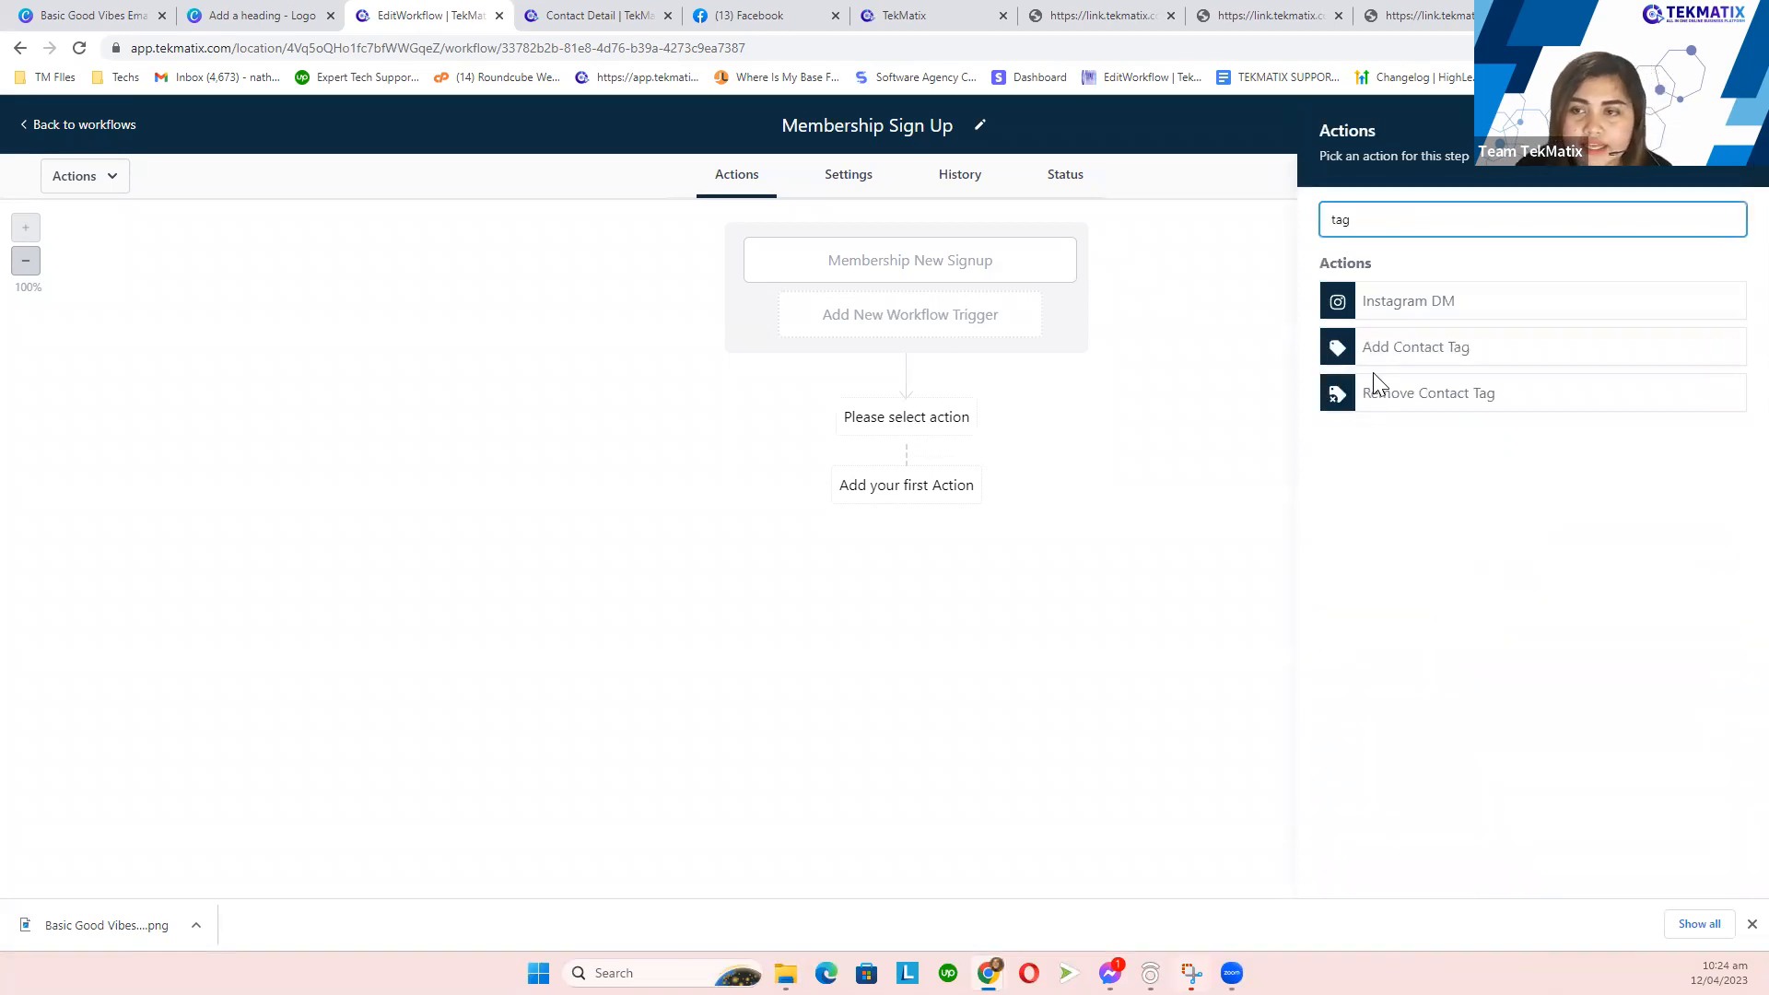
pyautogui.click(1413, 347)
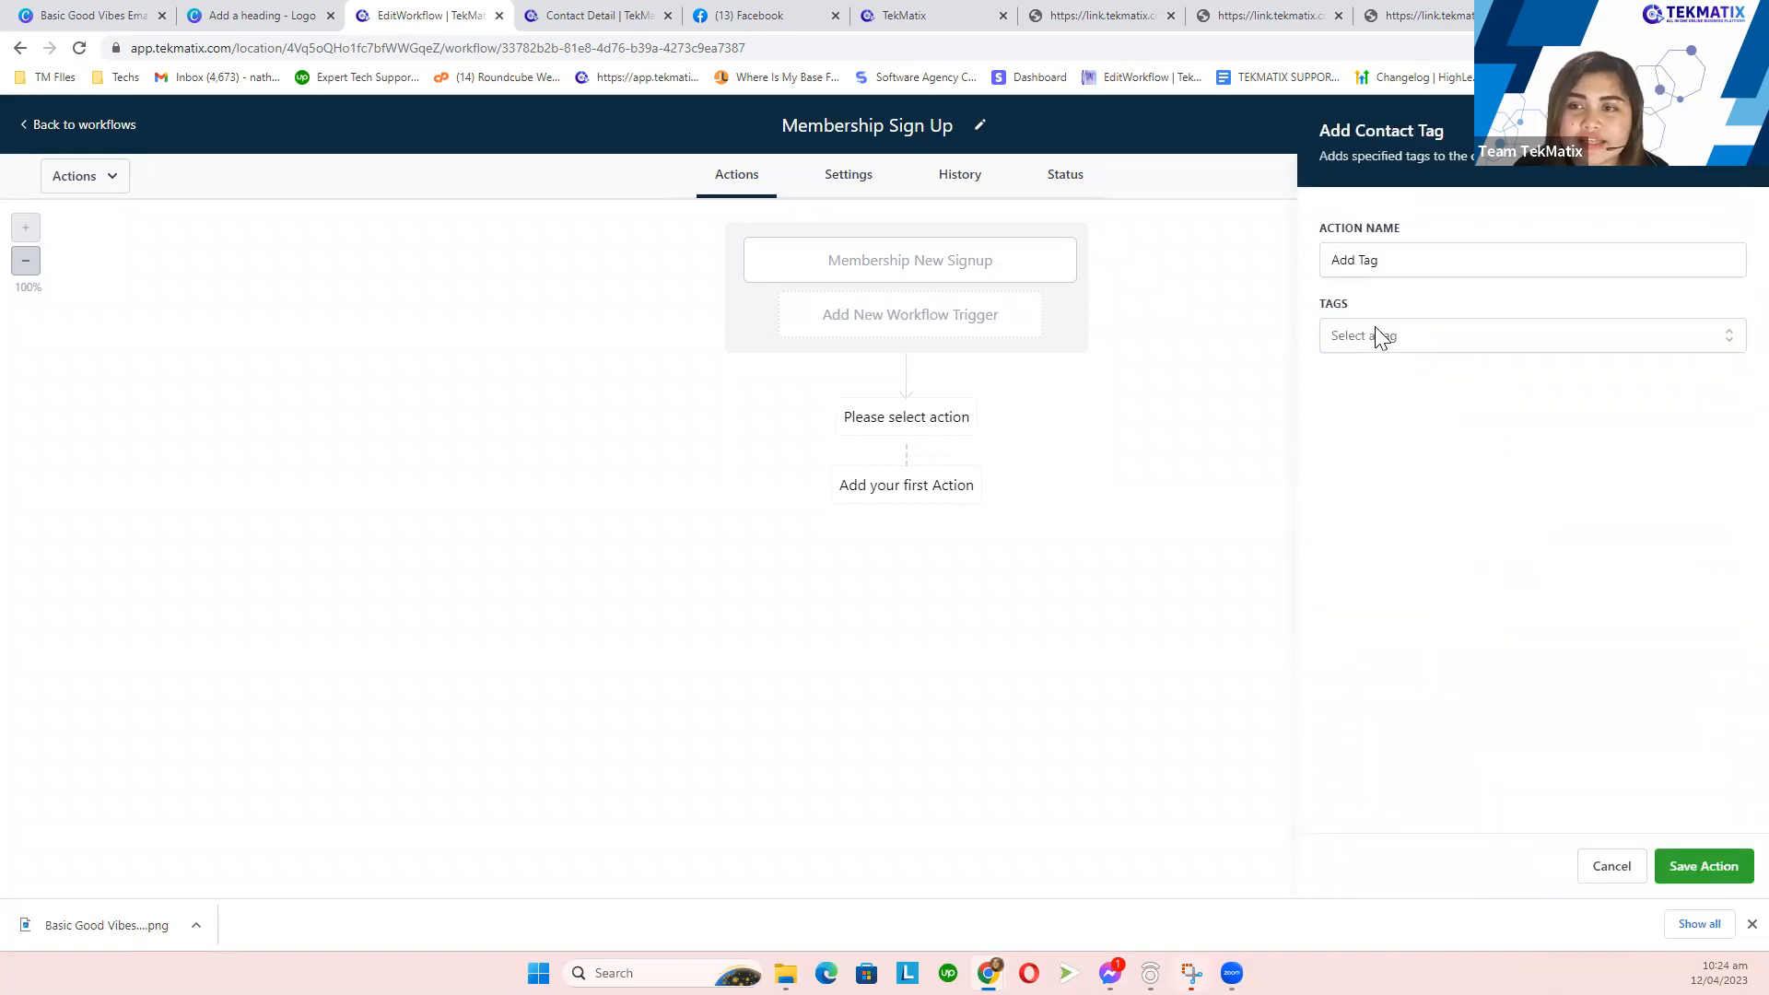
pyautogui.click(1375, 334)
pyautogui.write('amazon book pur')
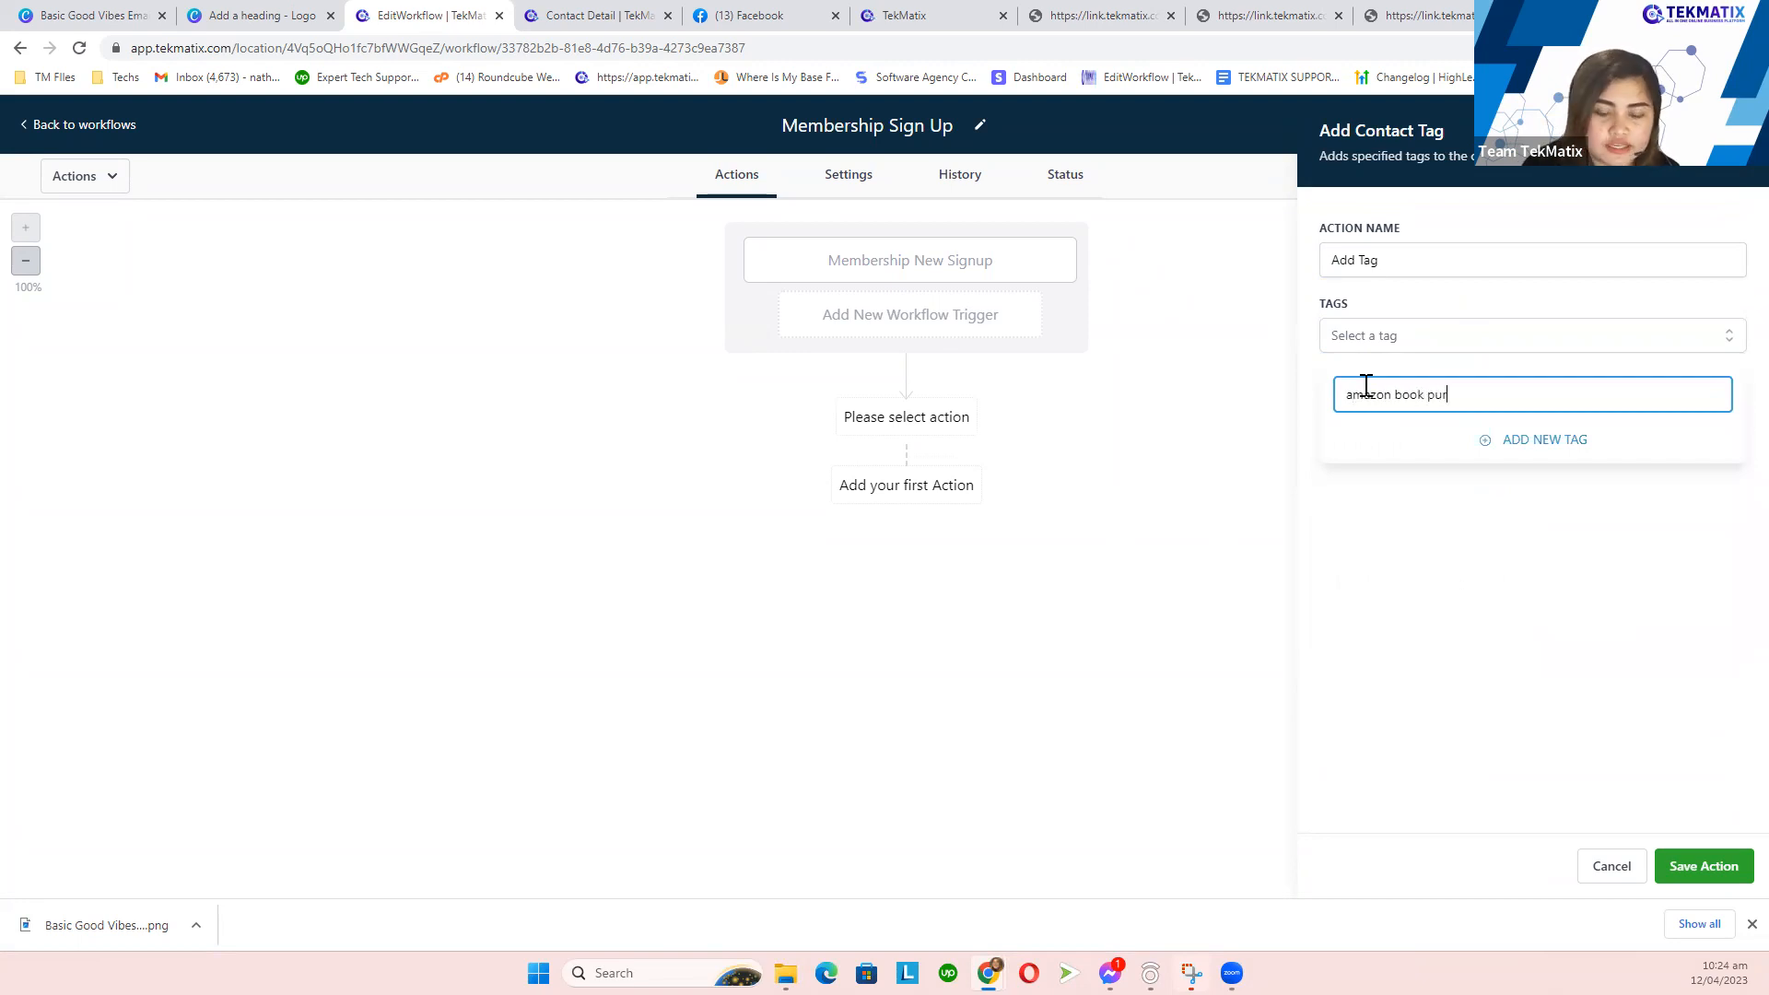
pyautogui.write('chase')
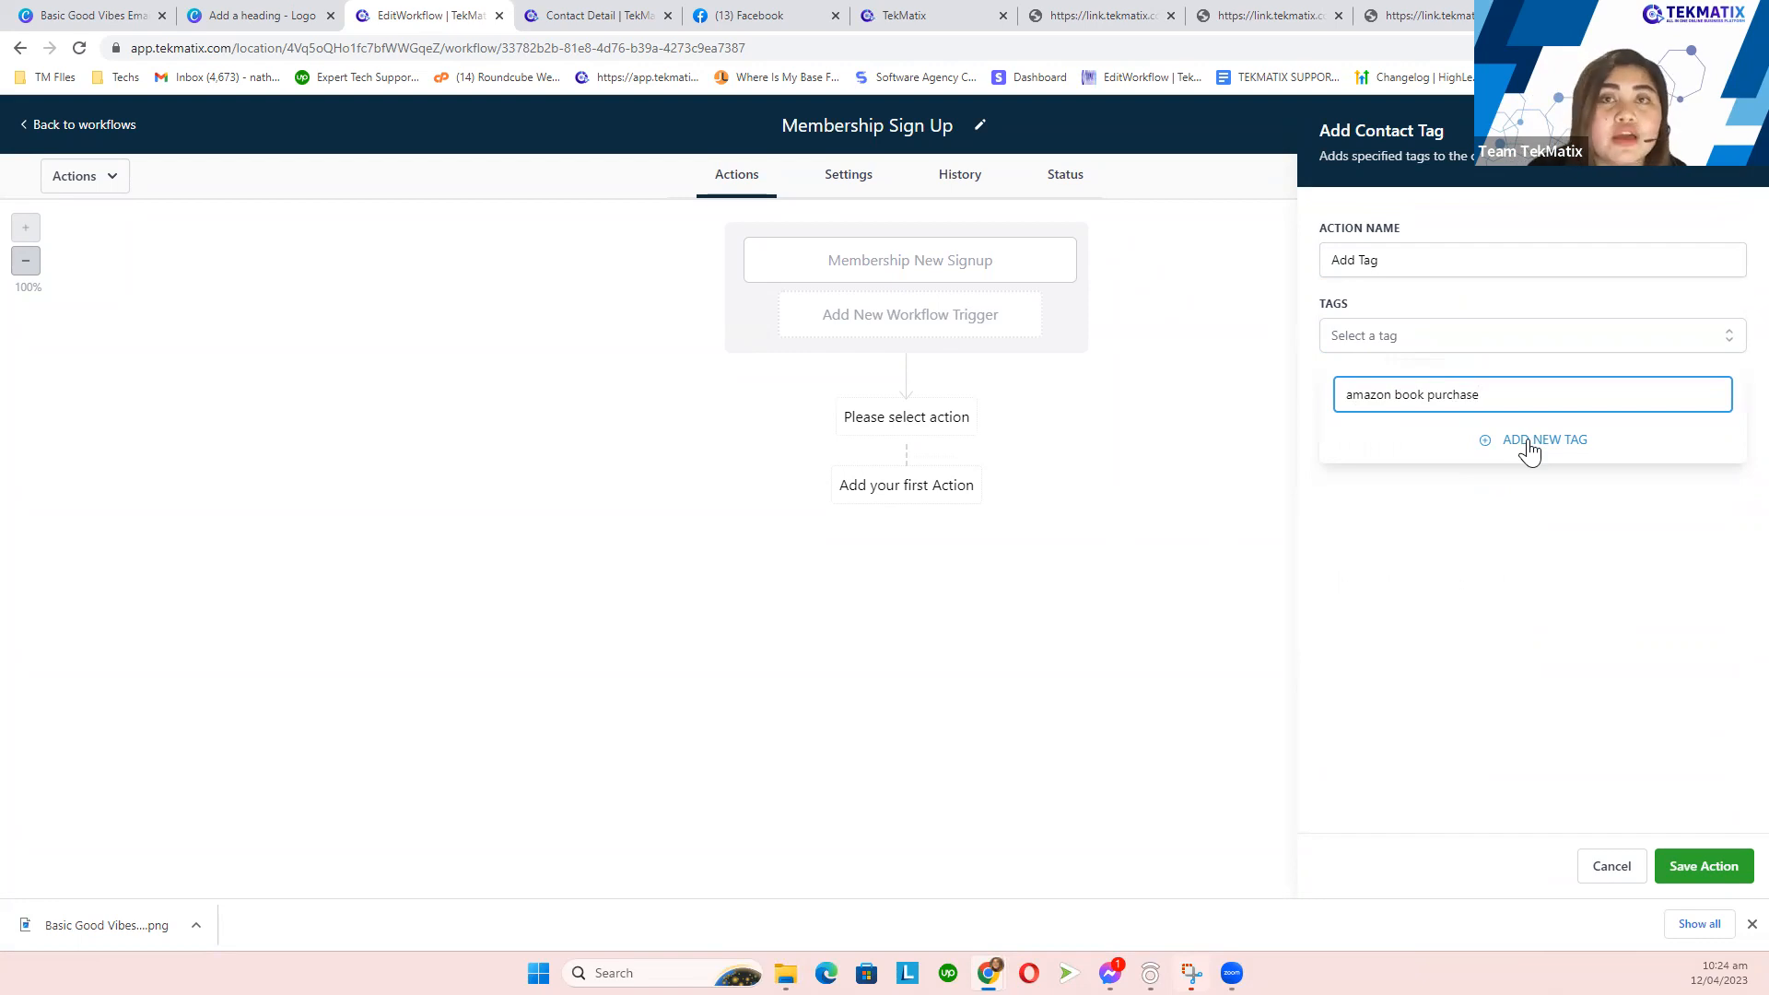
pyautogui.click(1530, 446)
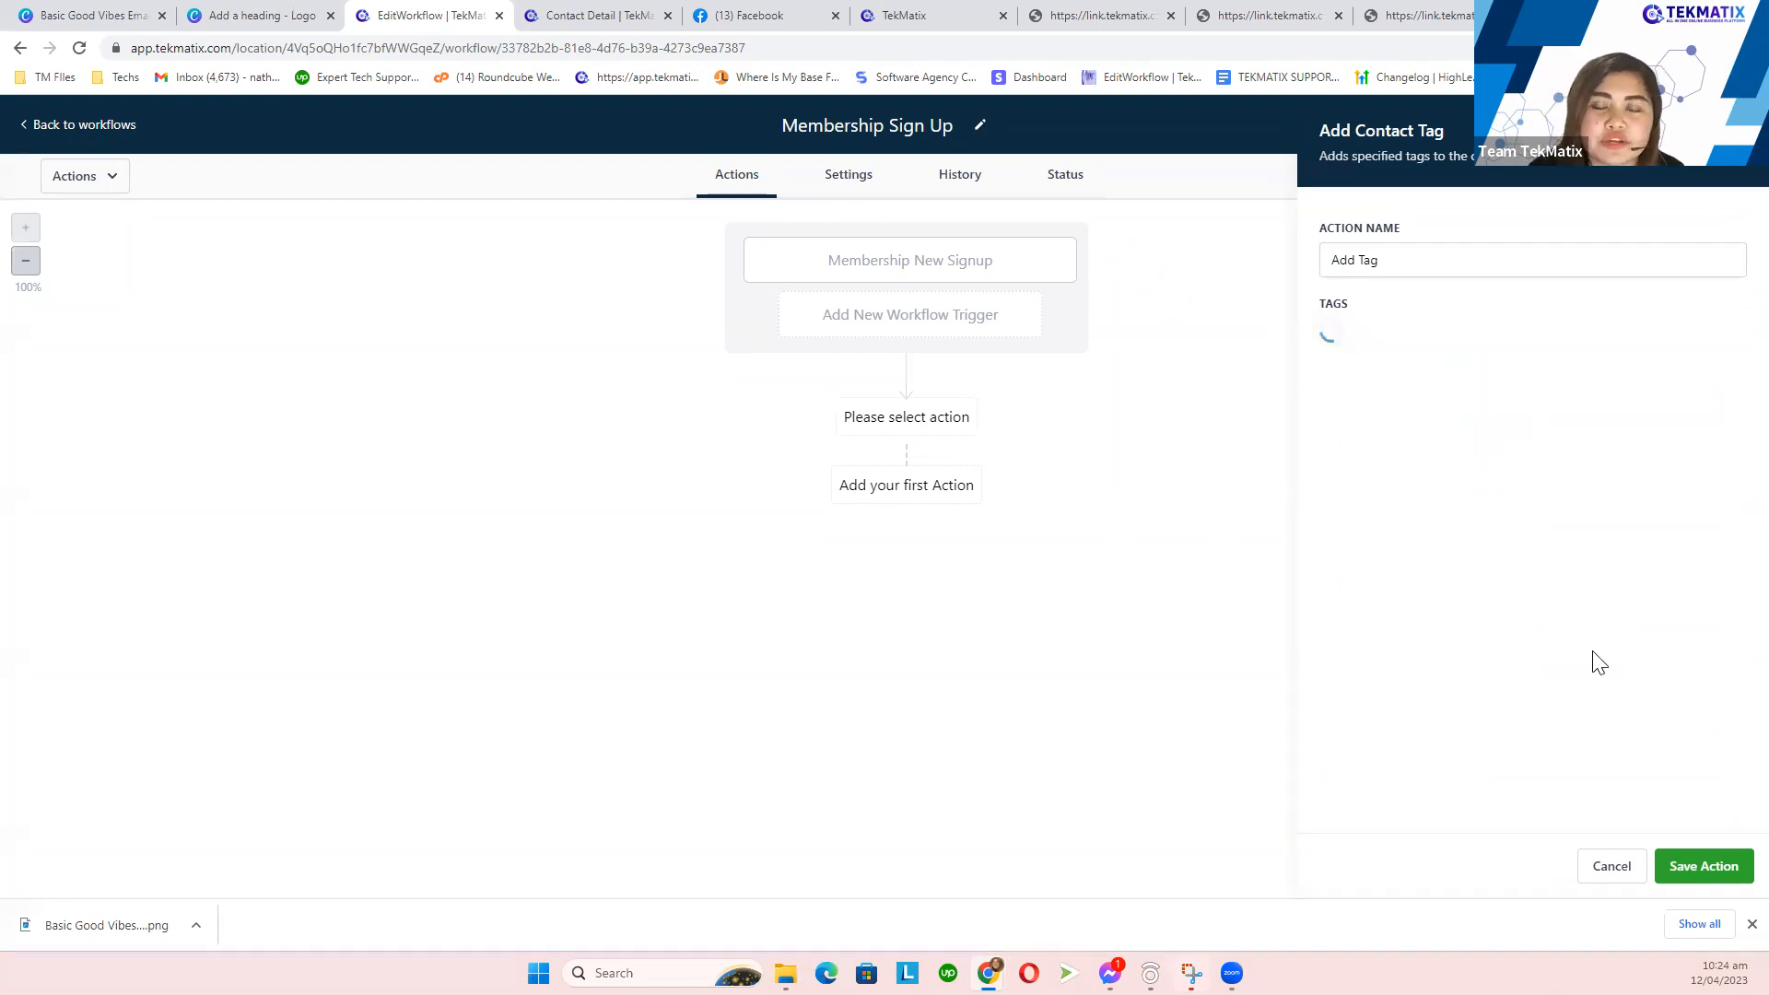
pyautogui.click(1703, 871)
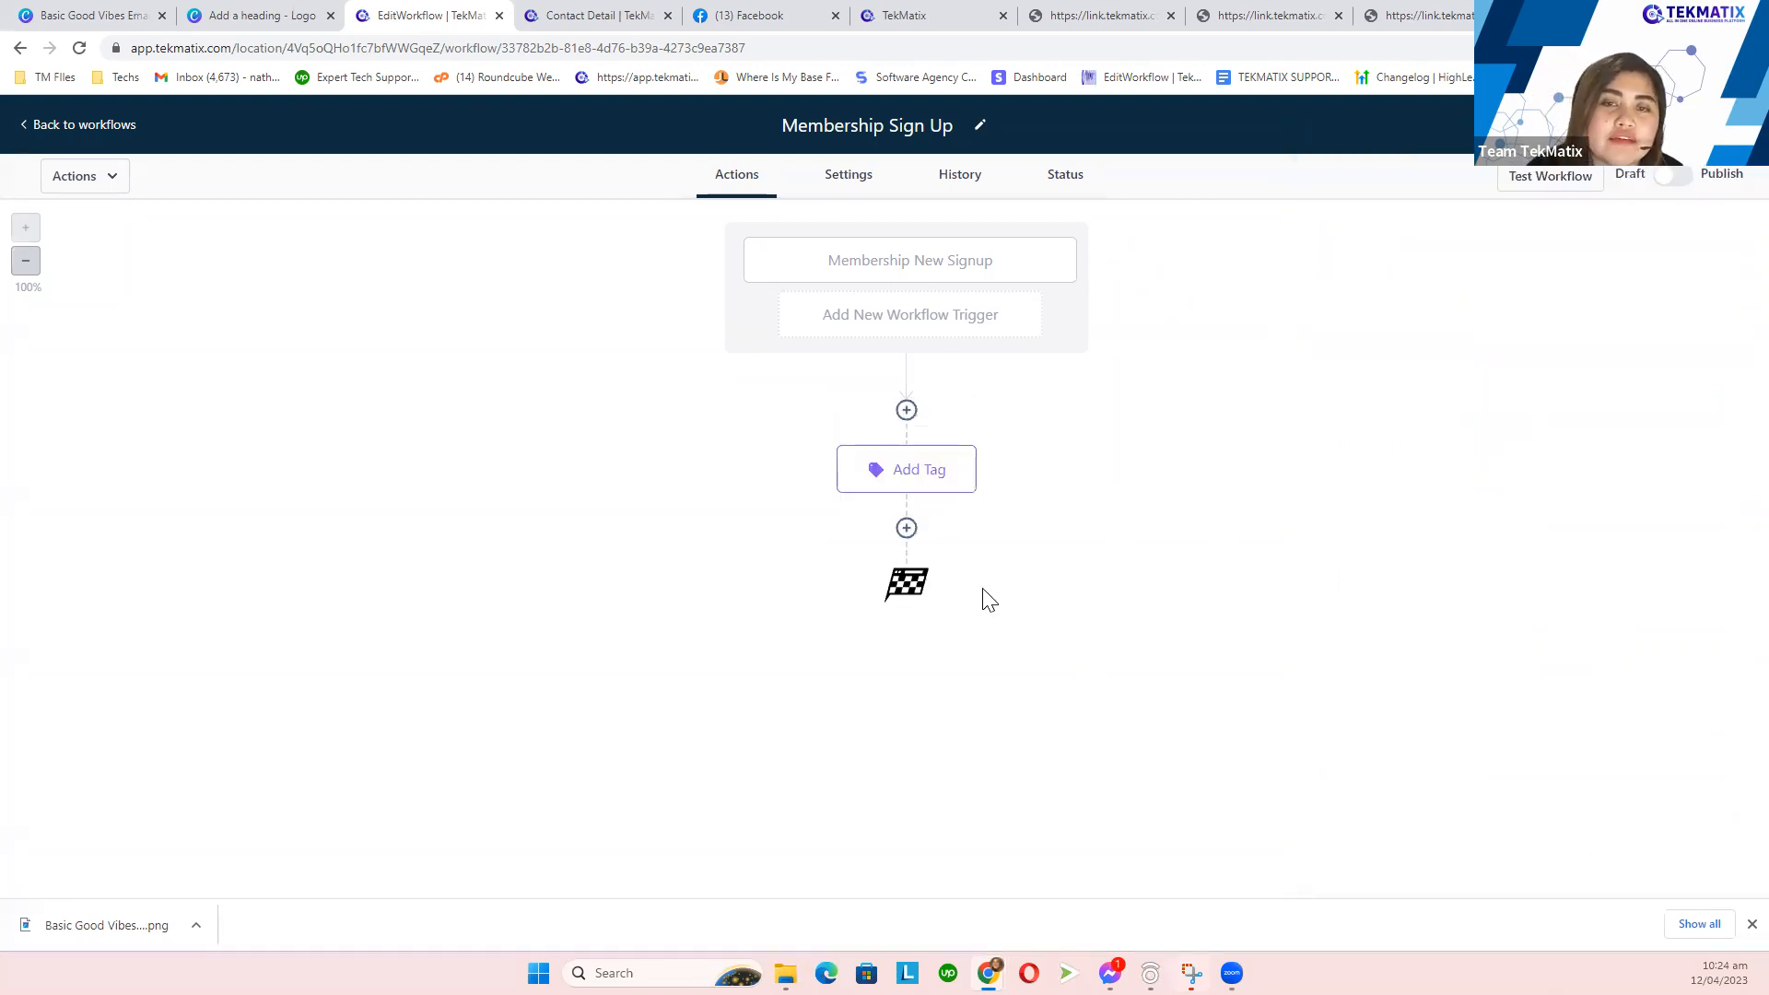
pyautogui.click(906, 526)
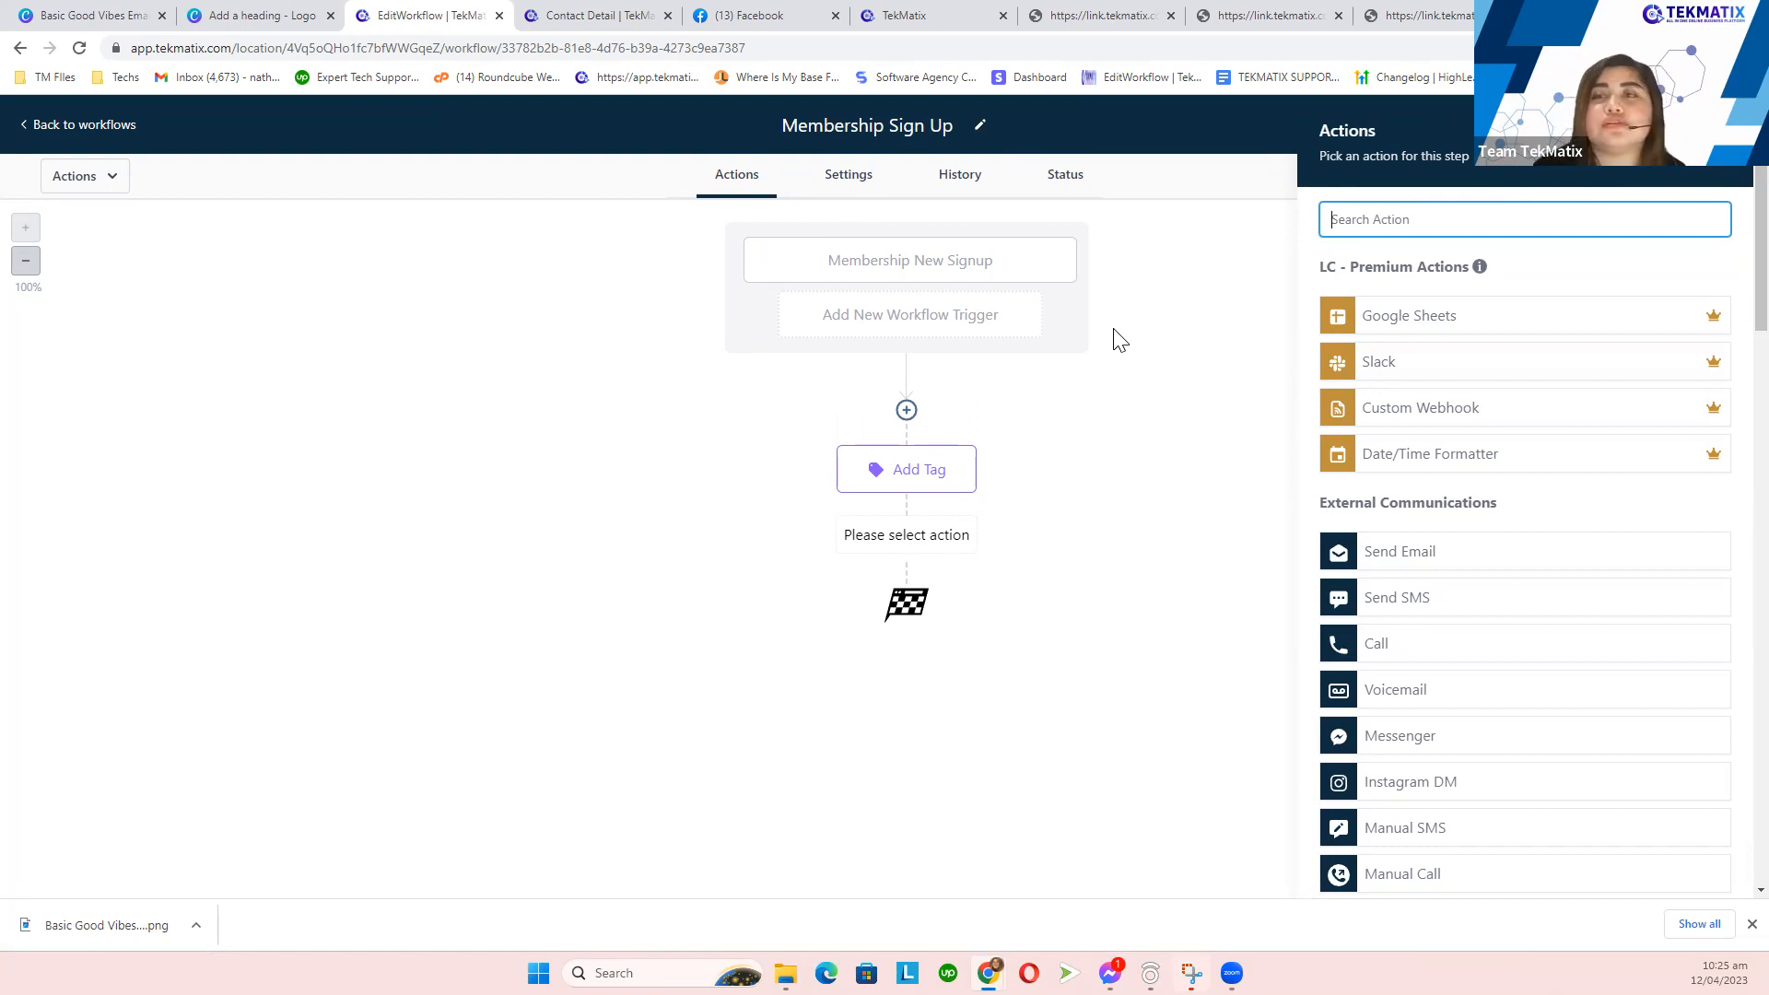
# - Below Add Tag, pick Send Internal Notification from the CRM section of the actions list
pyautogui.click(1730, 131)
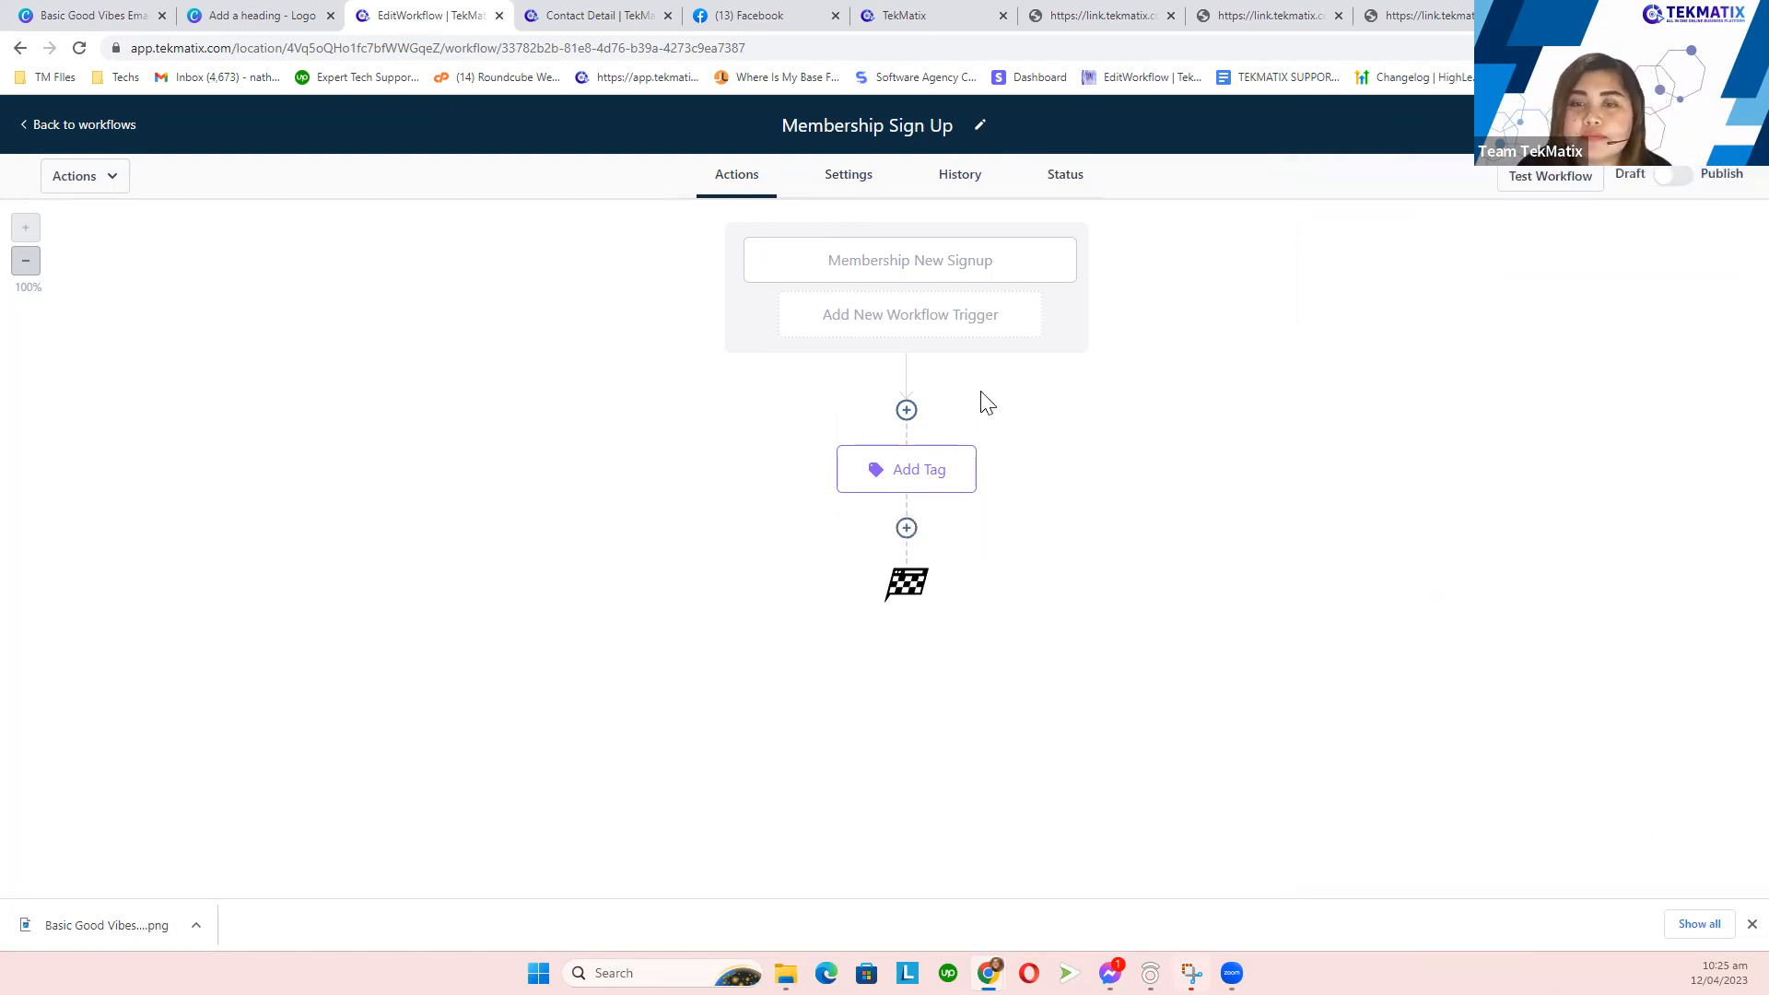
pyautogui.click(908, 530)
pyautogui.scroll(-4, 1567, 551)
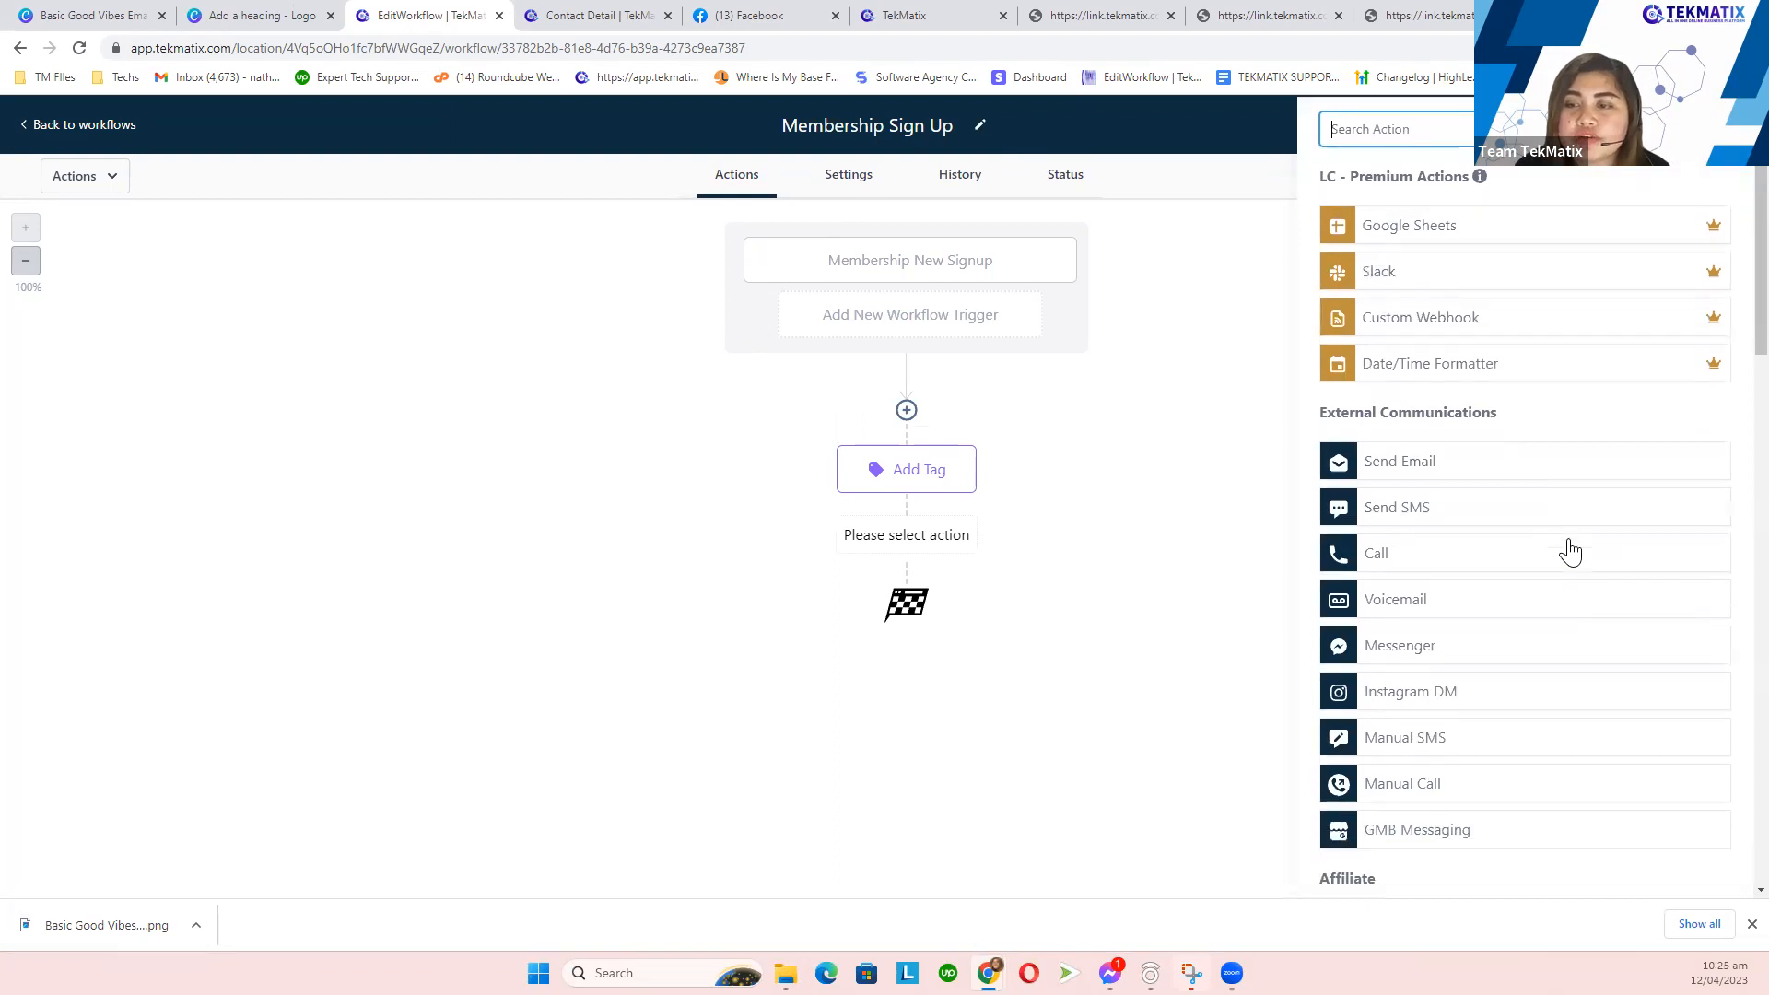
pyautogui.scroll(-4, 1572, 551)
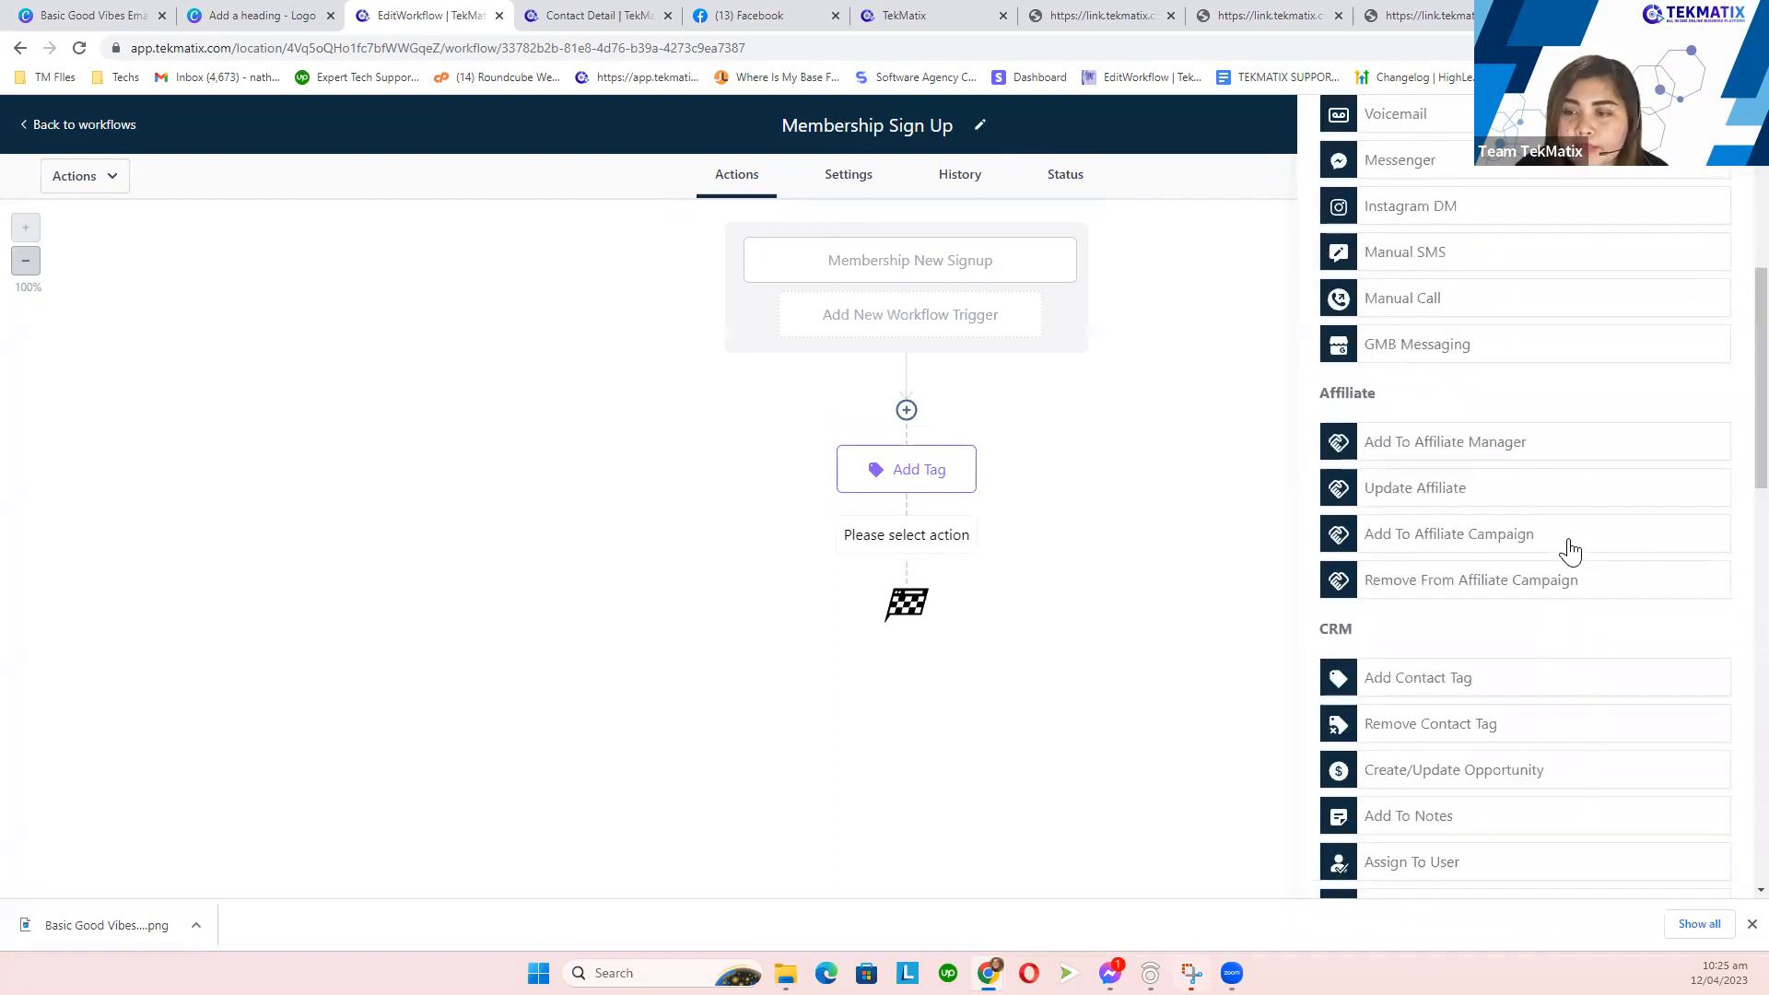
pyautogui.scroll(-3, 1574, 551)
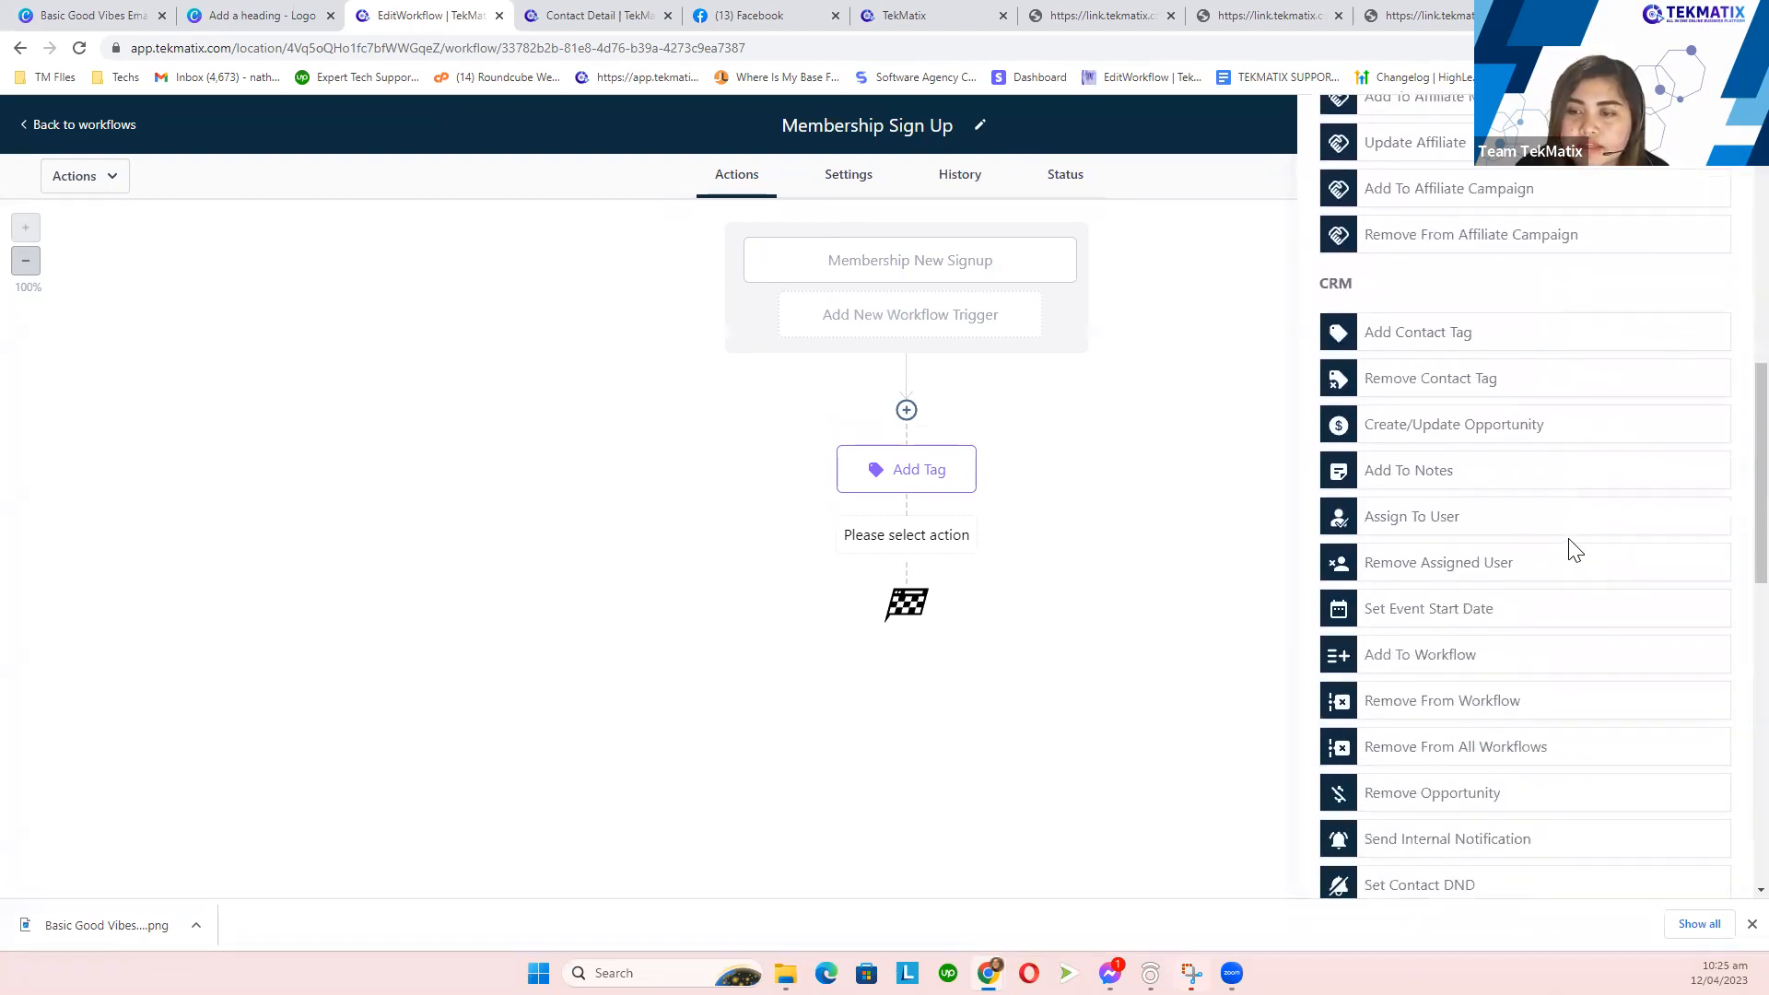
pyautogui.scroll(1, 1438, 396)
pyautogui.moveTo(1371, 287); pyautogui.dragTo(1323, 284)
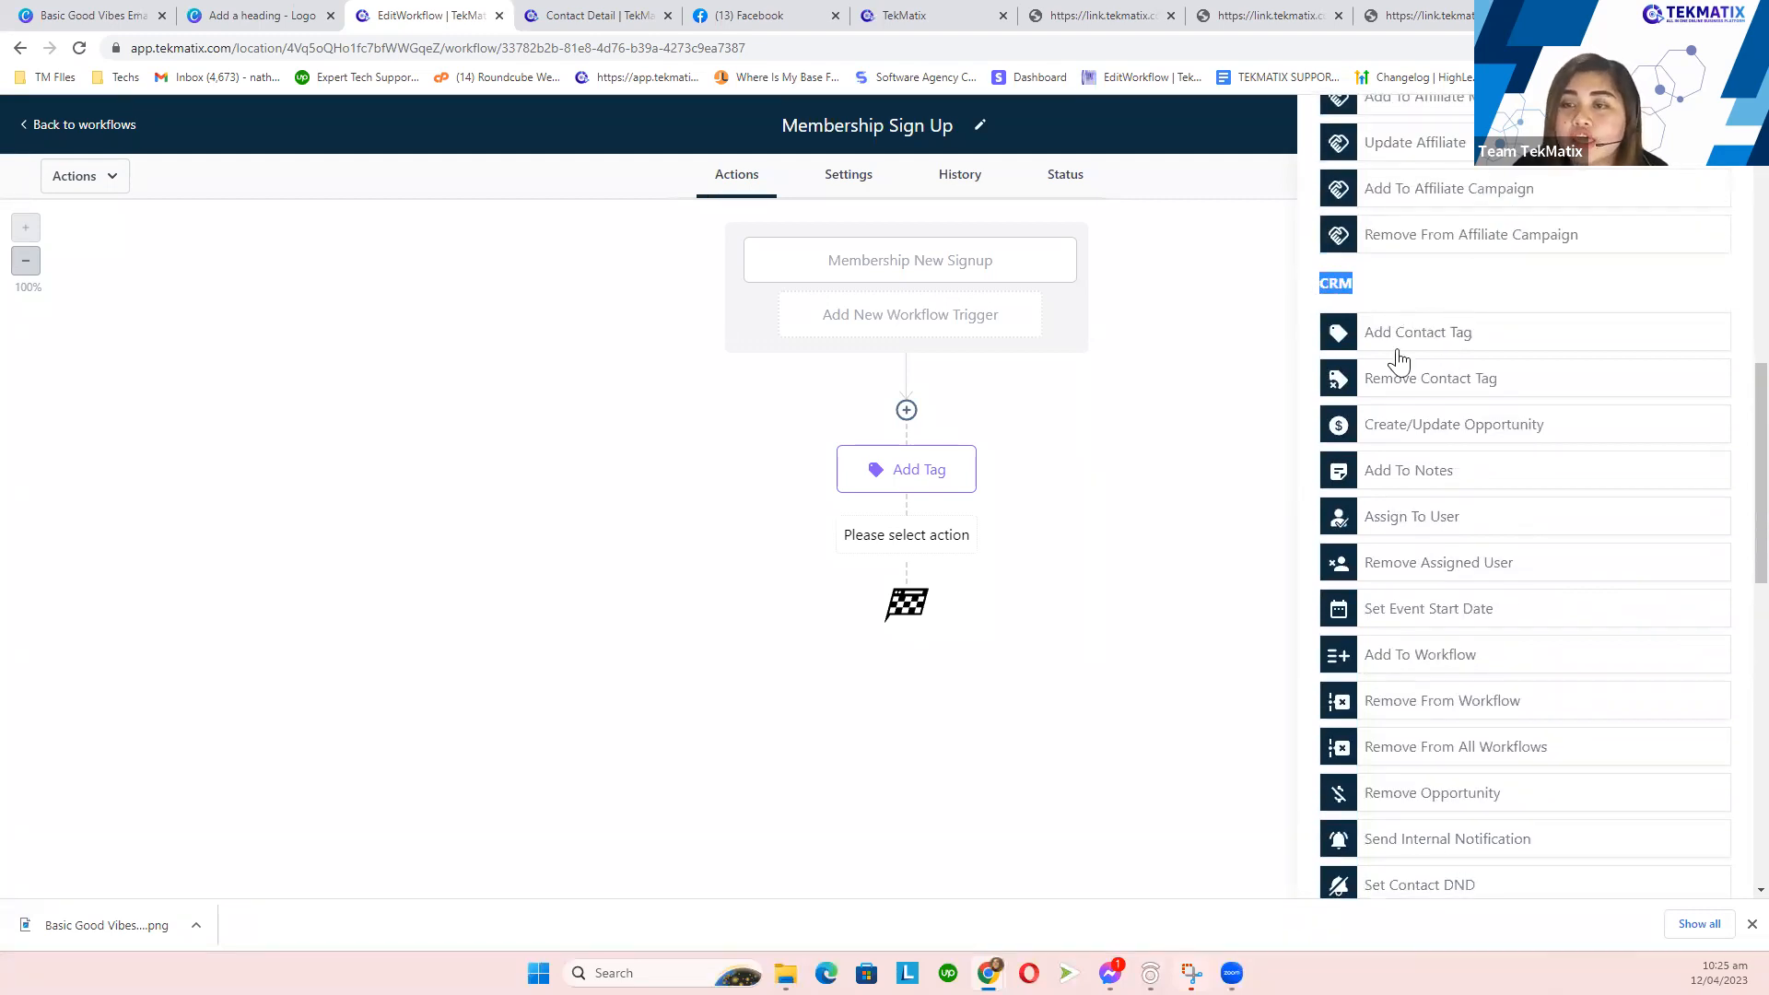
pyautogui.scroll(-3, 1394, 359)
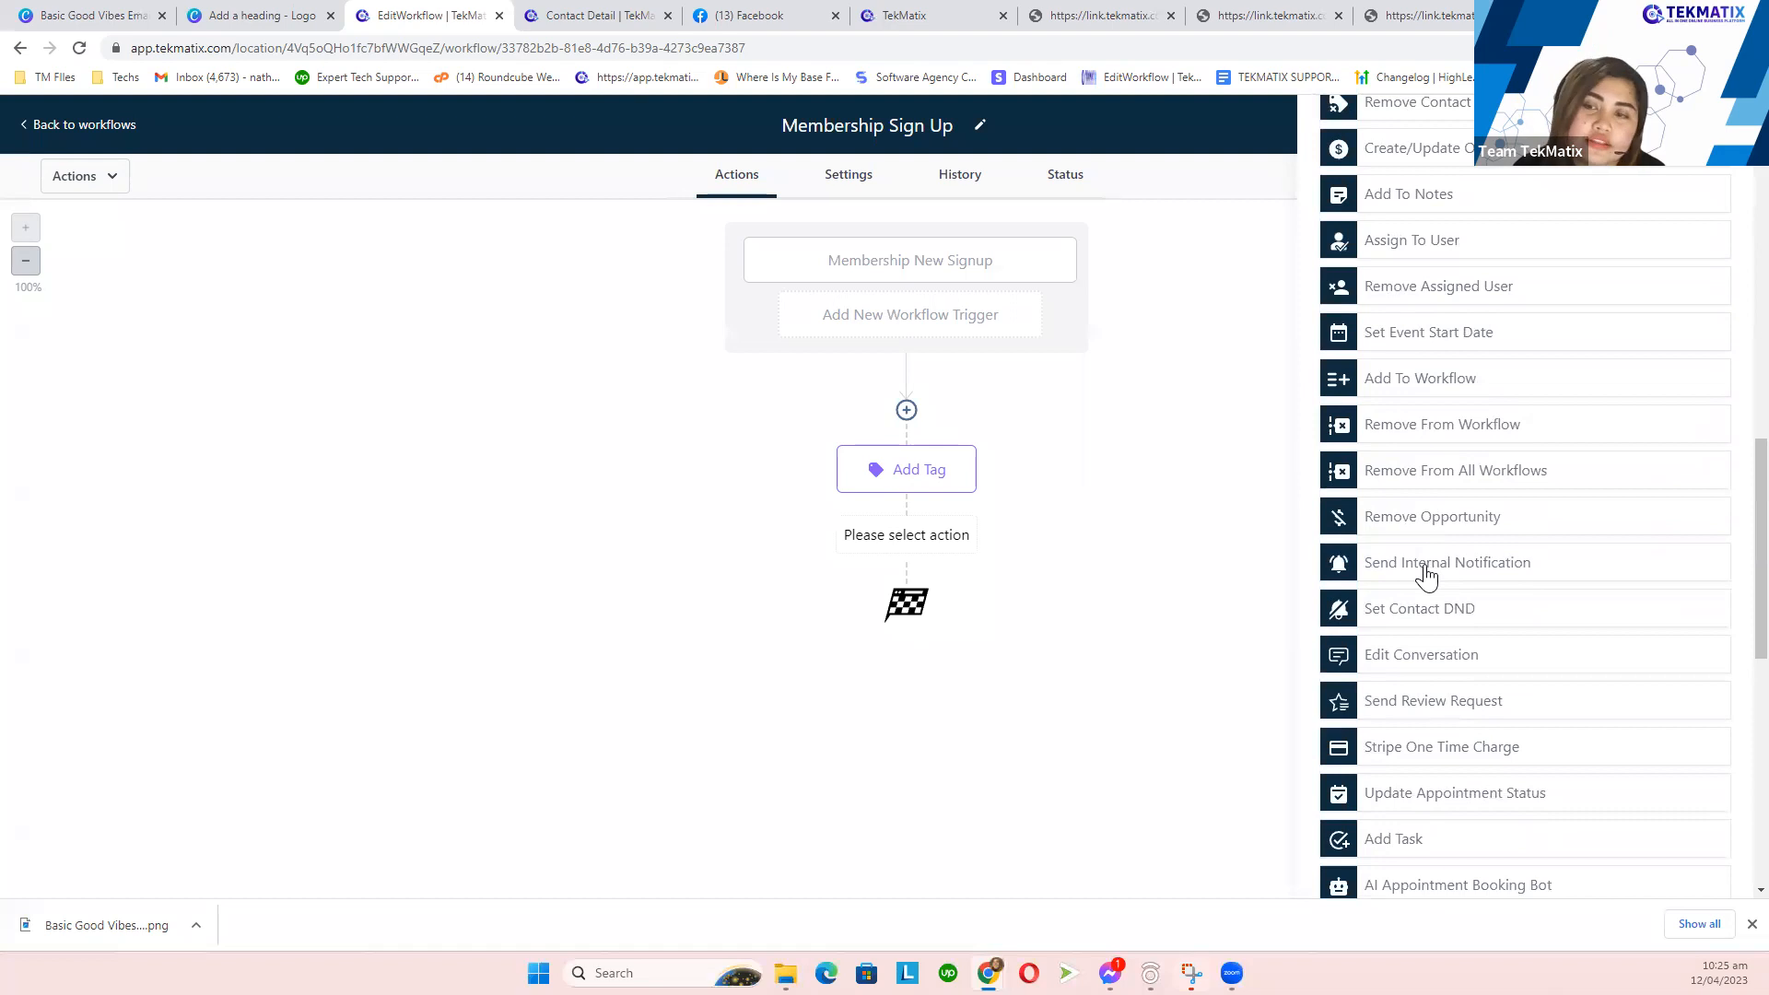
pyautogui.click(1426, 577)
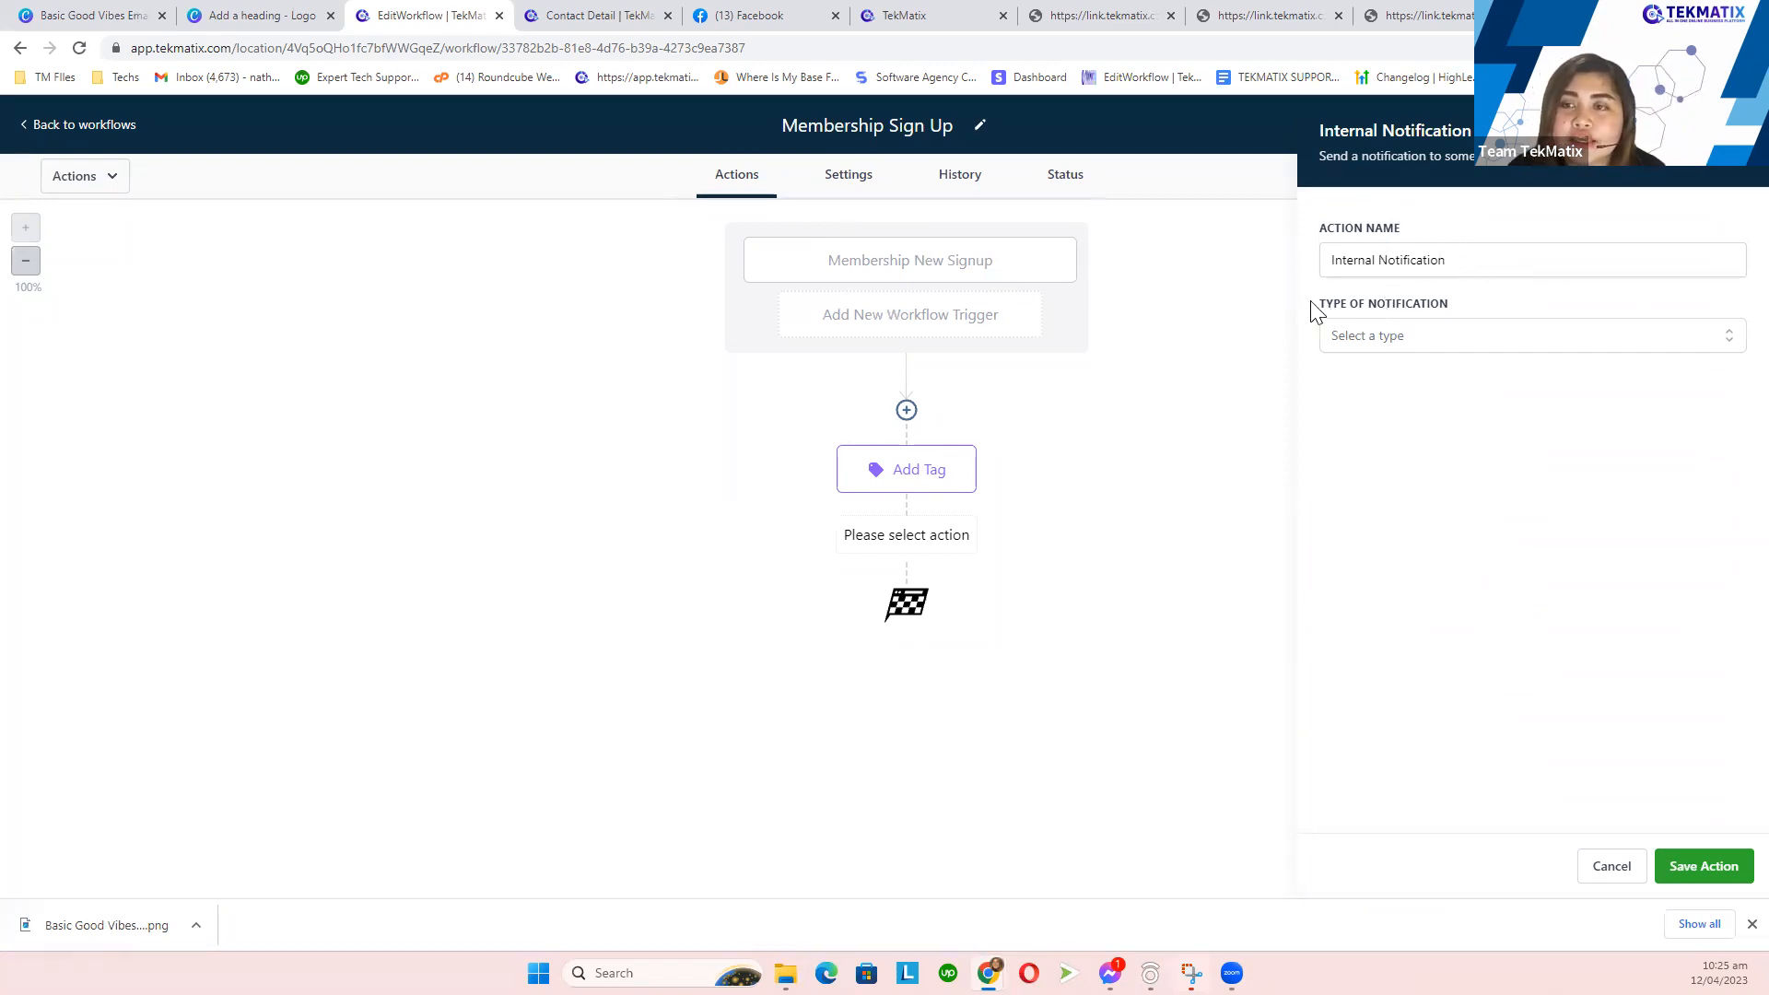
# - Set the internal notification's Type of Notification dropdown to Notification
pyautogui.moveTo(1316, 308); pyautogui.dragTo(1452, 312)
pyautogui.click(1421, 350)
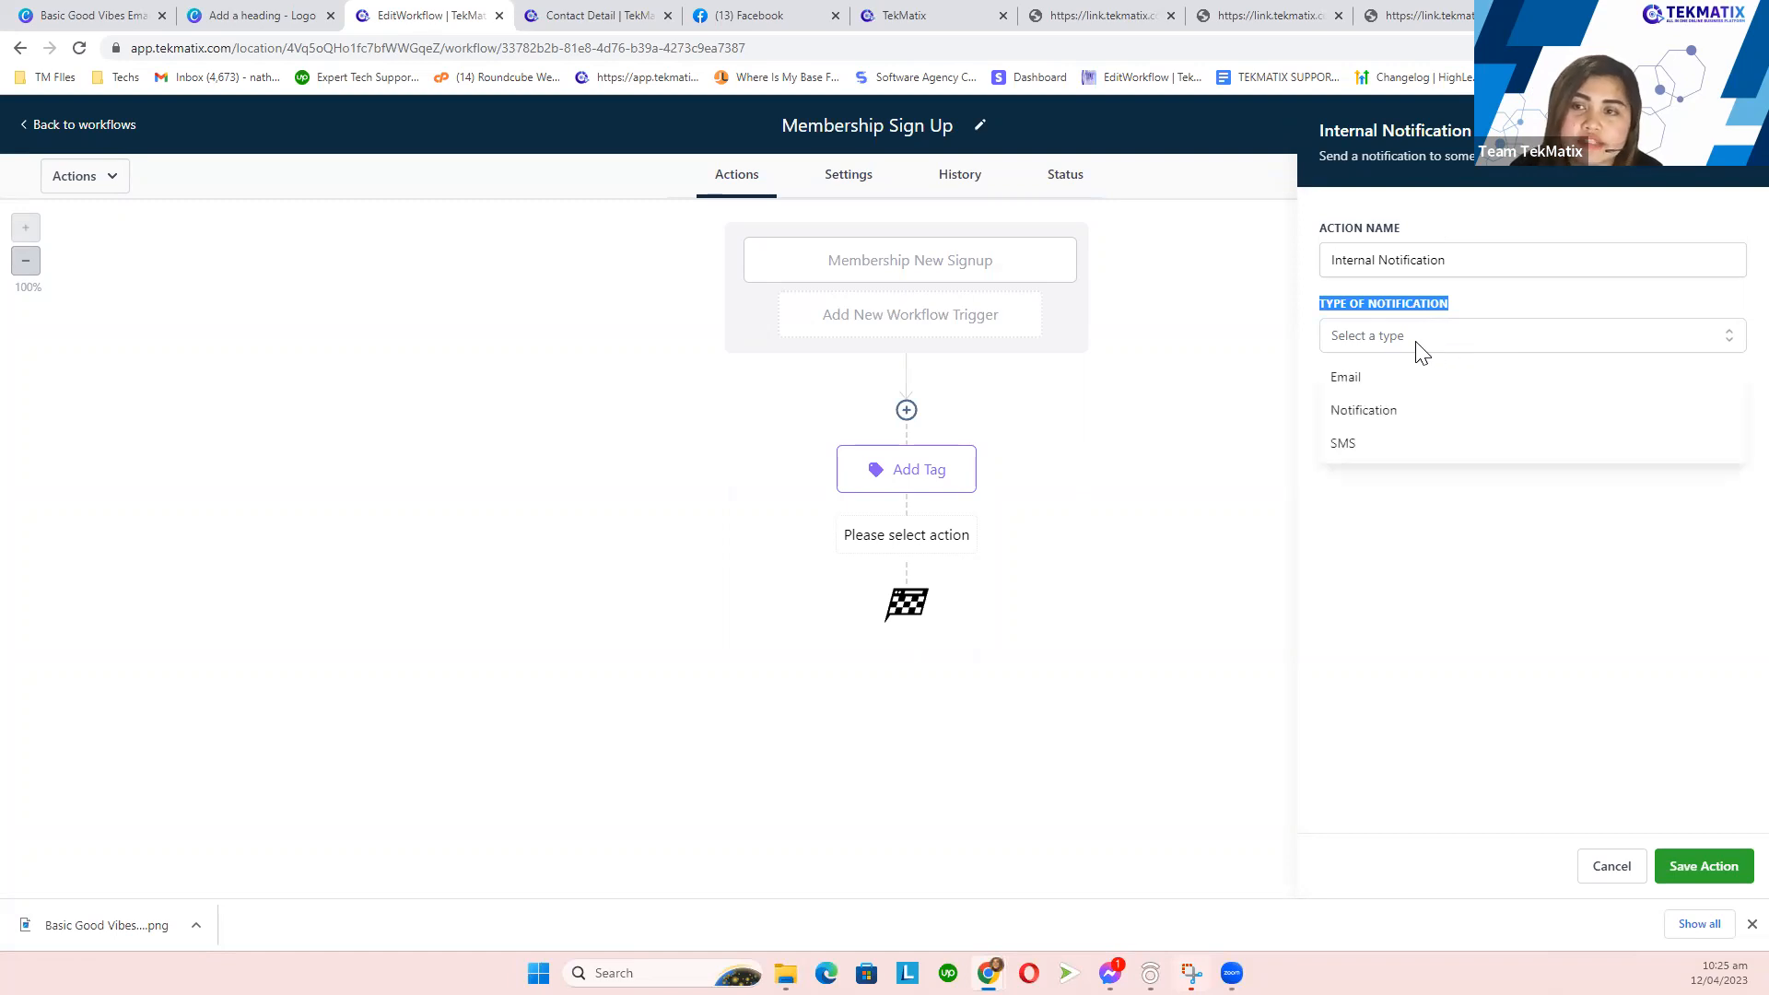
pyautogui.click(1383, 409)
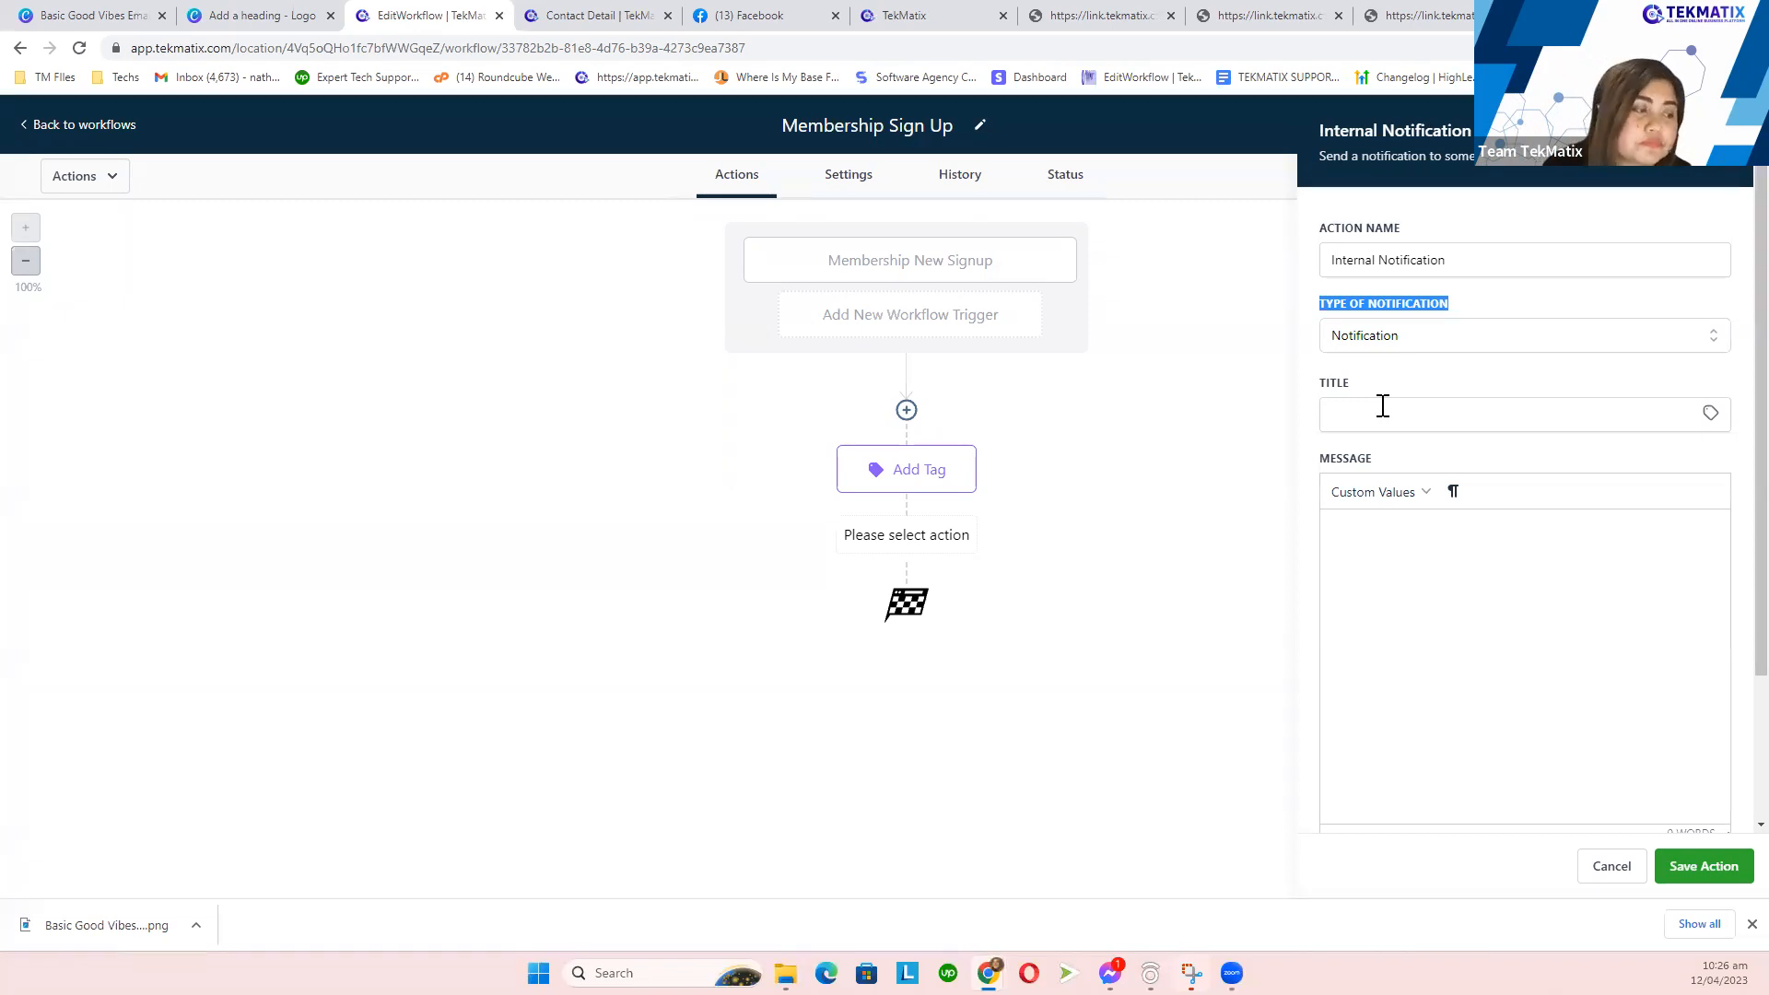
pyautogui.click(1385, 335)
# - Switch the notification type to SMS, then close the settings panel without saving
pyautogui.click(1382, 446)
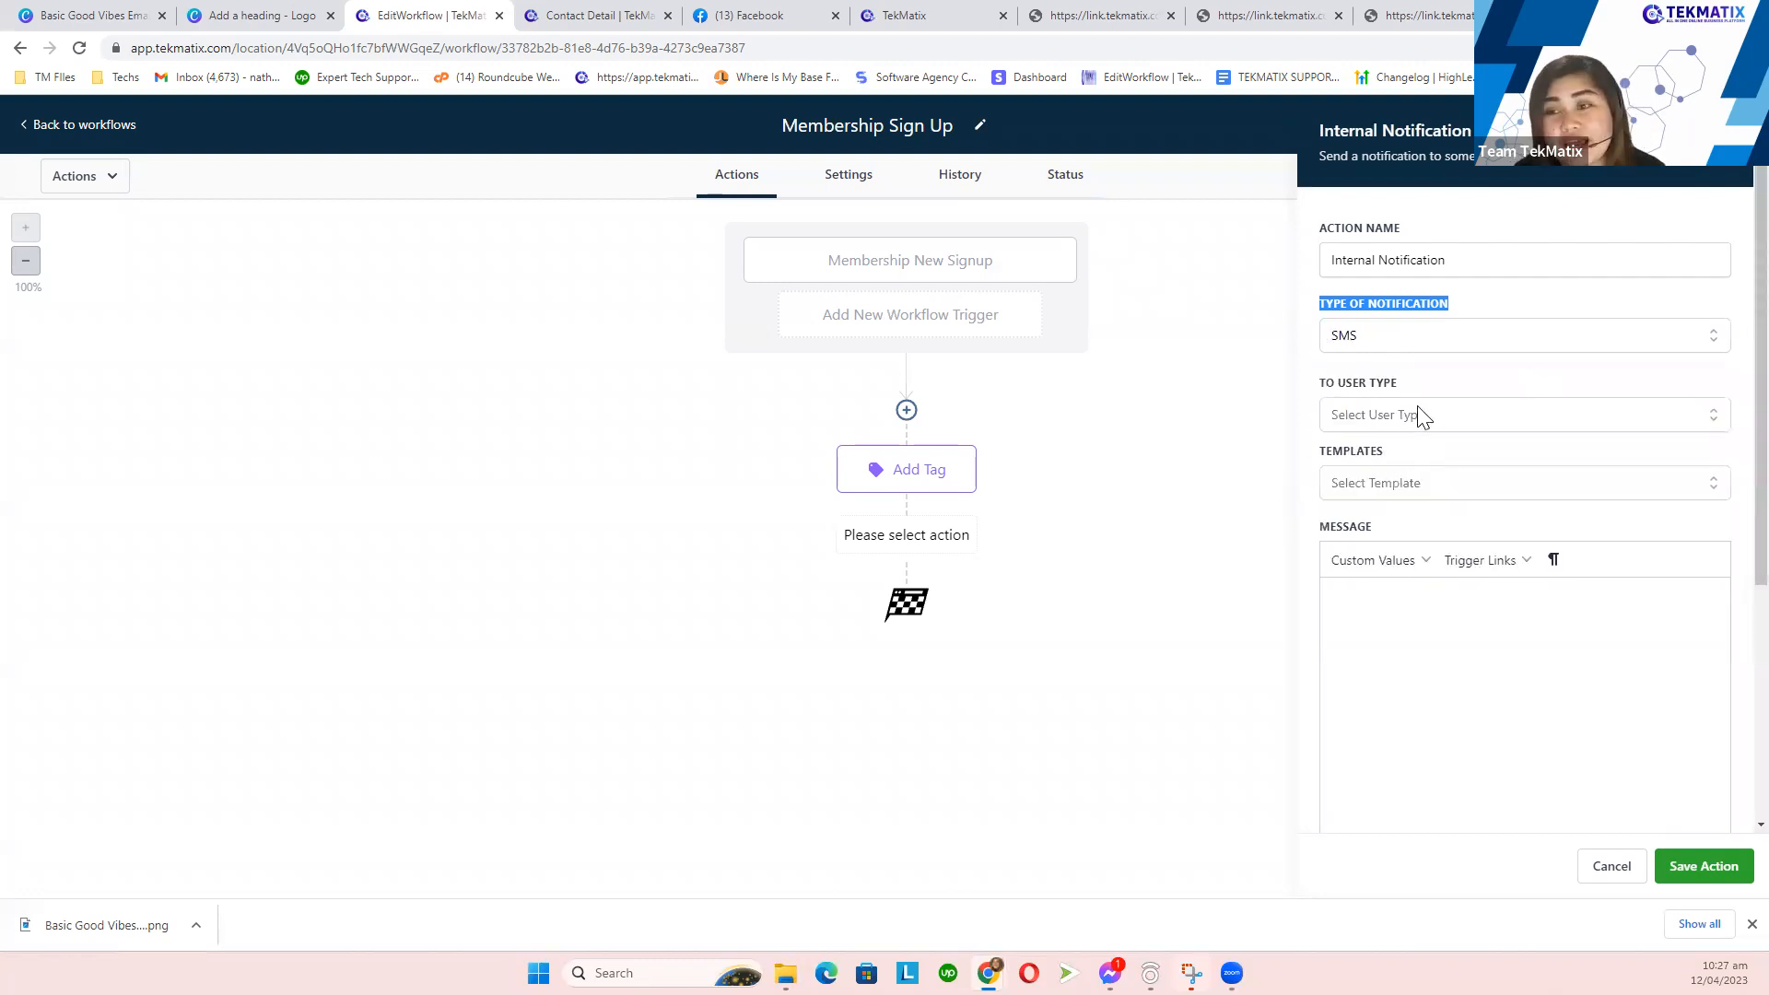
pyautogui.moveTo(1471, 131); pyautogui.dragTo(1331, 138)
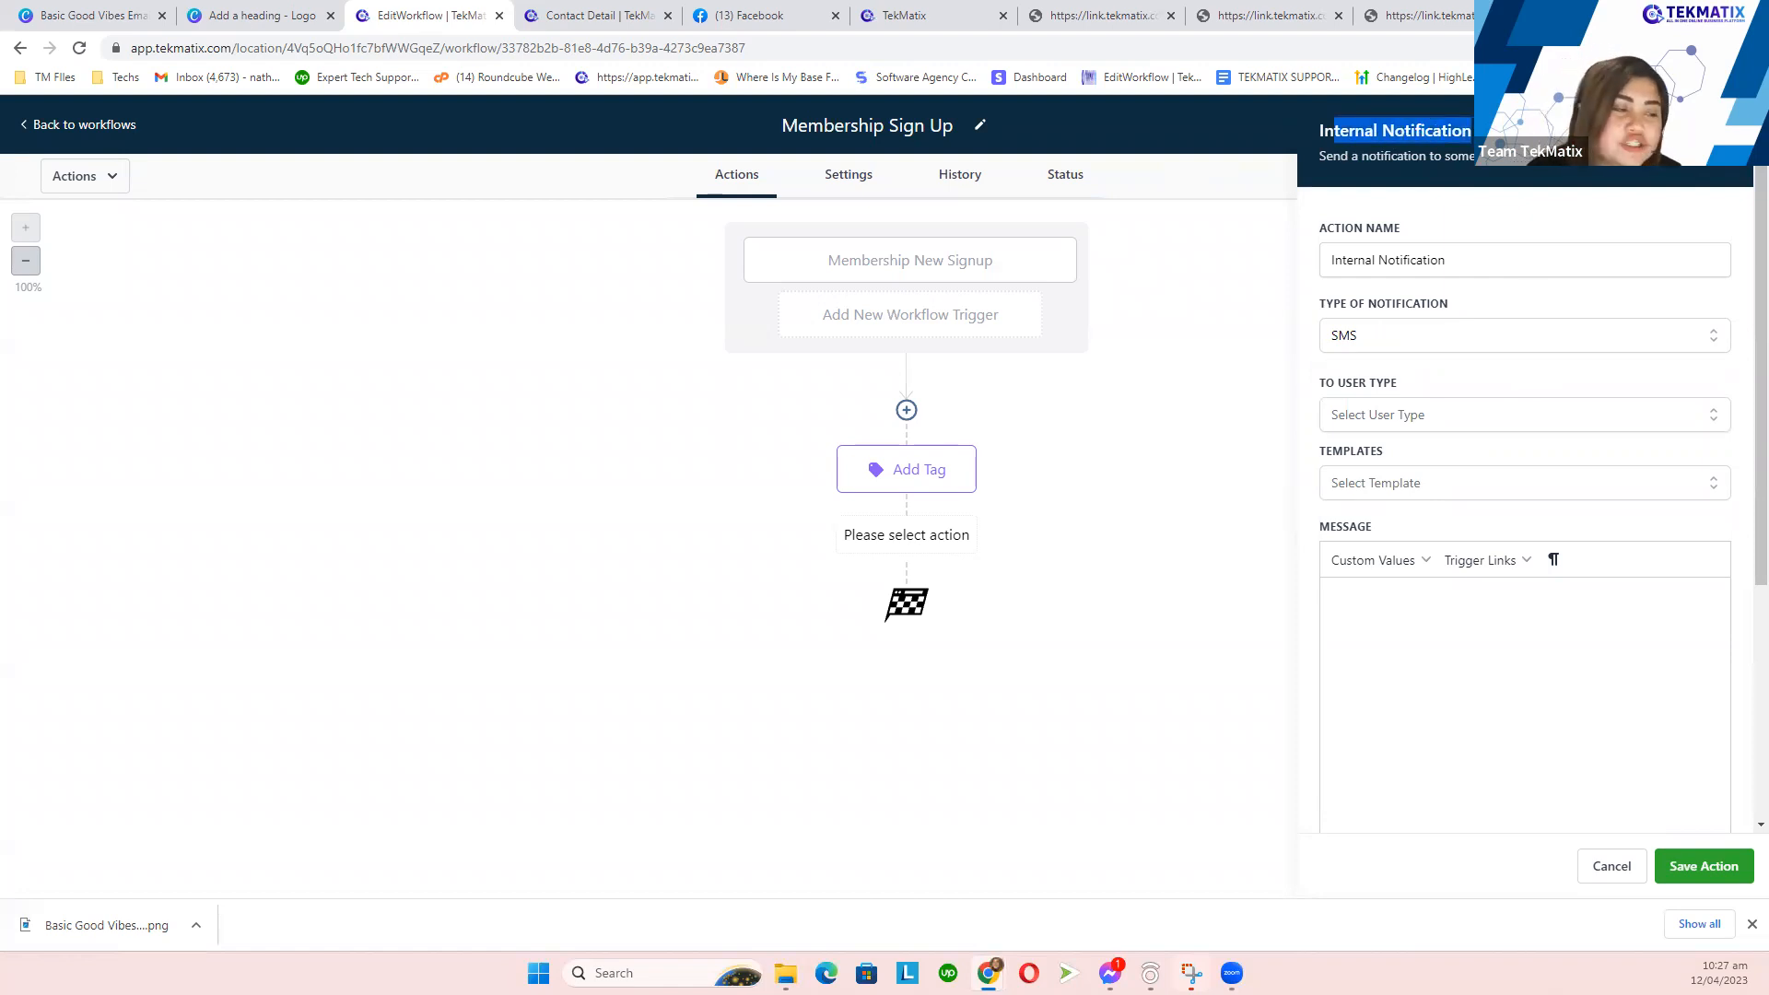
pyautogui.click(617, 585)
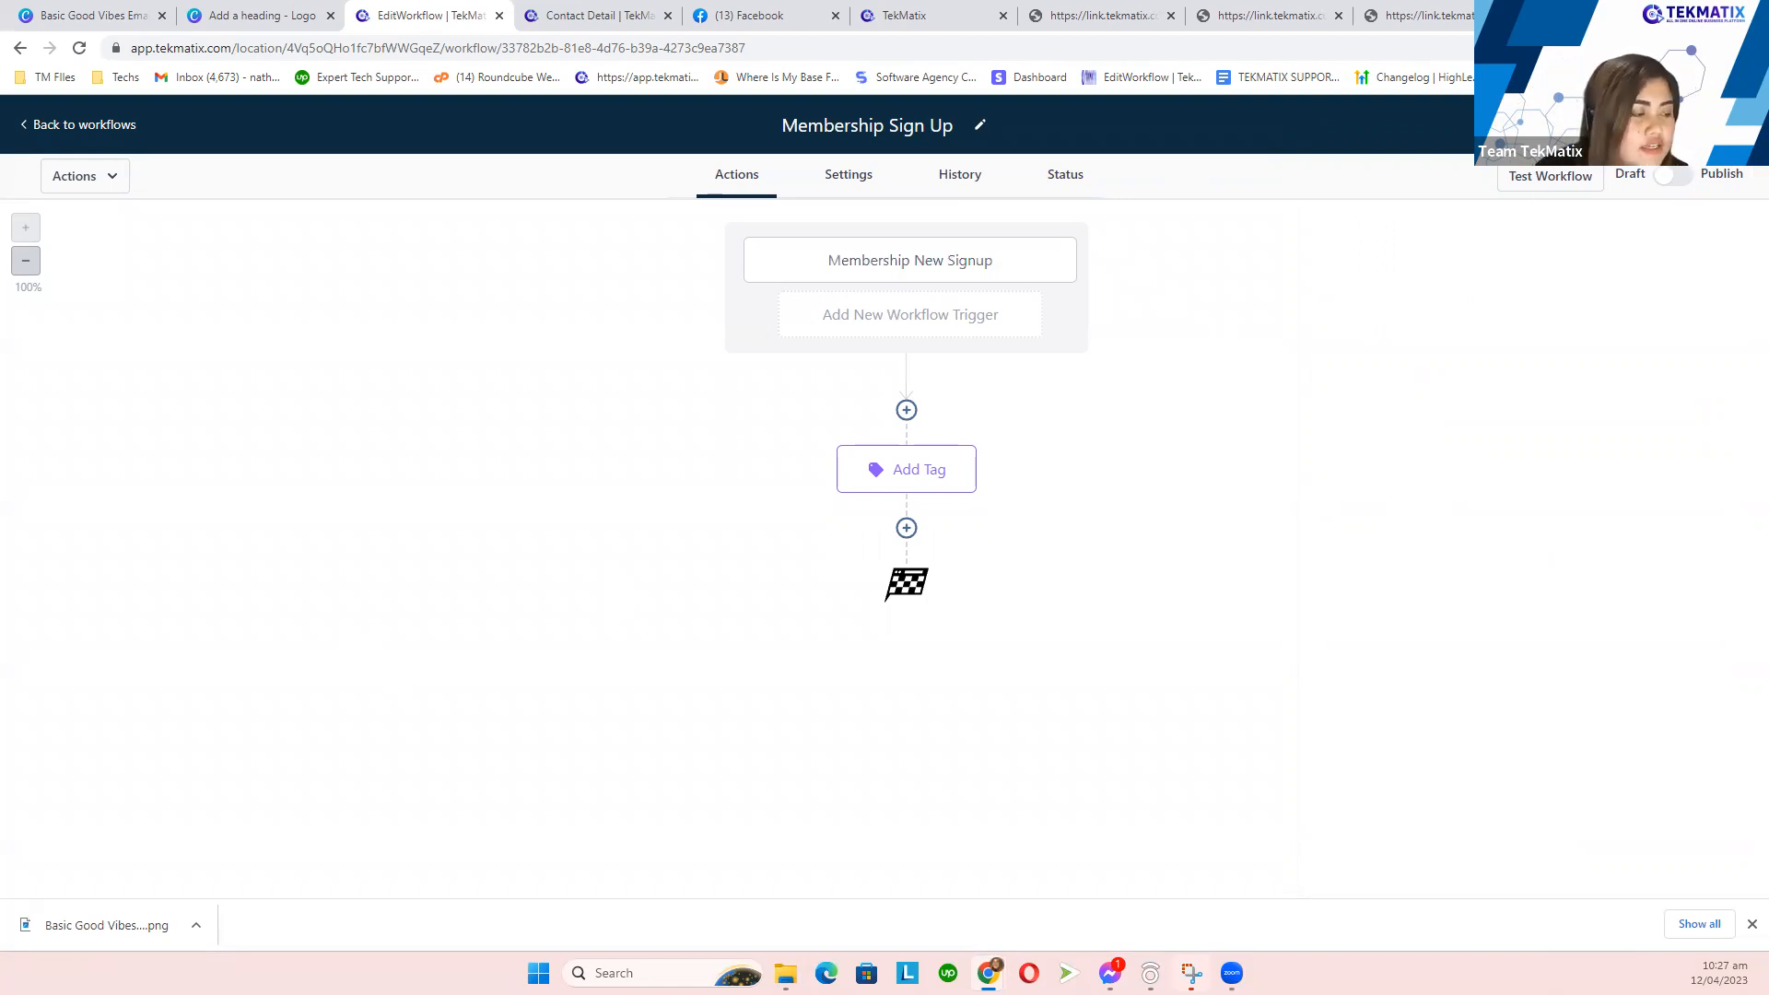
pyautogui.click(904, 415)
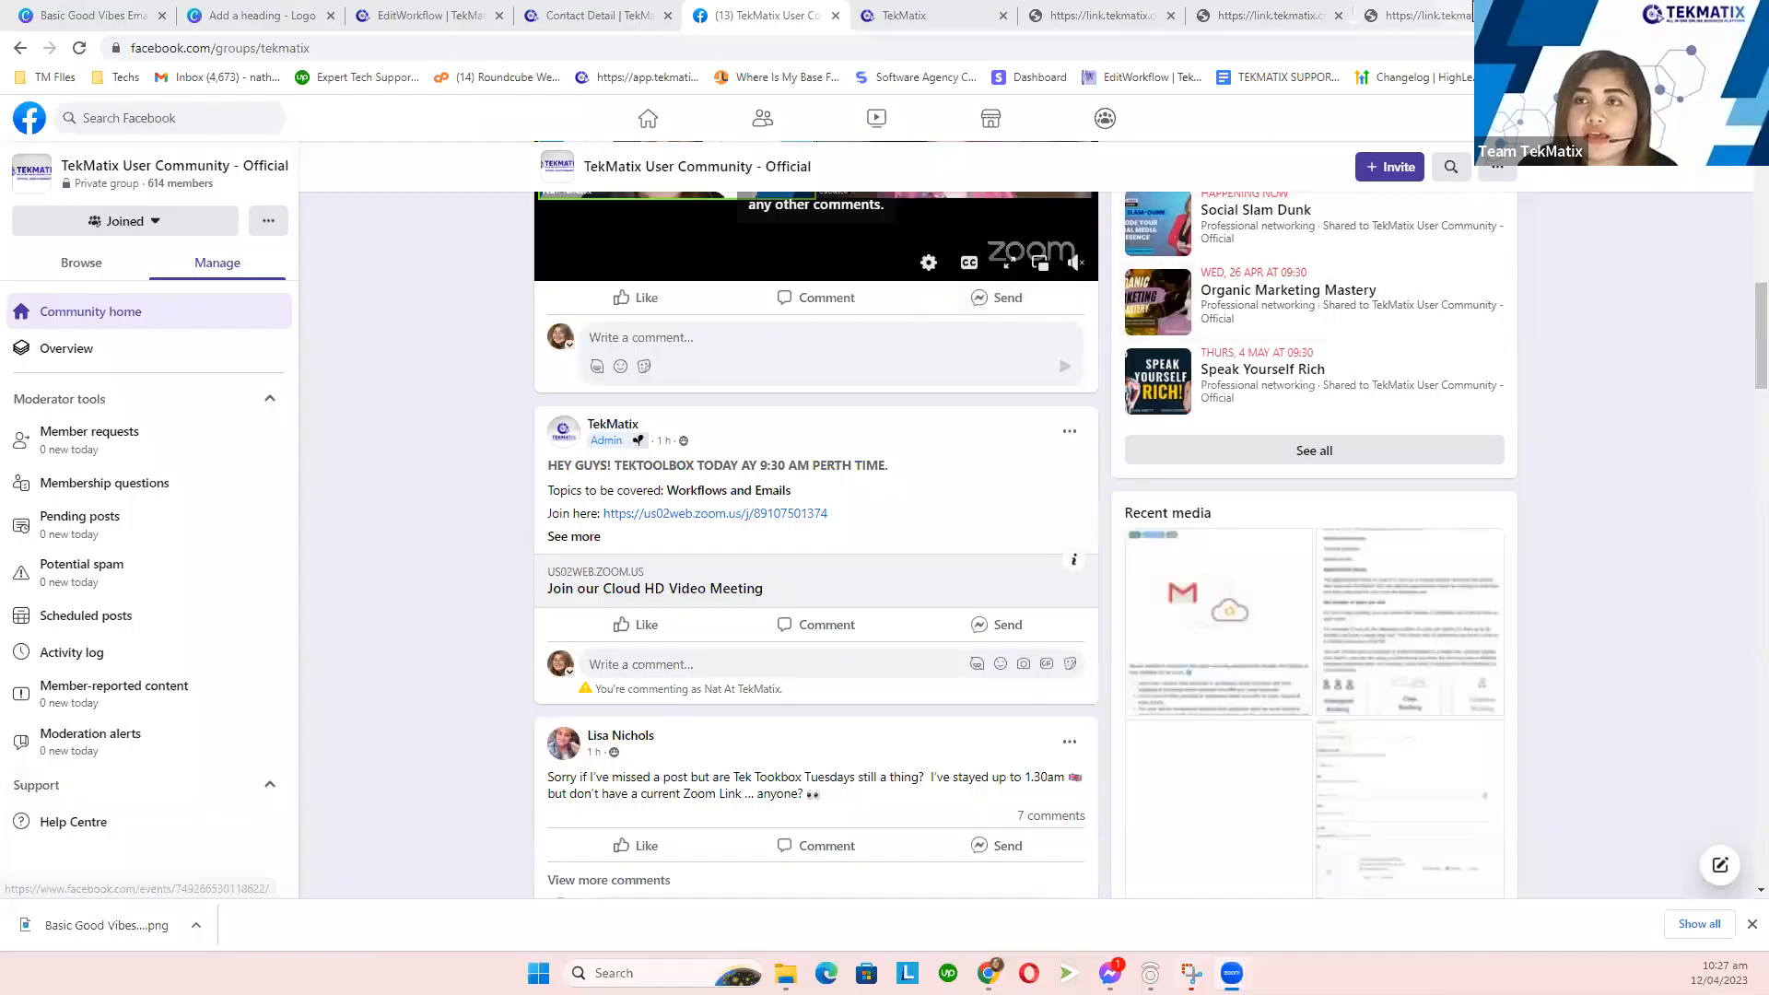
pyautogui.click(1472, 13)
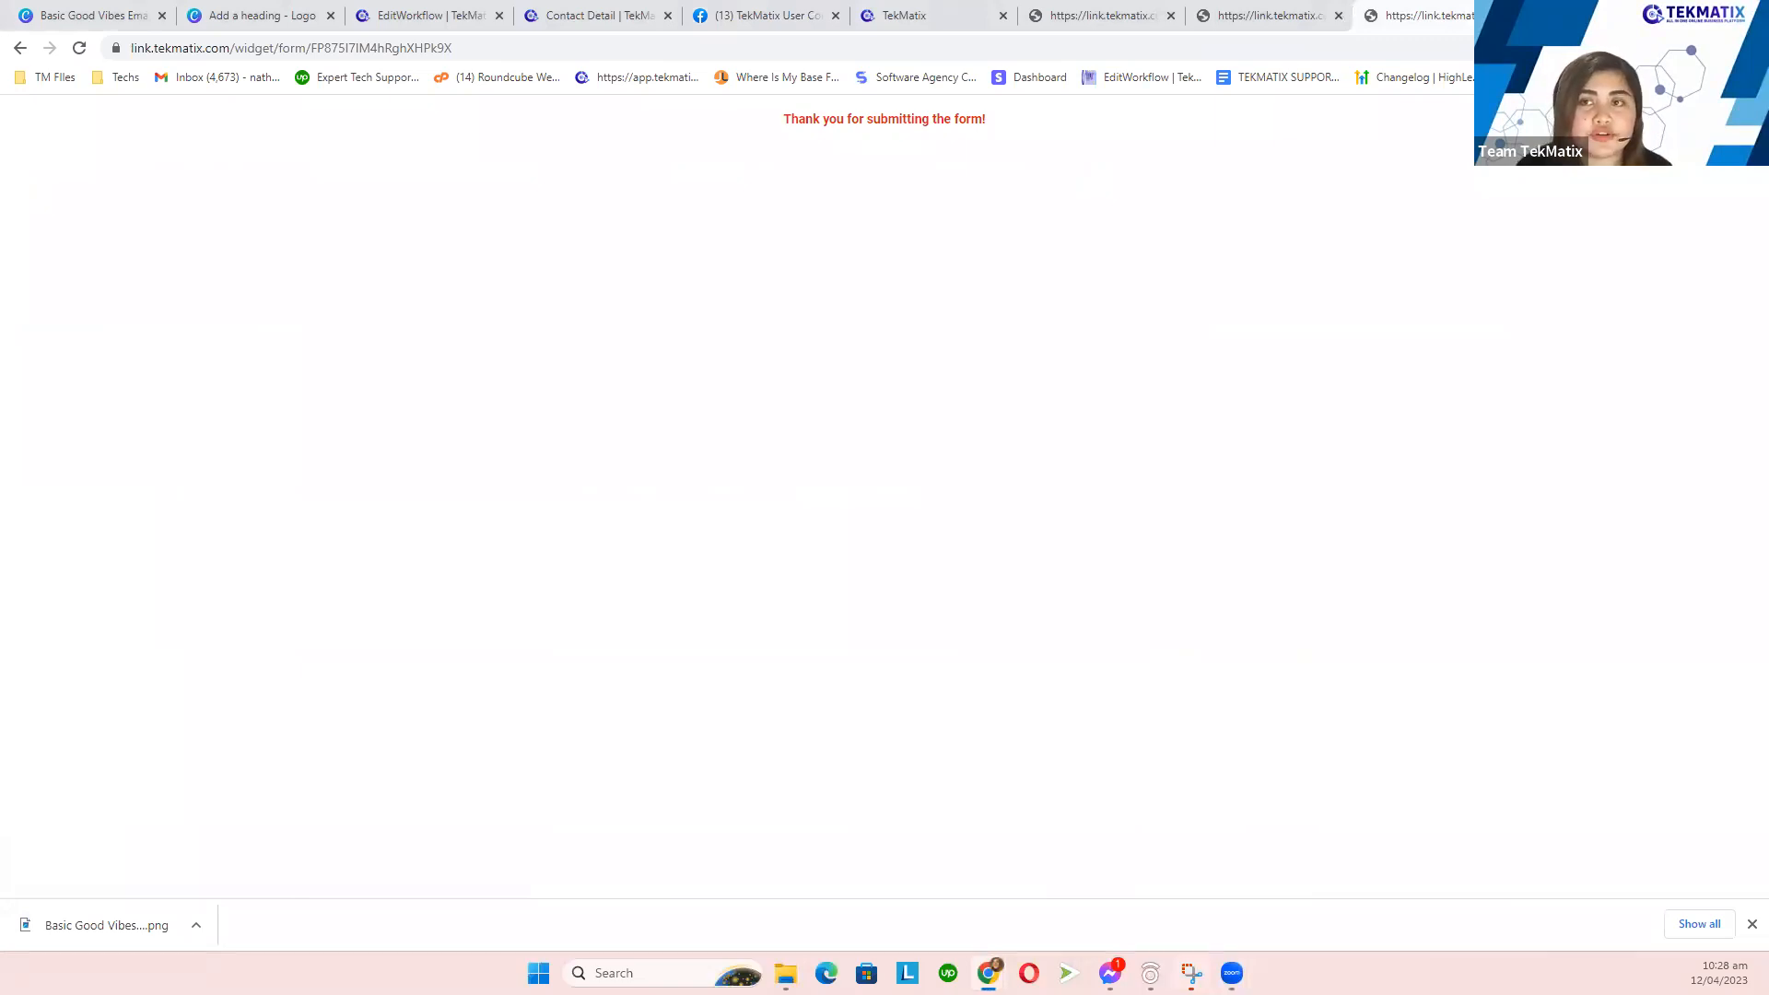
pyautogui.hotkey('ctrl', 't')
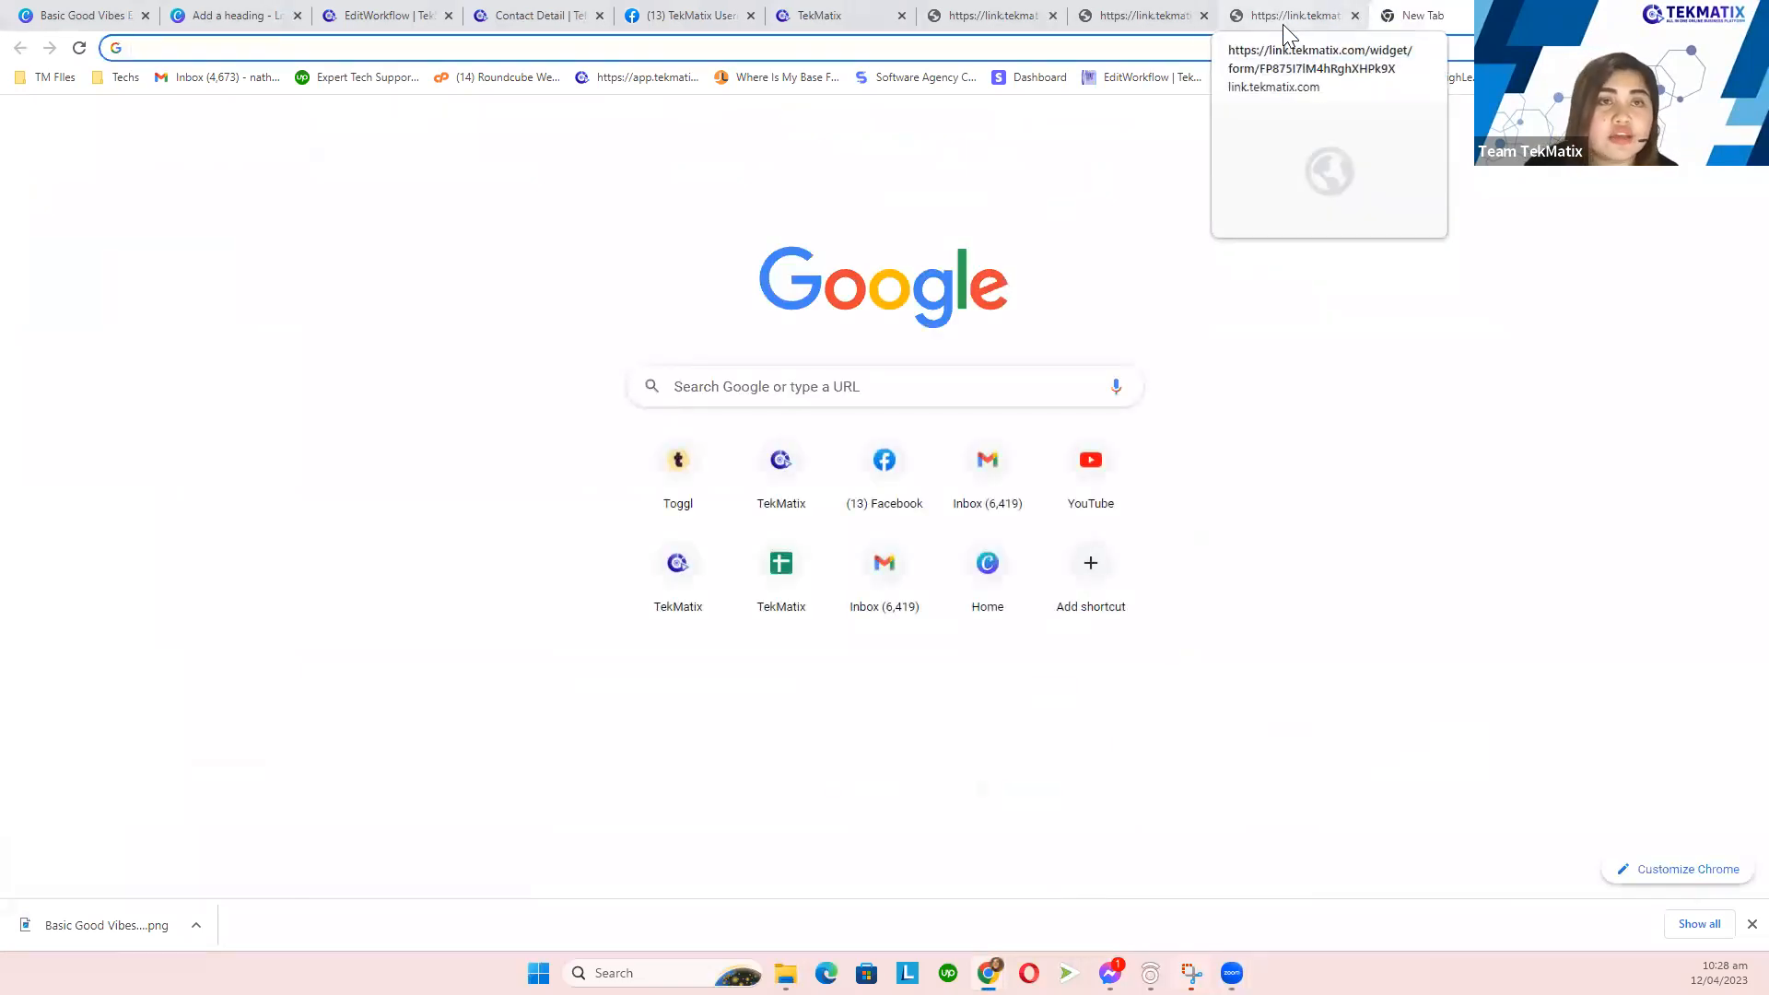
pyautogui.click(540, 14)
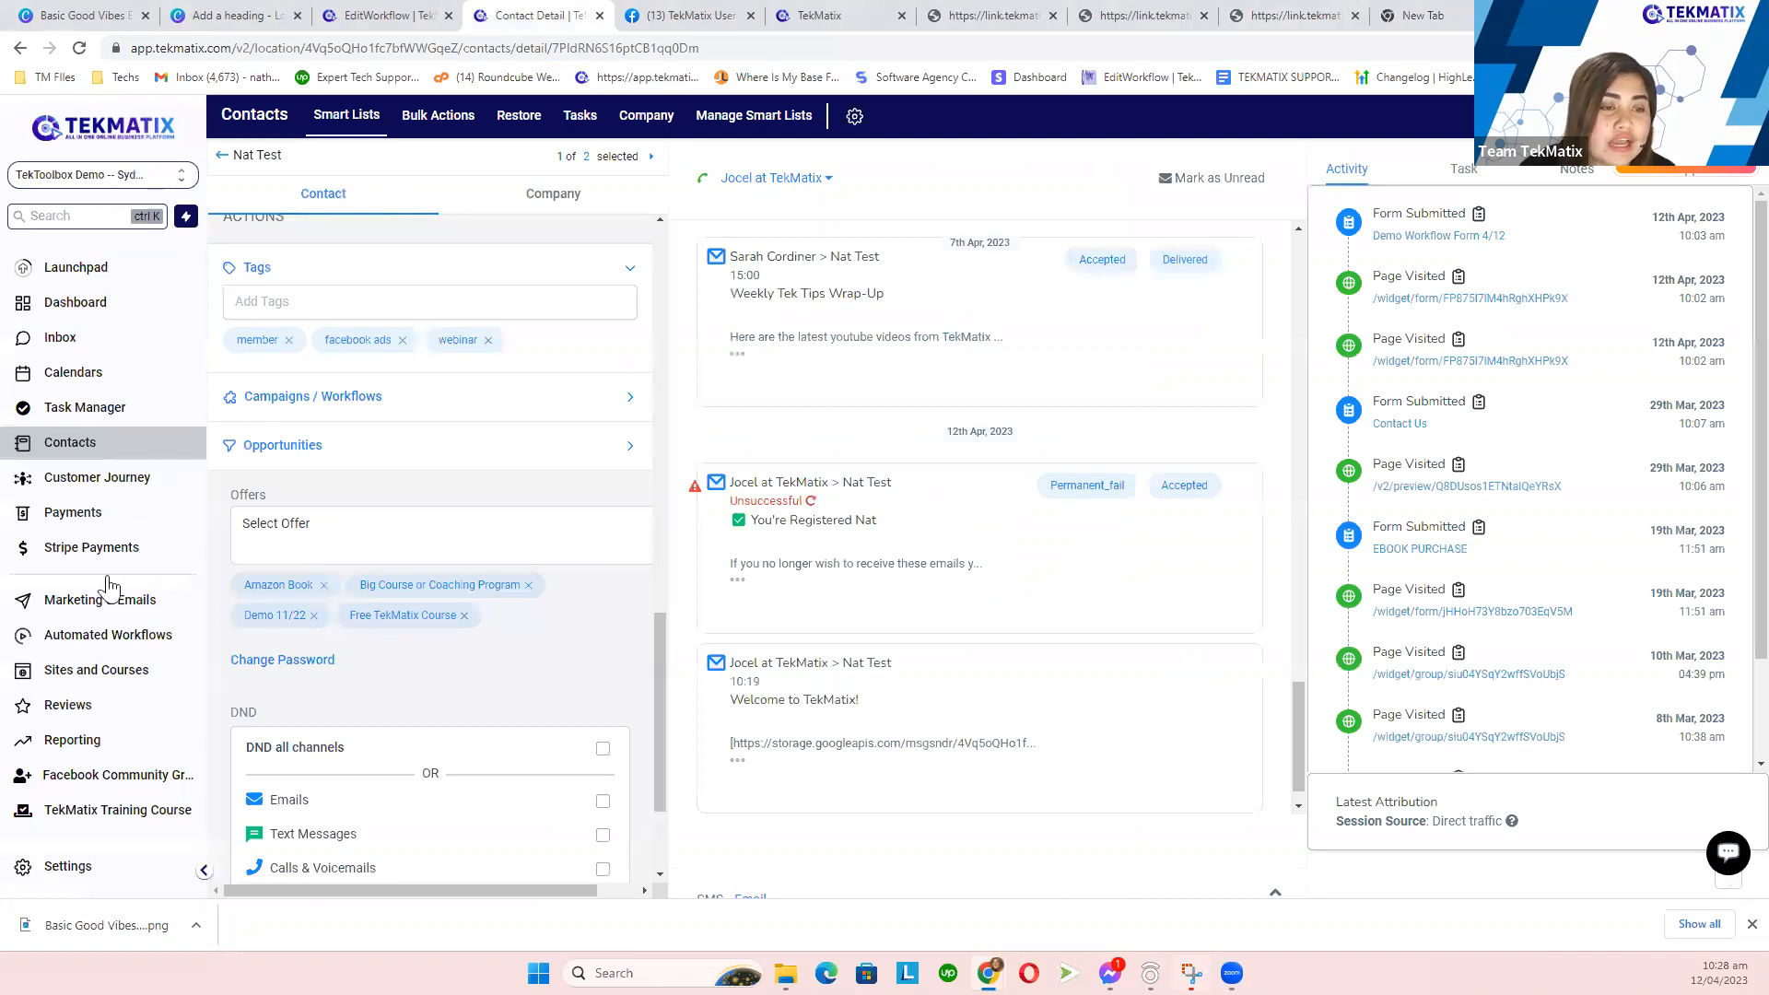
pyautogui.scroll(-1, 120, 802)
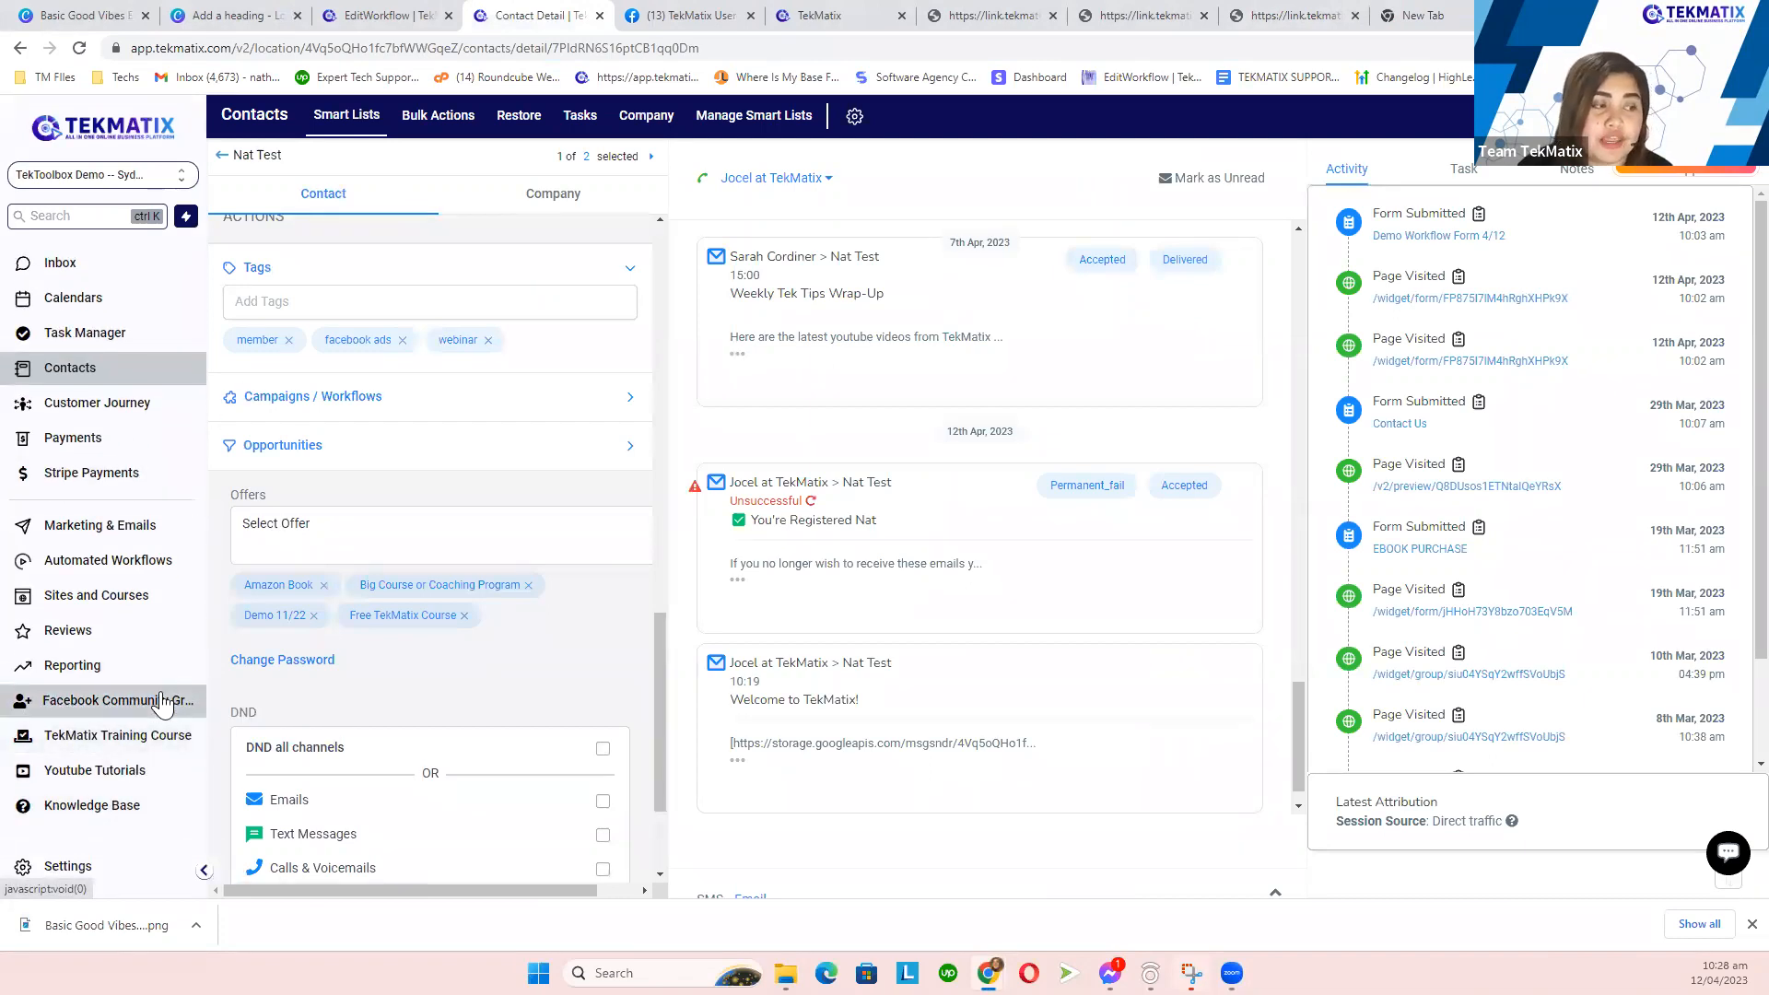
pyautogui.click(1405, 16)
pyautogui.write('ww')
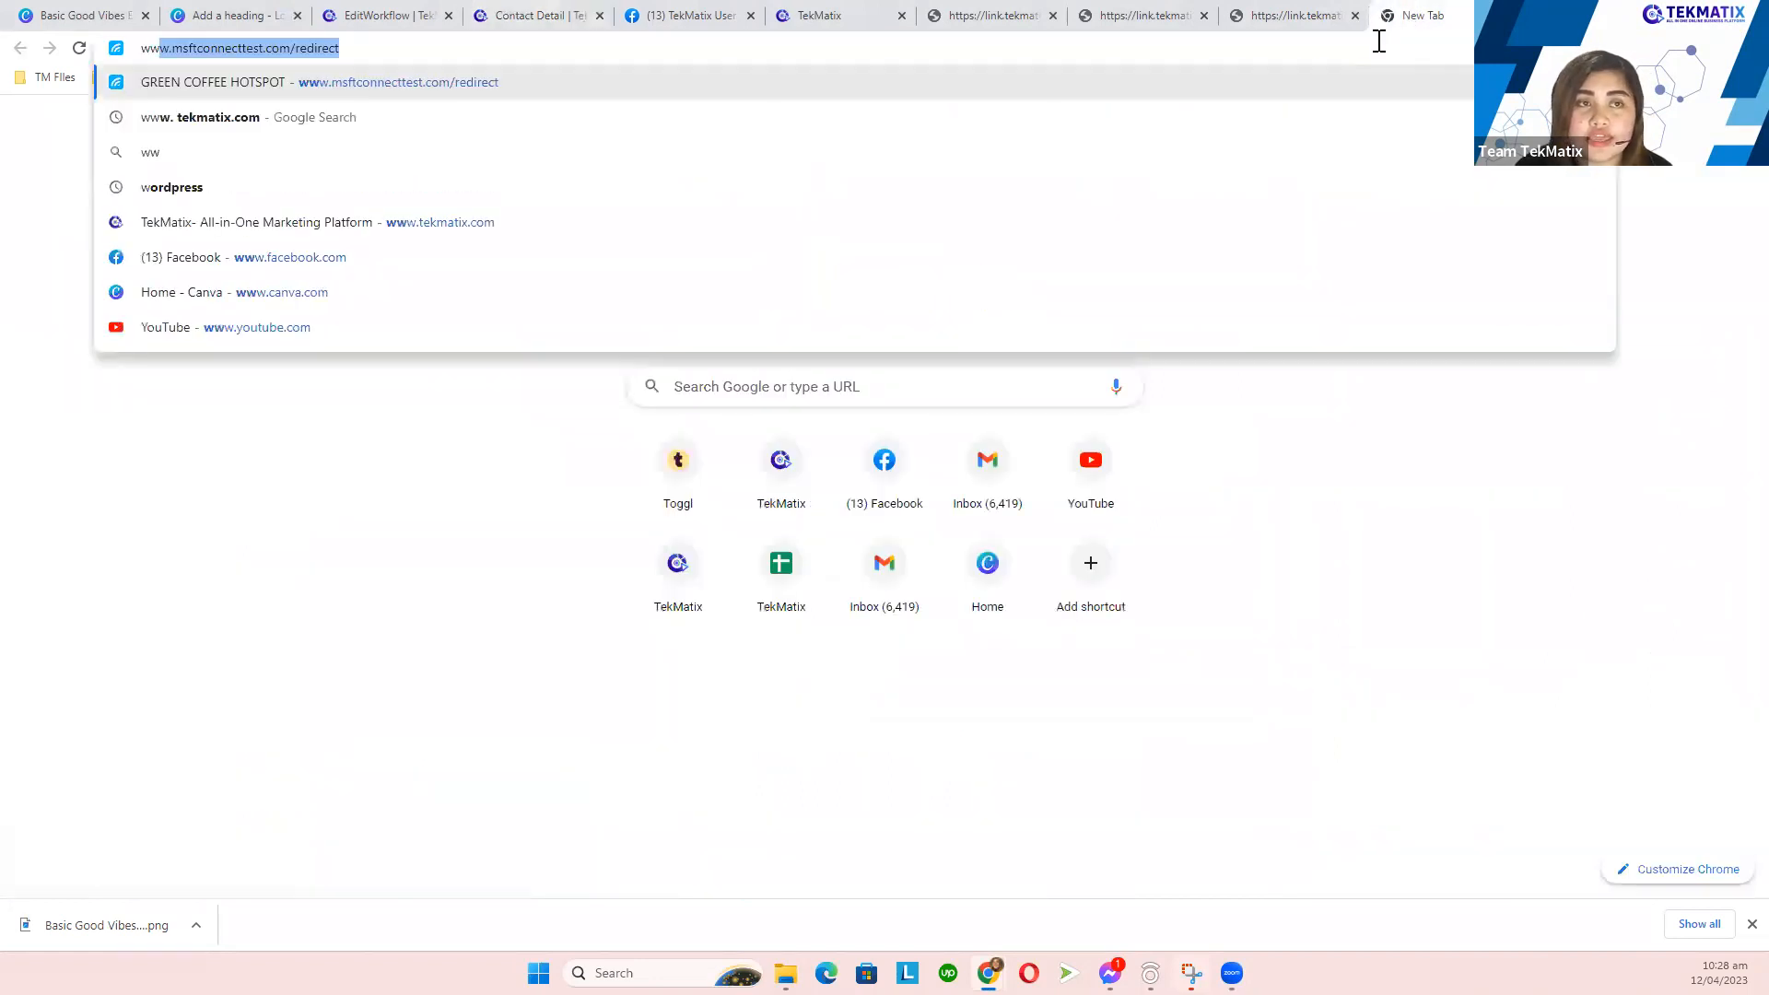
pyautogui.write('w.tekmatiox')
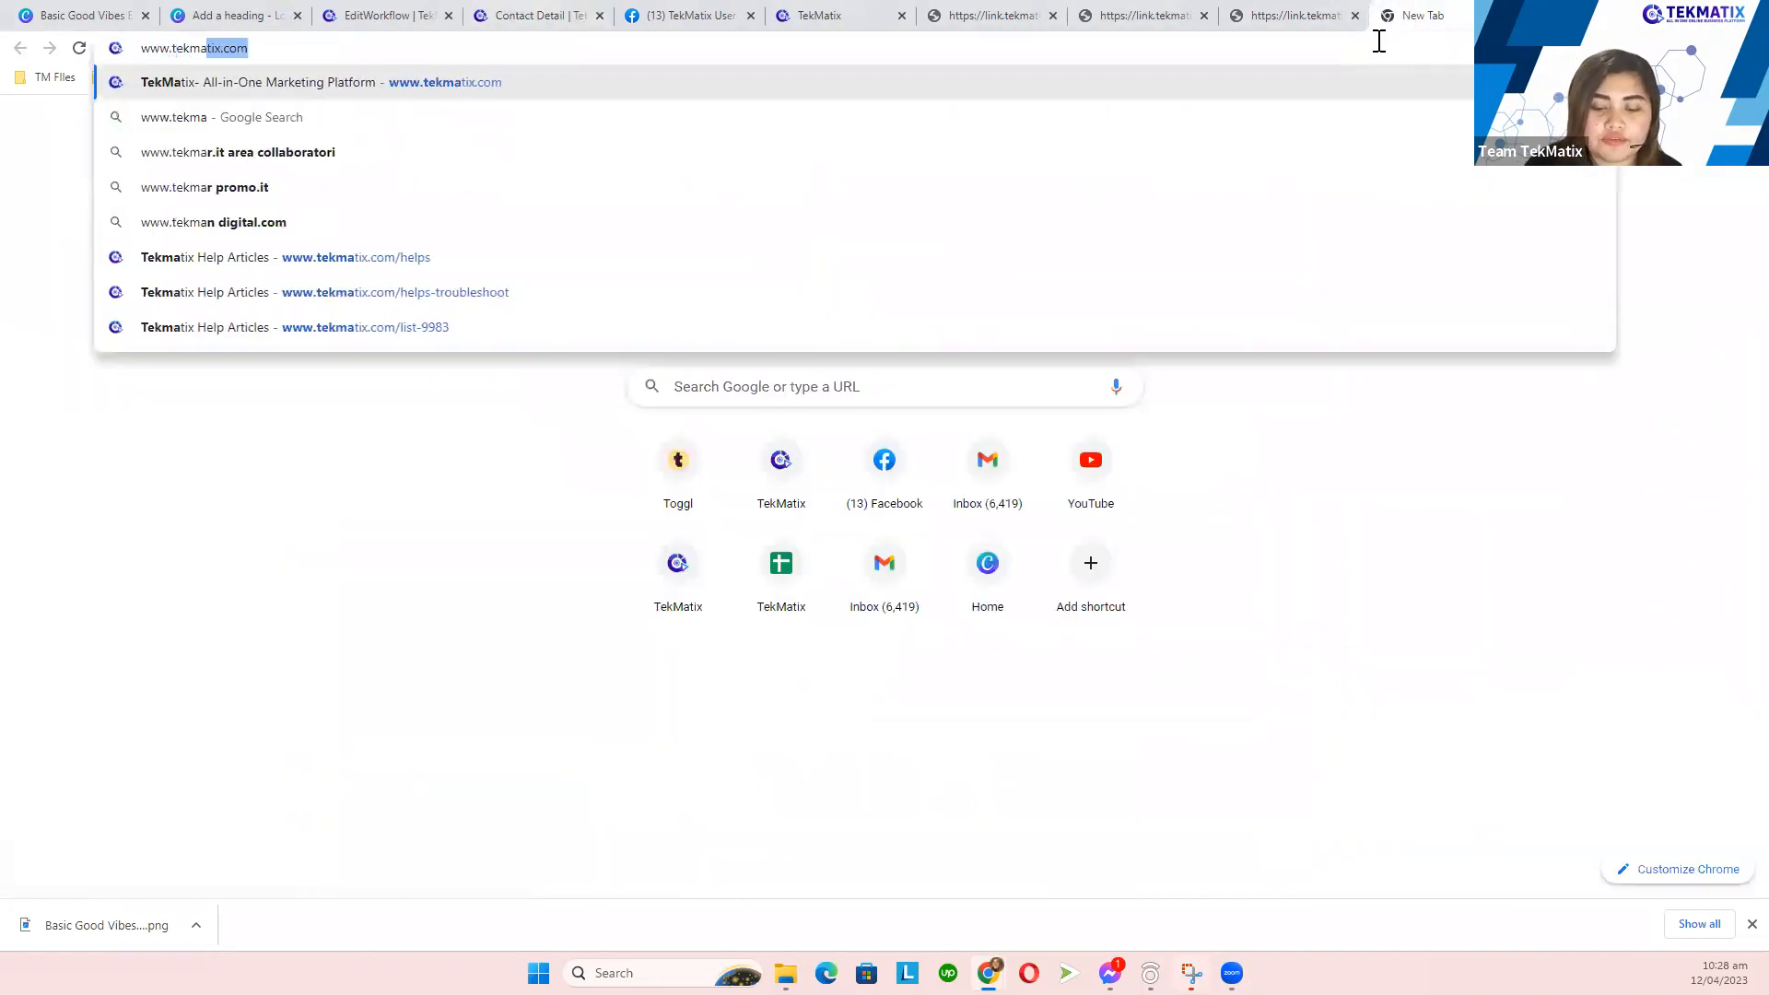
pyautogui.press('BackSpace')
pyautogui.press('BackSpace')
pyautogui.write('x')
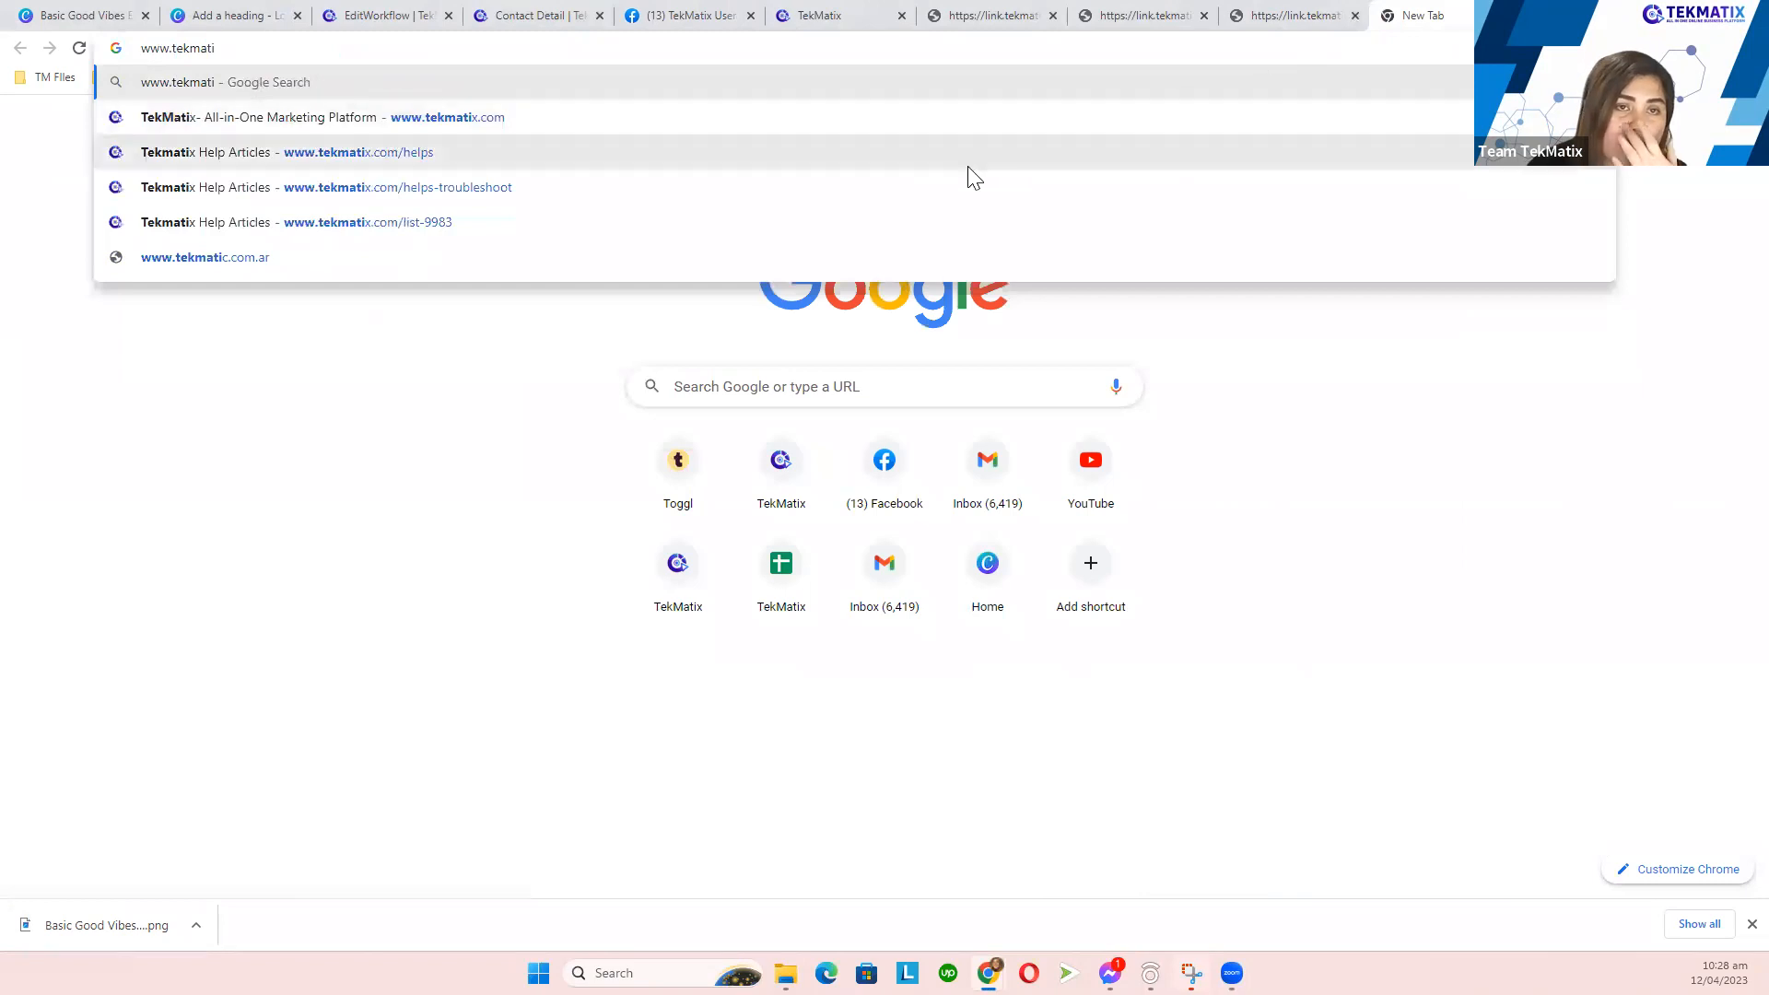
pyautogui.press('Return')
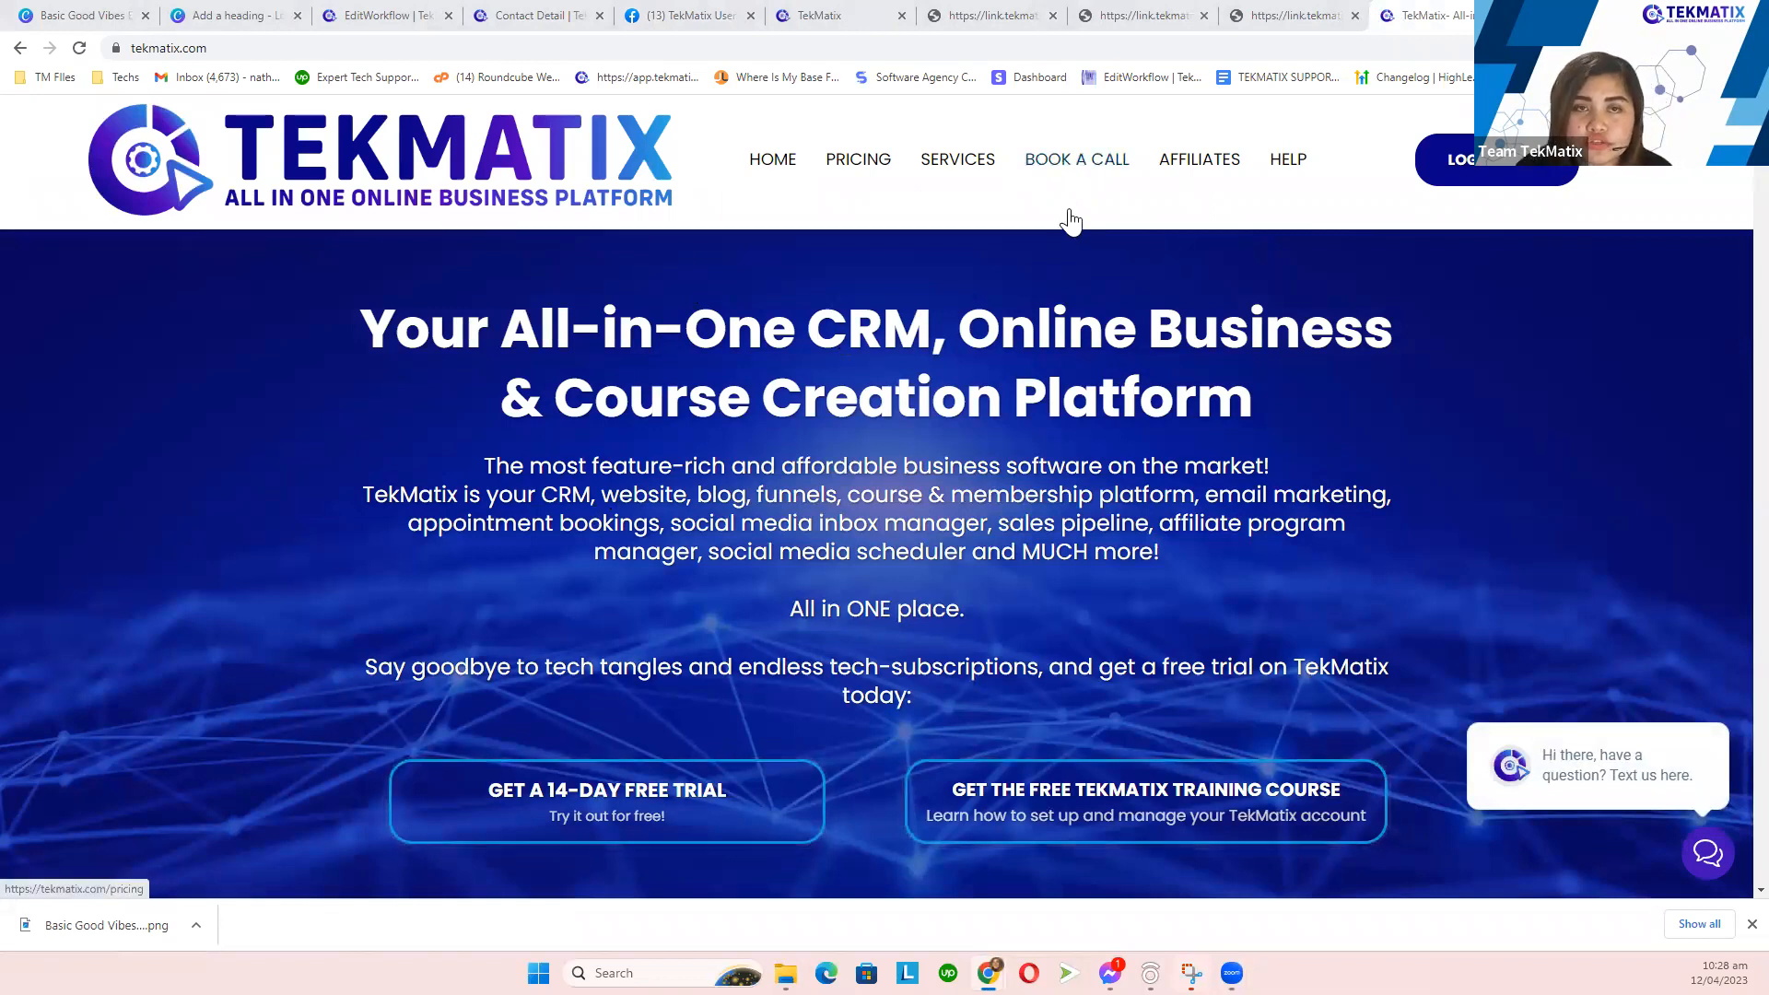
# - Open BOOK A CALL and browse the Tekspert cards and the NEED TECH SUPPORT? heading
pyautogui.click(1078, 168)
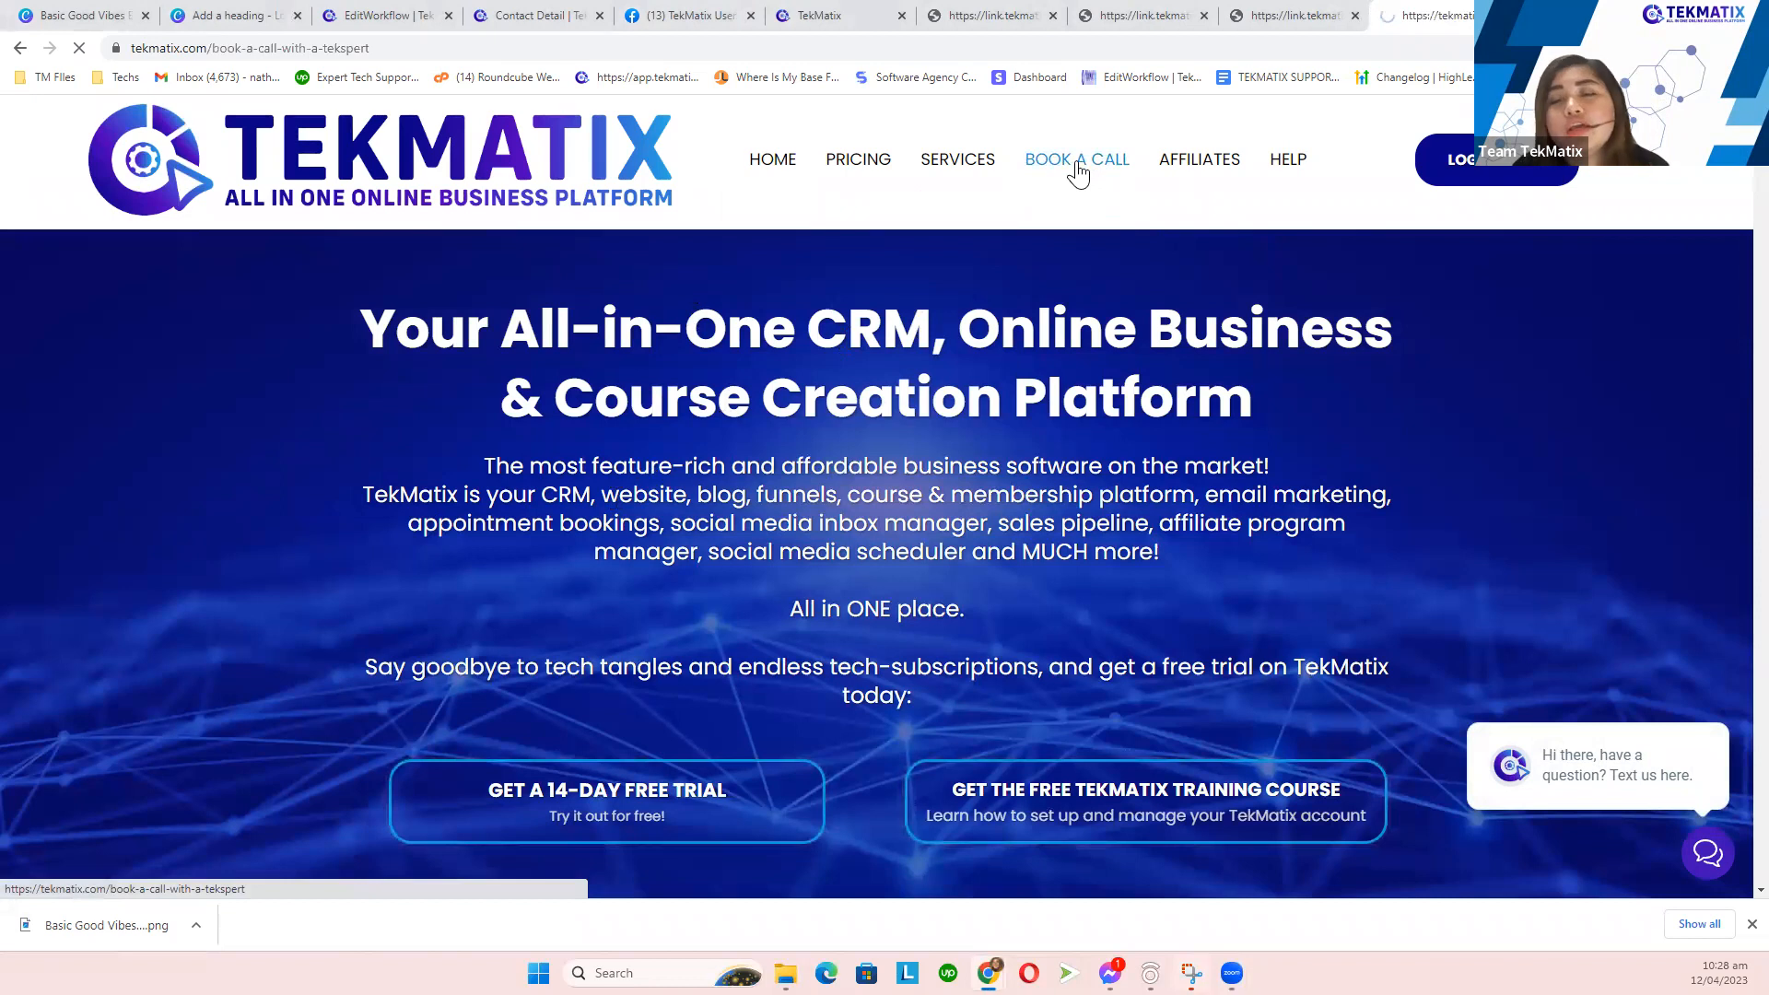
pyautogui.scroll(-7, 937, 513)
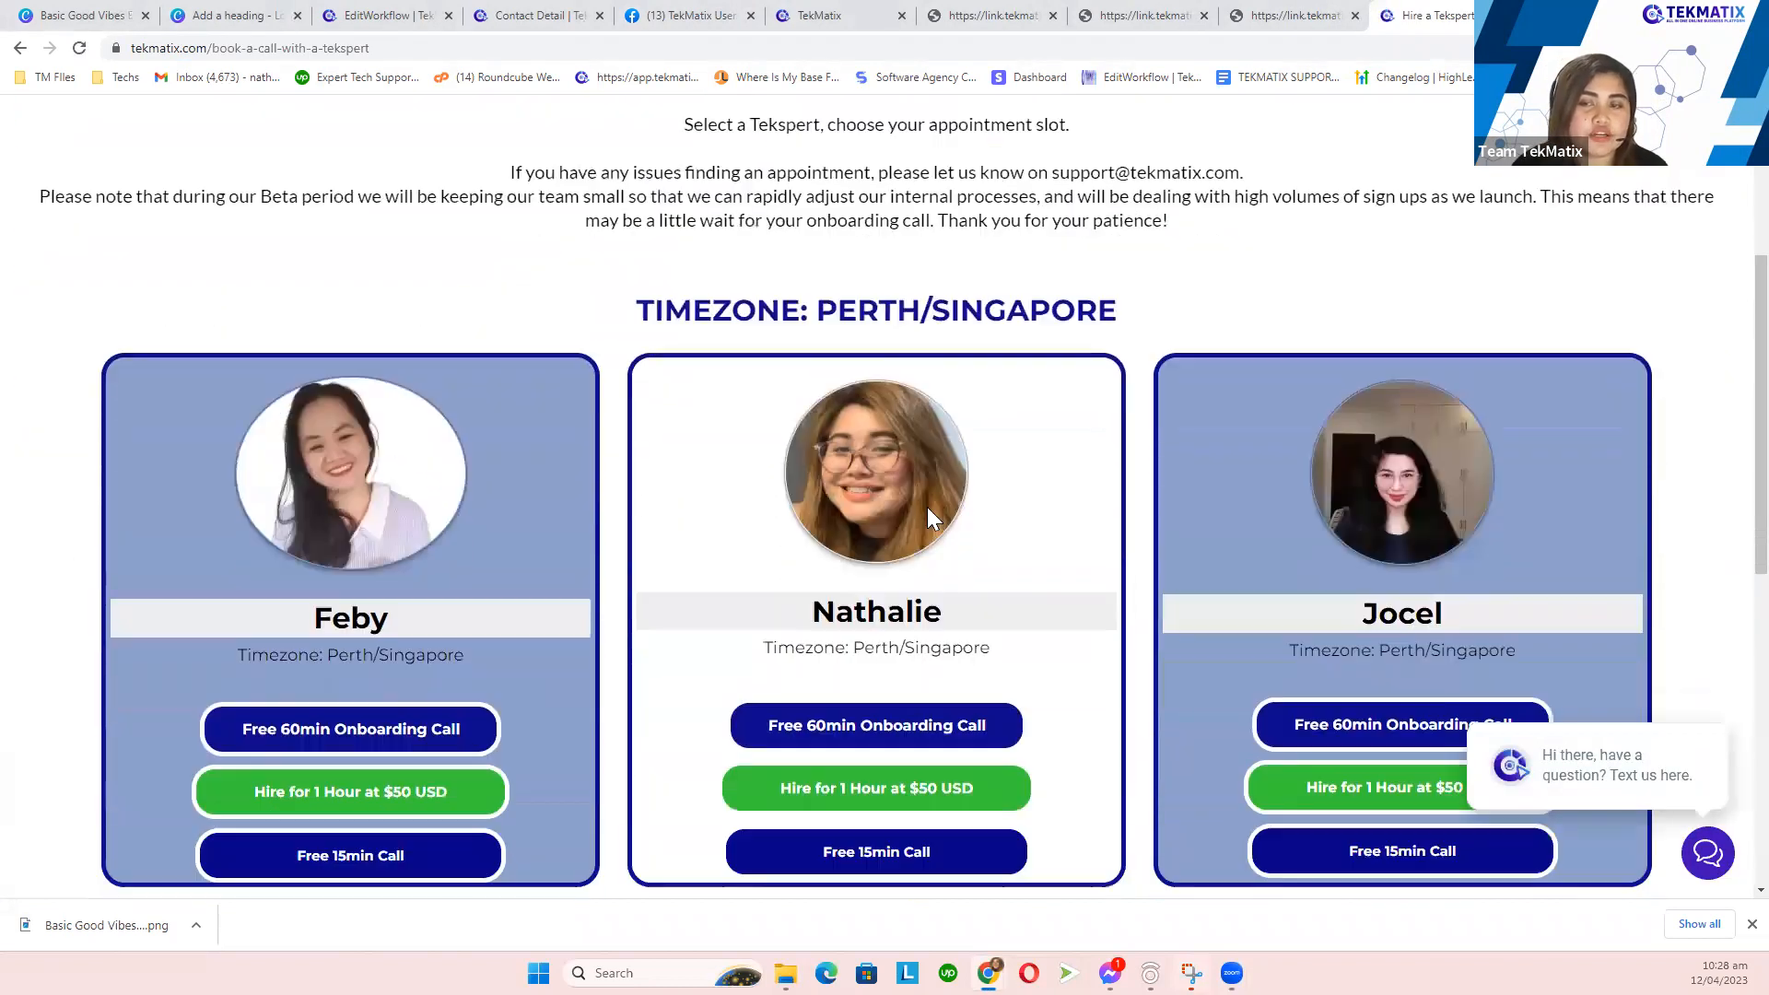
pyautogui.scroll(4, 853, 650)
pyautogui.scroll(3, 854, 650)
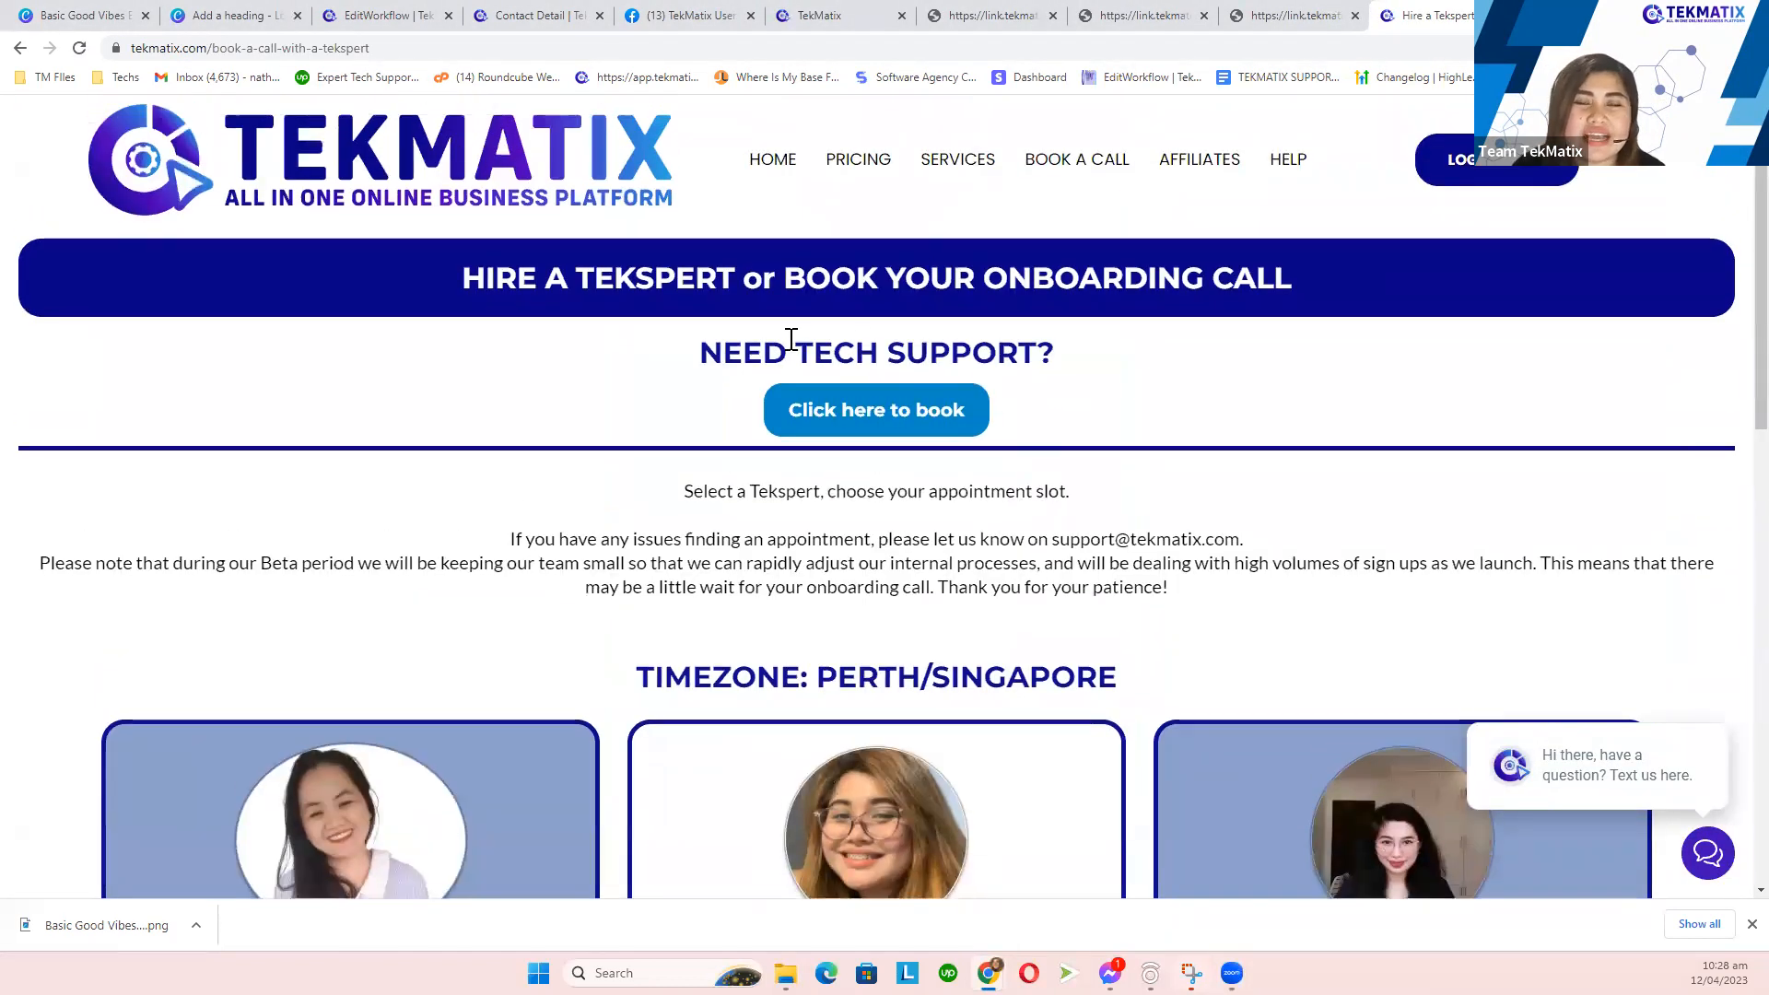
pyautogui.moveTo(716, 368); pyautogui.dragTo(1163, 378)
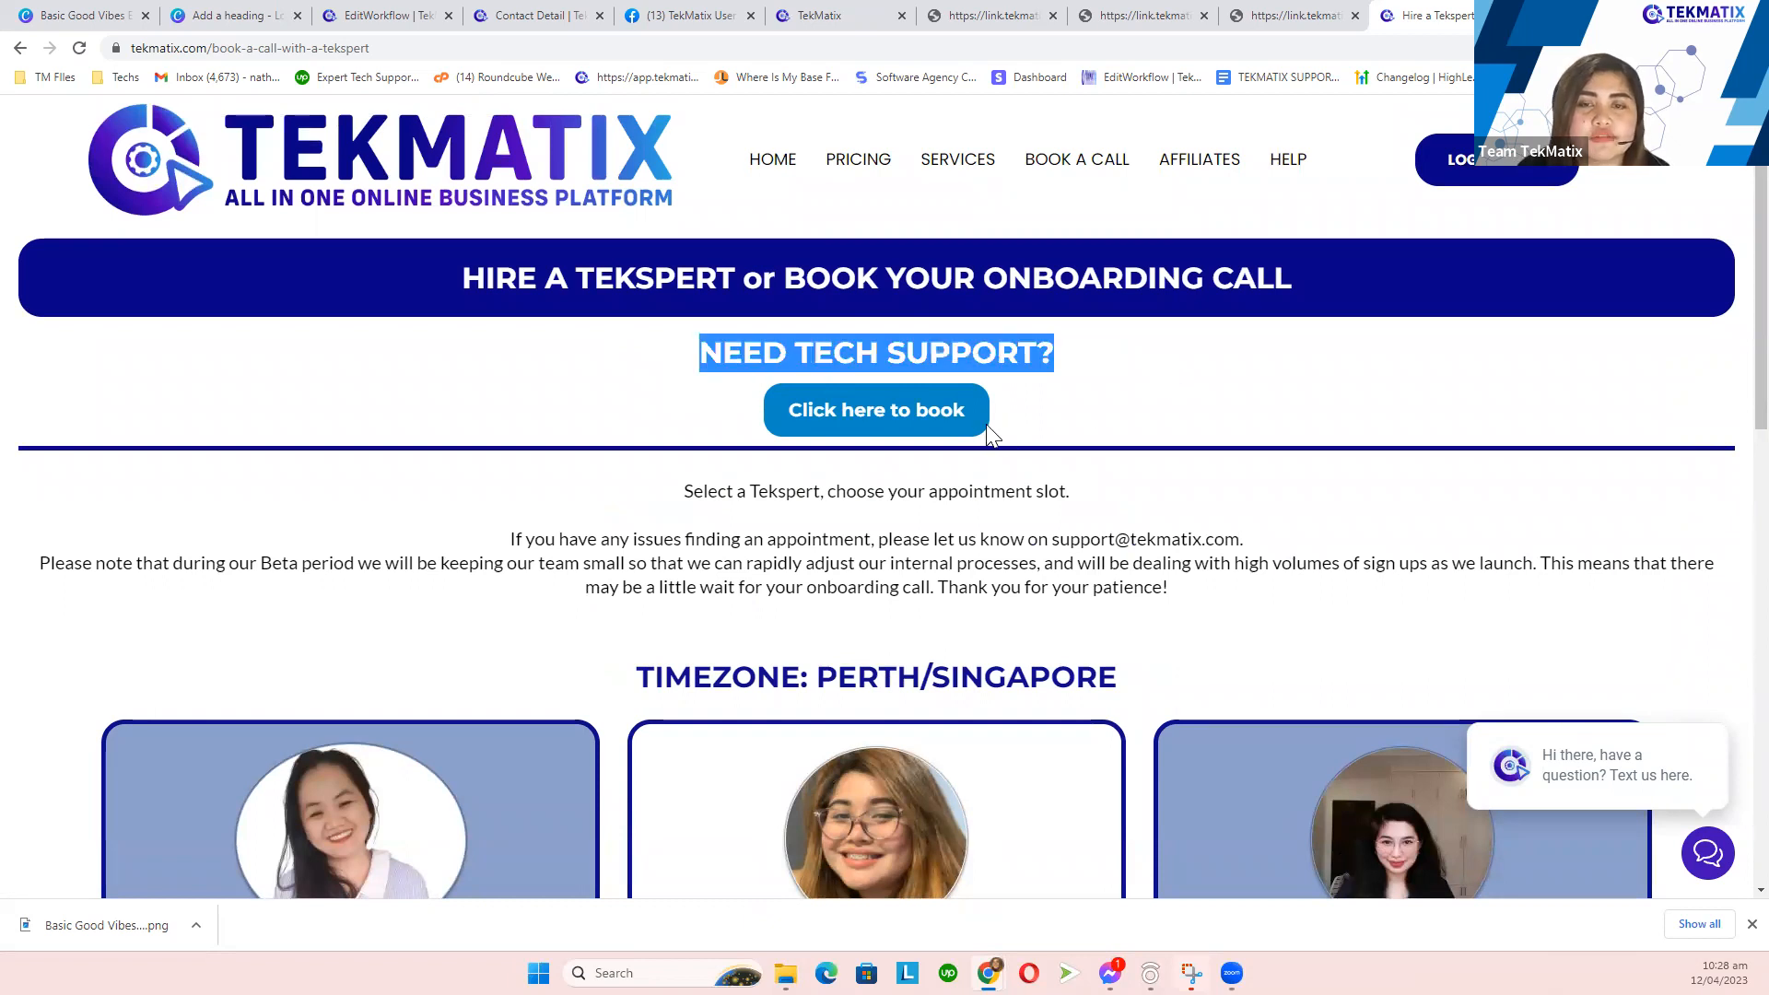
pyautogui.click(1046, 385)
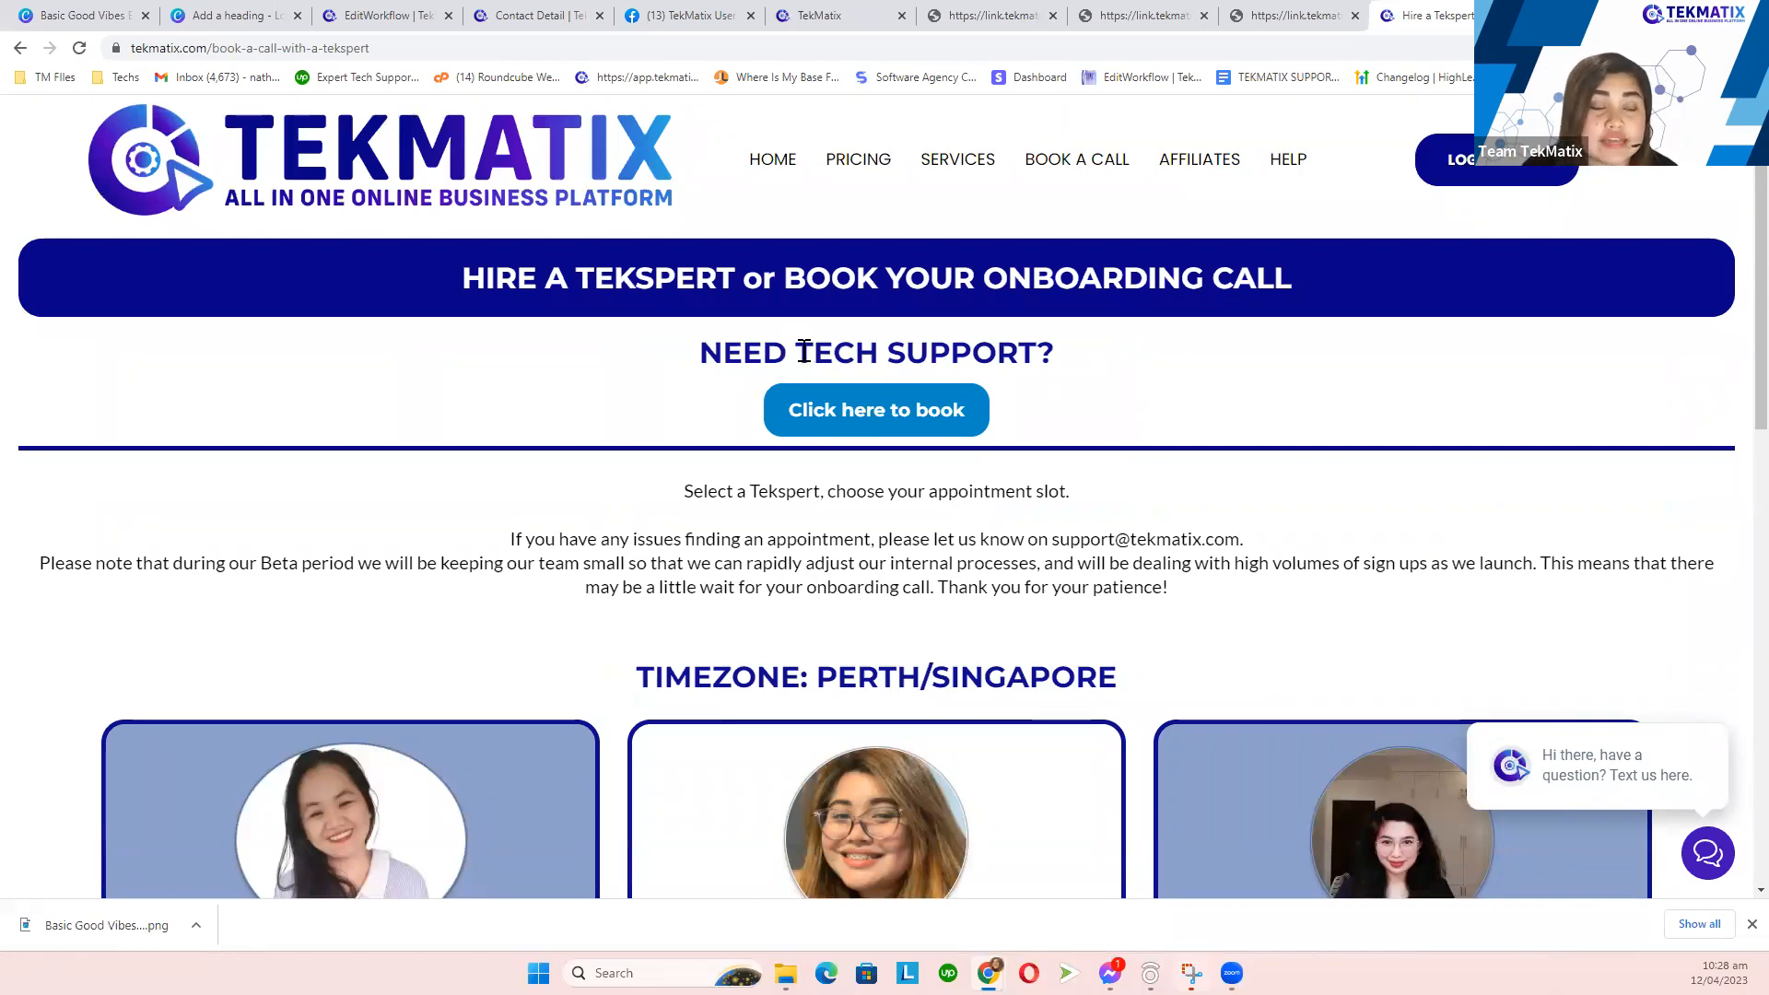
pyautogui.moveTo(807, 352); pyautogui.dragTo(1018, 356)
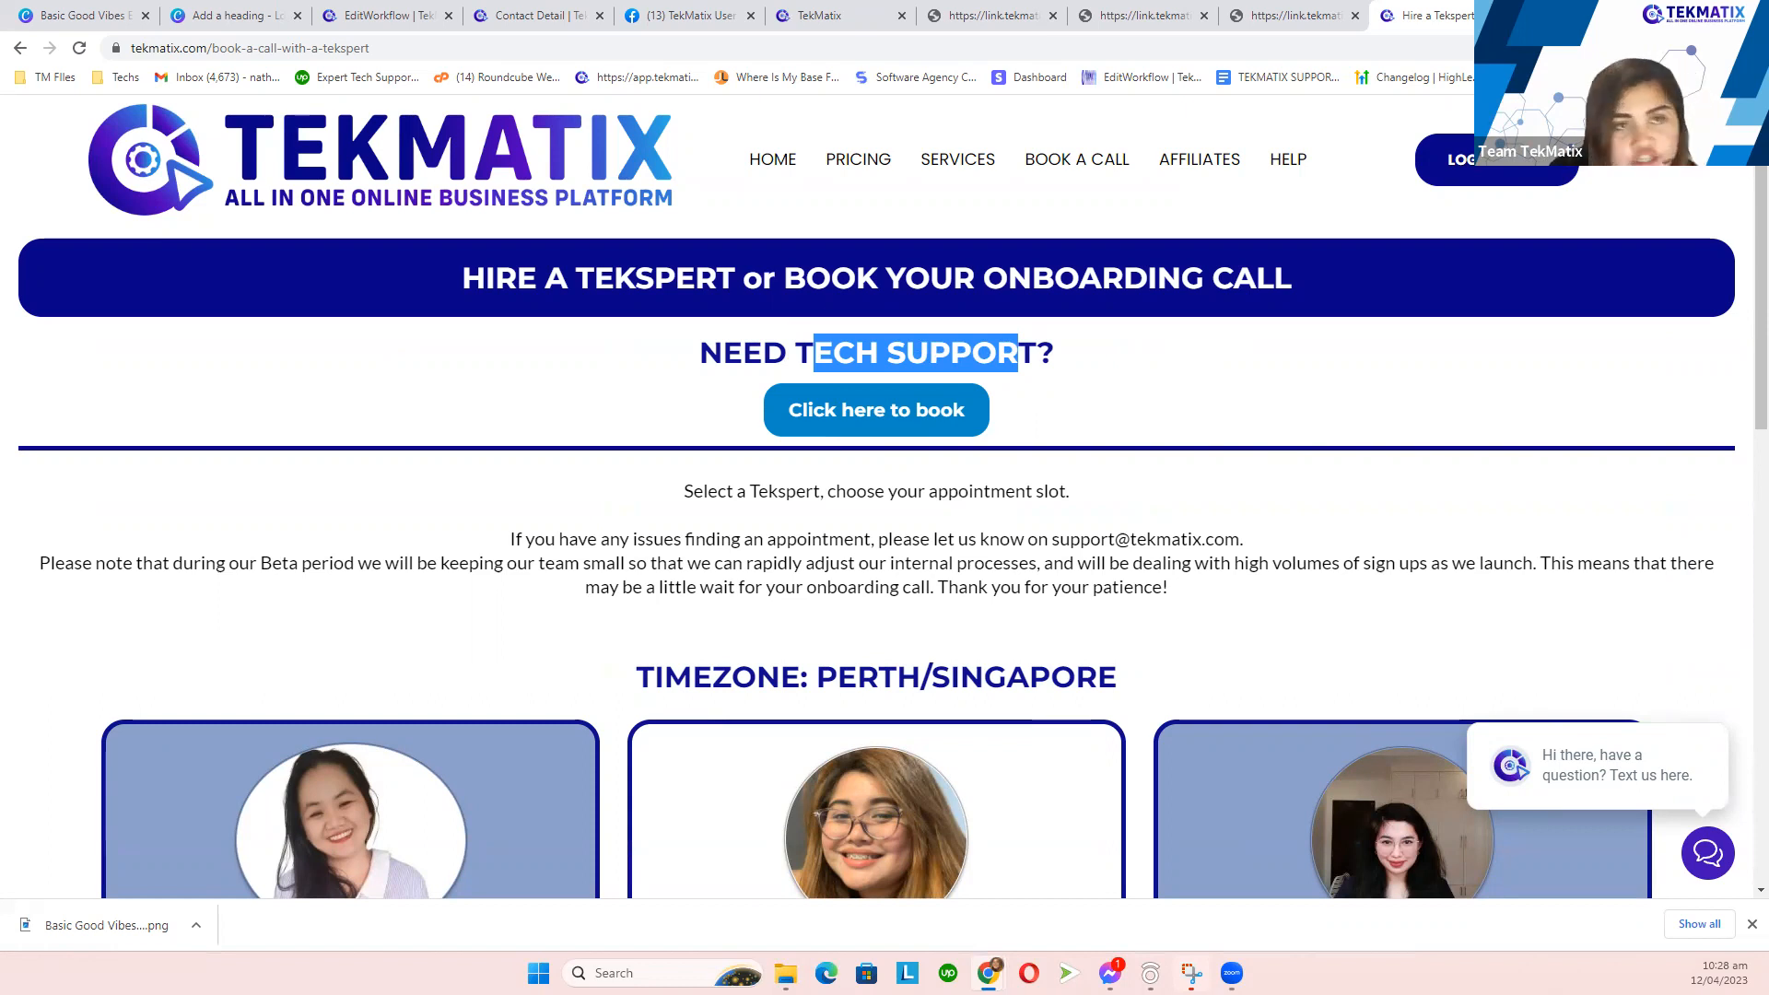
pyautogui.click(576, 14)
# - Open the Social Planner under Marketing & Emails and pull its page into a separate window
pyautogui.click(143, 532)
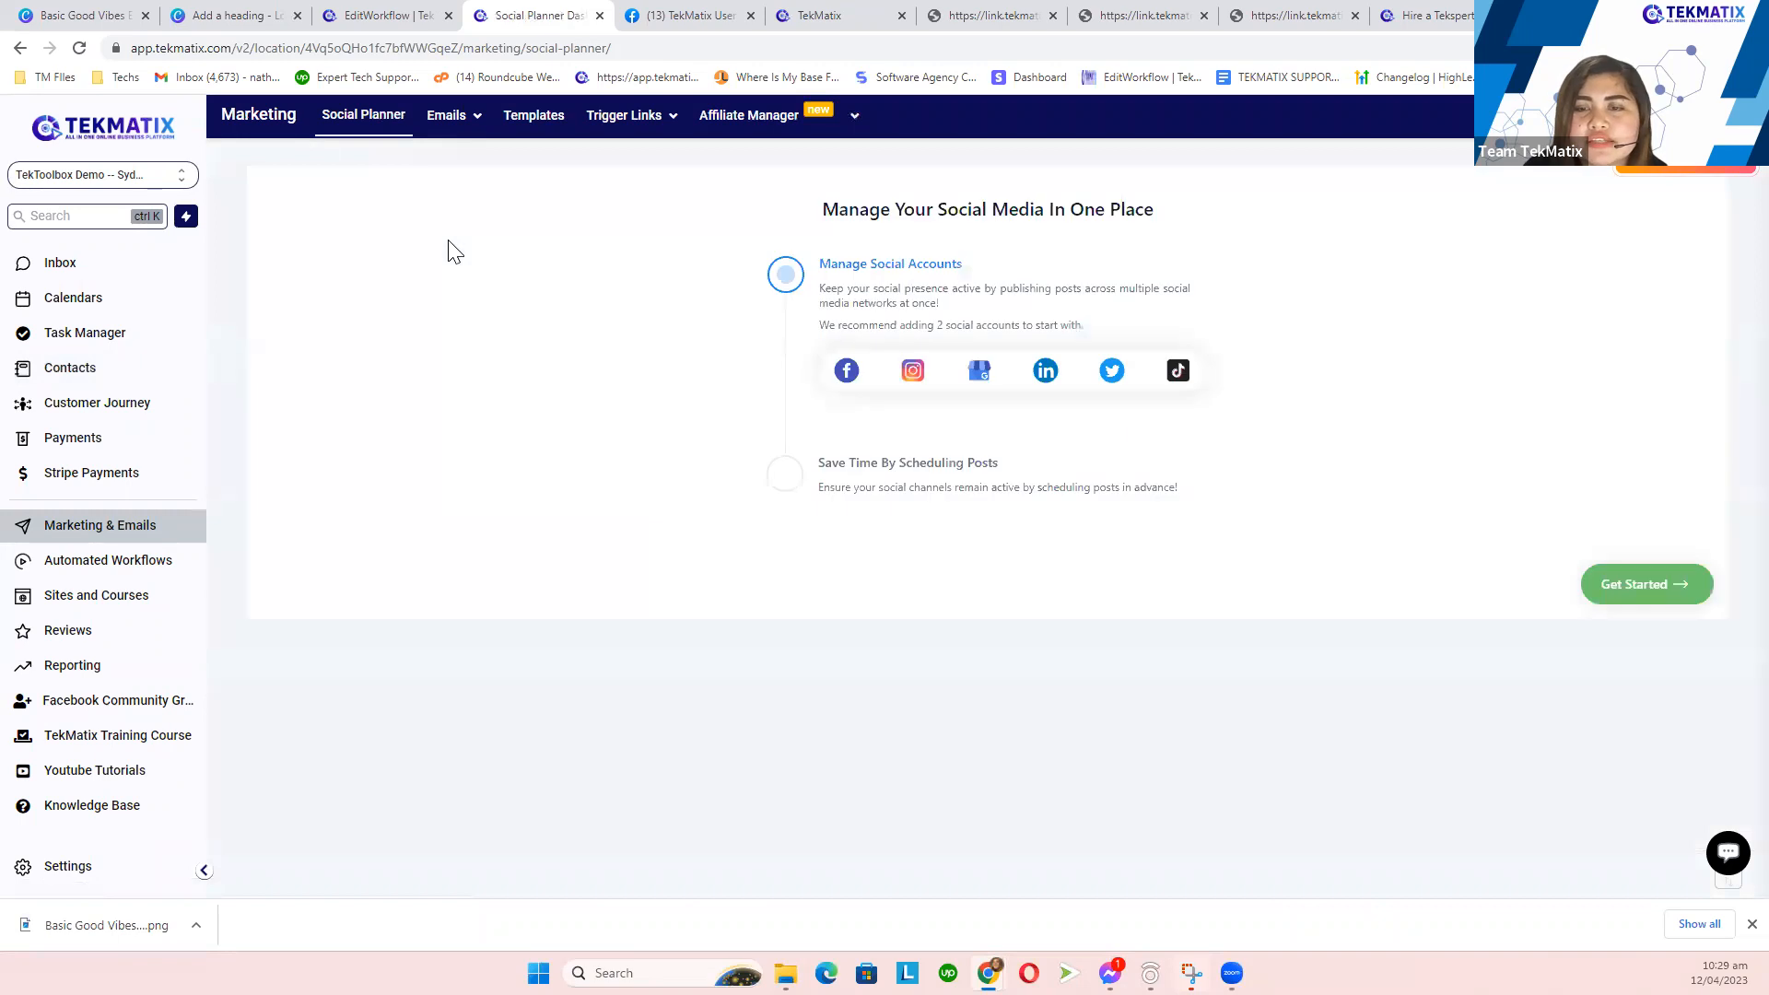
pyautogui.moveTo(545, 9); pyautogui.dragTo(0, 645)
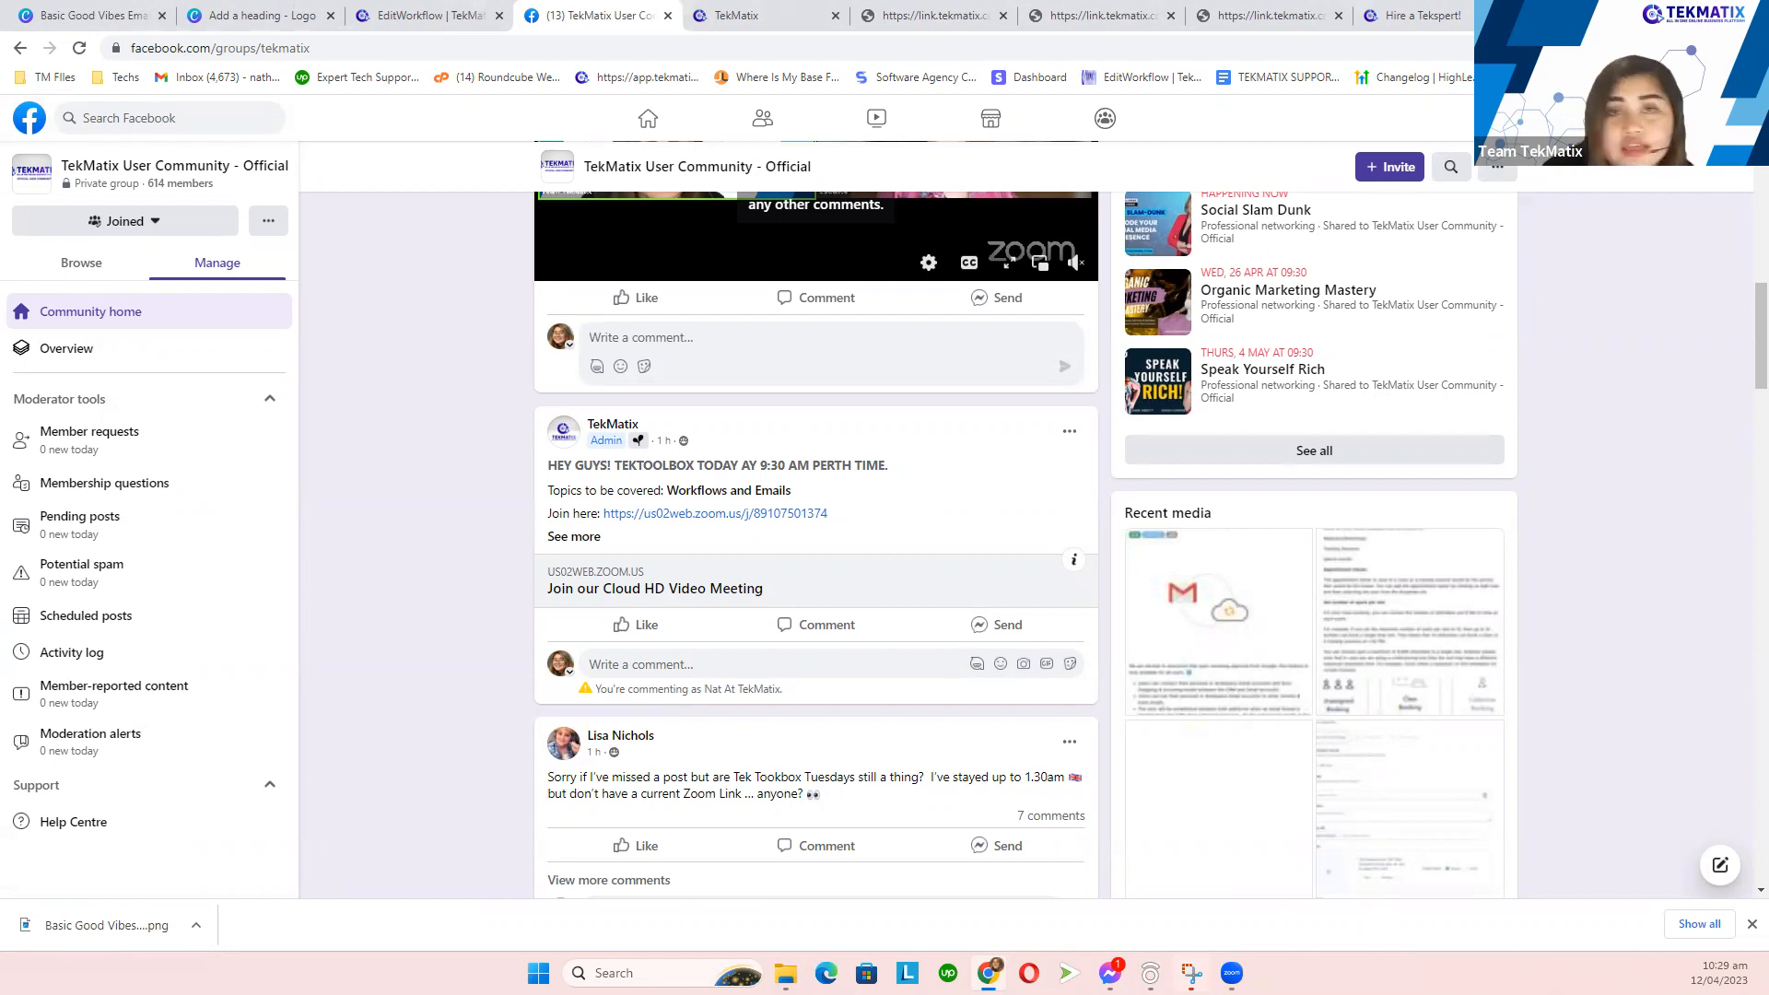
# - Switch back to the Hire a Tekspert booking page tab
pyautogui.click(1412, 16)
pyautogui.click(1264, 51)
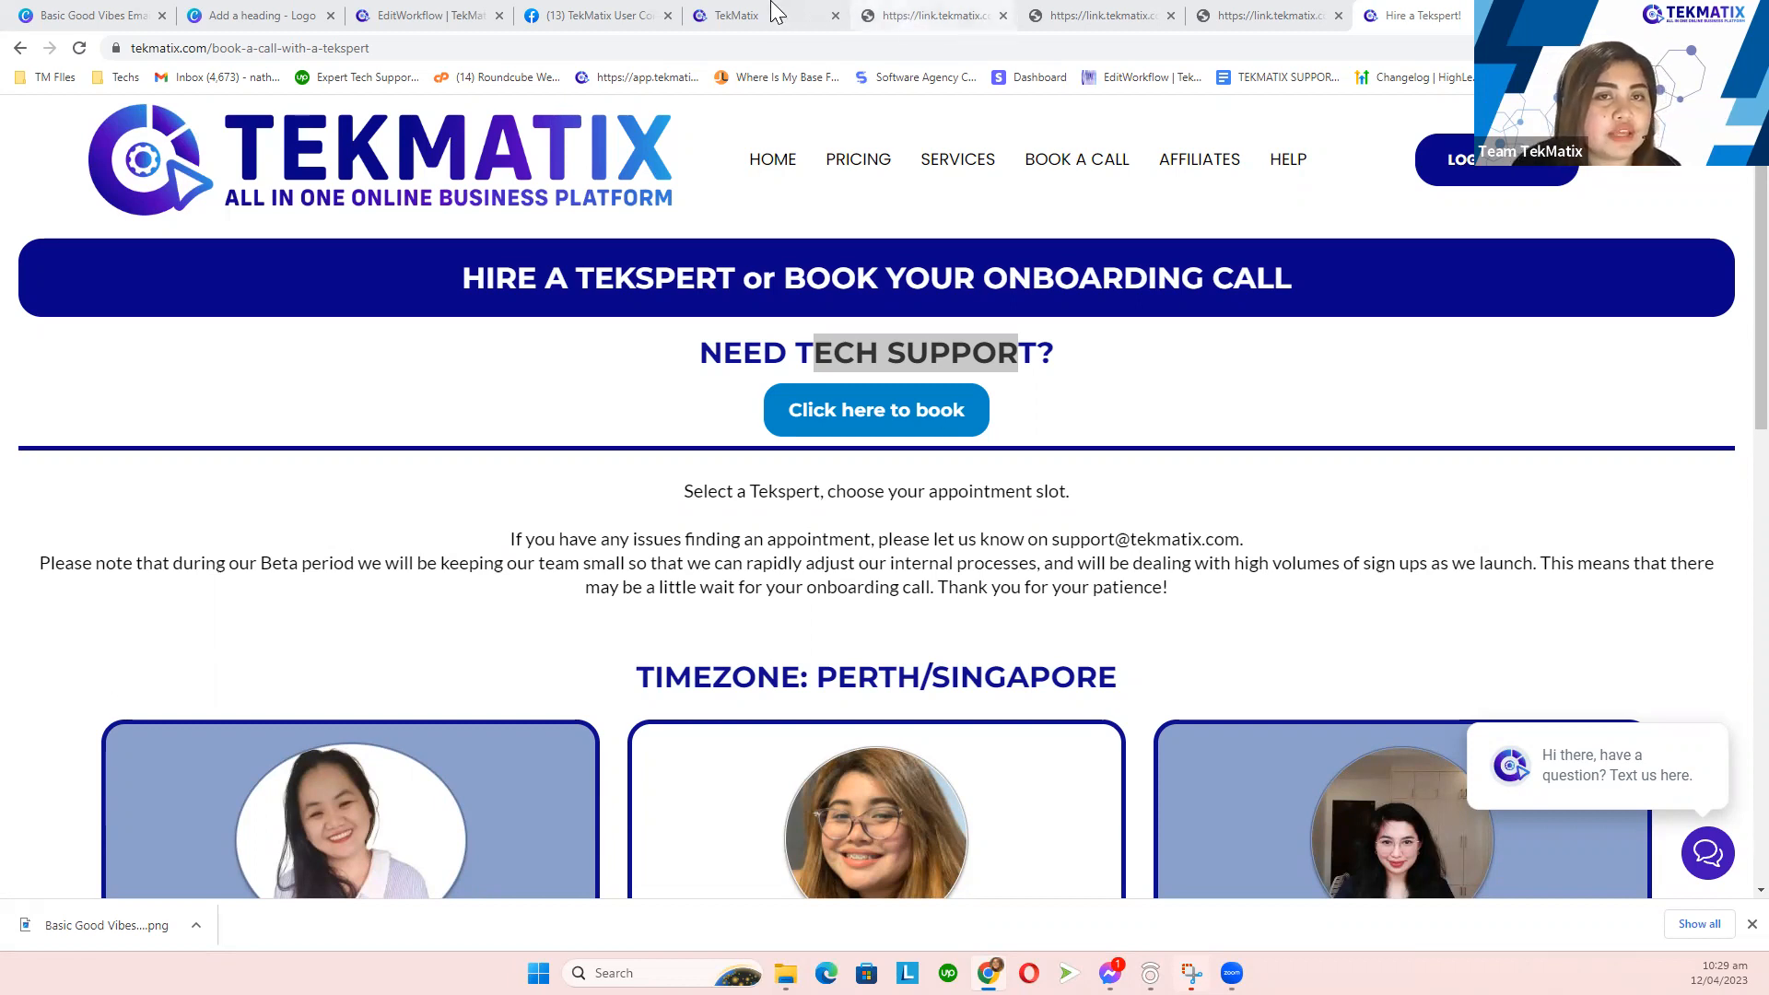
pyautogui.moveTo(738, 11)
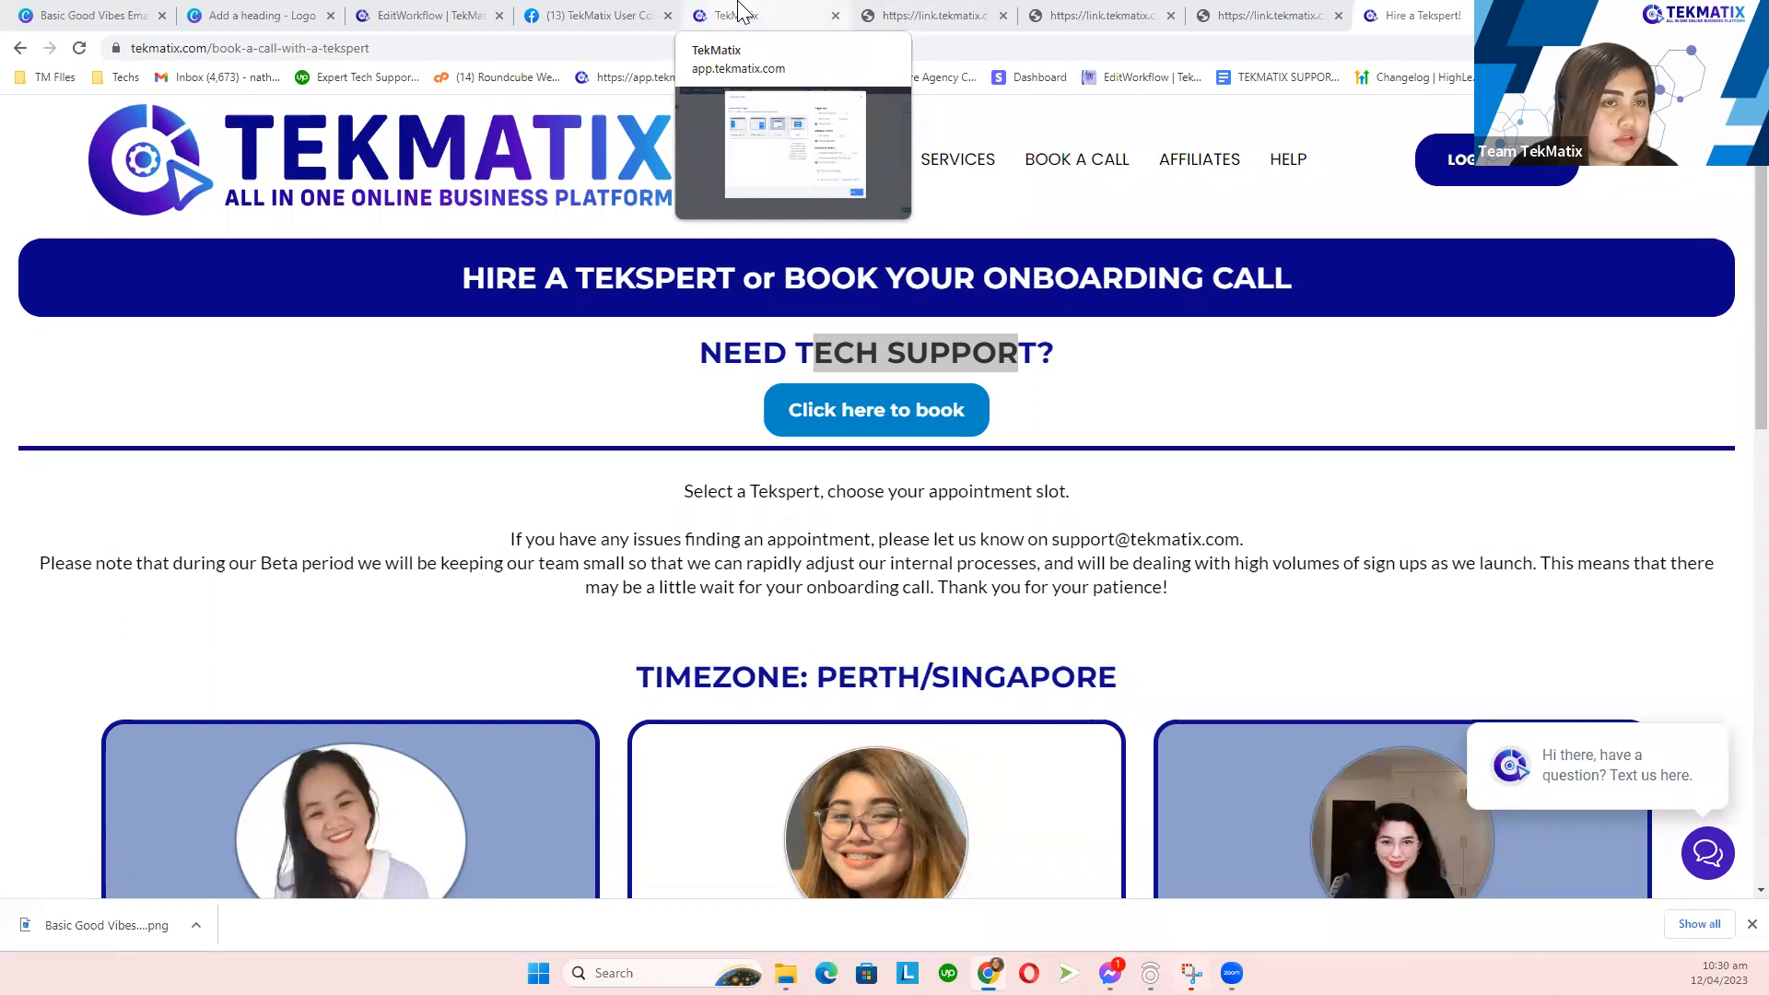
# - Go from the workflow to Contacts and open the test contact's full activity history
pyautogui.click(456, 13)
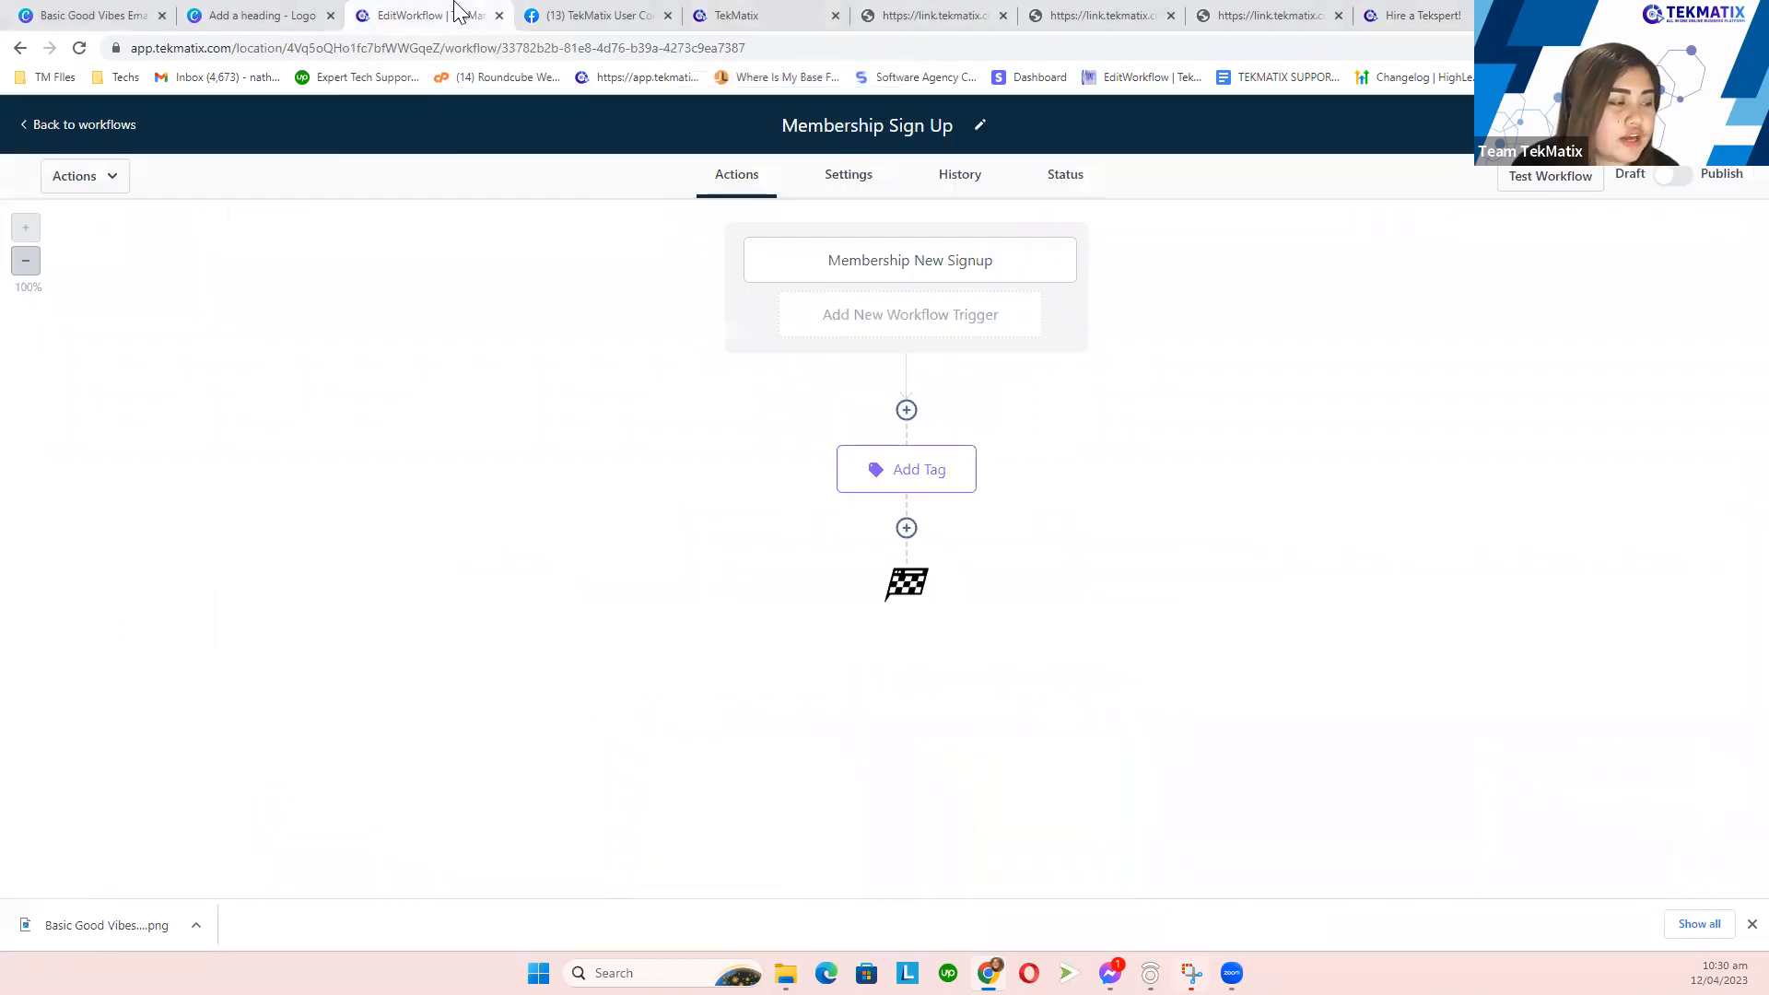
pyautogui.click(107, 129)
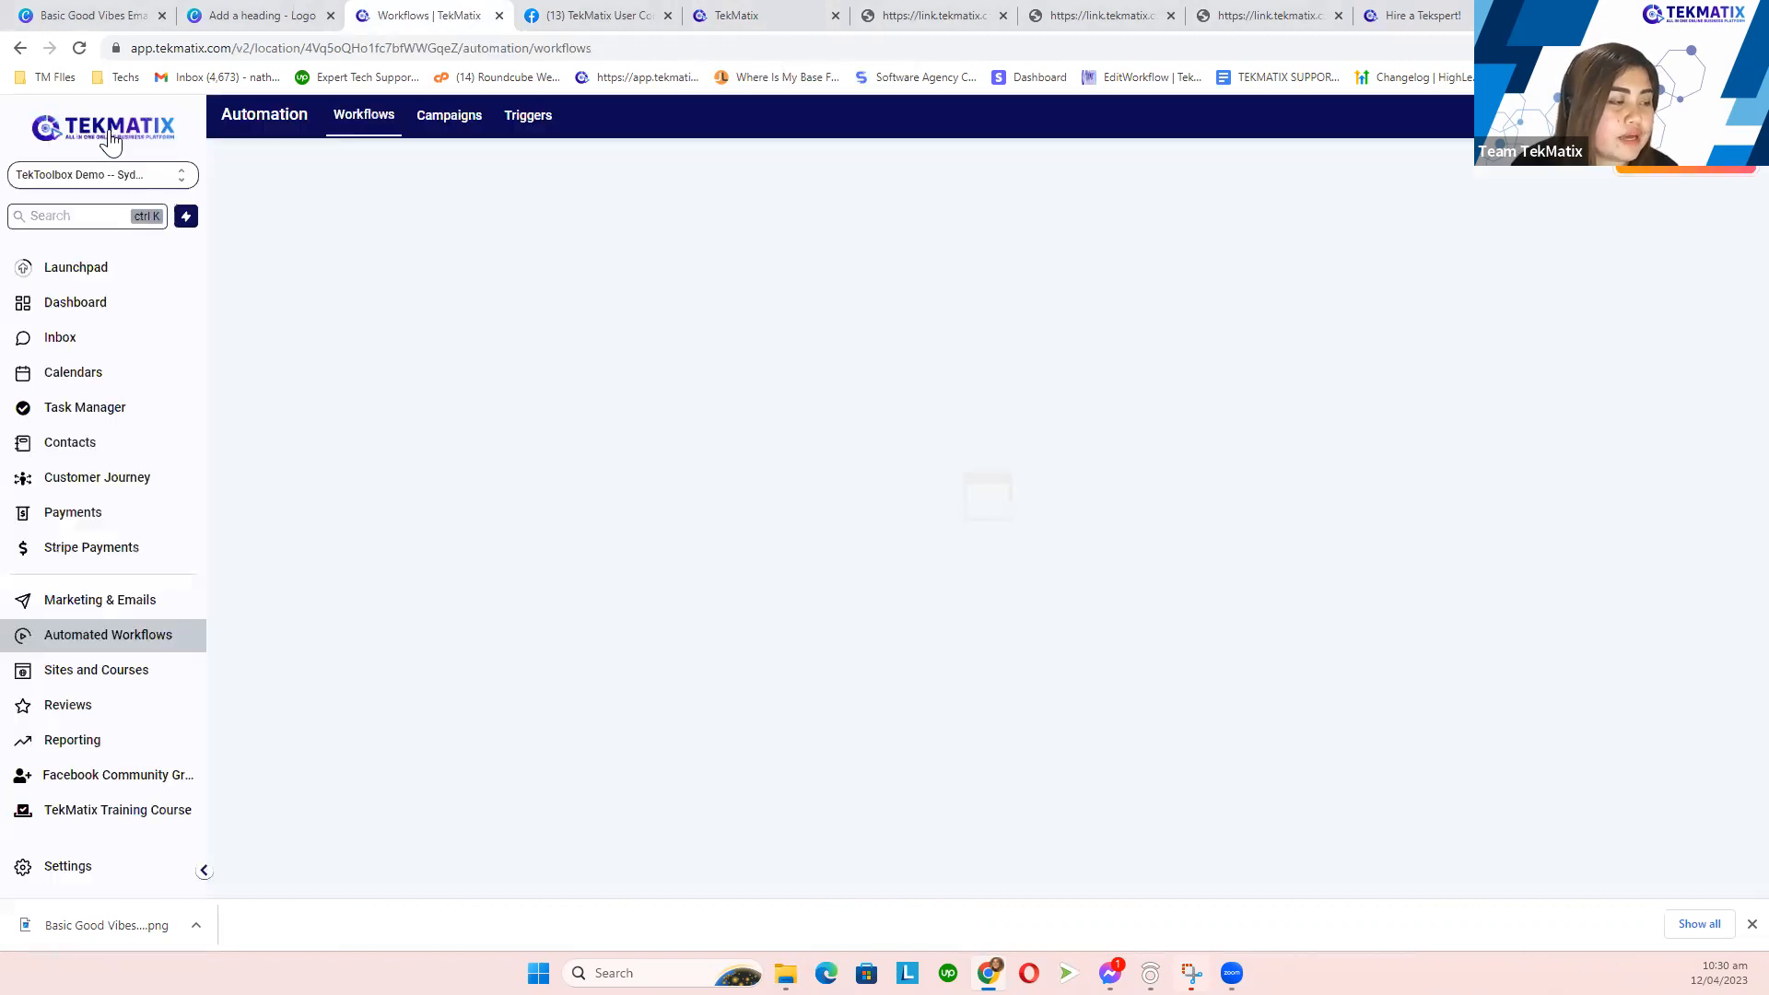
pyautogui.click(70, 443)
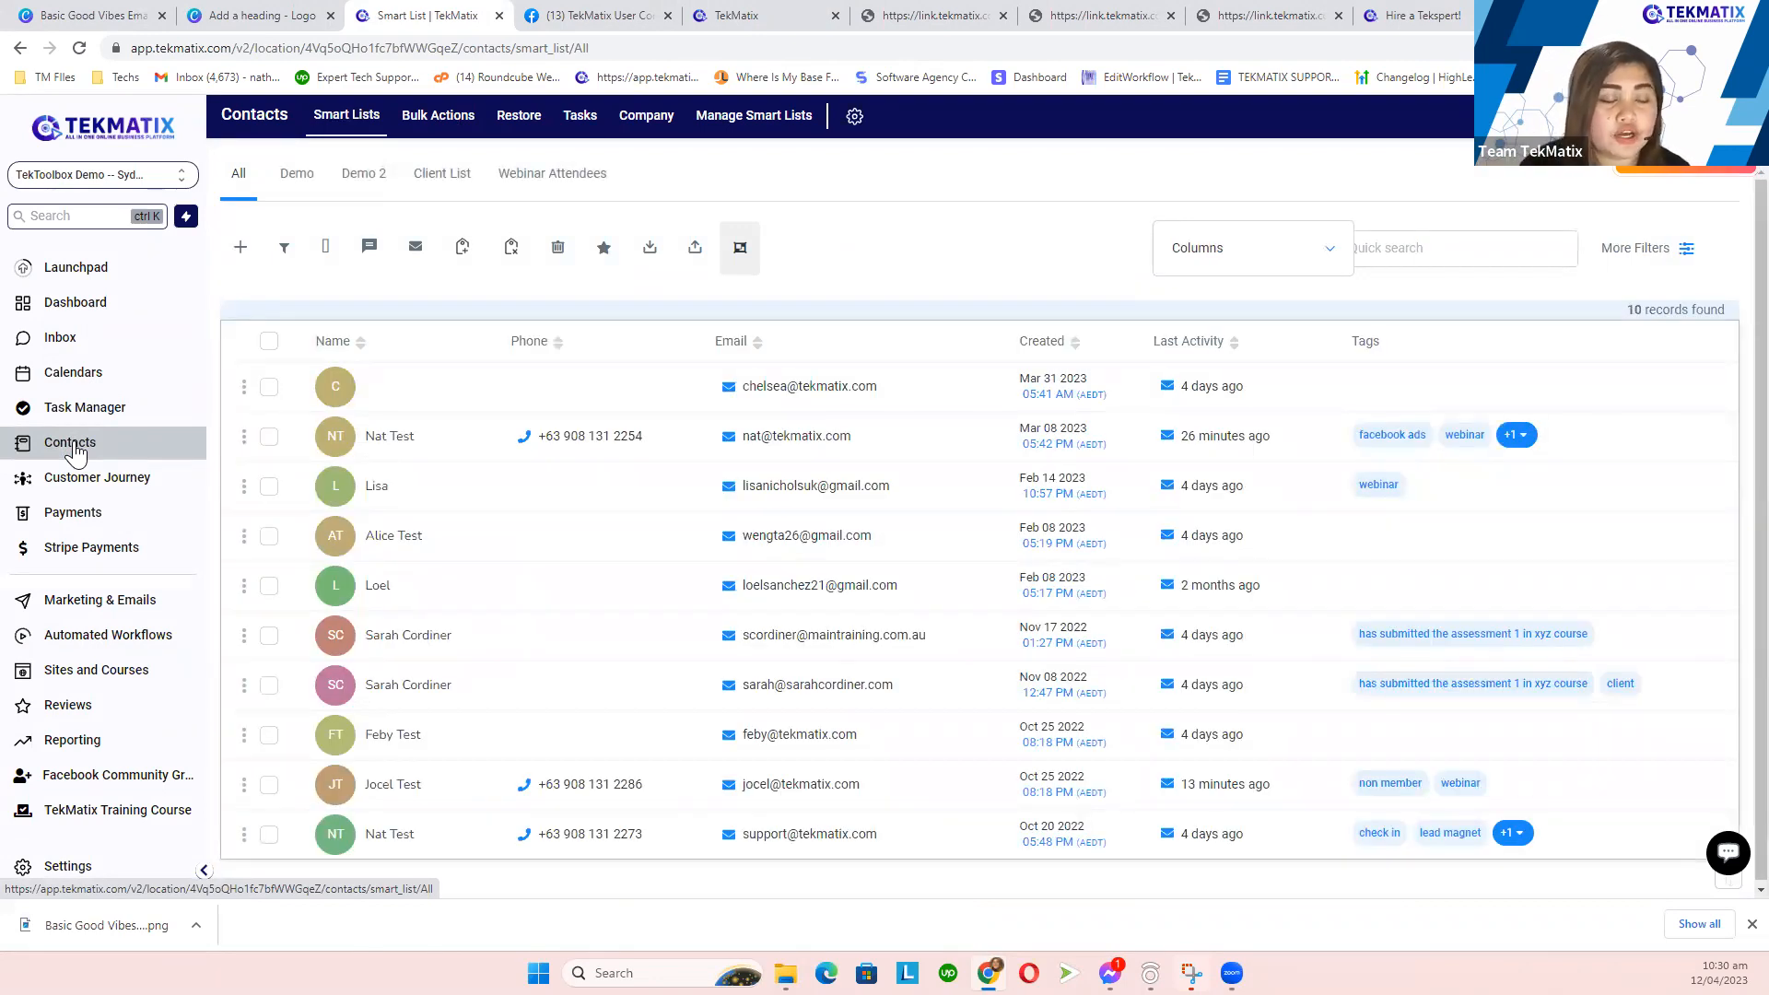
pyautogui.click(396, 446)
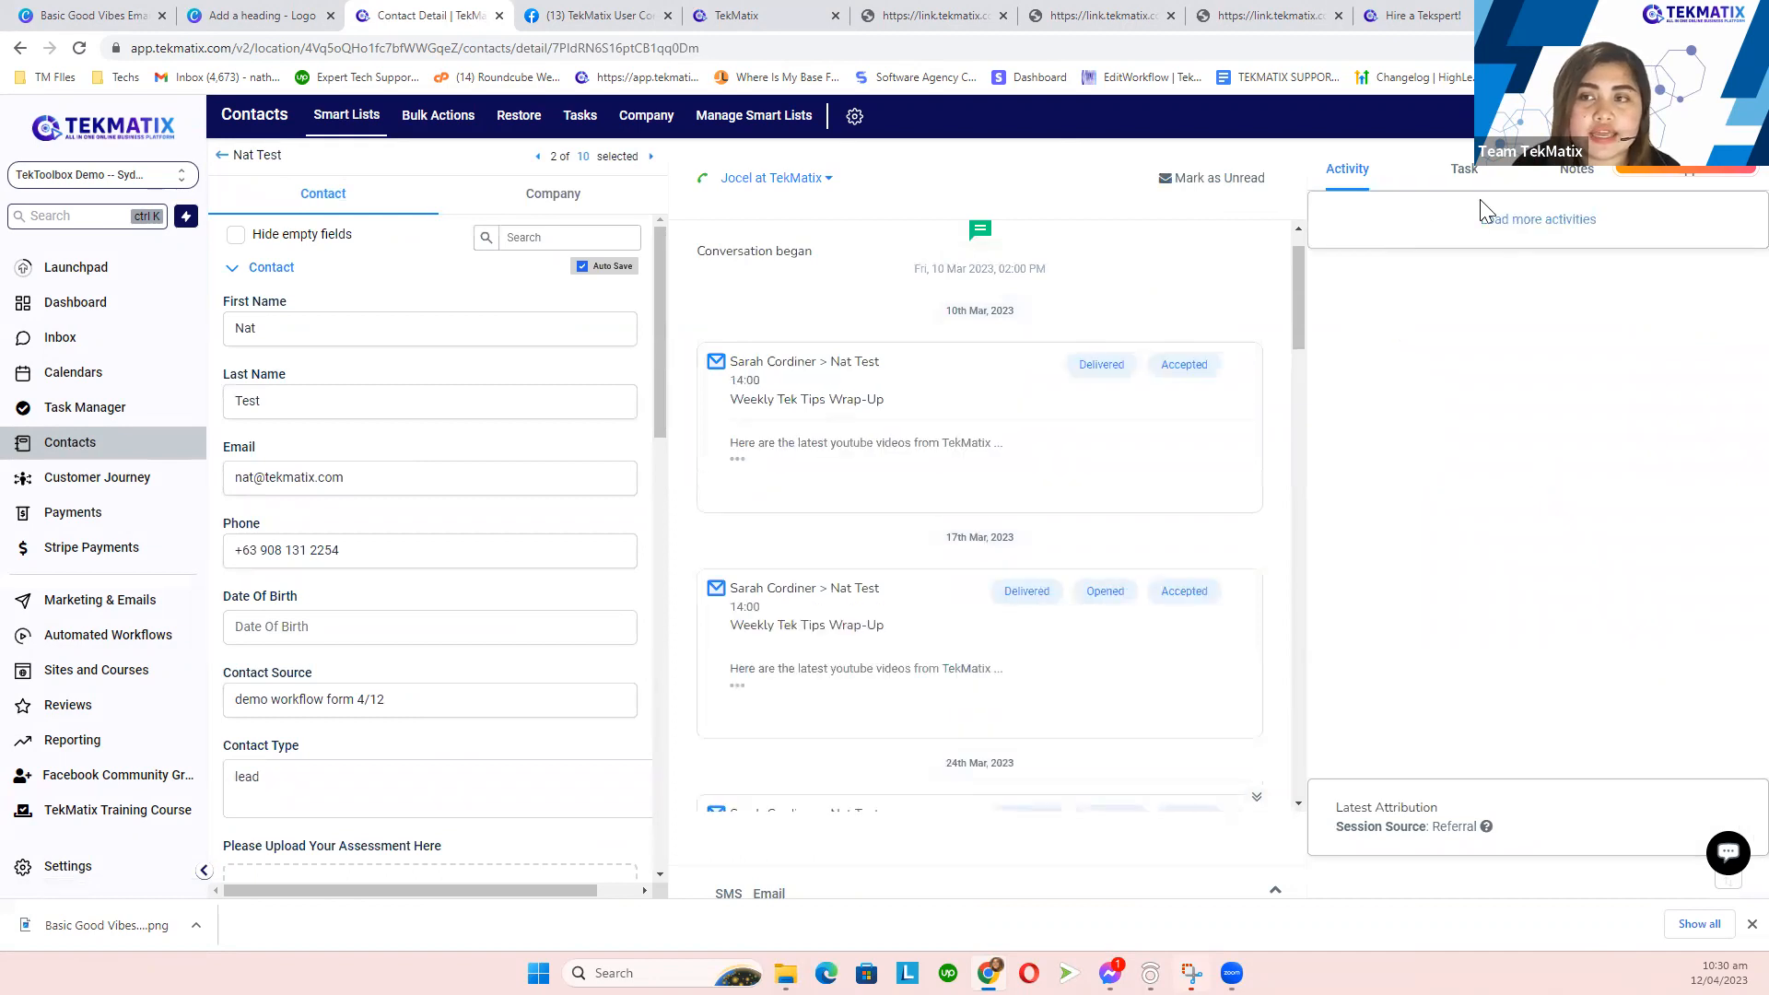
pyautogui.click(1511, 219)
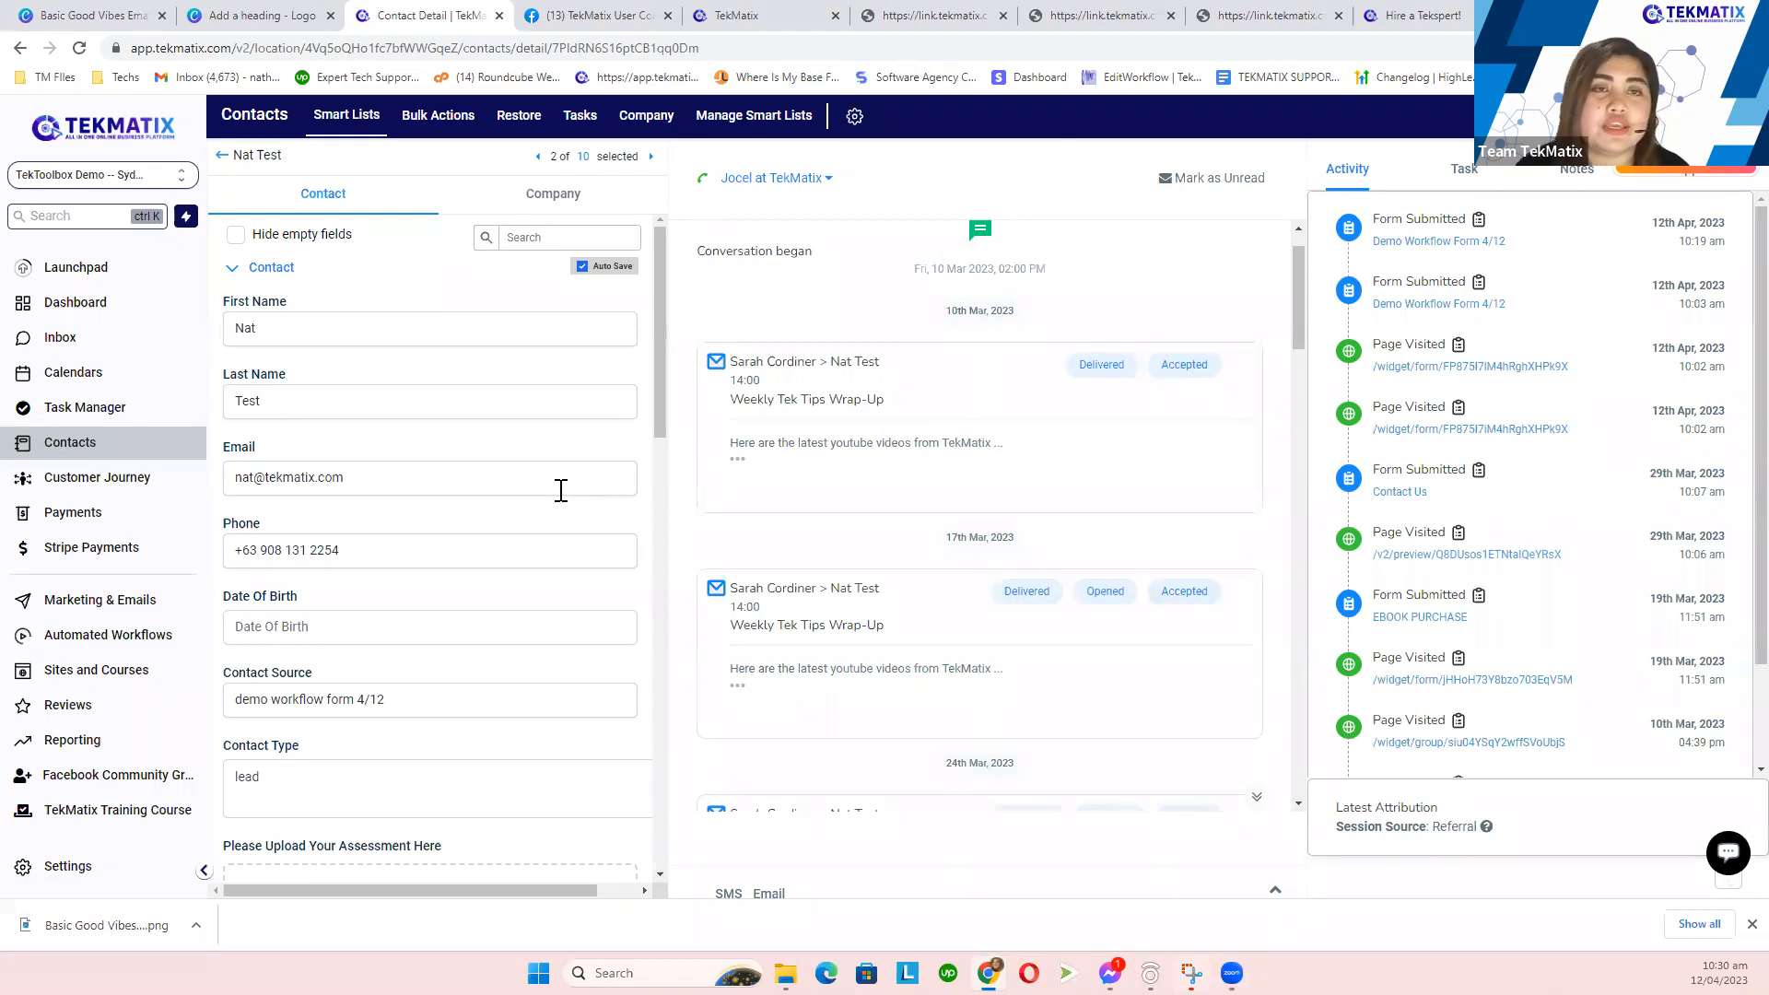
# - Reopen the test contact and review its tags, assigned offers and activity timeline
pyautogui.click(224, 157)
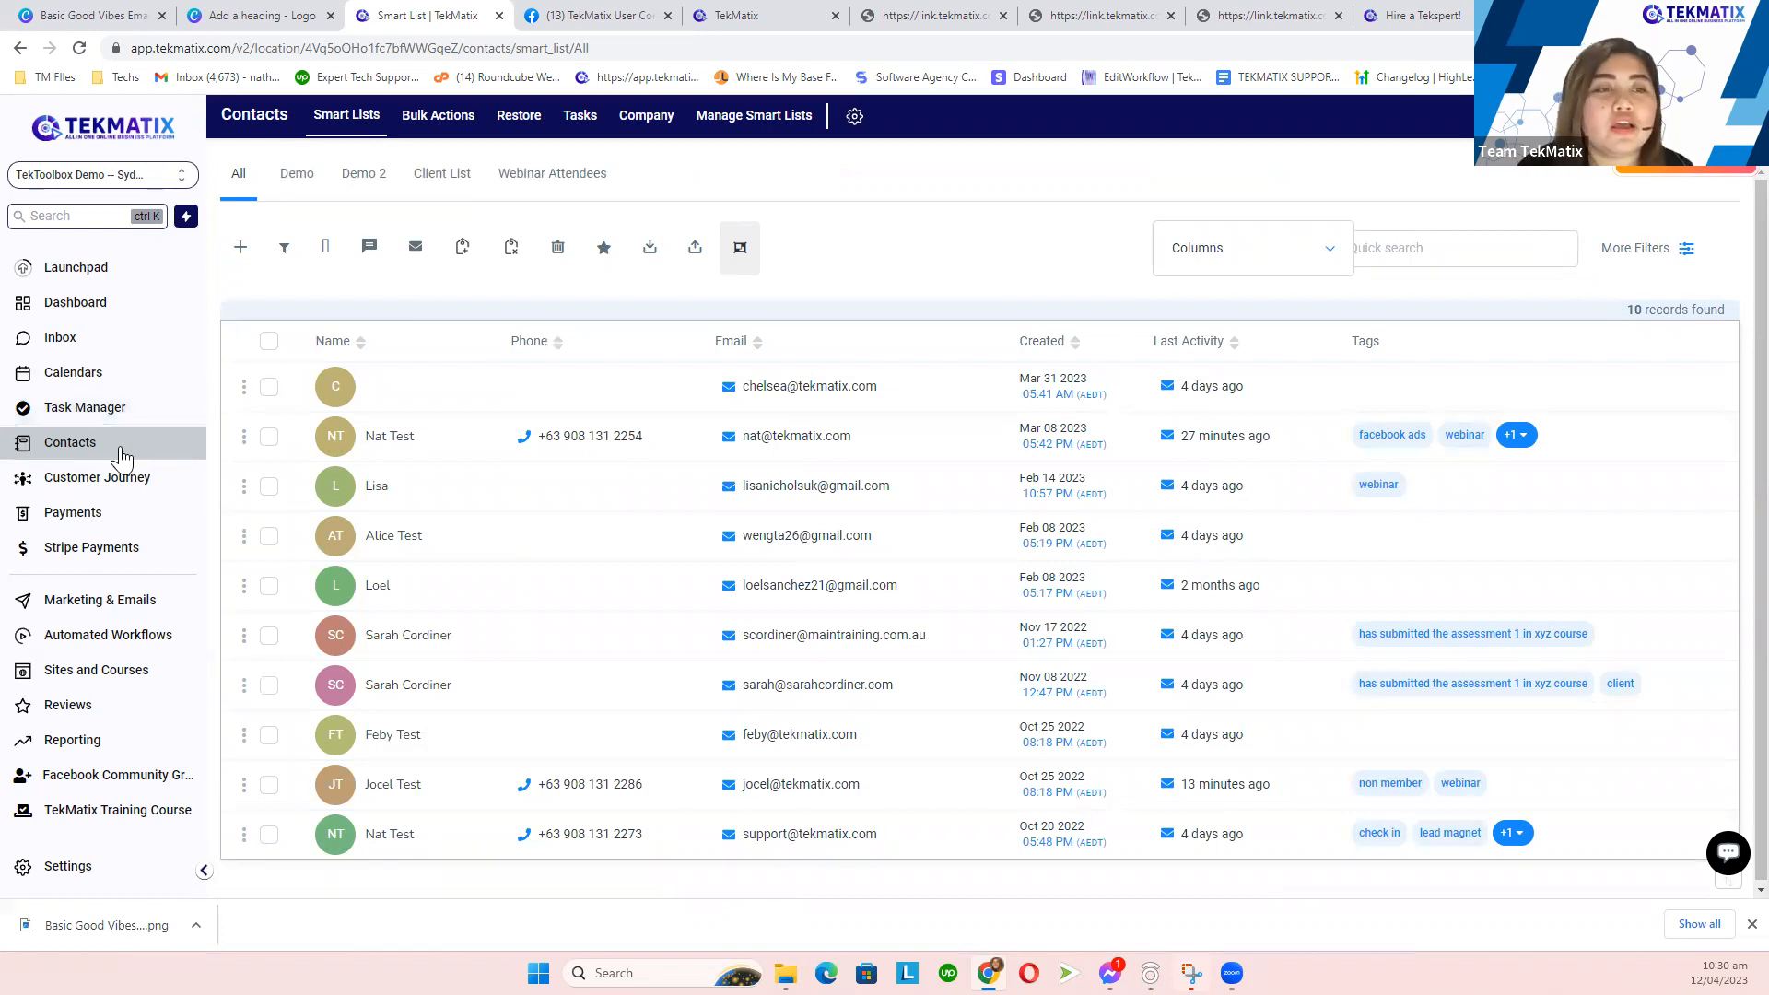
pyautogui.click(335, 446)
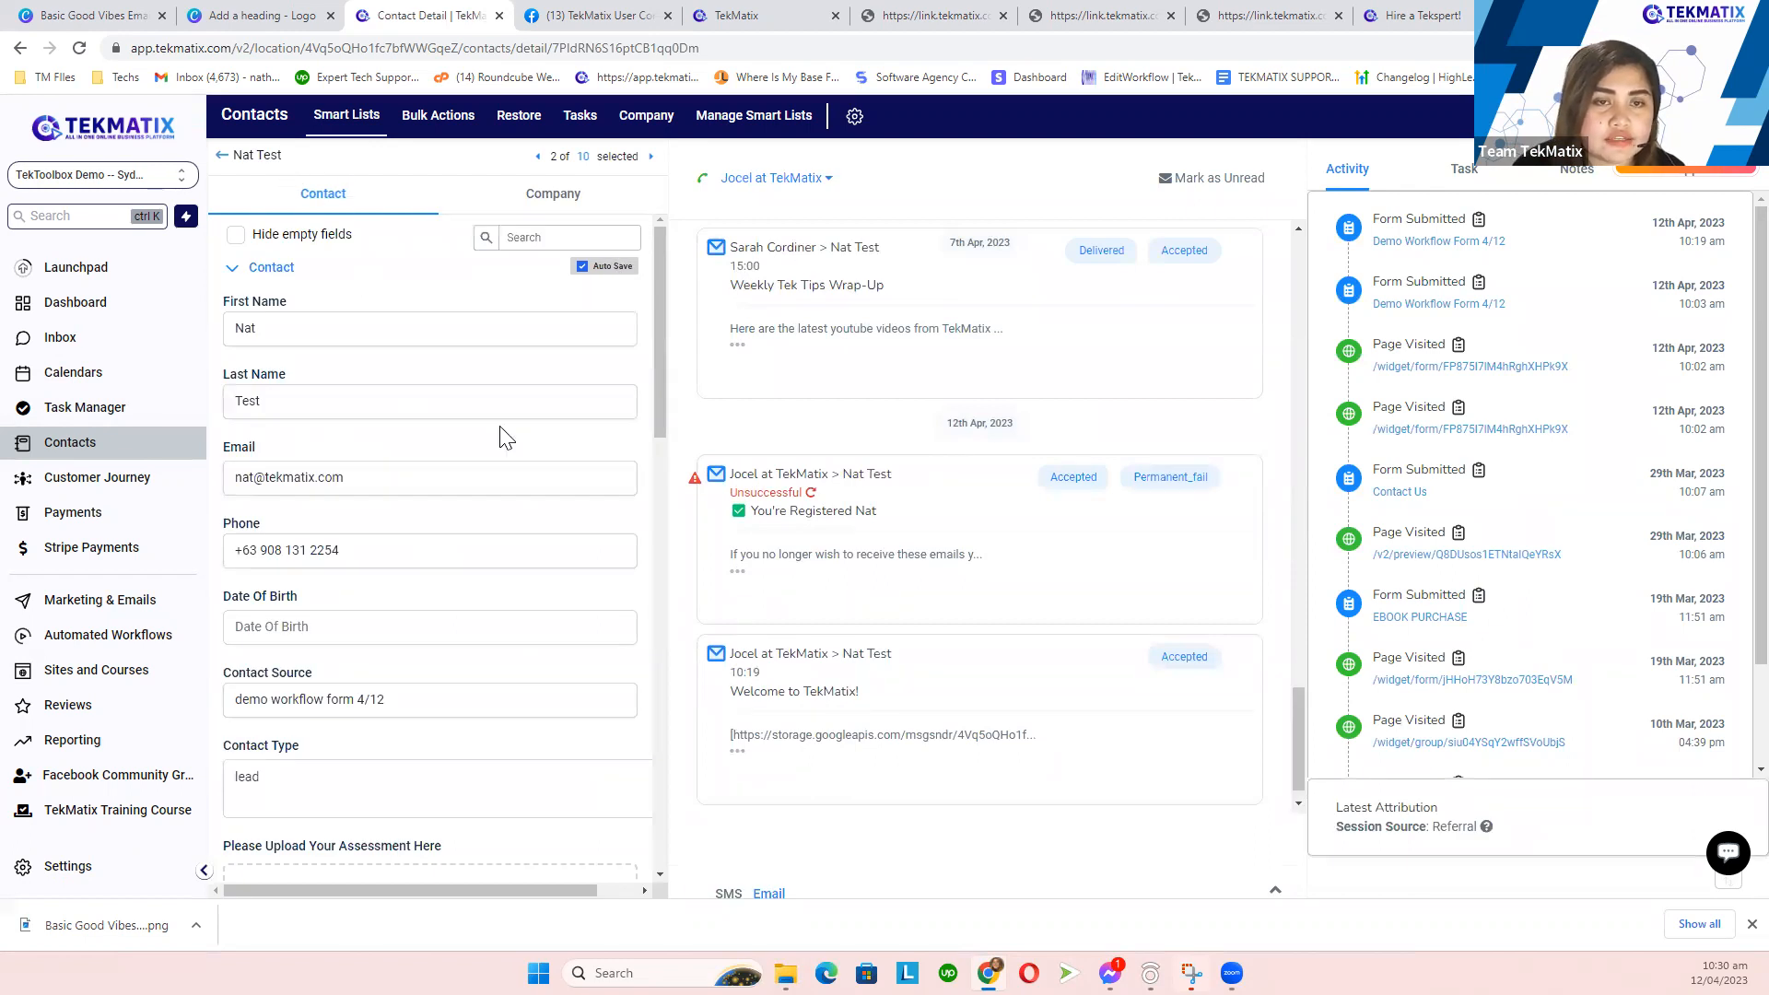
pyautogui.scroll(-10, 505, 437)
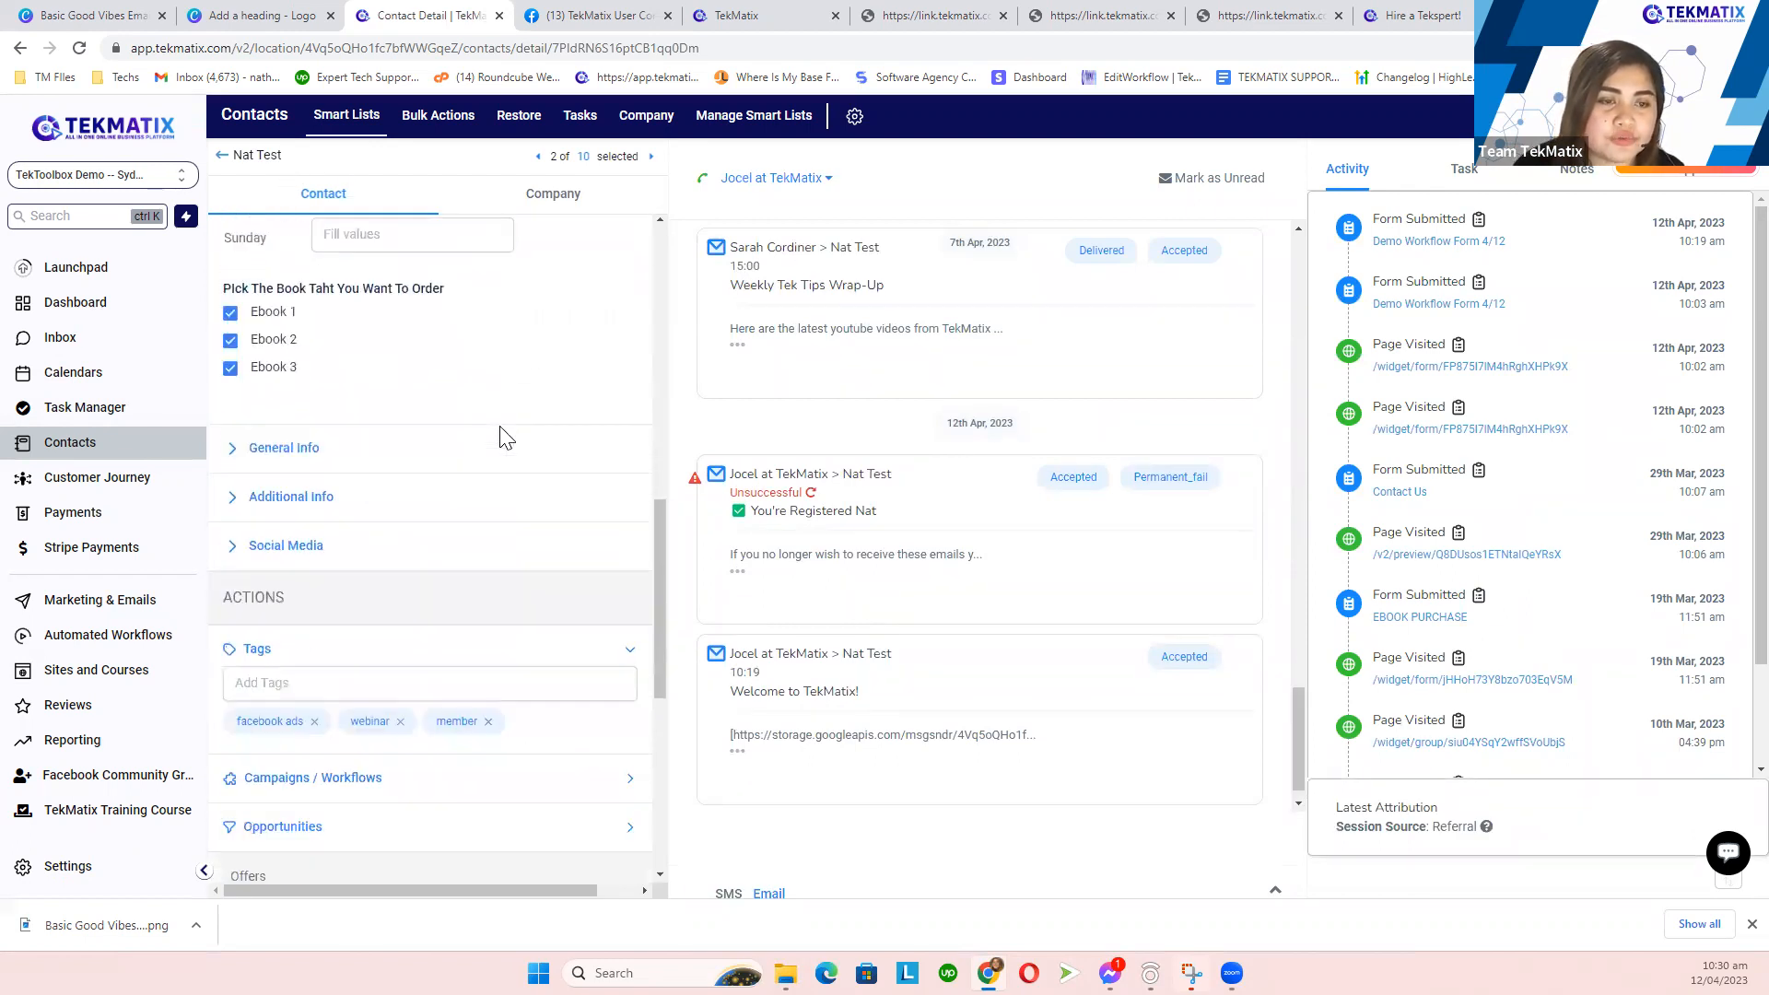
pyautogui.scroll(-3, 505, 438)
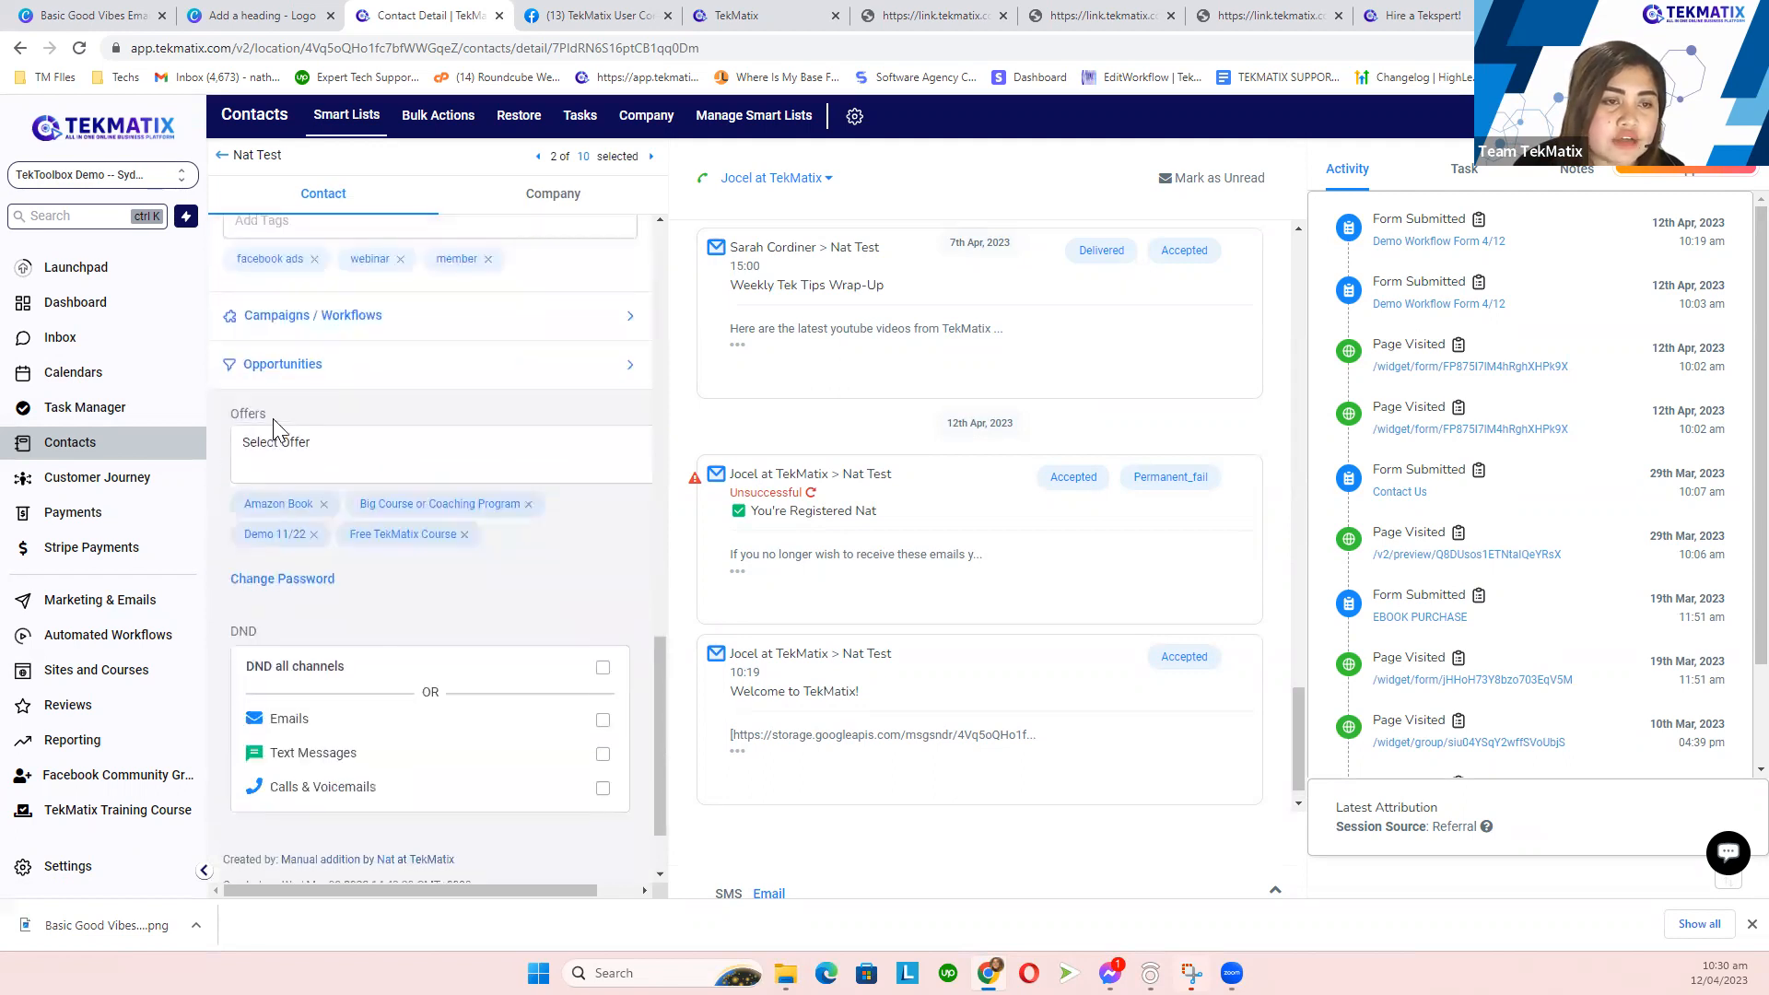
pyautogui.moveTo(222, 498); pyautogui.dragTo(494, 542)
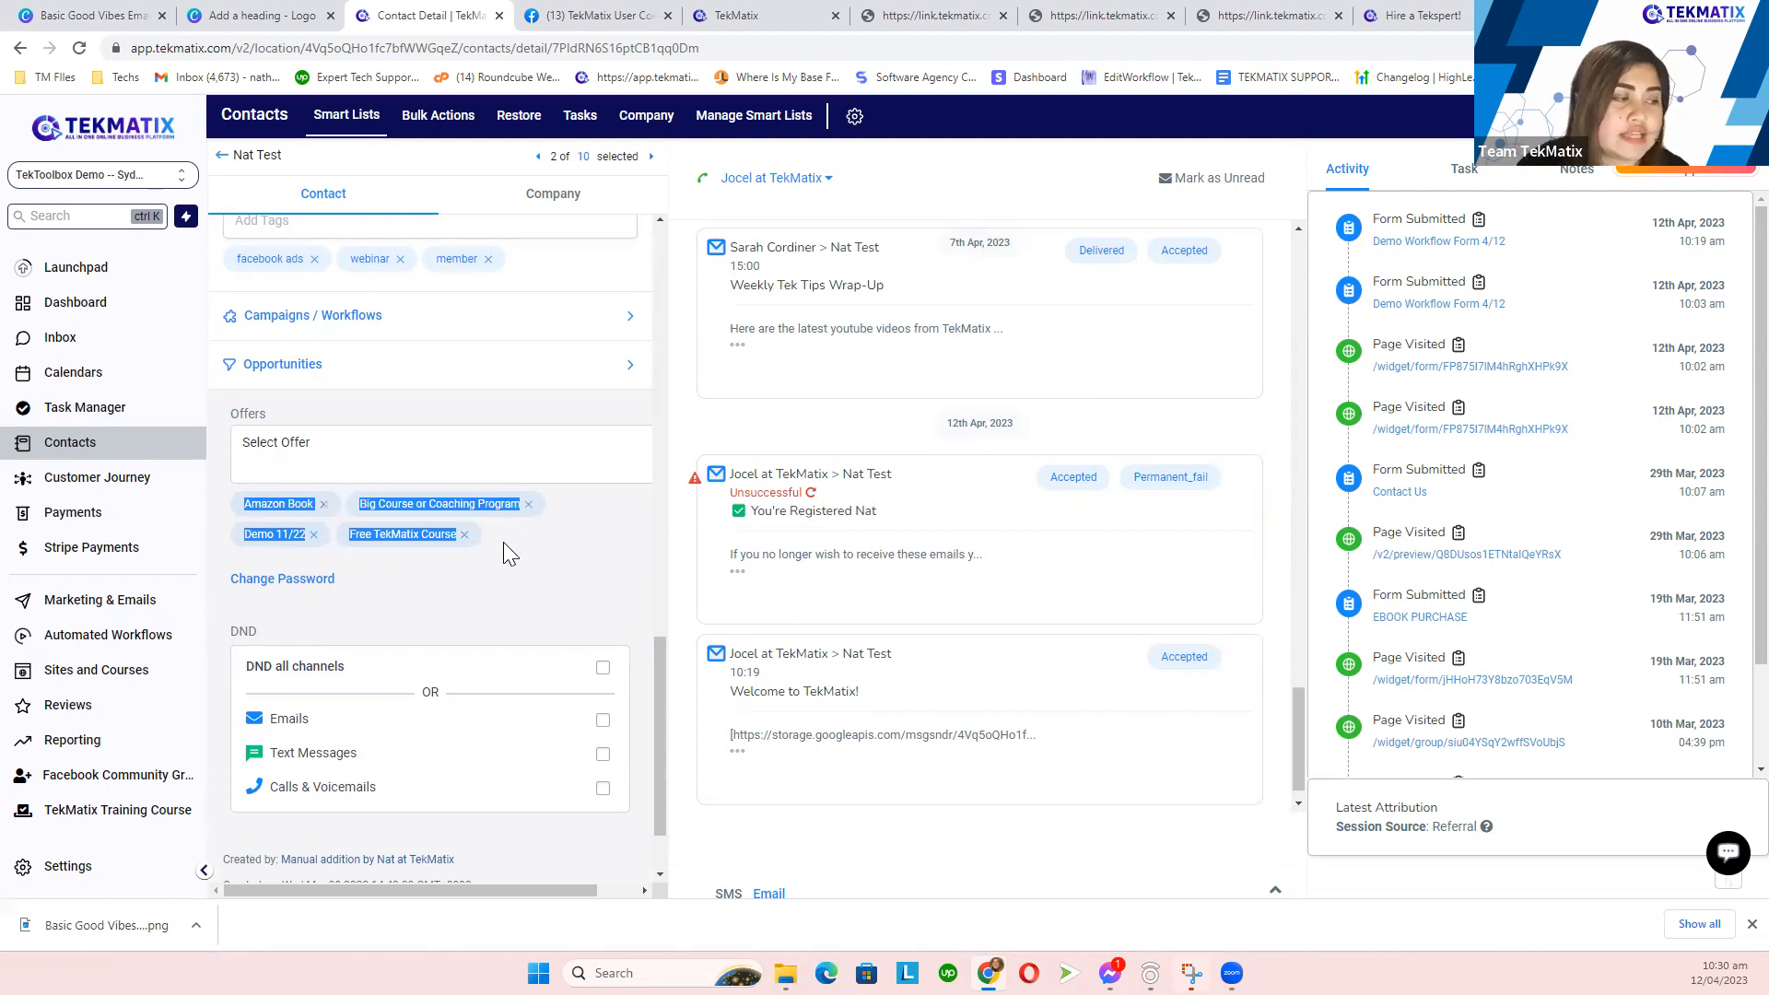
pyautogui.click(503, 542)
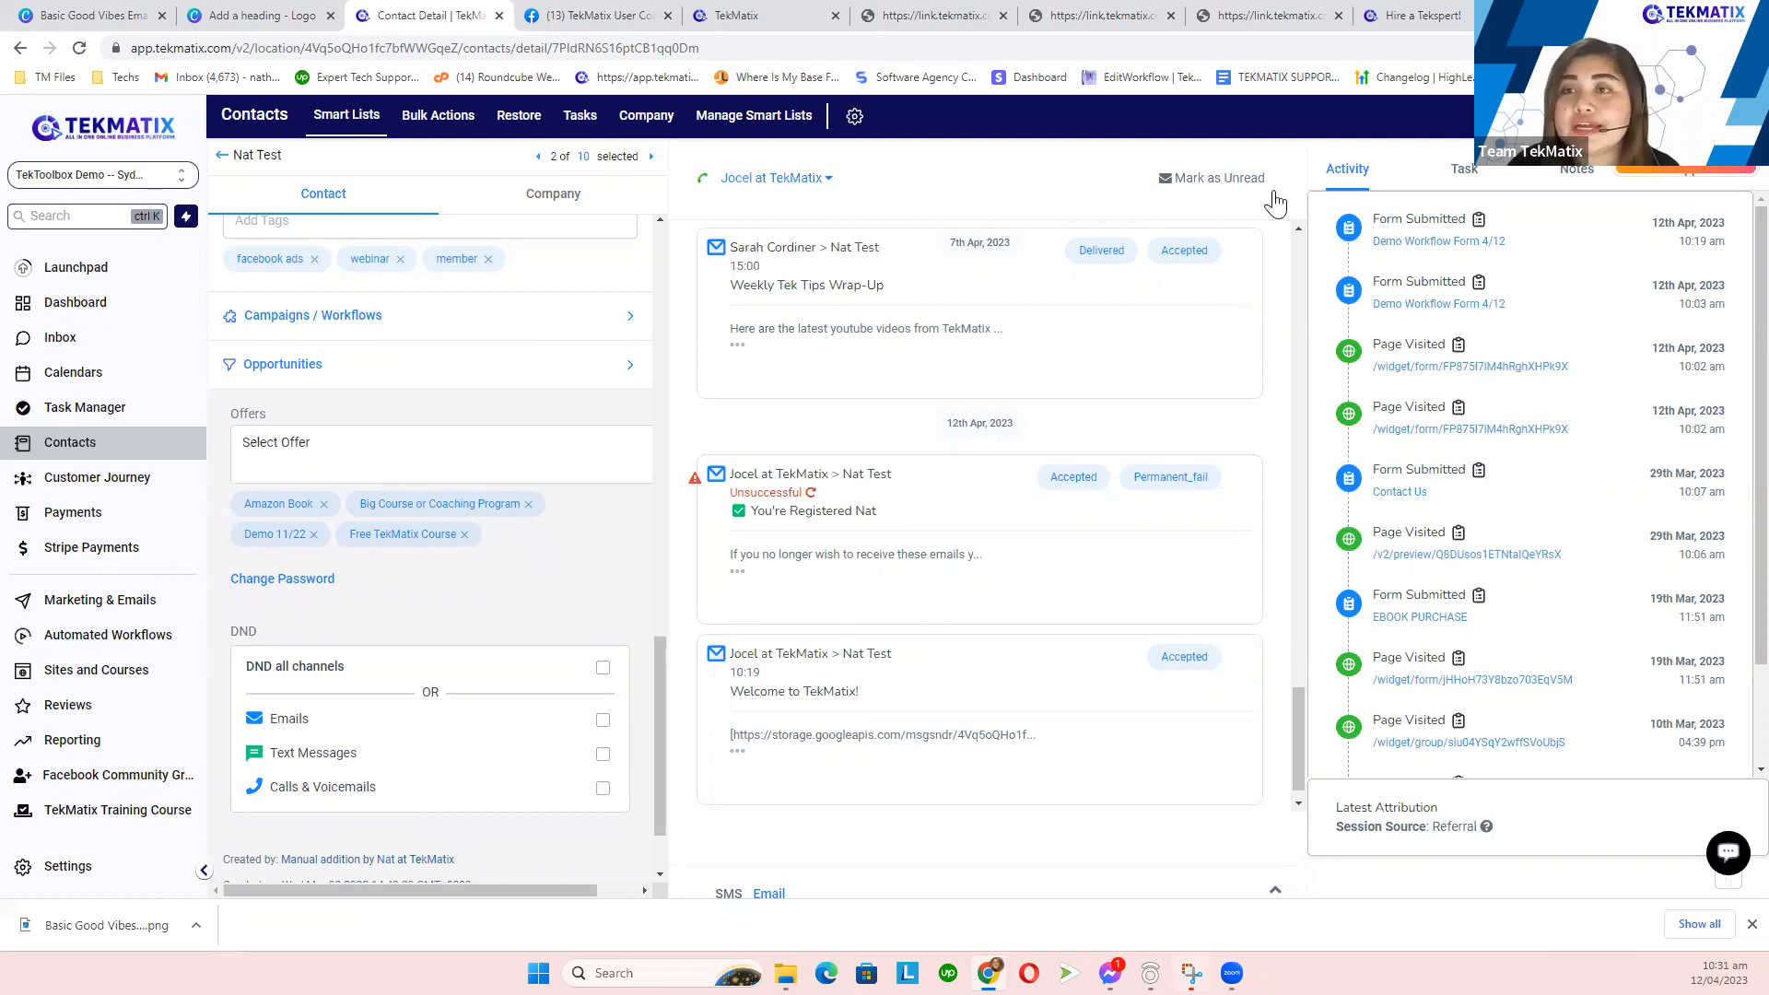
pyautogui.doubleClick(1353, 169)
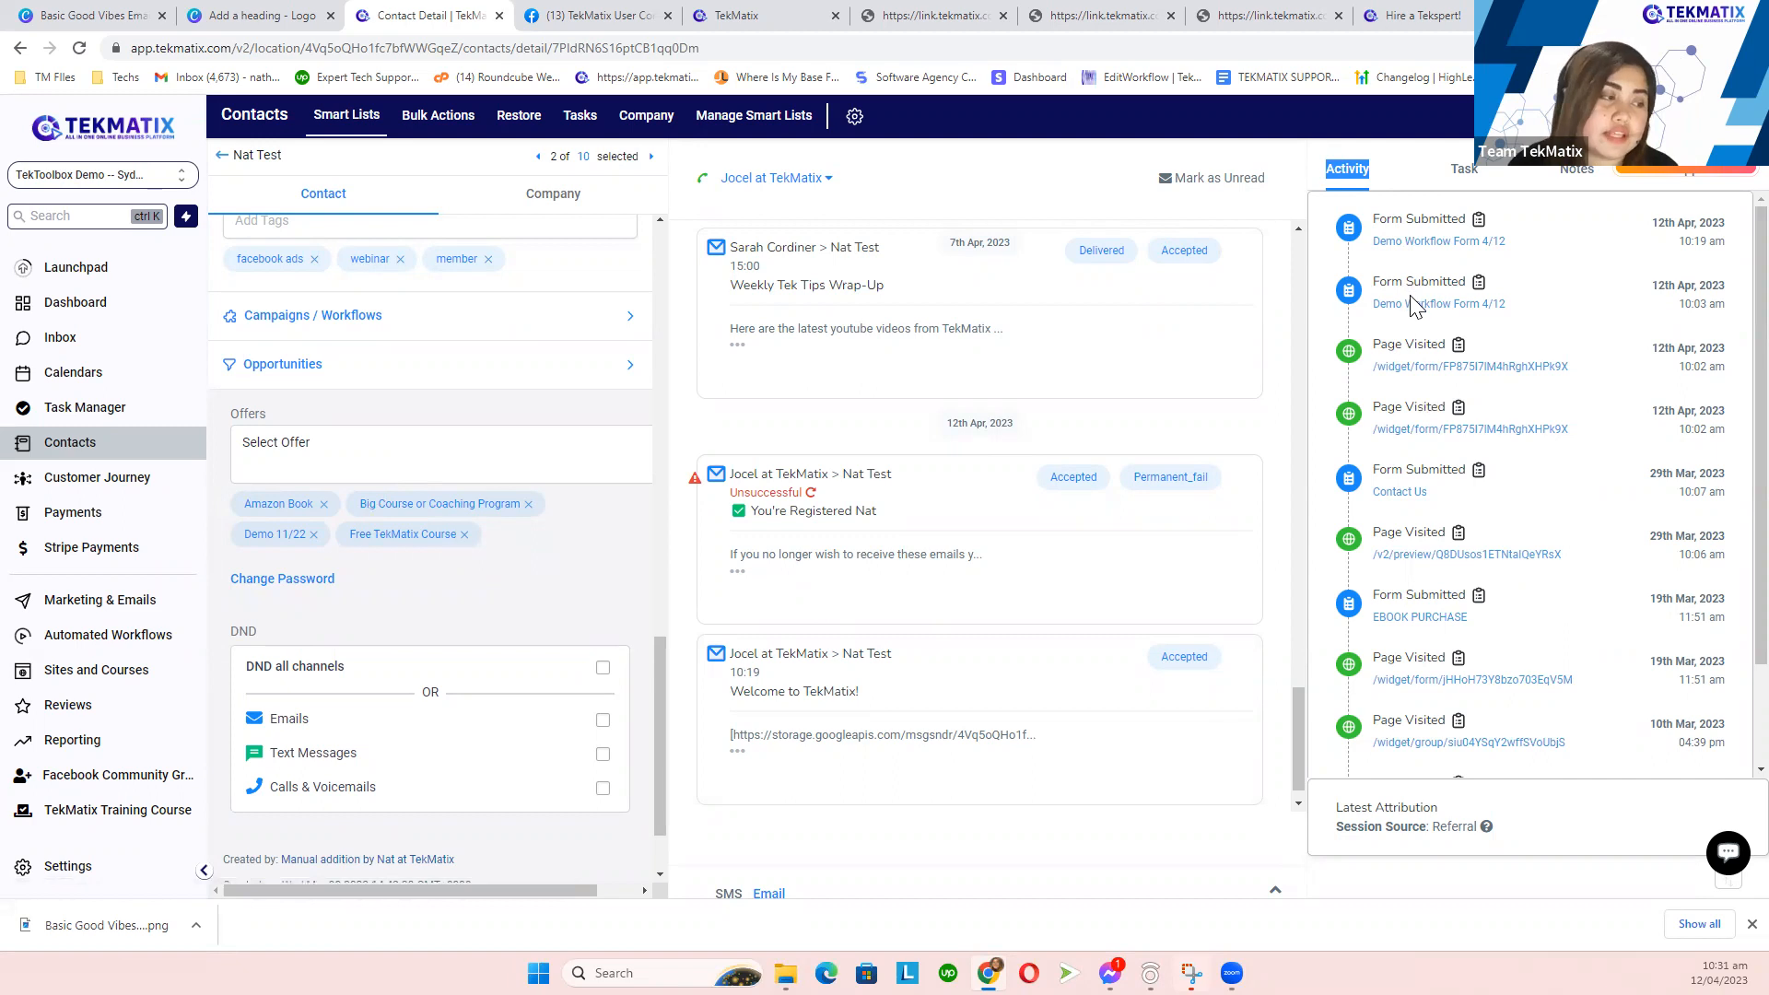
pyautogui.scroll(-1, 1417, 302)
pyautogui.scroll(-1, 1416, 304)
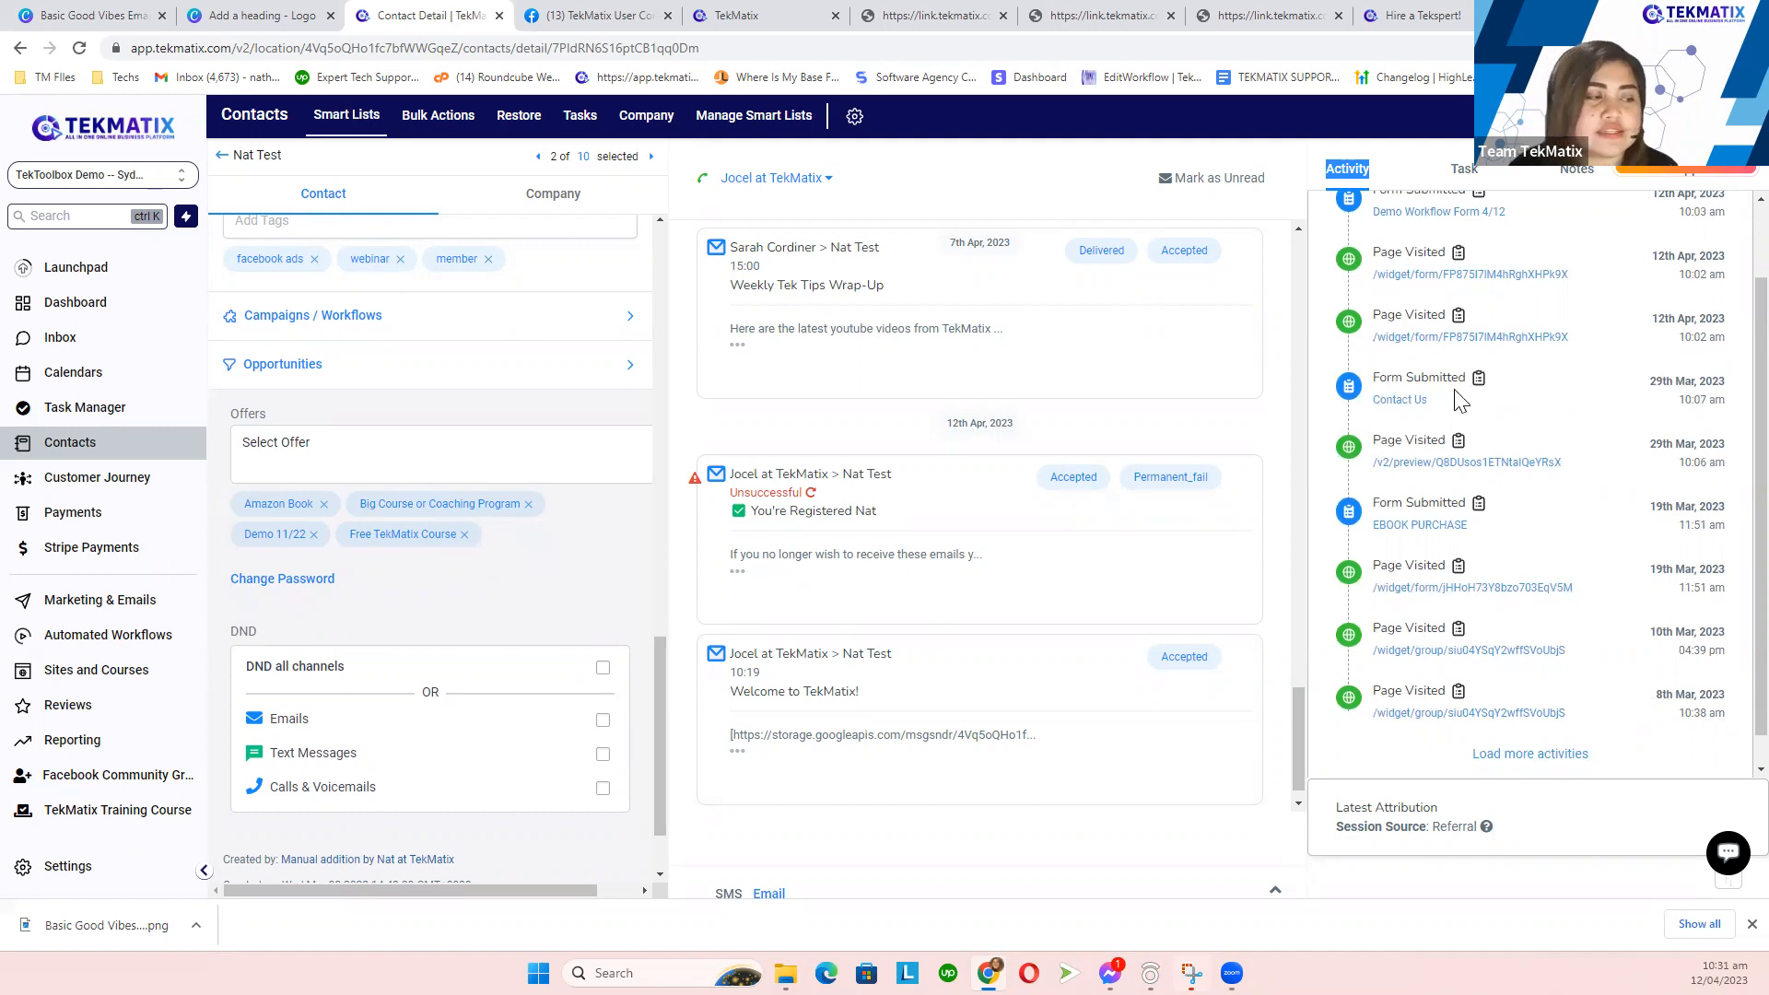
pyautogui.scroll(-1, 1456, 388)
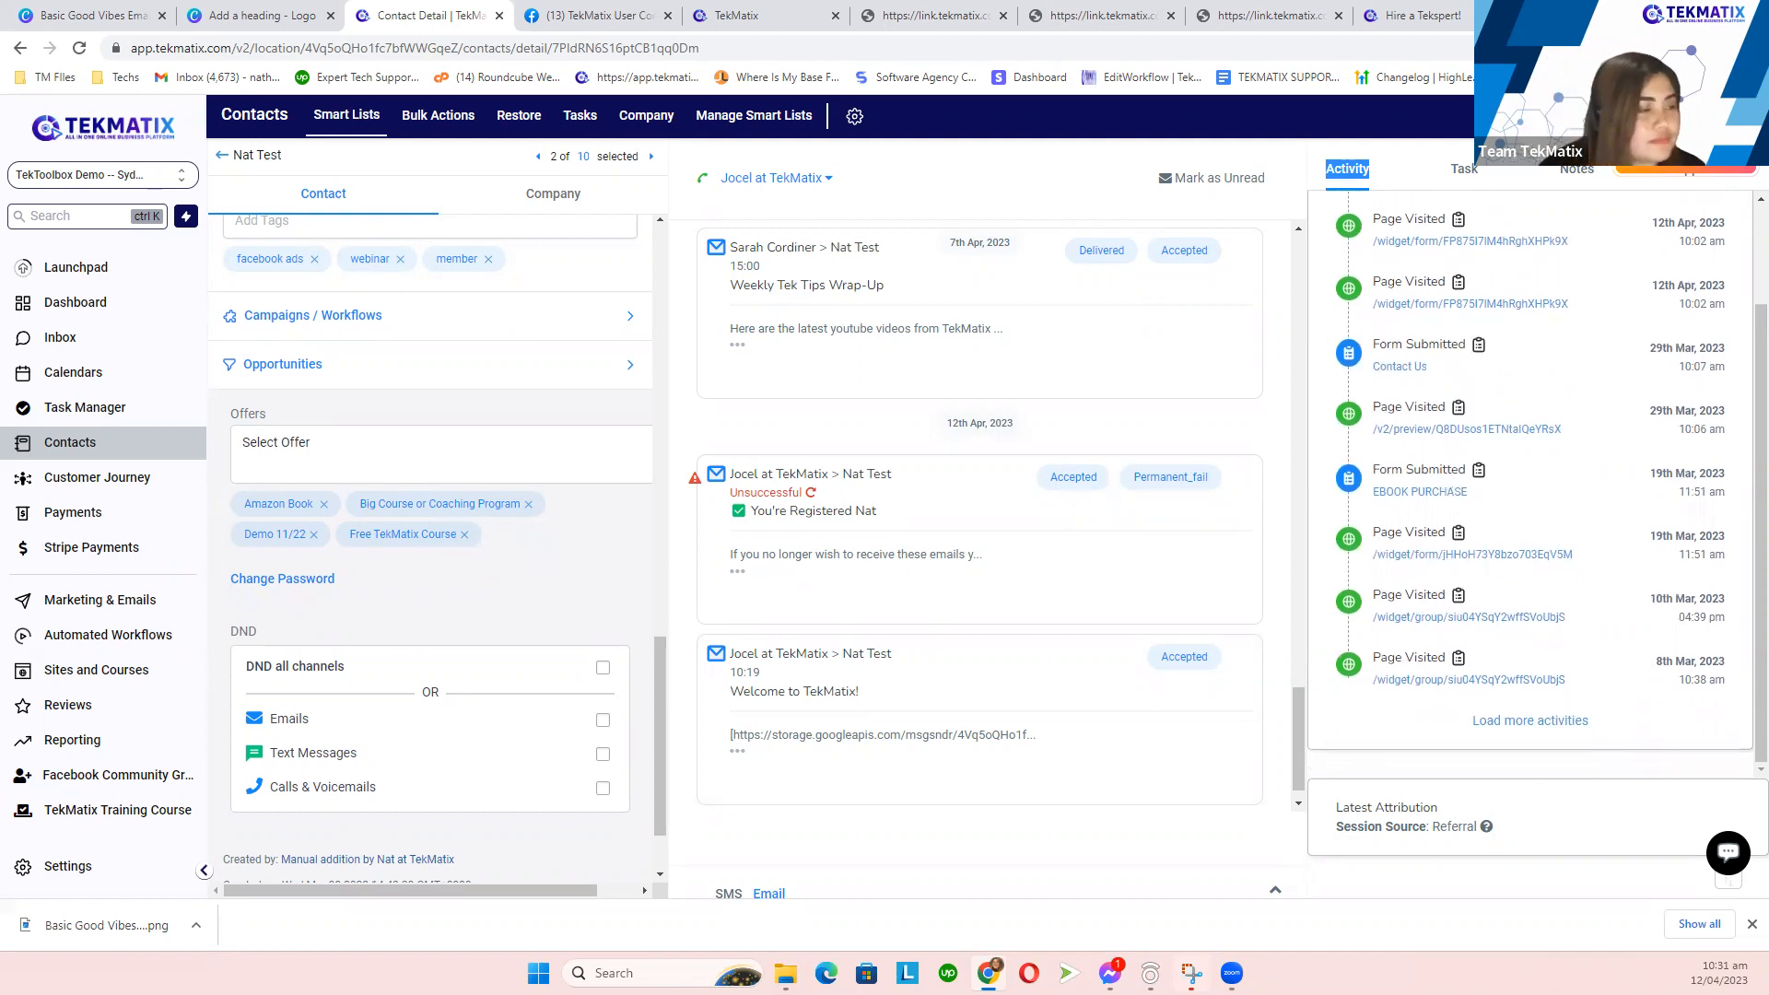